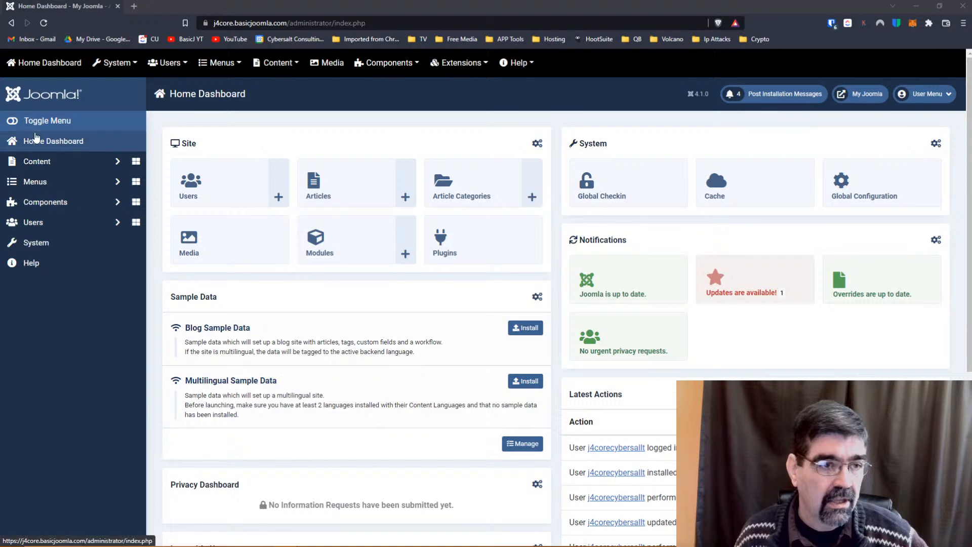
Go to Components > Contacts > Contacts to view the still-empty contacts list.
{"action": "left_click", "coordinate": [47, 203]}
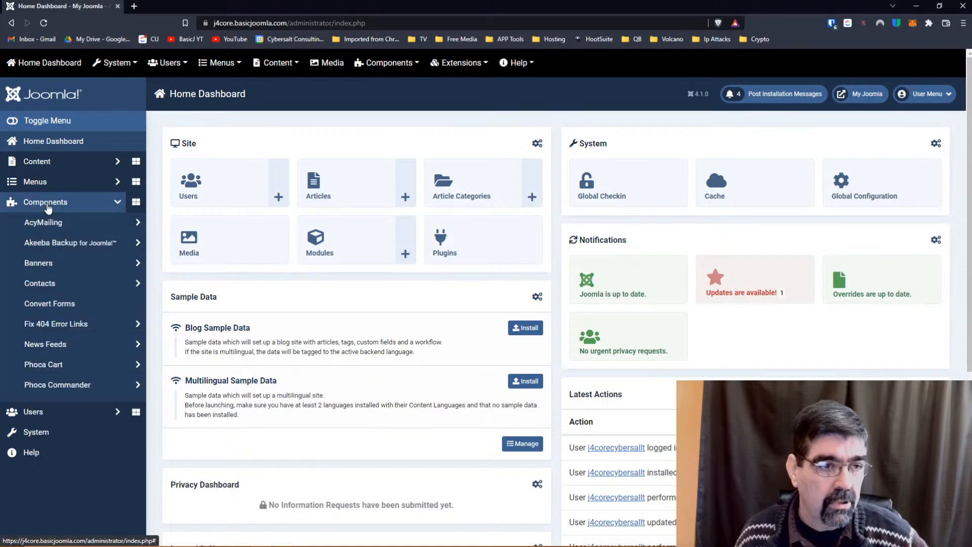
{"action": "left_click", "coordinate": [35, 284]}
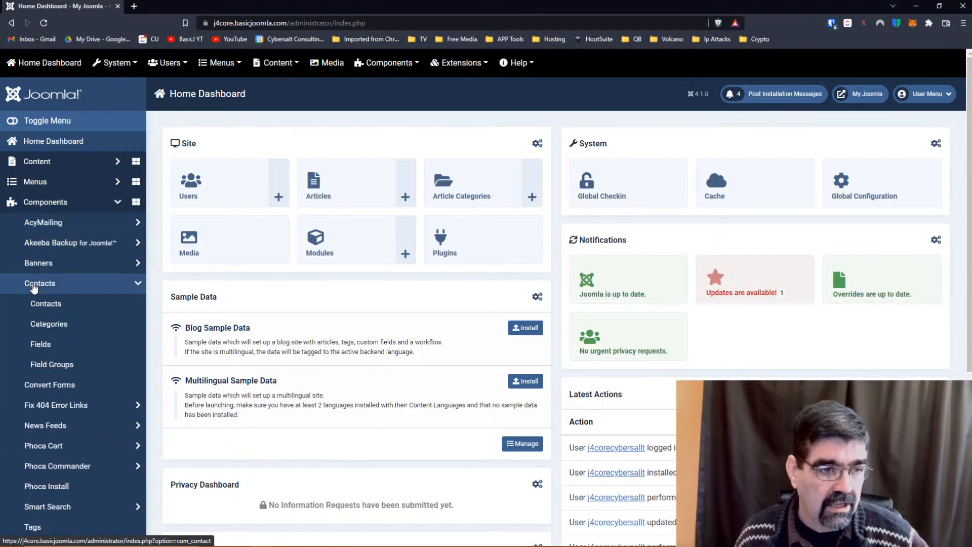
{"action": "left_click", "coordinate": [45, 305]}
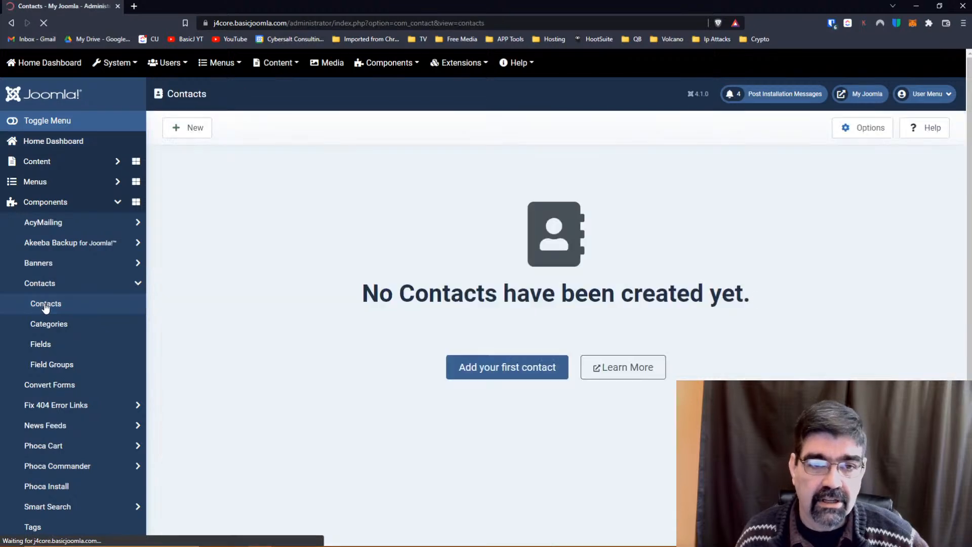
Start the first contact and enter the contact's full name.
{"action": "left_click", "coordinate": [505, 371]}
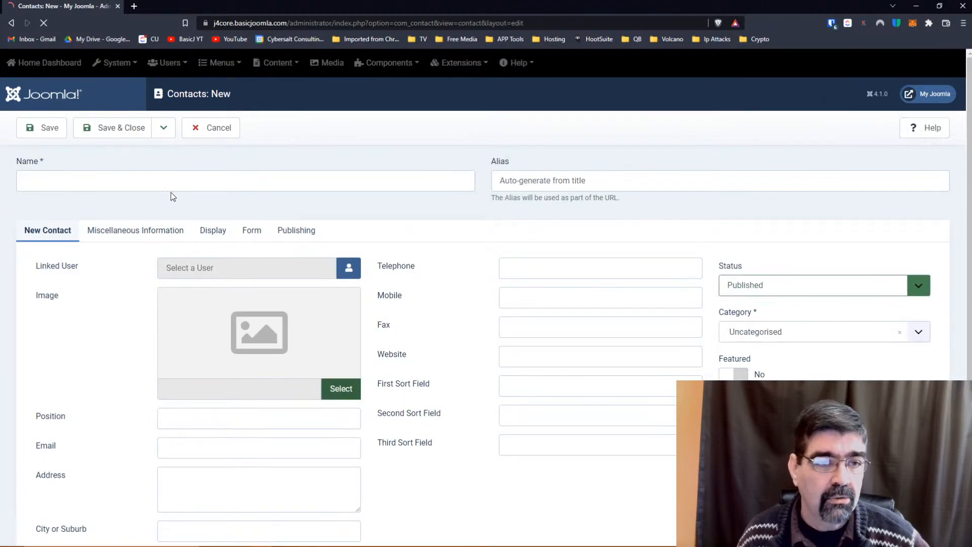
{"action": "left_click", "coordinate": [169, 175]}
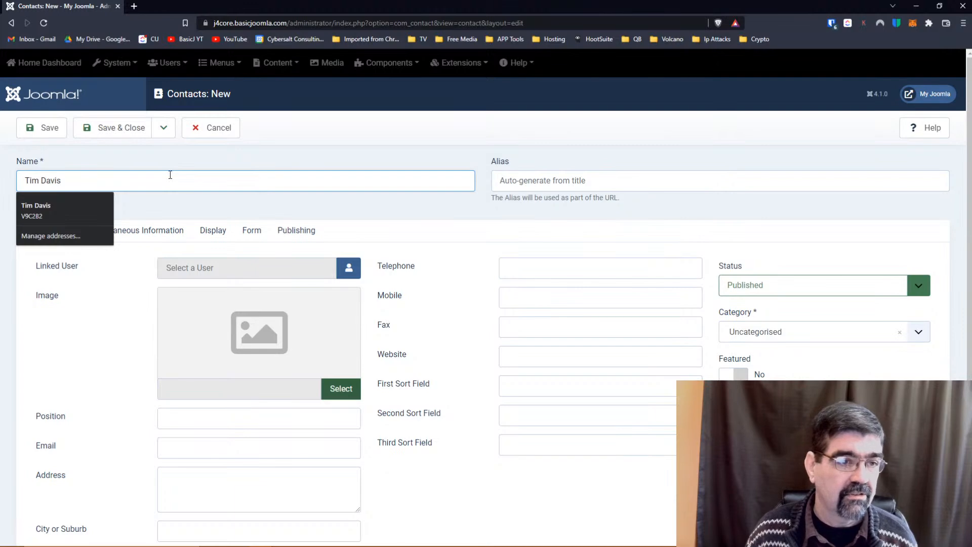
{"action": "key", "text": "Tab"}
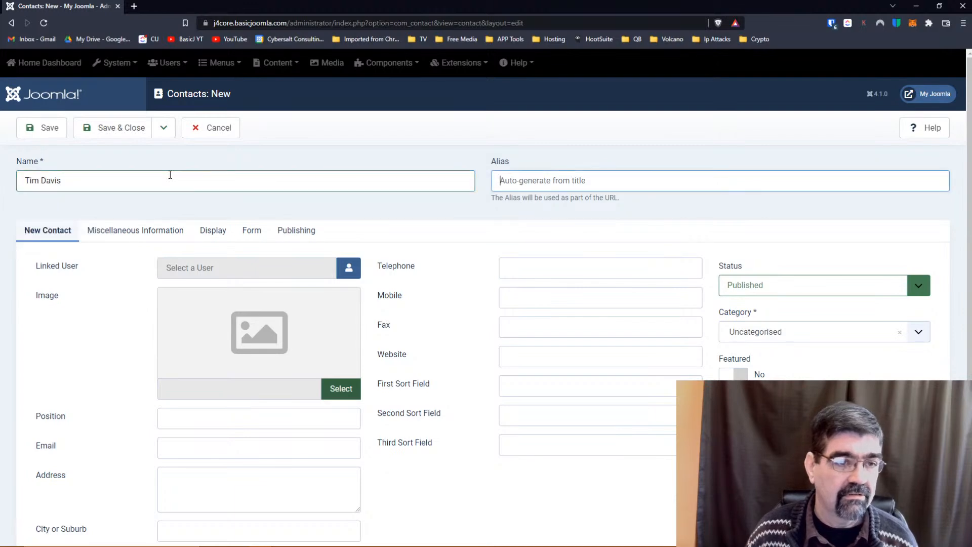
Link the contact to the Administrator user and set dog3.jpg as its image.
{"action": "left_click", "coordinate": [354, 273]}
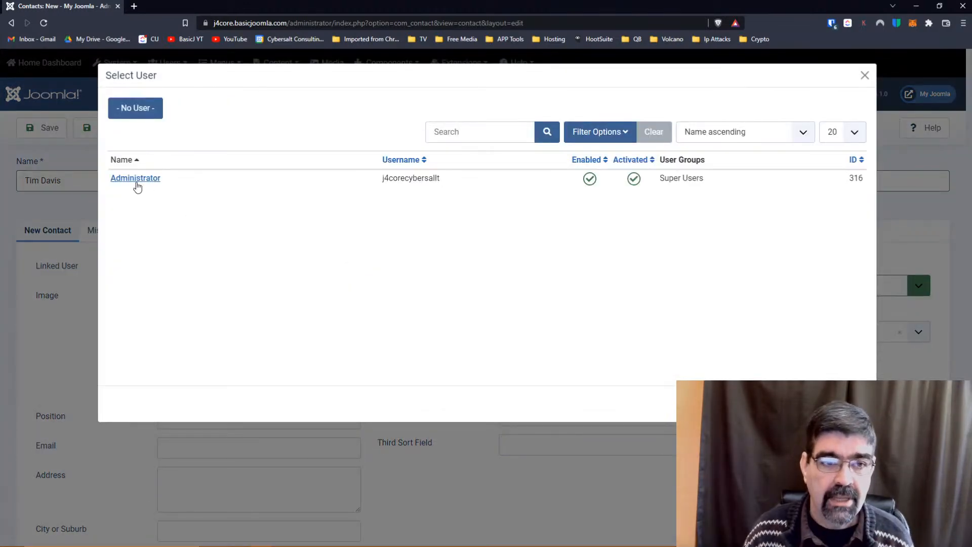
{"action": "left_click", "coordinate": [134, 181]}
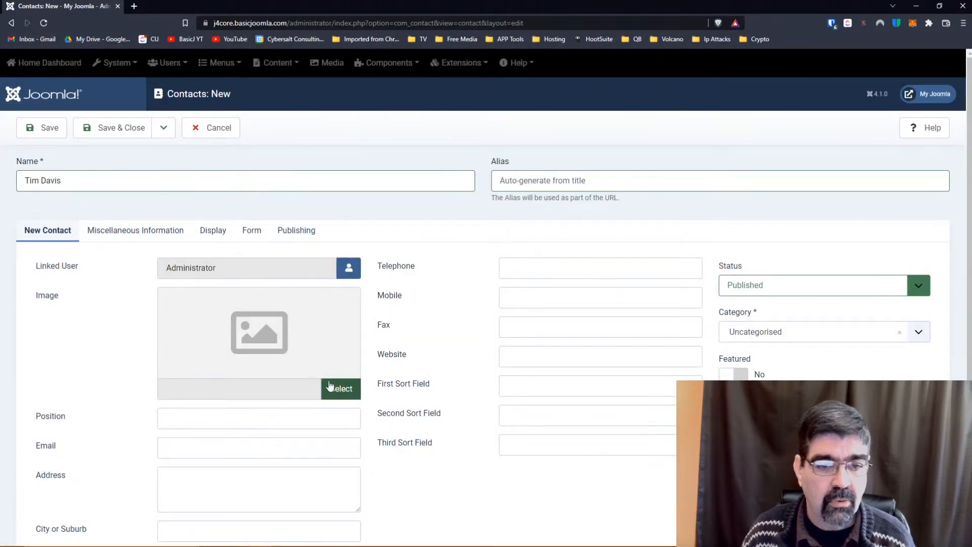
{"action": "left_click", "coordinate": [342, 394]}
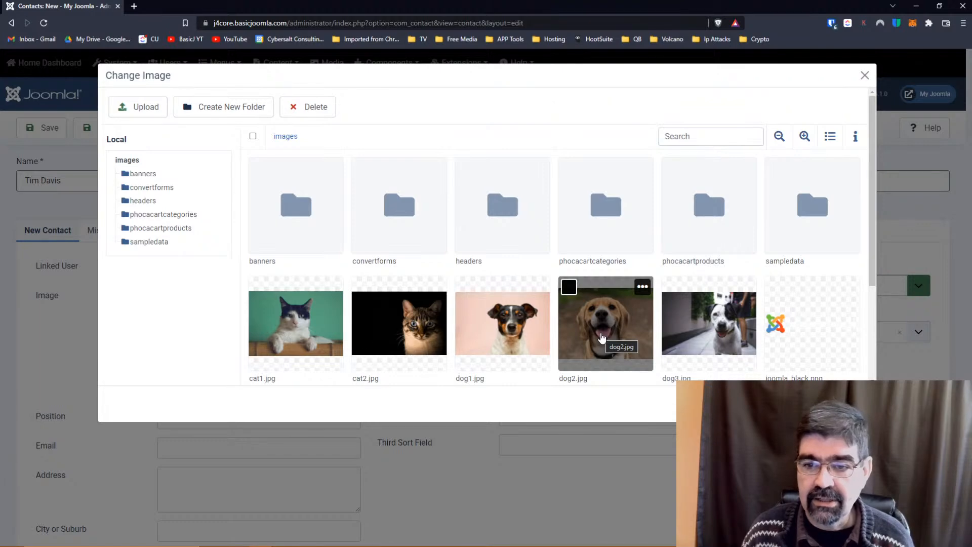
{"action": "left_click", "coordinate": [708, 344]}
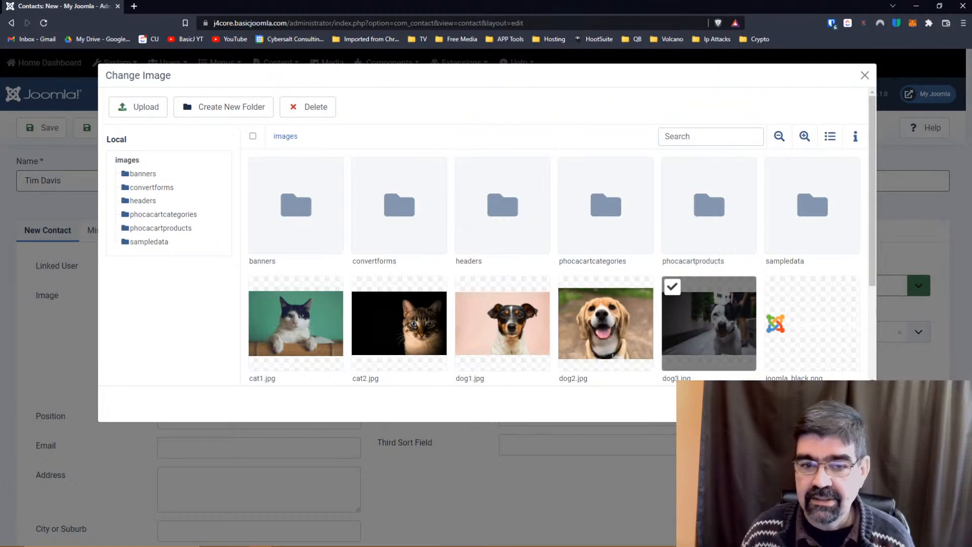
{"action": "left_click", "coordinate": [804, 403]}
{"action": "scroll", "coordinate": [467, 270], "scroll_direction": "down", "scroll_amount": 2}
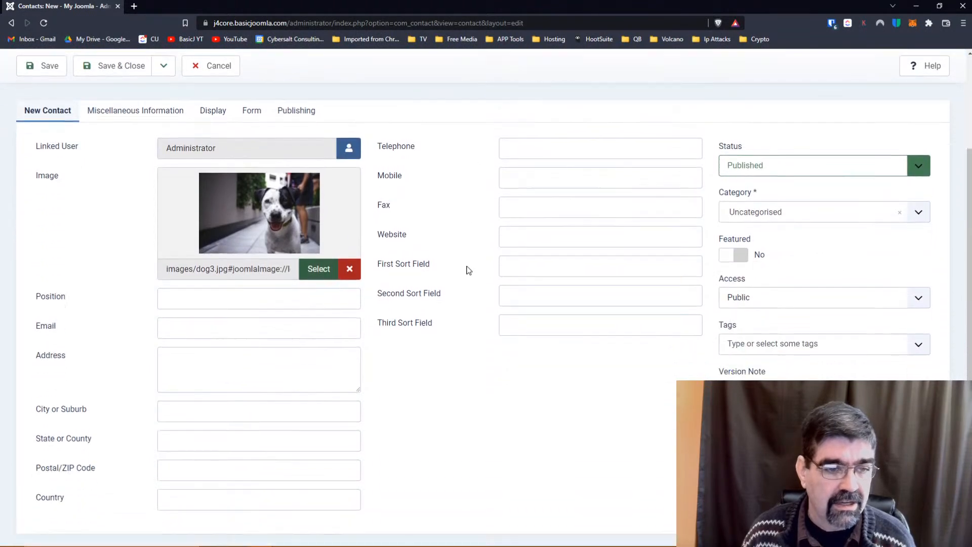
Enter the position Reclining, fixing the capital-E typo, and the contact's e-mail address.
{"action": "left_click", "coordinate": [262, 290]}
{"action": "type", "text": "REclining"}
{"action": "key", "text": "Home"}
{"action": "key", "text": "Right"}
{"action": "type", "text": "e"}
{"action": "key", "text": "Delete"}
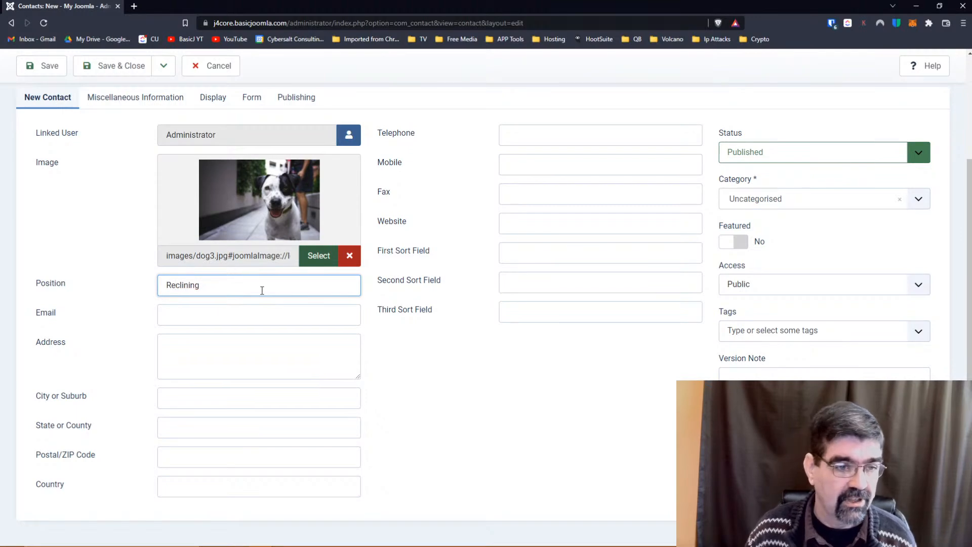
{"action": "left_click", "coordinate": [224, 311]}
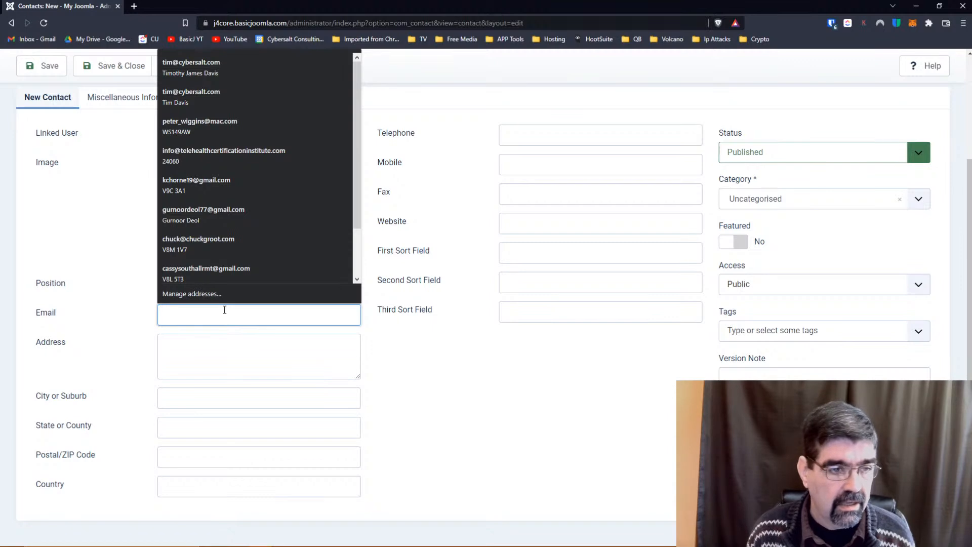
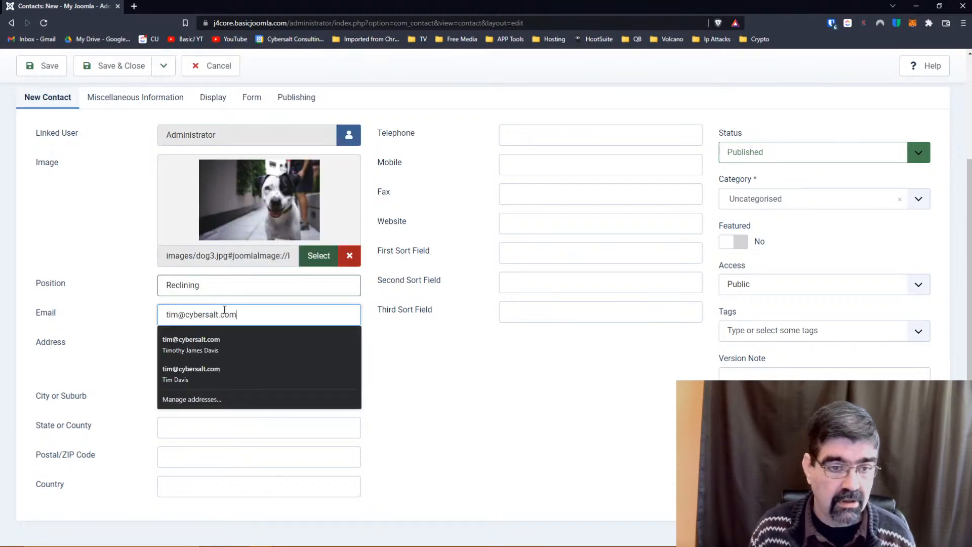
{"action": "key", "text": "Tab"}
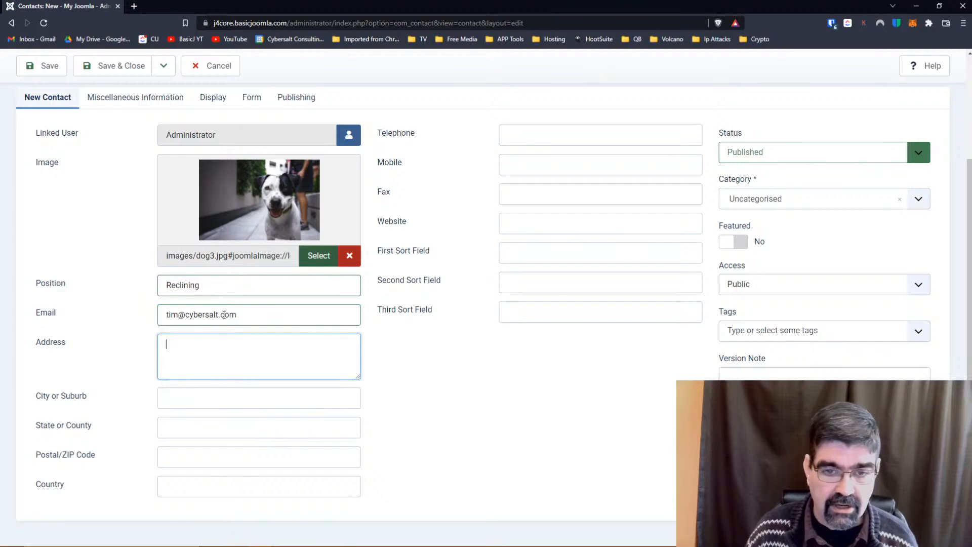
{"action": "left_click", "coordinate": [224, 342]}
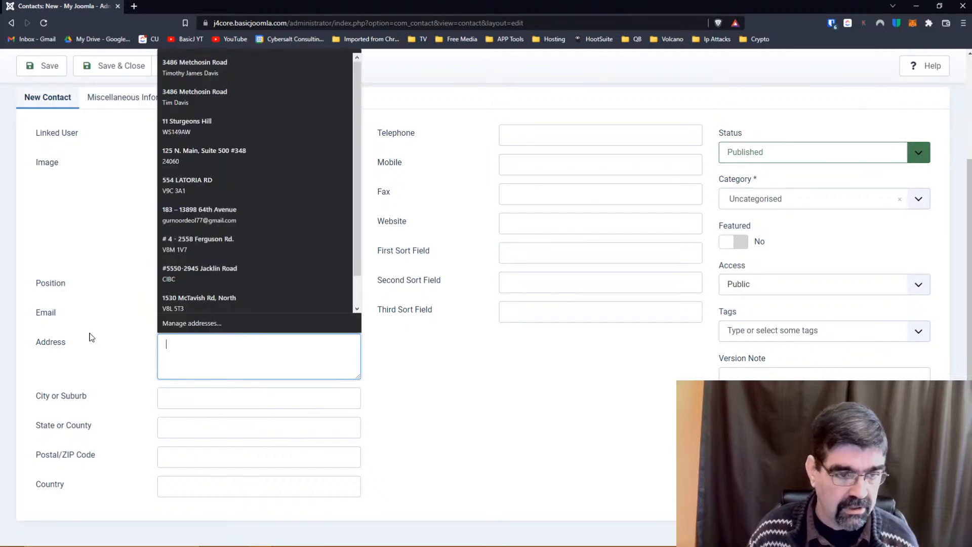
{"action": "left_click", "coordinate": [91, 336]}
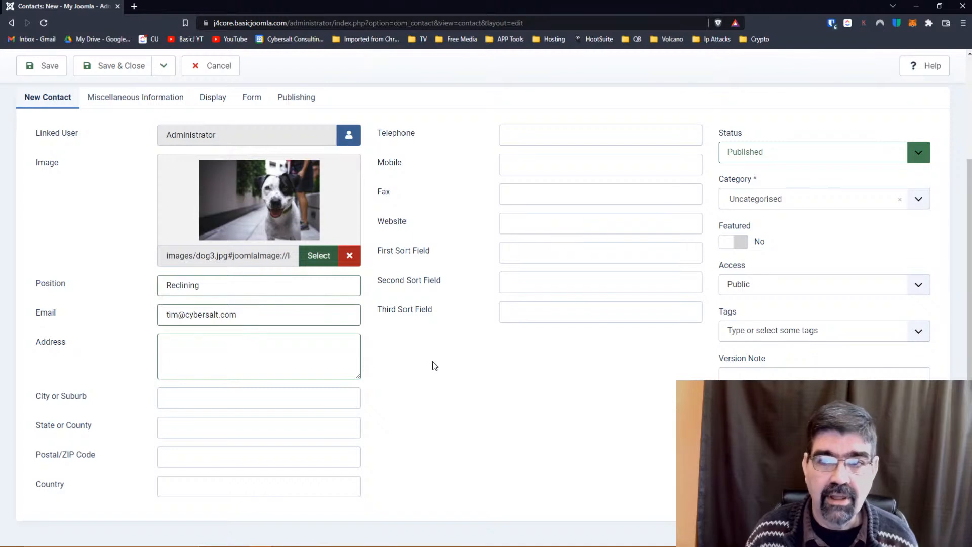
{"action": "left_click", "coordinate": [525, 130]}
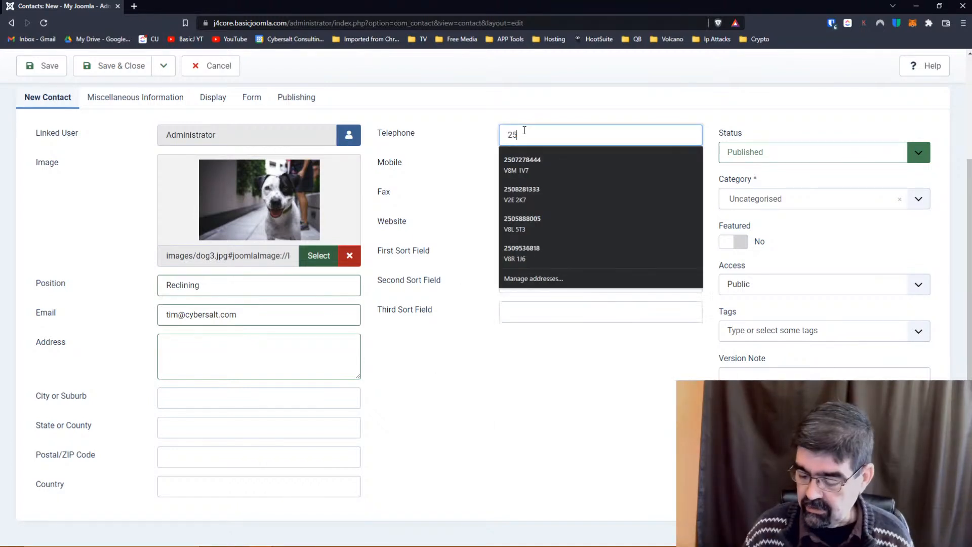
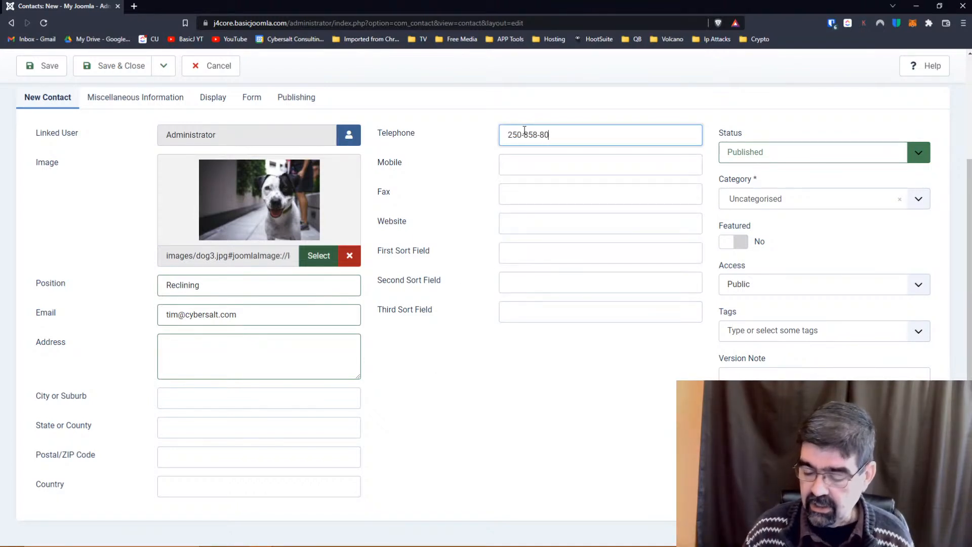
{"action": "left_click", "coordinate": [525, 221]}
{"action": "type", "text": "https://www.cybersalt.com"}
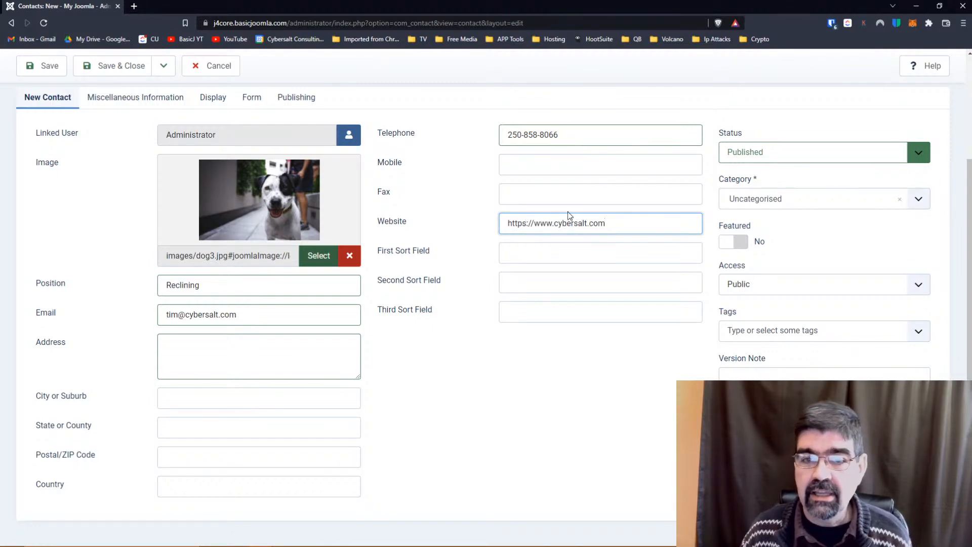
{"action": "left_click", "coordinate": [750, 205]}
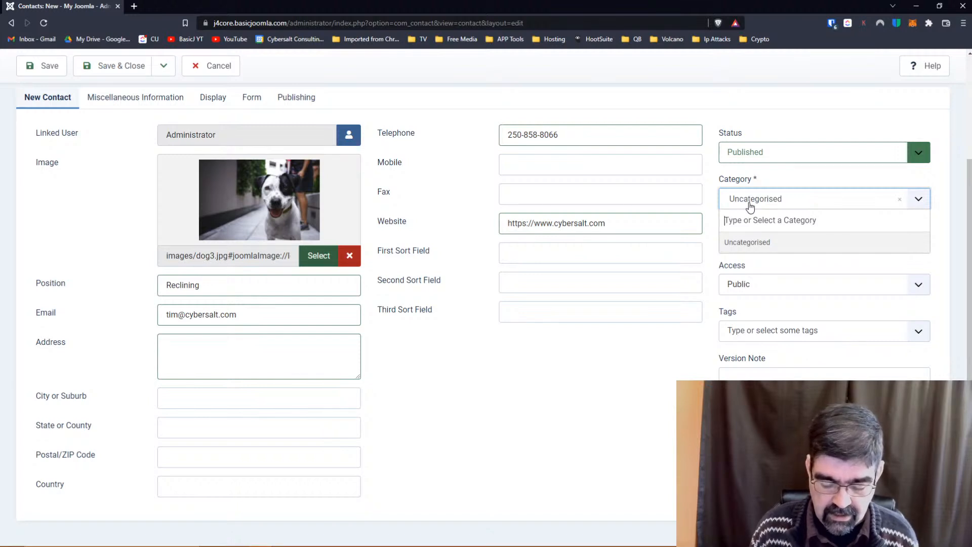
Create and assign the new category Tims, add no tags, and show Miscellaneous Information.
{"action": "type", "text": "Tims"}
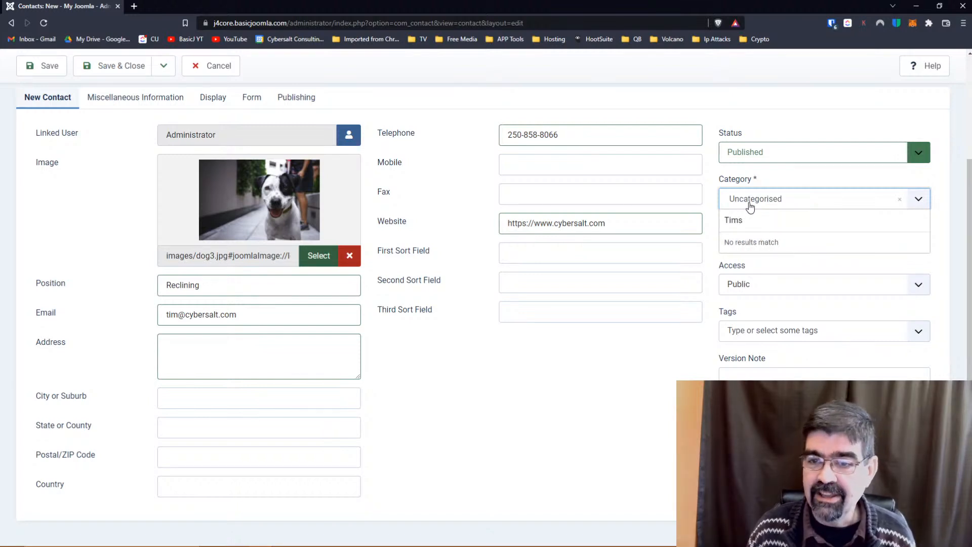
{"action": "key", "text": "Return"}
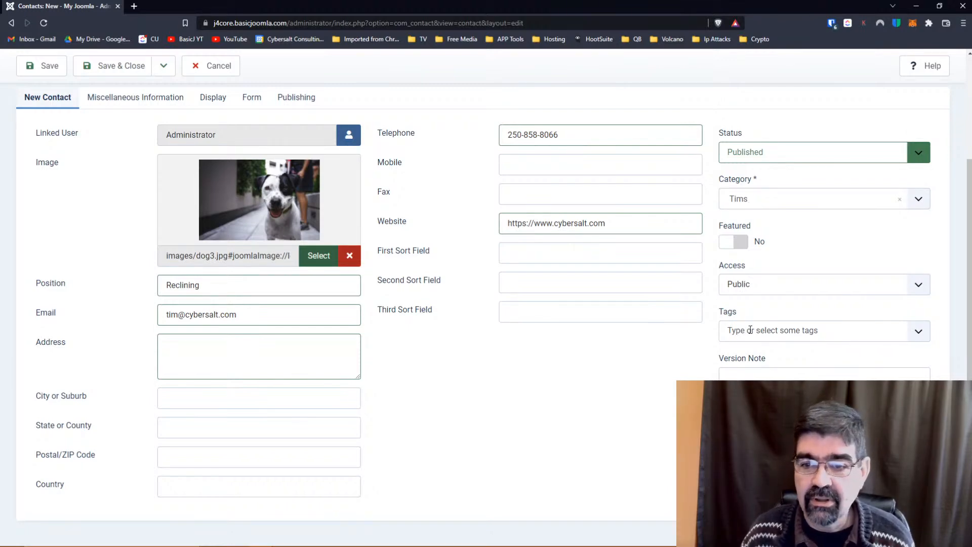
{"action": "left_click", "coordinate": [750, 330]}
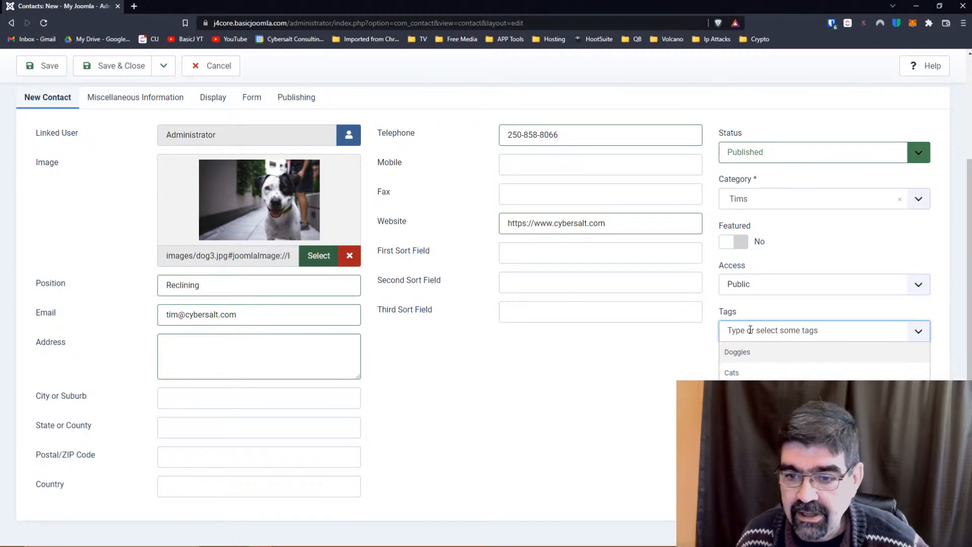
{"action": "left_click", "coordinate": [545, 383]}
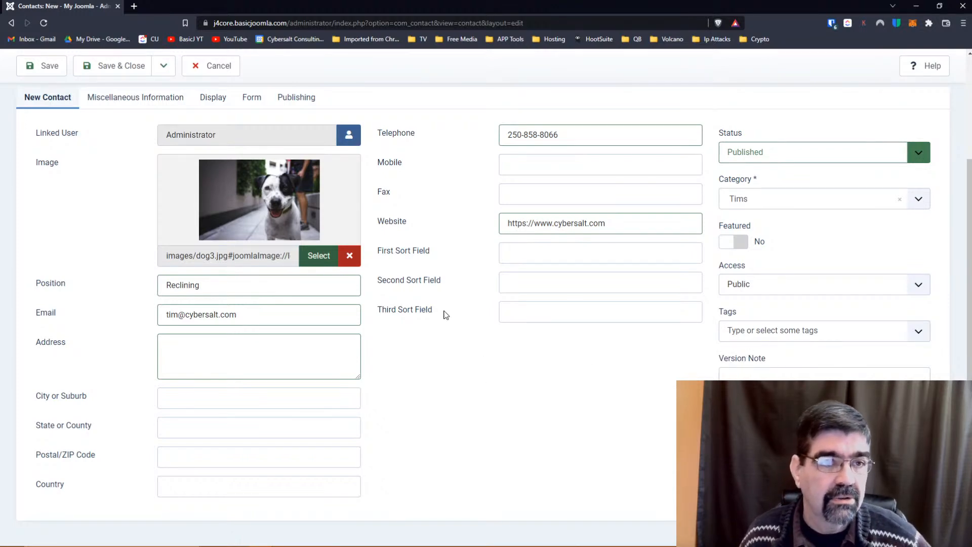
{"action": "left_click", "coordinate": [98, 97]}
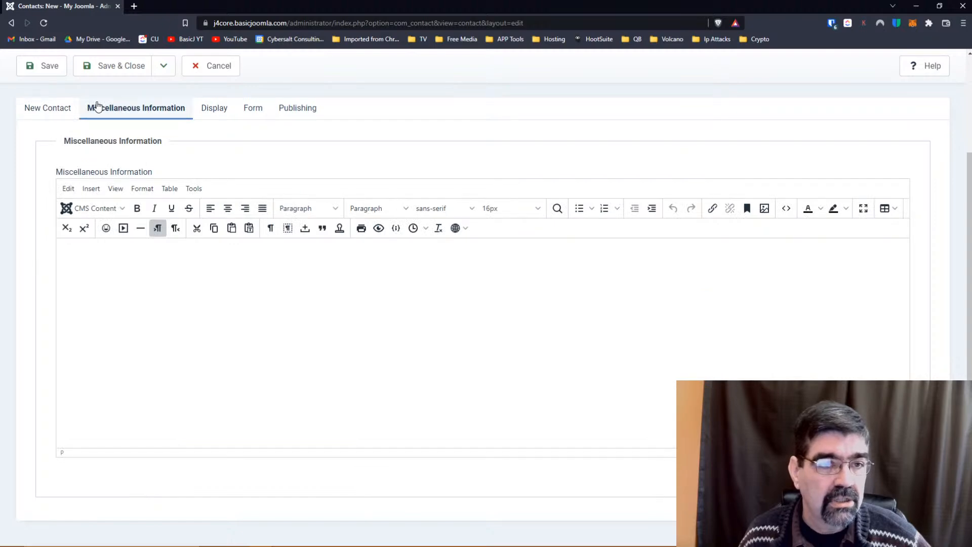
Keep Contact Form and Custom Reply on their default settings and save and close the contact.
{"action": "left_click", "coordinate": [211, 105]}
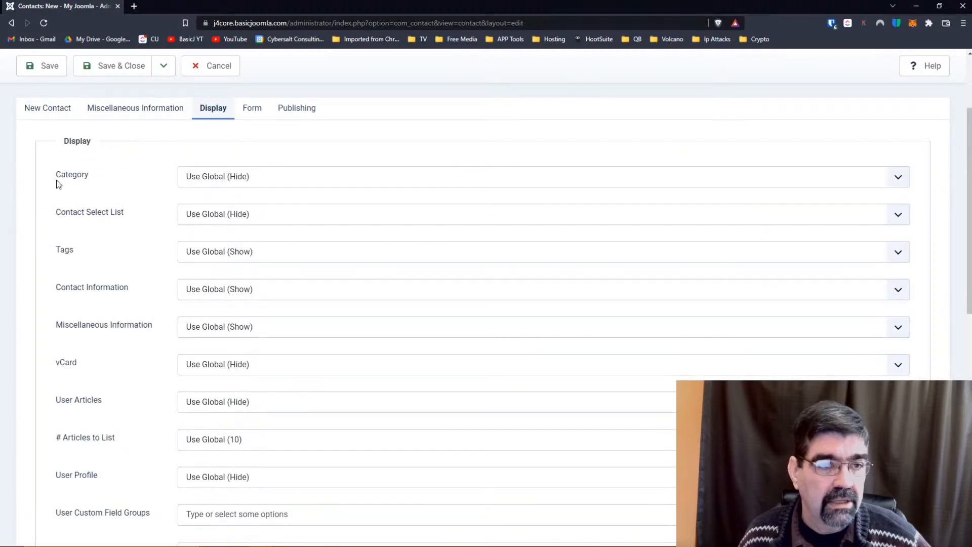
{"action": "scroll", "coordinate": [120, 205], "scroll_direction": "down", "scroll_amount": 2}
{"action": "scroll", "coordinate": [120, 205], "scroll_direction": "up", "scroll_amount": 4}
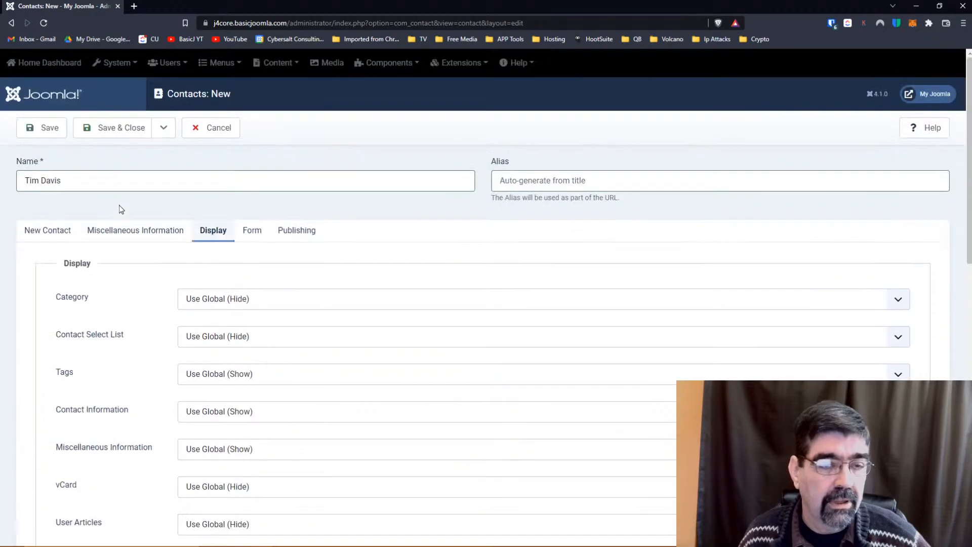
{"action": "left_click", "coordinate": [253, 231]}
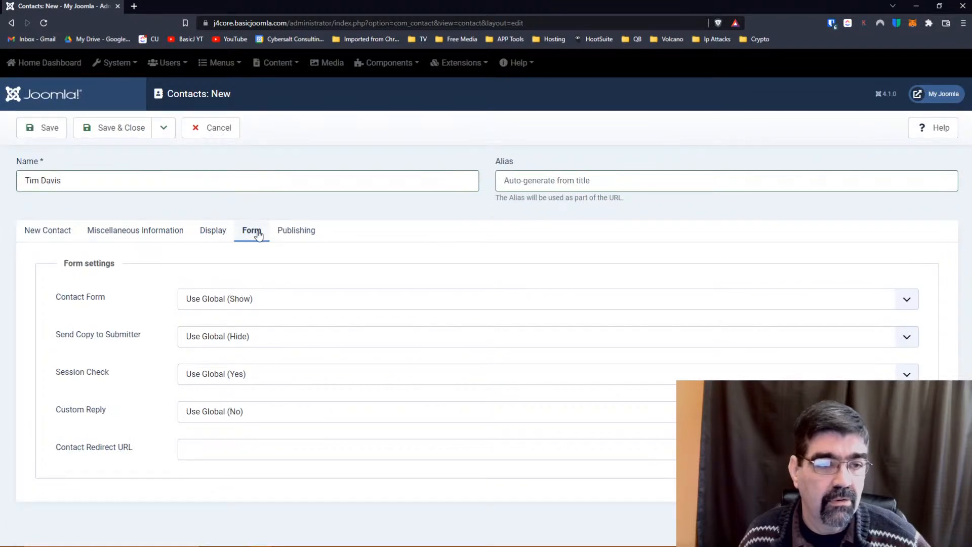
{"action": "left_click", "coordinate": [208, 301]}
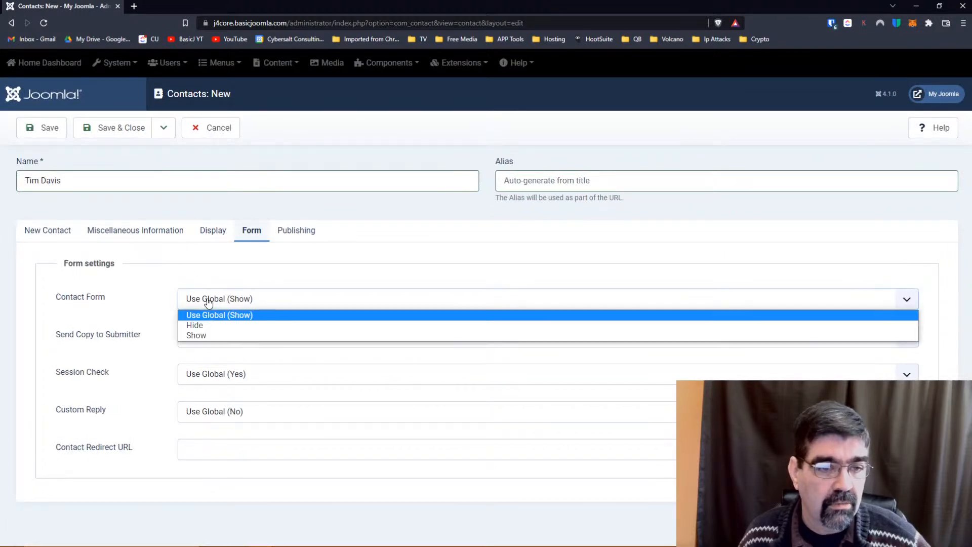
{"action": "left_click", "coordinate": [208, 301]}
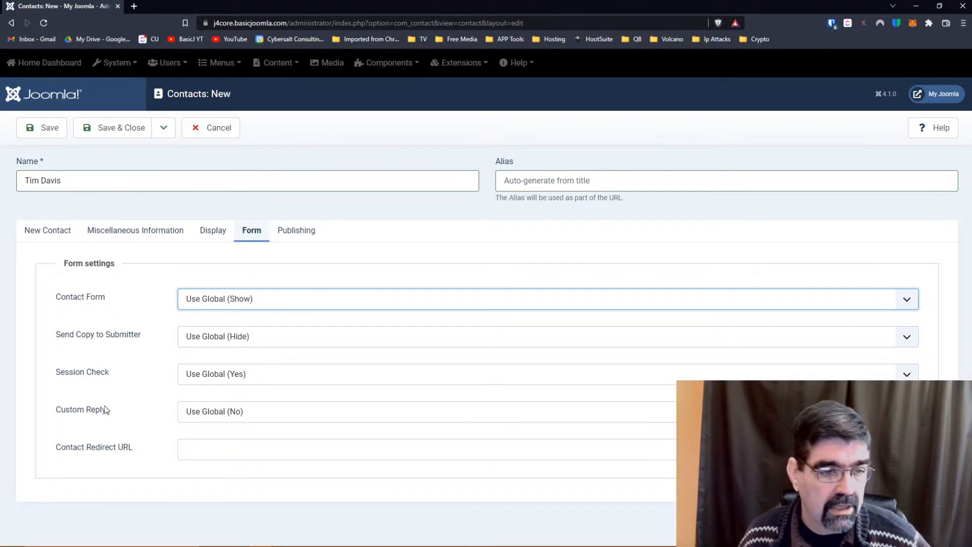
{"action": "left_click", "coordinate": [218, 416]}
{"action": "left_click", "coordinate": [217, 417]}
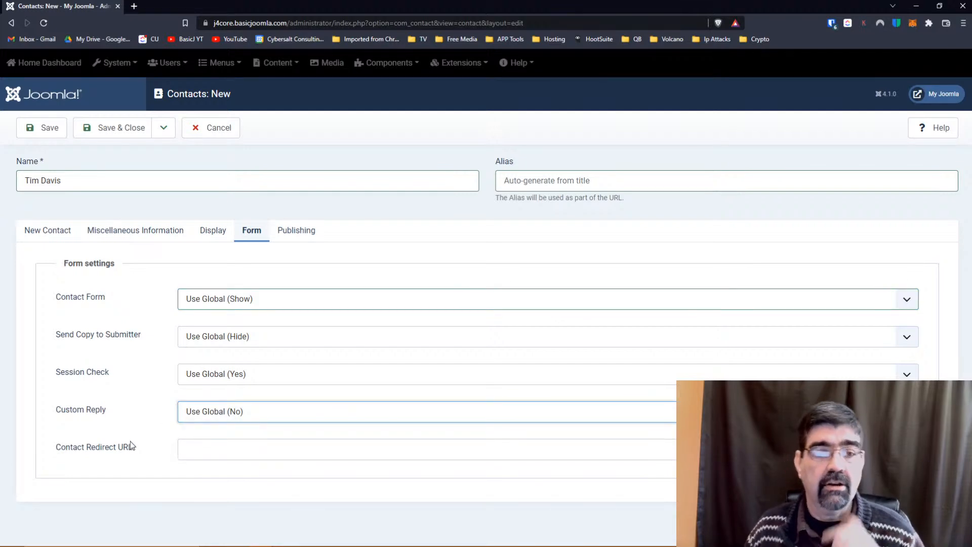
{"action": "left_click", "coordinate": [123, 130]}
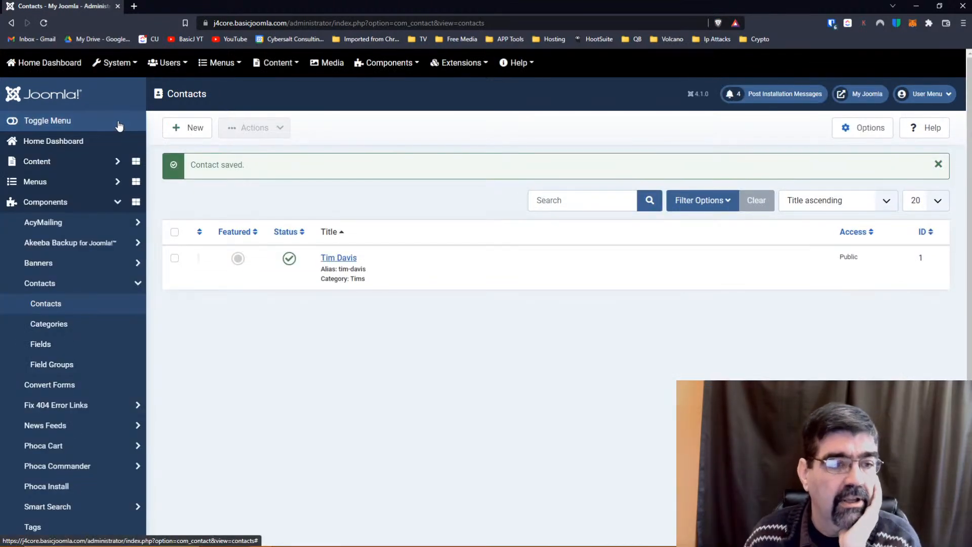
Go to Contacts > Fields and create a new contact field.
{"action": "left_click", "coordinate": [41, 327]}
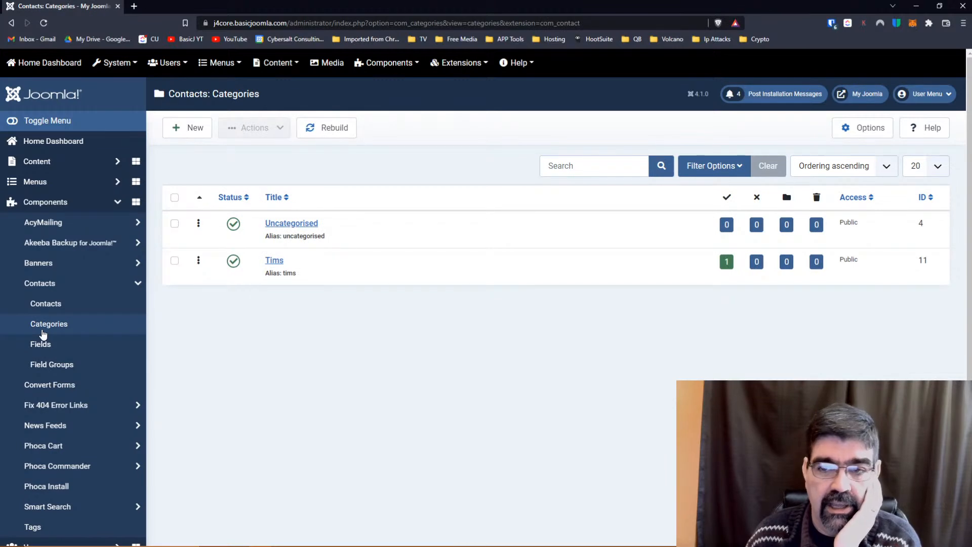
{"action": "left_click", "coordinate": [37, 345]}
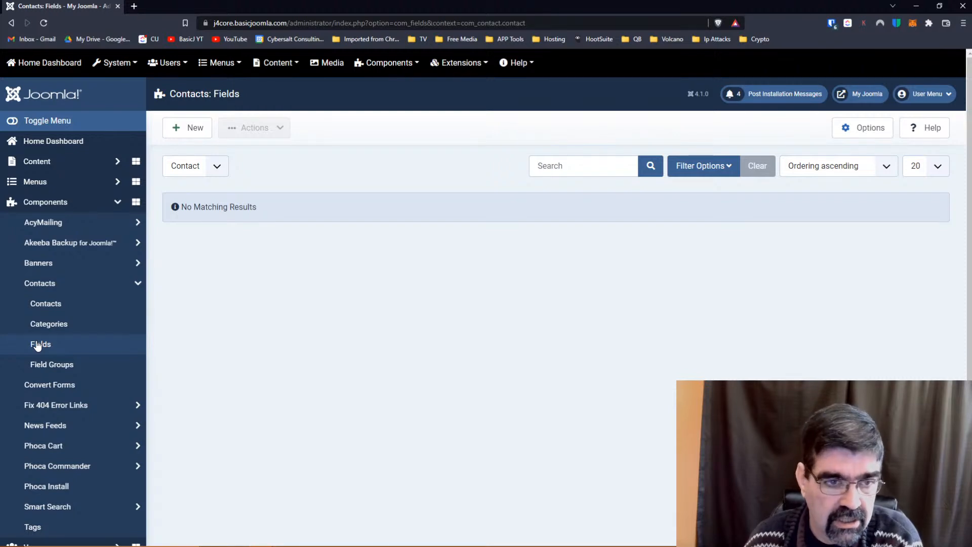
{"action": "left_click", "coordinate": [170, 131]}
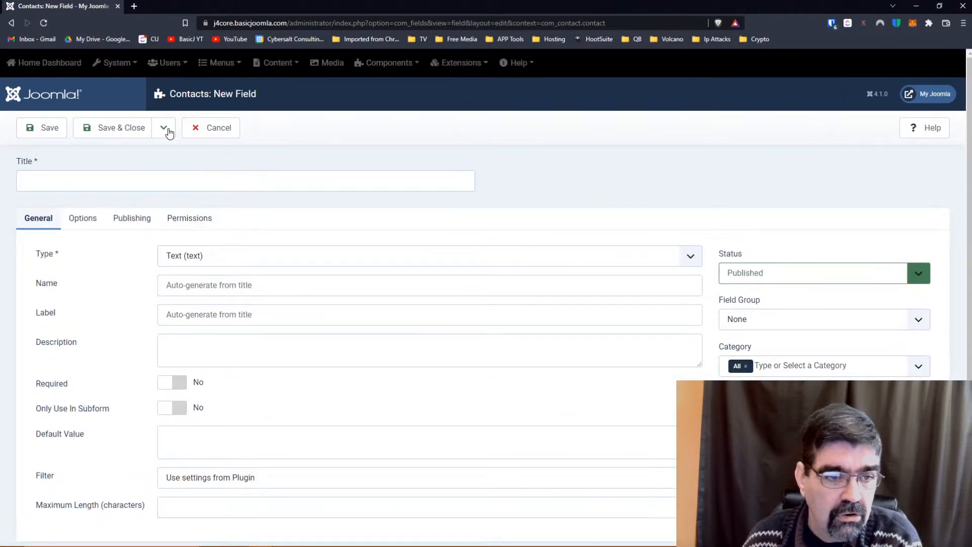
Title the field 'Eye Colour' and set its type to Checkboxes.
{"action": "left_click", "coordinate": [118, 182]}
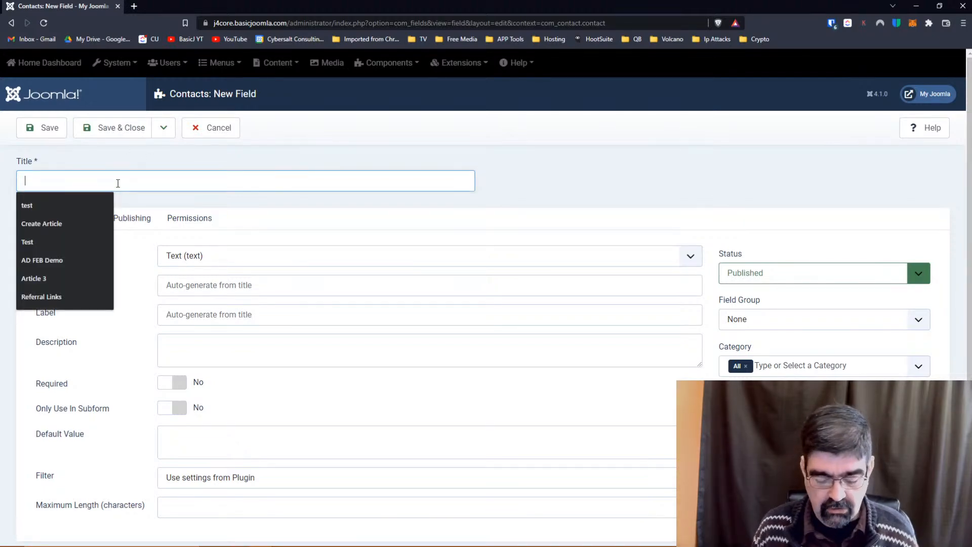
{"action": "type", "text": "Eye Colour"}
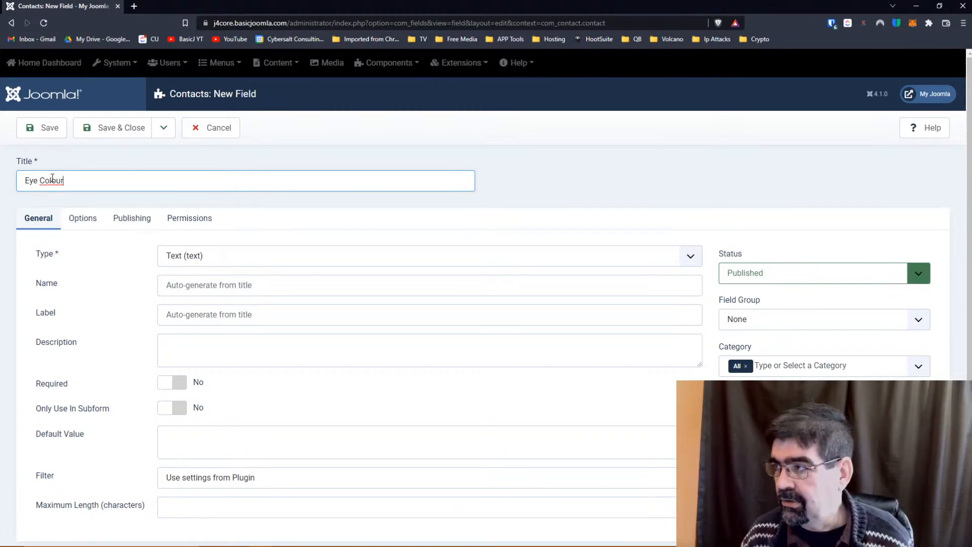
{"action": "left_click", "coordinate": [196, 258]}
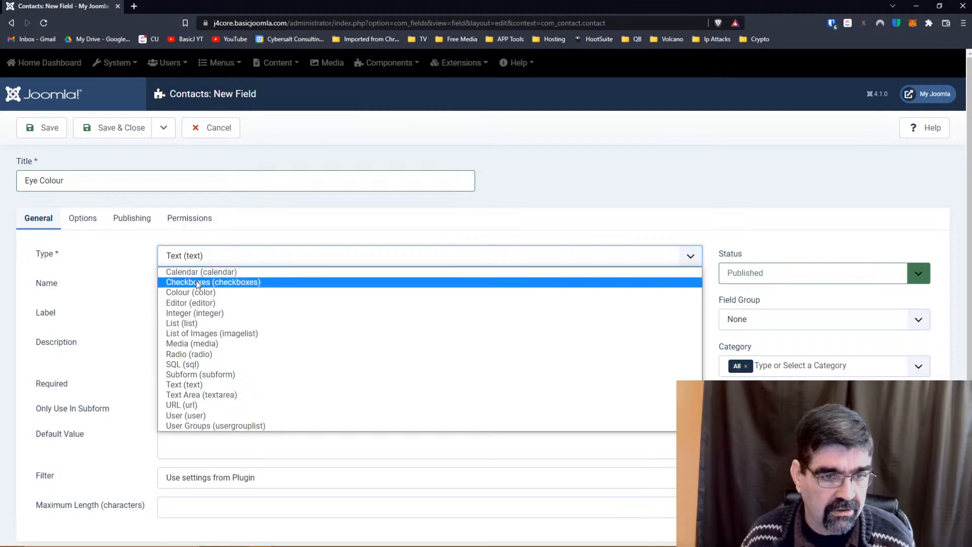
{"action": "left_click", "coordinate": [196, 281]}
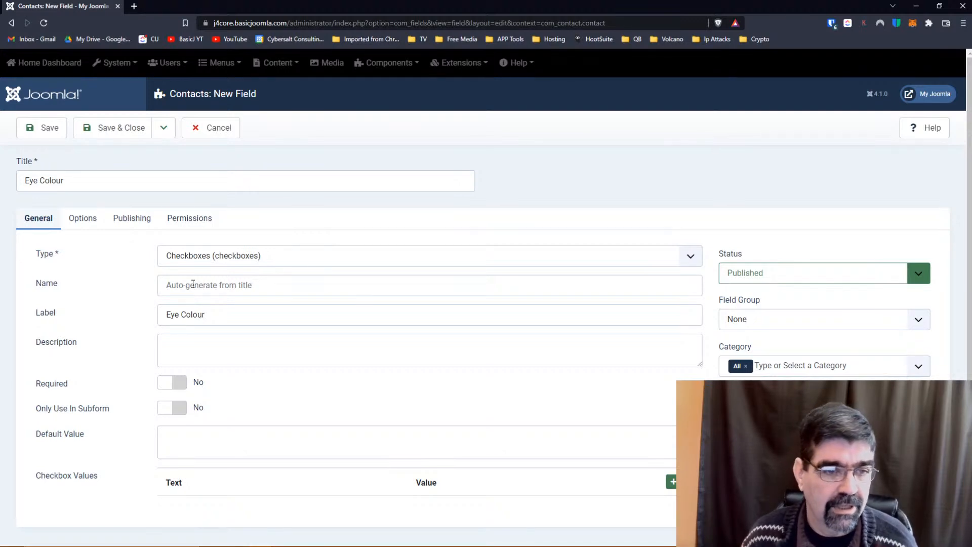
{"action": "scroll", "coordinate": [193, 283], "scroll_direction": "down", "scroll_amount": 1}
{"action": "left_click", "coordinate": [204, 343]}
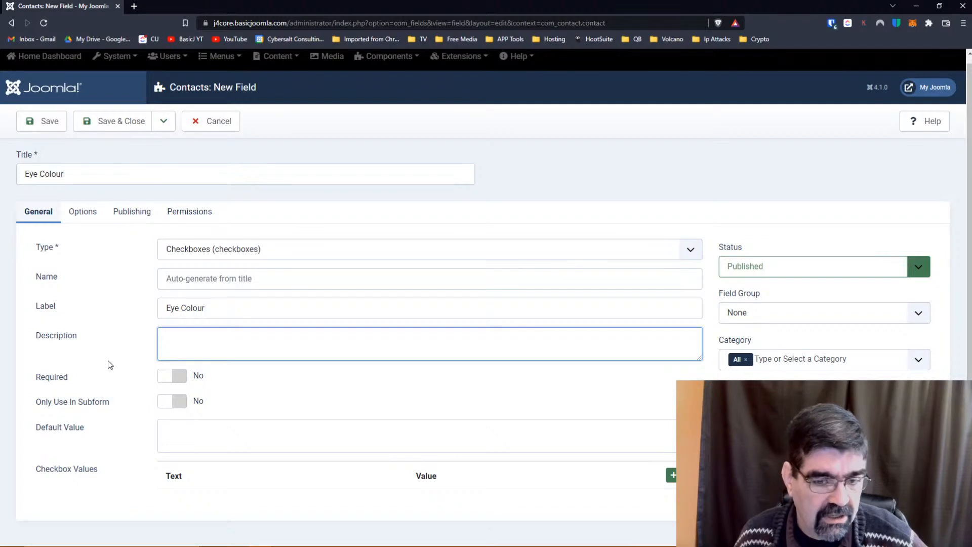
Add the first two checkbox options, Green and Brown.
{"action": "left_click", "coordinate": [671, 477]}
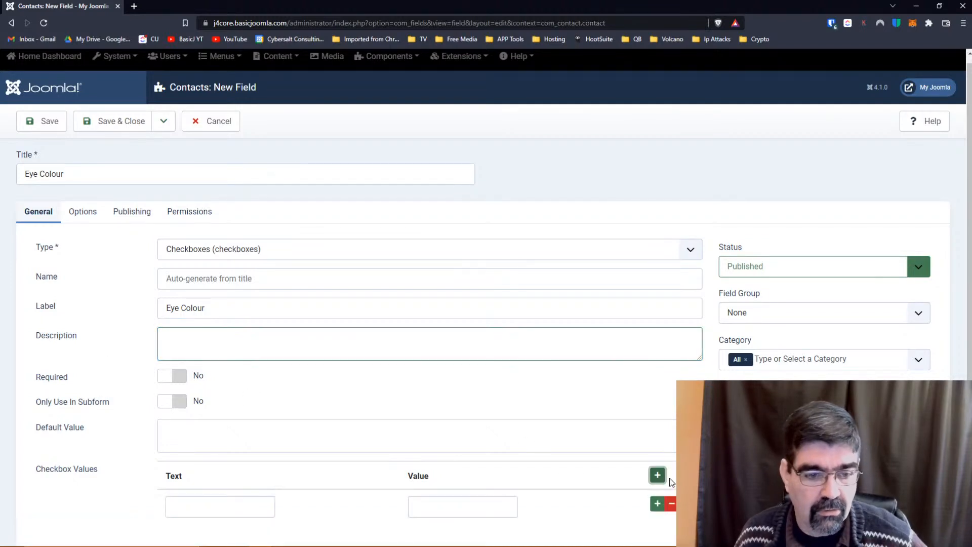
{"action": "left_click", "coordinate": [272, 505]}
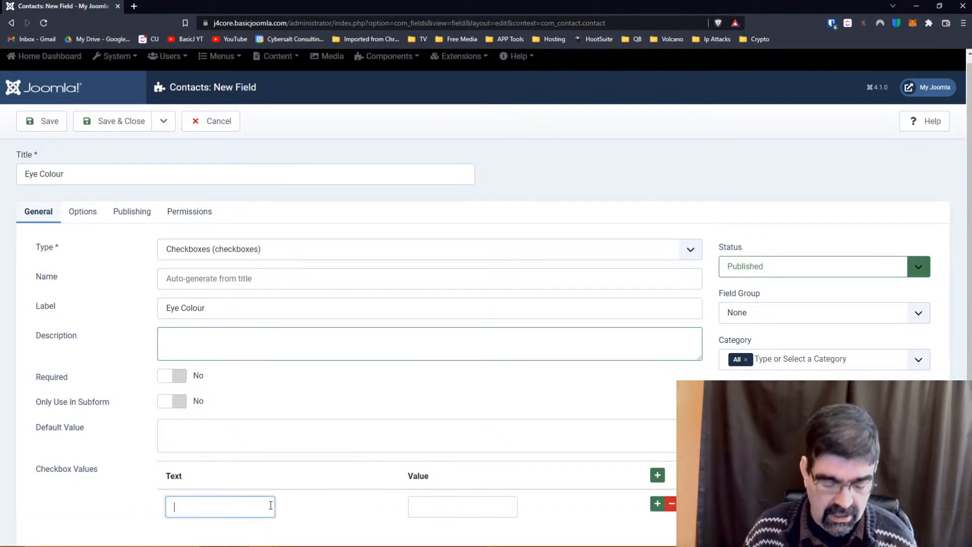
{"action": "type", "text": "Green"}
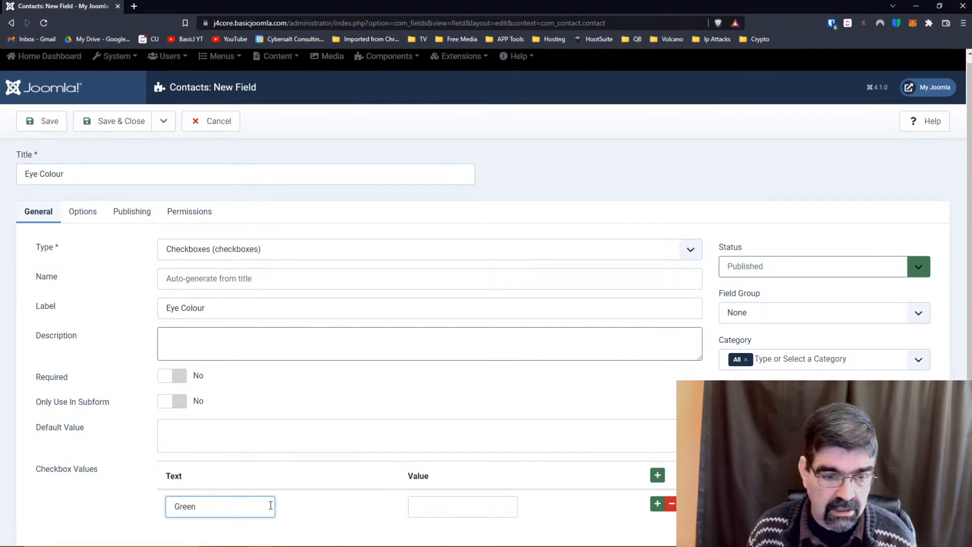
{"action": "scroll", "coordinate": [508, 365], "scroll_direction": "down", "scroll_amount": 1}
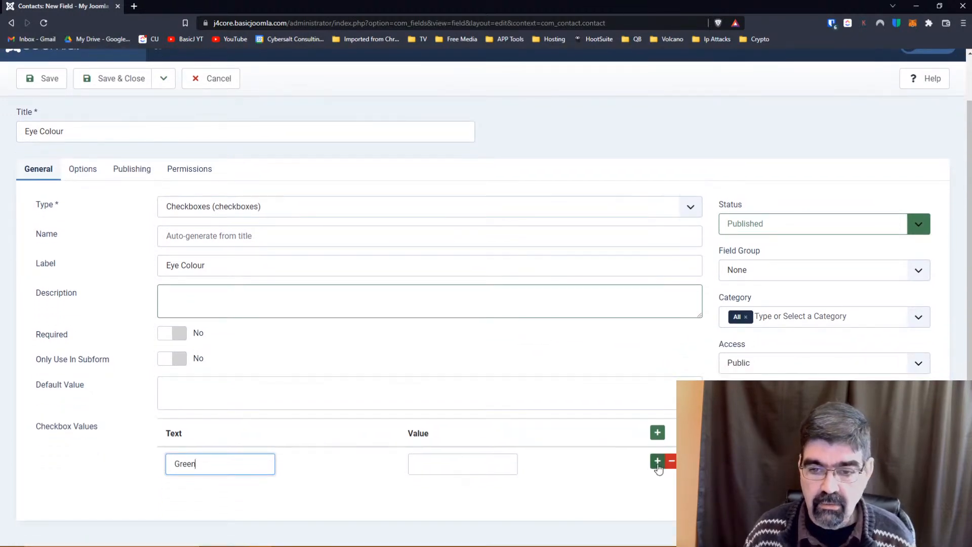
{"action": "left_click", "coordinate": [657, 460]}
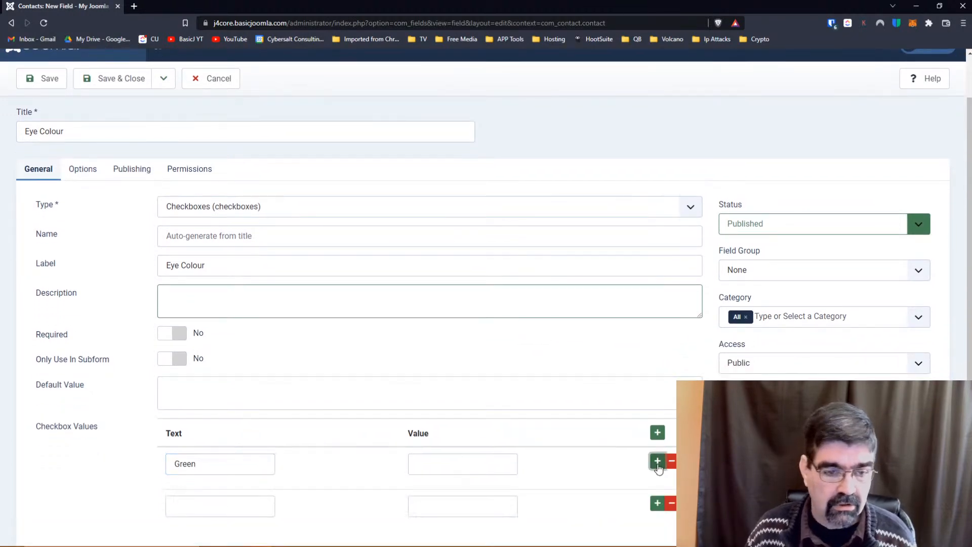
{"action": "left_click", "coordinate": [236, 511]}
{"action": "type", "text": "Bro"}
{"action": "key", "text": "BackSpace"}
{"action": "type", "text": "own"}
Add two more checkbox options, Blue and Hazel.
{"action": "scroll", "coordinate": [506, 446], "scroll_direction": "down", "scroll_amount": 1}
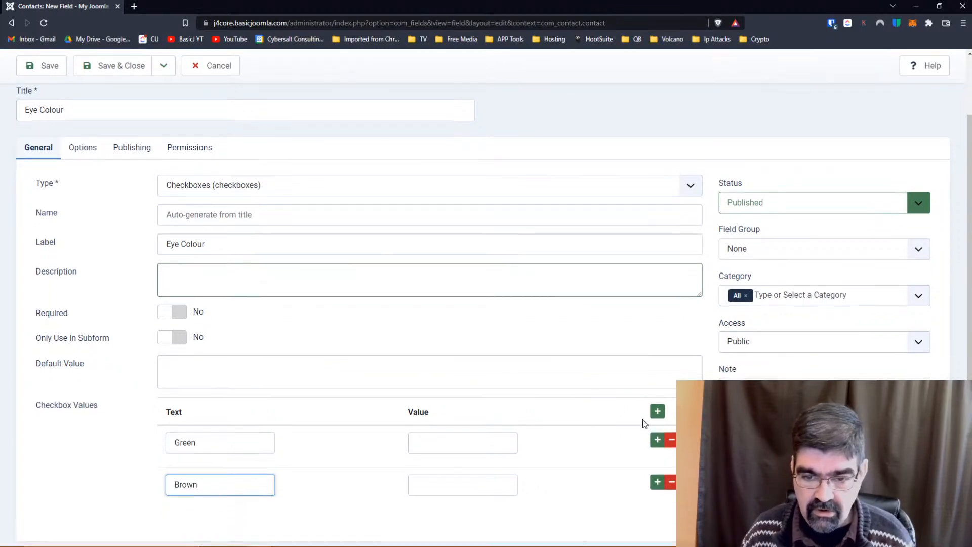
{"action": "left_click", "coordinate": [657, 461]}
{"action": "left_click", "coordinate": [223, 507]}
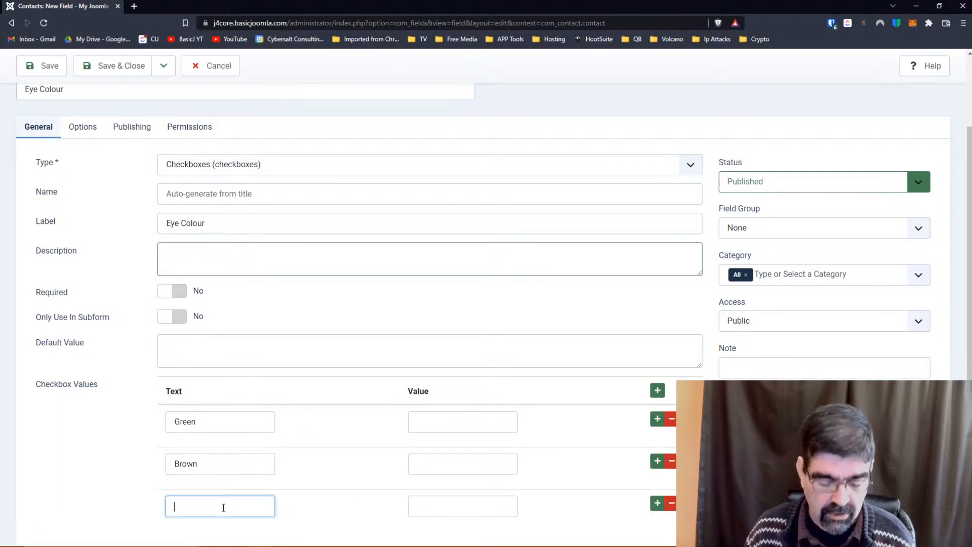
{"action": "type", "text": "Blue"}
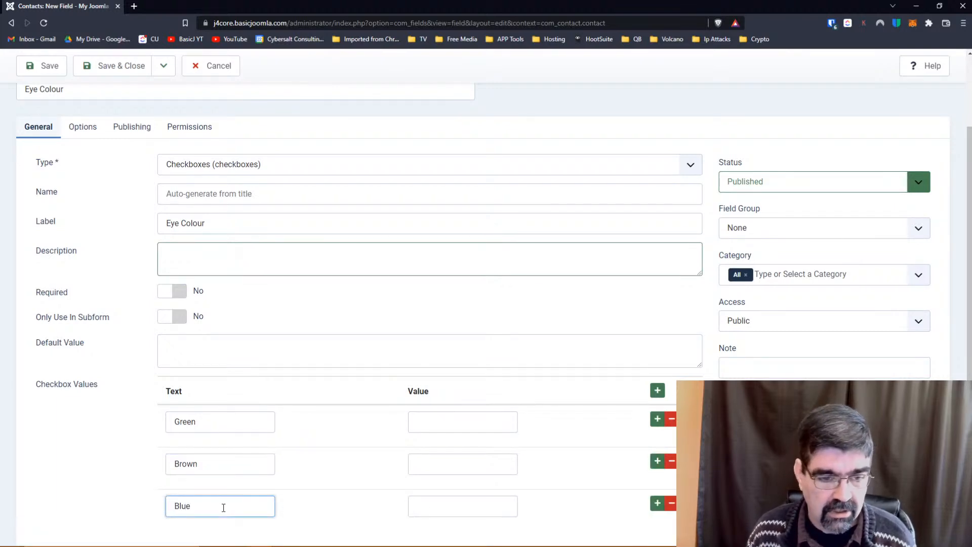
{"action": "left_click", "coordinate": [657, 504]}
{"action": "scroll", "coordinate": [304, 506], "scroll_direction": "down", "scroll_amount": 2}
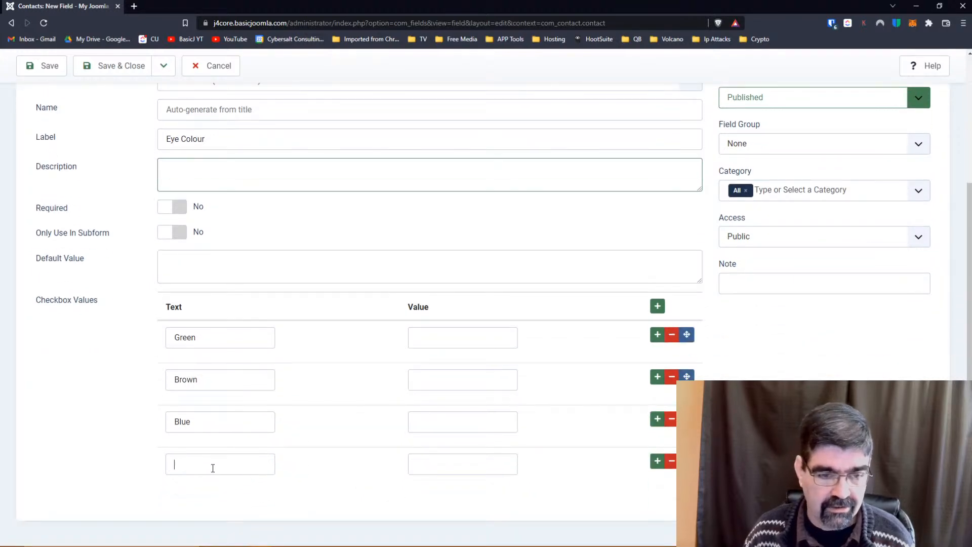
{"action": "left_click", "coordinate": [212, 468]}
{"action": "type", "text": "Hazel"}
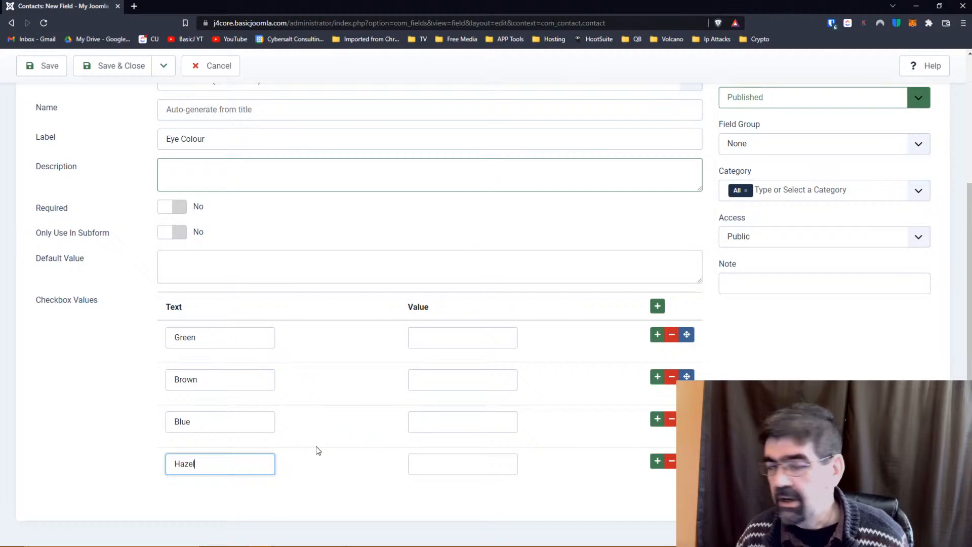
{"action": "scroll", "coordinate": [312, 429], "scroll_direction": "up", "scroll_amount": 4}
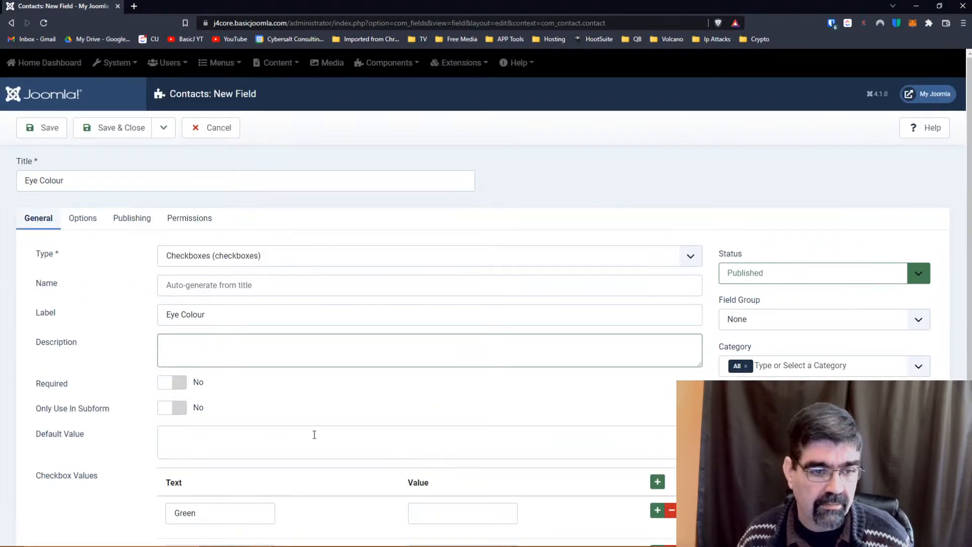
{"action": "scroll", "coordinate": [314, 435], "scroll_direction": "down", "scroll_amount": 3}
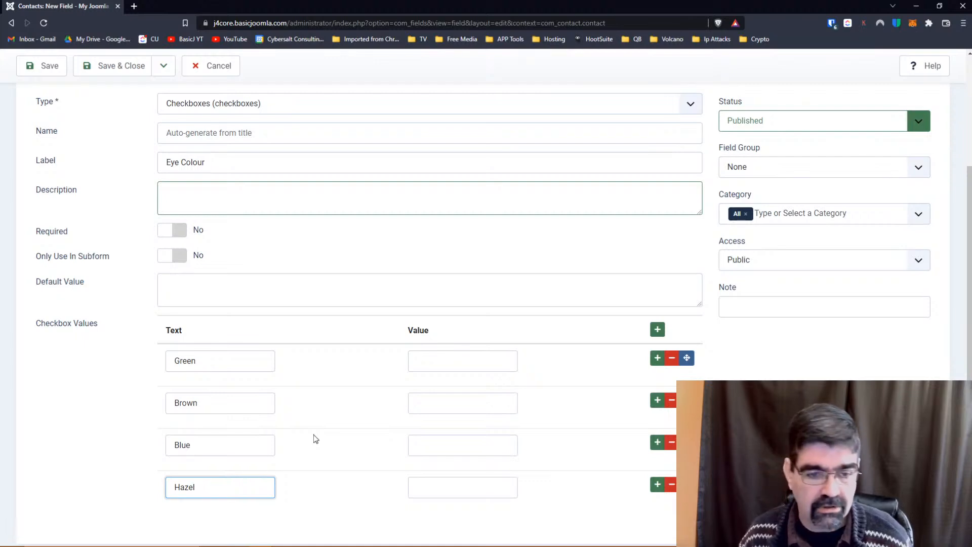
{"action": "scroll", "coordinate": [314, 434], "scroll_direction": "down", "scroll_amount": 1}
{"action": "scroll", "coordinate": [314, 434], "scroll_direction": "up", "scroll_amount": 3}
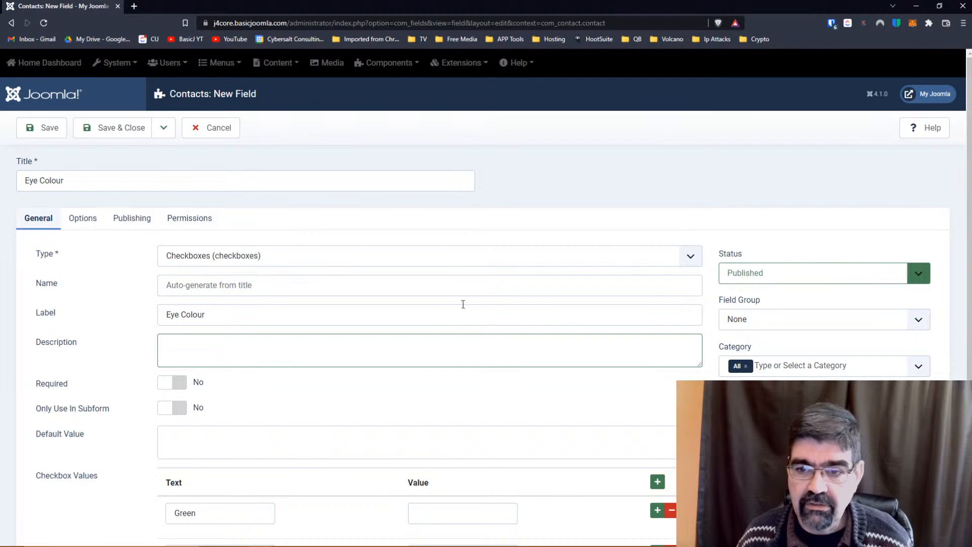
Save the Eye Colour field and close it, returning to the Contacts: Fields list.
{"action": "left_click", "coordinate": [40, 128]}
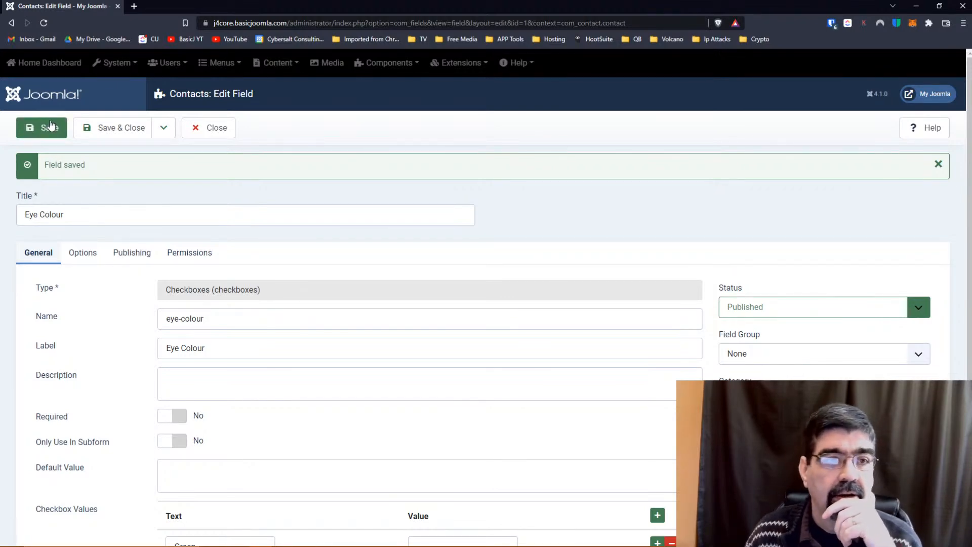
{"action": "left_click", "coordinate": [207, 134]}
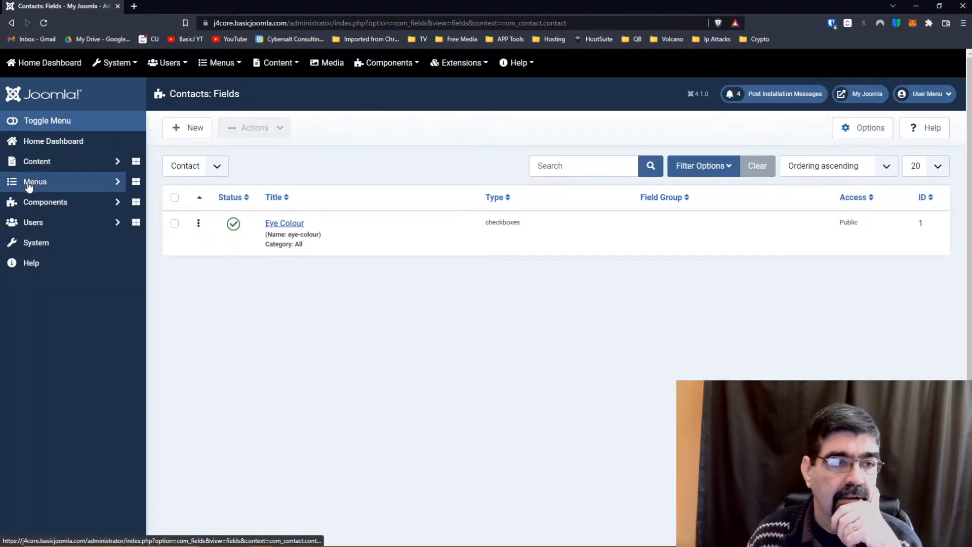
{"action": "left_click", "coordinate": [30, 183]}
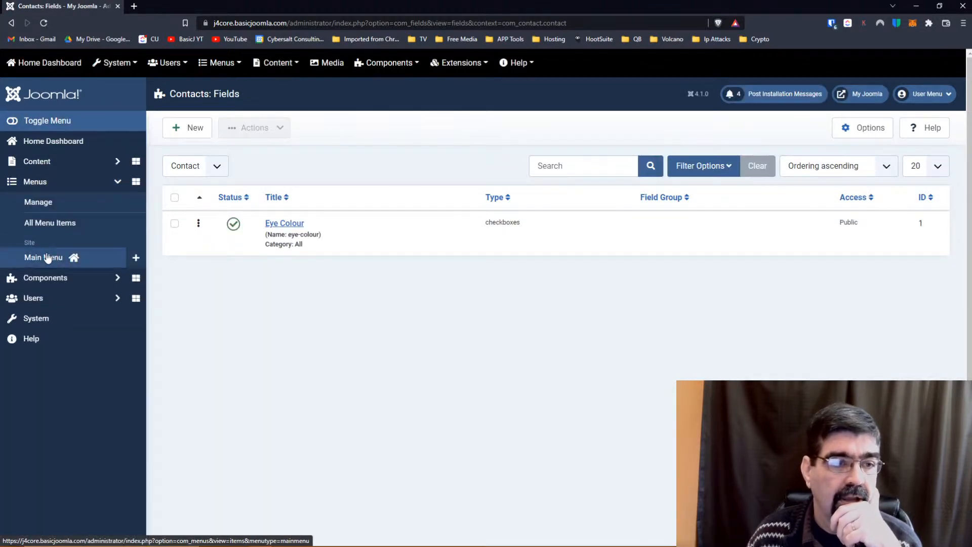
Add a new Main Menu item of type Contacts > Single Contact.
{"action": "left_click", "coordinate": [140, 261]}
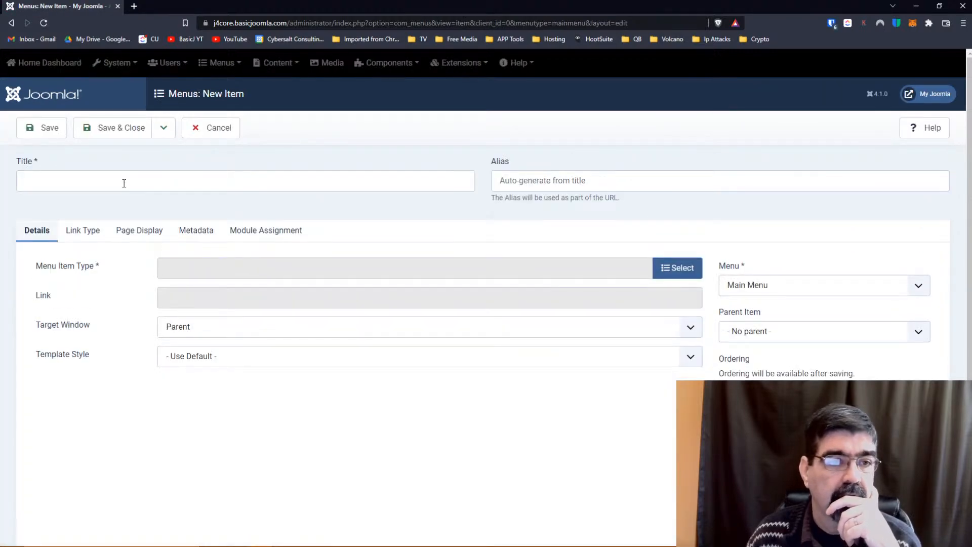
{"action": "left_click", "coordinate": [124, 182]}
{"action": "type", "text": "Tim"}
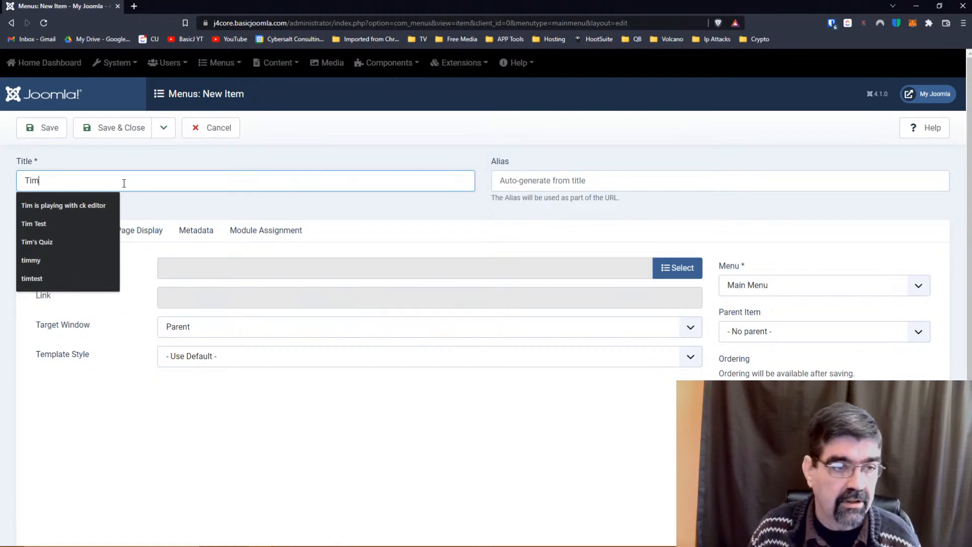
{"action": "key", "text": "Tab"}
{"action": "left_click", "coordinate": [671, 270]}
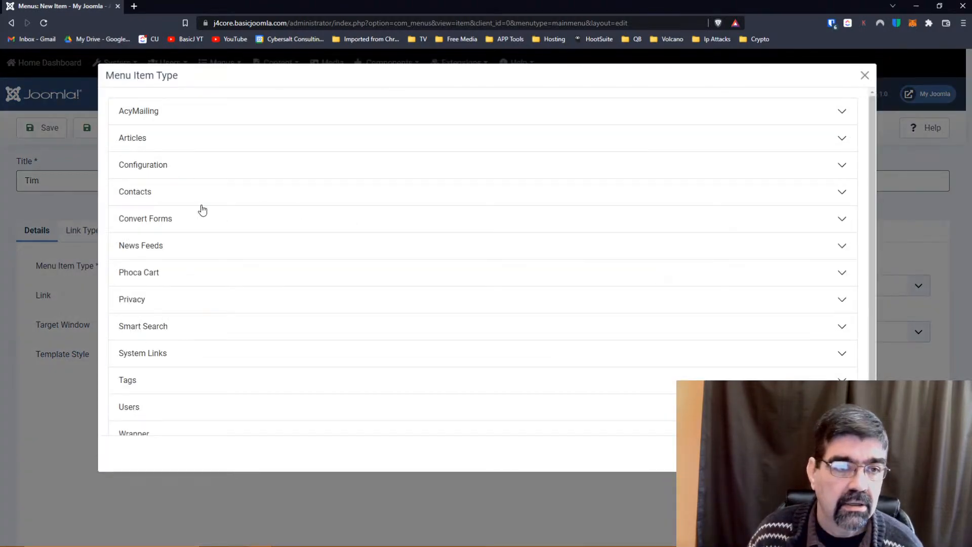
{"action": "left_click", "coordinate": [140, 200]}
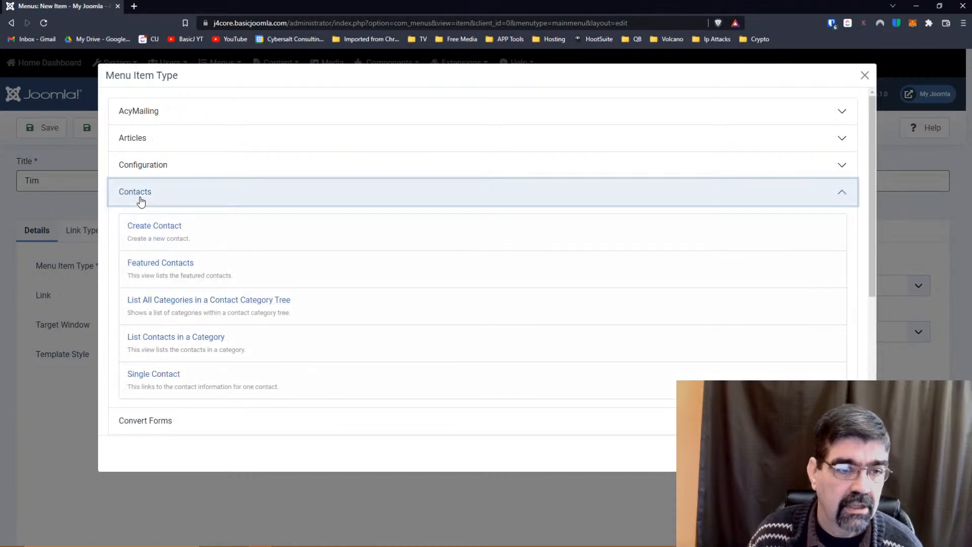
{"action": "left_click", "coordinate": [144, 375]}
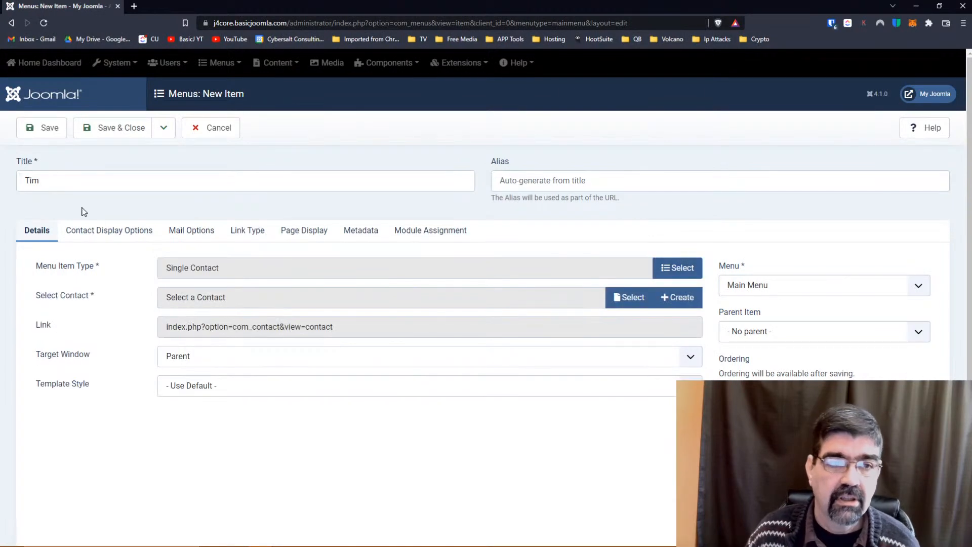
Retitle the menu item 'Contact Tim' and link it to the saved contact.
{"action": "left_click_drag", "start_coordinate": [75, 175], "coordinate": [4, 177]}
{"action": "type", "text": "Co"}
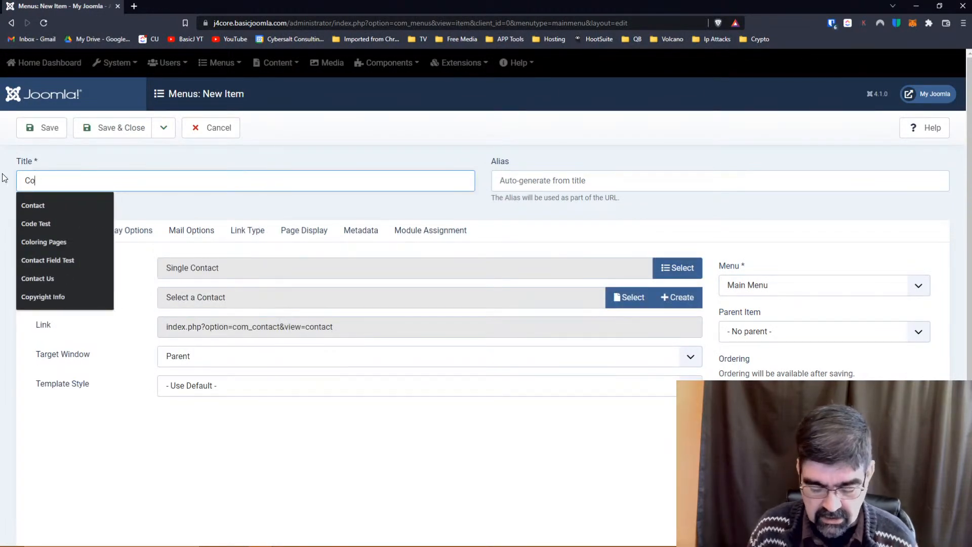
{"action": "type", "text": "ntact Tim"}
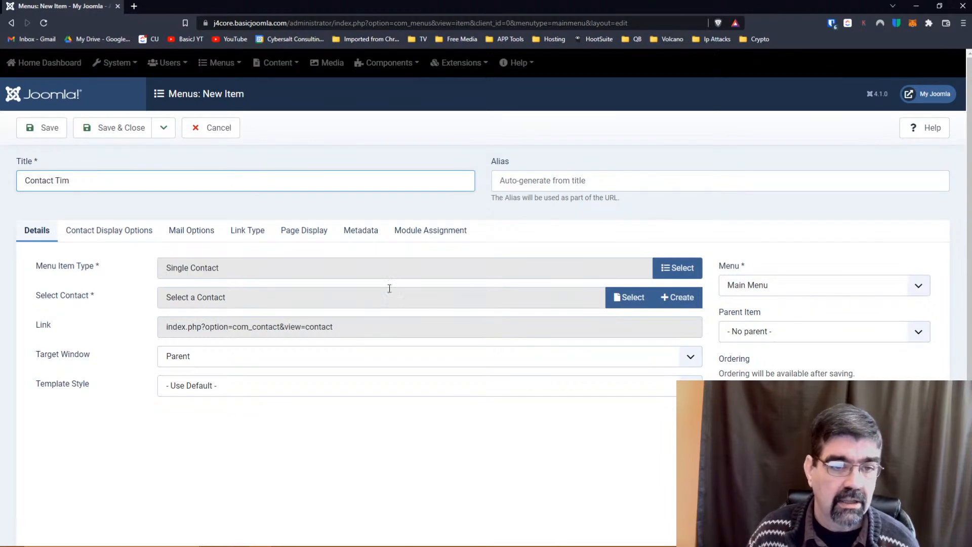
{"action": "left_click", "coordinate": [636, 302]}
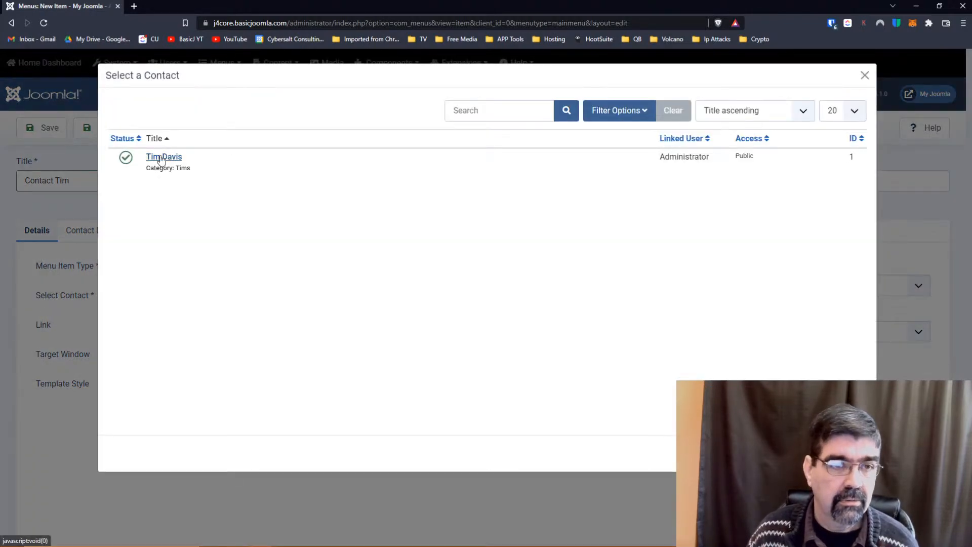
{"action": "left_click", "coordinate": [162, 158]}
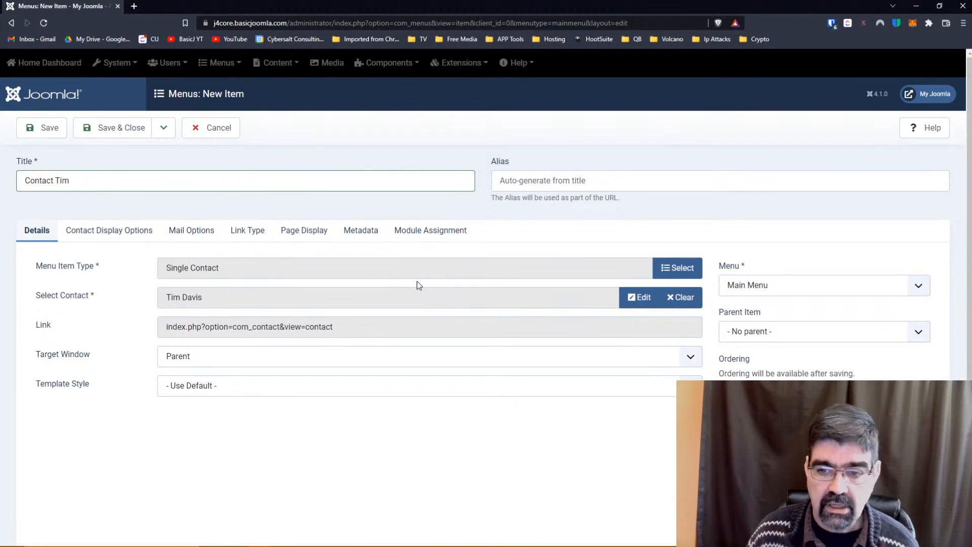
{"action": "scroll", "coordinate": [417, 285], "scroll_direction": "down", "scroll_amount": 2}
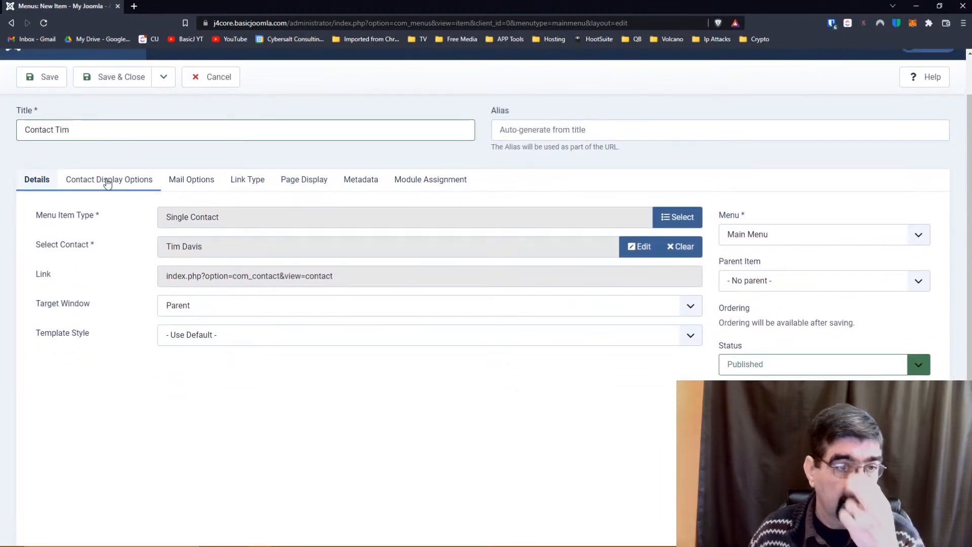
Review the Contact Display, Mail and Link Type options, then save and close the Contact Tim menu item.
{"action": "left_click", "coordinate": [107, 183]}
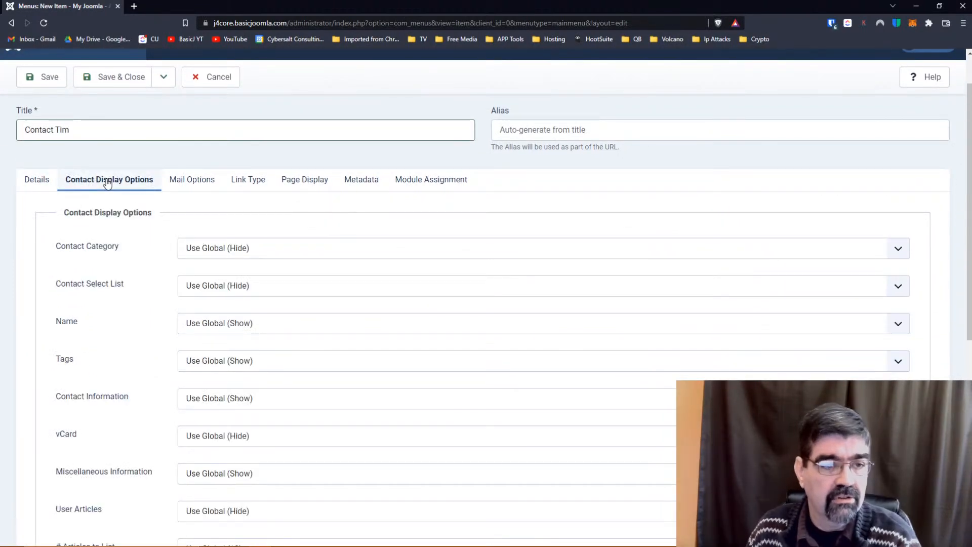
{"action": "scroll", "coordinate": [140, 226], "scroll_direction": "down", "scroll_amount": 2}
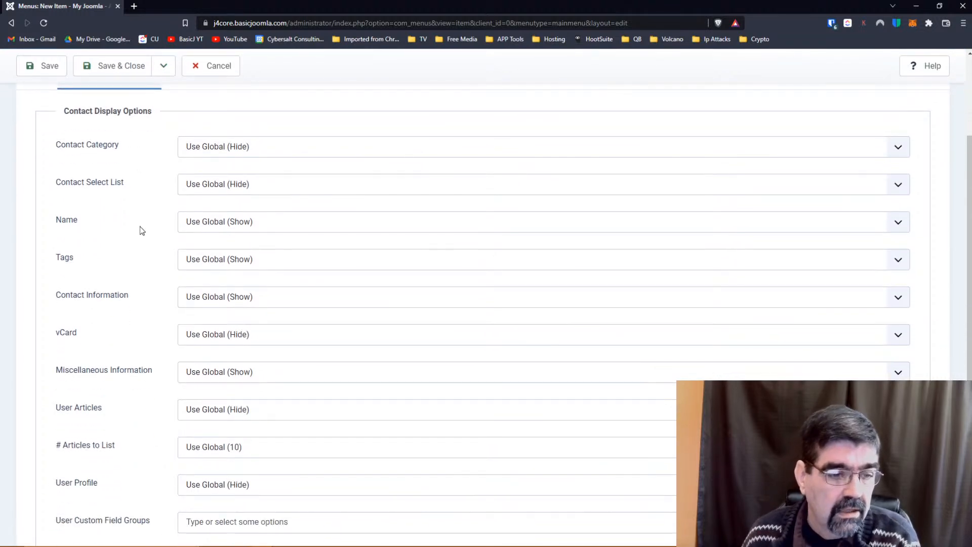
{"action": "scroll", "coordinate": [140, 227], "scroll_direction": "up", "scroll_amount": 2}
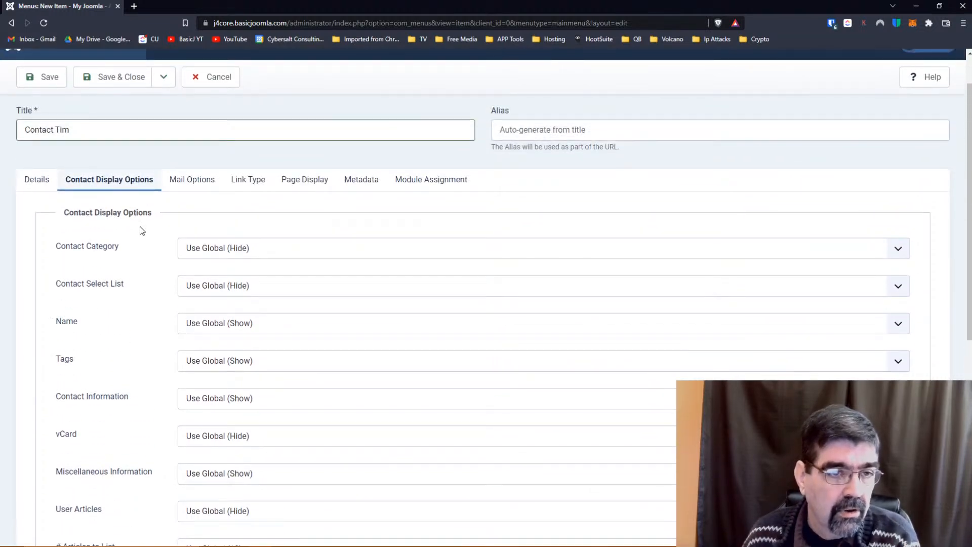
{"action": "scroll", "coordinate": [128, 222], "scroll_direction": "down", "scroll_amount": 5}
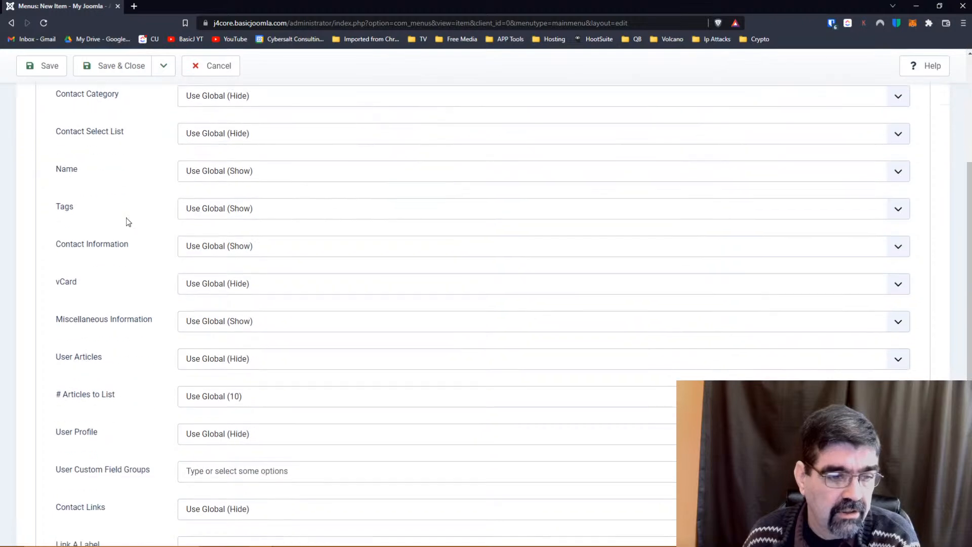
{"action": "scroll", "coordinate": [127, 218], "scroll_direction": "up", "scroll_amount": 6}
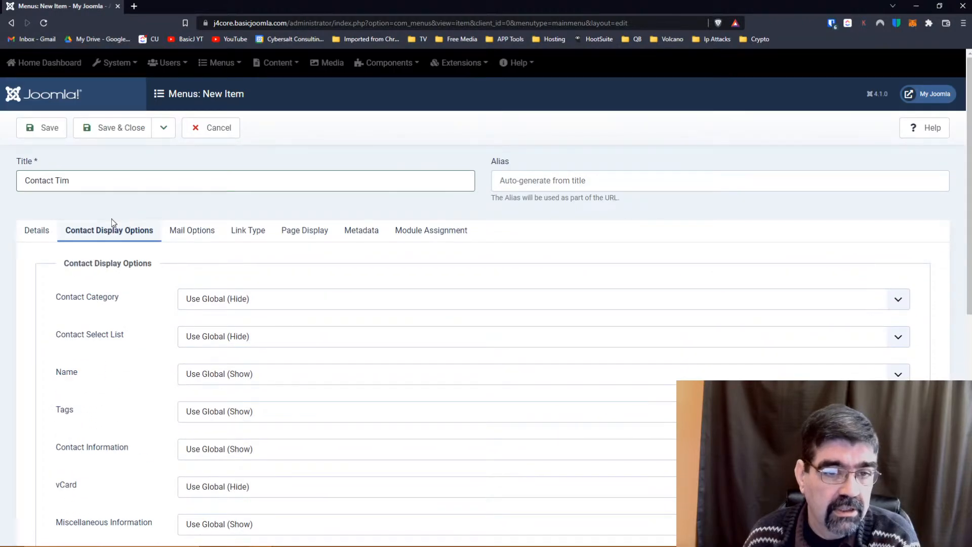
{"action": "left_click", "coordinate": [190, 231]}
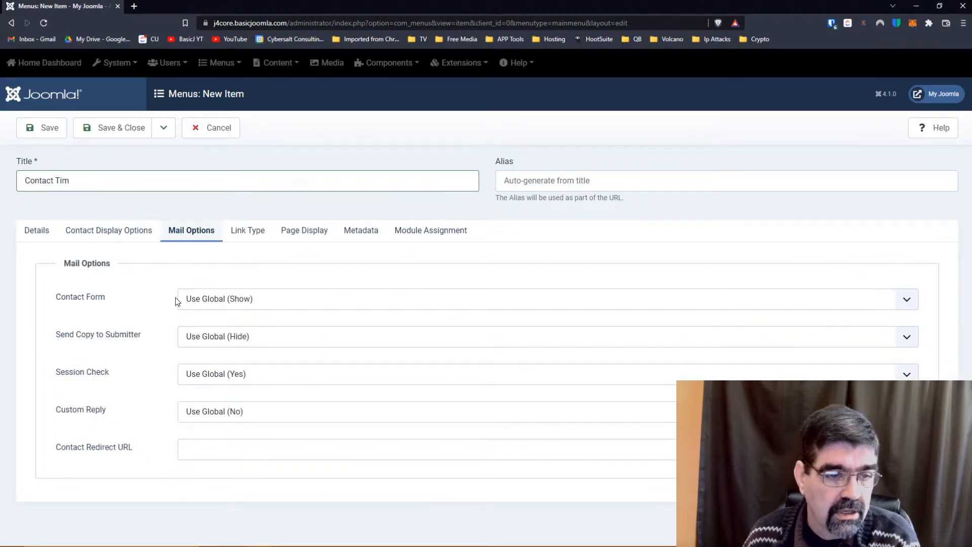
{"action": "left_click", "coordinate": [250, 233]}
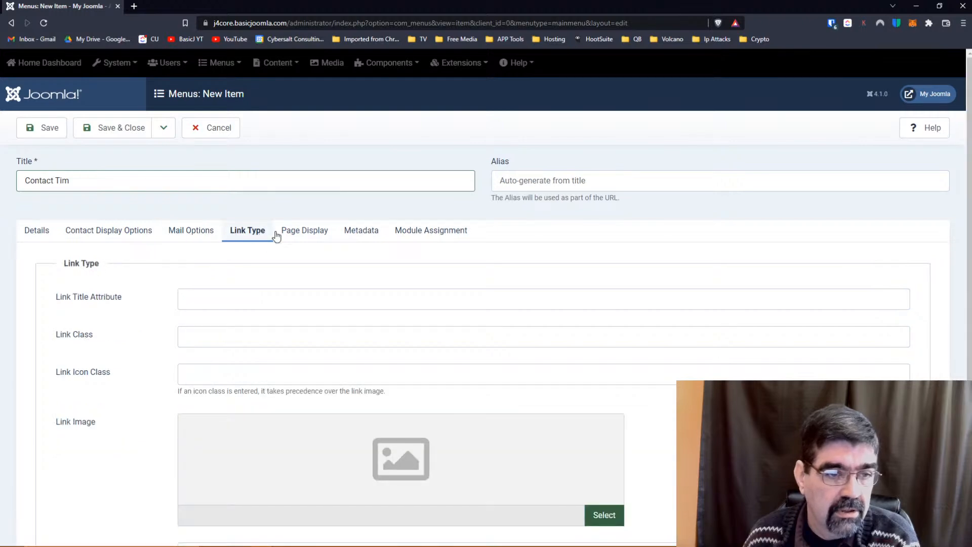
{"action": "scroll", "coordinate": [330, 237], "scroll_direction": "down", "scroll_amount": 3}
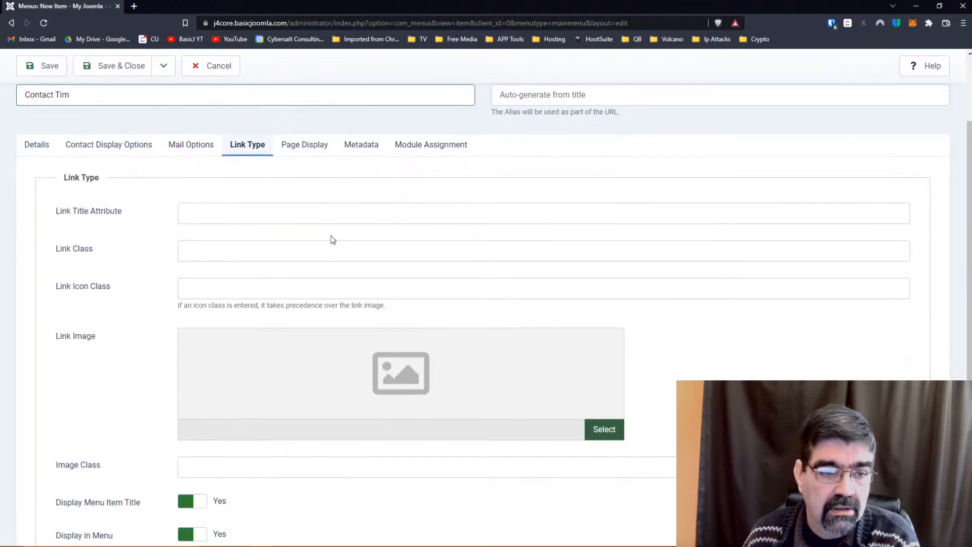
{"action": "scroll", "coordinate": [330, 240], "scroll_direction": "up", "scroll_amount": 3}
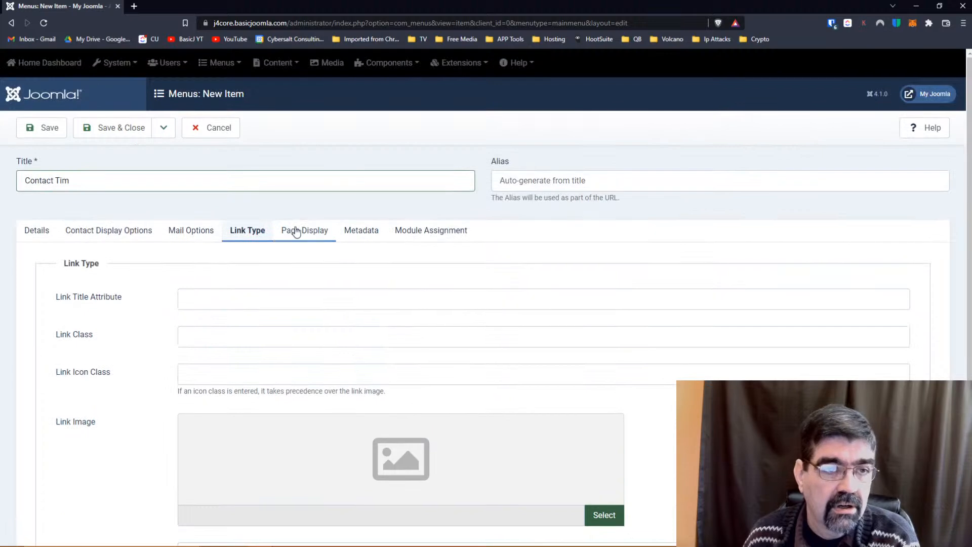
{"action": "left_click", "coordinate": [120, 134]}
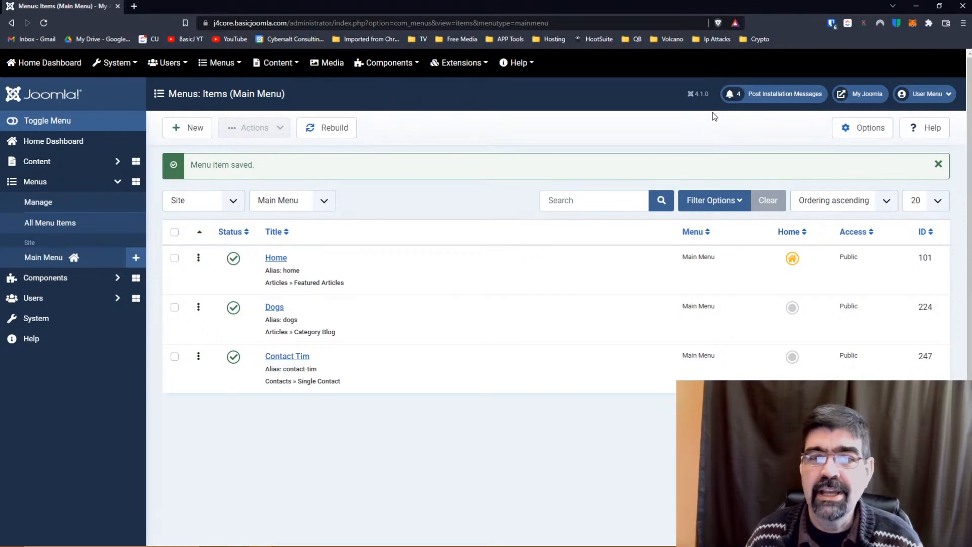
{"action": "left_click", "coordinate": [863, 95]}
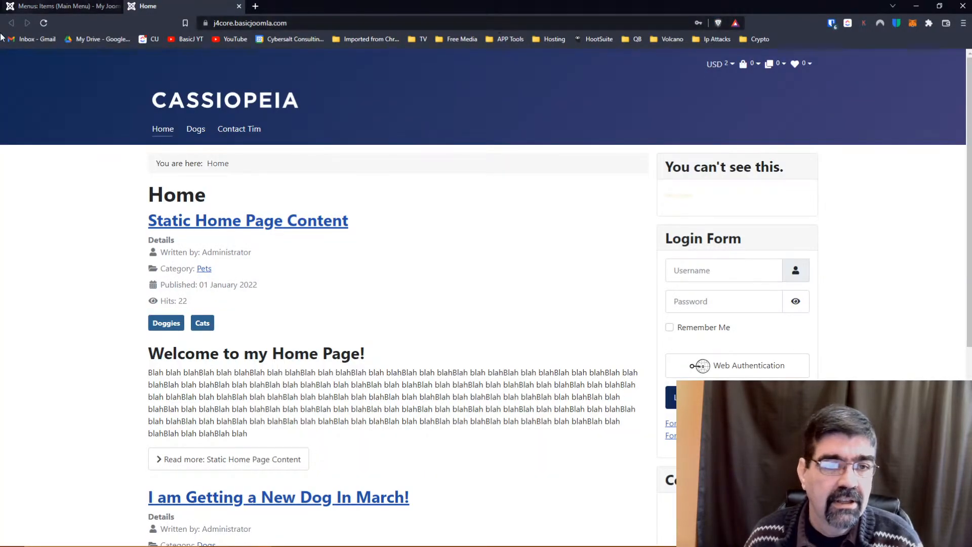
{"action": "left_click", "coordinate": [248, 130]}
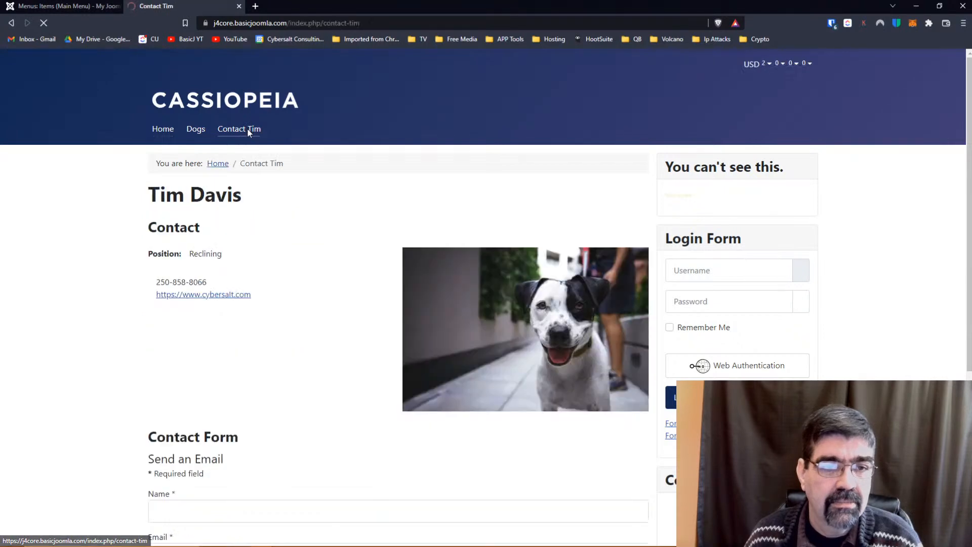
{"action": "scroll", "coordinate": [344, 216], "scroll_direction": "down", "scroll_amount": 1}
{"action": "scroll", "coordinate": [344, 214], "scroll_direction": "down", "scroll_amount": 4}
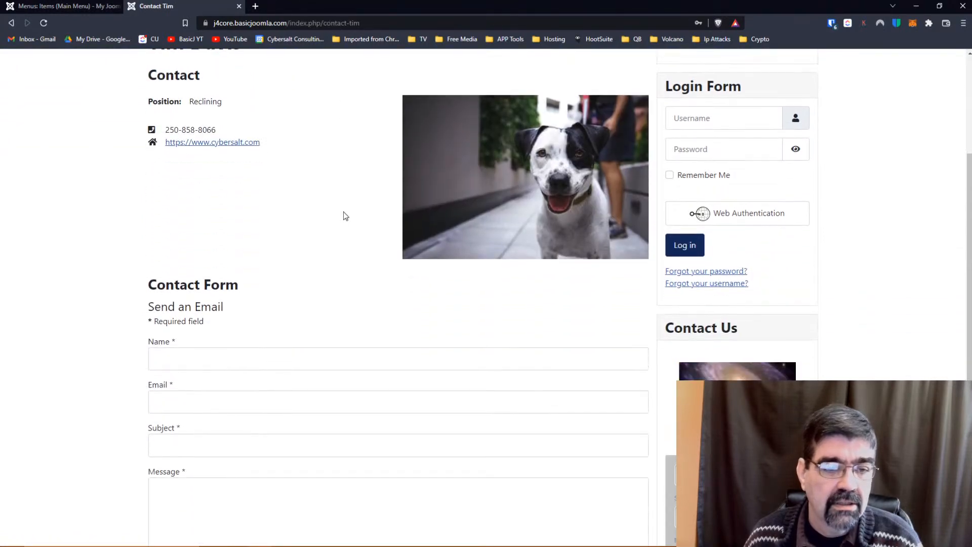
{"action": "scroll", "coordinate": [341, 208], "scroll_direction": "up", "scroll_amount": 1}
{"action": "scroll", "coordinate": [340, 210], "scroll_direction": "down", "scroll_amount": 2}
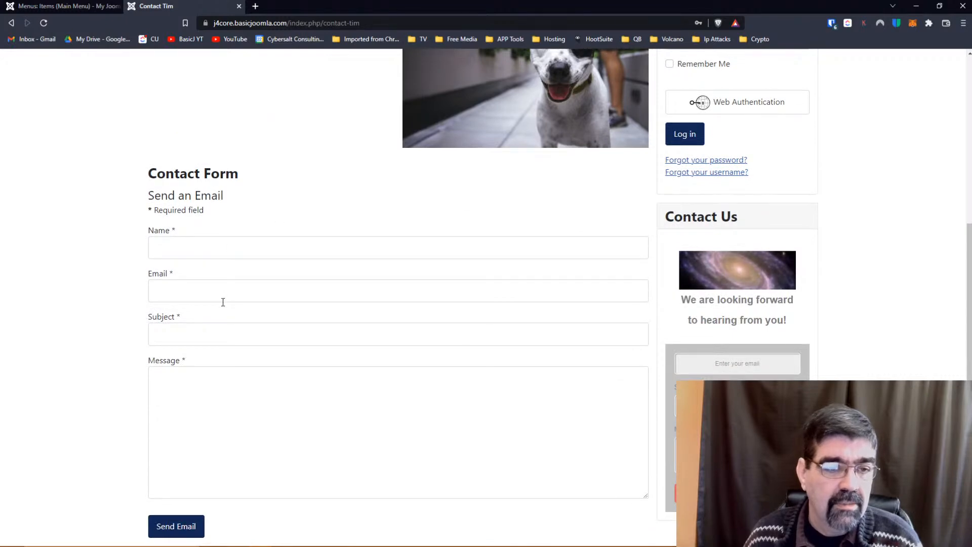
{"action": "scroll", "coordinate": [247, 314], "scroll_direction": "up", "scroll_amount": 4}
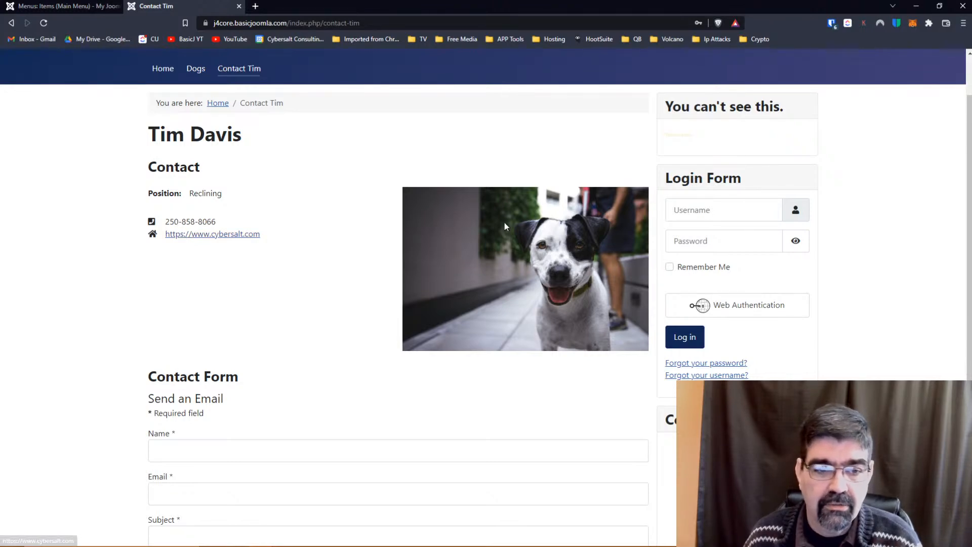
{"action": "scroll", "coordinate": [334, 202], "scroll_direction": "down", "scroll_amount": 4}
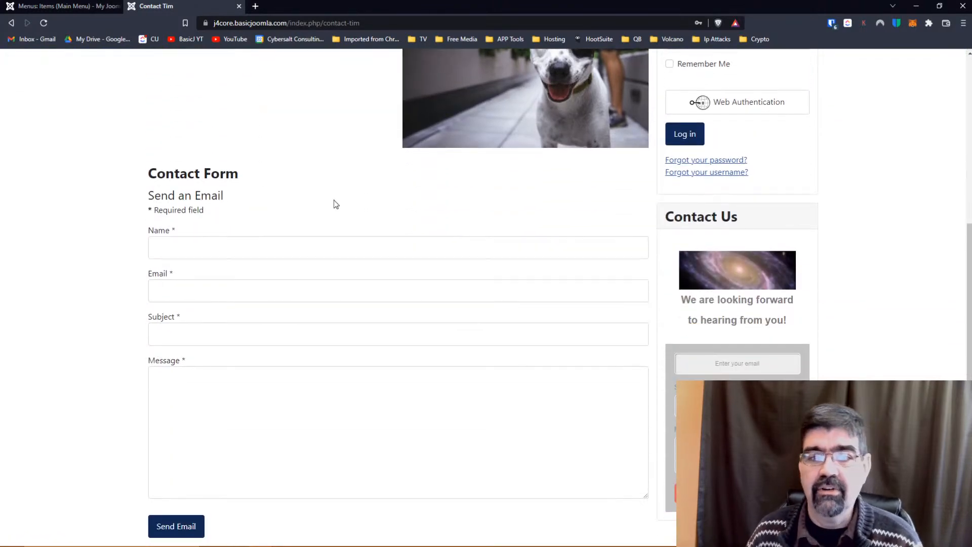
{"action": "scroll", "coordinate": [335, 204], "scroll_direction": "up", "scroll_amount": 5}
{"action": "left_click", "coordinate": [58, 10]}
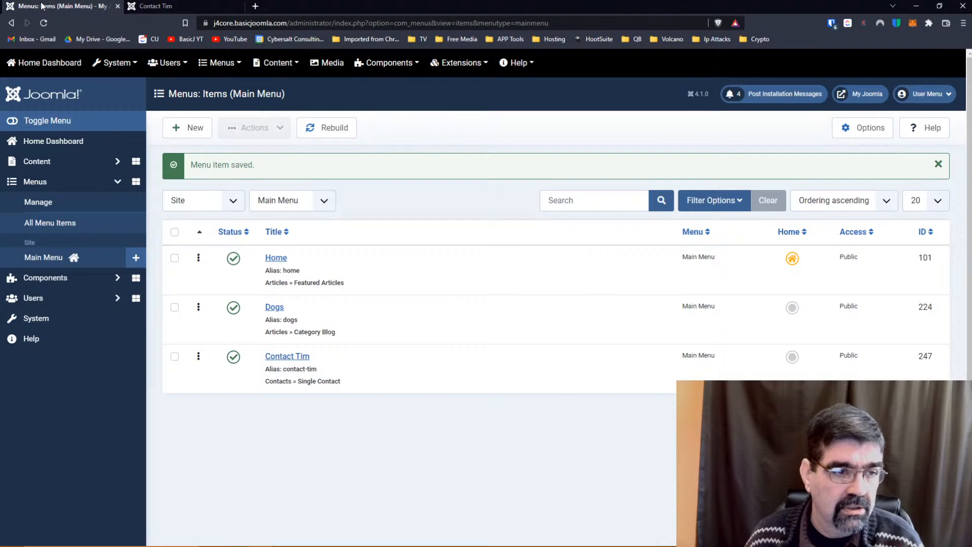
Open the Contacts list in a new tab placed before the Contact Tim tab.
{"action": "left_click", "coordinate": [50, 278]}
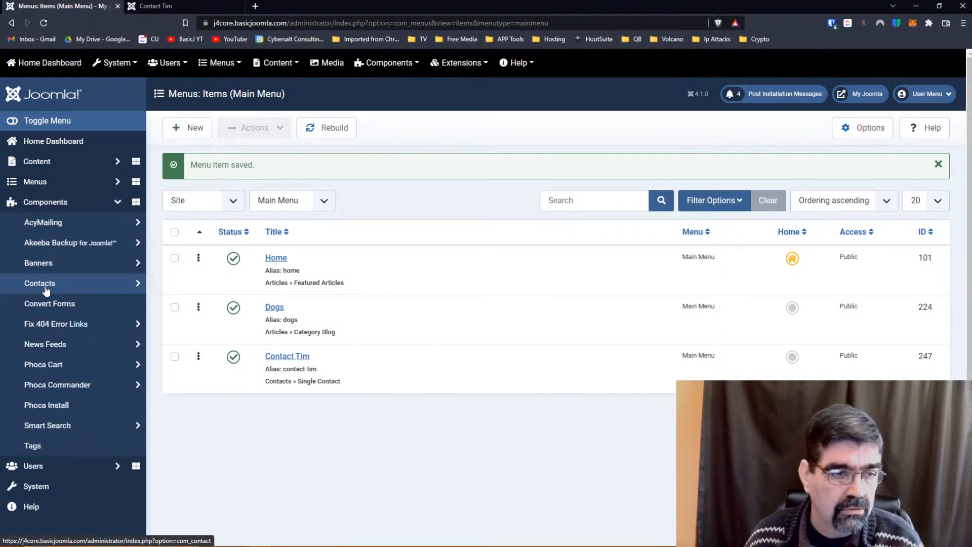
{"action": "left_click", "coordinate": [46, 288]}
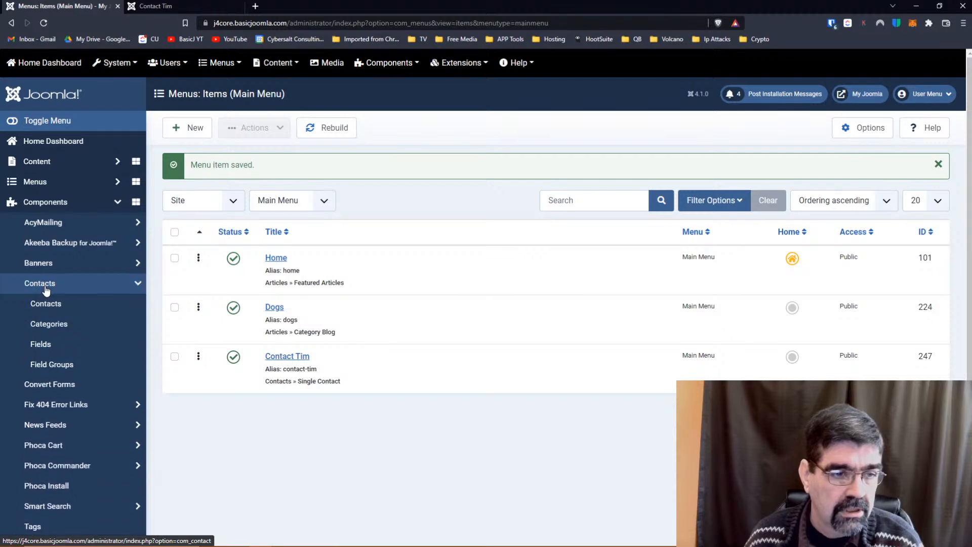
{"action": "right_click", "coordinate": [46, 305]}
{"action": "left_click", "coordinate": [66, 310]}
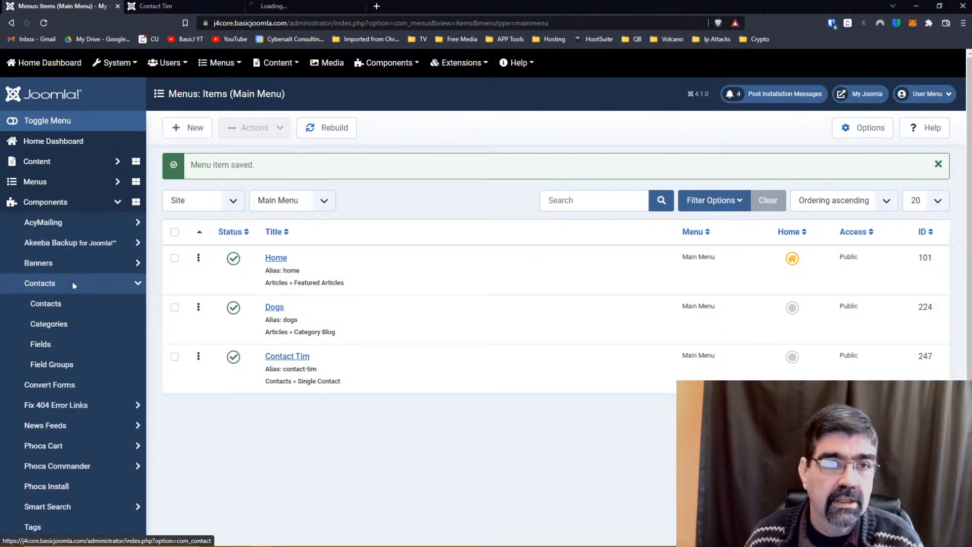
{"action": "left_click", "coordinate": [284, 7]}
{"action": "left_click_drag", "start_coordinate": [283, 7], "coordinate": [188, 7]}
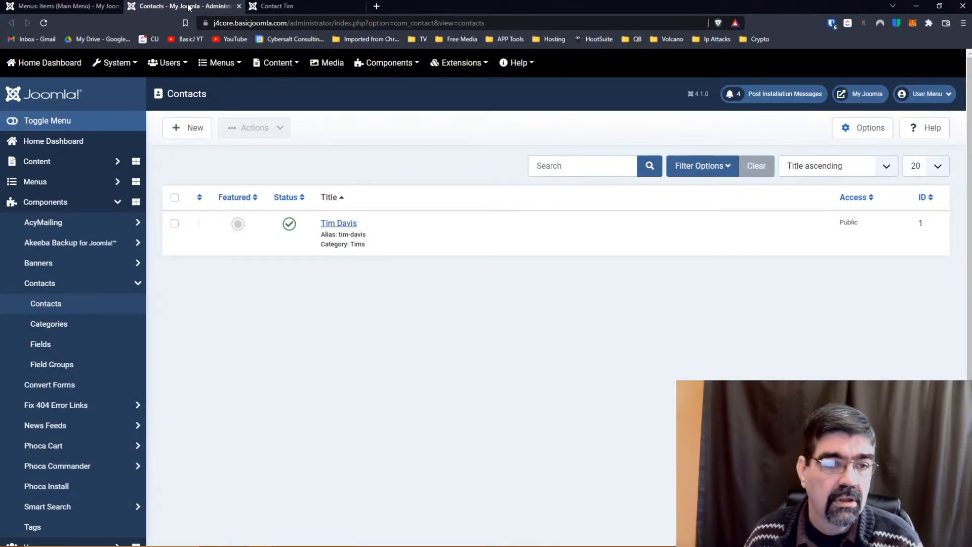
Open the Eye Colour field from Contacts: Fields and review its General tab values.
{"action": "left_click", "coordinate": [40, 344]}
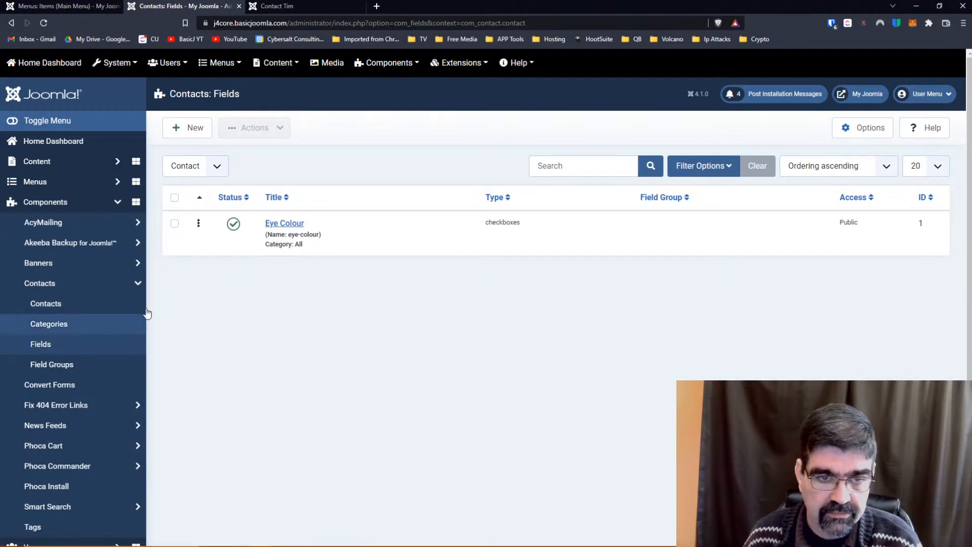
{"action": "left_click", "coordinate": [278, 227]}
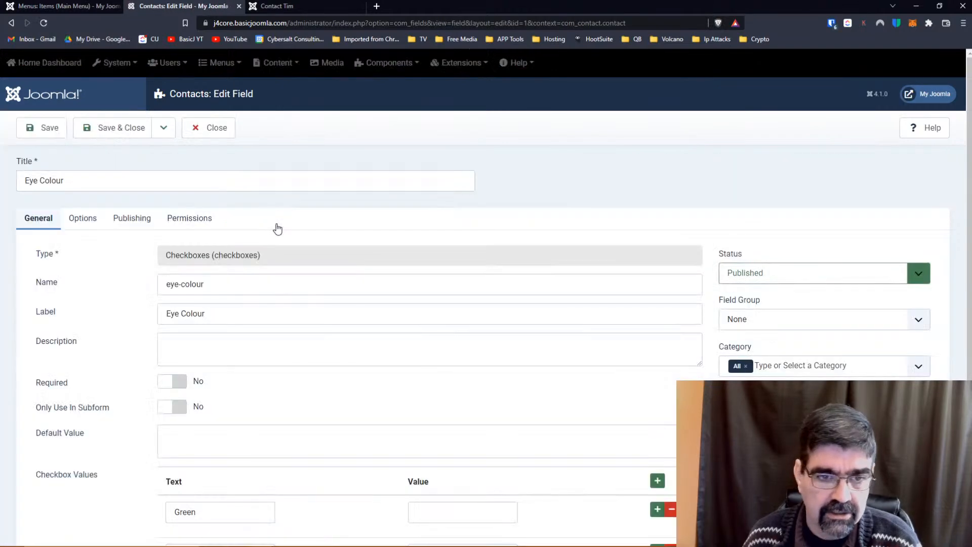
{"action": "scroll", "coordinate": [304, 193], "scroll_direction": "down", "scroll_amount": 2}
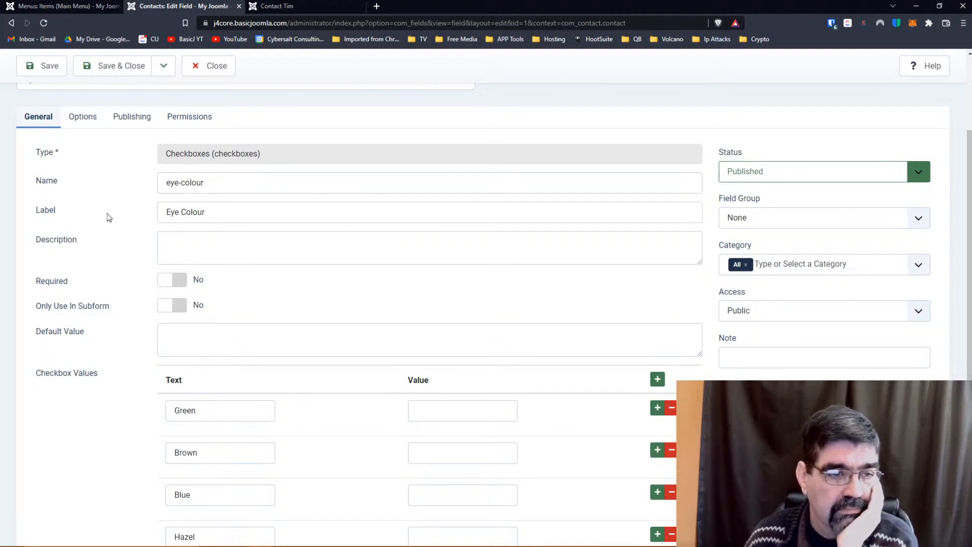
{"action": "scroll", "coordinate": [109, 218], "scroll_direction": "down", "scroll_amount": 1}
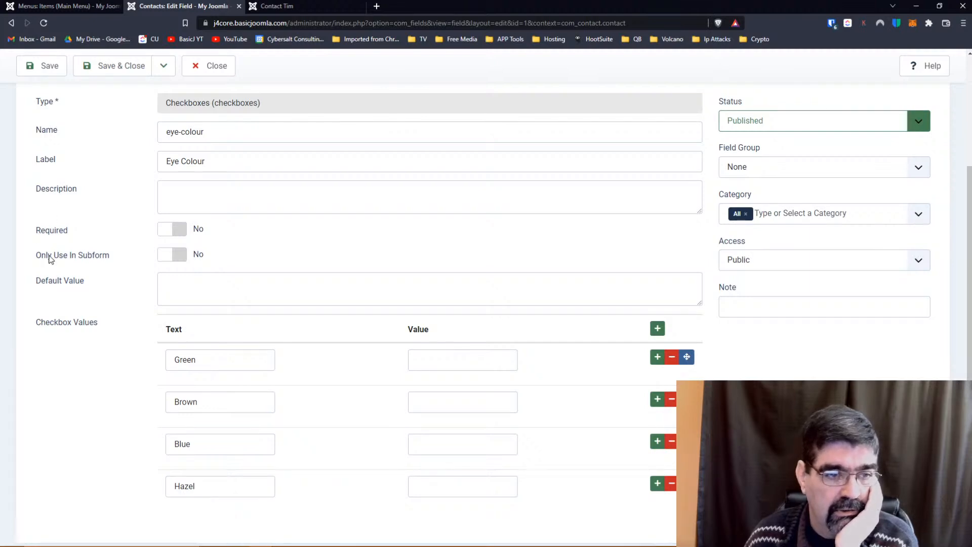
{"action": "scroll", "coordinate": [51, 259], "scroll_direction": "down", "scroll_amount": 1}
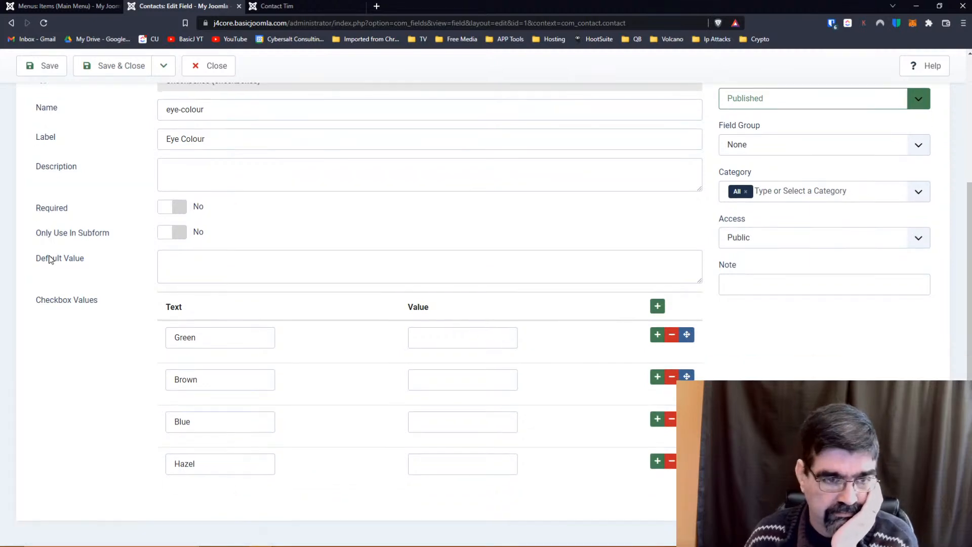
{"action": "scroll", "coordinate": [50, 256], "scroll_direction": "up", "scroll_amount": 3}
Review the Eye Colour field's Options, leaving Automatic Display at Before Display.
{"action": "left_click", "coordinate": [73, 197]}
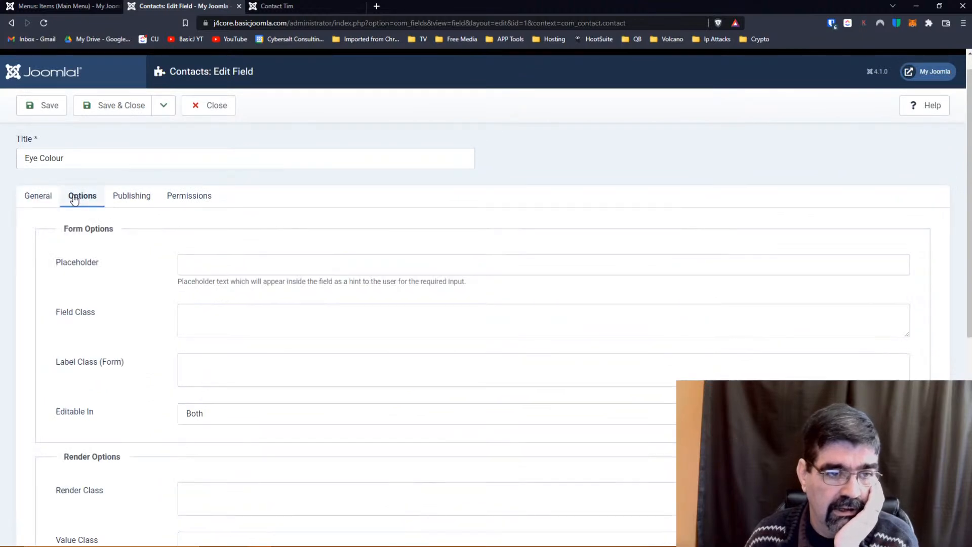
{"action": "scroll", "coordinate": [76, 246], "scroll_direction": "down", "scroll_amount": 2}
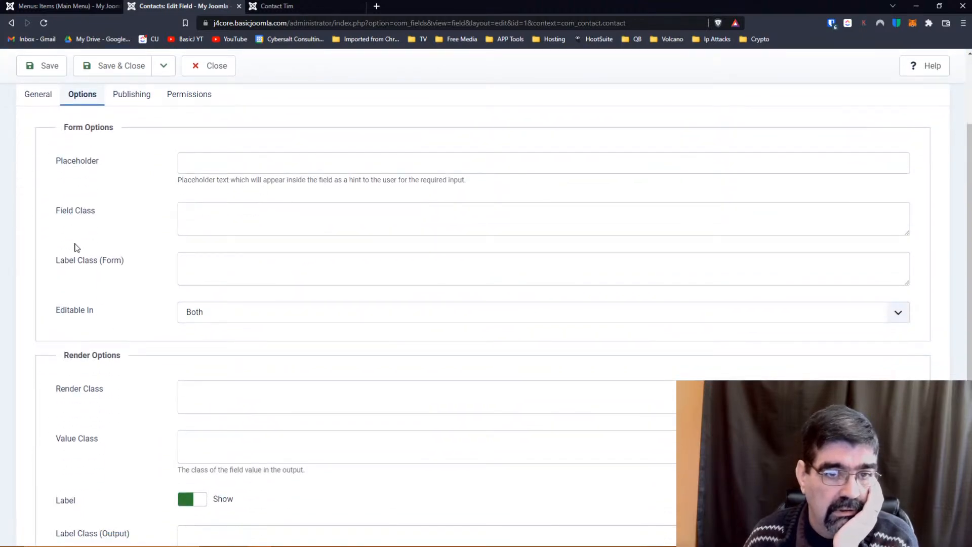
{"action": "scroll", "coordinate": [84, 217], "scroll_direction": "down", "scroll_amount": 2}
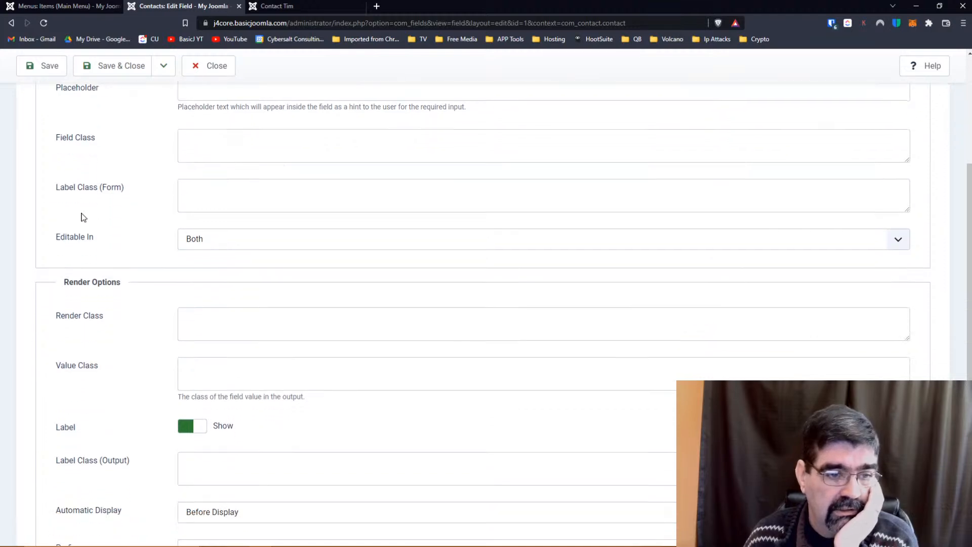
{"action": "scroll", "coordinate": [84, 217], "scroll_direction": "down", "scroll_amount": 1}
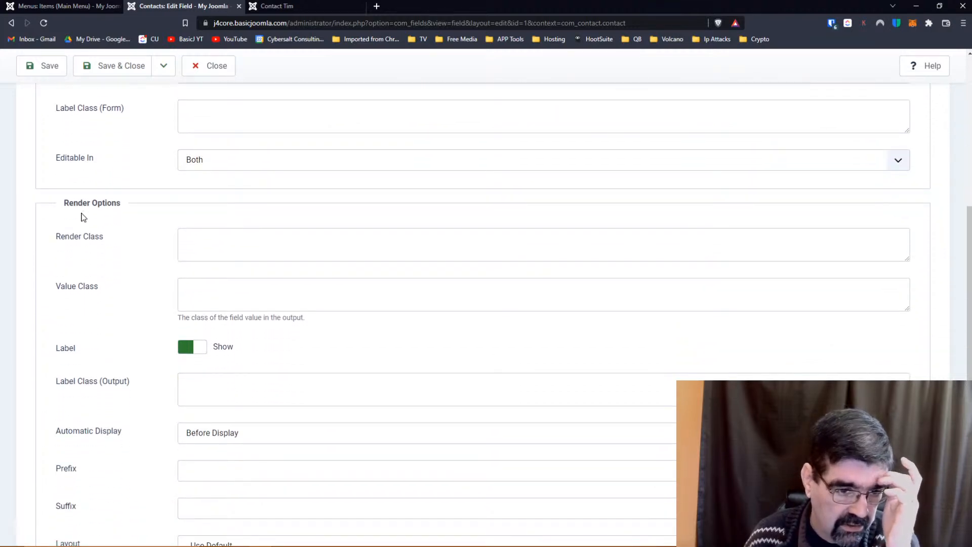
{"action": "scroll", "coordinate": [83, 216], "scroll_direction": "down", "scroll_amount": 2}
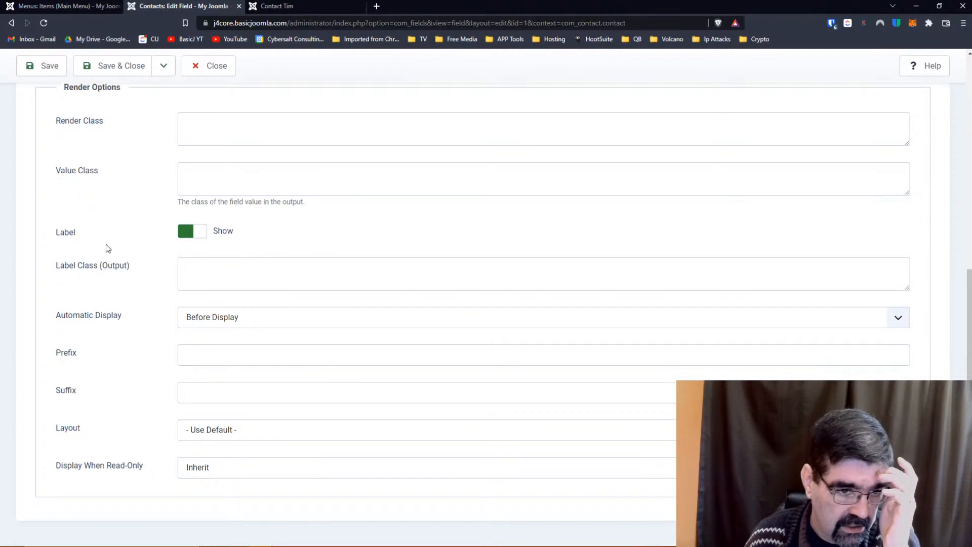
{"action": "left_click", "coordinate": [213, 316]}
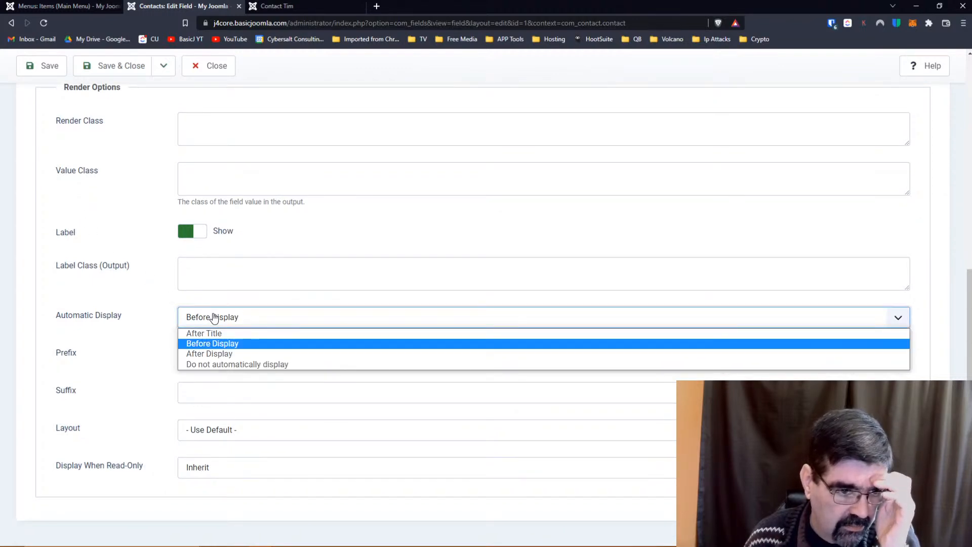
{"action": "left_click", "coordinate": [126, 302]}
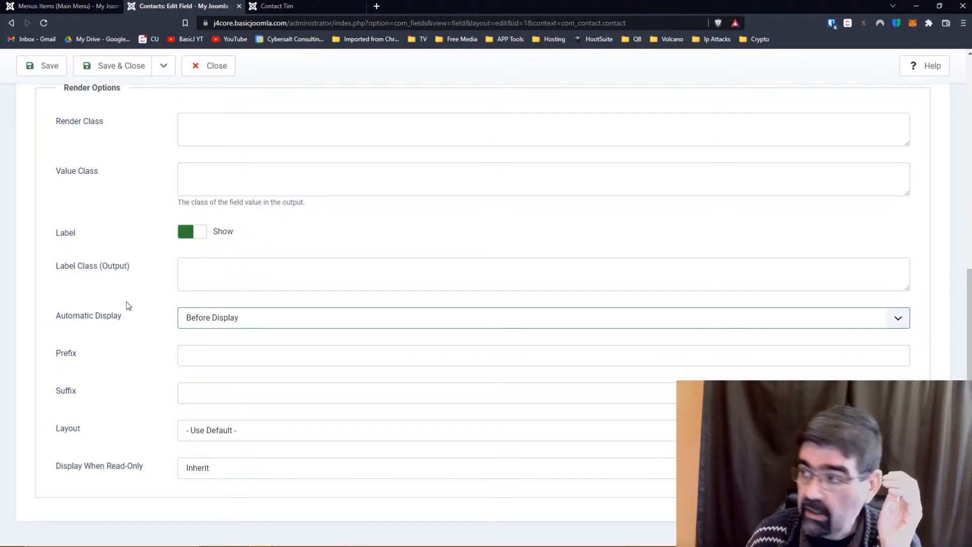
Glance at the Publishing and Permissions tabs, then review the render options again.
{"action": "scroll", "coordinate": [126, 301], "scroll_direction": "up", "scroll_amount": 8}
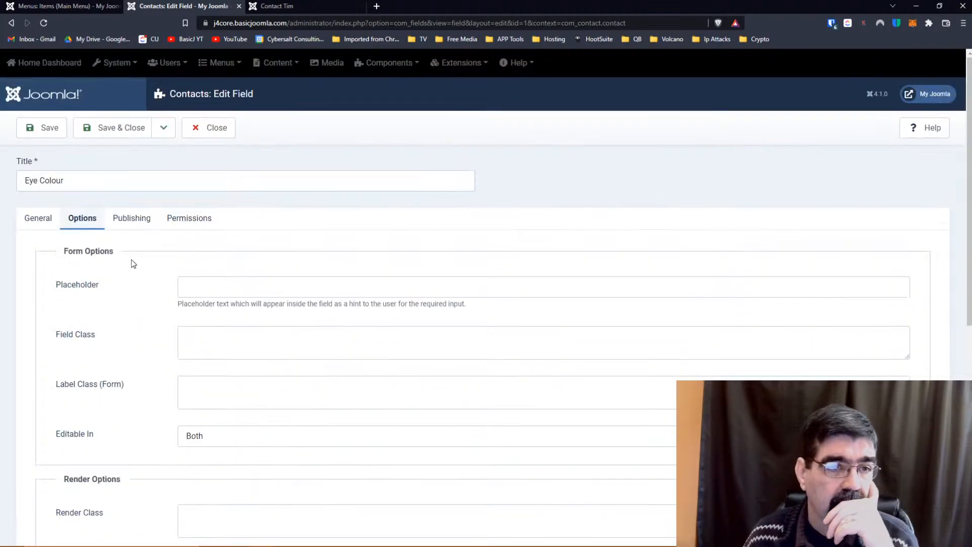
{"action": "left_click", "coordinate": [127, 230]}
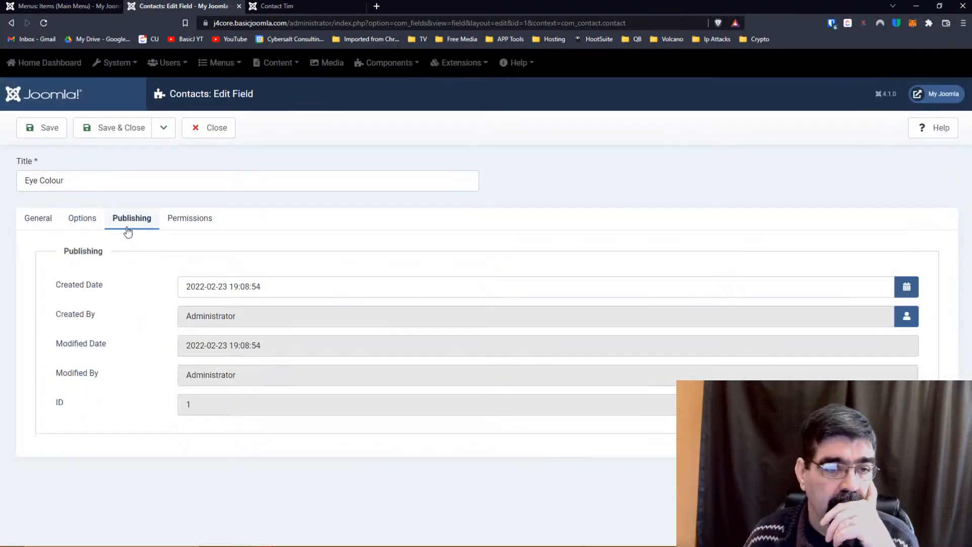
{"action": "left_click", "coordinate": [192, 228]}
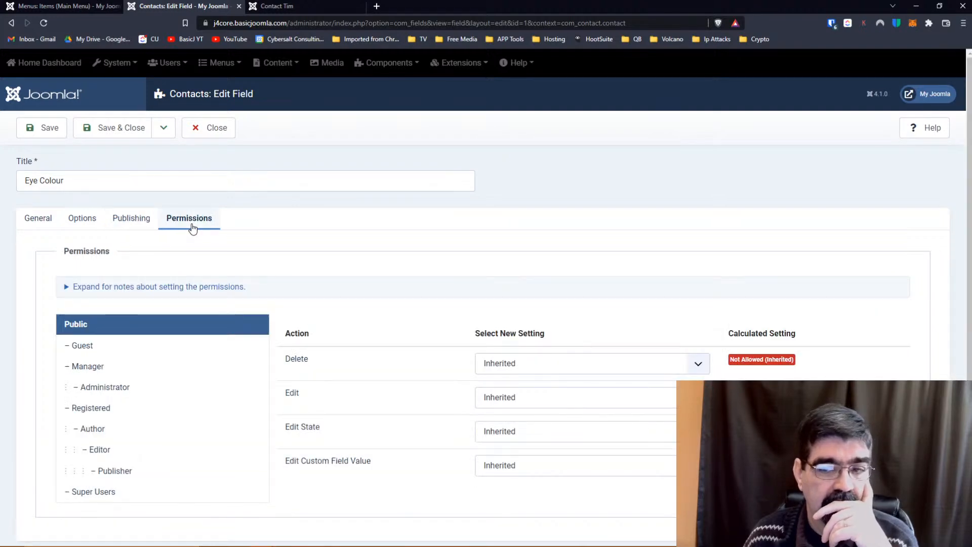
{"action": "left_click", "coordinate": [76, 227]}
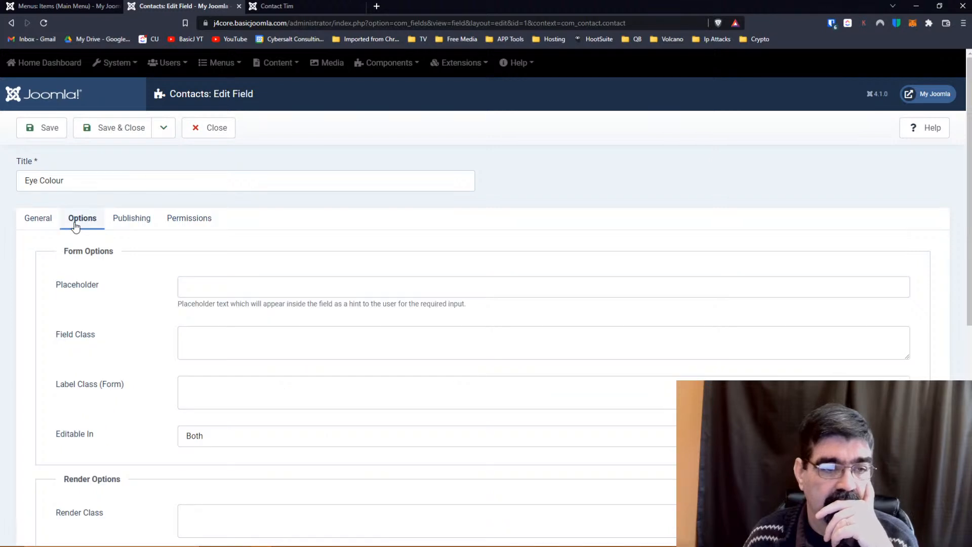
{"action": "scroll", "coordinate": [106, 245], "scroll_direction": "down", "scroll_amount": 3}
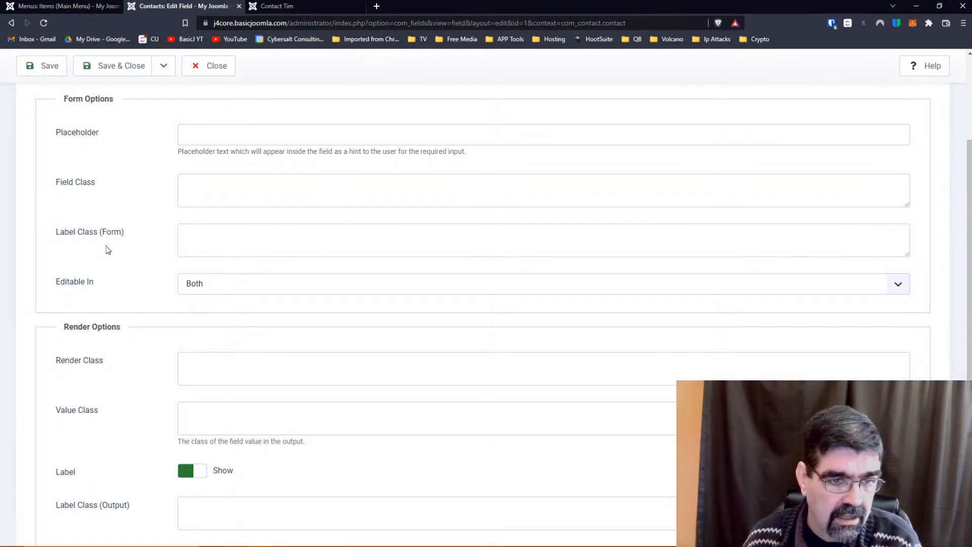
{"action": "scroll", "coordinate": [107, 284], "scroll_direction": "down", "scroll_amount": 2}
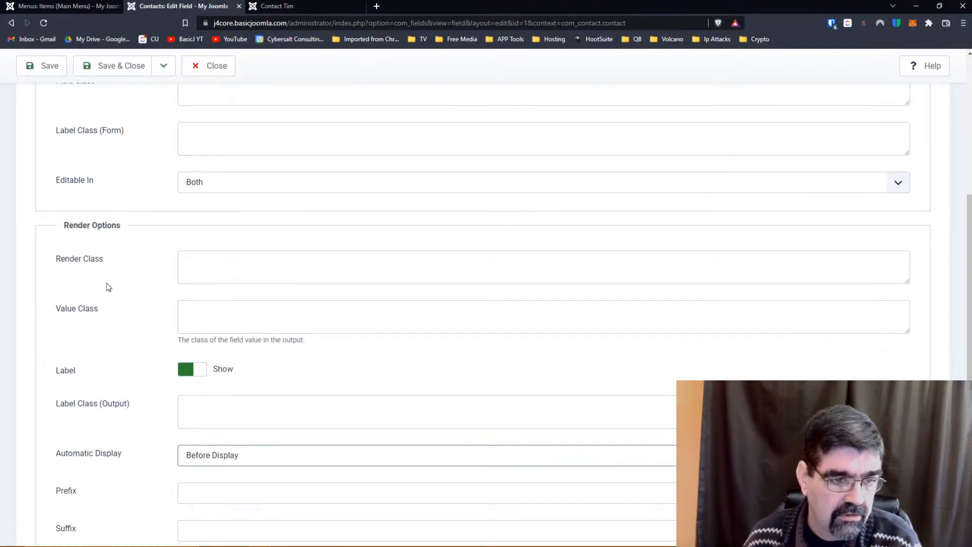
{"action": "scroll", "coordinate": [108, 287], "scroll_direction": "down", "scroll_amount": 2}
{"action": "scroll", "coordinate": [108, 287], "scroll_direction": "down", "scroll_amount": 1}
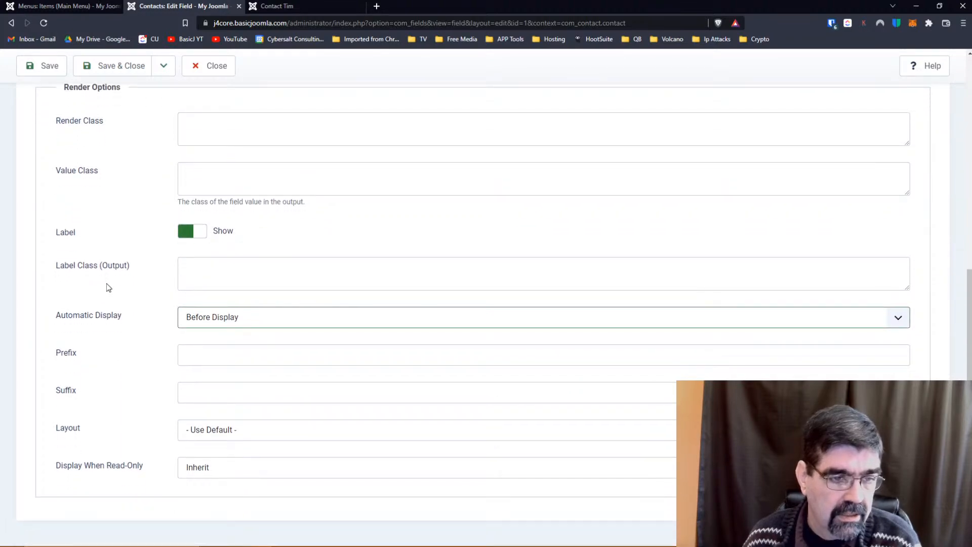
{"action": "left_click", "coordinate": [273, 6]}
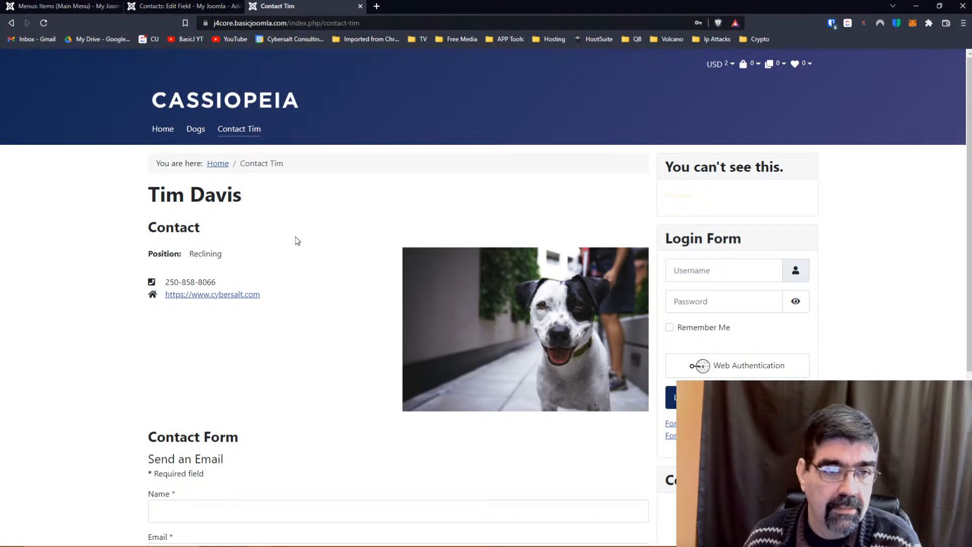
{"action": "scroll", "coordinate": [295, 236], "scroll_direction": "down", "scroll_amount": 5}
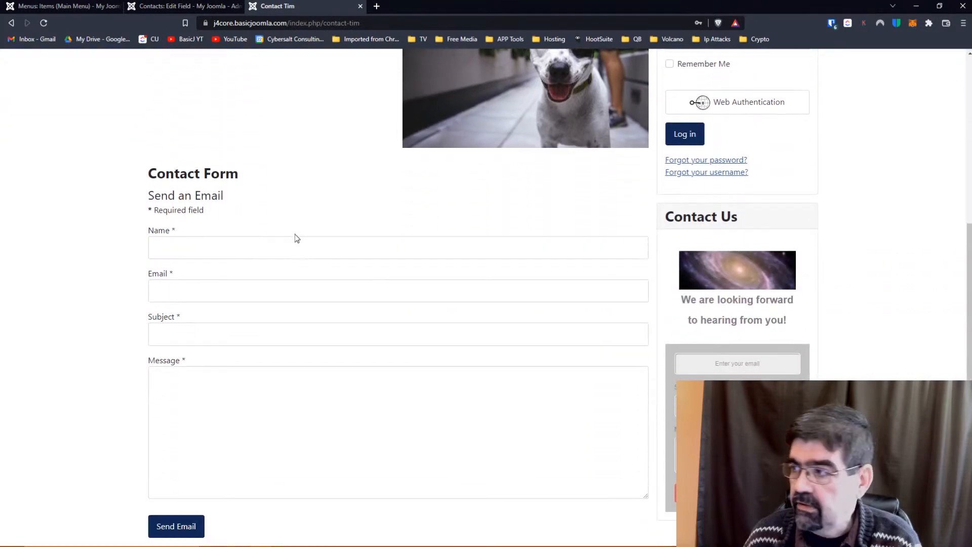
{"action": "scroll", "coordinate": [295, 237], "scroll_direction": "up", "scroll_amount": 3}
{"action": "left_click", "coordinate": [181, 8]}
{"action": "scroll", "coordinate": [145, 228], "scroll_direction": "up", "scroll_amount": 8}
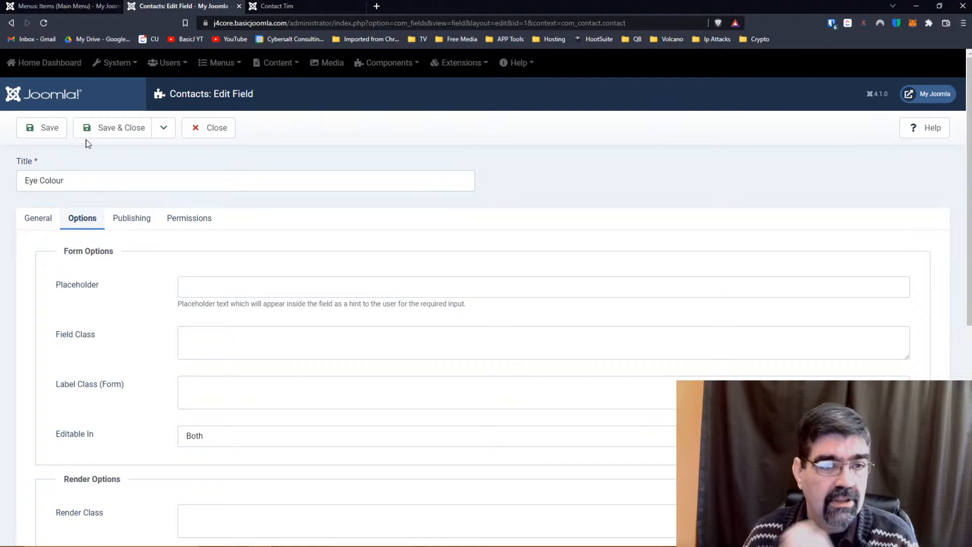
Recheck the Eye Colour field's General values and save and close it.
{"action": "left_click", "coordinate": [42, 223]}
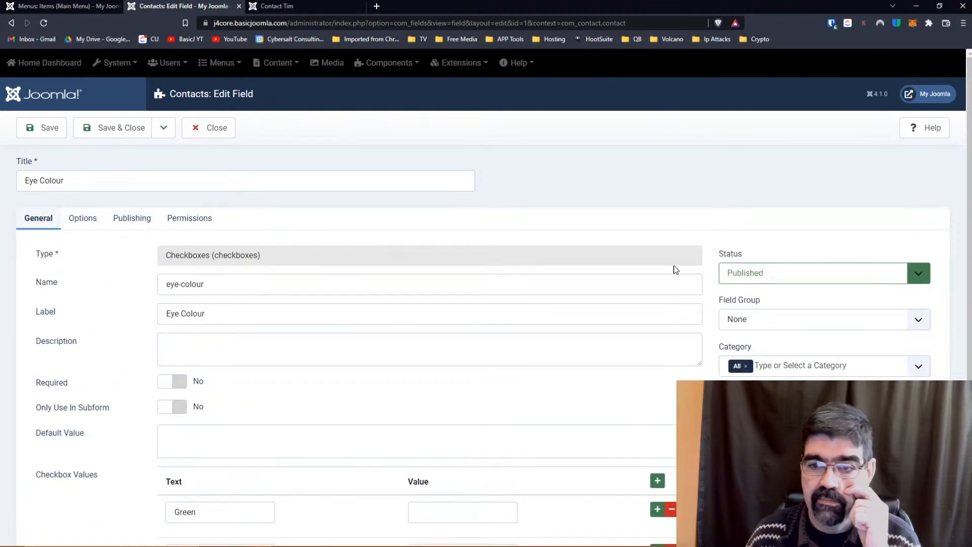
{"action": "scroll", "coordinate": [662, 291], "scroll_direction": "down", "scroll_amount": 2}
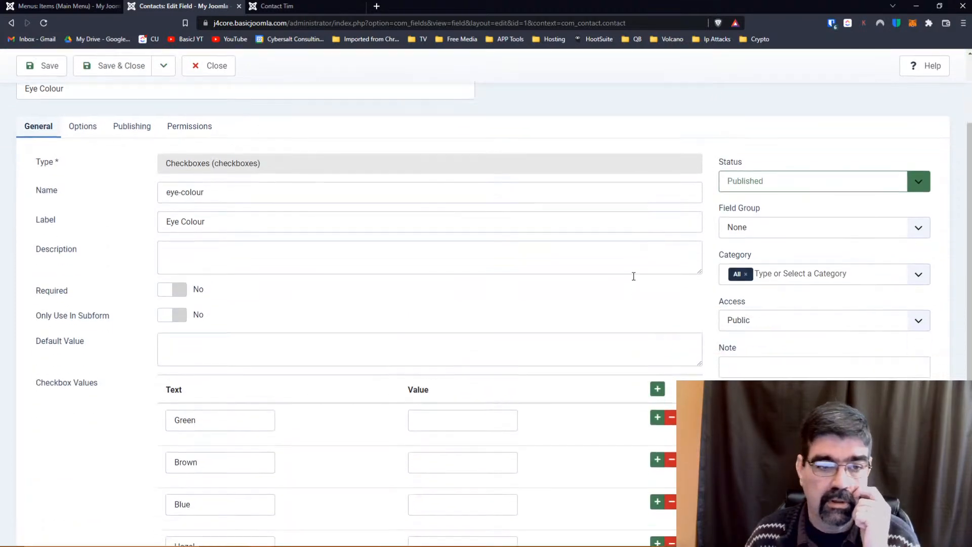
{"action": "scroll", "coordinate": [92, 232], "scroll_direction": "down", "scroll_amount": 2}
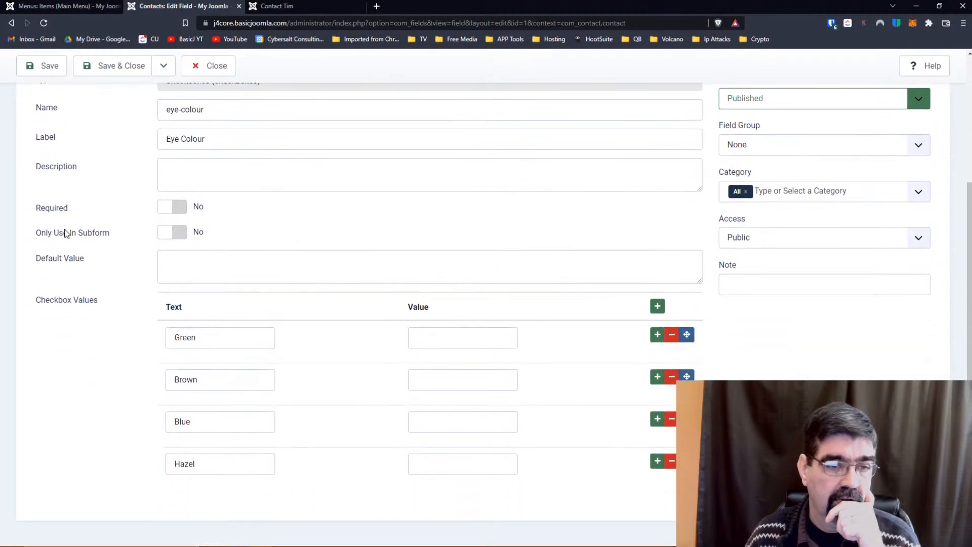
{"action": "left_click", "coordinate": [120, 71]}
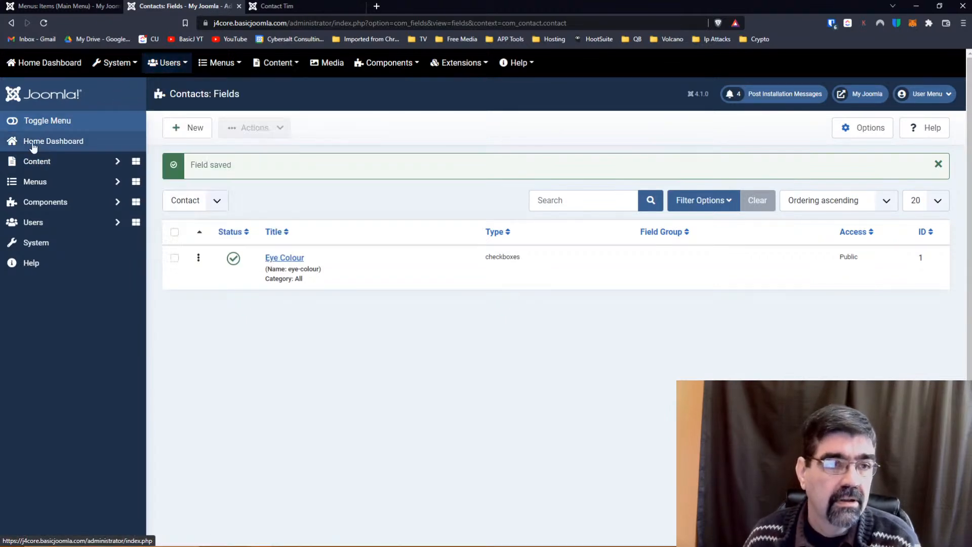
{"action": "left_click", "coordinate": [40, 202]}
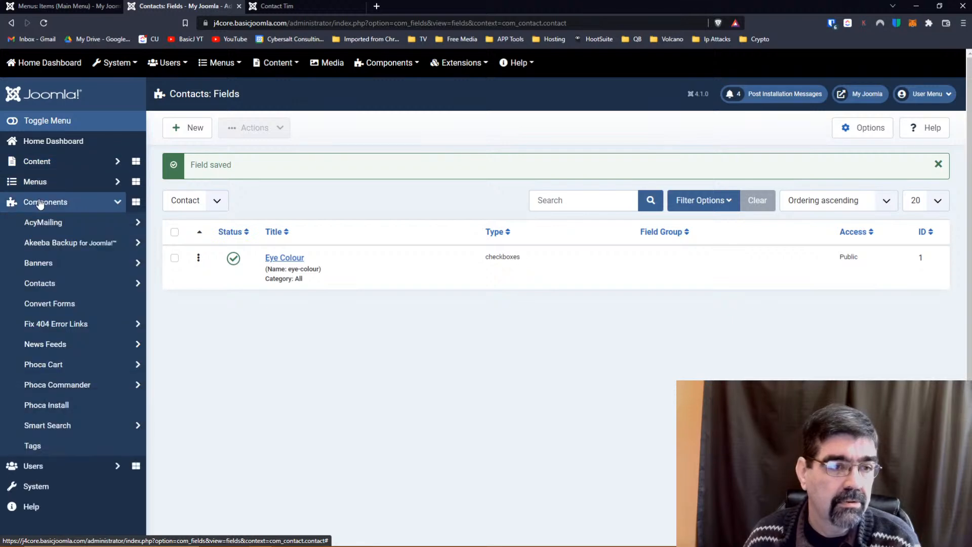
{"action": "left_click", "coordinate": [39, 283]}
{"action": "left_click", "coordinate": [55, 304]}
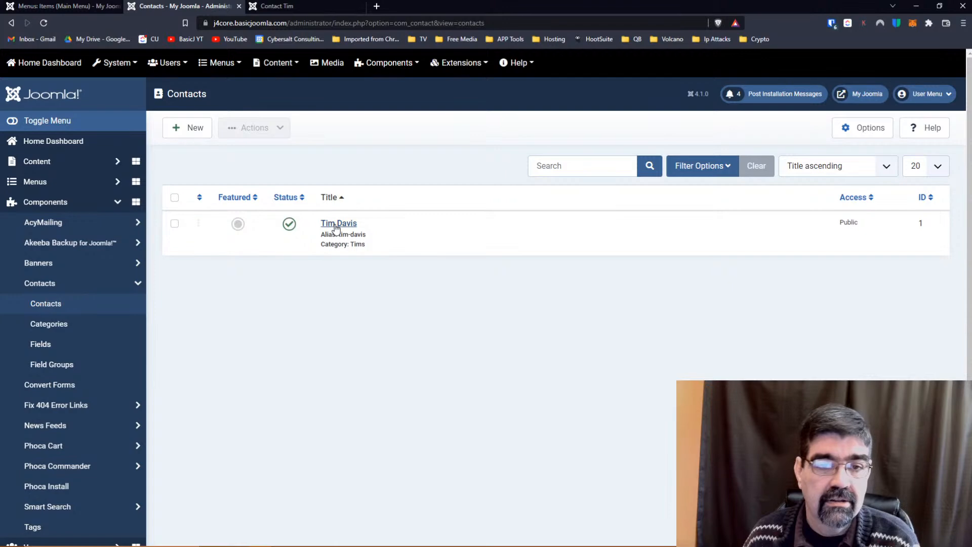
{"action": "left_click", "coordinate": [336, 224]}
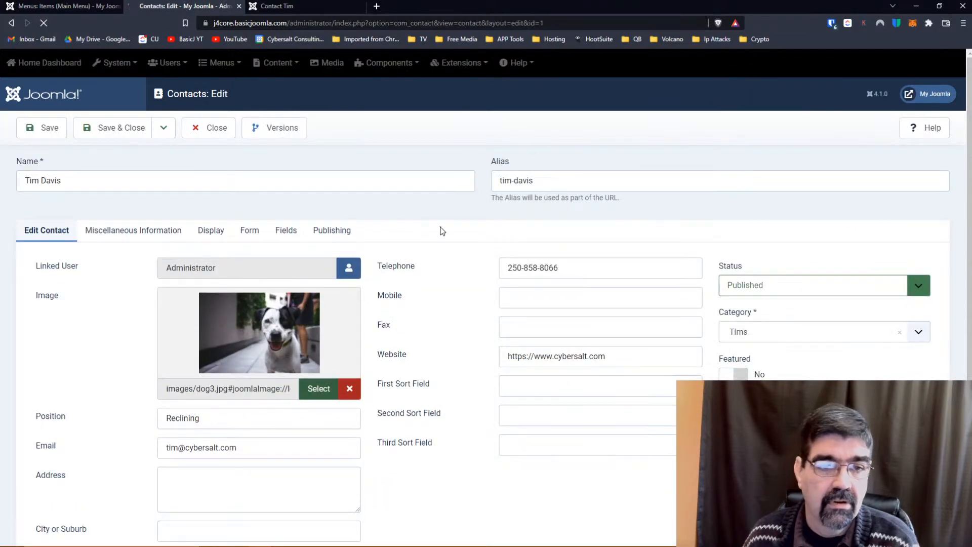
{"action": "left_click", "coordinate": [286, 230]}
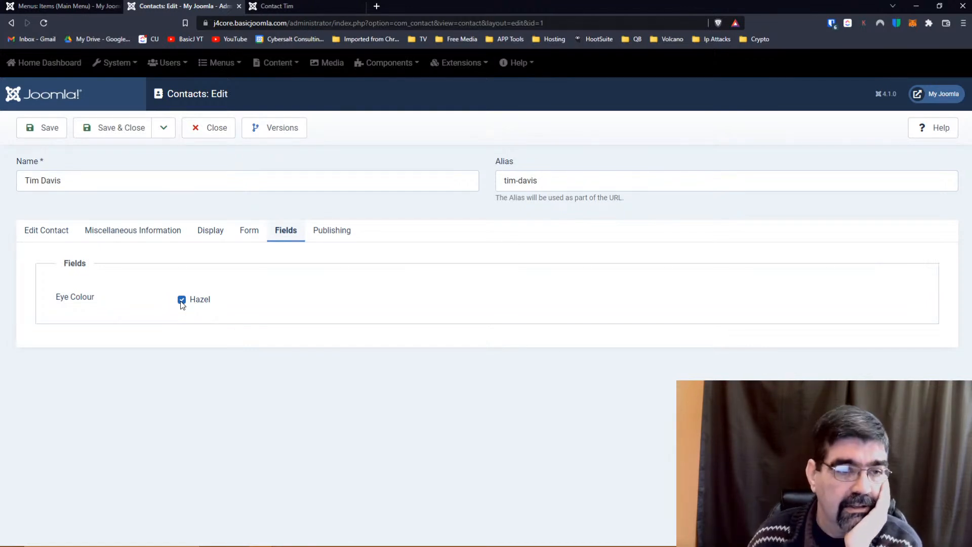
{"action": "left_click", "coordinate": [247, 242]}
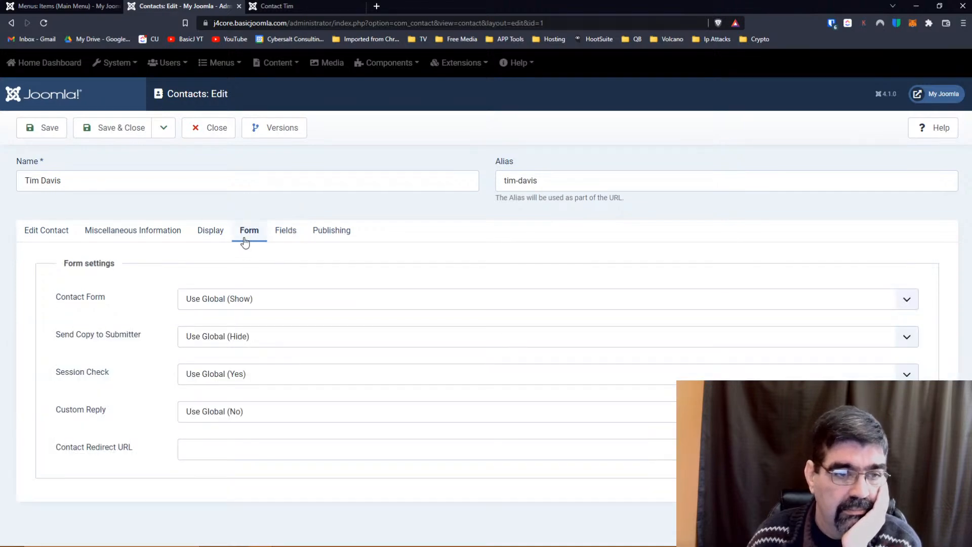
{"action": "left_click", "coordinate": [48, 238]}
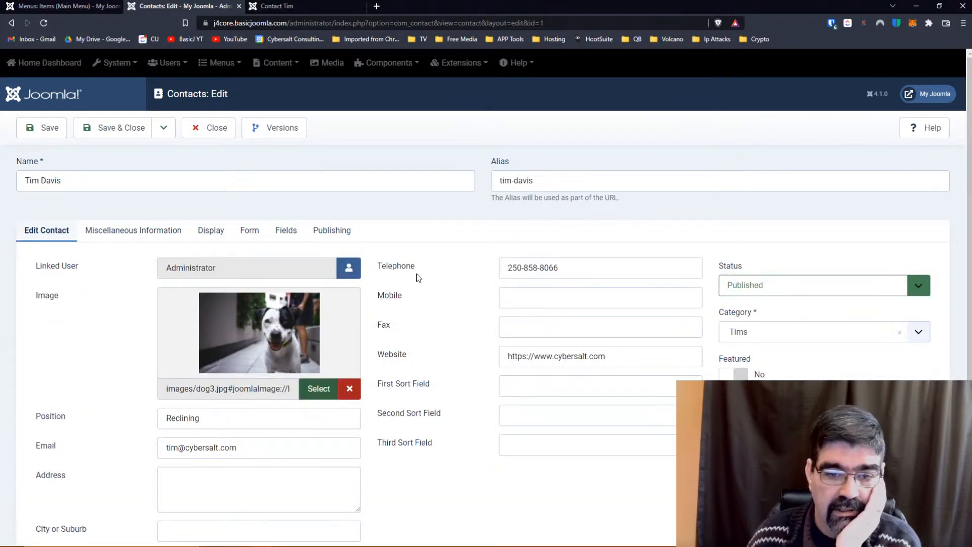
{"action": "scroll", "coordinate": [418, 278], "scroll_direction": "down", "scroll_amount": 2}
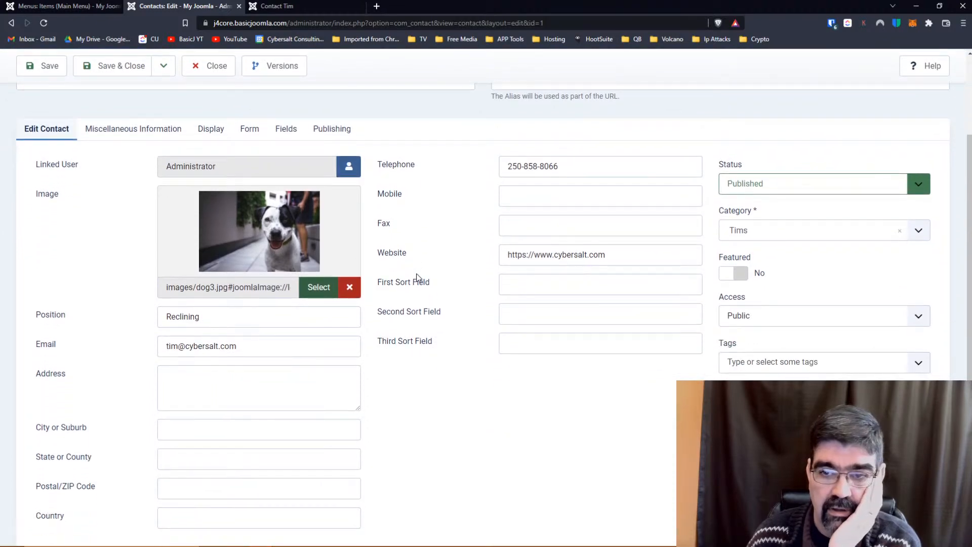
{"action": "scroll", "coordinate": [416, 273], "scroll_direction": "down", "scroll_amount": 1}
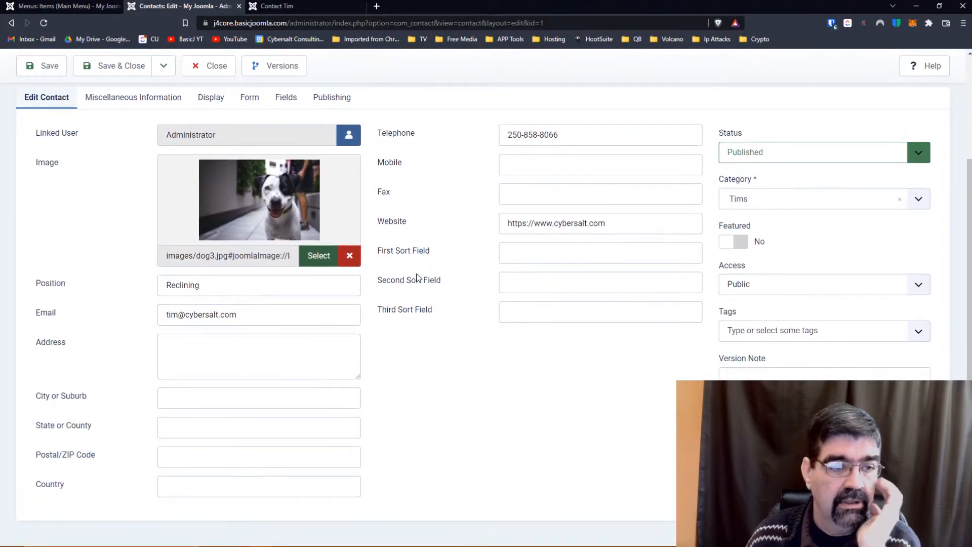
{"action": "scroll", "coordinate": [416, 277], "scroll_direction": "up", "scroll_amount": 2}
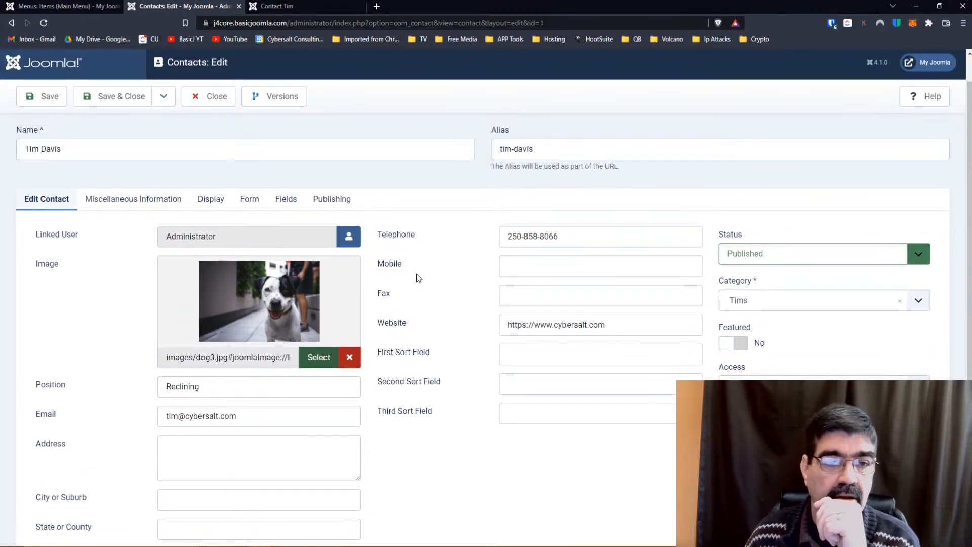
{"action": "left_click", "coordinate": [246, 203]}
{"action": "left_click", "coordinate": [207, 231]}
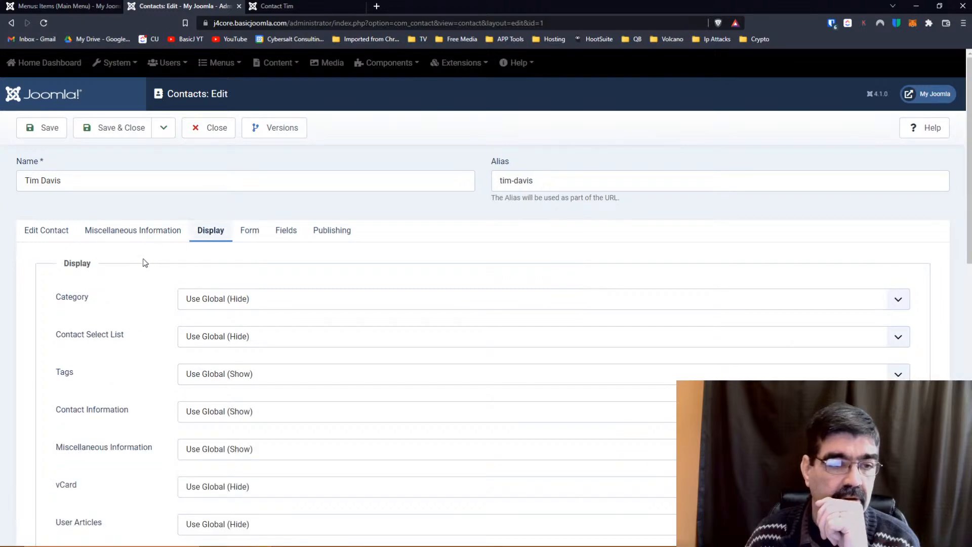
{"action": "scroll", "coordinate": [144, 261], "scroll_direction": "down", "scroll_amount": 4}
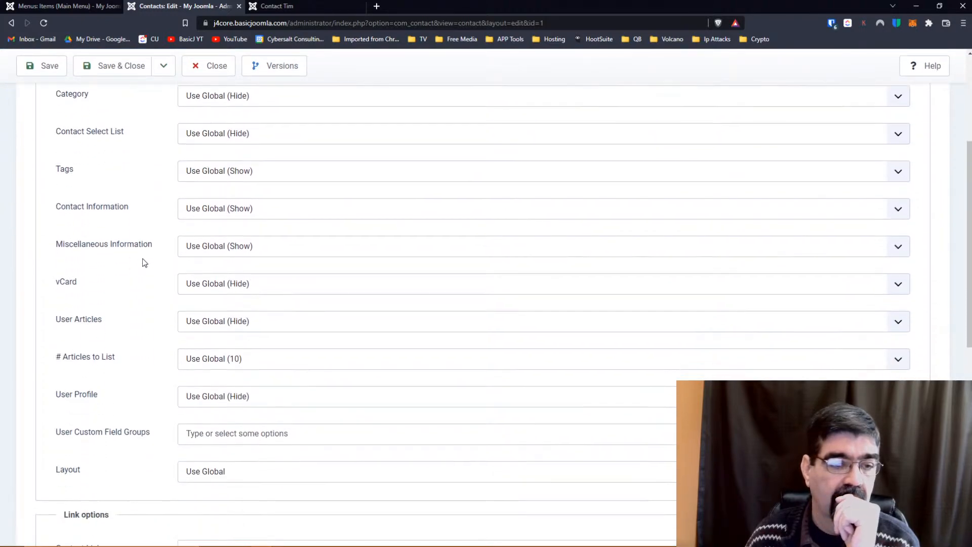
{"action": "scroll", "coordinate": [143, 262], "scroll_direction": "down", "scroll_amount": 5}
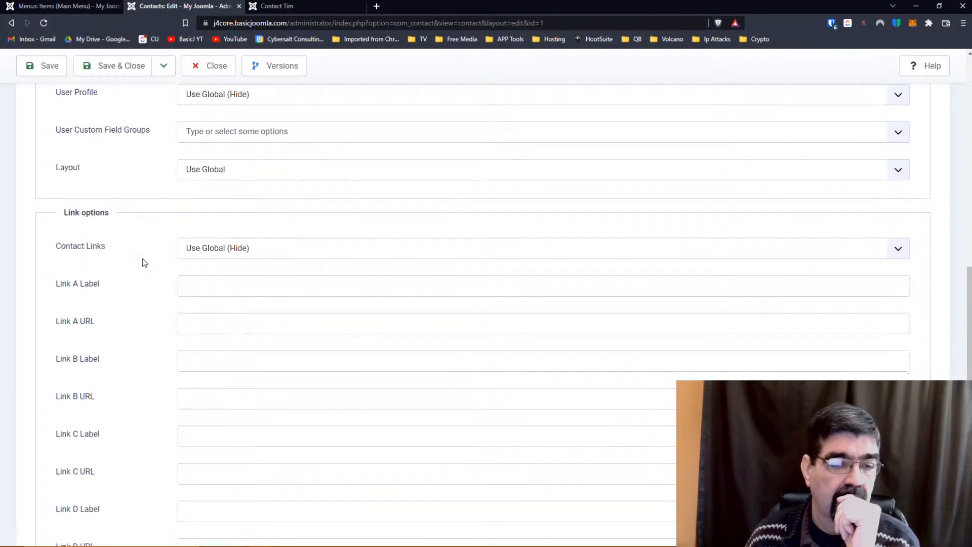
{"action": "scroll", "coordinate": [143, 262], "scroll_direction": "down", "scroll_amount": 2}
{"action": "scroll", "coordinate": [145, 263], "scroll_direction": "down", "scroll_amount": 2}
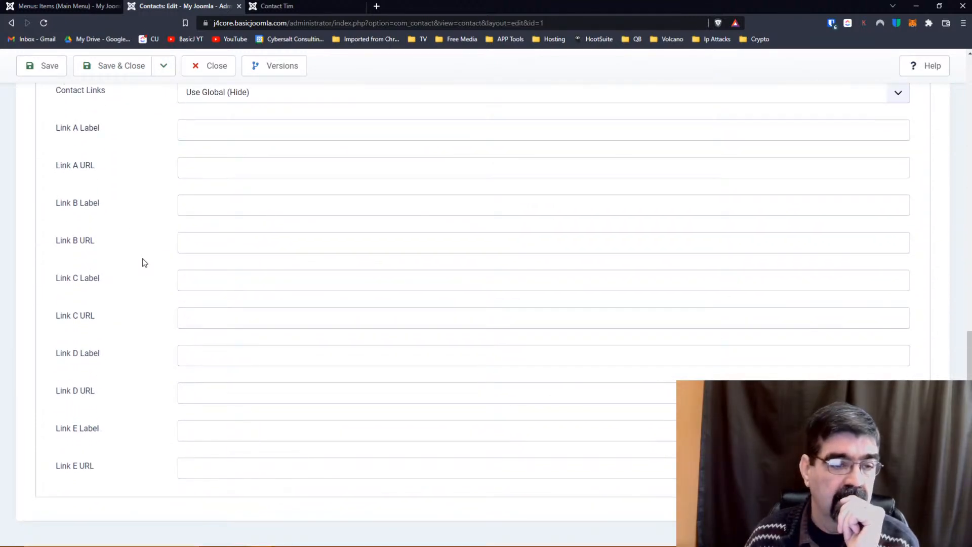
{"action": "scroll", "coordinate": [143, 263], "scroll_direction": "up", "scroll_amount": 4}
{"action": "scroll", "coordinate": [144, 262], "scroll_direction": "up", "scroll_amount": 2}
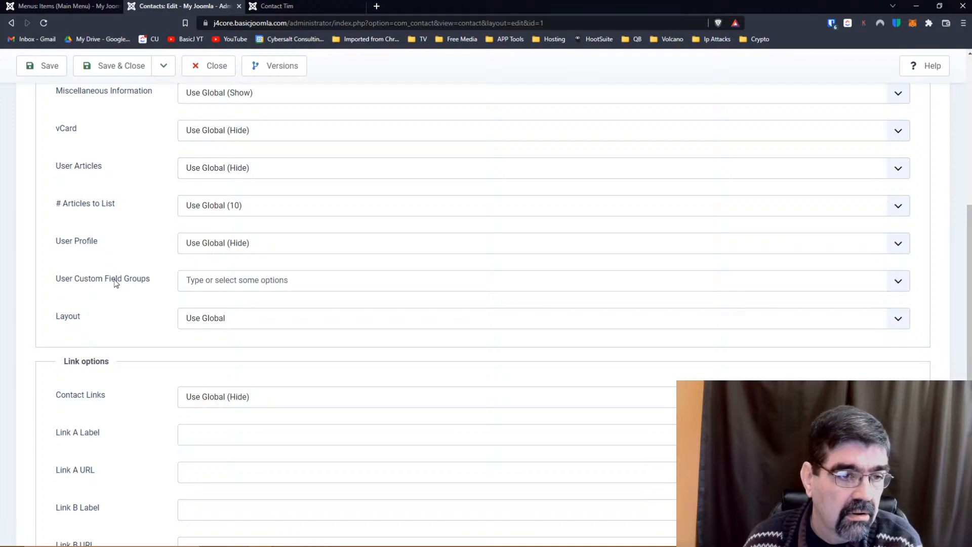
{"action": "left_click", "coordinate": [191, 281]}
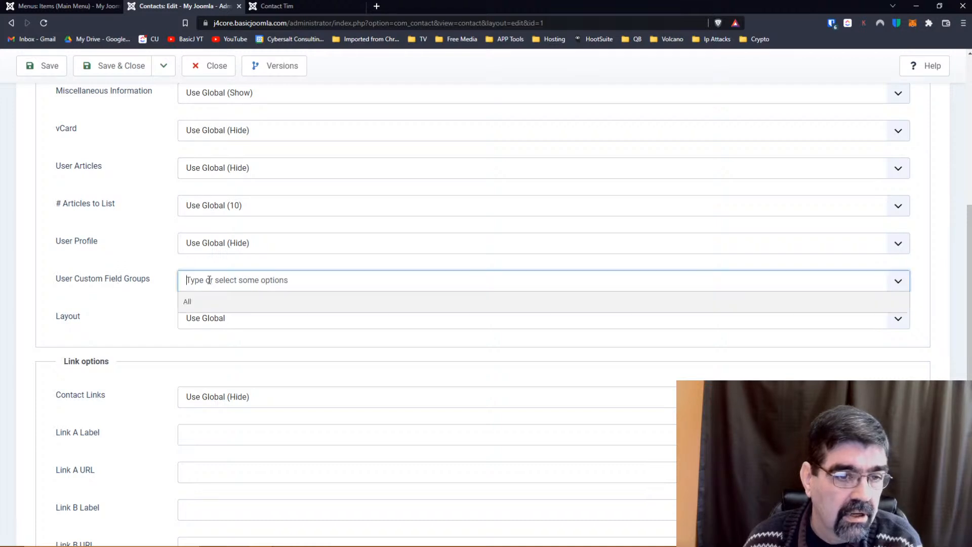
{"action": "left_click", "coordinate": [184, 303]}
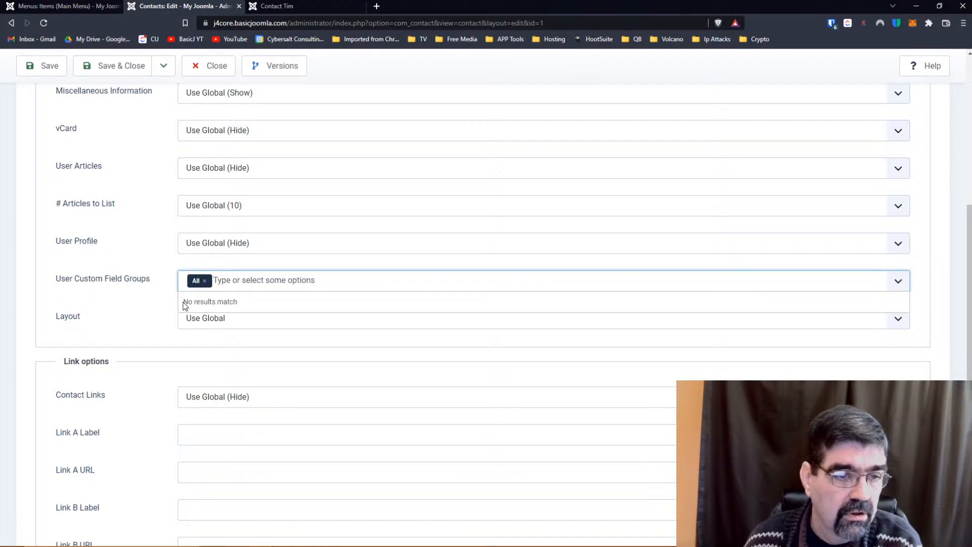
{"action": "left_click", "coordinate": [44, 66]}
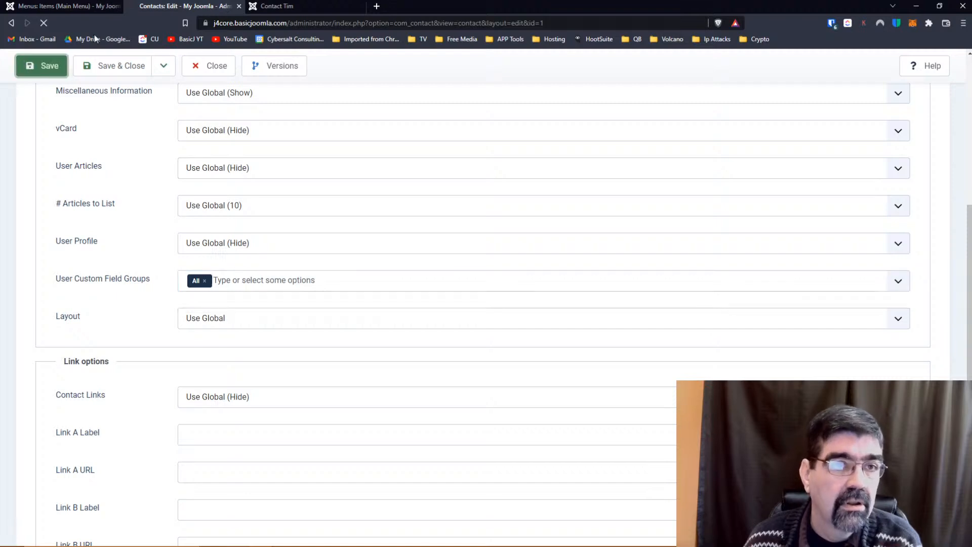
{"action": "left_click", "coordinate": [314, 6]}
Reload the Contact Tim frontend page to check for the Eye Colour field.
{"action": "left_click", "coordinate": [44, 23]}
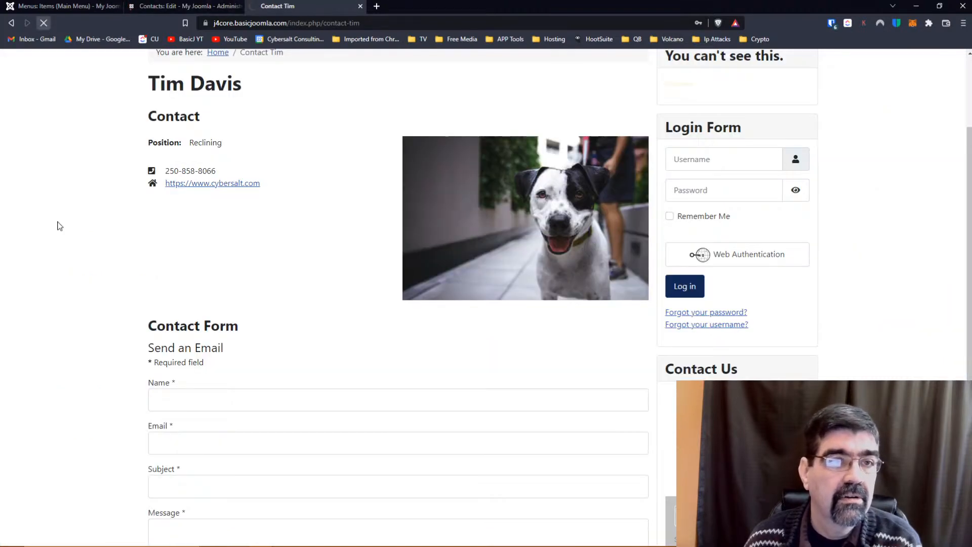
{"action": "scroll", "coordinate": [59, 226], "scroll_direction": "down", "scroll_amount": 3}
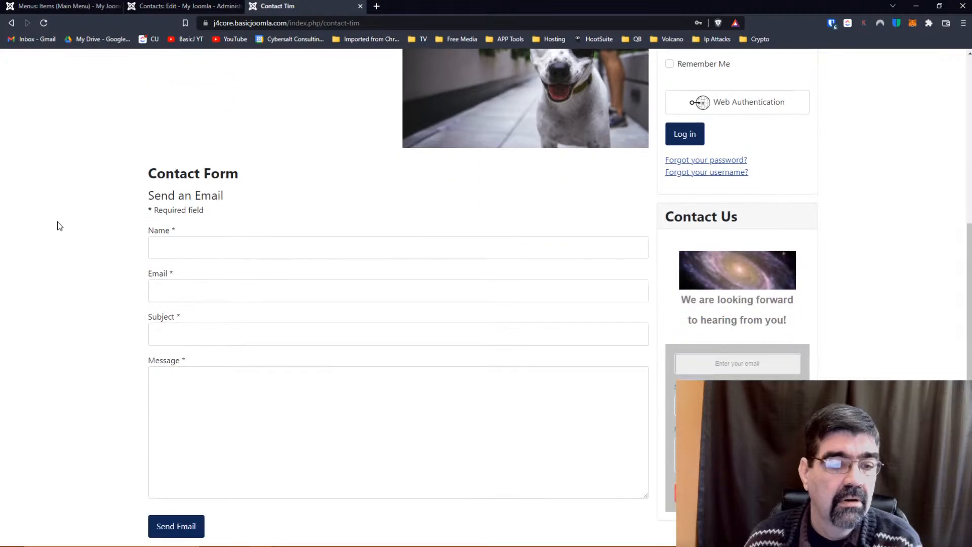
{"action": "scroll", "coordinate": [59, 225], "scroll_direction": "up", "scroll_amount": 5}
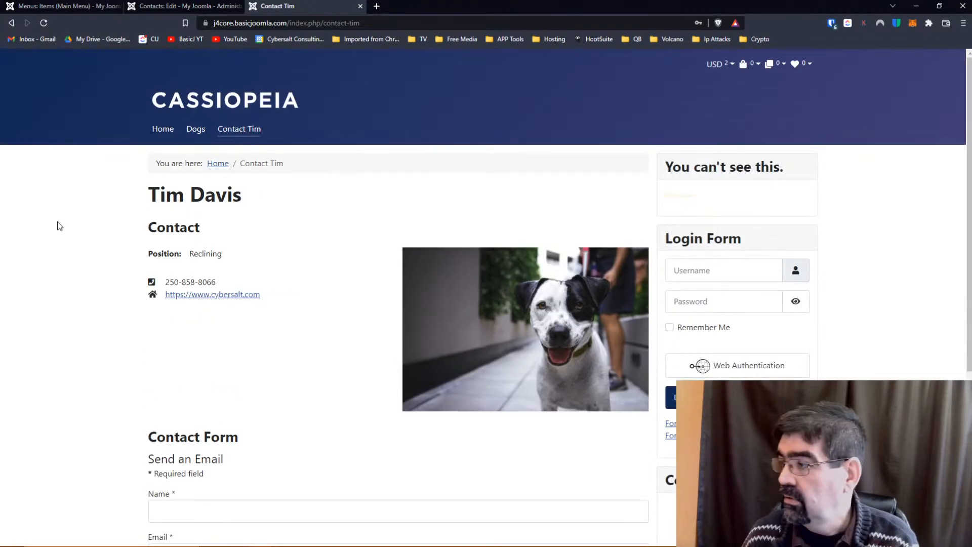
{"action": "left_click", "coordinate": [156, 7]}
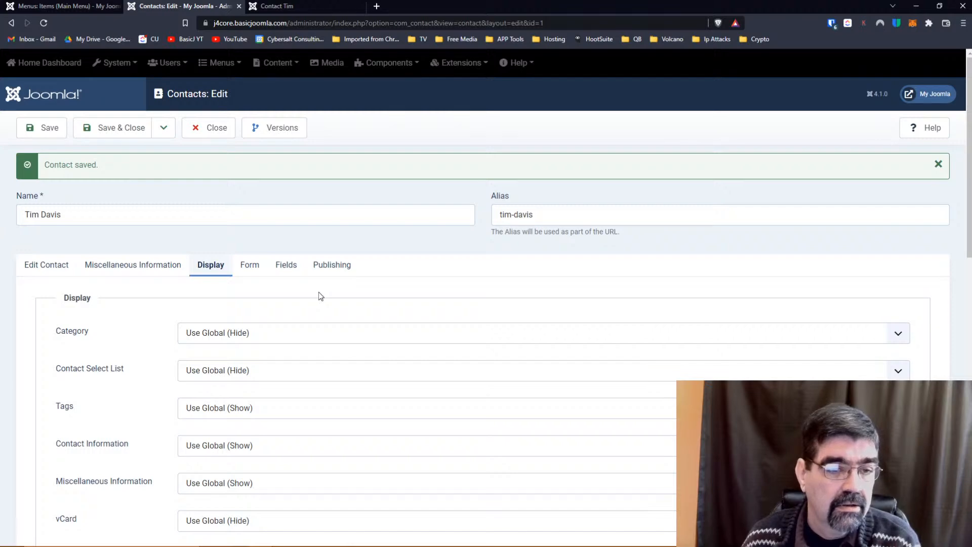
{"action": "scroll", "coordinate": [318, 296], "scroll_direction": "down", "scroll_amount": 2}
{"action": "left_click", "coordinate": [271, 269]}
{"action": "left_click", "coordinate": [271, 268]}
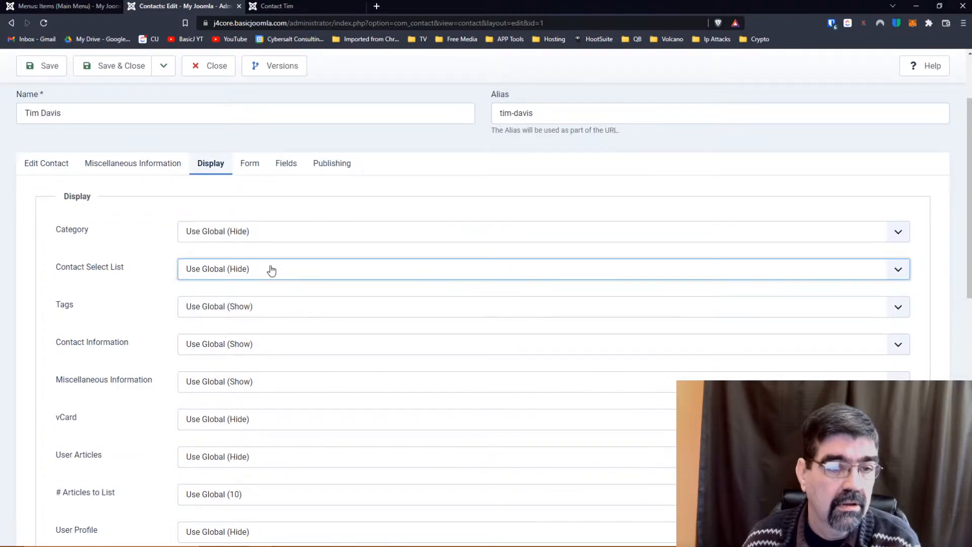
{"action": "scroll", "coordinate": [132, 275], "scroll_direction": "down", "scroll_amount": 4}
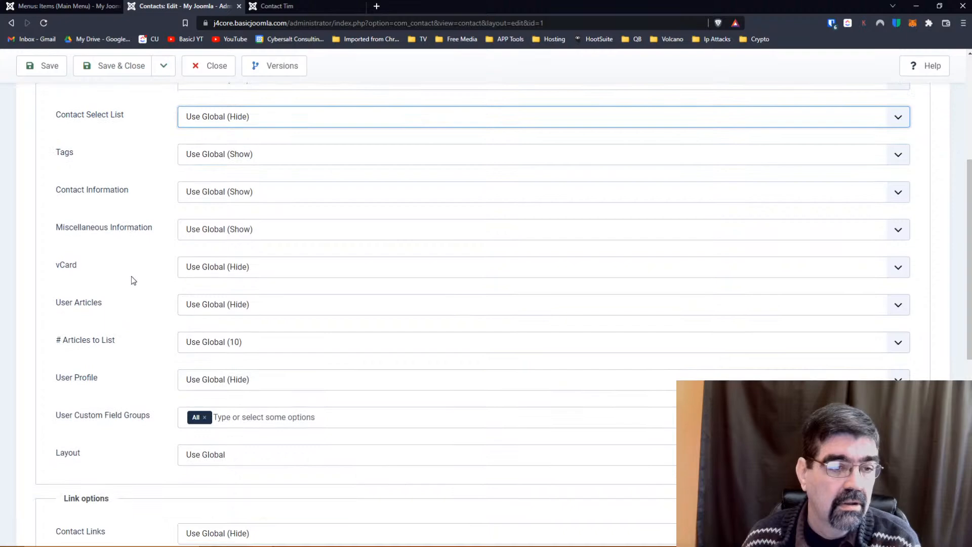
{"action": "scroll", "coordinate": [131, 275], "scroll_direction": "down", "scroll_amount": 3}
{"action": "left_click", "coordinate": [193, 253]}
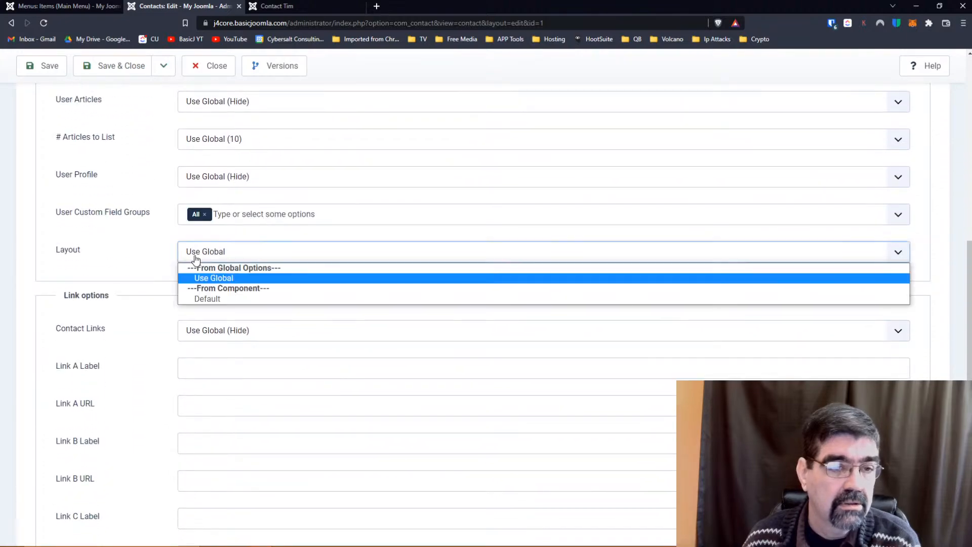
{"action": "left_click", "coordinate": [152, 251]}
{"action": "scroll", "coordinate": [152, 251], "scroll_direction": "down", "scroll_amount": 4}
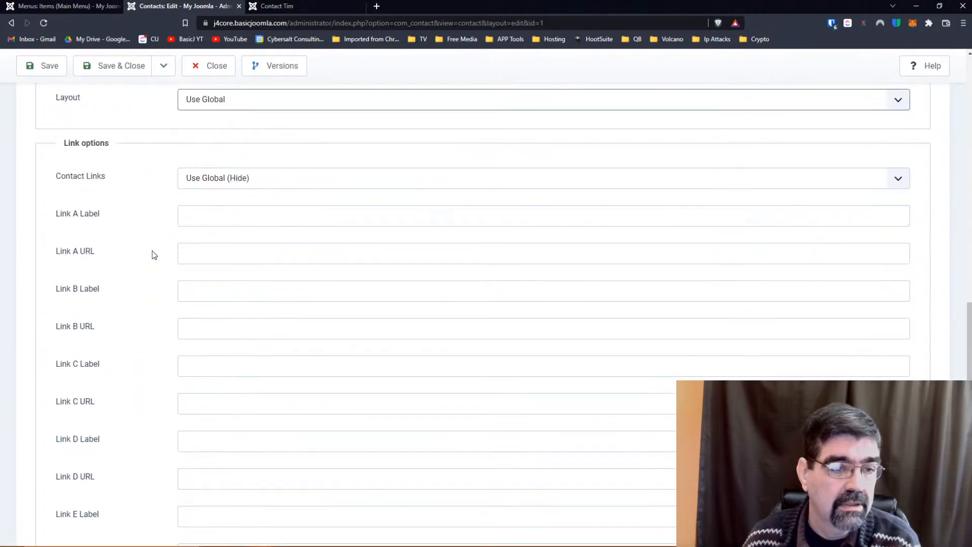
{"action": "scroll", "coordinate": [152, 251], "scroll_direction": "up", "scroll_amount": 13}
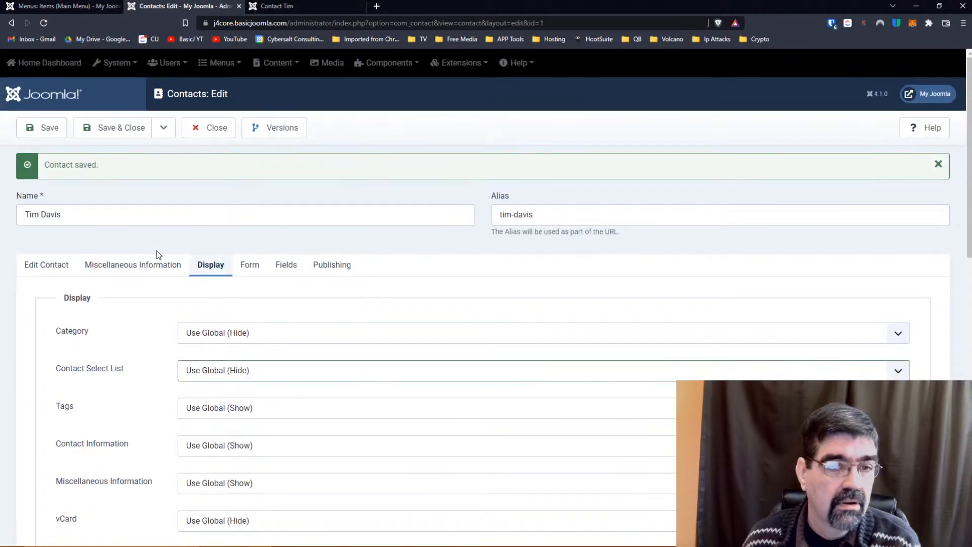
{"action": "left_click", "coordinate": [249, 266]}
{"action": "scroll", "coordinate": [246, 263], "scroll_direction": "down", "scroll_amount": 1}
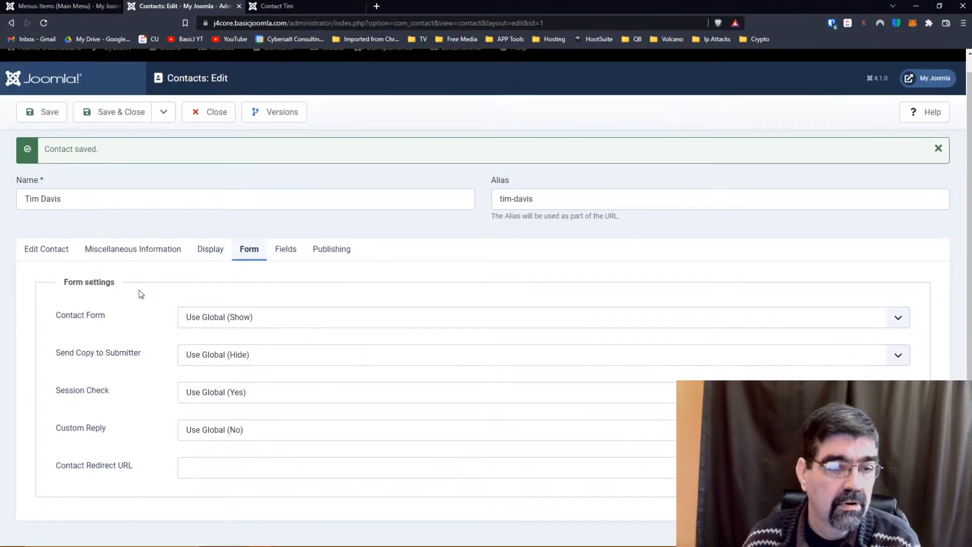
{"action": "left_click", "coordinate": [284, 251]}
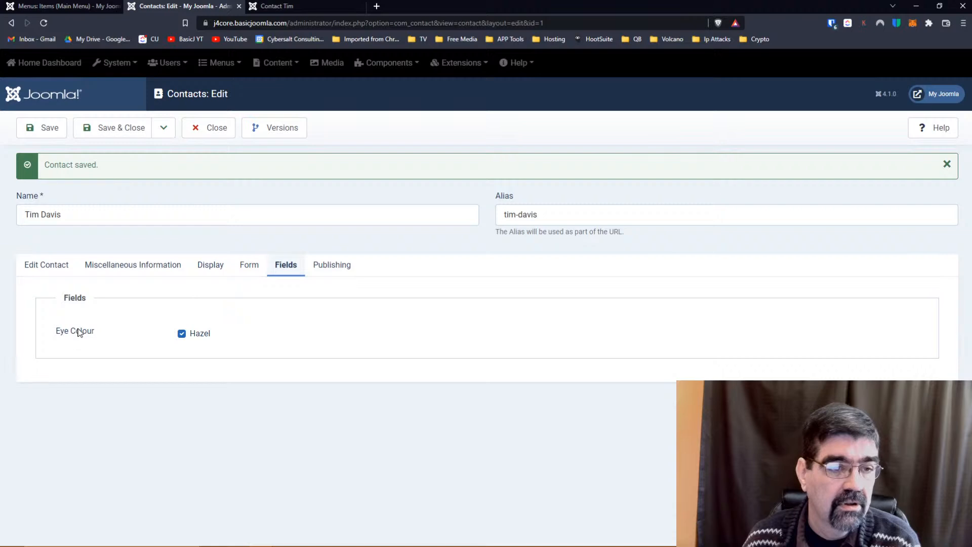
{"action": "left_click", "coordinate": [182, 334]}
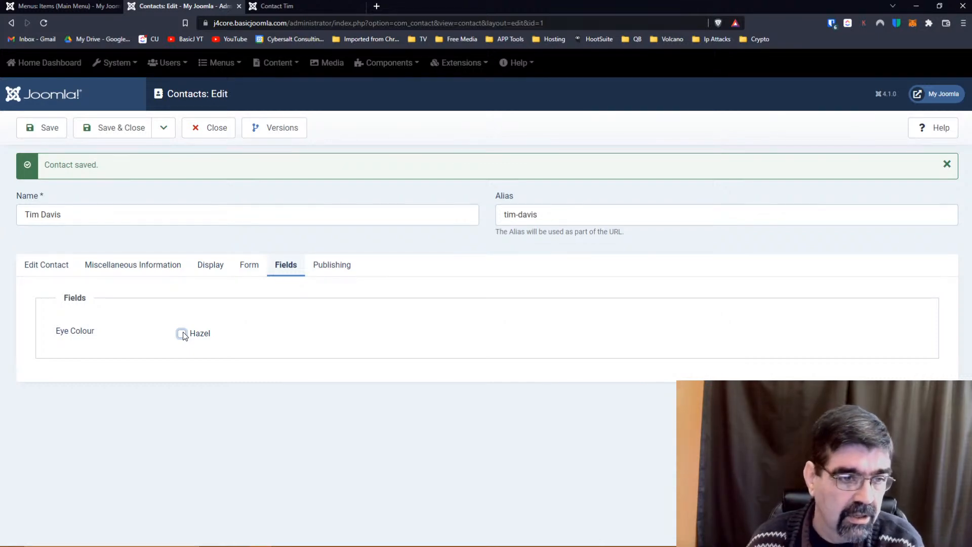
{"action": "left_click", "coordinate": [50, 129]}
Reload the Contact Tim page, still without Eye Colour, and return to the contact editor.
{"action": "left_click", "coordinate": [319, 6]}
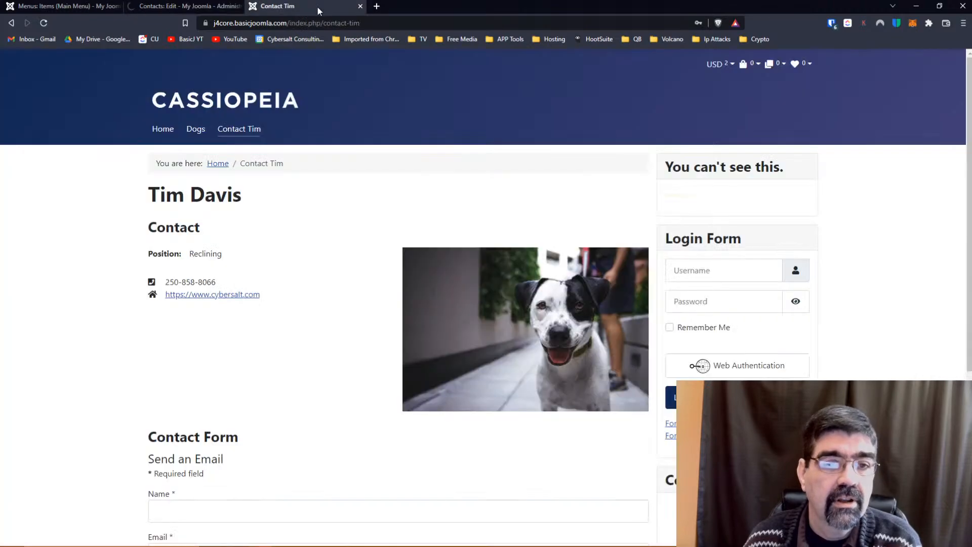
{"action": "left_click", "coordinate": [43, 22]}
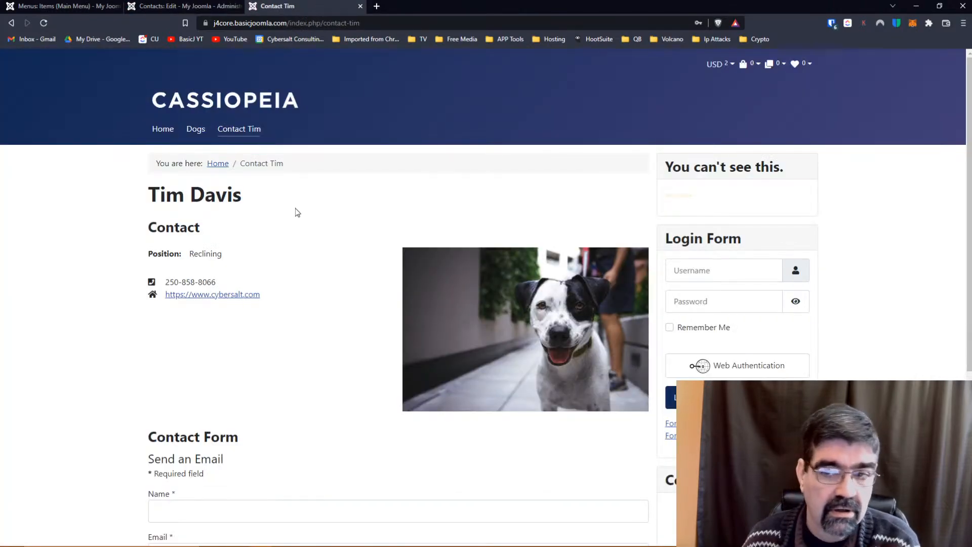
{"action": "scroll", "coordinate": [297, 212], "scroll_direction": "down", "scroll_amount": 5}
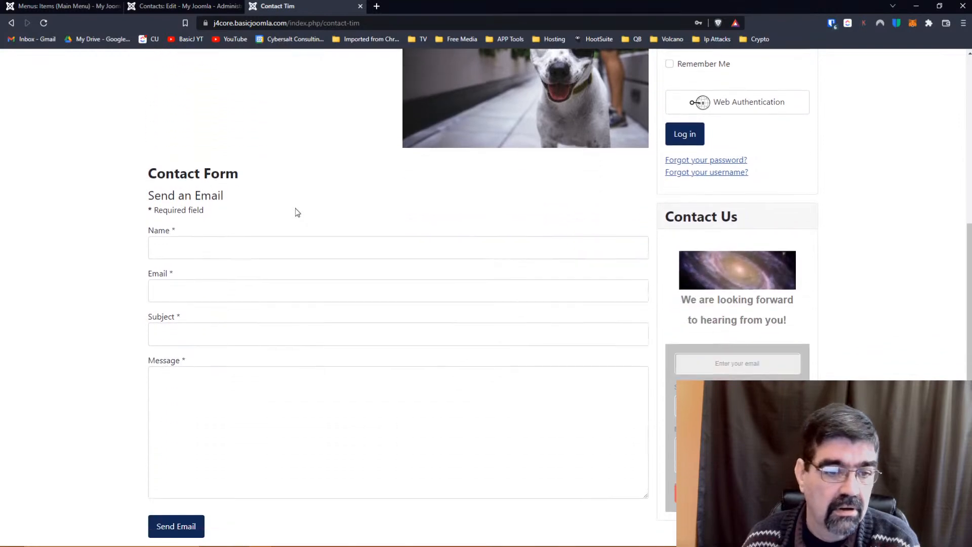
{"action": "scroll", "coordinate": [295, 208], "scroll_direction": "up", "scroll_amount": 5}
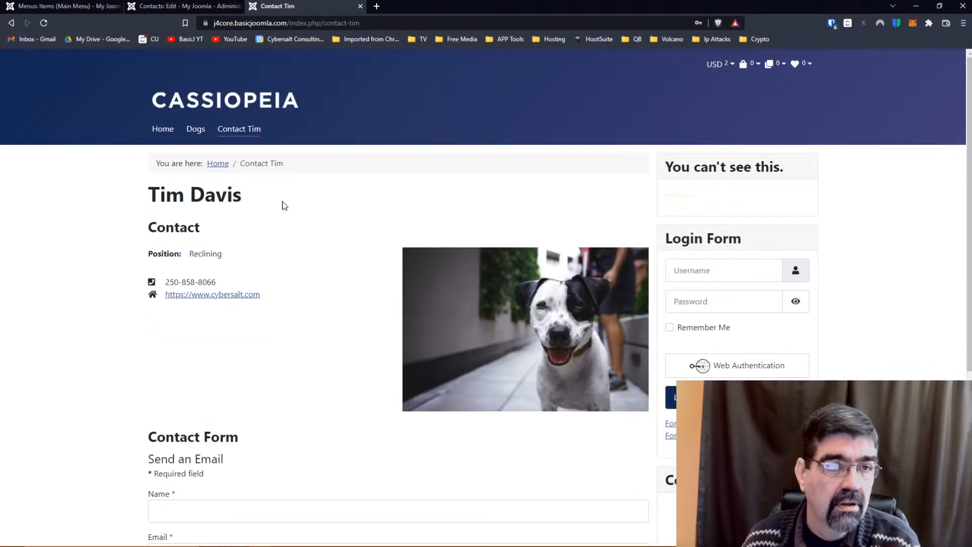
{"action": "left_click", "coordinate": [187, 6]}
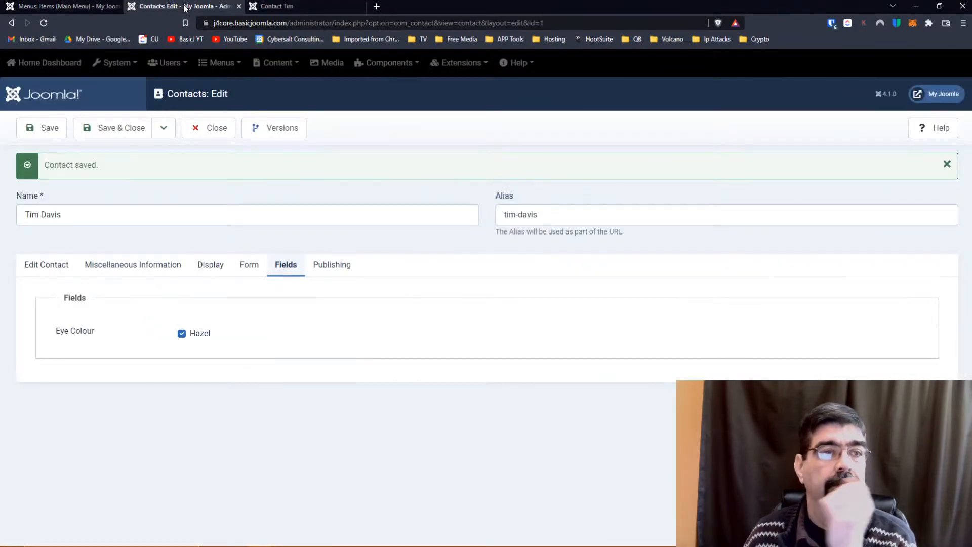
Open Contacts: Fields in a new tab and open the Eye Colour field for editing.
{"action": "left_click", "coordinate": [68, 6]}
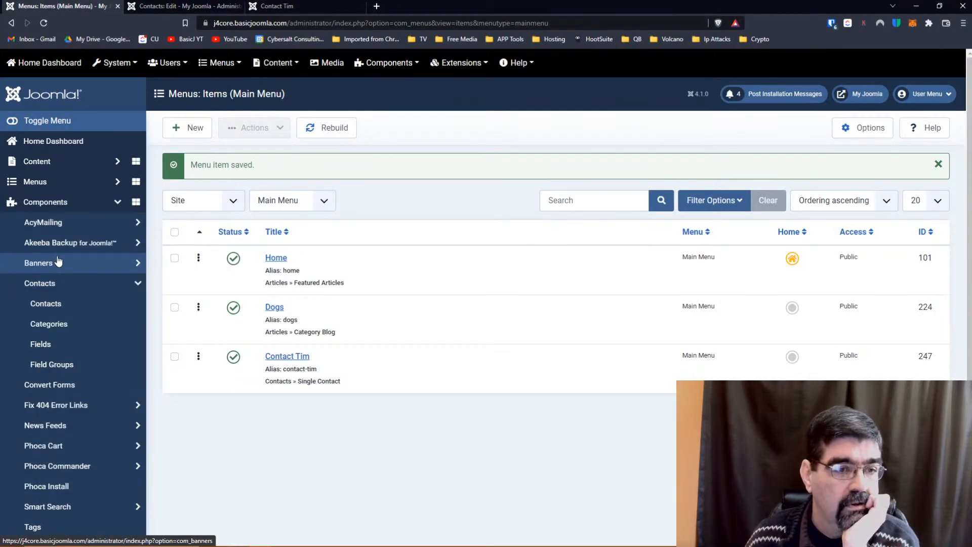
{"action": "left_click", "coordinate": [46, 304]}
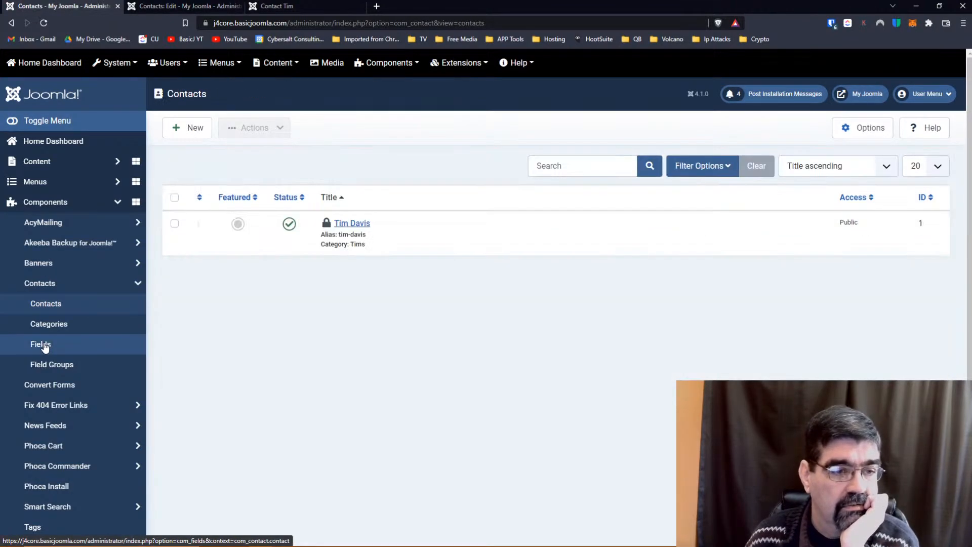
{"action": "right_click", "coordinate": [44, 344]}
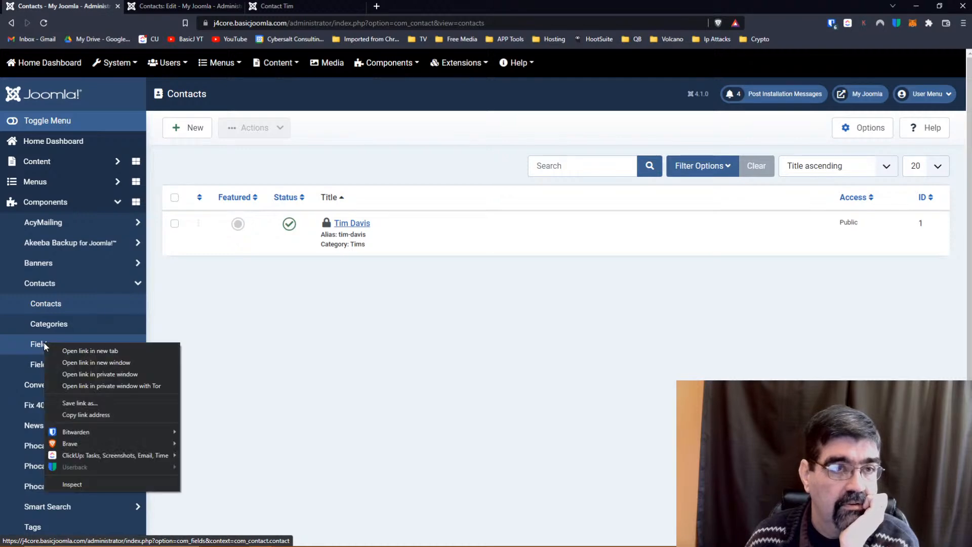
{"action": "left_click", "coordinate": [69, 353]}
{"action": "left_click", "coordinate": [182, 6]}
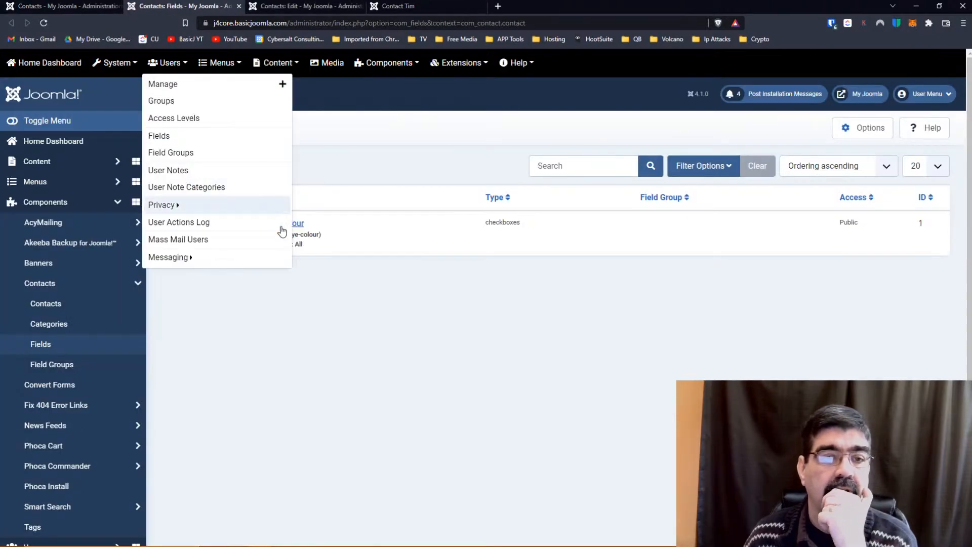
{"action": "left_click", "coordinate": [286, 223]}
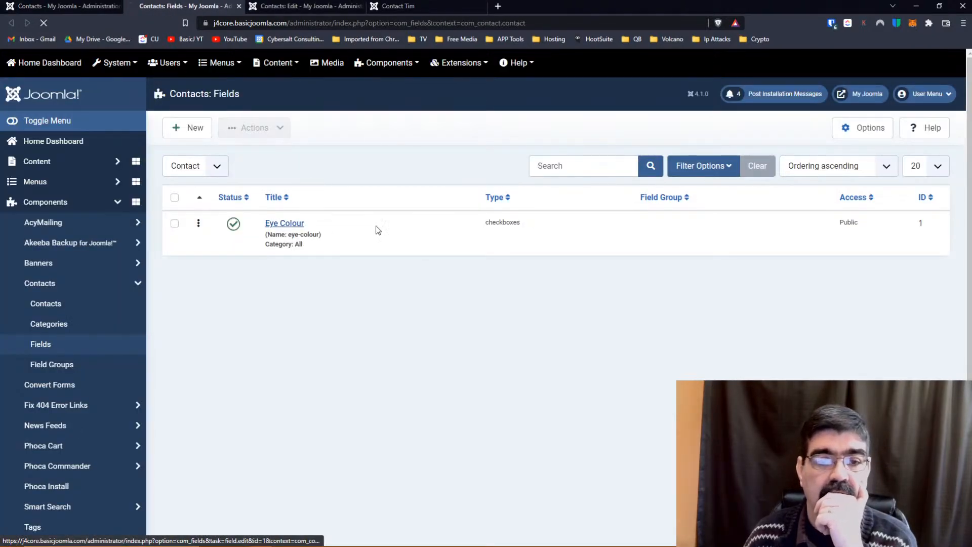
{"action": "scroll", "coordinate": [410, 226], "scroll_direction": "down", "scroll_amount": 3}
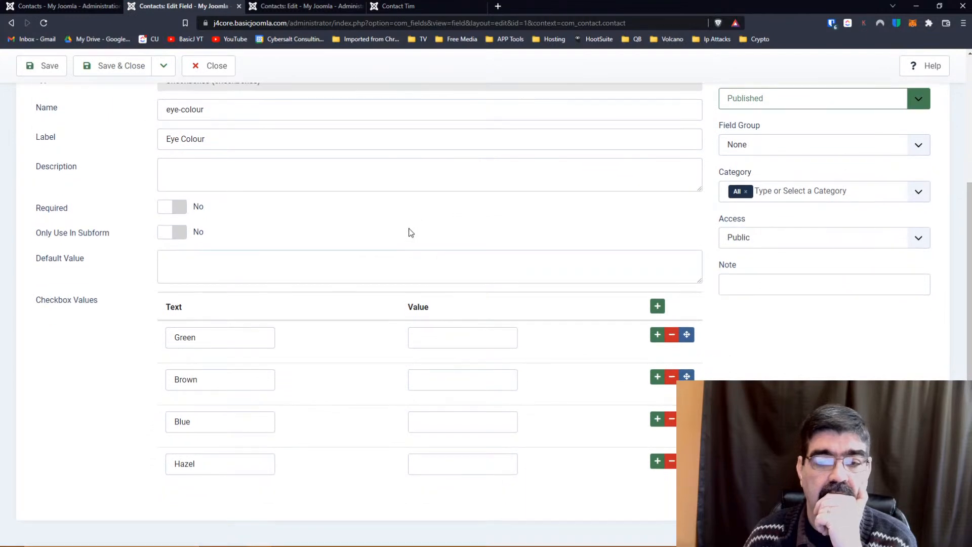
Enter checkbox values gr, br, bl and ha for Green, Brown, Blue and Hazel, and save.
{"action": "left_click", "coordinate": [458, 344]}
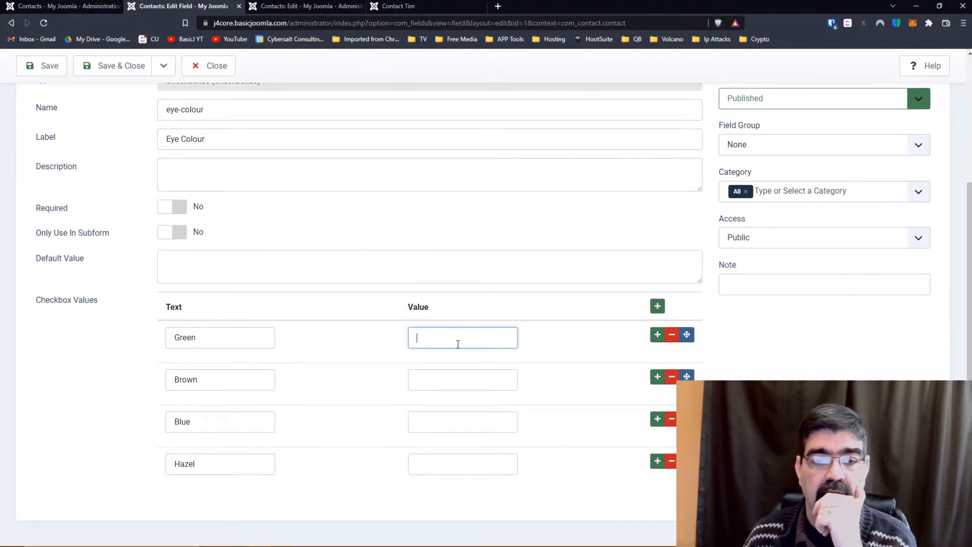
{"action": "type", "text": "gr"}
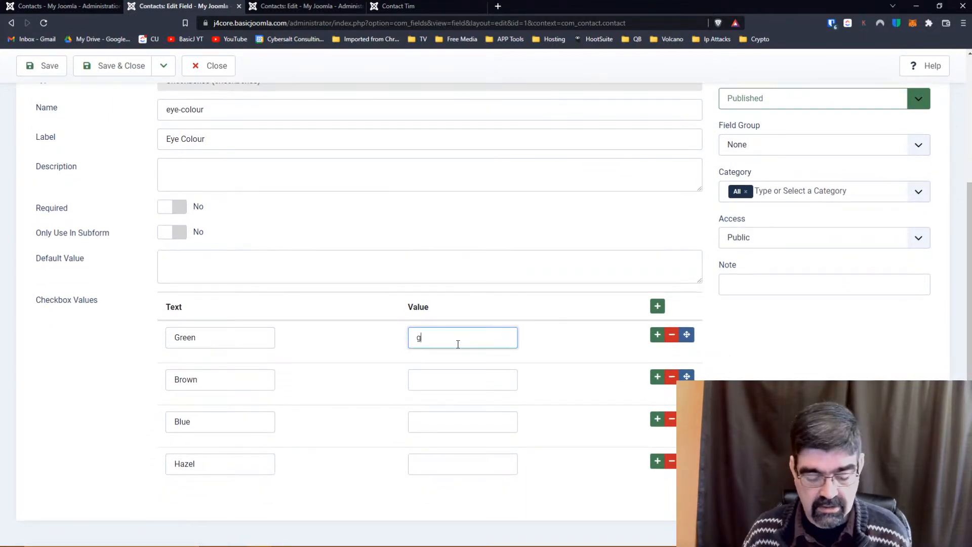
{"action": "left_click", "coordinate": [459, 381]}
{"action": "type", "text": "br"}
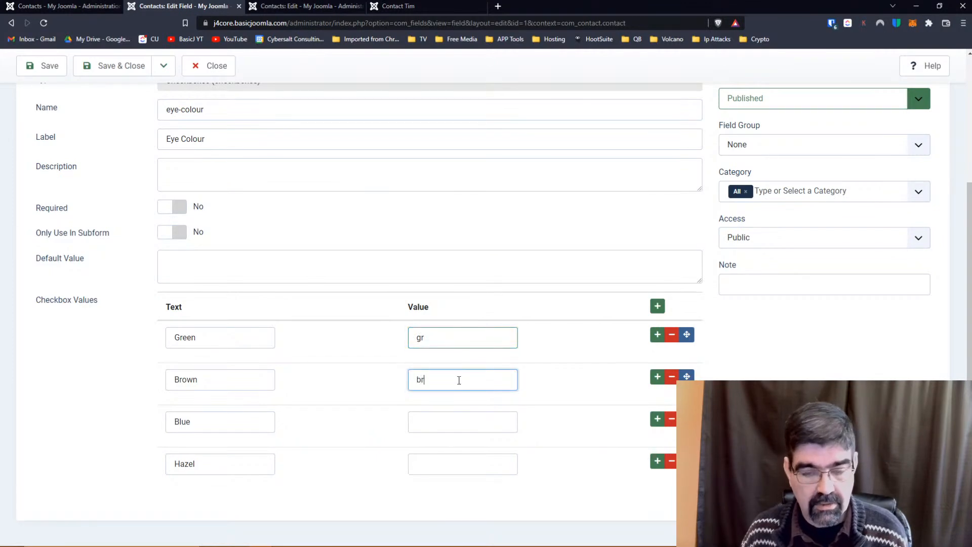
{"action": "left_click", "coordinate": [441, 425]}
{"action": "type", "text": "b"}
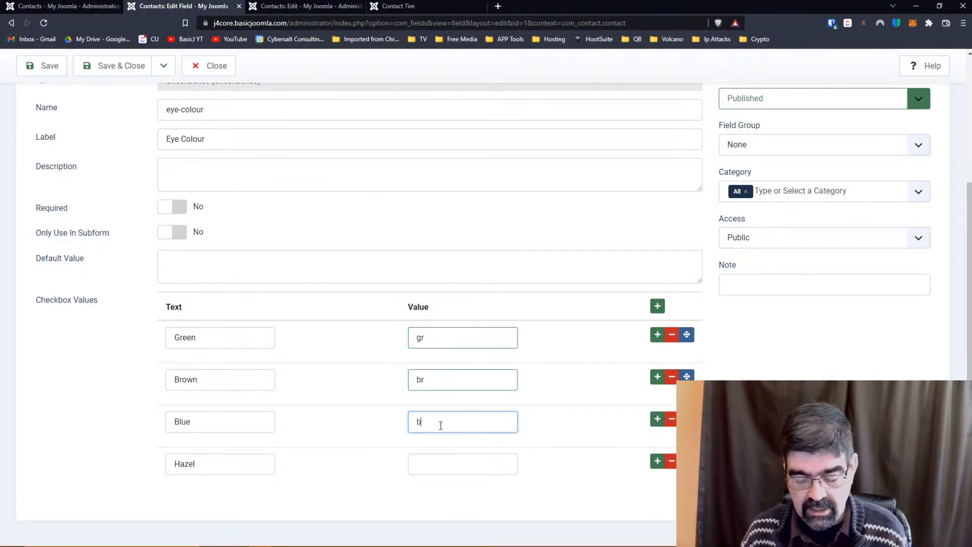
{"action": "left_click", "coordinate": [441, 461]}
{"action": "type", "text": "ha"}
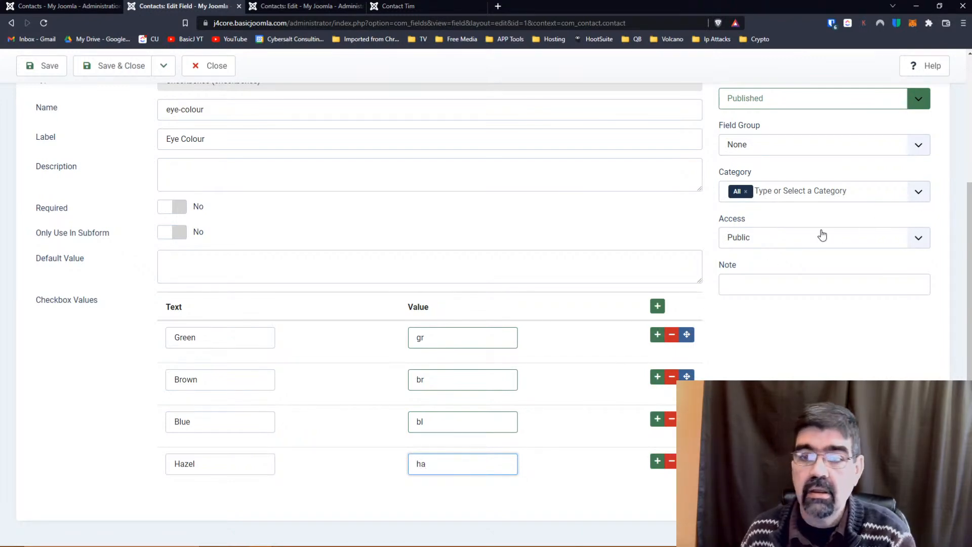
{"action": "scroll", "coordinate": [821, 231], "scroll_direction": "up", "scroll_amount": 4}
{"action": "left_click", "coordinate": [49, 132]}
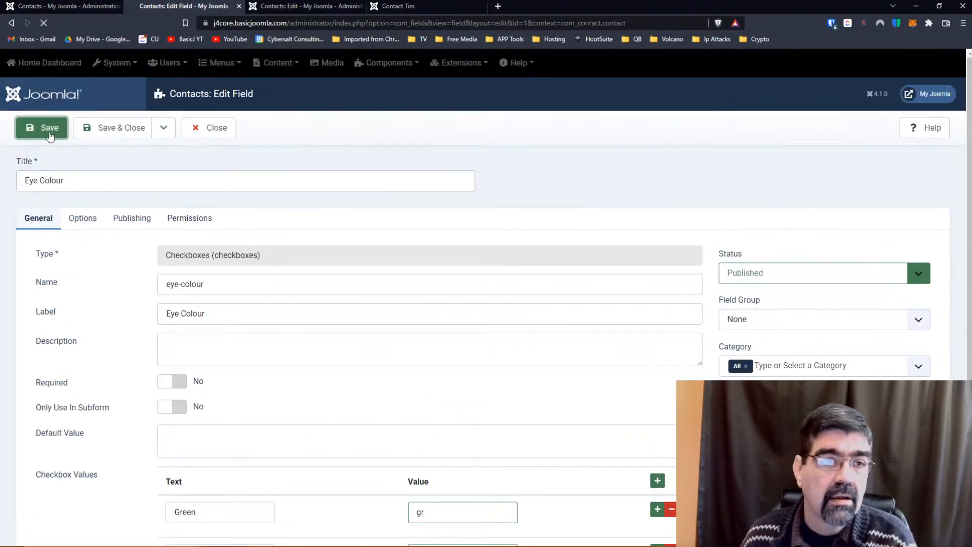
{"action": "left_click", "coordinate": [313, 7]}
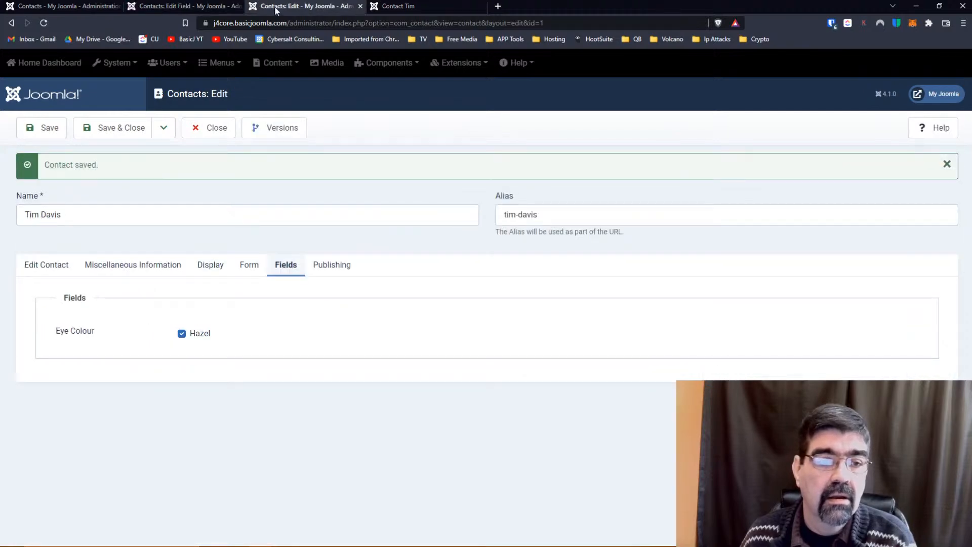
{"action": "left_click", "coordinate": [44, 24]}
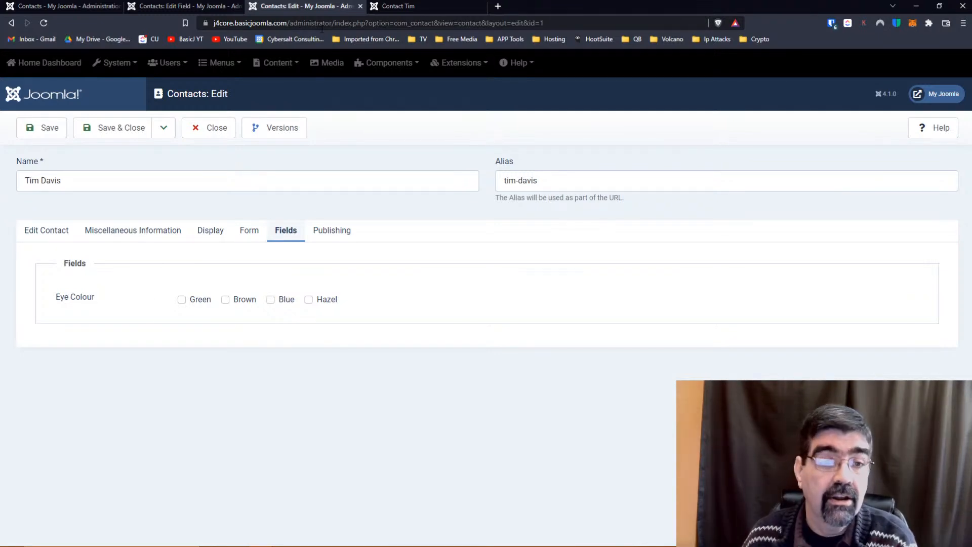
{"action": "left_click", "coordinate": [400, 6]}
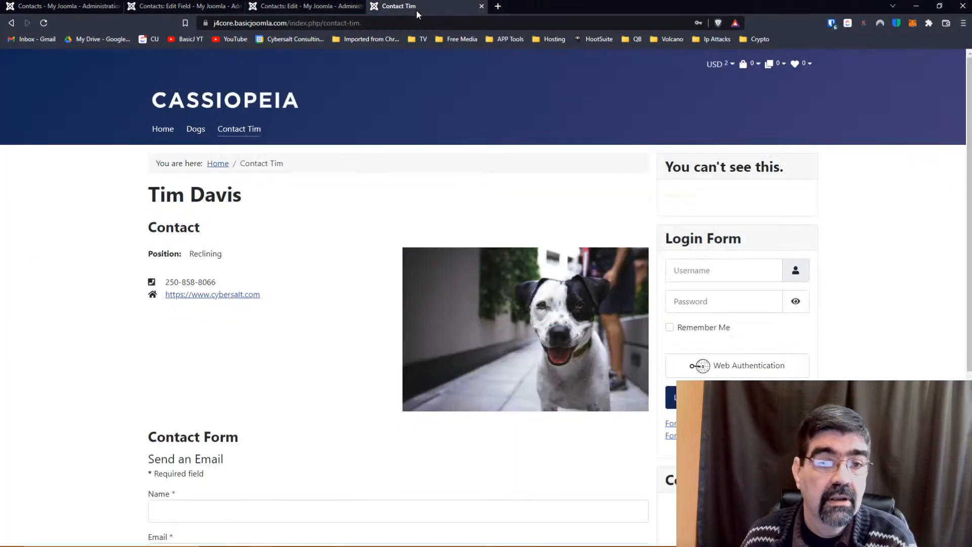
{"action": "left_click", "coordinate": [44, 26]}
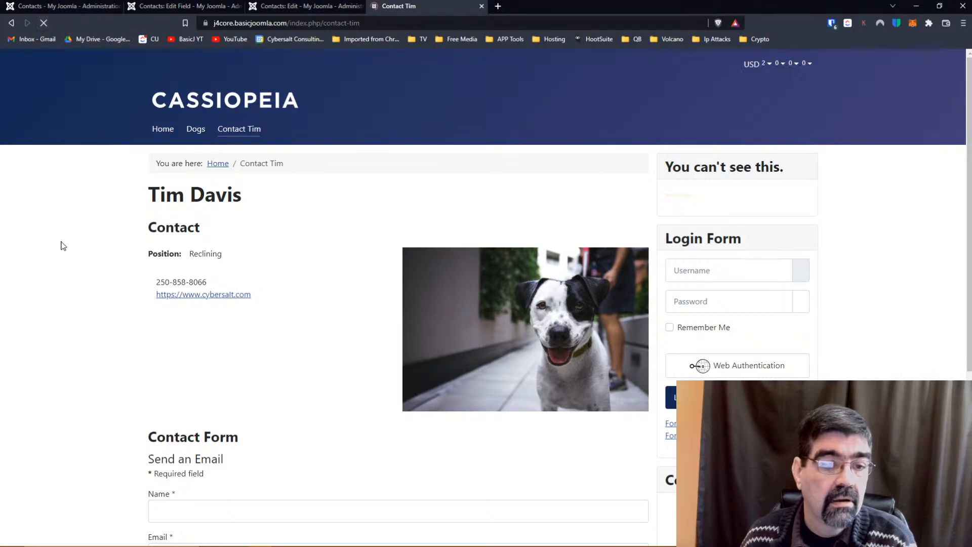
{"action": "scroll", "coordinate": [63, 246], "scroll_direction": "down", "scroll_amount": 4}
{"action": "scroll", "coordinate": [63, 246], "scroll_direction": "down", "scroll_amount": 1}
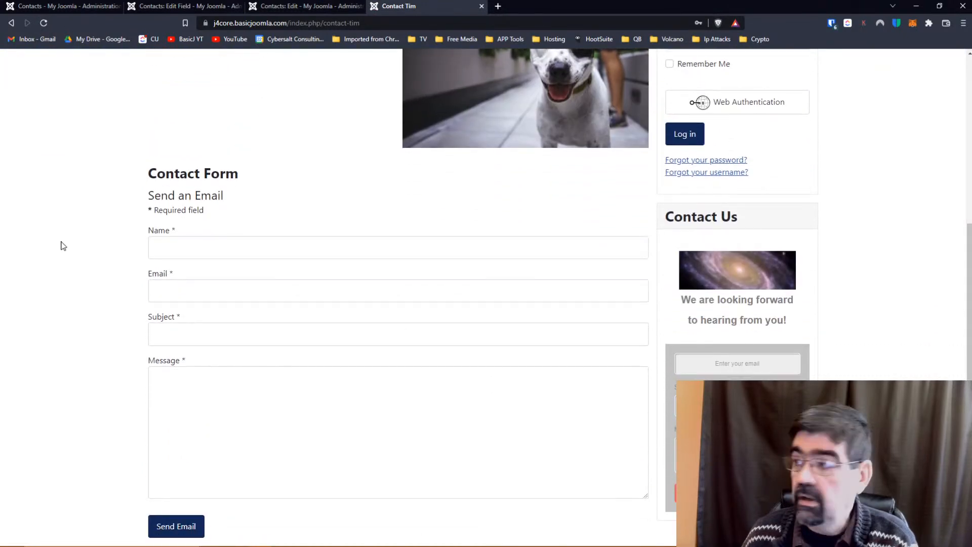
{"action": "scroll", "coordinate": [63, 246], "scroll_direction": "up", "scroll_amount": 5}
{"action": "left_click", "coordinate": [277, 7]}
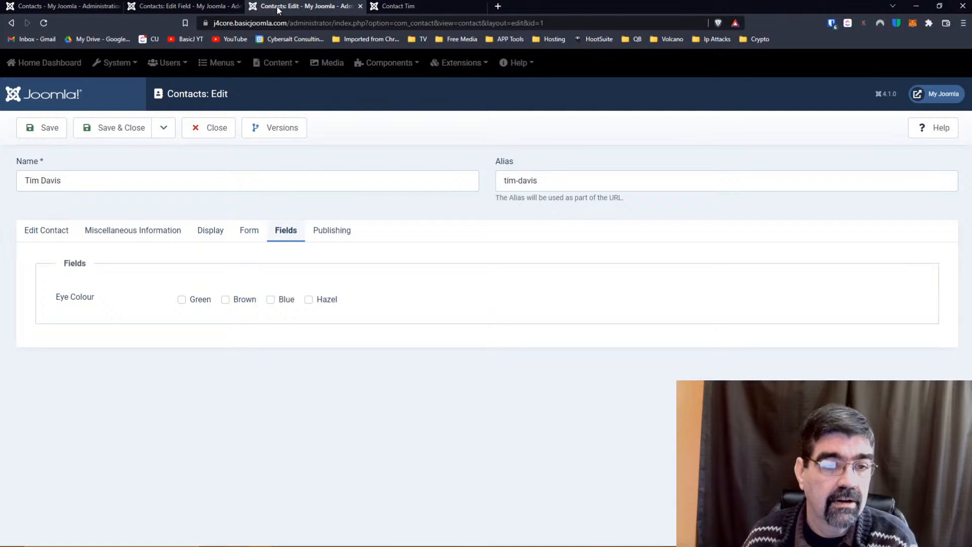
{"action": "left_click", "coordinate": [250, 231]}
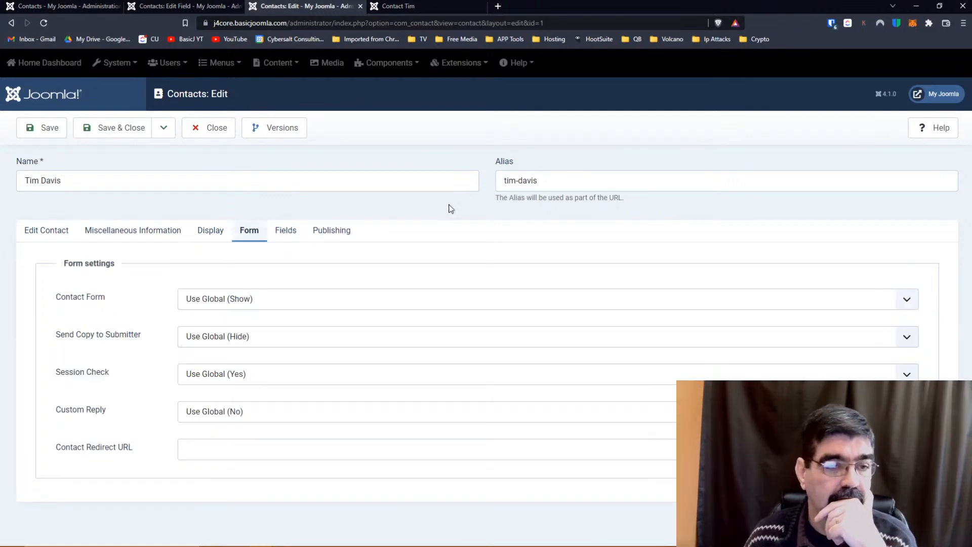
{"action": "left_click", "coordinate": [212, 231]}
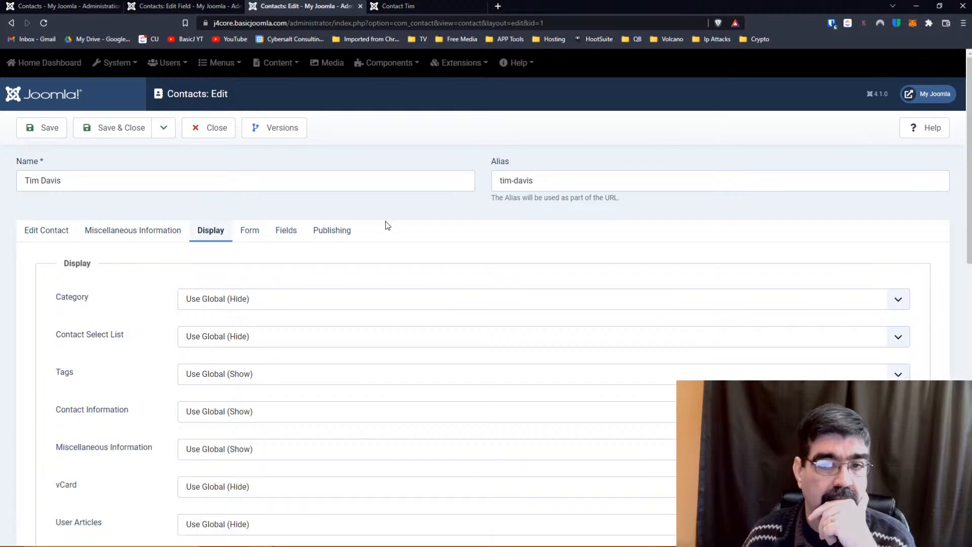
{"action": "scroll", "coordinate": [384, 223], "scroll_direction": "down", "scroll_amount": 3}
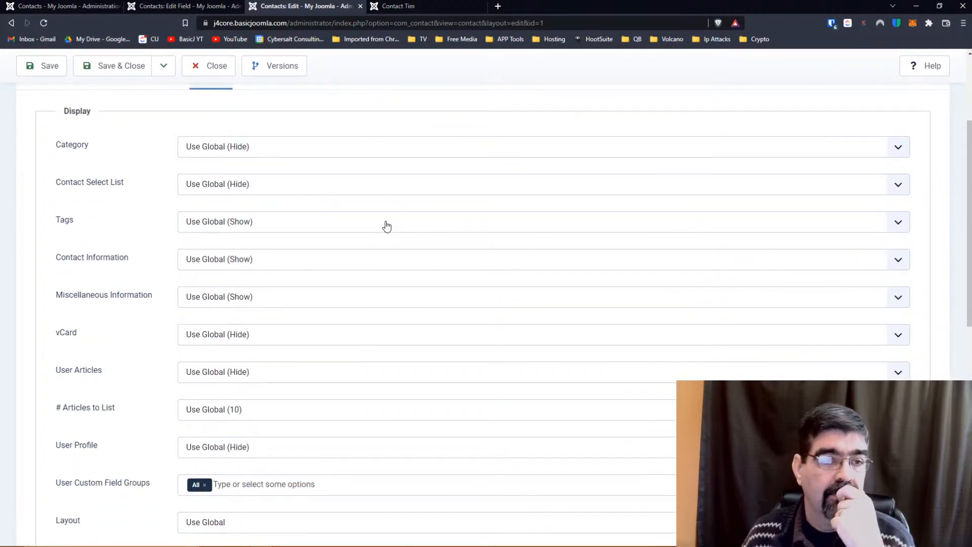
{"action": "scroll", "coordinate": [94, 188], "scroll_direction": "down", "scroll_amount": 2}
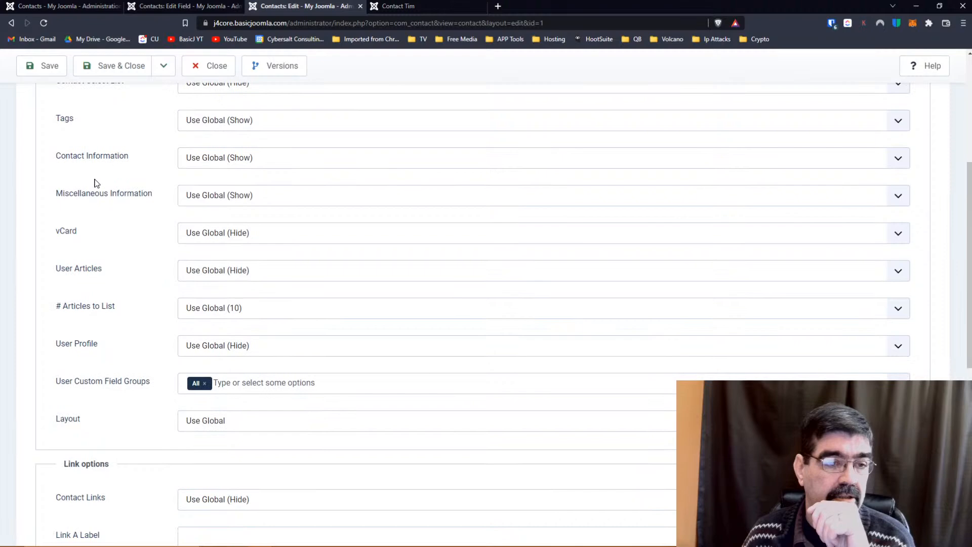
{"action": "left_click", "coordinate": [204, 385]}
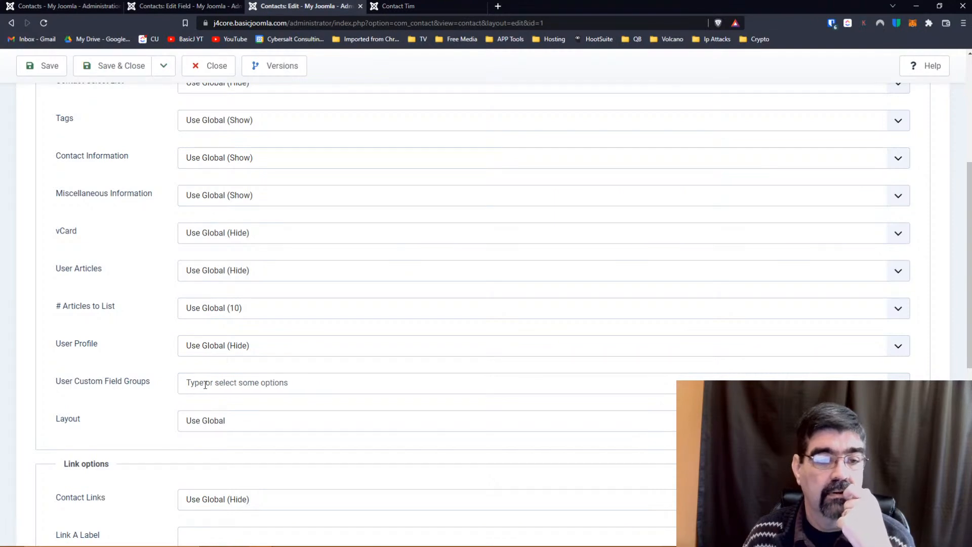
{"action": "scroll", "coordinate": [119, 207], "scroll_direction": "up", "scroll_amount": 5}
{"action": "left_click", "coordinate": [105, 126]}
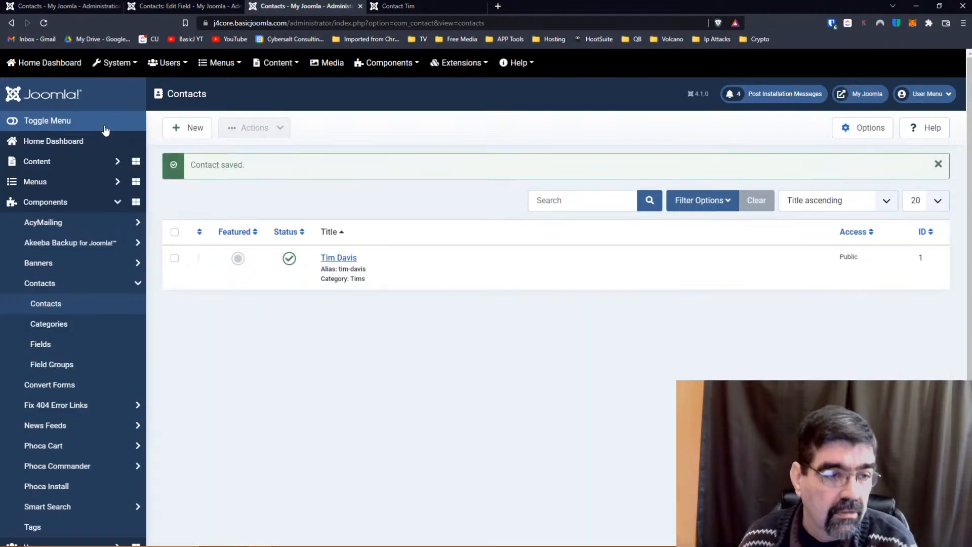
Close the Eye Colour field editor and go to the Contacts Field Groups list.
{"action": "left_click", "coordinate": [159, 6]}
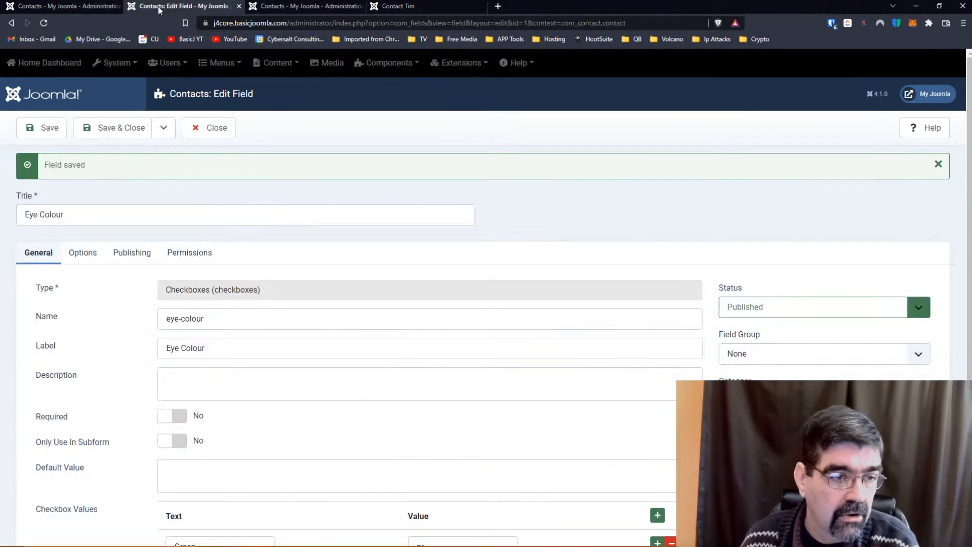
{"action": "left_click", "coordinate": [206, 130]}
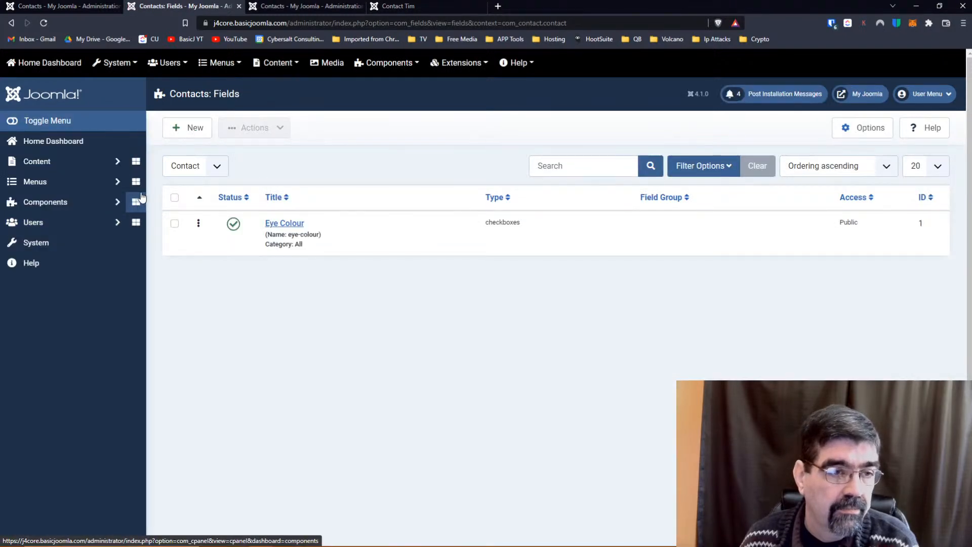
{"action": "left_click", "coordinate": [44, 201]}
{"action": "left_click", "coordinate": [41, 286]}
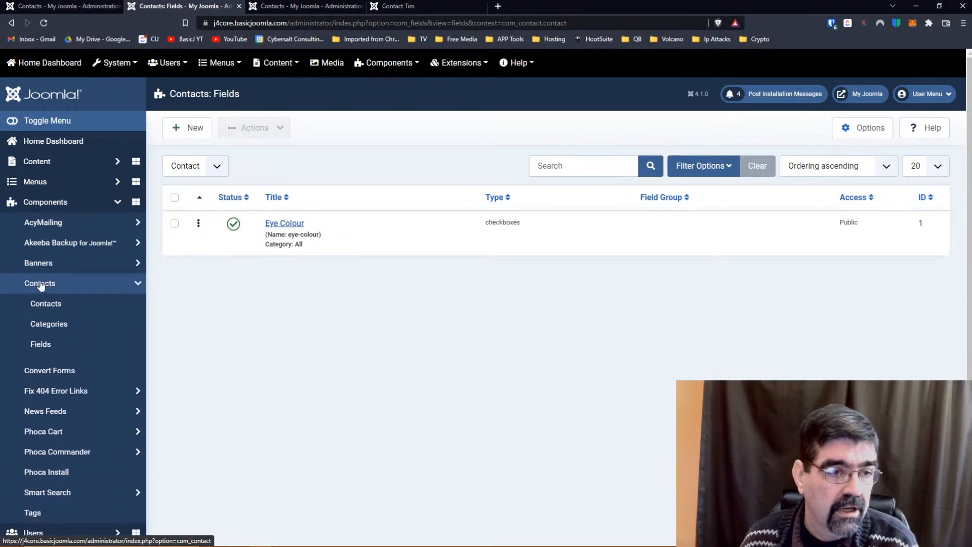
{"action": "left_click", "coordinate": [44, 369]}
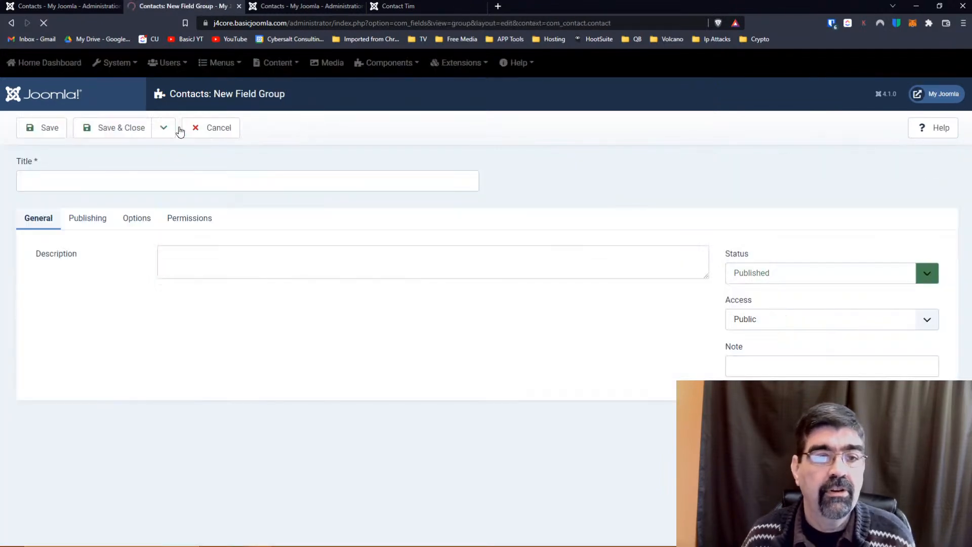
Create field group 'Bio Information' described as 'Physical Info' and save it.
{"action": "left_click", "coordinate": [184, 184]}
{"action": "type", "text": "Bi"}
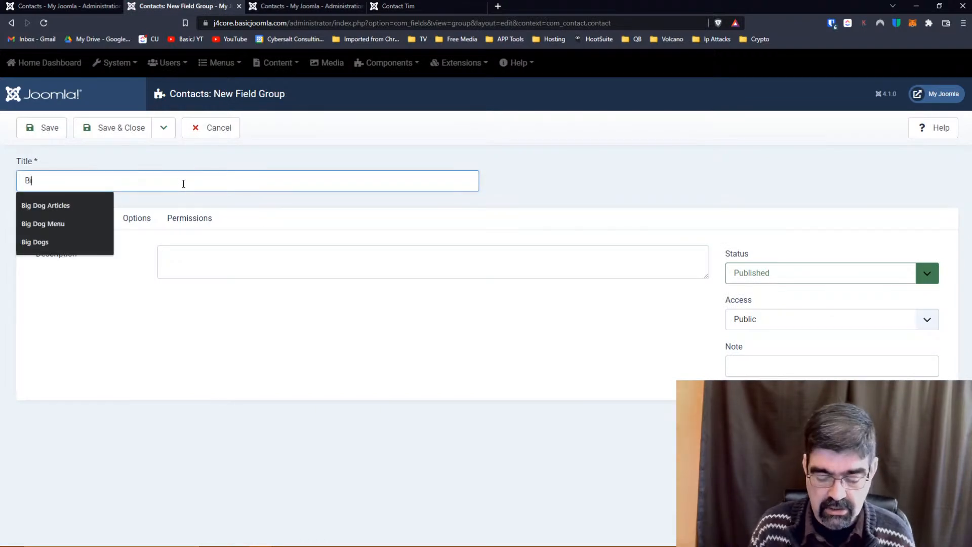
{"action": "type", "text": "o Information"}
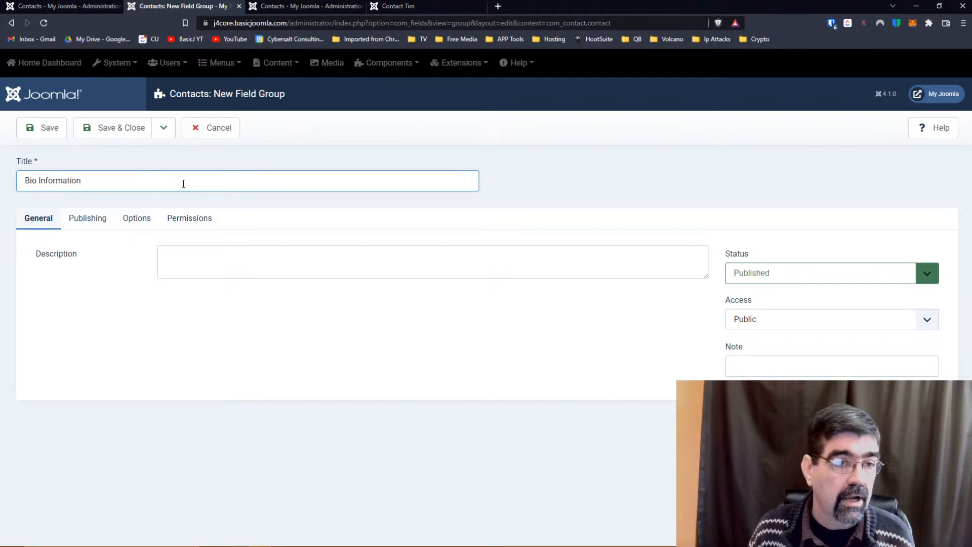
{"action": "left_click", "coordinate": [198, 260]}
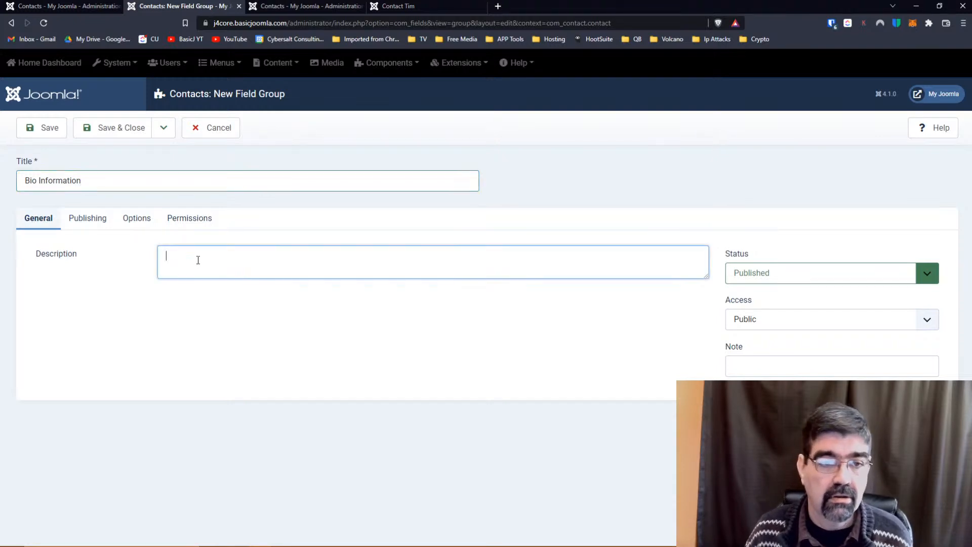
{"action": "type", "text": "Phys"}
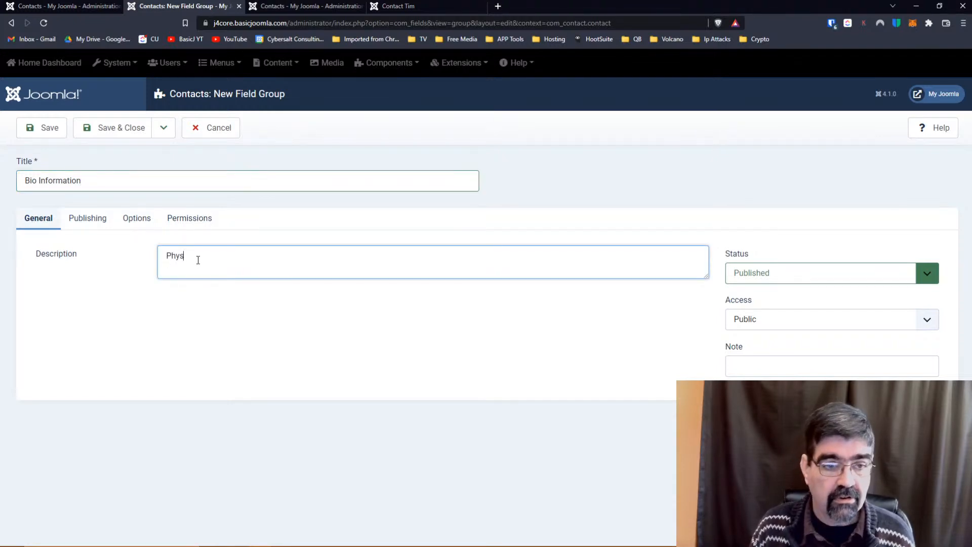
{"action": "type", "text": "ical Info"}
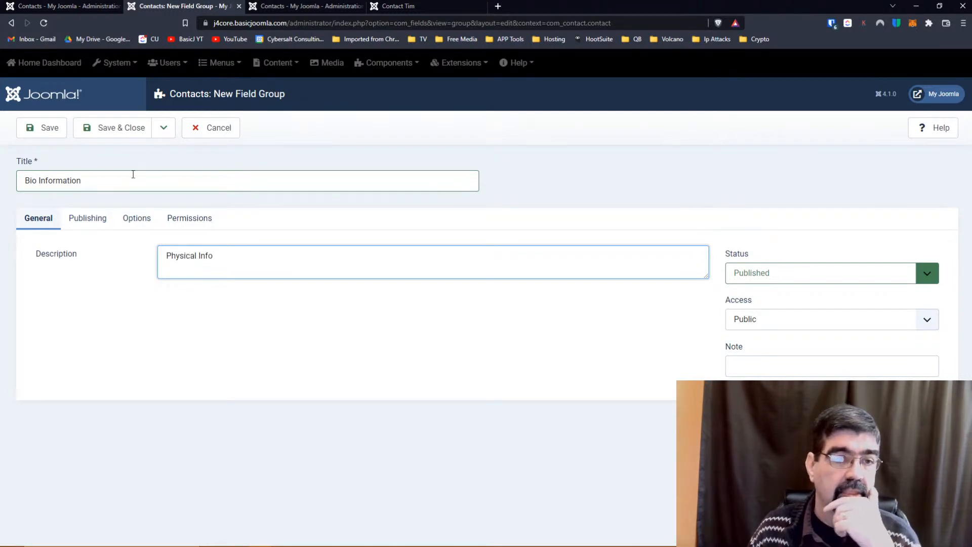
{"action": "left_click", "coordinate": [82, 224]}
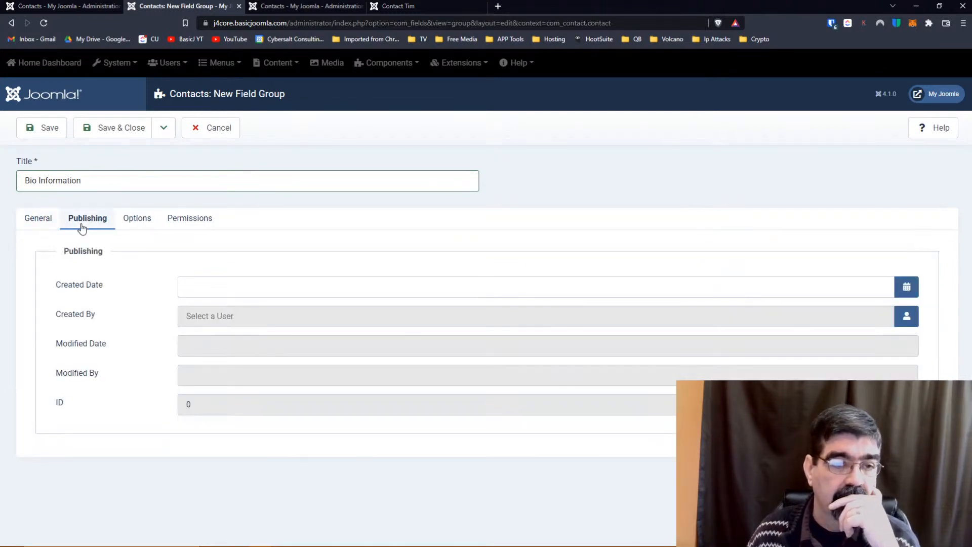
{"action": "left_click", "coordinate": [133, 222]}
{"action": "left_click", "coordinate": [196, 229]}
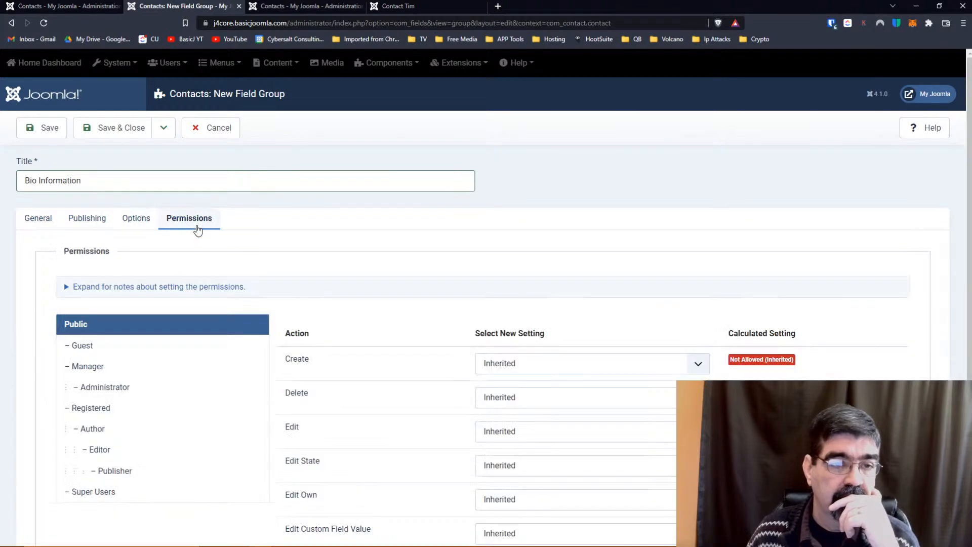
{"action": "left_click", "coordinate": [39, 222]}
{"action": "left_click", "coordinate": [108, 132]}
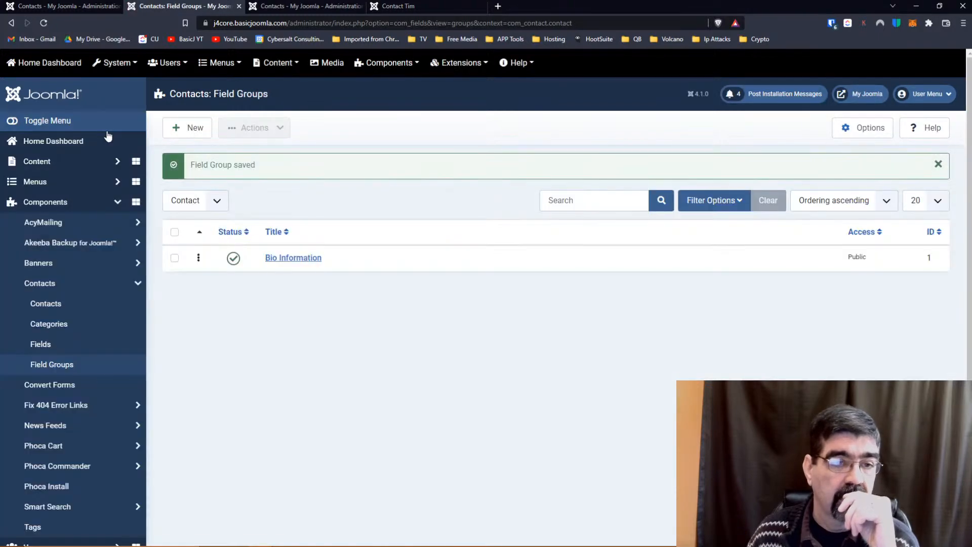
Assign the Eye Colour field to the Bio Information field group and save it.
{"action": "left_click", "coordinate": [45, 349]}
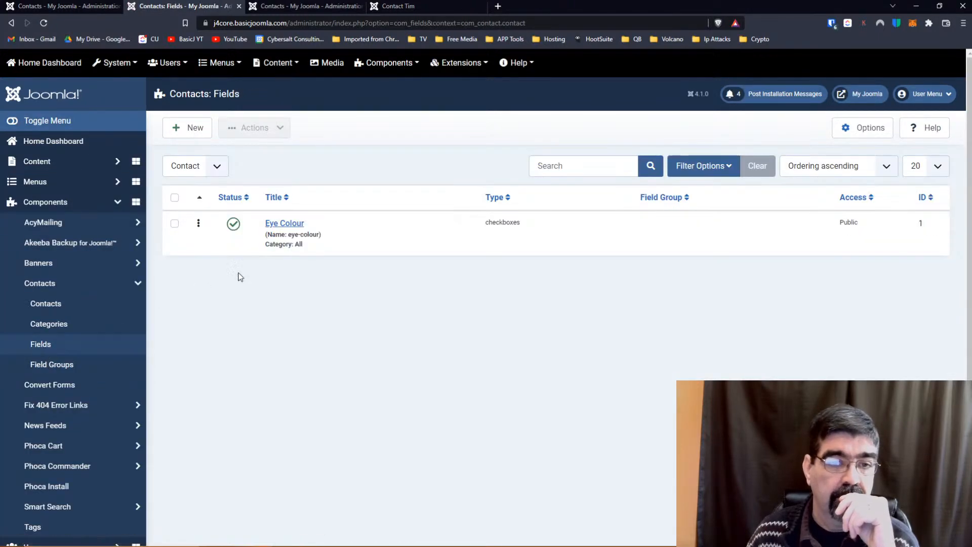
{"action": "left_click", "coordinate": [278, 228]}
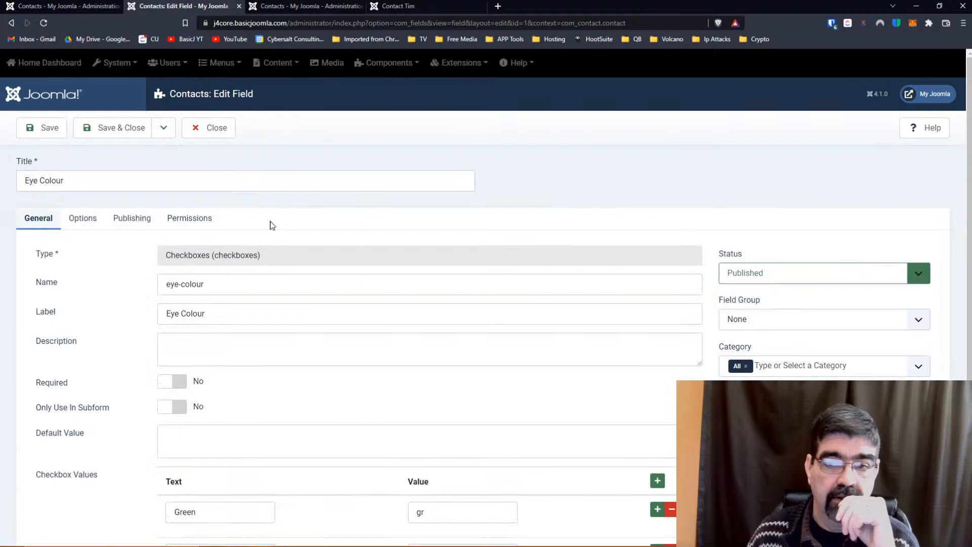
{"action": "left_click", "coordinate": [776, 321]}
{"action": "left_click", "coordinate": [774, 348]}
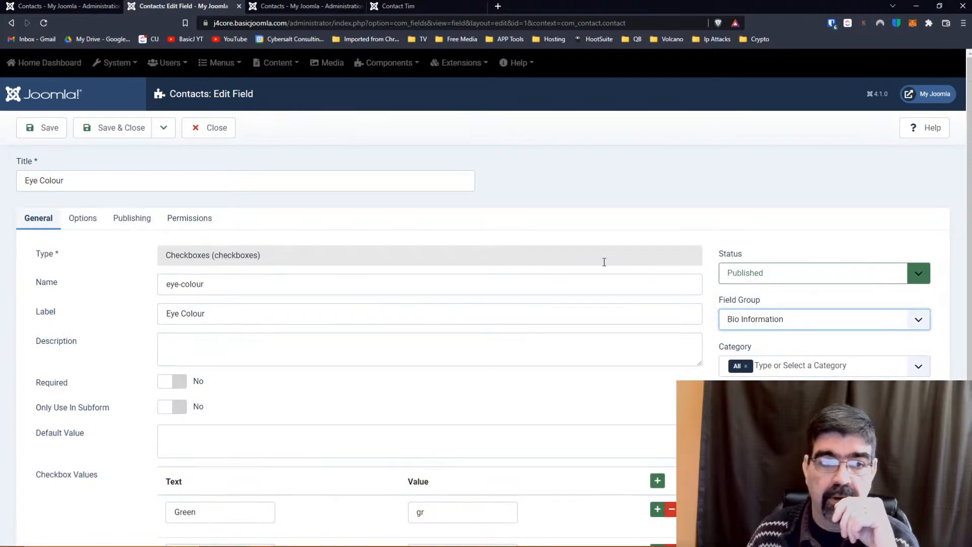
{"action": "left_click", "coordinate": [100, 130]}
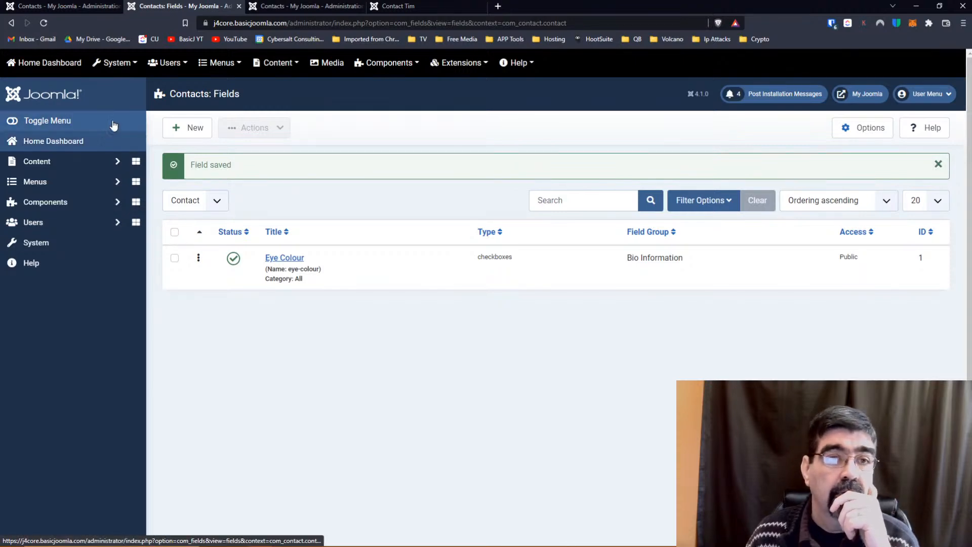
{"action": "left_click", "coordinate": [273, 7]}
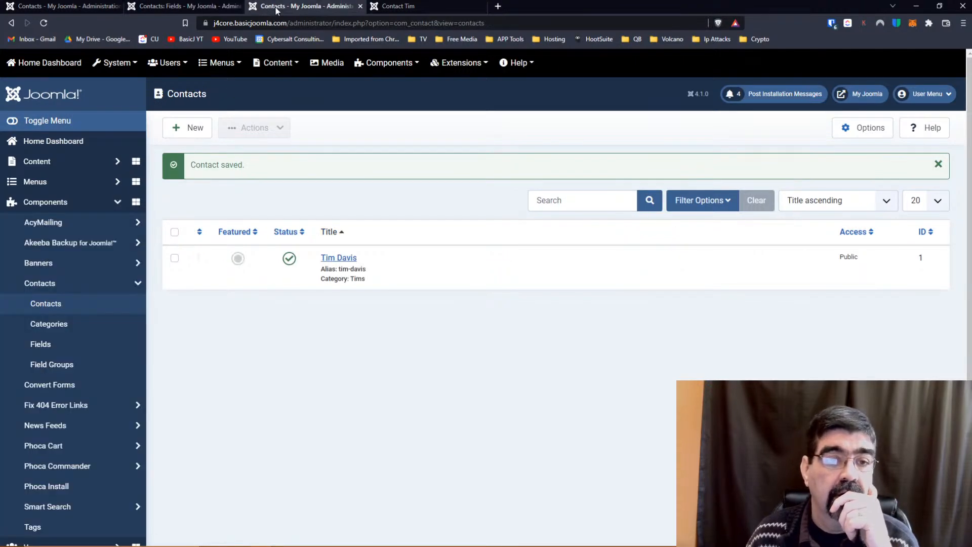
{"action": "left_click", "coordinate": [340, 259]}
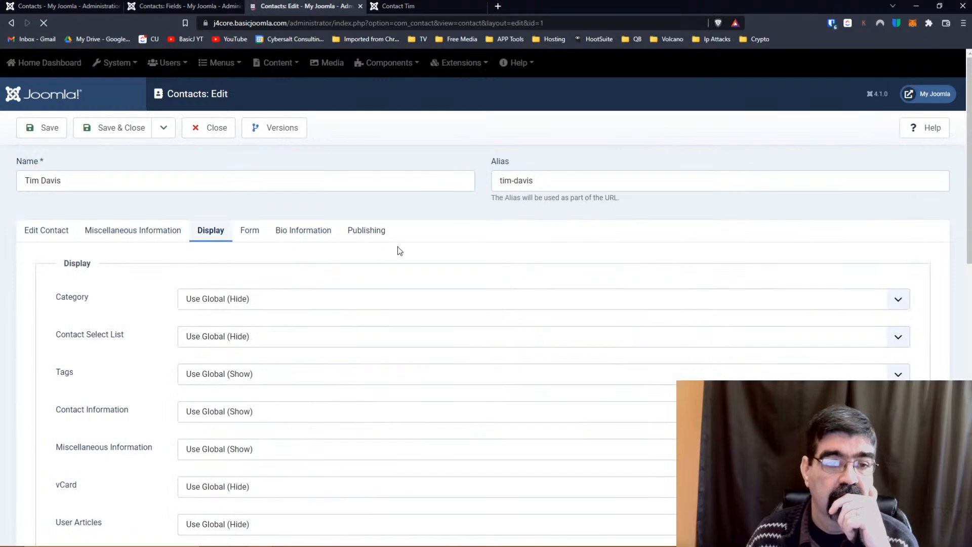
{"action": "scroll", "coordinate": [398, 251], "scroll_direction": "down", "scroll_amount": 4}
{"action": "scroll", "coordinate": [399, 251], "scroll_direction": "down", "scroll_amount": 3}
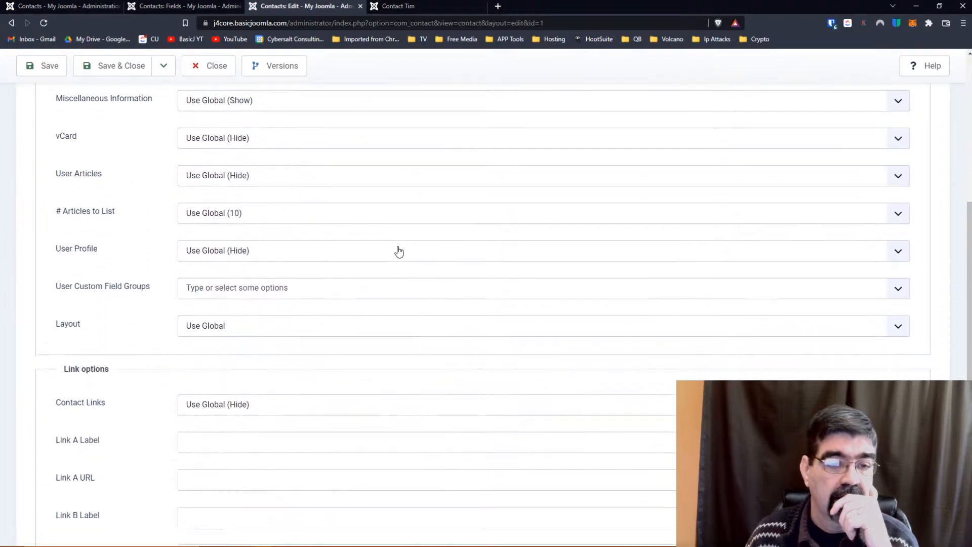
{"action": "left_click", "coordinate": [270, 282]}
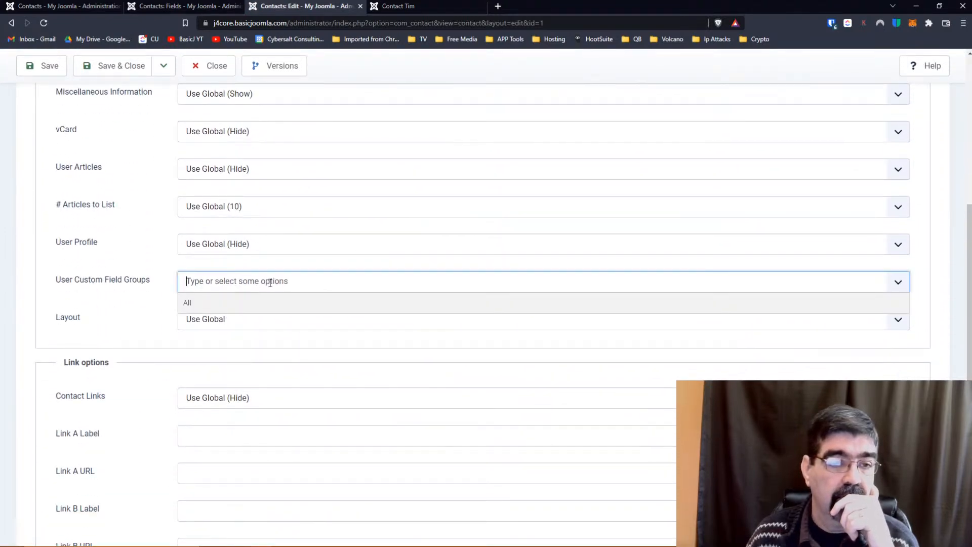
{"action": "left_click", "coordinate": [202, 304]}
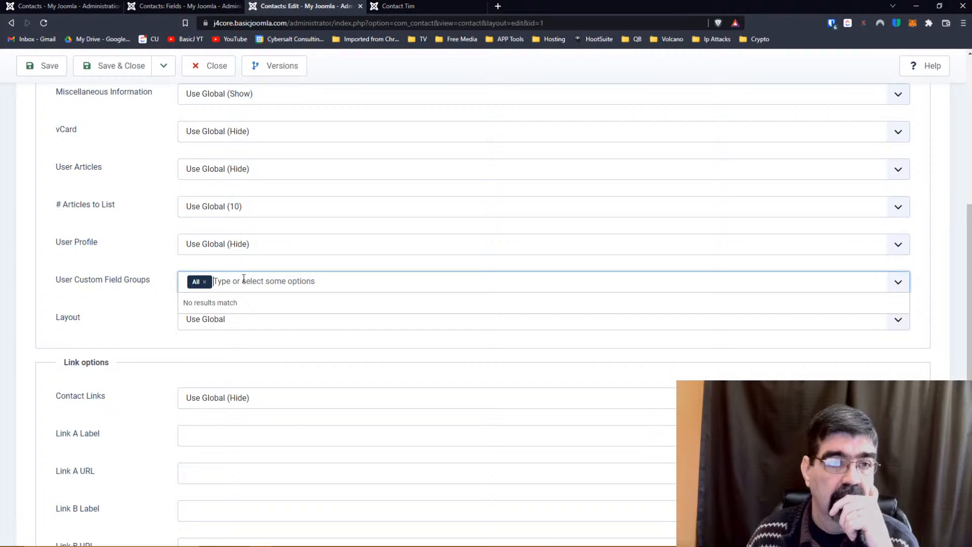
{"action": "left_click", "coordinate": [44, 23]}
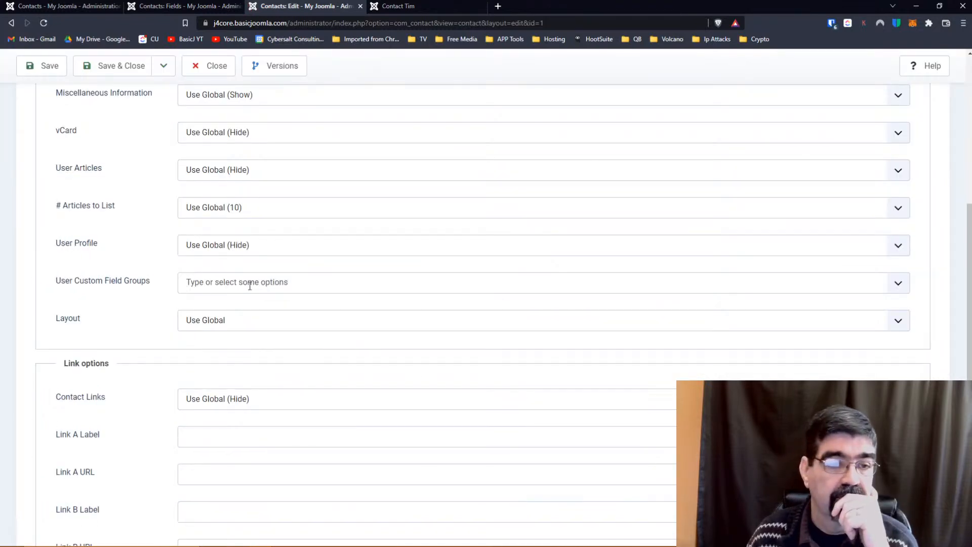
{"action": "left_click", "coordinate": [281, 282]}
{"action": "left_click", "coordinate": [274, 302]}
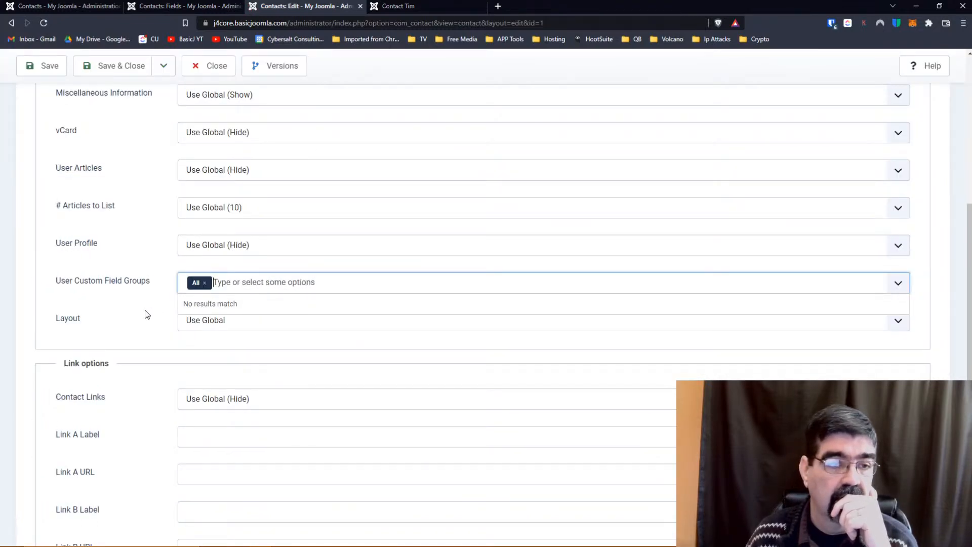
{"action": "scroll", "coordinate": [145, 314], "scroll_direction": "up", "scroll_amount": 6}
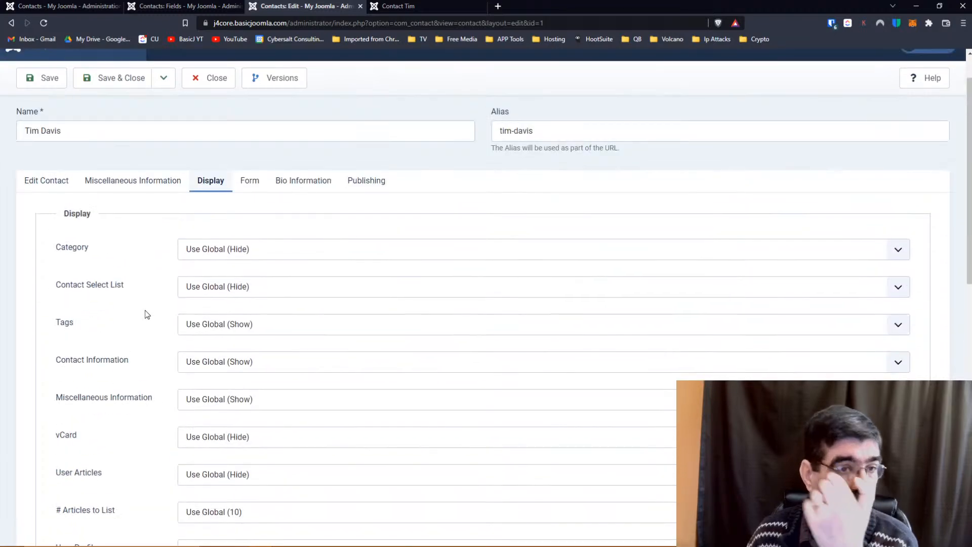
{"action": "left_click", "coordinate": [33, 79]}
{"action": "left_click", "coordinate": [387, 8]}
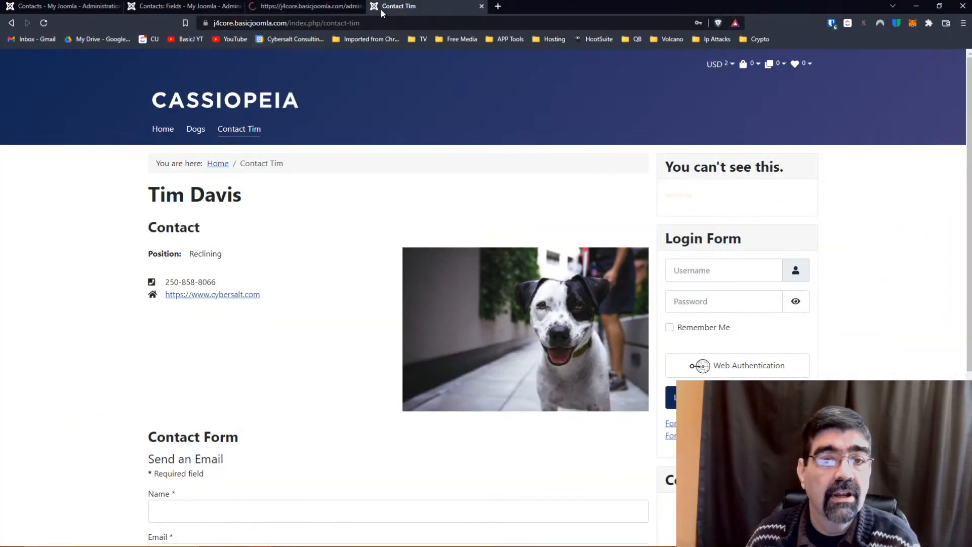
Reload the public Contact Tim page and check whether Eye Colour now appears.
{"action": "left_click", "coordinate": [44, 24]}
{"action": "scroll", "coordinate": [310, 277], "scroll_direction": "down", "scroll_amount": 5}
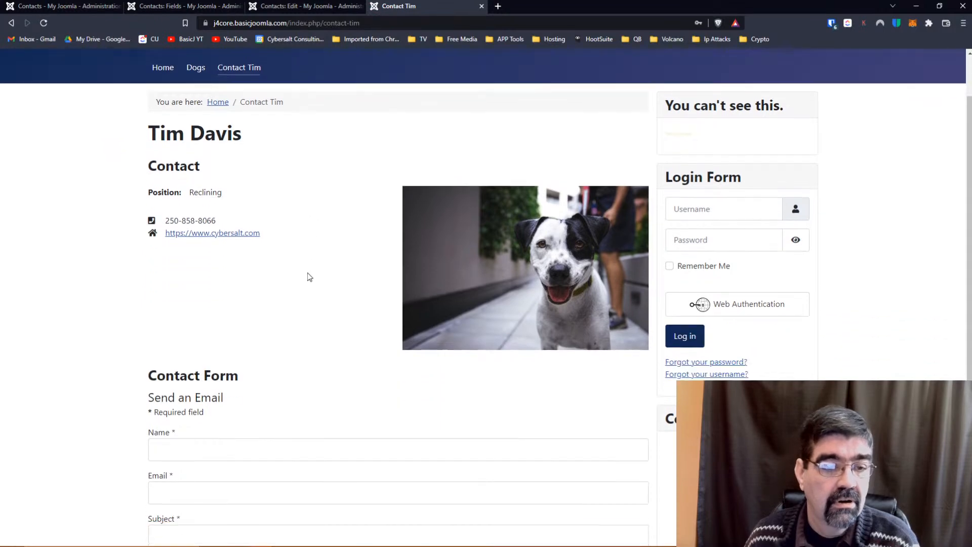
{"action": "scroll", "coordinate": [310, 277], "scroll_direction": "up", "scroll_amount": 5}
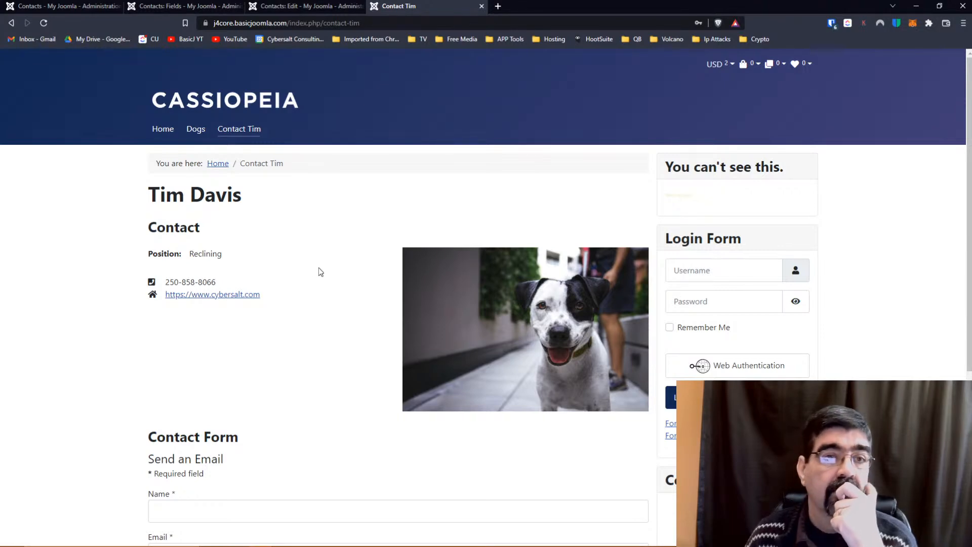
{"action": "left_click", "coordinate": [277, 7]}
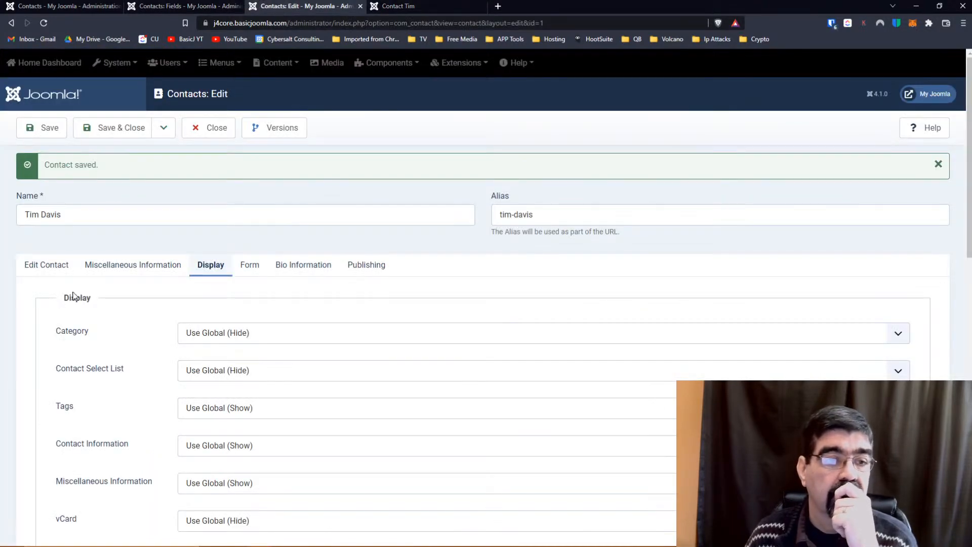
Review the contact's main details, Miscellaneous Information and Display settings.
{"action": "left_click", "coordinate": [41, 267]}
{"action": "scroll", "coordinate": [441, 275], "scroll_direction": "down", "scroll_amount": 3}
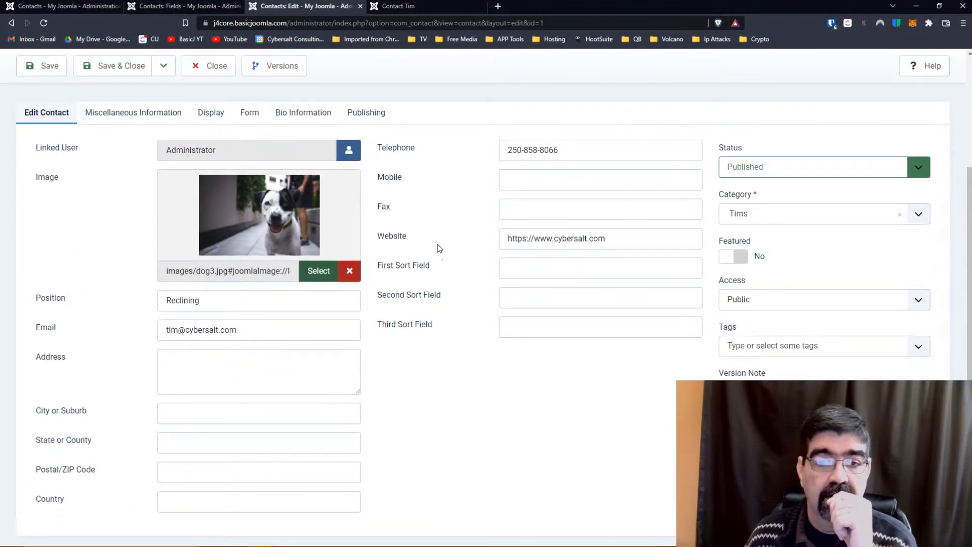
{"action": "scroll", "coordinate": [403, 215], "scroll_direction": "down", "scroll_amount": 1}
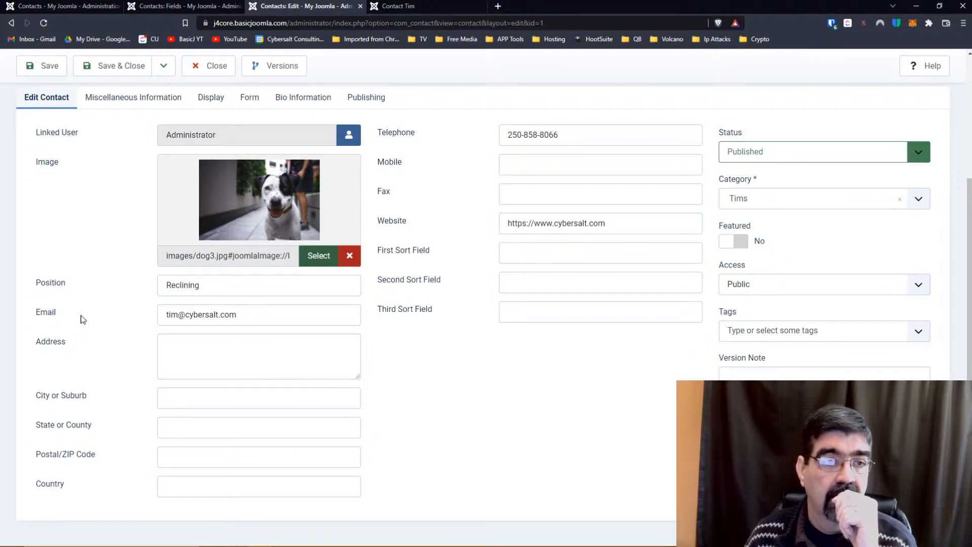
{"action": "left_click", "coordinate": [118, 96]}
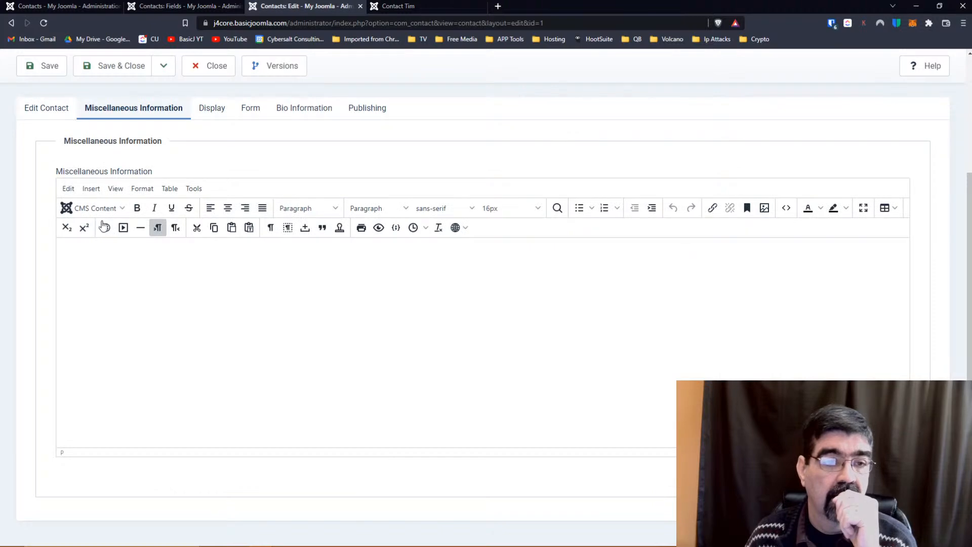
{"action": "left_click", "coordinate": [209, 110]}
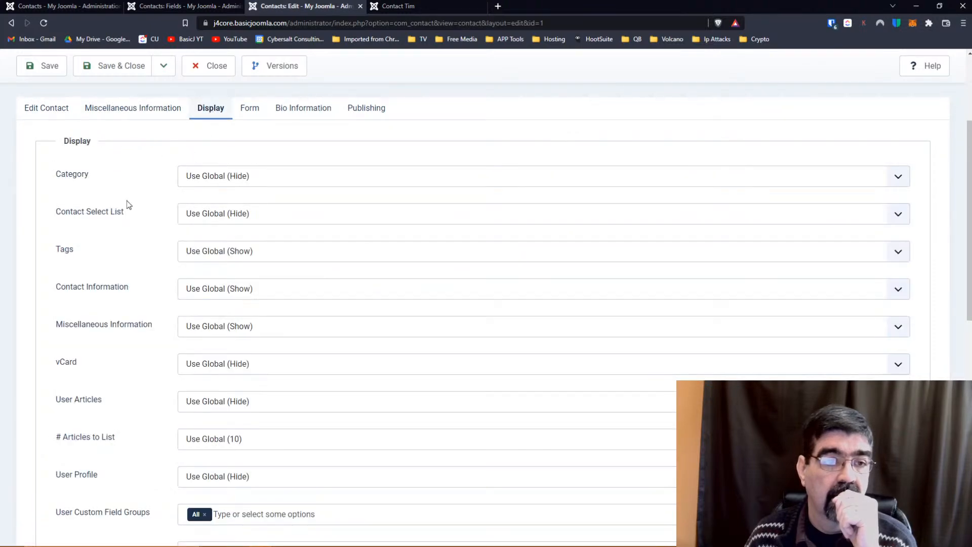
{"action": "scroll", "coordinate": [127, 205], "scroll_direction": "down", "scroll_amount": 2}
{"action": "scroll", "coordinate": [127, 205], "scroll_direction": "up", "scroll_amount": 1}
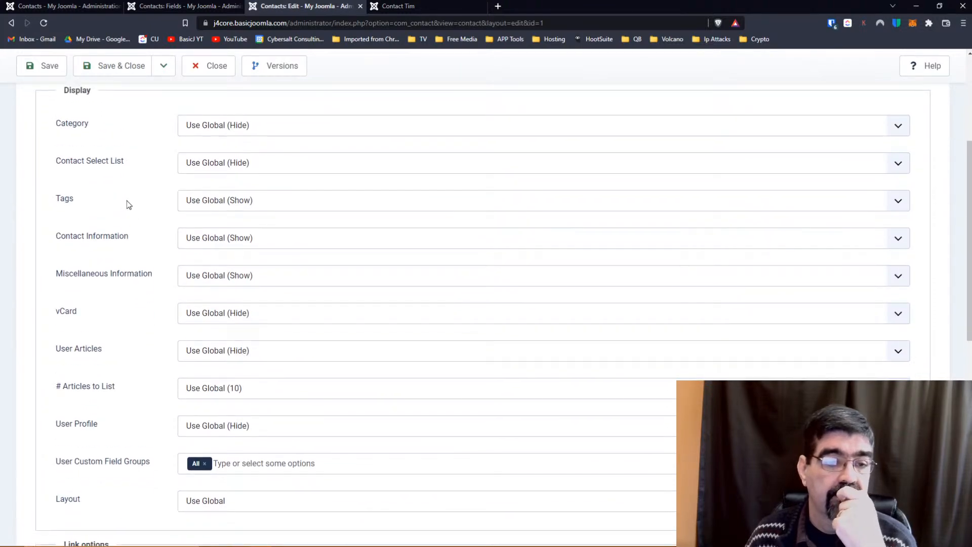
{"action": "scroll", "coordinate": [127, 205], "scroll_direction": "up", "scroll_amount": 1}
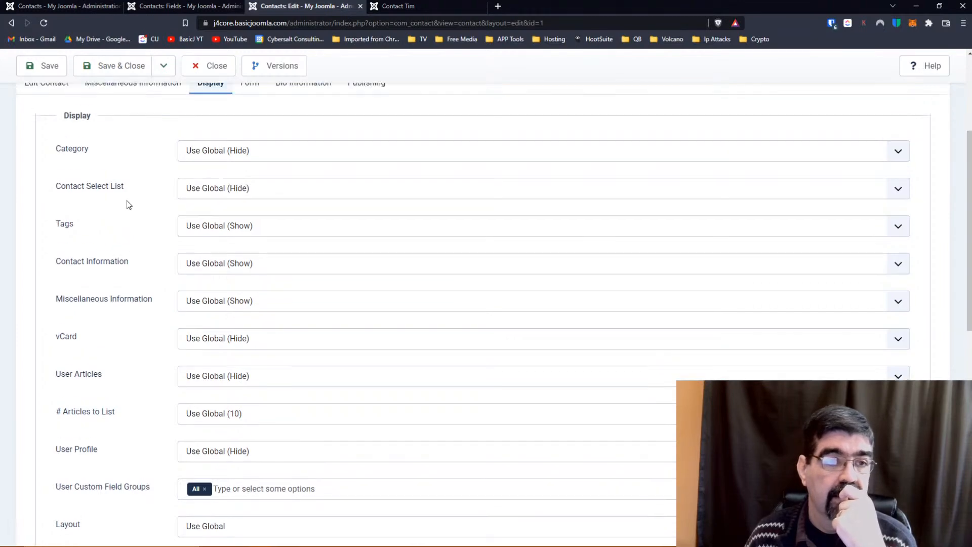
{"action": "scroll", "coordinate": [93, 280], "scroll_direction": "down", "scroll_amount": 1}
{"action": "scroll", "coordinate": [91, 276], "scroll_direction": "down", "scroll_amount": 3}
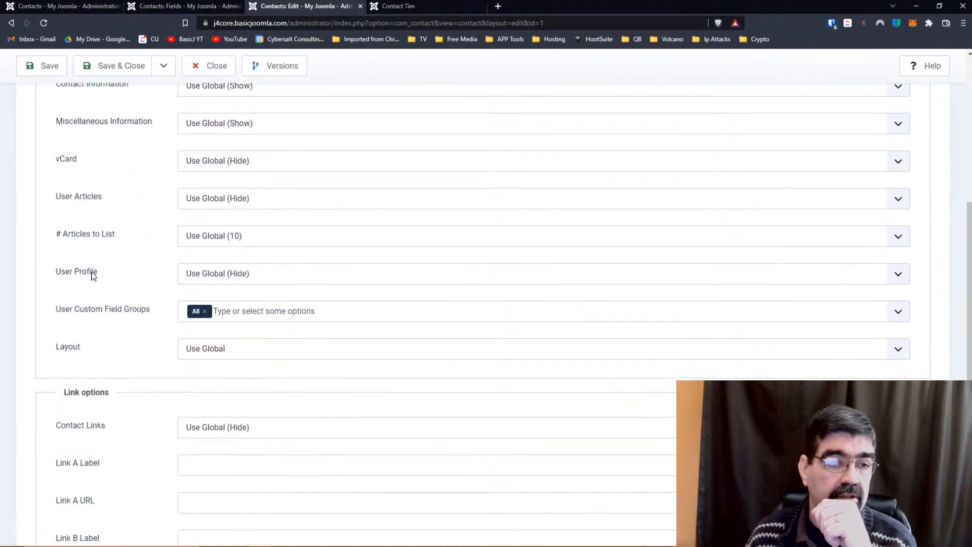
{"action": "scroll", "coordinate": [98, 276], "scroll_direction": "down", "scroll_amount": 3}
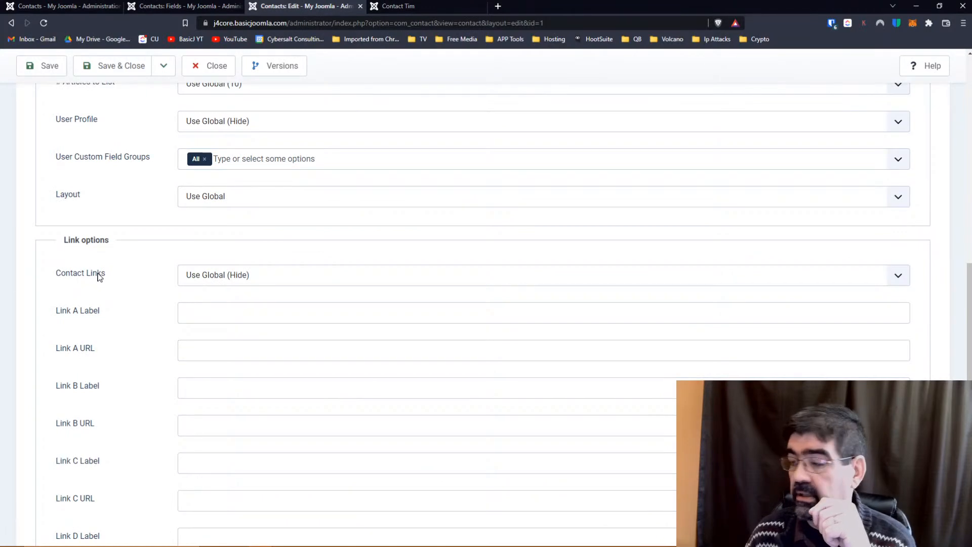
{"action": "scroll", "coordinate": [98, 277], "scroll_direction": "down", "scroll_amount": 3}
{"action": "scroll", "coordinate": [99, 276], "scroll_direction": "up", "scroll_amount": 3}
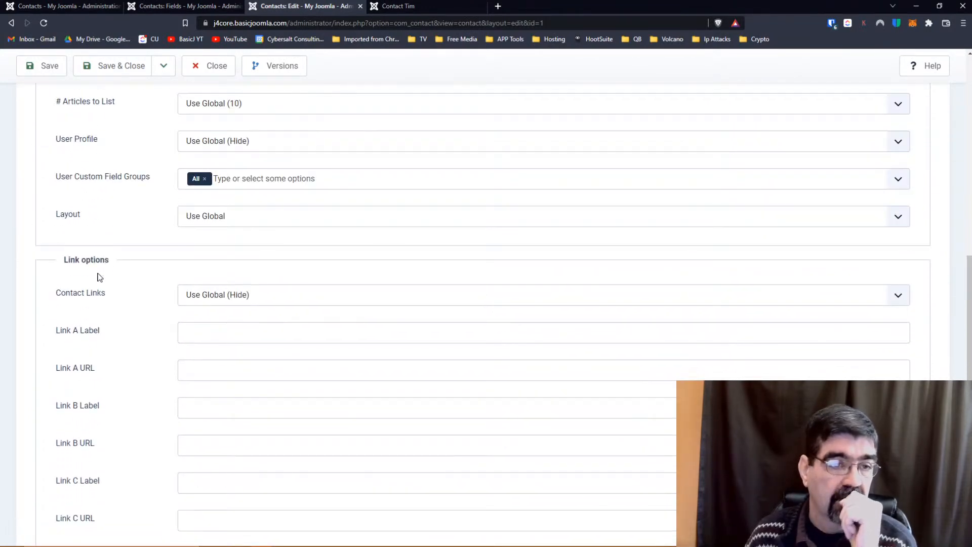
{"action": "scroll", "coordinate": [99, 276], "scroll_direction": "up", "scroll_amount": 1}
{"action": "scroll", "coordinate": [100, 277], "scroll_direction": "up", "scroll_amount": 1}
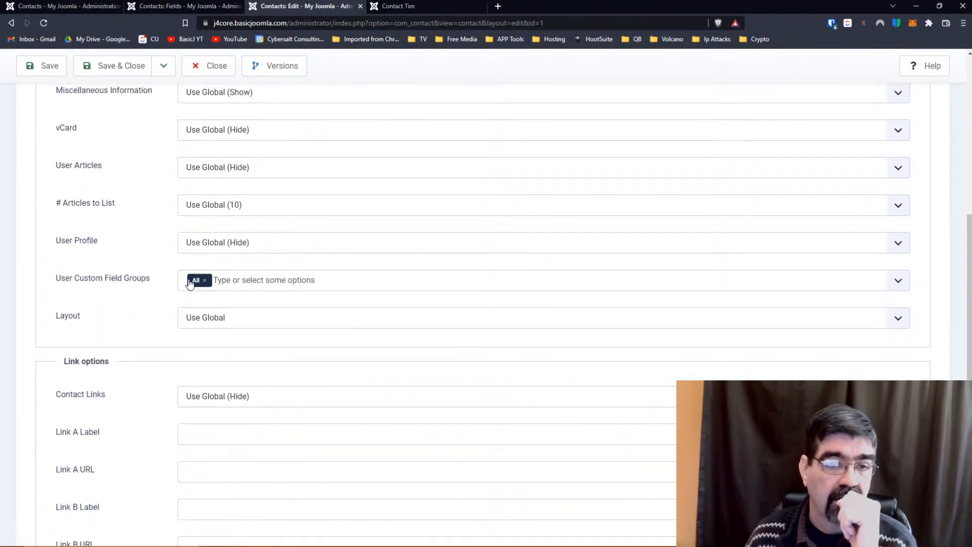
Remove All from User Custom Field Groups and close the contact editor.
{"action": "left_click", "coordinate": [896, 284]}
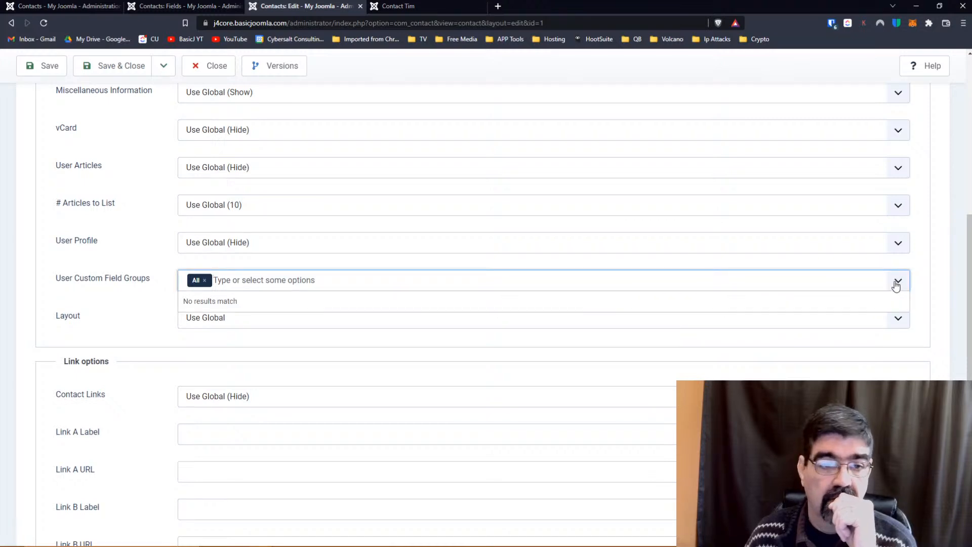
{"action": "left_click", "coordinate": [204, 279]}
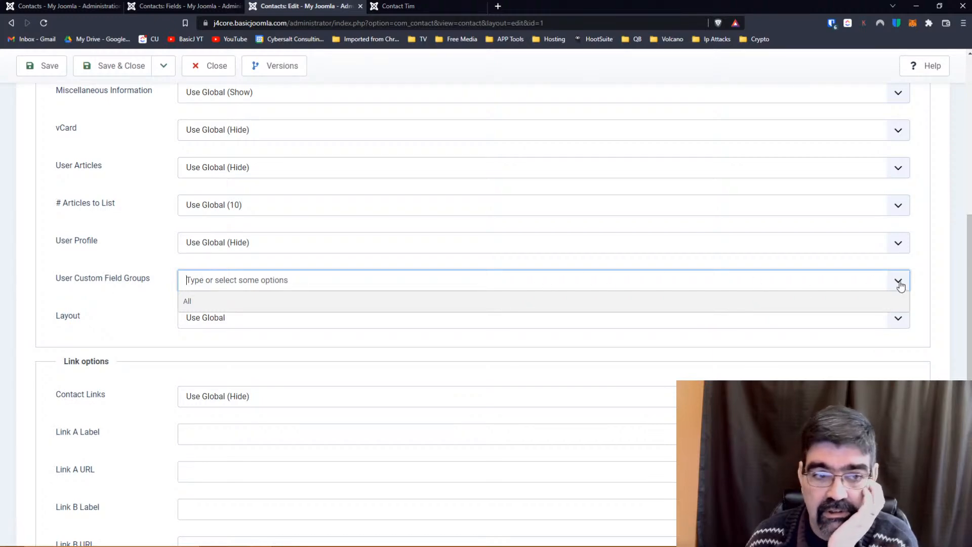
{"action": "left_click", "coordinate": [81, 204]}
{"action": "scroll", "coordinate": [120, 205], "scroll_direction": "up", "scroll_amount": 9}
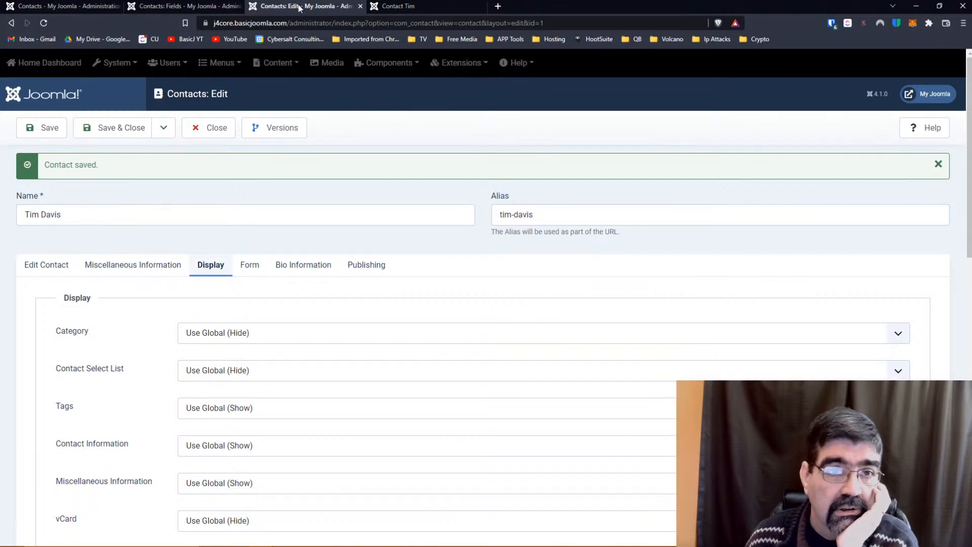
{"action": "left_click", "coordinate": [211, 134]}
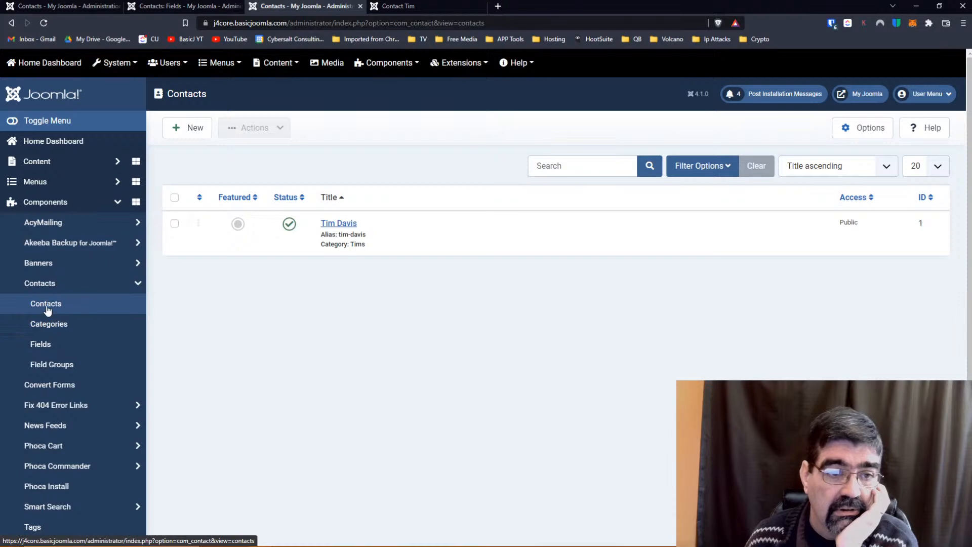
Open the Contacts component Options and review the Contact, Icons and Category tabs.
{"action": "left_click", "coordinate": [47, 310]}
{"action": "left_click", "coordinate": [864, 127]}
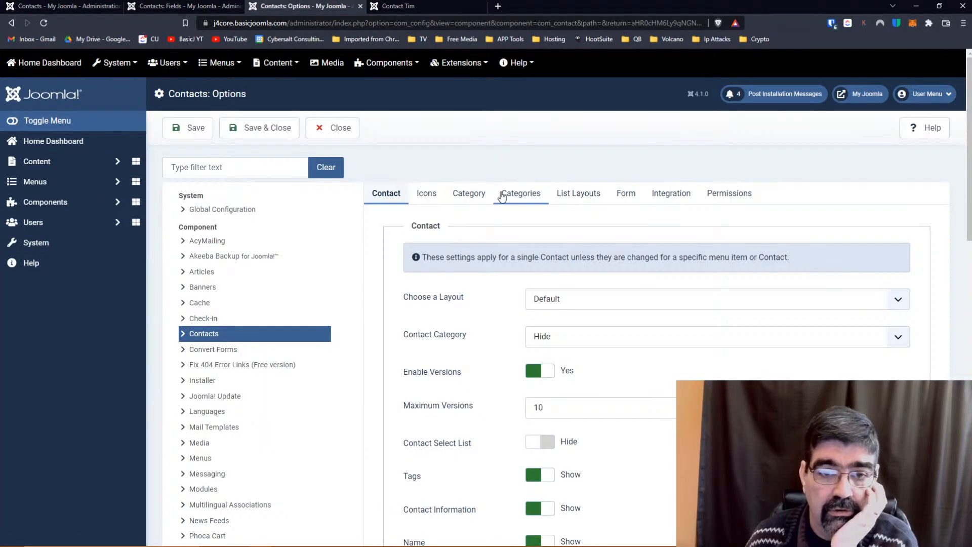
{"action": "scroll", "coordinate": [452, 183], "scroll_direction": "down", "scroll_amount": 3}
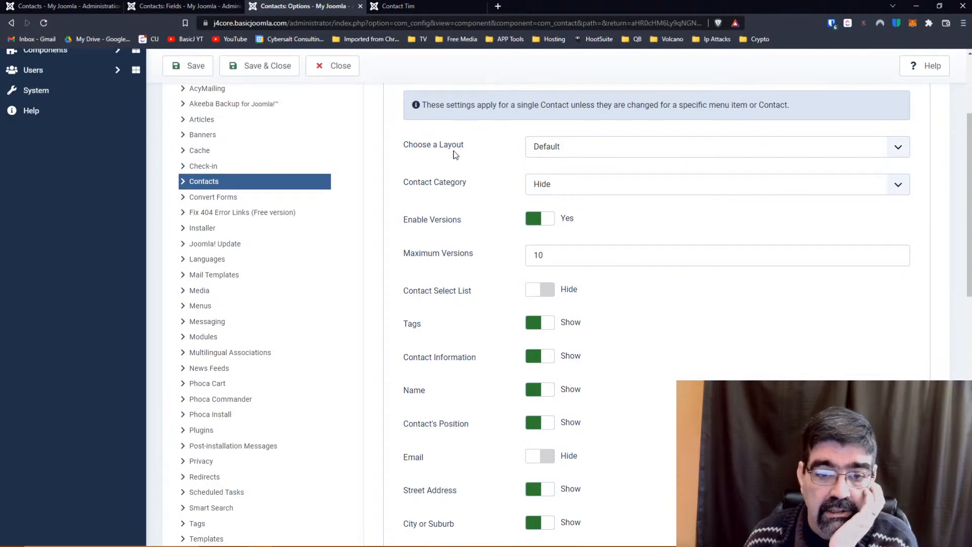
{"action": "scroll", "coordinate": [455, 155], "scroll_direction": "down", "scroll_amount": 6}
{"action": "scroll", "coordinate": [455, 155], "scroll_direction": "down", "scroll_amount": 7}
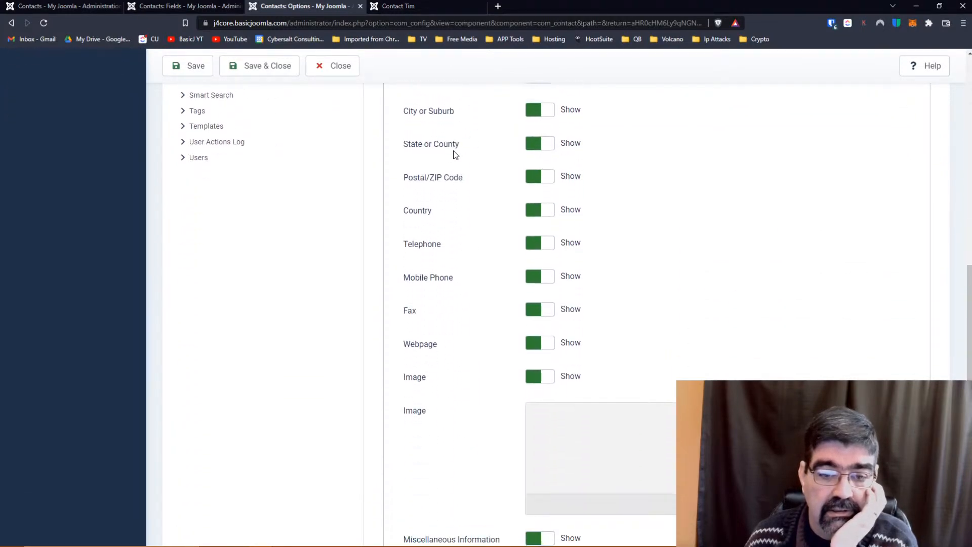
{"action": "scroll", "coordinate": [456, 154], "scroll_direction": "up", "scroll_amount": 15}
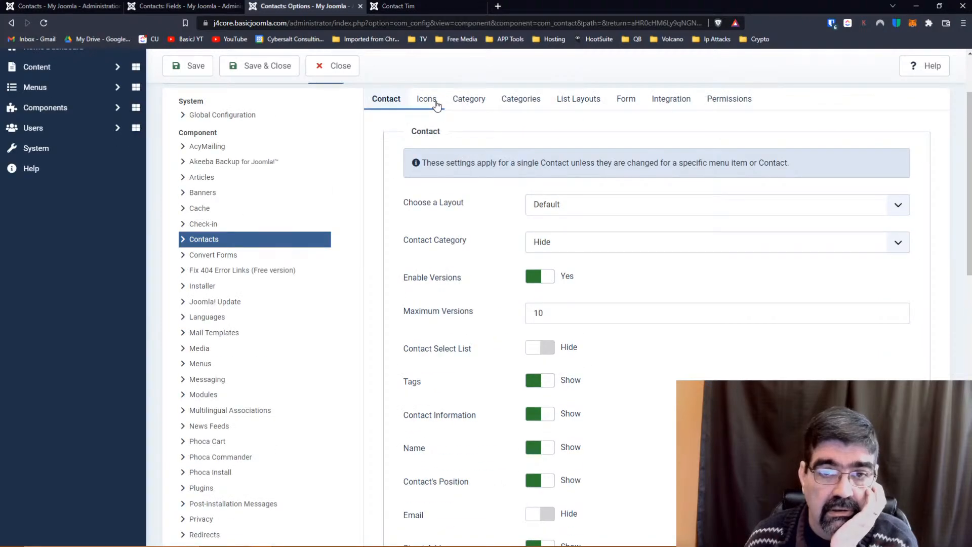
{"action": "left_click", "coordinate": [436, 103]}
{"action": "left_click", "coordinate": [472, 104]}
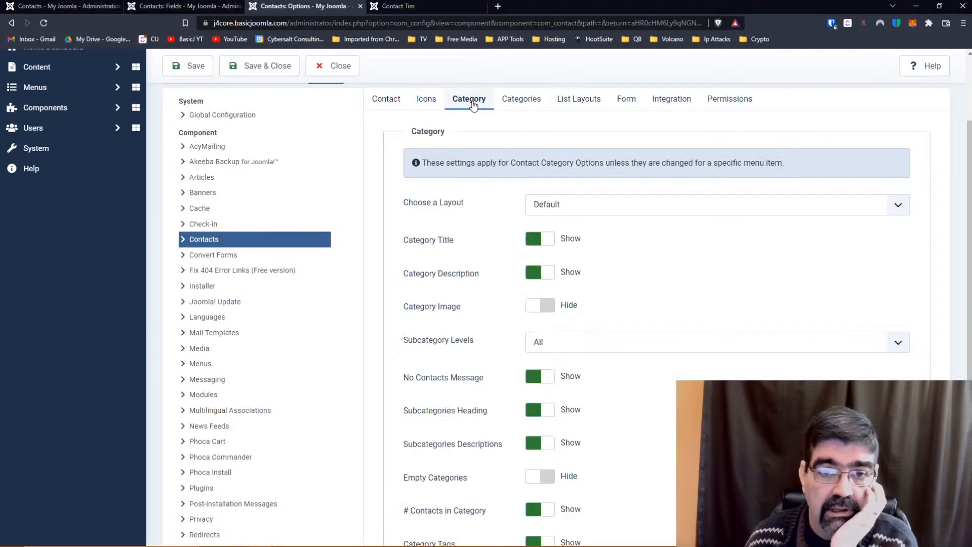
{"action": "scroll", "coordinate": [473, 259], "scroll_direction": "down", "scroll_amount": 3}
{"action": "scroll", "coordinate": [473, 256], "scroll_direction": "up", "scroll_amount": 5}
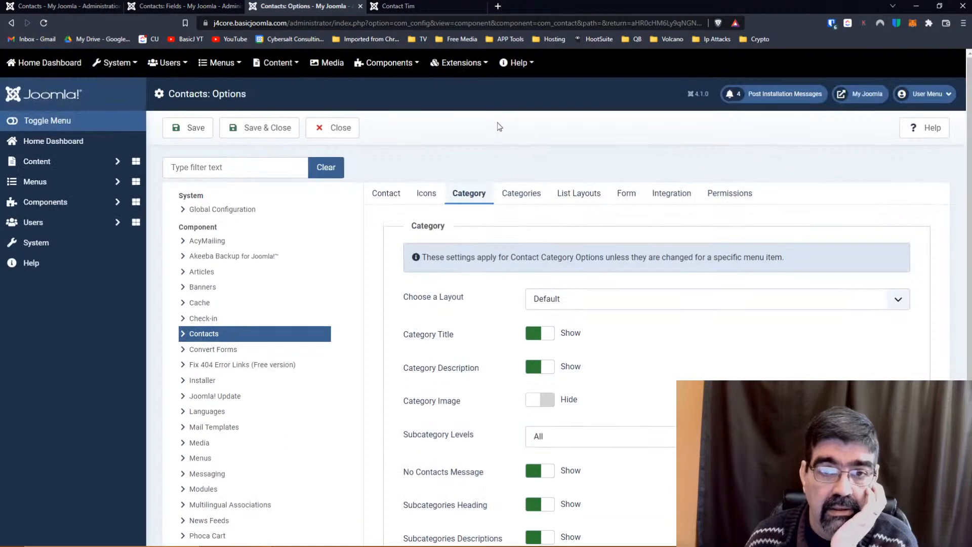
Review the Categories, List Layouts, Form and Integration option settings.
{"action": "left_click", "coordinate": [521, 194]}
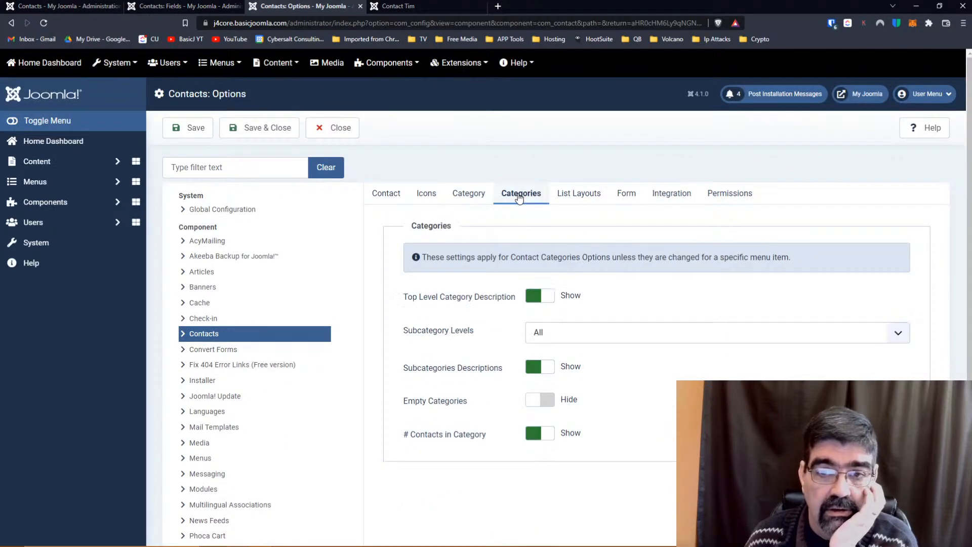
{"action": "left_click", "coordinate": [571, 197]}
{"action": "scroll", "coordinate": [465, 213], "scroll_direction": "down", "scroll_amount": 3}
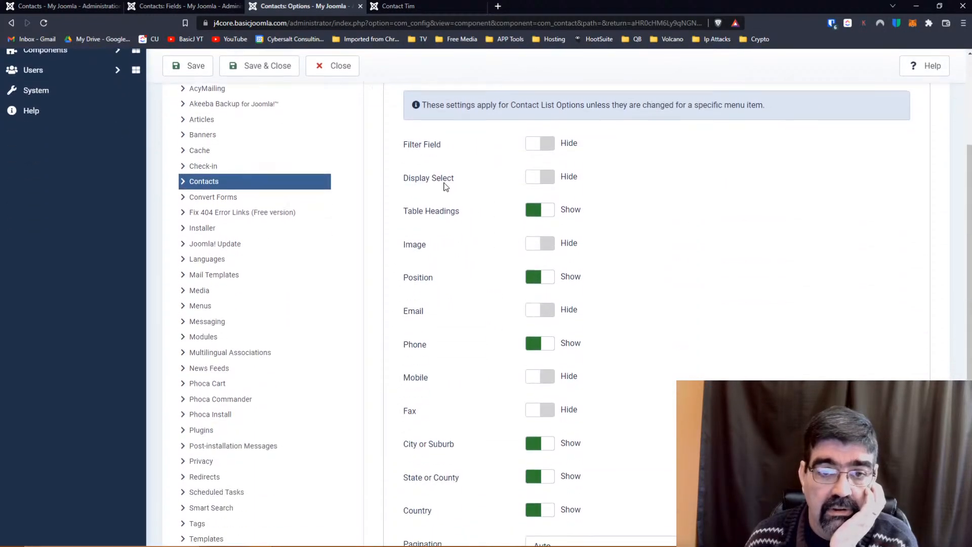
{"action": "scroll", "coordinate": [428, 158], "scroll_direction": "down", "scroll_amount": 3}
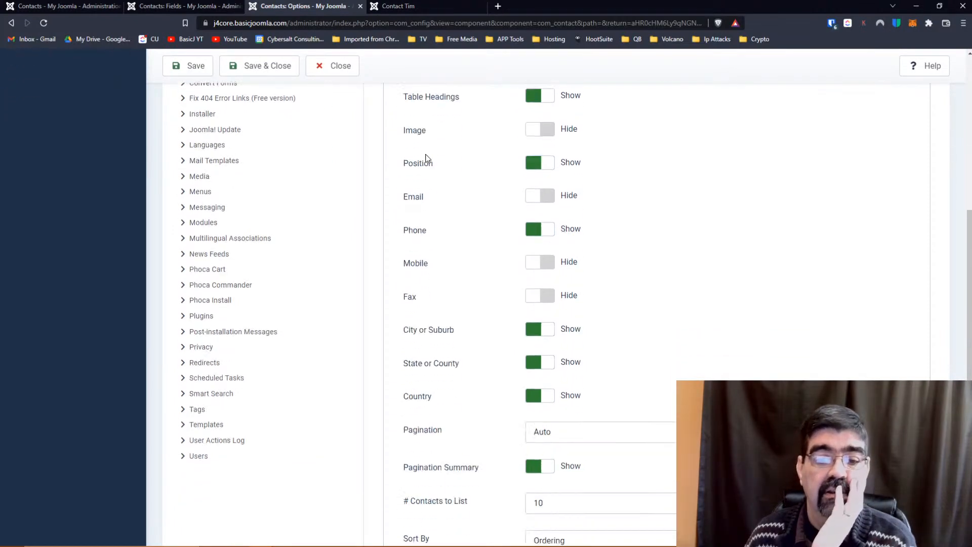
{"action": "scroll", "coordinate": [426, 159], "scroll_direction": "up", "scroll_amount": 2}
{"action": "scroll", "coordinate": [426, 158], "scroll_direction": "down", "scroll_amount": 3}
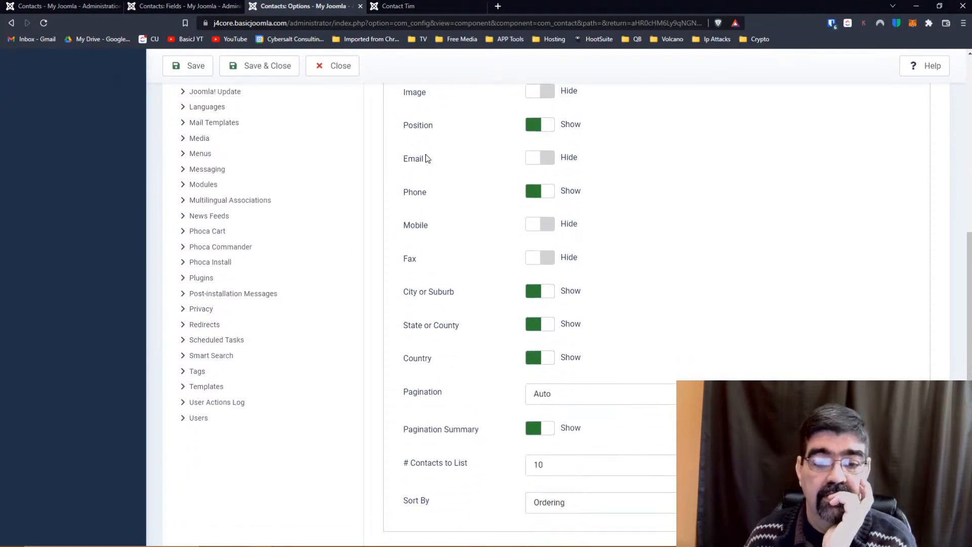
{"action": "scroll", "coordinate": [426, 159], "scroll_direction": "up", "scroll_amount": 1}
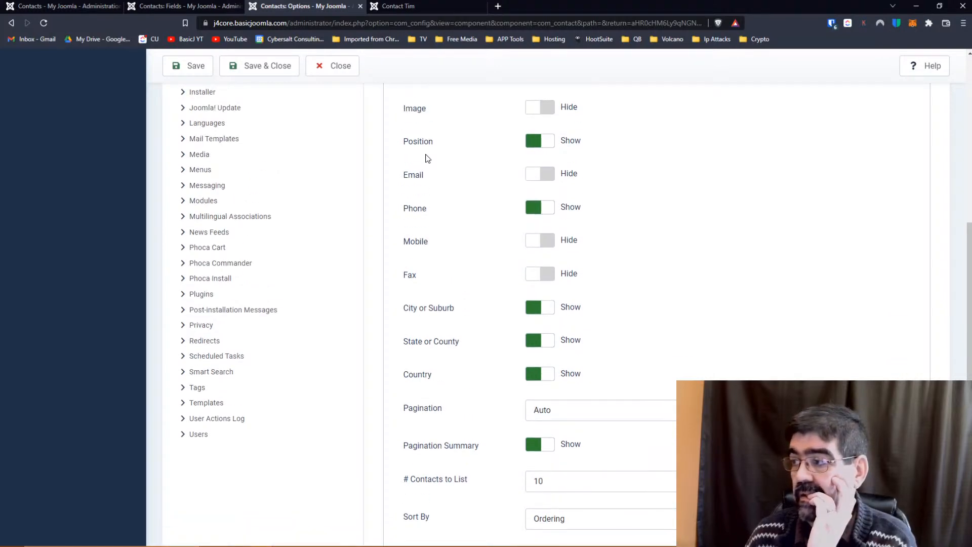
{"action": "scroll", "coordinate": [426, 159], "scroll_direction": "up", "scroll_amount": 5}
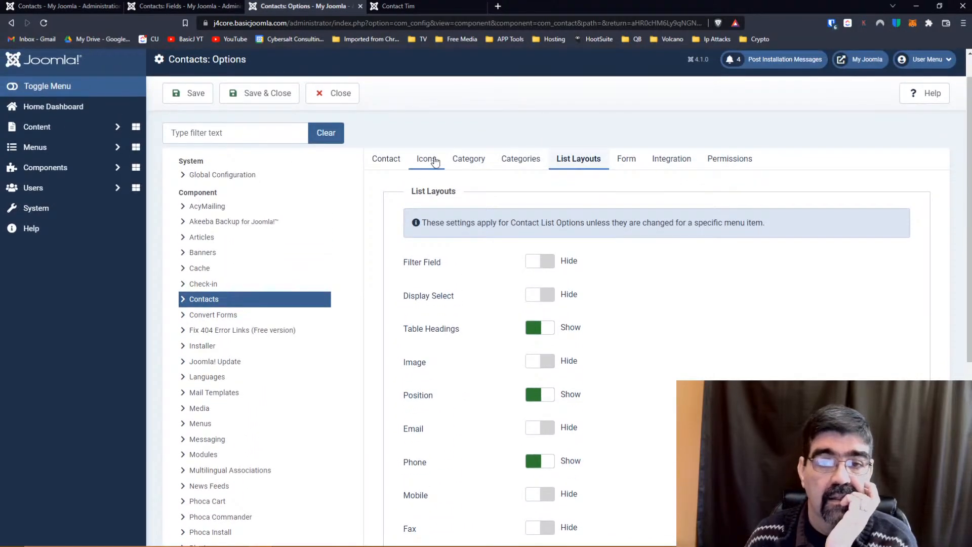
{"action": "left_click", "coordinate": [627, 160]}
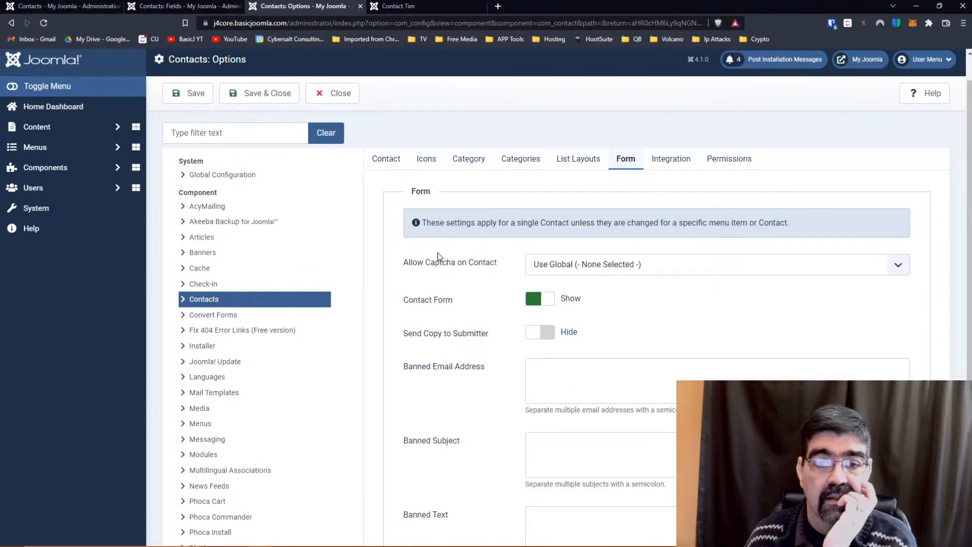
{"action": "scroll", "coordinate": [439, 256], "scroll_direction": "down", "scroll_amount": 1}
{"action": "scroll", "coordinate": [440, 257], "scroll_direction": "down", "scroll_amount": 2}
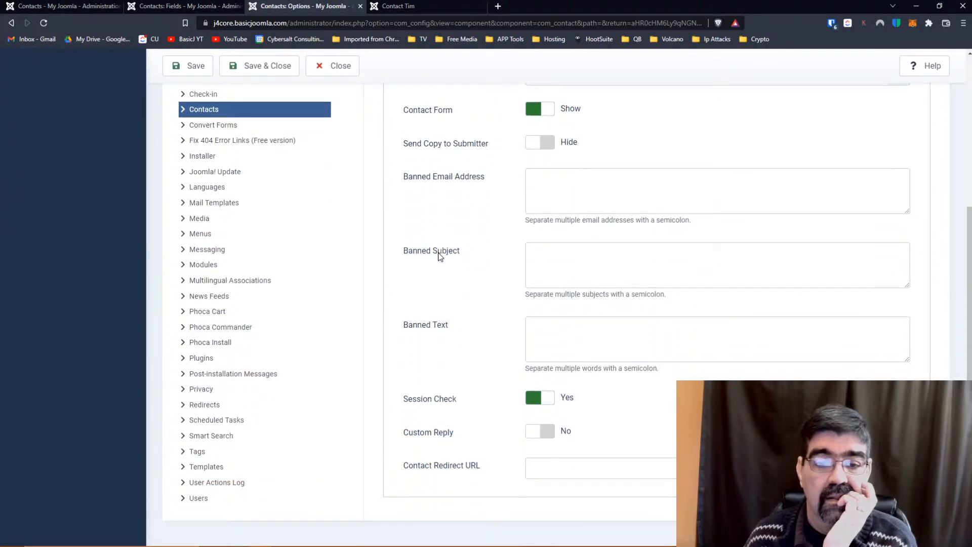
{"action": "scroll", "coordinate": [440, 257], "scroll_direction": "up", "scroll_amount": 3}
{"action": "left_click", "coordinate": [674, 173]}
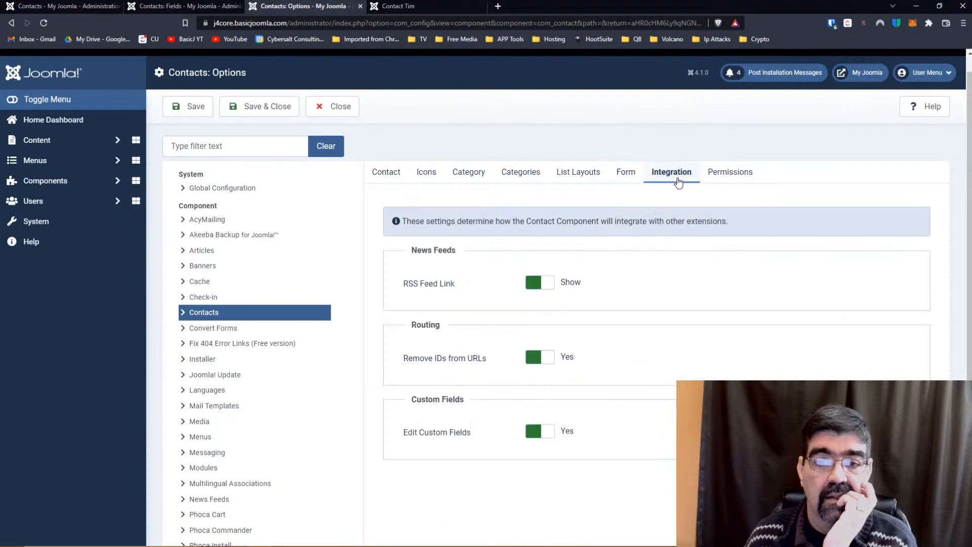
{"action": "left_click", "coordinate": [191, 7]}
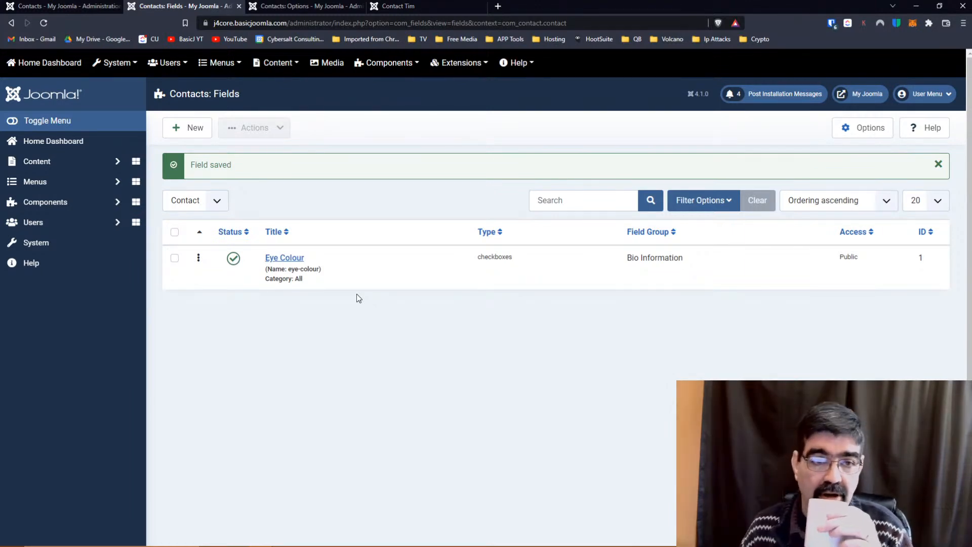
{"action": "left_click", "coordinate": [282, 6]}
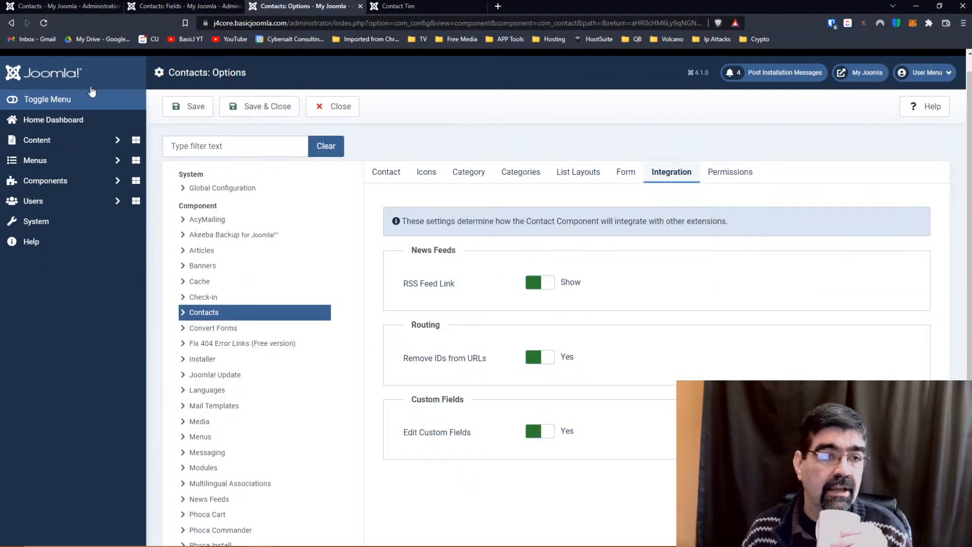
{"action": "left_click", "coordinate": [43, 180]}
{"action": "left_click", "coordinate": [42, 262]}
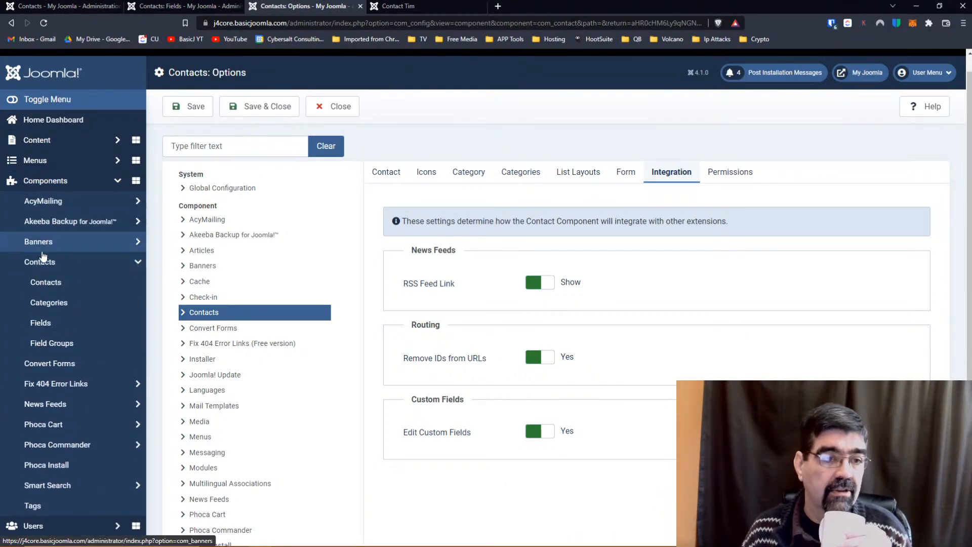
{"action": "left_click", "coordinate": [50, 286]}
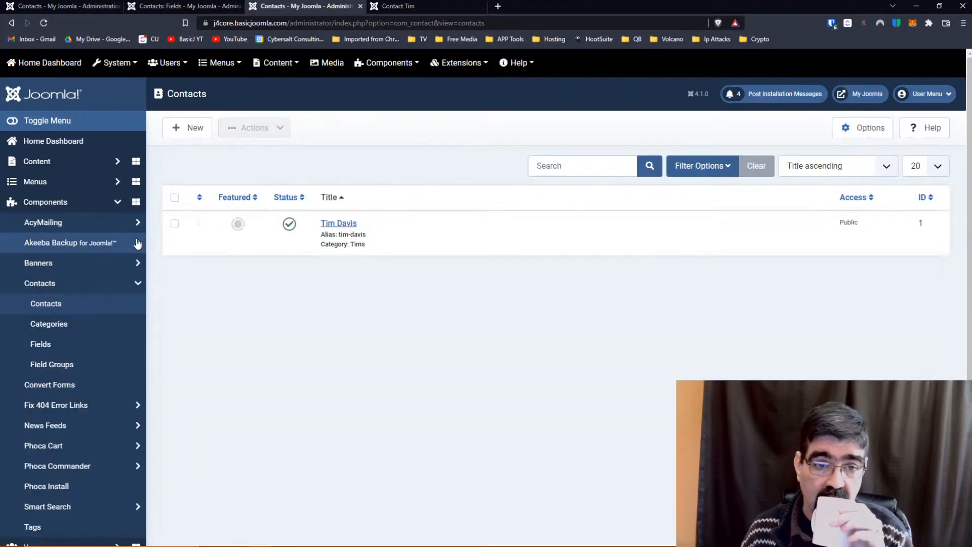
{"action": "left_click", "coordinate": [338, 223]}
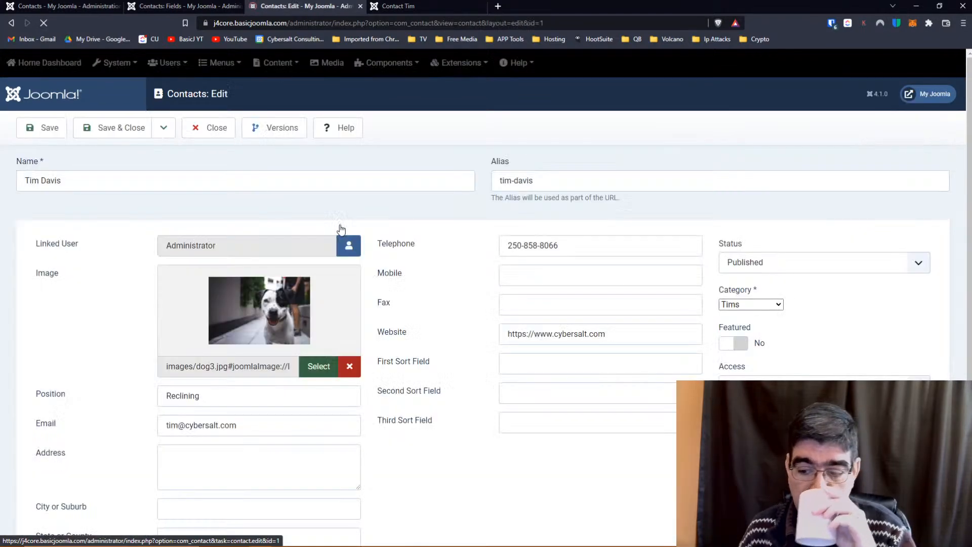
Look over the contact's Miscellaneous Information and details, then save the contact.
{"action": "scroll", "coordinate": [399, 280], "scroll_direction": "down", "scroll_amount": 6}
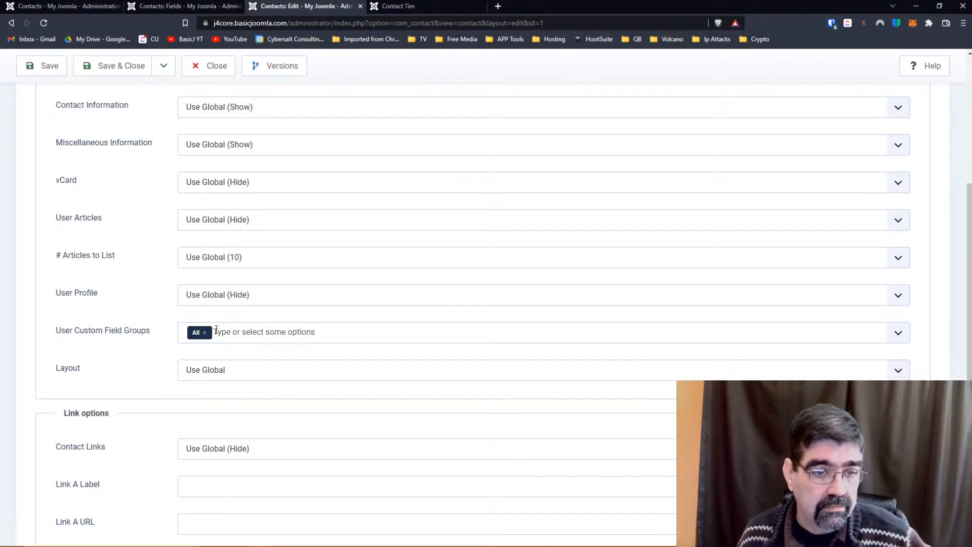
{"action": "scroll", "coordinate": [223, 330], "scroll_direction": "up", "scroll_amount": 6}
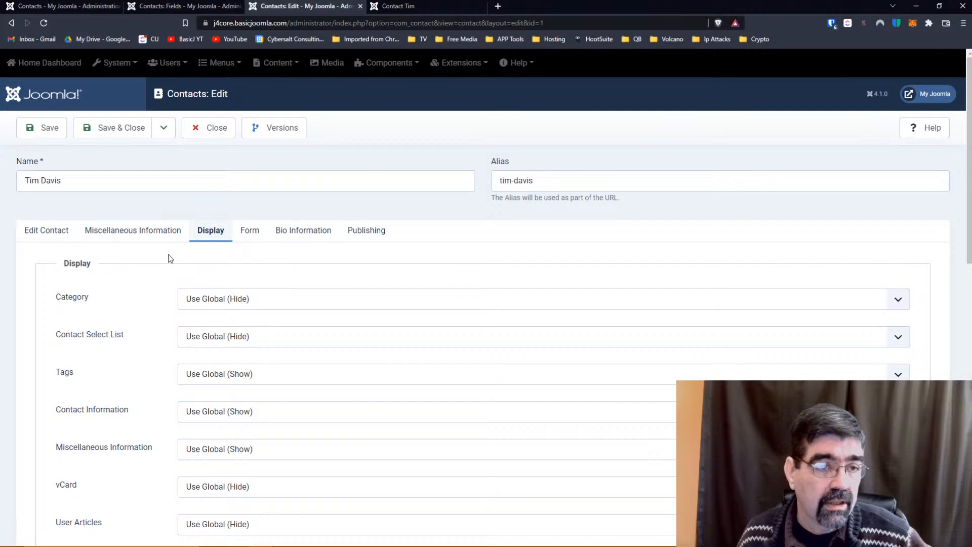
{"action": "left_click", "coordinate": [116, 233]}
{"action": "left_click", "coordinate": [36, 231]}
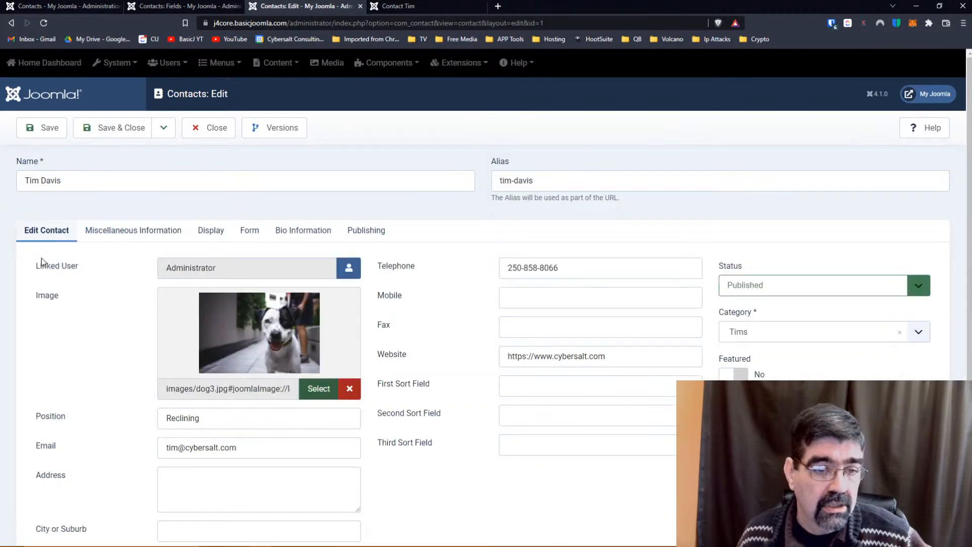
{"action": "scroll", "coordinate": [87, 296], "scroll_direction": "down", "scroll_amount": 3}
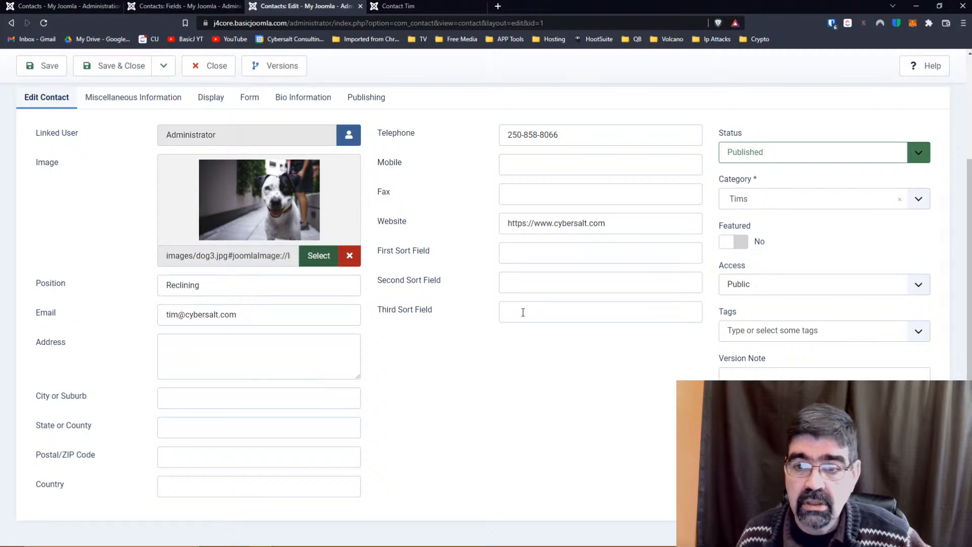
{"action": "scroll", "coordinate": [570, 311], "scroll_direction": "up", "scroll_amount": 3}
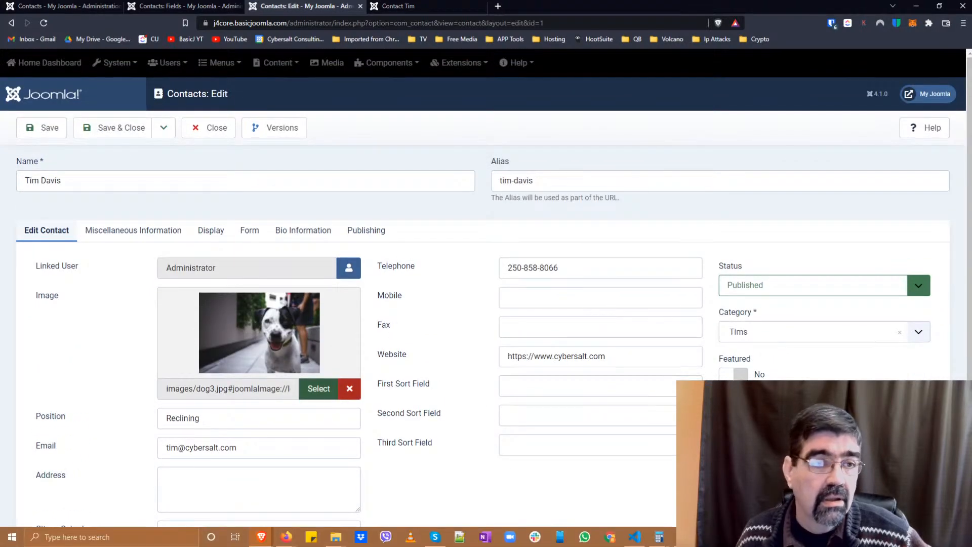
{"action": "left_click", "coordinate": [43, 127]}
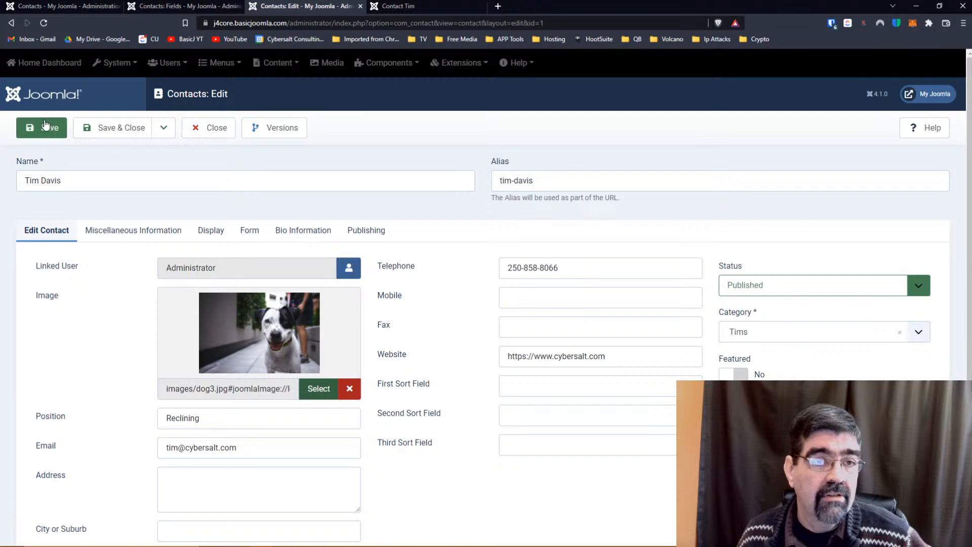
{"action": "left_click", "coordinate": [428, 5]}
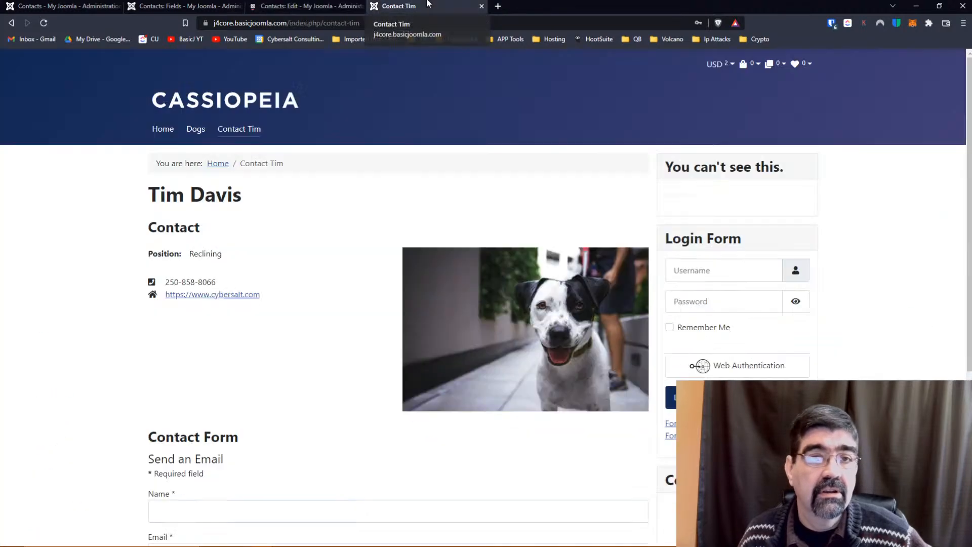
{"action": "left_click", "coordinate": [43, 23]}
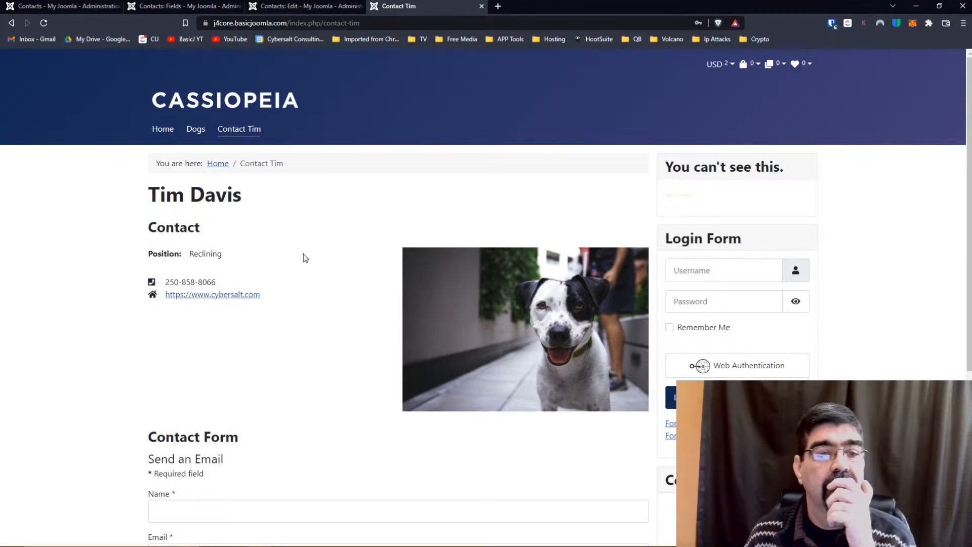
{"action": "scroll", "coordinate": [303, 254], "scroll_direction": "down", "scroll_amount": 3}
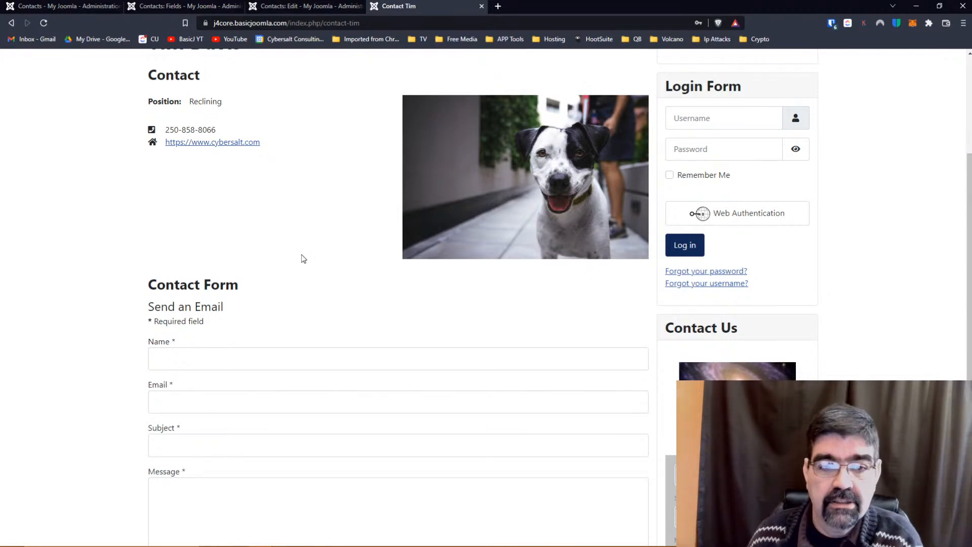
{"action": "scroll", "coordinate": [302, 254], "scroll_direction": "down", "scroll_amount": 2}
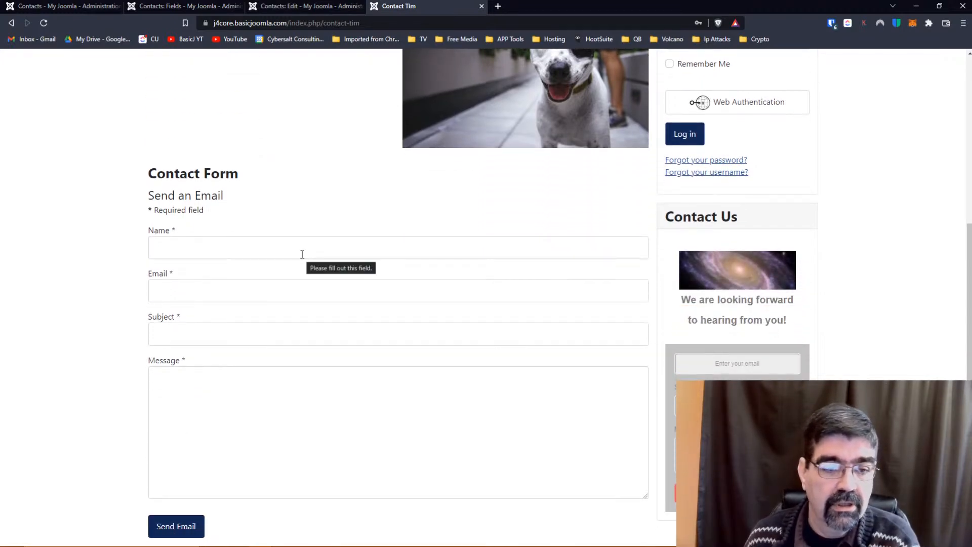
{"action": "scroll", "coordinate": [302, 255], "scroll_direction": "up", "scroll_amount": 5}
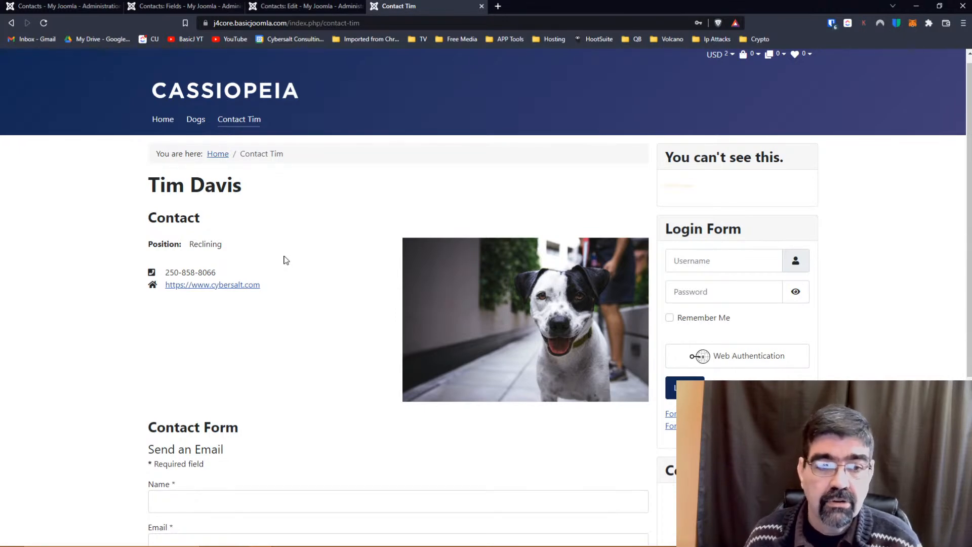
{"action": "scroll", "coordinate": [286, 260], "scroll_direction": "down", "scroll_amount": 2}
{"action": "scroll", "coordinate": [282, 258], "scroll_direction": "up", "scroll_amount": 2}
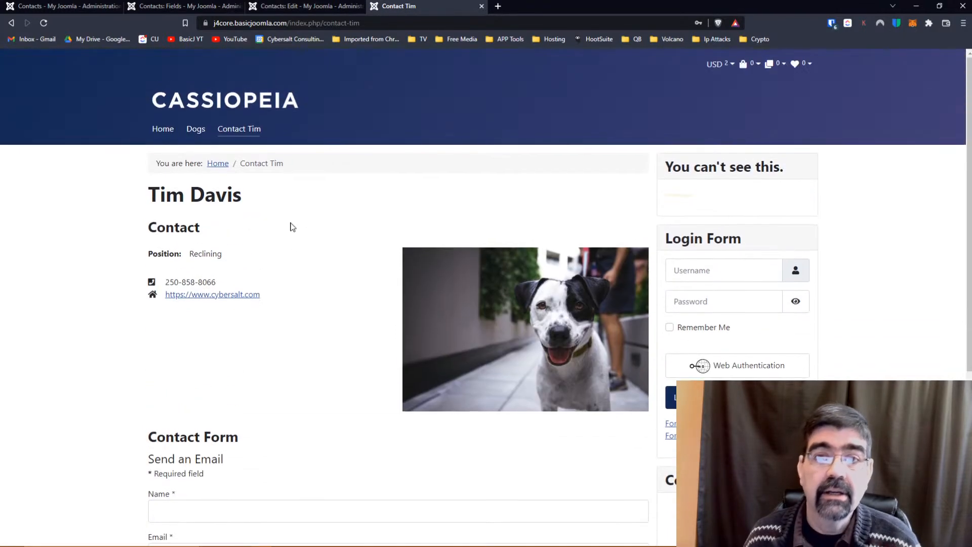
Return to the contact editor and view its Miscellaneous Information and Form tabs.
{"action": "left_click", "coordinate": [308, 6]}
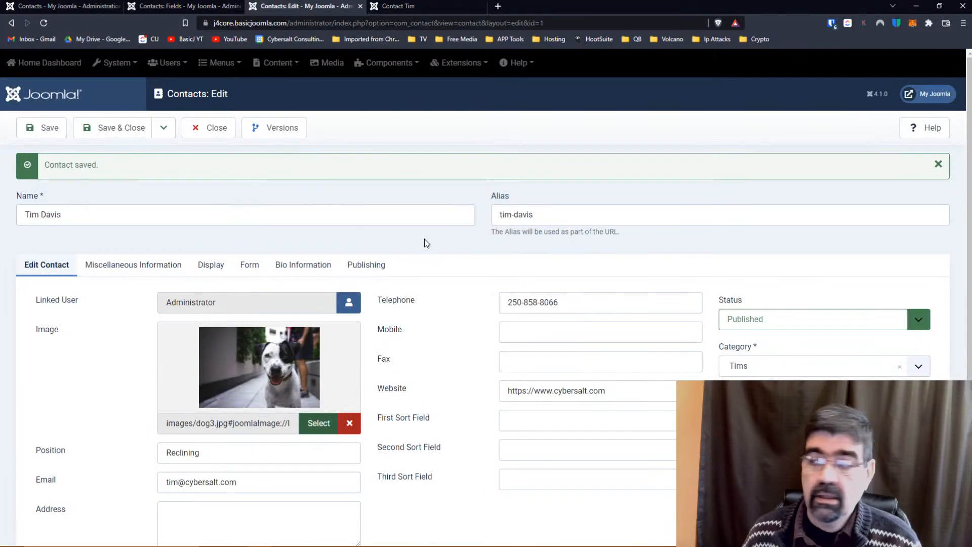
{"action": "scroll", "coordinate": [427, 244], "scroll_direction": "down", "scroll_amount": 3}
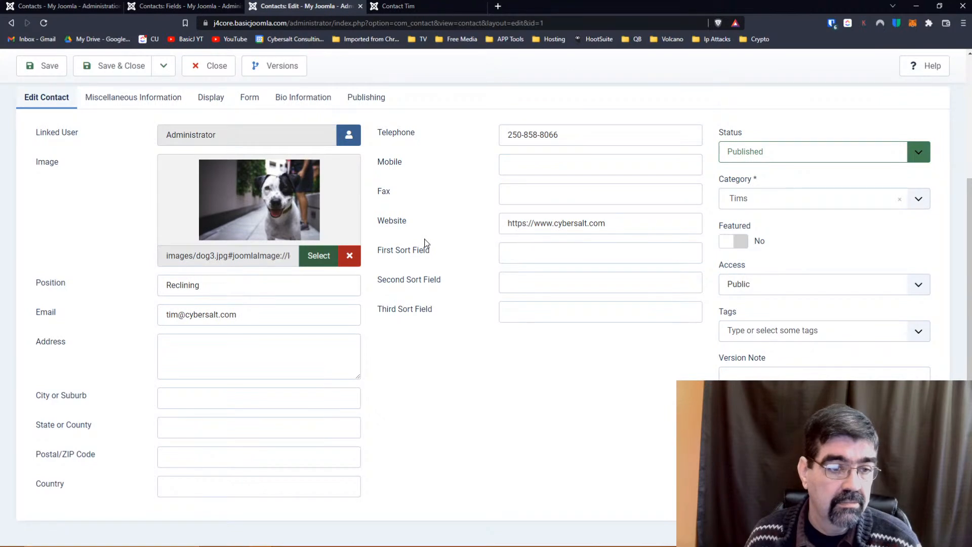
{"action": "scroll", "coordinate": [426, 244], "scroll_direction": "up", "scroll_amount": 3}
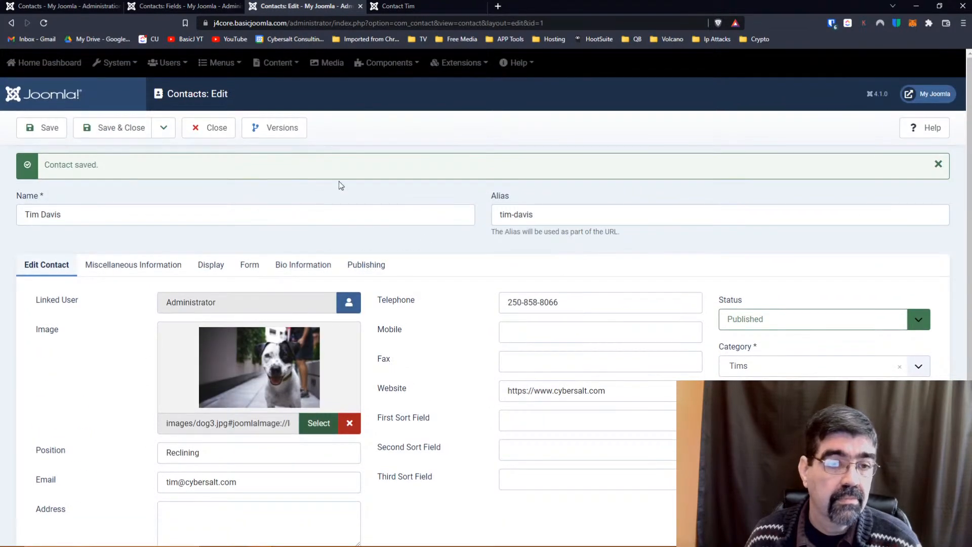
{"action": "left_click", "coordinate": [147, 271]}
{"action": "left_click", "coordinate": [250, 267]}
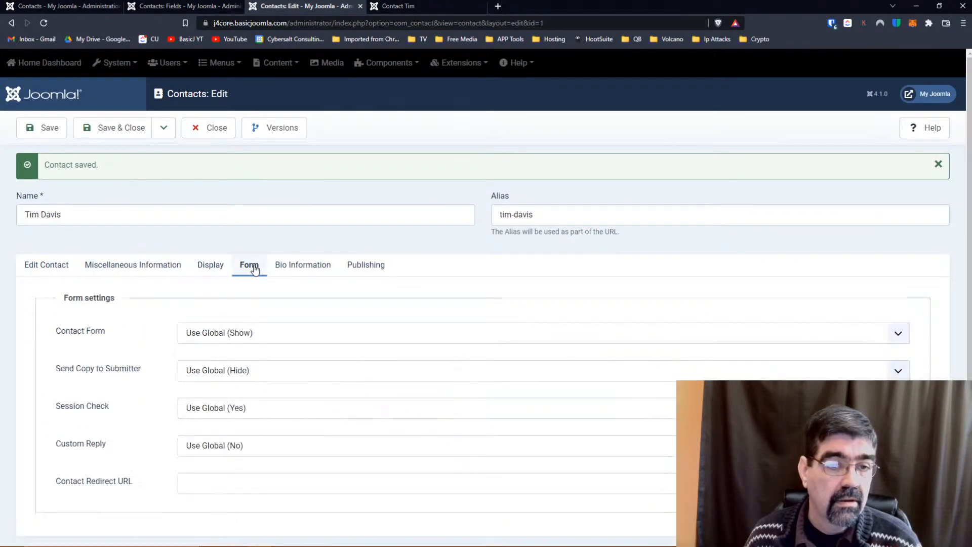
{"action": "left_click", "coordinate": [176, 269]}
Scroll through the Display settings, confirming User Custom Field Groups stays on All.
{"action": "left_click", "coordinate": [211, 269]}
{"action": "scroll", "coordinate": [334, 276], "scroll_direction": "down", "scroll_amount": 5}
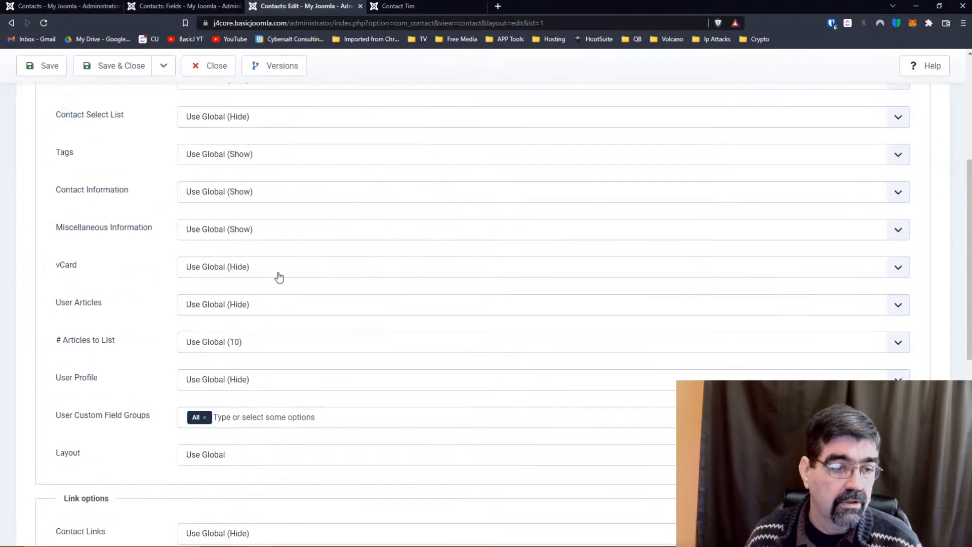
{"action": "scroll", "coordinate": [148, 265], "scroll_direction": "down", "scroll_amount": 3}
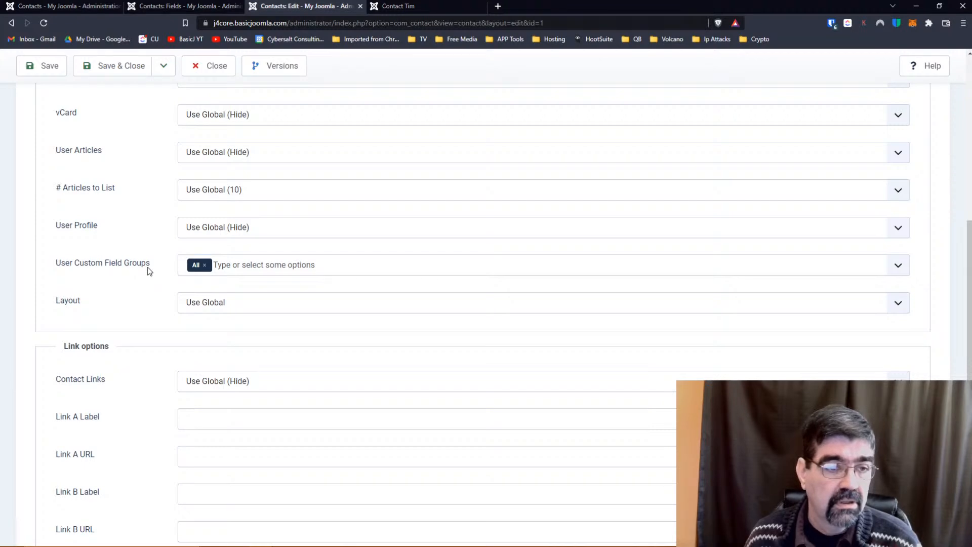
{"action": "scroll", "coordinate": [148, 268], "scroll_direction": "down", "scroll_amount": 2}
{"action": "scroll", "coordinate": [148, 269], "scroll_direction": "down", "scroll_amount": 2}
{"action": "scroll", "coordinate": [147, 271], "scroll_direction": "down", "scroll_amount": 2}
{"action": "scroll", "coordinate": [147, 271], "scroll_direction": "up", "scroll_amount": 4}
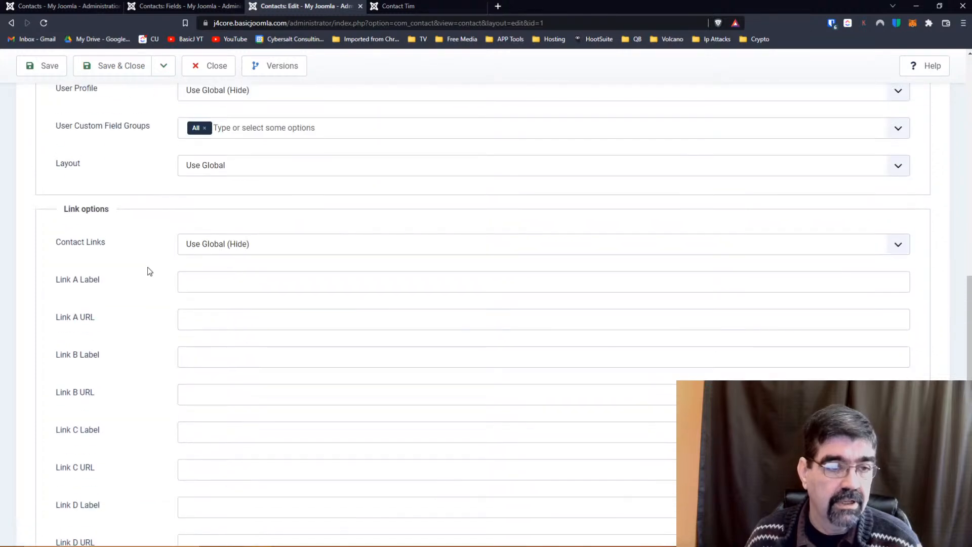
{"action": "scroll", "coordinate": [147, 271], "scroll_direction": "up", "scroll_amount": 2}
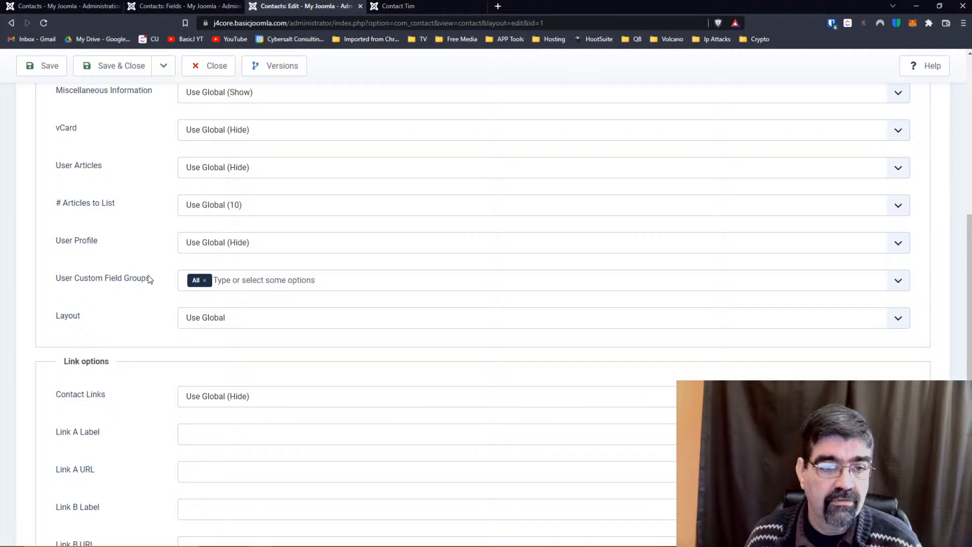
{"action": "scroll", "coordinate": [148, 275], "scroll_direction": "up", "scroll_amount": 1}
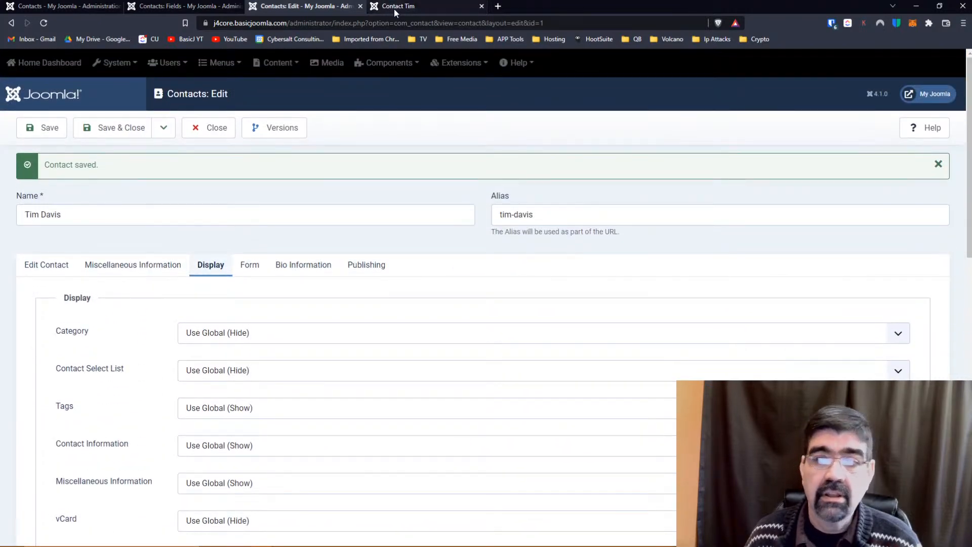
Scroll through the public Contact Tim page checking for the Eye Colour field.
{"action": "left_click", "coordinate": [394, 8]}
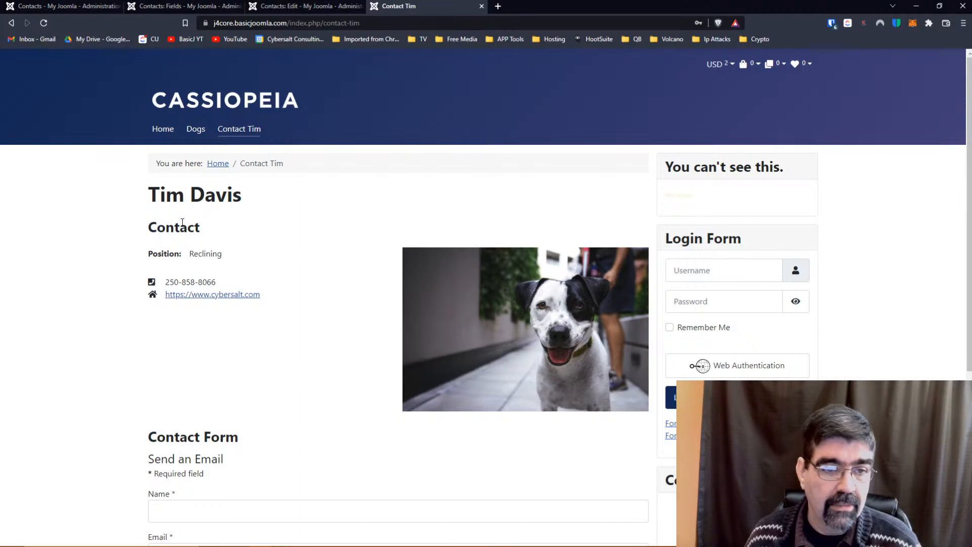
{"action": "scroll", "coordinate": [137, 260], "scroll_direction": "down", "scroll_amount": 5}
{"action": "scroll", "coordinate": [120, 247], "scroll_direction": "up", "scroll_amount": 4}
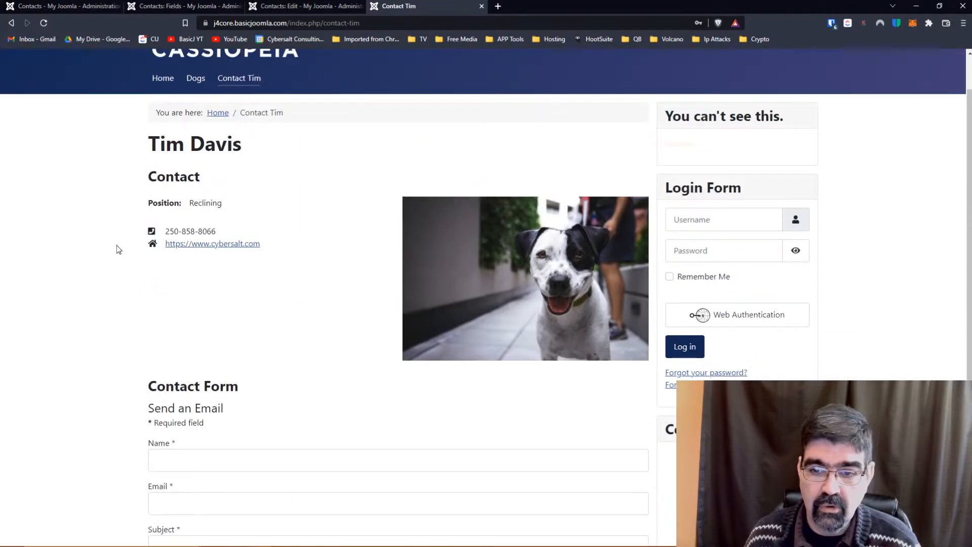
{"action": "scroll", "coordinate": [117, 246], "scroll_direction": "down", "scroll_amount": 4}
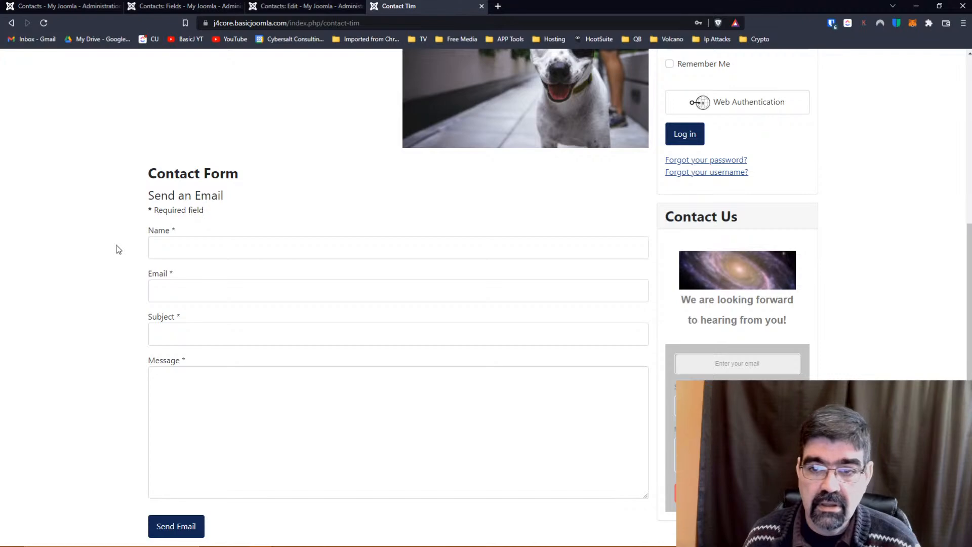
{"action": "scroll", "coordinate": [117, 246], "scroll_direction": "up", "scroll_amount": 5}
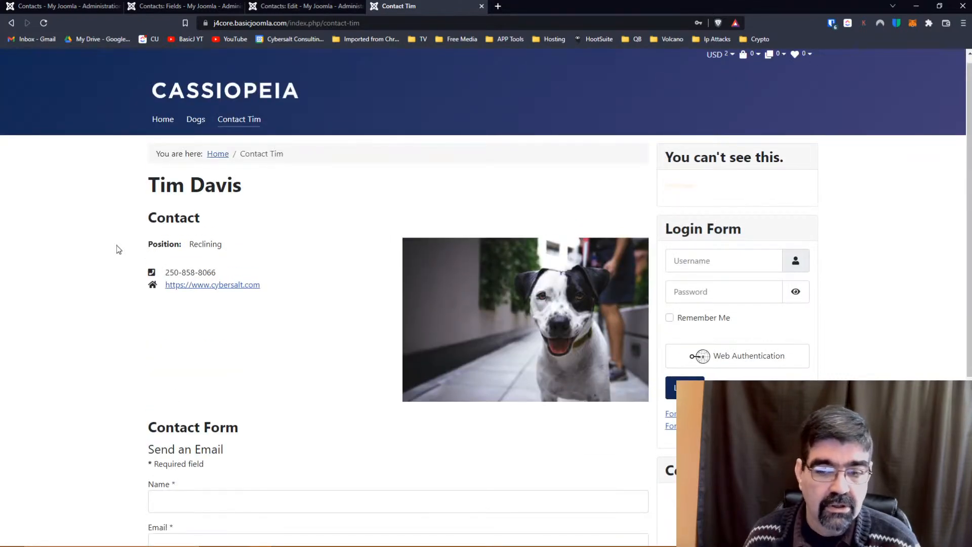
Open the Eye Colour field from Components > Contacts > Fields and review its settings.
{"action": "left_click", "coordinate": [205, 7]}
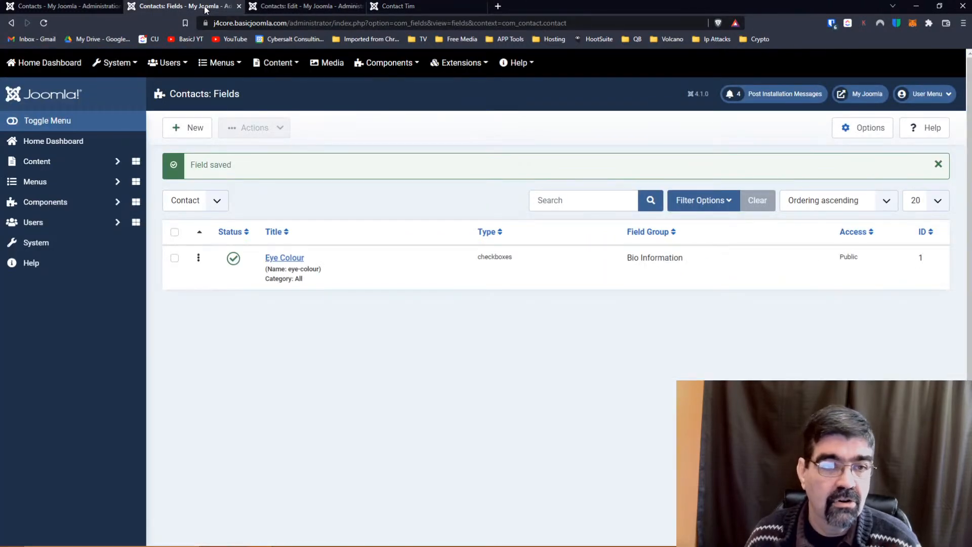
{"action": "left_click", "coordinate": [56, 202]}
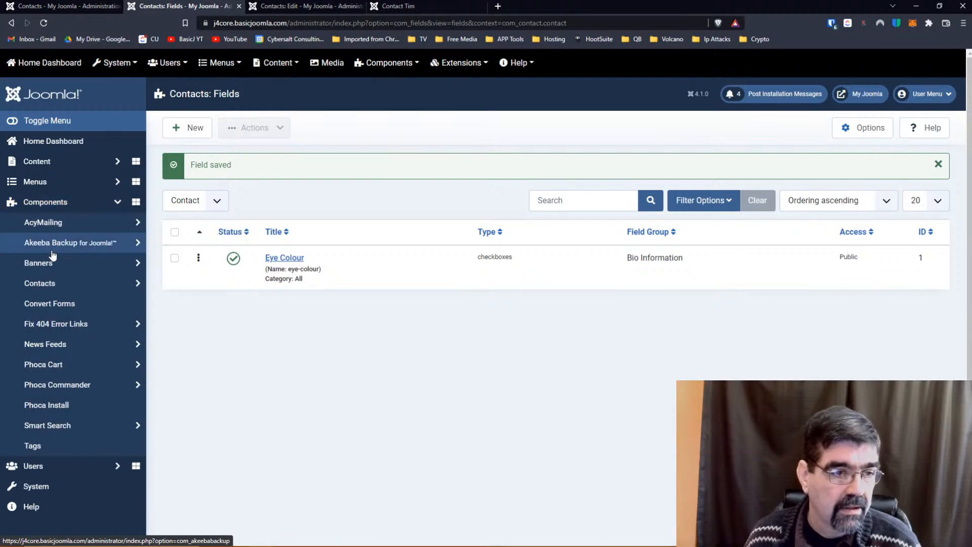
{"action": "left_click", "coordinate": [50, 285]}
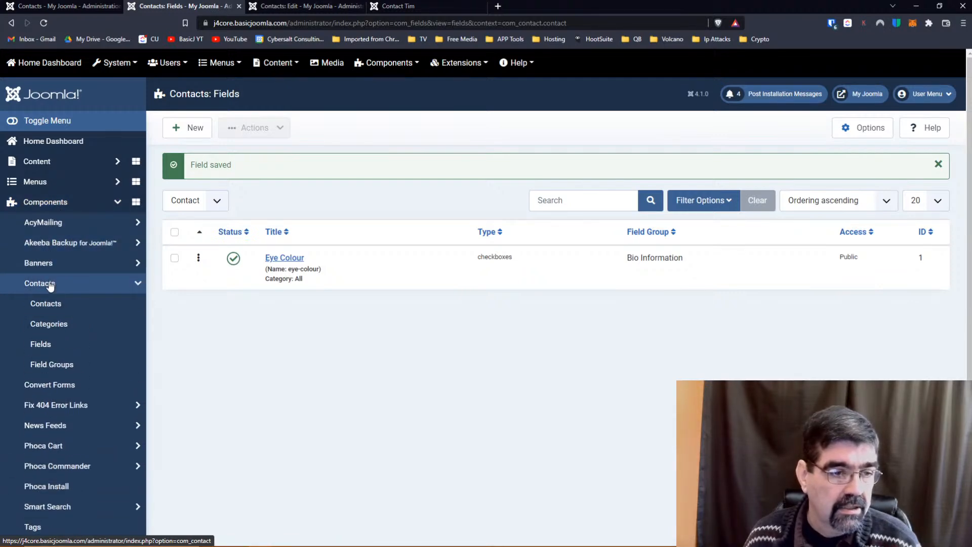
{"action": "left_click", "coordinate": [45, 343]}
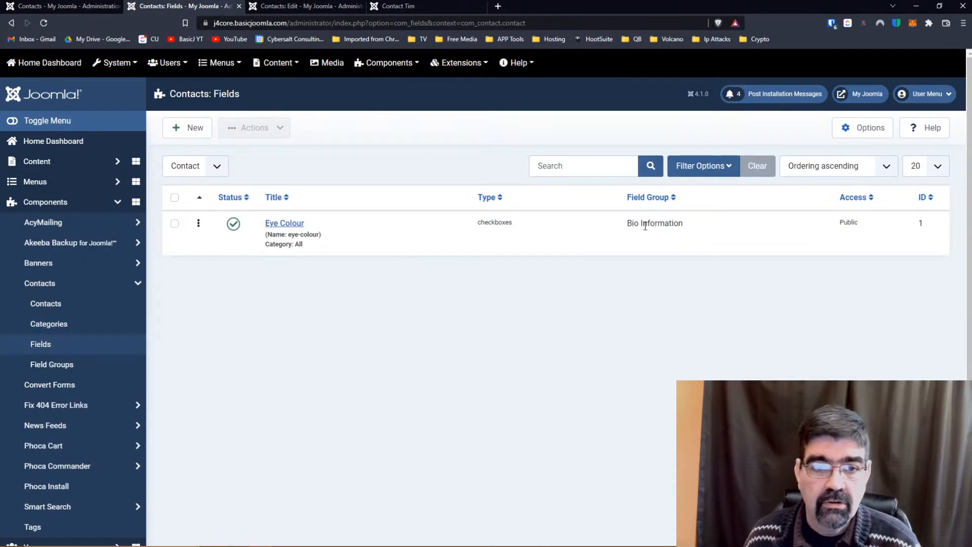
{"action": "left_click", "coordinate": [275, 227]}
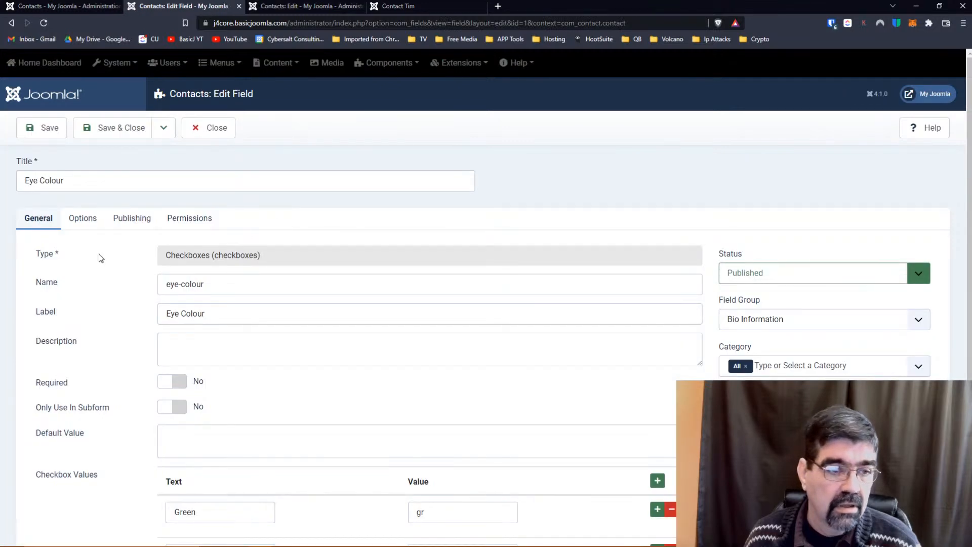
{"action": "scroll", "coordinate": [97, 258], "scroll_direction": "down", "scroll_amount": 2}
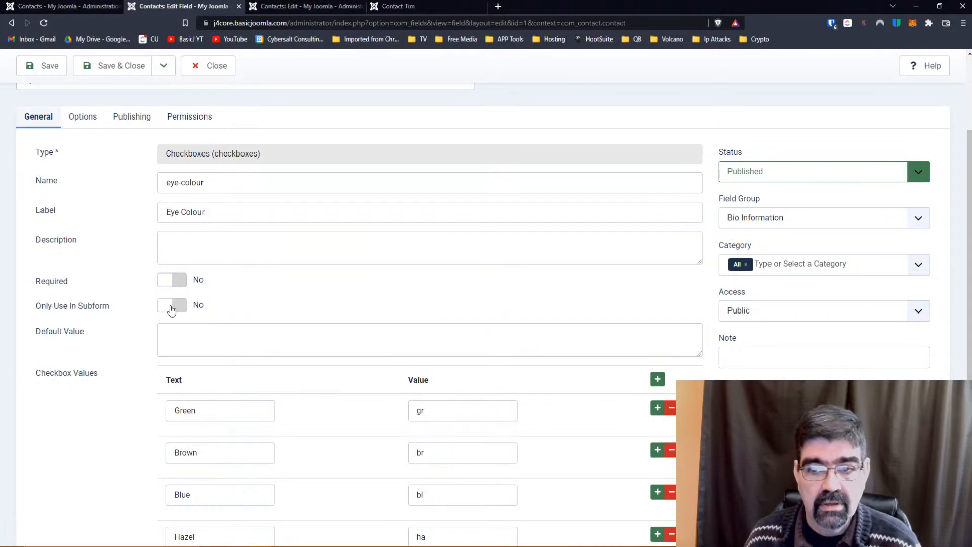
{"action": "scroll", "coordinate": [98, 296], "scroll_direction": "down", "scroll_amount": 1}
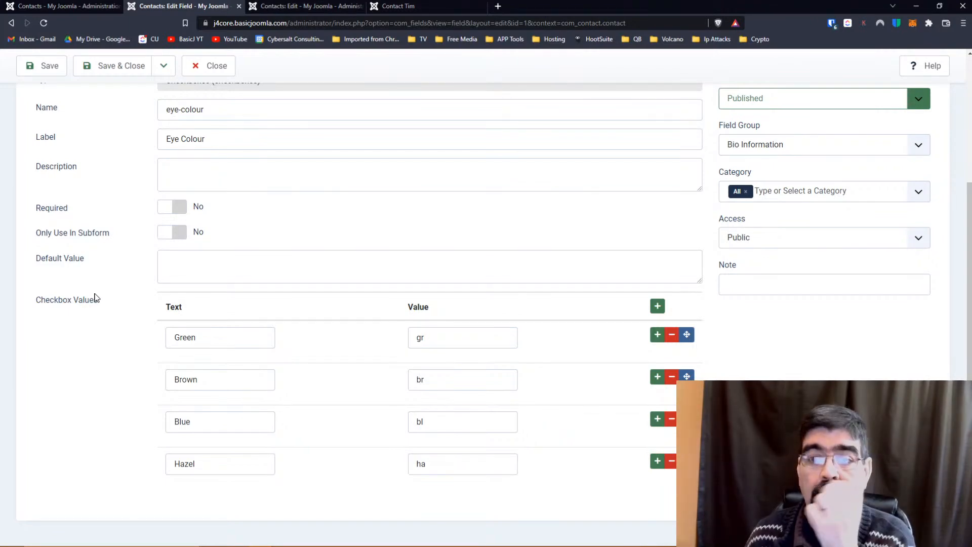
{"action": "scroll", "coordinate": [94, 298], "scroll_direction": "up", "scroll_amount": 3}
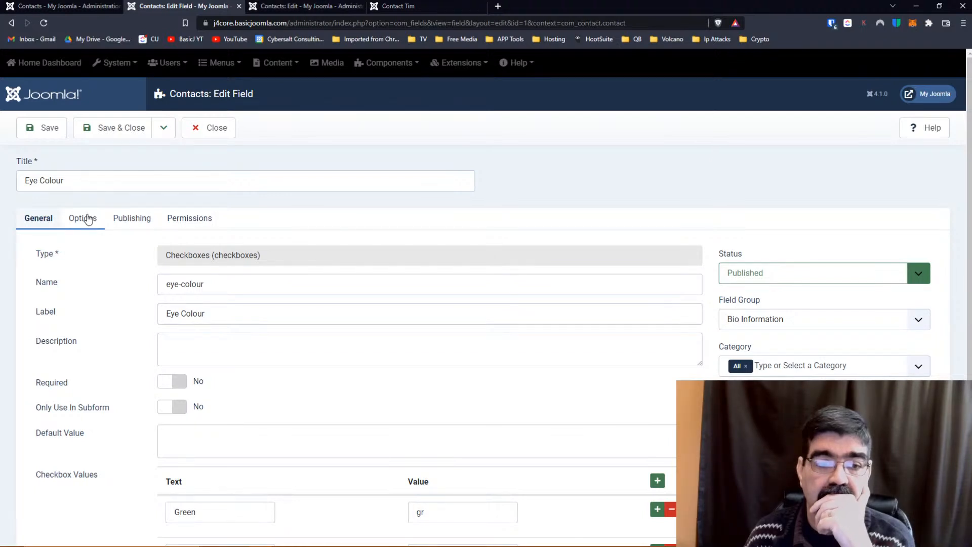
Make the Eye Colour field required and give it the placeholder 'This Hint'.
{"action": "left_click", "coordinate": [169, 385]}
{"action": "left_click", "coordinate": [90, 224]}
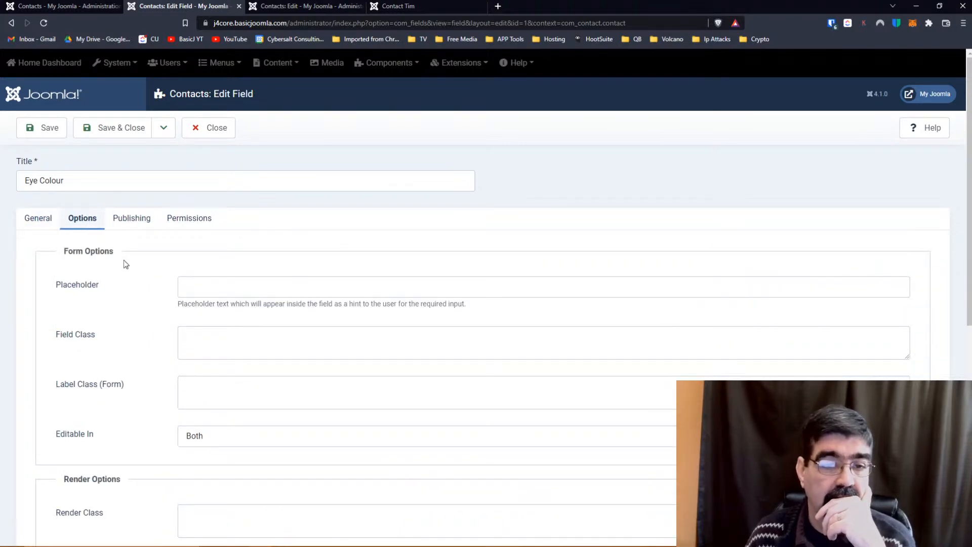
{"action": "scroll", "coordinate": [124, 260], "scroll_direction": "down", "scroll_amount": 2}
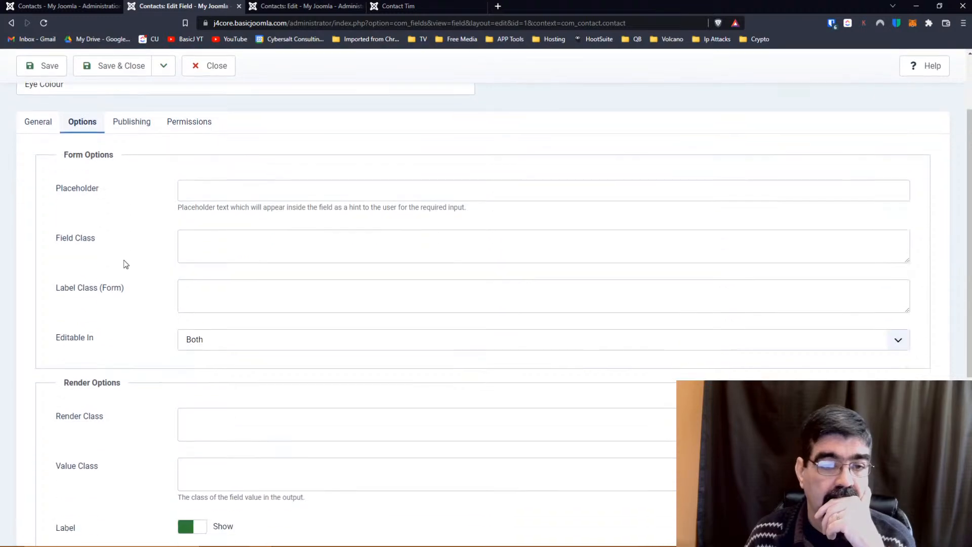
{"action": "left_click", "coordinate": [240, 184]}
{"action": "type", "text": "This "}
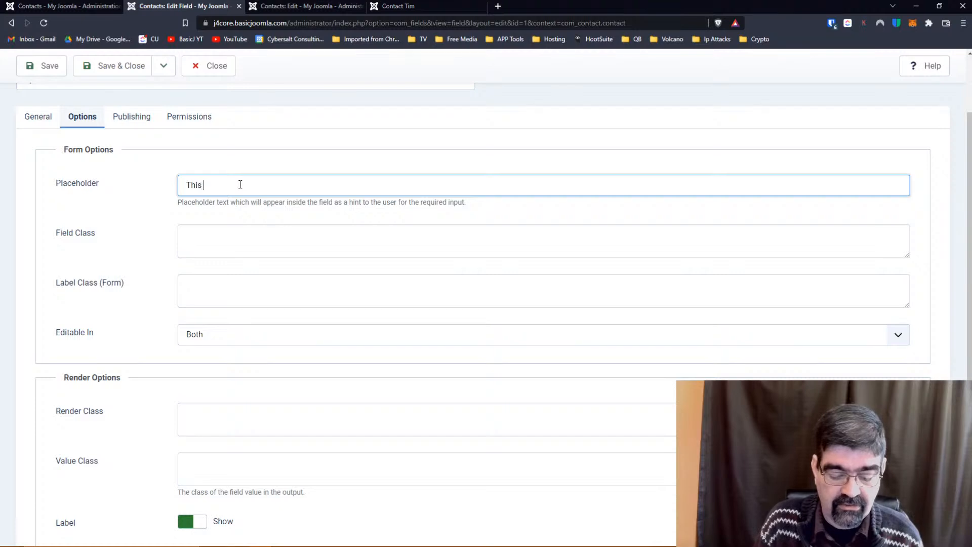
{"action": "type", "text": "Hint"}
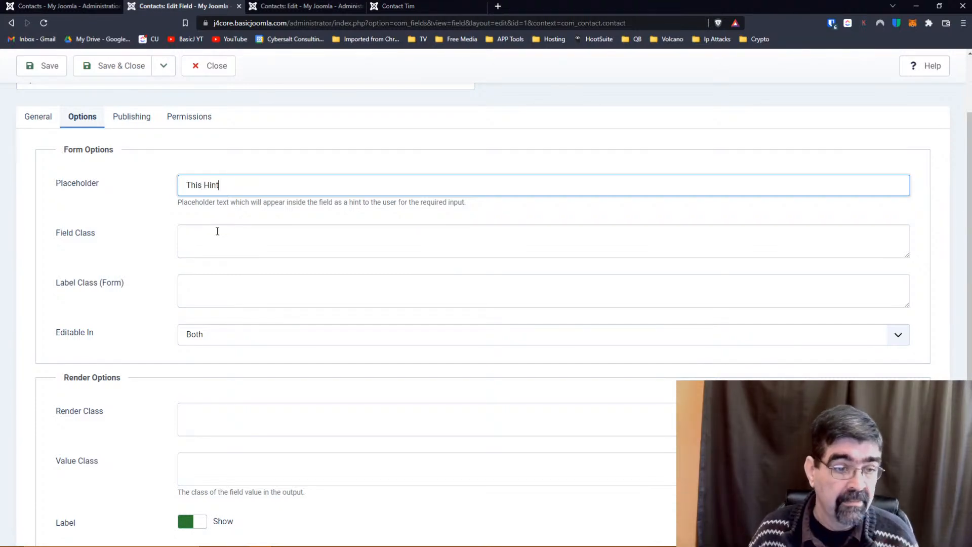
Set Automatic Display to After Title, keeping the default layout.
{"action": "scroll", "coordinate": [128, 233], "scroll_direction": "down", "scroll_amount": 1}
{"action": "scroll", "coordinate": [129, 233], "scroll_direction": "down", "scroll_amount": 2}
{"action": "scroll", "coordinate": [128, 232], "scroll_direction": "down", "scroll_amount": 3}
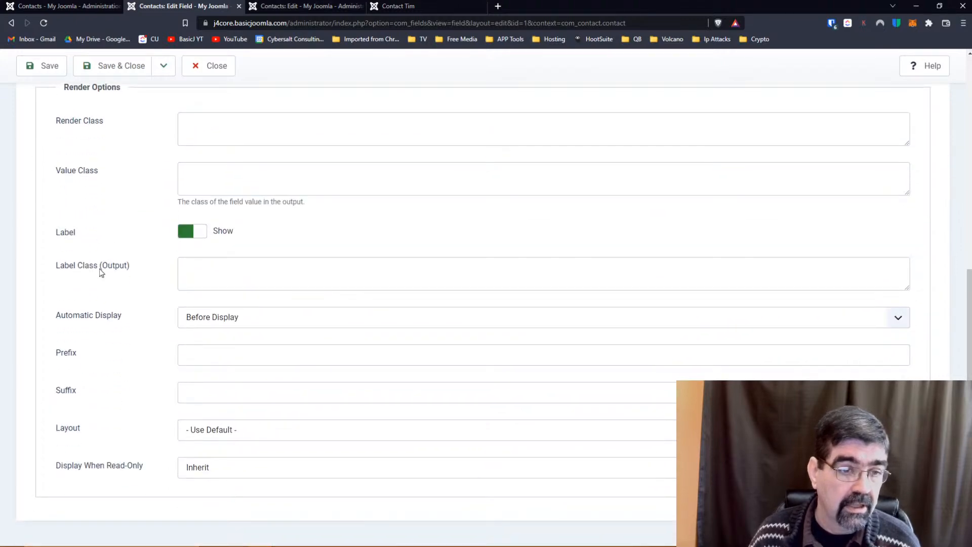
{"action": "left_click", "coordinate": [228, 322]}
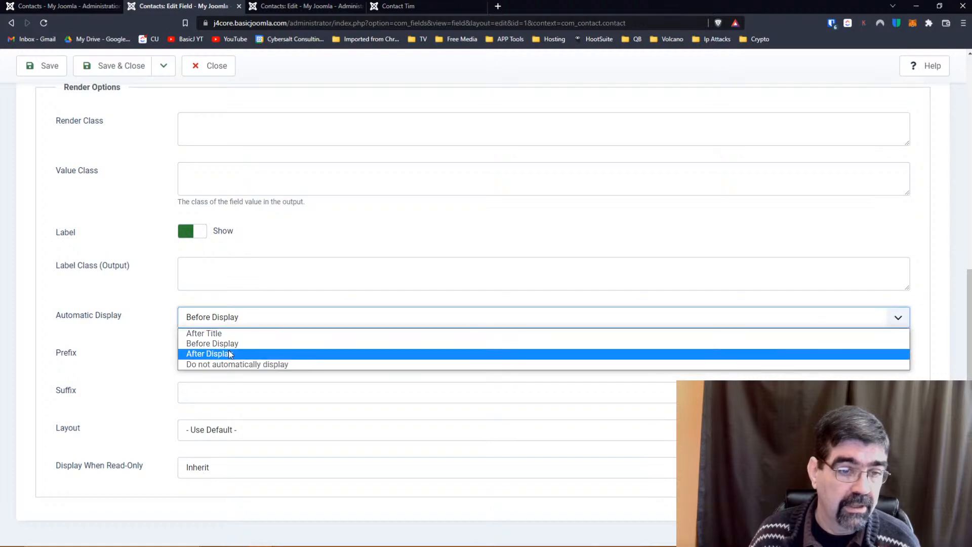
{"action": "left_click", "coordinate": [229, 353]}
{"action": "left_click", "coordinate": [221, 317]}
{"action": "left_click", "coordinate": [223, 334]}
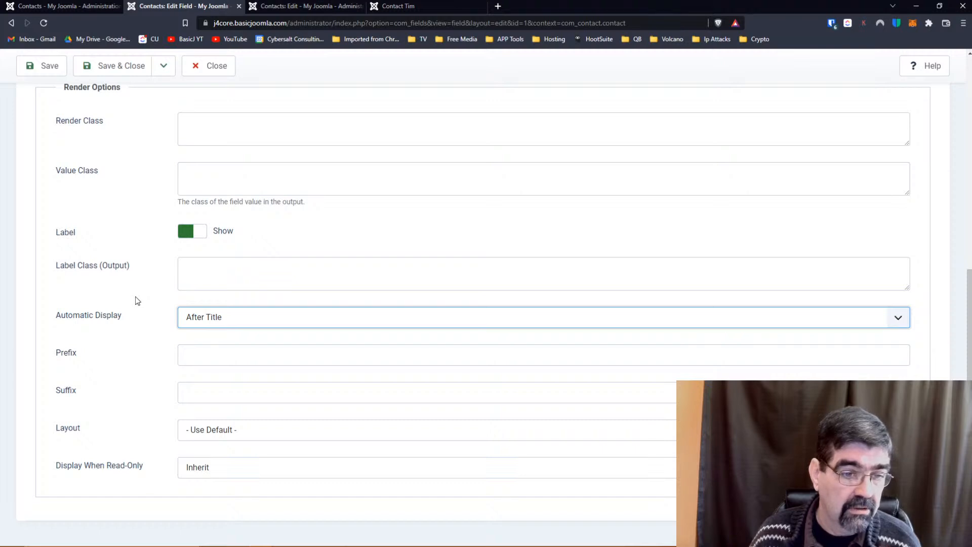
{"action": "left_click", "coordinate": [202, 431]}
{"action": "left_click", "coordinate": [202, 432]}
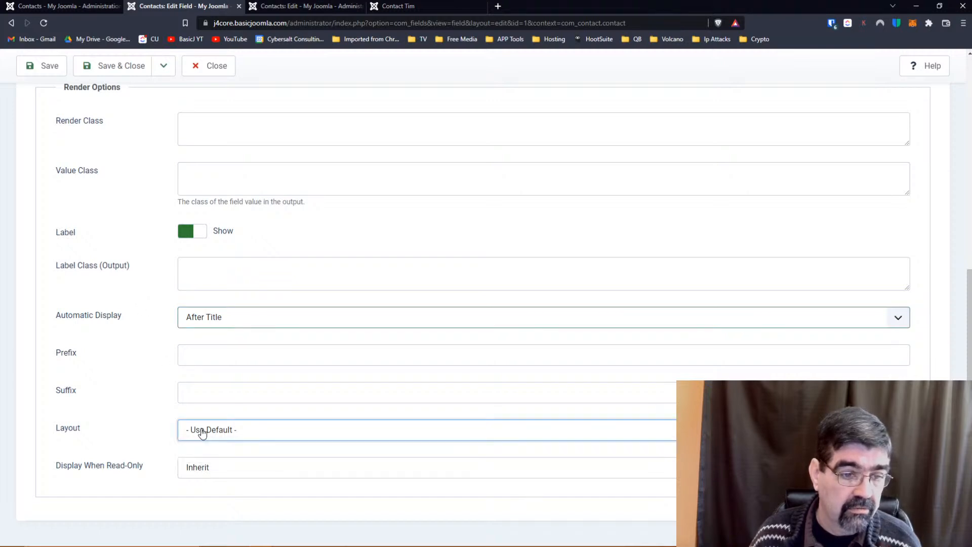
{"action": "scroll", "coordinate": [96, 337], "scroll_direction": "up", "scroll_amount": 10}
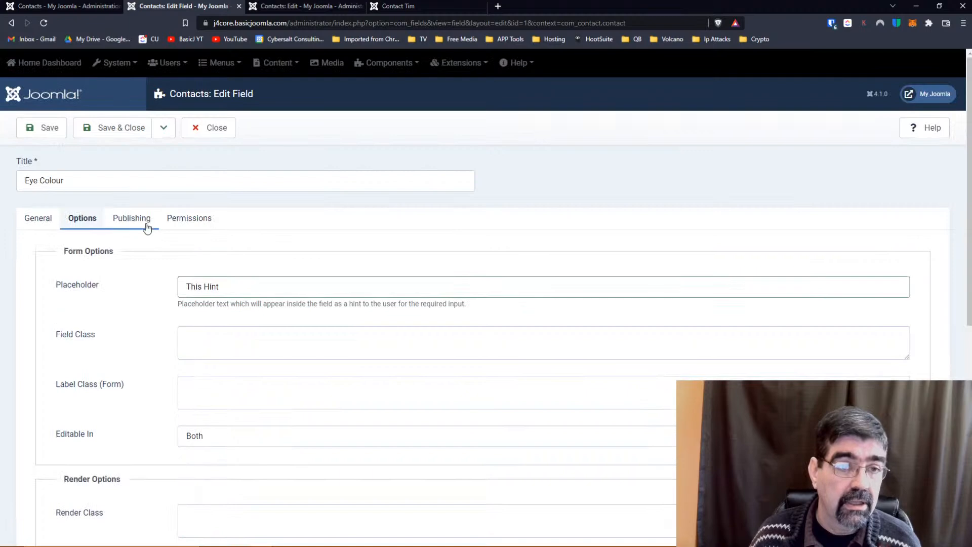
{"action": "left_click", "coordinate": [132, 219]}
Save the Eye Colour field settings.
{"action": "left_click", "coordinate": [49, 133]}
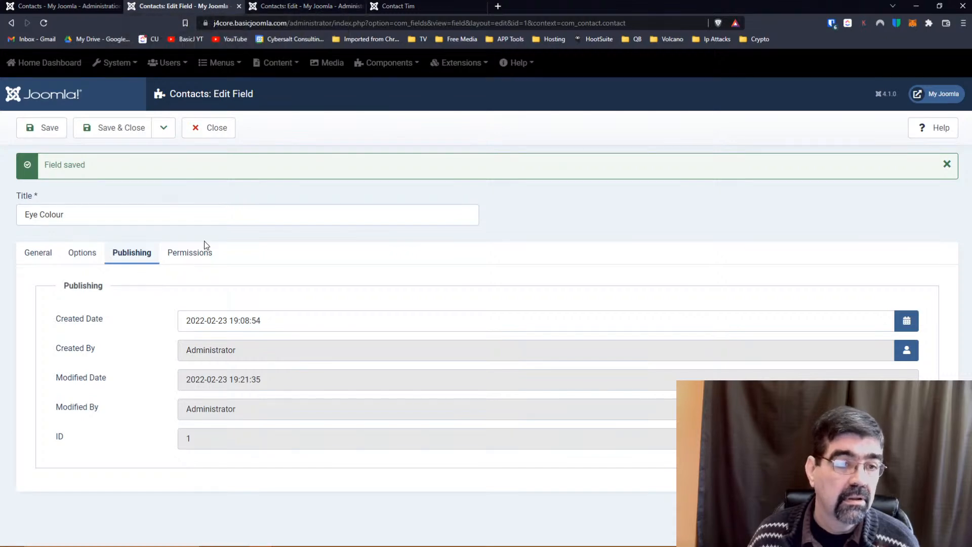
{"action": "left_click", "coordinate": [40, 253]}
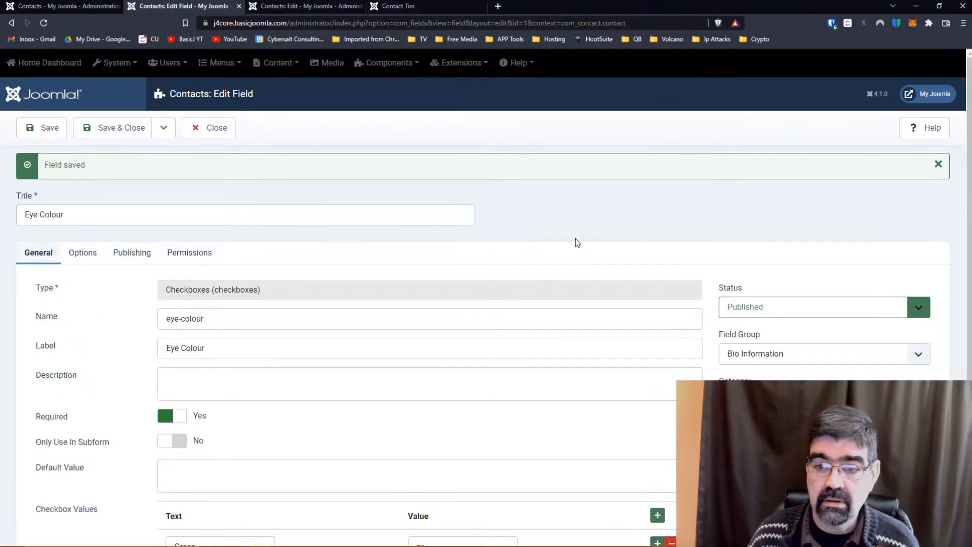
{"action": "scroll", "coordinate": [647, 240], "scroll_direction": "down", "scroll_amount": 1}
{"action": "scroll", "coordinate": [647, 240], "scroll_direction": "down", "scroll_amount": 2}
Replace the All category with Tims and save the field.
{"action": "left_click", "coordinate": [745, 298]}
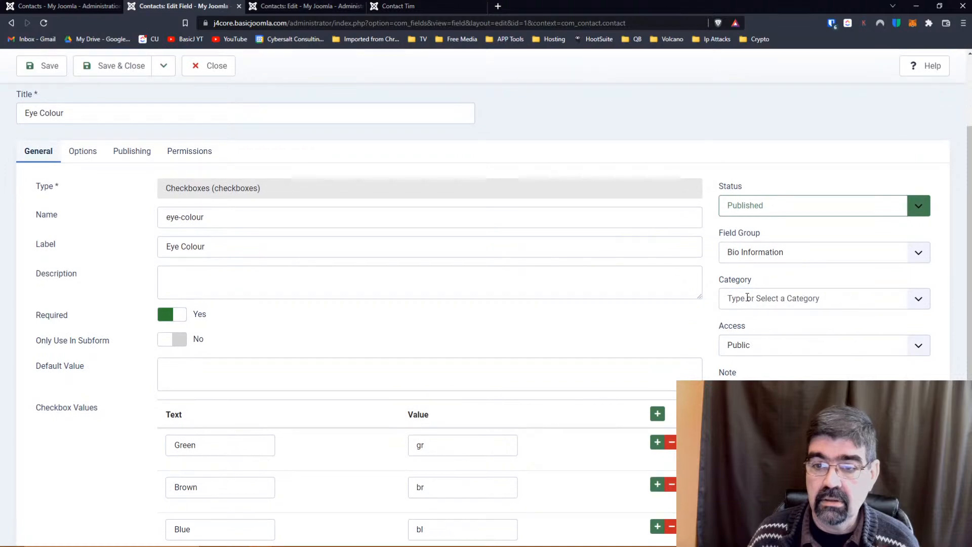
{"action": "left_click", "coordinate": [918, 299]}
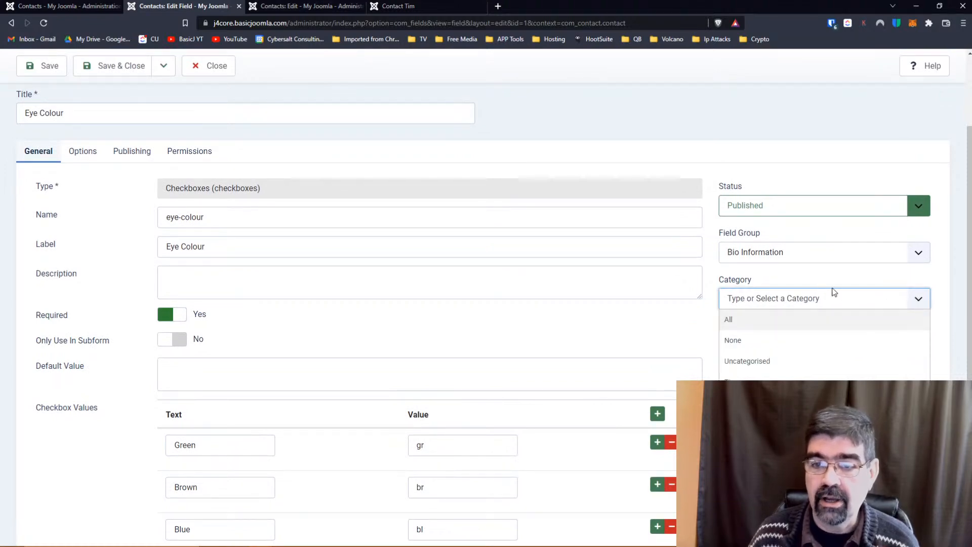
{"action": "left_click", "coordinate": [806, 280]}
{"action": "left_click", "coordinate": [918, 301]}
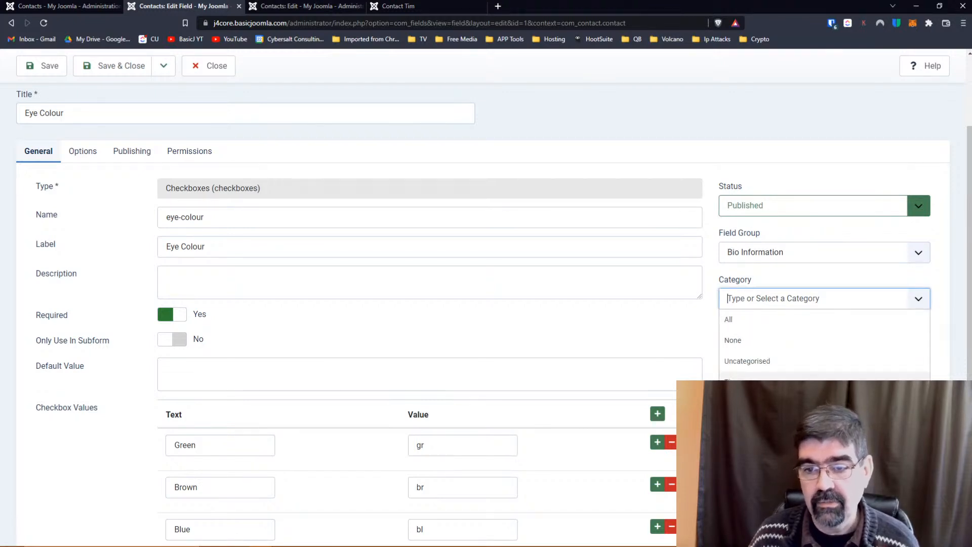
{"action": "left_click", "coordinate": [732, 382]}
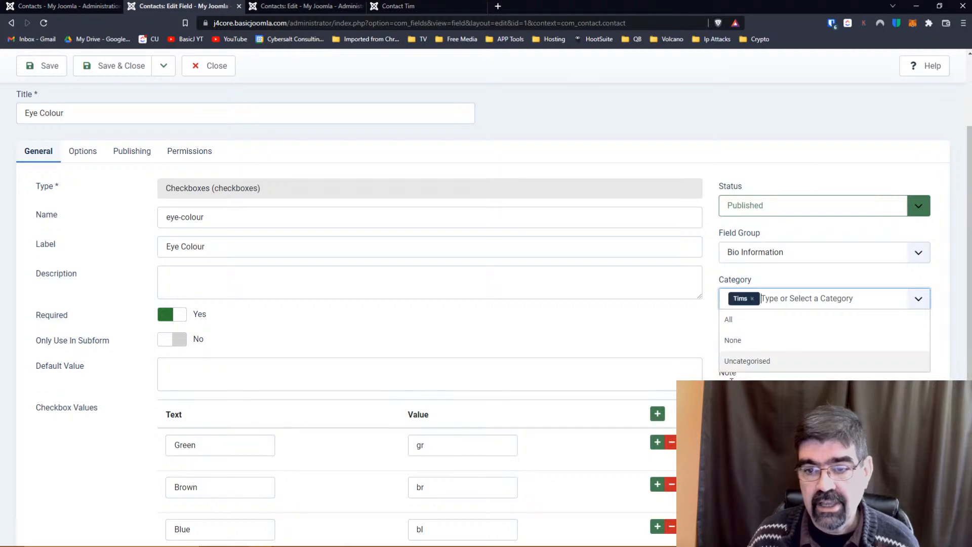
{"action": "left_click", "coordinate": [47, 67]}
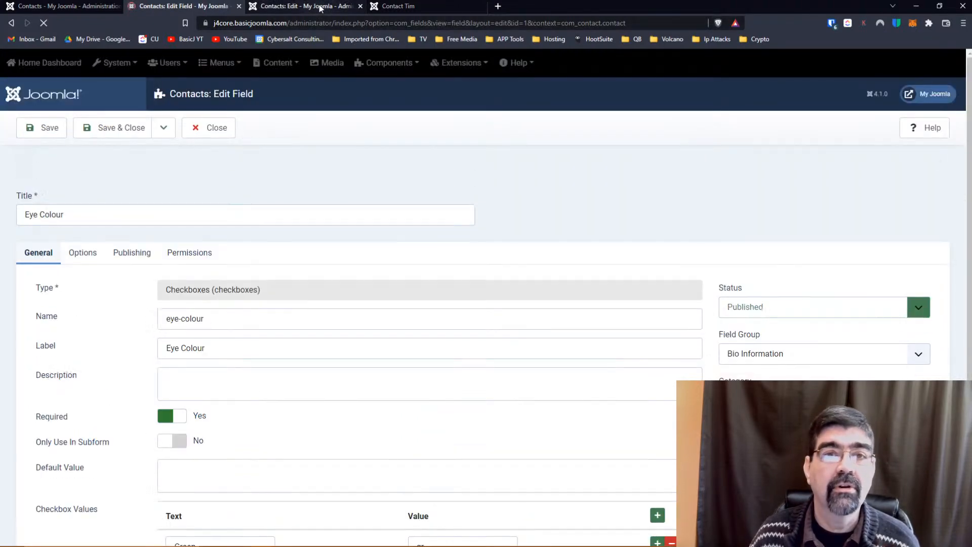
Reload the frontend Contact Tim page and look for the Eye Colour field.
{"action": "left_click", "coordinate": [320, 7]}
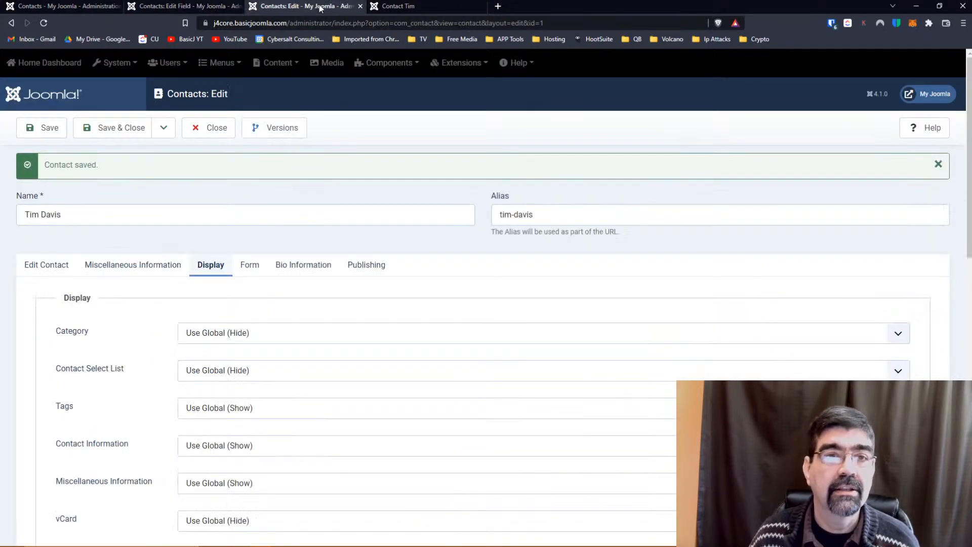
{"action": "left_click", "coordinate": [405, 6]}
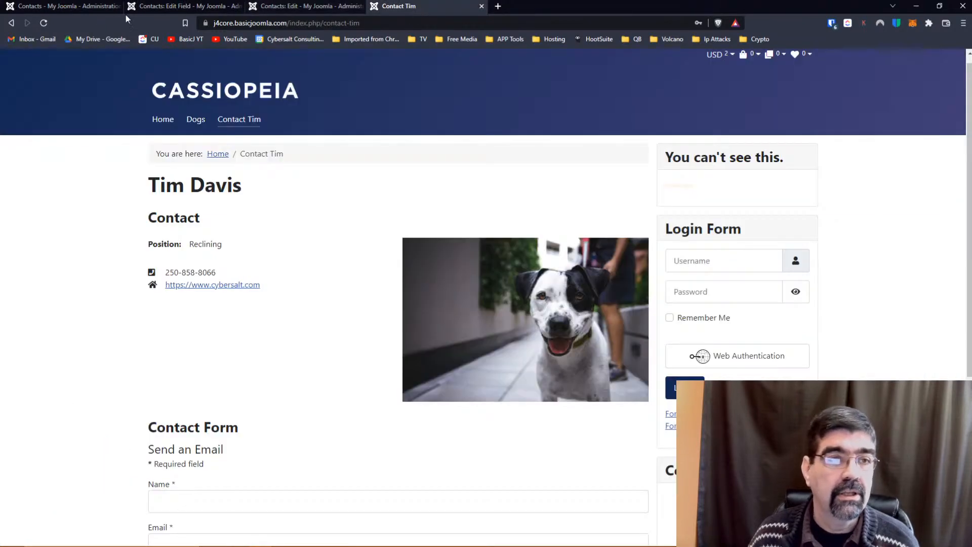
{"action": "left_click", "coordinate": [43, 23]}
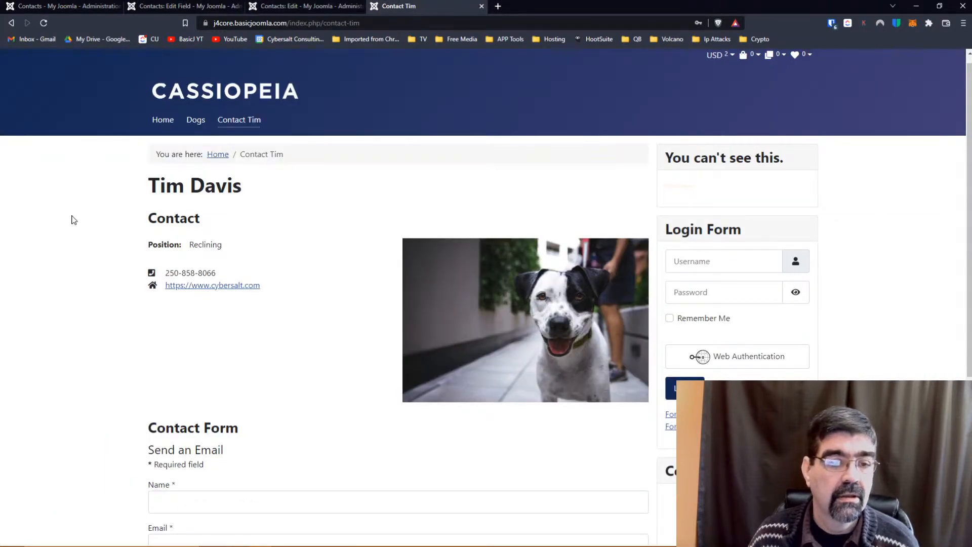
{"action": "scroll", "coordinate": [75, 221], "scroll_direction": "down", "scroll_amount": 4}
{"action": "scroll", "coordinate": [74, 220], "scroll_direction": "down", "scroll_amount": 1}
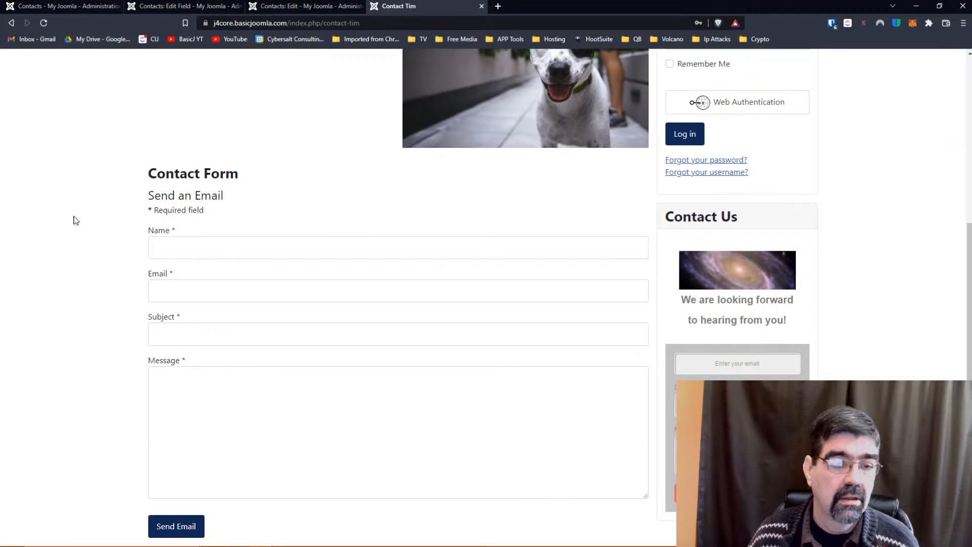
{"action": "scroll", "coordinate": [74, 220], "scroll_direction": "up", "scroll_amount": 5}
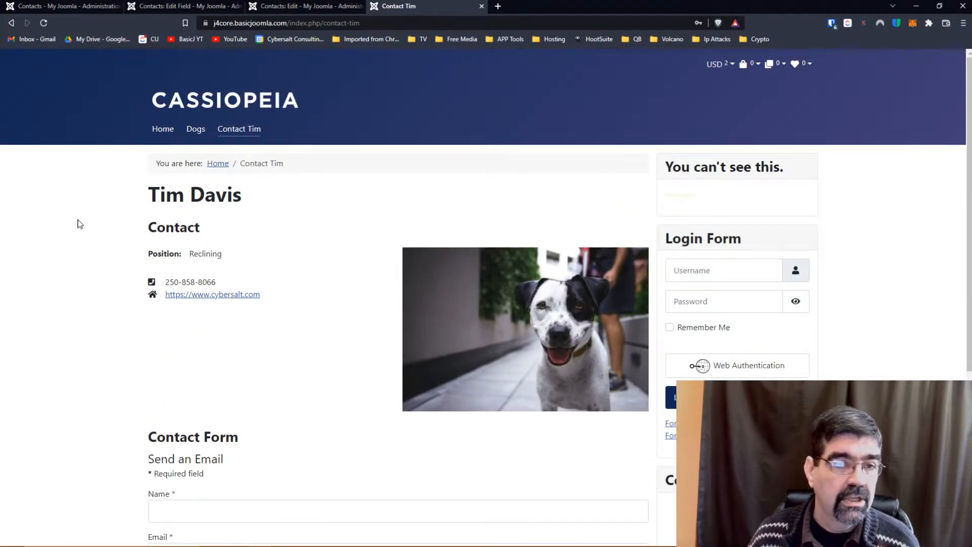
Re-save the Eye Colour field, then reload Contact Tim to check it again.
{"action": "left_click", "coordinate": [302, 6]}
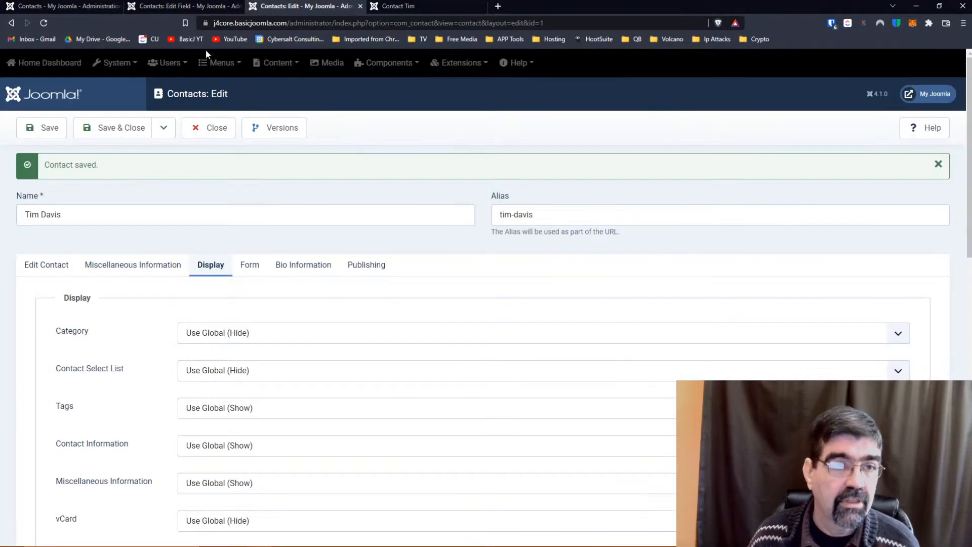
{"action": "left_click", "coordinate": [167, 6]}
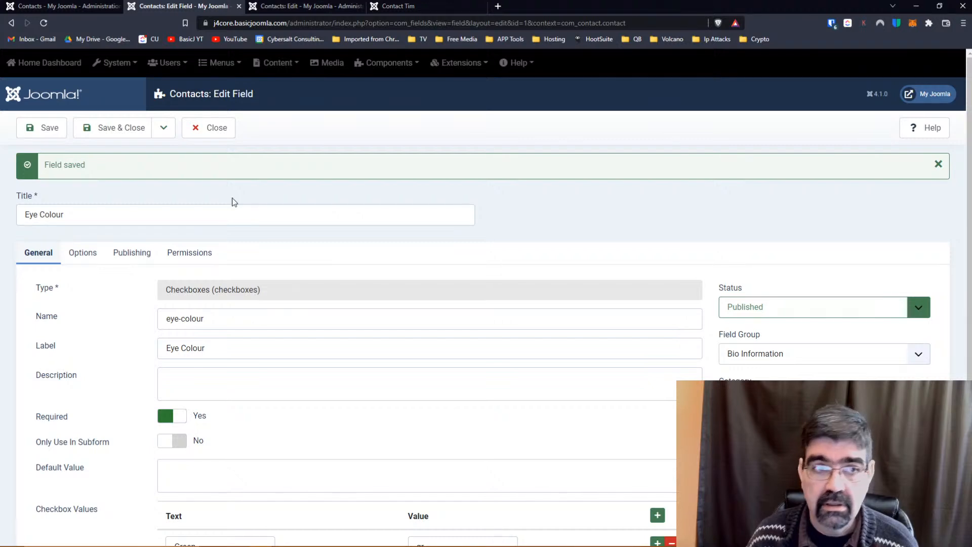
{"action": "left_click", "coordinate": [43, 129]}
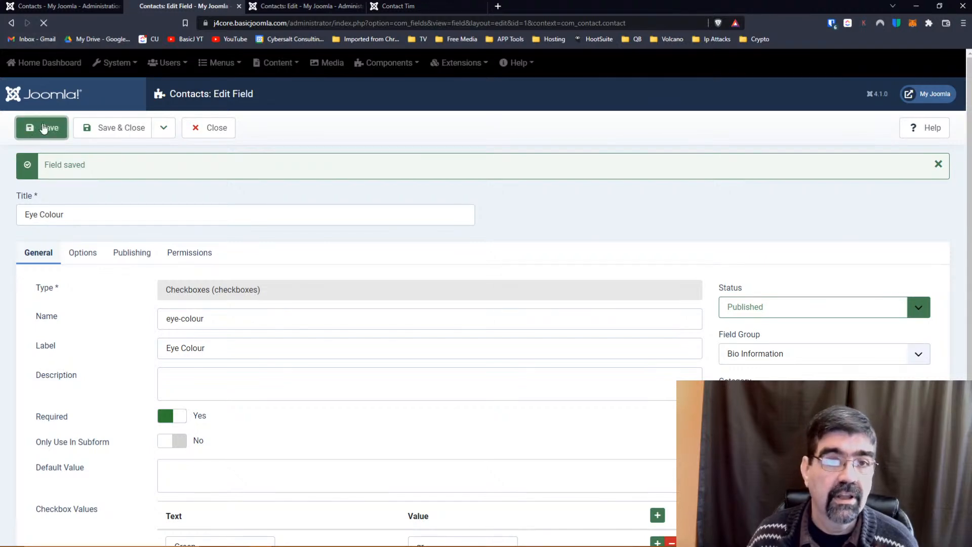
{"action": "left_click", "coordinate": [397, 7]}
{"action": "left_click", "coordinate": [43, 23]}
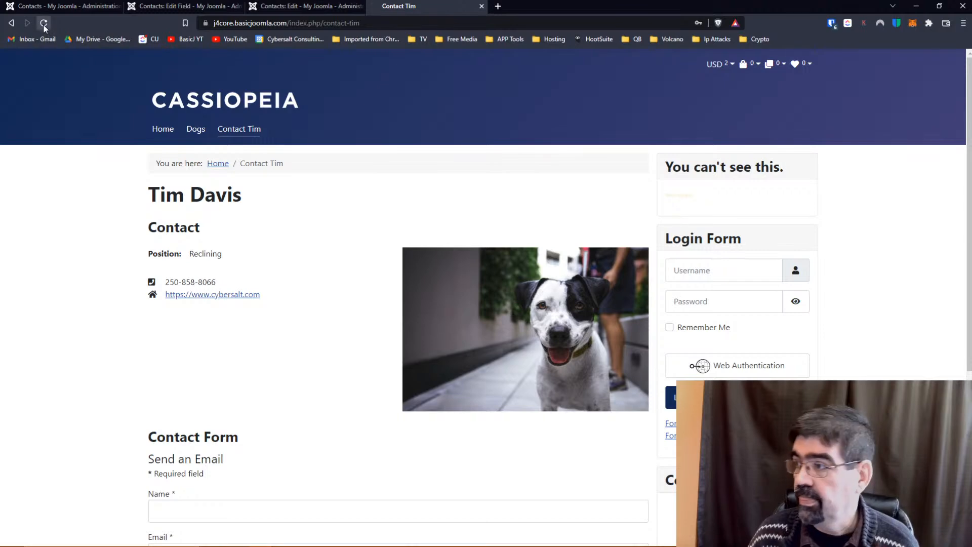
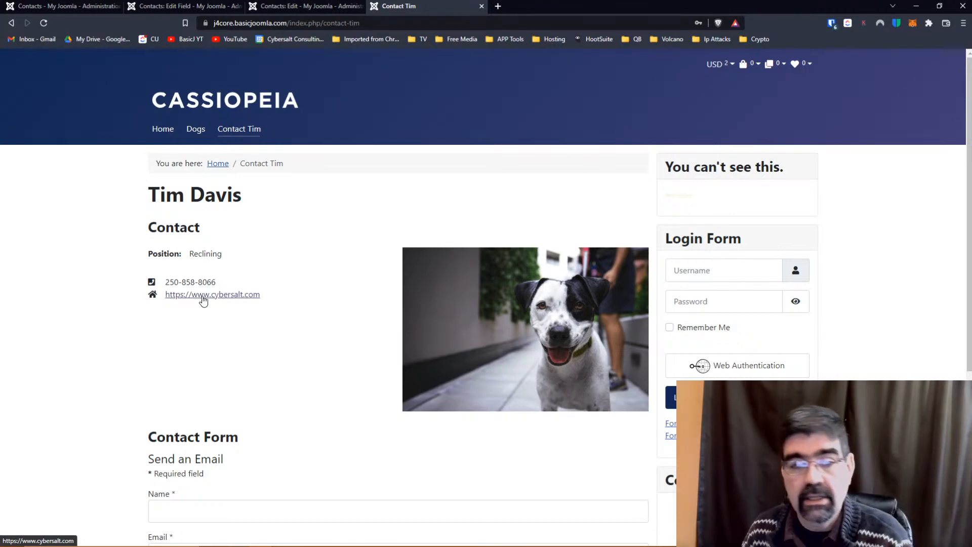
{"action": "scroll", "coordinate": [314, 263], "scroll_direction": "down", "scroll_amount": 5}
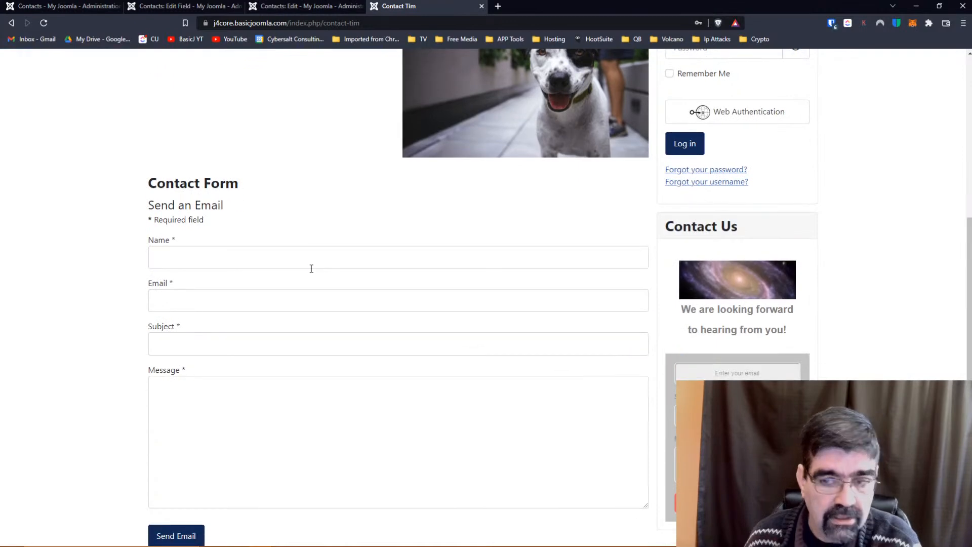
{"action": "scroll", "coordinate": [311, 268], "scroll_direction": "down", "scroll_amount": 1}
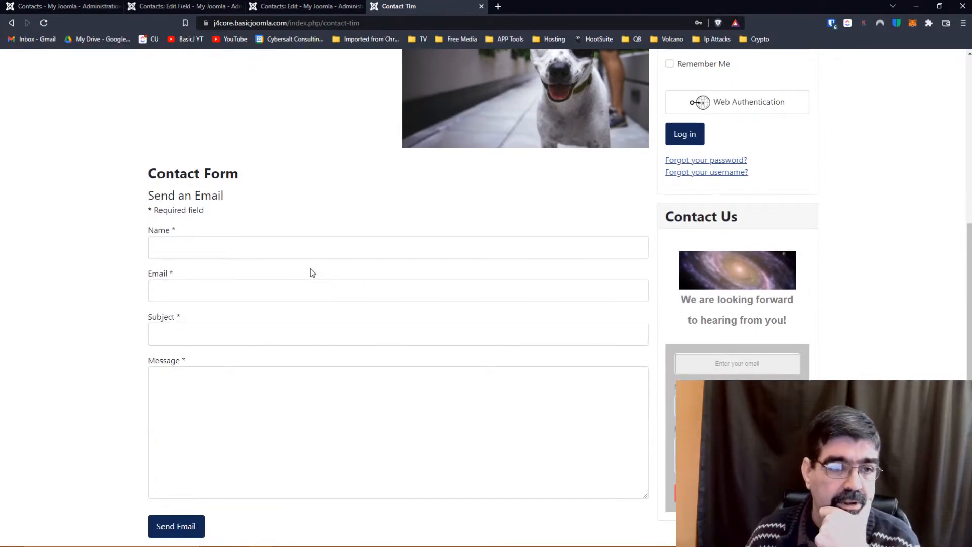
{"action": "scroll", "coordinate": [311, 271], "scroll_direction": "up", "scroll_amount": 5}
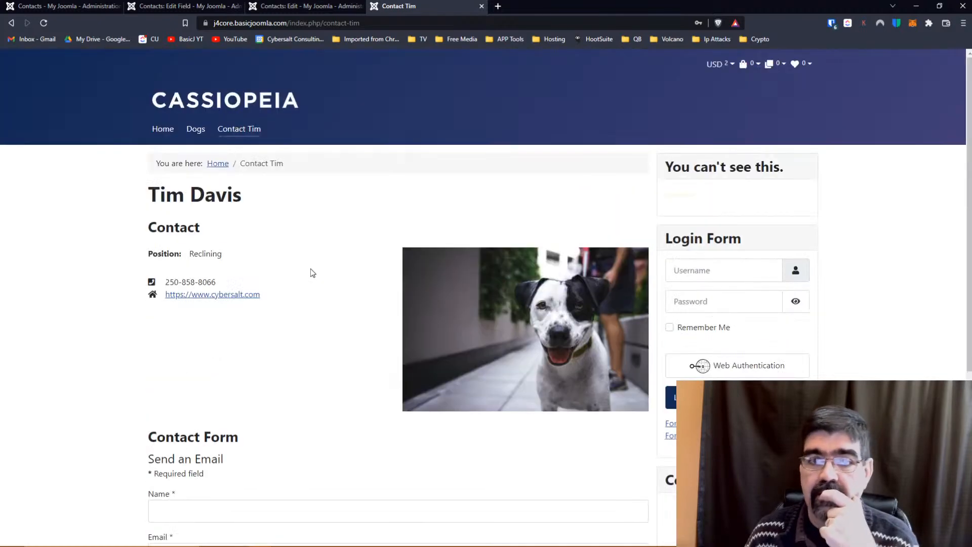
{"action": "left_click", "coordinate": [309, 6]}
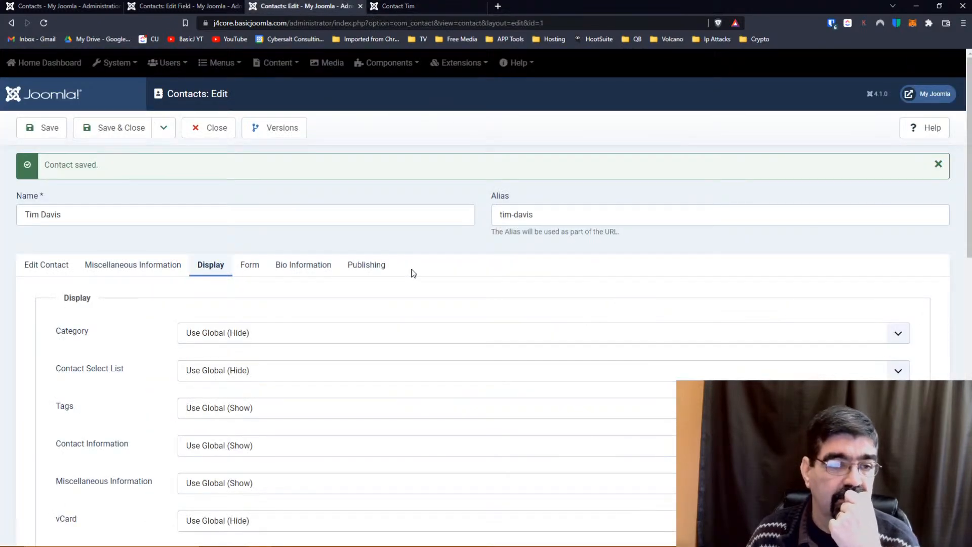
{"action": "scroll", "coordinate": [424, 233], "scroll_direction": "down", "scroll_amount": 2}
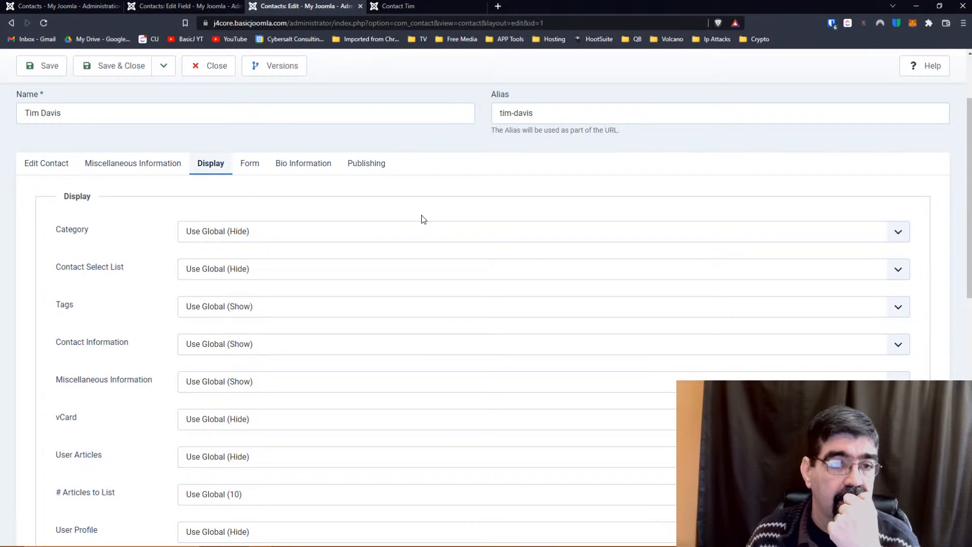
{"action": "scroll", "coordinate": [423, 217], "scroll_direction": "up", "scroll_amount": 2}
{"action": "scroll", "coordinate": [365, 277], "scroll_direction": "down", "scroll_amount": 1}
{"action": "left_click", "coordinate": [364, 282]}
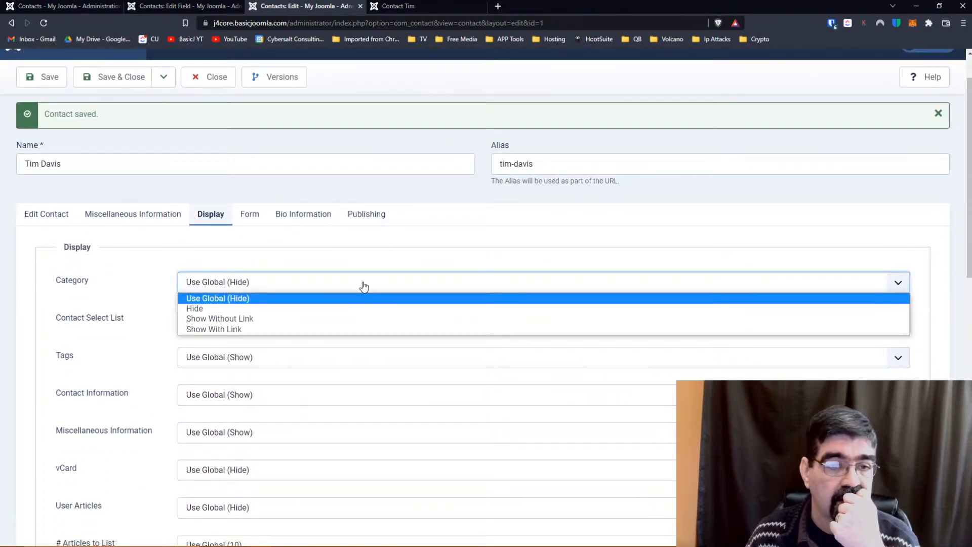
{"action": "left_click", "coordinate": [372, 250]}
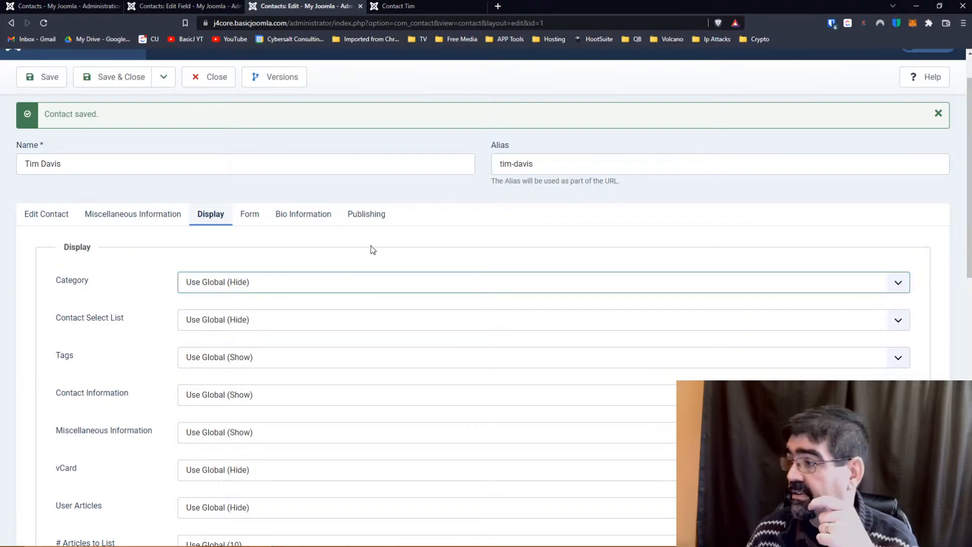
Check Miscellaneous Information and the First Sort Field, then save and close the contact.
{"action": "left_click", "coordinate": [119, 214]}
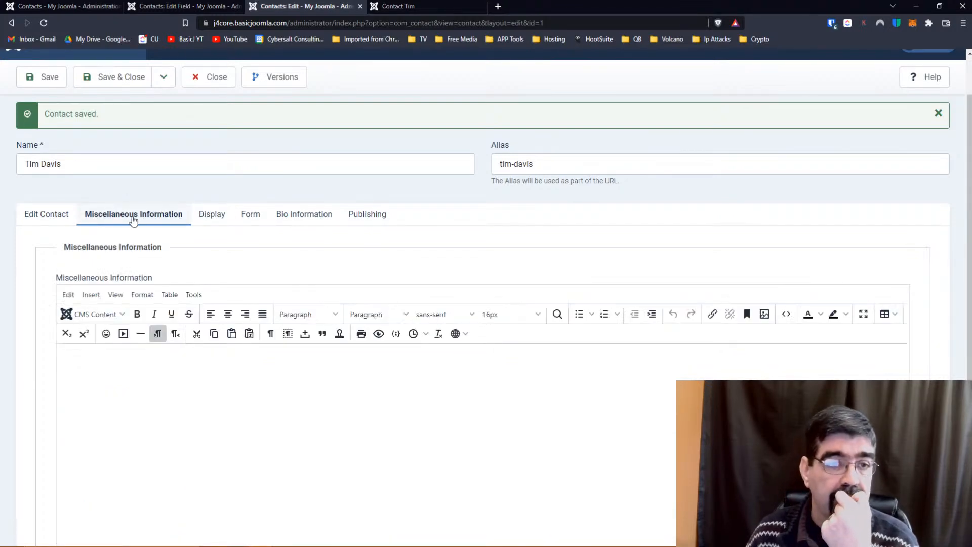
{"action": "left_click", "coordinate": [45, 214]}
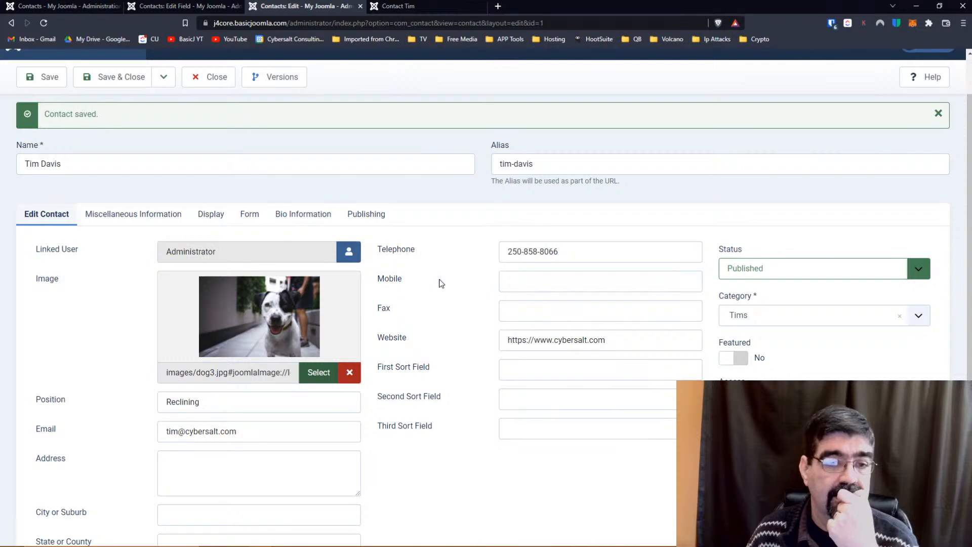
{"action": "scroll", "coordinate": [440, 283], "scroll_direction": "down", "scroll_amount": 2}
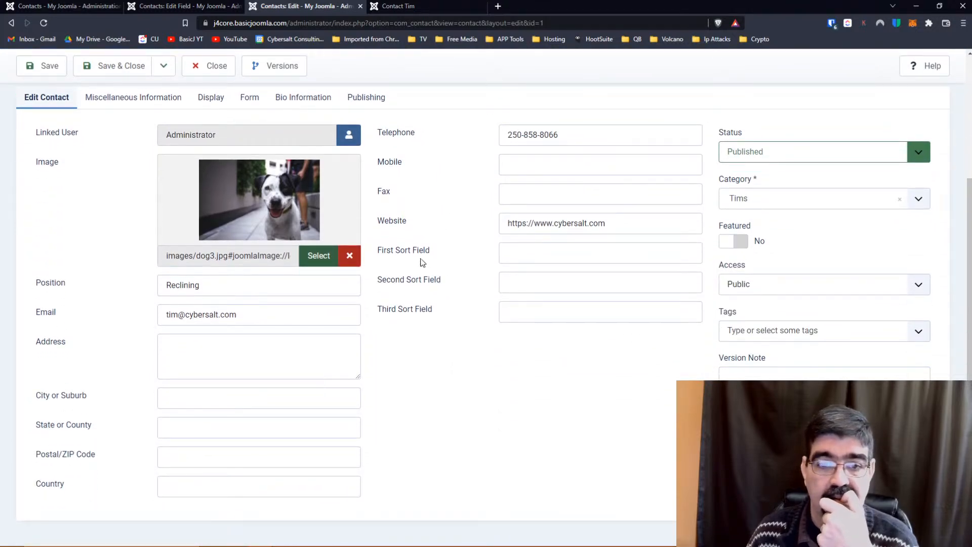
{"action": "left_click", "coordinate": [603, 249]}
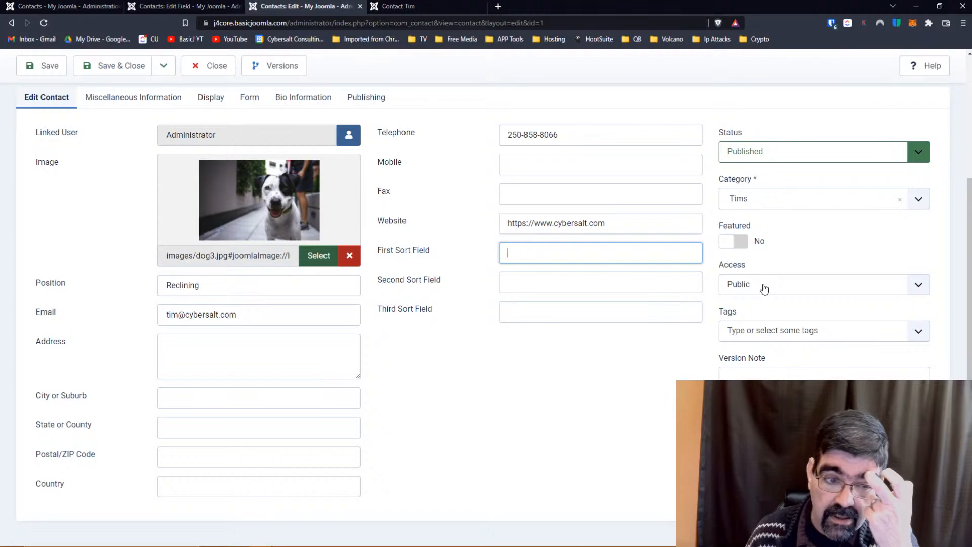
{"action": "scroll", "coordinate": [433, 362], "scroll_direction": "up", "scroll_amount": 3}
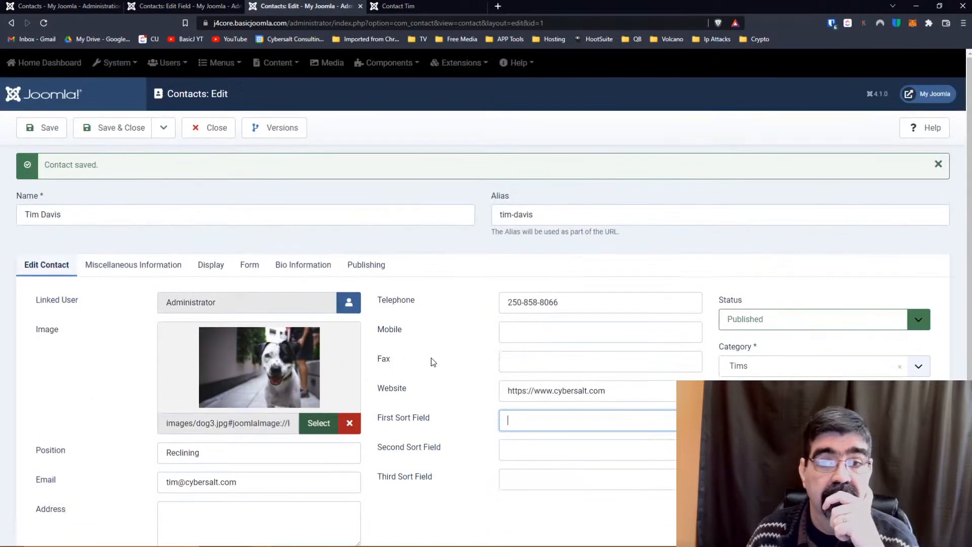
{"action": "left_click", "coordinate": [123, 130]}
Reload the public Contact Tim page.
{"action": "left_click", "coordinate": [400, 6]}
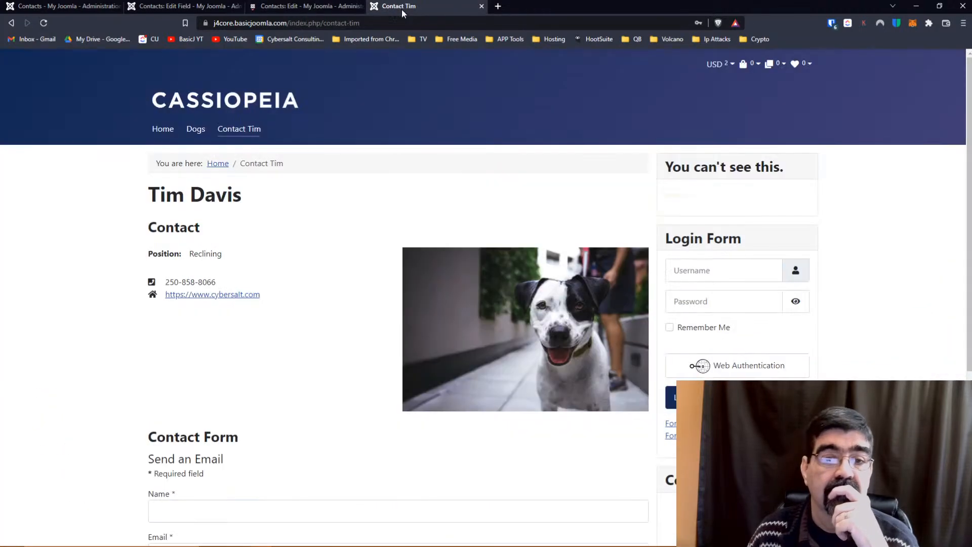
{"action": "scroll", "coordinate": [292, 214], "scroll_direction": "down", "scroll_amount": 5}
{"action": "scroll", "coordinate": [292, 214], "scroll_direction": "down", "scroll_amount": 1}
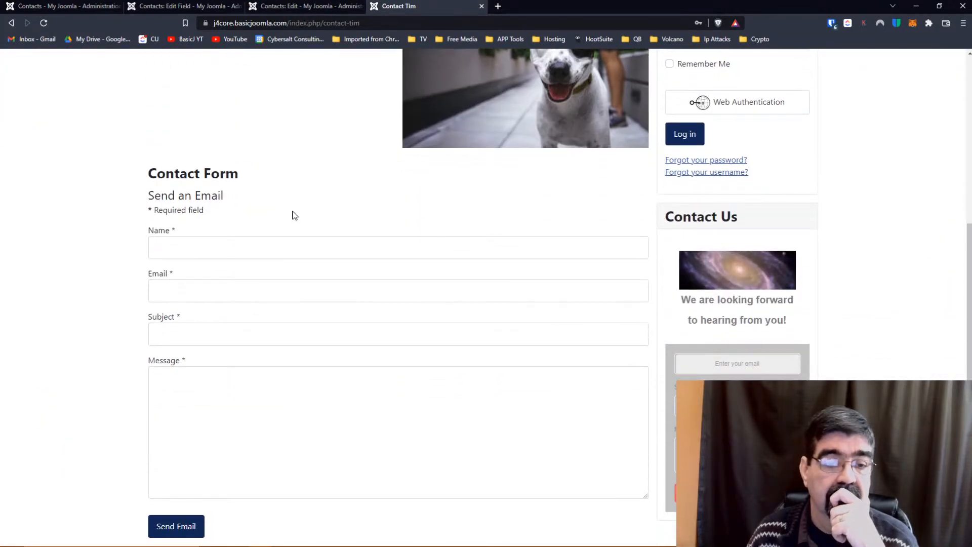
{"action": "left_click", "coordinate": [405, 23]}
{"action": "left_click", "coordinate": [407, 24]}
{"action": "key", "text": "Return"}
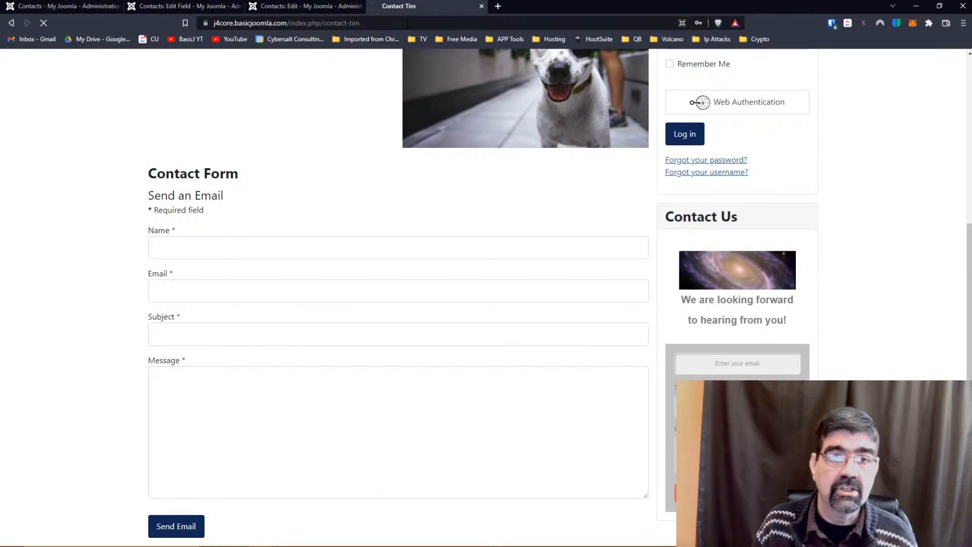
Open the Contact Tim page URL in a new private window as a logged-out visitor.
{"action": "left_click", "coordinate": [406, 24]}
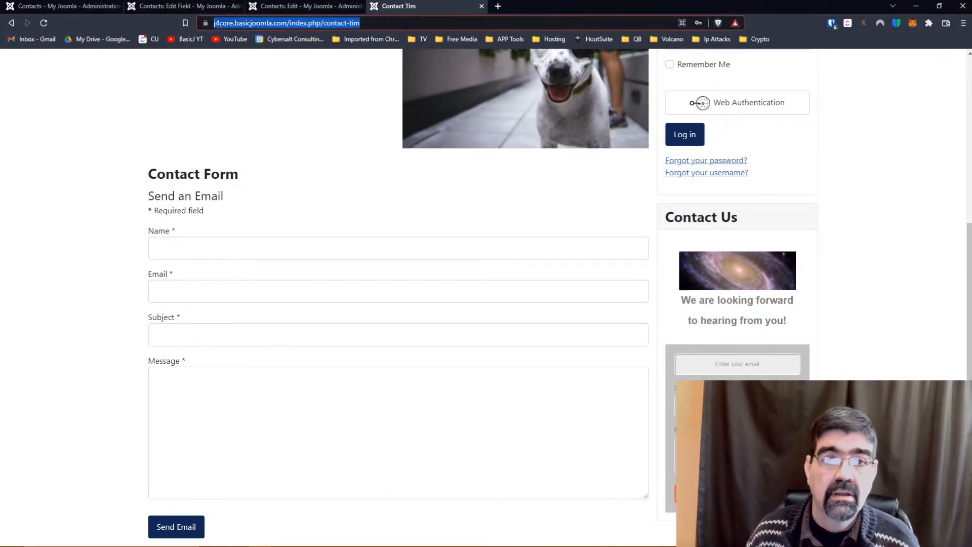
{"action": "right_click", "coordinate": [405, 24]}
{"action": "left_click", "coordinate": [453, 81]}
{"action": "left_click", "coordinate": [964, 23]}
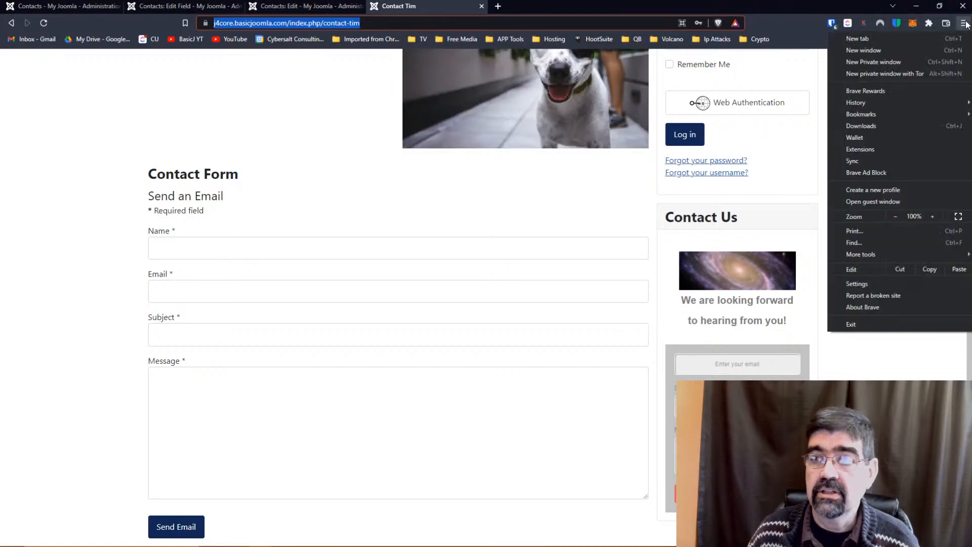
{"action": "left_click", "coordinate": [889, 62]}
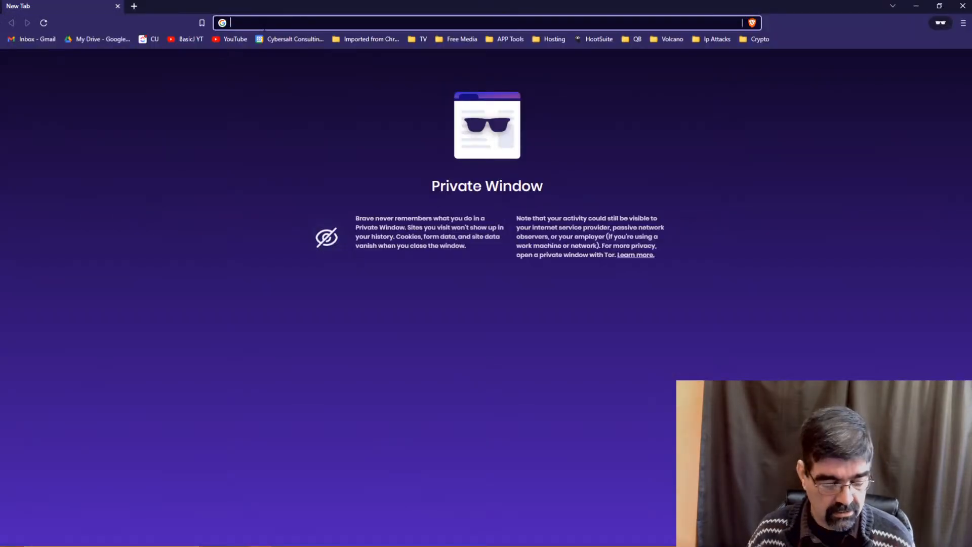
{"action": "key", "text": "ctrl+v"}
{"action": "key", "text": "Return"}
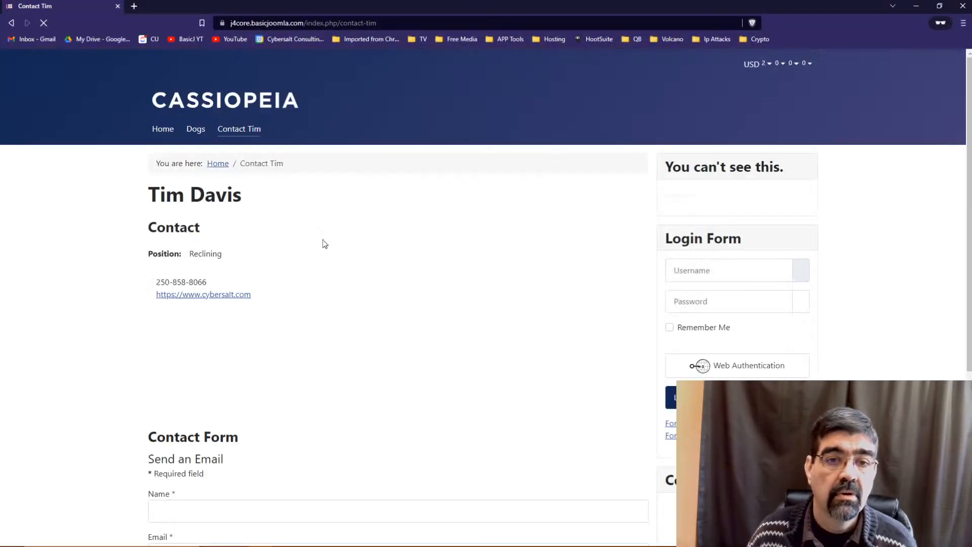
View the page as a visitor, then close the private window and return to the contact editor.
{"action": "scroll", "coordinate": [369, 268], "scroll_direction": "down", "scroll_amount": 5}
{"action": "scroll", "coordinate": [369, 269], "scroll_direction": "up", "scroll_amount": 1}
{"action": "scroll", "coordinate": [370, 271], "scroll_direction": "up", "scroll_amount": 4}
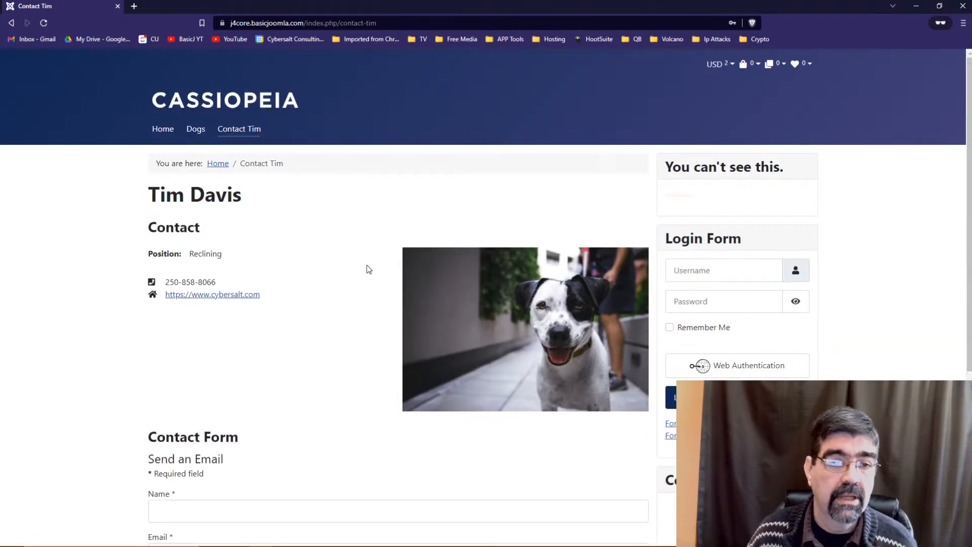
{"action": "left_click", "coordinate": [117, 6]}
{"action": "left_click", "coordinate": [303, 6]}
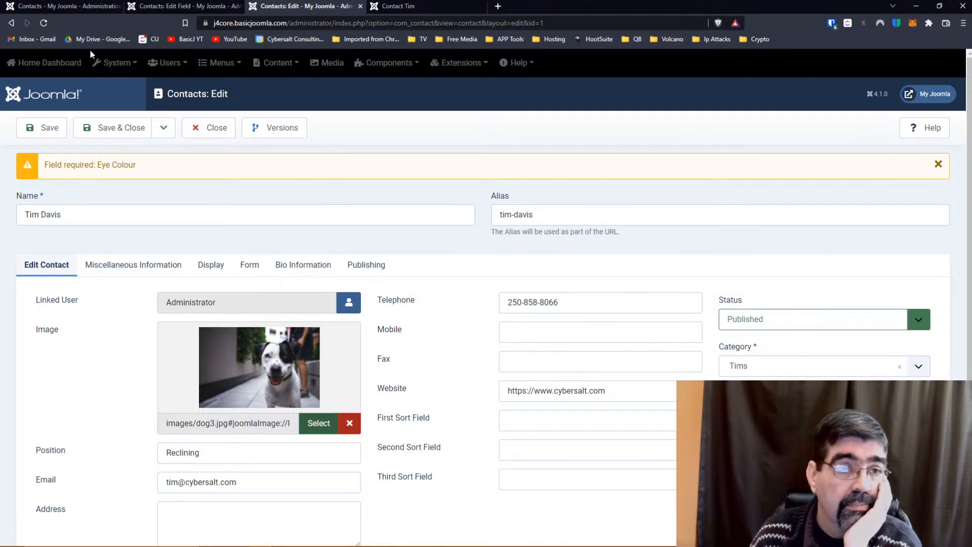
{"action": "left_click", "coordinate": [65, 6]}
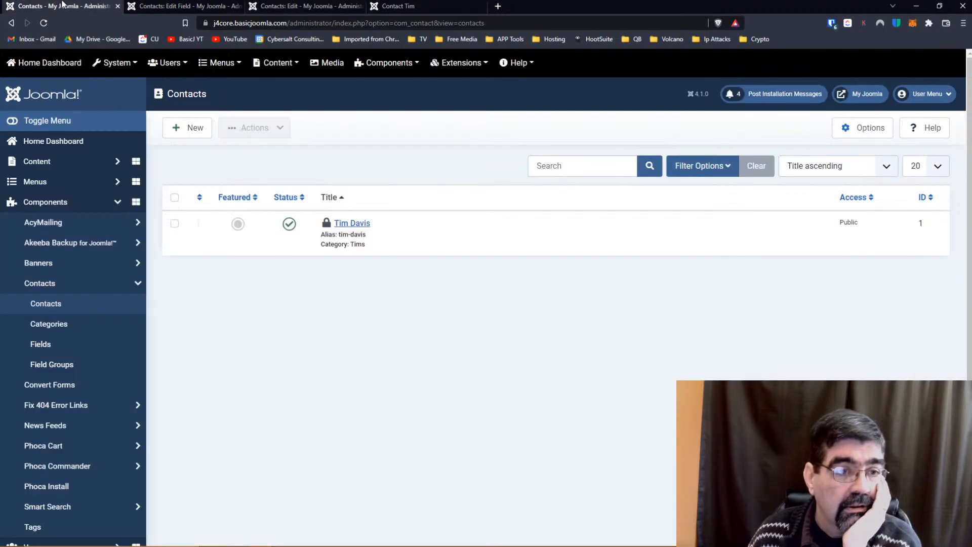
{"action": "left_click", "coordinate": [44, 289]}
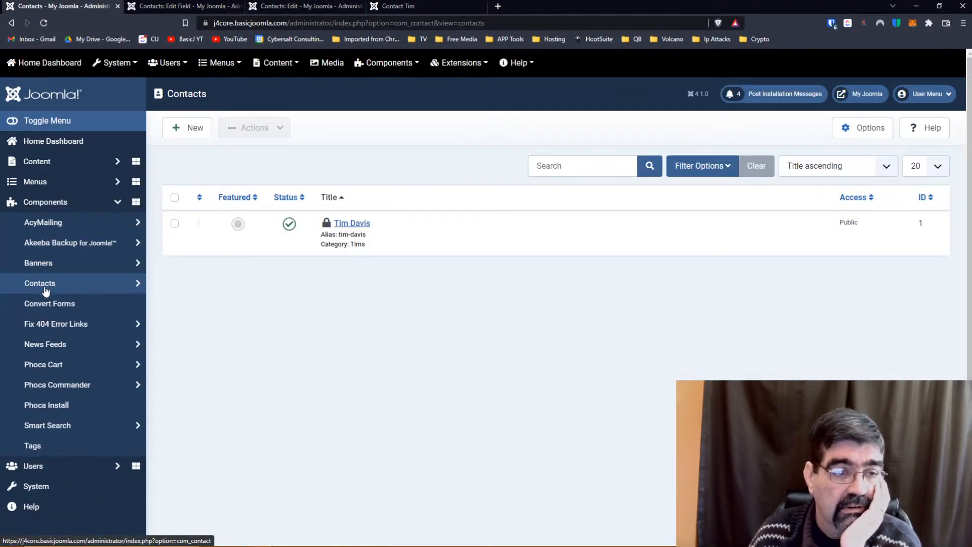
{"action": "left_click", "coordinate": [45, 290]}
{"action": "left_click", "coordinate": [45, 305]}
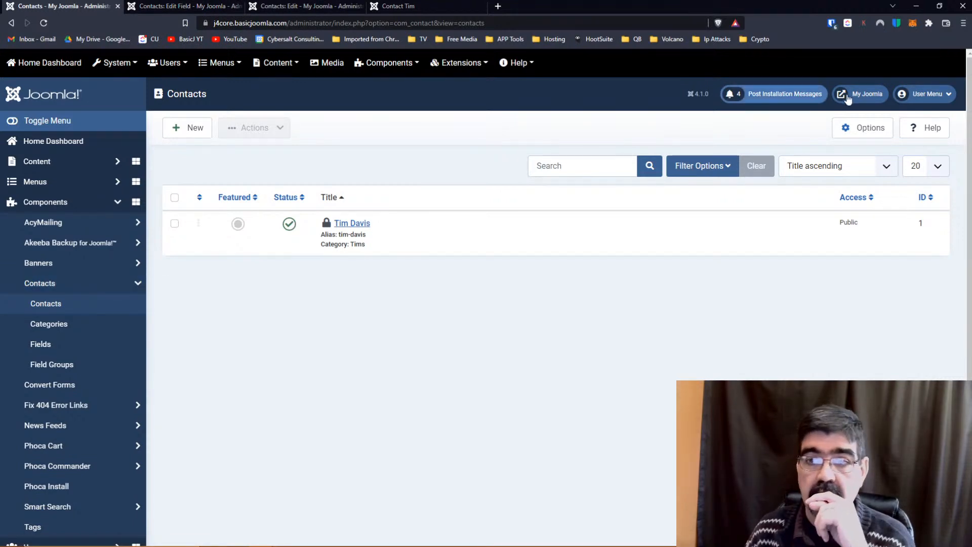
Browse the Contacts component Options on the Contact tab, then view the Eye Colour field editor.
{"action": "left_click", "coordinate": [866, 128]}
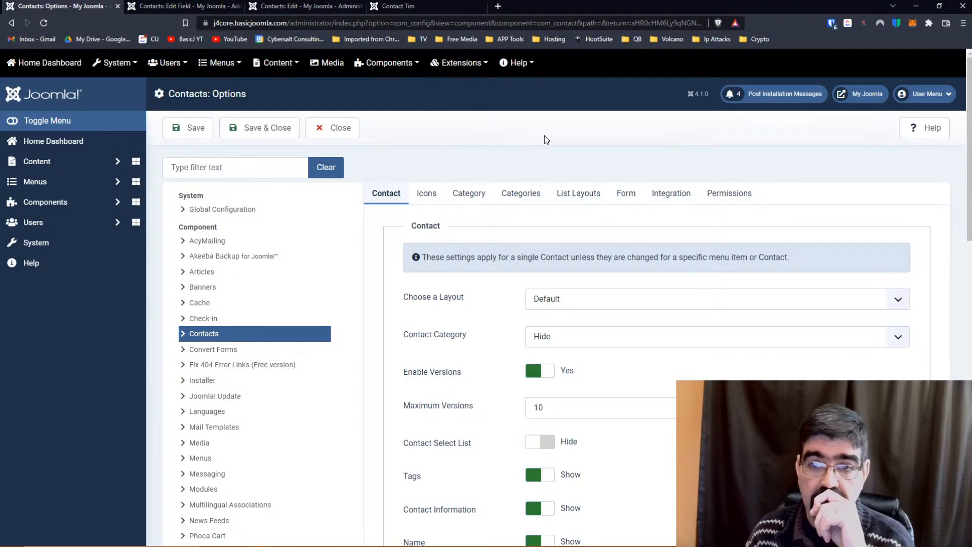
{"action": "scroll", "coordinate": [544, 135], "scroll_direction": "down", "scroll_amount": 10}
{"action": "scroll", "coordinate": [542, 154], "scroll_direction": "down", "scroll_amount": 4}
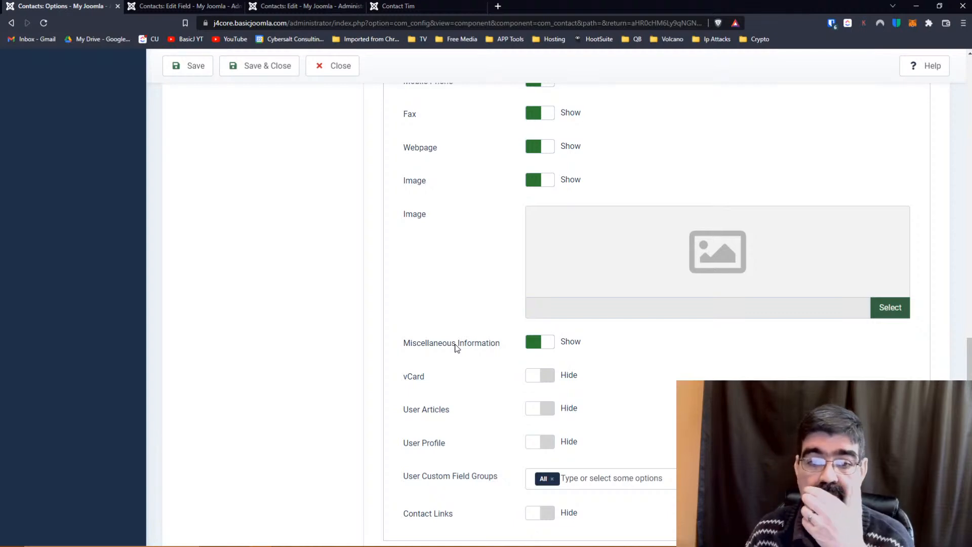
{"action": "scroll", "coordinate": [457, 348], "scroll_direction": "down", "scroll_amount": 1}
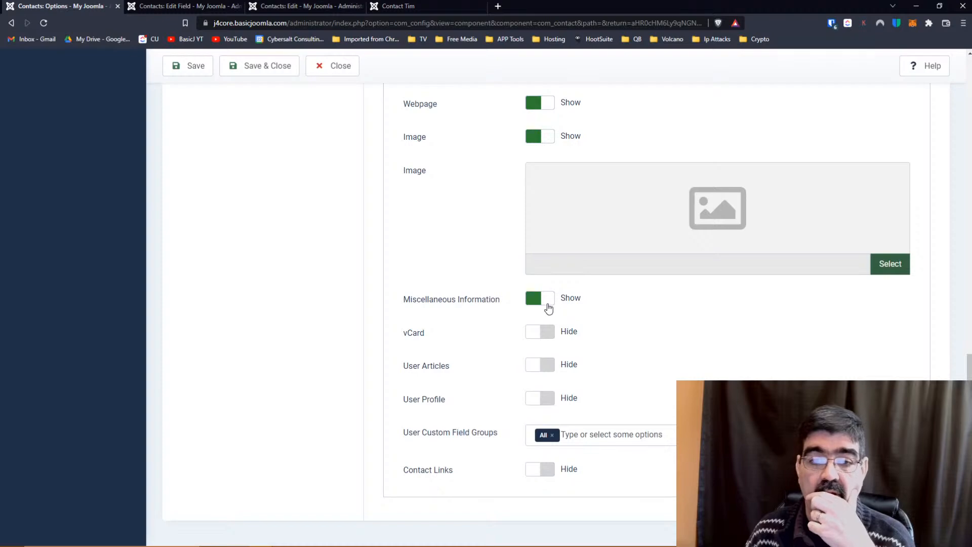
{"action": "scroll", "coordinate": [430, 284], "scroll_direction": "up", "scroll_amount": 15}
{"action": "scroll", "coordinate": [429, 267], "scroll_direction": "up", "scroll_amount": 2}
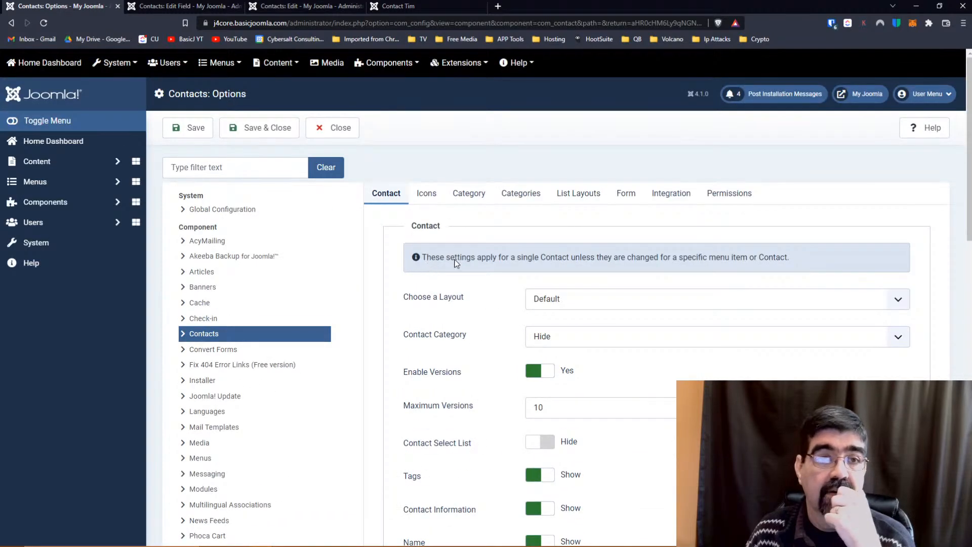
{"action": "left_click", "coordinate": [191, 7]}
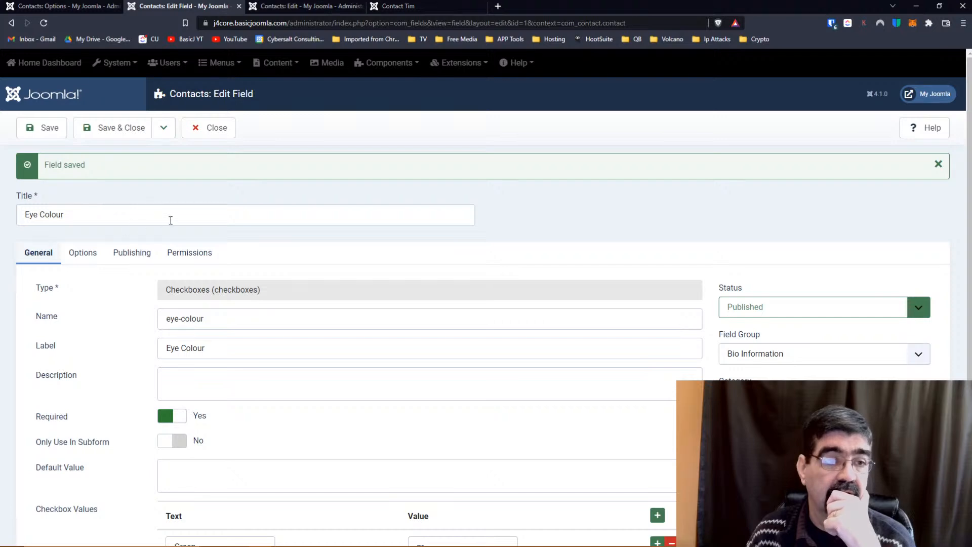
{"action": "left_click", "coordinate": [393, 7]}
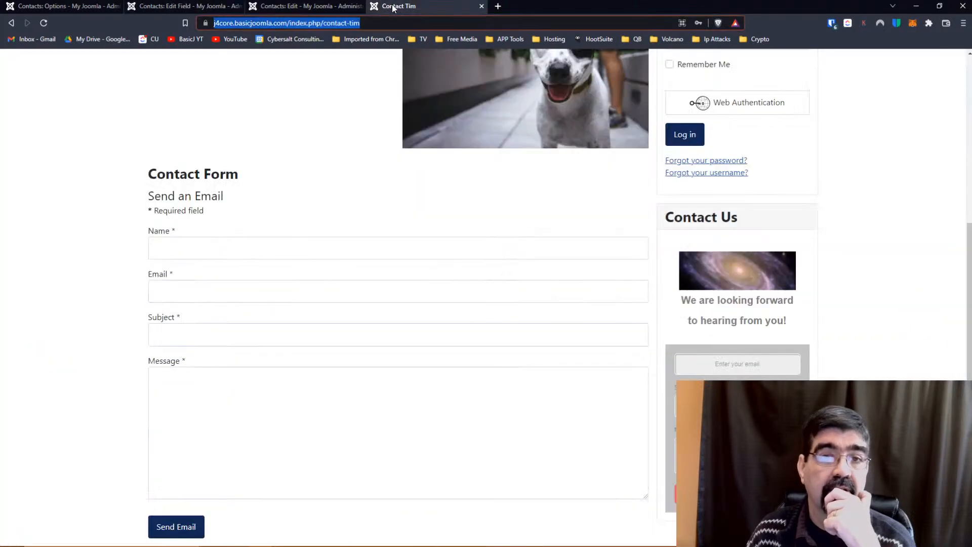
{"action": "left_click", "coordinate": [303, 7]}
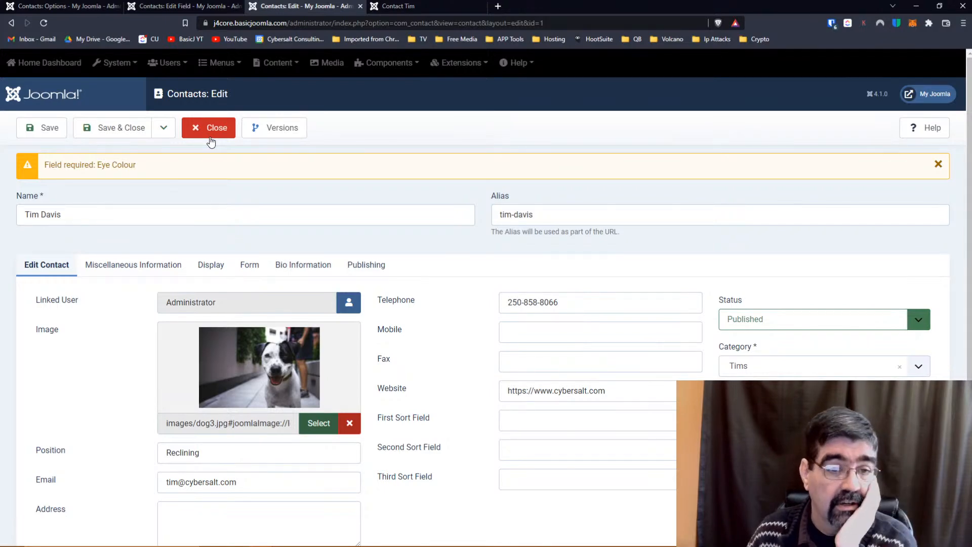
{"action": "scroll", "coordinate": [456, 249], "scroll_direction": "down", "scroll_amount": 3}
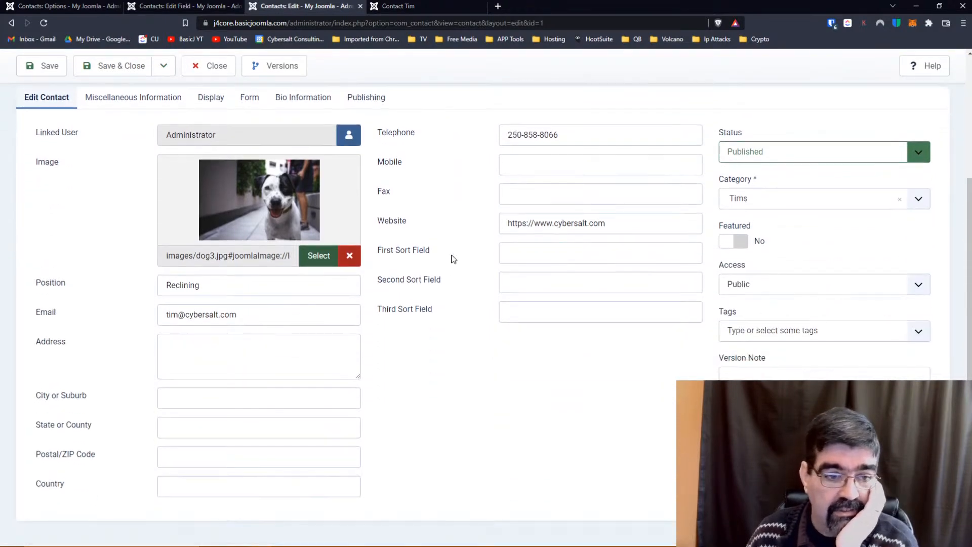
{"action": "scroll", "coordinate": [453, 259], "scroll_direction": "up", "scroll_amount": 3}
{"action": "scroll", "coordinate": [453, 259], "scroll_direction": "down", "scroll_amount": 3}
{"action": "scroll", "coordinate": [447, 258], "scroll_direction": "up", "scroll_amount": 3}
{"action": "left_click", "coordinate": [42, 127]}
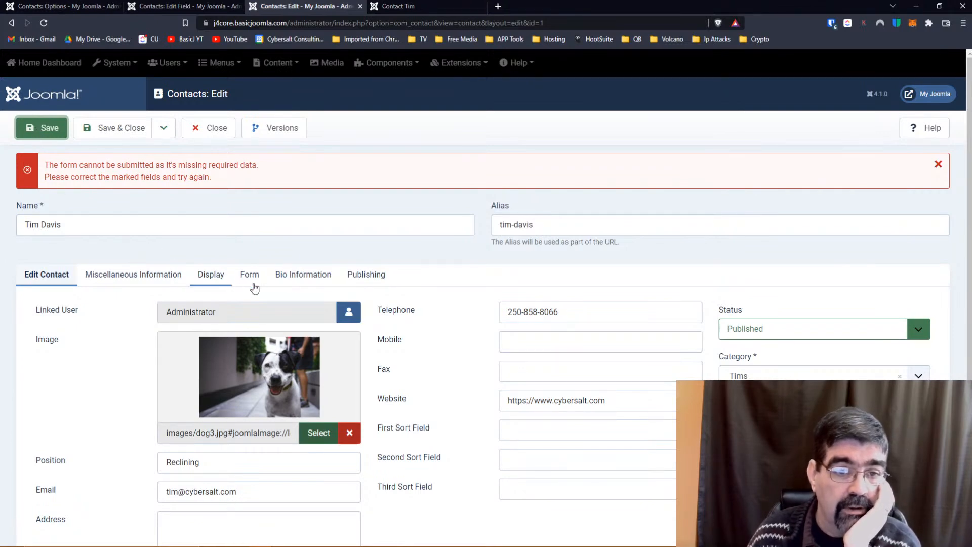
Tick Brown for Eye Colour under Bio Information and save the contact.
{"action": "left_click", "coordinate": [306, 277]}
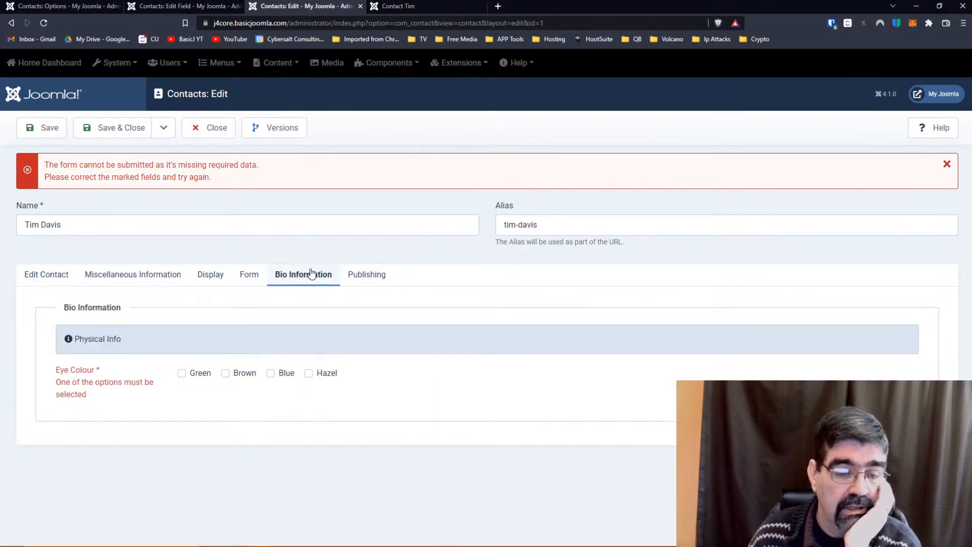
{"action": "left_click", "coordinate": [226, 373]}
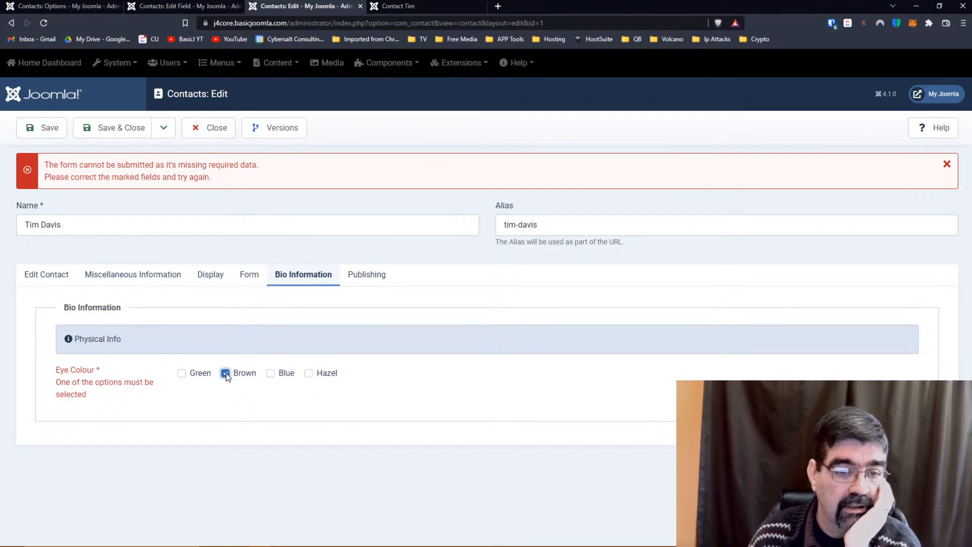
{"action": "left_click", "coordinate": [35, 134]}
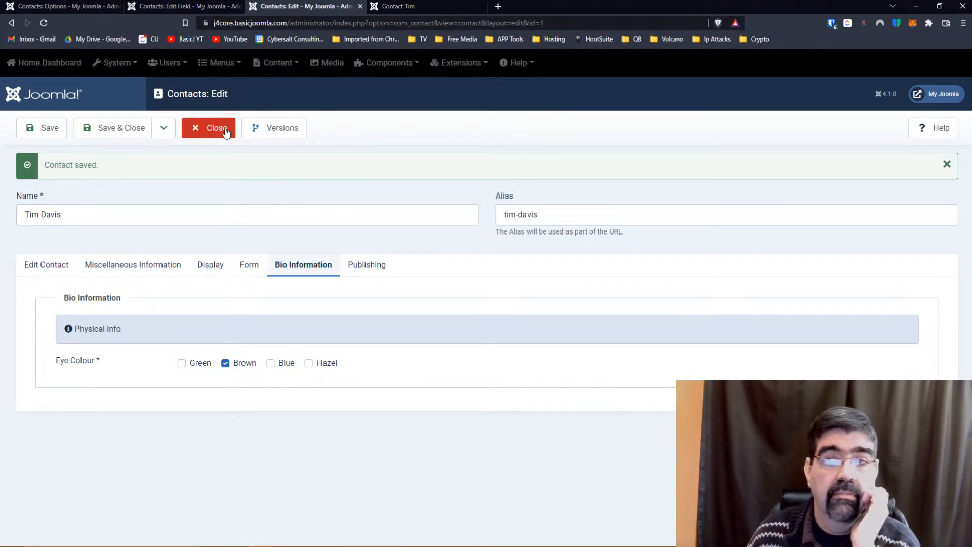
{"action": "left_click", "coordinate": [119, 264]}
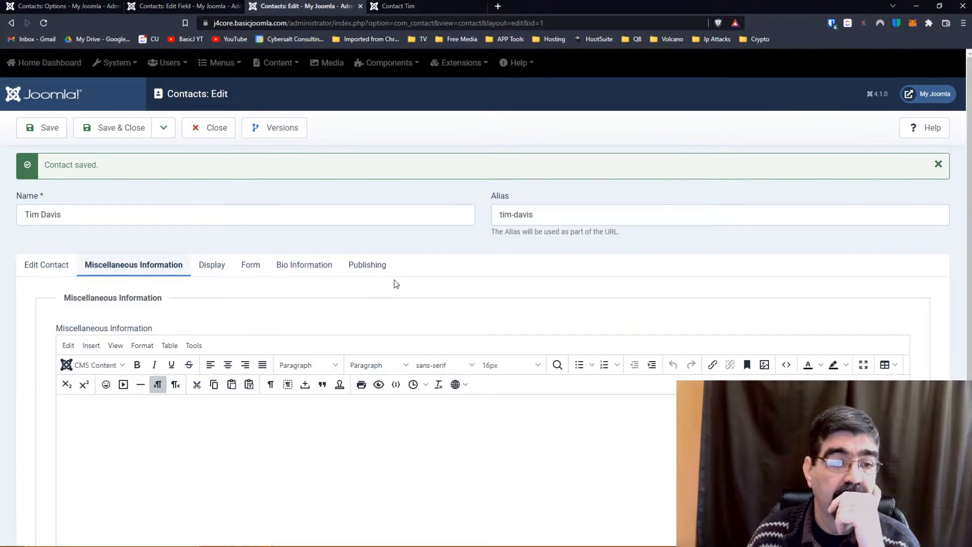
Insert the Eye Colour field as {field 1} into Miscellaneous Information via CMS Content > Field, then save.
{"action": "scroll", "coordinate": [405, 287], "scroll_direction": "down", "scroll_amount": 3}
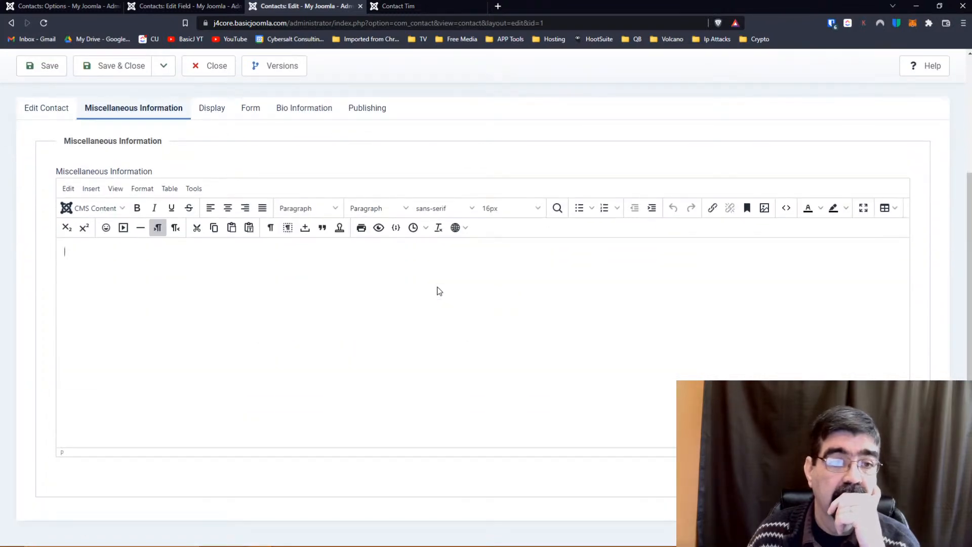
{"action": "left_click", "coordinate": [438, 290]}
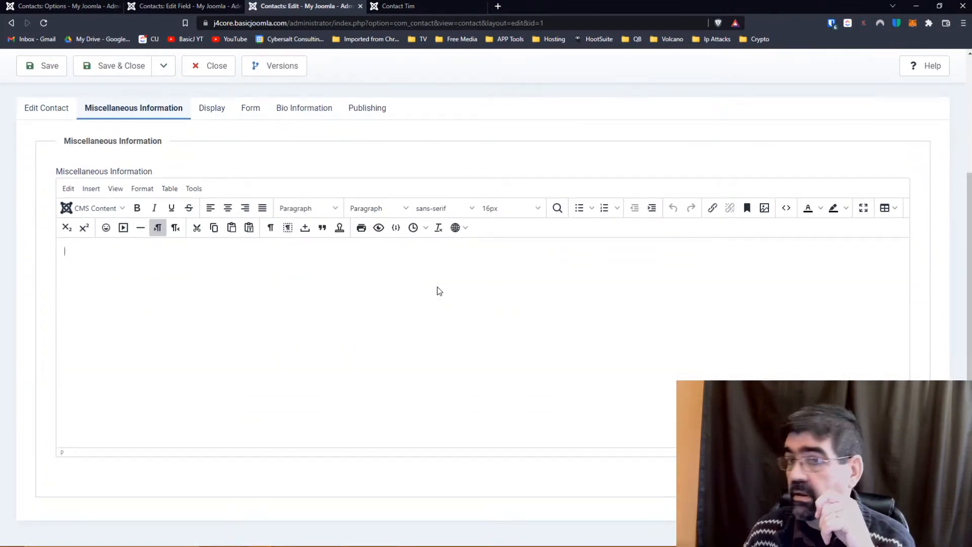
{"action": "scroll", "coordinate": [439, 291], "scroll_direction": "up", "scroll_amount": 3}
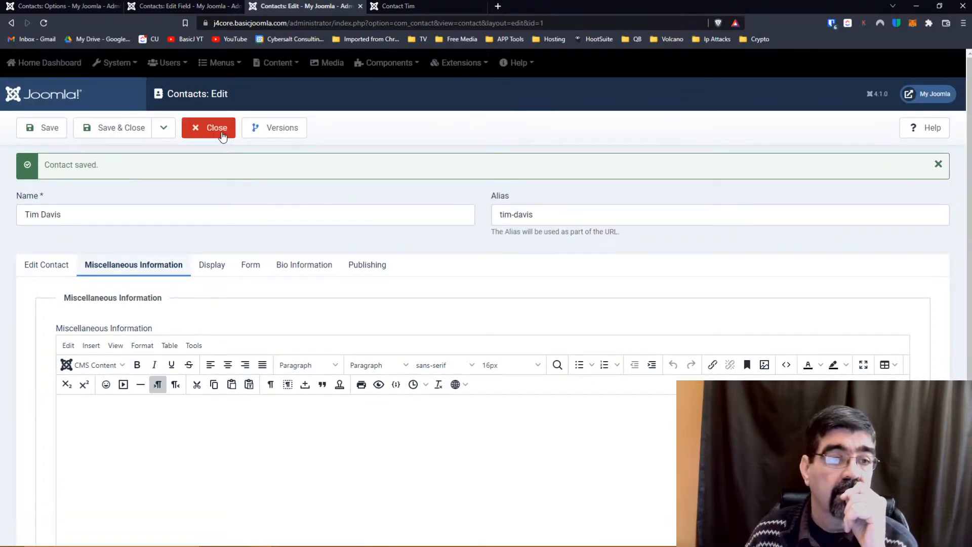
{"action": "scroll", "coordinate": [367, 203], "scroll_direction": "down", "scroll_amount": 3}
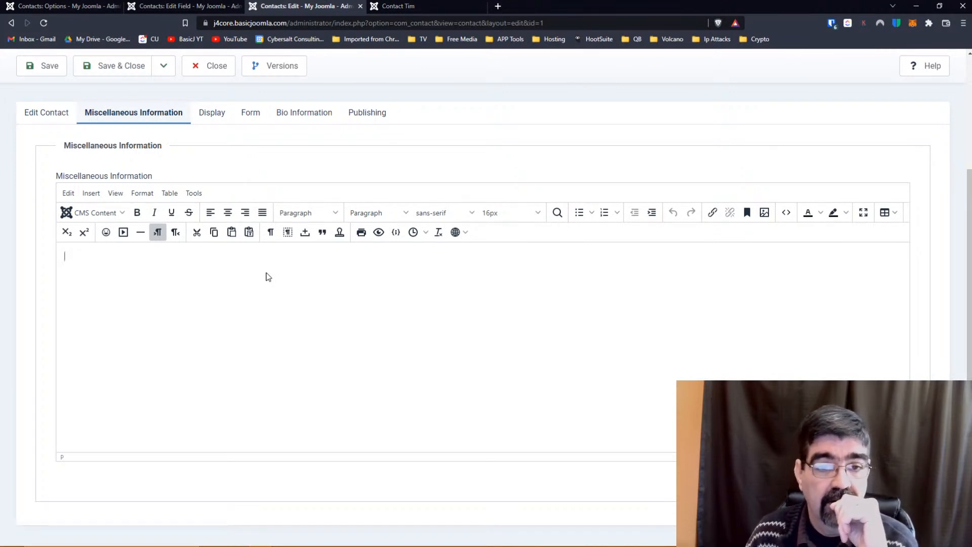
{"action": "left_click", "coordinate": [122, 212]}
{"action": "left_click", "coordinate": [102, 284]}
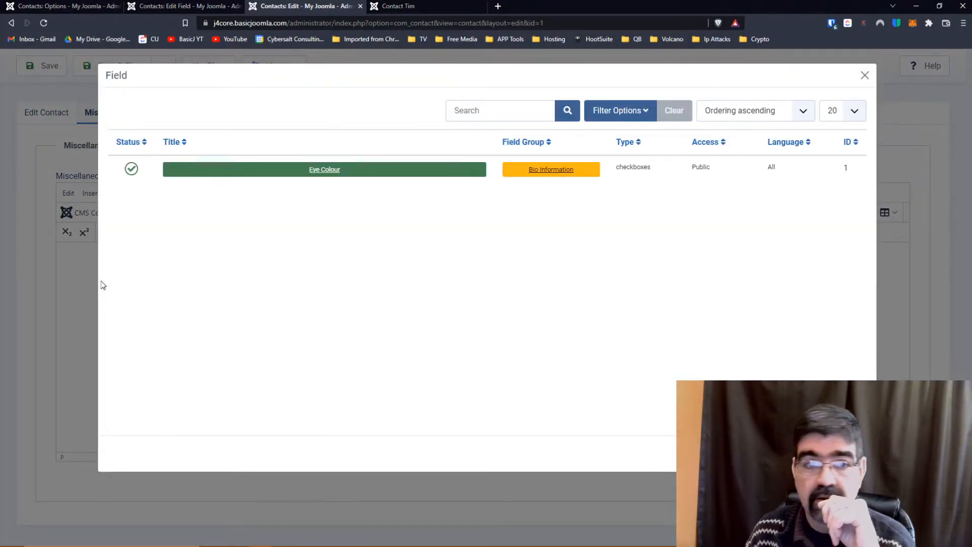
{"action": "left_click", "coordinate": [318, 172]}
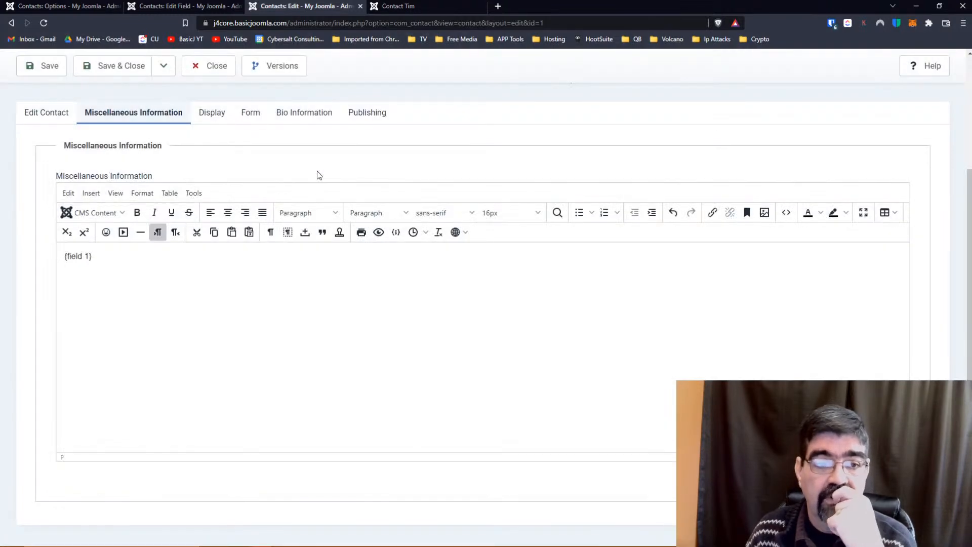
{"action": "left_click", "coordinate": [33, 62]}
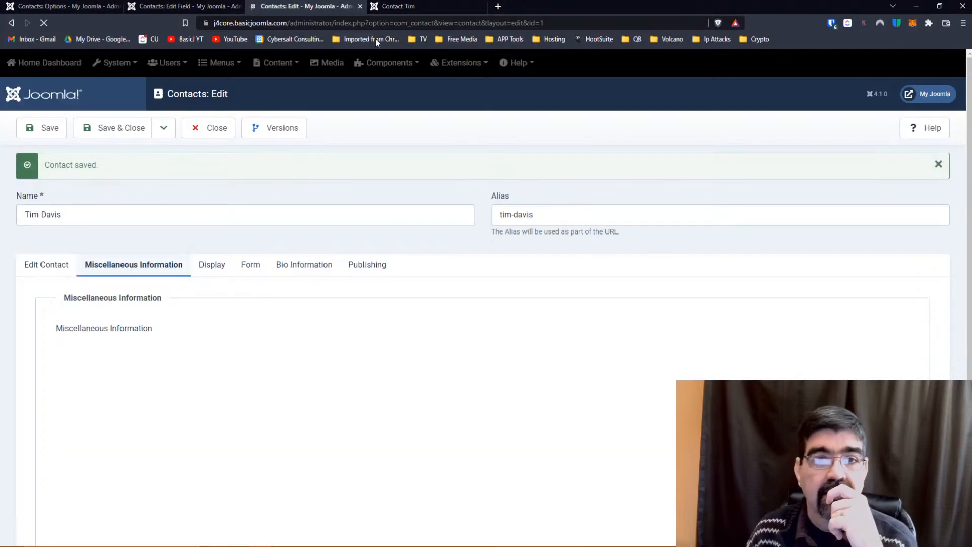
Reload the public Contact Tim page, confirm Eye Colour: Brown appears, then go back to the editor.
{"action": "left_click", "coordinate": [410, 8]}
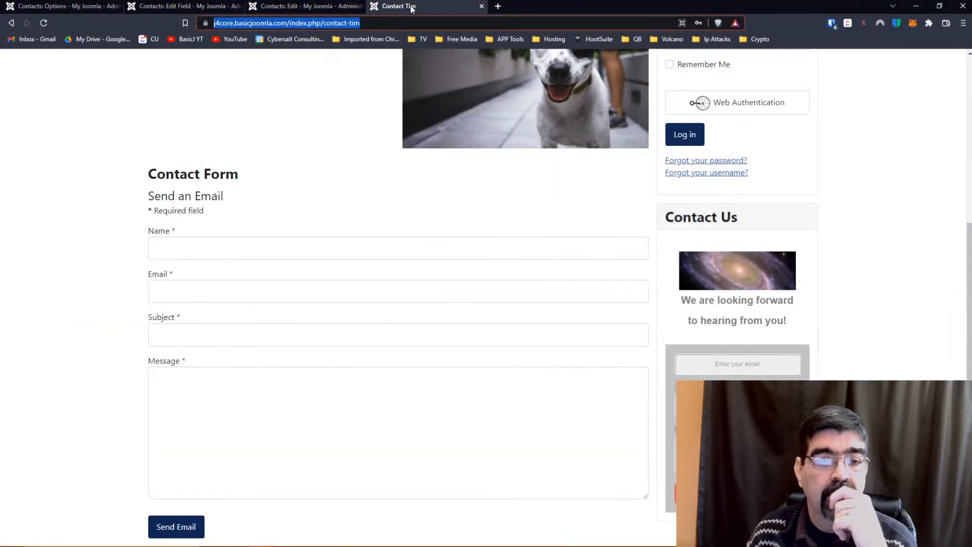
{"action": "left_click", "coordinate": [43, 23]}
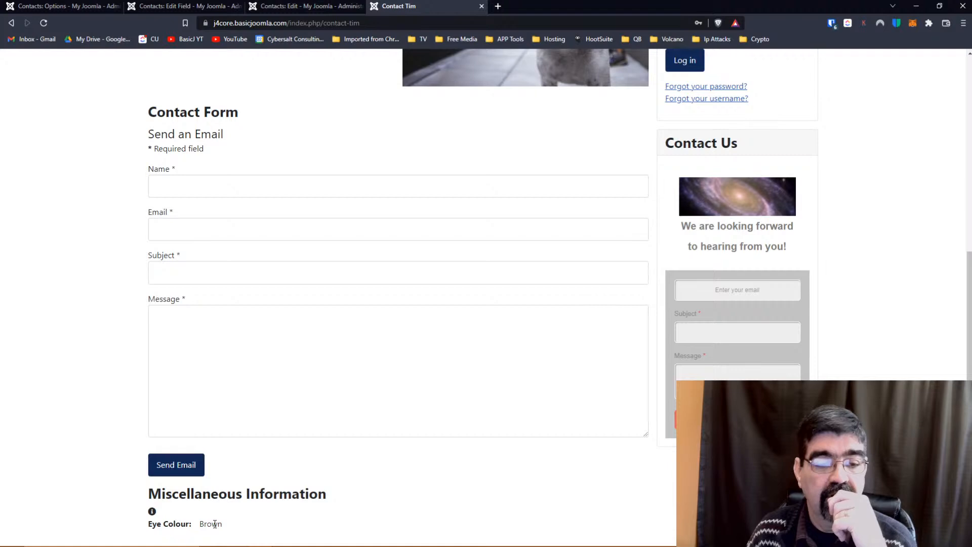
{"action": "scroll", "coordinate": [289, 482], "scroll_direction": "up", "scroll_amount": 1}
{"action": "scroll", "coordinate": [289, 481], "scroll_direction": "down", "scroll_amount": 1}
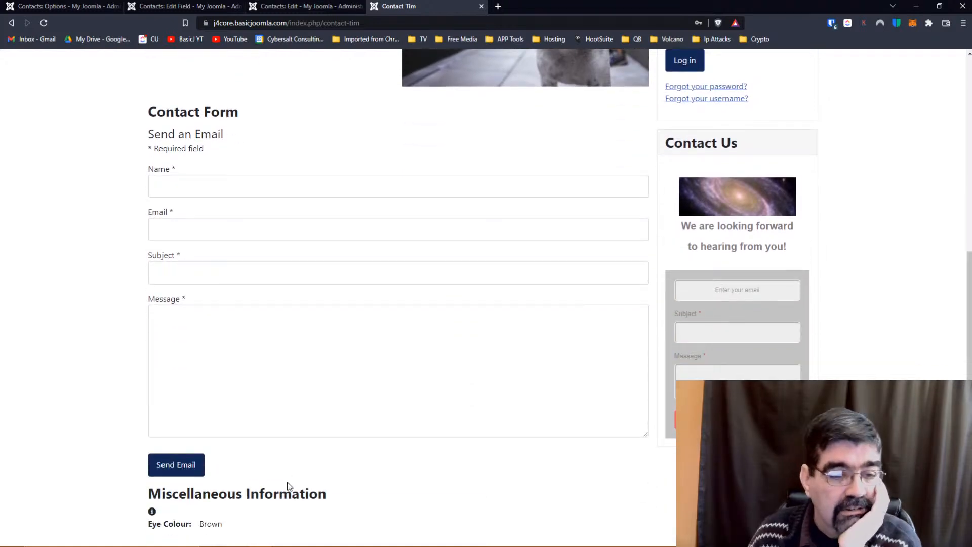
{"action": "scroll", "coordinate": [289, 486], "scroll_direction": "up", "scroll_amount": 5}
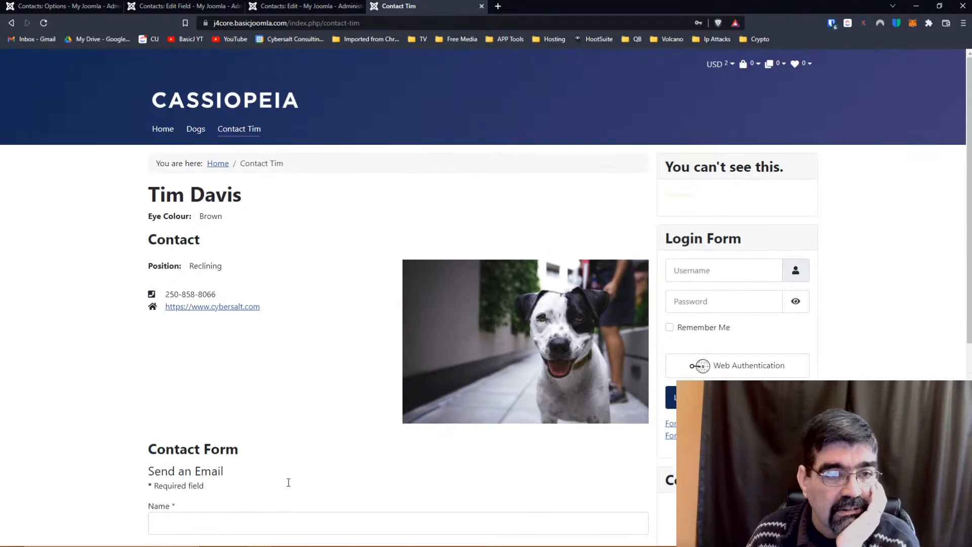
{"action": "scroll", "coordinate": [289, 486], "scroll_direction": "down", "scroll_amount": 5}
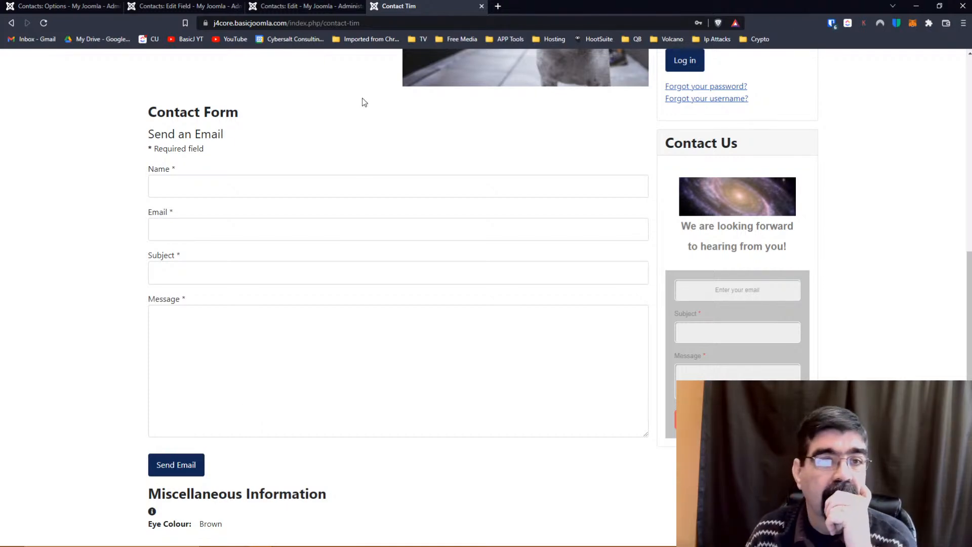
{"action": "left_click", "coordinate": [296, 7]}
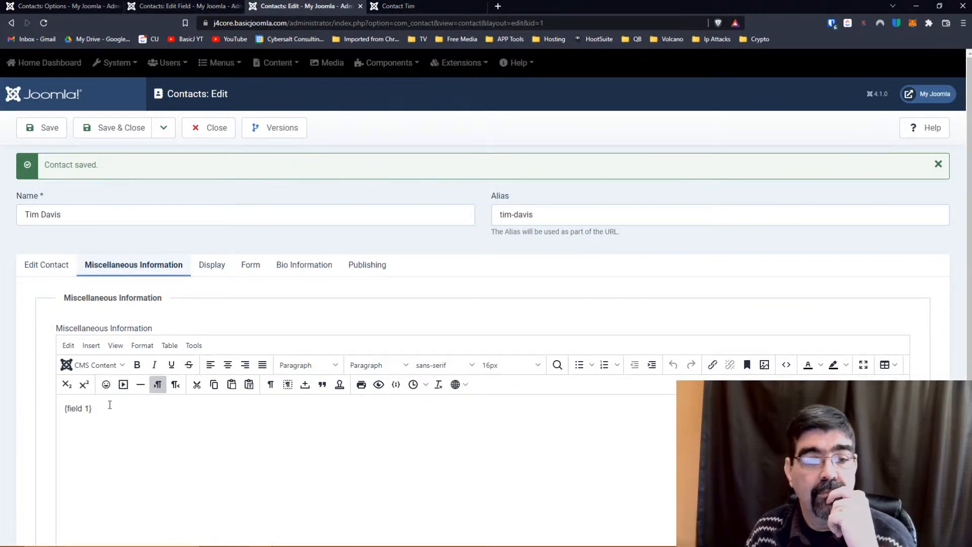
Dismiss the CMS Content insert list unused, then view Form settings with Contact Form and Session Check at Use Global.
{"action": "scroll", "coordinate": [109, 405], "scroll_direction": "down", "scroll_amount": 3}
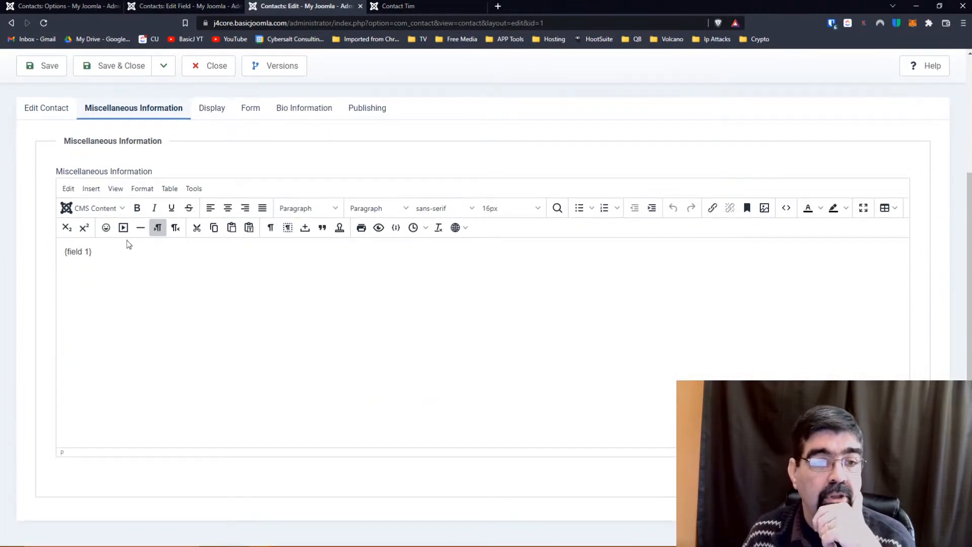
{"action": "left_click", "coordinate": [96, 205]}
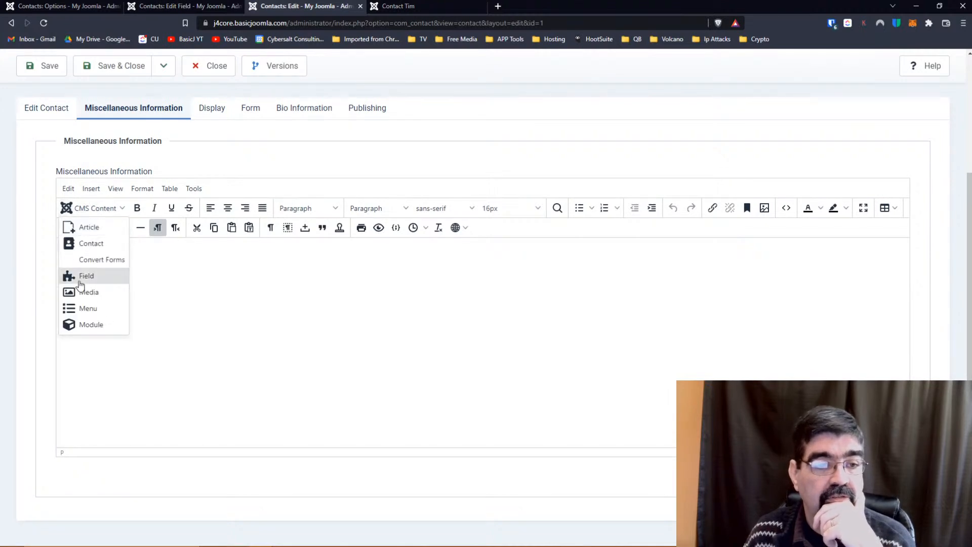
{"action": "left_click", "coordinate": [248, 297]}
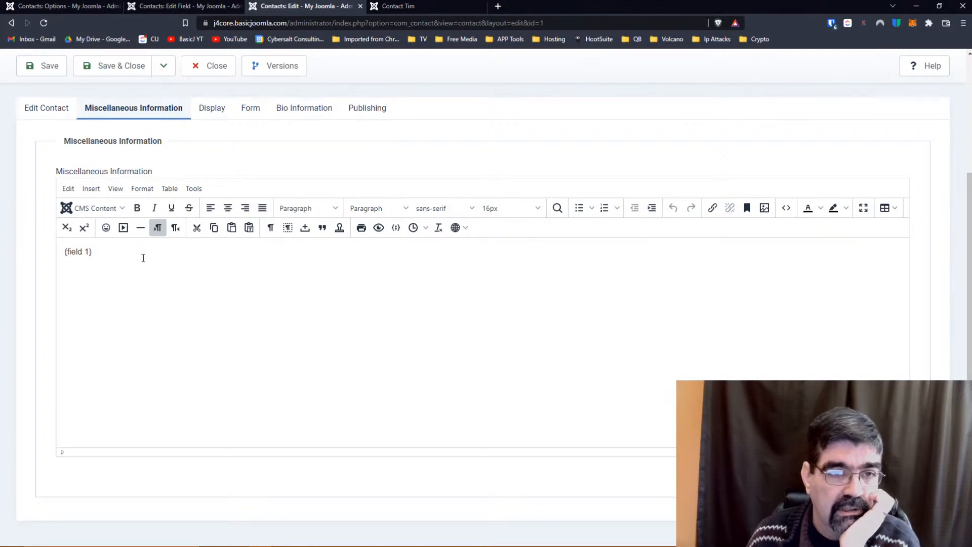
{"action": "left_click", "coordinate": [250, 110]}
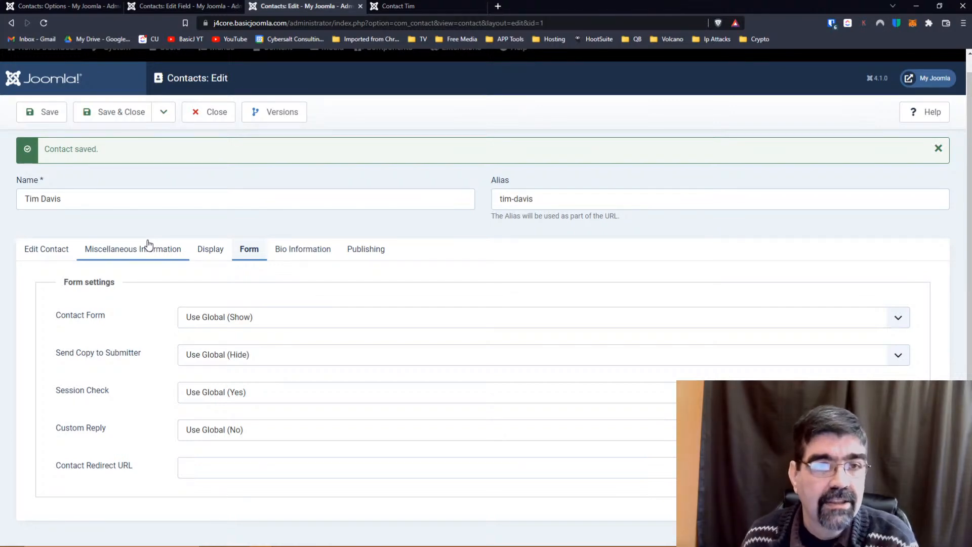
Glance at the public page, then review the contact's Miscellaneous Information and Display options unchanged.
{"action": "left_click", "coordinate": [397, 6]}
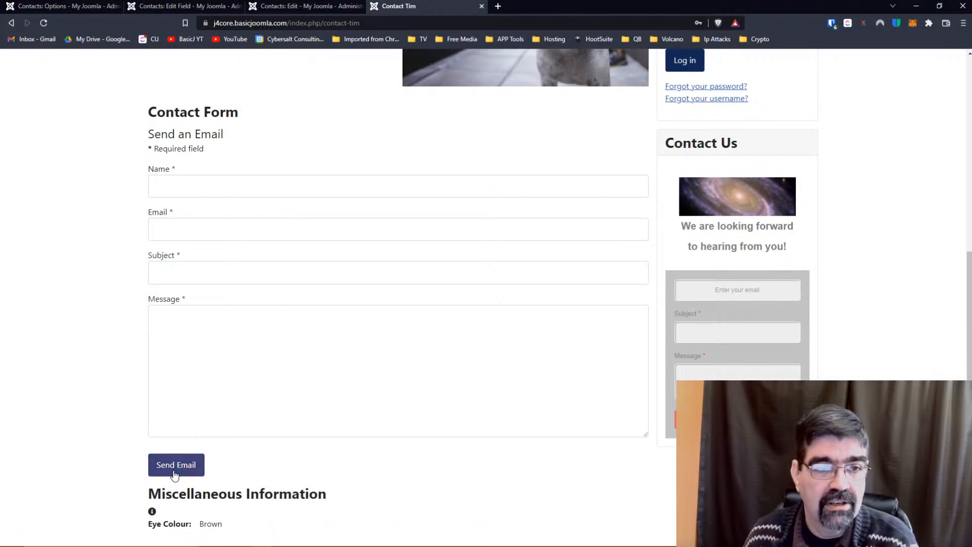
{"action": "scroll", "coordinate": [295, 317], "scroll_direction": "up", "scroll_amount": 7}
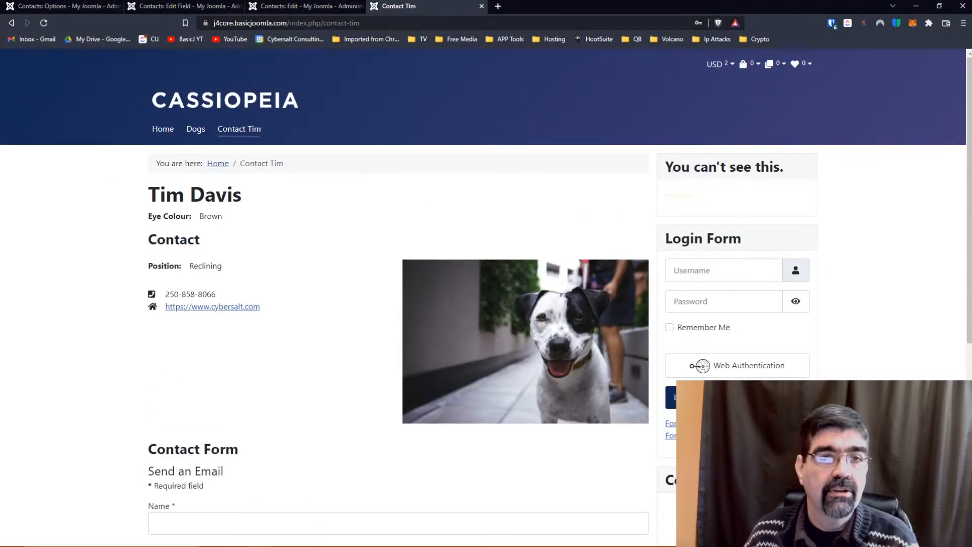
{"action": "left_click", "coordinate": [287, 8]}
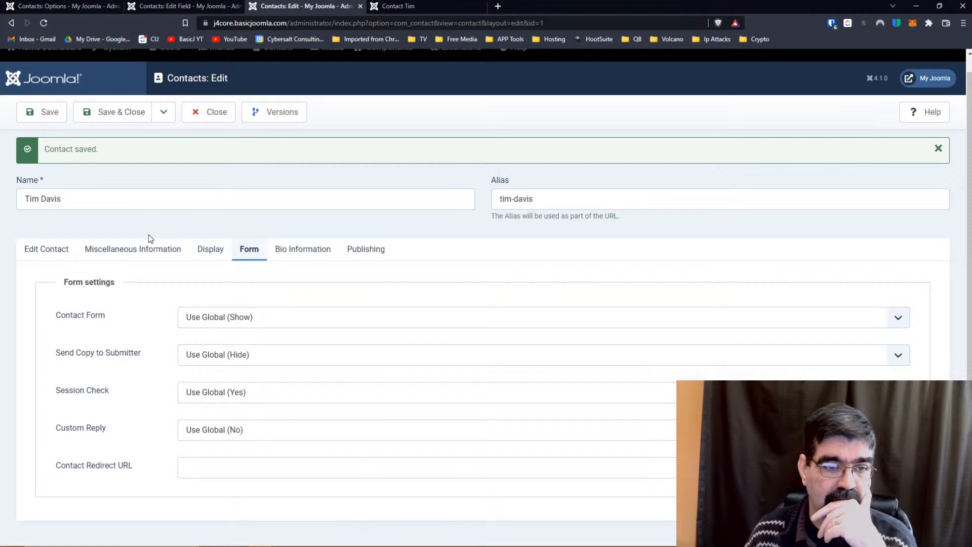
{"action": "left_click", "coordinate": [146, 249]}
{"action": "scroll", "coordinate": [228, 297], "scroll_direction": "down", "scroll_amount": 3}
{"action": "scroll", "coordinate": [226, 282], "scroll_direction": "up", "scroll_amount": 3}
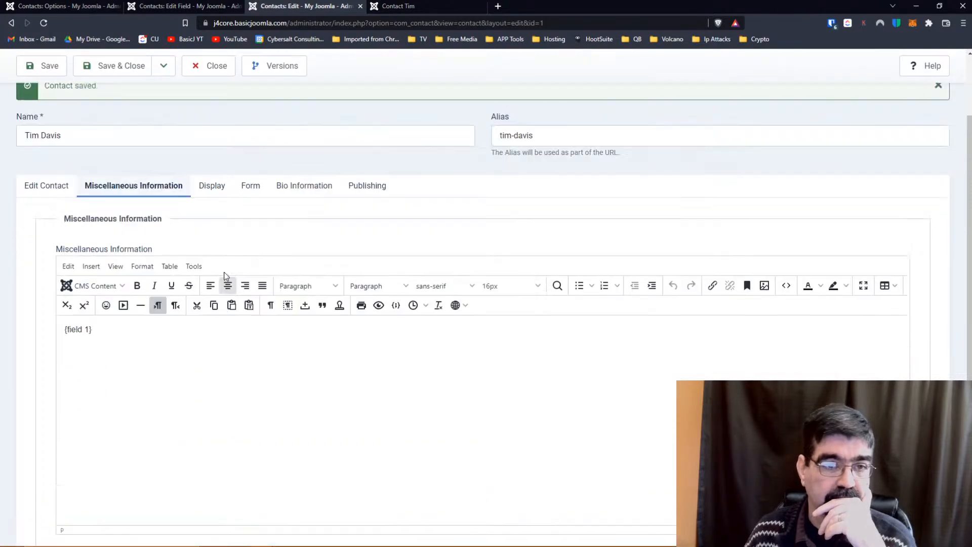
{"action": "left_click", "coordinate": [212, 267]}
{"action": "scroll", "coordinate": [130, 321], "scroll_direction": "down", "scroll_amount": 3}
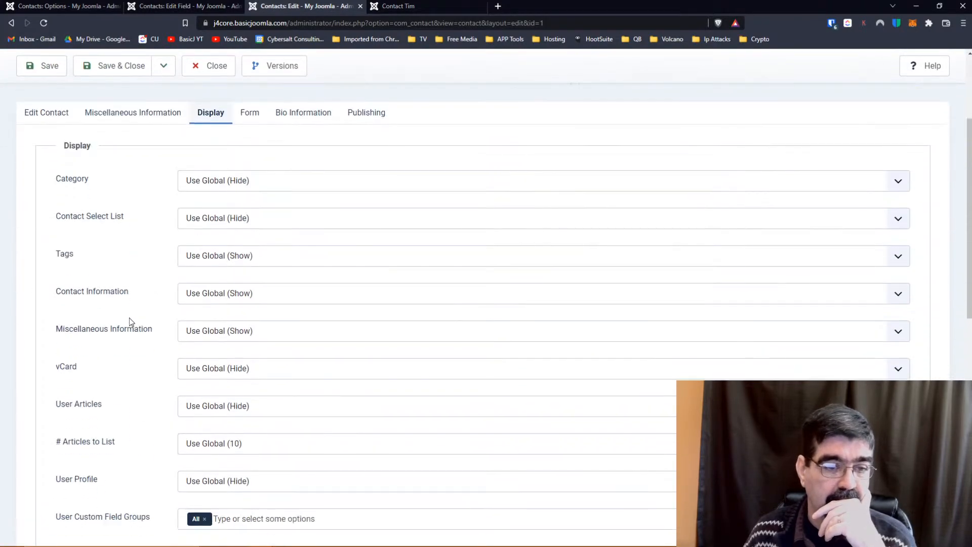
{"action": "left_click", "coordinate": [200, 332]}
{"action": "left_click", "coordinate": [200, 331]}
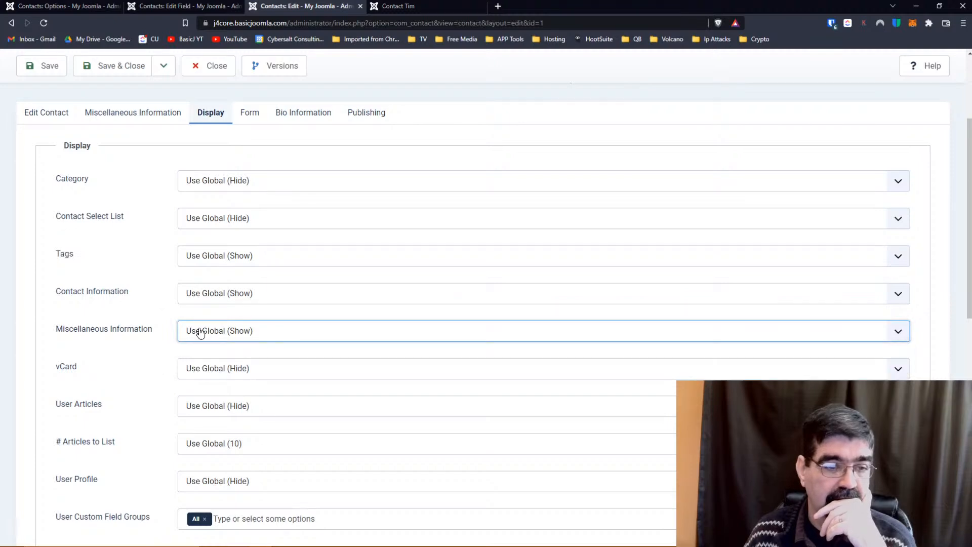
{"action": "scroll", "coordinate": [119, 282], "scroll_direction": "up", "scroll_amount": 2}
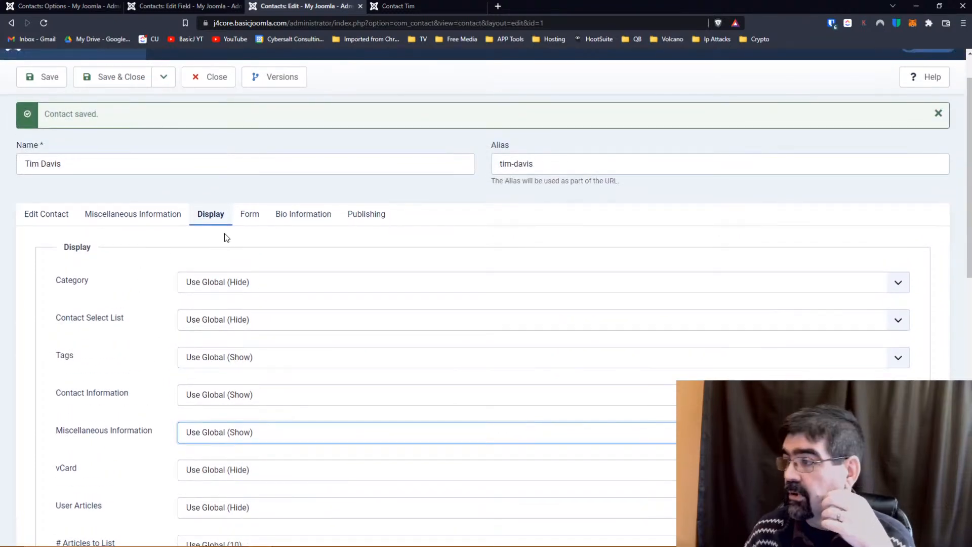
Check the Form and main details, then close the contact editor and view the public page.
{"action": "left_click", "coordinate": [248, 214]}
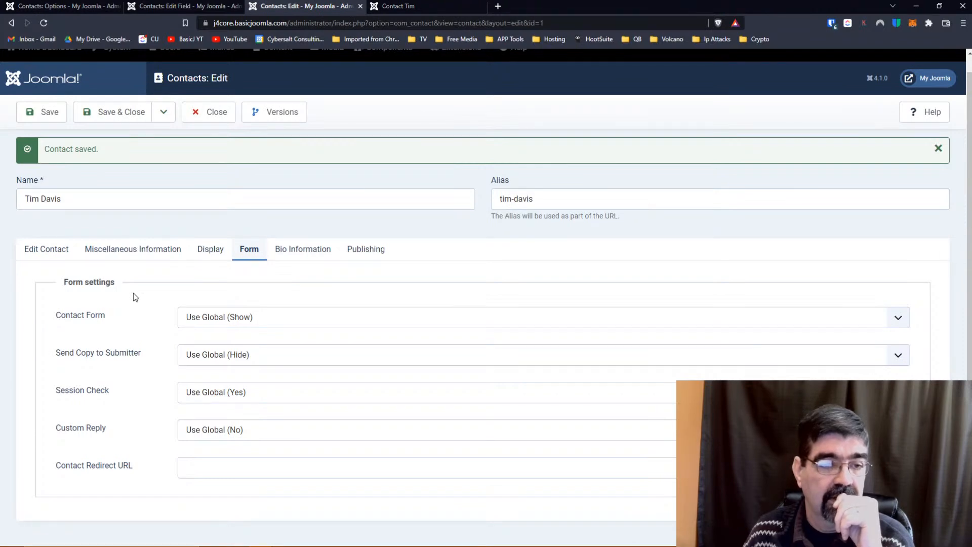
{"action": "left_click", "coordinate": [31, 249]}
{"action": "scroll", "coordinate": [434, 347], "scroll_direction": "down", "scroll_amount": 3}
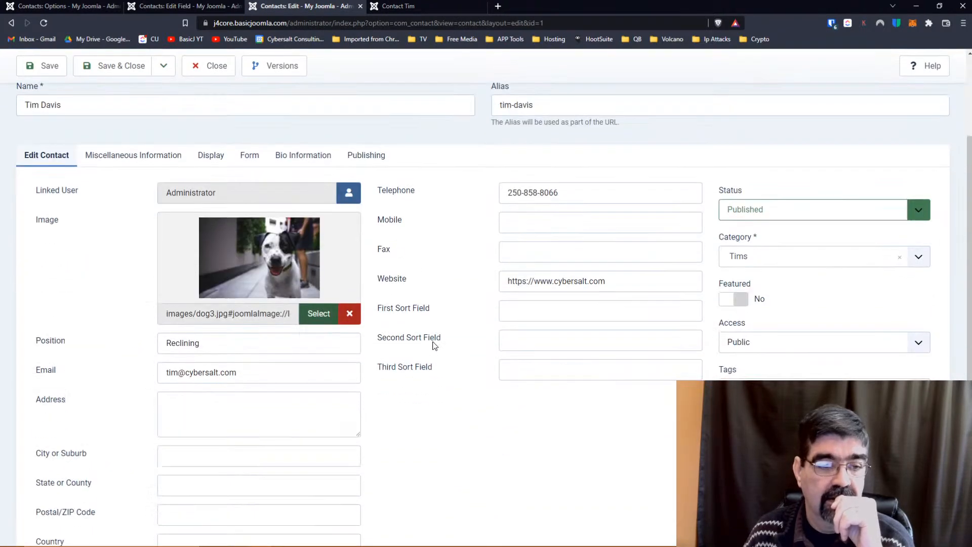
{"action": "scroll", "coordinate": [434, 344], "scroll_direction": "up", "scroll_amount": 4}
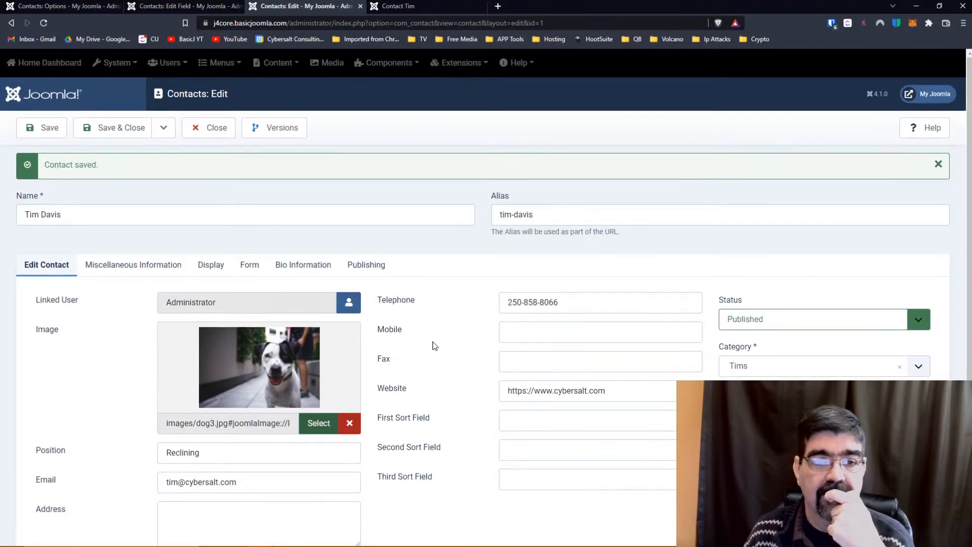
{"action": "left_click", "coordinate": [215, 137]}
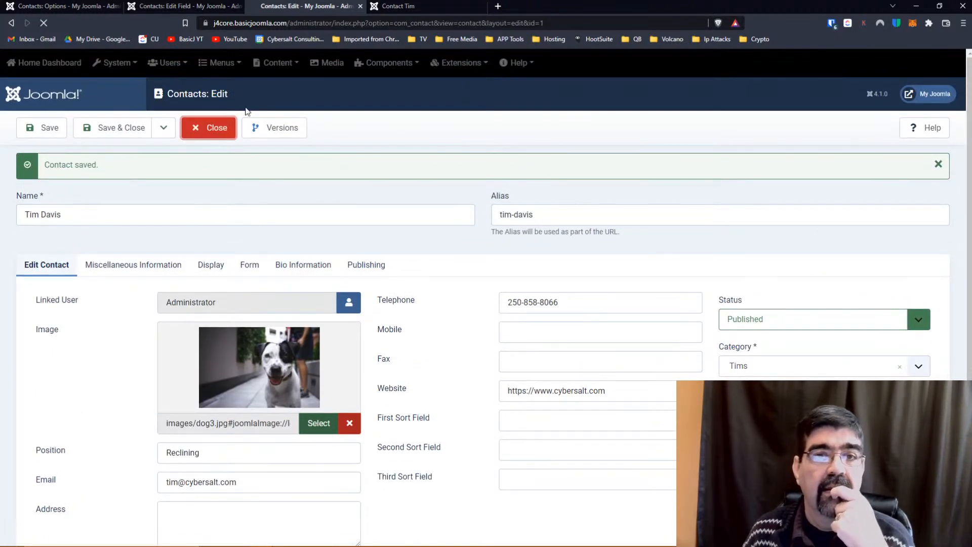
{"action": "left_click", "coordinate": [399, 6]}
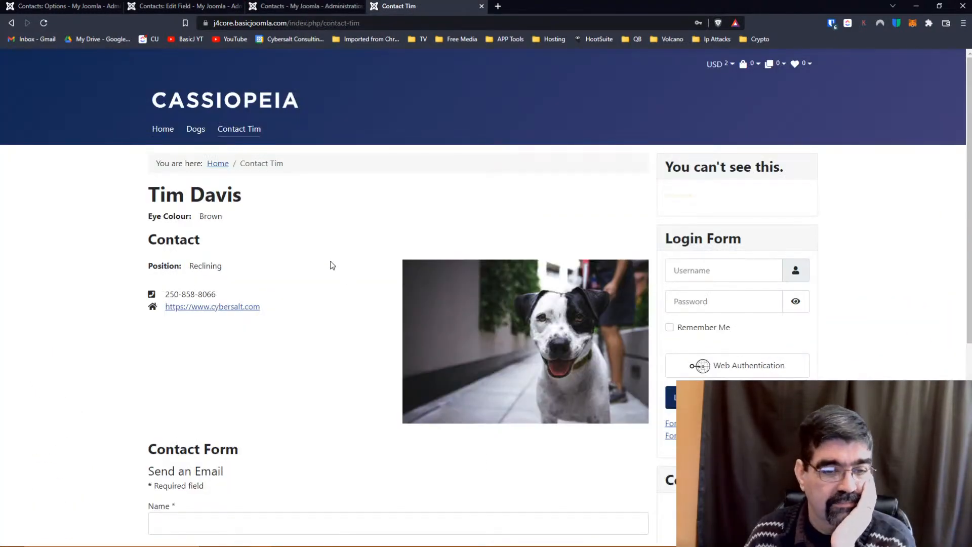
Scroll through the public Contact Tim page, then return to the admin Contacts list.
{"action": "scroll", "coordinate": [330, 260], "scroll_direction": "down", "scroll_amount": 6}
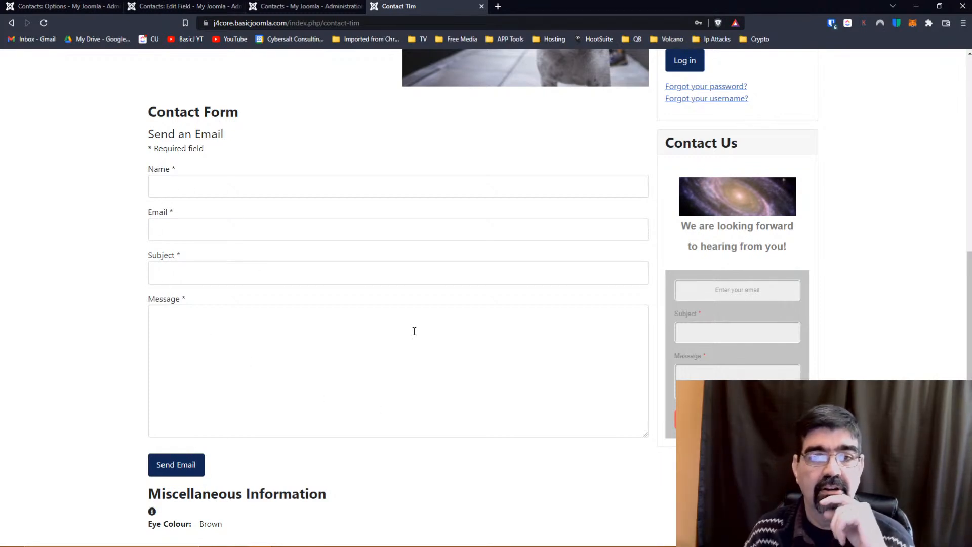
{"action": "scroll", "coordinate": [314, 290], "scroll_direction": "up", "scroll_amount": 1}
{"action": "scroll", "coordinate": [315, 288], "scroll_direction": "up", "scroll_amount": 6}
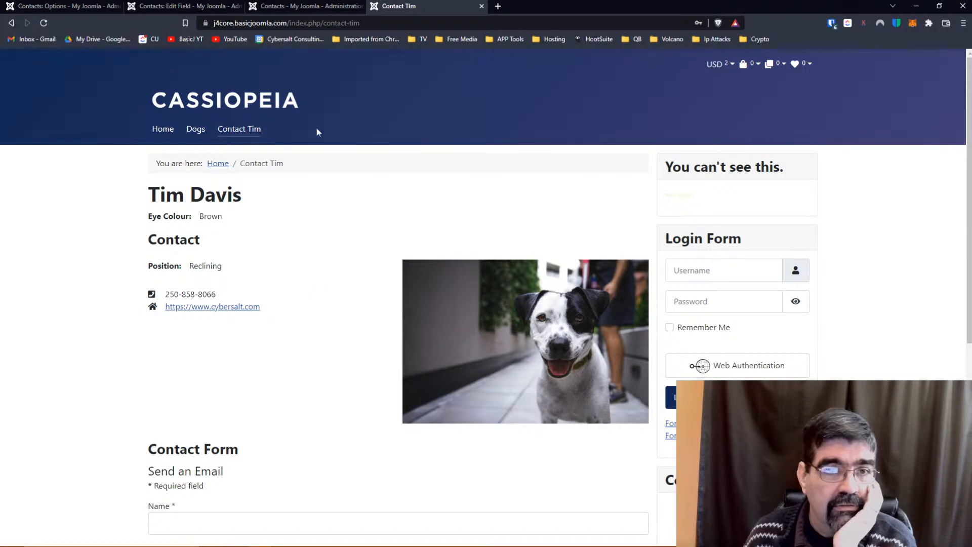
{"action": "left_click", "coordinate": [277, 6]}
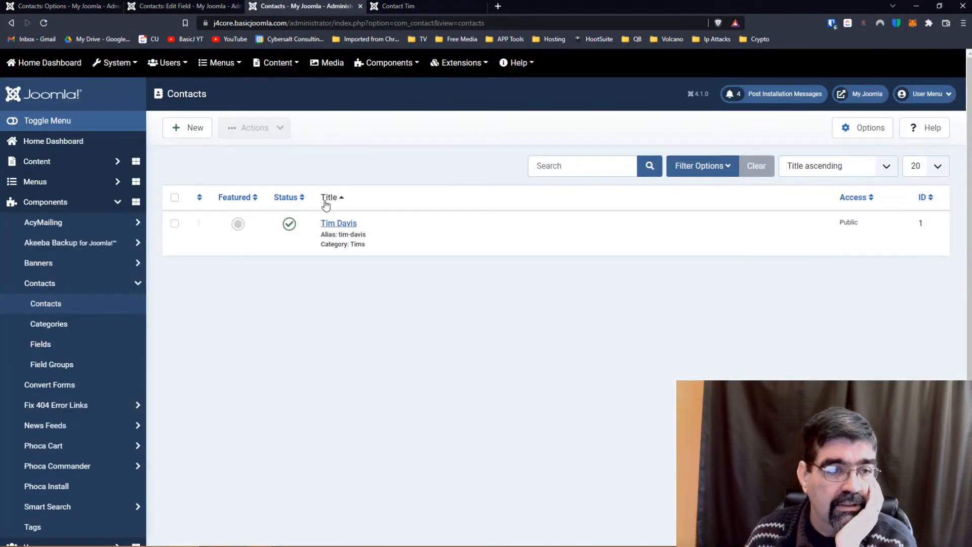
From Contacts: Fields, check in the locked Eye Colour field and start a new field.
{"action": "left_click", "coordinate": [64, 343]}
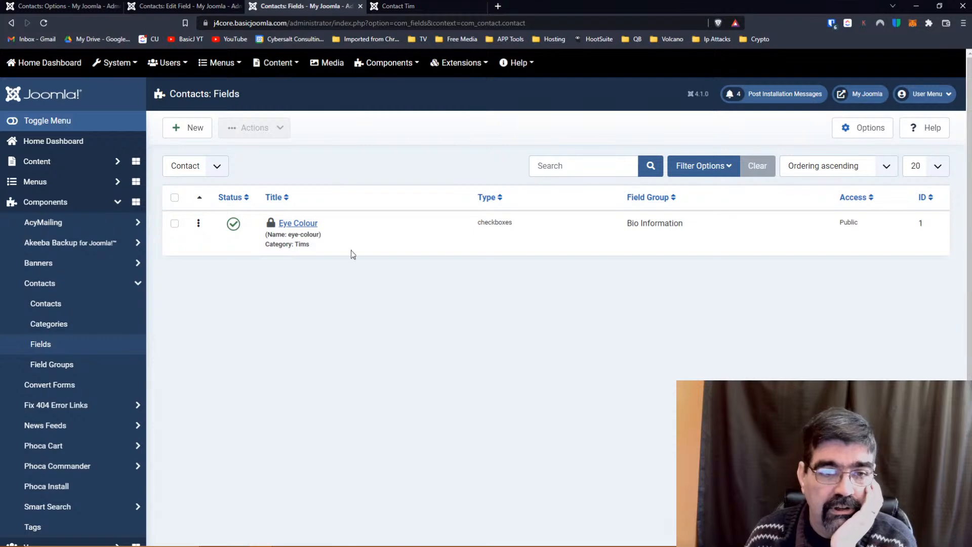
{"action": "left_click", "coordinate": [186, 128]}
{"action": "left_click", "coordinate": [188, 131]}
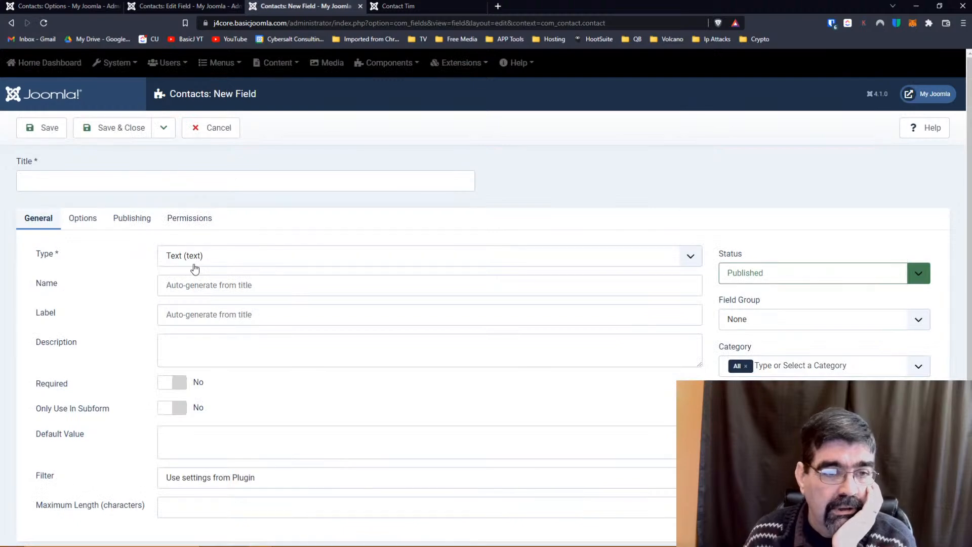
{"action": "left_click", "coordinate": [201, 261]}
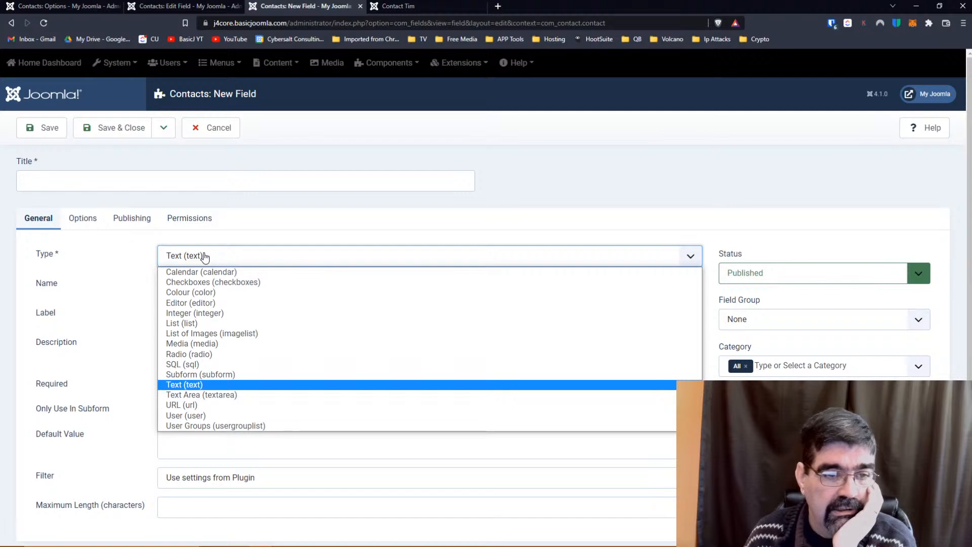
Set Type to Colour, name and label 'Colour', description 'Favorite Colour', and Only Use In Subform to Yes.
{"action": "left_click", "coordinate": [193, 293]}
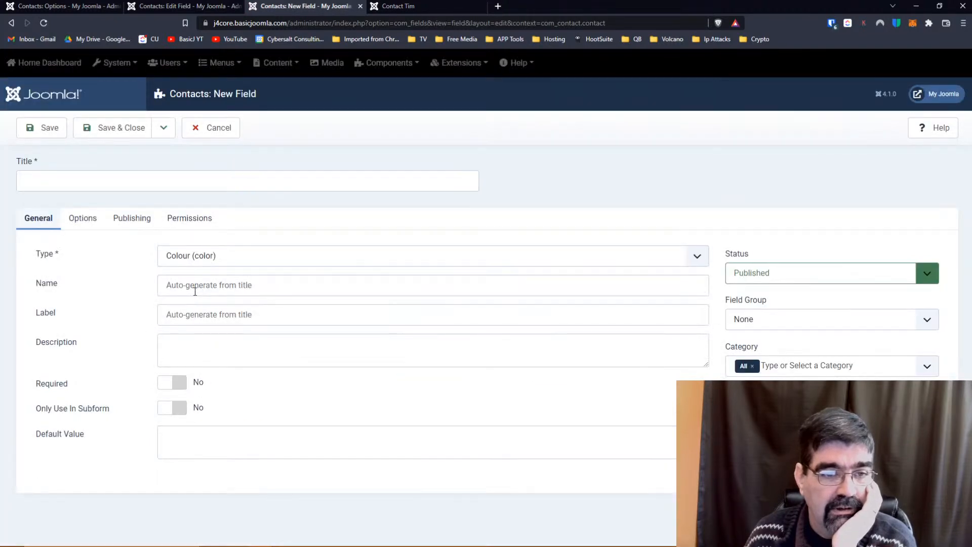
{"action": "left_click", "coordinate": [196, 286]}
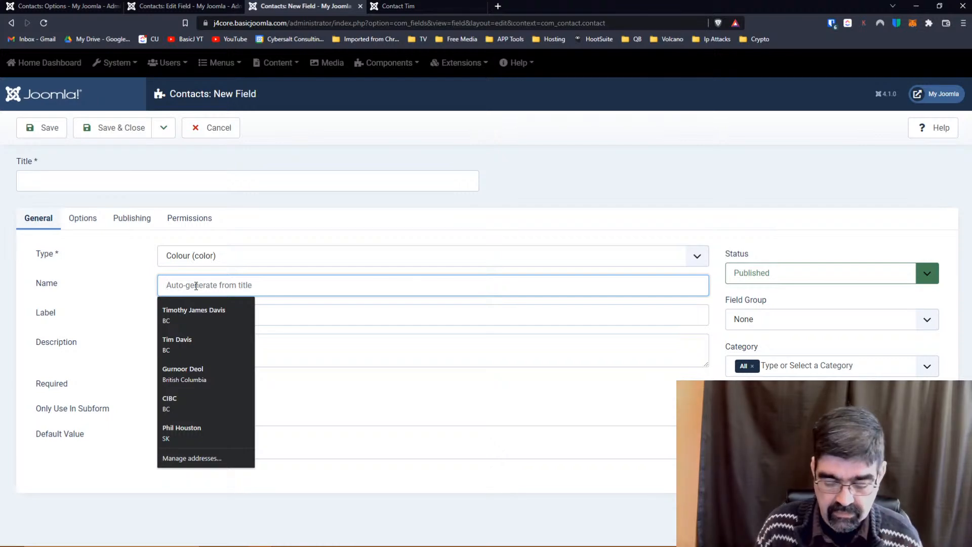
{"action": "type", "text": "Colour"}
{"action": "key", "text": "Tab"}
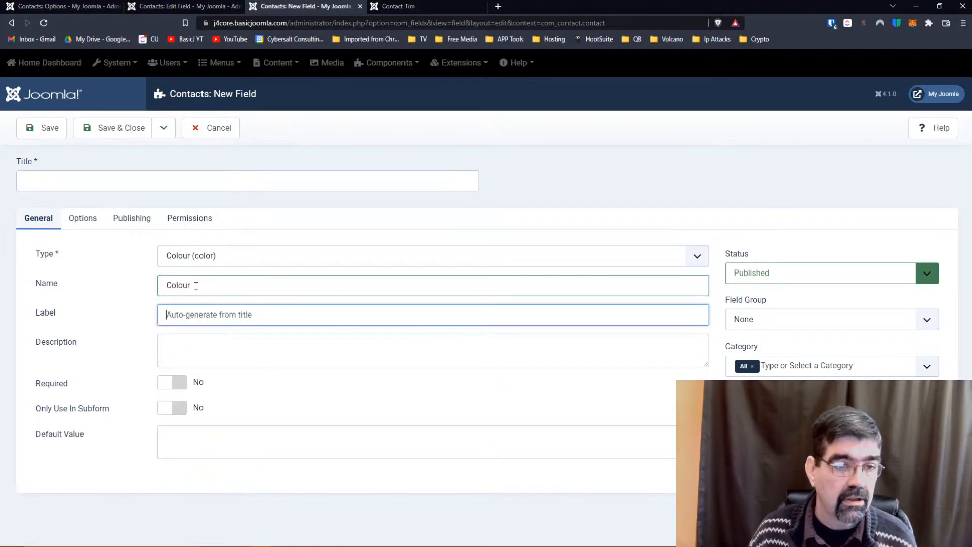
{"action": "left_click", "coordinate": [212, 313]}
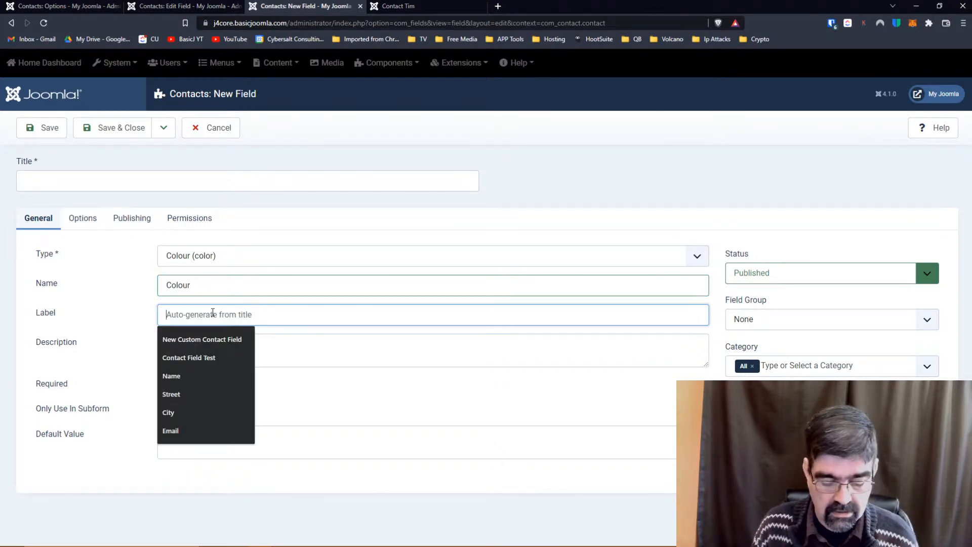
{"action": "type", "text": "Colour"}
{"action": "key", "text": "Tab"}
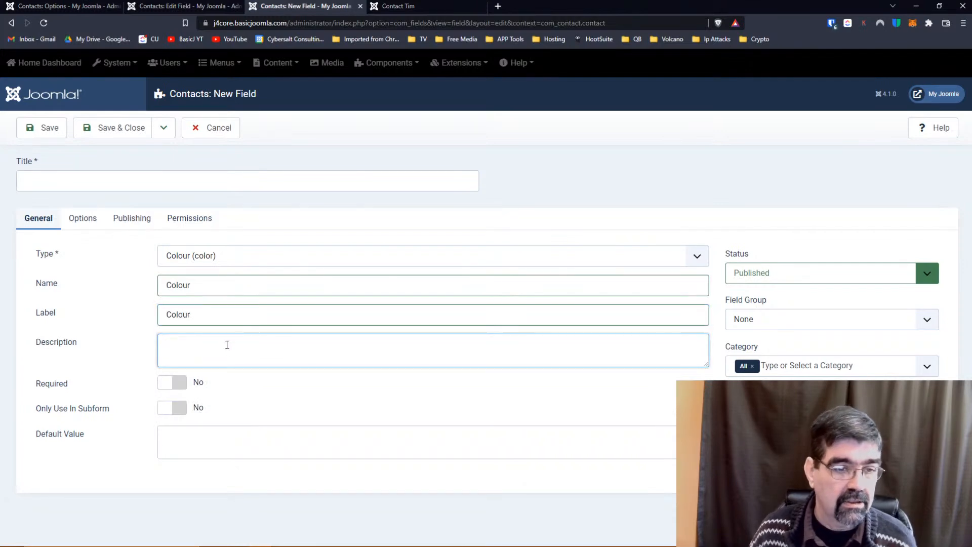
{"action": "type", "text": "Favorite Colour"}
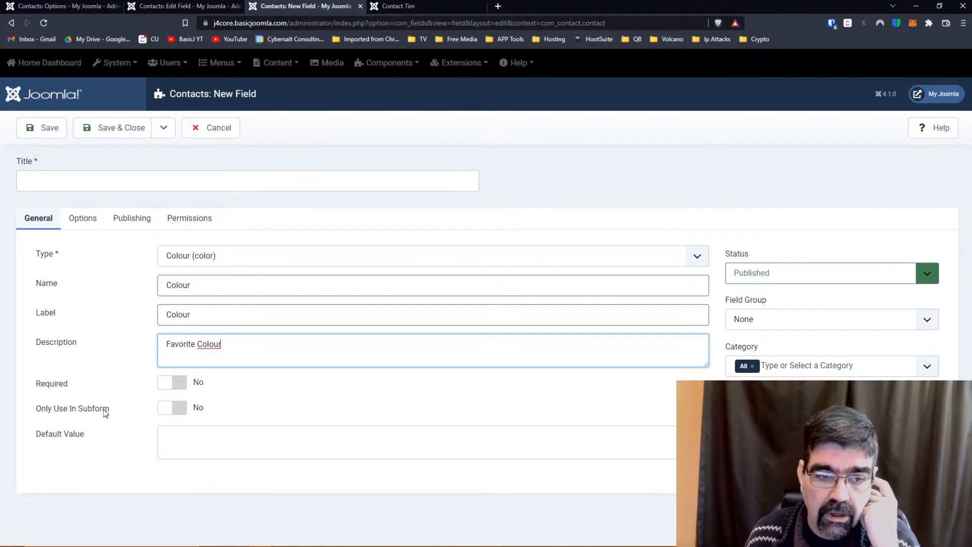
{"action": "left_click", "coordinate": [162, 411]}
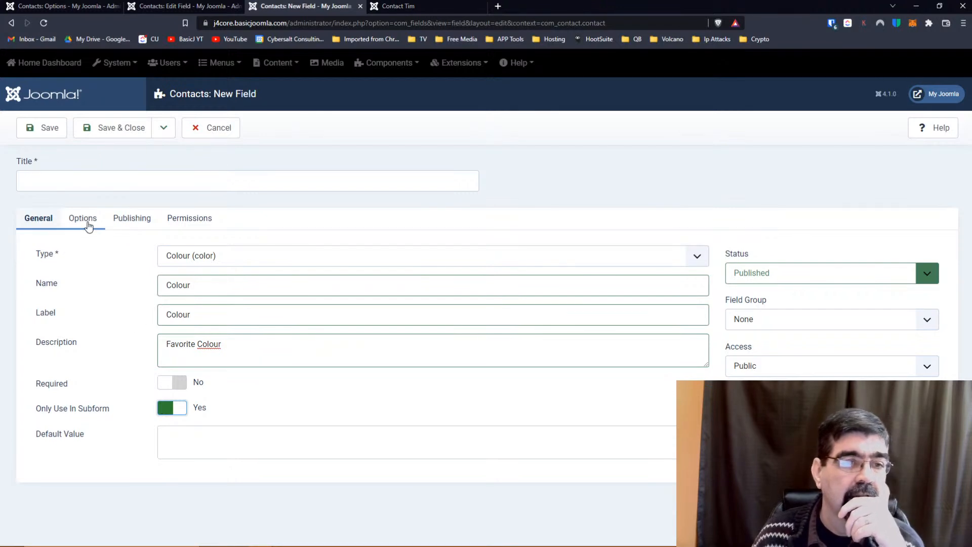
On the Options tab, enter the placeholder 'This is a placeholder.'.
{"action": "left_click", "coordinate": [88, 225]}
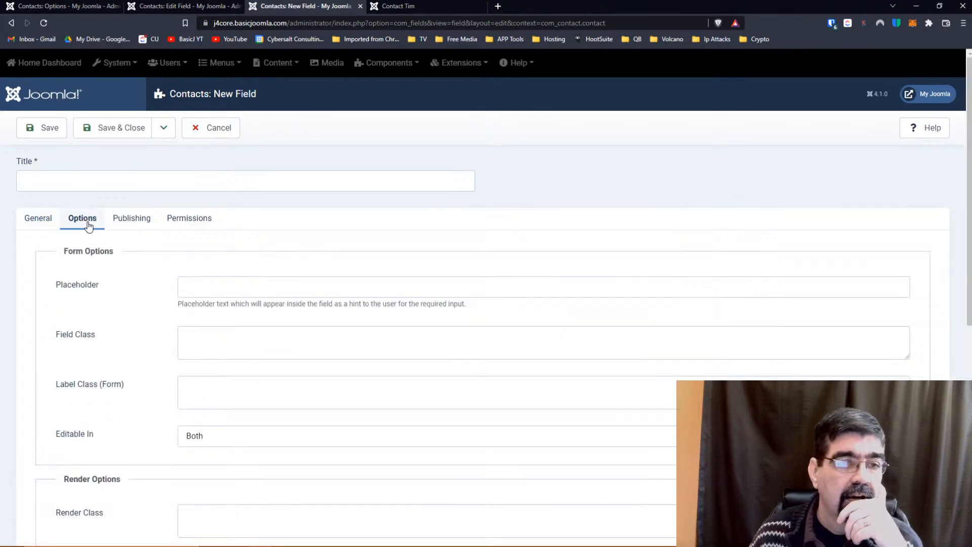
{"action": "left_click", "coordinate": [205, 284]}
{"action": "type", "text": "T"}
{"action": "key", "text": "BackSpace"}
{"action": "type", "text": "Tis"}
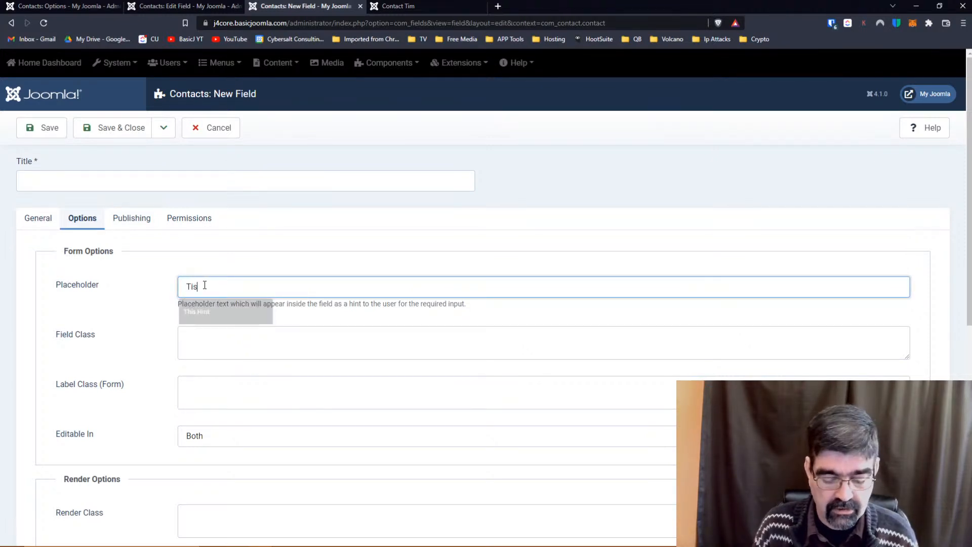
{"action": "type", "text": " is a placeholder."}
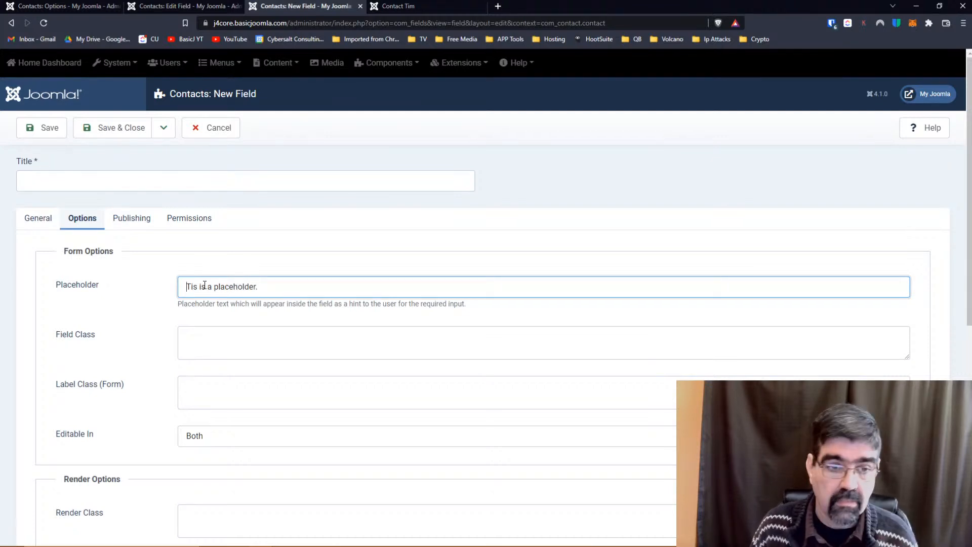
{"action": "type", "text": "h"}
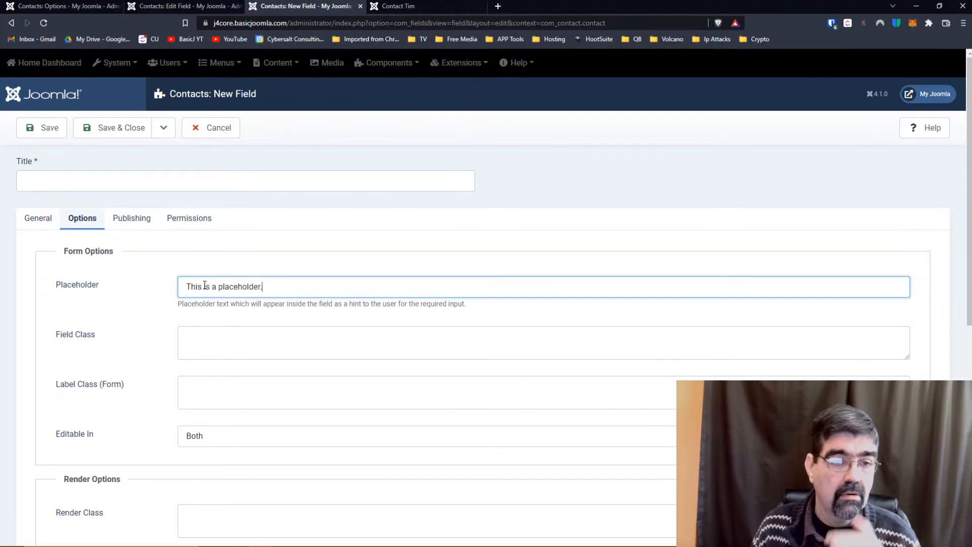
Set the field's Automatic Display to After Title.
{"action": "scroll", "coordinate": [208, 304], "scroll_direction": "down", "scroll_amount": 2}
{"action": "scroll", "coordinate": [210, 307], "scroll_direction": "down", "scroll_amount": 6}
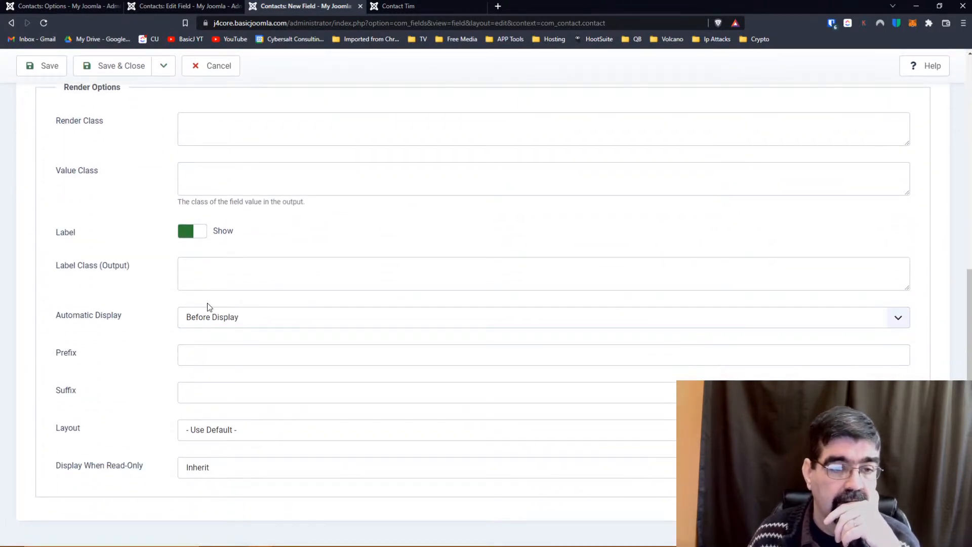
{"action": "left_click", "coordinate": [215, 324]}
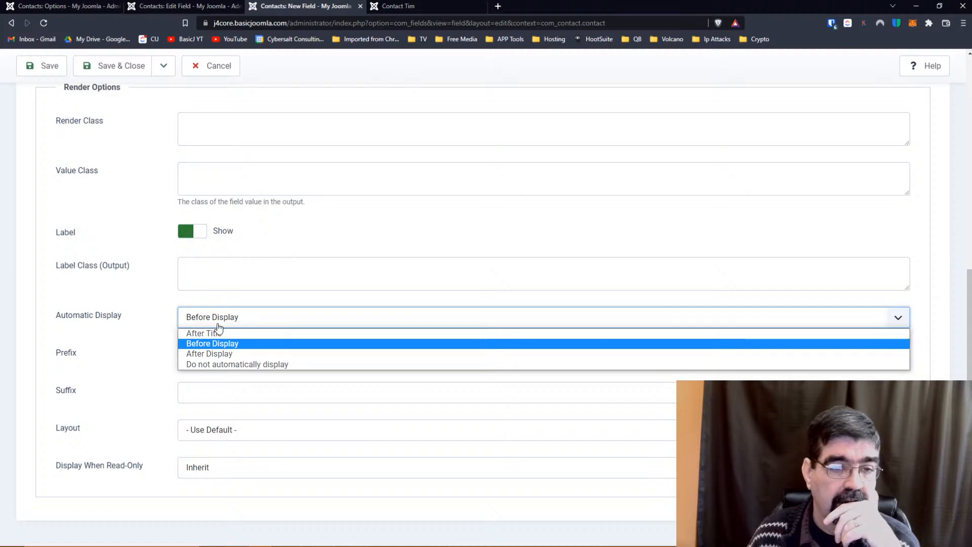
{"action": "left_click", "coordinate": [200, 333]}
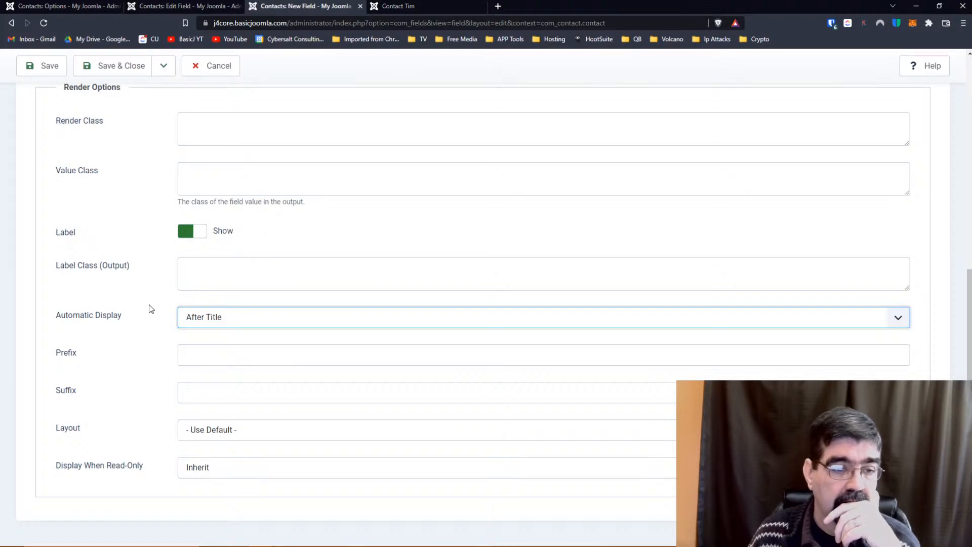
{"action": "scroll", "coordinate": [148, 284], "scroll_direction": "up", "scroll_amount": 10}
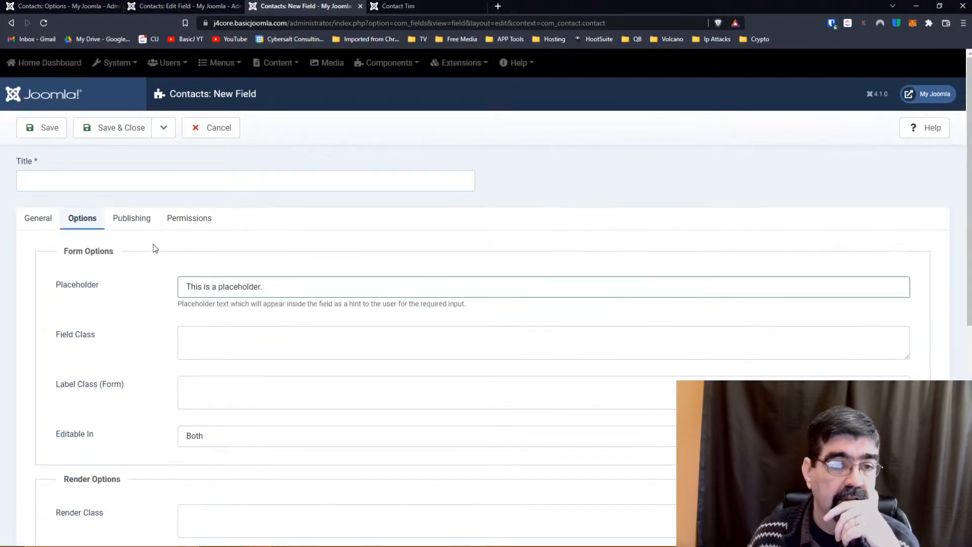
{"action": "left_click", "coordinate": [128, 224]}
Title the field 'Favourite Colour' and save it.
{"action": "left_click", "coordinate": [43, 219]}
{"action": "left_click", "coordinate": [65, 174]}
{"action": "type", "text": "Favourtie"}
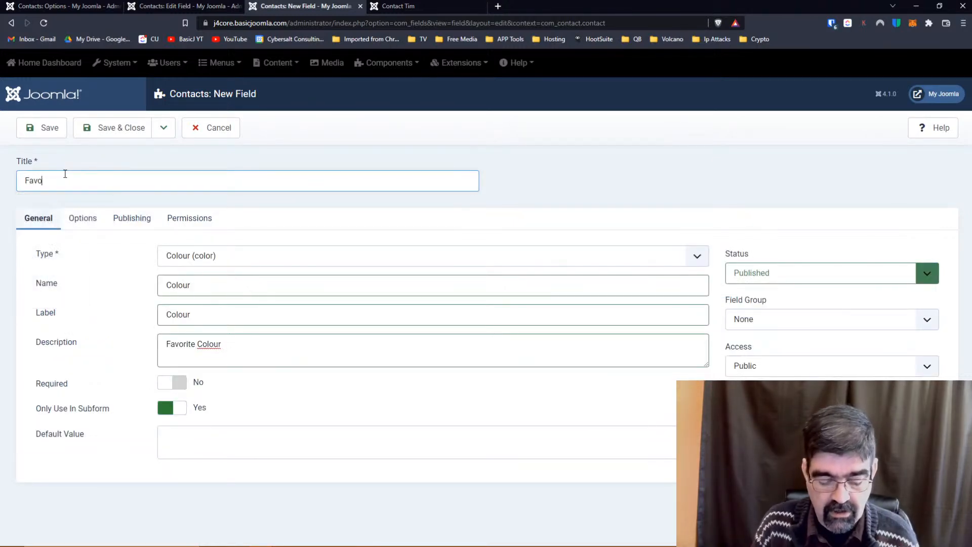
{"action": "key", "text": "BackSpace"}
{"action": "type", "text": "ite Colour"}
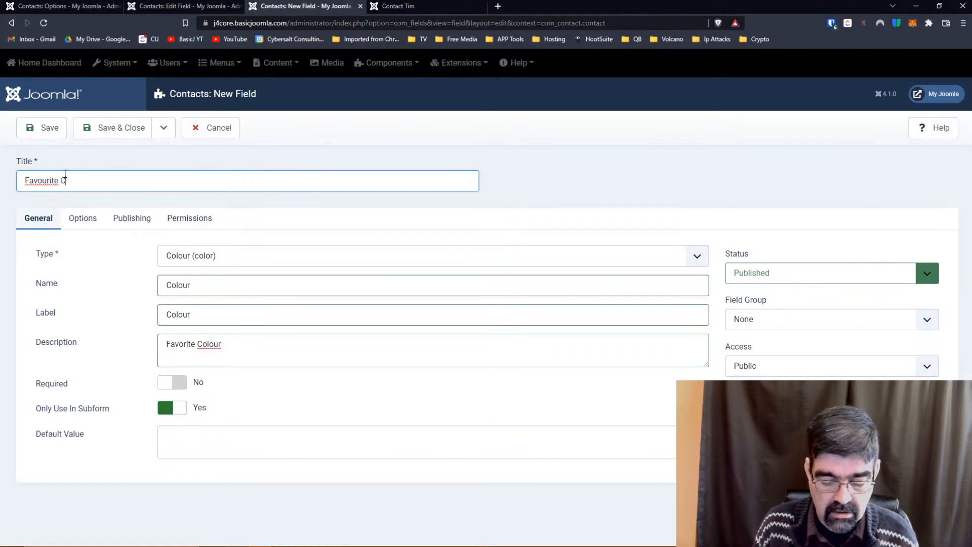
{"action": "right_click", "coordinate": [44, 181]}
{"action": "left_click", "coordinate": [106, 159]}
{"action": "left_click", "coordinate": [64, 129]}
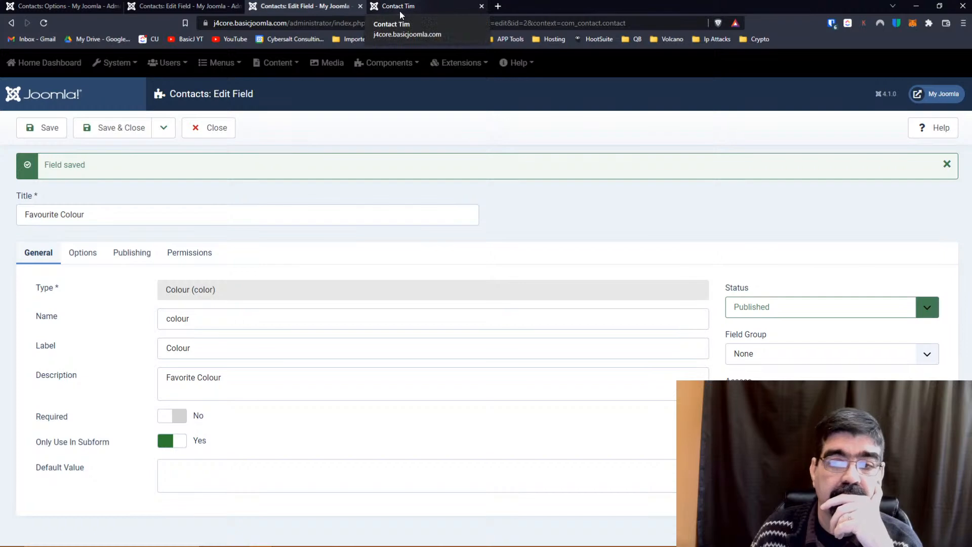
Assign the field to the Bio Information group and save again.
{"action": "left_click", "coordinate": [753, 357]}
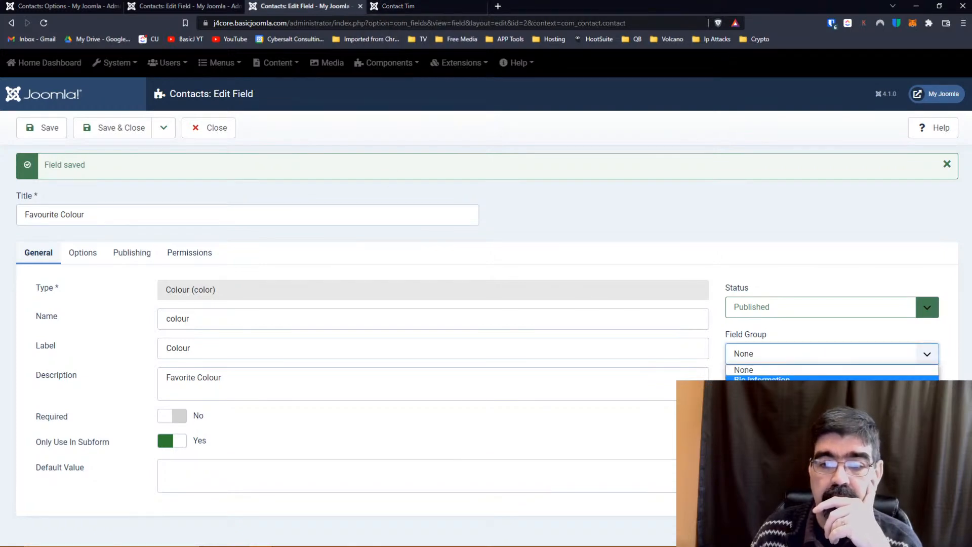
{"action": "left_click", "coordinate": [762, 383]}
{"action": "left_click", "coordinate": [43, 133]}
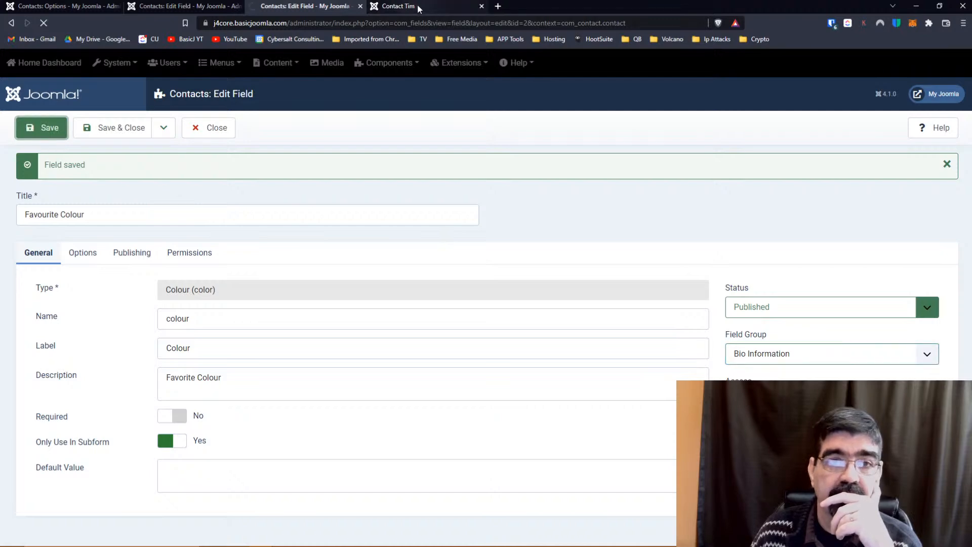
{"action": "left_click", "coordinate": [417, 5]}
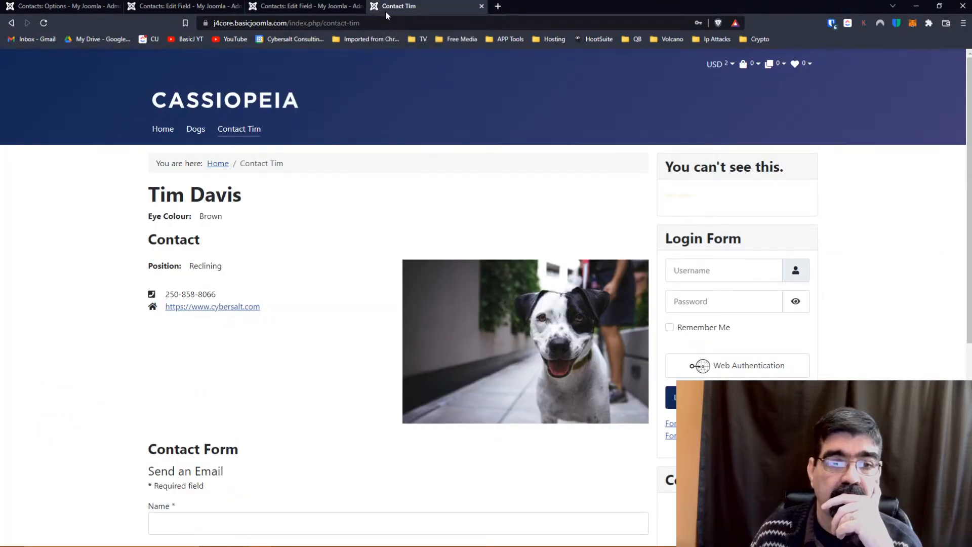
{"action": "left_click", "coordinate": [41, 25]}
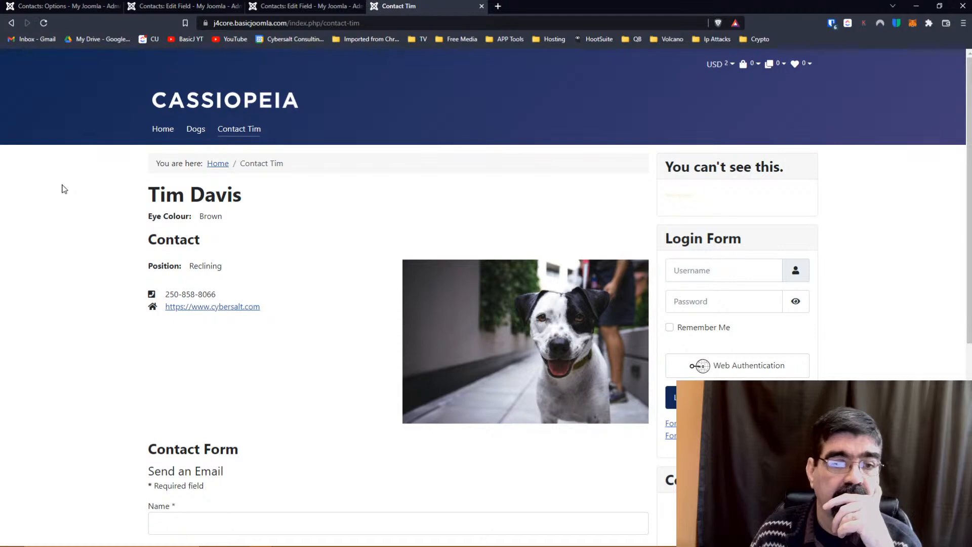
{"action": "scroll", "coordinate": [139, 232], "scroll_direction": "down", "scroll_amount": 7}
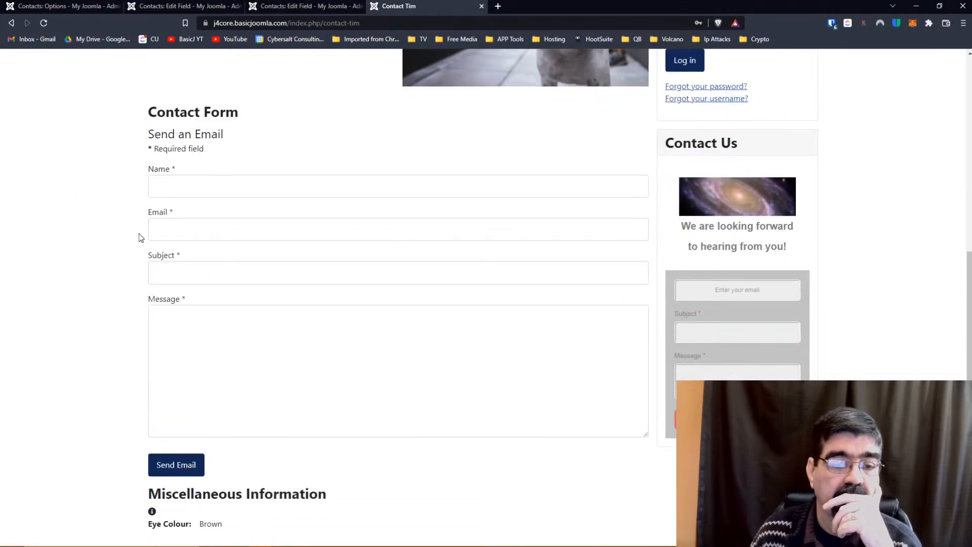
{"action": "scroll", "coordinate": [140, 236], "scroll_direction": "up", "scroll_amount": 7}
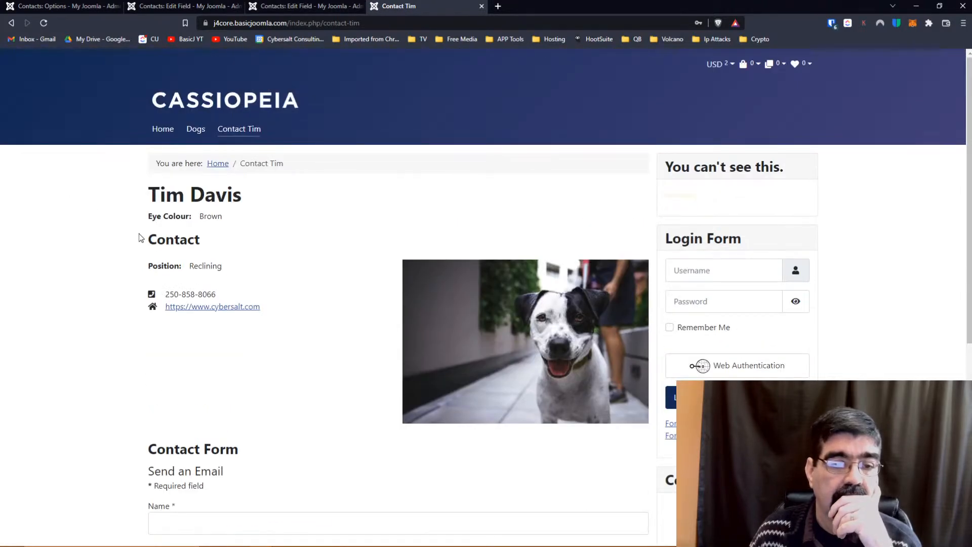
{"action": "scroll", "coordinate": [140, 237], "scroll_direction": "down", "scroll_amount": 7}
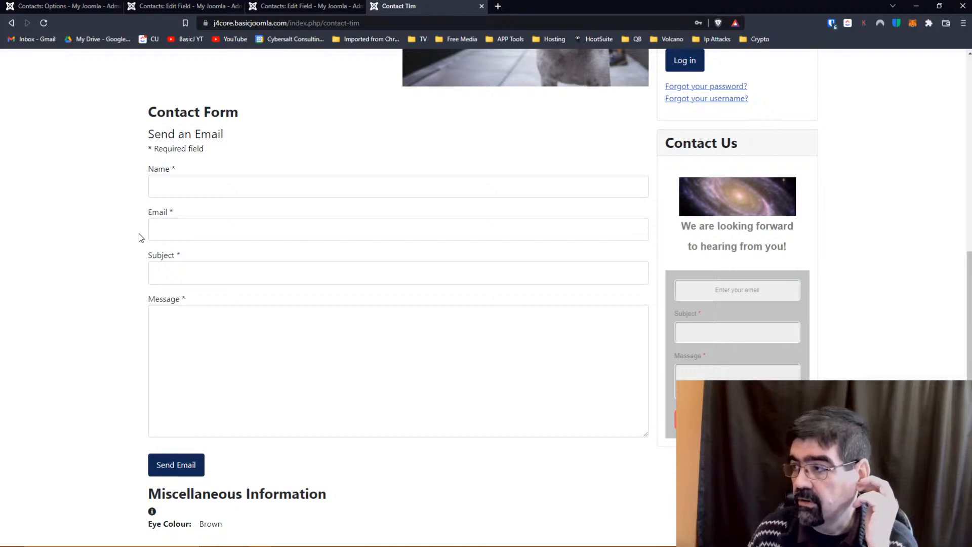
{"action": "scroll", "coordinate": [139, 234], "scroll_direction": "up", "scroll_amount": 5}
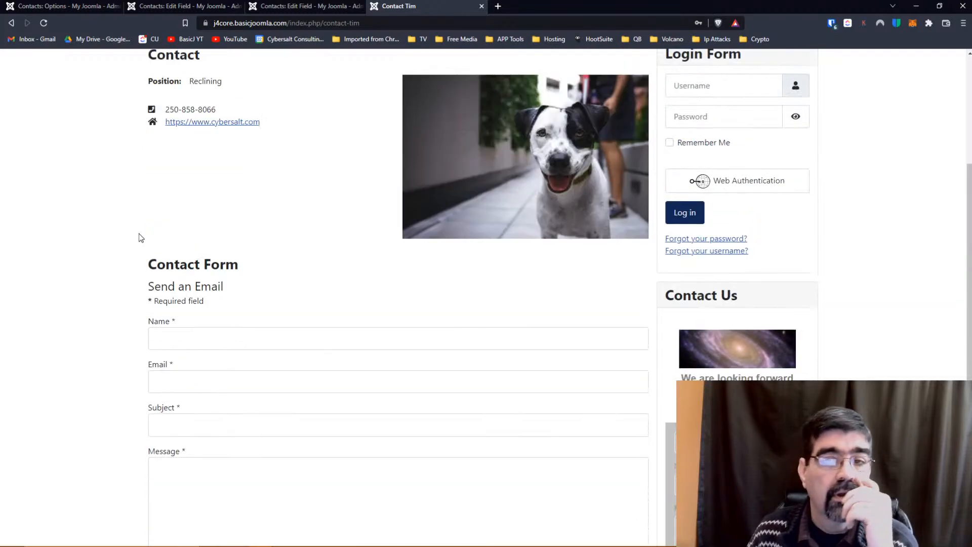
{"action": "scroll", "coordinate": [139, 234], "scroll_direction": "down", "scroll_amount": 5}
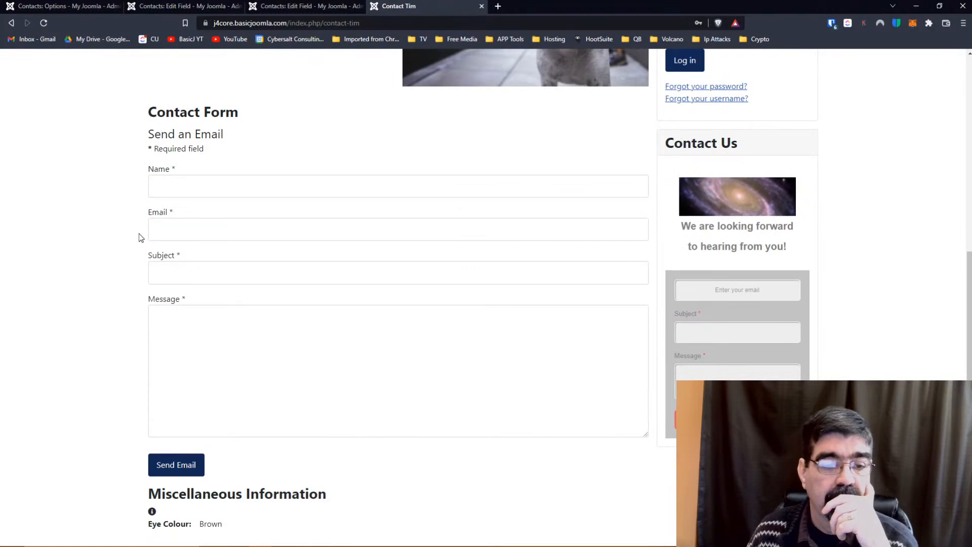
{"action": "scroll", "coordinate": [139, 233], "scroll_direction": "up", "scroll_amount": 6}
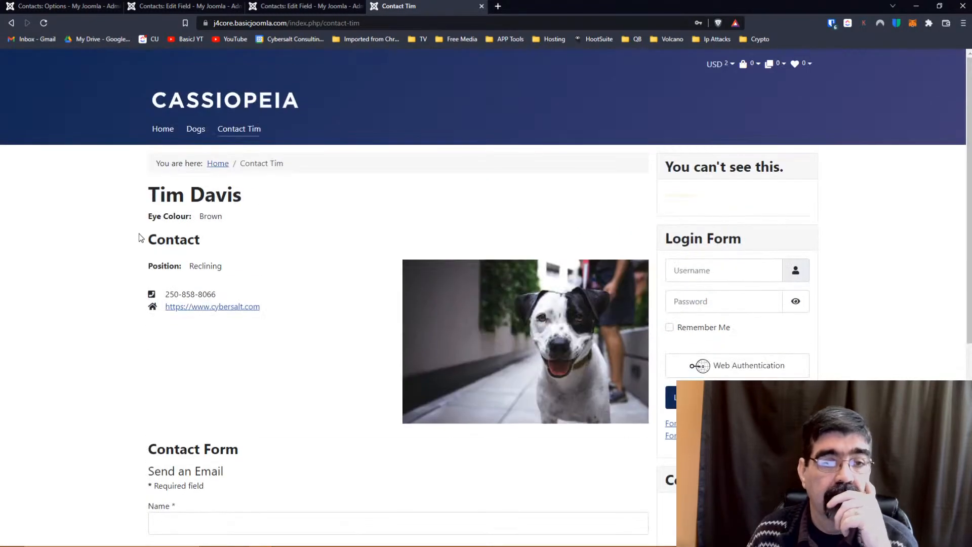
Review and close the Eye Colour field editor, then return to the Favourite Colour editor.
{"action": "left_click", "coordinate": [309, 10]}
{"action": "left_click", "coordinate": [186, 7]}
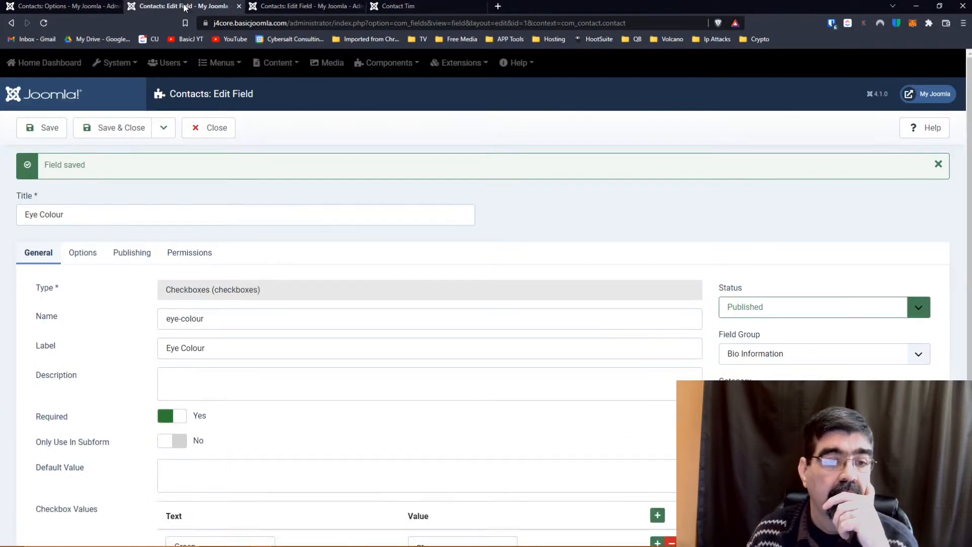
{"action": "scroll", "coordinate": [88, 295], "scroll_direction": "down", "scroll_amount": 4}
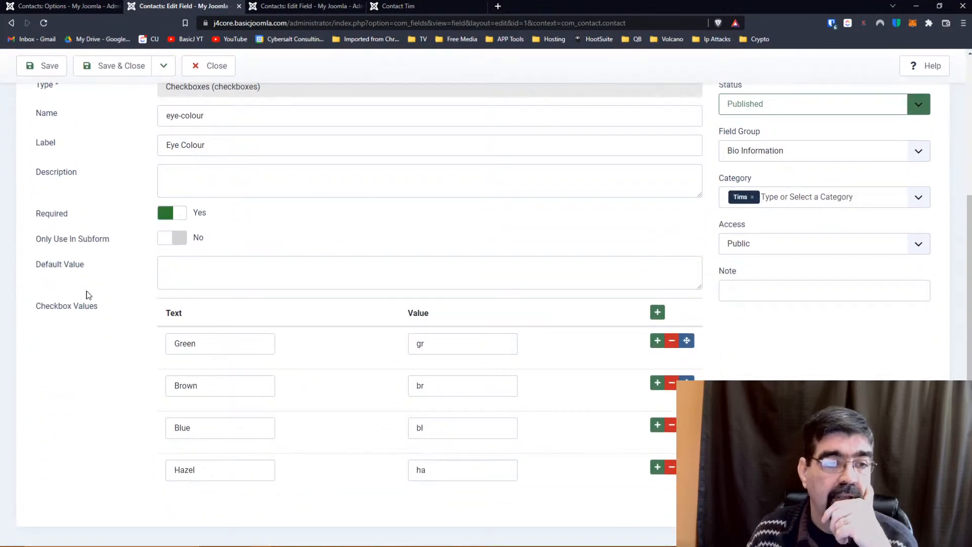
{"action": "scroll", "coordinate": [88, 295], "scroll_direction": "up", "scroll_amount": 4}
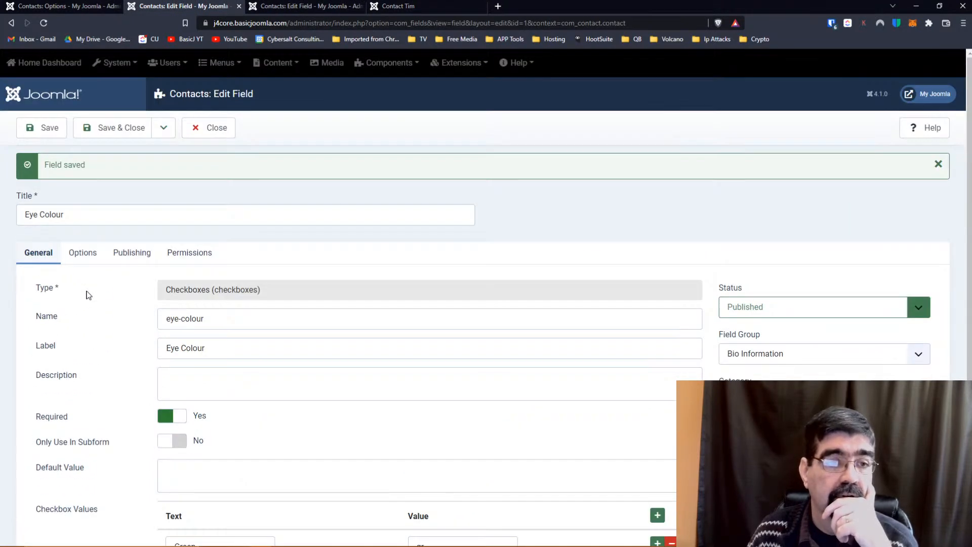
{"action": "left_click", "coordinate": [217, 131]}
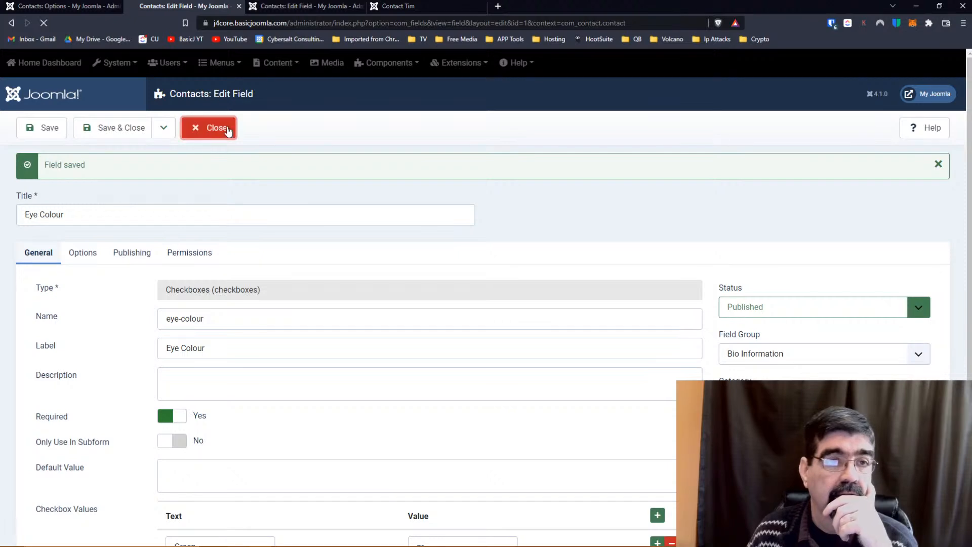
{"action": "left_click", "coordinate": [291, 10]}
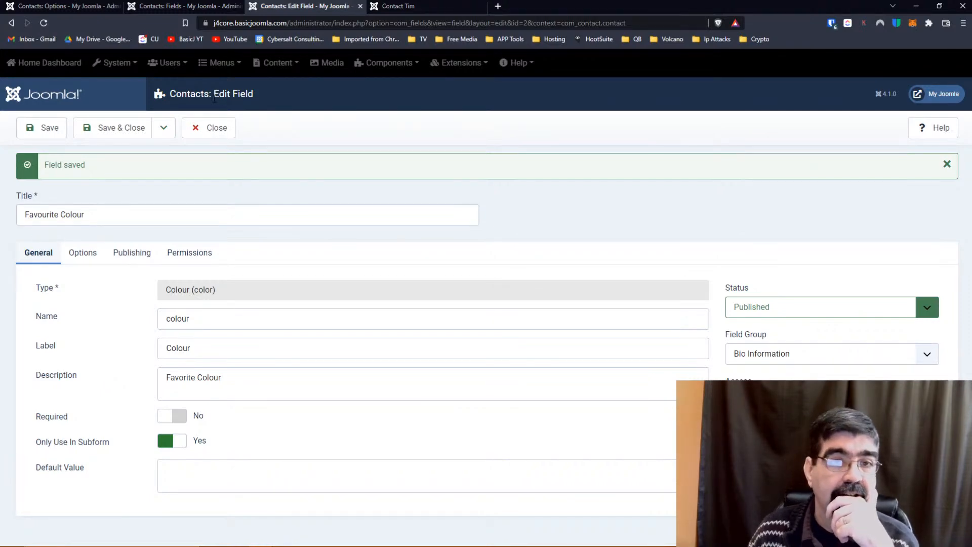
Search Google for 'joomla 4 contact fields subform' and open the Subform field type documentation.
{"action": "left_click", "coordinate": [498, 7]}
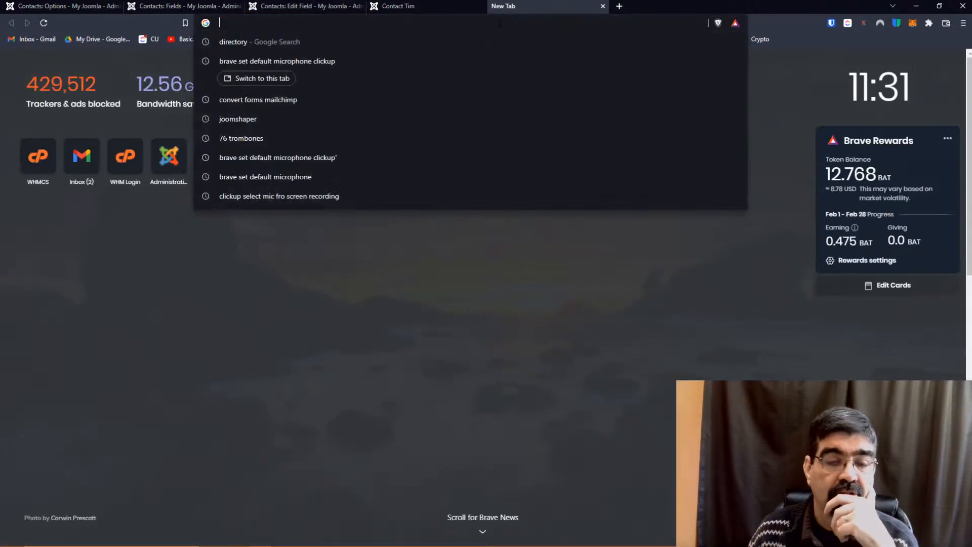
{"action": "type", "text": "joomla"}
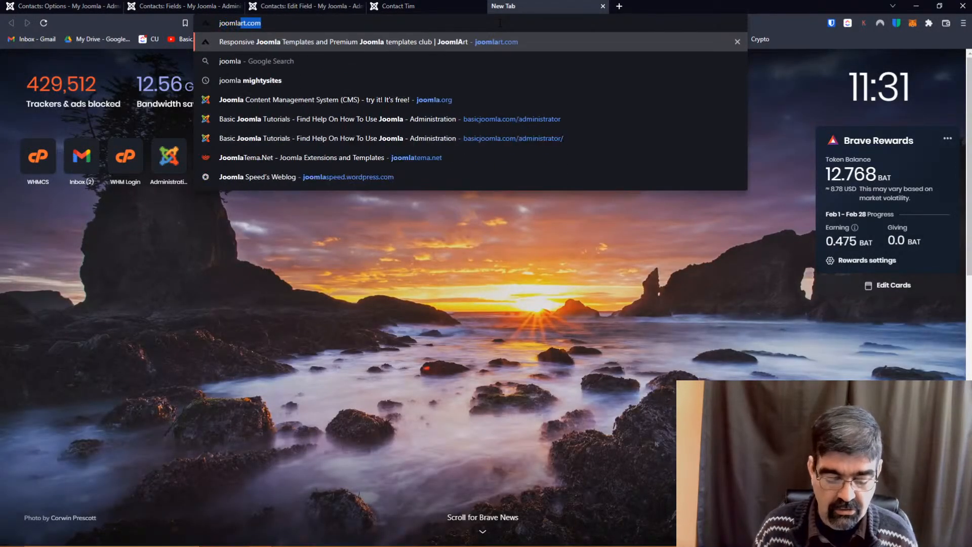
{"action": "type", "text": " 4 conta"}
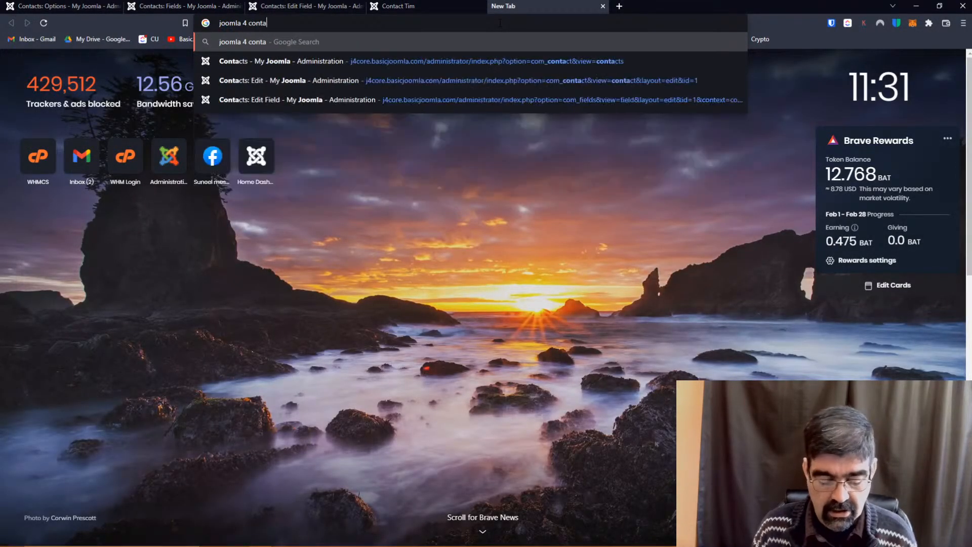
{"action": "type", "text": "ct fields s"}
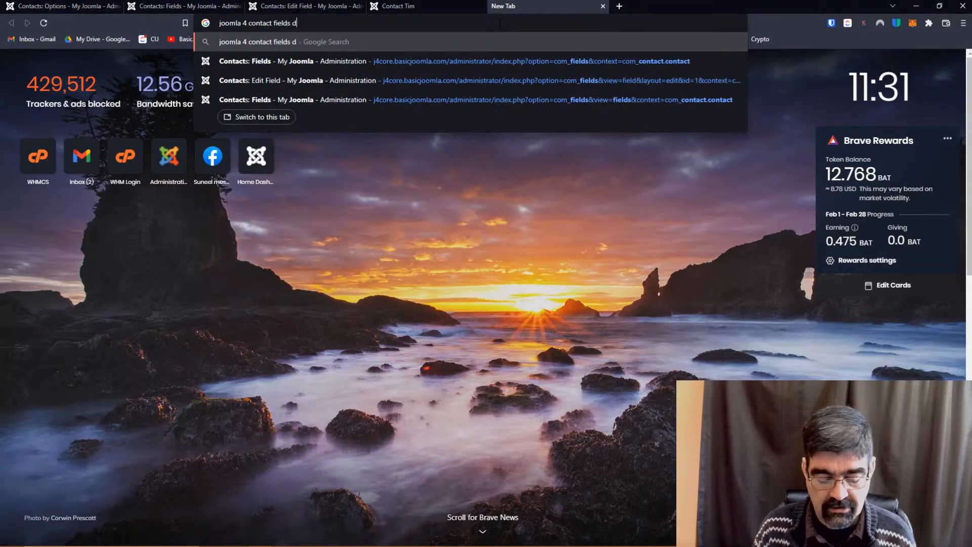
{"action": "type", "text": "ubform"}
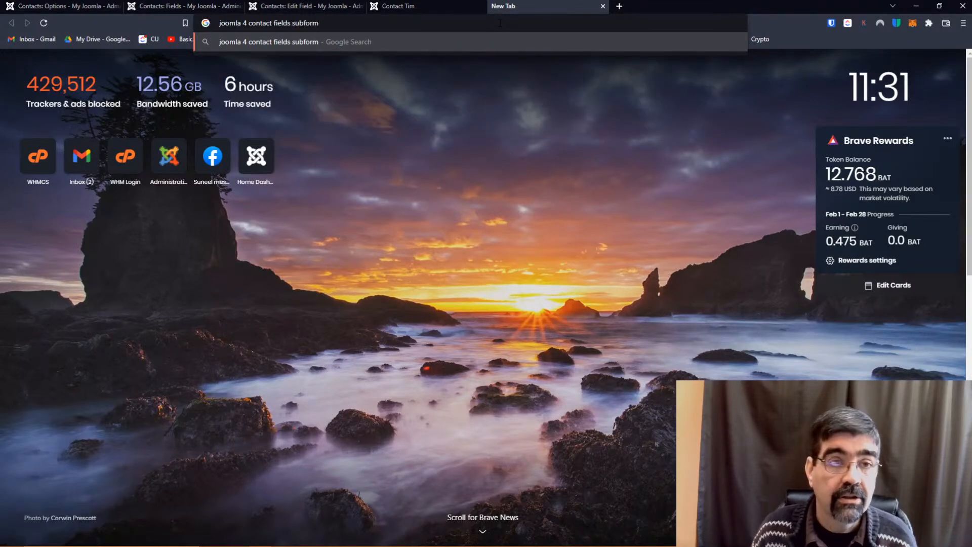
{"action": "key", "text": "Return"}
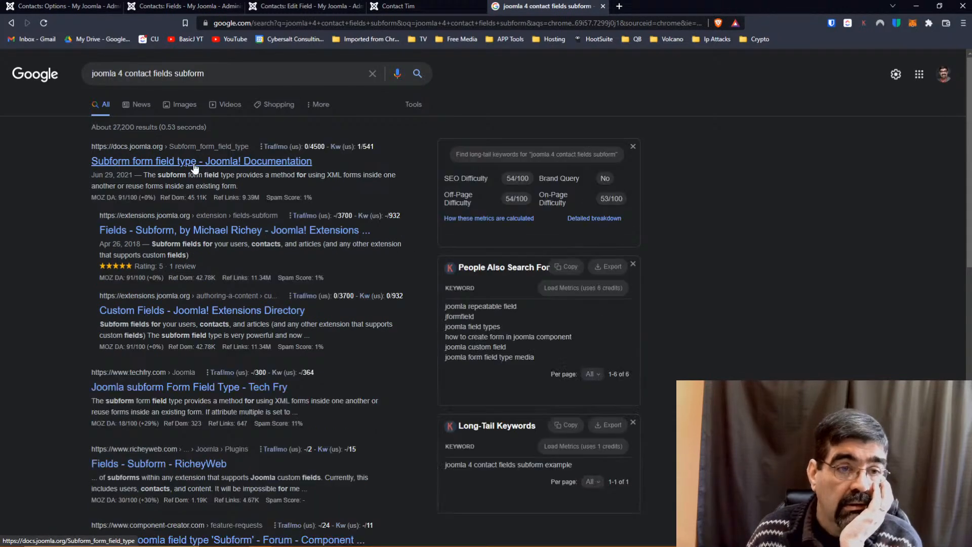
{"action": "left_click", "coordinate": [194, 163]}
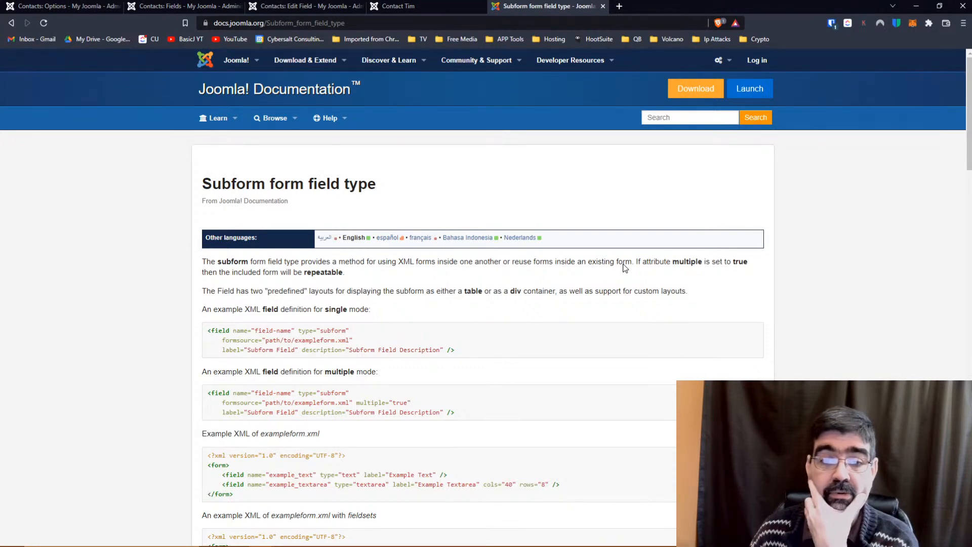
Skim the Subform examples and the search results, then close the search tab.
{"action": "scroll", "coordinate": [626, 268], "scroll_direction": "down", "scroll_amount": 2}
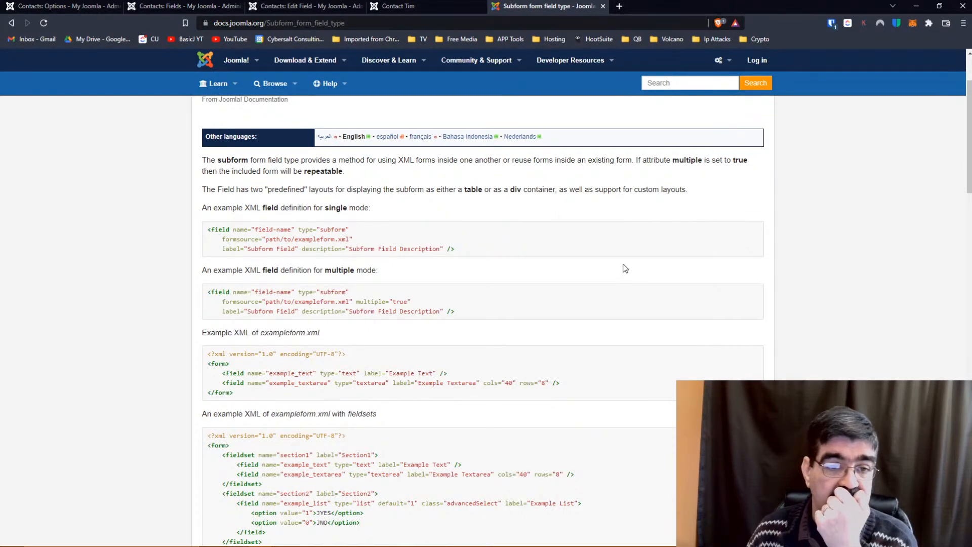
{"action": "scroll", "coordinate": [624, 268], "scroll_direction": "down", "scroll_amount": 4}
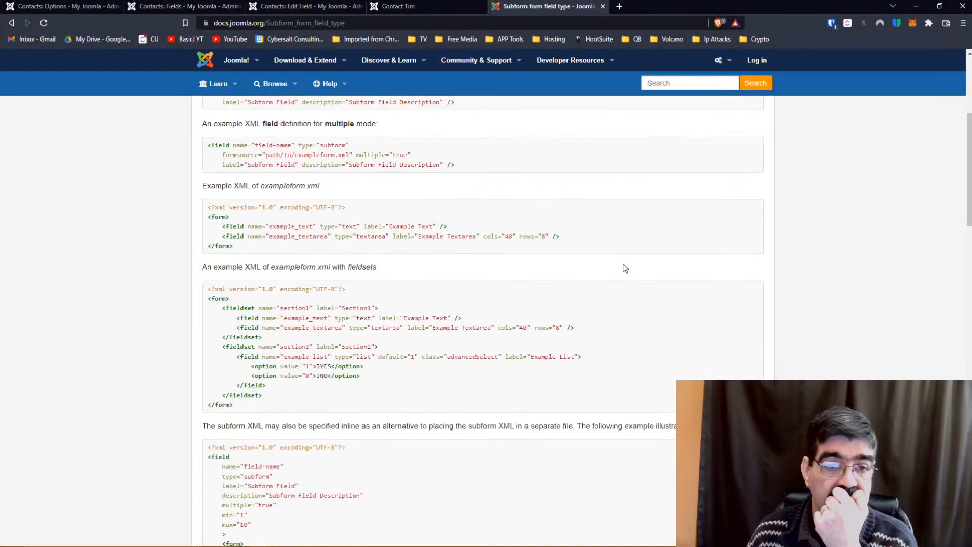
{"action": "scroll", "coordinate": [603, 248], "scroll_direction": "up", "scroll_amount": 6}
{"action": "left_click", "coordinate": [11, 22]}
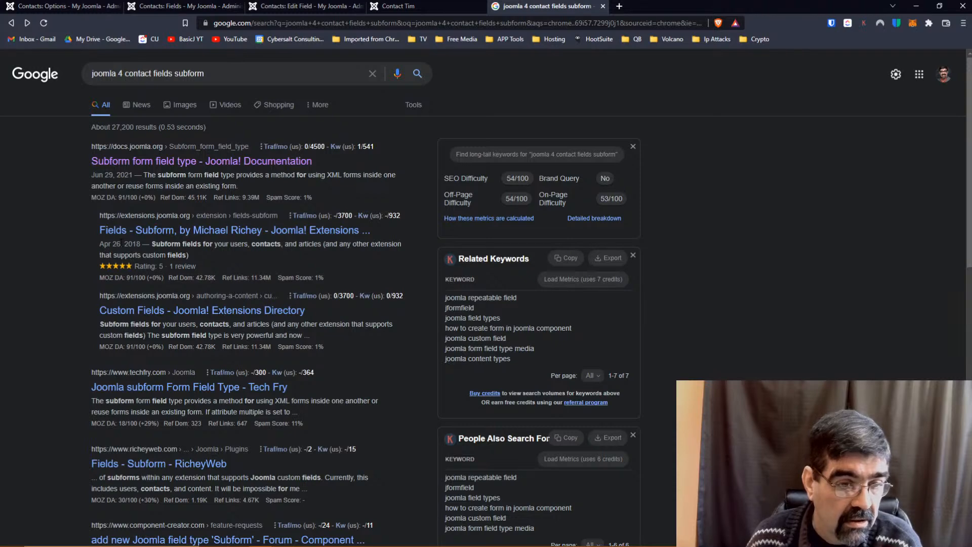
{"action": "scroll", "coordinate": [268, 286], "scroll_direction": "down", "scroll_amount": 3}
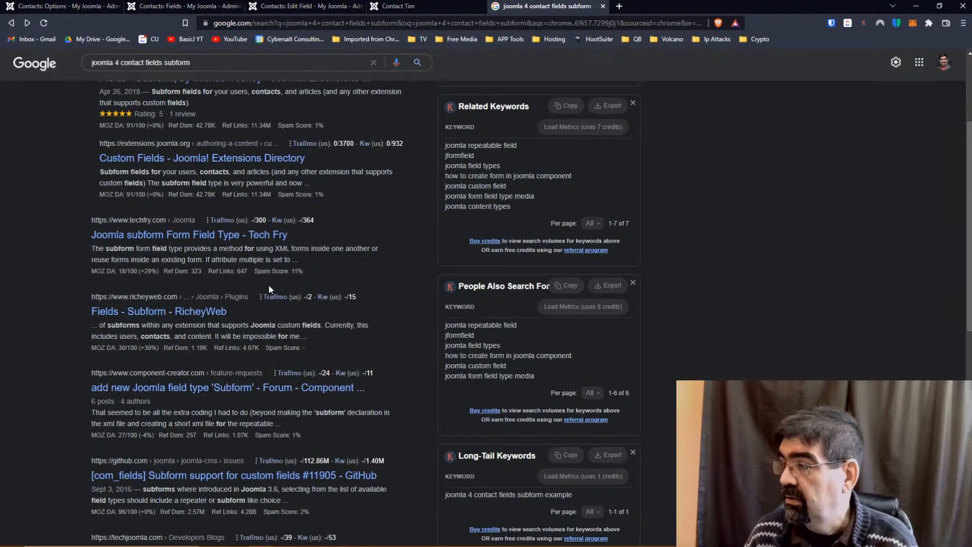
{"action": "scroll", "coordinate": [268, 289], "scroll_direction": "up", "scroll_amount": 3}
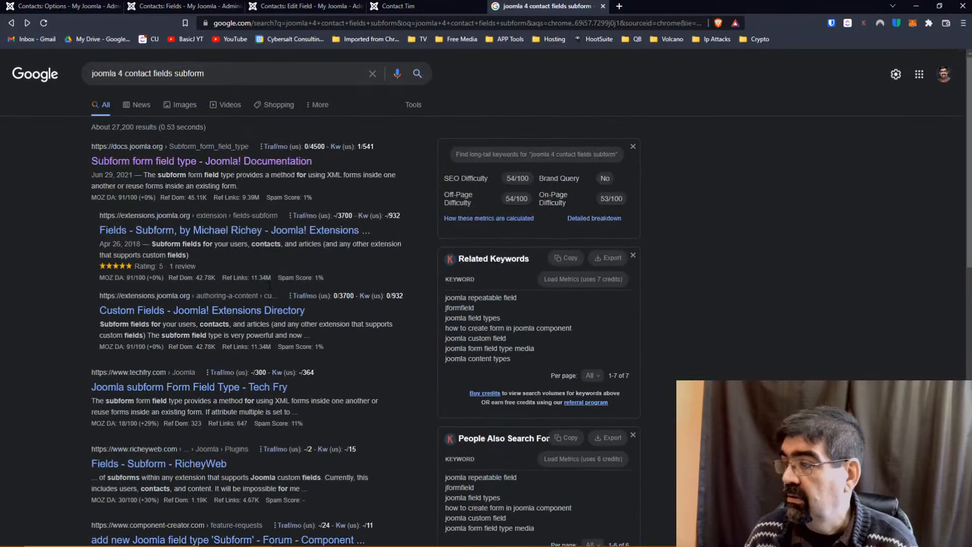
{"action": "left_click", "coordinate": [602, 6]}
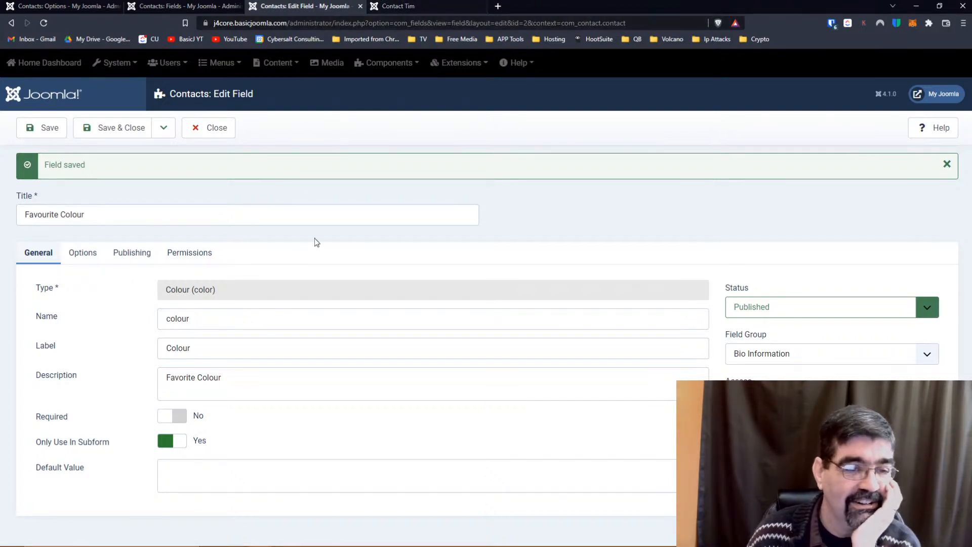
Search Google for 'joomla 4 subforms' and open the Subform form field type docs.
{"action": "left_click", "coordinate": [497, 6]}
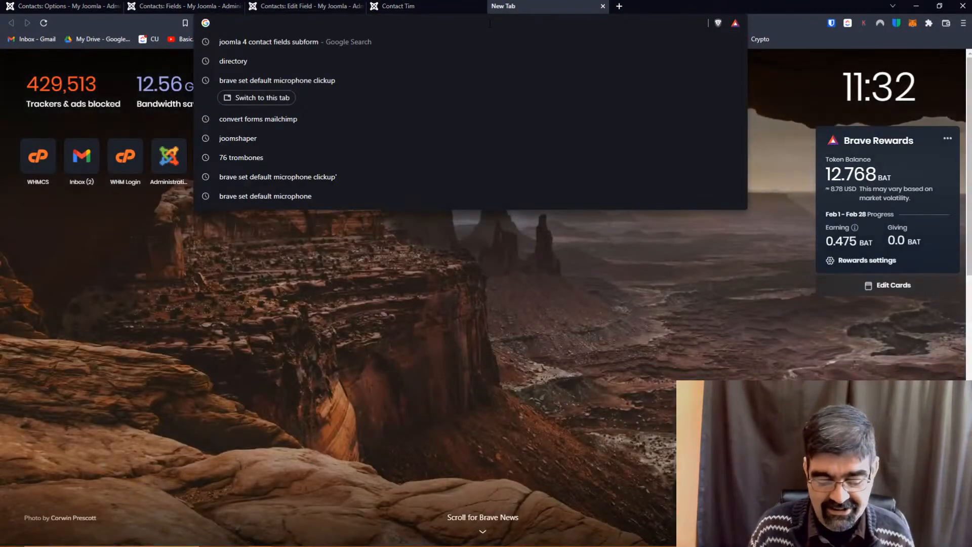
{"action": "type", "text": "joomla 4 subforms"}
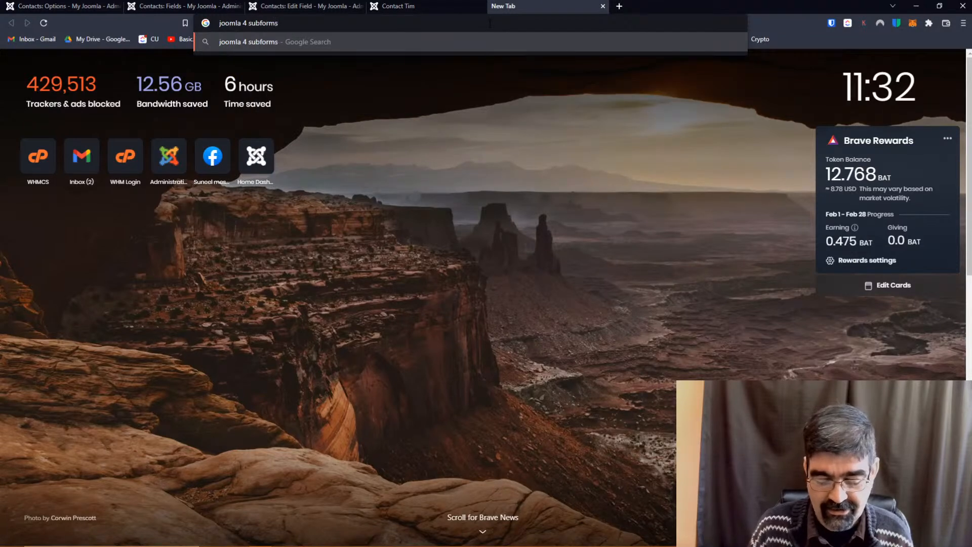
{"action": "key", "text": "Return"}
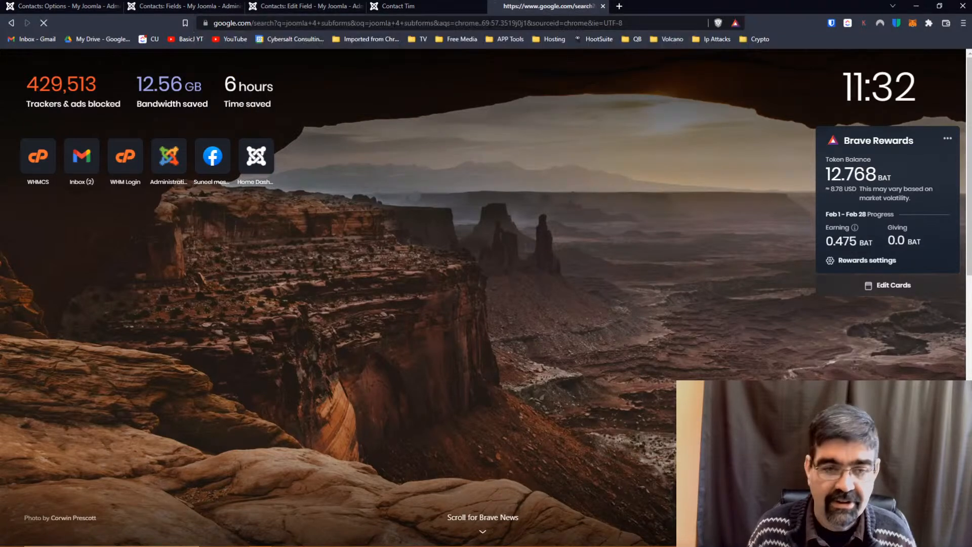
{"action": "left_click", "coordinate": [163, 164]}
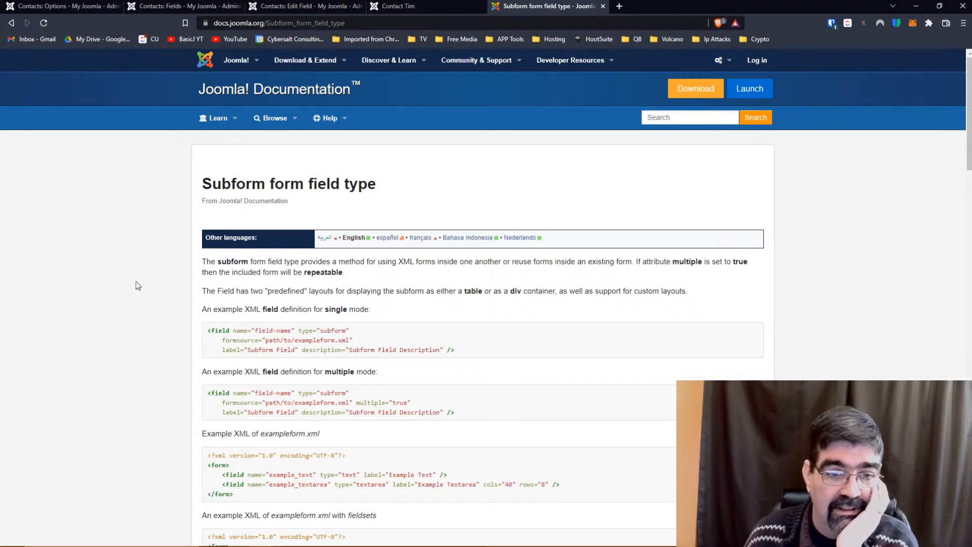
Read through the subform attributes and layouts, then return to the Contacts: Fields list.
{"action": "scroll", "coordinate": [142, 276], "scroll_direction": "down", "scroll_amount": 2}
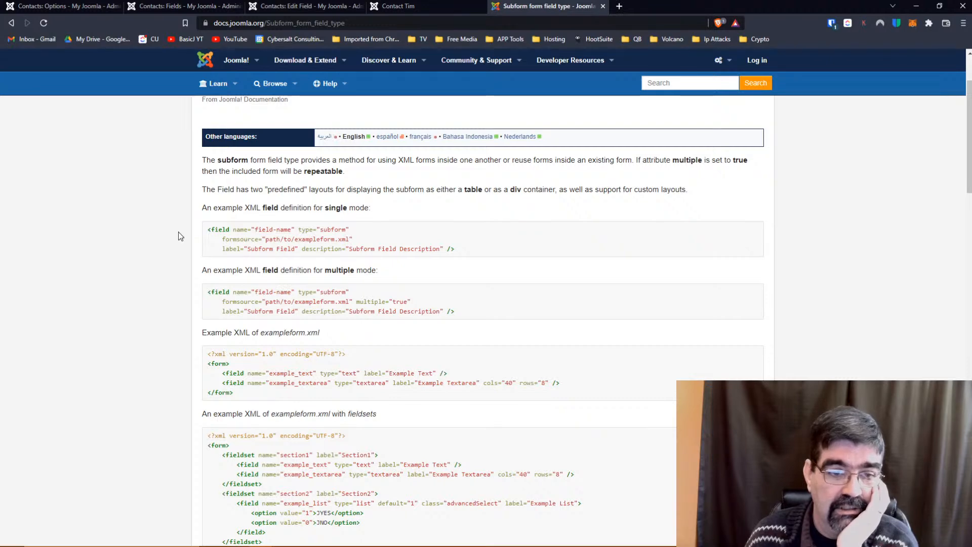
{"action": "scroll", "coordinate": [178, 237], "scroll_direction": "down", "scroll_amount": 4}
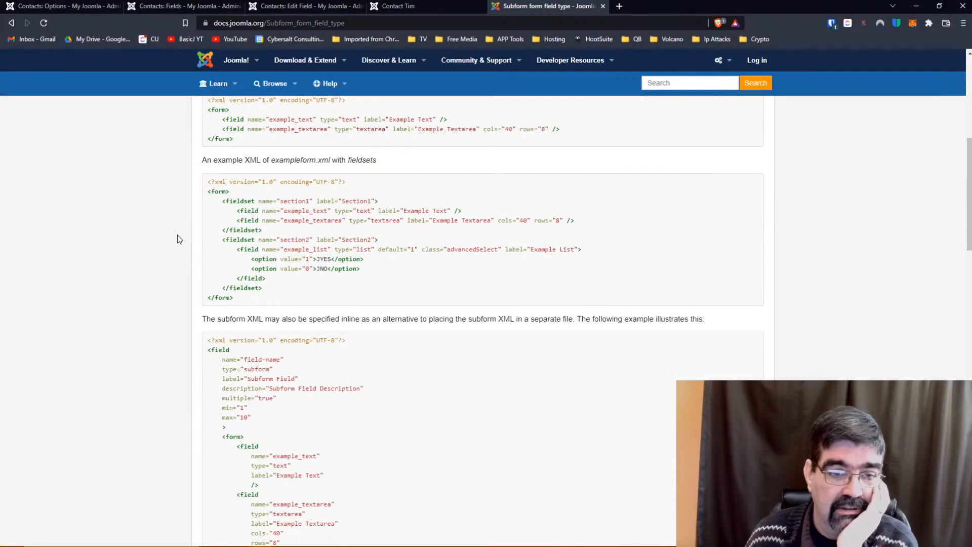
{"action": "scroll", "coordinate": [177, 235], "scroll_direction": "down", "scroll_amount": 6}
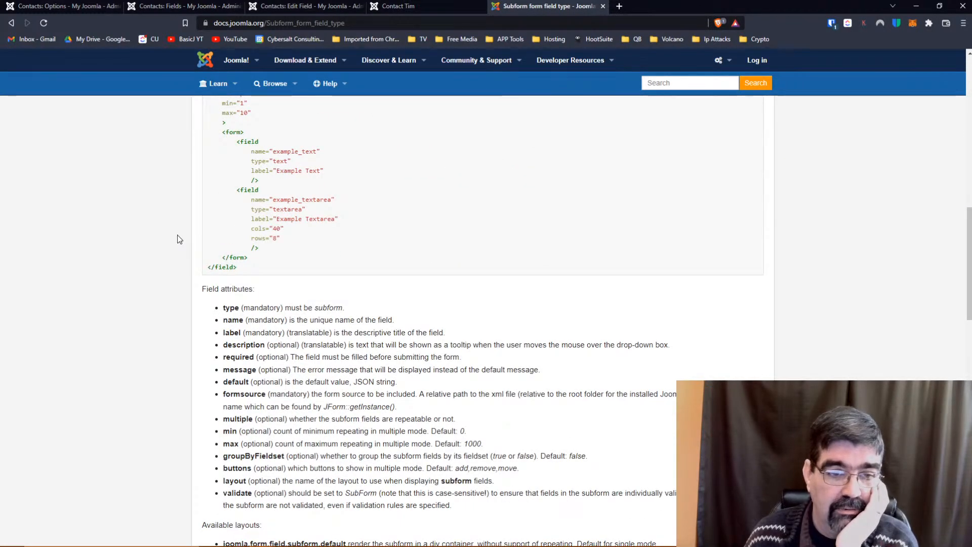
{"action": "scroll", "coordinate": [177, 236], "scroll_direction": "down", "scroll_amount": 3}
{"action": "scroll", "coordinate": [177, 235], "scroll_direction": "down", "scroll_amount": 3}
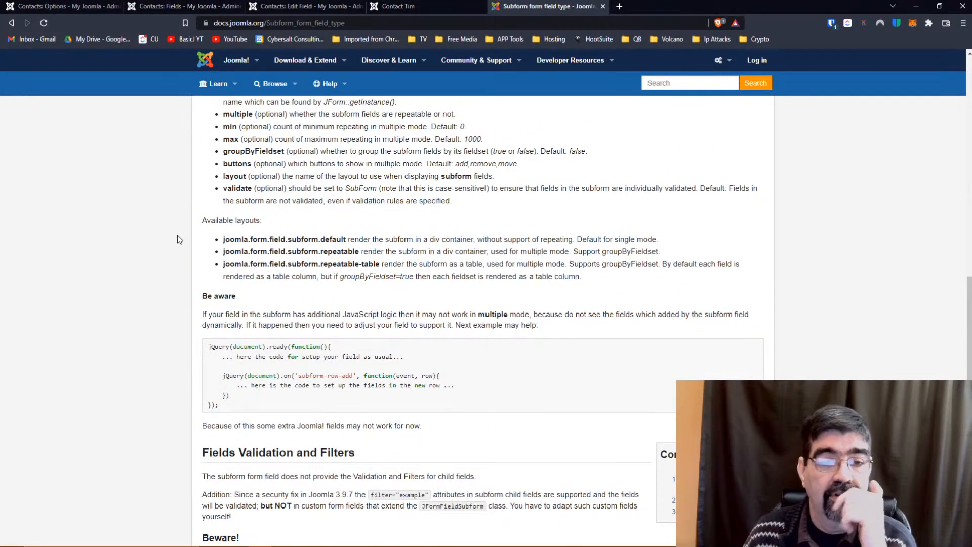
{"action": "scroll", "coordinate": [177, 235], "scroll_direction": "down", "scroll_amount": 1}
{"action": "scroll", "coordinate": [177, 234], "scroll_direction": "down", "scroll_amount": 3}
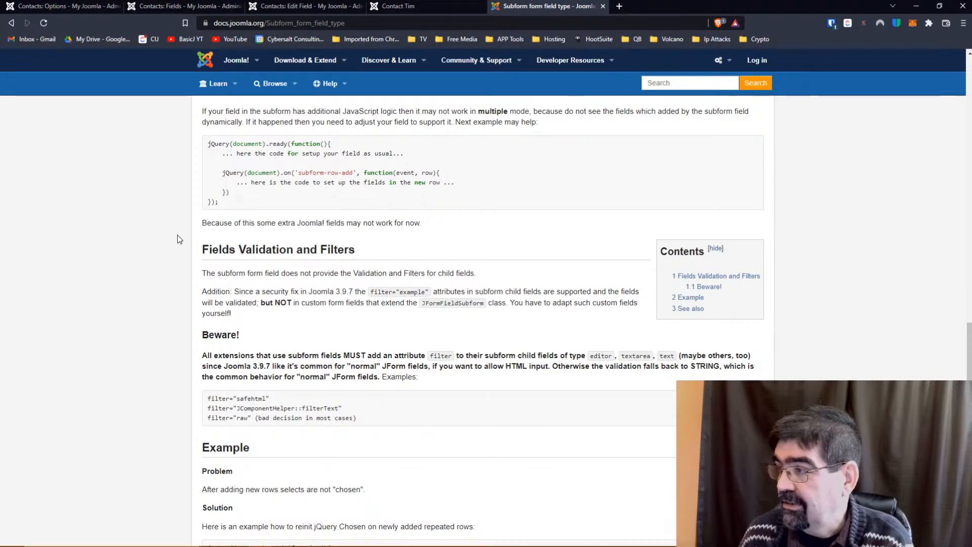
{"action": "left_click", "coordinate": [145, 5]}
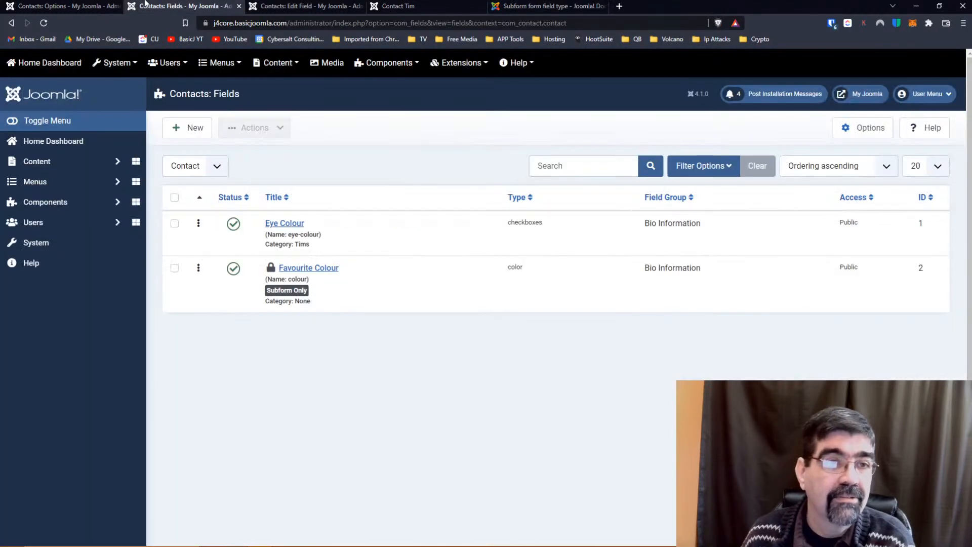
Save and close Favourite Colour, then start a new contact field titled 'Test Subform'.
{"action": "left_click", "coordinate": [289, 6]}
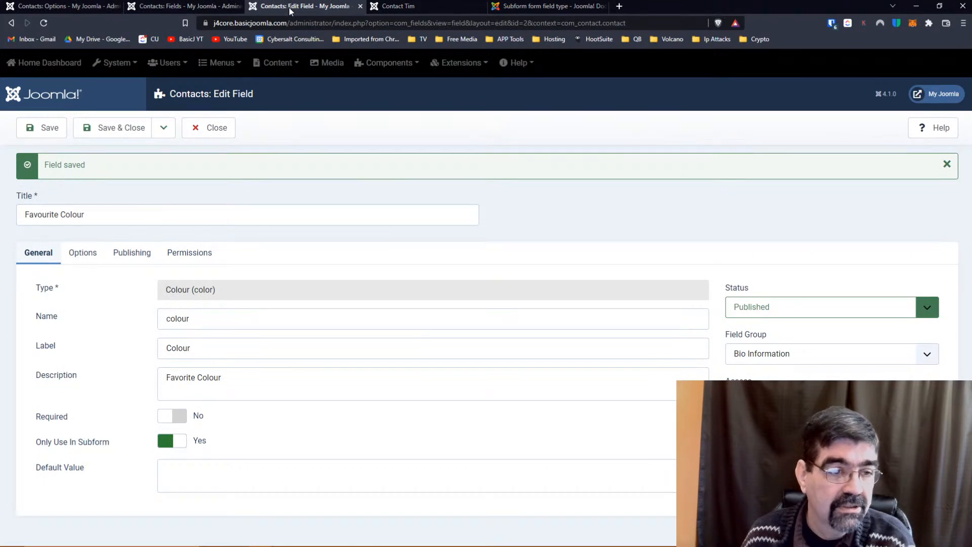
{"action": "left_click", "coordinate": [121, 130]}
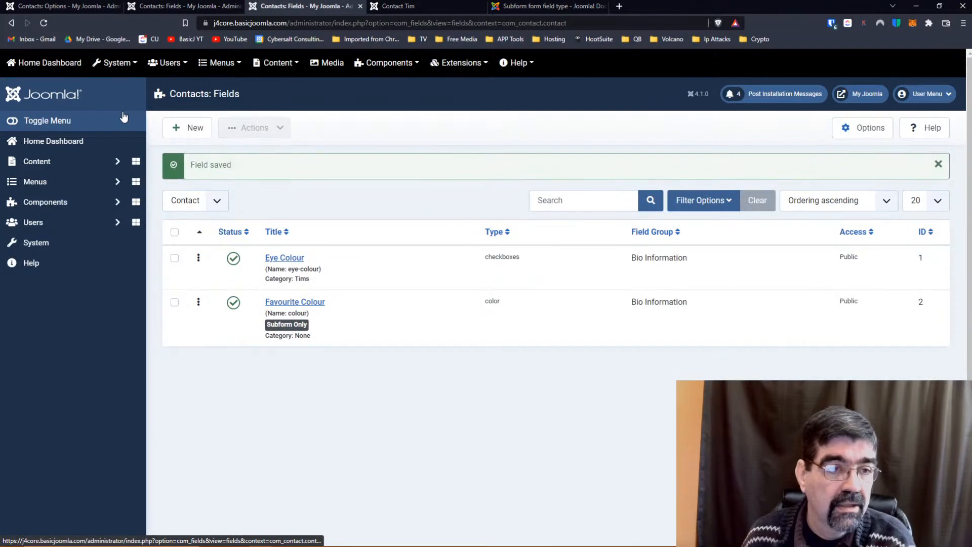
{"action": "left_click", "coordinate": [174, 128]}
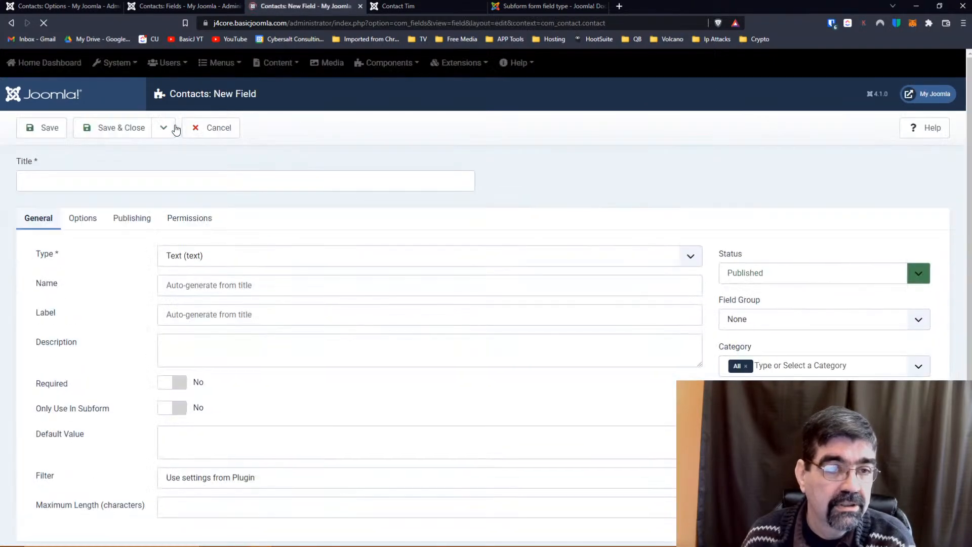
{"action": "left_click", "coordinate": [144, 182]}
{"action": "type", "text": "Te"}
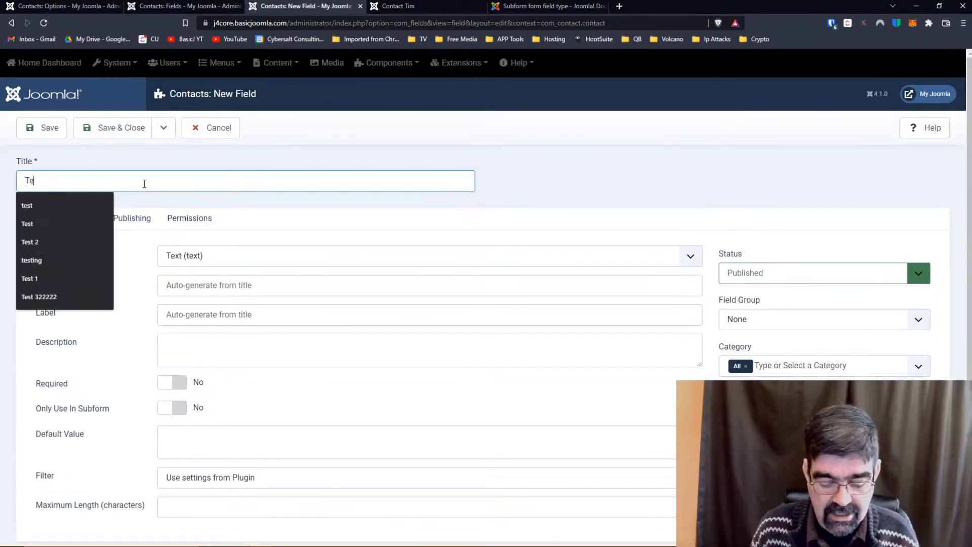
{"action": "type", "text": "st Subform"}
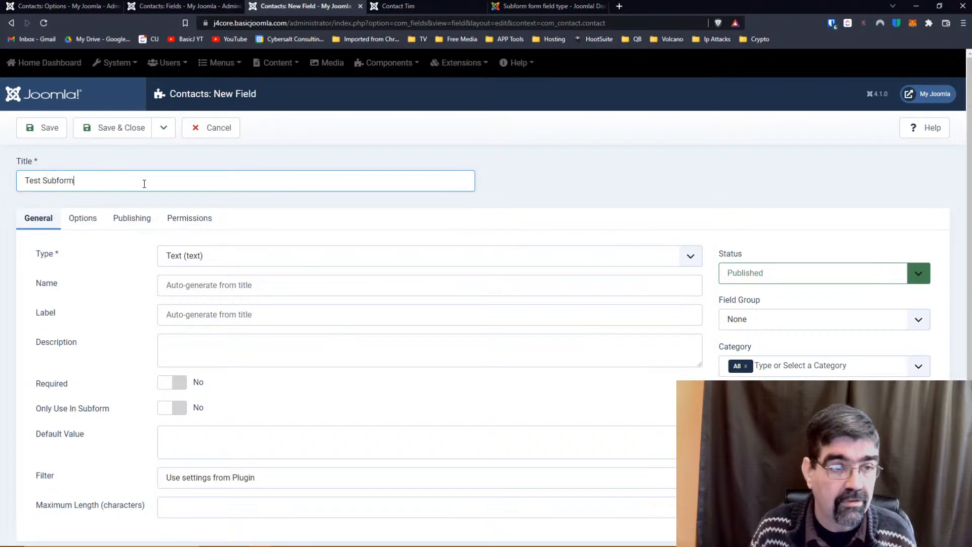
{"action": "left_click", "coordinate": [200, 256]}
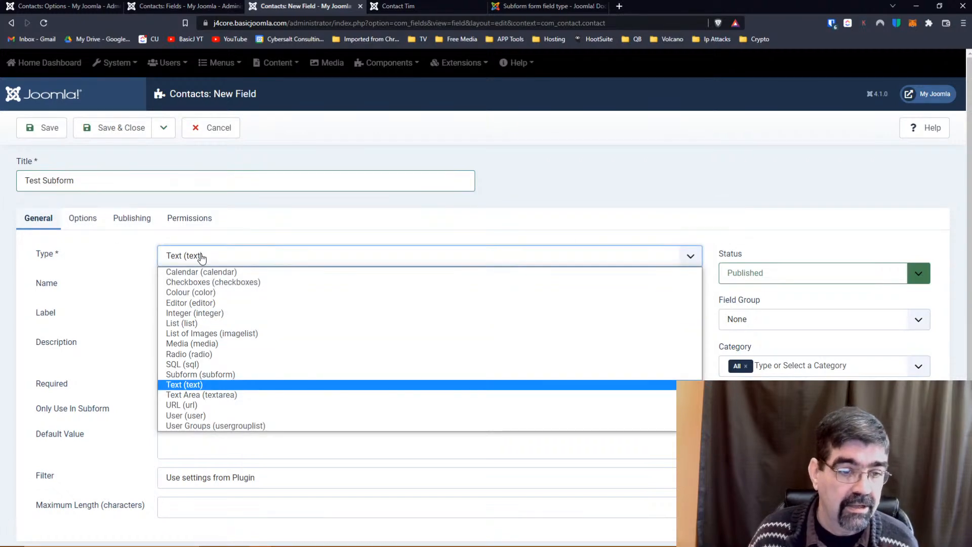
Set the field type to Subform and enter 'Test Subform' as its name.
{"action": "left_click", "coordinate": [197, 374]}
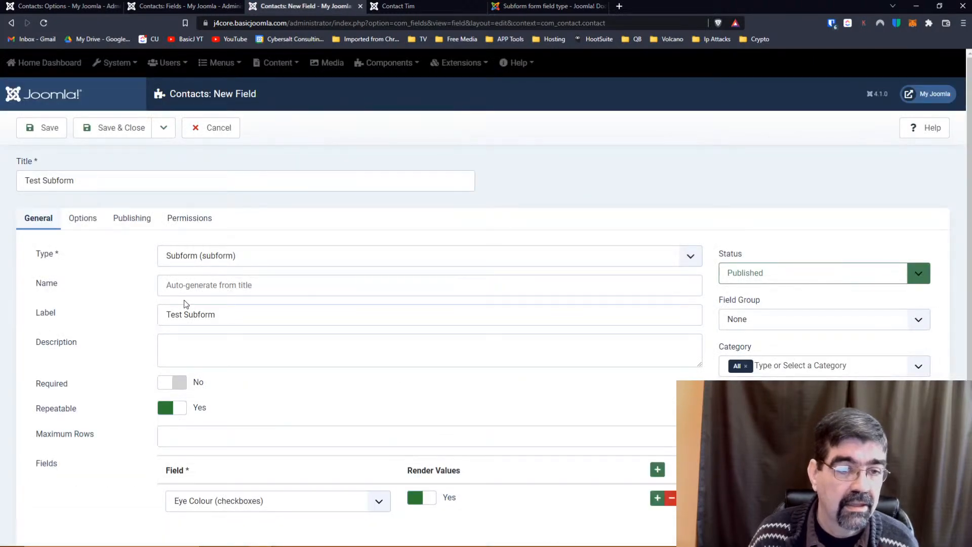
{"action": "left_click", "coordinate": [195, 285]}
{"action": "type", "text": "Test SubForm"}
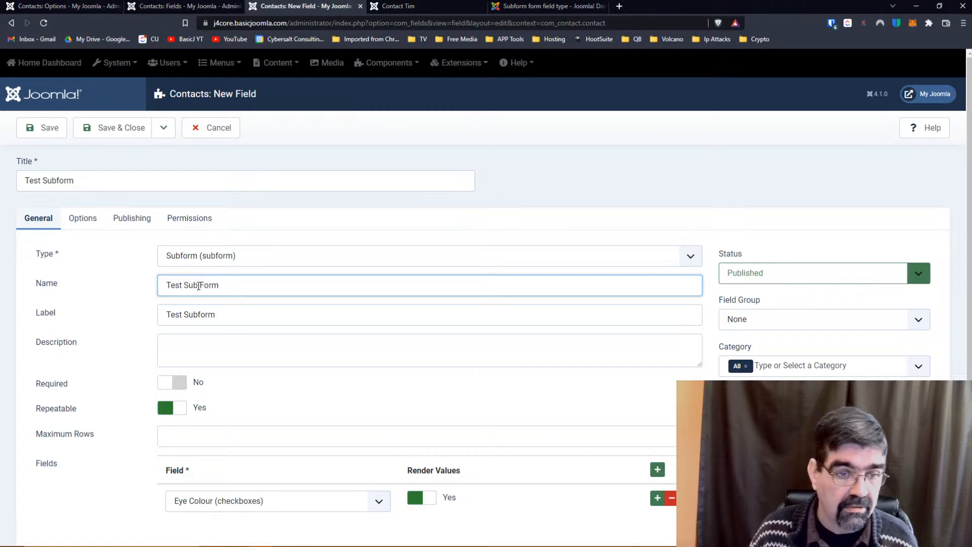
{"action": "key", "text": "BackSpace"}
{"action": "key", "text": "BackSpace"}
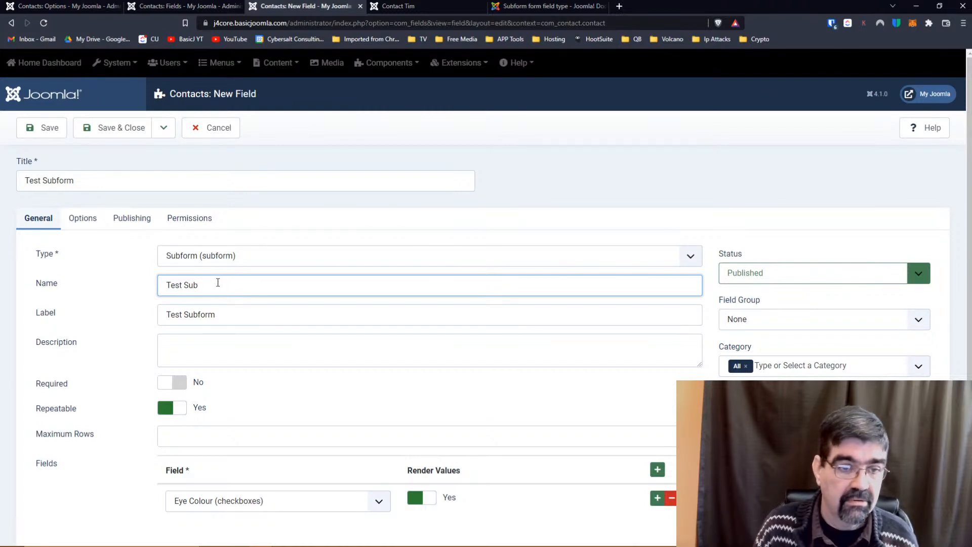
{"action": "type", "text": "form"}
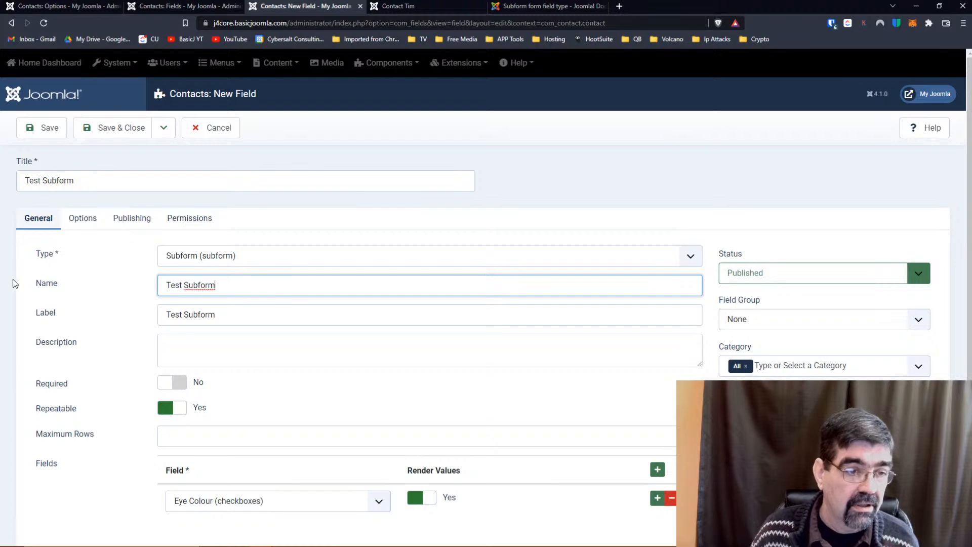
{"action": "scroll", "coordinate": [13, 283], "scroll_direction": "down", "scroll_amount": 1}
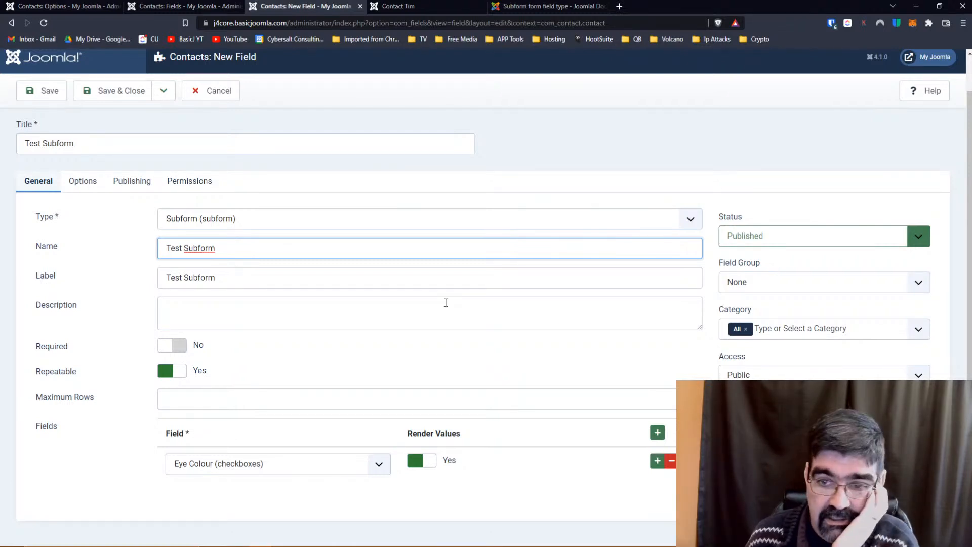
Set the first subform row to Favourite Colour (color) and add a second Eye Colour row.
{"action": "left_click", "coordinate": [379, 464]}
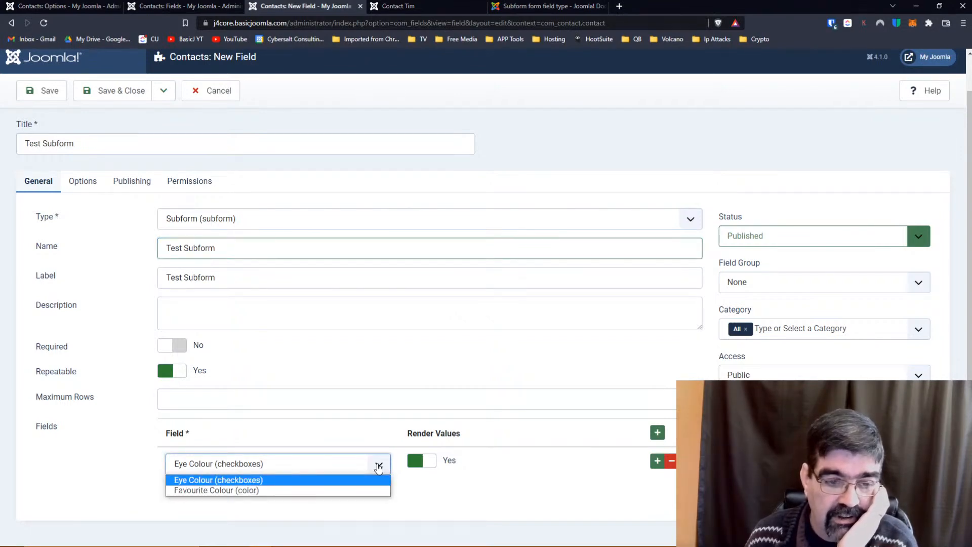
{"action": "left_click", "coordinate": [326, 491]}
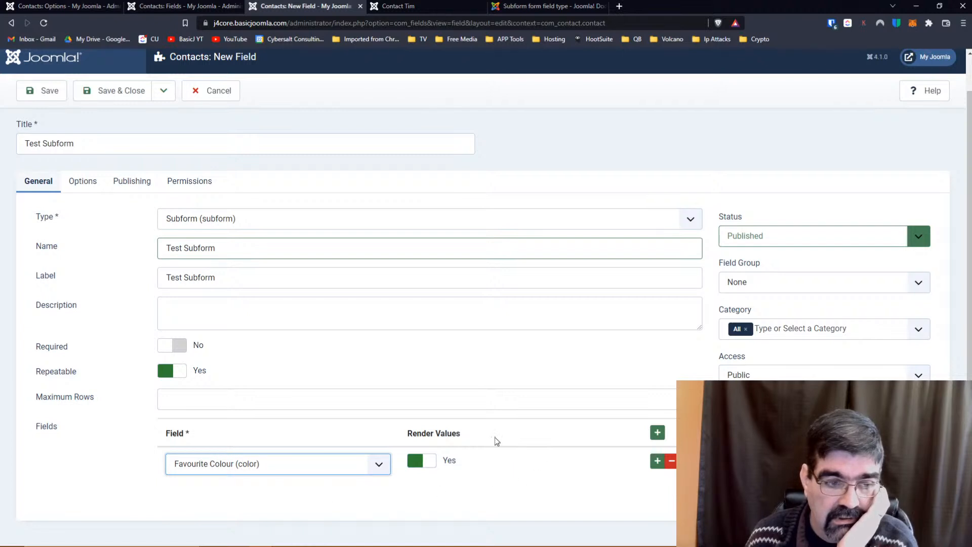
{"action": "left_click", "coordinate": [656, 462]}
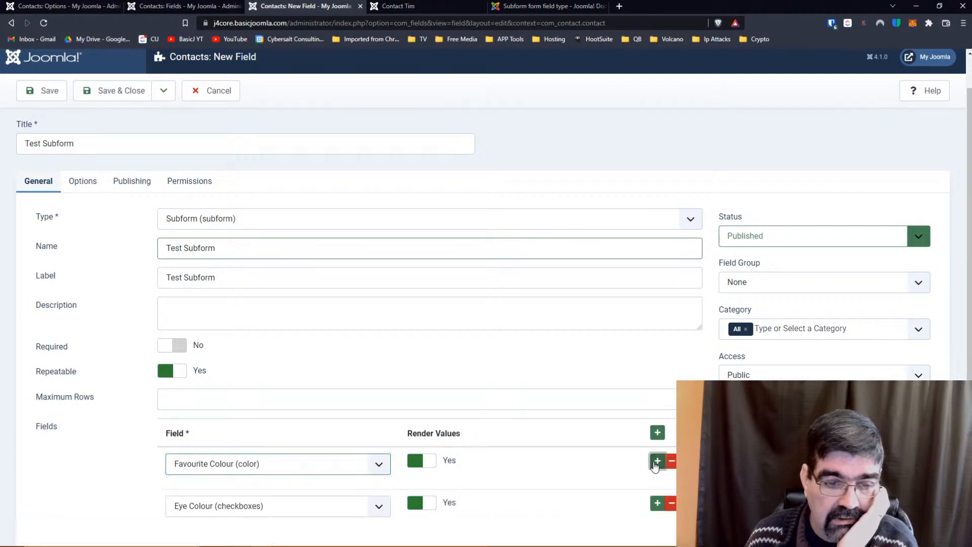
{"action": "scroll", "coordinate": [533, 424], "scroll_direction": "down", "scroll_amount": 1}
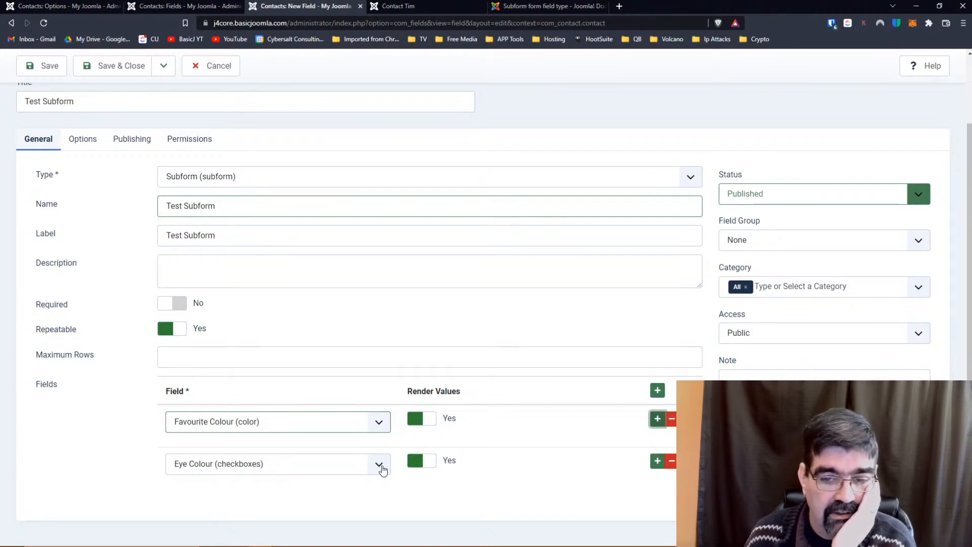
{"action": "scroll", "coordinate": [547, 446], "scroll_direction": "up", "scroll_amount": 2}
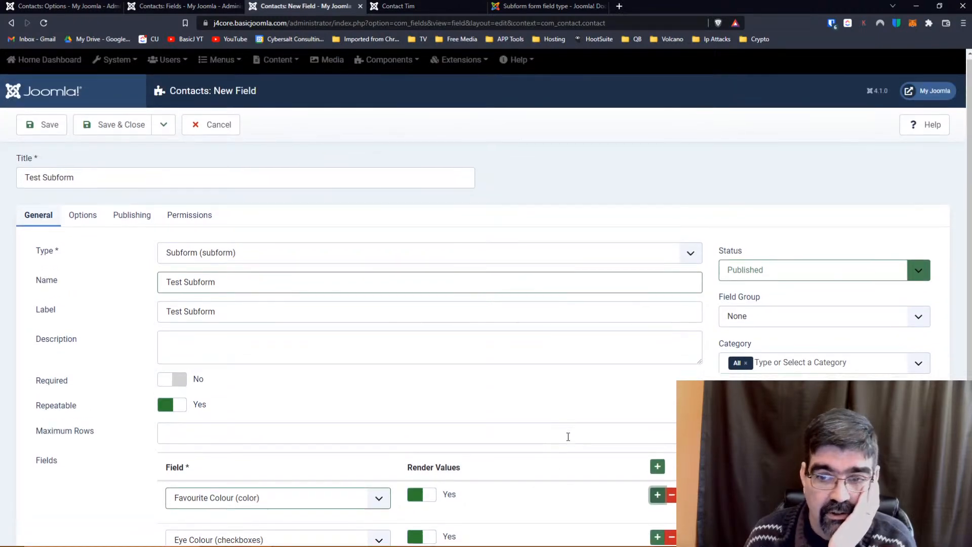
{"action": "scroll", "coordinate": [568, 436], "scroll_direction": "down", "scroll_amount": 2}
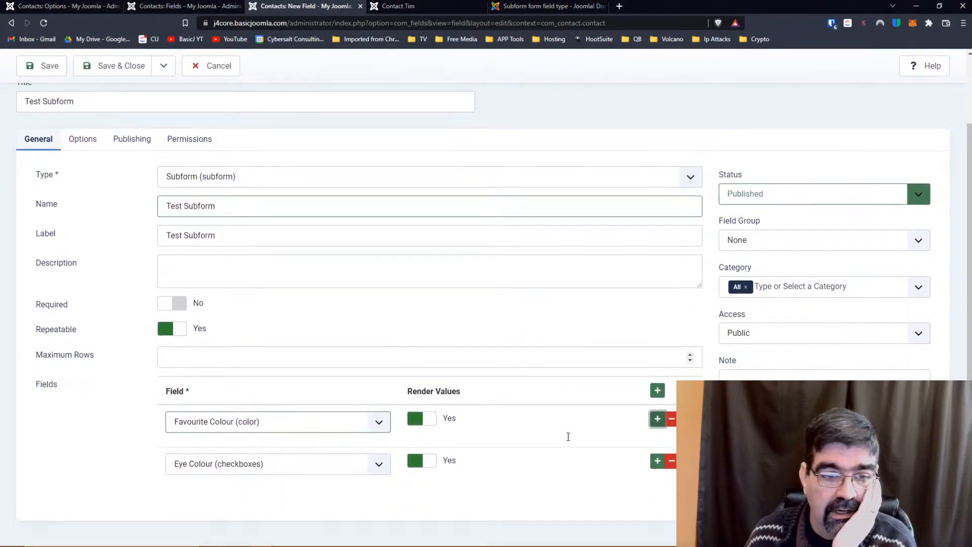
Review the Test Subform field's Options, Publishing and General settings, then save and close it.
{"action": "left_click", "coordinate": [94, 146]}
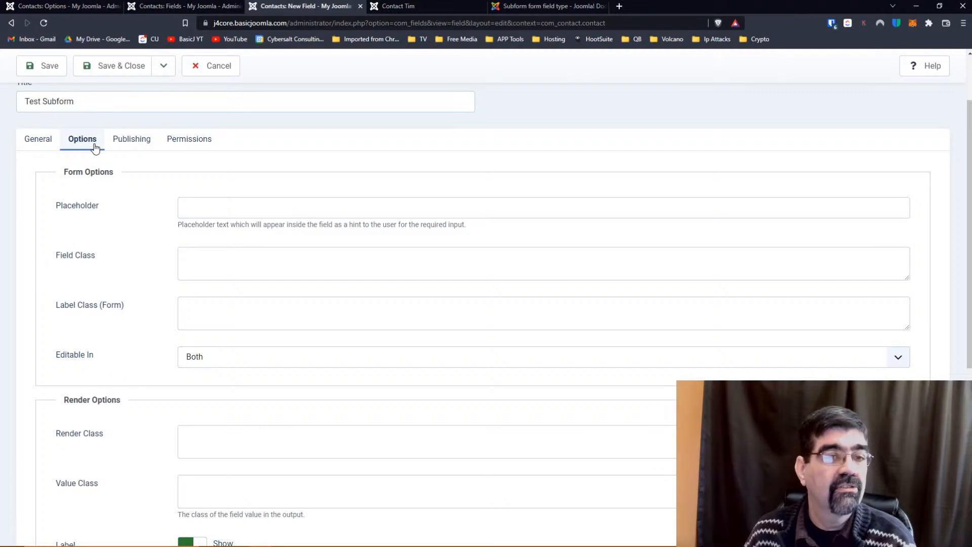
{"action": "left_click", "coordinate": [130, 139]}
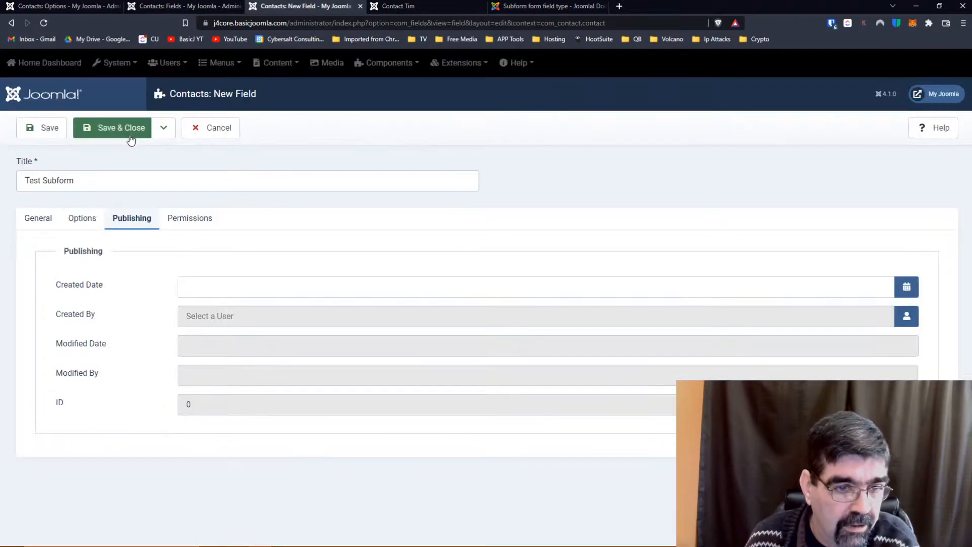
{"action": "left_click", "coordinate": [32, 218]}
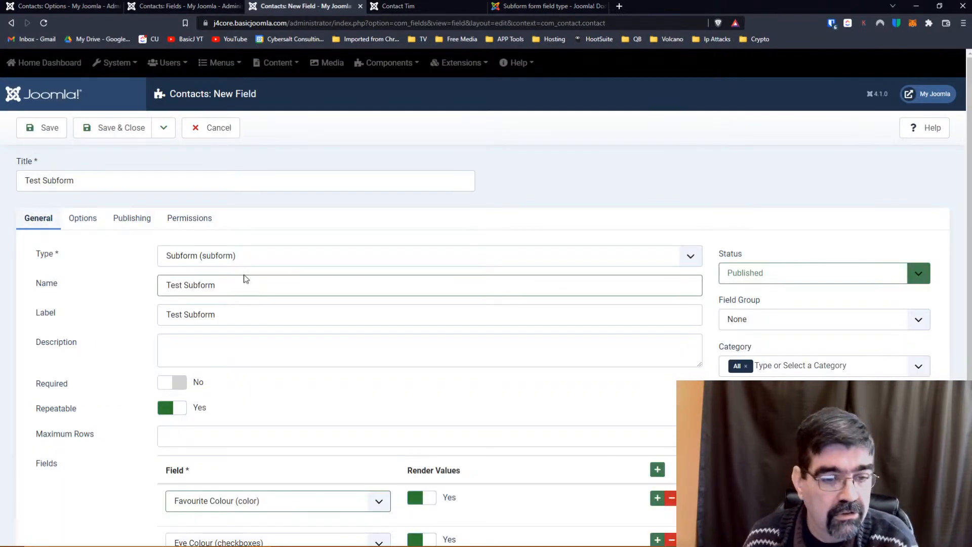
{"action": "scroll", "coordinate": [269, 297], "scroll_direction": "down", "scroll_amount": 2}
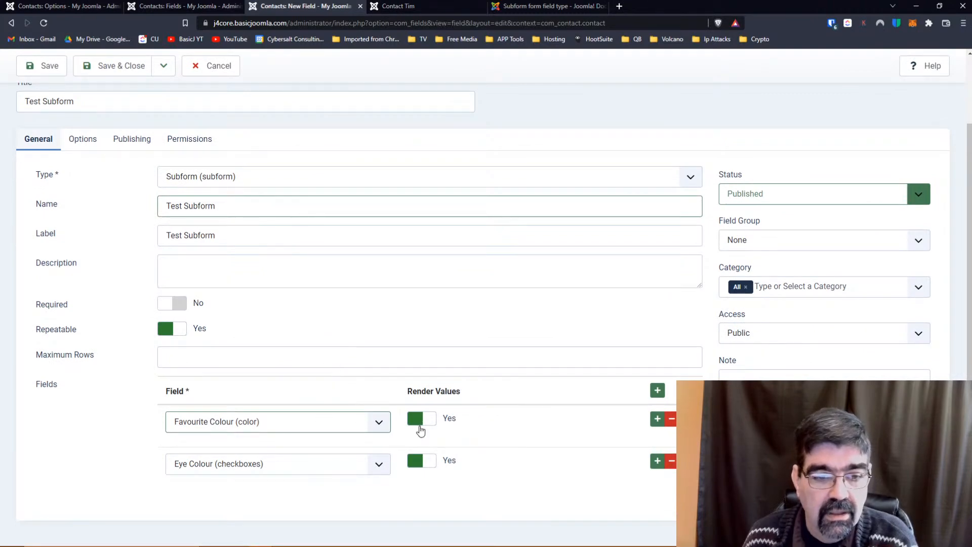
{"action": "scroll", "coordinate": [112, 187], "scroll_direction": "up", "scroll_amount": 2}
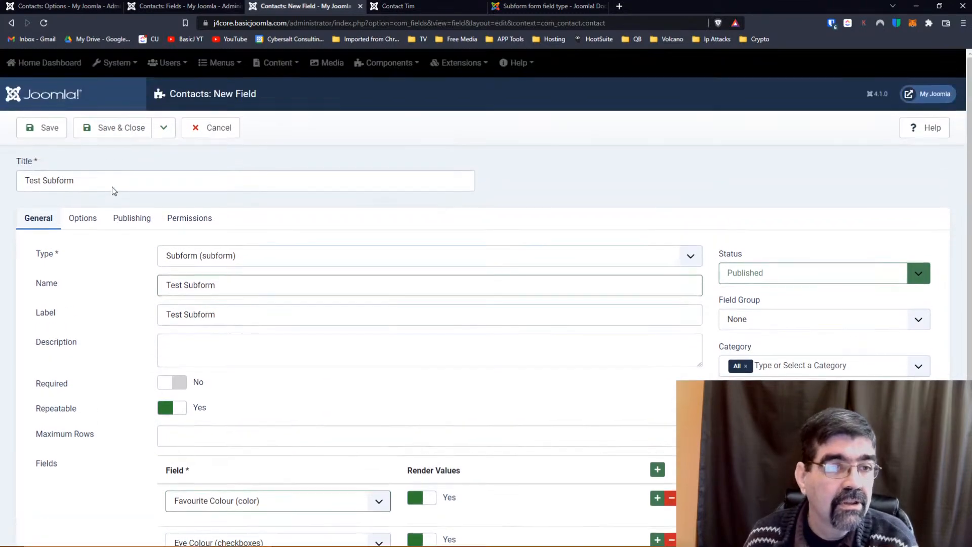
{"action": "left_click", "coordinate": [114, 129]}
Glance at the public Contact Tim page, then return to the admin fields list.
{"action": "left_click", "coordinate": [141, 6]}
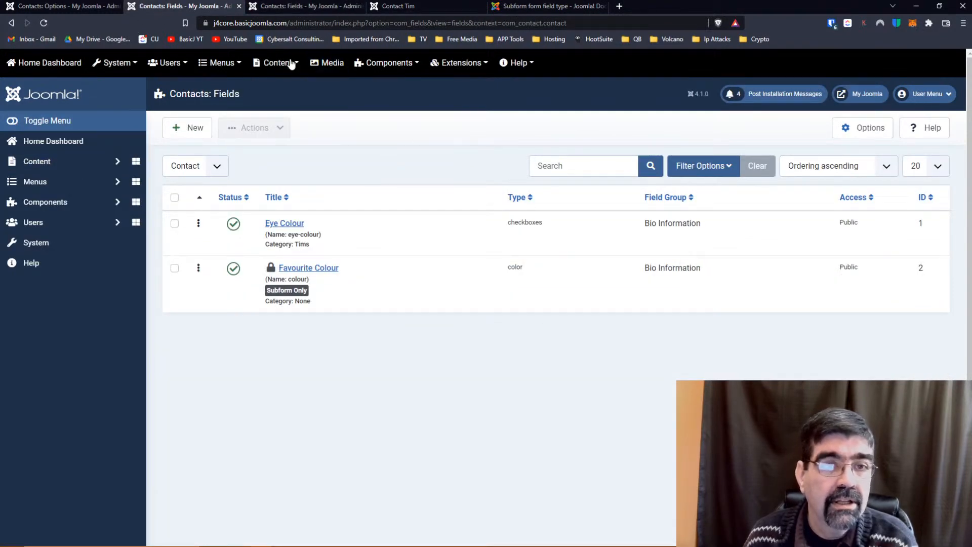
{"action": "left_click", "coordinate": [407, 6]}
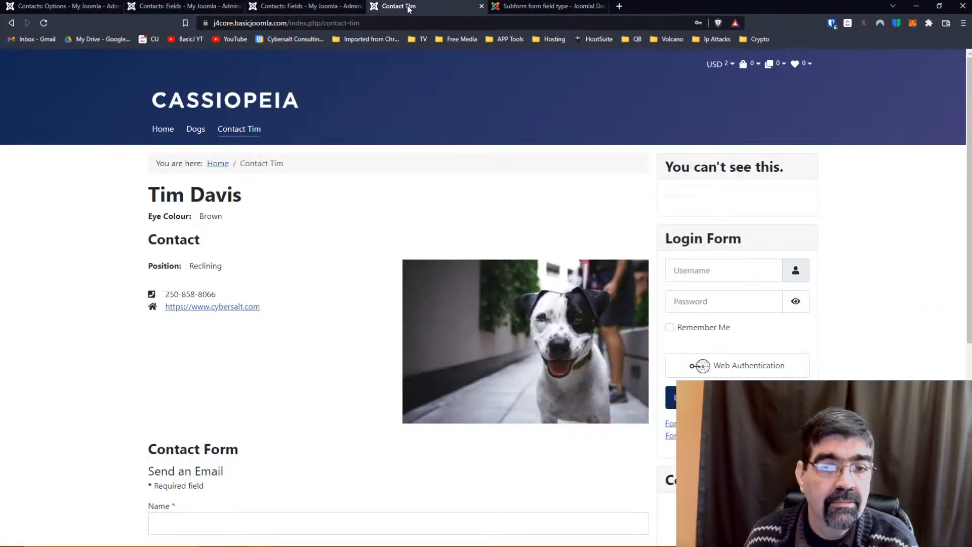
{"action": "left_click", "coordinate": [213, 10]}
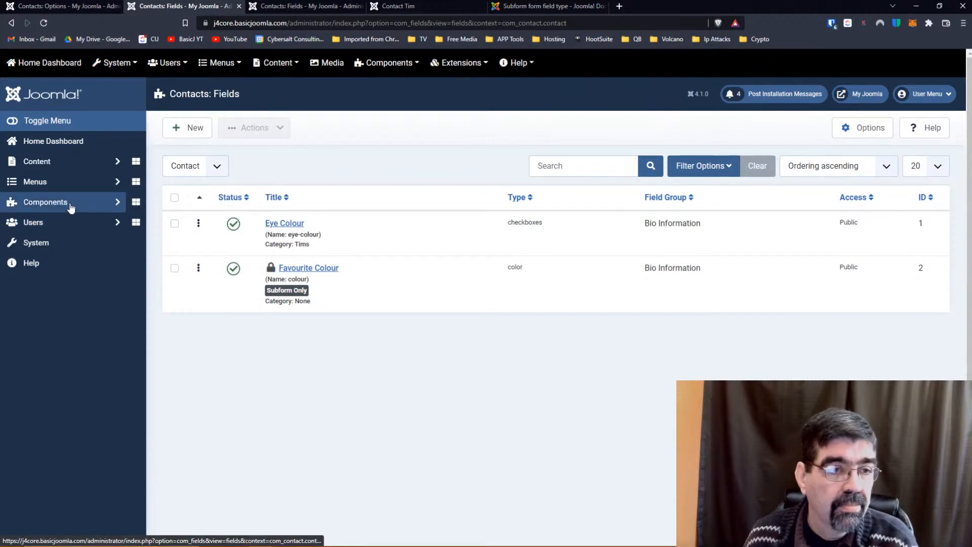
{"action": "left_click", "coordinate": [53, 202]}
{"action": "left_click", "coordinate": [53, 286]}
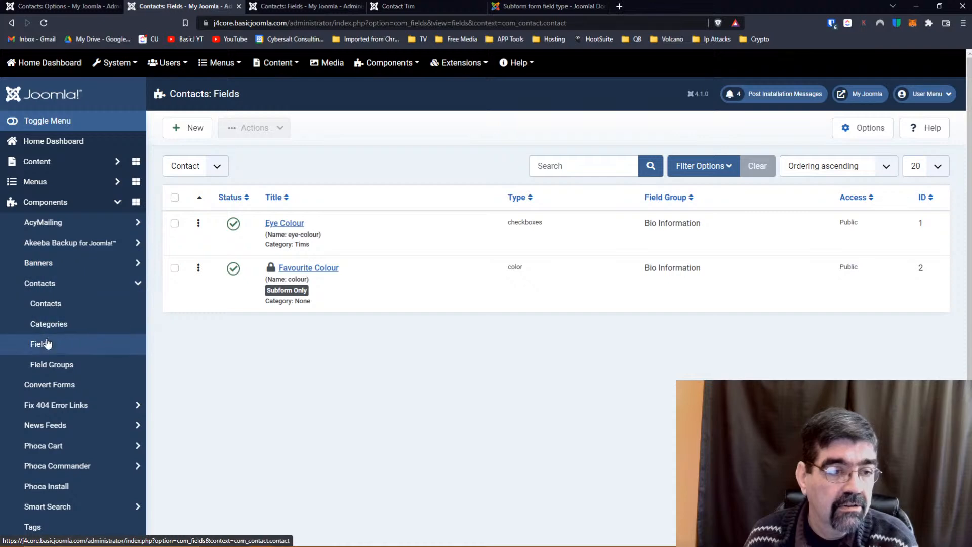
{"action": "left_click", "coordinate": [47, 306]}
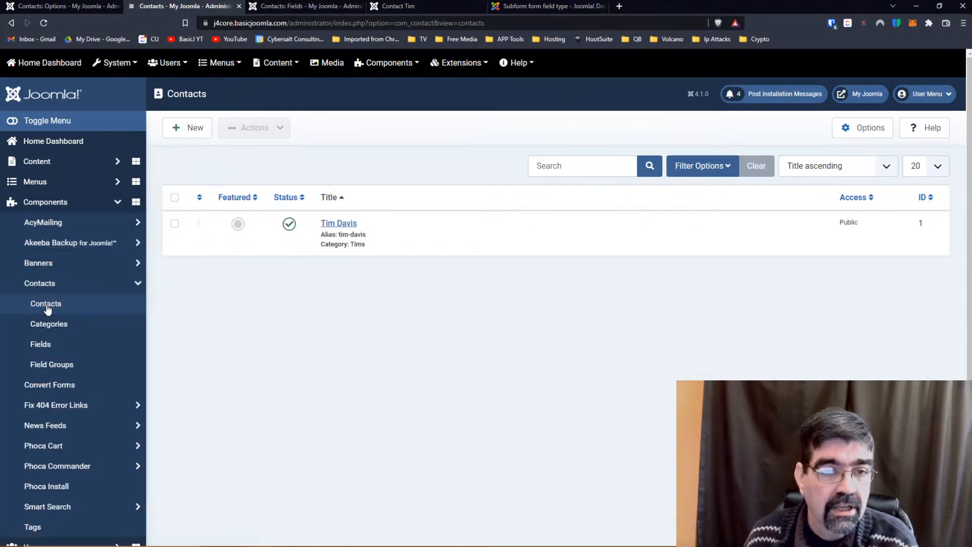
{"action": "left_click", "coordinate": [344, 224]}
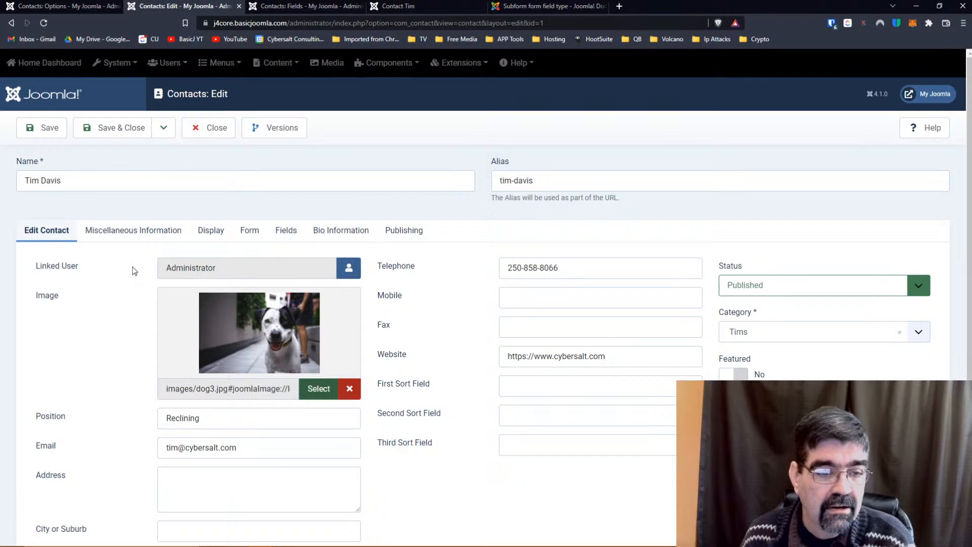
{"action": "scroll", "coordinate": [132, 266], "scroll_direction": "down", "scroll_amount": 3}
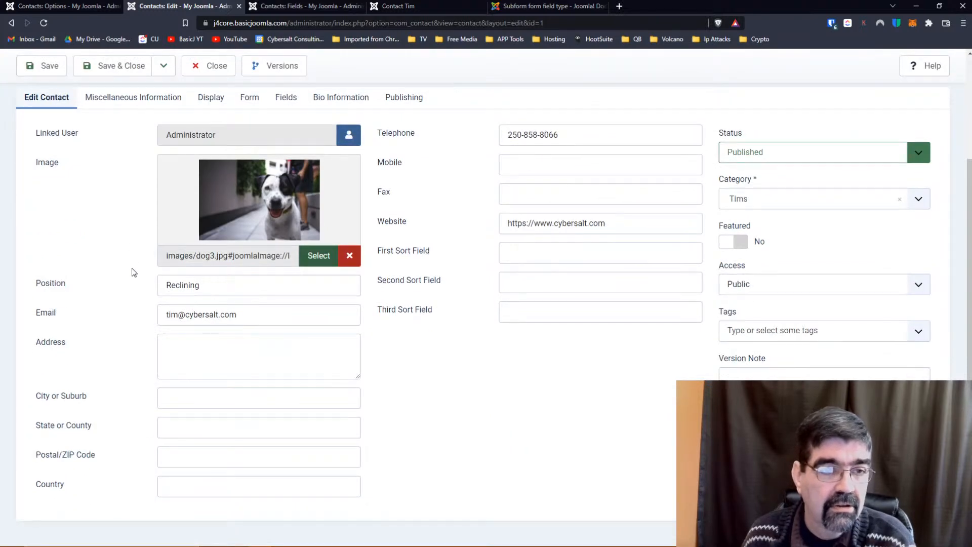
Reload the public Contact Tim page, showing only Eye Colour: Brown, then return to the contact editor.
{"action": "left_click", "coordinate": [405, 6]}
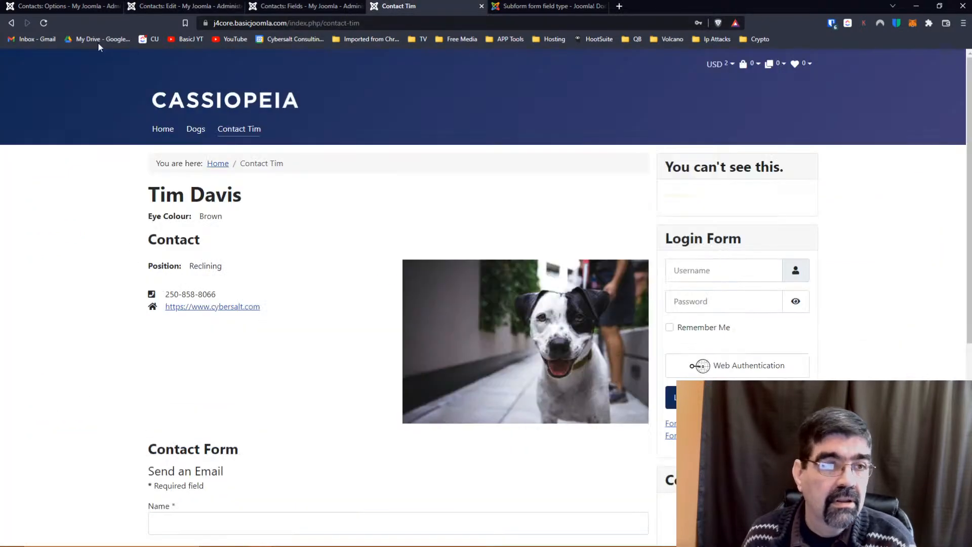
{"action": "left_click", "coordinate": [43, 23]}
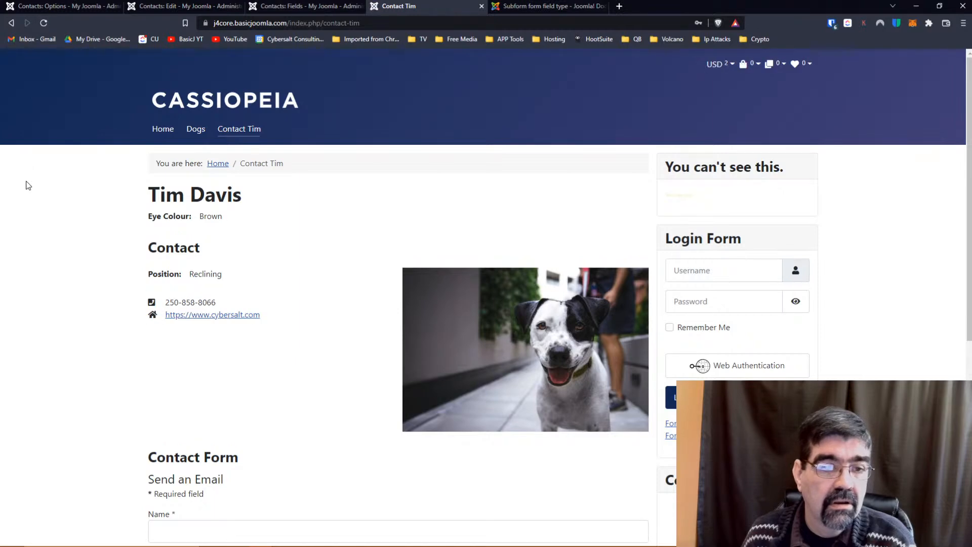
{"action": "scroll", "coordinate": [28, 185], "scroll_direction": "down", "scroll_amount": 7}
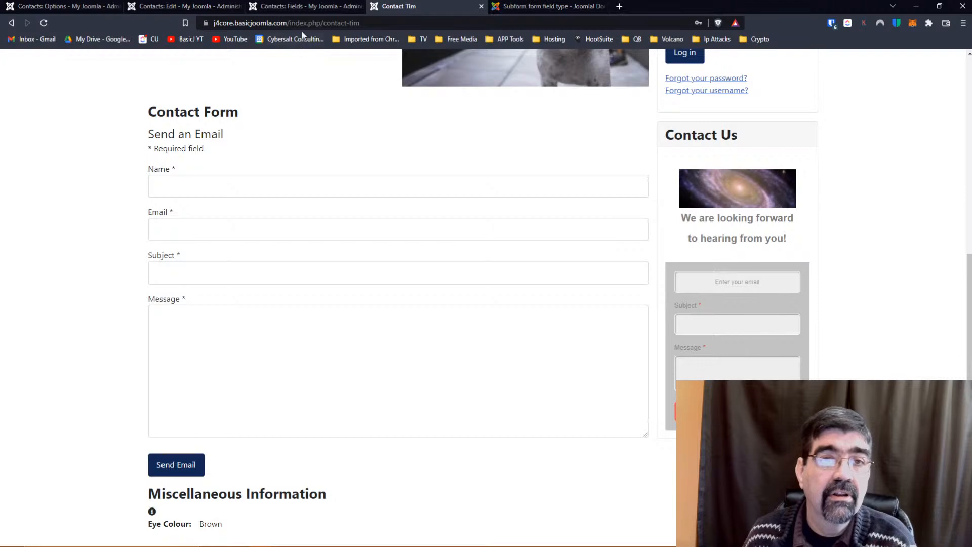
{"action": "left_click", "coordinate": [304, 6]}
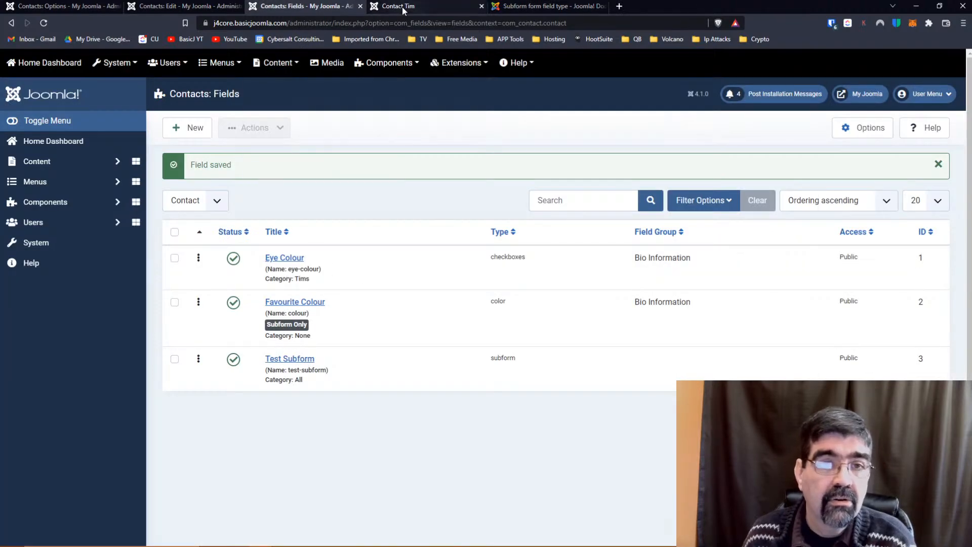
{"action": "left_click_drag", "start_coordinate": [187, 6], "coordinate": [263, 14]}
{"action": "scroll", "coordinate": [108, 220], "scroll_direction": "up", "scroll_amount": 3}
{"action": "scroll", "coordinate": [108, 220], "scroll_direction": "down", "scroll_amount": 3}
{"action": "scroll", "coordinate": [108, 220], "scroll_direction": "up", "scroll_amount": 1}
In Miscellaneous Information, replace the {field 1} placeholder with the Test Subform field {field 3}.
{"action": "scroll", "coordinate": [108, 220], "scroll_direction": "up", "scroll_amount": 2}
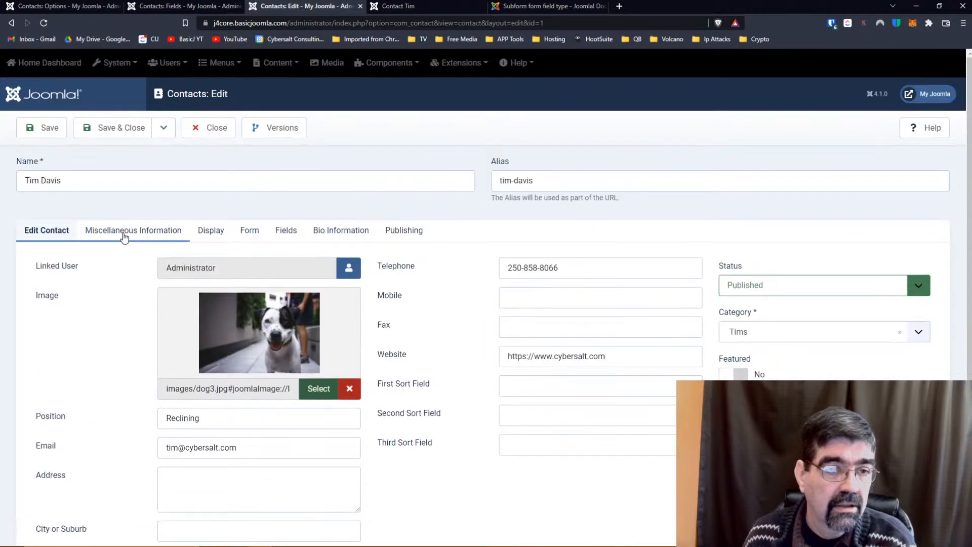
{"action": "left_click", "coordinate": [126, 229]}
{"action": "scroll", "coordinate": [145, 234], "scroll_direction": "down", "scroll_amount": 3}
{"action": "left_click_drag", "start_coordinate": [77, 254], "coordinate": [57, 256]}
{"action": "key", "text": "BackSpace"}
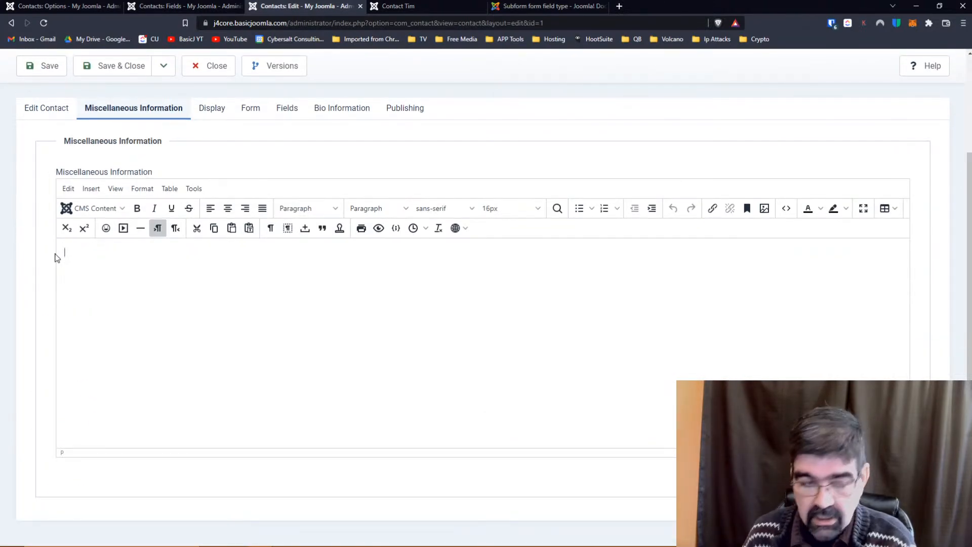
{"action": "left_click", "coordinate": [125, 212]}
{"action": "left_click", "coordinate": [96, 276]}
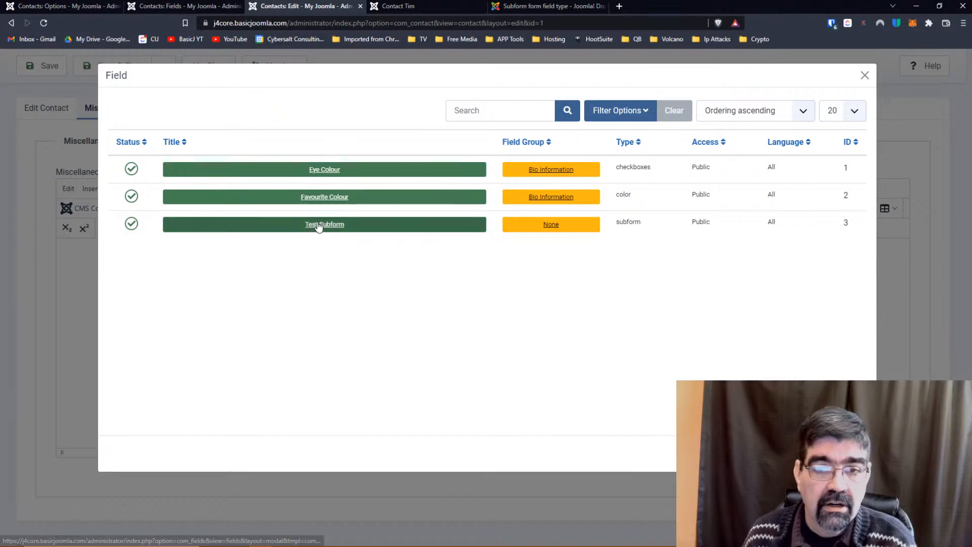
{"action": "left_click", "coordinate": [319, 226]}
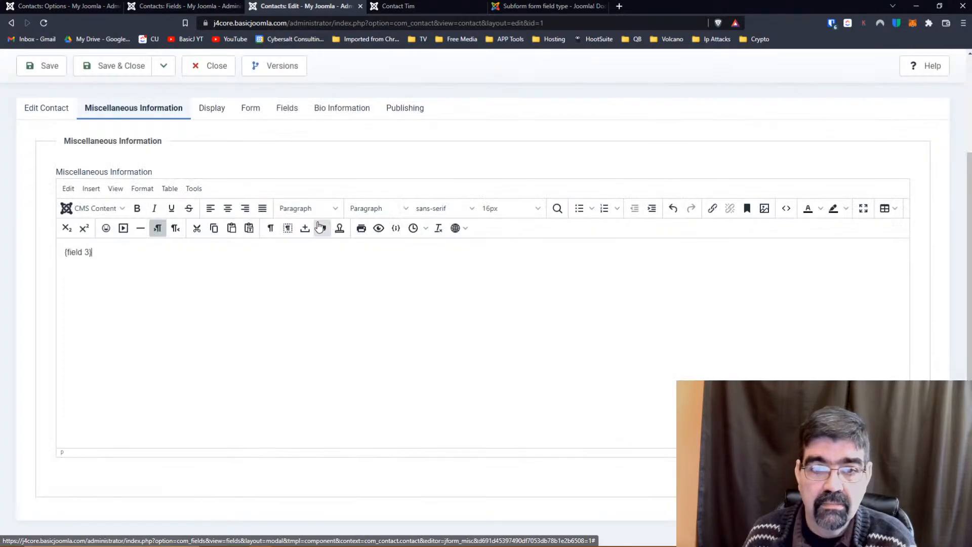
{"action": "left_click", "coordinate": [49, 67]}
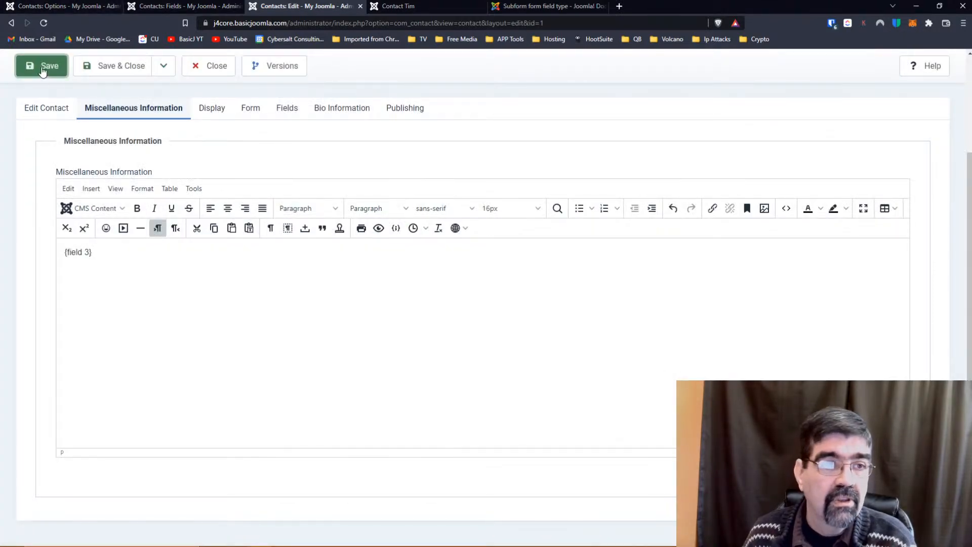
{"action": "left_click", "coordinate": [419, 5]}
{"action": "left_click", "coordinate": [43, 24]}
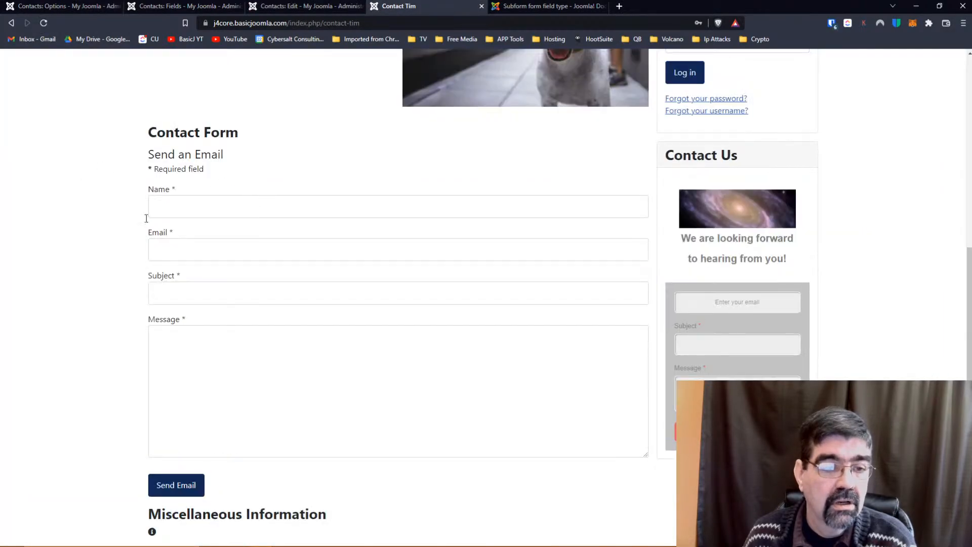
{"action": "scroll", "coordinate": [104, 231], "scroll_direction": "up", "scroll_amount": 7}
{"action": "scroll", "coordinate": [104, 230], "scroll_direction": "down", "scroll_amount": 7}
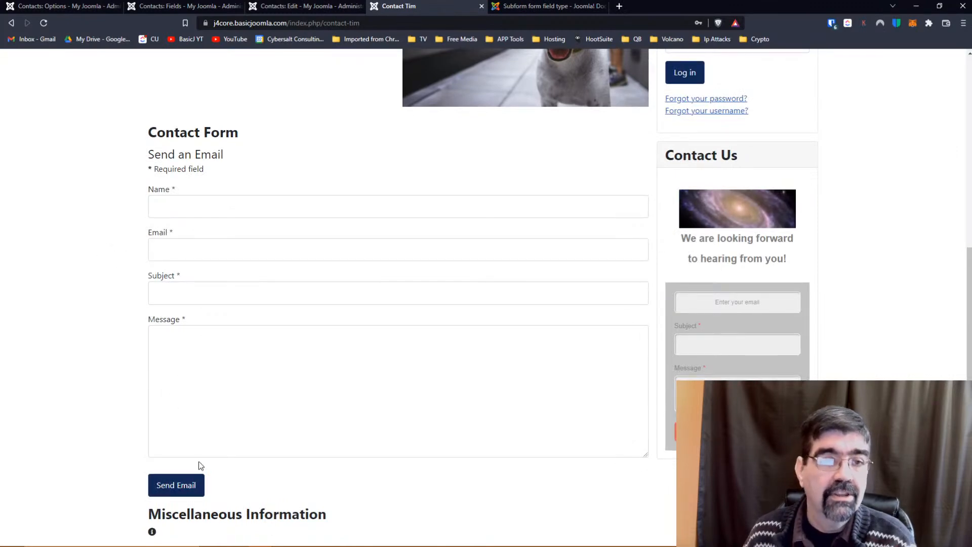
{"action": "left_click", "coordinate": [296, 7]}
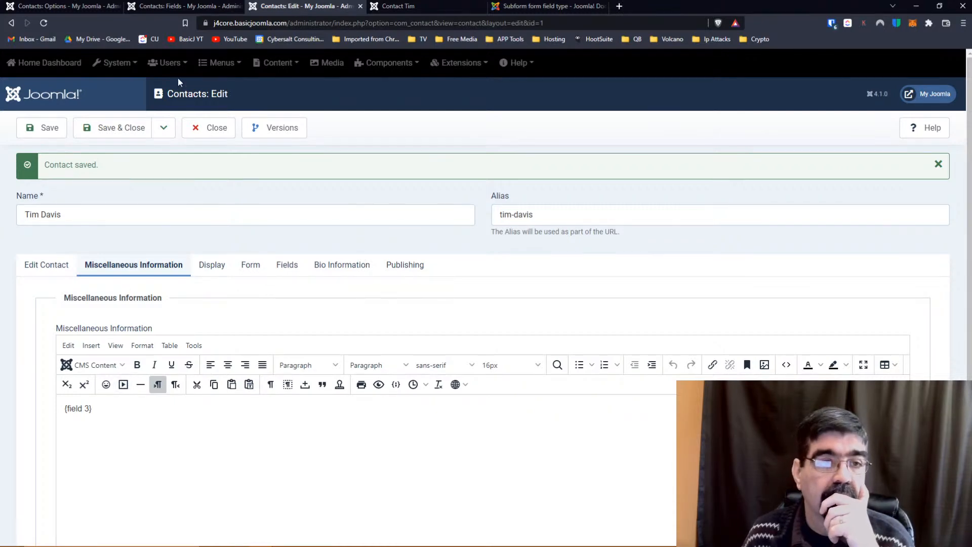
{"action": "left_click", "coordinate": [194, 8]}
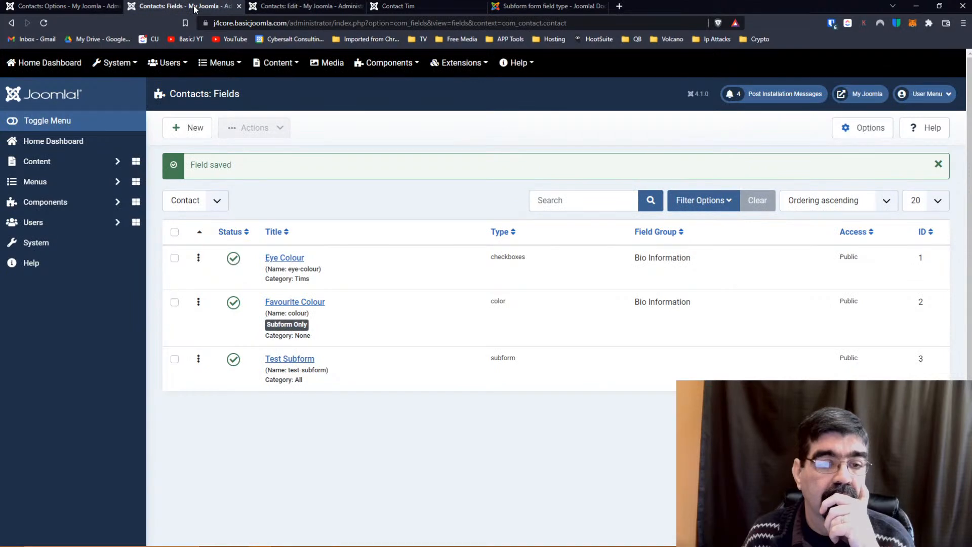
Assign Test Subform to the Bio Information field group, save, and reload the public contact page.
{"action": "left_click", "coordinate": [290, 361]}
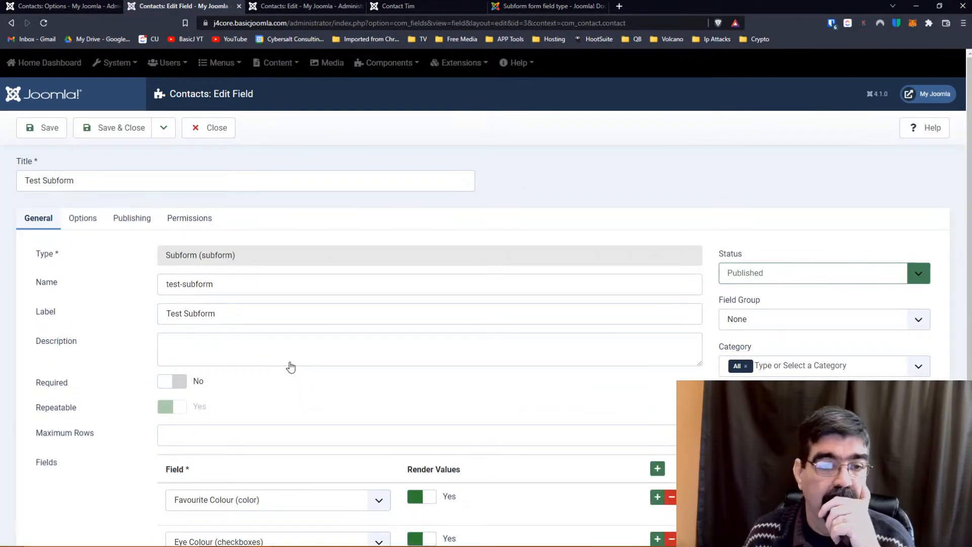
{"action": "left_click", "coordinate": [799, 317]}
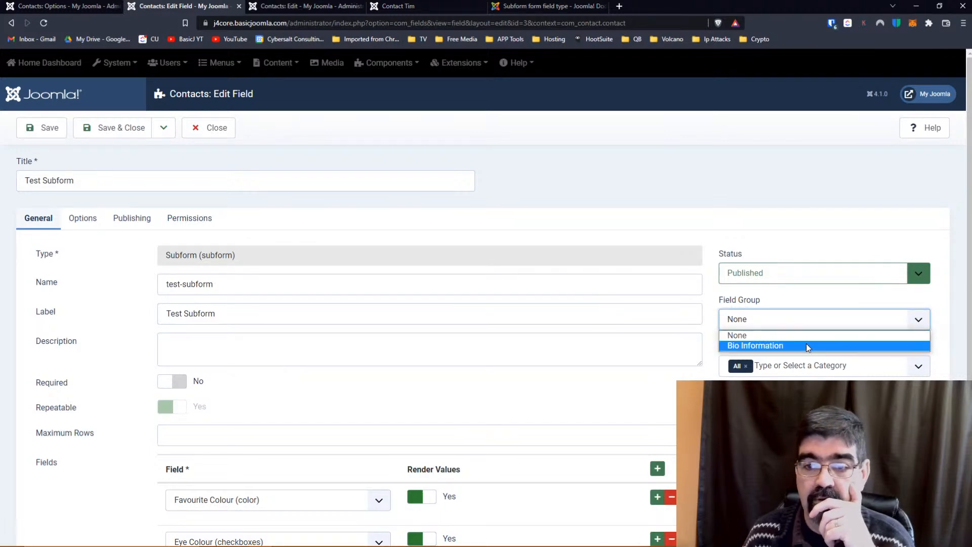
{"action": "left_click", "coordinate": [806, 343]}
{"action": "left_click", "coordinate": [44, 131]}
{"action": "left_click", "coordinate": [399, 6]}
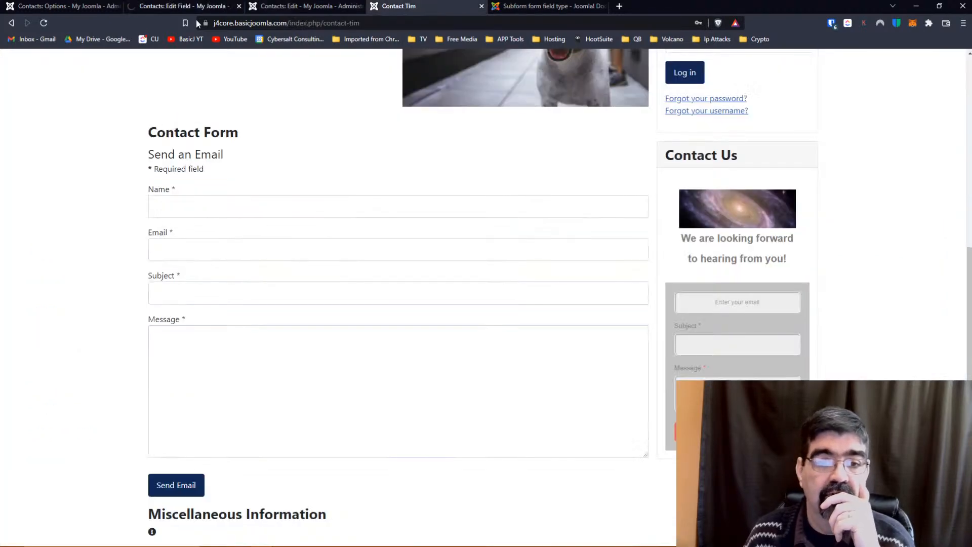
{"action": "left_click", "coordinate": [44, 23]}
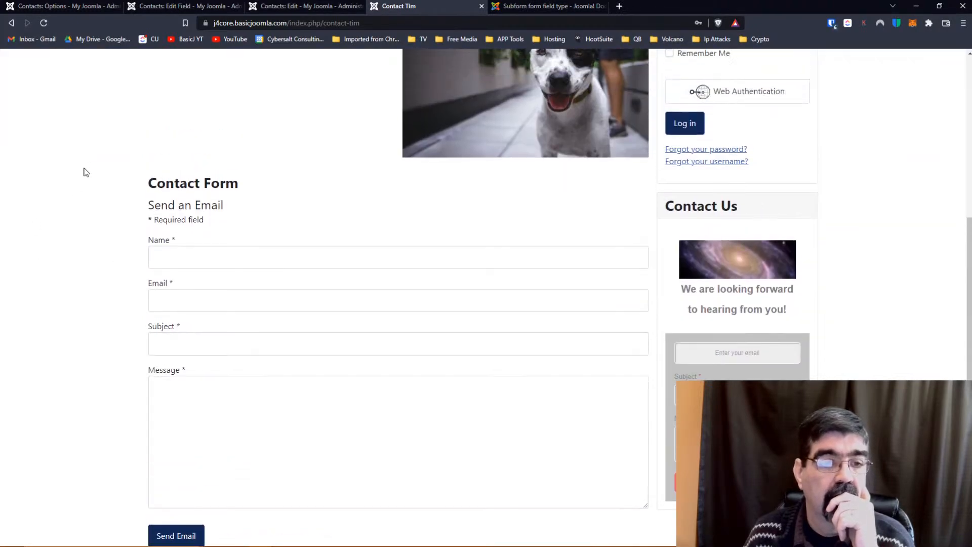
Replace the field's All category with Tims and save.
{"action": "left_click", "coordinate": [307, 7]}
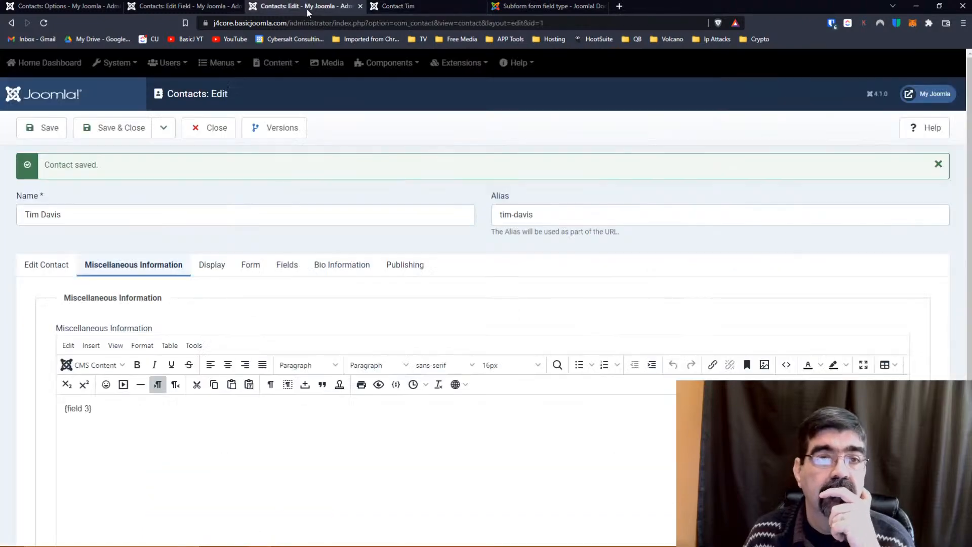
{"action": "left_click", "coordinate": [185, 7]}
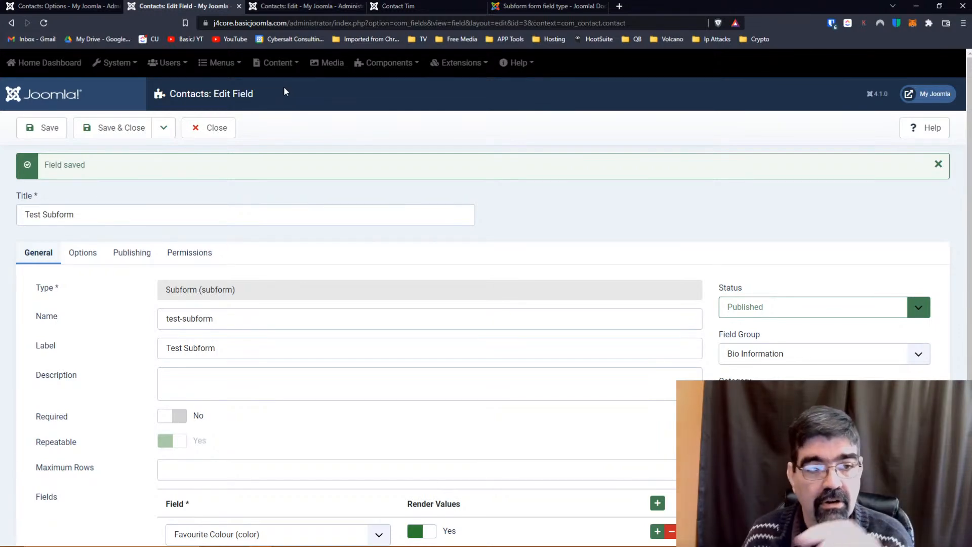
{"action": "scroll", "coordinate": [586, 249], "scroll_direction": "down", "scroll_amount": 2}
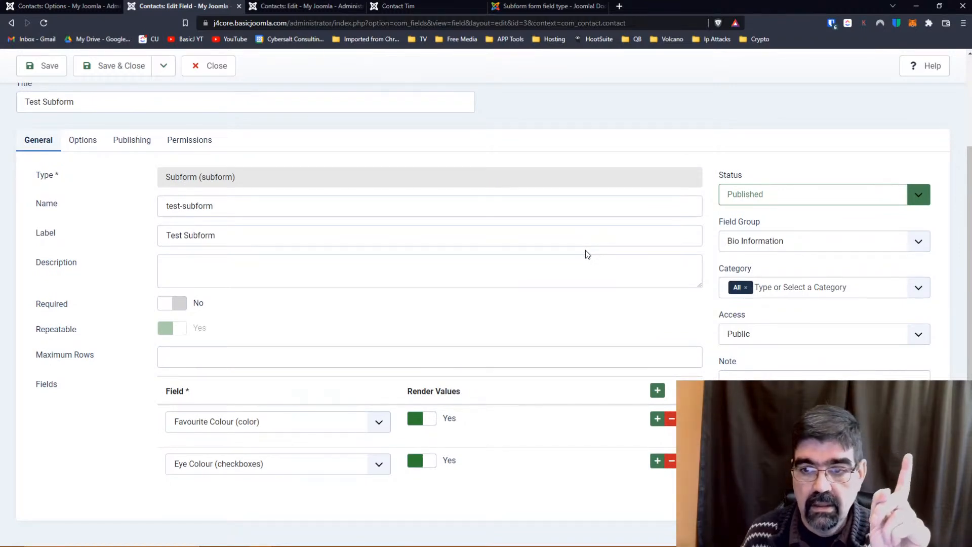
{"action": "left_click", "coordinate": [746, 288]}
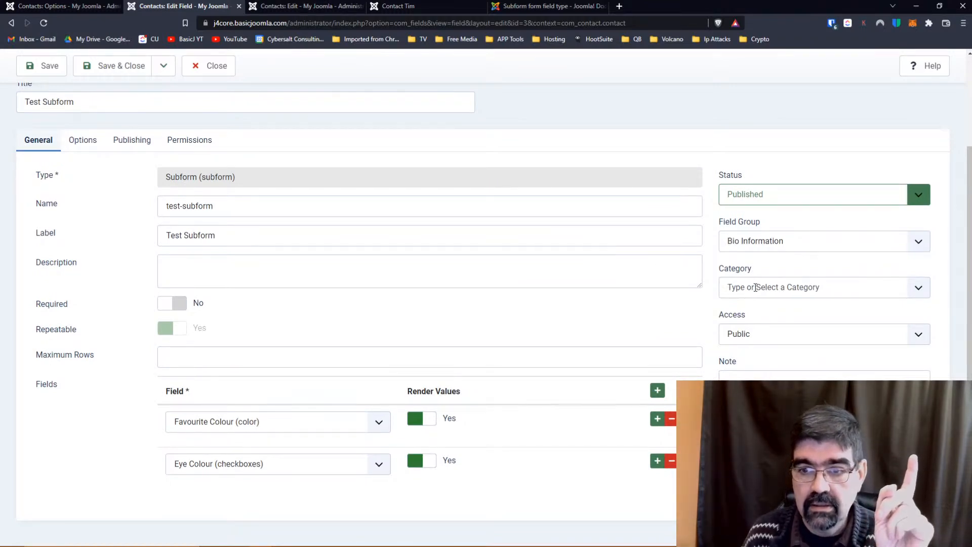
{"action": "left_click", "coordinate": [758, 287]}
{"action": "left_click", "coordinate": [749, 372]}
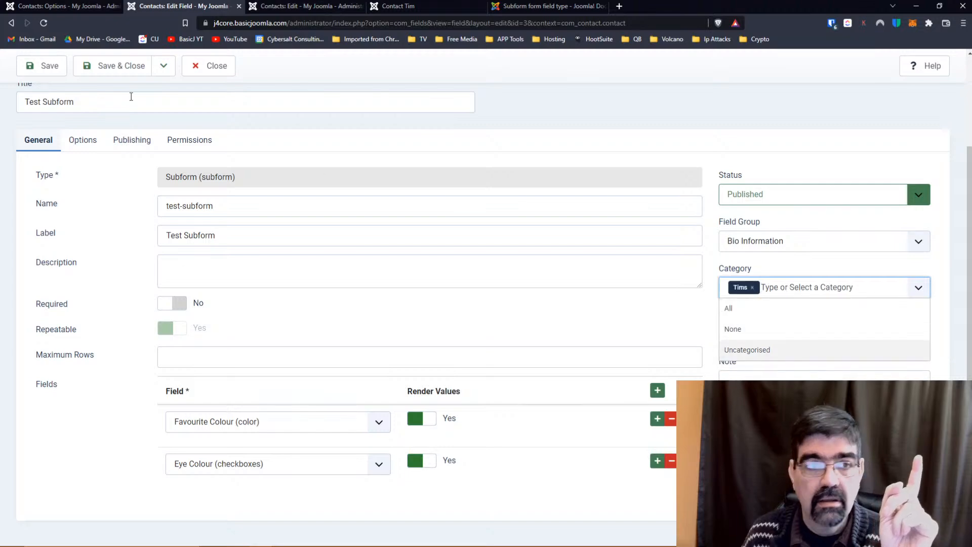
{"action": "left_click", "coordinate": [44, 66]}
Reload the public Contact Tim page, still showing only Eye Colour: Brown, then return to the contact editor.
{"action": "left_click", "coordinate": [425, 6]}
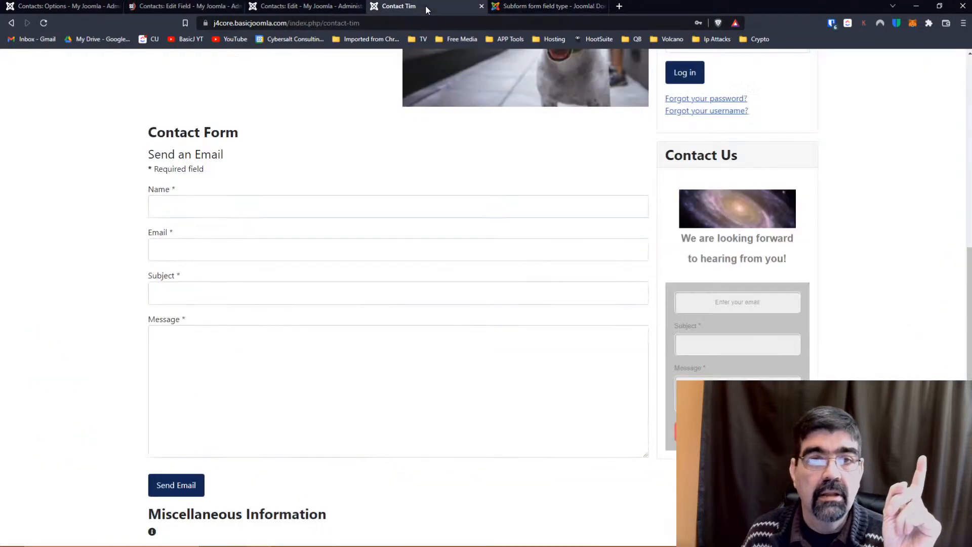
{"action": "left_click", "coordinate": [44, 24]}
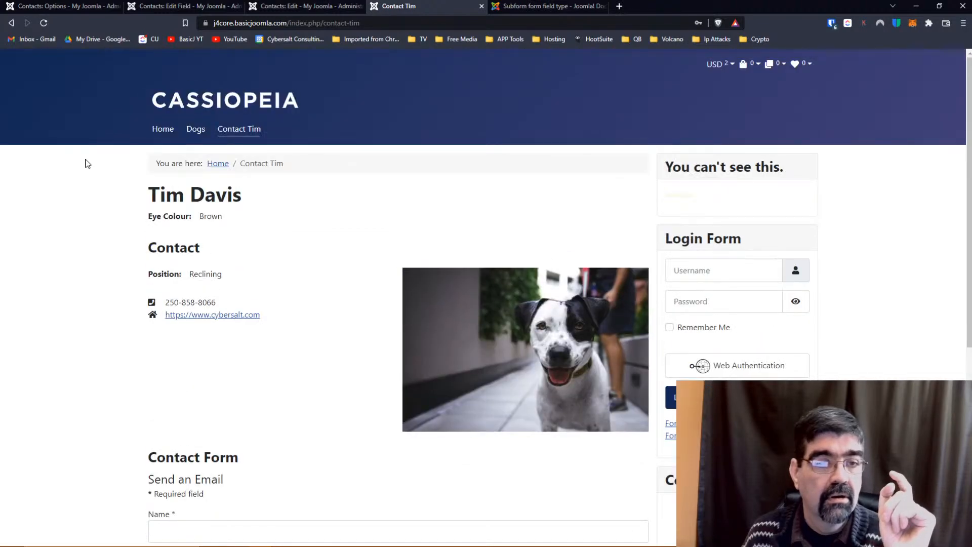
{"action": "scroll", "coordinate": [87, 163], "scroll_direction": "down", "scroll_amount": 6}
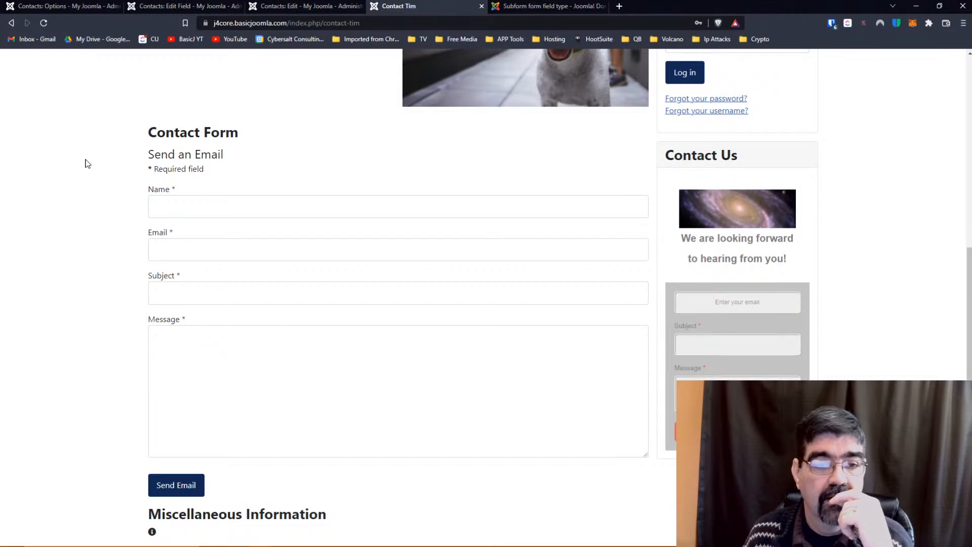
{"action": "scroll", "coordinate": [87, 163], "scroll_direction": "up", "scroll_amount": 6}
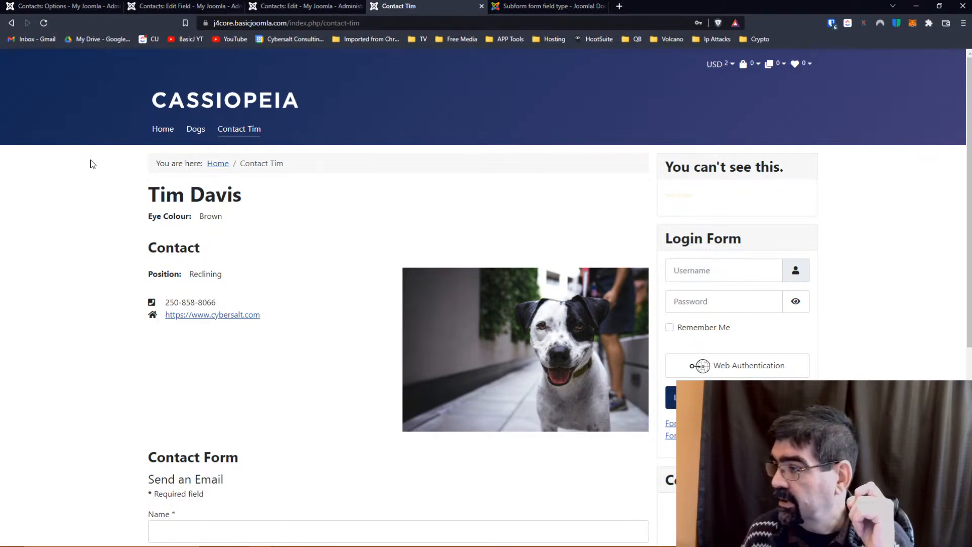
{"action": "left_click", "coordinate": [280, 6]}
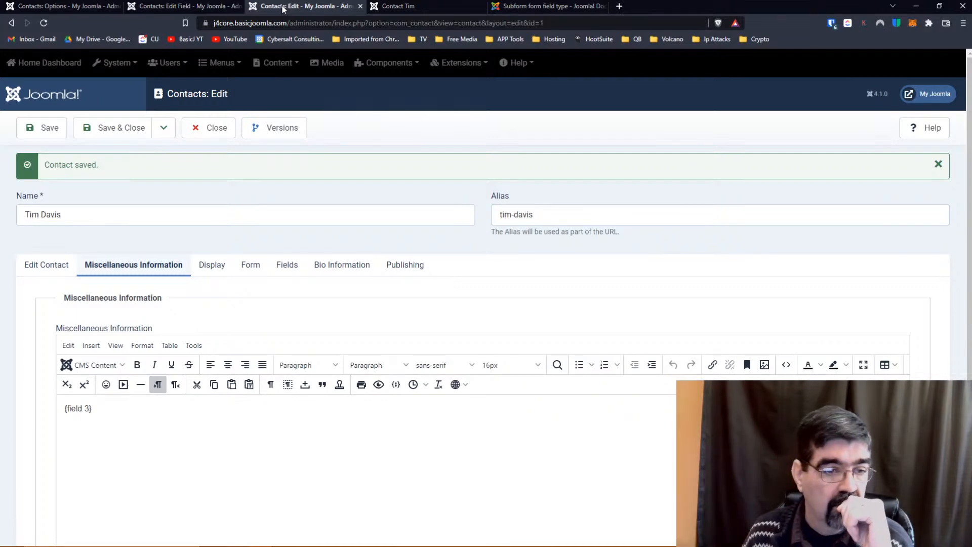
Drag the Eye Colour row above Favourite Colour and back, keeping Favourite Colour first.
{"action": "left_click", "coordinate": [182, 7]}
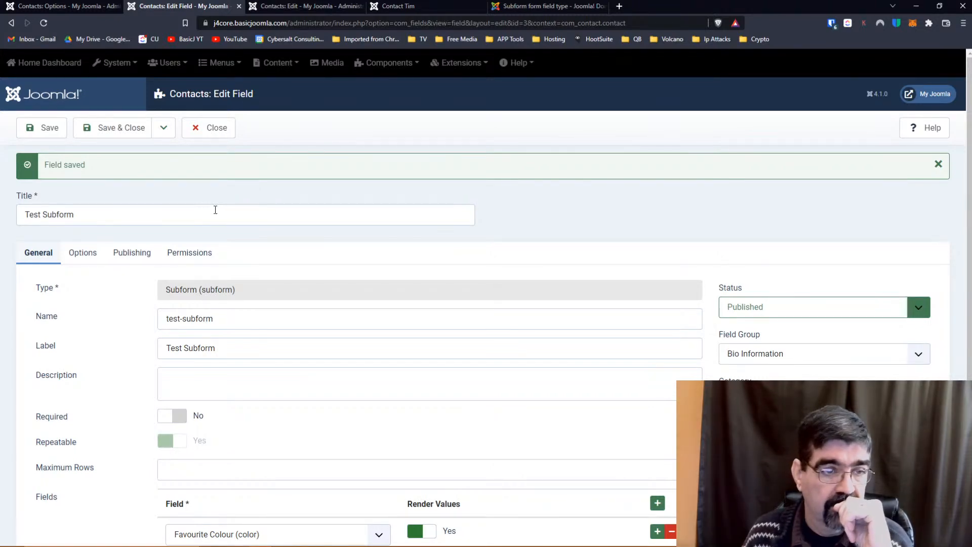
{"action": "scroll", "coordinate": [215, 210], "scroll_direction": "down", "scroll_amount": 2}
{"action": "scroll", "coordinate": [216, 210], "scroll_direction": "up", "scroll_amount": 1}
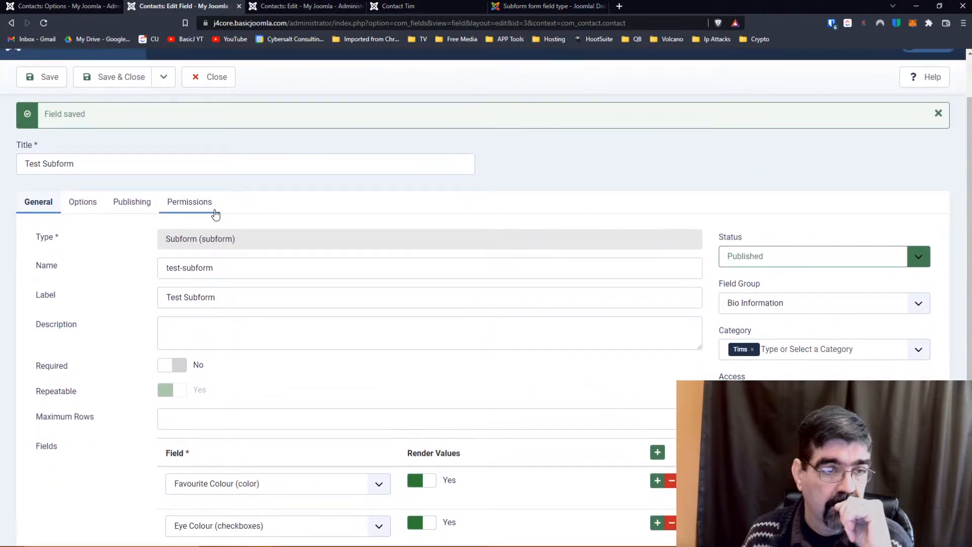
{"action": "scroll", "coordinate": [215, 214], "scroll_direction": "down", "scroll_amount": 1}
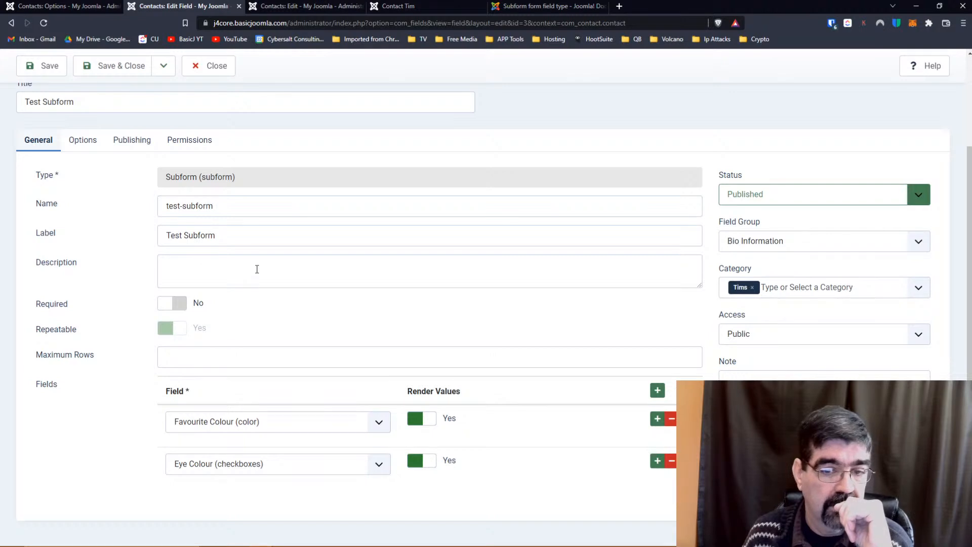
{"action": "left_click_drag", "start_coordinate": [687, 460], "coordinate": [688, 415]}
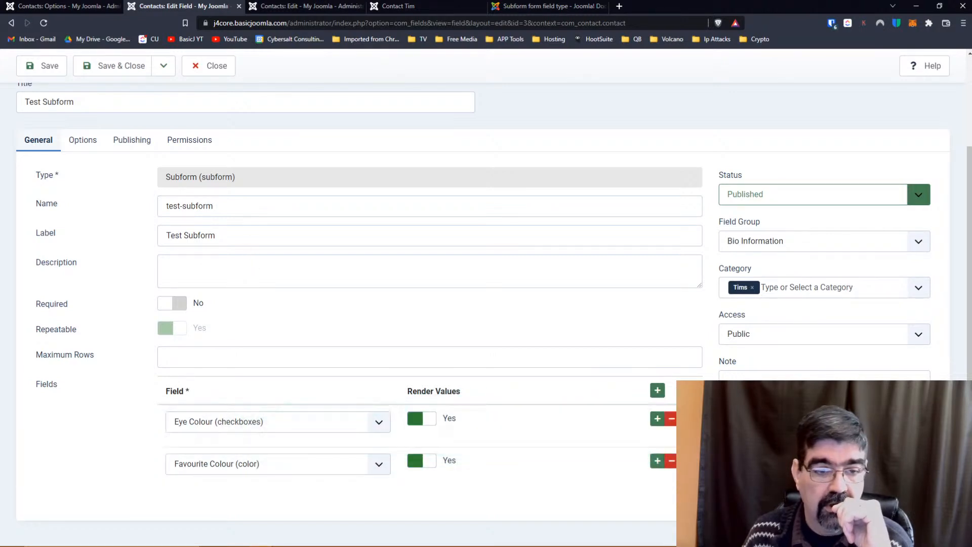
{"action": "left_click_drag", "start_coordinate": [686, 461], "coordinate": [688, 419]}
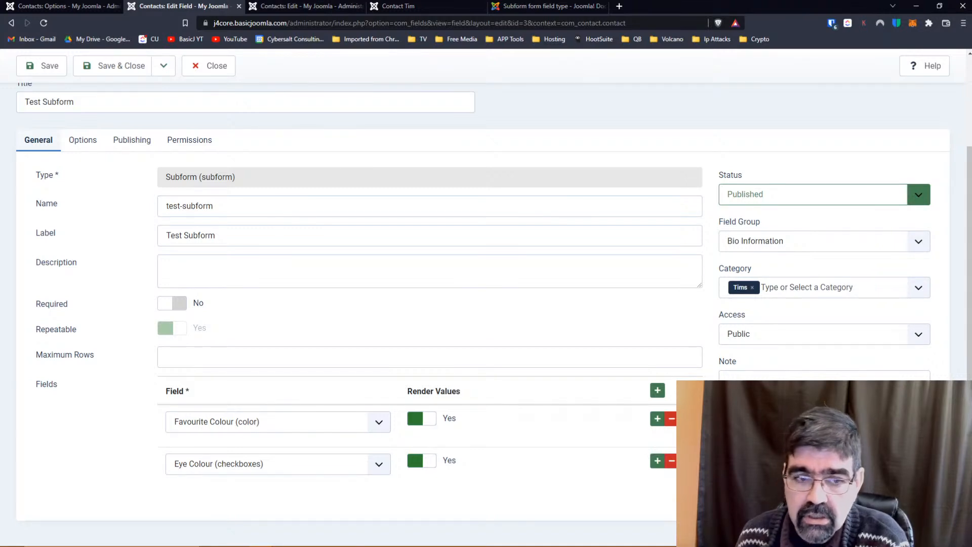
Keep Bio Information as the field group and save and close Test Subform.
{"action": "left_click", "coordinate": [823, 246]}
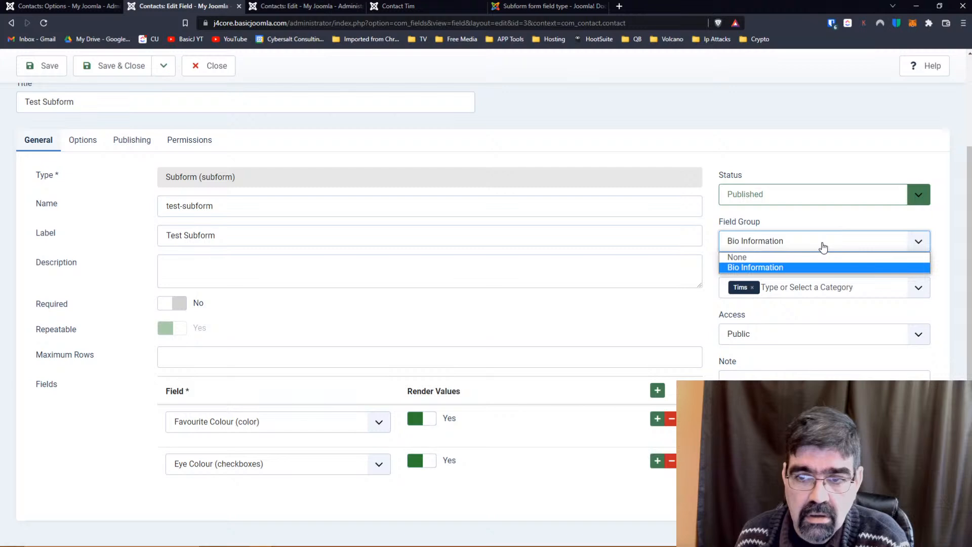
{"action": "left_click", "coordinate": [822, 247]}
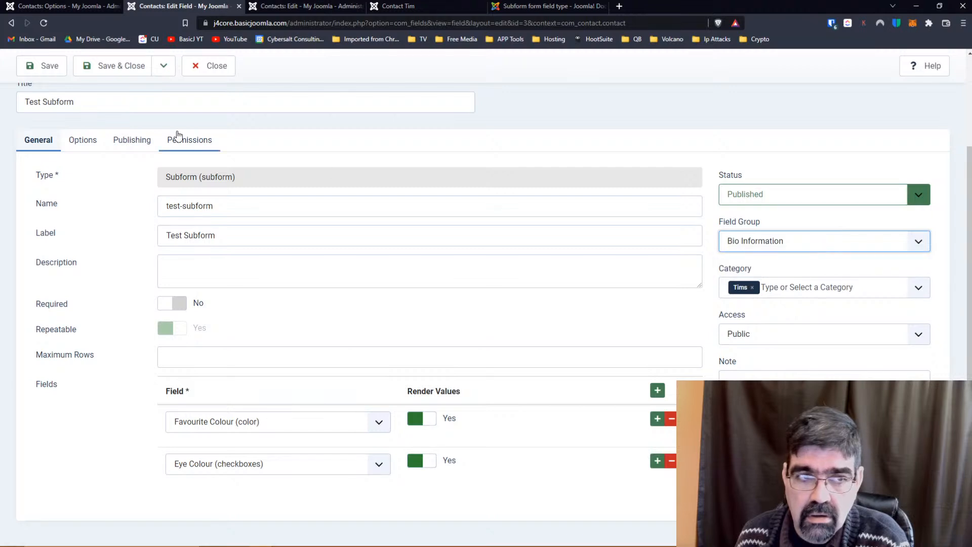
{"action": "left_click", "coordinate": [104, 61]}
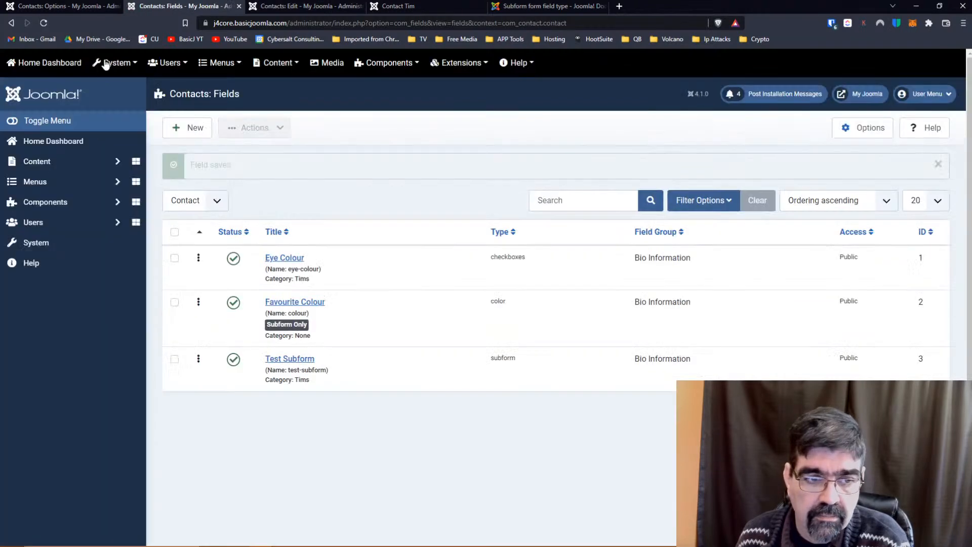
{"action": "left_click", "coordinate": [58, 202]}
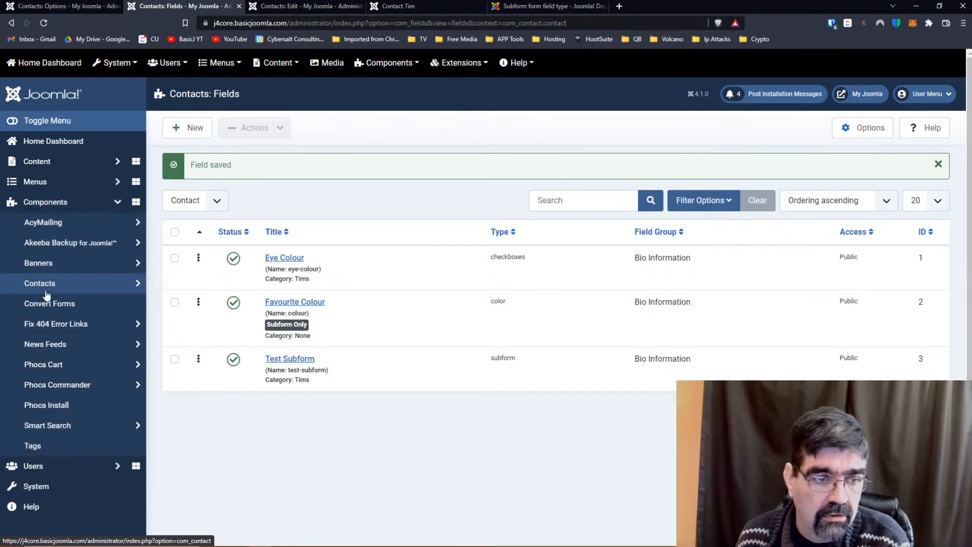
{"action": "left_click", "coordinate": [44, 282]}
{"action": "left_click", "coordinate": [46, 366]}
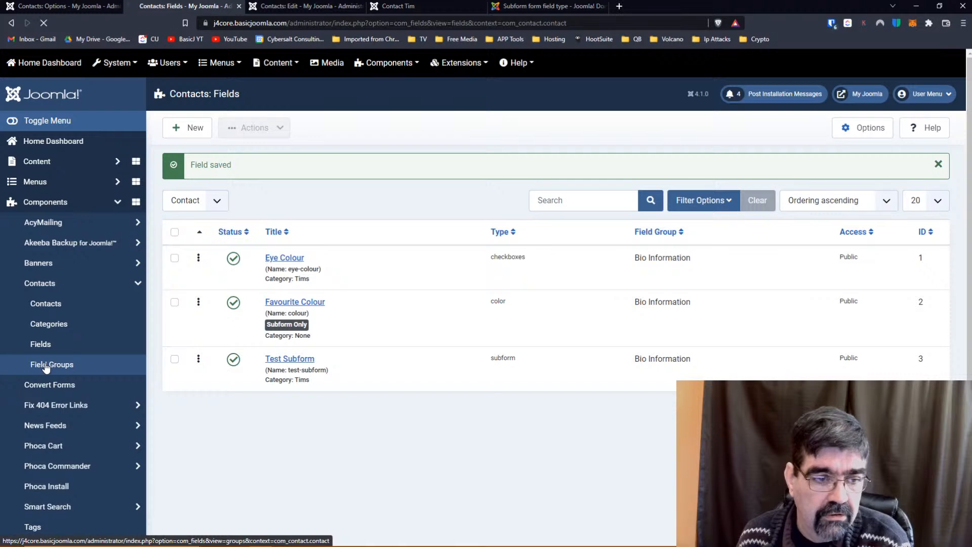
{"action": "left_click", "coordinate": [295, 228]}
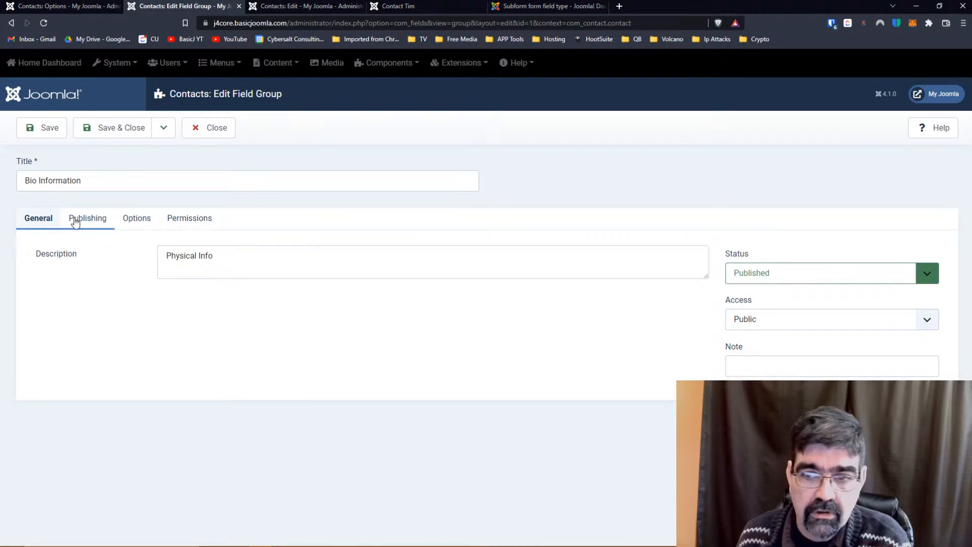
{"action": "left_click", "coordinate": [87, 219]}
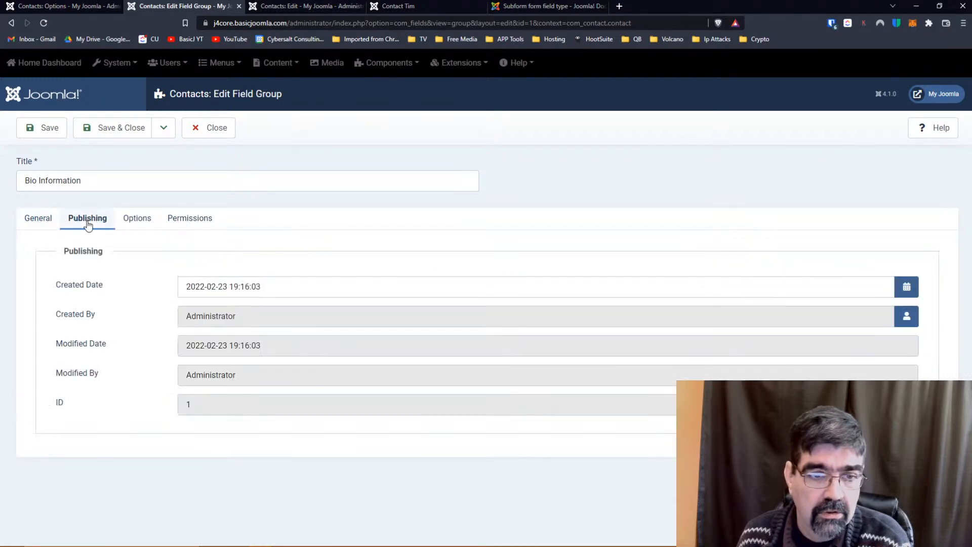
{"action": "left_click", "coordinate": [135, 219]}
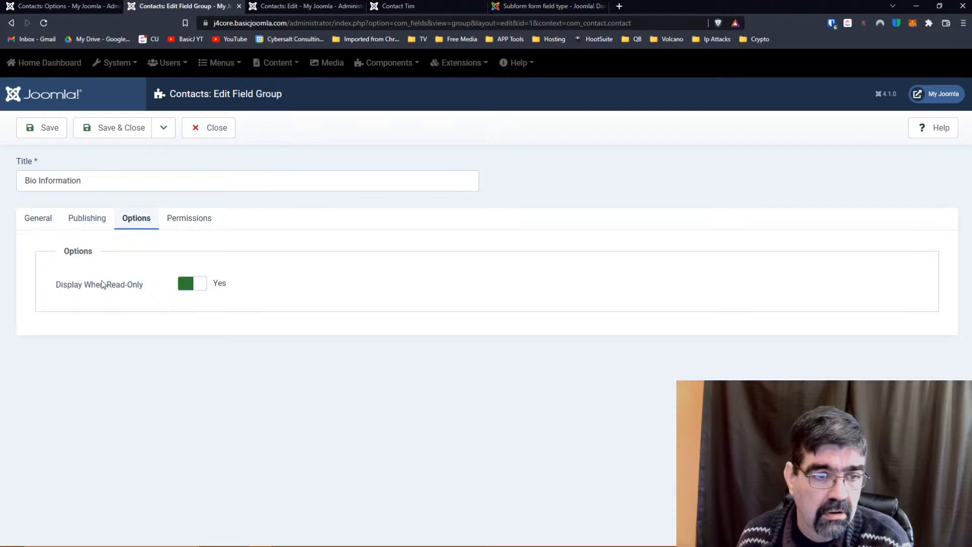
{"action": "left_click", "coordinate": [189, 223]}
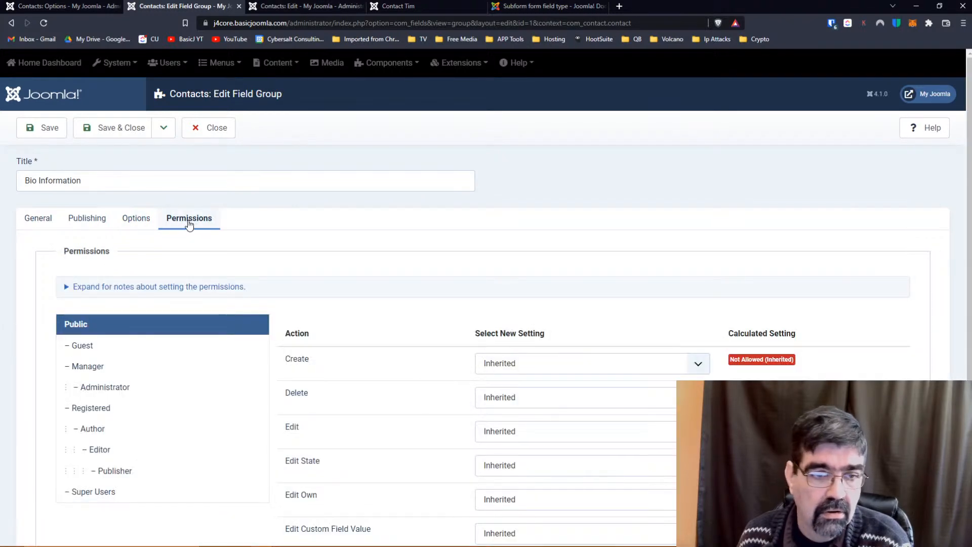
{"action": "left_click", "coordinate": [106, 127]}
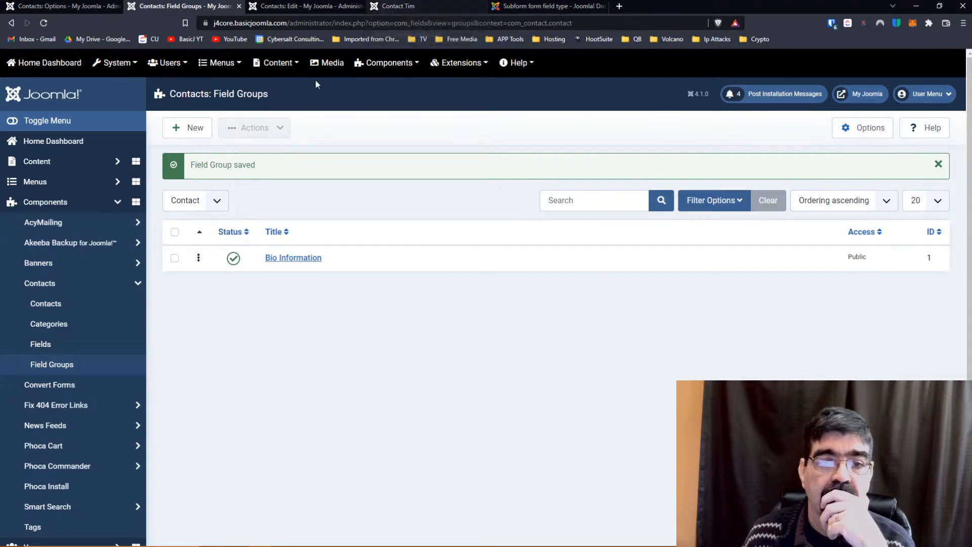
{"action": "left_click", "coordinate": [72, 344]}
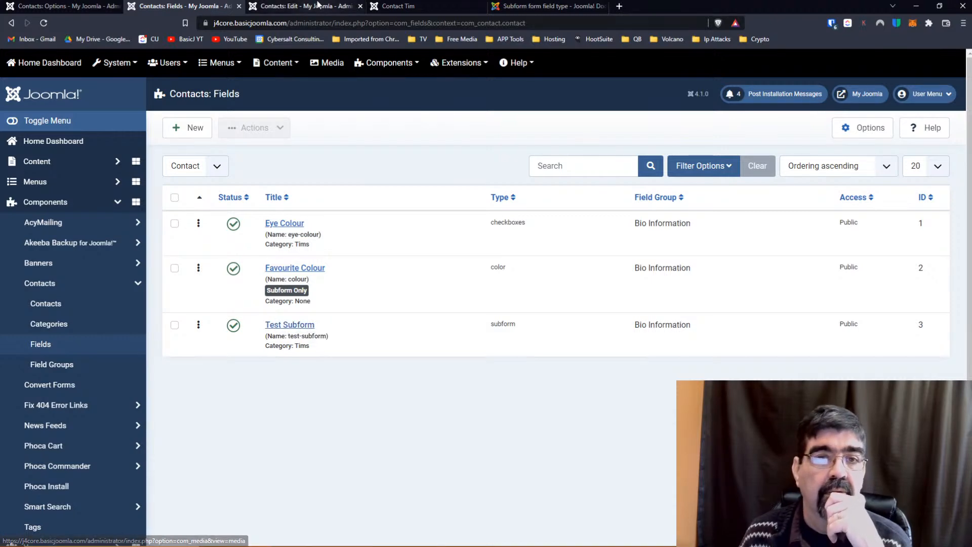
{"action": "left_click", "coordinate": [316, 7]}
{"action": "scroll", "coordinate": [258, 196], "scroll_direction": "down", "scroll_amount": 3}
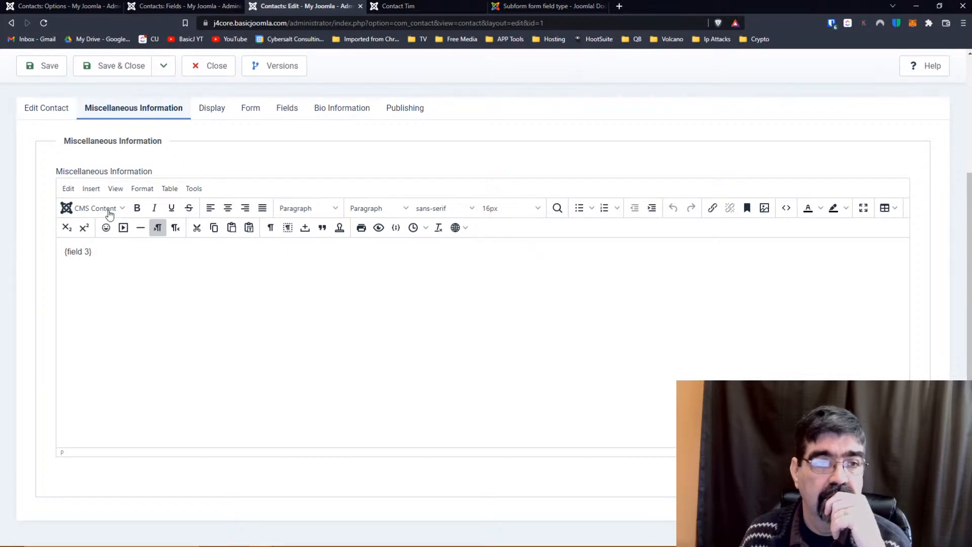
{"action": "left_click", "coordinate": [32, 108]}
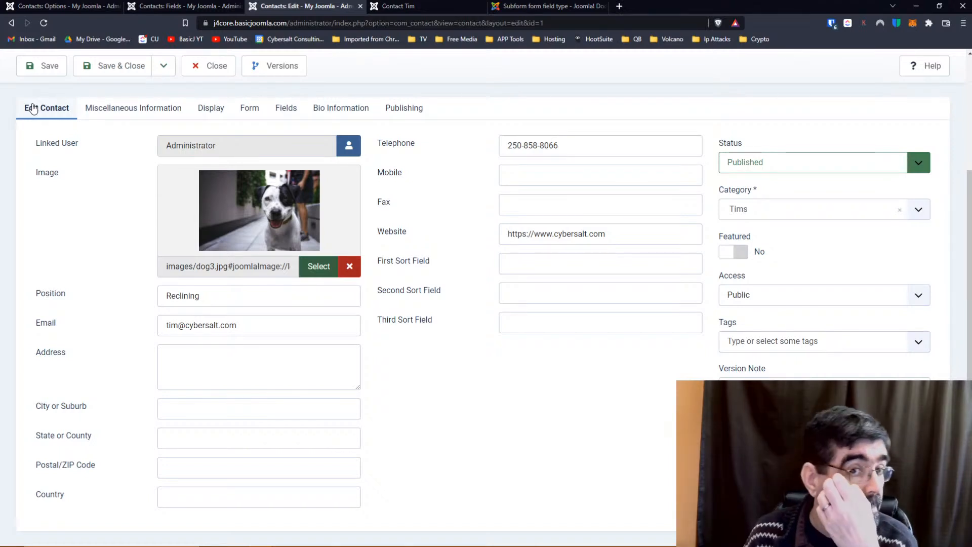
{"action": "left_click", "coordinate": [250, 108]}
{"action": "scroll", "coordinate": [248, 119], "scroll_direction": "up", "scroll_amount": 3}
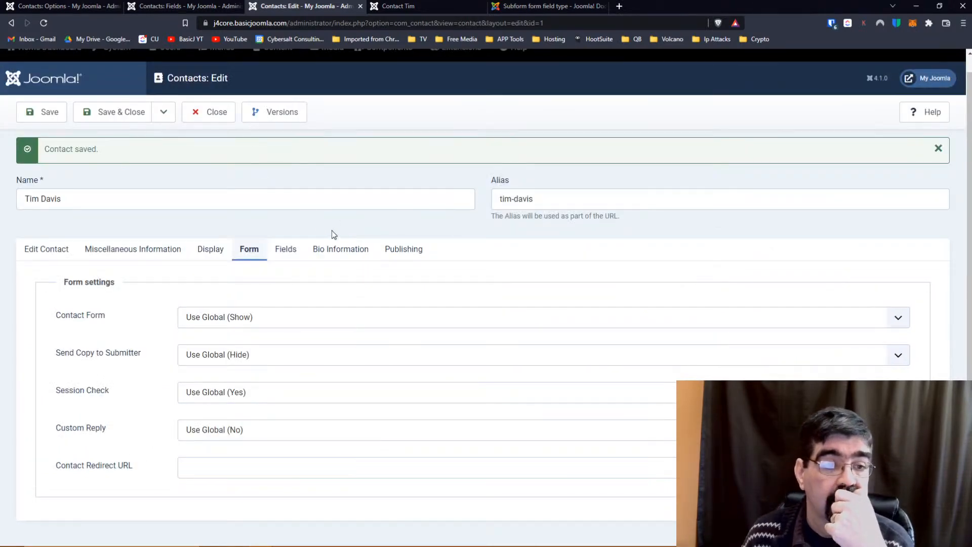
{"action": "left_click", "coordinate": [153, 251]}
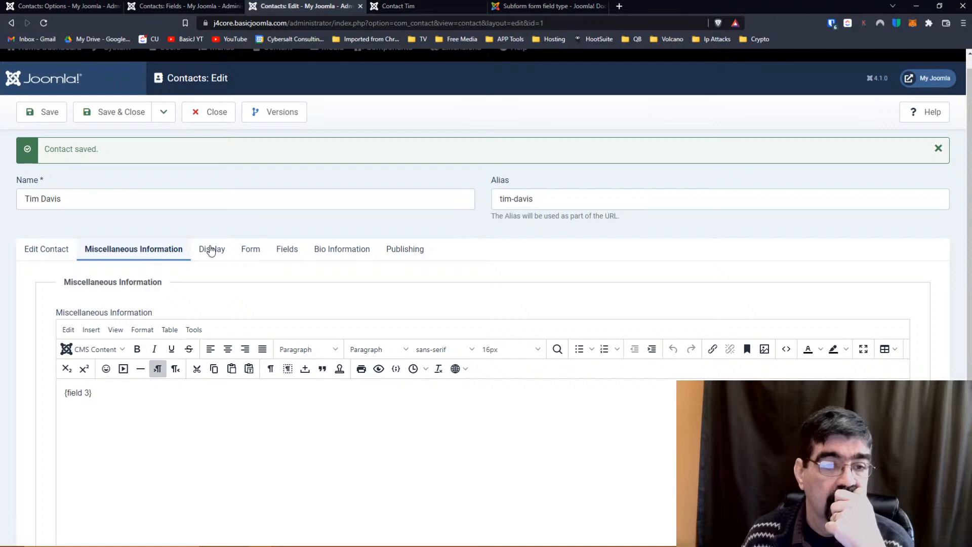
{"action": "left_click", "coordinate": [238, 251]}
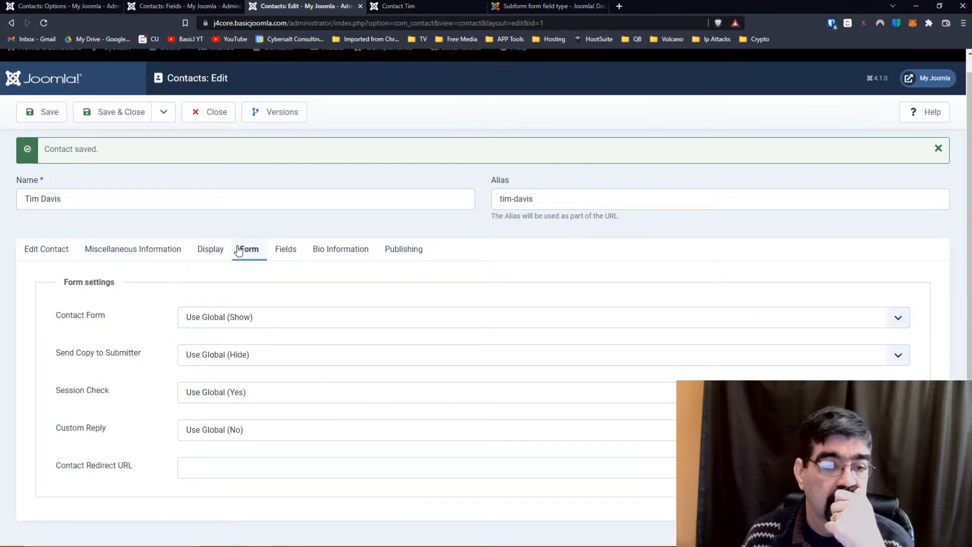
{"action": "left_click", "coordinate": [56, 251]}
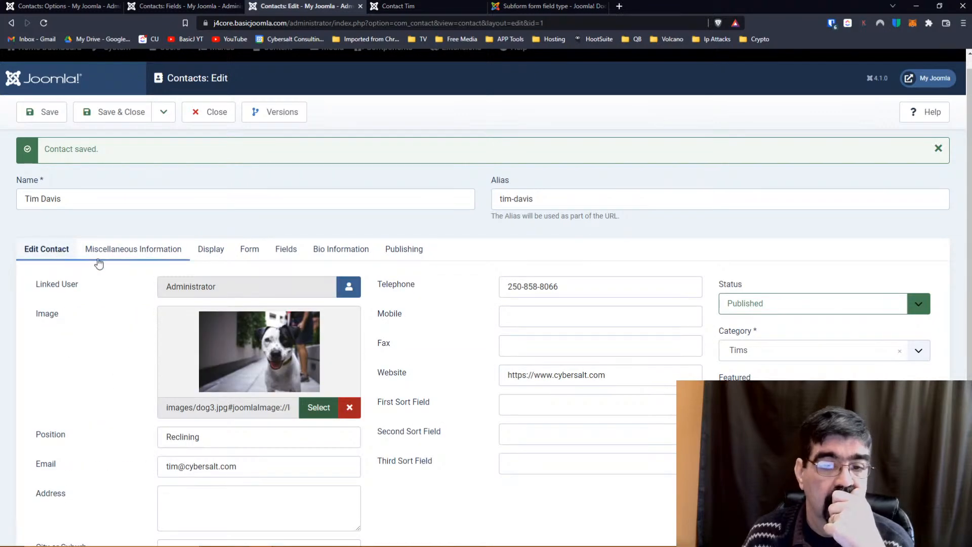
{"action": "scroll", "coordinate": [386, 302], "scroll_direction": "down", "scroll_amount": 3}
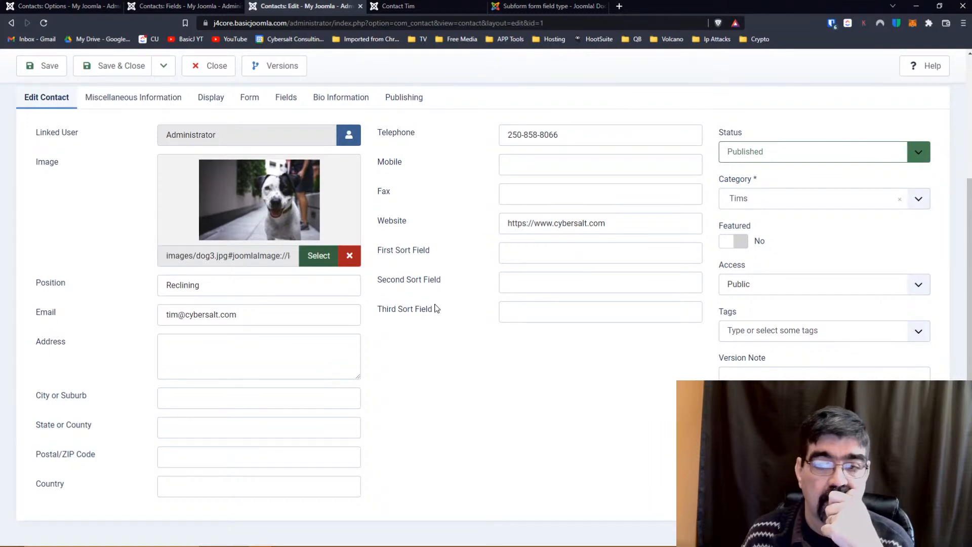
{"action": "scroll", "coordinate": [435, 307], "scroll_direction": "up", "scroll_amount": 3}
{"action": "left_click", "coordinate": [126, 265]}
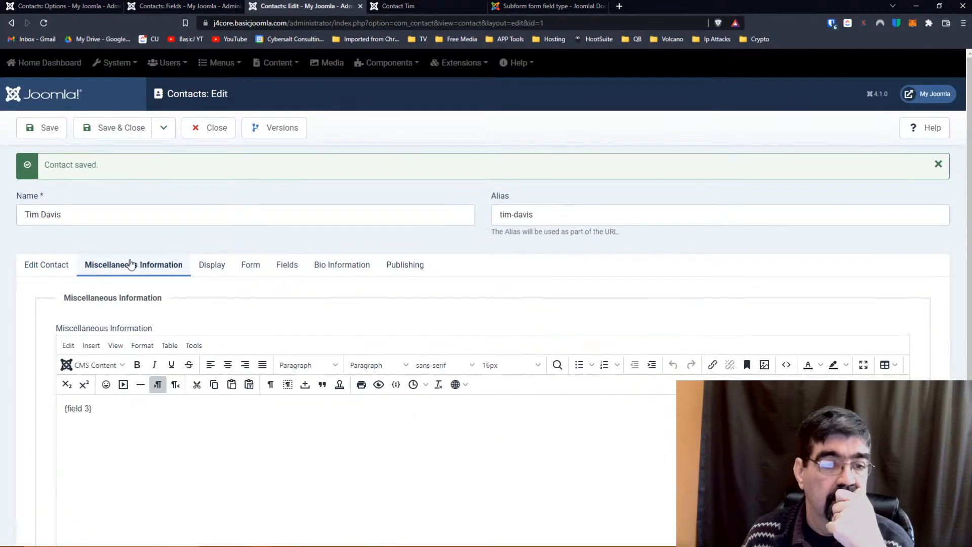
{"action": "left_click", "coordinate": [213, 273]}
{"action": "scroll", "coordinate": [324, 299], "scroll_direction": "down", "scroll_amount": 2}
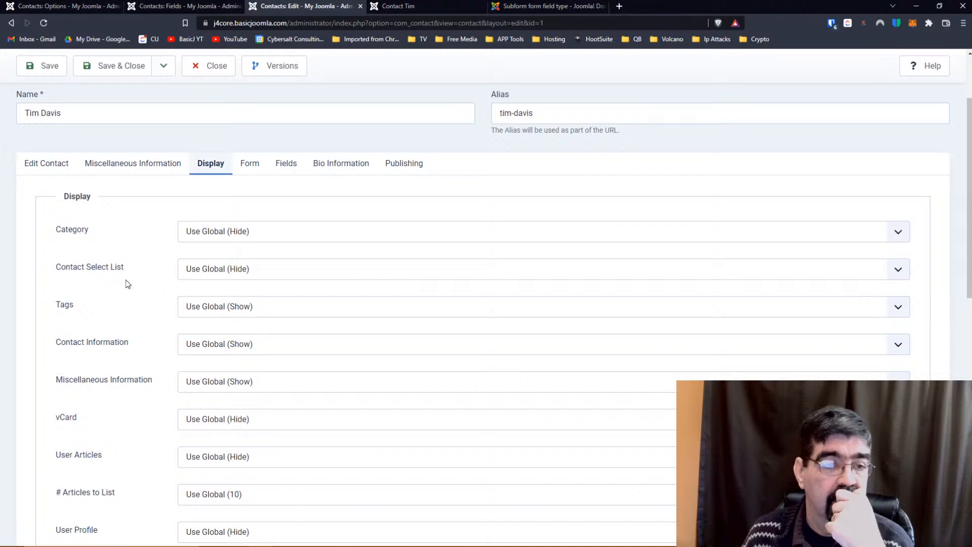
{"action": "scroll", "coordinate": [126, 279], "scroll_direction": "down", "scroll_amount": 1}
{"action": "scroll", "coordinate": [126, 280], "scroll_direction": "down", "scroll_amount": 1}
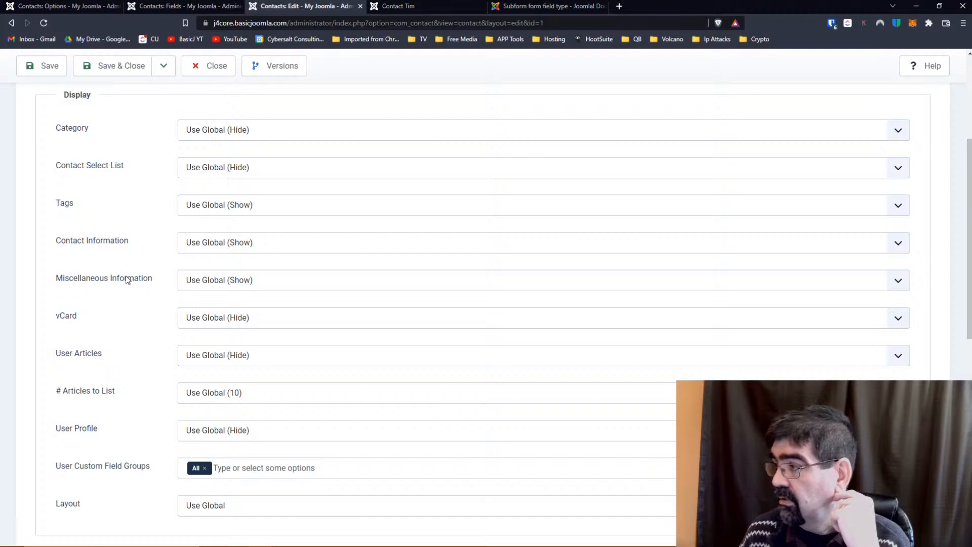
{"action": "scroll", "coordinate": [126, 280], "scroll_direction": "up", "scroll_amount": 4}
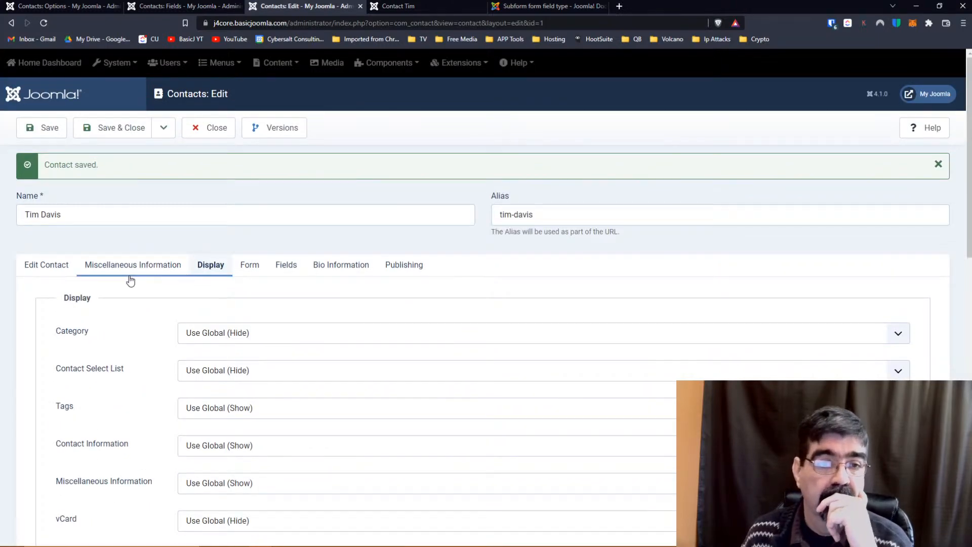
{"action": "left_click", "coordinate": [200, 7]}
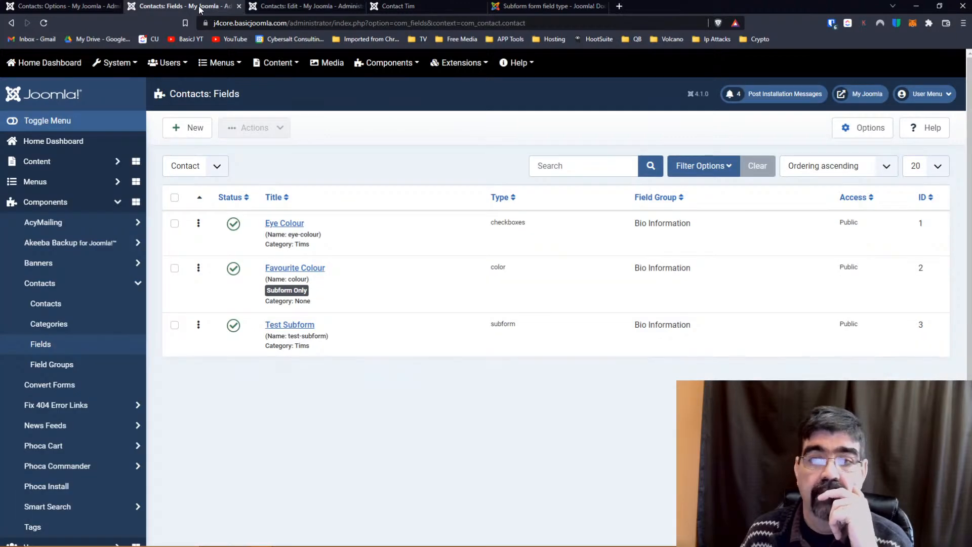
Open the Contacts Options, review the Form tab, then view the general Contact settings.
{"action": "left_click", "coordinate": [862, 136]}
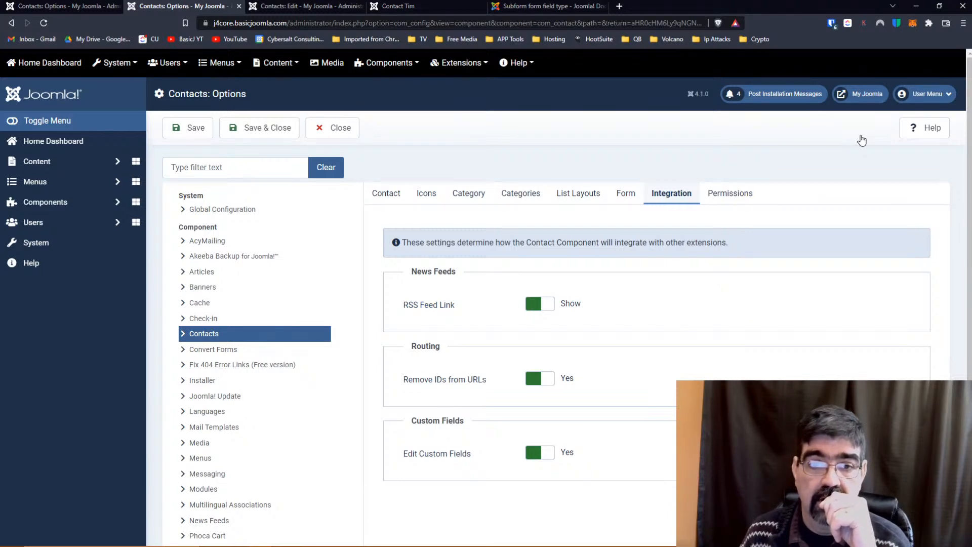
{"action": "left_click", "coordinate": [626, 199]}
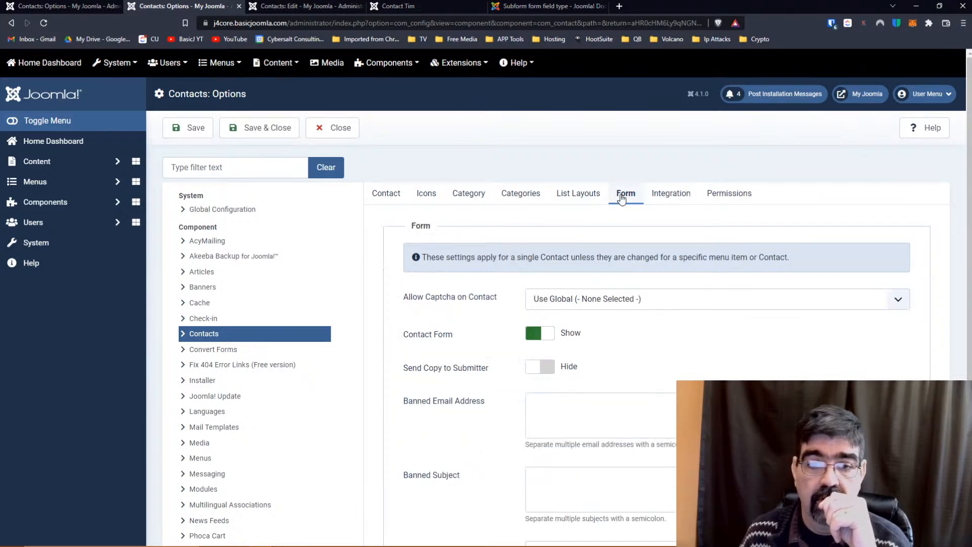
{"action": "scroll", "coordinate": [473, 201], "scroll_direction": "down", "scroll_amount": 3}
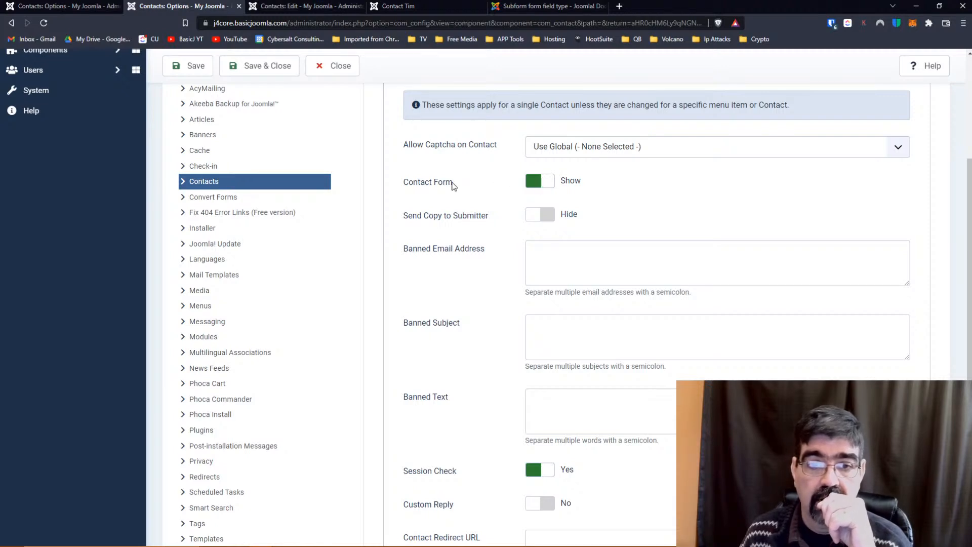
{"action": "scroll", "coordinate": [453, 186], "scroll_direction": "down", "scroll_amount": 2}
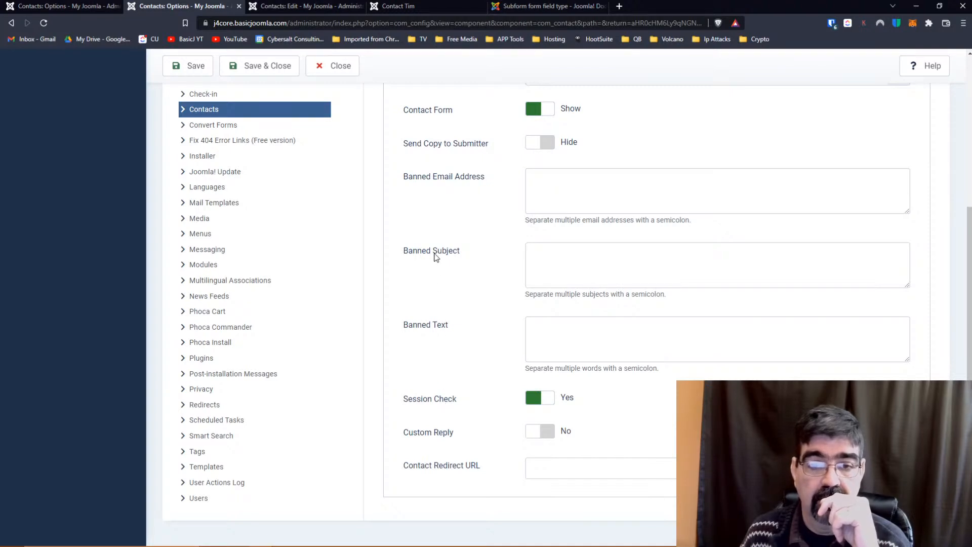
{"action": "scroll", "coordinate": [479, 249], "scroll_direction": "up", "scroll_amount": 3}
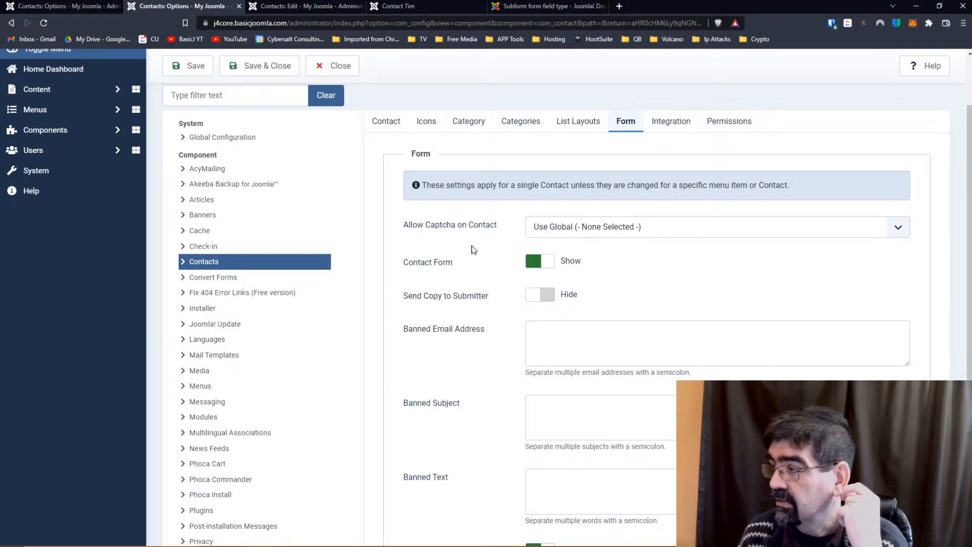
{"action": "left_click", "coordinate": [387, 122]}
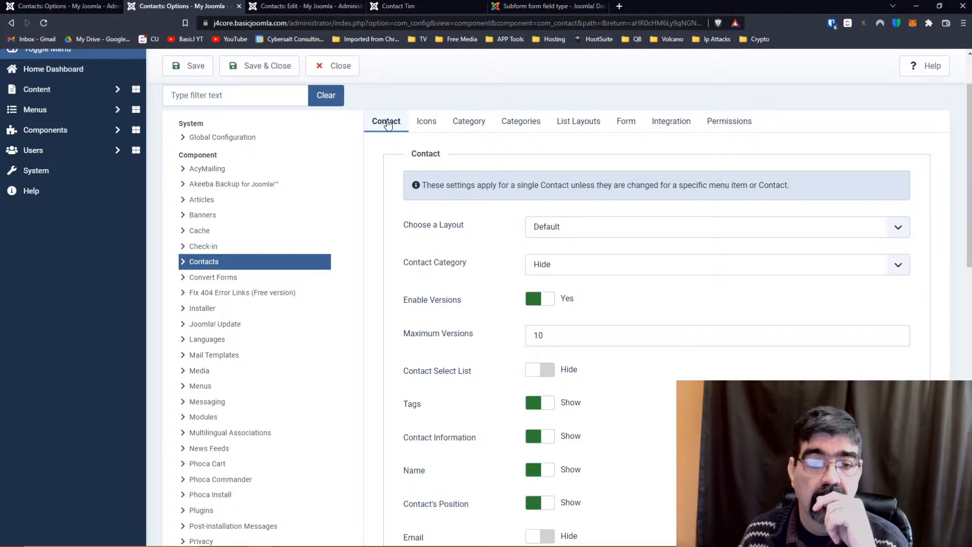
{"action": "left_click", "coordinate": [206, 264]}
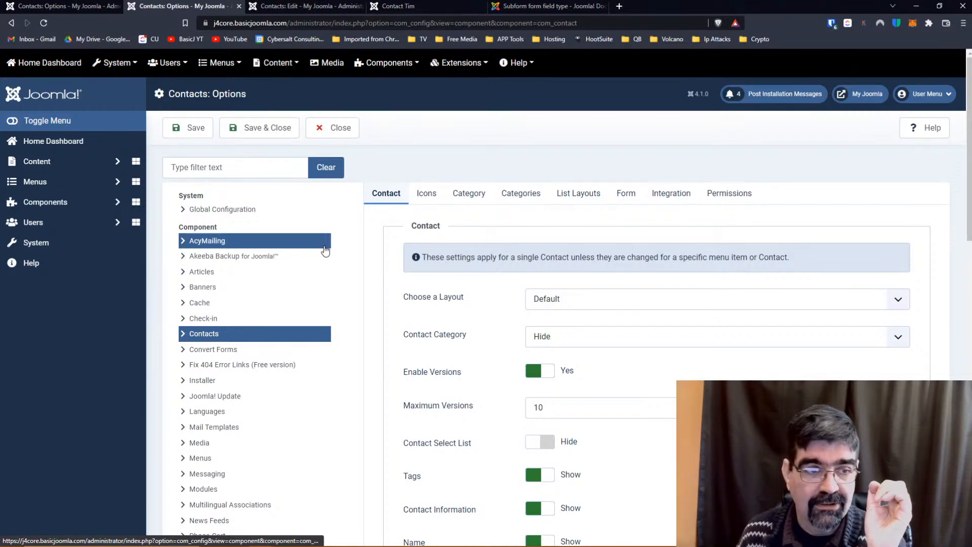
Reopen Contacts Options from Components > Contacts and return to the Contact display settings.
{"action": "left_click", "coordinate": [35, 203]}
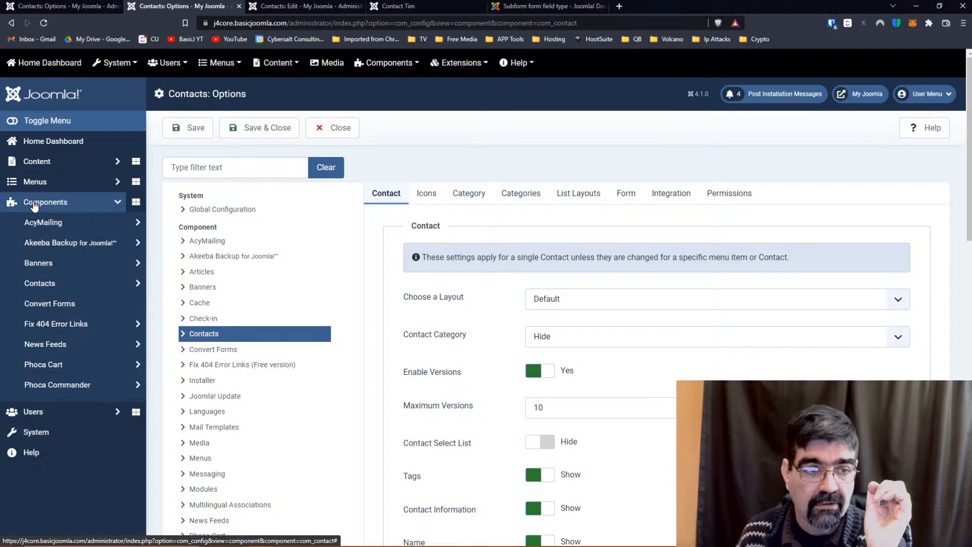
{"action": "left_click", "coordinate": [39, 283]}
{"action": "left_click", "coordinate": [46, 304]}
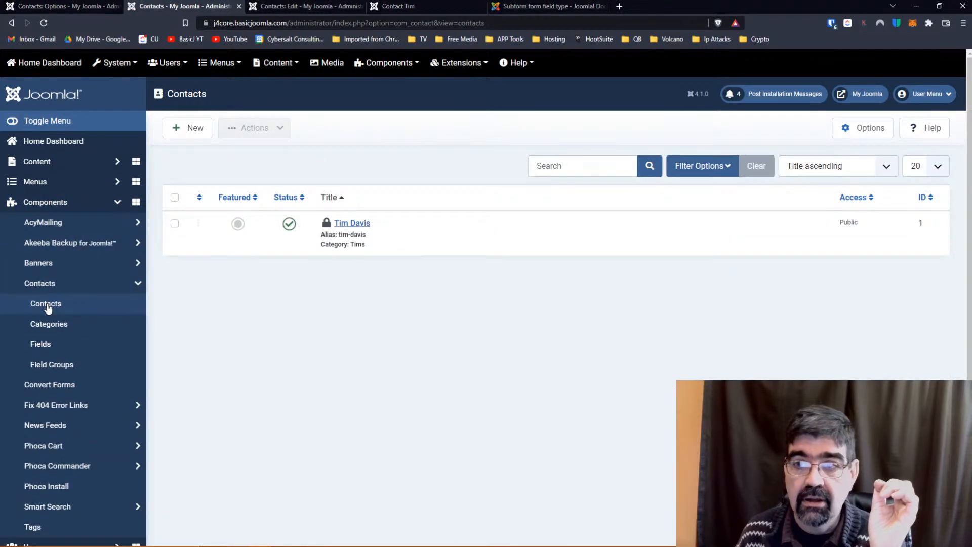
{"action": "left_click", "coordinate": [860, 130]}
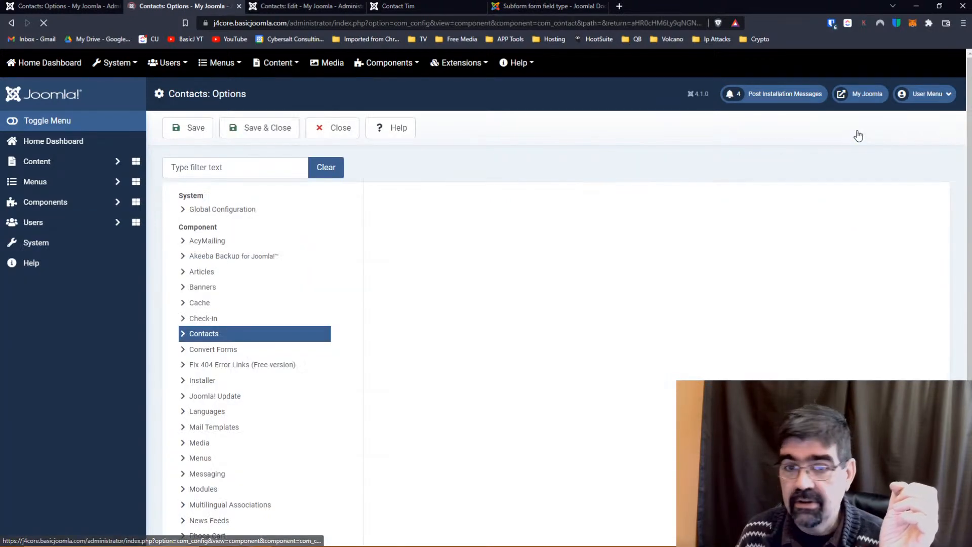
{"action": "left_click", "coordinate": [636, 201]}
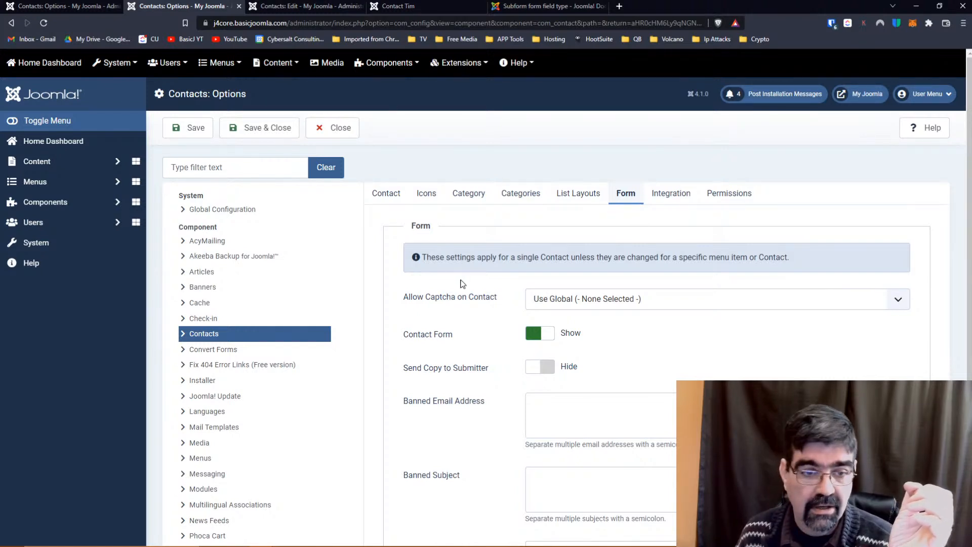
{"action": "left_click", "coordinate": [185, 341]}
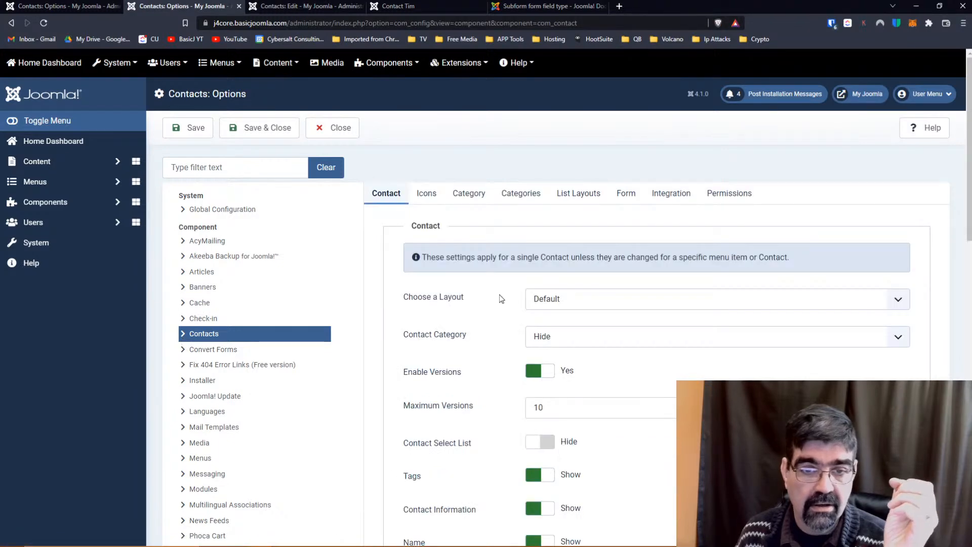
Keep user custom field groups at All, set User Profile to Show, and save the Contacts options.
{"action": "scroll", "coordinate": [501, 299], "scroll_direction": "down", "scroll_amount": 1}
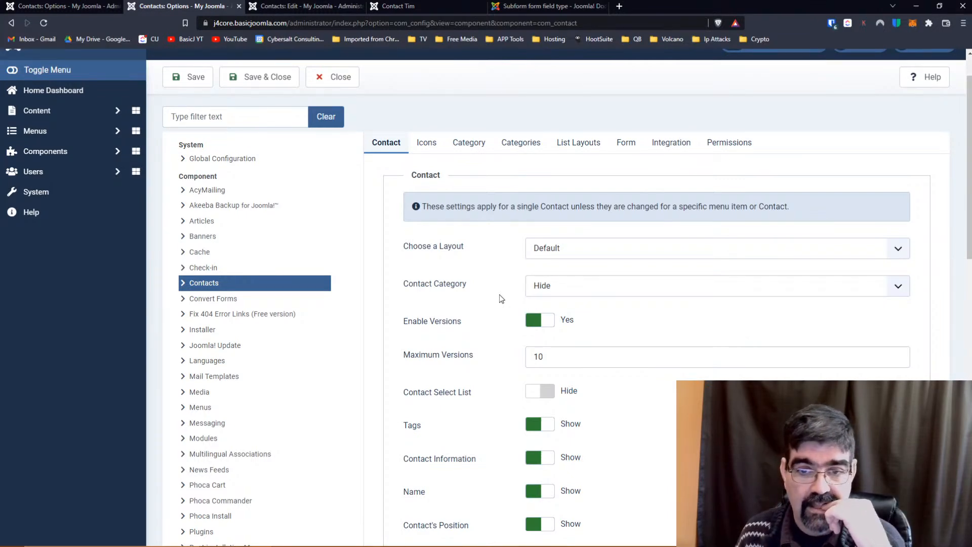
{"action": "scroll", "coordinate": [497, 299], "scroll_direction": "down", "scroll_amount": 1}
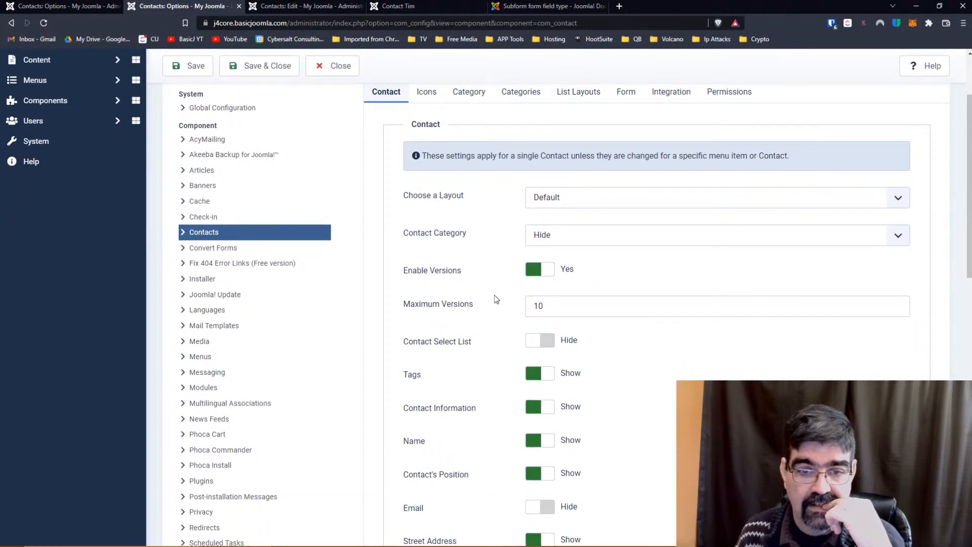
{"action": "scroll", "coordinate": [496, 299], "scroll_direction": "down", "scroll_amount": 4}
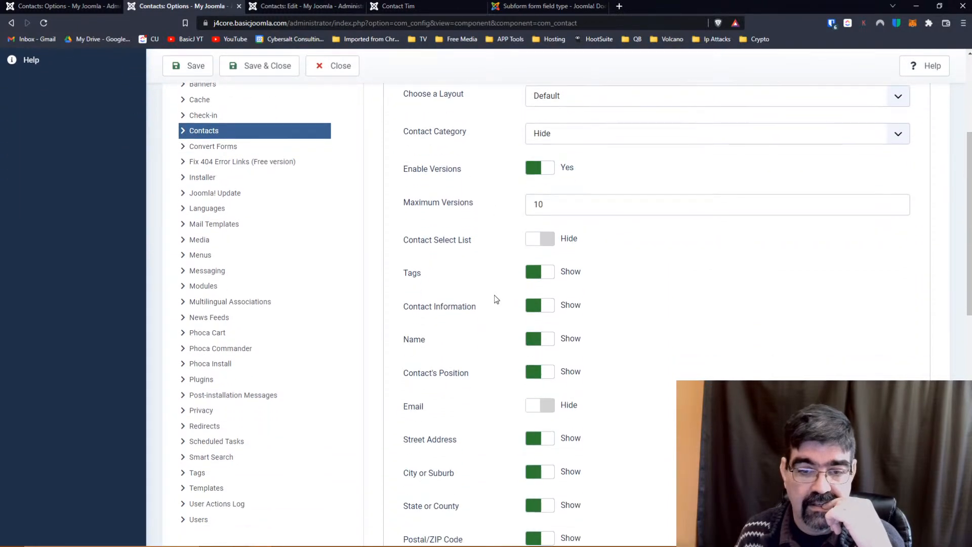
{"action": "scroll", "coordinate": [497, 299], "scroll_direction": "down", "scroll_amount": 9}
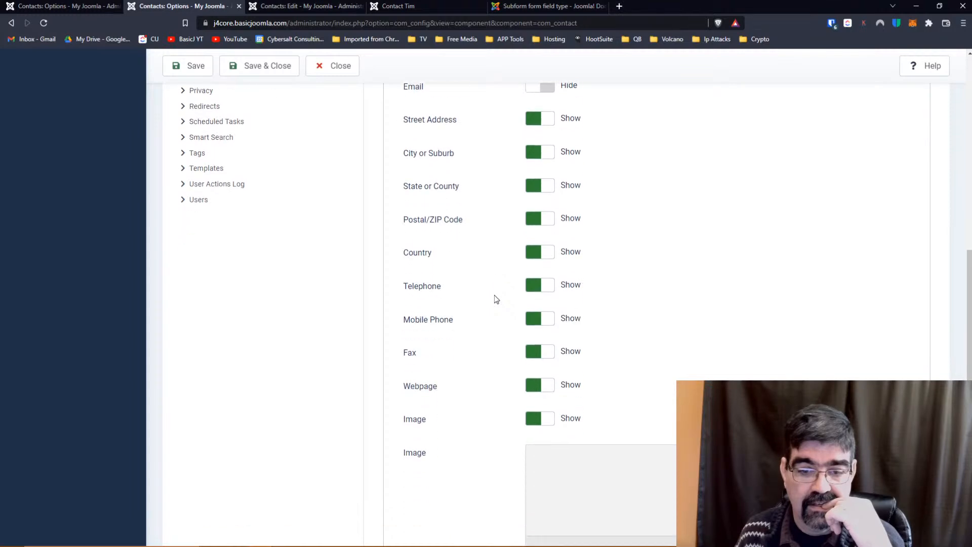
{"action": "scroll", "coordinate": [496, 299], "scroll_direction": "down", "scroll_amount": 1}
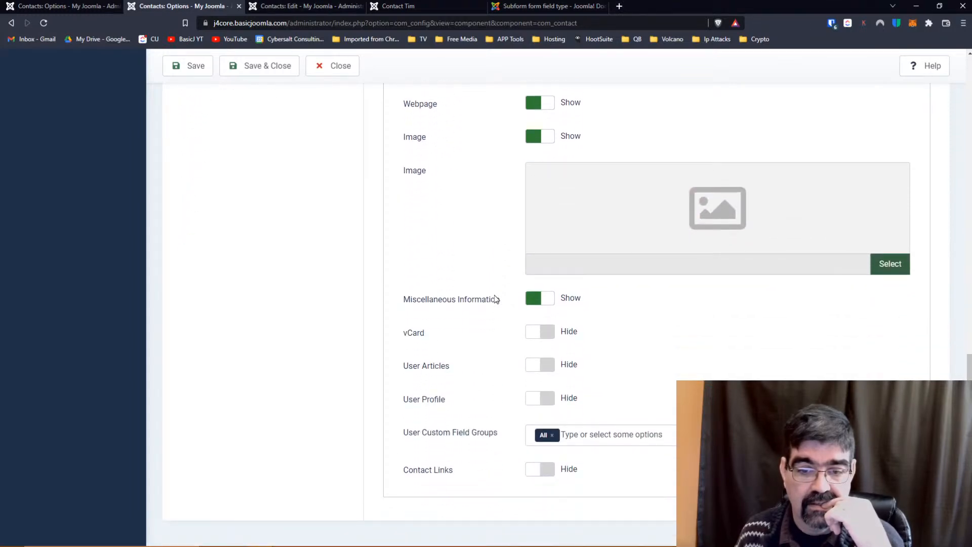
{"action": "left_click", "coordinate": [561, 435]}
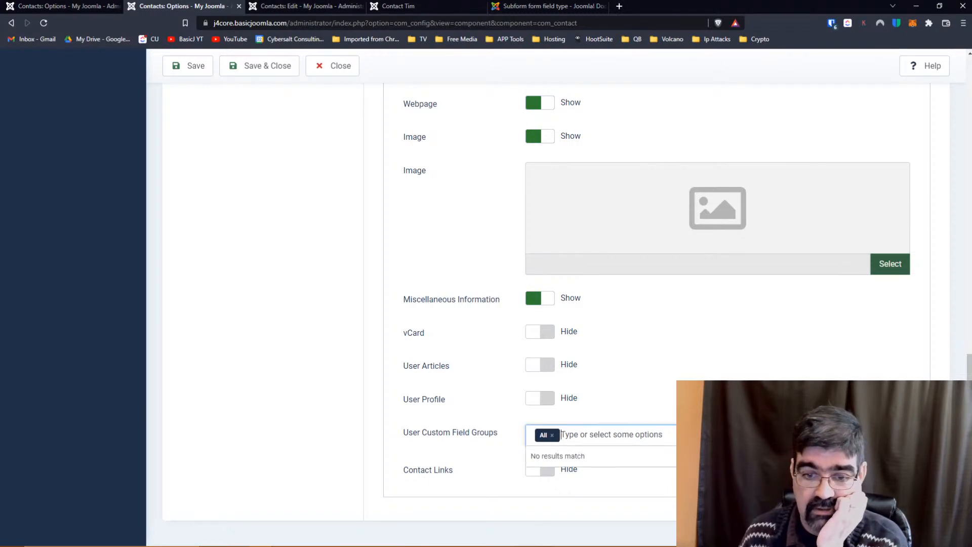
{"action": "left_click", "coordinate": [552, 435]}
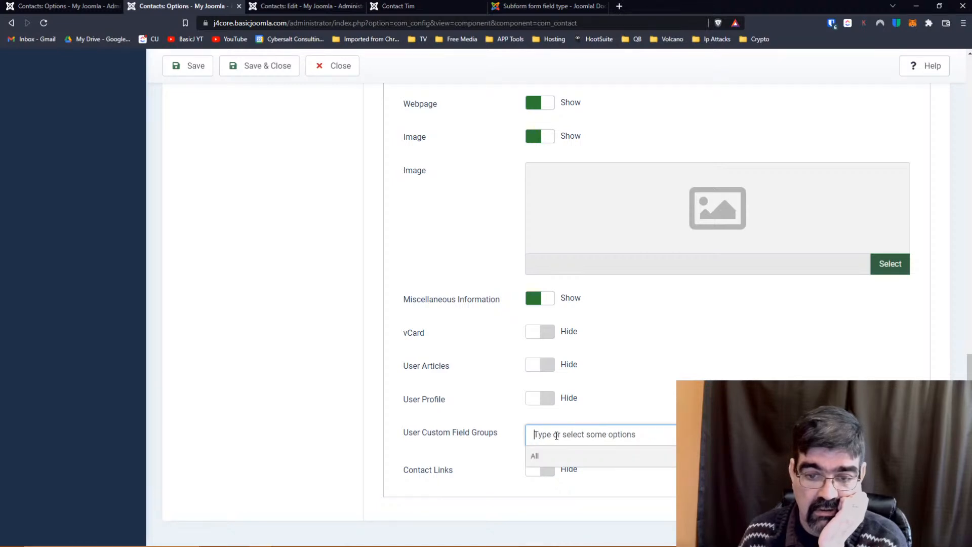
{"action": "left_click", "coordinate": [545, 456]}
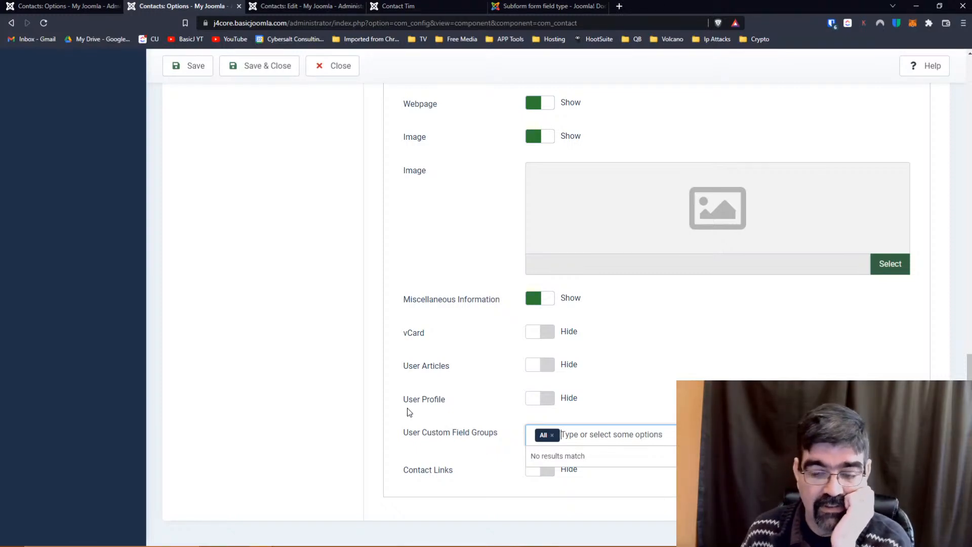
{"action": "left_click", "coordinate": [417, 453]}
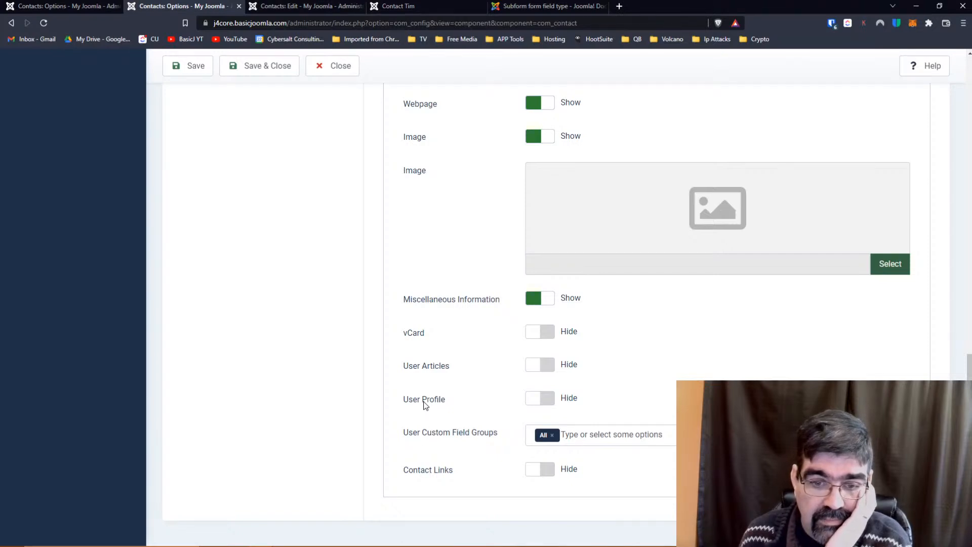
{"action": "left_click", "coordinate": [532, 399]}
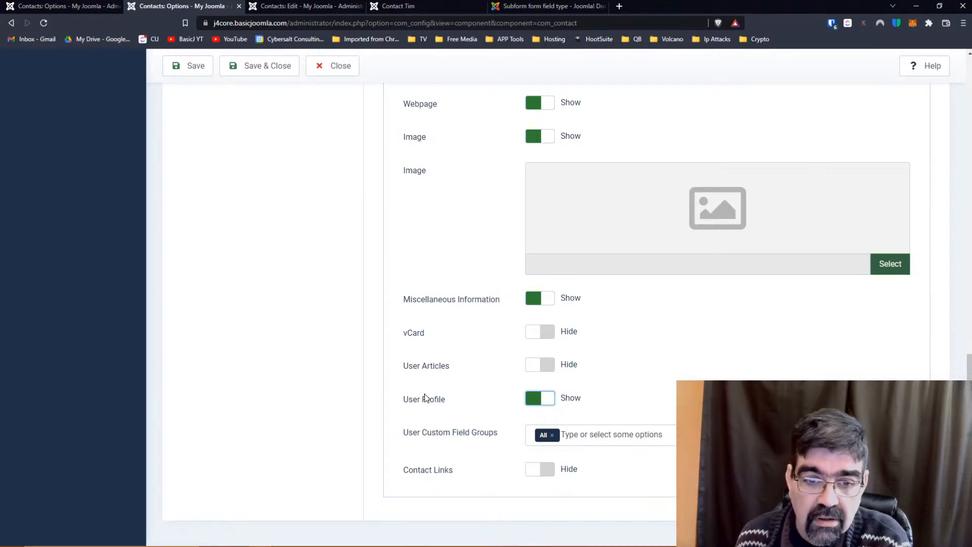
{"action": "left_click", "coordinate": [193, 69]}
{"action": "left_click", "coordinate": [414, 10]}
{"action": "left_click", "coordinate": [43, 23]}
{"action": "scroll", "coordinate": [311, 194], "scroll_direction": "down", "scroll_amount": 3}
{"action": "scroll", "coordinate": [312, 197], "scroll_direction": "down", "scroll_amount": 4}
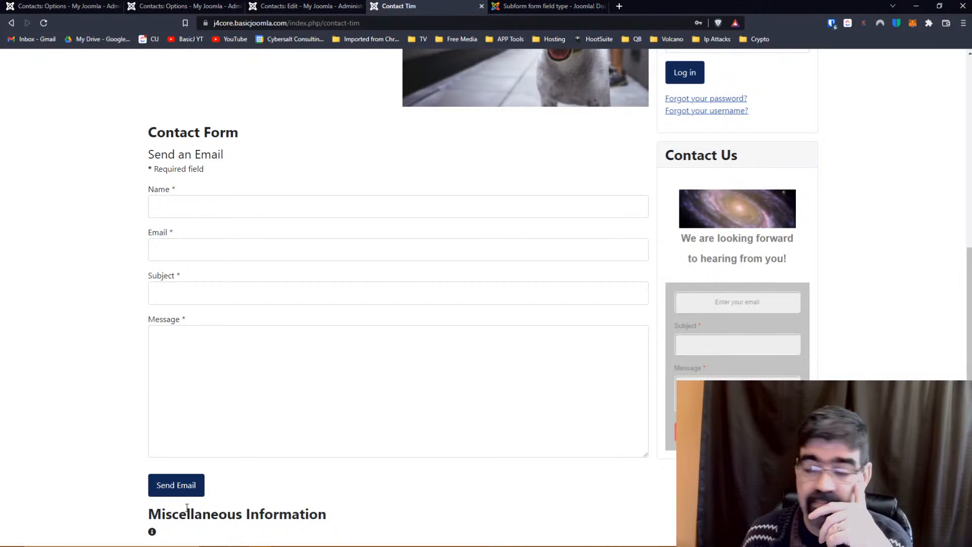
{"action": "scroll", "coordinate": [400, 440], "scroll_direction": "up", "scroll_amount": 6}
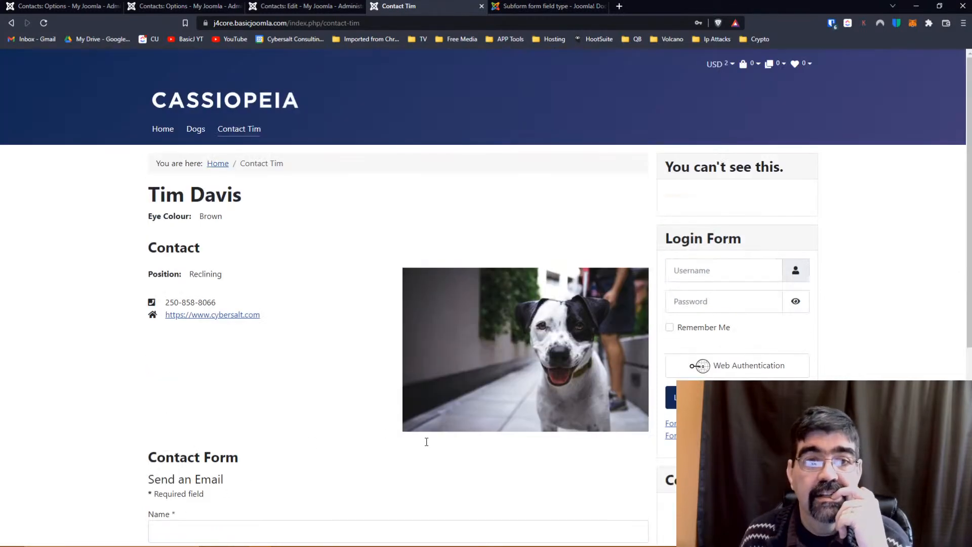
{"action": "left_click", "coordinate": [299, 6]}
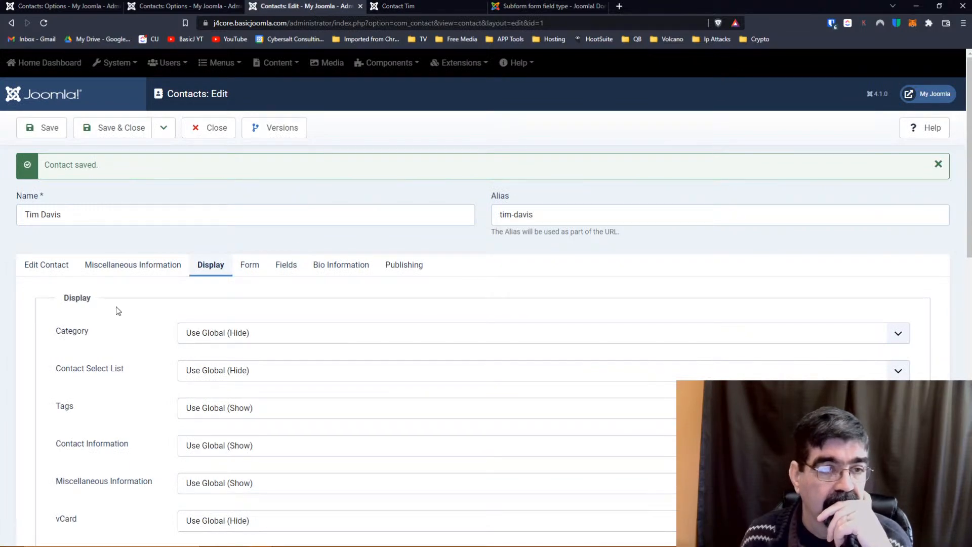
{"action": "left_click", "coordinate": [216, 127]}
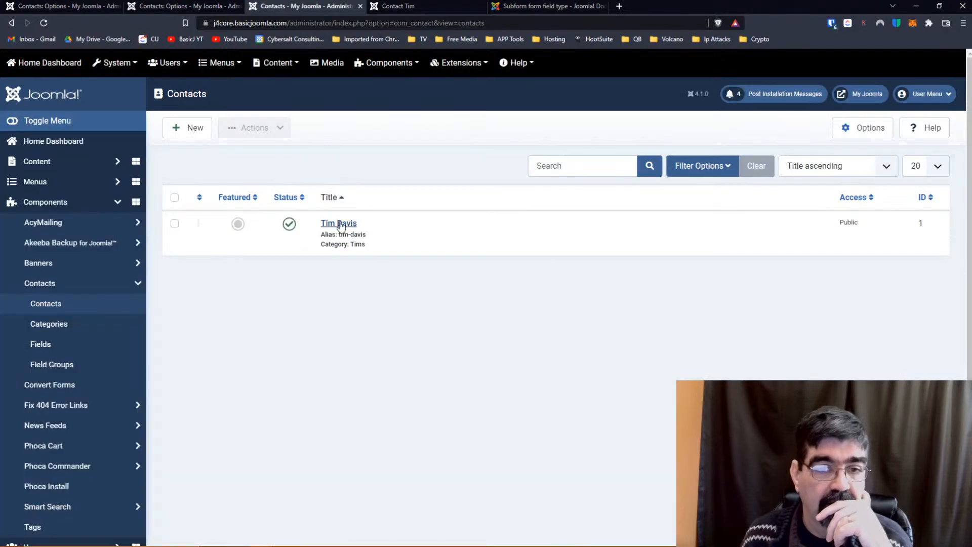
{"action": "left_click", "coordinate": [340, 223]}
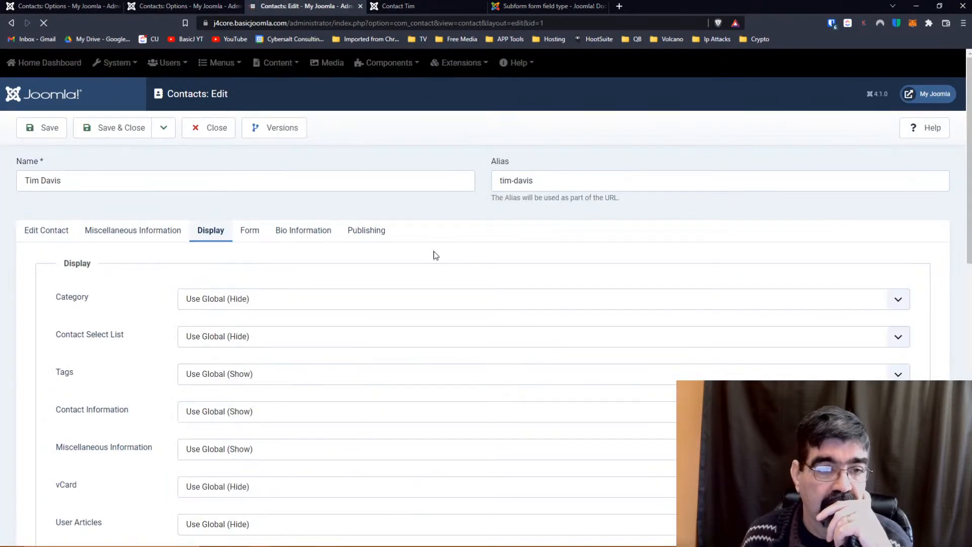
{"action": "left_click", "coordinate": [93, 233]}
{"action": "left_click", "coordinate": [45, 236]}
{"action": "scroll", "coordinate": [455, 258], "scroll_direction": "down", "scroll_amount": 3}
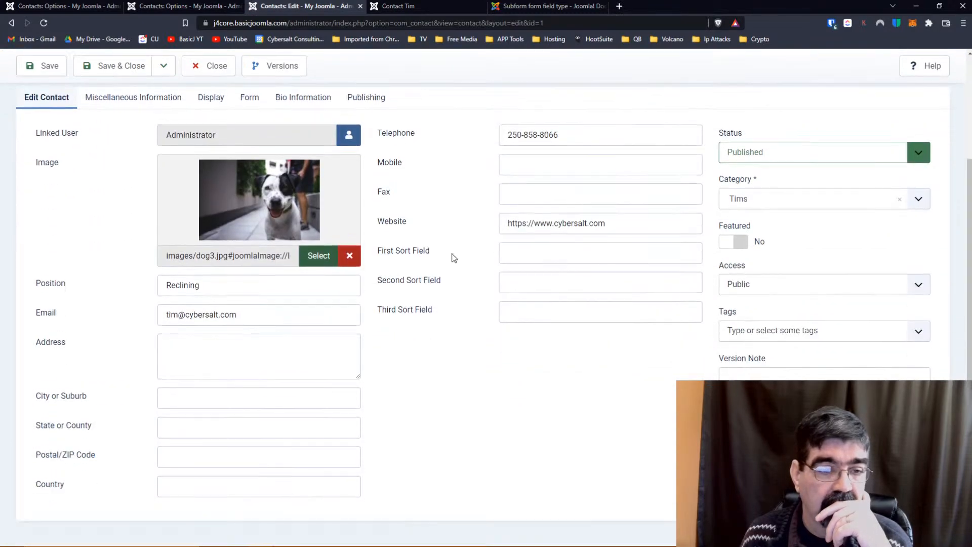
{"action": "scroll", "coordinate": [454, 258], "scroll_direction": "up", "scroll_amount": 3}
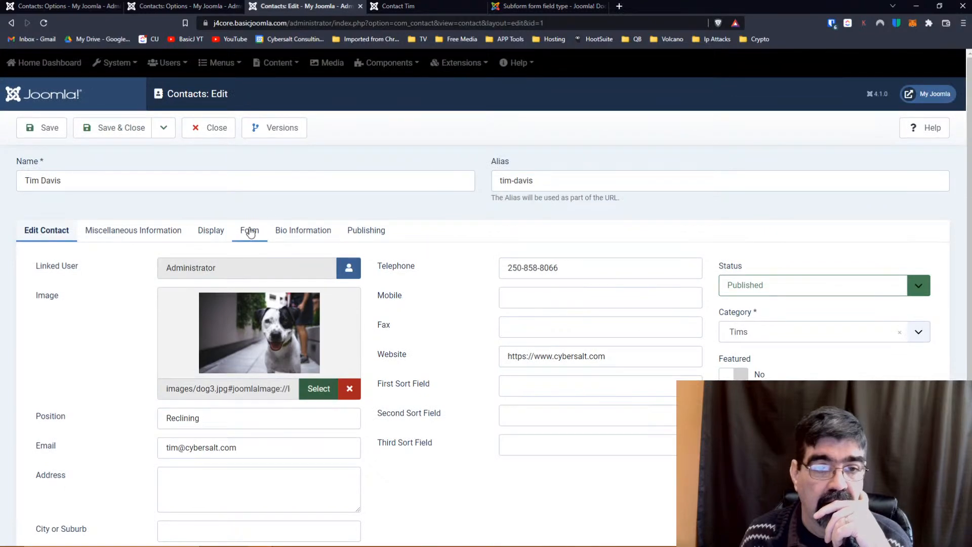
{"action": "left_click", "coordinate": [313, 235]}
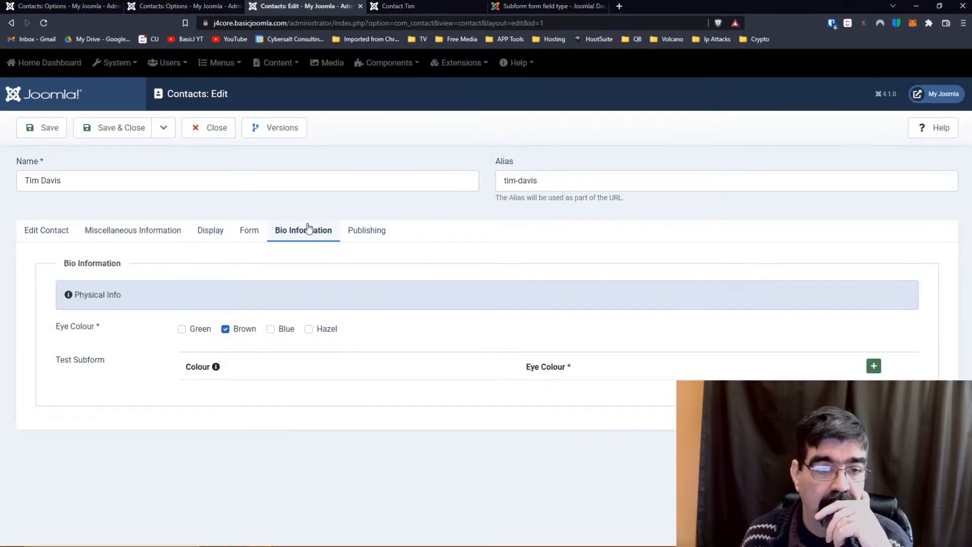
Add a Test Subform row with colour red #fa0f26 and Brown left unticked.
{"action": "left_click", "coordinate": [874, 366]}
{"action": "left_click", "coordinate": [221, 398]}
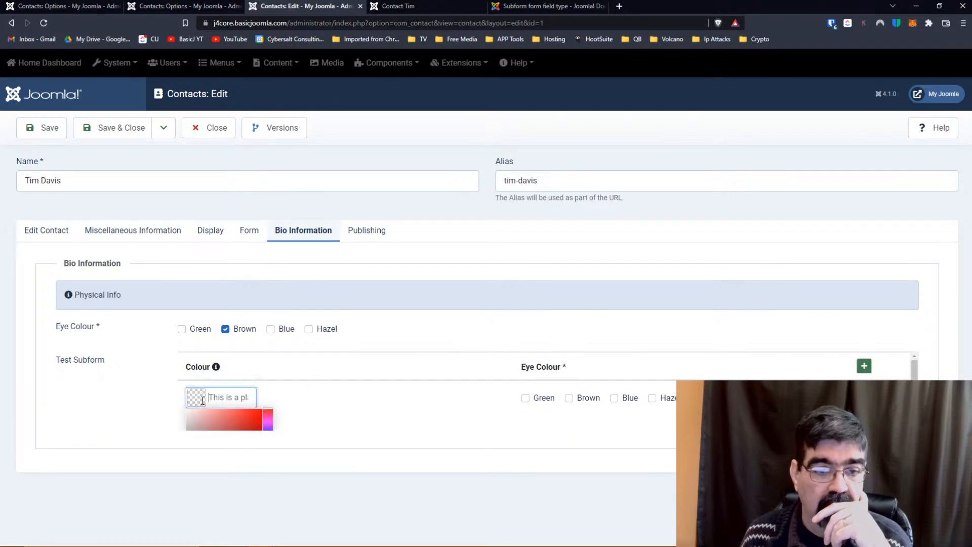
{"action": "left_click", "coordinate": [241, 420]}
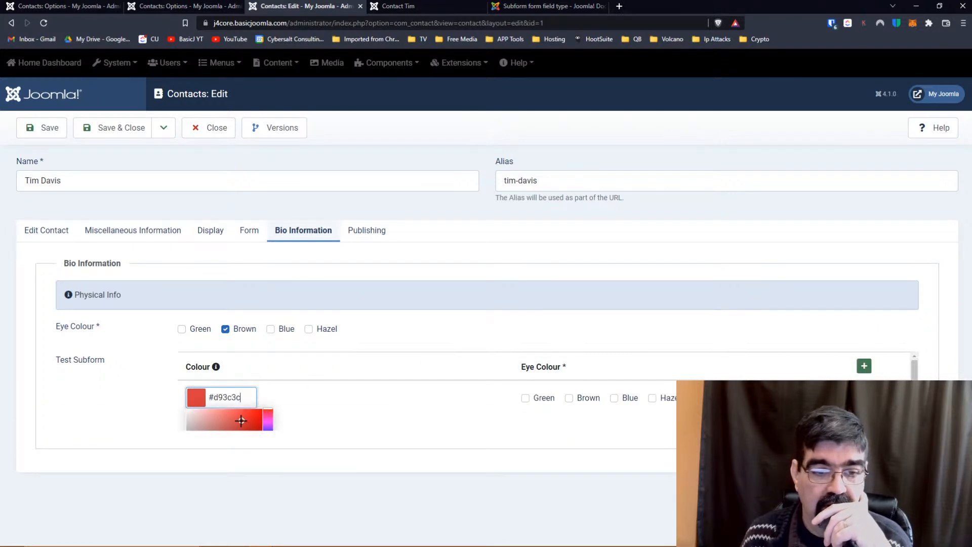
{"action": "mouse_move", "coordinate": [268, 411]}
{"action": "left_mouse_down"}
{"action": "mouse_move", "coordinate": [268, 427]}
{"action": "mouse_move", "coordinate": [268, 408]}
{"action": "mouse_move", "coordinate": [257, 410]}
{"action": "left_mouse_up"}
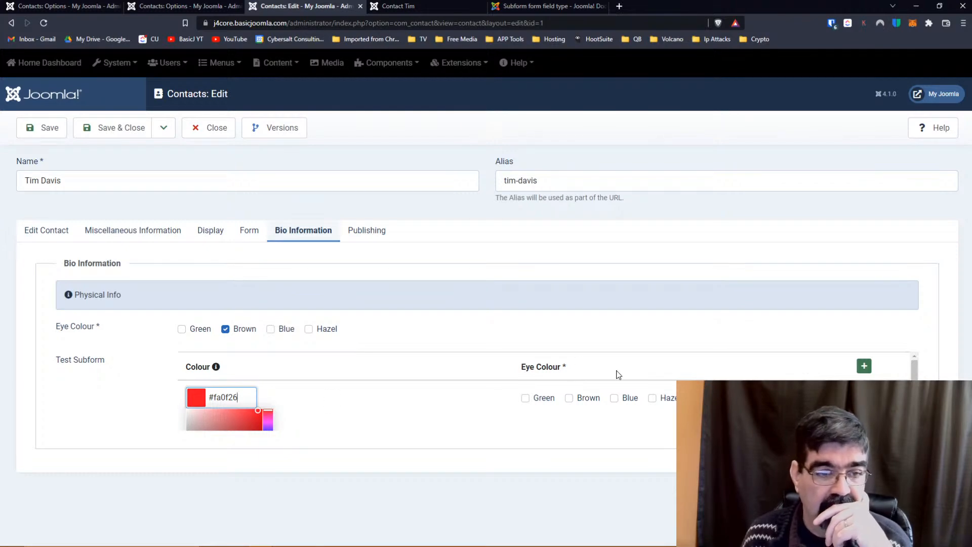
{"action": "left_click", "coordinate": [576, 401]}
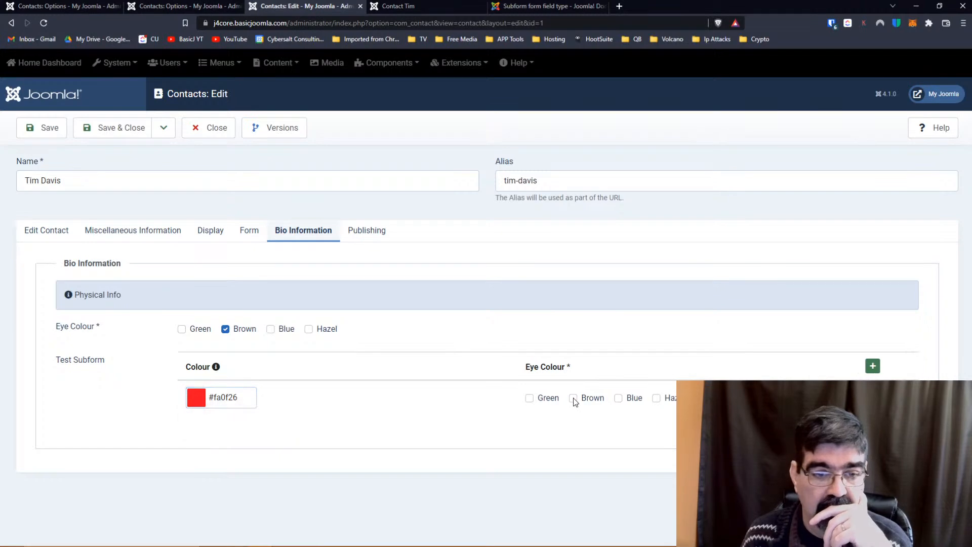
{"action": "left_click", "coordinate": [573, 399]}
{"action": "left_click", "coordinate": [574, 398]}
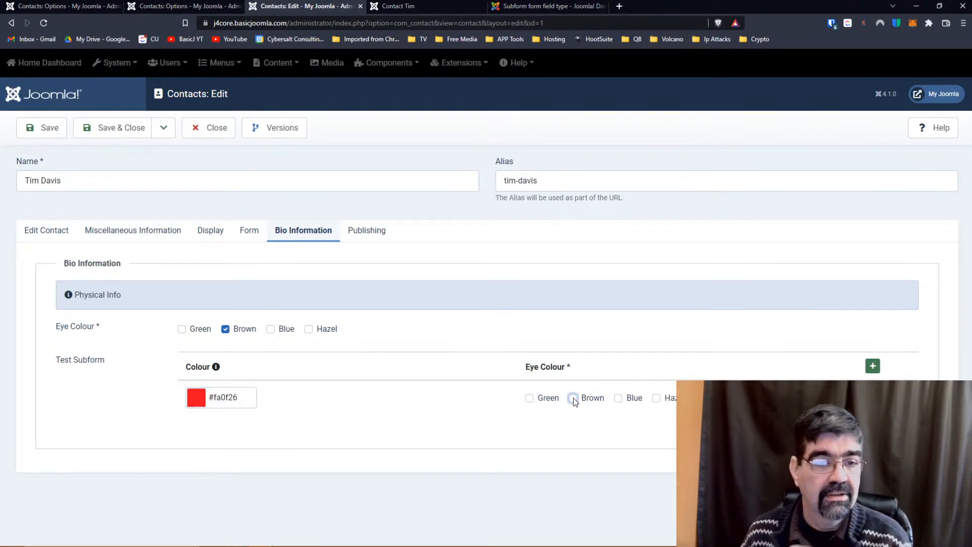
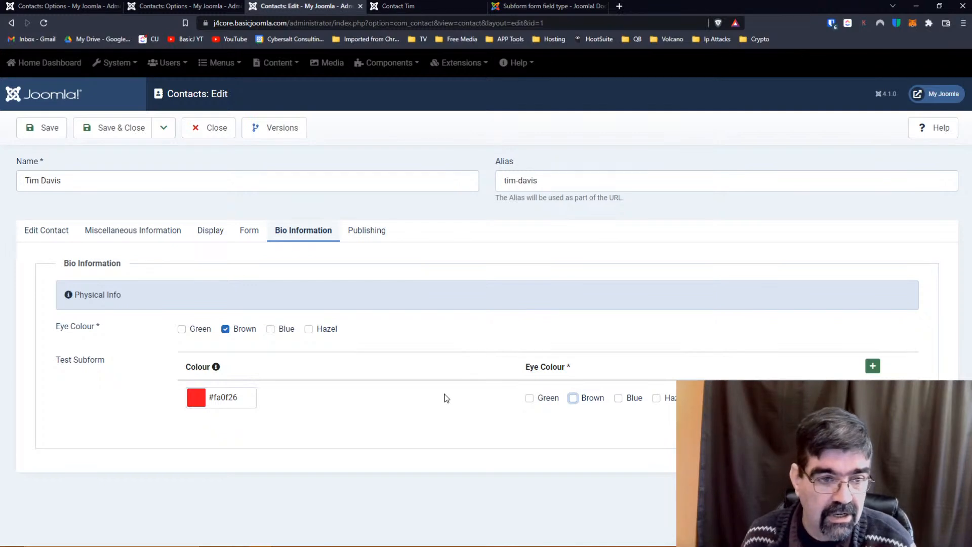
Tick Brown and Blue in the Test Subform row's eye colour and add Blue to the main Eye Colour.
{"action": "left_click", "coordinate": [43, 128]}
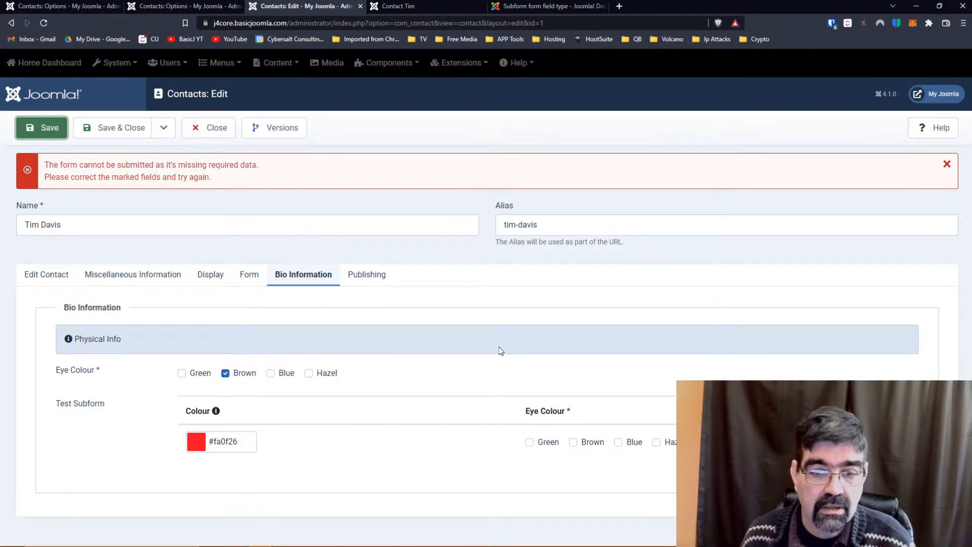
{"action": "left_click", "coordinate": [573, 442]}
{"action": "left_click", "coordinate": [32, 128]}
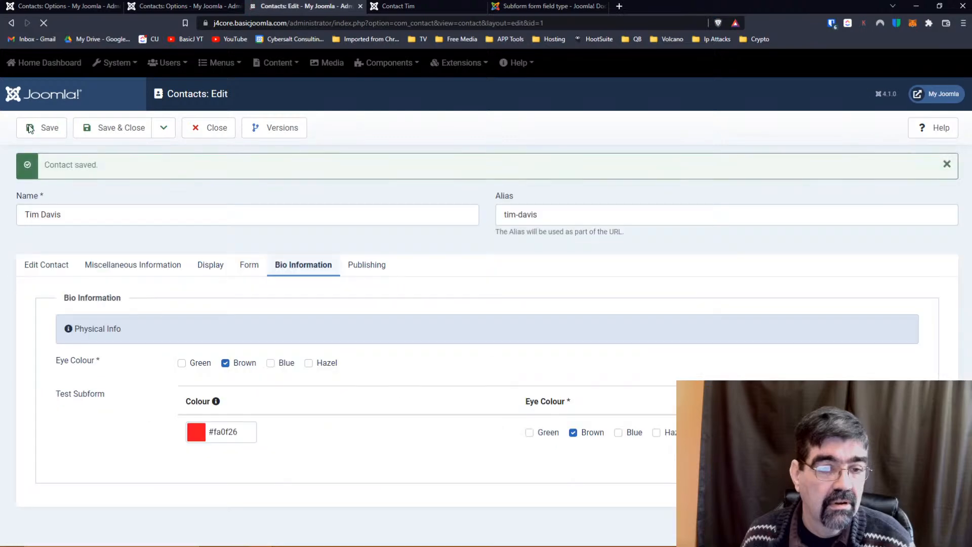
{"action": "left_click", "coordinate": [271, 363]}
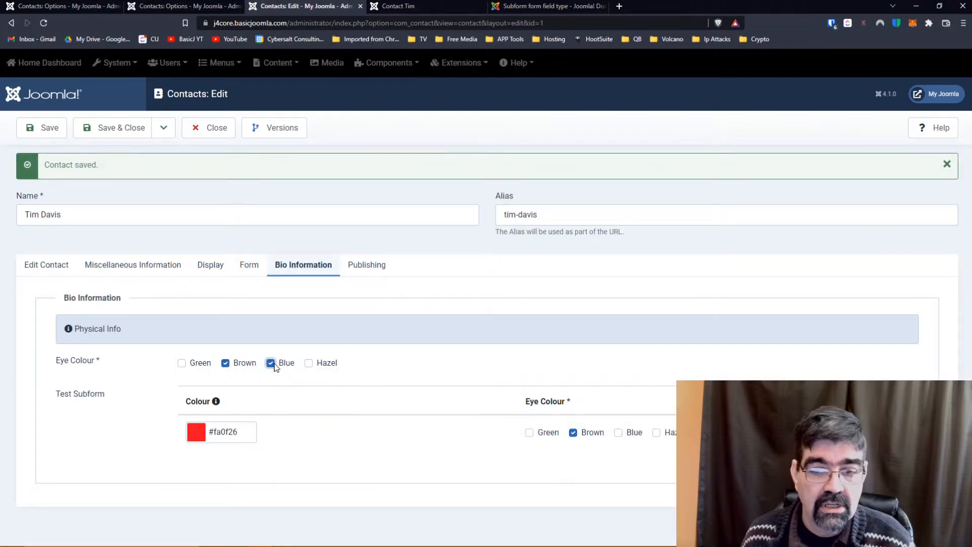
{"action": "left_click", "coordinate": [619, 433]}
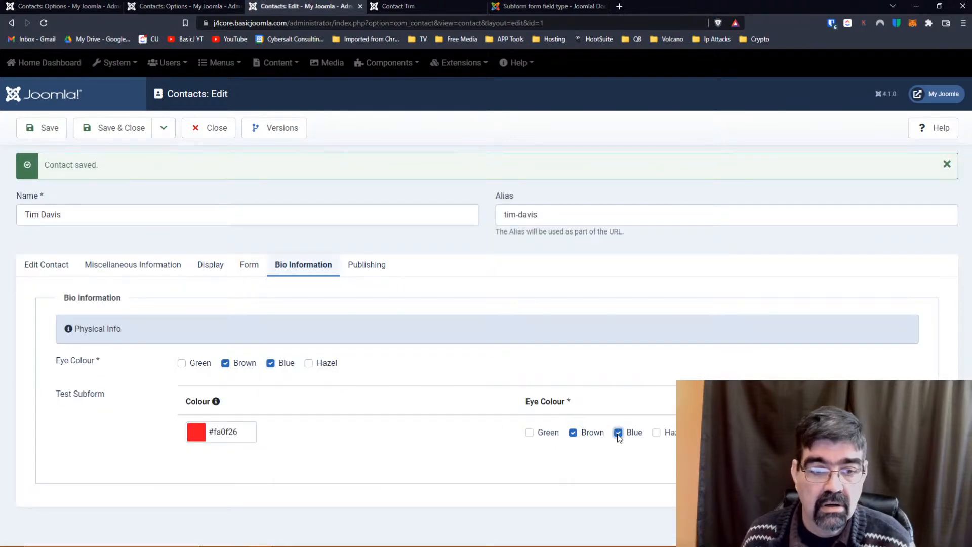
Try saving with the subform eye colour empty, then re-tick Brown and Blue and save.
{"action": "left_click", "coordinate": [618, 432]}
{"action": "left_click", "coordinate": [573, 432]}
{"action": "left_click", "coordinate": [45, 134]}
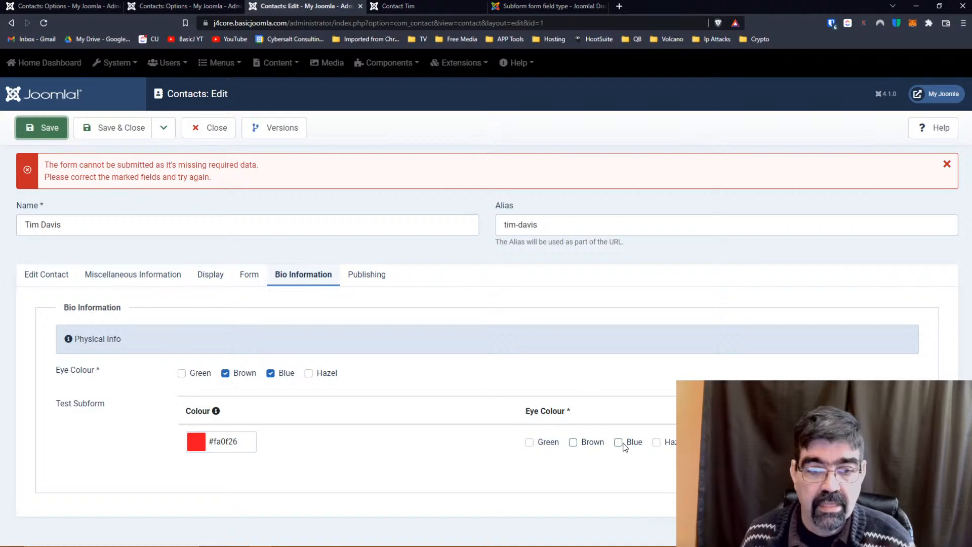
{"action": "left_click", "coordinate": [618, 442]}
{"action": "left_click", "coordinate": [573, 442]}
{"action": "left_click", "coordinate": [43, 127]}
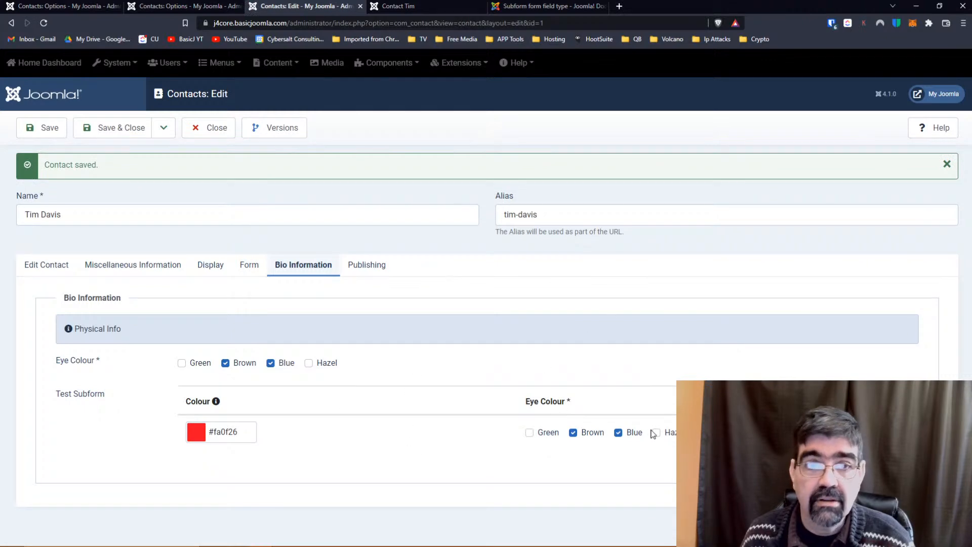
{"action": "left_click", "coordinate": [387, 12]}
{"action": "left_click", "coordinate": [43, 24]}
{"action": "scroll", "coordinate": [304, 237], "scroll_direction": "down", "scroll_amount": 9}
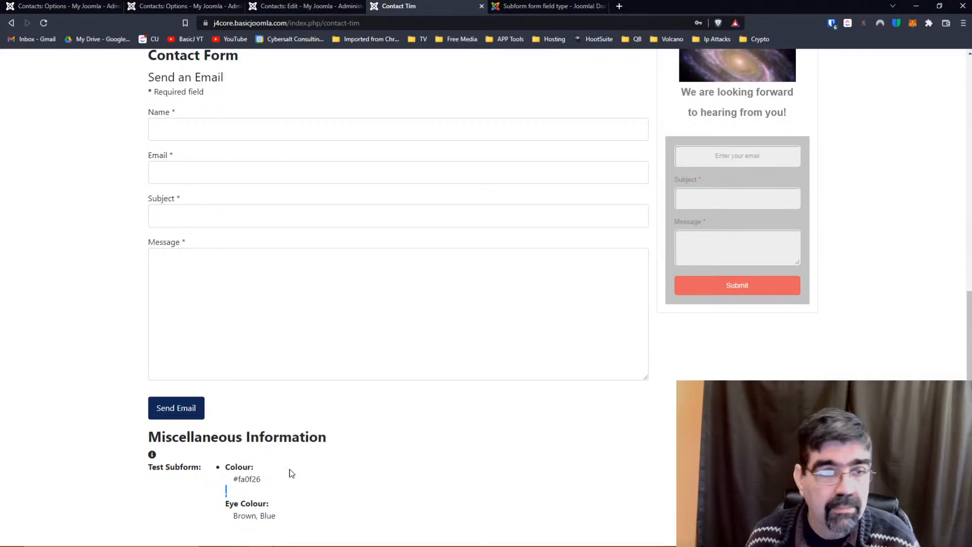
Reload the front-end page to confirm Test Subform shows #fa0f26 with Brown, Blue, then return to admin.
{"action": "key", "text": "F5"}
{"action": "scroll", "coordinate": [307, 431], "scroll_direction": "down", "scroll_amount": 9}
{"action": "scroll", "coordinate": [310, 391], "scroll_direction": "up", "scroll_amount": 9}
{"action": "left_click", "coordinate": [189, 7]}
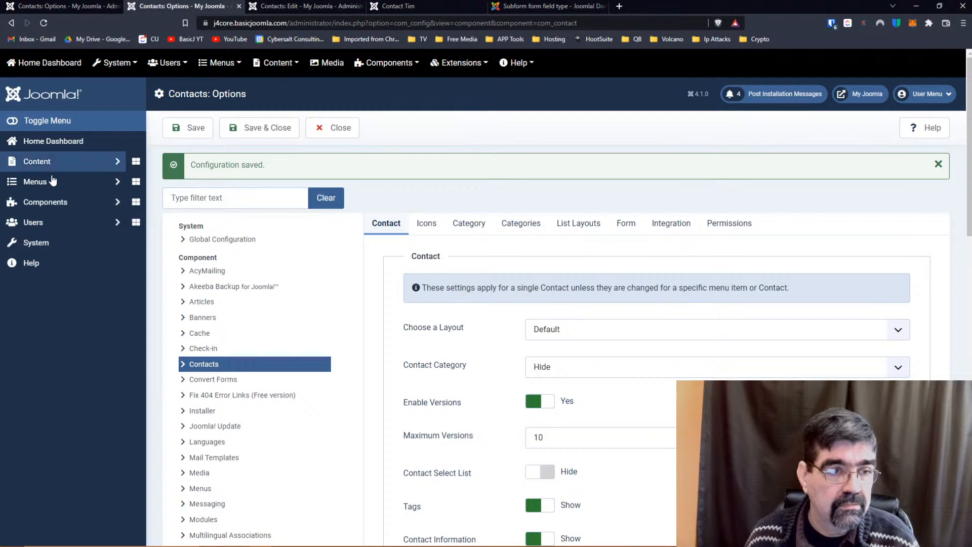
Select all three contact fields (Eye Colour, Favourite Colour, Test Subform) and trash them.
{"action": "left_click", "coordinate": [46, 202]}
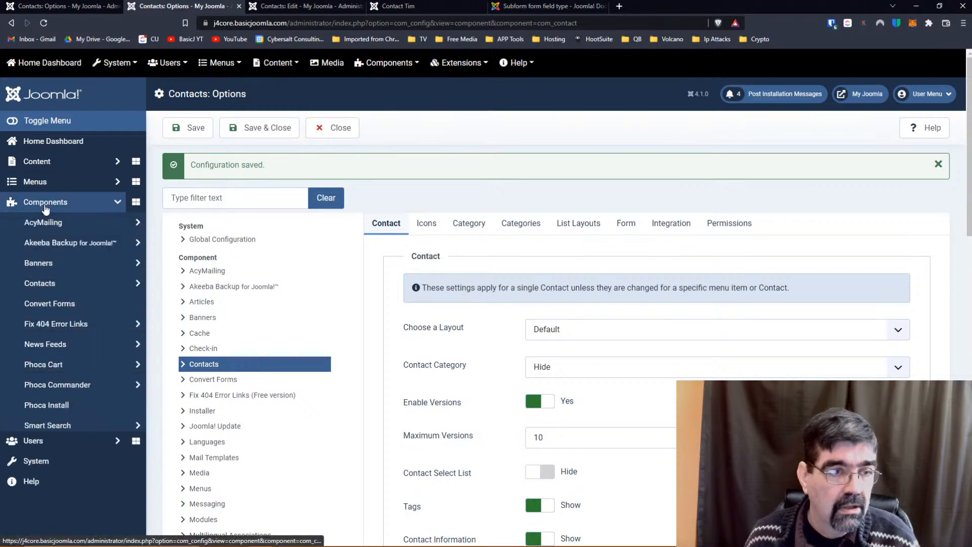
{"action": "left_click", "coordinate": [47, 294]}
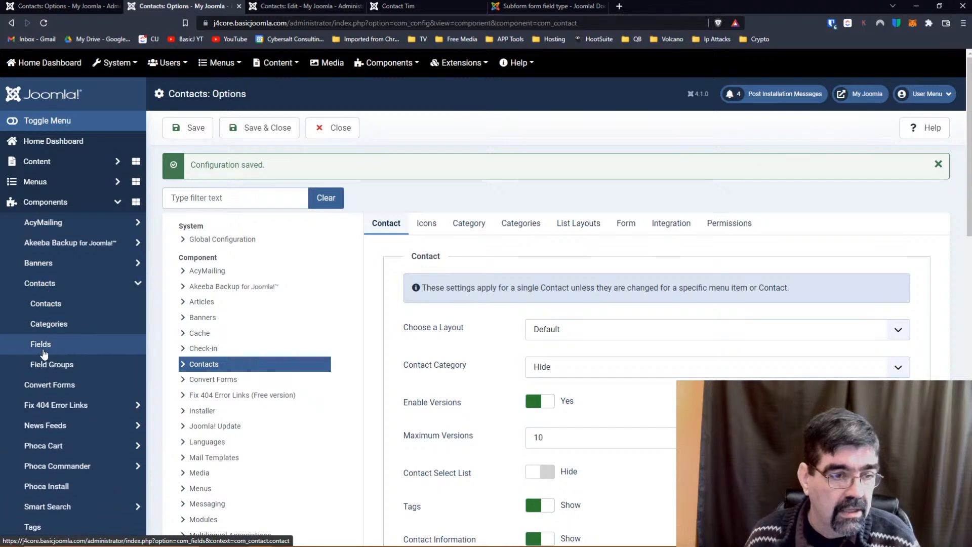
{"action": "left_click", "coordinate": [41, 344]}
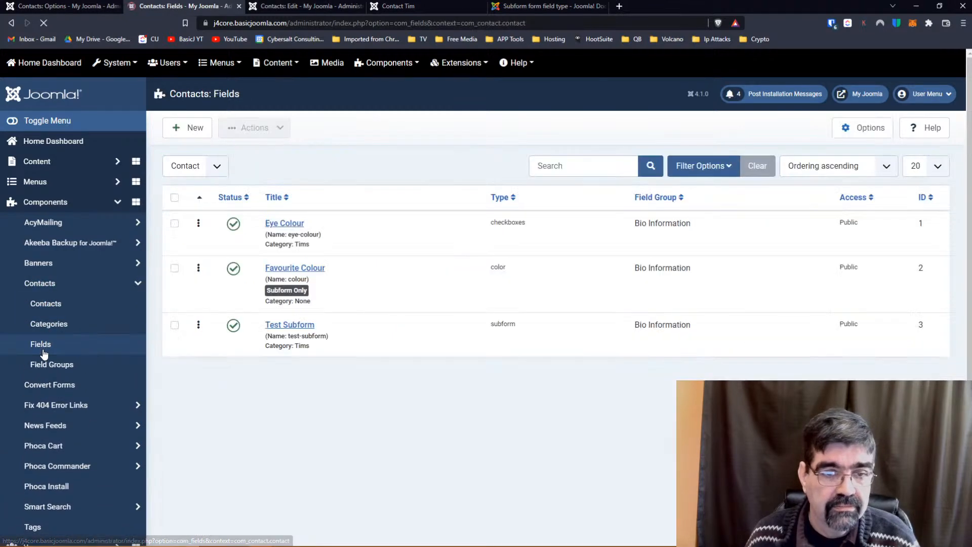
{"action": "left_click", "coordinate": [175, 199]}
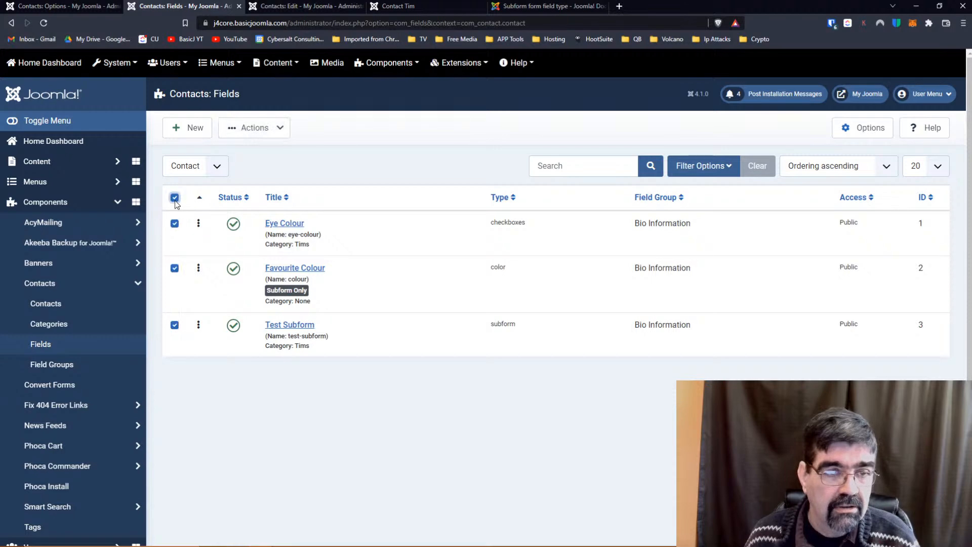
{"action": "left_click", "coordinate": [255, 130]}
{"action": "left_click", "coordinate": [250, 233]}
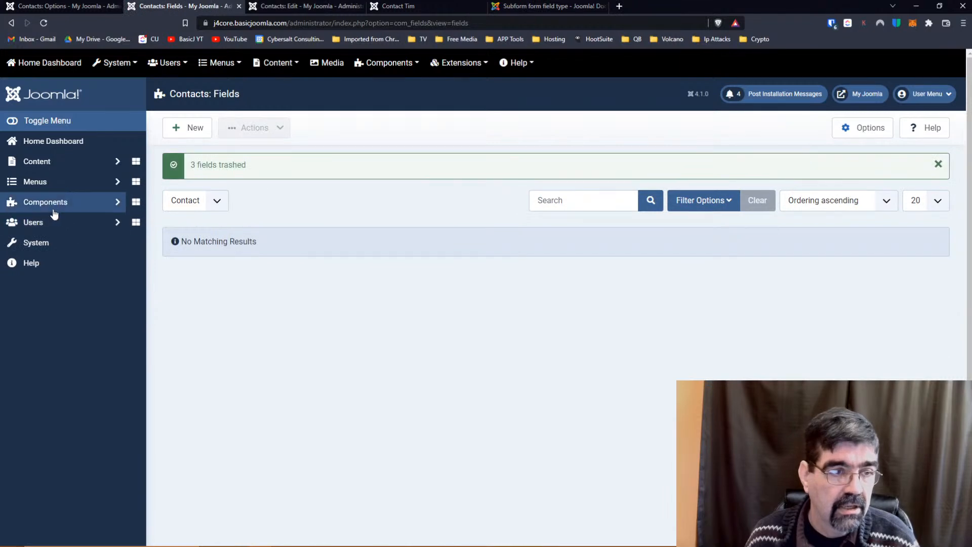
{"action": "left_click", "coordinate": [50, 205]}
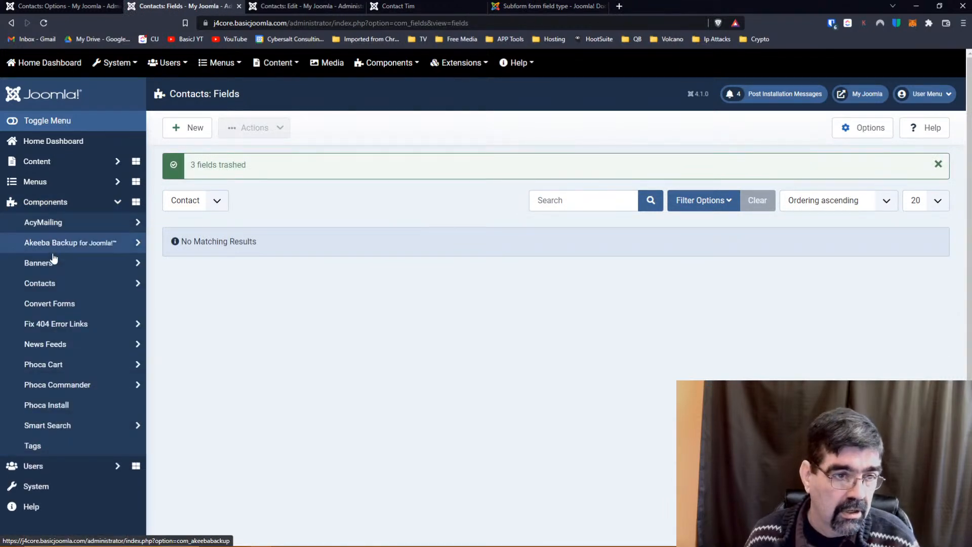
{"action": "left_click", "coordinate": [46, 283]}
Open the Bio Information field group and retitle it 'Colour Questions'.
{"action": "left_click", "coordinate": [43, 364]}
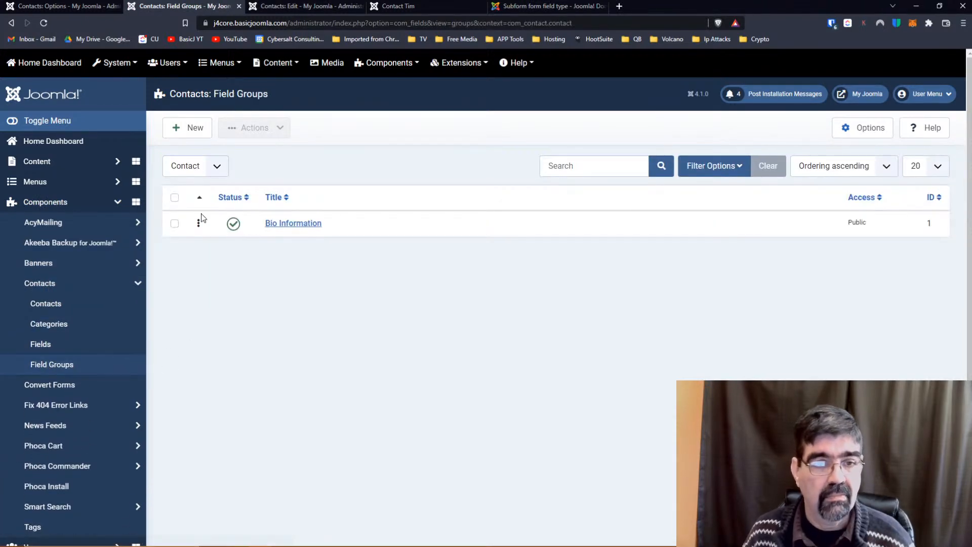
{"action": "left_click", "coordinate": [272, 231]}
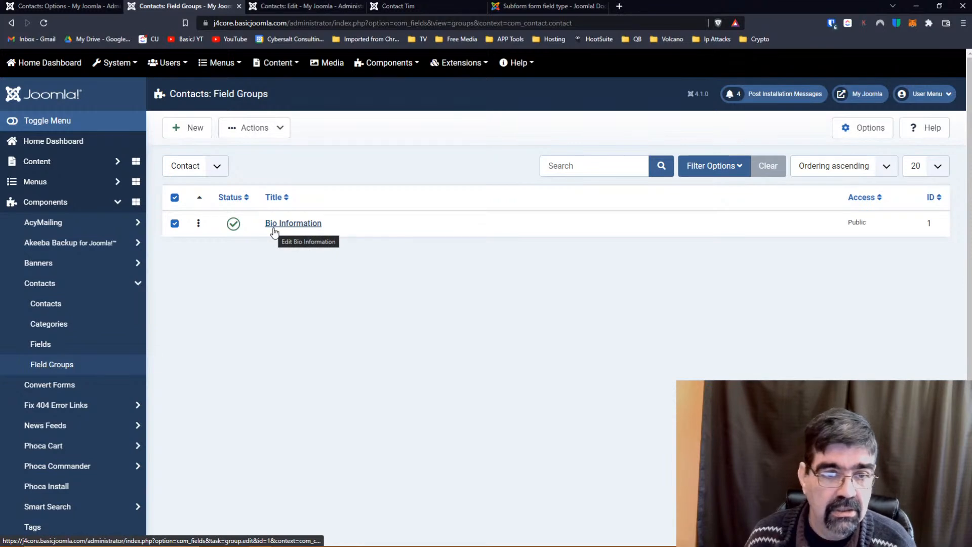
{"action": "left_click", "coordinate": [273, 229]}
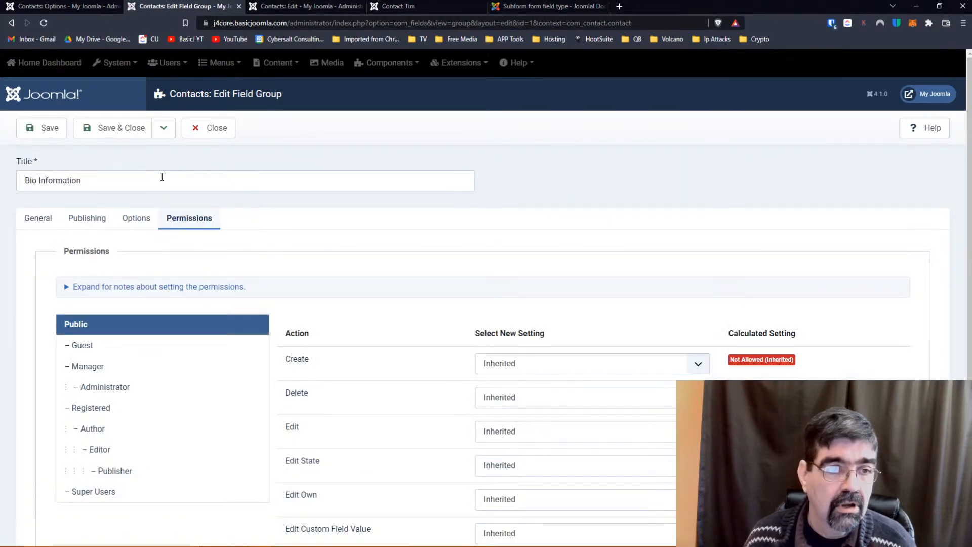
{"action": "left_click_drag", "start_coordinate": [161, 178], "coordinate": [2, 181]}
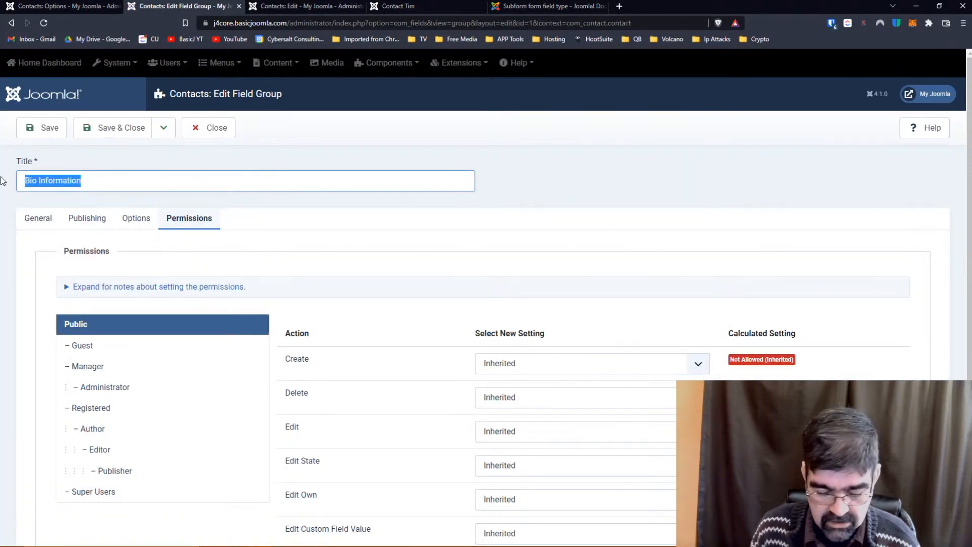
{"action": "type", "text": "Colour Questions"}
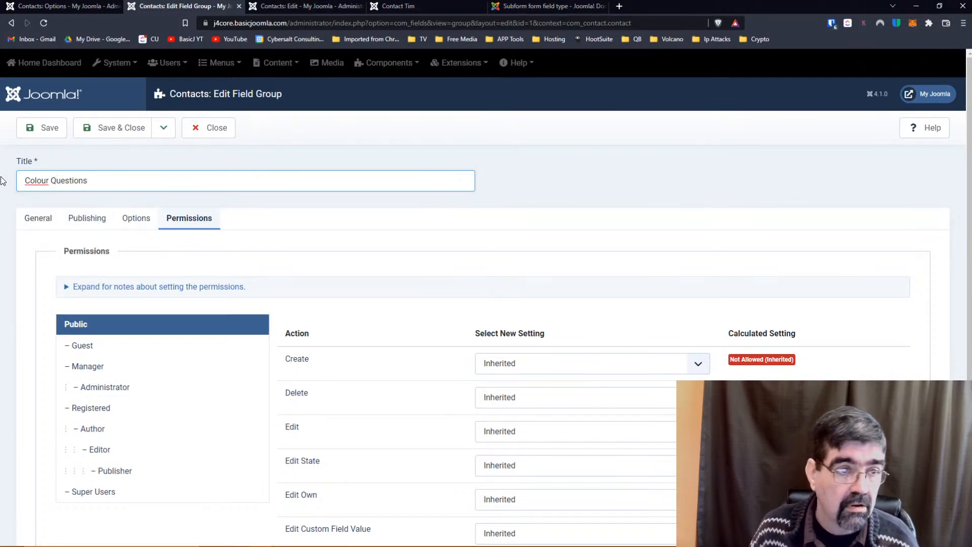
{"action": "left_click", "coordinate": [584, 289]}
{"action": "scroll", "coordinate": [545, 278], "scroll_direction": "down", "scroll_amount": 3}
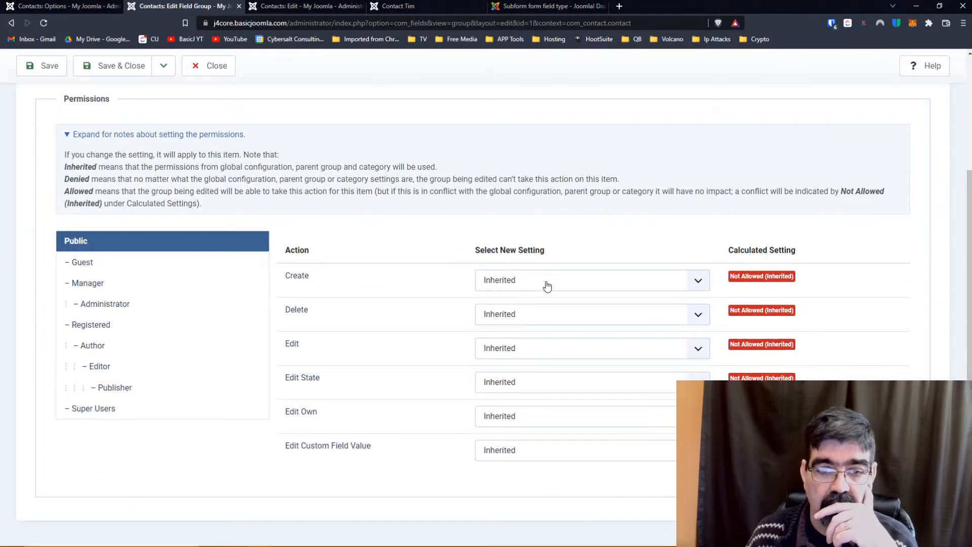
{"action": "scroll", "coordinate": [545, 278], "scroll_direction": "up", "scroll_amount": 3}
{"action": "left_click", "coordinate": [87, 218]}
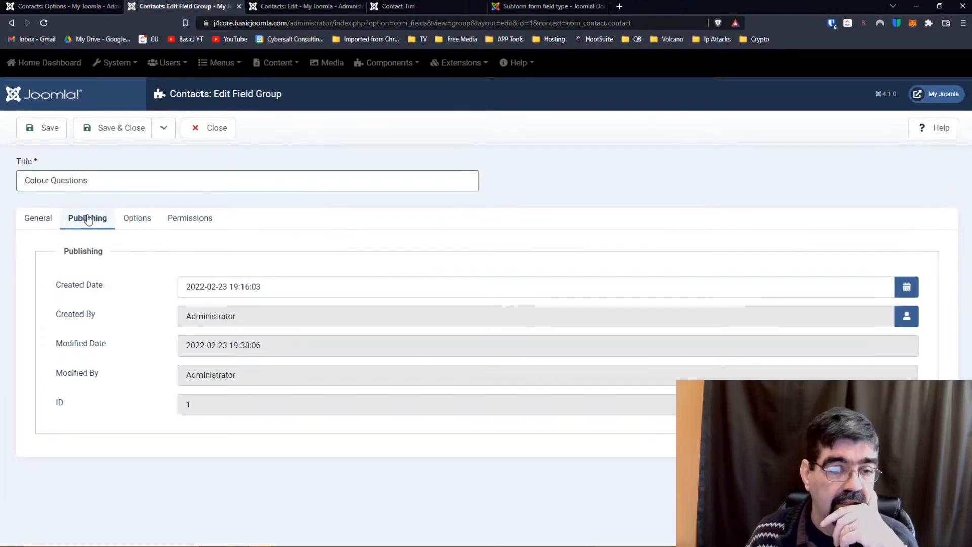
{"action": "left_click", "coordinate": [137, 220]}
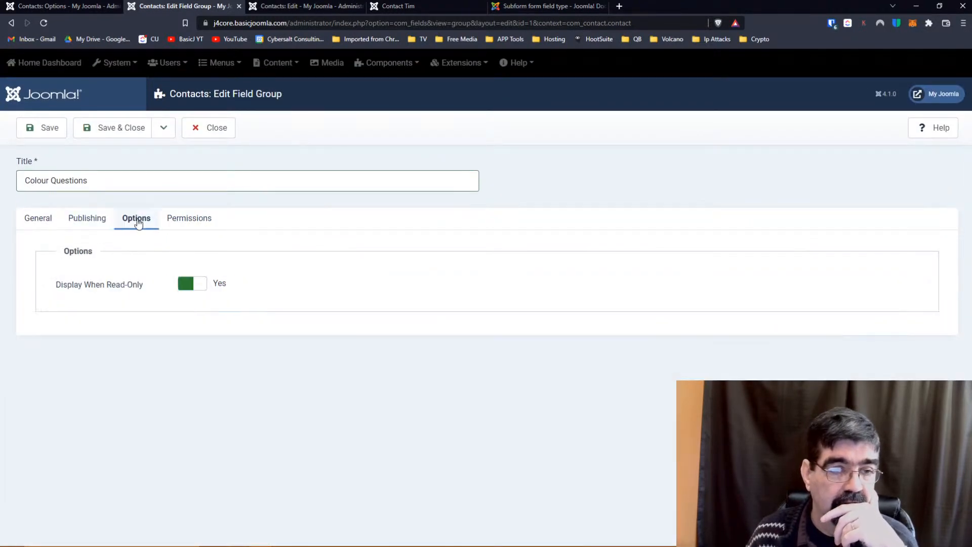
{"action": "left_click", "coordinate": [36, 224]}
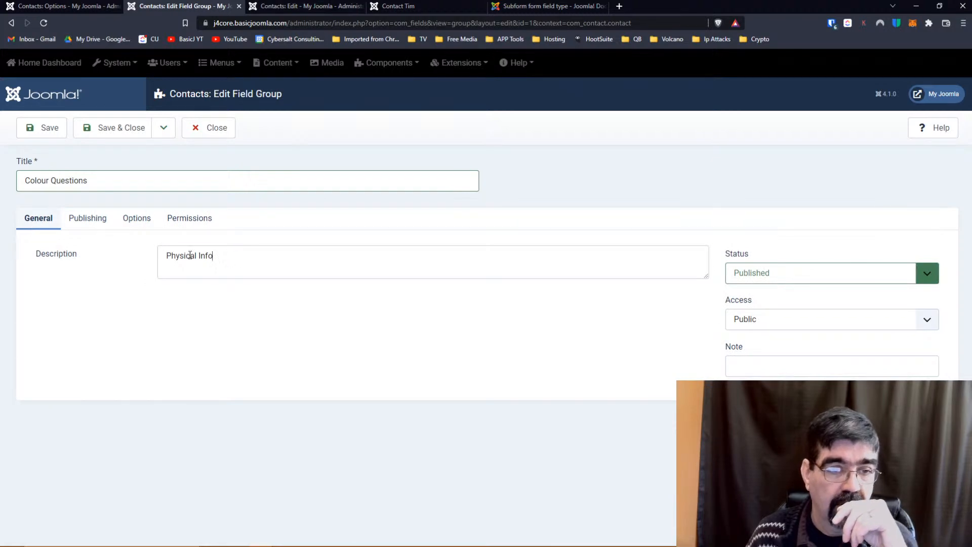
Change the group description to 'How I feel about colours.' and save and close.
{"action": "left_click_drag", "start_coordinate": [213, 256], "coordinate": [165, 257]}
{"action": "type", "text": "Asnwer some"}
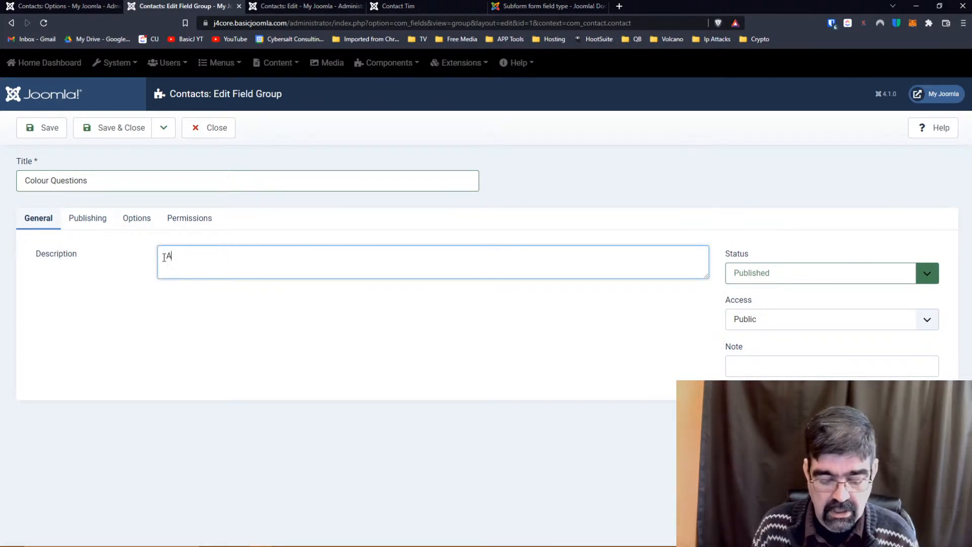
{"action": "key", "text": "BackSpace"}
{"action": "key", "text": "BackSpace"}
{"action": "key", "text": "BackSpace"}
{"action": "key", "text": "BackSpace"}
{"action": "key", "text": "BackSpace"}
{"action": "key", "text": "BackSpace"}
{"action": "key", "text": "BackSpace"}
{"action": "key", "text": "BackSpace"}
{"action": "key", "text": "BackSpace"}
{"action": "key", "text": "BackSpace"}
{"action": "key", "text": "BackSpace"}
{"action": "key", "text": "BackSpace"}
{"action": "type", "text": "How"}
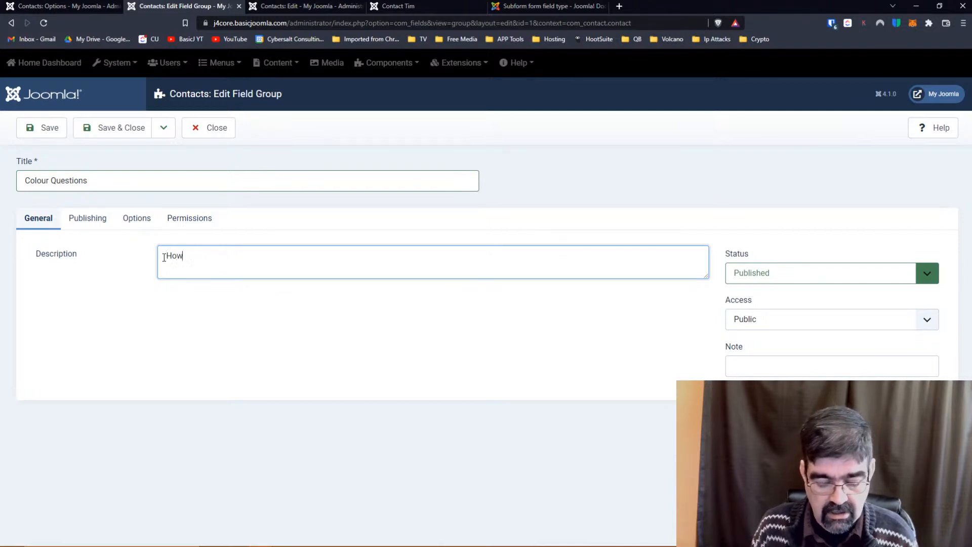
{"action": "type", "text": " I feel about"}
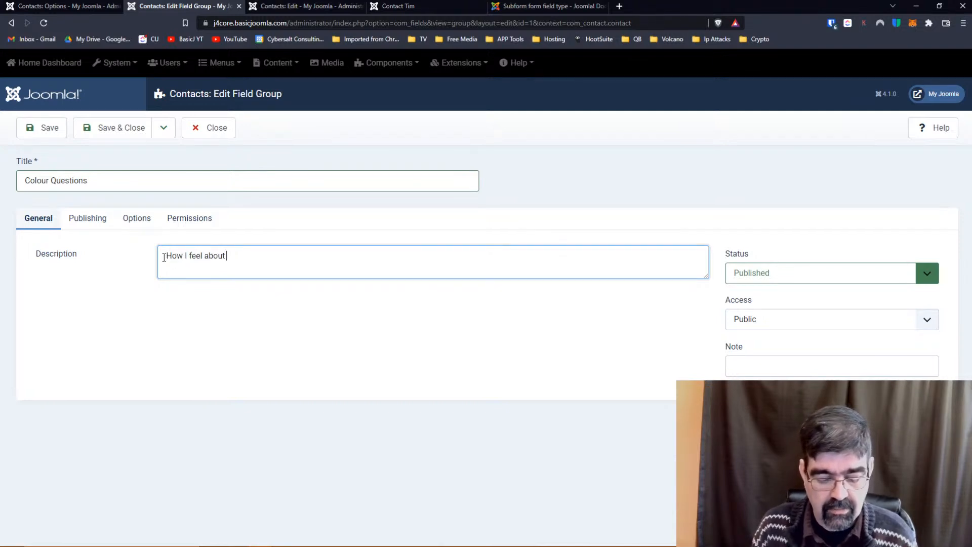
{"action": "type", "text": " colours."}
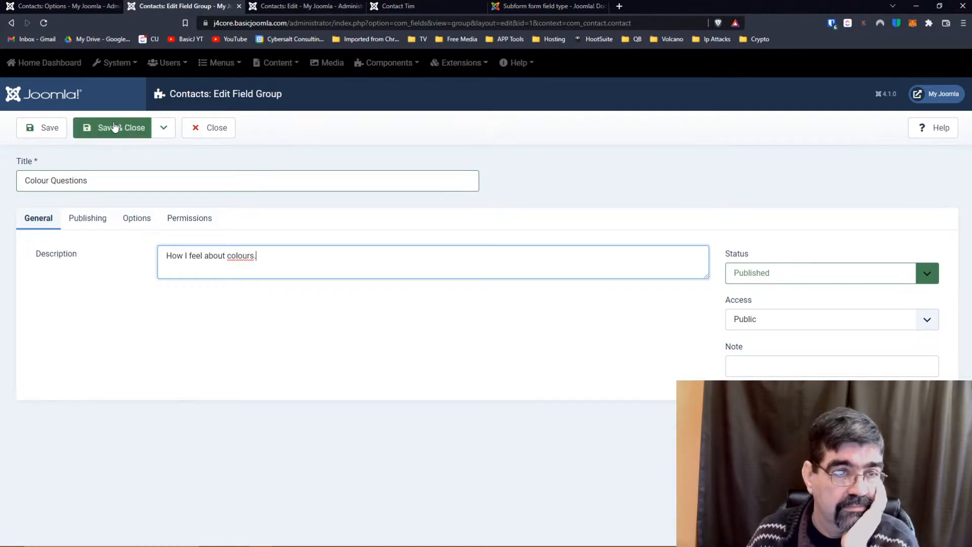
{"action": "left_click", "coordinate": [114, 126]}
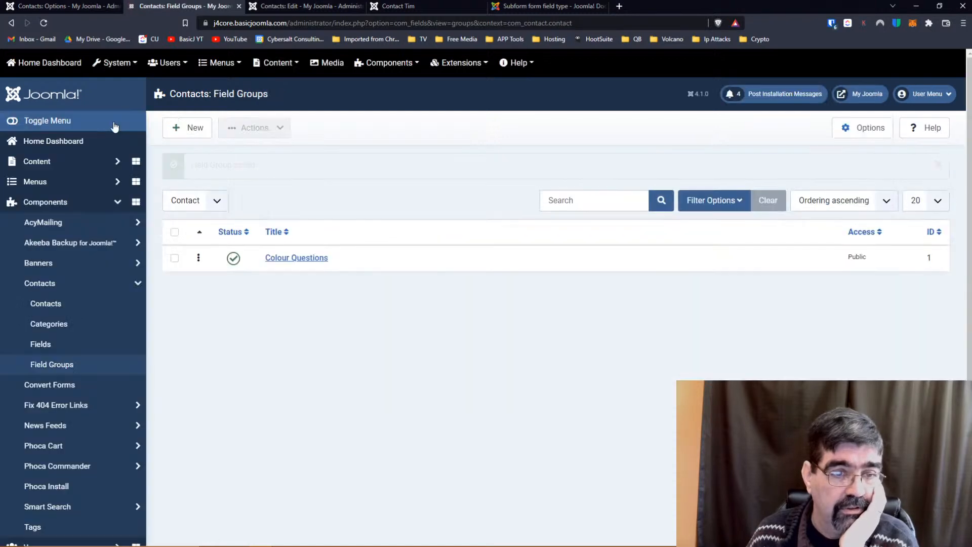
Start a new contact field titled 'Favorite Dog Colour'.
{"action": "left_click", "coordinate": [43, 345]}
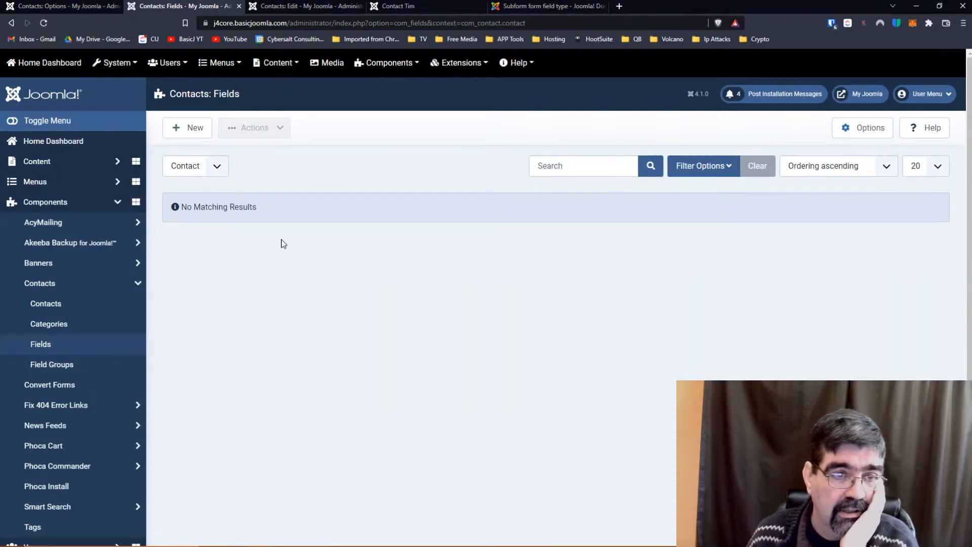
{"action": "left_click", "coordinate": [190, 133]}
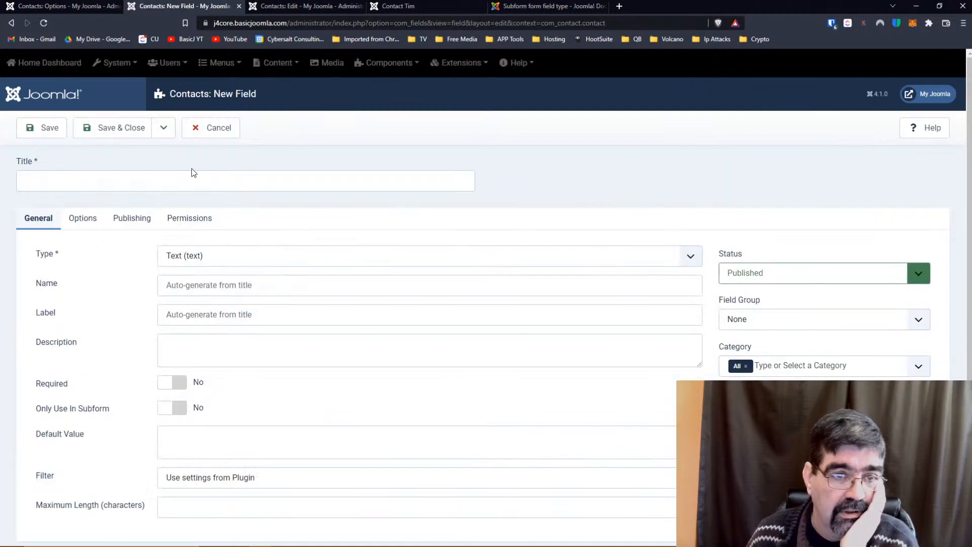
{"action": "left_click", "coordinate": [175, 180]}
{"action": "type", "text": "Fa"}
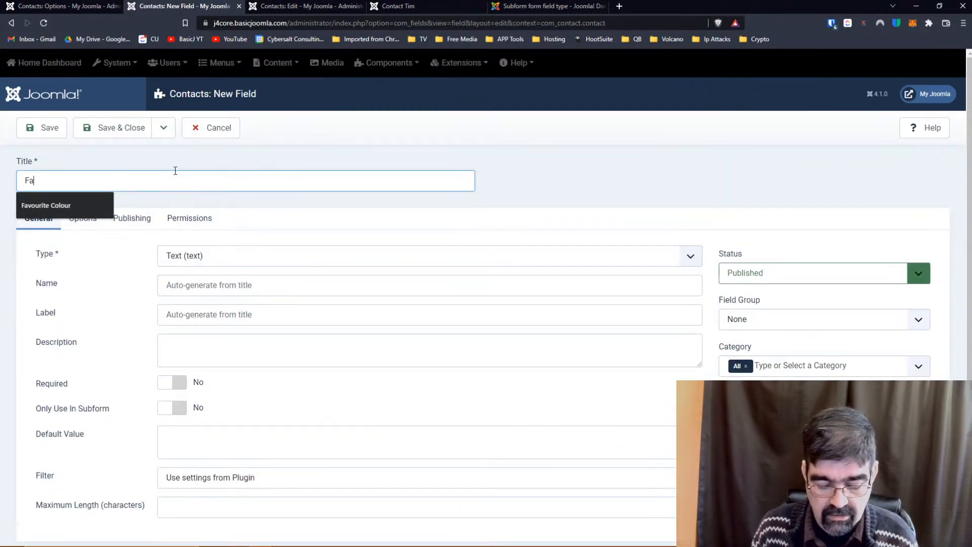
{"action": "type", "text": "vorite Dog Colour"}
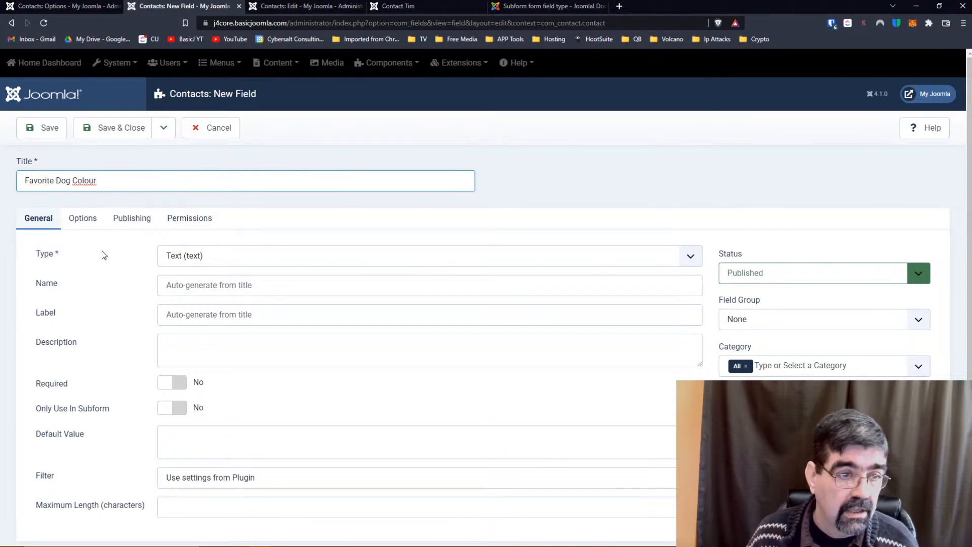
Make it a Colour field in the Colour Questions group, subform-only, and save.
{"action": "left_click", "coordinate": [163, 261]}
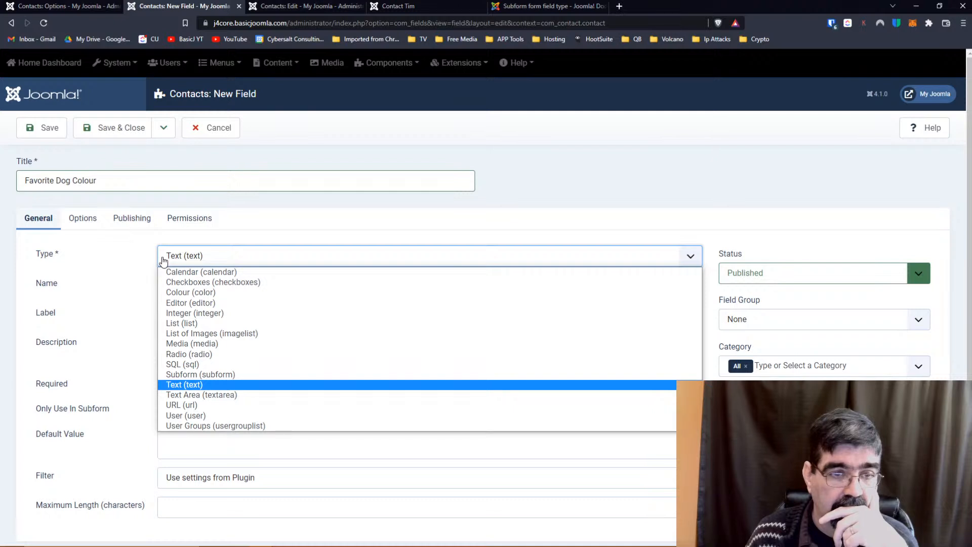
{"action": "left_click", "coordinate": [185, 294]}
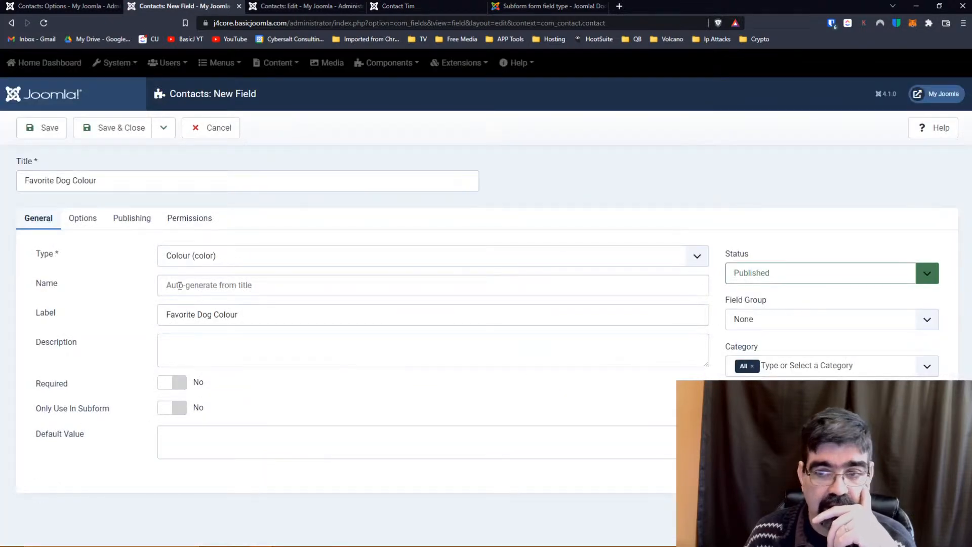
{"action": "left_click", "coordinate": [859, 323]}
{"action": "left_click", "coordinate": [805, 348]}
{"action": "left_click", "coordinate": [172, 408]}
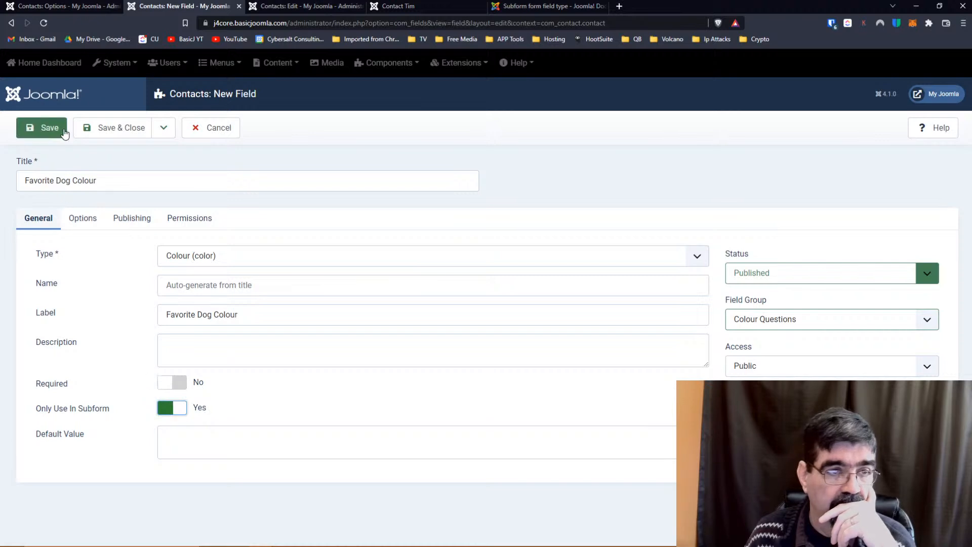
{"action": "left_click", "coordinate": [46, 133]}
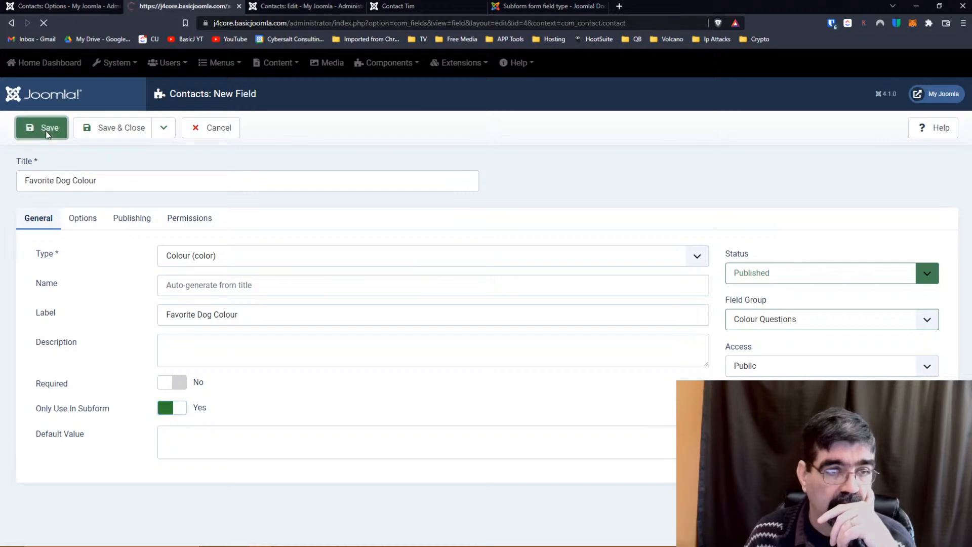
Retitle to 'Favorite Cat Colour', clear the field name, and save as a copy.
{"action": "left_click", "coordinate": [161, 131]}
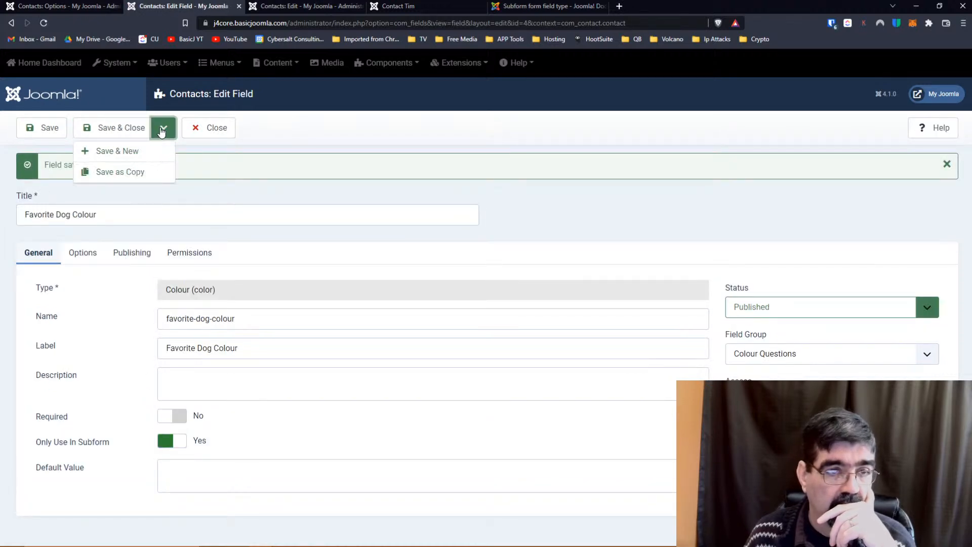
{"action": "left_click", "coordinate": [46, 214]}
{"action": "double_click", "coordinate": [61, 213]}
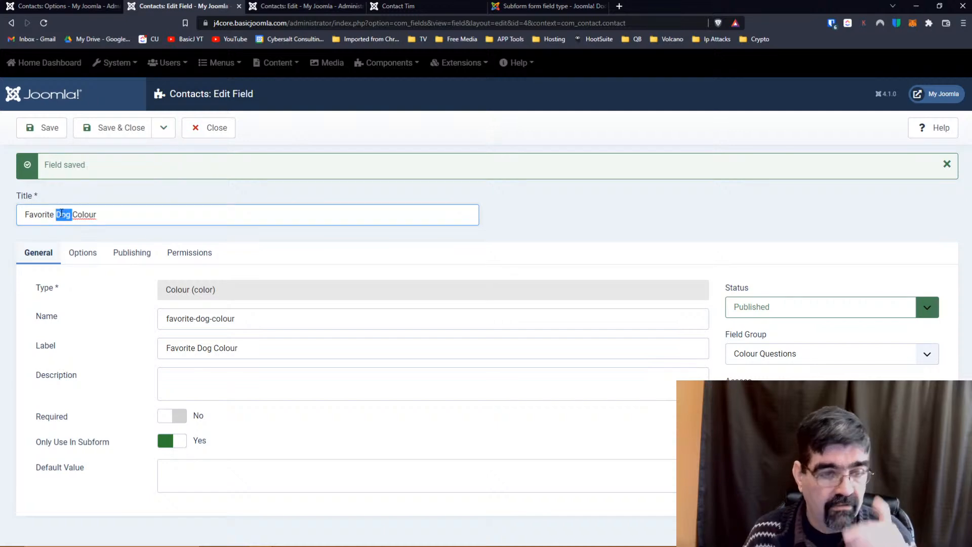
{"action": "type", "text": "Cat"}
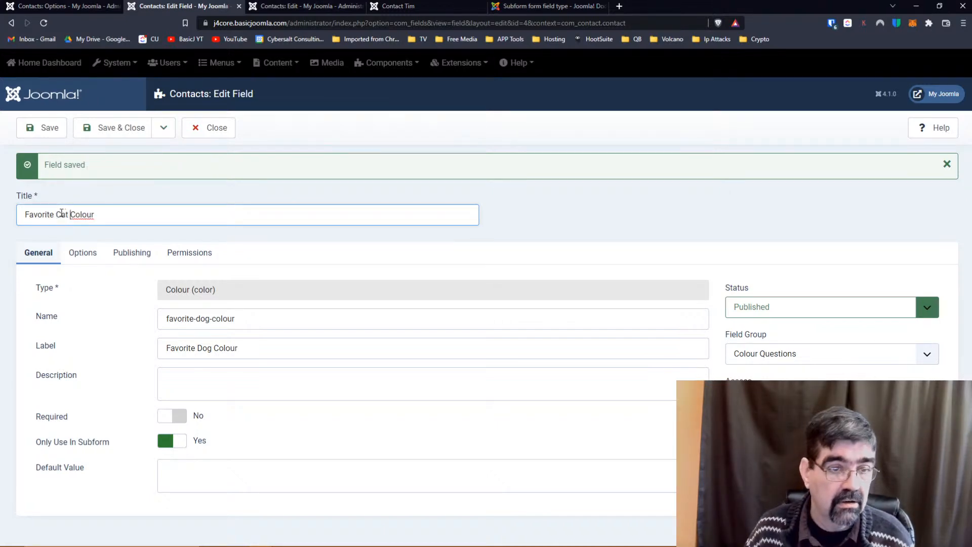
{"action": "left_click_drag", "start_coordinate": [269, 322], "coordinate": [74, 318]}
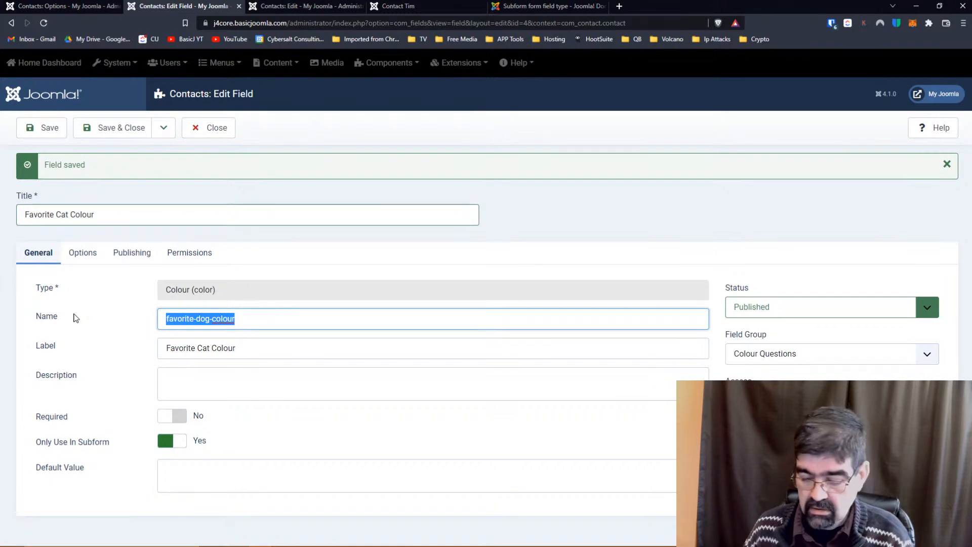
{"action": "key", "text": "Delete"}
{"action": "left_click", "coordinate": [235, 348]}
{"action": "left_click_drag", "start_coordinate": [223, 347], "coordinate": [160, 348]}
{"action": "left_click", "coordinate": [191, 349]}
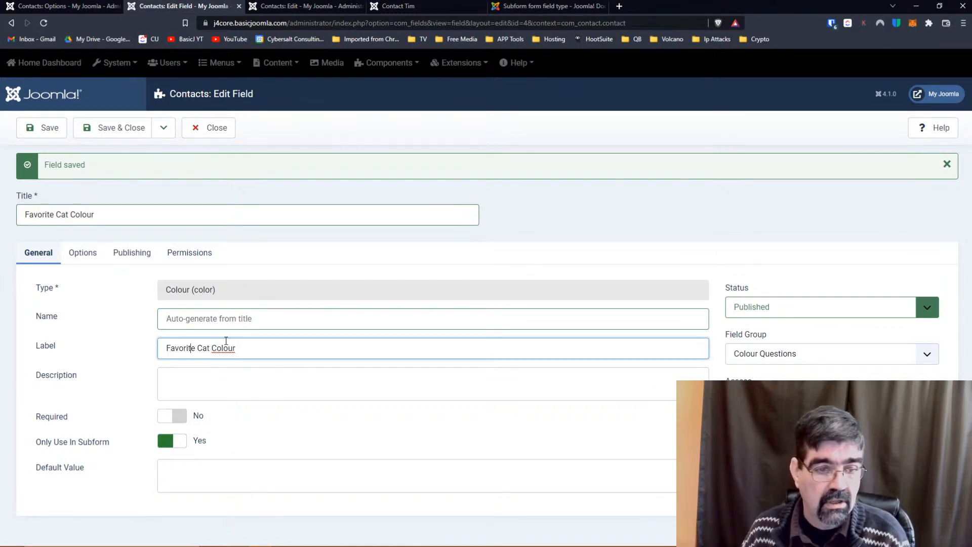
{"action": "left_click", "coordinate": [163, 127]}
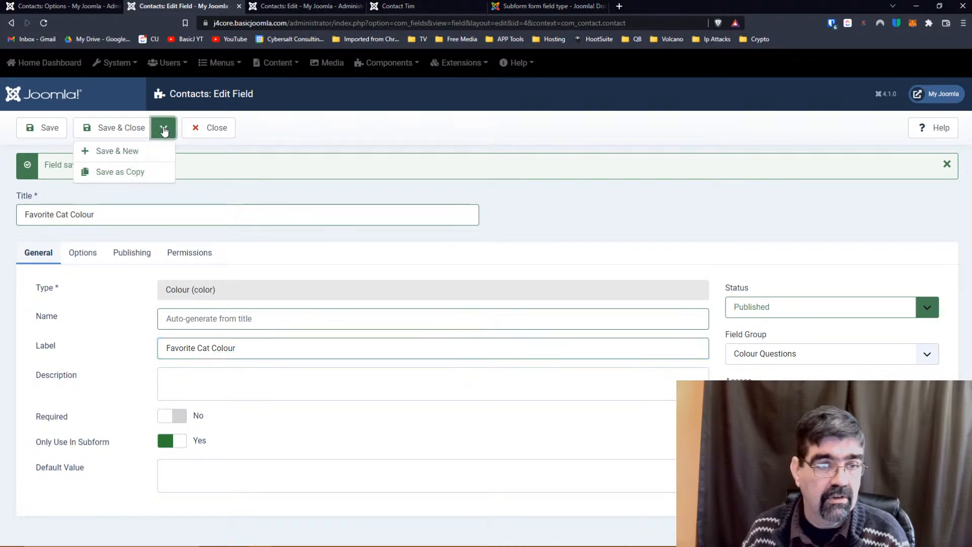
{"action": "left_click", "coordinate": [140, 171]}
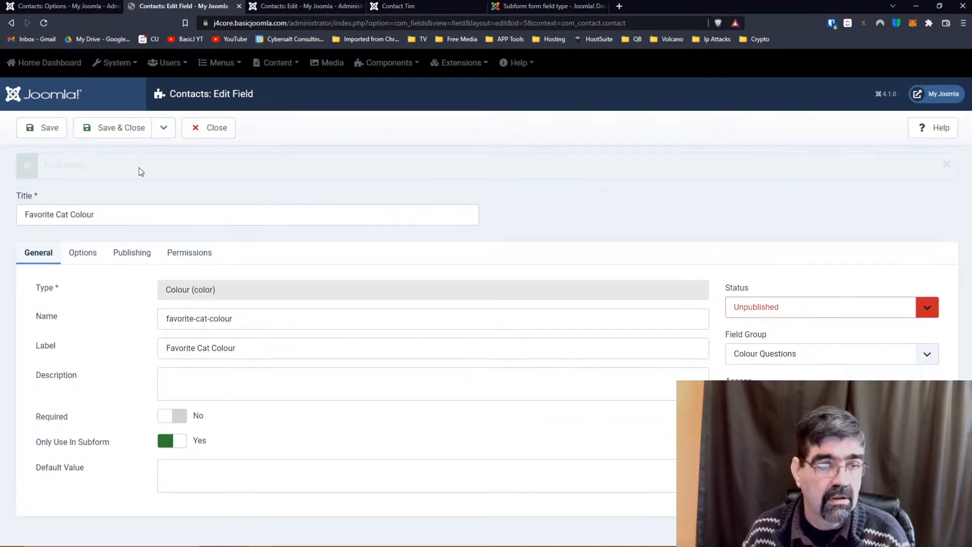
Copy it as 'Favorite Horse Colour', publish and close it, then publish the Cat field.
{"action": "double_click", "coordinate": [63, 212]}
{"action": "type", "text": "Horse"}
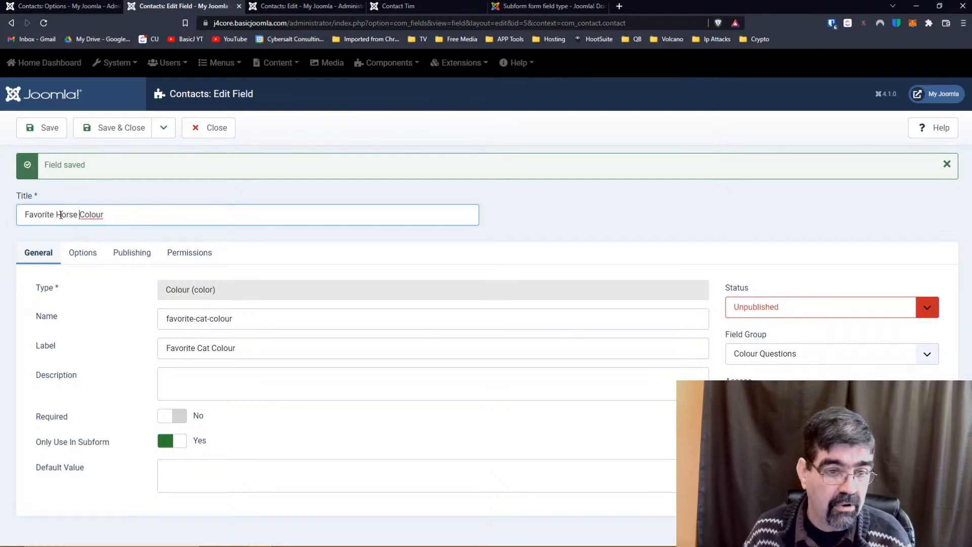
{"action": "left_click_drag", "start_coordinate": [256, 319], "coordinate": [75, 316]}
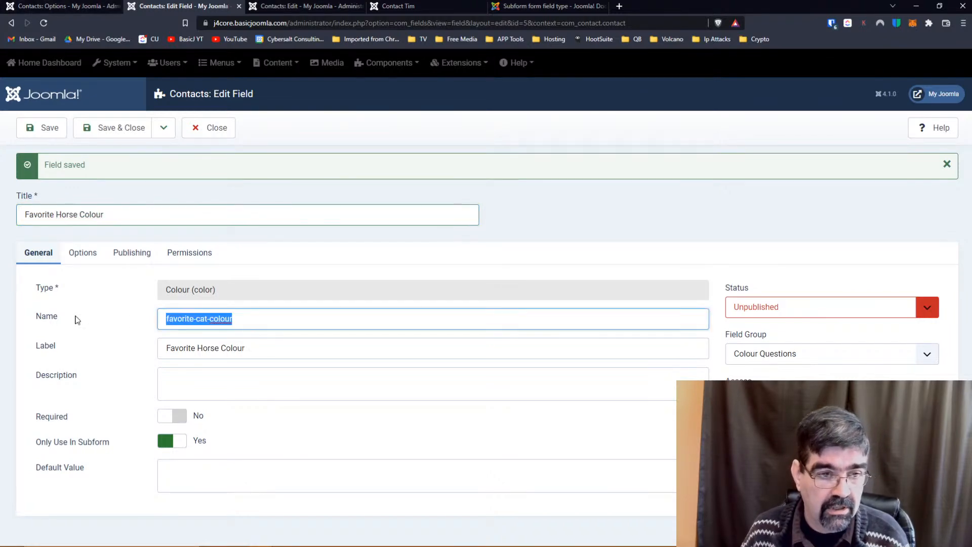
{"action": "key", "text": "Delete"}
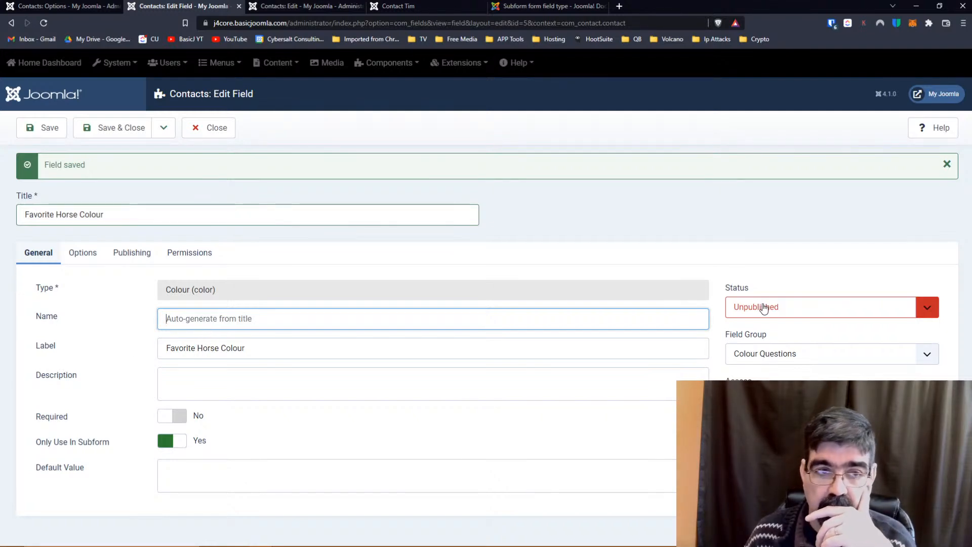
{"action": "left_click", "coordinate": [164, 128]}
{"action": "left_click", "coordinate": [140, 173]}
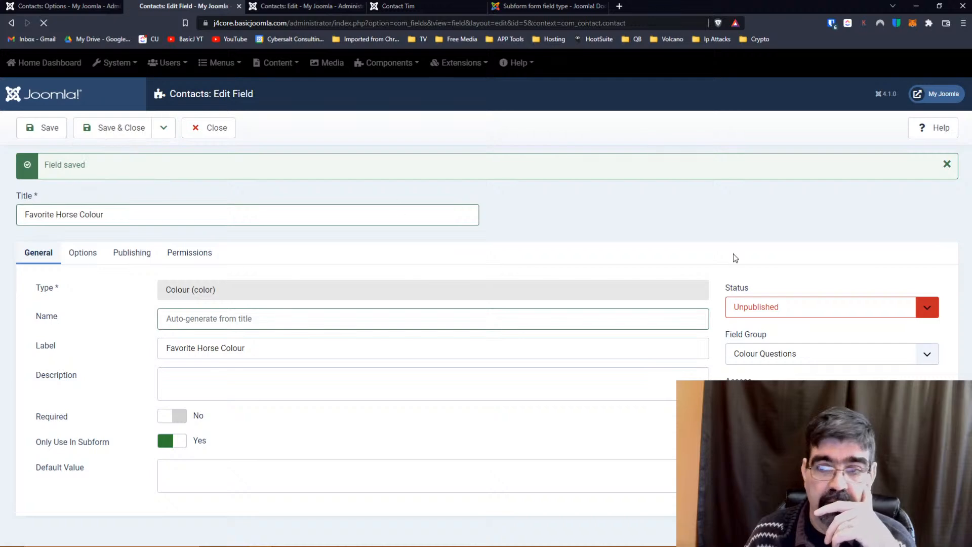
{"action": "left_click", "coordinate": [936, 311]}
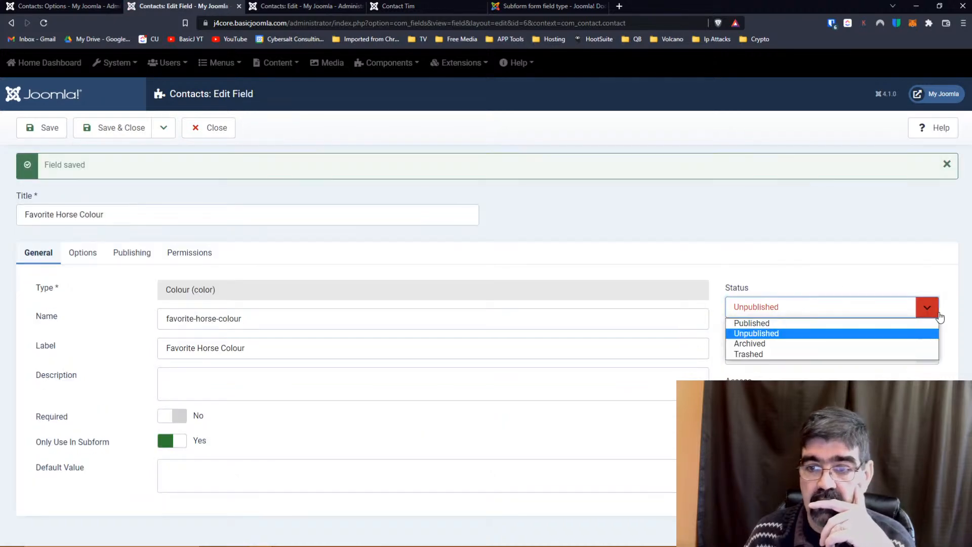
{"action": "left_click", "coordinate": [837, 327]}
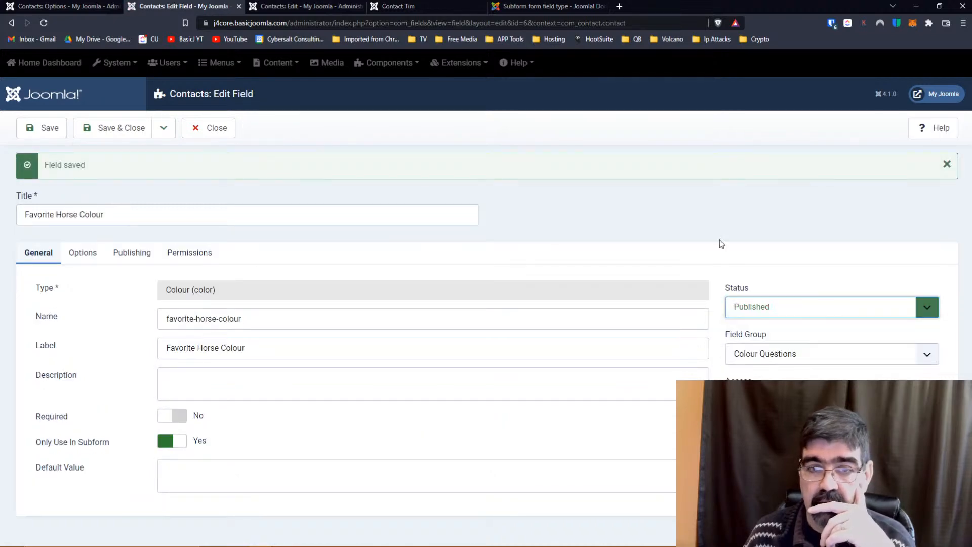
{"action": "left_click", "coordinate": [120, 129]}
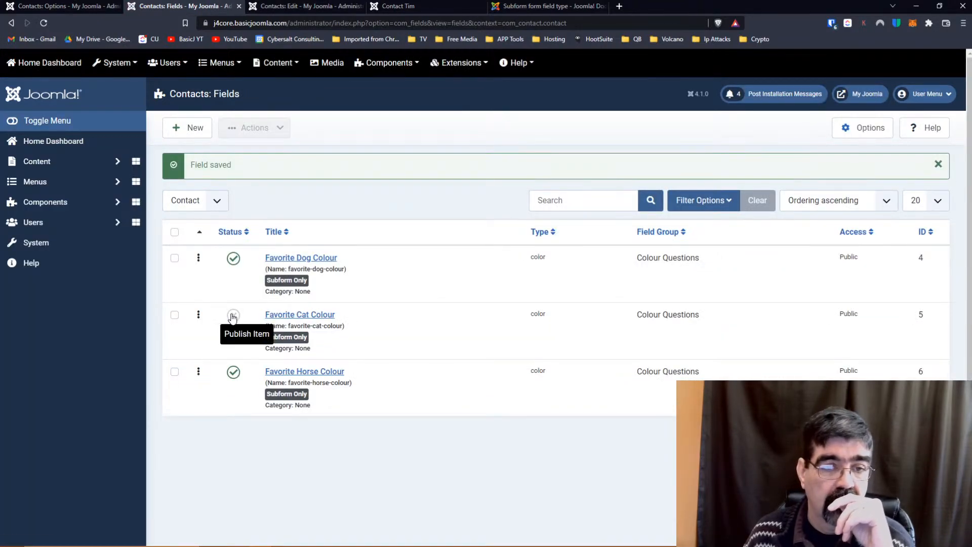
{"action": "left_click", "coordinate": [232, 316]}
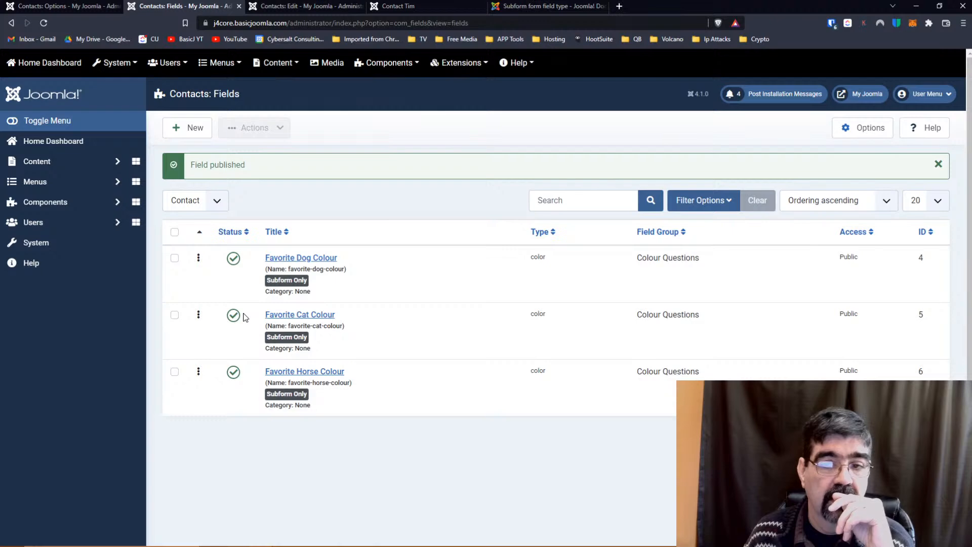
{"action": "left_click", "coordinate": [427, 8]}
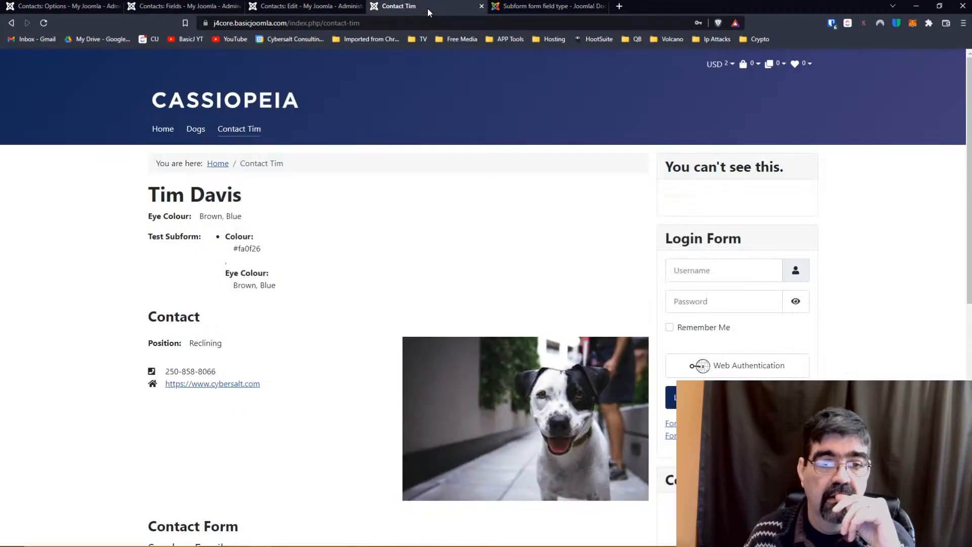
{"action": "left_click", "coordinate": [43, 26]}
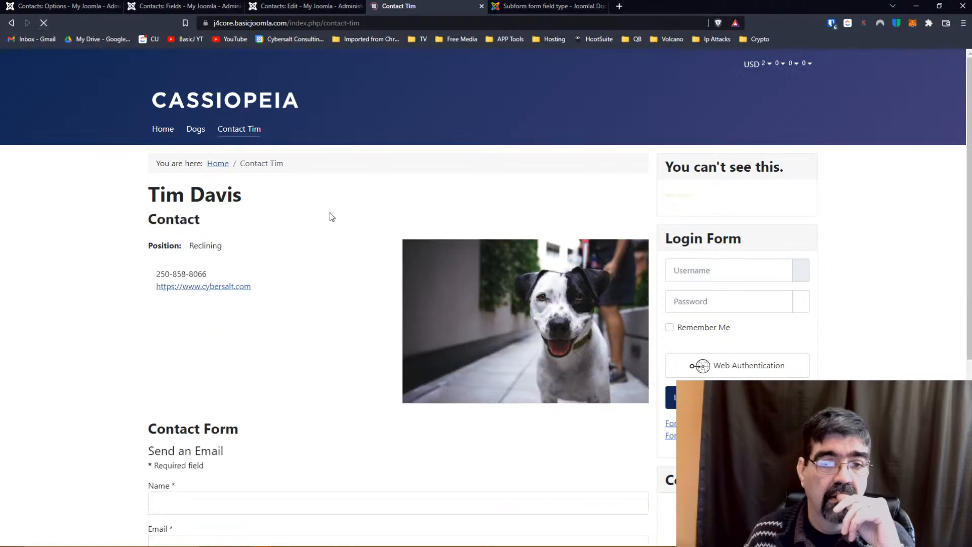
{"action": "scroll", "coordinate": [333, 221], "scroll_direction": "down", "scroll_amount": 5}
{"action": "scroll", "coordinate": [333, 221], "scroll_direction": "up", "scroll_amount": 5}
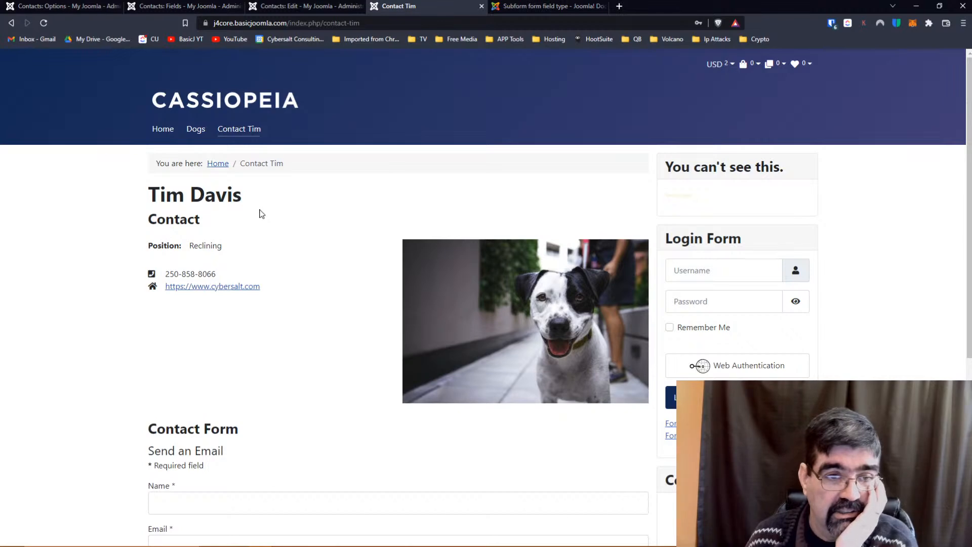
{"action": "scroll", "coordinate": [262, 216], "scroll_direction": "down", "scroll_amount": 5}
{"action": "scroll", "coordinate": [263, 217], "scroll_direction": "up", "scroll_amount": 5}
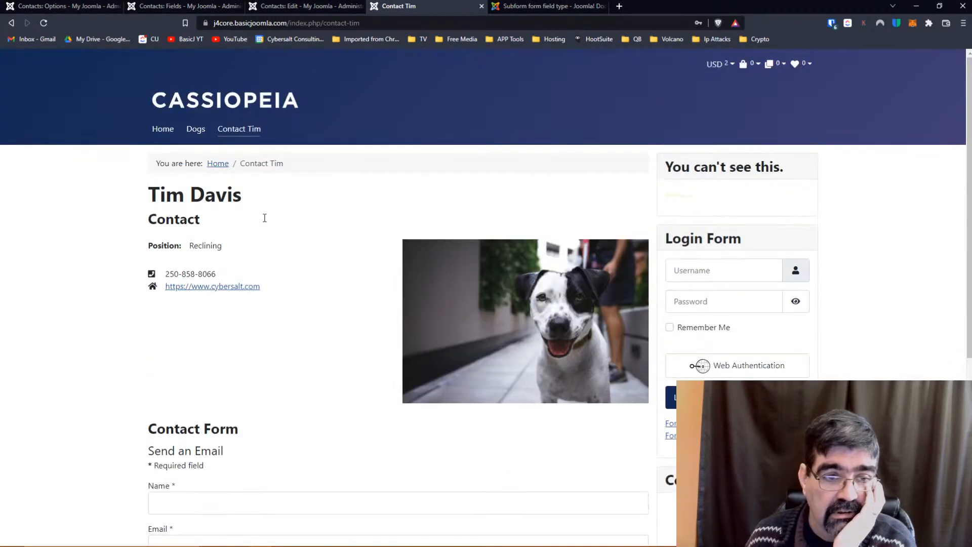
{"action": "scroll", "coordinate": [265, 218], "scroll_direction": "down", "scroll_amount": 5}
{"action": "scroll", "coordinate": [265, 218], "scroll_direction": "up", "scroll_amount": 3}
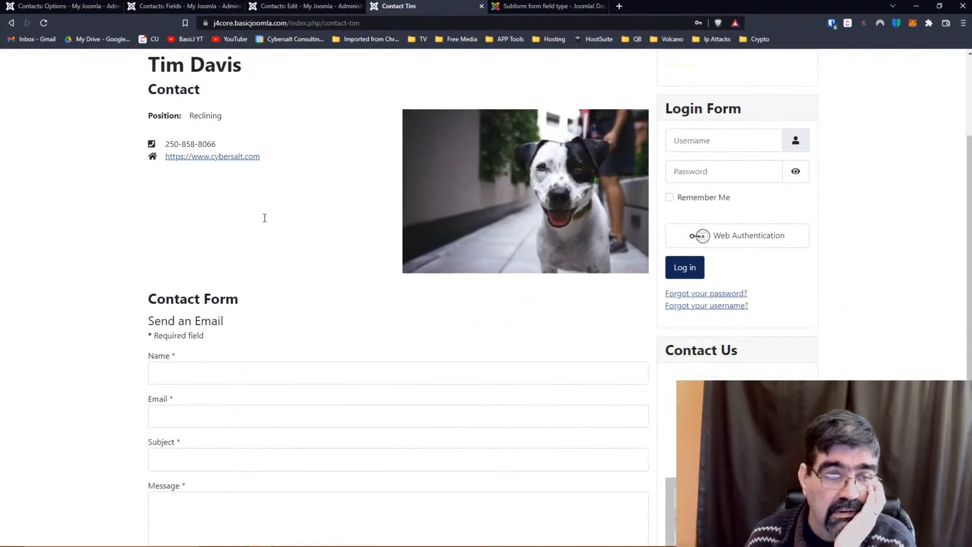
{"action": "scroll", "coordinate": [264, 218], "scroll_direction": "up", "scroll_amount": 2}
{"action": "left_click", "coordinate": [304, 6]}
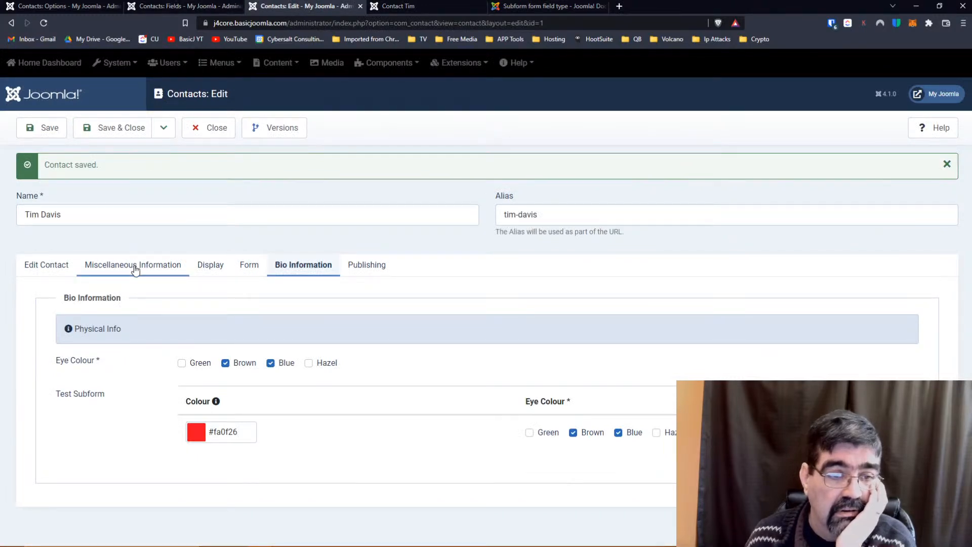
{"action": "left_click", "coordinate": [44, 23]}
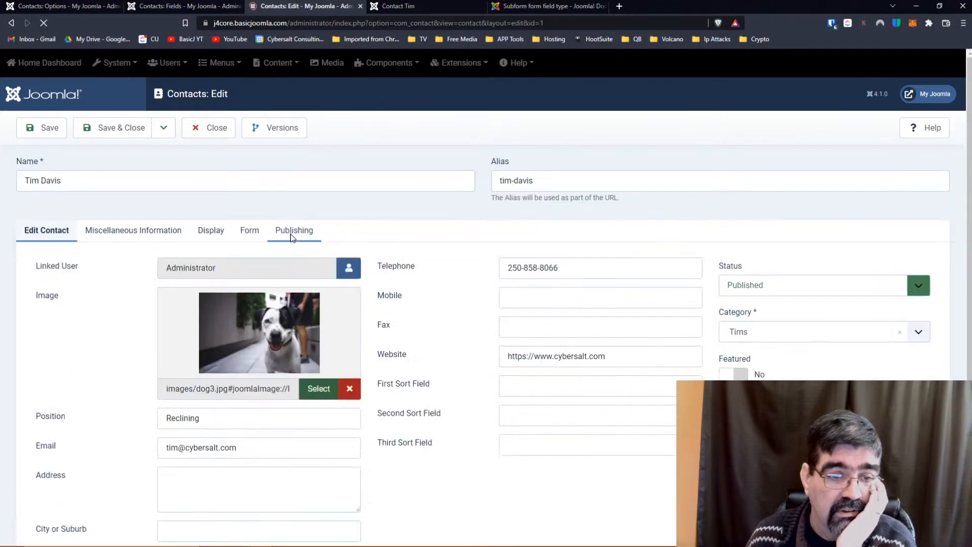
{"action": "left_click", "coordinate": [249, 231]}
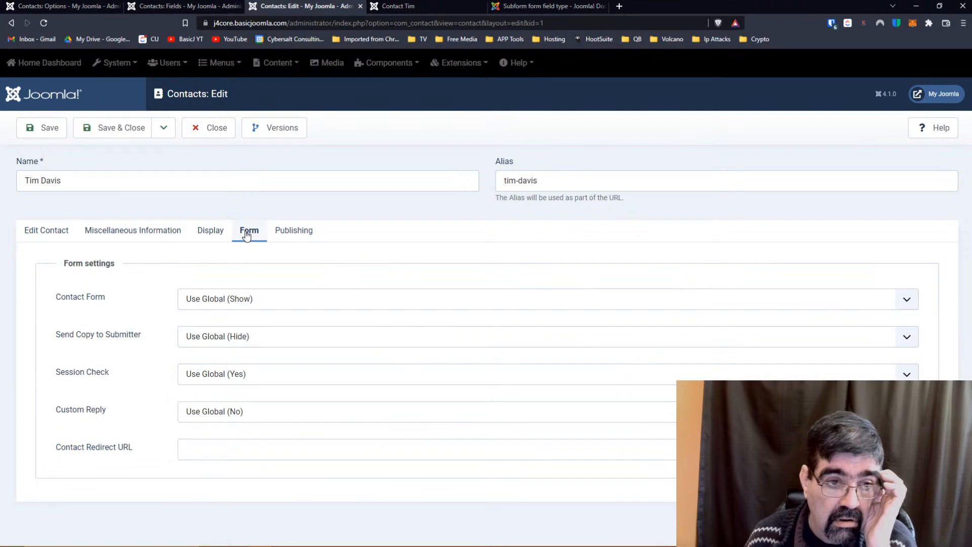
{"action": "left_click", "coordinate": [160, 232]}
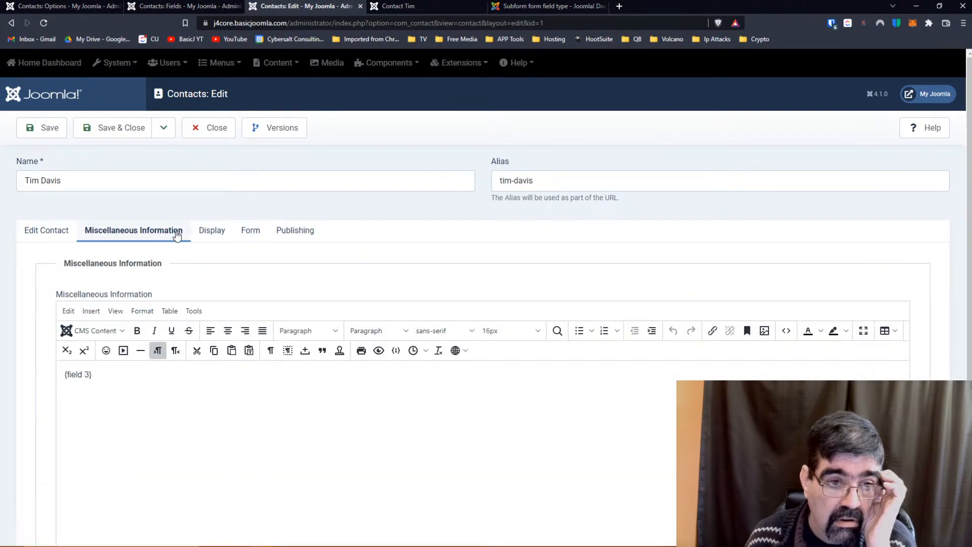
{"action": "left_click", "coordinate": [213, 230]}
{"action": "scroll", "coordinate": [152, 268], "scroll_direction": "down", "scroll_amount": 10}
{"action": "scroll", "coordinate": [145, 282], "scroll_direction": "down", "scroll_amount": 2}
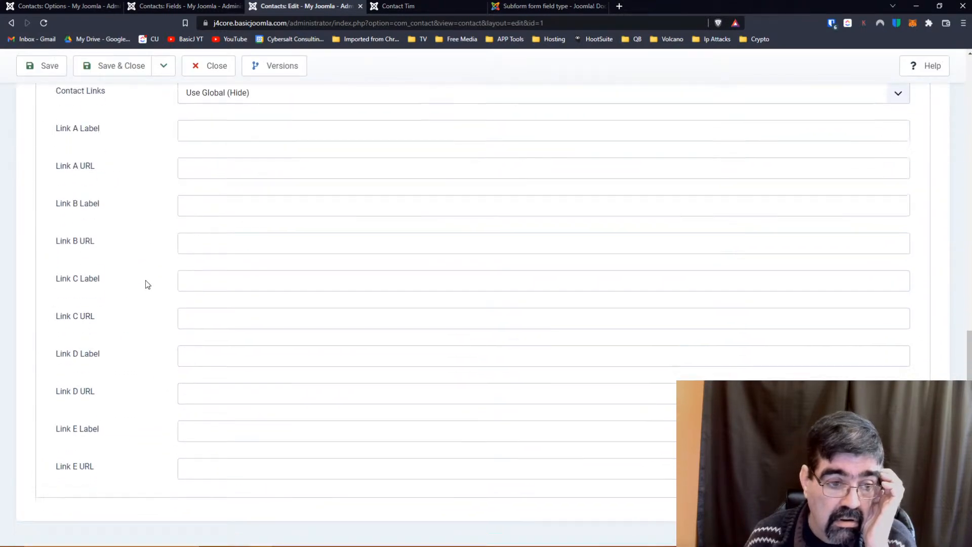
{"action": "scroll", "coordinate": [145, 282], "scroll_direction": "up", "scroll_amount": 12}
{"action": "left_click", "coordinate": [58, 231]}
{"action": "scroll", "coordinate": [451, 319], "scroll_direction": "down", "scroll_amount": 3}
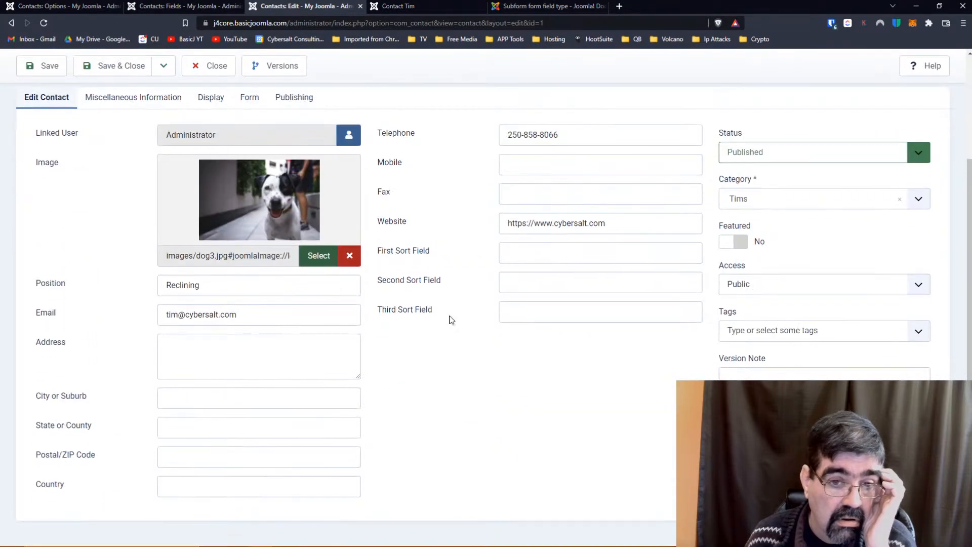
{"action": "scroll", "coordinate": [451, 319], "scroll_direction": "up", "scroll_amount": 3}
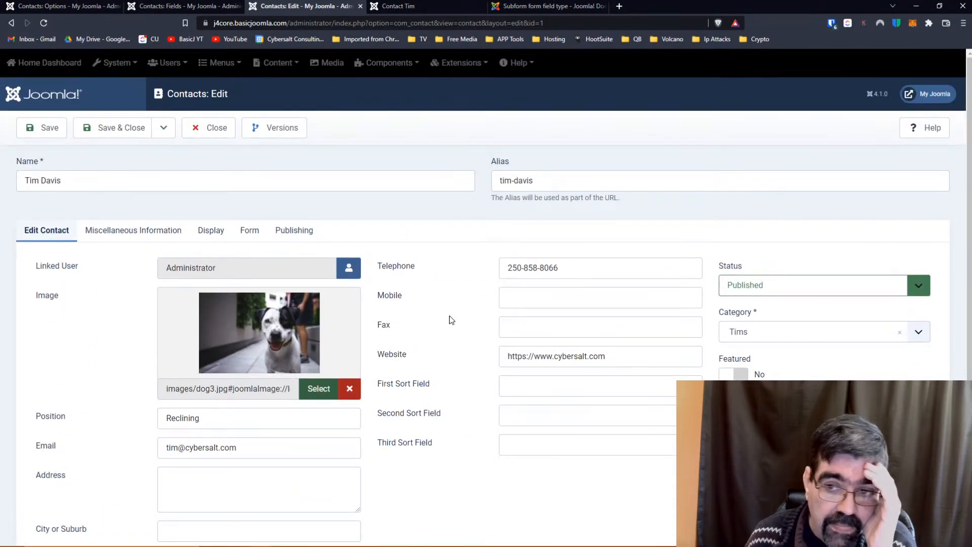
{"action": "left_click", "coordinate": [127, 133]}
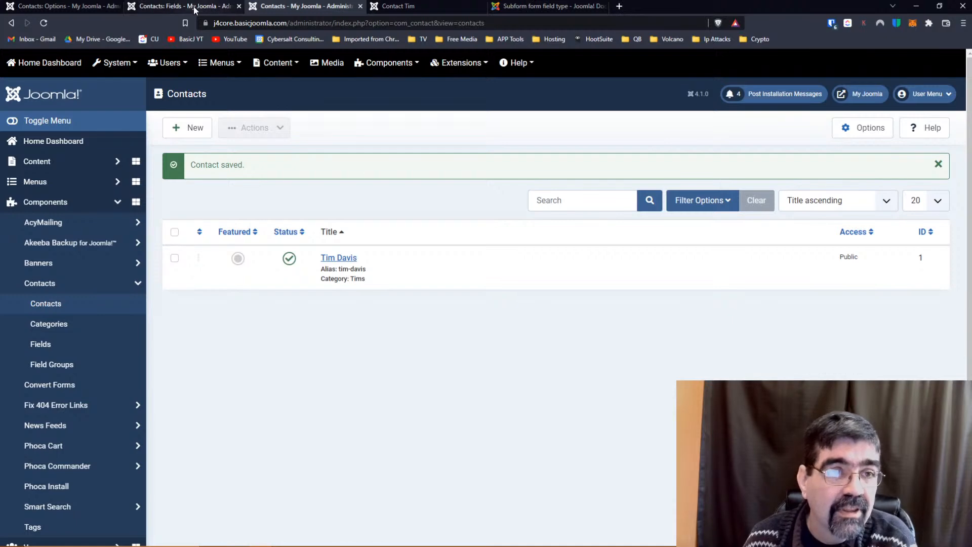
{"action": "left_click", "coordinate": [167, 6]}
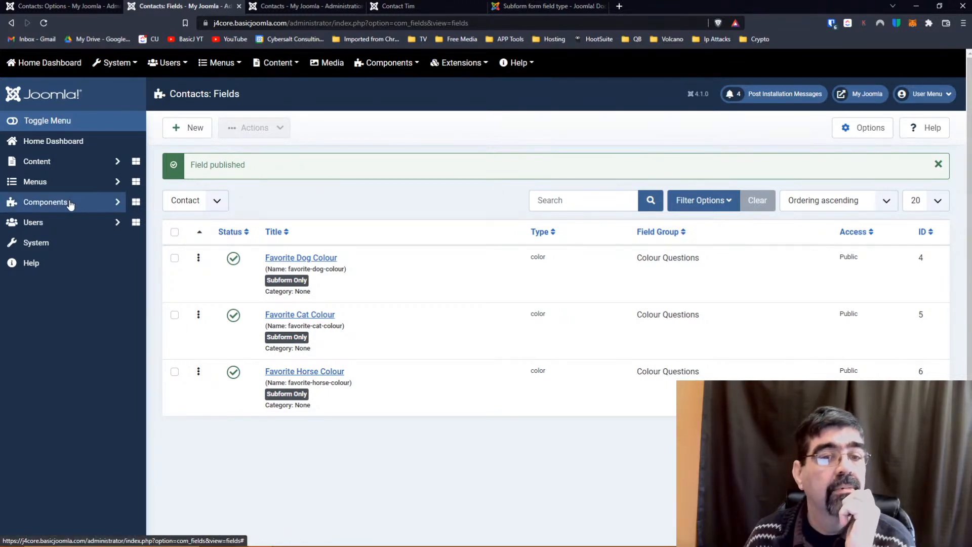
Create a new contact field titled 'Colour Grouping' of type Subform.
{"action": "left_click", "coordinate": [198, 137]}
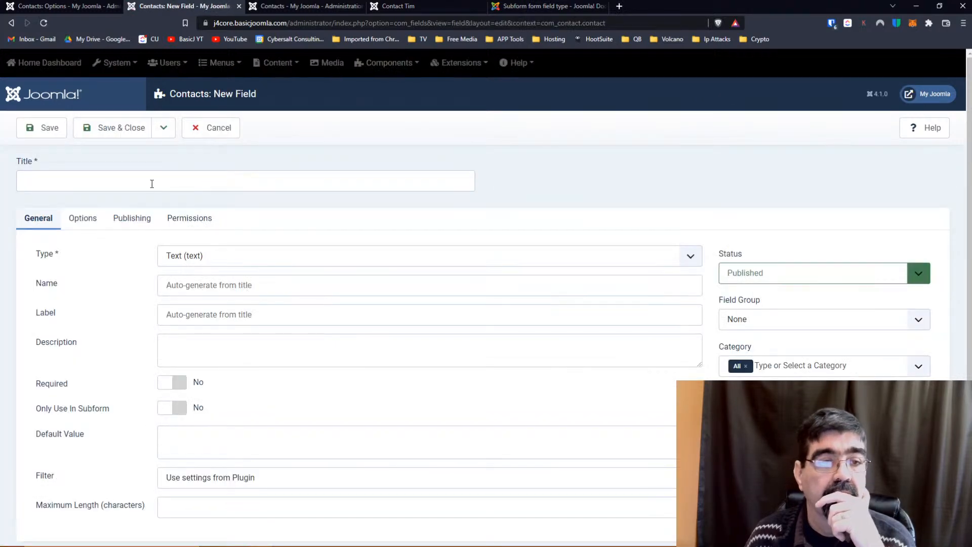
{"action": "left_click", "coordinate": [151, 182]}
{"action": "type", "text": "Colou"}
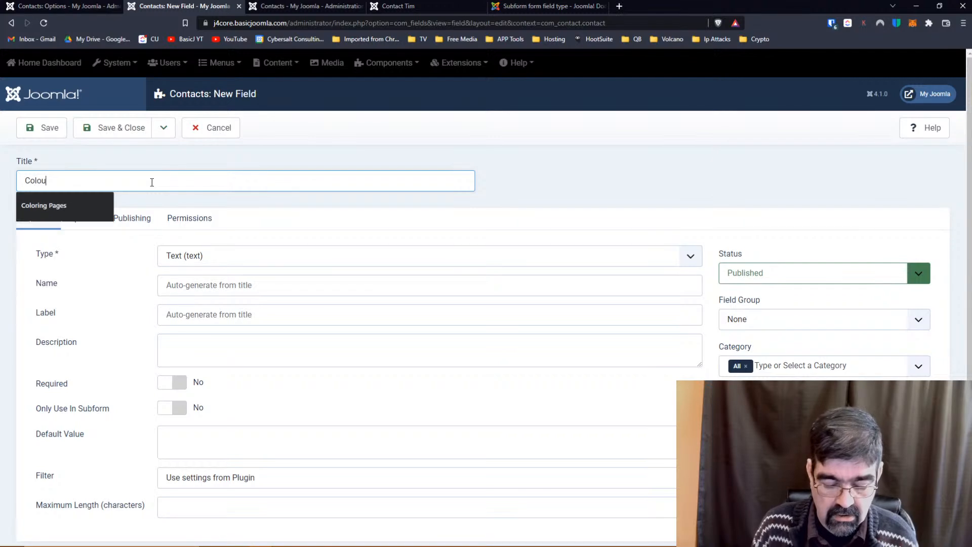
{"action": "type", "text": "r Grouping"}
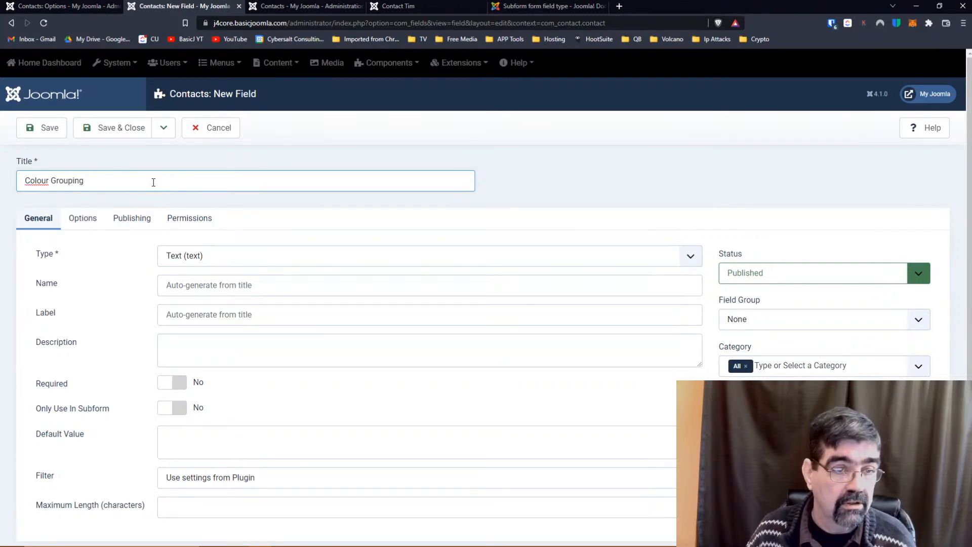
{"action": "left_click", "coordinate": [187, 259]}
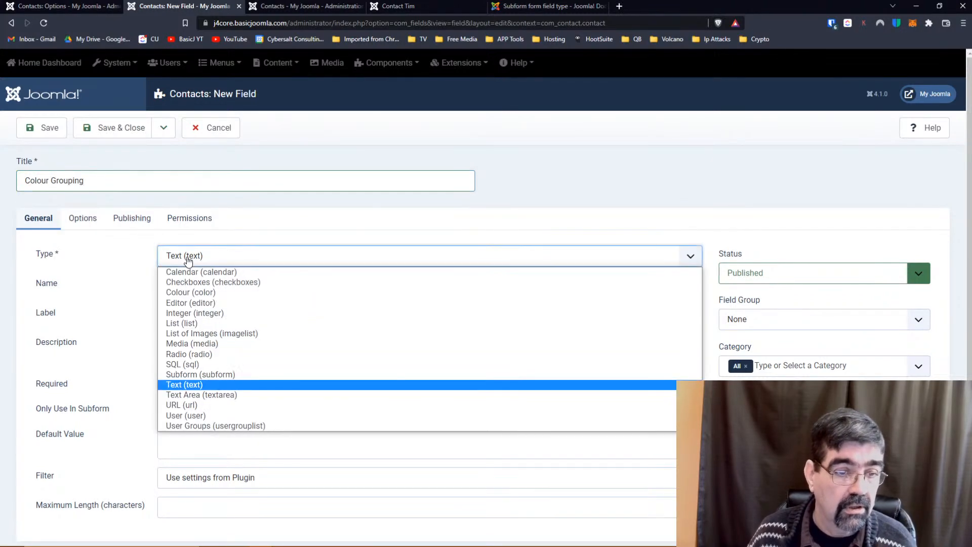
{"action": "left_click", "coordinate": [199, 374]}
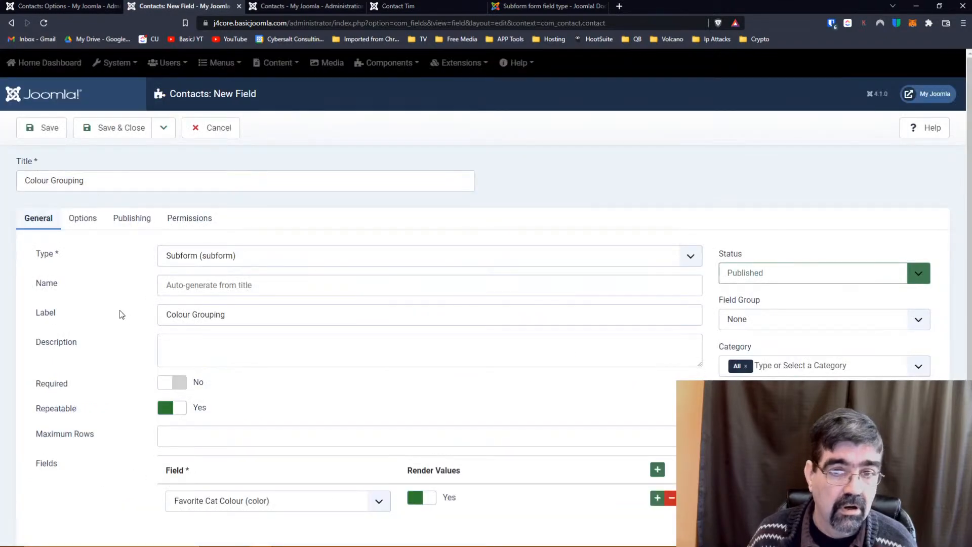
Keep Favorite Cat Colour as the subform's field and save Colour Grouping.
{"action": "scroll", "coordinate": [121, 314], "scroll_direction": "down", "scroll_amount": 1}
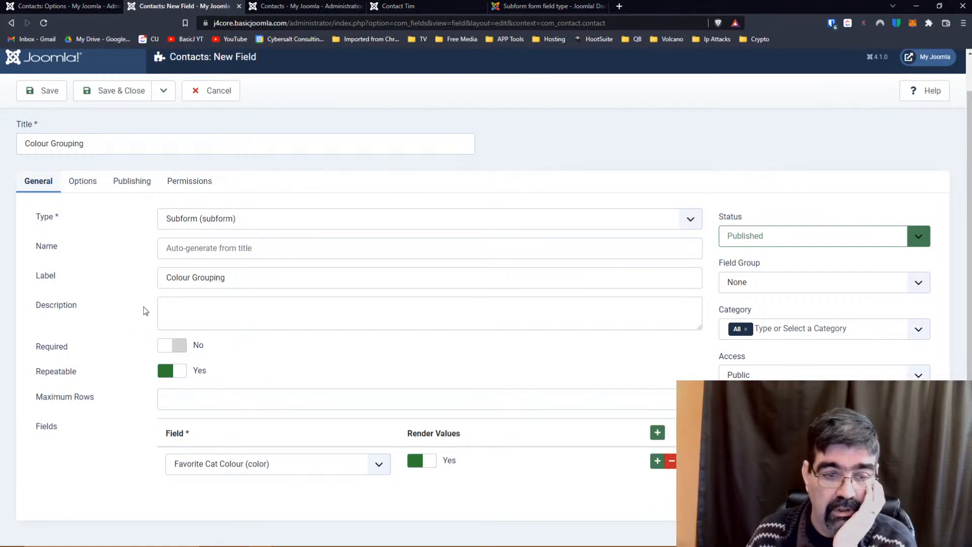
{"action": "left_click", "coordinate": [384, 468]}
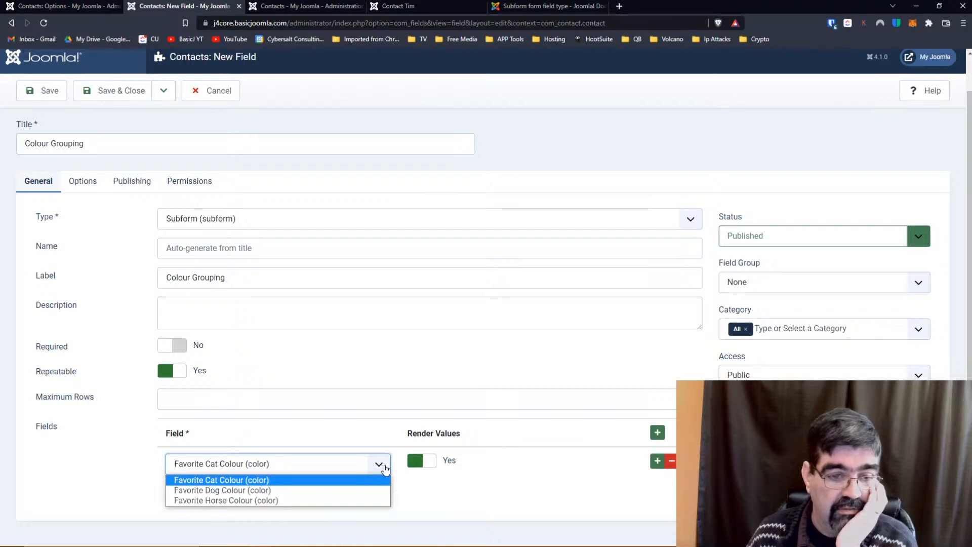
{"action": "left_click", "coordinate": [432, 476]}
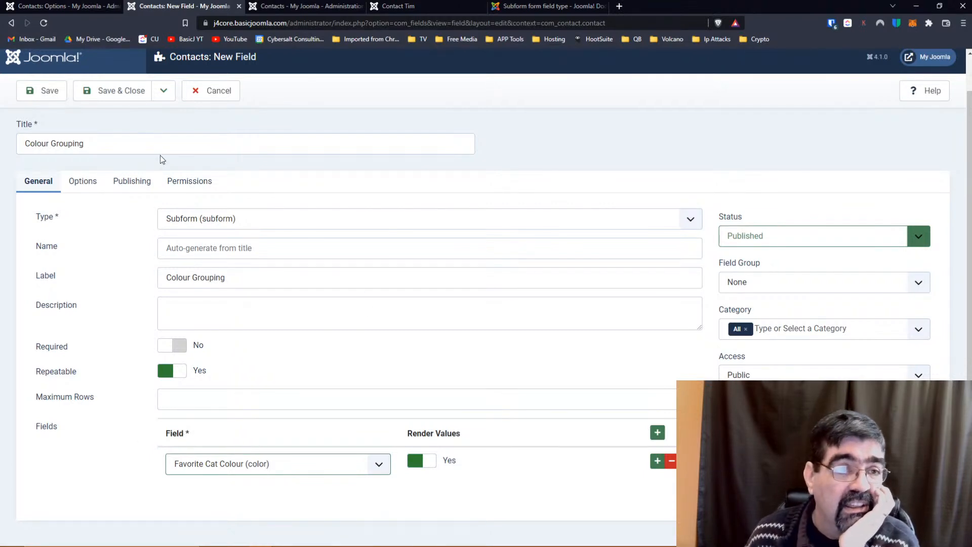
{"action": "left_click", "coordinate": [45, 91]}
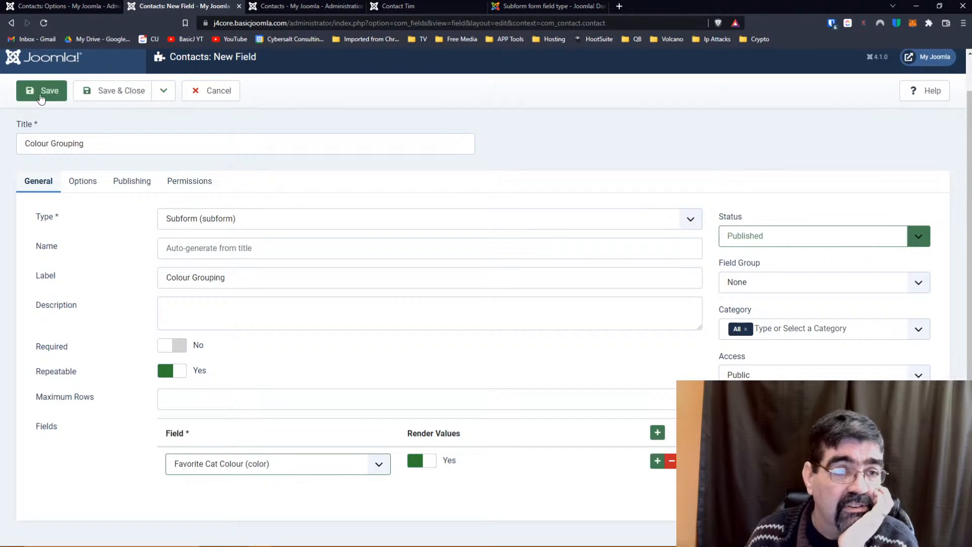
{"action": "left_click", "coordinate": [300, 7]}
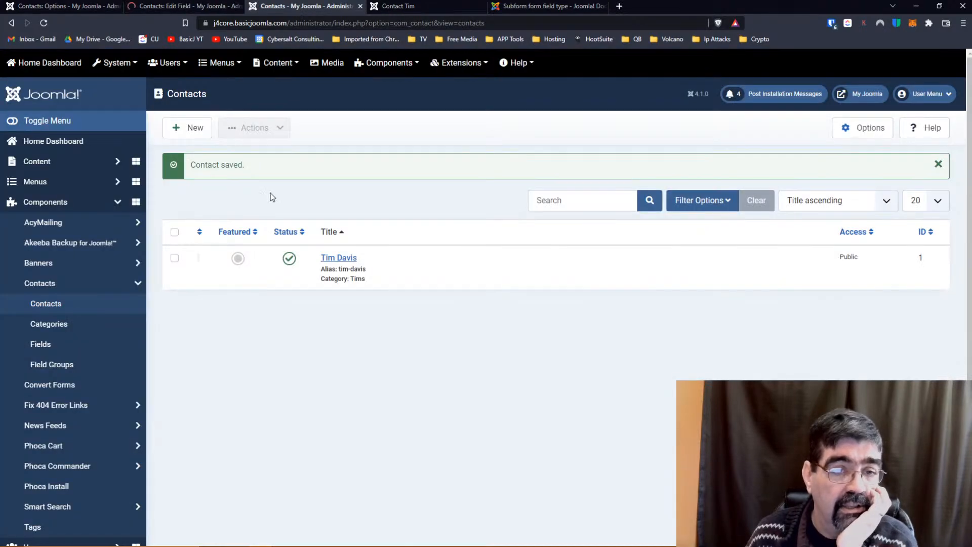
{"action": "left_click", "coordinate": [338, 258]}
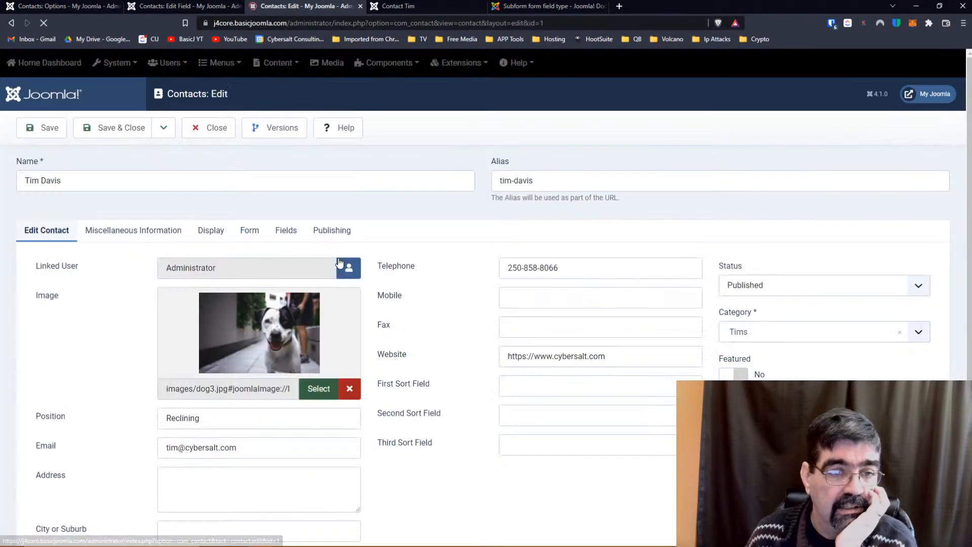
{"action": "left_click", "coordinate": [134, 226]}
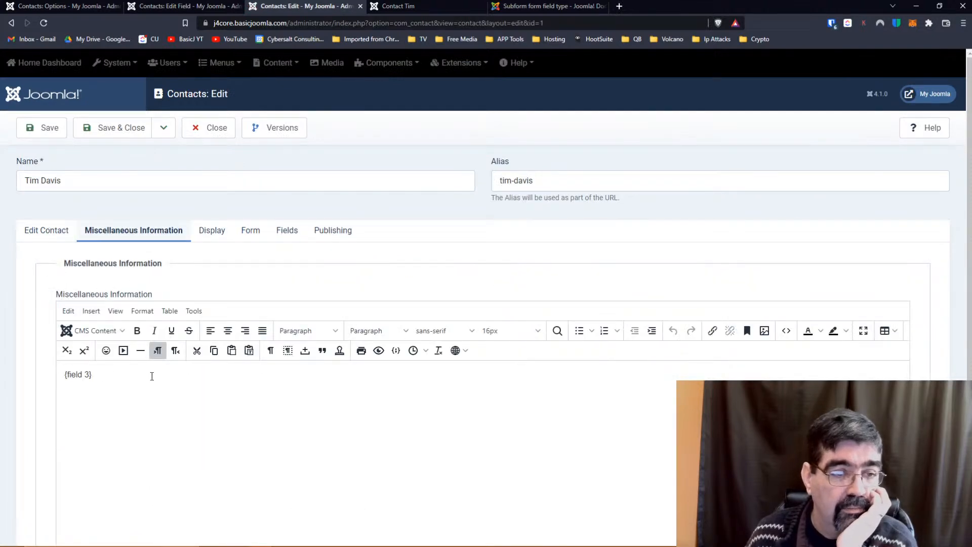
{"action": "left_click_drag", "start_coordinate": [152, 373], "coordinate": [2, 379]}
{"action": "key", "text": "BackSpace"}
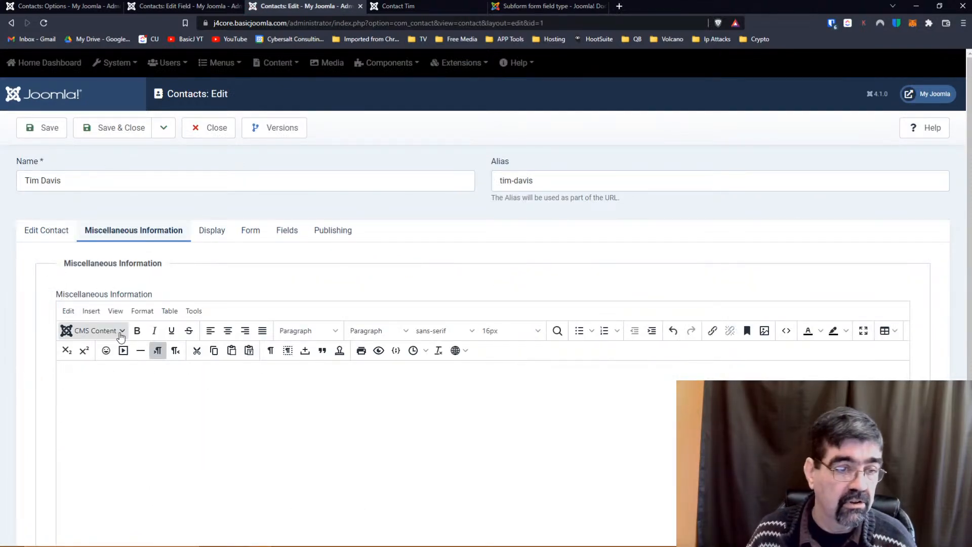
{"action": "left_click", "coordinate": [93, 330]}
{"action": "left_click", "coordinate": [87, 398]}
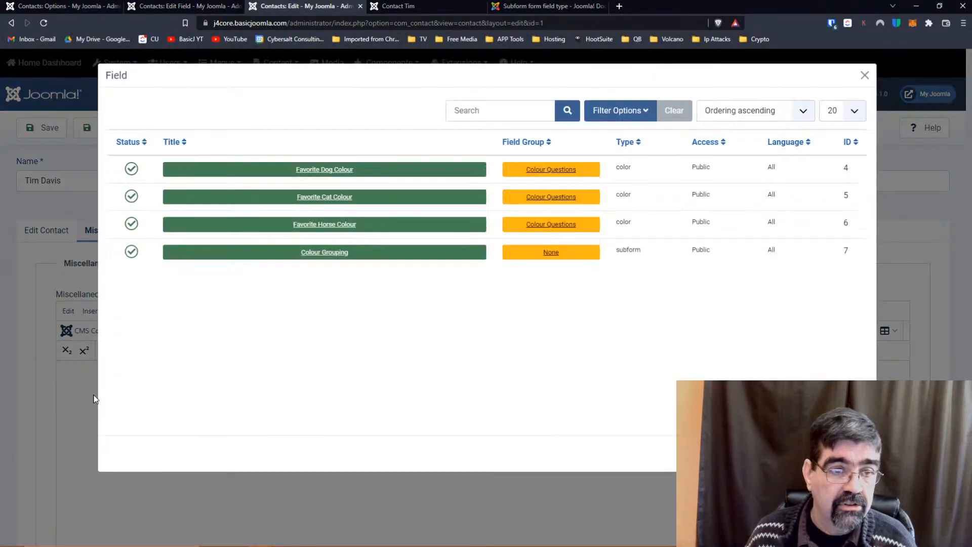
{"action": "left_click", "coordinate": [319, 257]}
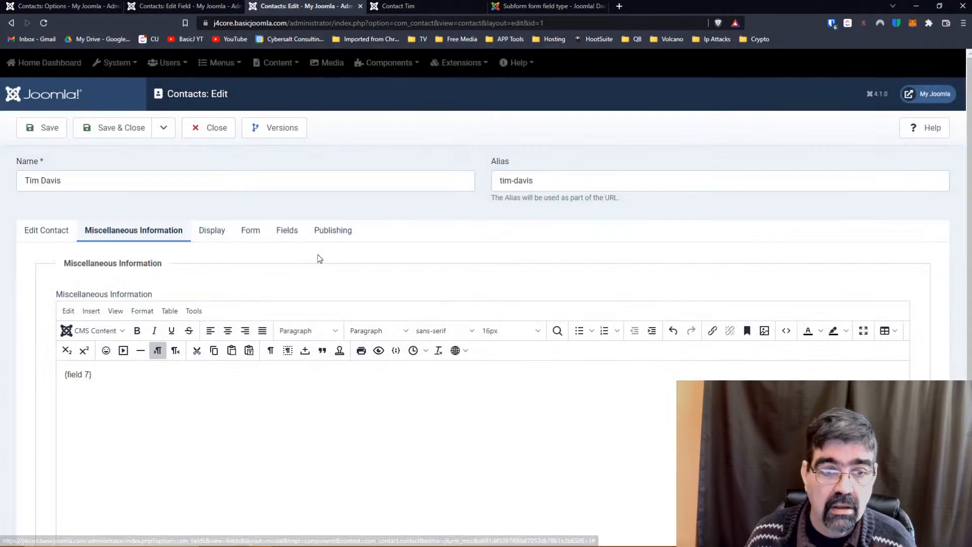
{"action": "left_click", "coordinate": [45, 129]}
Reload the front-end contact page to check it, then return to the admin edit page.
{"action": "left_click", "coordinate": [430, 5]}
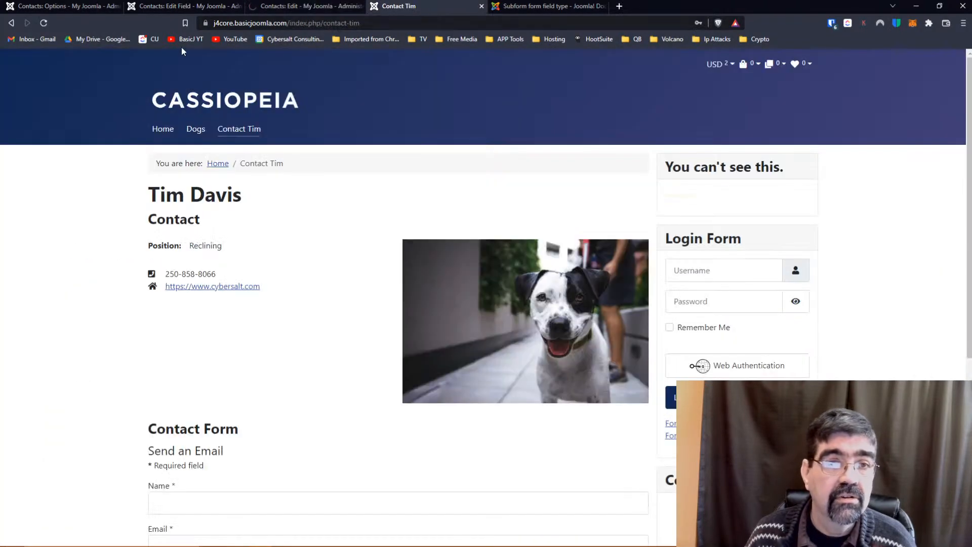
{"action": "left_click", "coordinate": [48, 22]}
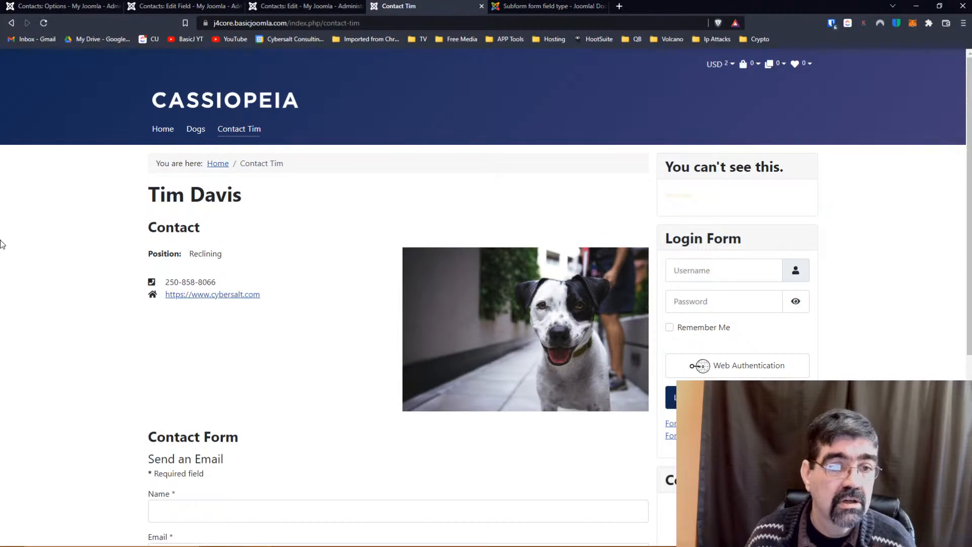
{"action": "scroll", "coordinate": [106, 259], "scroll_direction": "down", "scroll_amount": 5}
{"action": "scroll", "coordinate": [105, 253], "scroll_direction": "up", "scroll_amount": 5}
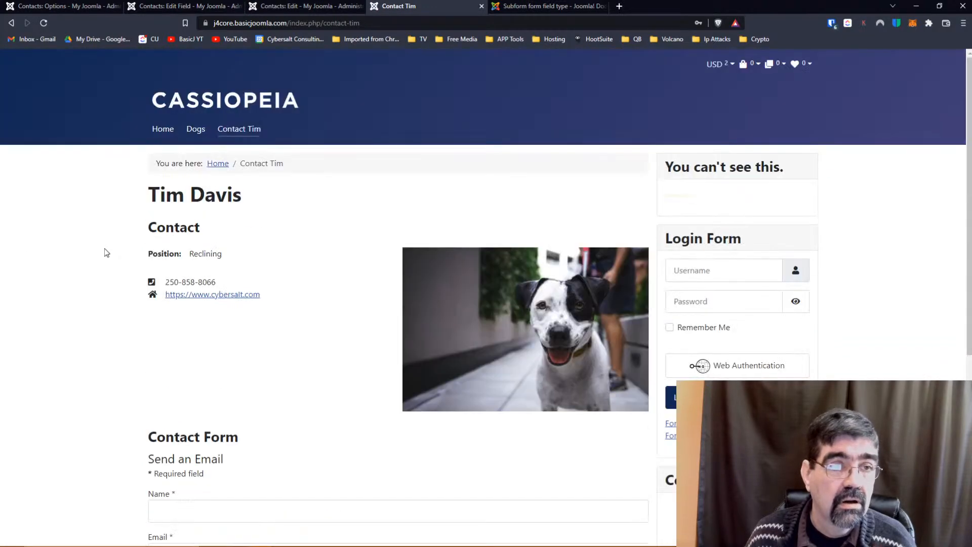
{"action": "left_click", "coordinate": [283, 7]}
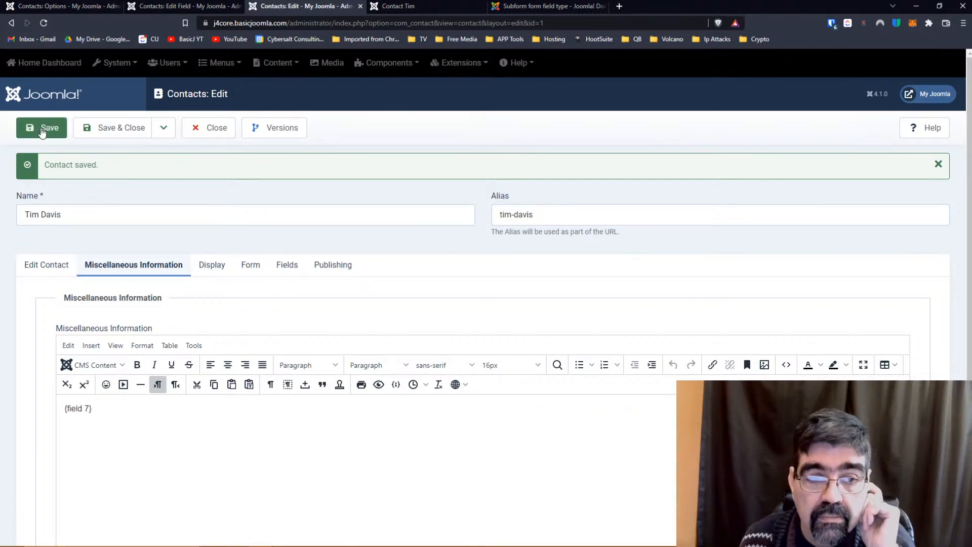
Limit the Colour Grouping field to the Tims category and save it.
{"action": "left_click", "coordinate": [175, 6]}
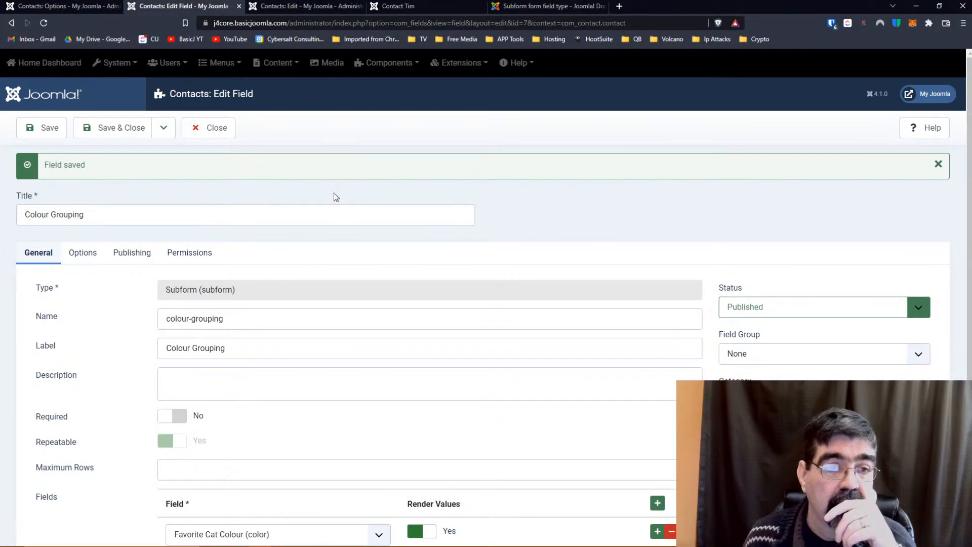
{"action": "scroll", "coordinate": [333, 193], "scroll_direction": "down", "scroll_amount": 1}
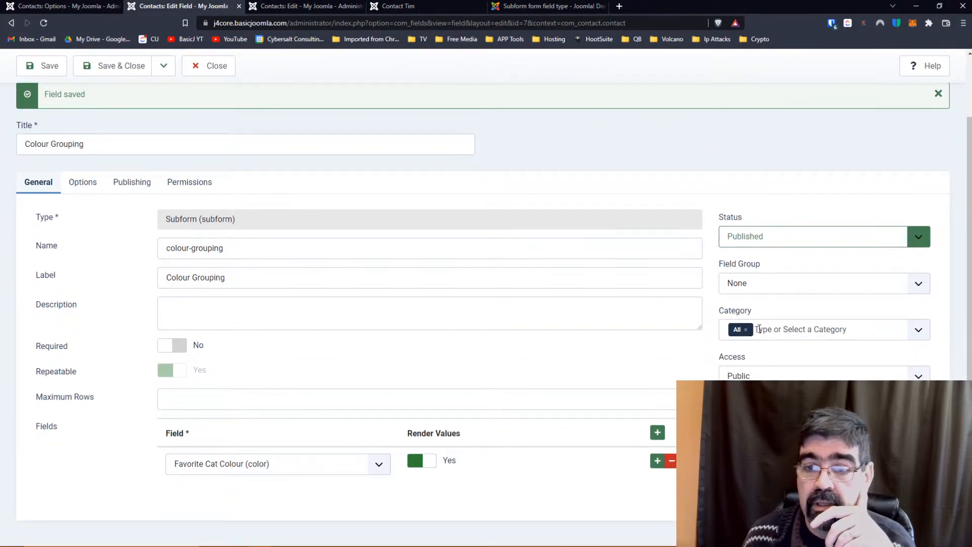
{"action": "left_click", "coordinate": [917, 333]}
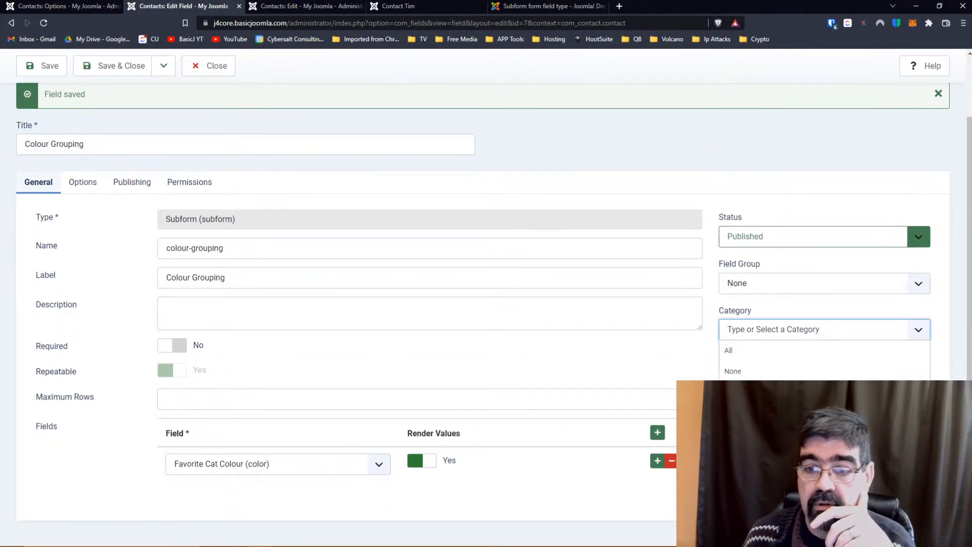
{"action": "left_click", "coordinate": [830, 413]}
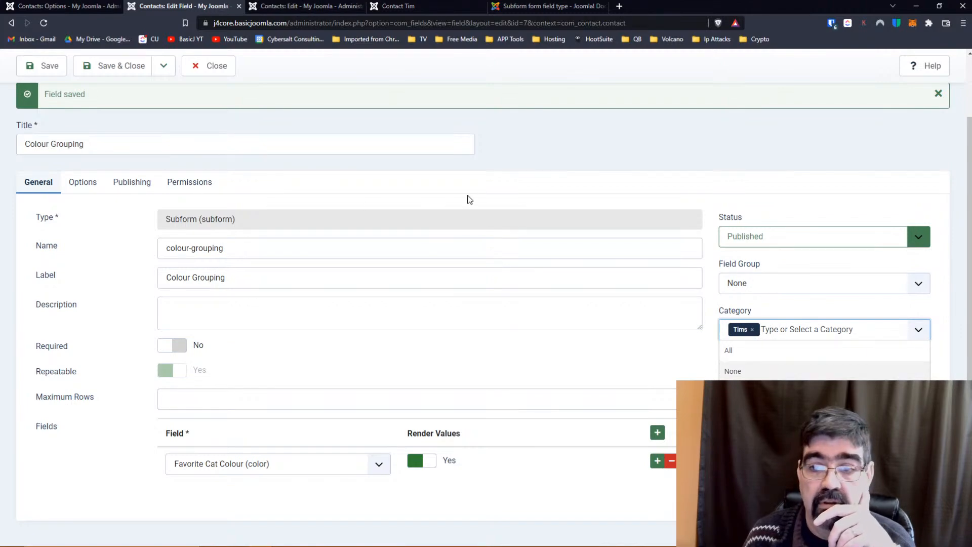
{"action": "left_click", "coordinate": [48, 67]}
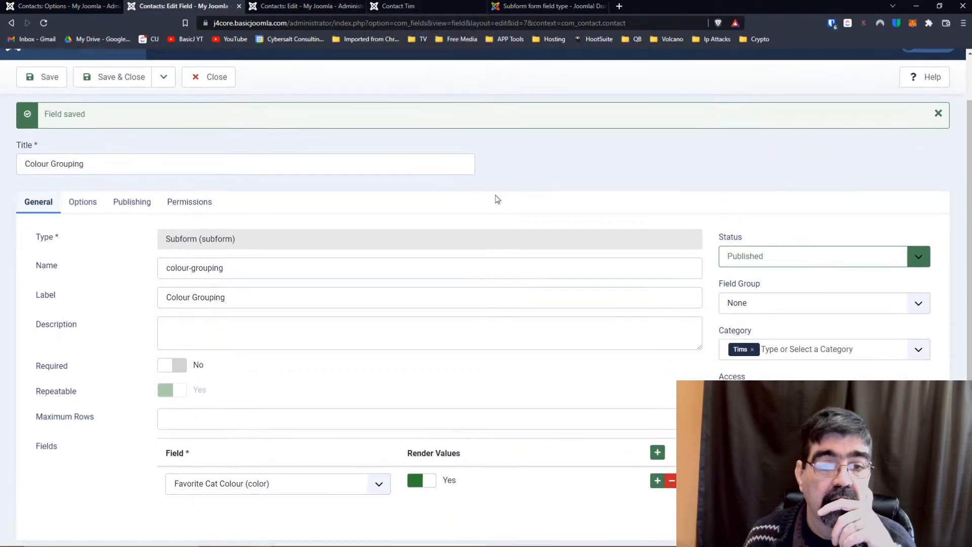
Reload the contact's front-end page to check it, then return to the field's subform rows.
{"action": "left_click", "coordinate": [409, 10]}
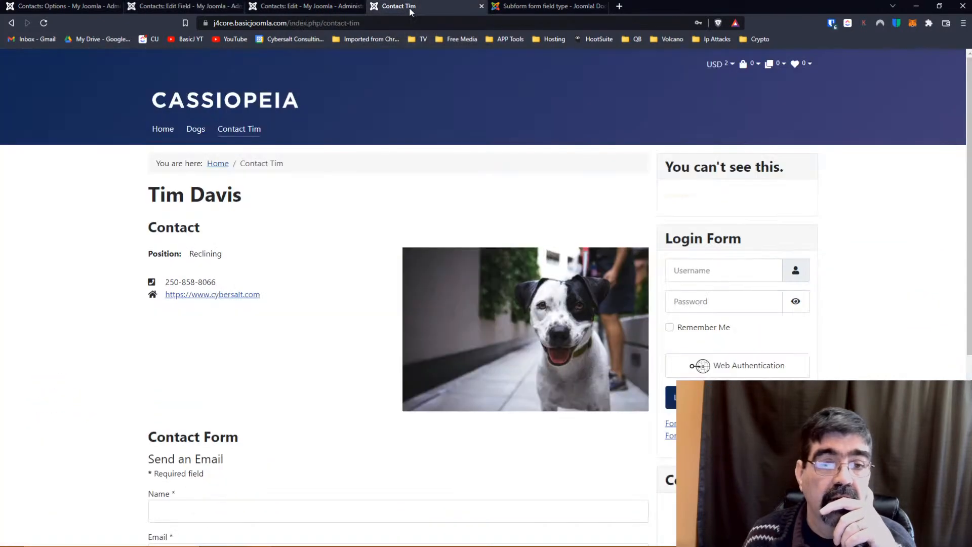
{"action": "left_click", "coordinate": [43, 23]}
{"action": "scroll", "coordinate": [306, 223], "scroll_direction": "down", "scroll_amount": 6}
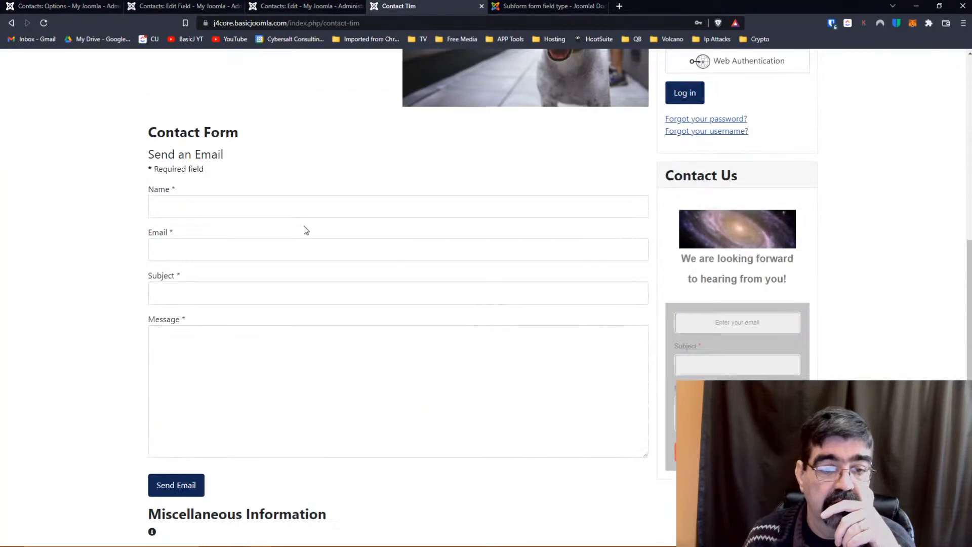
{"action": "left_click", "coordinate": [287, 7]}
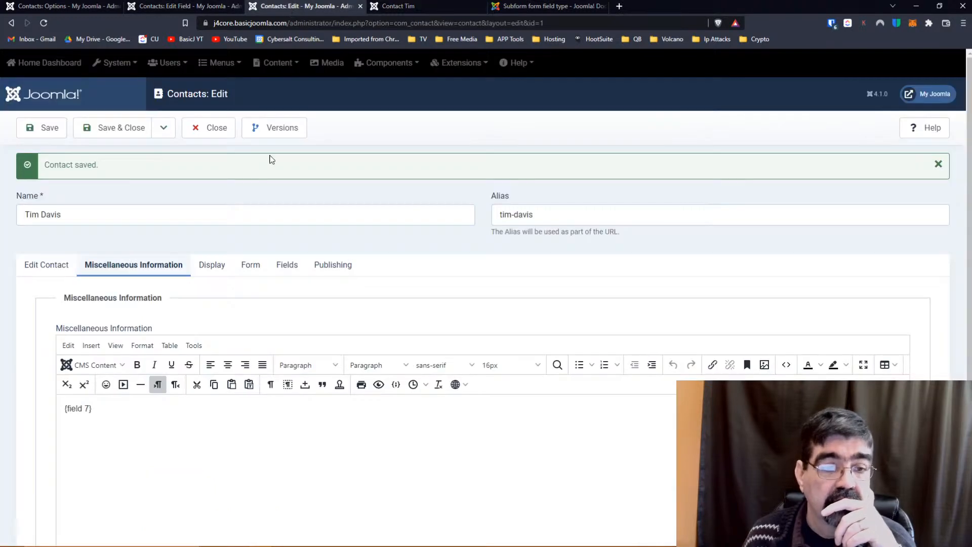
{"action": "left_click", "coordinate": [150, 9]}
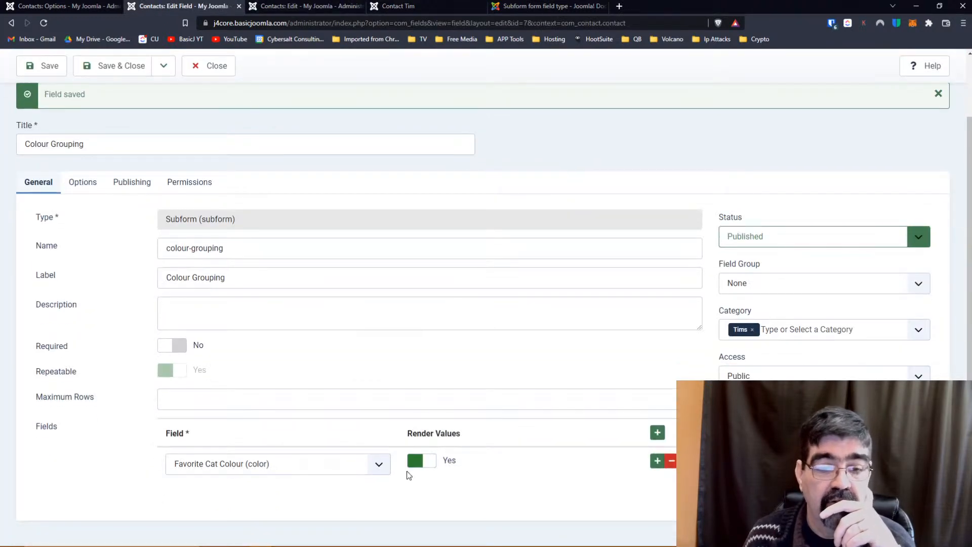
{"action": "left_click", "coordinate": [346, 474]}
Keep Favorite Cat Colour as the subform's first row.
{"action": "left_click", "coordinate": [345, 473]}
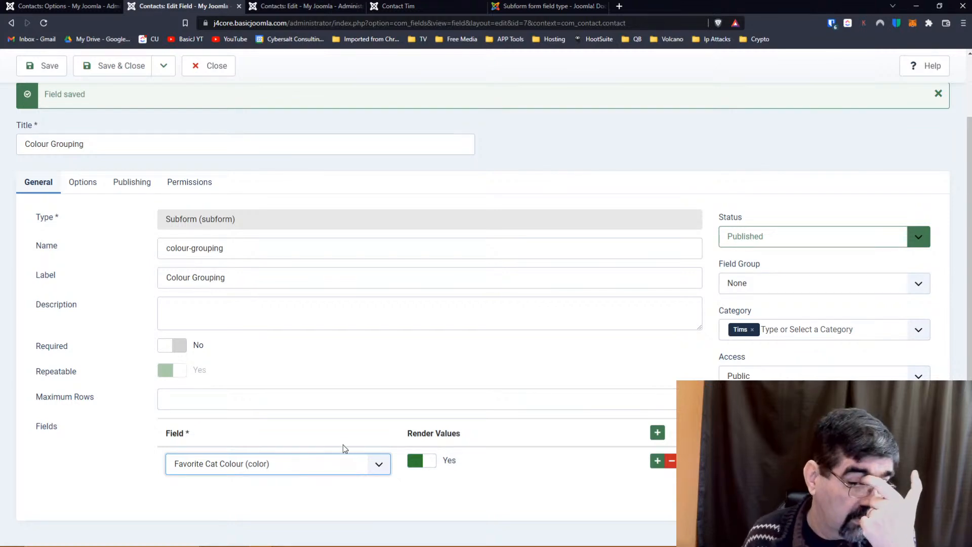
{"action": "left_click", "coordinate": [340, 467]}
{"action": "left_click", "coordinate": [340, 467]}
{"action": "left_click", "coordinate": [341, 467]}
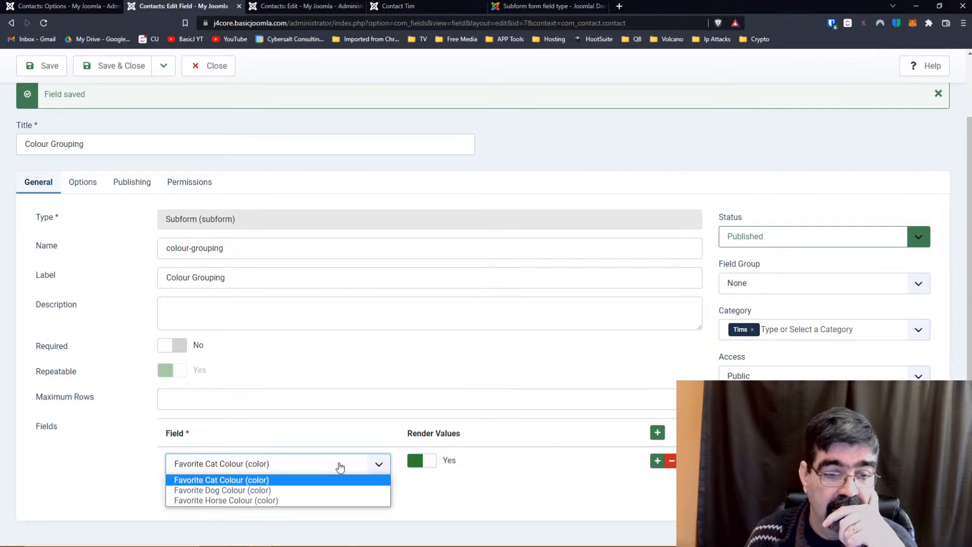
{"action": "left_click", "coordinate": [340, 465]}
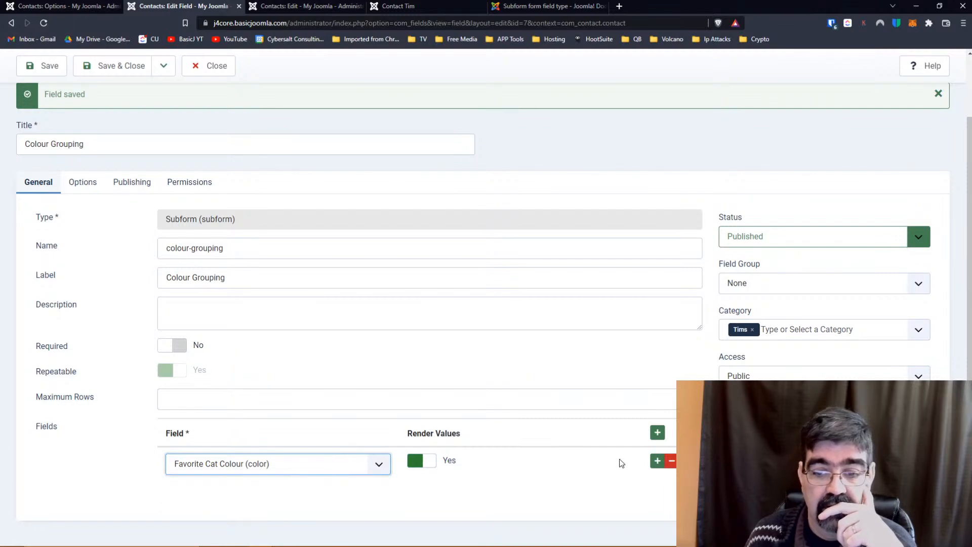
Add Favorite Dog Colour and Favorite Horse Colour rows, then save the field.
{"action": "left_click", "coordinate": [657, 461]}
{"action": "left_click", "coordinate": [369, 510]}
{"action": "left_click", "coordinate": [314, 479]}
{"action": "scroll", "coordinate": [557, 354], "scroll_direction": "down", "scroll_amount": 1}
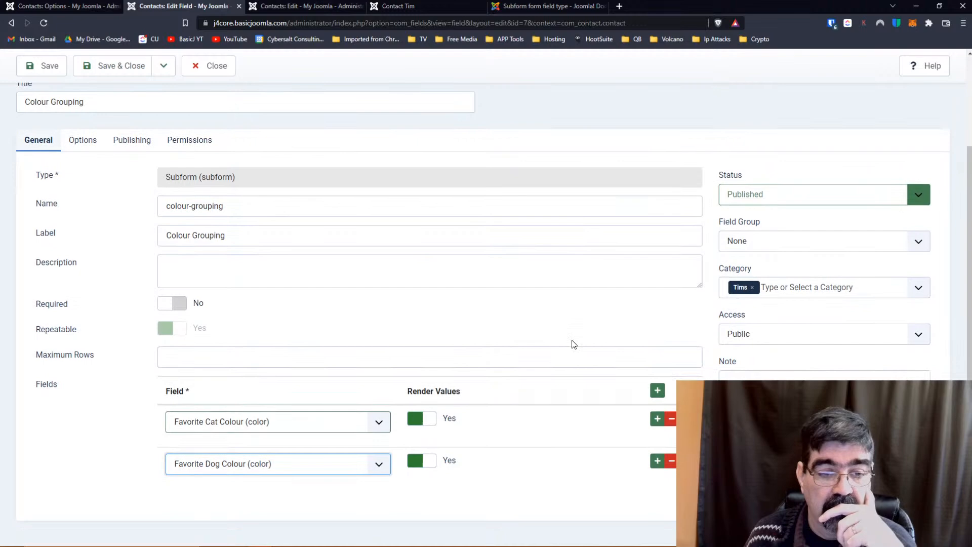
{"action": "left_click", "coordinate": [657, 461]}
{"action": "left_click", "coordinate": [380, 495]}
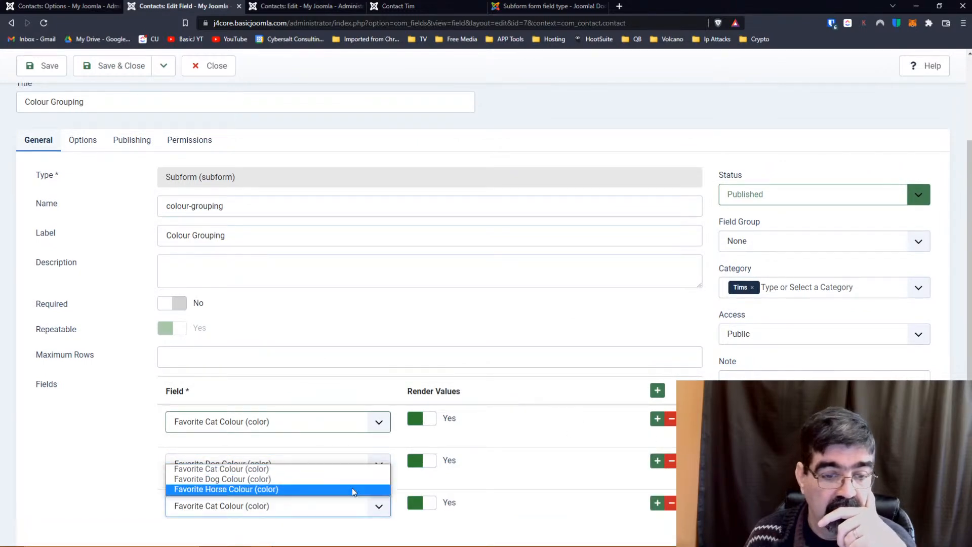
{"action": "left_click", "coordinate": [290, 490]}
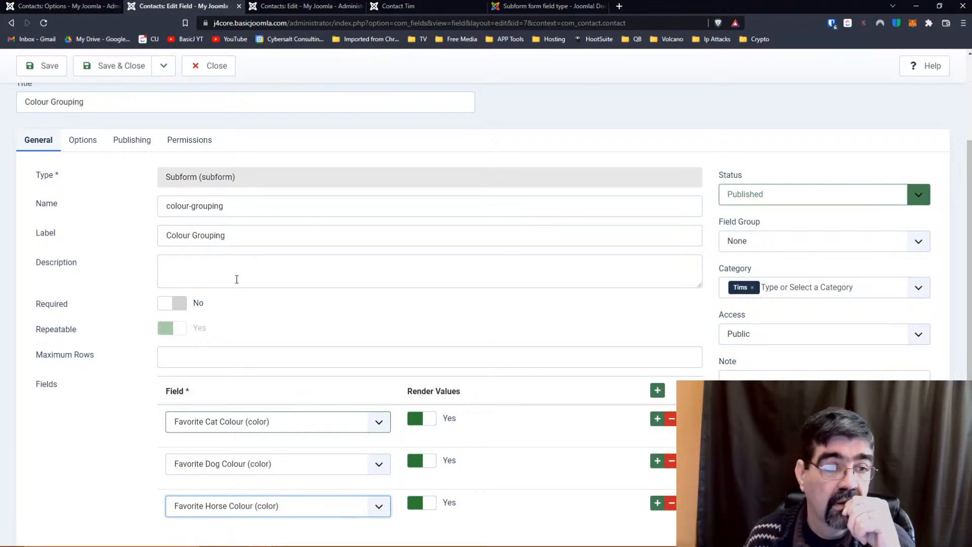
{"action": "left_click", "coordinate": [35, 65]}
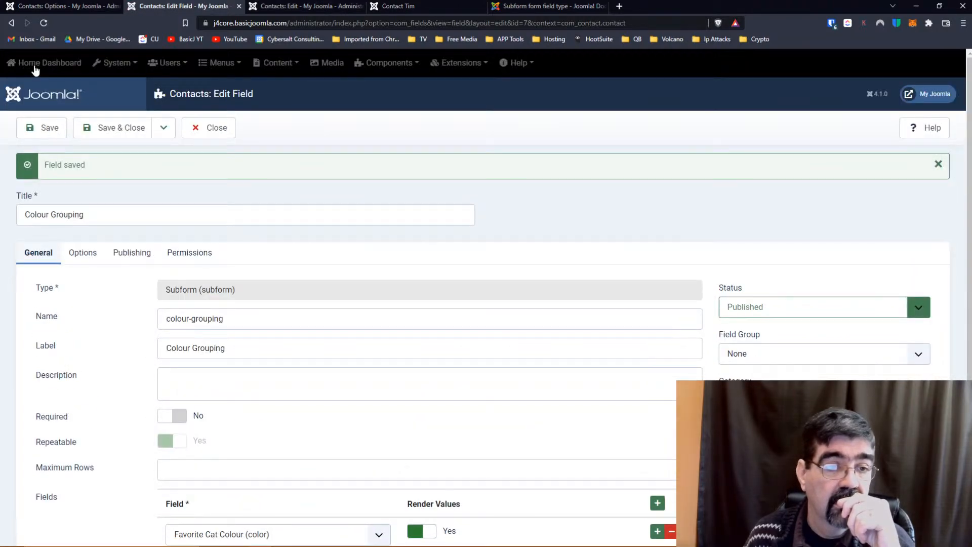
Check the front-end contact page, then open the contact's custom Fields in the admin editor.
{"action": "left_click", "coordinate": [398, 7]}
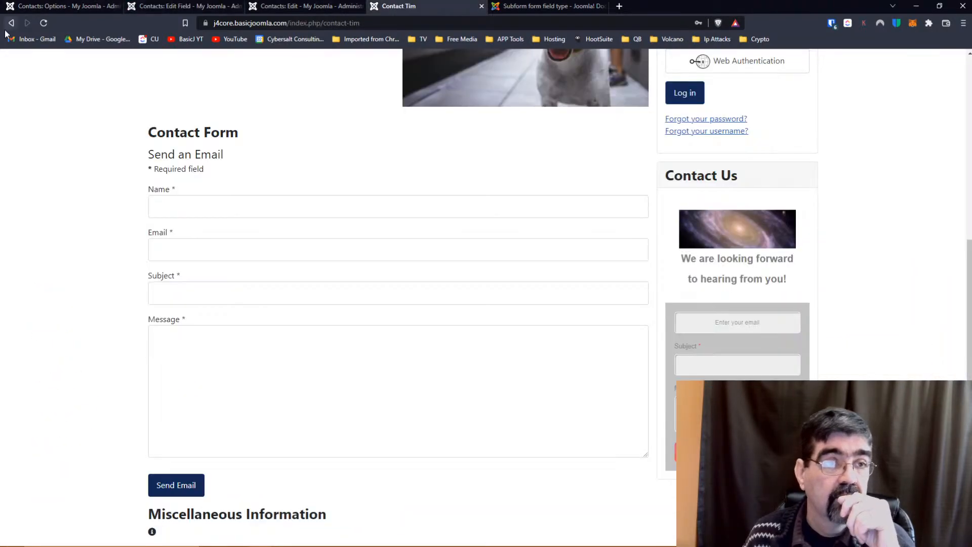
{"action": "left_click", "coordinate": [44, 24]}
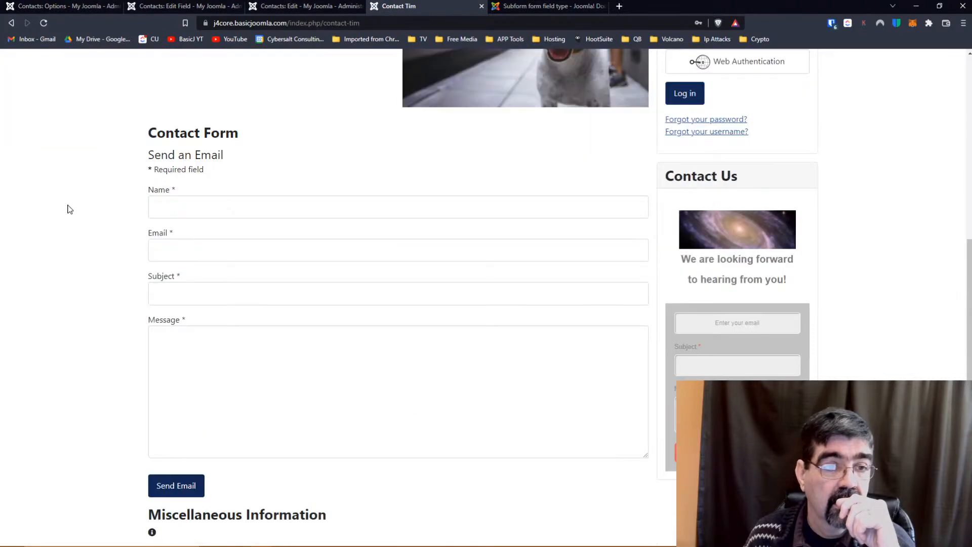
{"action": "left_click", "coordinate": [304, 6]}
{"action": "left_click", "coordinate": [188, 6]}
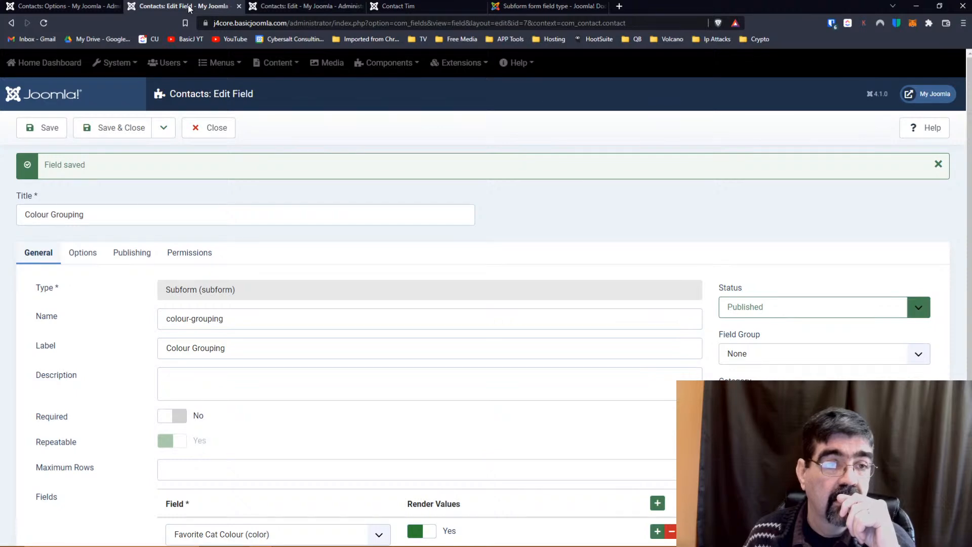
{"action": "left_click", "coordinate": [304, 6]}
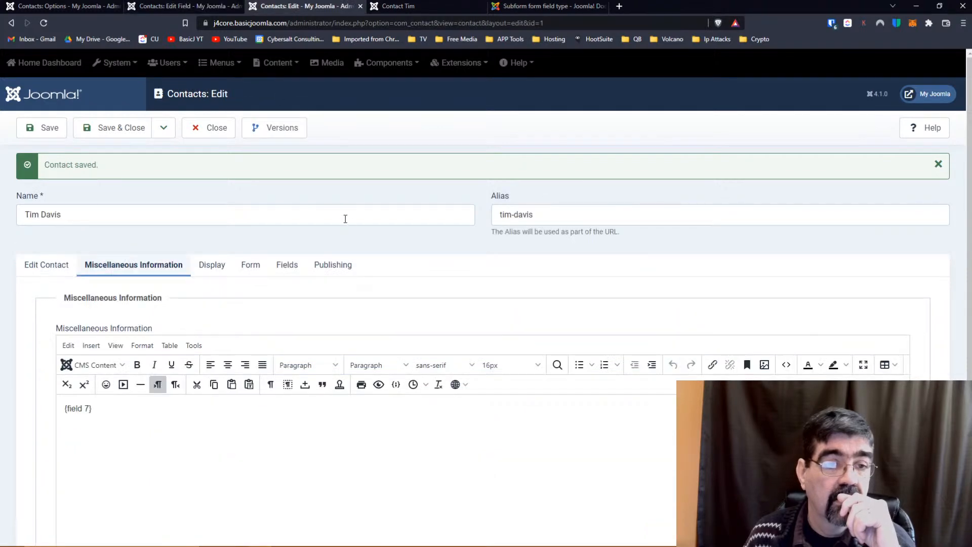
{"action": "scroll", "coordinate": [335, 247], "scroll_direction": "down", "scroll_amount": 3}
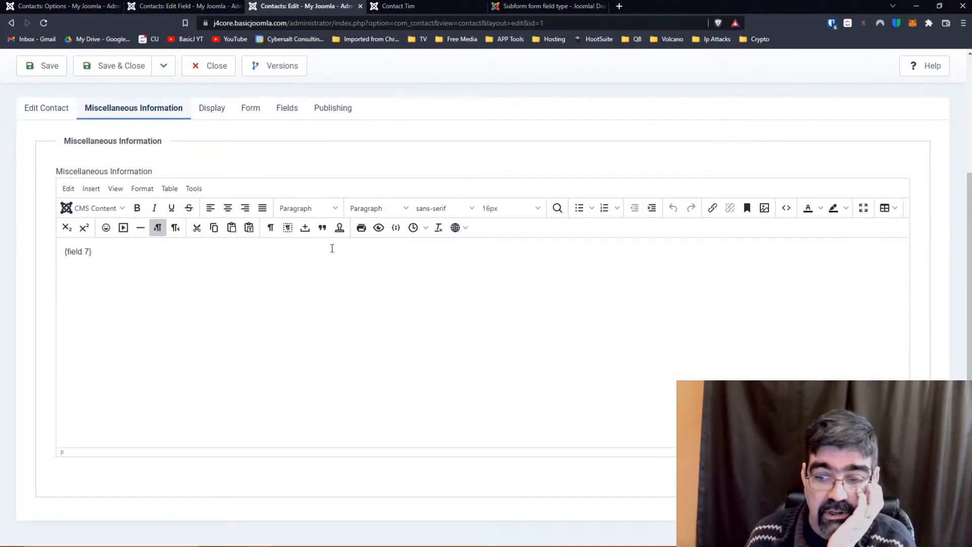
{"action": "left_click", "coordinate": [254, 110]}
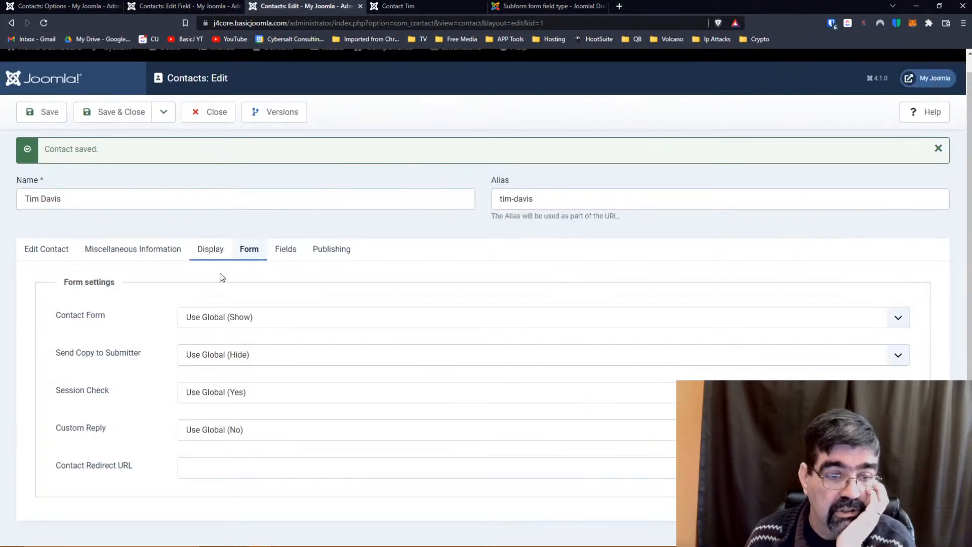
{"action": "left_click", "coordinate": [286, 249]}
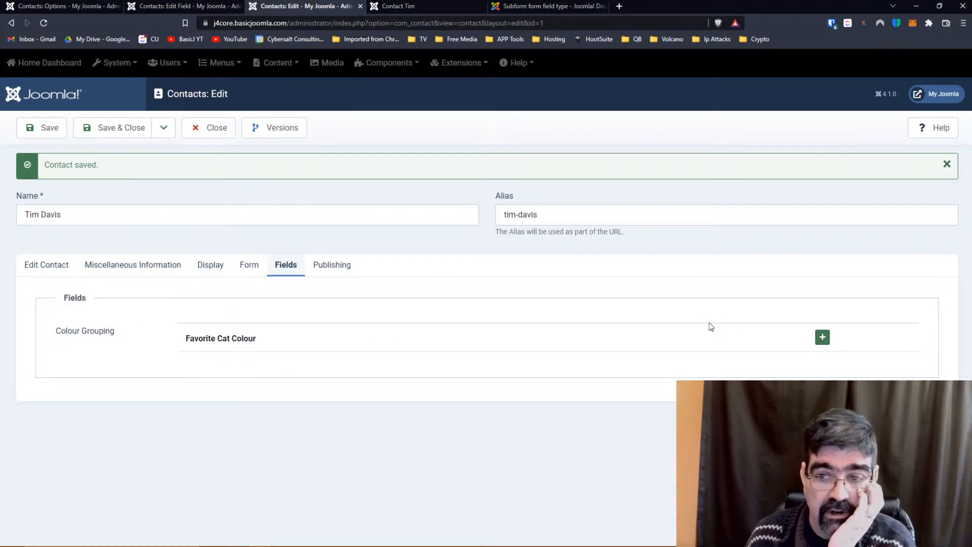
Add one Colour Grouping entry with a red #e01d1d cat colour and save the contact.
{"action": "left_click", "coordinate": [822, 337]}
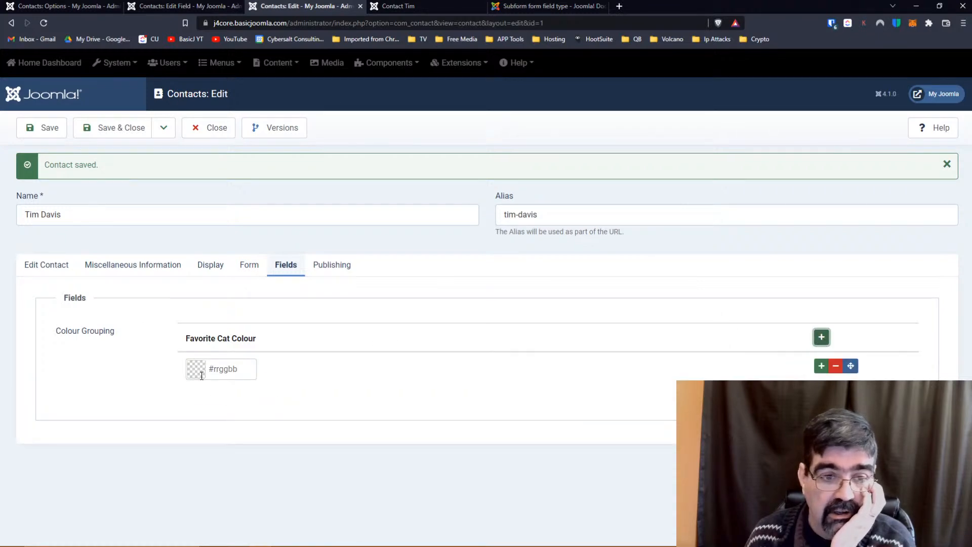
{"action": "left_click", "coordinate": [202, 374]}
{"action": "left_click", "coordinate": [253, 389]}
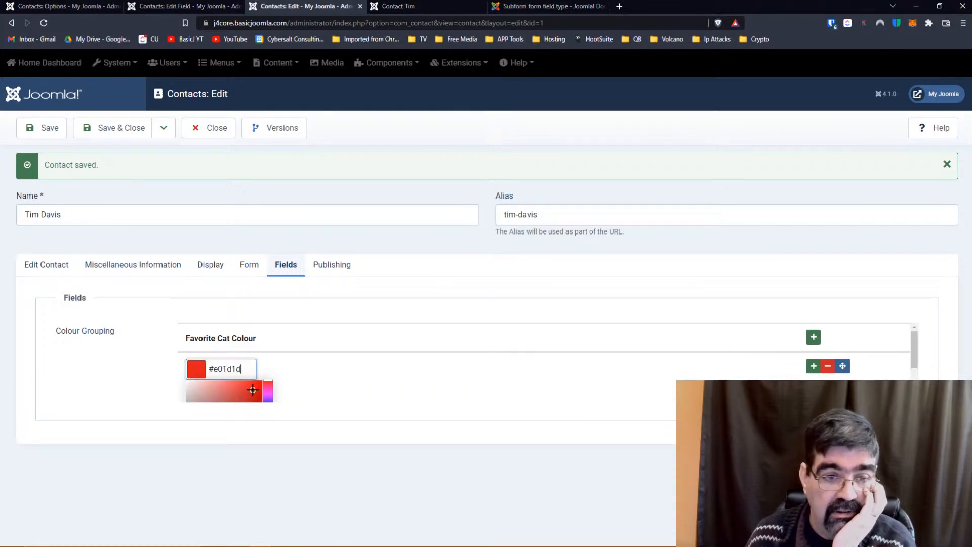
{"action": "left_click", "coordinate": [463, 392]}
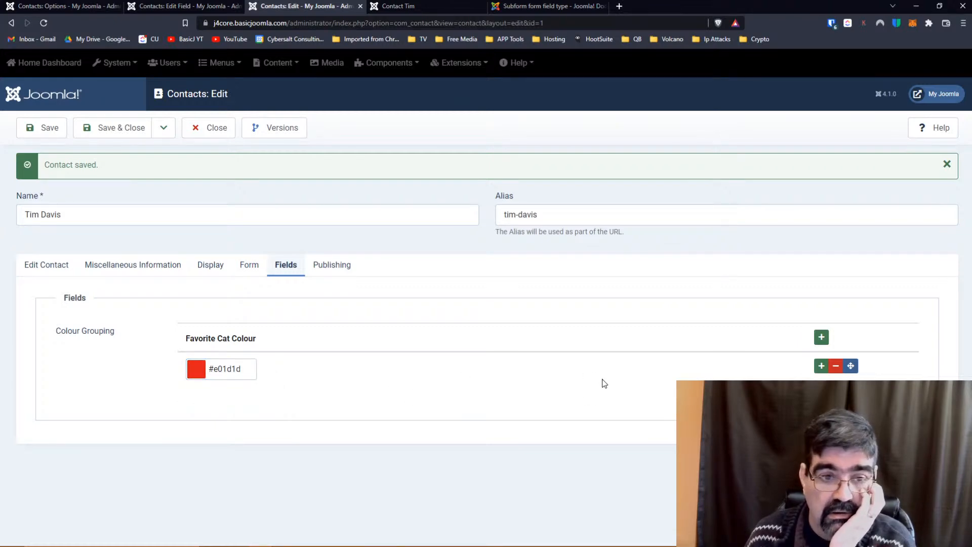
{"action": "left_click", "coordinate": [821, 337]}
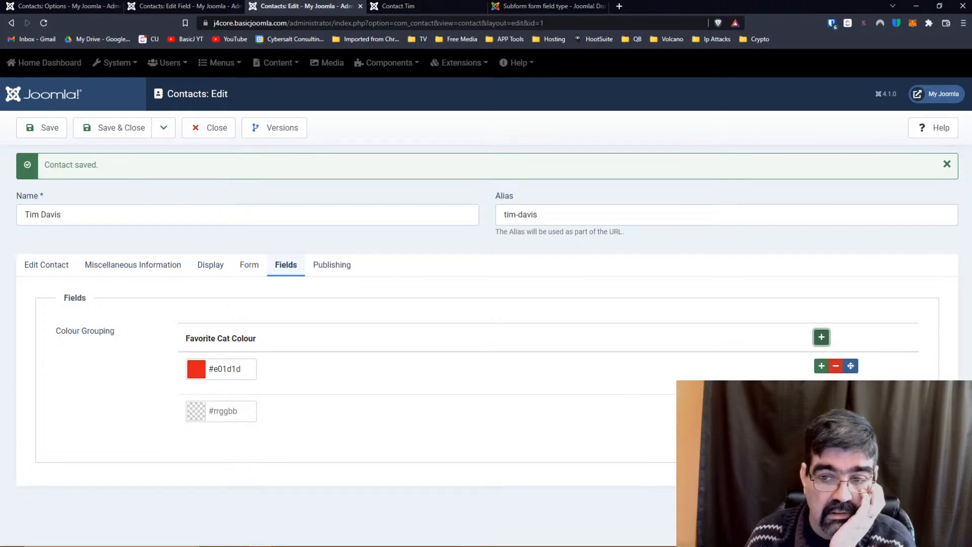
{"action": "left_click", "coordinate": [835, 408]}
{"action": "left_click", "coordinate": [40, 127]}
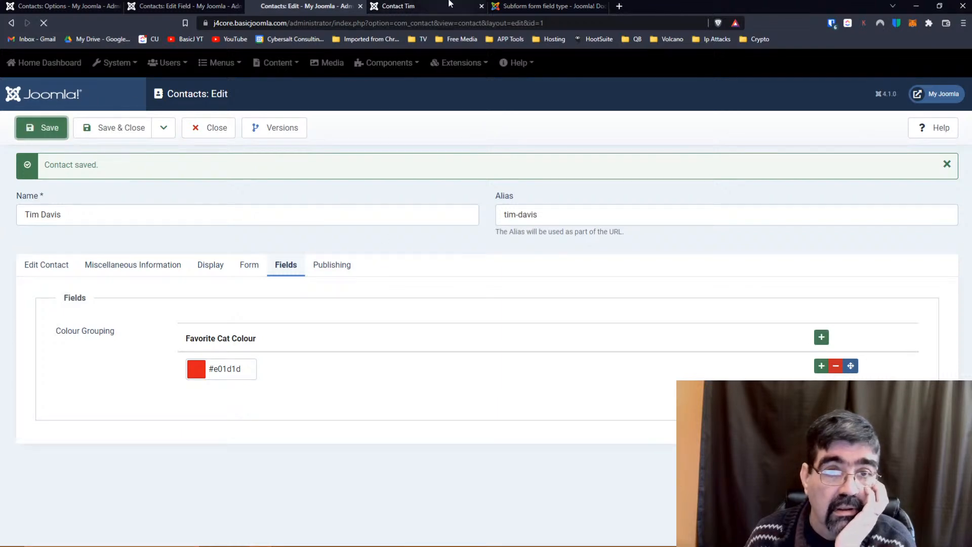
{"action": "left_click", "coordinate": [419, 7]}
Reload the front-end page to confirm Favorite Cat Colour #e01d1d appears, then return to the editor.
{"action": "left_click", "coordinate": [44, 23]}
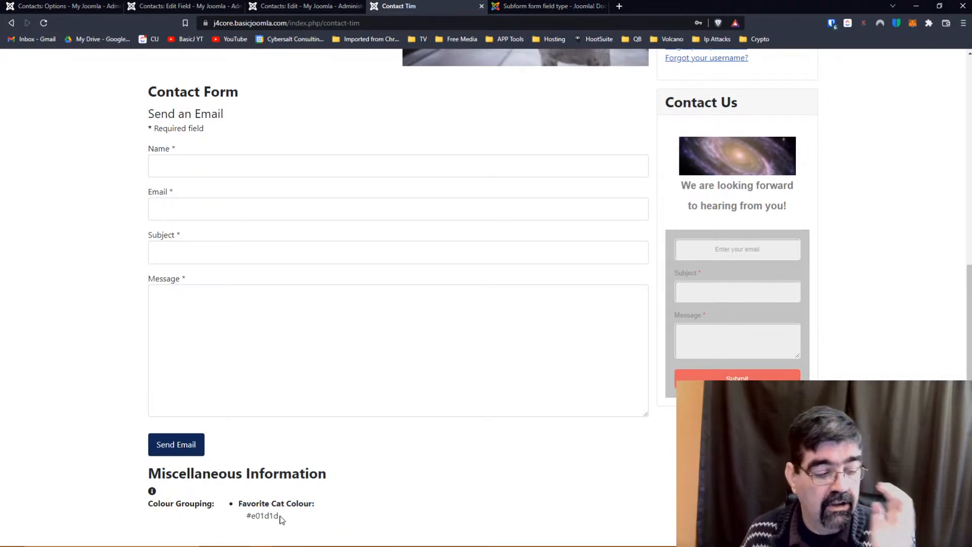
{"action": "scroll", "coordinate": [303, 458], "scroll_direction": "up", "scroll_amount": 8}
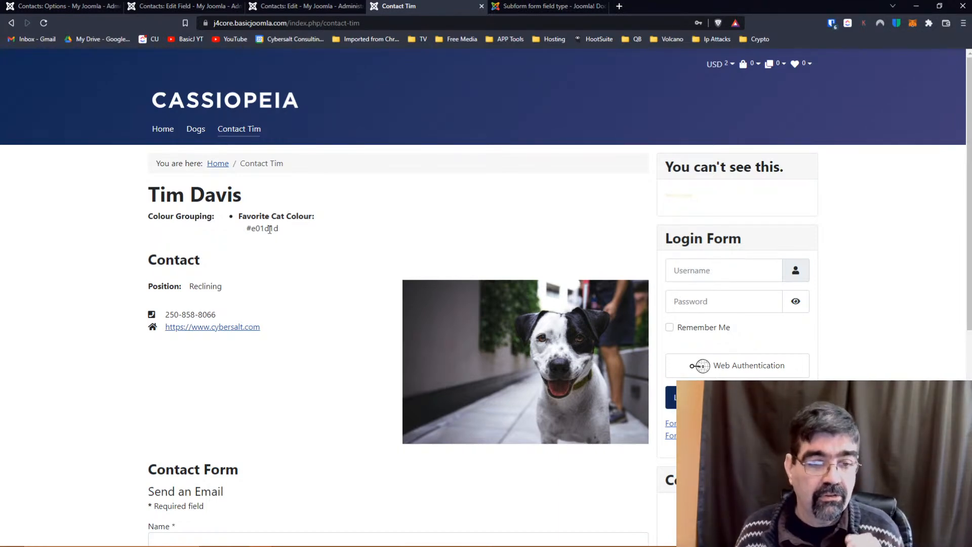
{"action": "scroll", "coordinate": [268, 243], "scroll_direction": "down", "scroll_amount": 7}
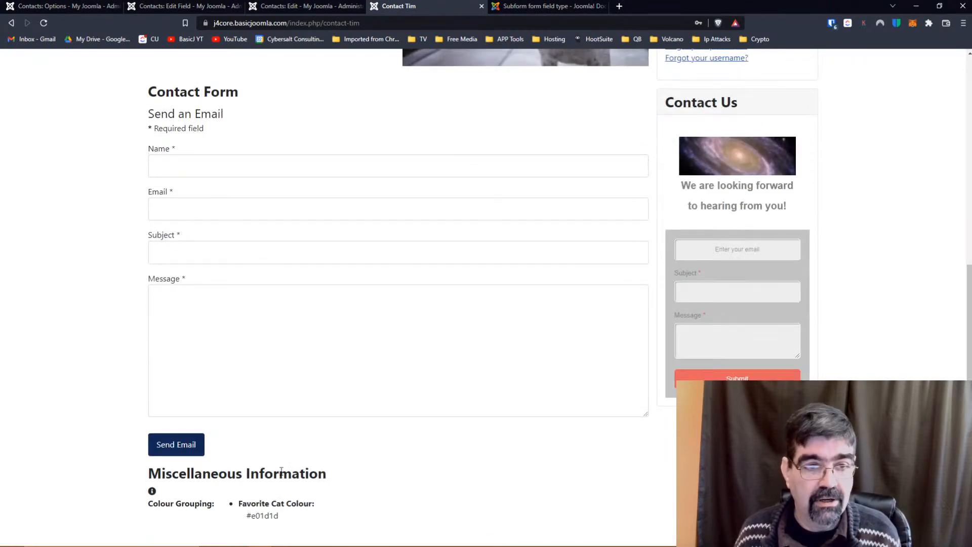
{"action": "key", "text": "F5"}
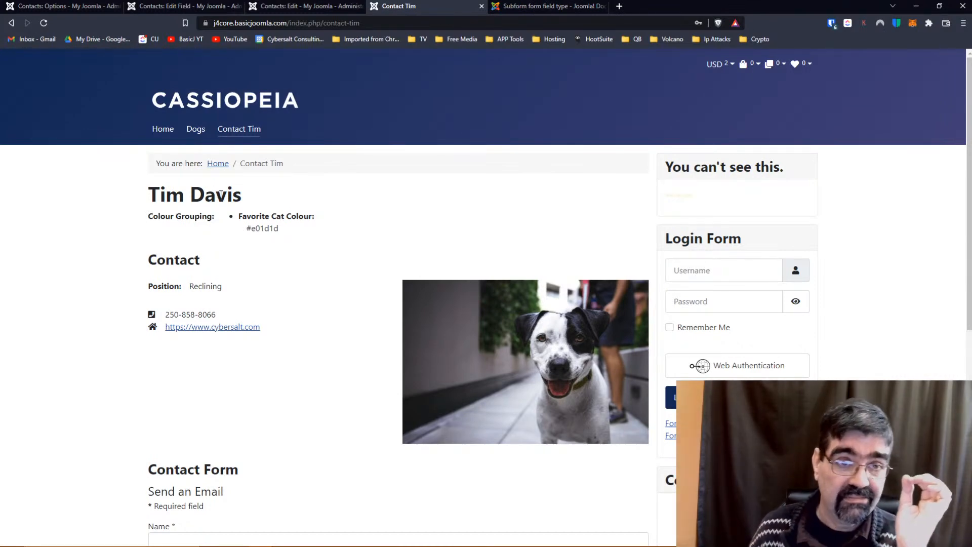
{"action": "left_click", "coordinate": [284, 7]}
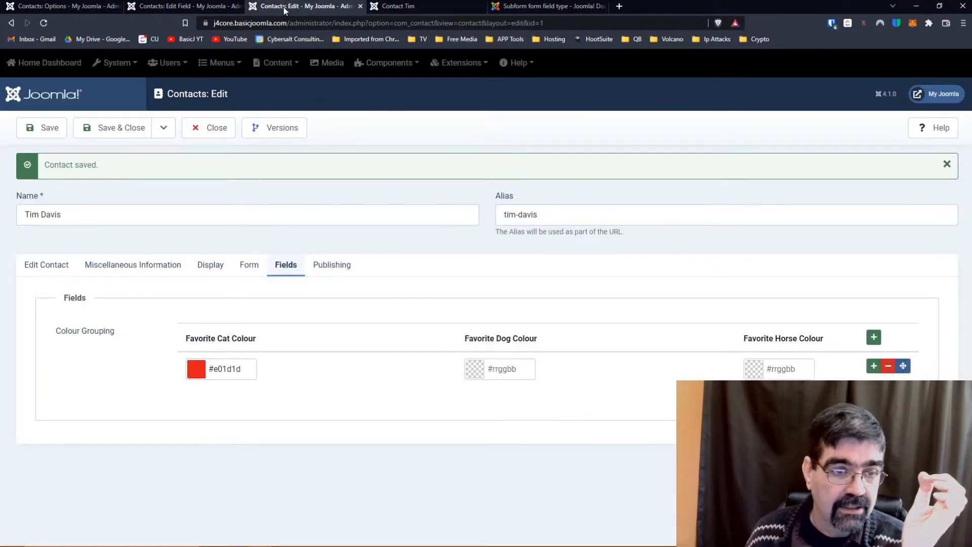
Delete the {field 7} placeholder from Miscellaneous Information and save the contact.
{"action": "left_click", "coordinate": [142, 269]}
{"action": "left_click_drag", "start_coordinate": [113, 405], "coordinate": [47, 408]}
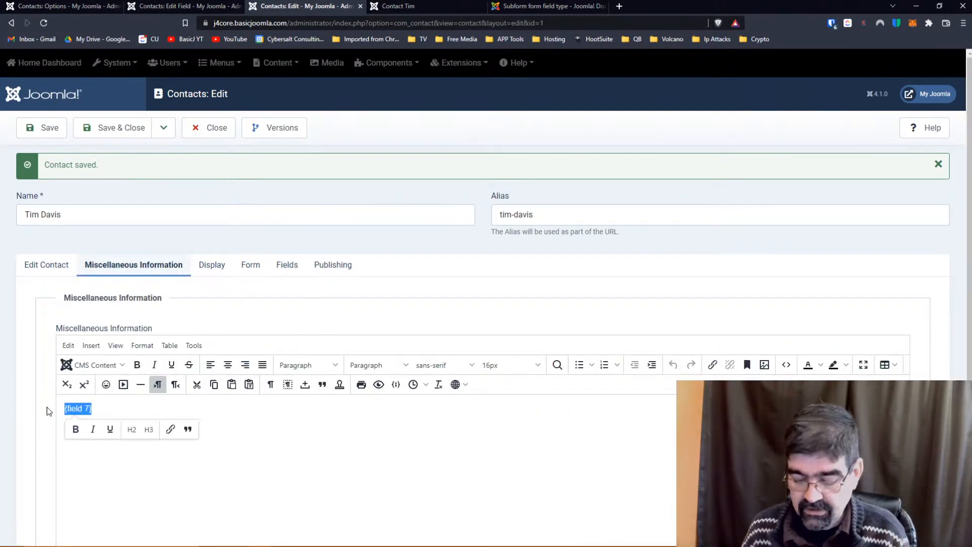
{"action": "key", "text": "BackSpace"}
{"action": "left_click", "coordinate": [42, 128]}
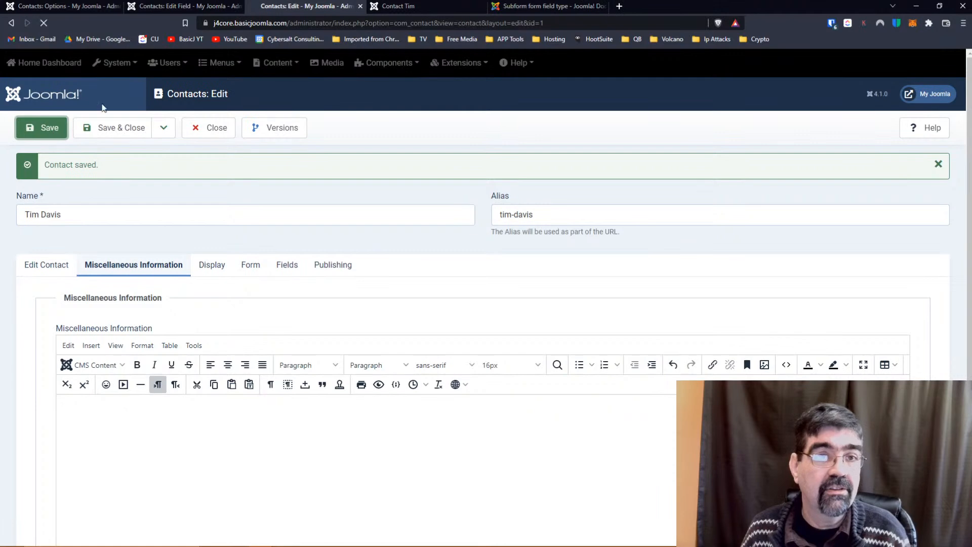
Verify the front-end page shows only Favorite Cat Colour #e01d1d, then reopen the field editor.
{"action": "left_click", "coordinate": [401, 8]}
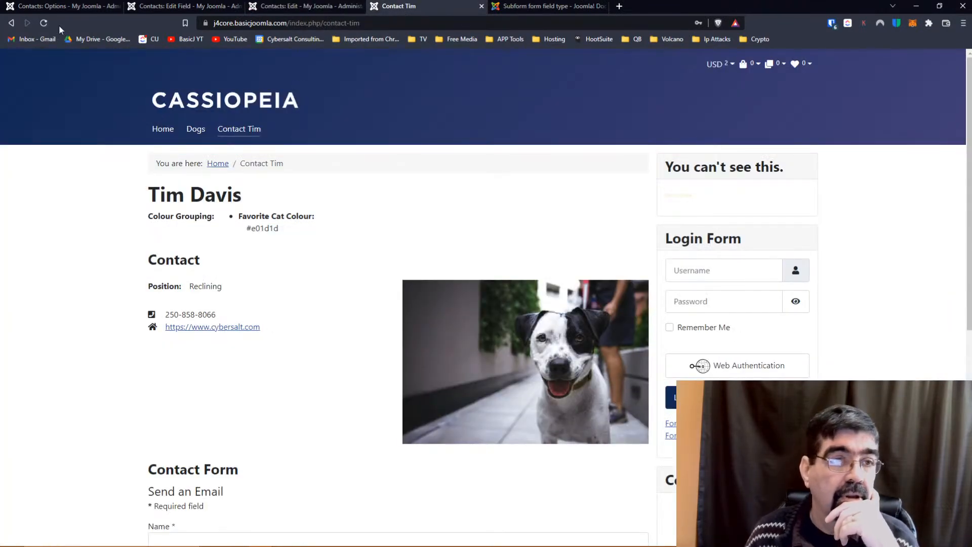
{"action": "left_click", "coordinate": [44, 24]}
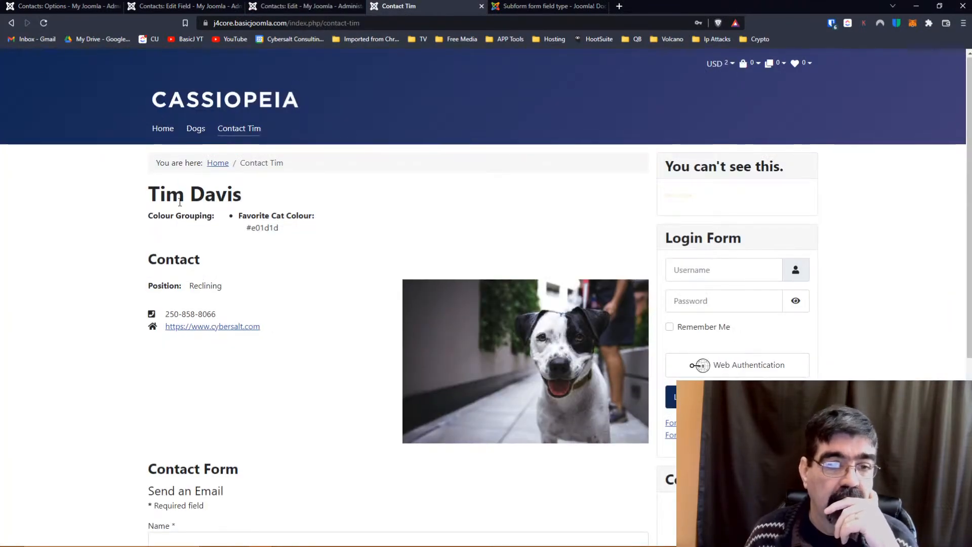
{"action": "scroll", "coordinate": [187, 210], "scroll_direction": "down", "scroll_amount": 5}
{"action": "scroll", "coordinate": [189, 209], "scroll_direction": "up", "scroll_amount": 5}
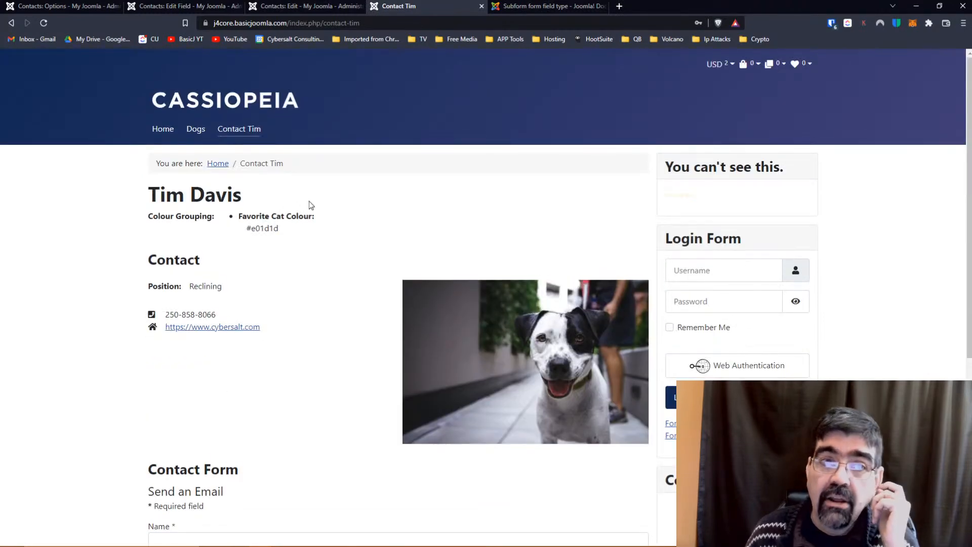
{"action": "left_click", "coordinate": [288, 6]}
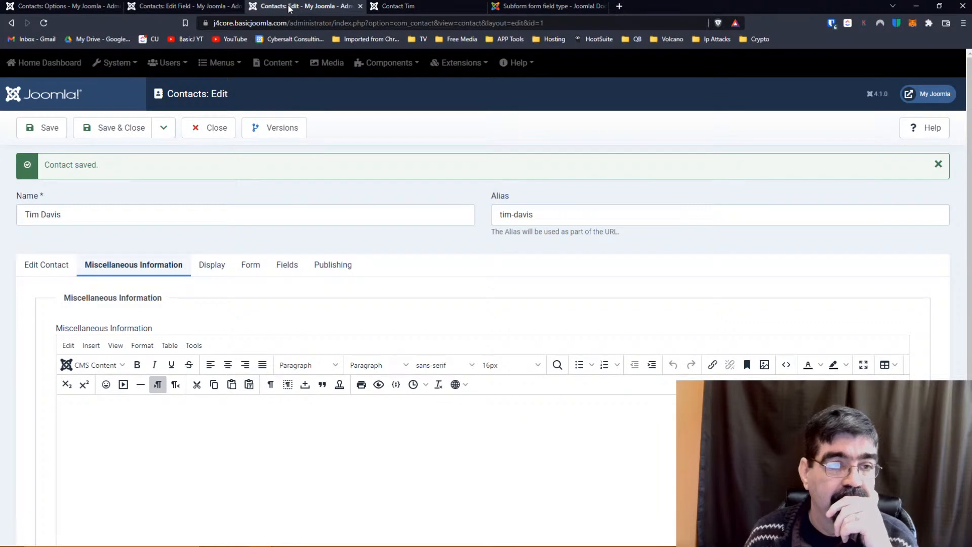
{"action": "left_click", "coordinate": [193, 6]}
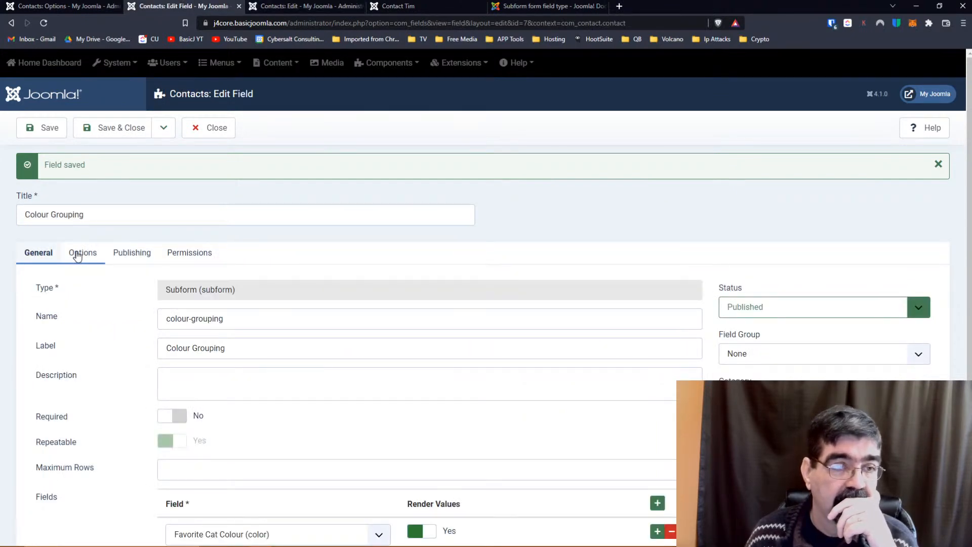
Set the field's Automatic Display to After Title and save.
{"action": "scroll", "coordinate": [76, 256], "scroll_direction": "down", "scroll_amount": 3}
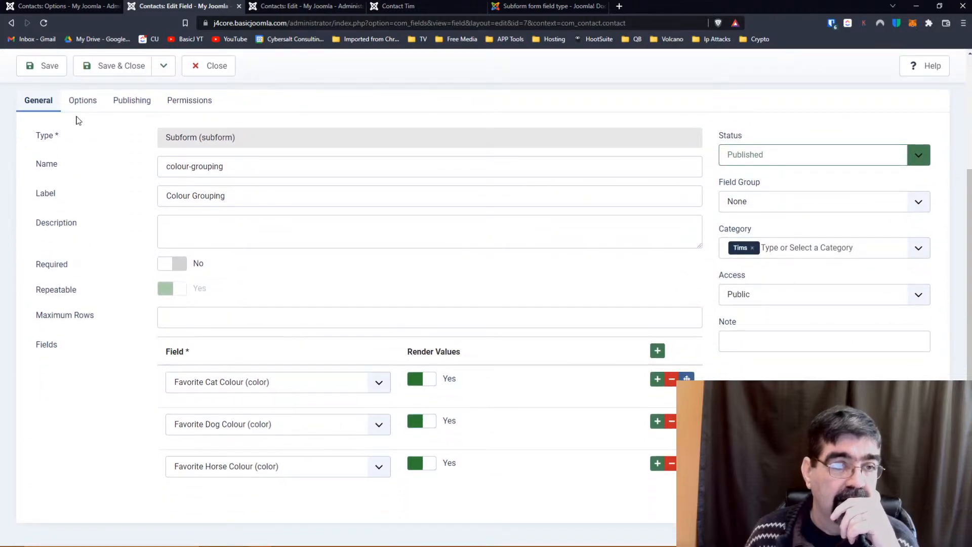
{"action": "left_click", "coordinate": [79, 104]}
{"action": "scroll", "coordinate": [123, 200], "scroll_direction": "down", "scroll_amount": 5}
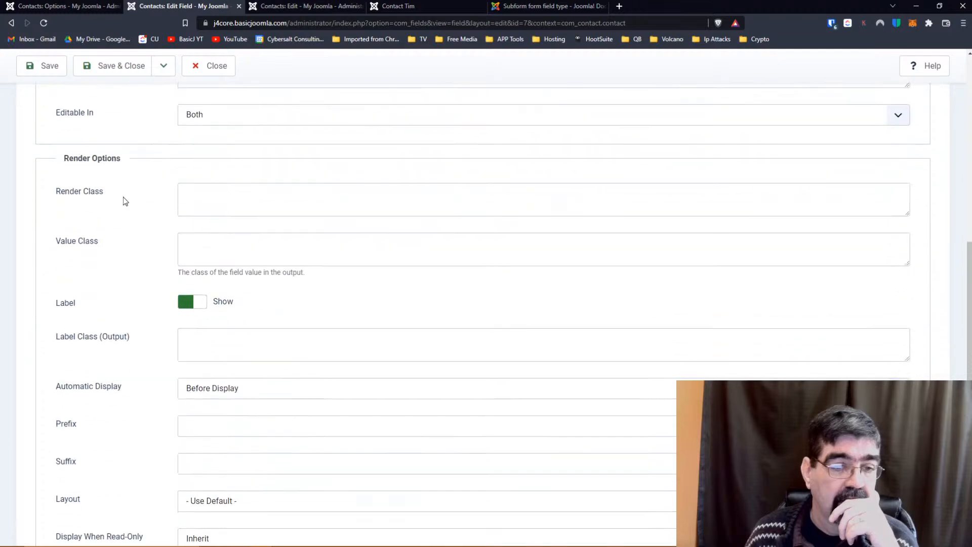
{"action": "scroll", "coordinate": [123, 197], "scroll_direction": "down", "scroll_amount": 1}
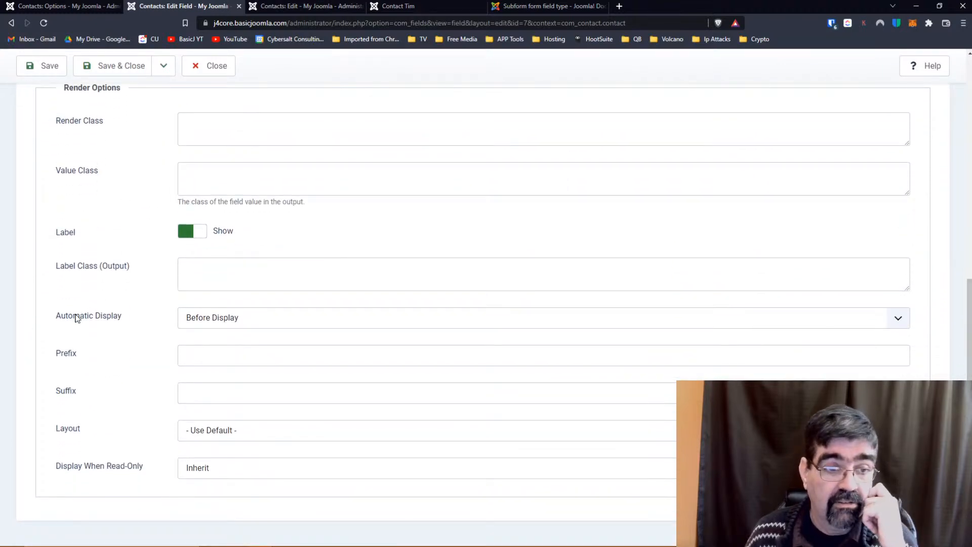
{"action": "left_click", "coordinate": [225, 325]}
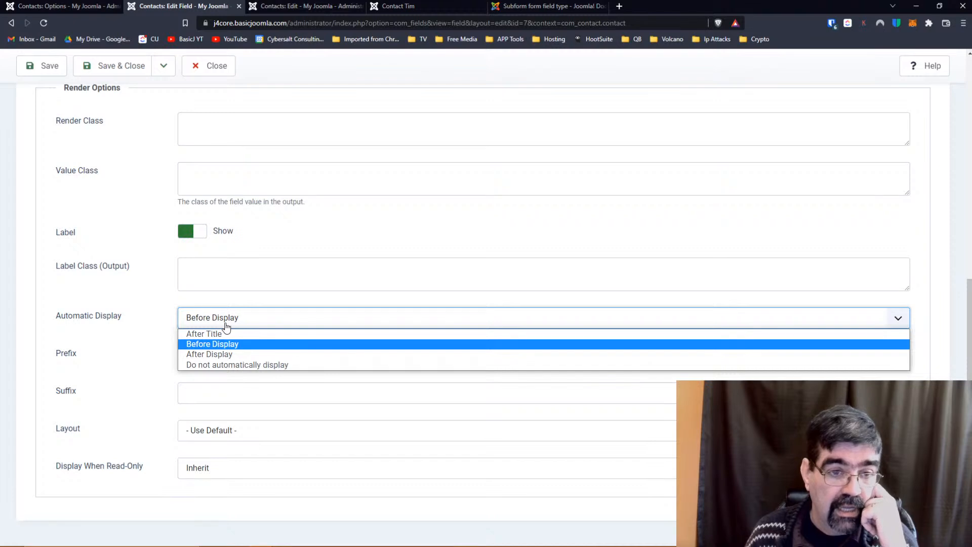
{"action": "left_click", "coordinate": [226, 334]}
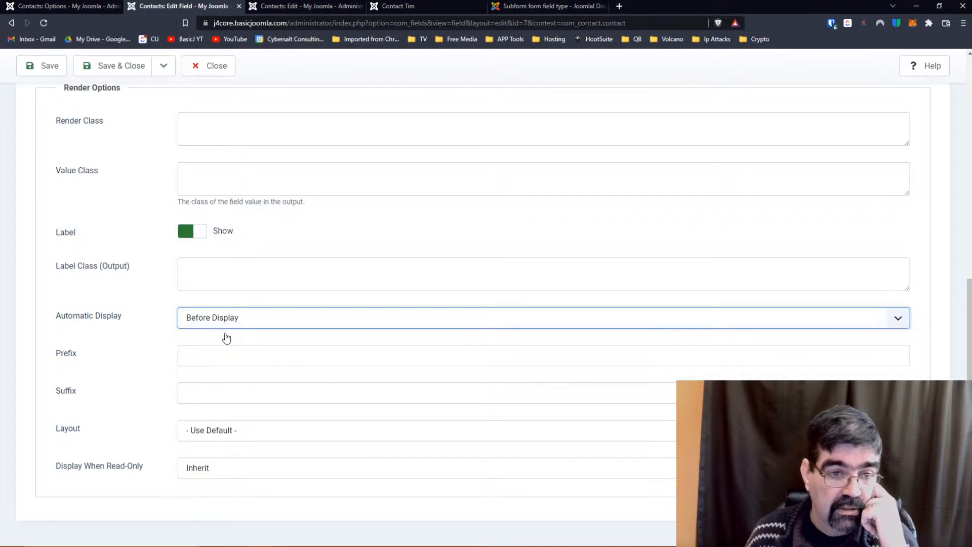
{"action": "left_click", "coordinate": [35, 64]}
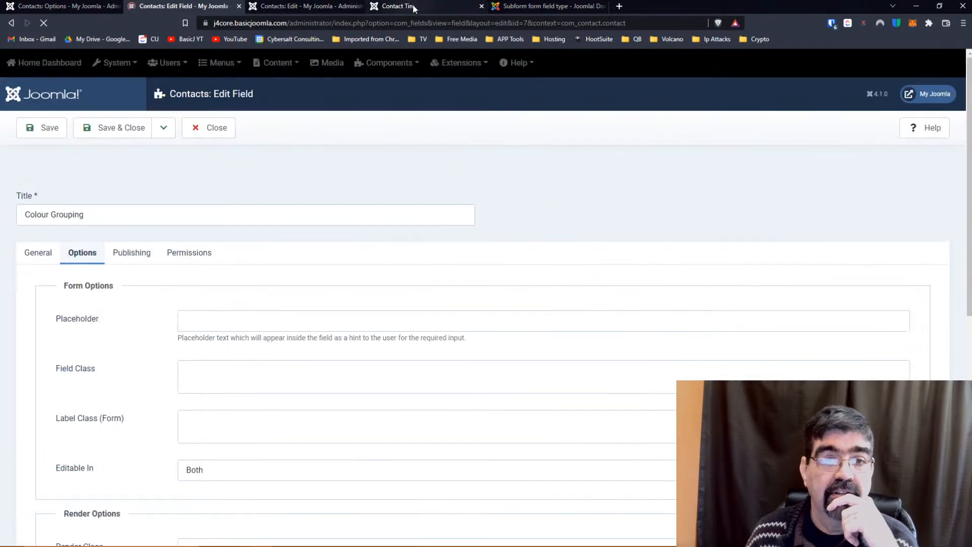
Reload the contact's public page to see the new placement.
{"action": "left_click", "coordinate": [405, 6]}
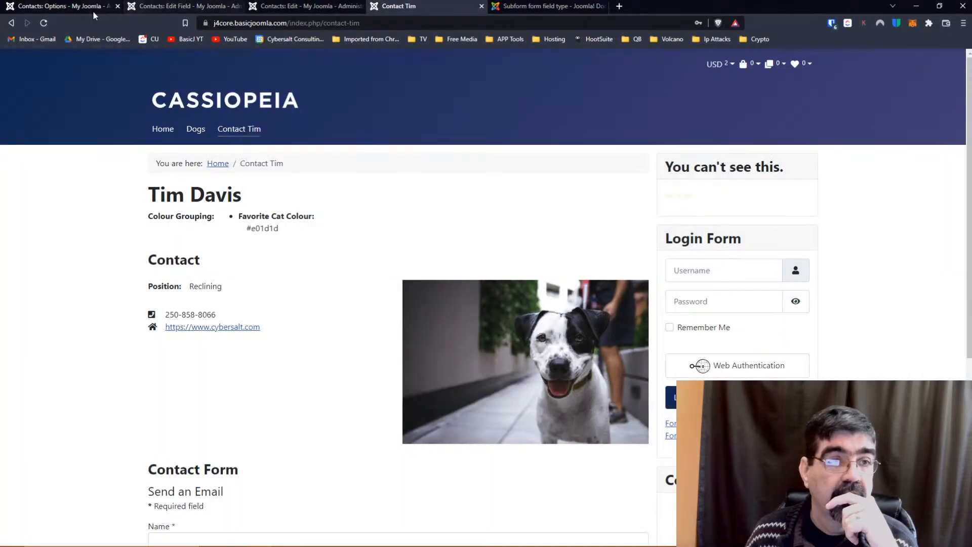
{"action": "left_click", "coordinate": [43, 22]}
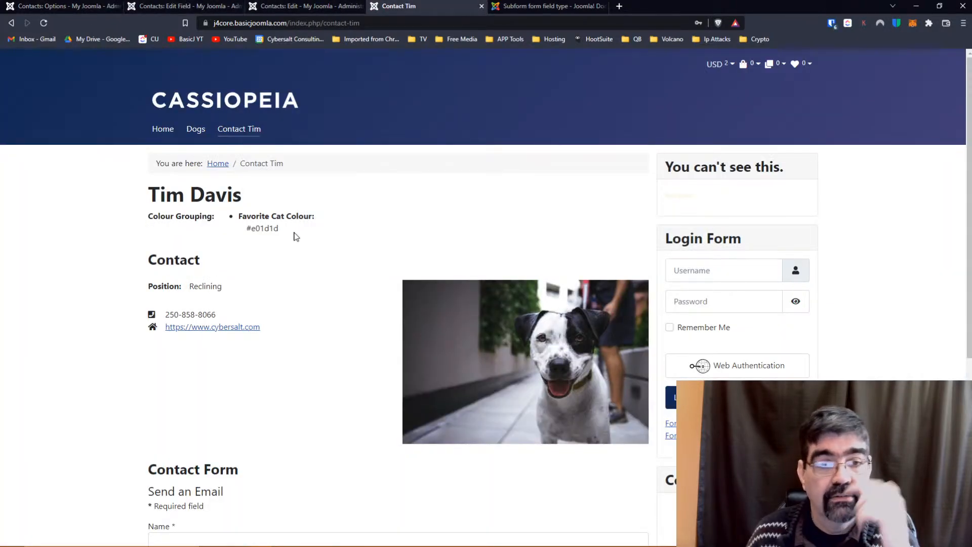
{"action": "left_click", "coordinate": [176, 6]}
Change the field's Automatic Display to After Display and save.
{"action": "scroll", "coordinate": [293, 218], "scroll_direction": "down", "scroll_amount": 5}
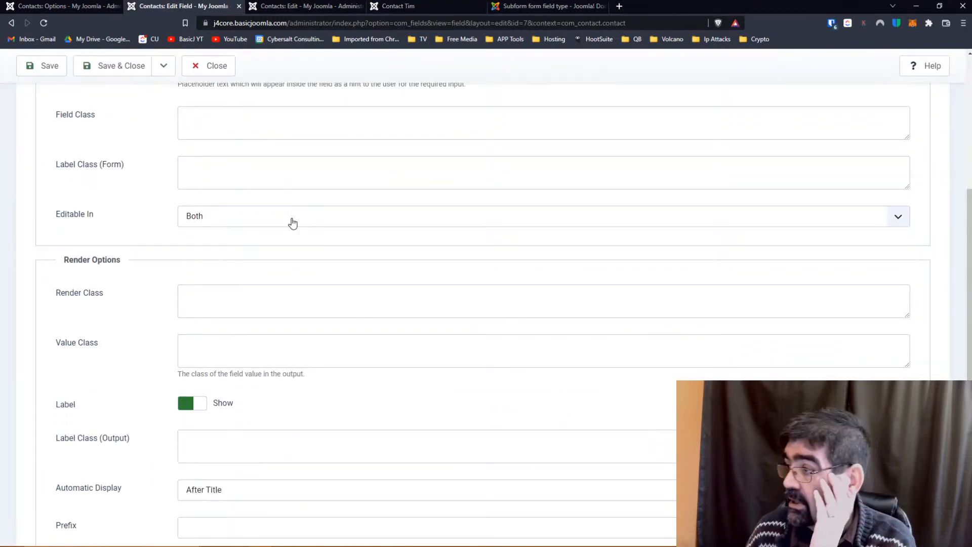
{"action": "scroll", "coordinate": [292, 220], "scroll_direction": "down", "scroll_amount": 2}
{"action": "scroll", "coordinate": [145, 307], "scroll_direction": "down", "scroll_amount": 1}
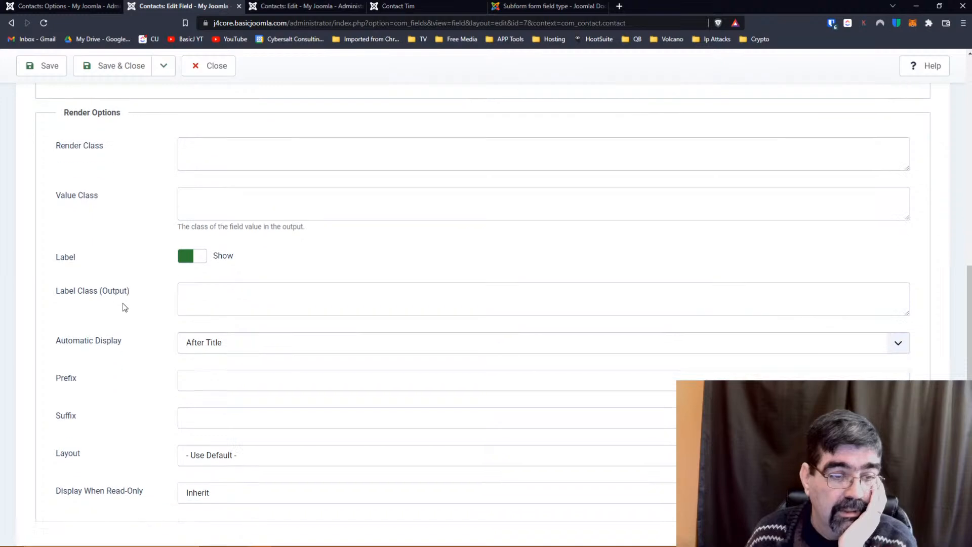
{"action": "scroll", "coordinate": [124, 307], "scroll_direction": "down", "scroll_amount": 1}
{"action": "left_click", "coordinate": [213, 322]}
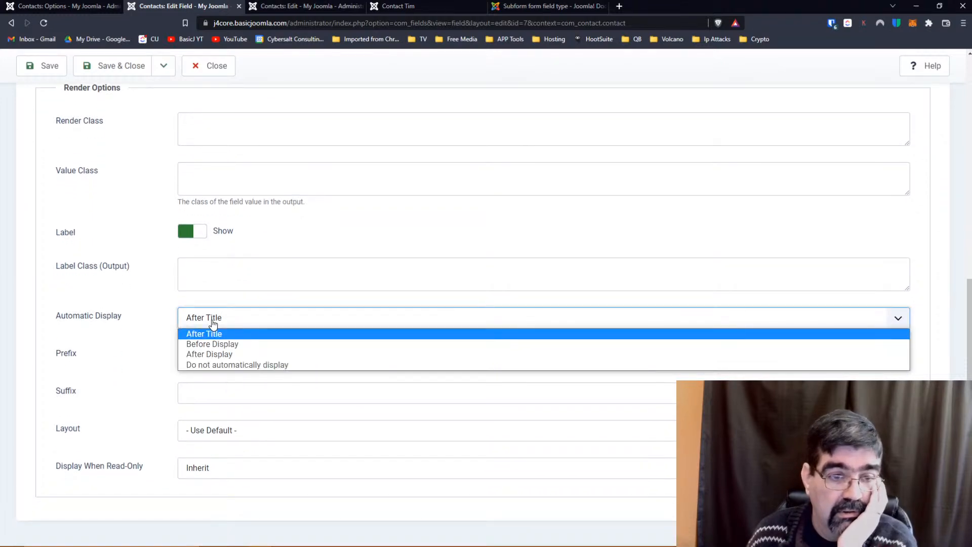
{"action": "left_click", "coordinate": [213, 354]}
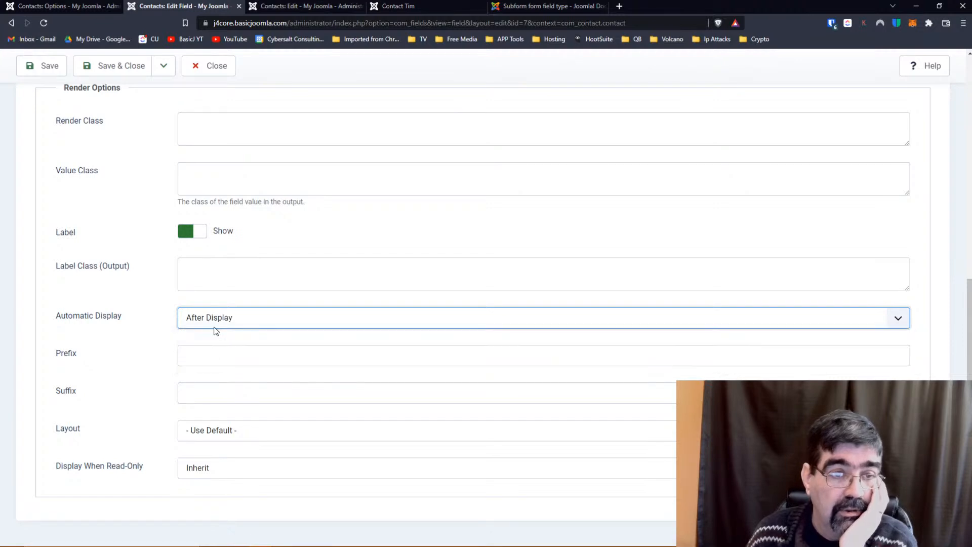
{"action": "left_click", "coordinate": [43, 68]}
Reload the public page to confirm Colour Grouping now sits below the contact form.
{"action": "left_click", "coordinate": [399, 7]}
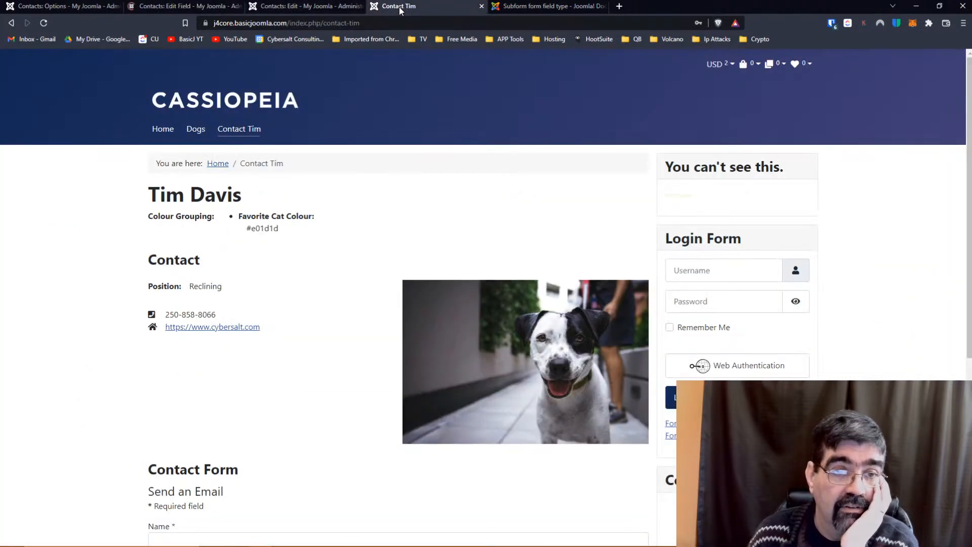
{"action": "left_click", "coordinate": [44, 22]}
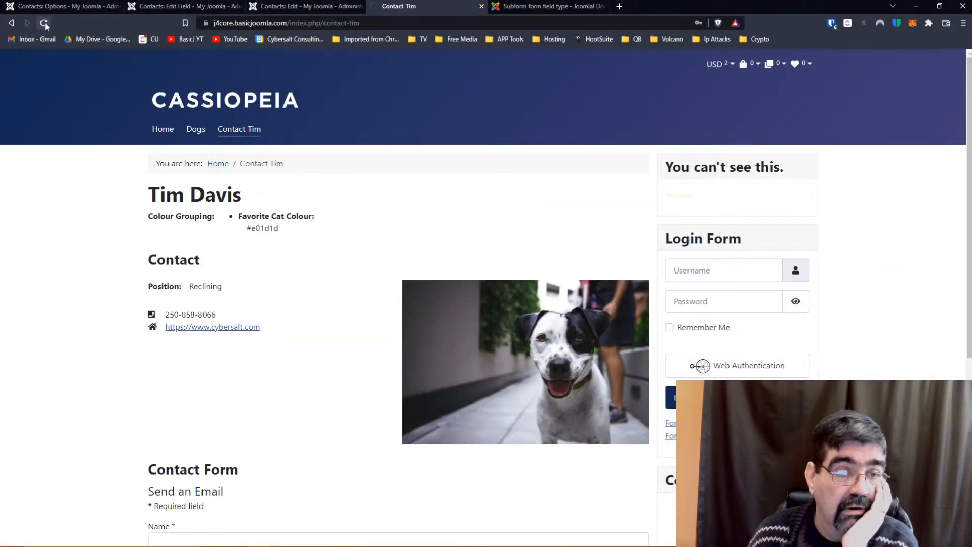
{"action": "scroll", "coordinate": [293, 282], "scroll_direction": "down", "scroll_amount": 6}
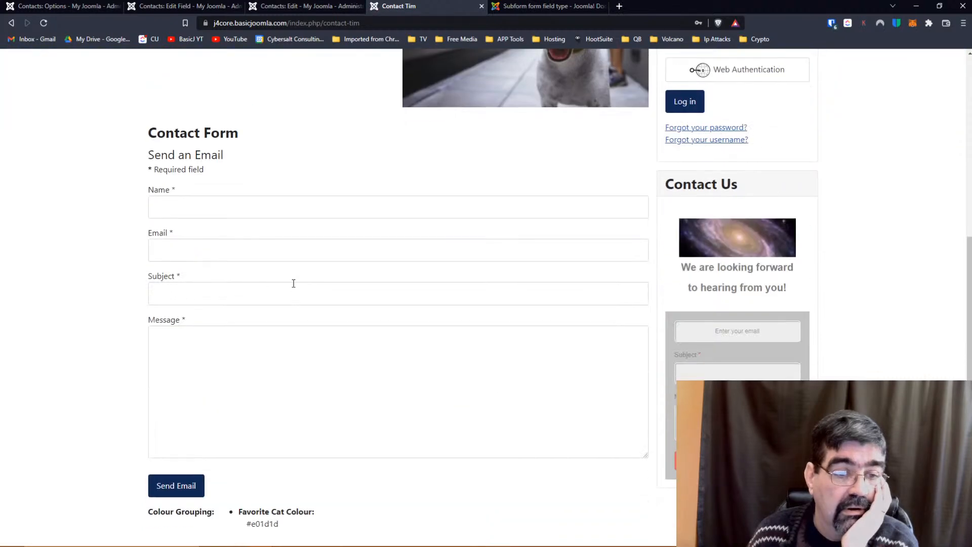
{"action": "scroll", "coordinate": [287, 277], "scroll_direction": "up", "scroll_amount": 6}
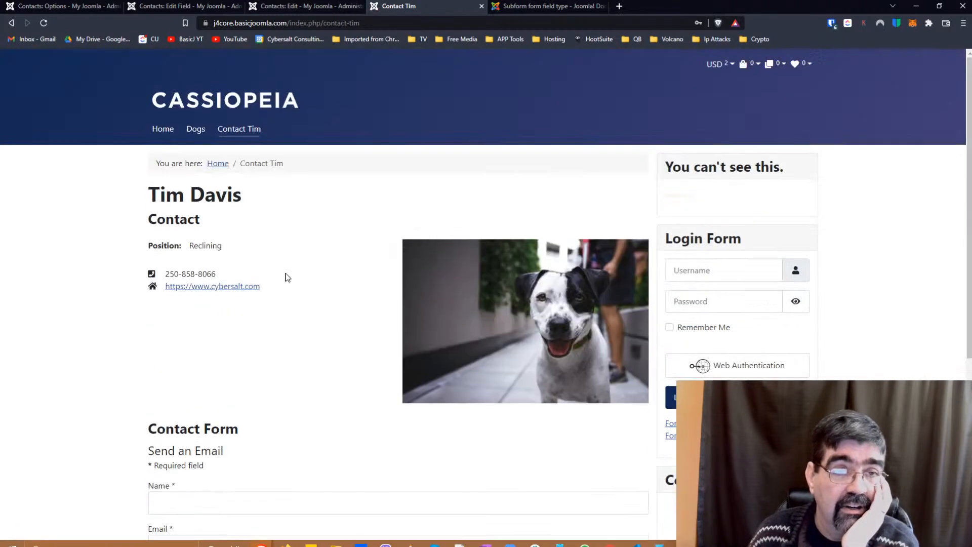
{"action": "left_click", "coordinate": [276, 7]}
Look through the contact's Display settings.
{"action": "scroll", "coordinate": [358, 314], "scroll_direction": "down", "scroll_amount": 3}
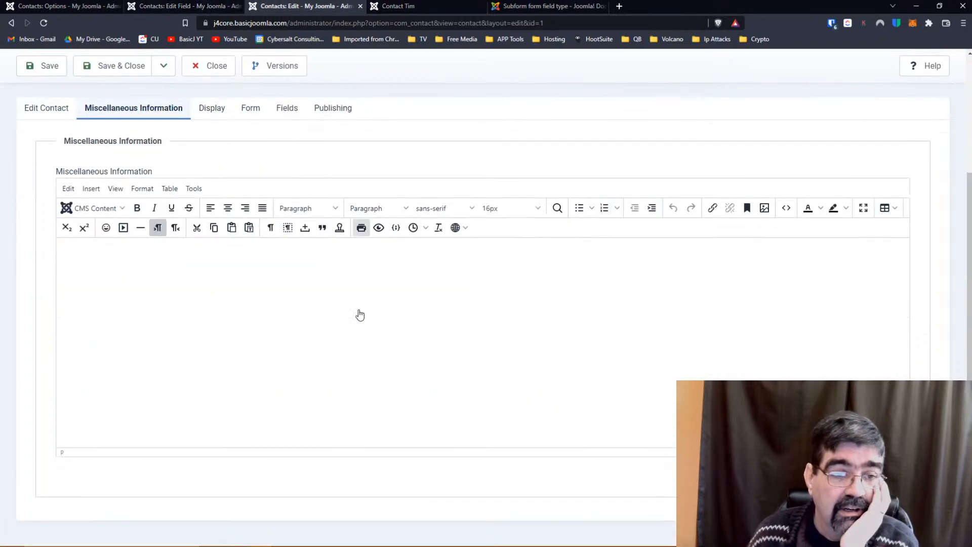
{"action": "scroll", "coordinate": [358, 306], "scroll_direction": "up", "scroll_amount": 3}
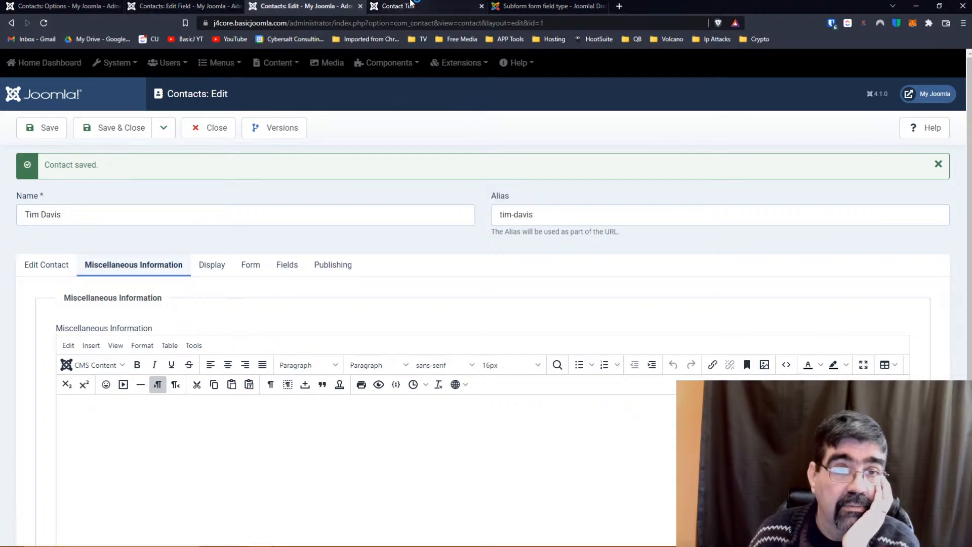
{"action": "scroll", "coordinate": [244, 234], "scroll_direction": "down", "scroll_amount": 3}
{"action": "scroll", "coordinate": [245, 234], "scroll_direction": "up", "scroll_amount": 3}
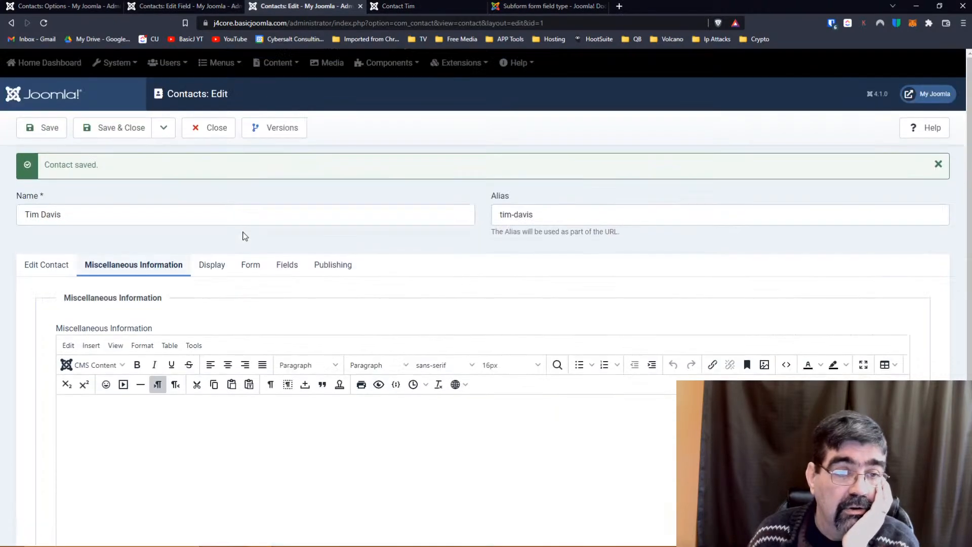
{"action": "left_click", "coordinate": [225, 262]}
{"action": "scroll", "coordinate": [361, 266], "scroll_direction": "down", "scroll_amount": 8}
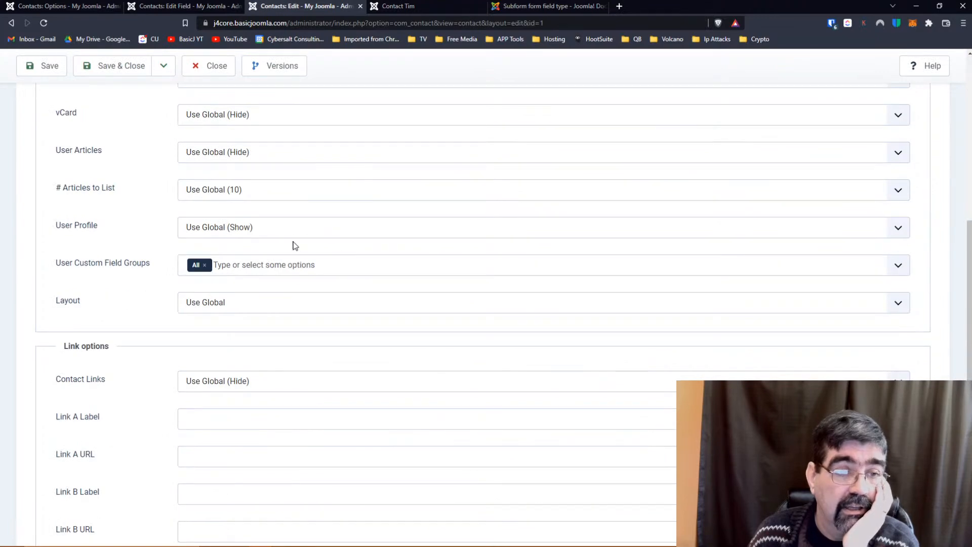
{"action": "scroll", "coordinate": [294, 246], "scroll_direction": "up", "scroll_amount": 1}
{"action": "scroll", "coordinate": [294, 246], "scroll_direction": "up", "scroll_amount": 1}
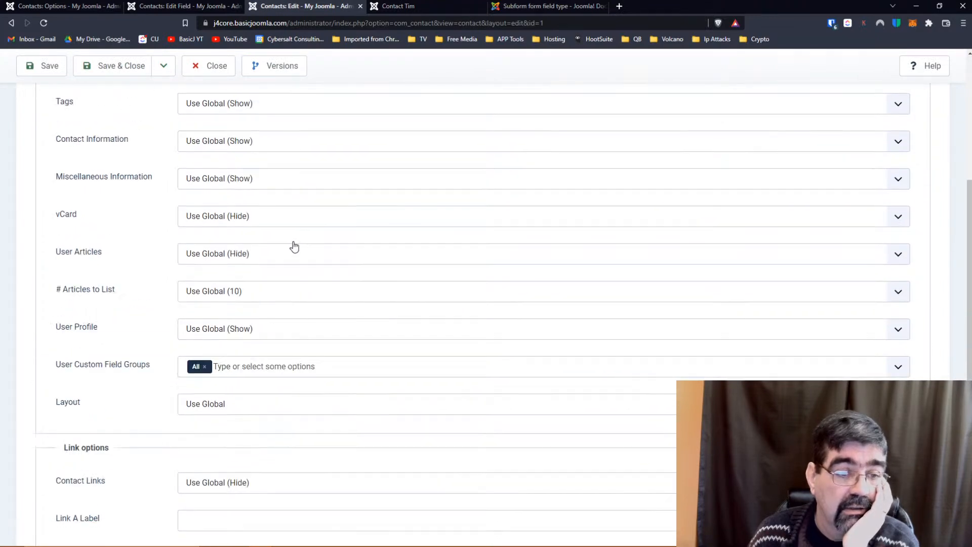
{"action": "scroll", "coordinate": [294, 246], "scroll_direction": "up", "scroll_amount": 1}
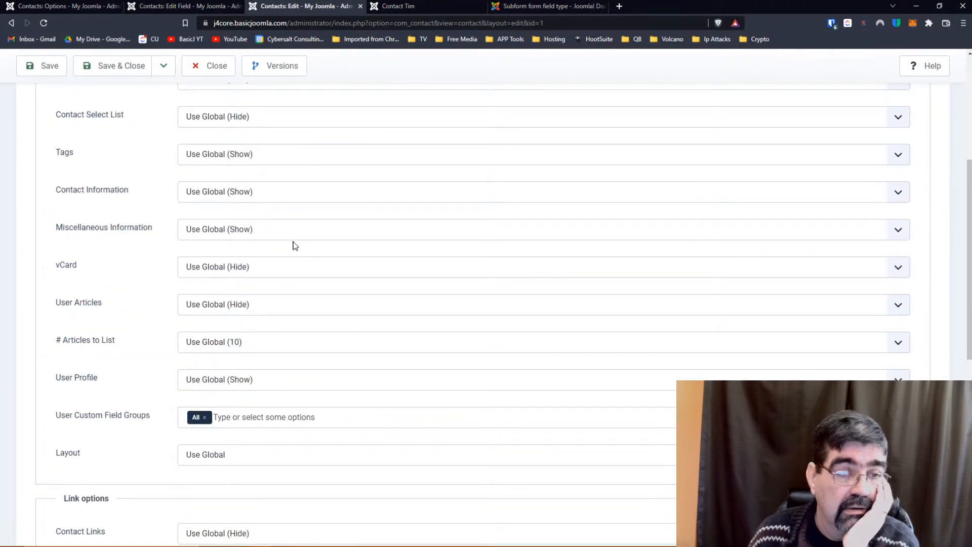
{"action": "scroll", "coordinate": [295, 245], "scroll_direction": "up", "scroll_amount": 1}
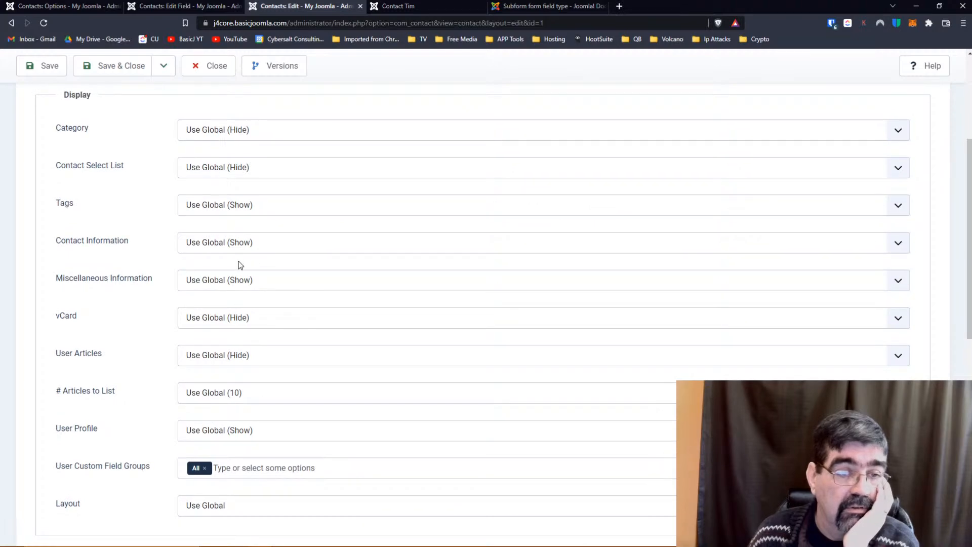
{"action": "scroll", "coordinate": [151, 272], "scroll_direction": "up", "scroll_amount": 3}
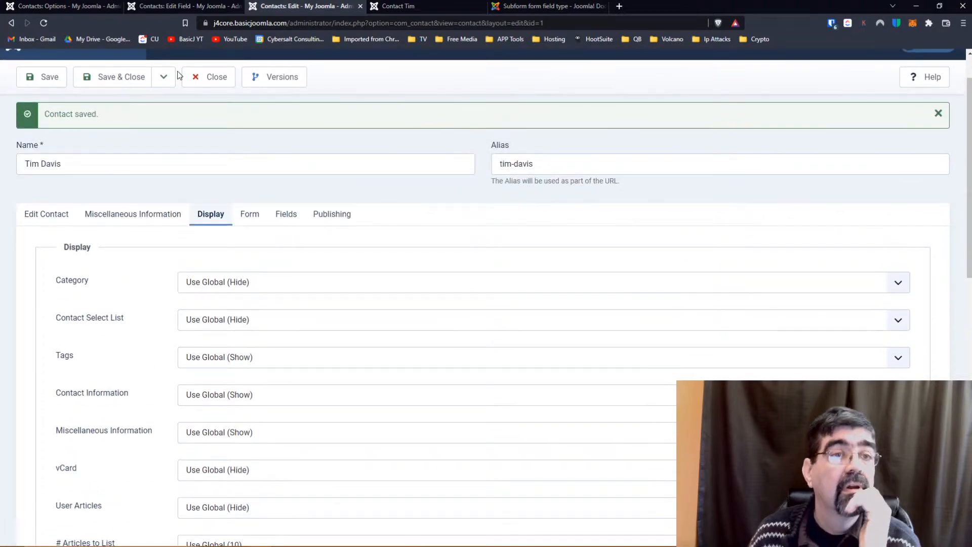
Glance at the Contacts options, then review the contact's Miscellaneous Information and Details tabs.
{"action": "left_click", "coordinate": [105, 8]}
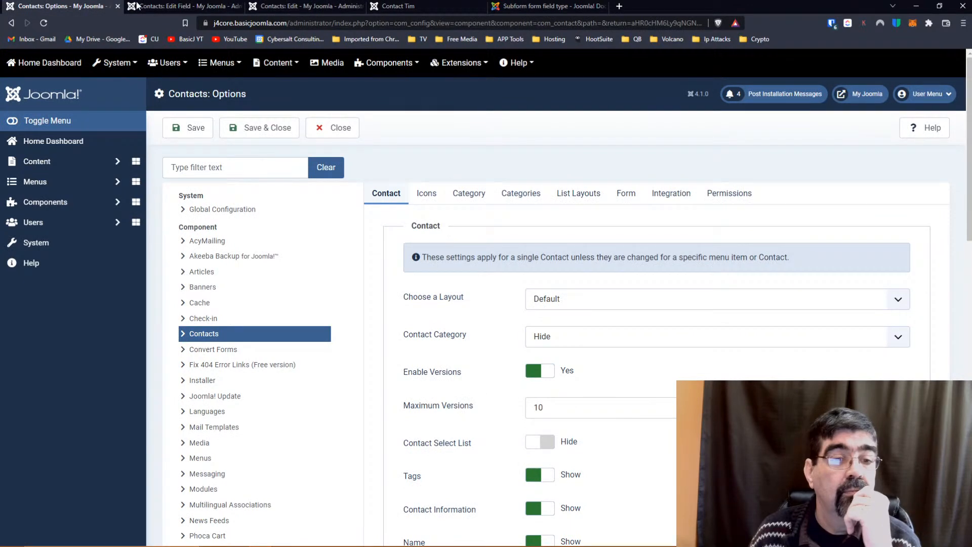
{"action": "left_click", "coordinate": [167, 6]}
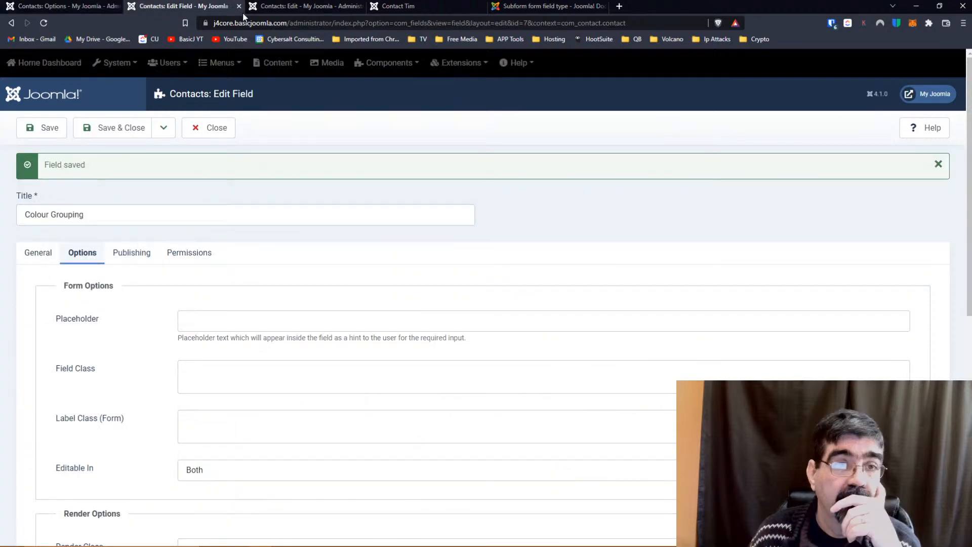
{"action": "left_click", "coordinate": [249, 9]}
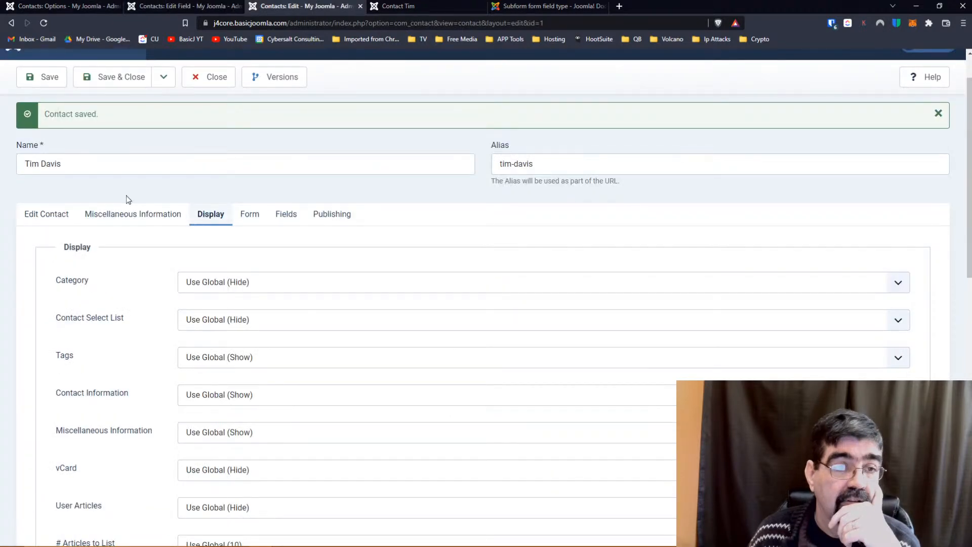
{"action": "scroll", "coordinate": [351, 263], "scroll_direction": "down", "scroll_amount": 3}
{"action": "scroll", "coordinate": [352, 263], "scroll_direction": "down", "scroll_amount": 2}
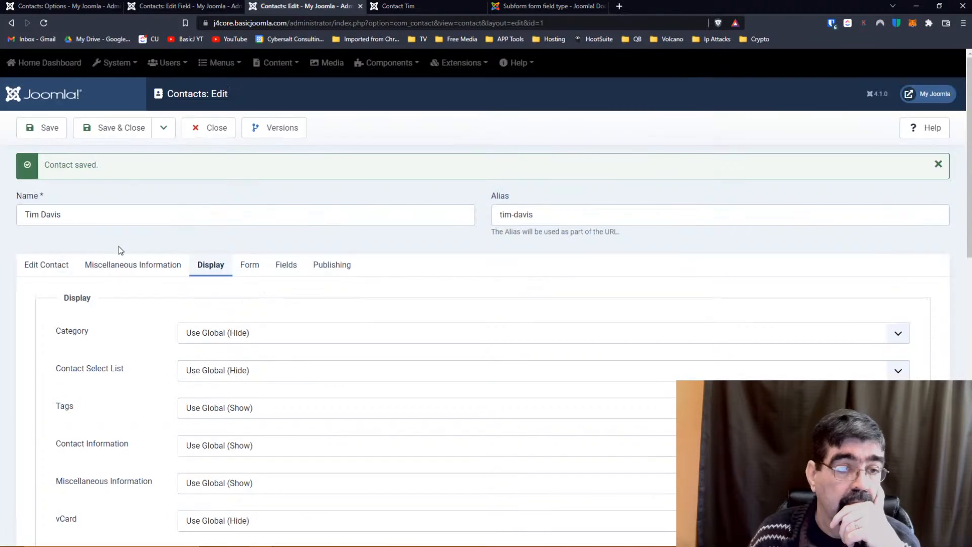
{"action": "left_click", "coordinate": [121, 265]}
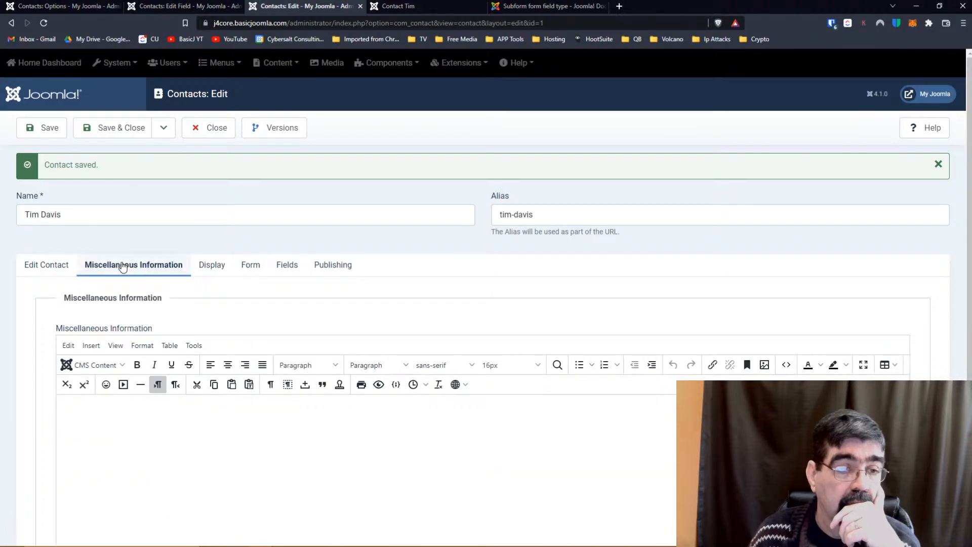
{"action": "left_click", "coordinate": [60, 266]}
{"action": "scroll", "coordinate": [456, 306], "scroll_direction": "down", "scroll_amount": 3}
{"action": "scroll", "coordinate": [457, 306], "scroll_direction": "up", "scroll_amount": 1}
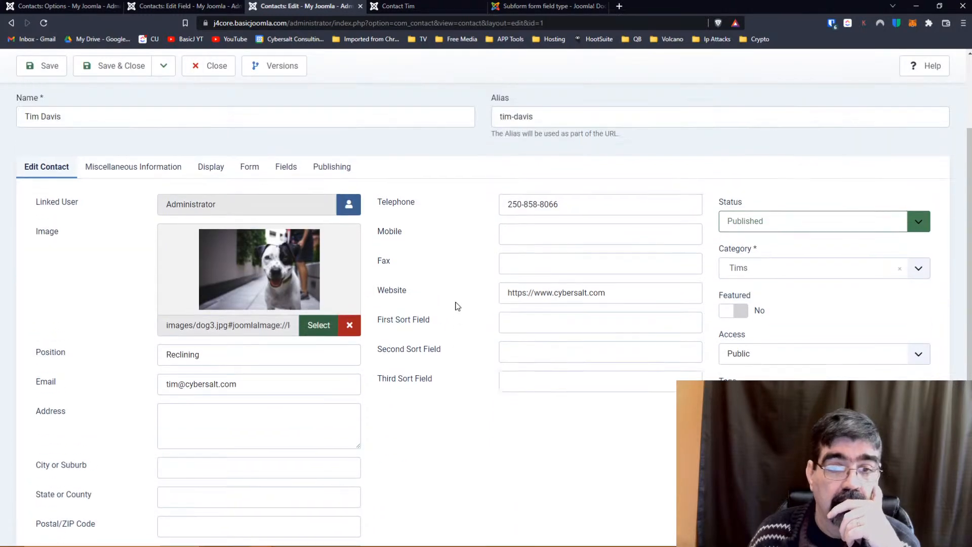
{"action": "scroll", "coordinate": [457, 306], "scroll_direction": "up", "scroll_amount": 2}
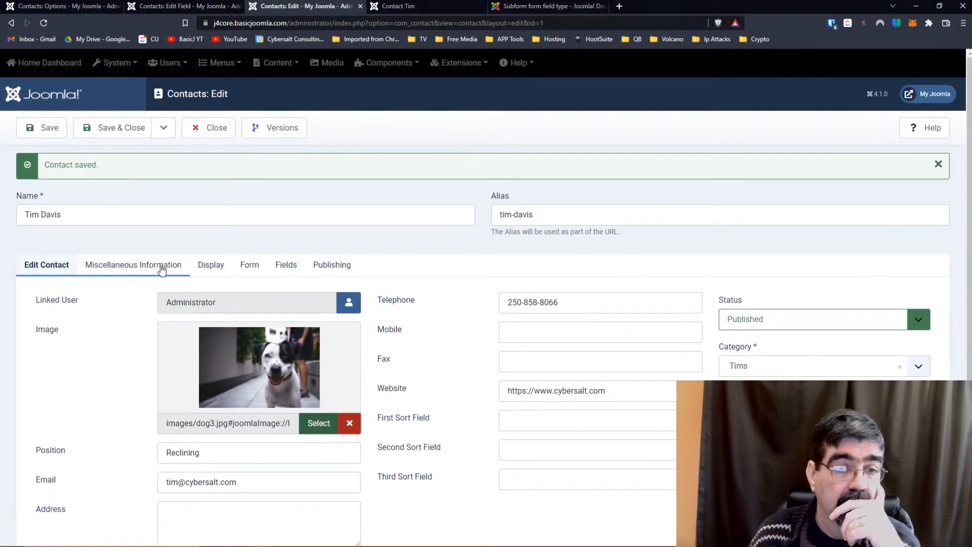
Leave Miscellaneous Information display on Use Global (Show) in the Display settings.
{"action": "left_click", "coordinate": [210, 264]}
{"action": "scroll", "coordinate": [160, 282], "scroll_direction": "down", "scroll_amount": 1}
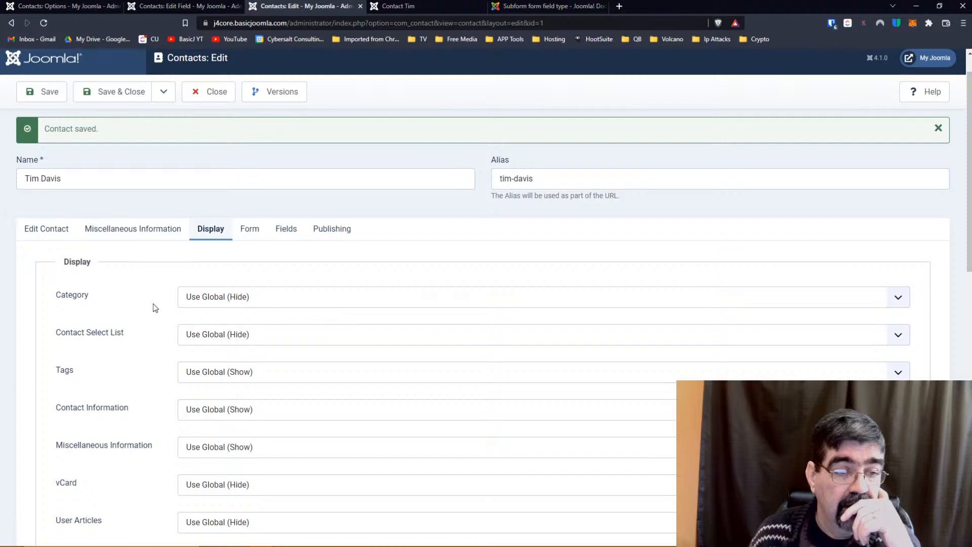
{"action": "scroll", "coordinate": [153, 303], "scroll_direction": "down", "scroll_amount": 3}
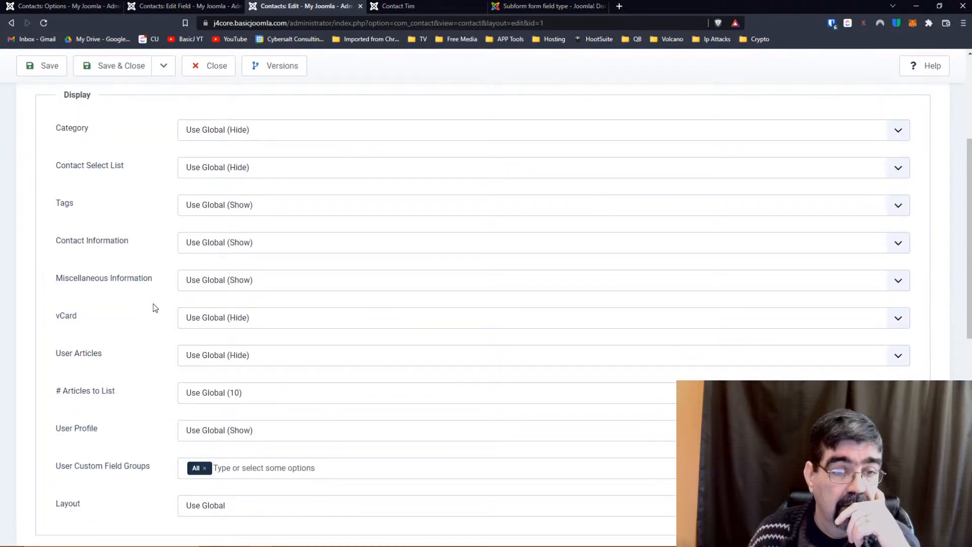
{"action": "left_click", "coordinate": [196, 282]}
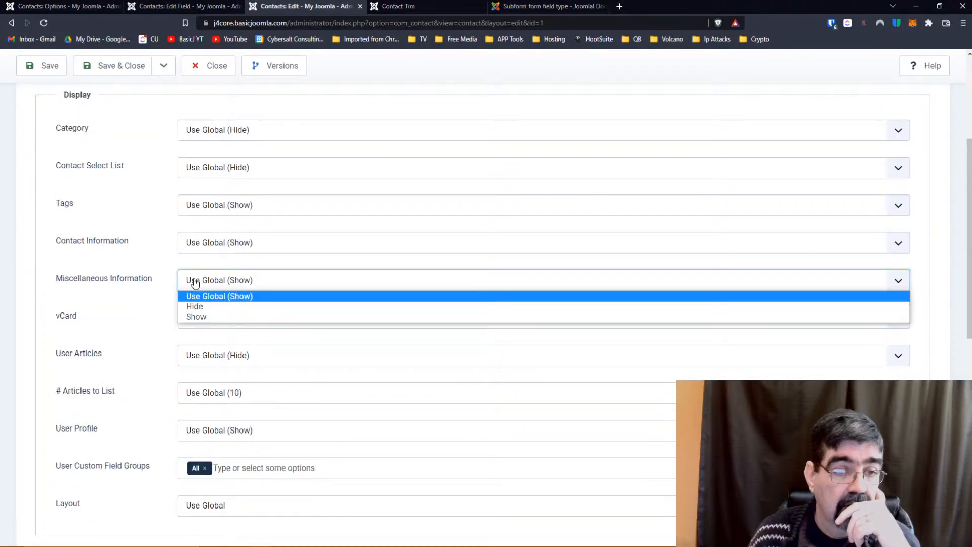
{"action": "left_click", "coordinate": [130, 326]}
{"action": "scroll", "coordinate": [127, 353], "scroll_direction": "down", "scroll_amount": 2}
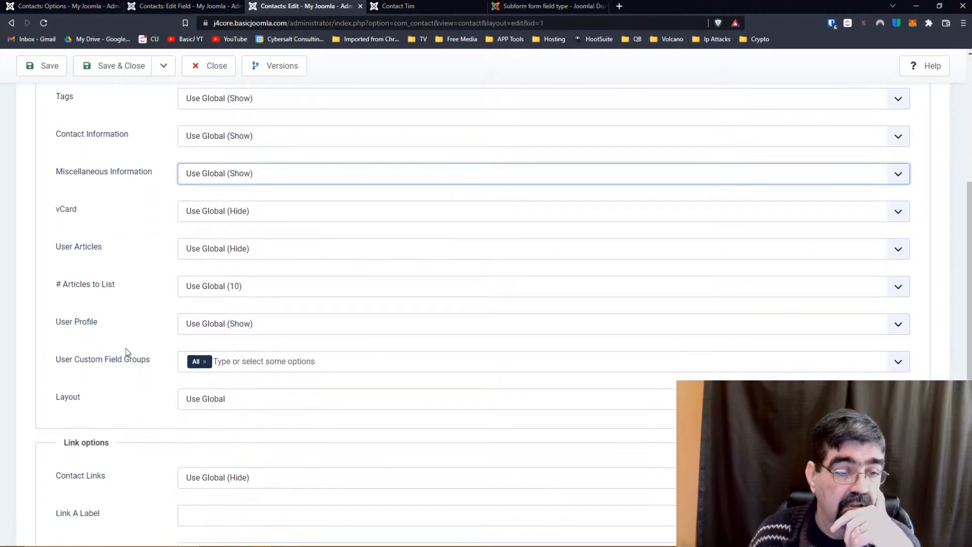
{"action": "scroll", "coordinate": [128, 353], "scroll_direction": "down", "scroll_amount": 1}
{"action": "left_click", "coordinate": [174, 6]}
Set the Colour Grouping field's Automatic Display back to Before Display and save it.
{"action": "scroll", "coordinate": [172, 253], "scroll_direction": "down", "scroll_amount": 4}
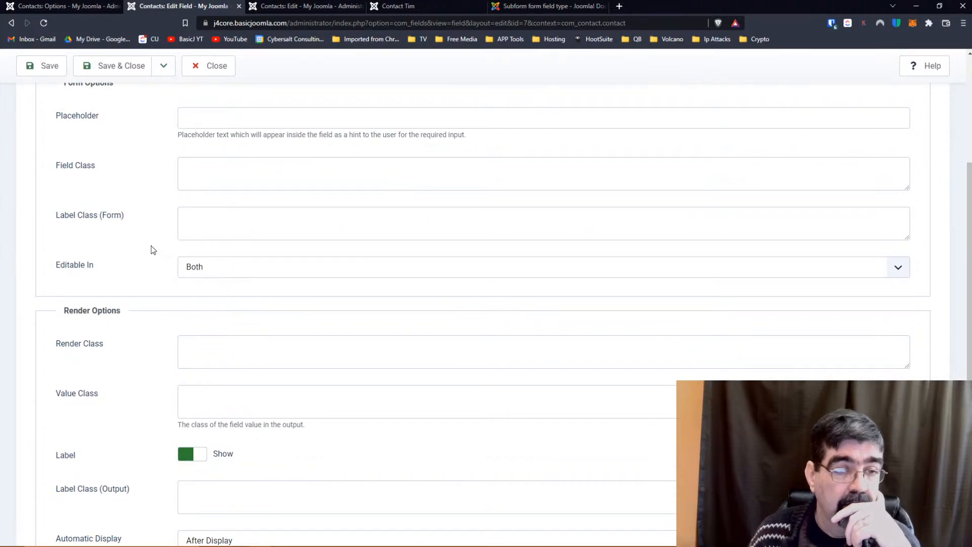
{"action": "scroll", "coordinate": [151, 245], "scroll_direction": "down", "scroll_amount": 4}
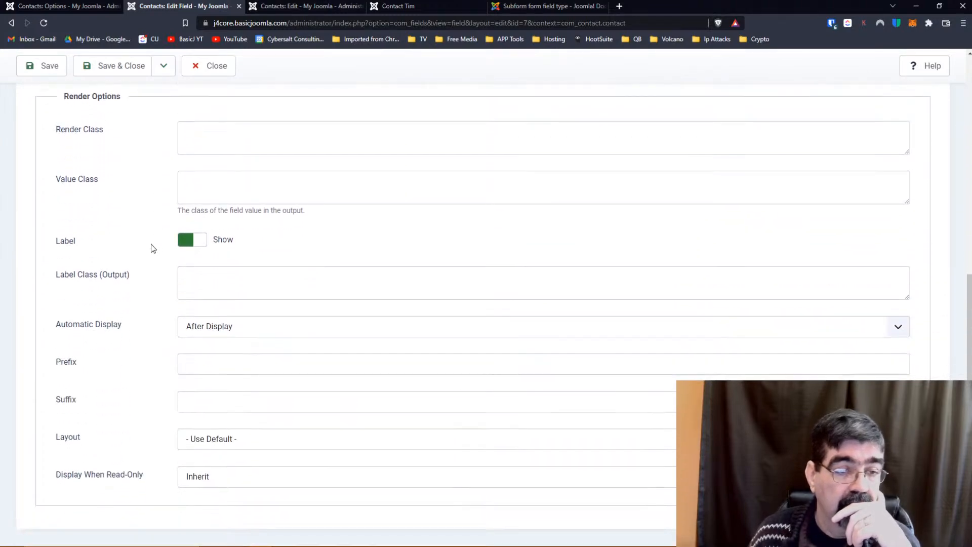
{"action": "left_click", "coordinate": [226, 318]}
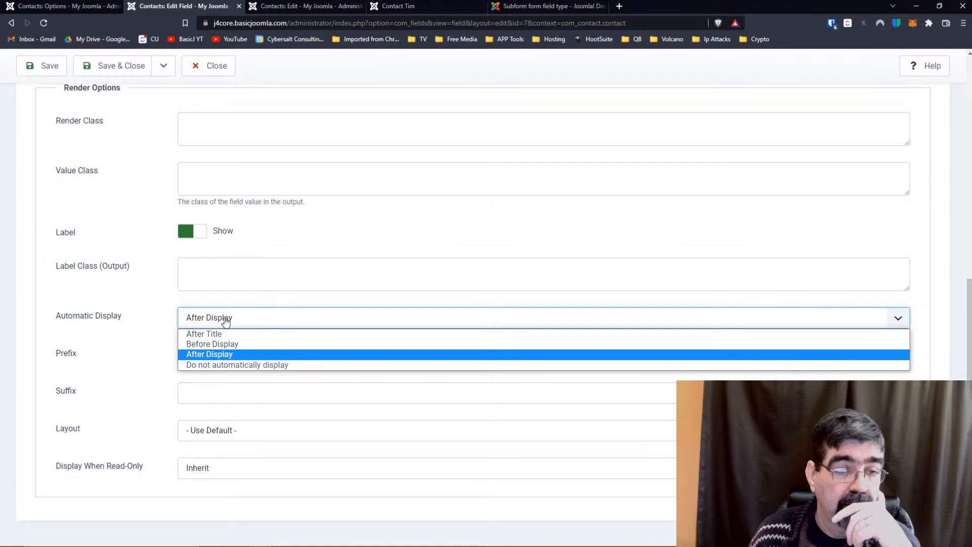
{"action": "left_click", "coordinate": [229, 344]}
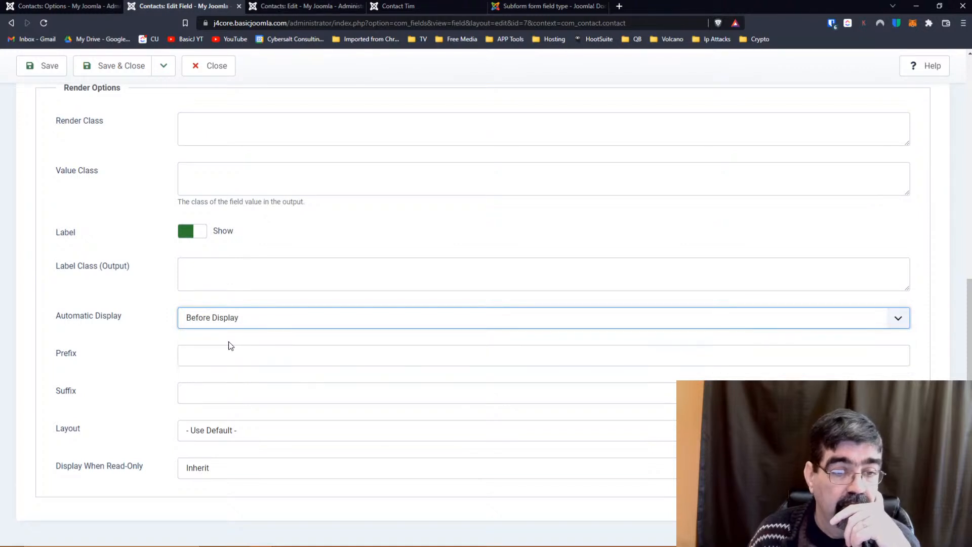
{"action": "left_click", "coordinate": [45, 75]}
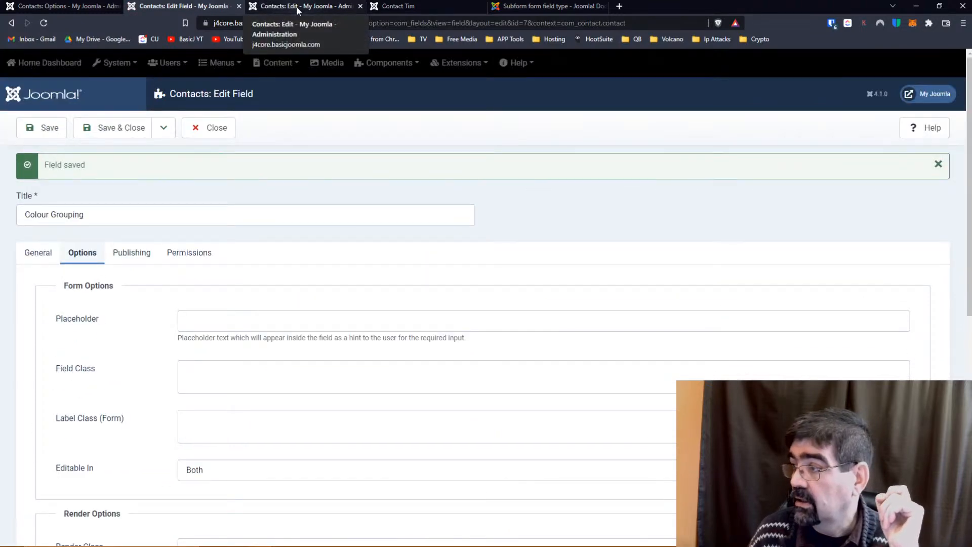
Reload the front-end contact page to confirm Colour Grouping shows cat colour #e01d1d.
{"action": "left_click", "coordinate": [296, 7]}
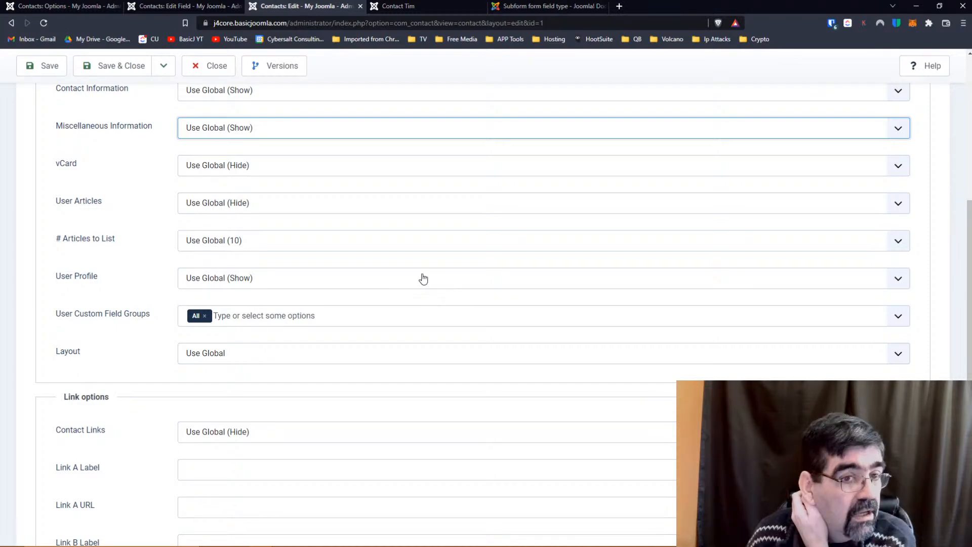
{"action": "key", "text": "ctrl+Tab"}
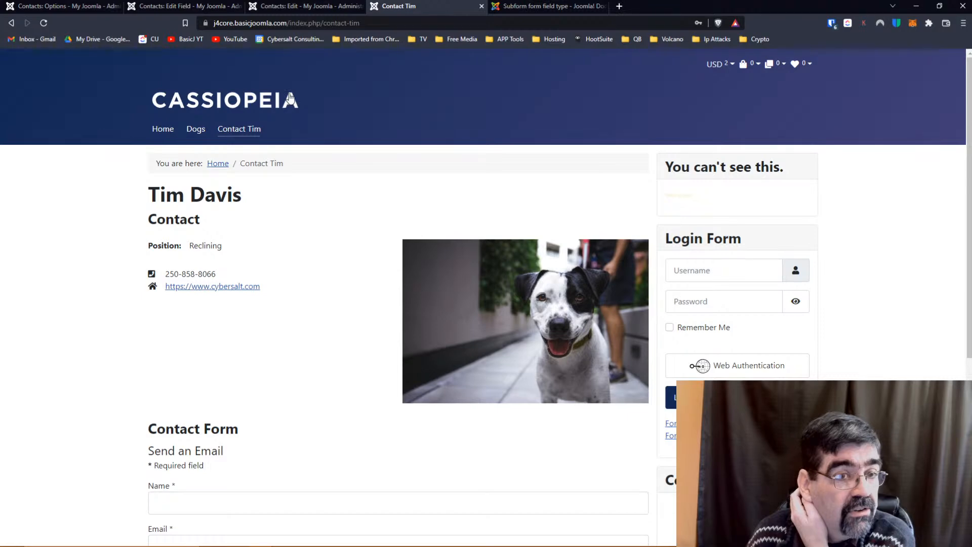
{"action": "key", "text": "F5"}
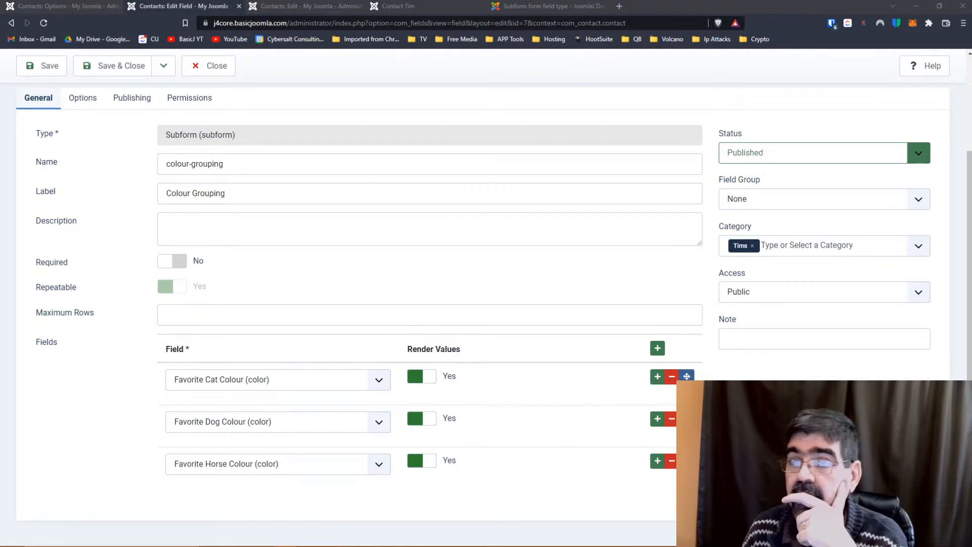
Open the Joomlashack VIP: Joomla Talk Facebook post about comma-separated subform values in a new tab.
{"action": "left_click", "coordinate": [618, 6]}
{"action": "key", "text": "ctrl+v"}
{"action": "key", "text": "Return"}
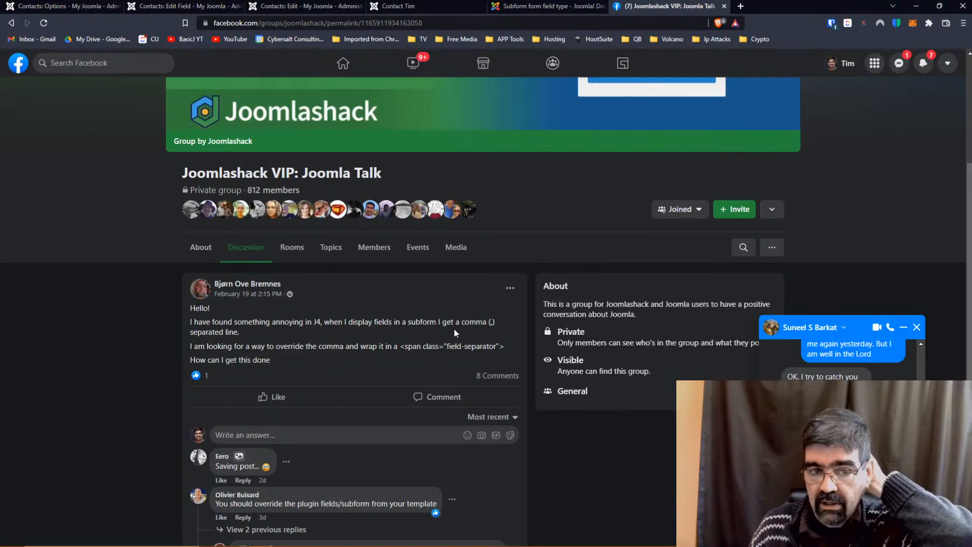
{"action": "scroll", "coordinate": [395, 329], "scroll_direction": "down", "scroll_amount": 1}
{"action": "scroll", "coordinate": [373, 327], "scroll_direction": "down", "scroll_amount": 1}
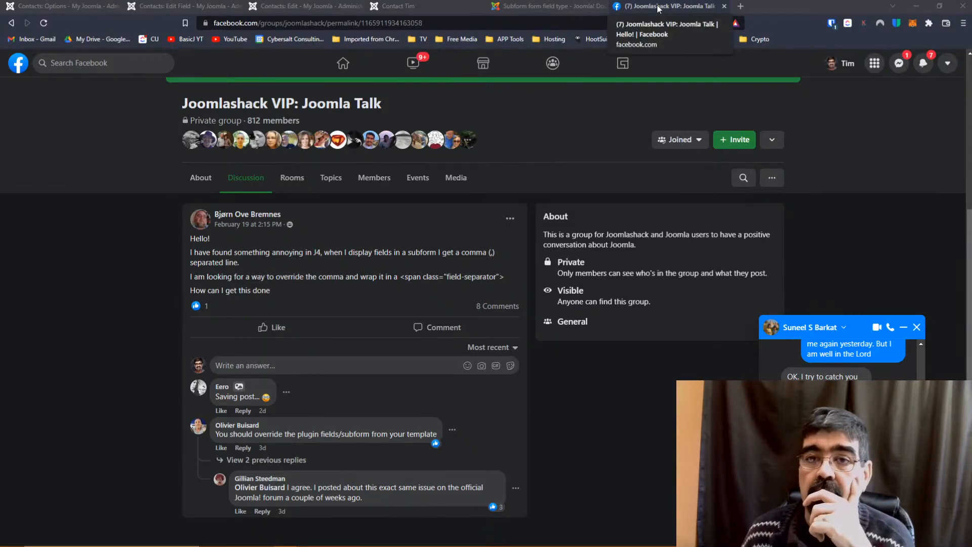
Close the Facebook post and return to the Contact Tim page showing cat colour #e01d1d.
{"action": "left_click", "coordinate": [724, 6]}
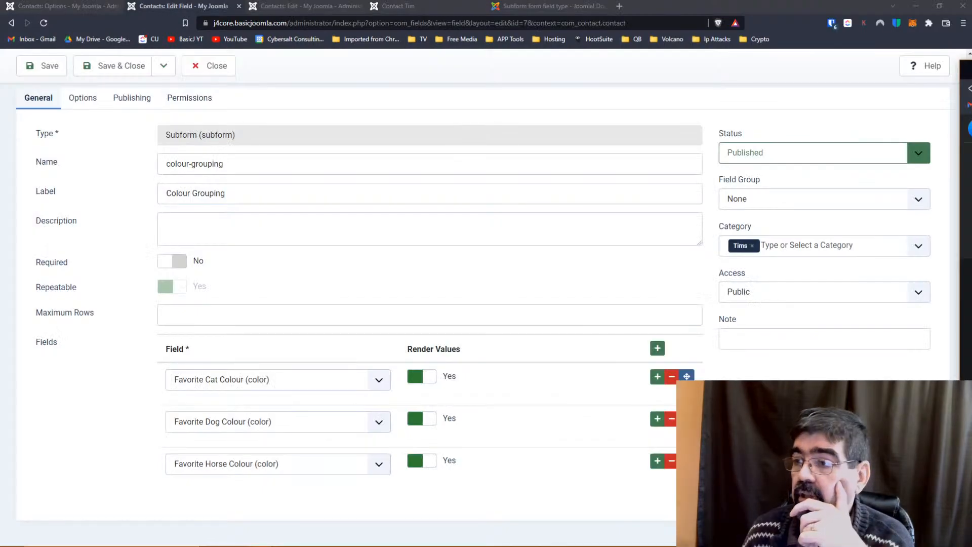
{"action": "mouse_move", "coordinate": [760, 546]}
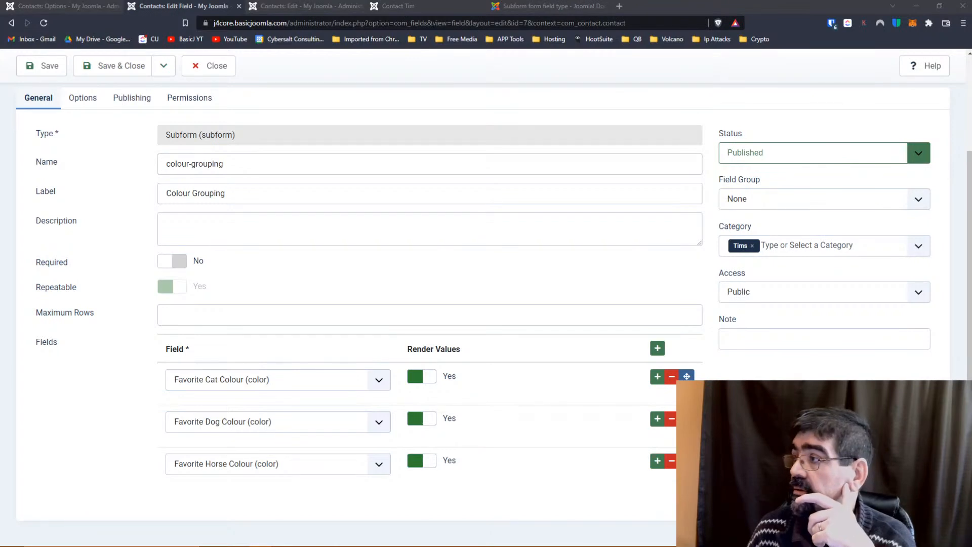
{"action": "key", "text": "alt+Tab"}
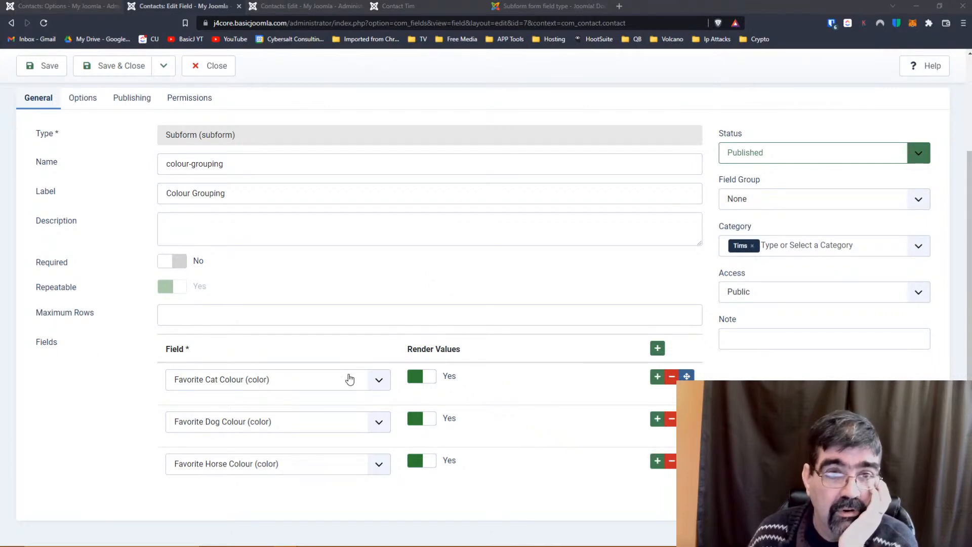
{"action": "left_click", "coordinate": [388, 7]}
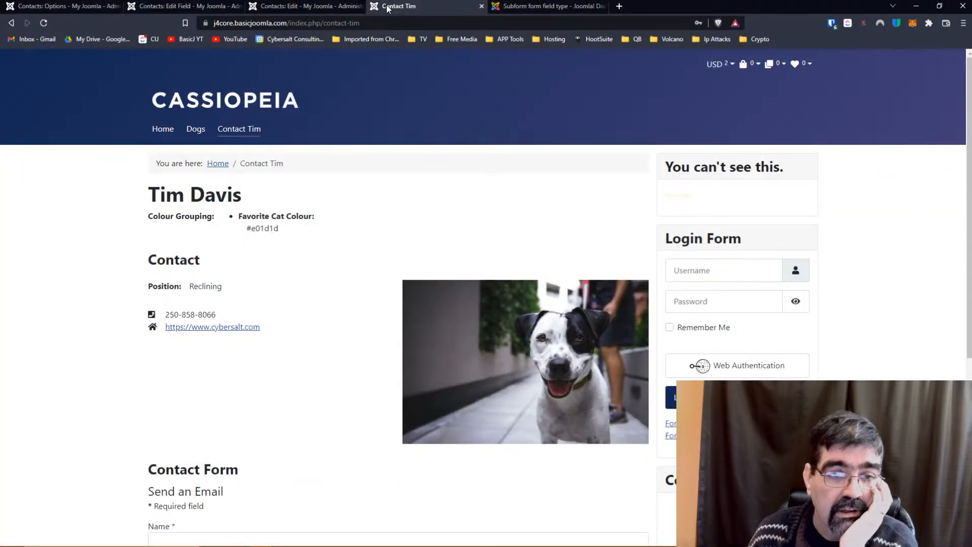
{"action": "left_click", "coordinate": [312, 8]}
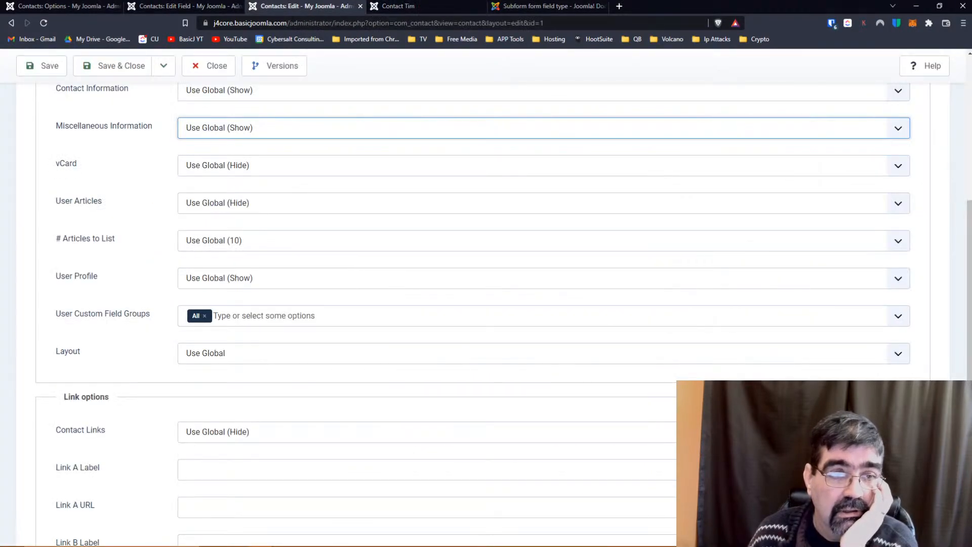
{"action": "scroll", "coordinate": [266, 105], "scroll_direction": "up", "scroll_amount": 7}
{"action": "scroll", "coordinate": [277, 207], "scroll_direction": "down", "scroll_amount": 11}
{"action": "scroll", "coordinate": [278, 211], "scroll_direction": "down", "scroll_amount": 3}
{"action": "scroll", "coordinate": [230, 194], "scroll_direction": "up", "scroll_amount": 14}
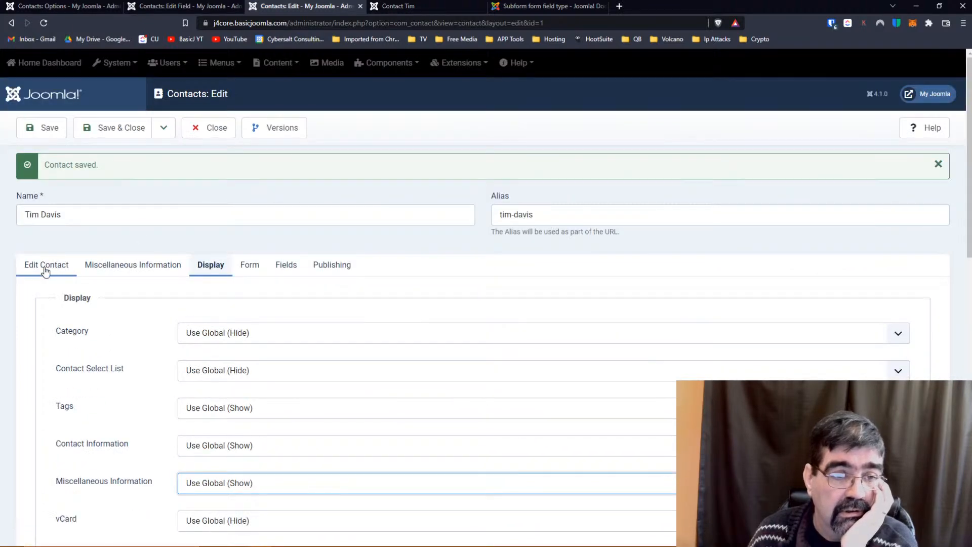
{"action": "left_click", "coordinate": [133, 267]}
{"action": "scroll", "coordinate": [384, 280], "scroll_direction": "down", "scroll_amount": 3}
{"action": "scroll", "coordinate": [374, 268], "scroll_direction": "up", "scroll_amount": 3}
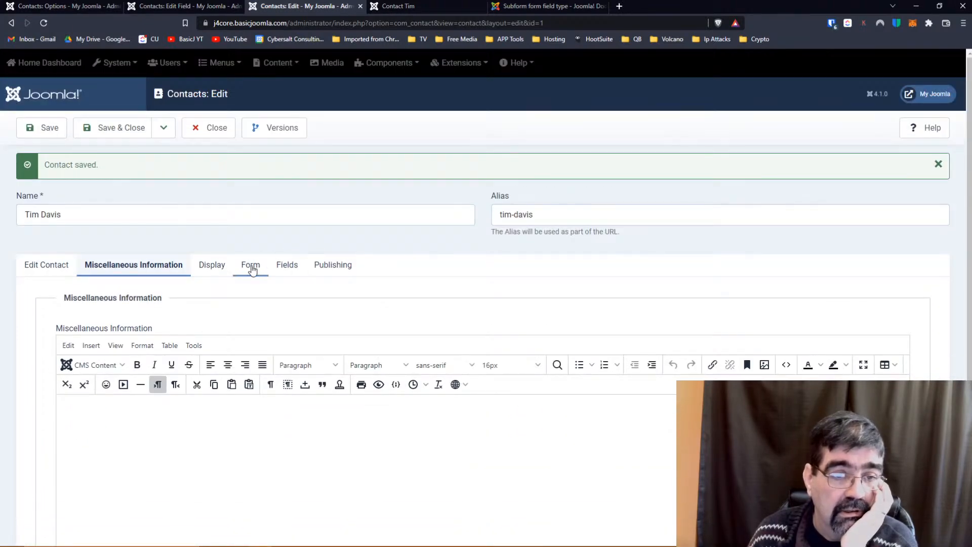
{"action": "left_click", "coordinate": [289, 266]}
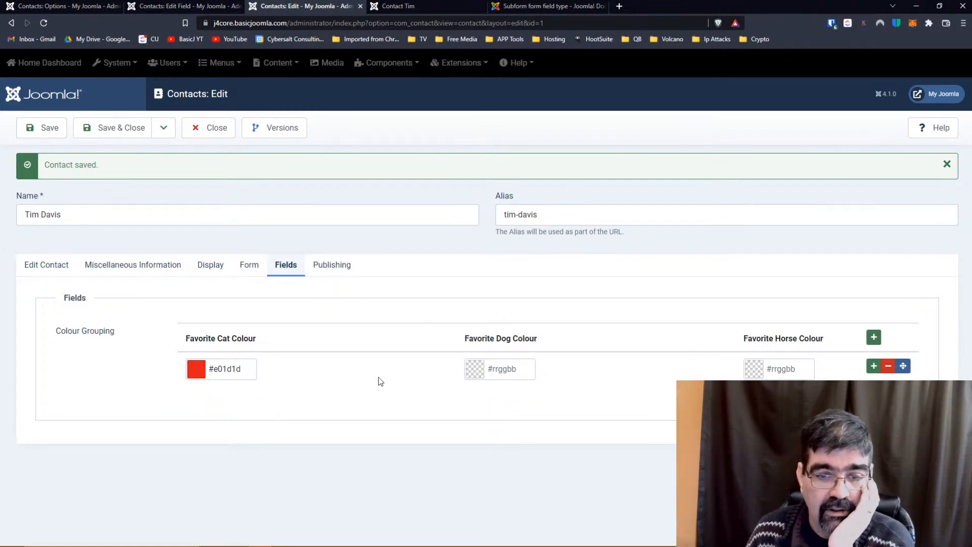
Pick black #000000 for Favorite Dog Colour and green #1dcc23 for Favorite Horse Colour, then save.
{"action": "left_click", "coordinate": [501, 373]}
{"action": "left_click", "coordinate": [542, 398]}
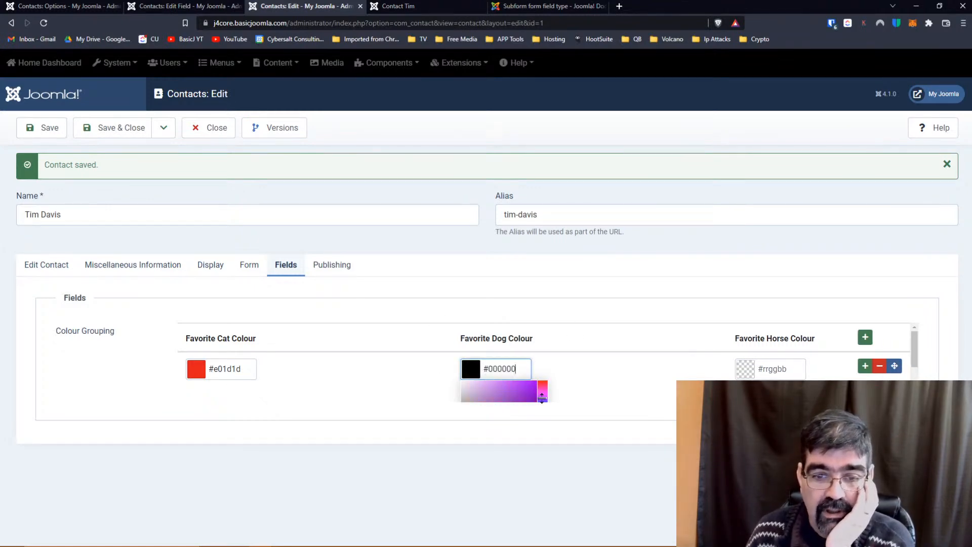
{"action": "left_click", "coordinate": [766, 374]}
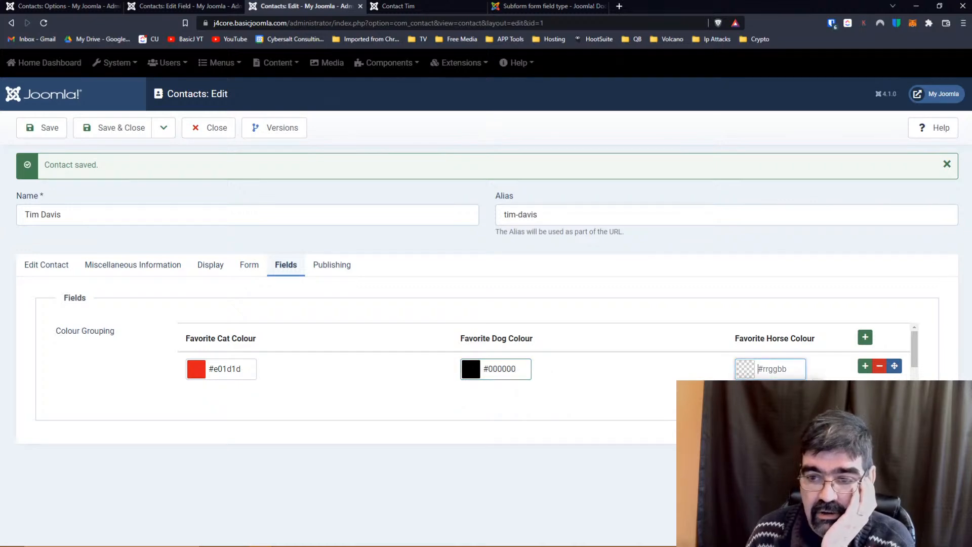
{"action": "scroll", "coordinate": [549, 352], "scroll_direction": "down", "scroll_amount": 2}
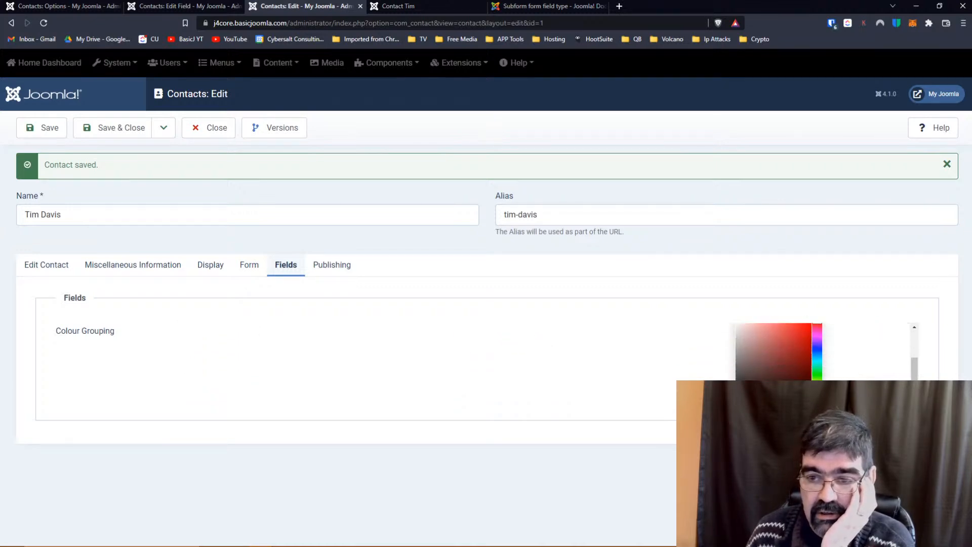
{"action": "left_click", "coordinate": [817, 374]}
{"action": "left_click", "coordinate": [801, 339]}
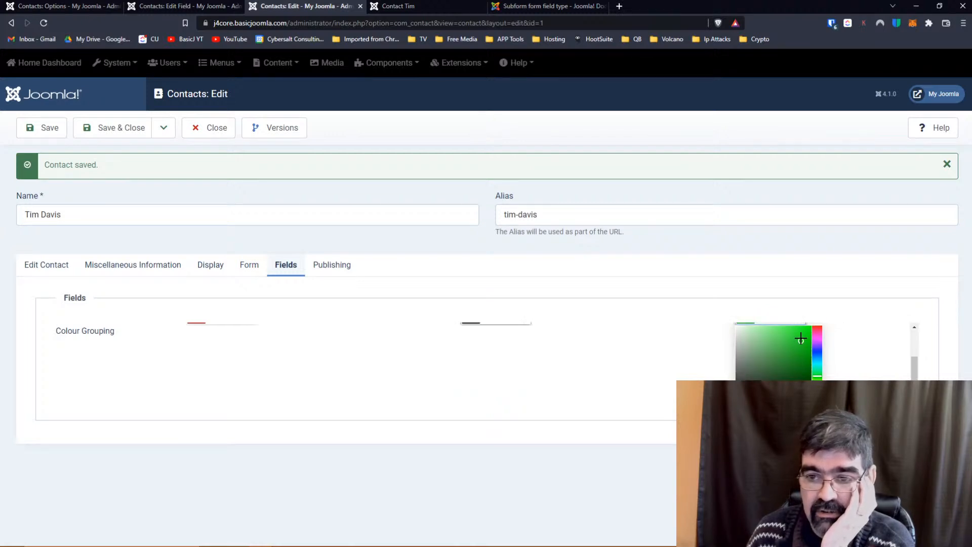
{"action": "left_click", "coordinate": [636, 358]}
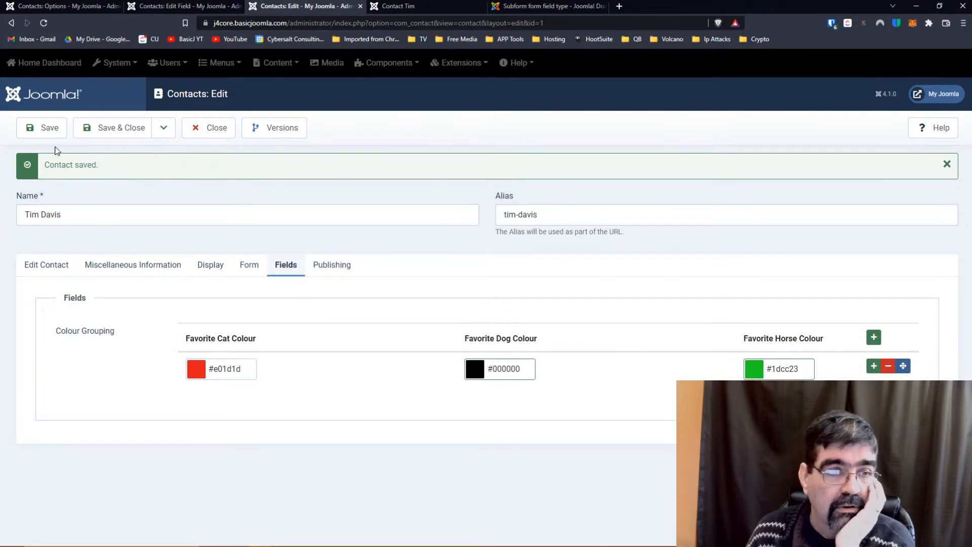
{"action": "left_click", "coordinate": [42, 133]}
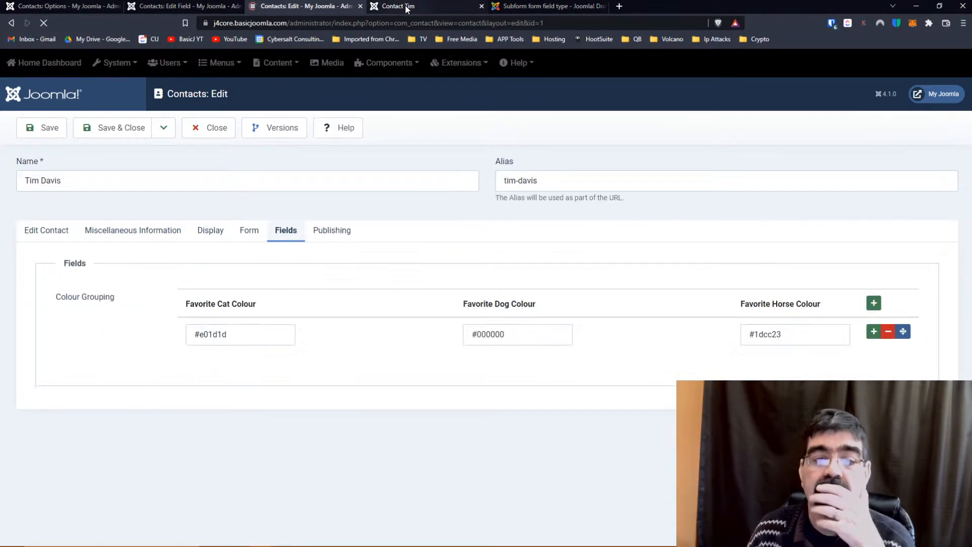
Reload Contact Tim to confirm cat #e01d1d, dog #000000 and horse #1dcc23, then return to editing.
{"action": "left_click", "coordinate": [407, 7]}
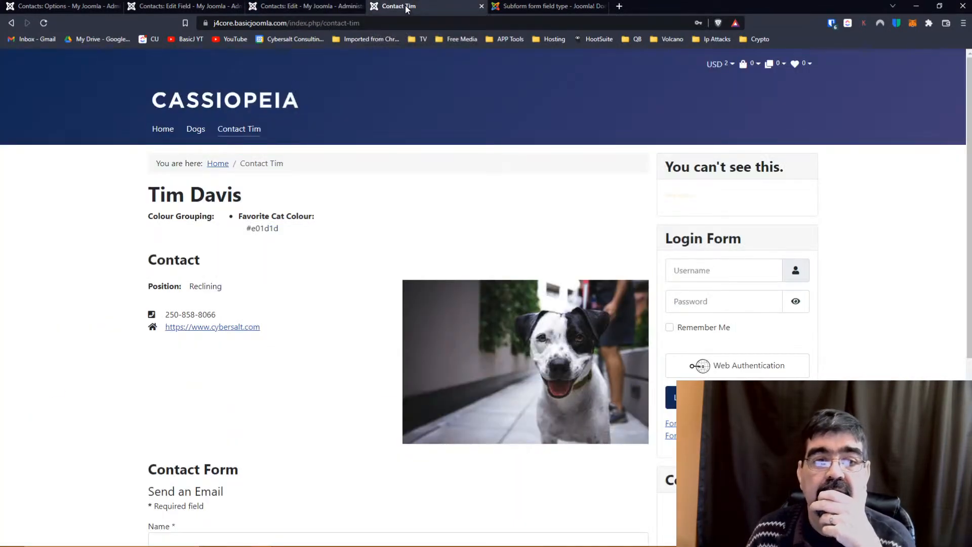
{"action": "left_click", "coordinate": [43, 23]}
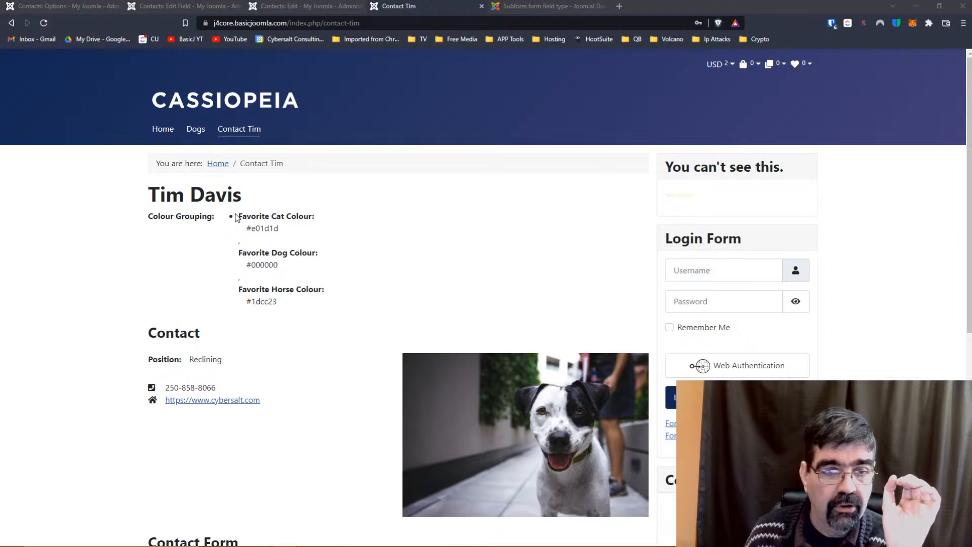
{"action": "left_click", "coordinate": [284, 6]}
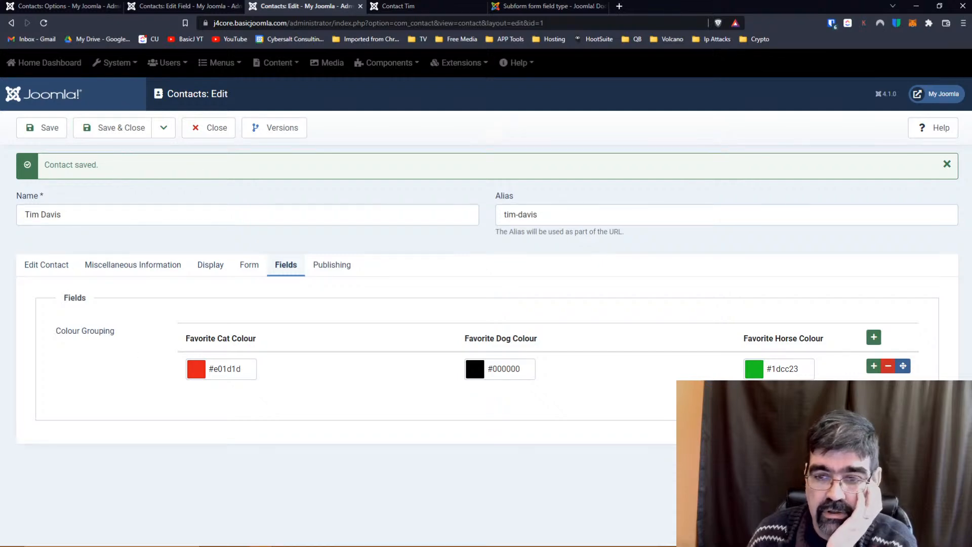
{"action": "left_click", "coordinate": [122, 130]}
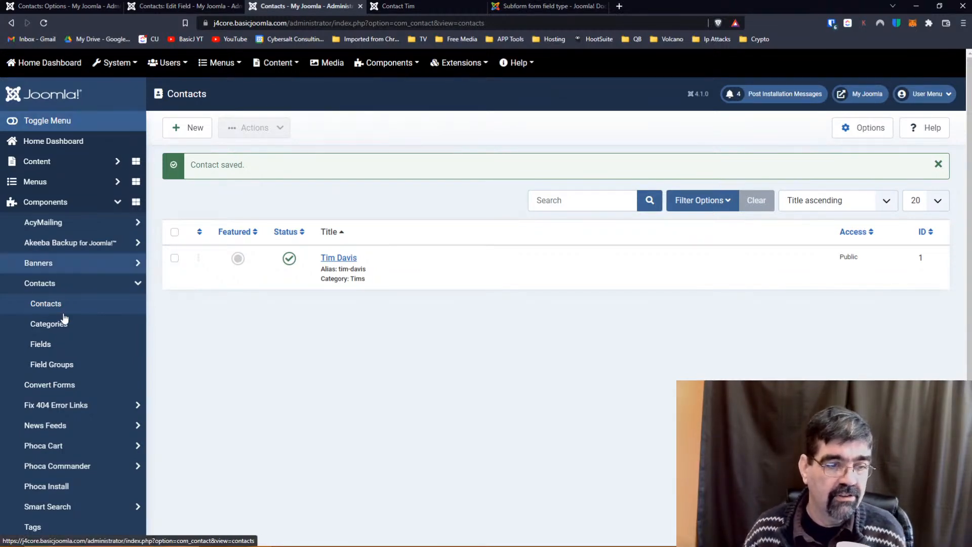
{"action": "left_click", "coordinate": [61, 348]}
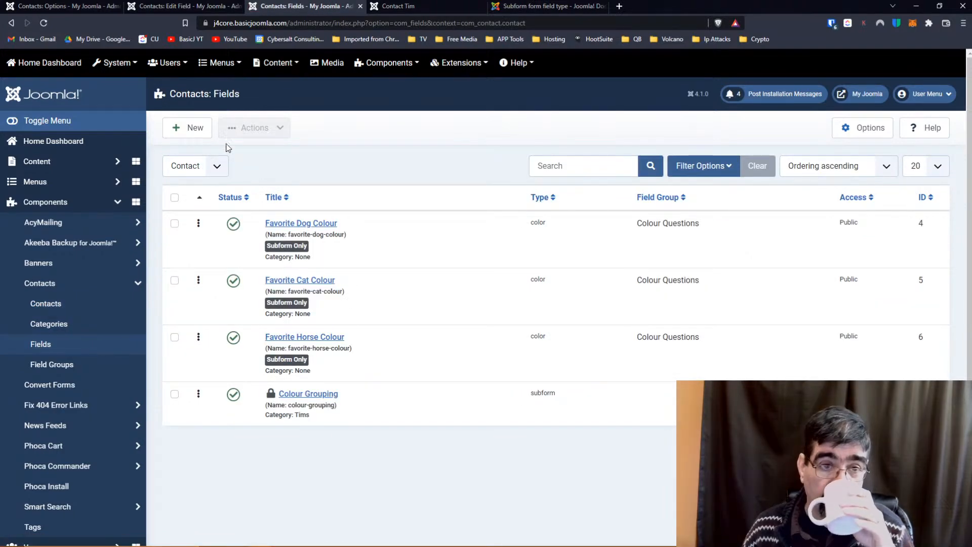
Create a new Radio contact field titled 'How they like Joomla!'.
{"action": "left_click", "coordinate": [191, 131]}
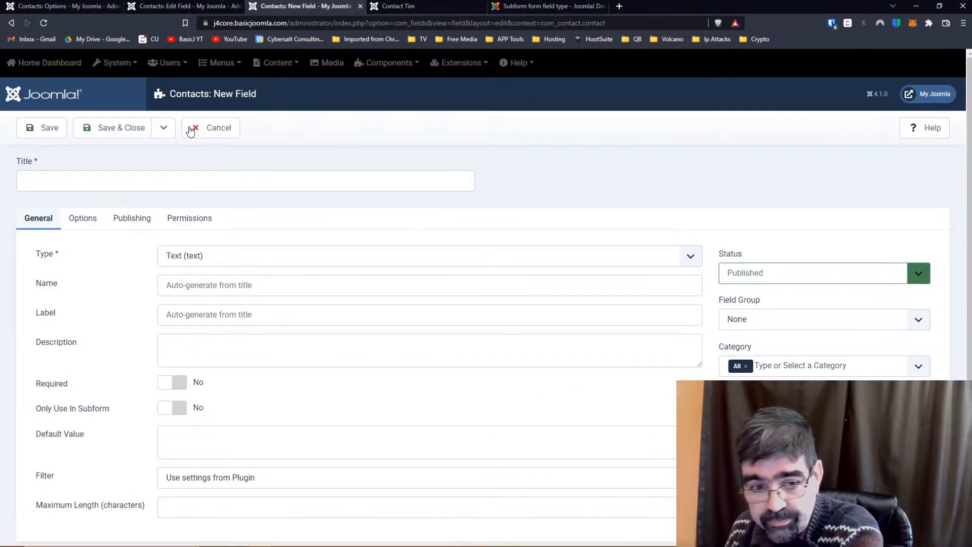
{"action": "left_click", "coordinate": [236, 259]}
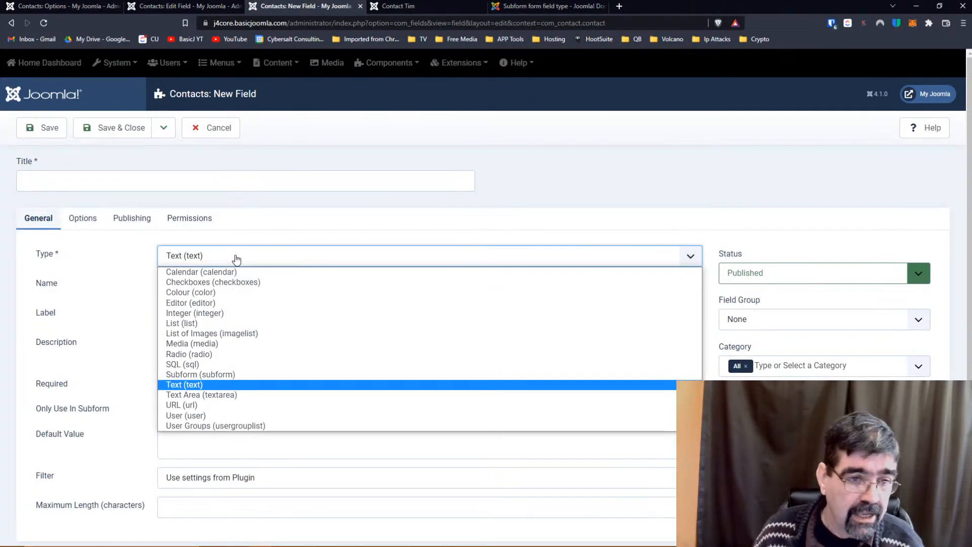
{"action": "left_click", "coordinate": [243, 354]}
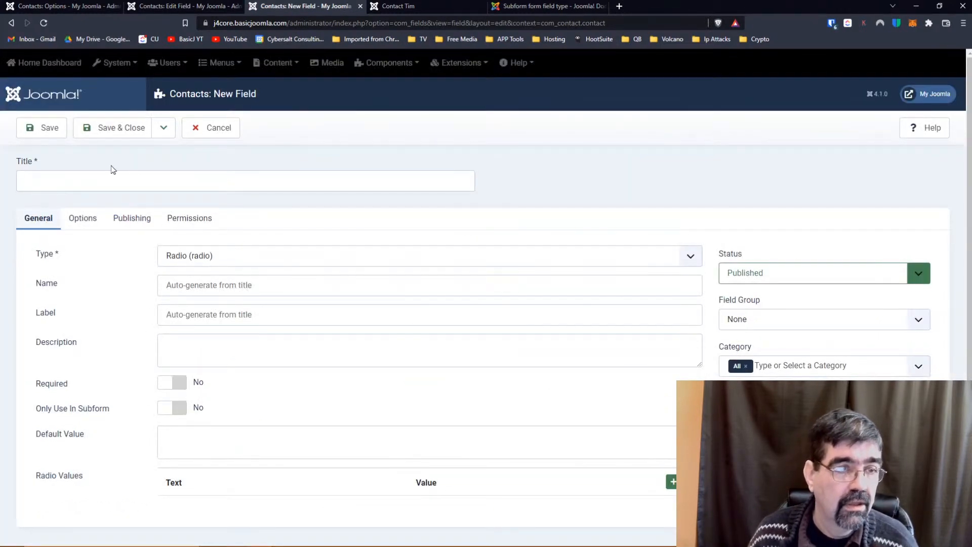
{"action": "left_click", "coordinate": [107, 175]}
{"action": "type", "text": "How do you"}
{"action": "key", "text": "BackSpace"}
{"action": "key", "text": "BackSpace"}
{"action": "key", "text": "BackSpace"}
{"action": "key", "text": "BackSpace"}
{"action": "key", "text": "BackSpace"}
{"action": "key", "text": "BackSpace"}
{"action": "key", "text": "BackSpace"}
{"action": "key", "text": "BackSpace"}
{"action": "key", "text": "BackSpace"}
{"action": "key", "text": "BackSpace"}
{"action": "type", "text": "H"}
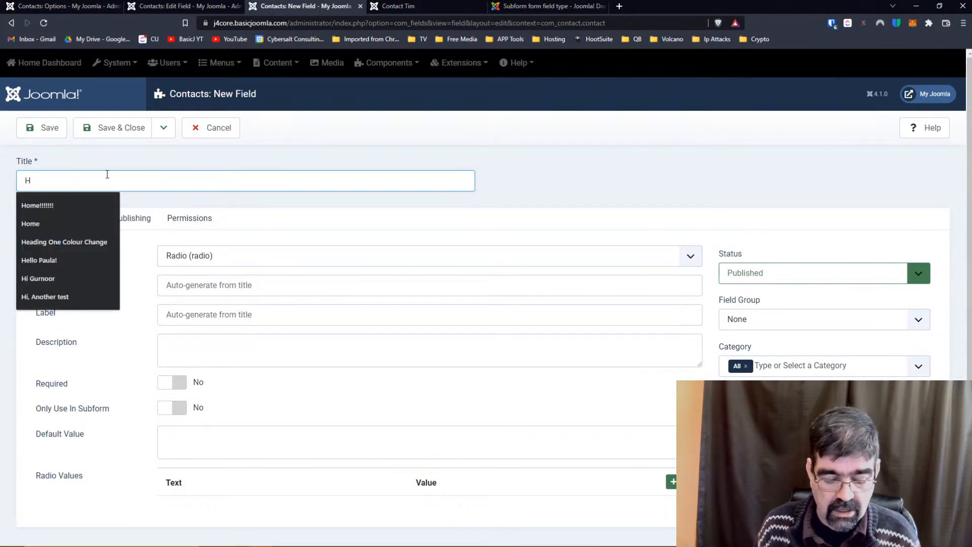
{"action": "type", "text": "ow they l"}
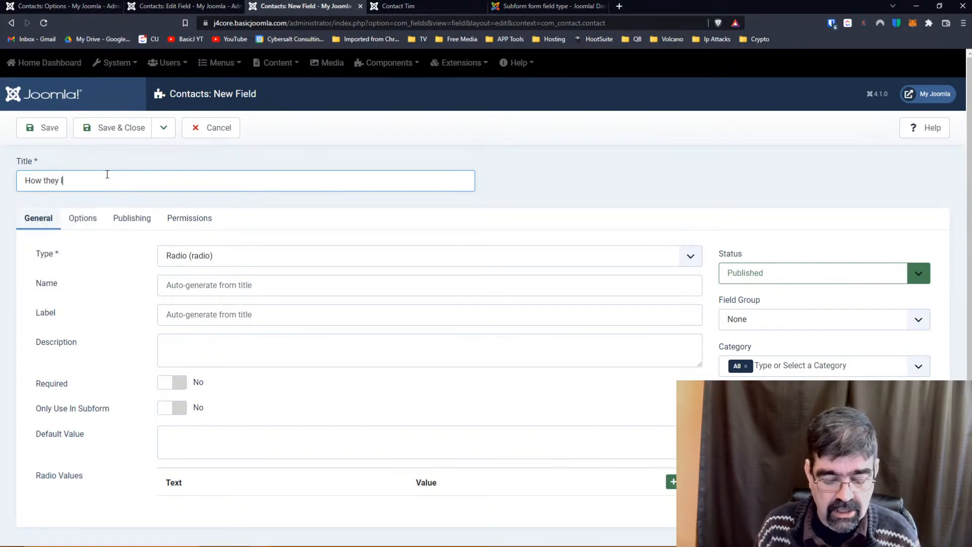
{"action": "type", "text": "ike Joomla"}
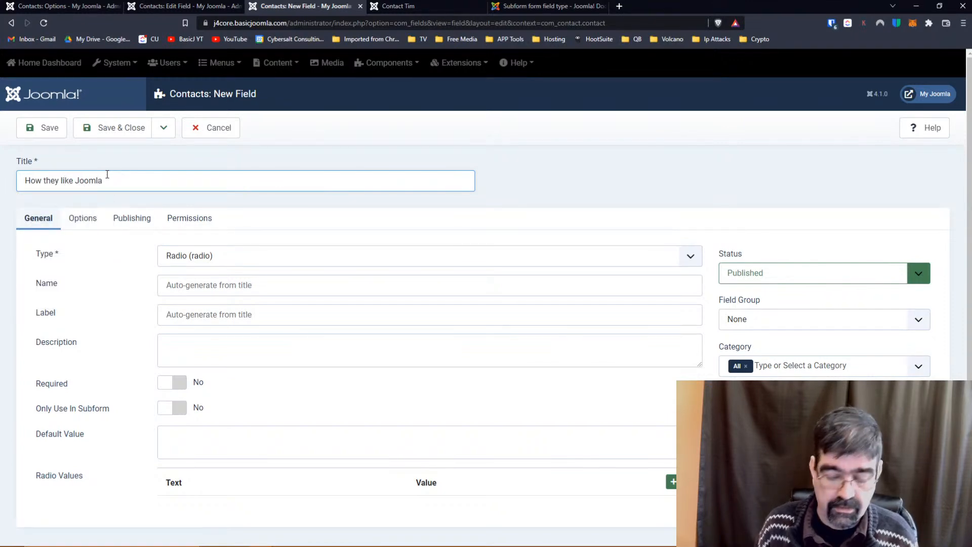
{"action": "type", "text": "!"}
Leave the name to auto-generate and add the description 'How does this person like Joomla!'.
{"action": "left_click", "coordinate": [213, 285]}
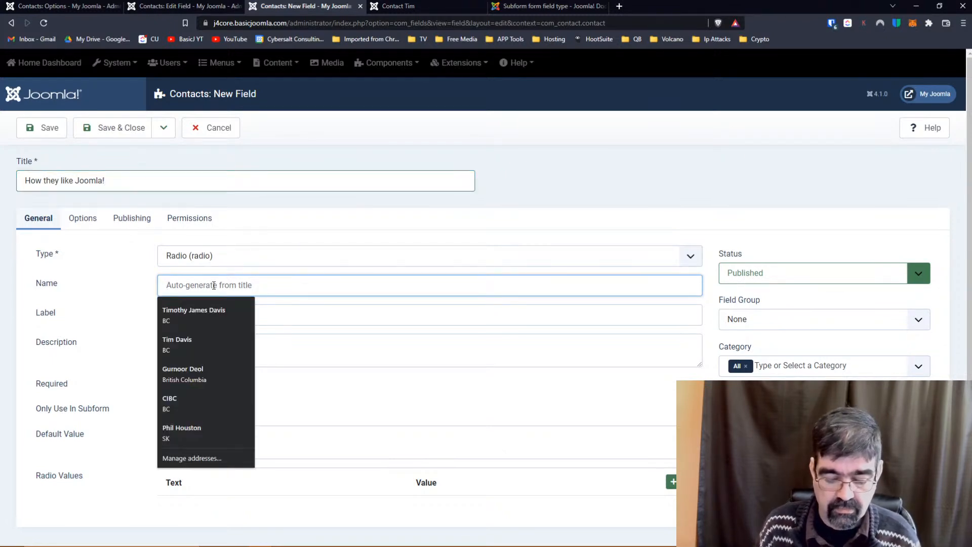
{"action": "type", "text": "Jooml"}
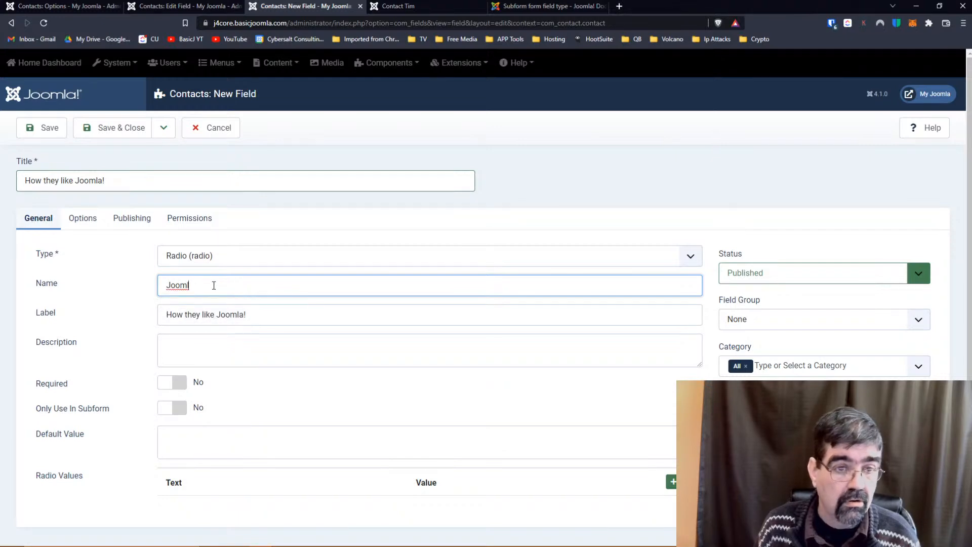
{"action": "key", "text": "BackSpace"}
{"action": "key", "text": "BackSpace"}
{"action": "key", "text": "BackSpace"}
{"action": "key", "text": "BackSpace"}
{"action": "key", "text": "BackSpace"}
{"action": "key", "text": "Tab"}
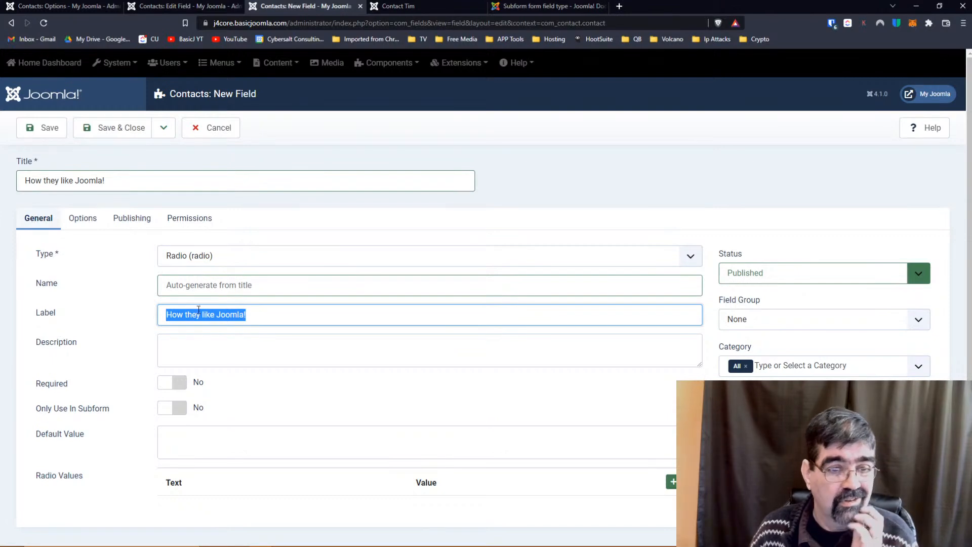
{"action": "left_click", "coordinate": [205, 343]}
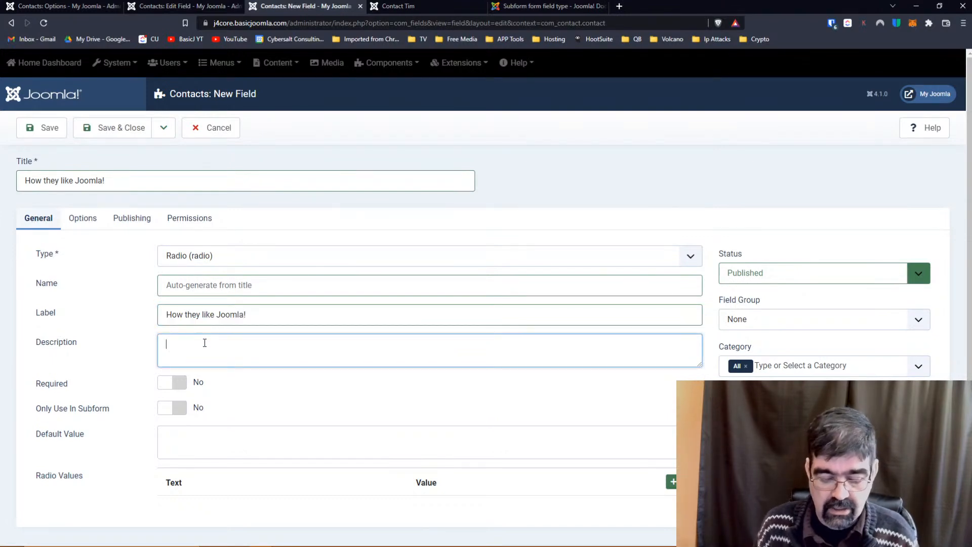
{"action": "type", "text": "How"}
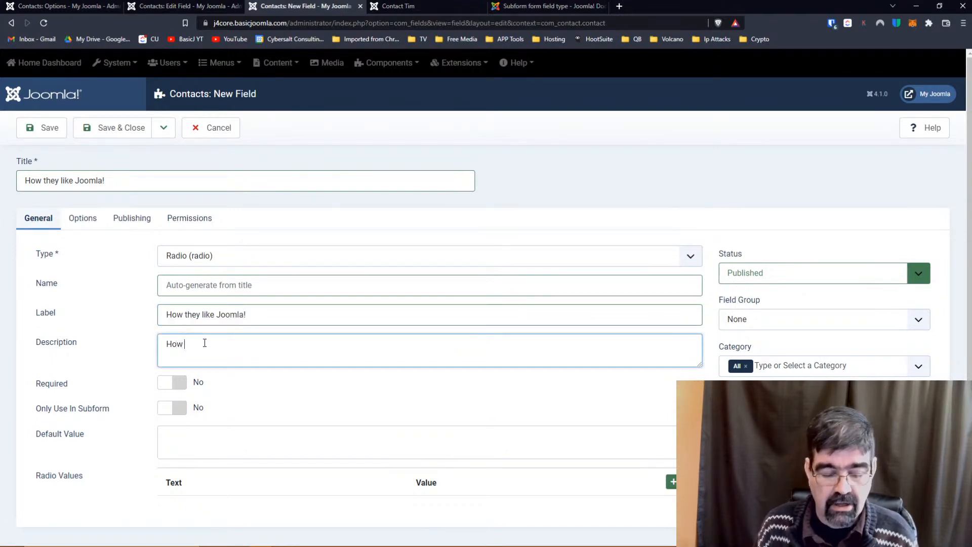
{"action": "type", "text": " does"}
{"action": "key", "text": "BackSpace"}
{"action": "type", "text": "does this"}
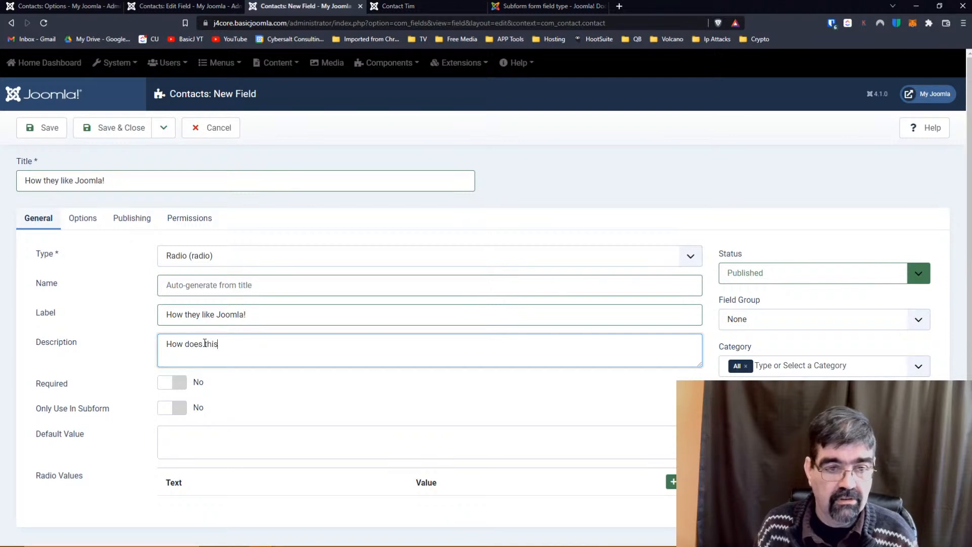
{"action": "type", "text": " person like "}
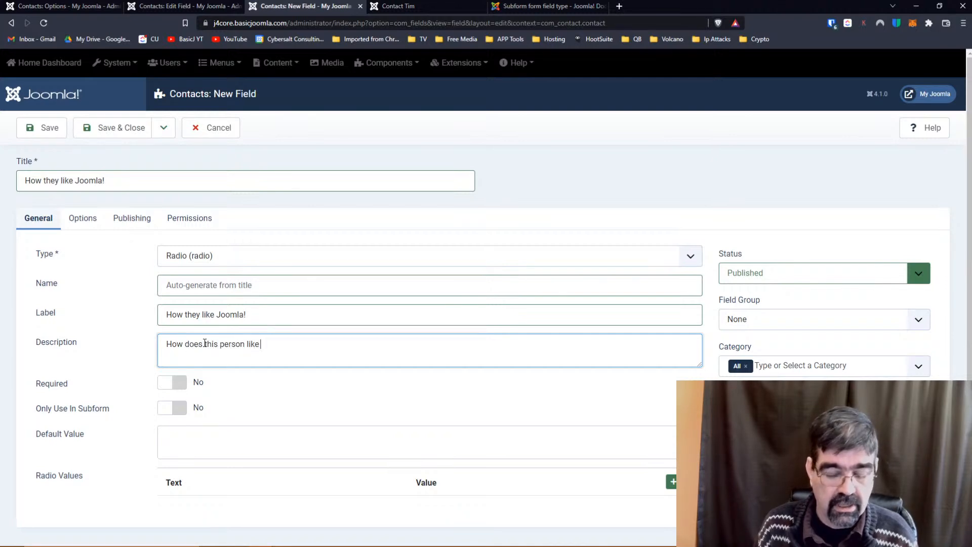
{"action": "type", "text": "Joomla!"}
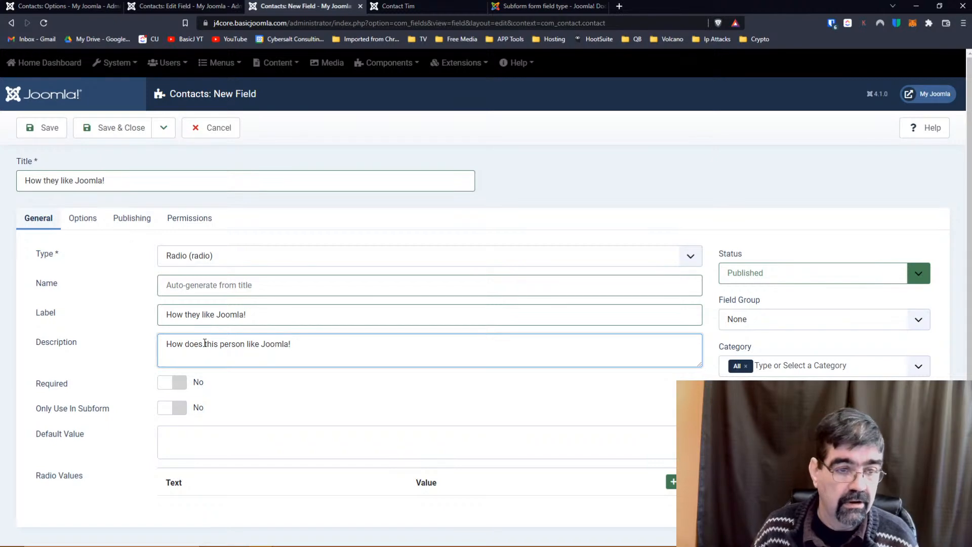
Set Only Use In Subform to Yes and add the first radio value row.
{"action": "scroll", "coordinate": [192, 348], "scroll_direction": "down", "scroll_amount": 1}
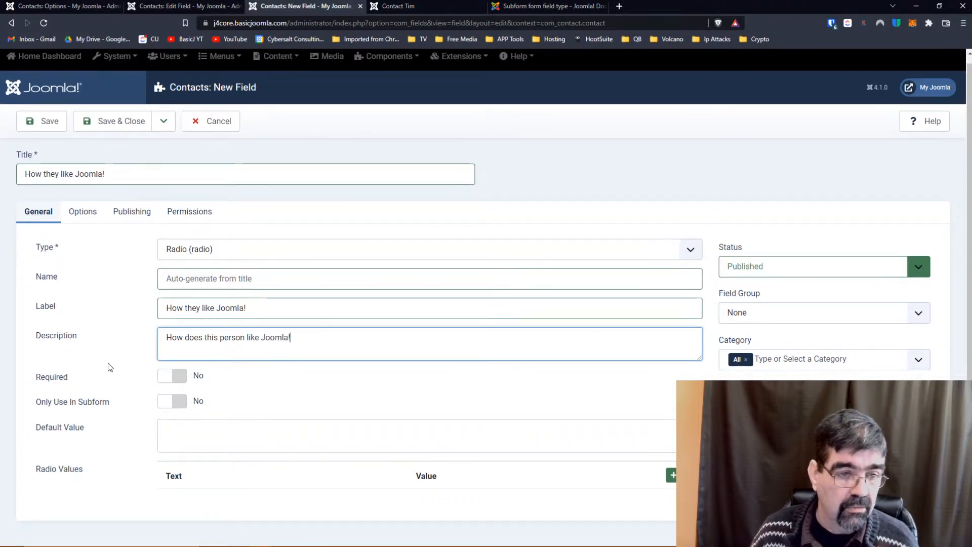
{"action": "left_click", "coordinate": [166, 402]}
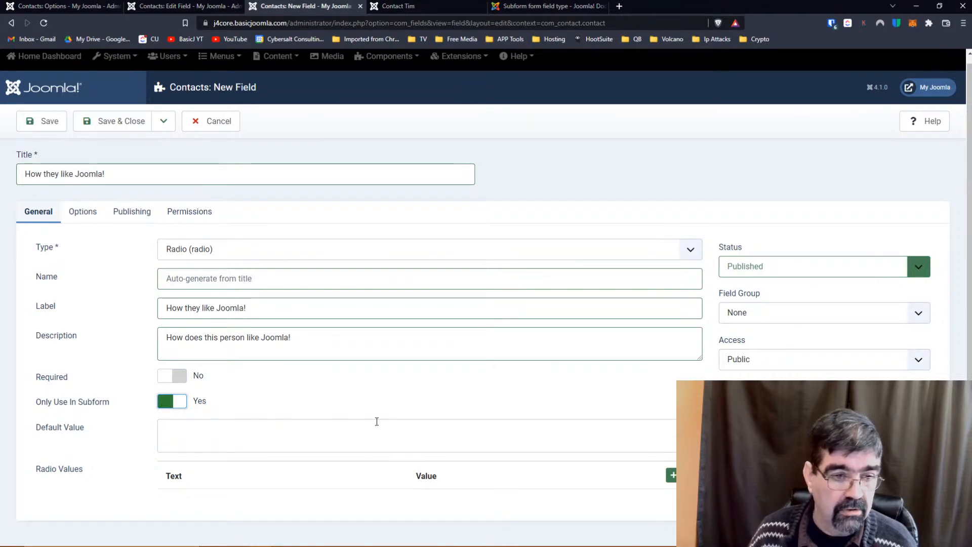
{"action": "left_click", "coordinate": [671, 476]}
Add radio options 'Really Like It' and 'Crazy About It' with value cai.
{"action": "scroll", "coordinate": [572, 414], "scroll_direction": "down", "scroll_amount": 1}
{"action": "scroll", "coordinate": [571, 414], "scroll_direction": "down", "scroll_amount": 1}
{"action": "left_click", "coordinate": [222, 466]}
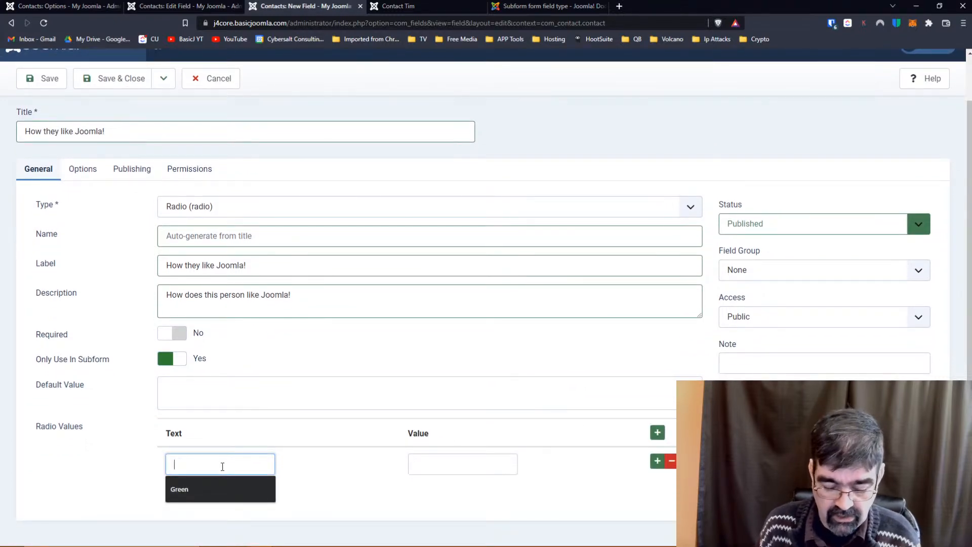
{"action": "type", "text": "Really Like"}
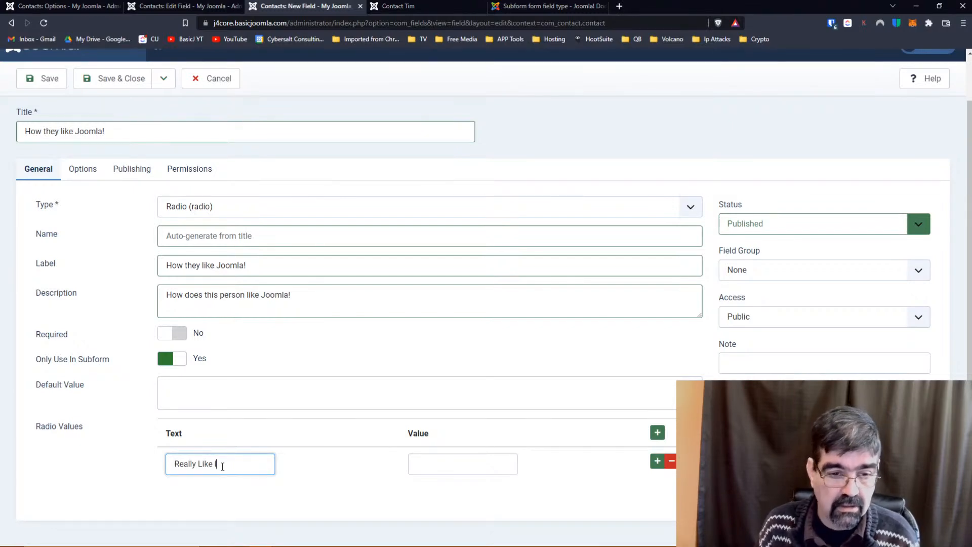
{"action": "key", "text": "Tab"}
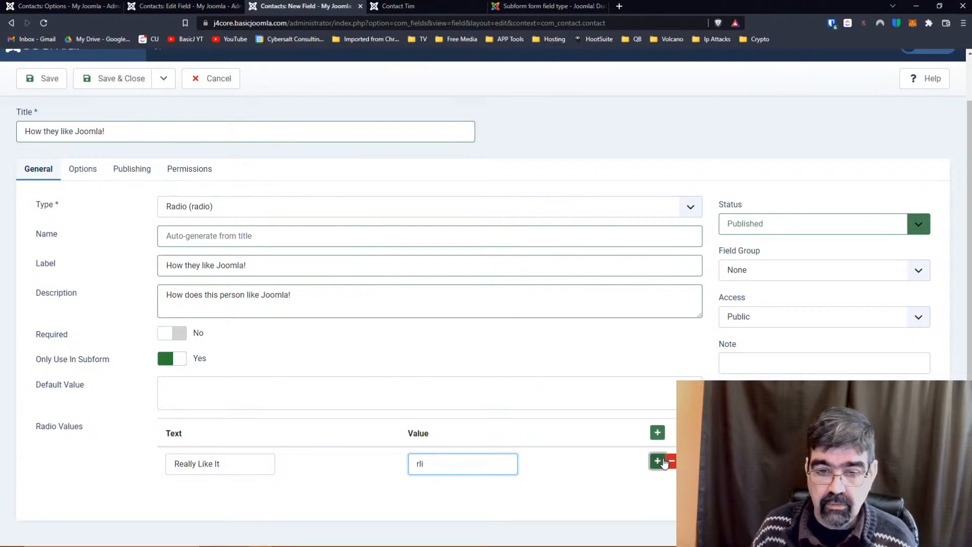
{"action": "left_click", "coordinate": [657, 461]}
{"action": "left_click", "coordinate": [226, 513]}
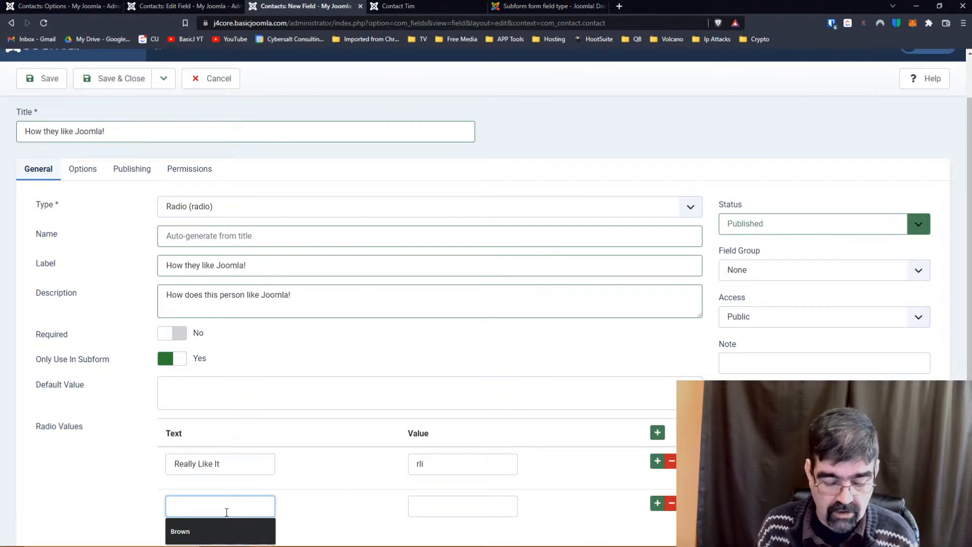
{"action": "type", "text": "Craz"}
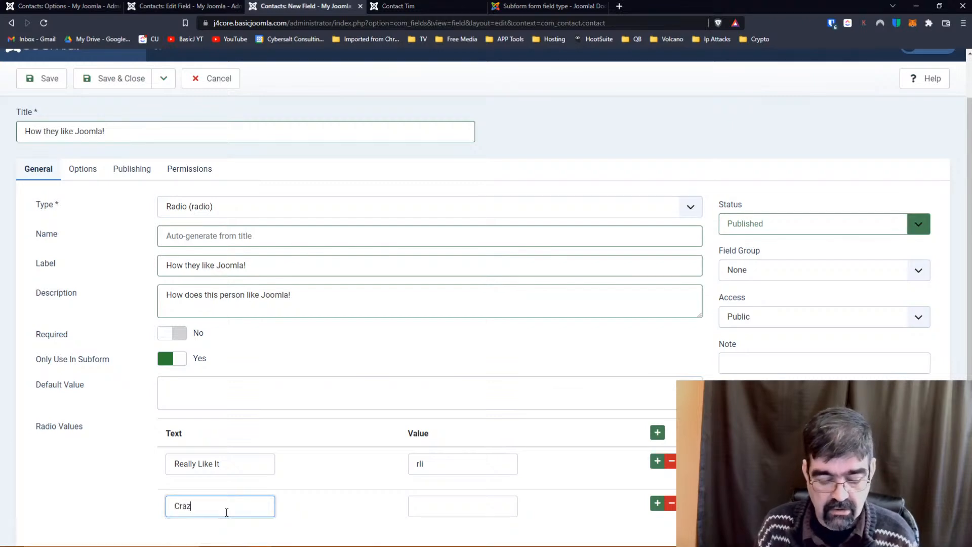
{"action": "type", "text": "y About "}
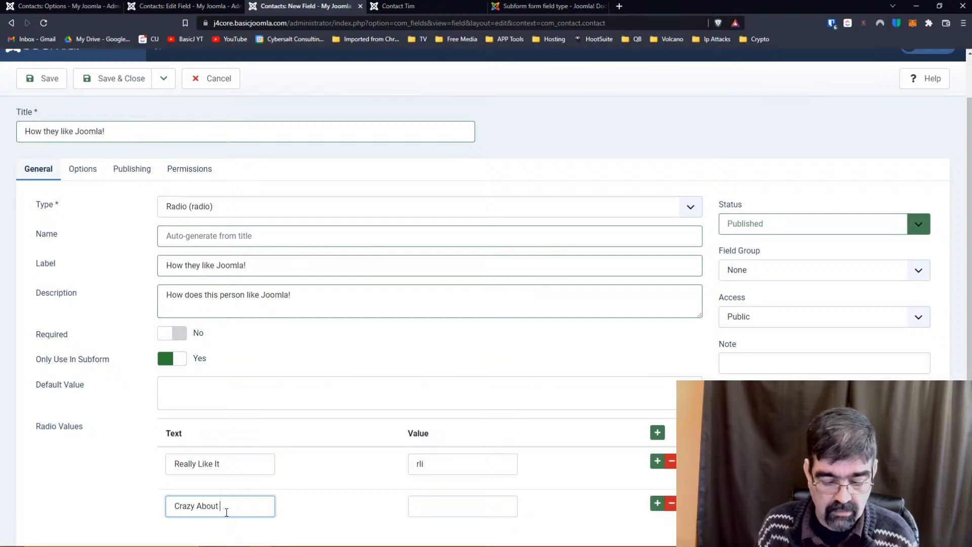
{"action": "type", "text": "It"}
{"action": "key", "text": "Tab"}
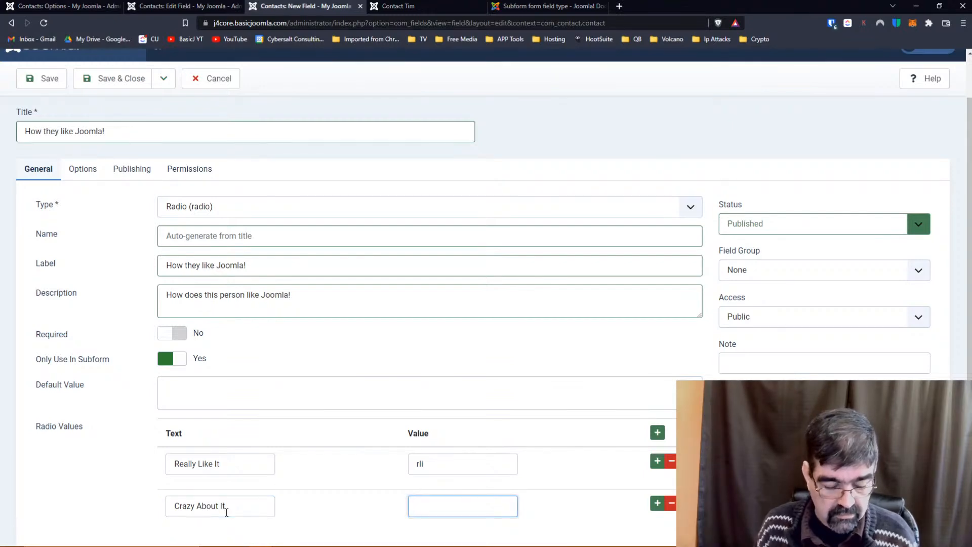
{"action": "type", "text": "CAI"}
{"action": "key", "text": "BackSpace"}
{"action": "key", "text": "BackSpace"}
{"action": "key", "text": "BackSpace"}
{"action": "type", "text": "cai"}
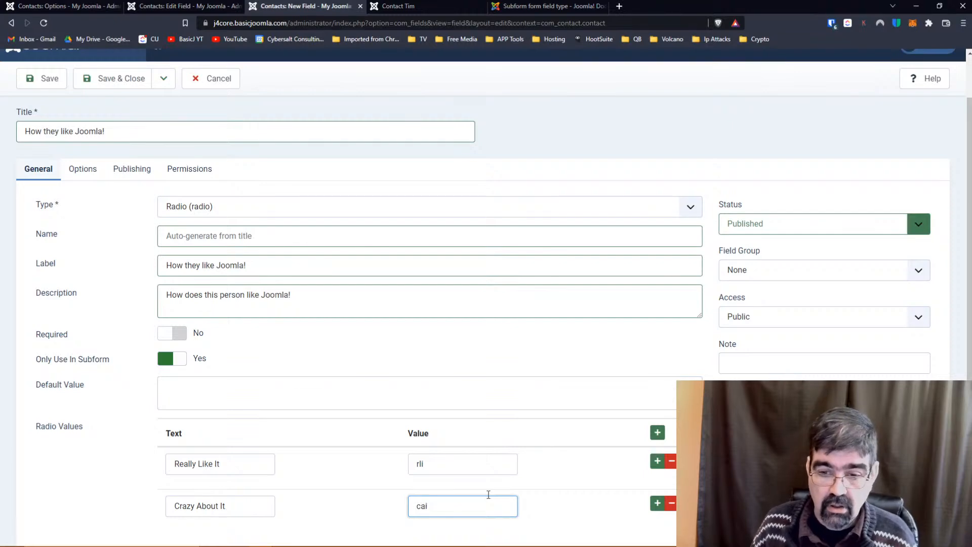
{"action": "left_click", "coordinate": [494, 374]}
Add a third radio option 'Over The Moon!' with value otm.
{"action": "scroll", "coordinate": [495, 373], "scroll_direction": "down", "scroll_amount": 1}
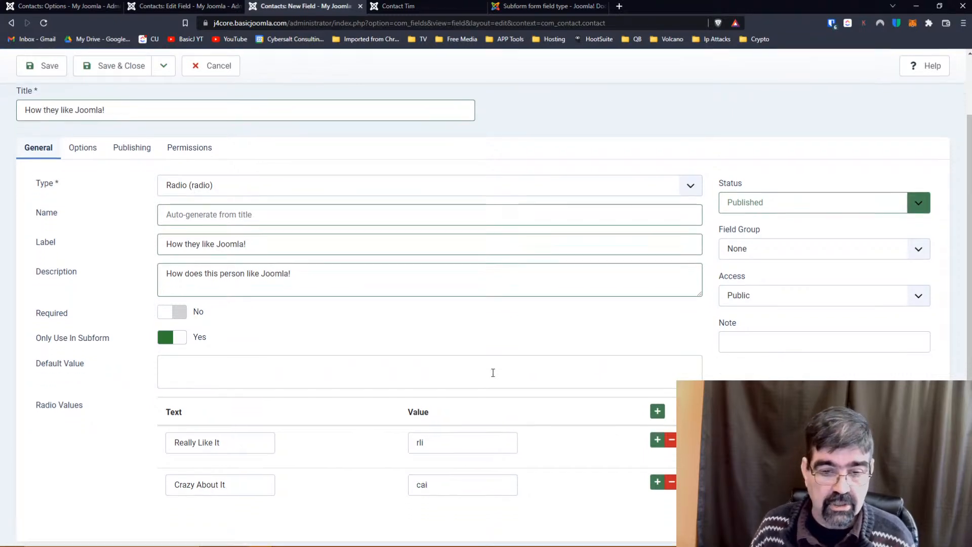
{"action": "left_click", "coordinate": [657, 460]}
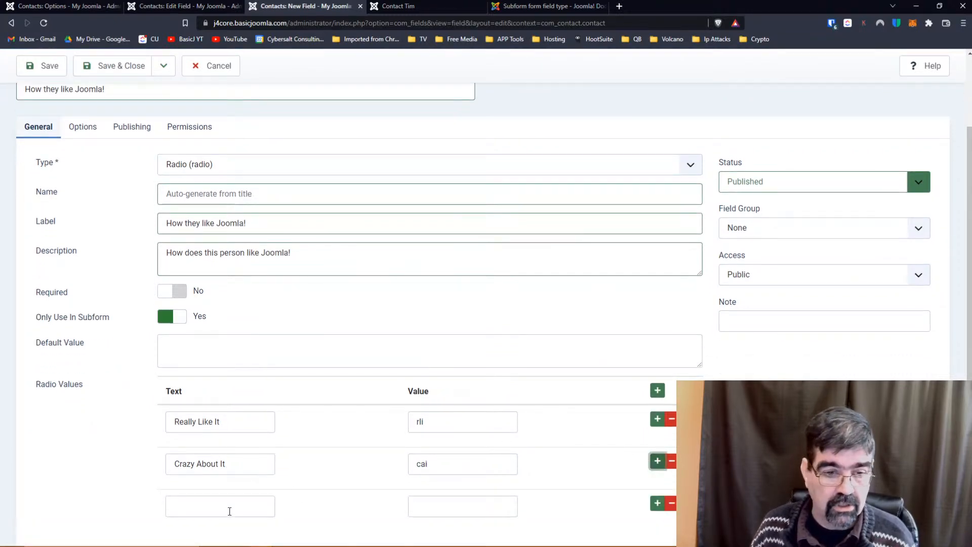
{"action": "left_click", "coordinate": [229, 509]}
{"action": "type", "text": "Over the"}
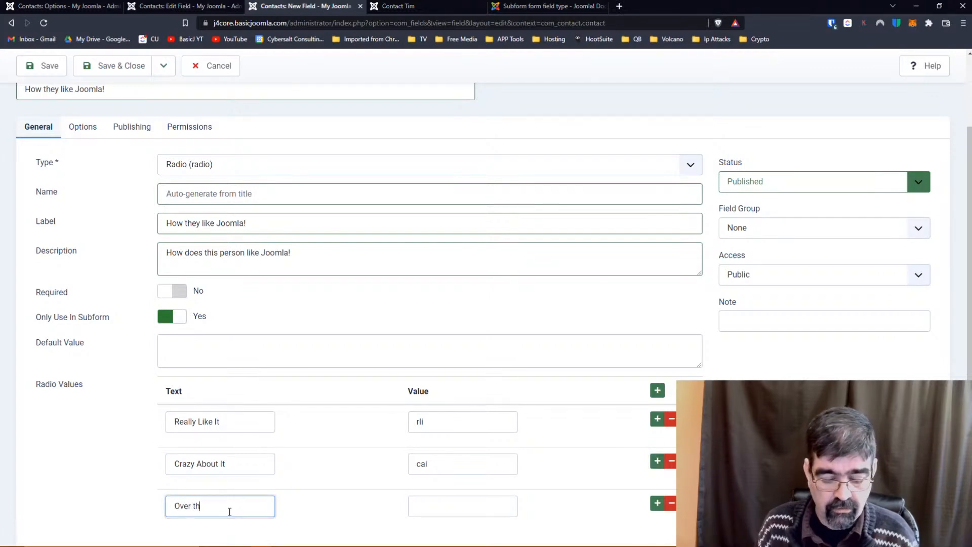
{"action": "key", "text": "BackSpace"}
{"action": "key", "text": "BackSpace"}
{"action": "type", "text": "The Moon"}
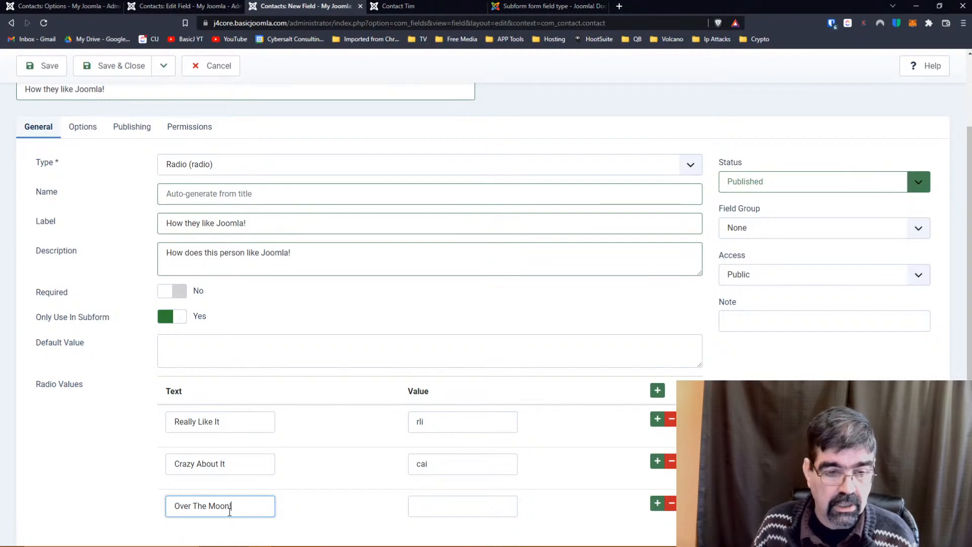
{"action": "type", "text": "!"}
{"action": "left_click", "coordinate": [417, 507]}
{"action": "type", "text": "otm"}
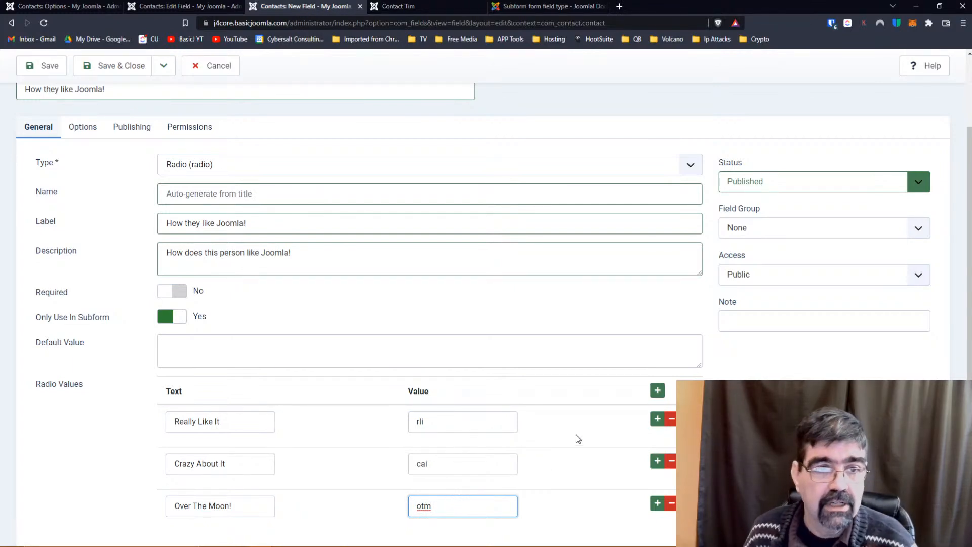
Save the radio field and switch to the front-end Contact Tim page.
{"action": "scroll", "coordinate": [575, 436], "scroll_direction": "down", "scroll_amount": 1}
{"action": "left_click", "coordinate": [43, 66]}
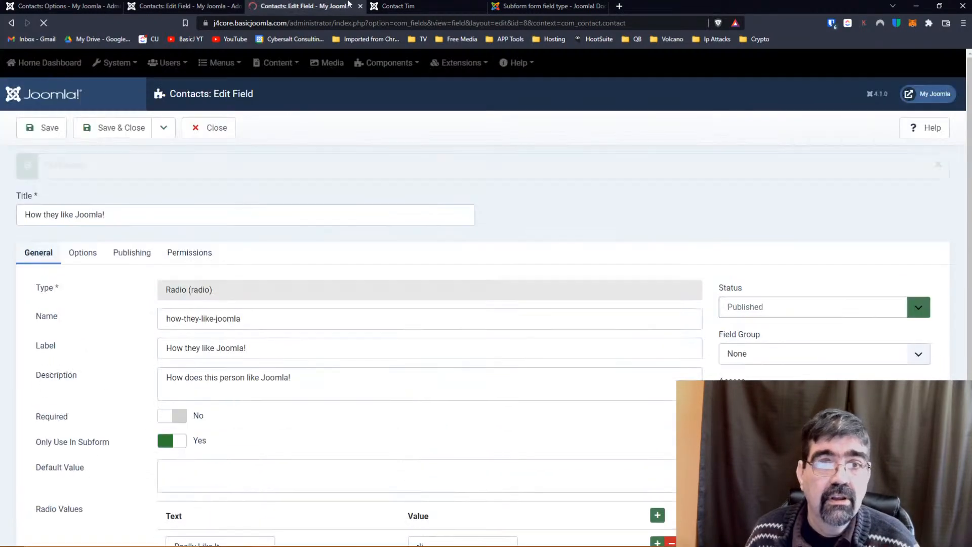
{"action": "left_click", "coordinate": [398, 6]}
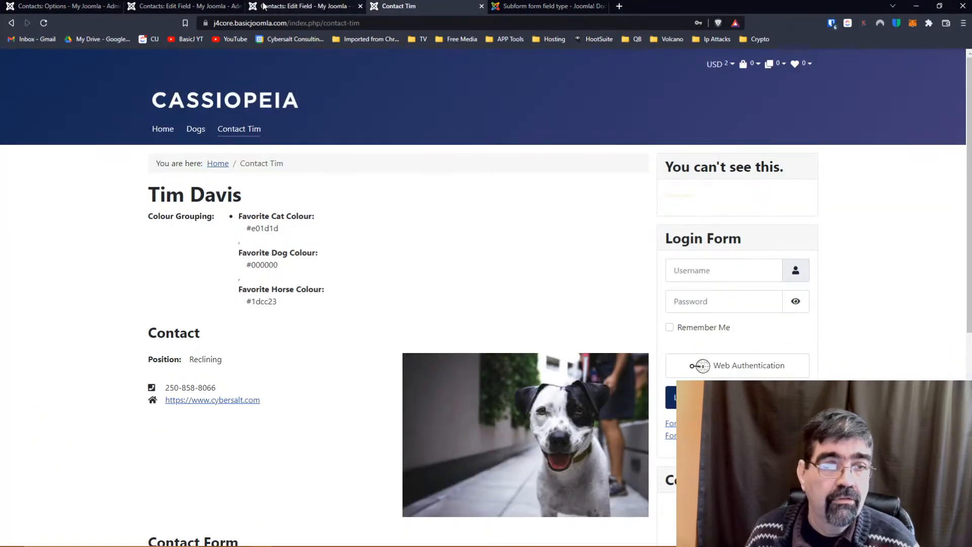
Refresh the Contact Tim page, then reload the radio field's edit form.
{"action": "left_click", "coordinate": [43, 23]}
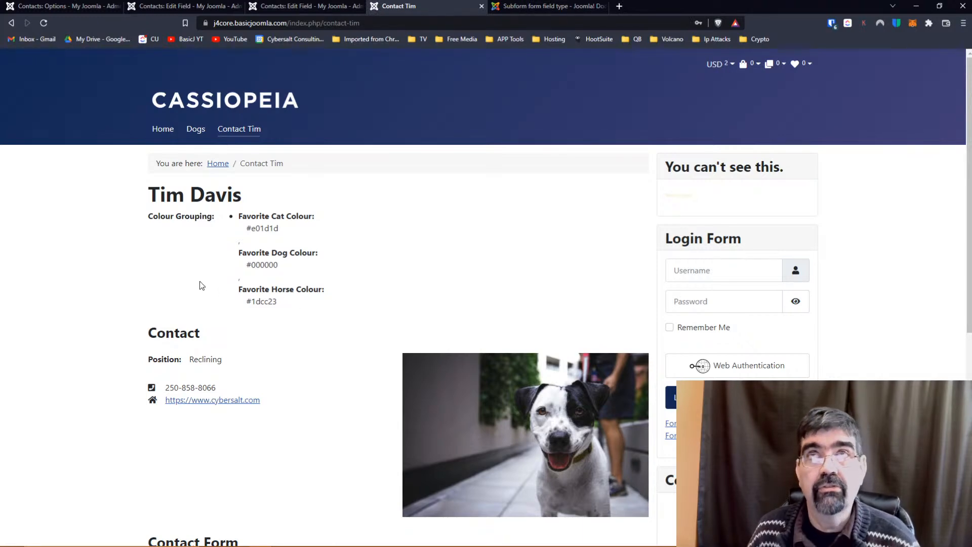
{"action": "left_click", "coordinate": [301, 6]}
{"action": "left_click", "coordinate": [43, 23]}
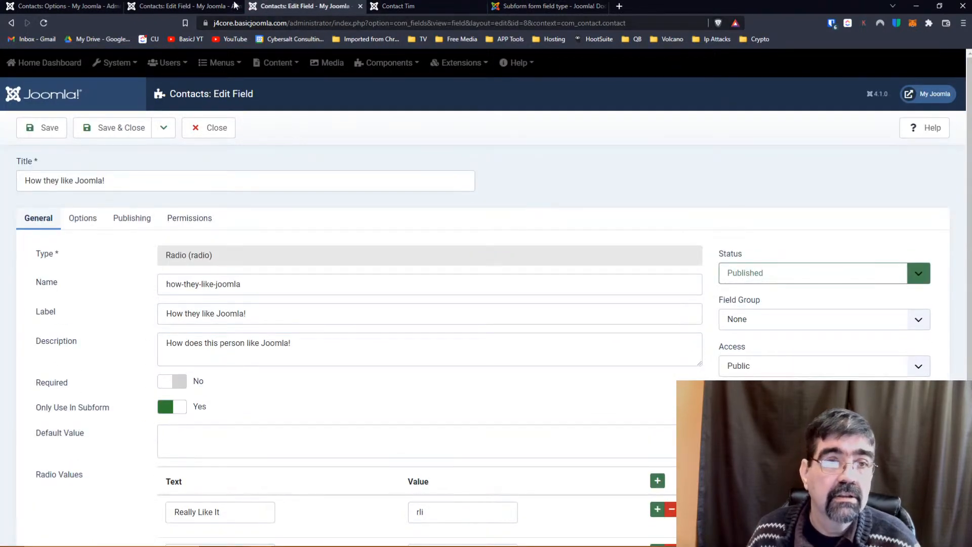
Close the Colour Grouping field editor to return to the Contacts: Fields list.
{"action": "left_click", "coordinate": [181, 5]}
{"action": "scroll", "coordinate": [141, 61], "scroll_direction": "up", "scroll_amount": 3}
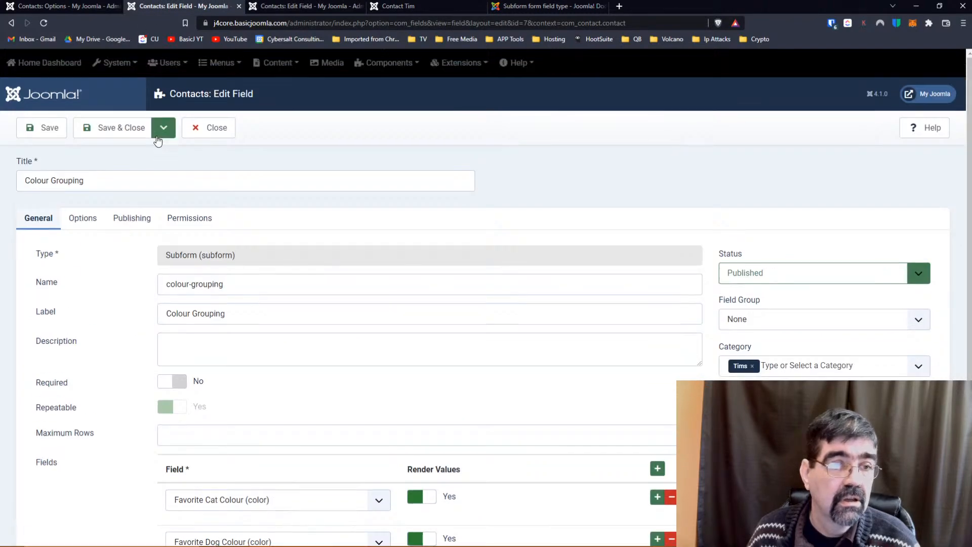
{"action": "left_click", "coordinate": [66, 5]}
{"action": "left_click", "coordinate": [157, 6]}
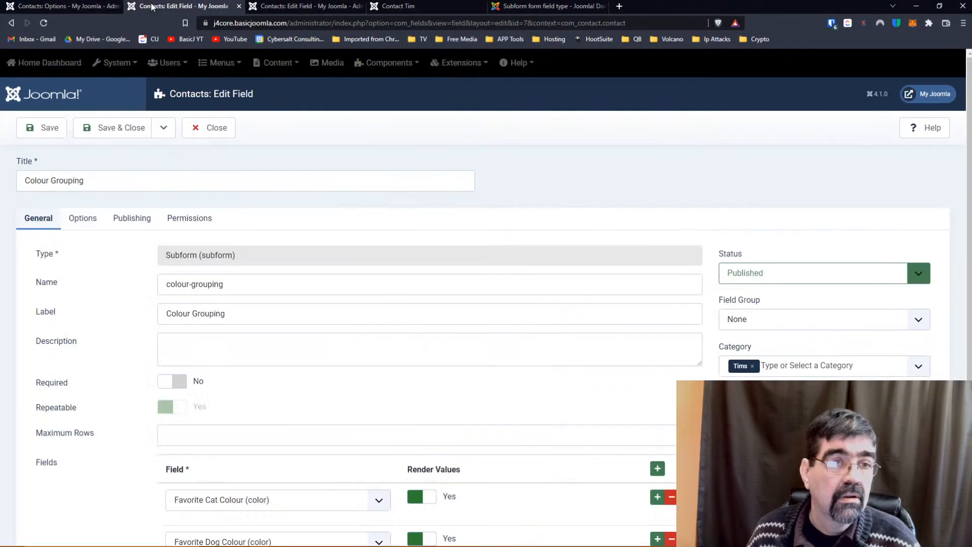
{"action": "left_click", "coordinate": [205, 128]}
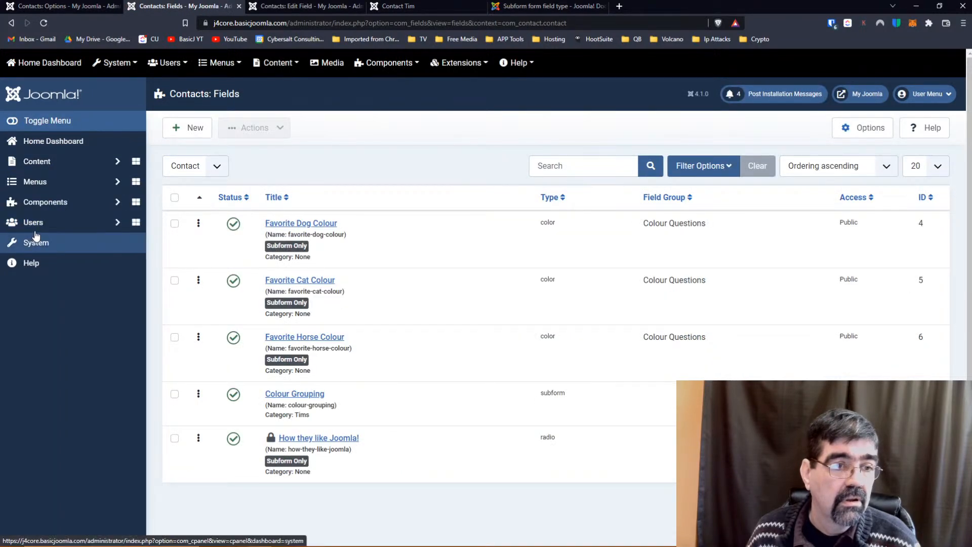
{"action": "left_click", "coordinate": [43, 202]}
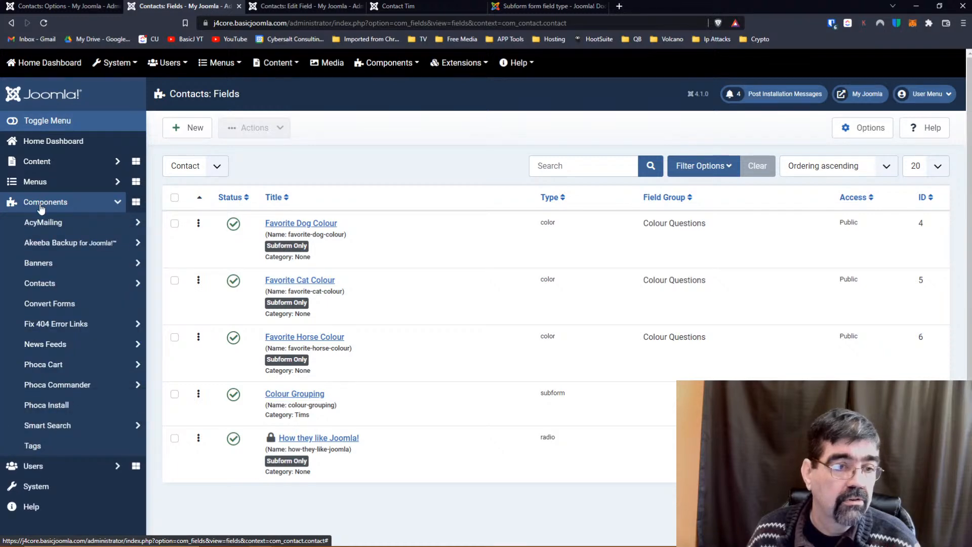
{"action": "left_click", "coordinate": [43, 283]}
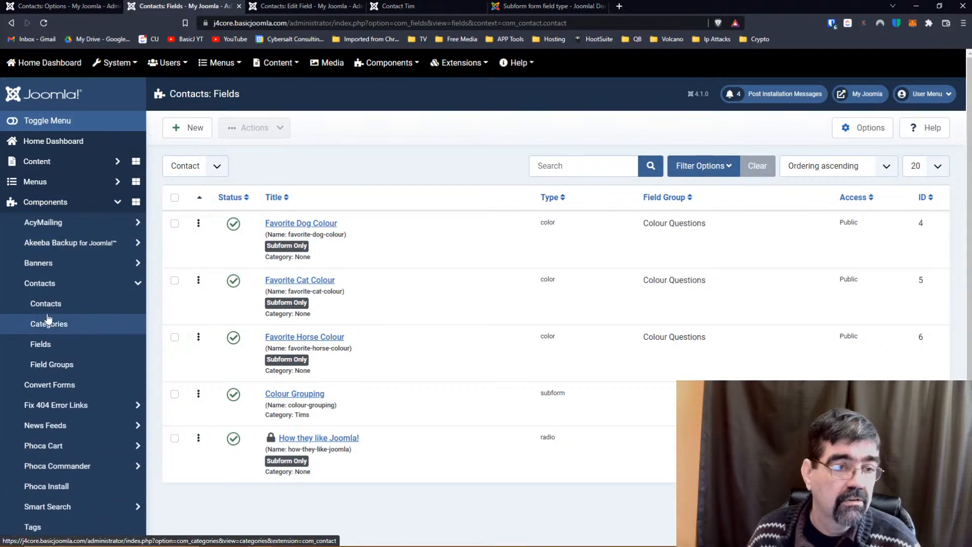
{"action": "left_click", "coordinate": [81, 305]}
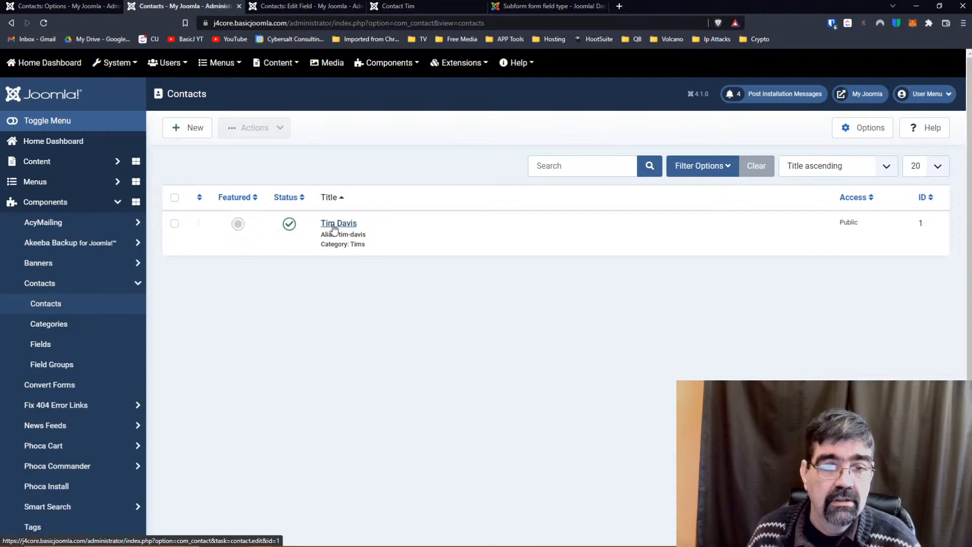
{"action": "left_click", "coordinate": [334, 229]}
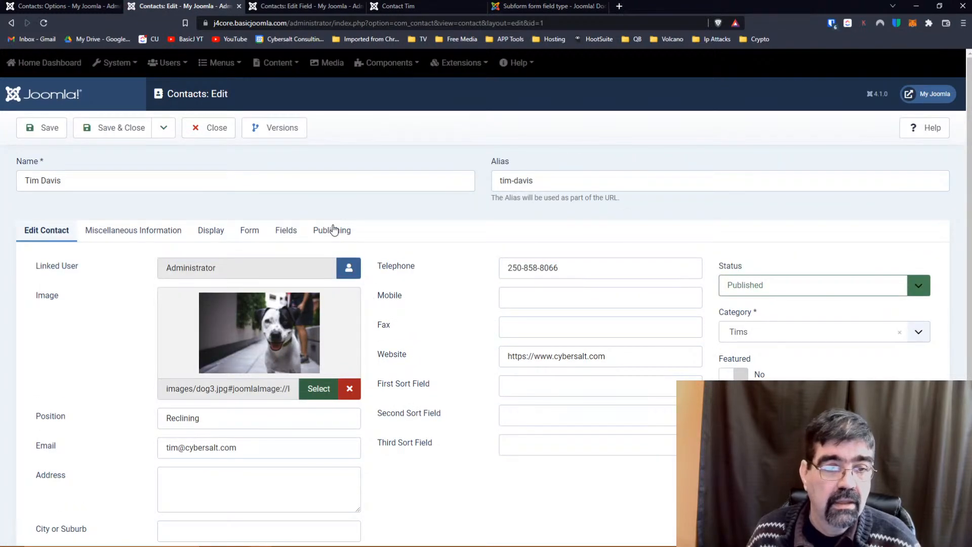
{"action": "left_click", "coordinate": [250, 231]}
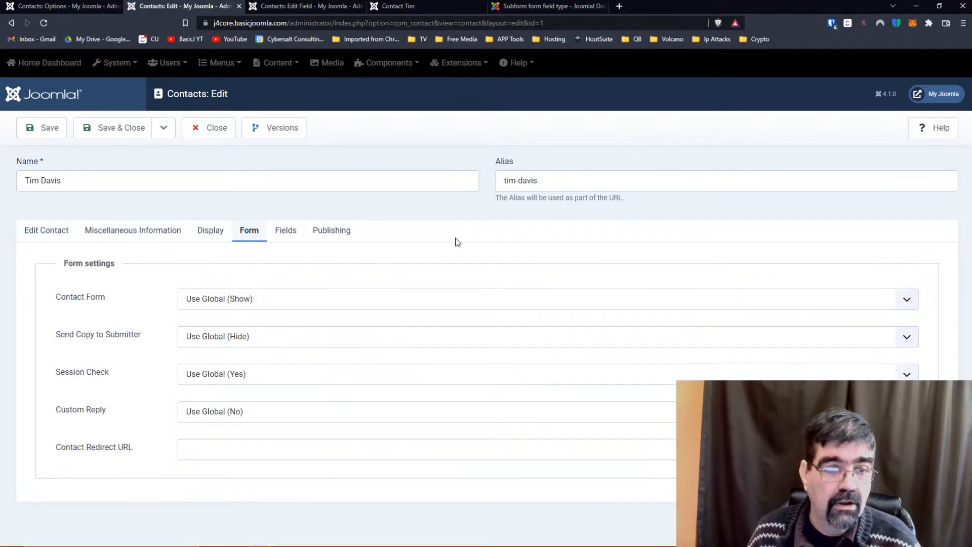
{"action": "left_click", "coordinate": [286, 237]}
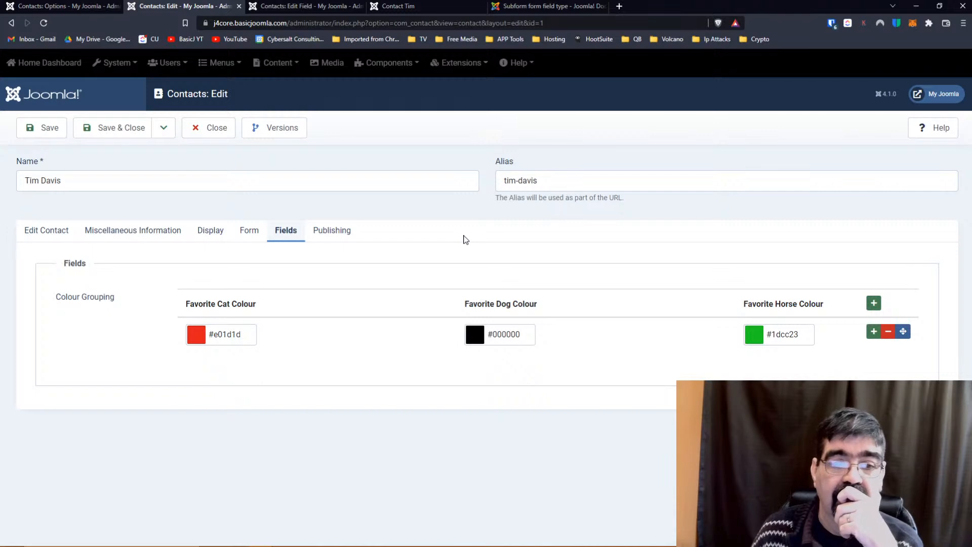
{"action": "left_click", "coordinate": [286, 8]}
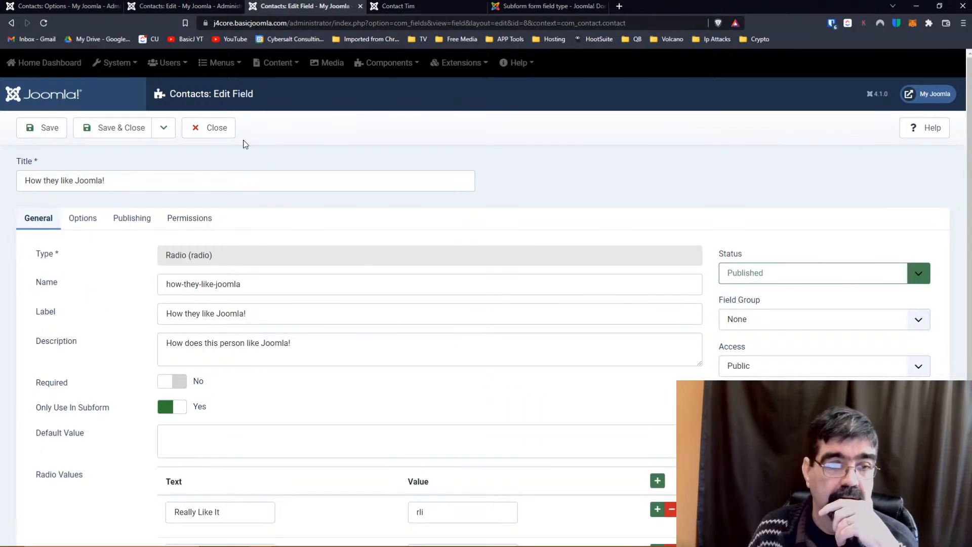
Keep How they like Joomla! with Field Group None and save and close it.
{"action": "scroll", "coordinate": [117, 188], "scroll_direction": "down", "scroll_amount": 3}
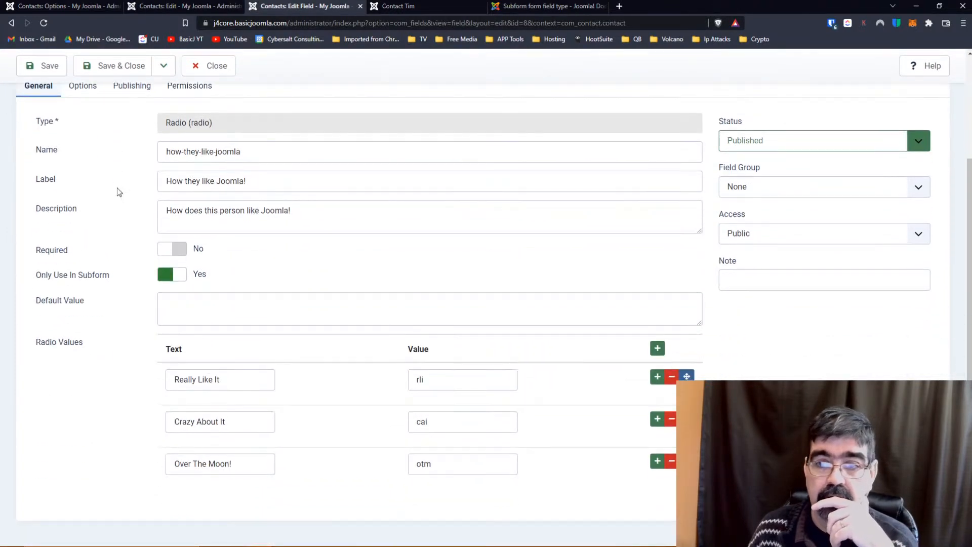
{"action": "left_click", "coordinate": [919, 188]}
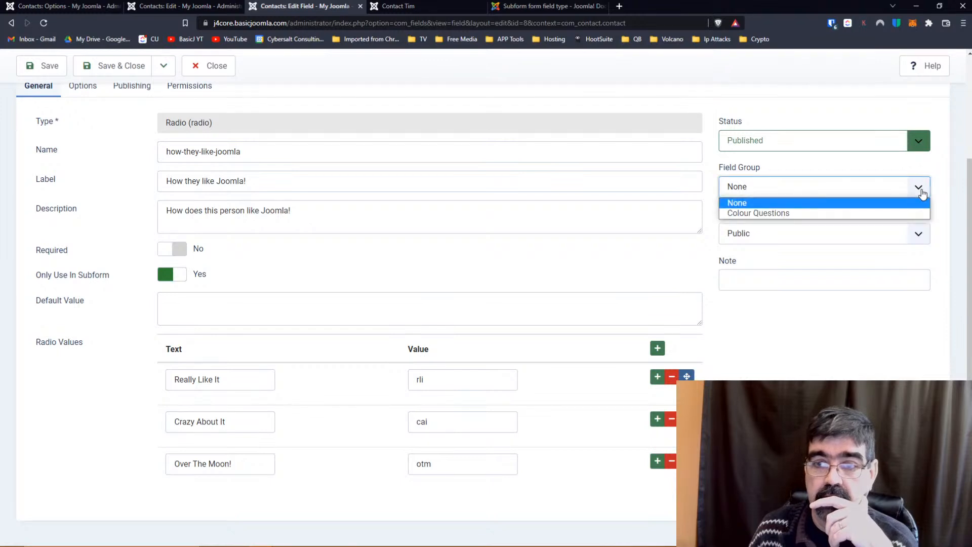
{"action": "left_click", "coordinate": [922, 193]}
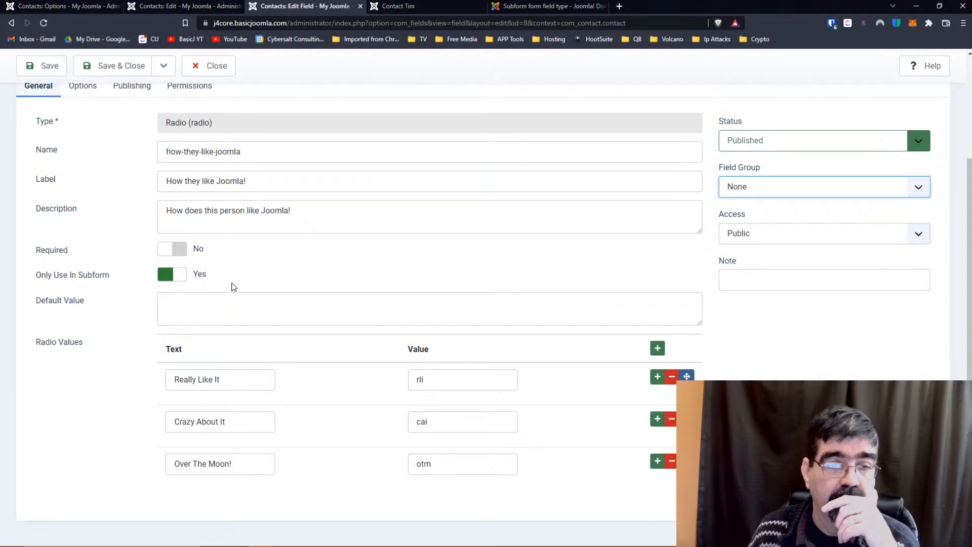
{"action": "scroll", "coordinate": [297, 292], "scroll_direction": "up", "scroll_amount": 3}
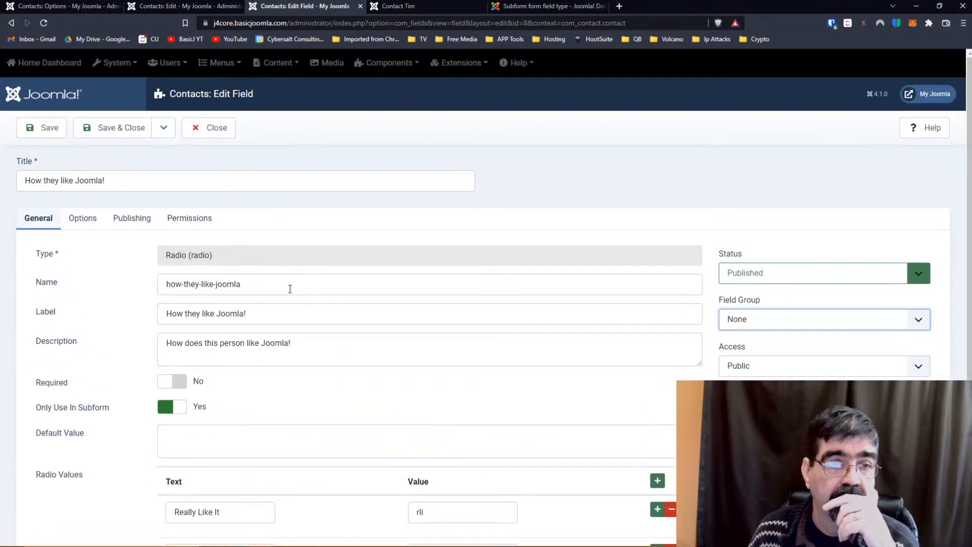
{"action": "left_click", "coordinate": [397, 6]}
{"action": "left_click", "coordinate": [319, 7]}
{"action": "left_click", "coordinate": [112, 131]}
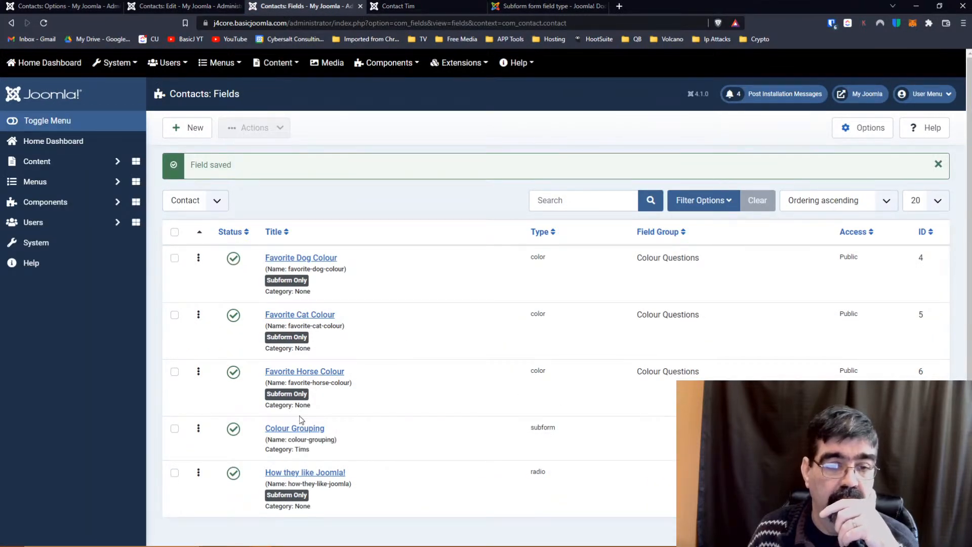
Add a fourth Colour Grouping row using the How they like Joomla! radio and save it.
{"action": "left_click", "coordinate": [296, 429]}
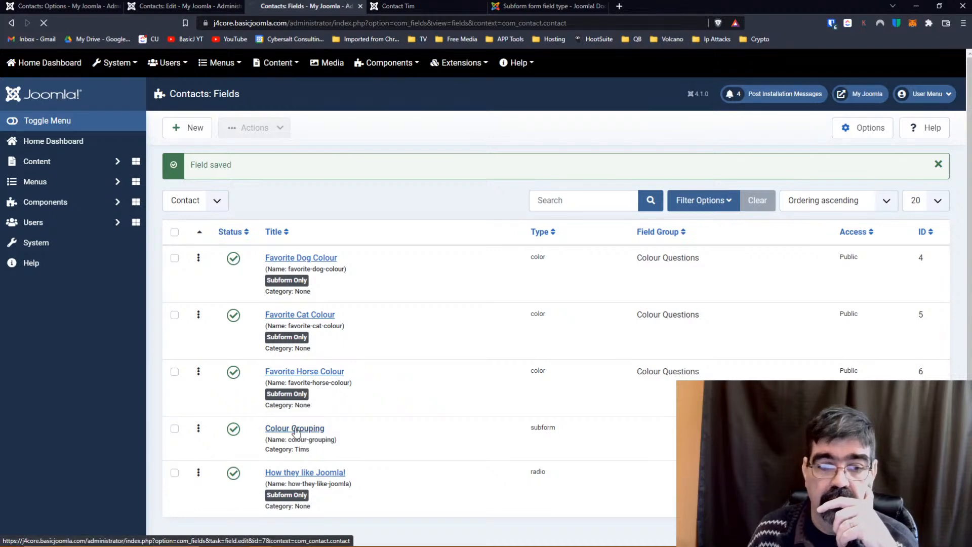
{"action": "scroll", "coordinate": [306, 309], "scroll_direction": "down", "scroll_amount": 2}
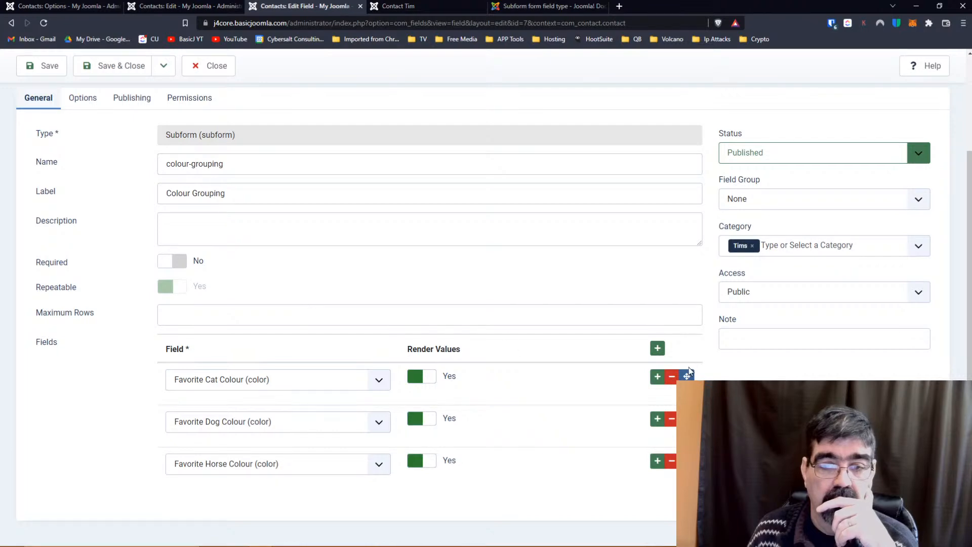
{"action": "left_click", "coordinate": [658, 350]}
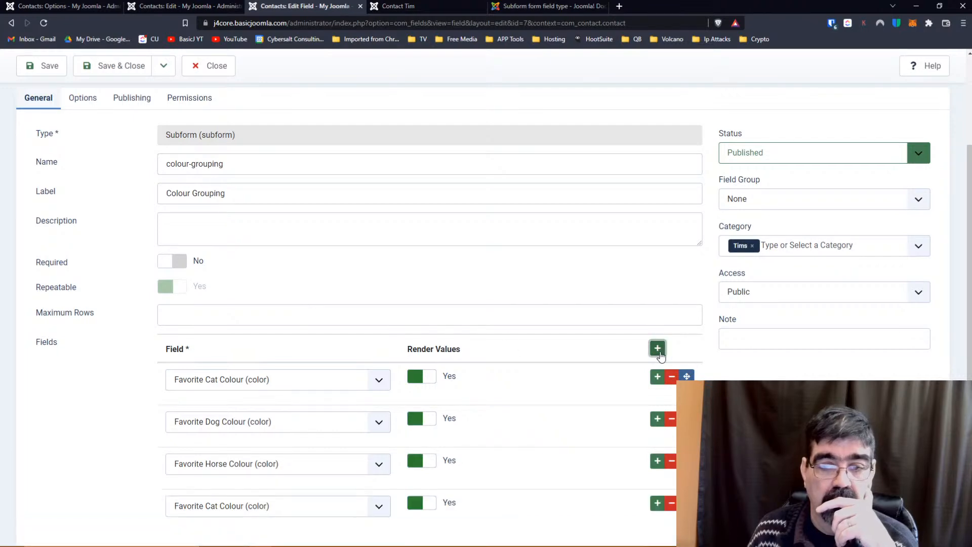
{"action": "left_click", "coordinate": [379, 507]}
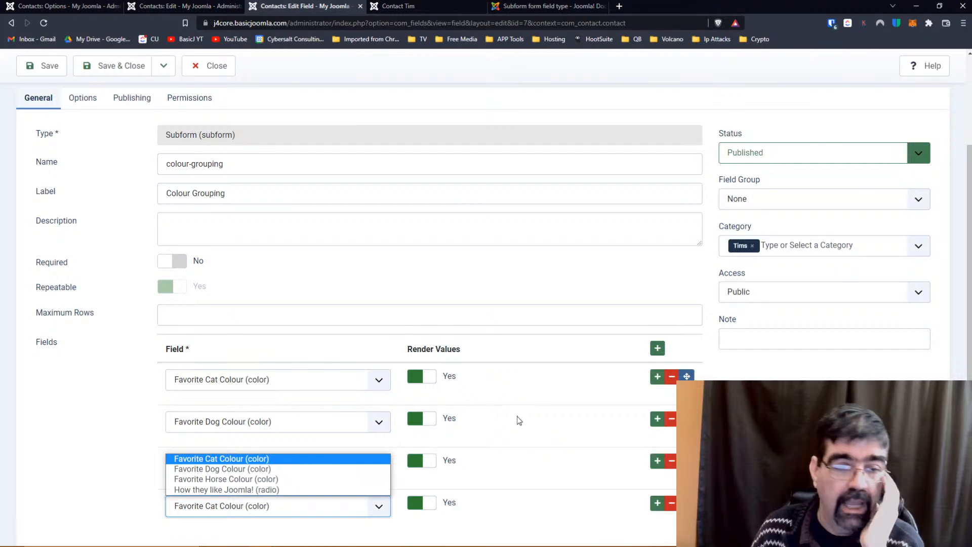
{"action": "left_click", "coordinate": [256, 490]}
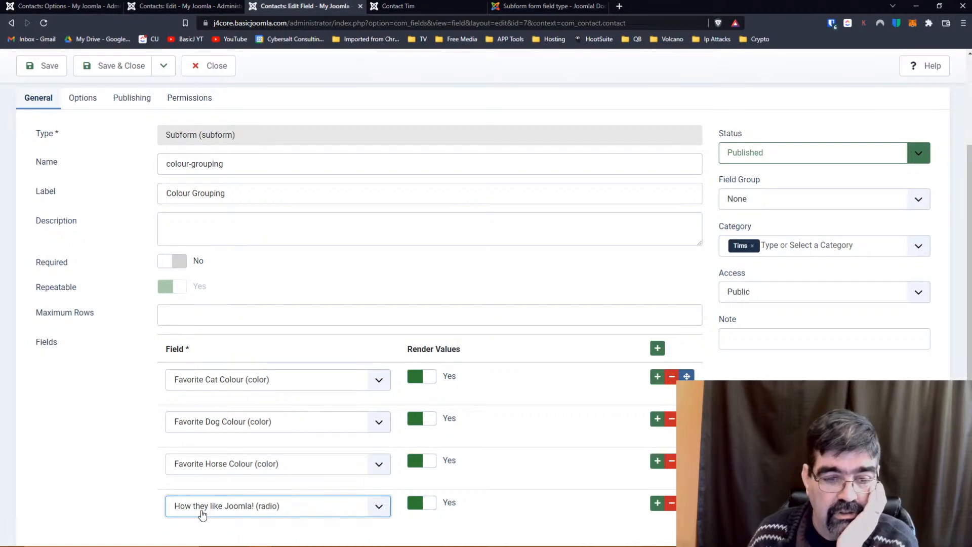
{"action": "left_click", "coordinate": [115, 66]}
{"action": "left_click", "coordinate": [170, 6]}
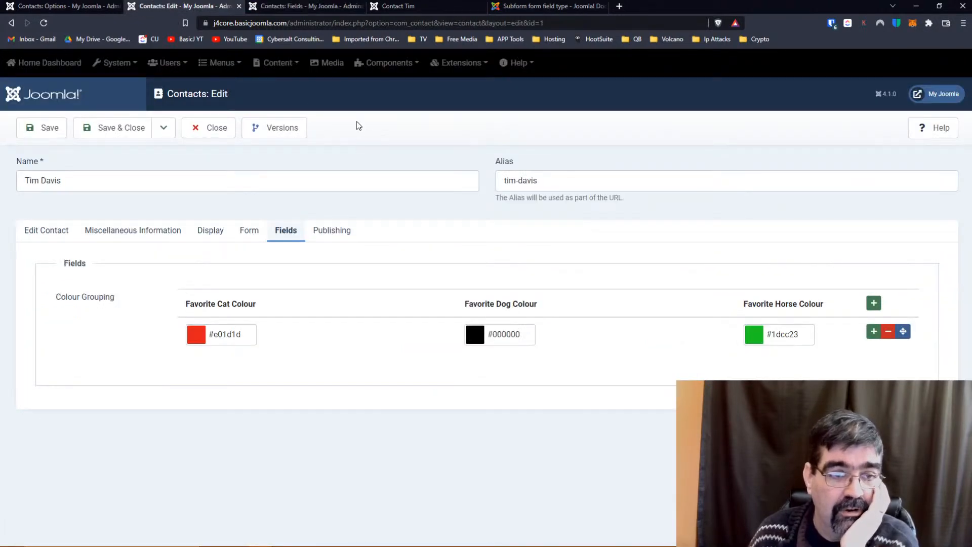
{"action": "left_click", "coordinate": [47, 22]}
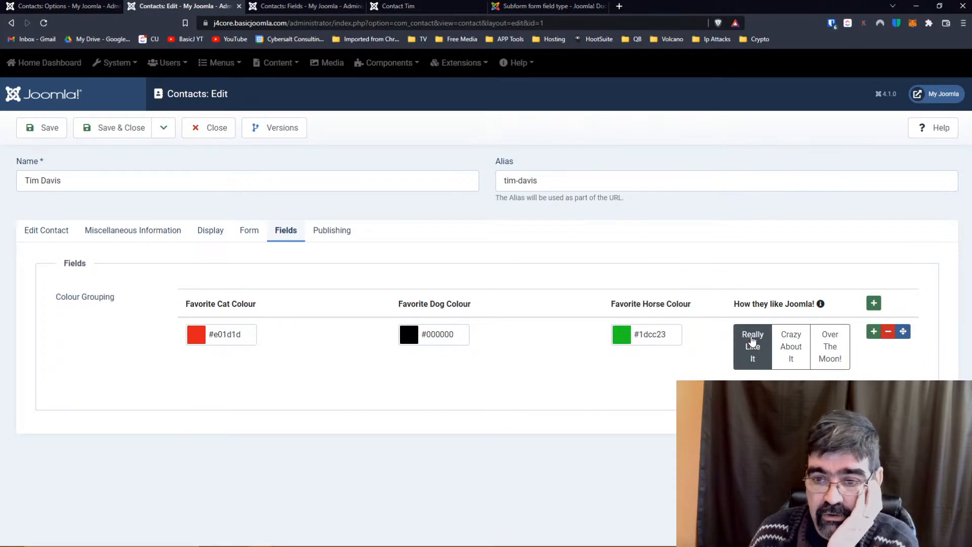
{"action": "left_click", "coordinate": [829, 344]}
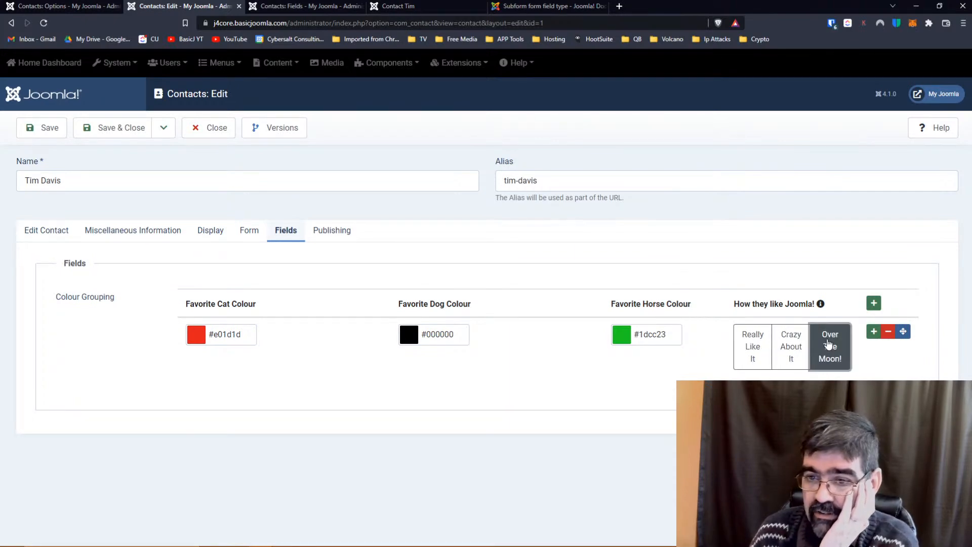
{"action": "left_click", "coordinate": [43, 132]}
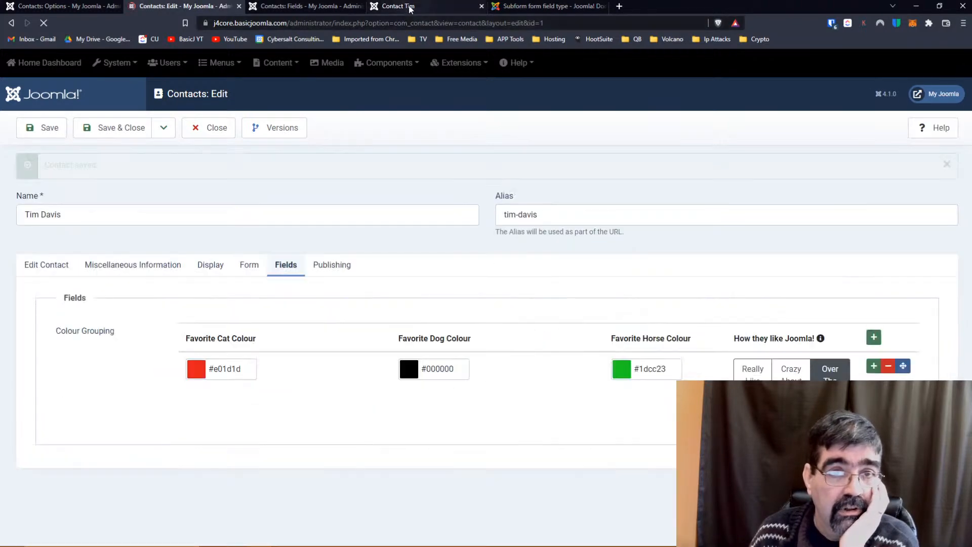
{"action": "left_click", "coordinate": [409, 7]}
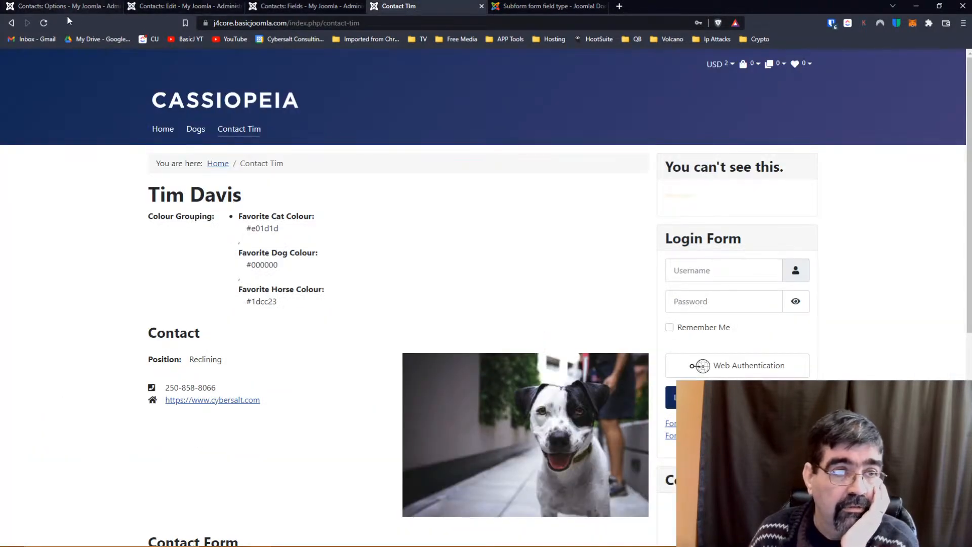
Confirm Over The Moon! shows on the live Contact Tim page, then close the contact editor.
{"action": "left_click", "coordinate": [44, 22]}
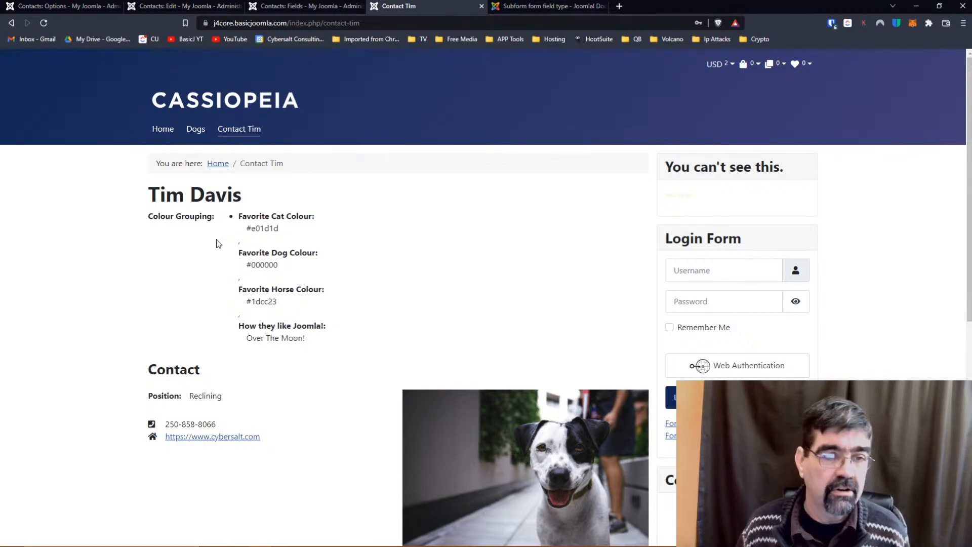
{"action": "left_click_drag", "start_coordinate": [149, 216], "coordinate": [214, 224]}
{"action": "left_click", "coordinate": [215, 227]}
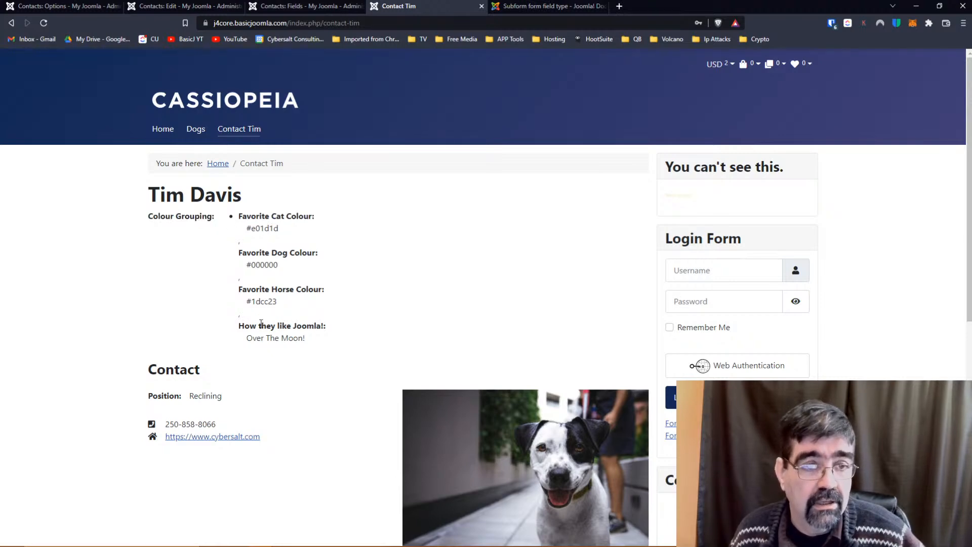
{"action": "left_click", "coordinate": [166, 7]}
{"action": "left_click", "coordinate": [219, 134]}
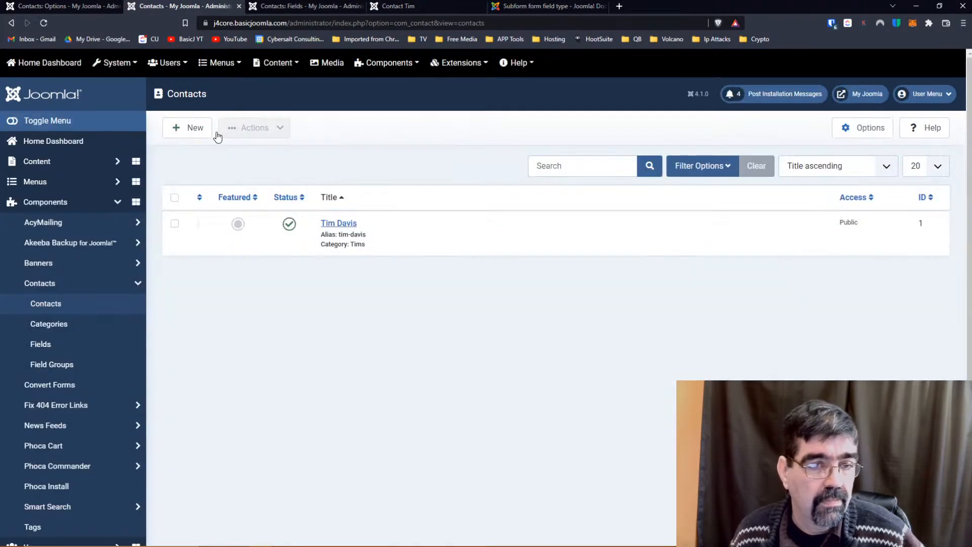
Set How they like Joomla! to Only Use In Subform No, Category All, and save.
{"action": "left_click", "coordinate": [41, 344]}
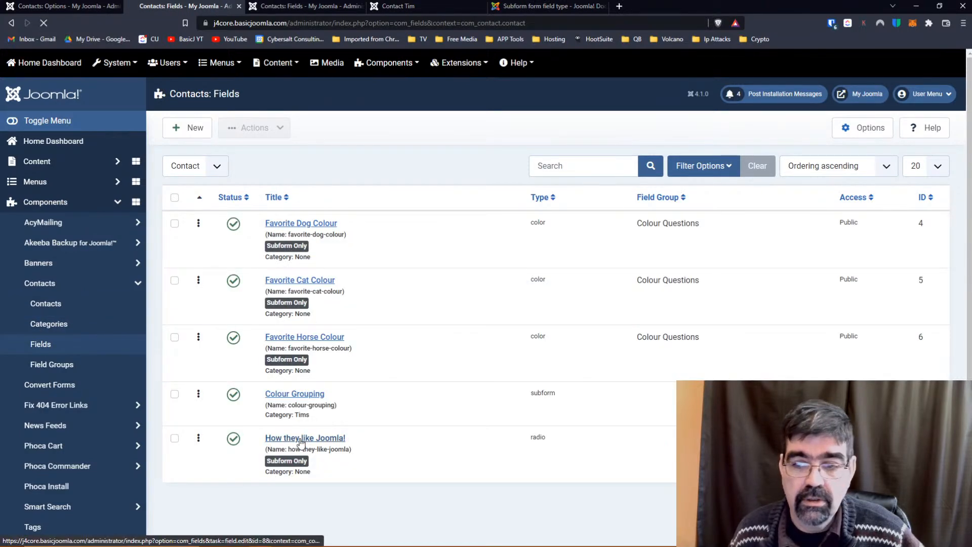
{"action": "left_click", "coordinate": [301, 441]}
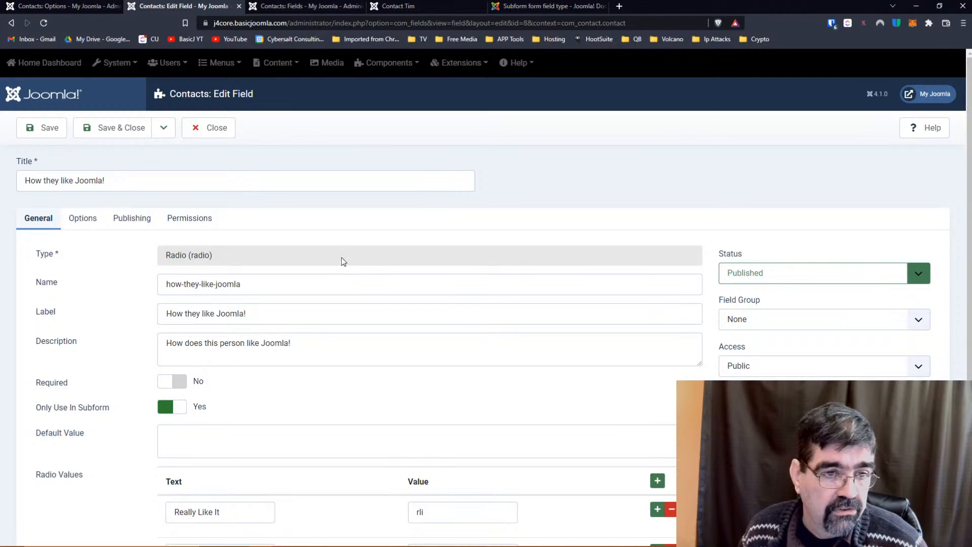
{"action": "scroll", "coordinate": [341, 261], "scroll_direction": "down", "scroll_amount": 3}
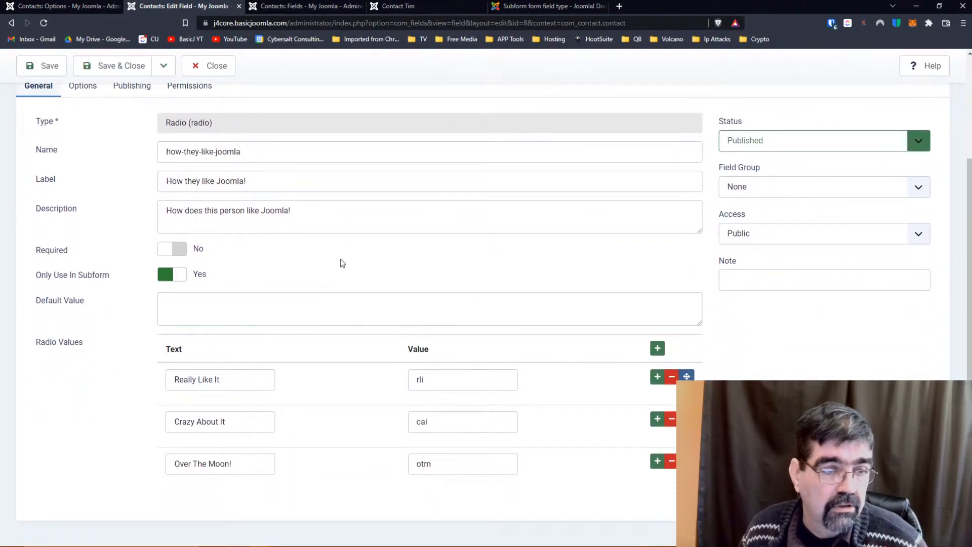
{"action": "left_click", "coordinate": [183, 276]}
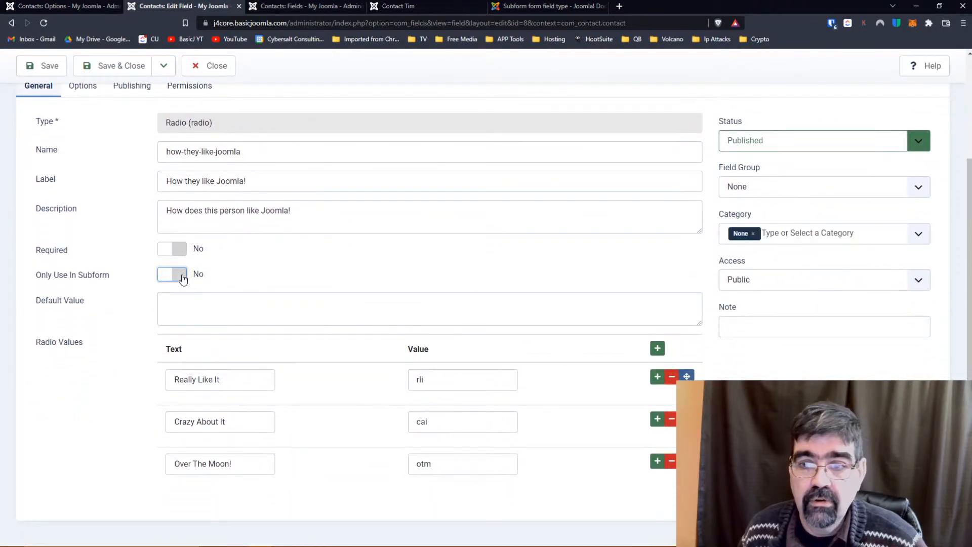
{"action": "left_click", "coordinate": [182, 276]}
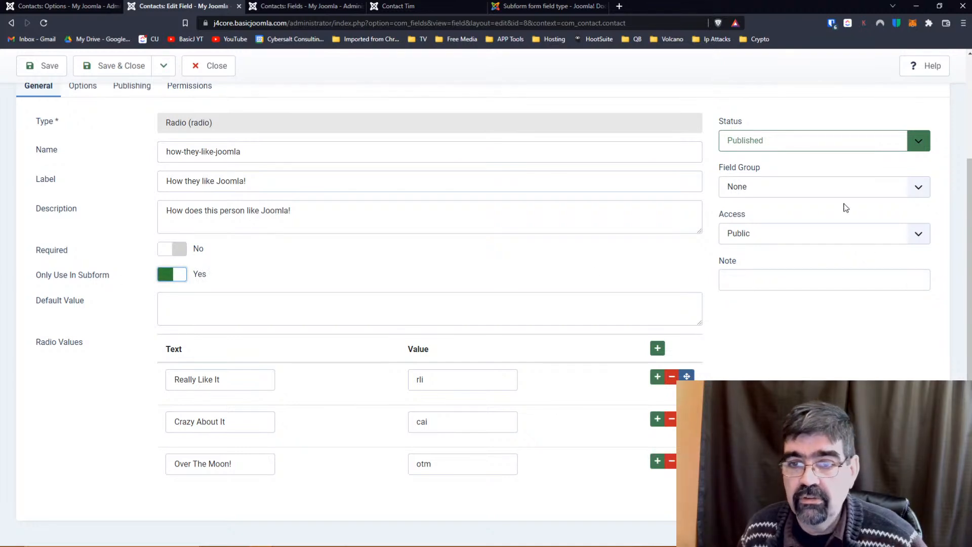
{"action": "left_click", "coordinate": [178, 276]}
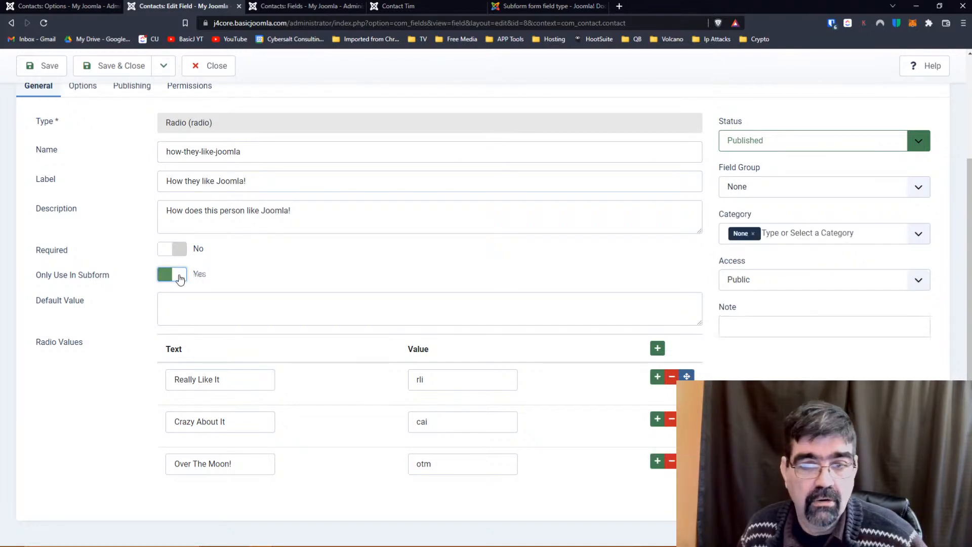
{"action": "left_click", "coordinate": [753, 233]}
{"action": "left_click", "coordinate": [762, 232]}
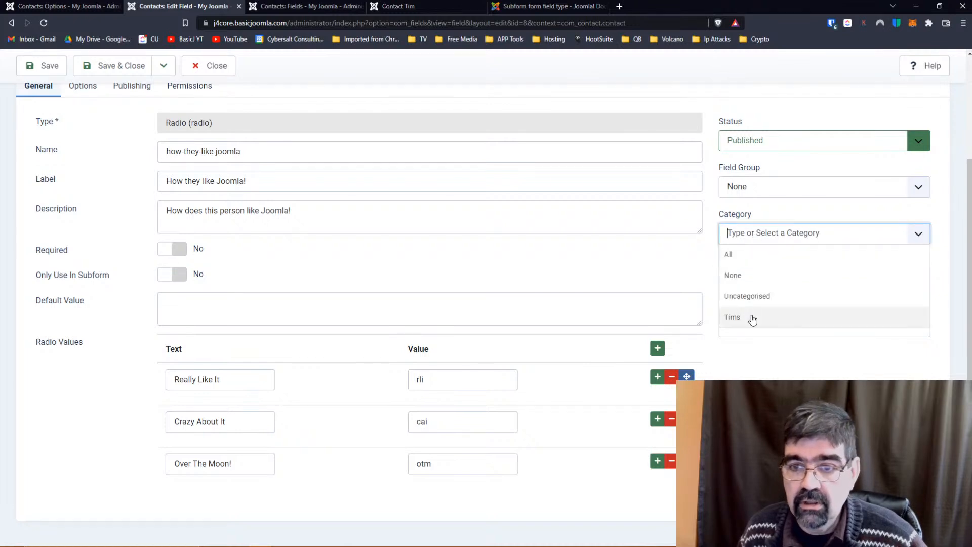
{"action": "left_click", "coordinate": [743, 255]}
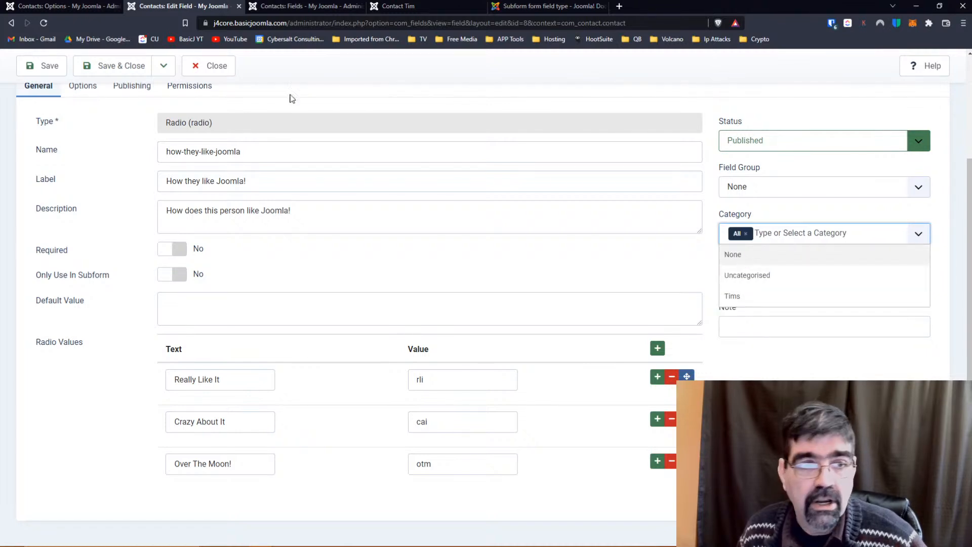
{"action": "left_click", "coordinate": [25, 70]}
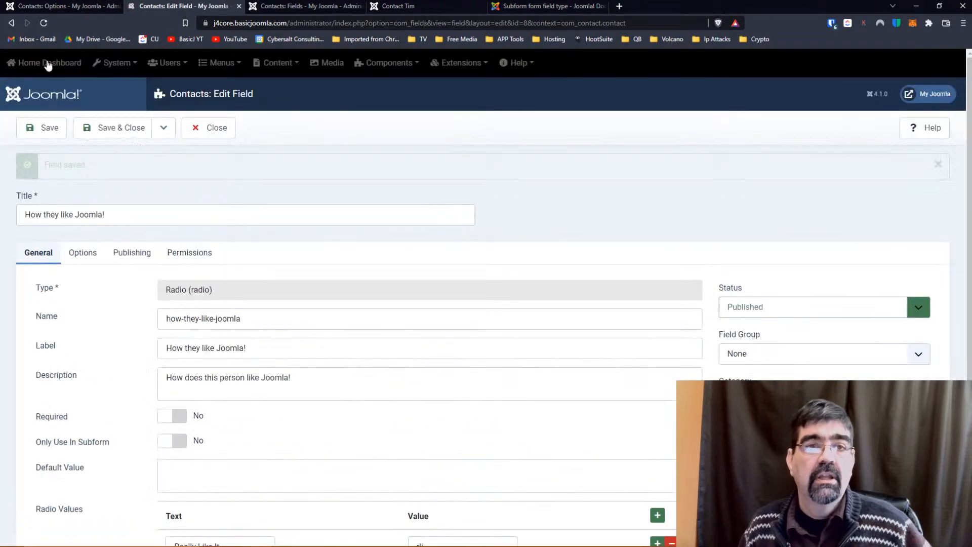
{"action": "left_click", "coordinate": [290, 6]}
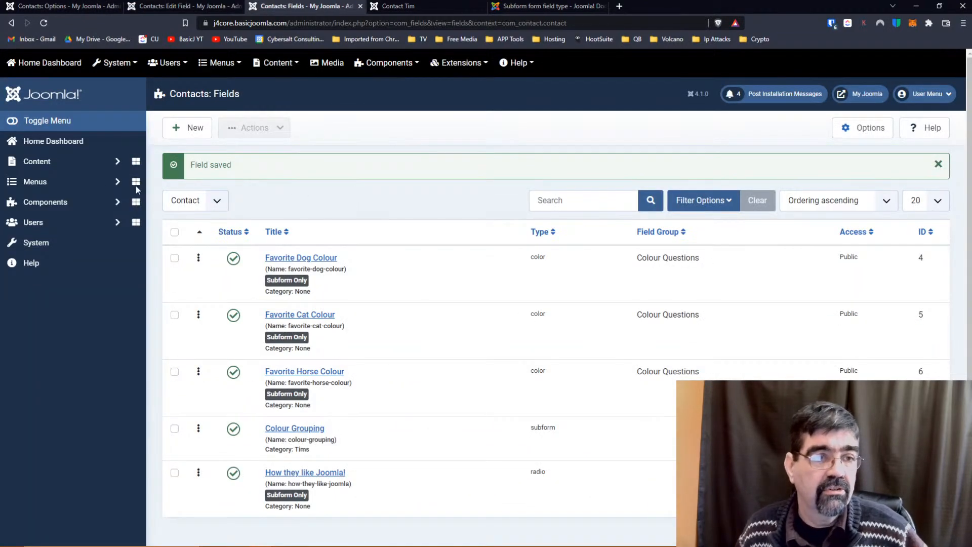
{"action": "left_click", "coordinate": [51, 223]}
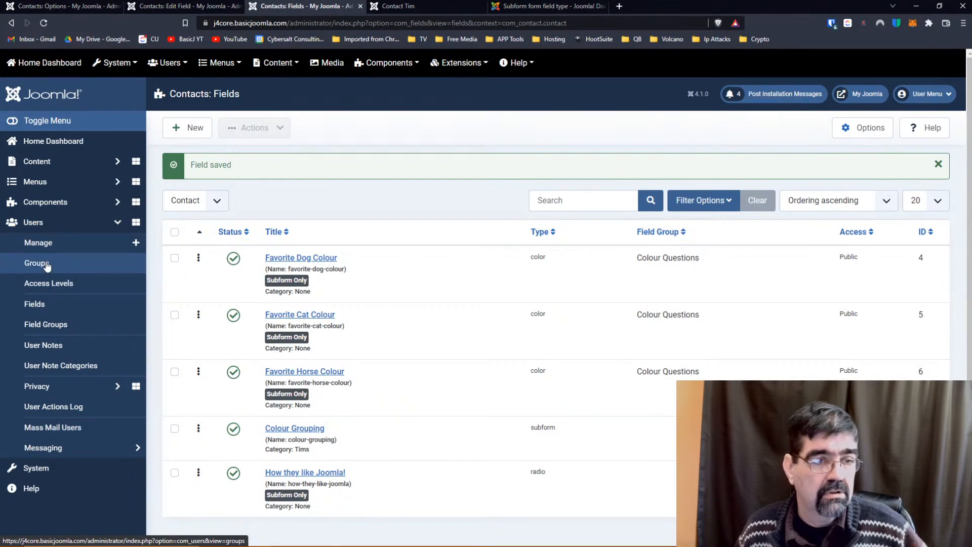
{"action": "left_click", "coordinate": [45, 201]}
{"action": "left_click", "coordinate": [39, 286]}
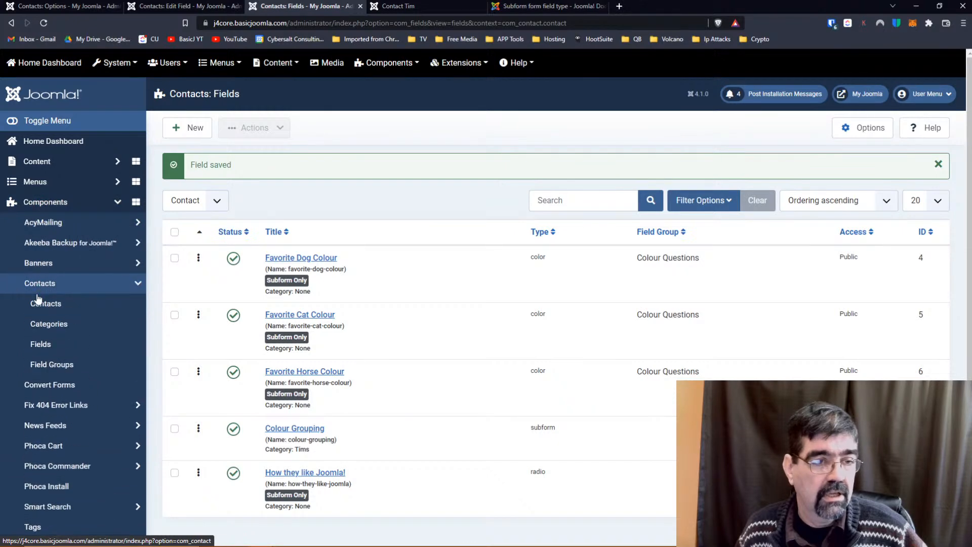
{"action": "right_click", "coordinate": [42, 304]}
{"action": "left_click", "coordinate": [66, 315]}
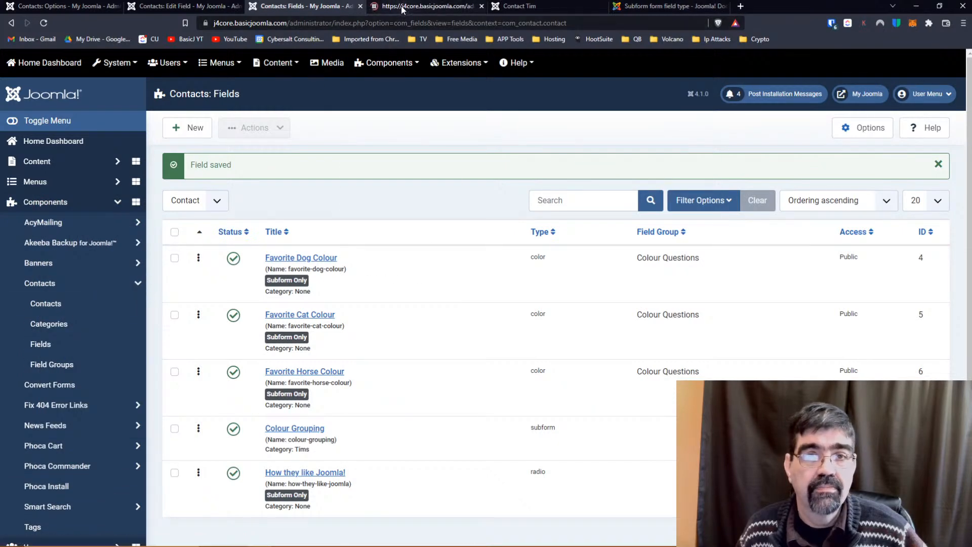
{"action": "left_click", "coordinate": [401, 11]}
{"action": "left_click", "coordinate": [336, 223]}
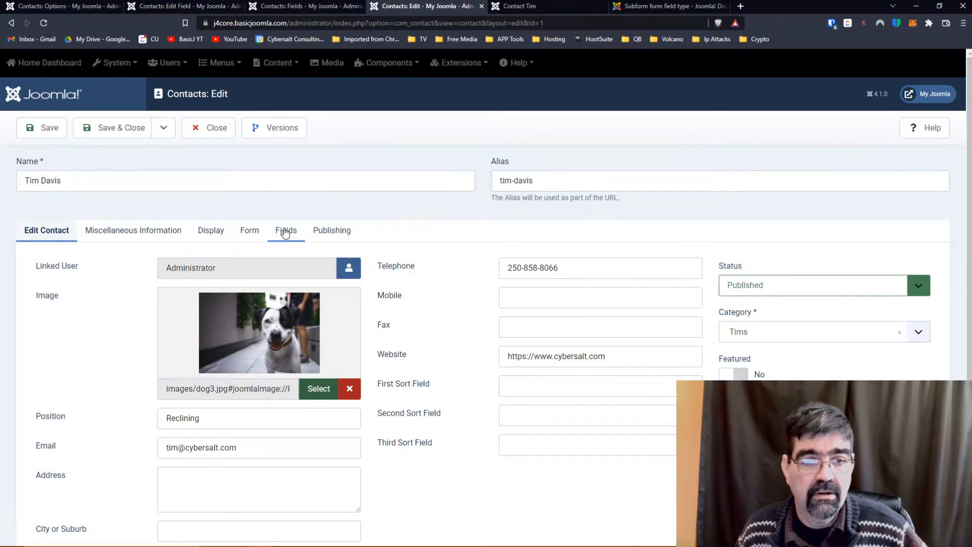
On the Fields tab, set the standalone How they like Joomla! to Over The Moon! and save.
{"action": "left_click", "coordinate": [285, 230]}
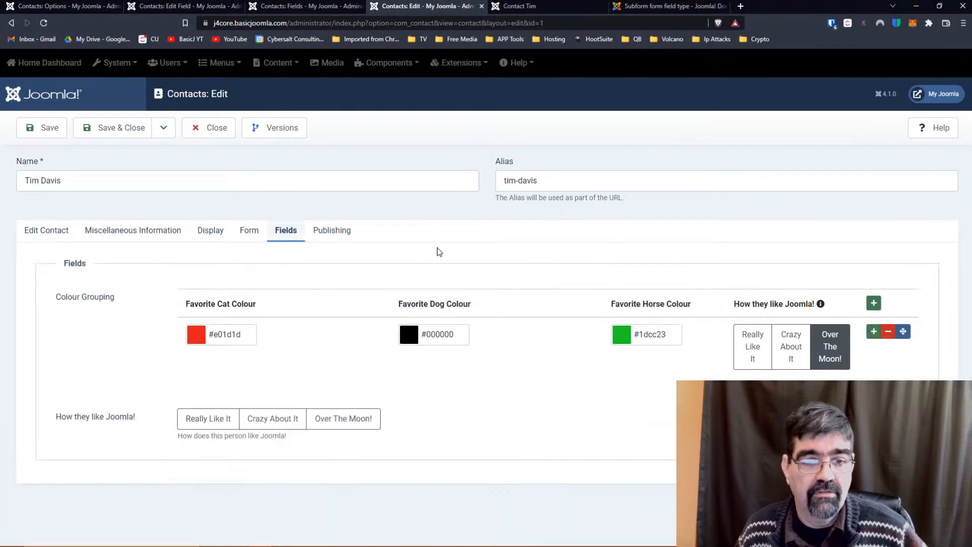
{"action": "left_click", "coordinate": [352, 419]}
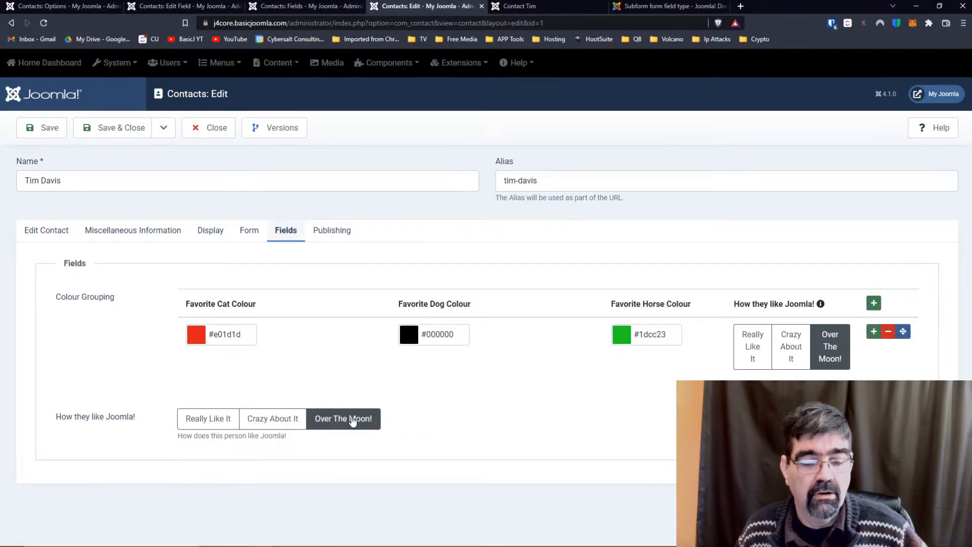
{"action": "left_click", "coordinate": [341, 419]}
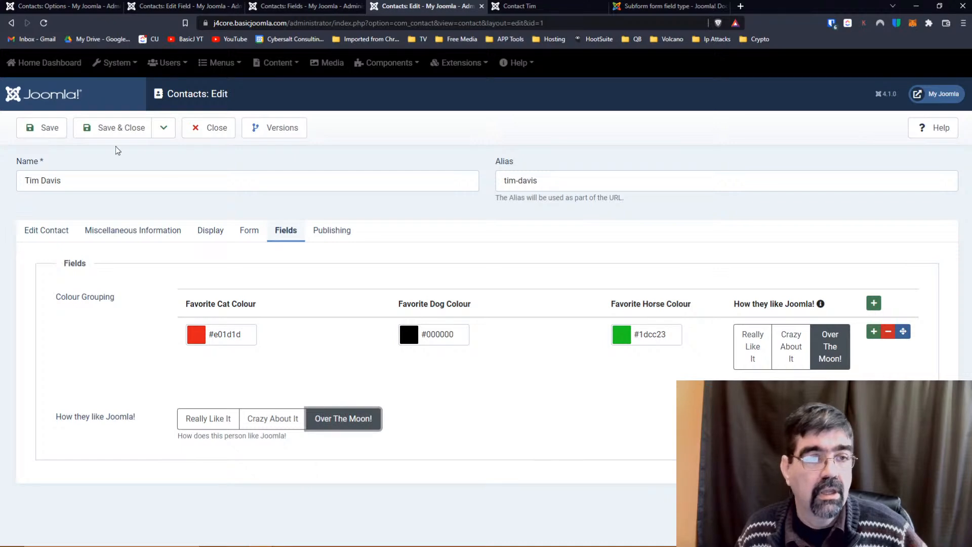
{"action": "left_click", "coordinate": [44, 128]}
Reload the front-end Contact Tim page and check the new How they like Joomla! line.
{"action": "left_click", "coordinate": [524, 5]}
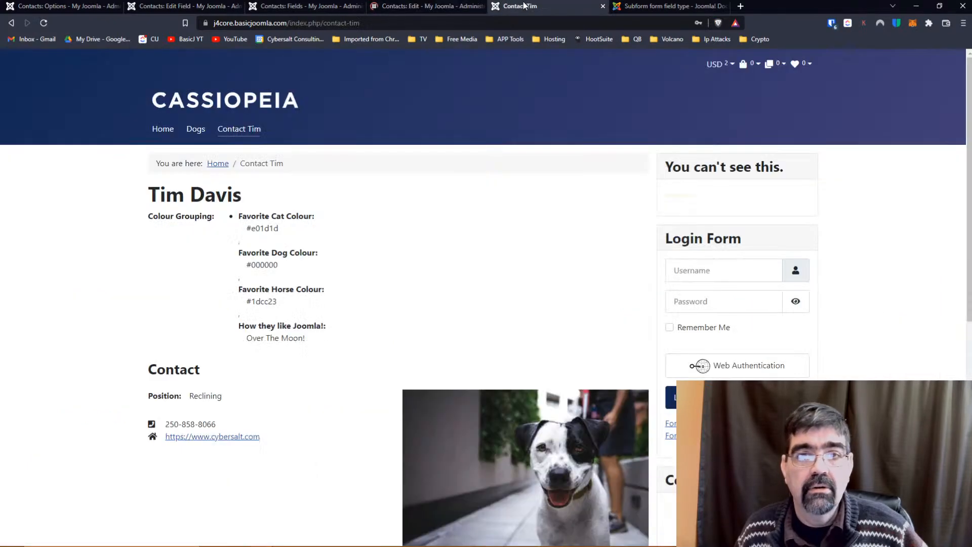
{"action": "left_click", "coordinate": [43, 23]}
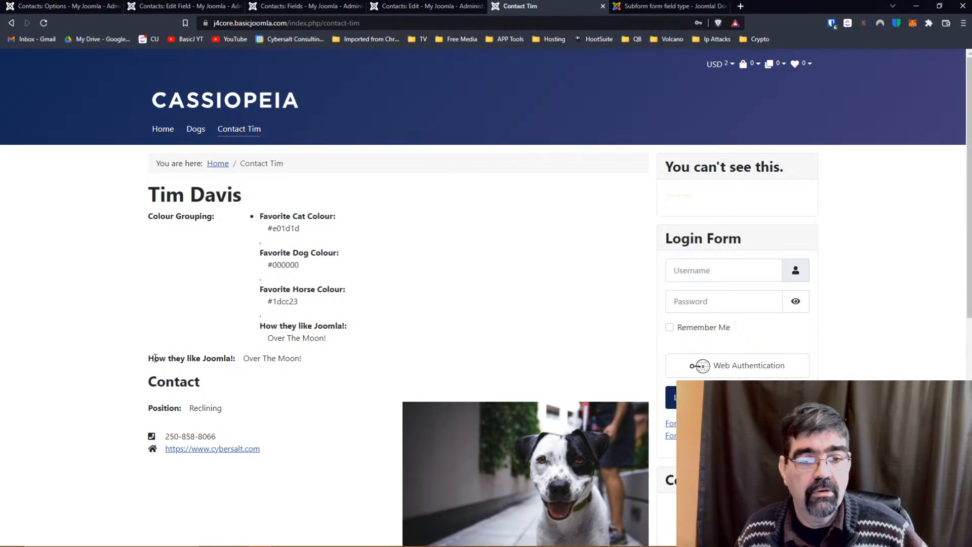
{"action": "left_click_drag", "start_coordinate": [149, 358], "coordinate": [301, 357]}
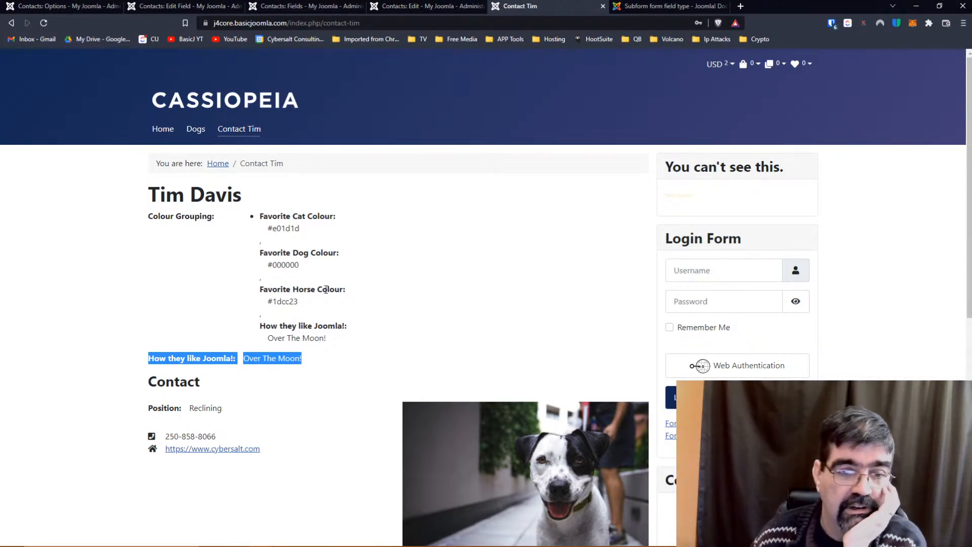
{"action": "left_click", "coordinate": [380, 298]}
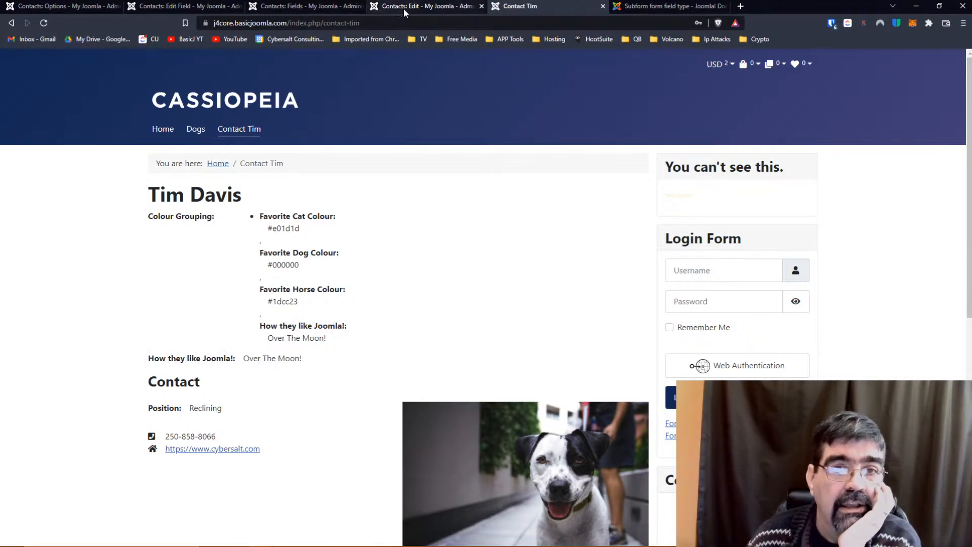
Delete the How they like Joomla! row from Colour Grouping, save, and reload the contact page.
{"action": "left_click", "coordinate": [354, 6]}
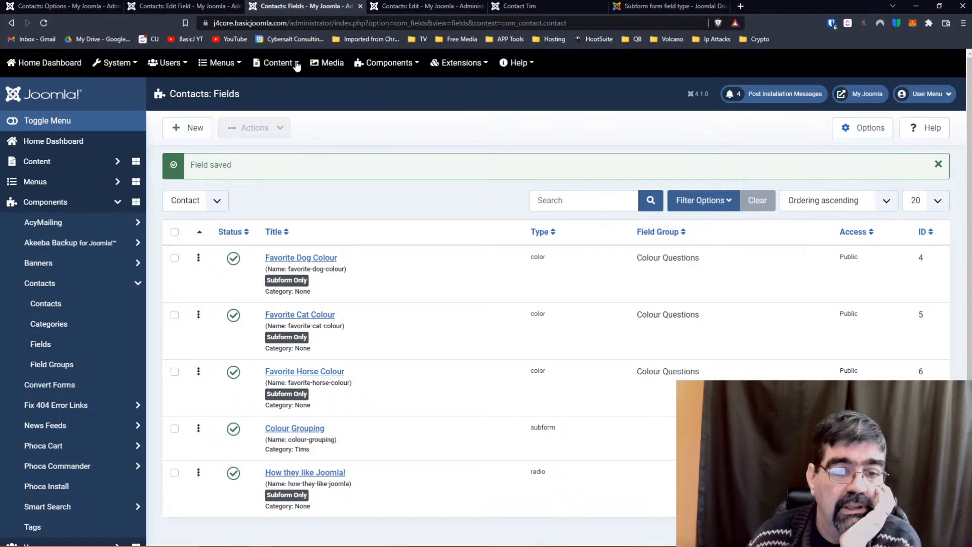
{"action": "left_click", "coordinate": [313, 429]}
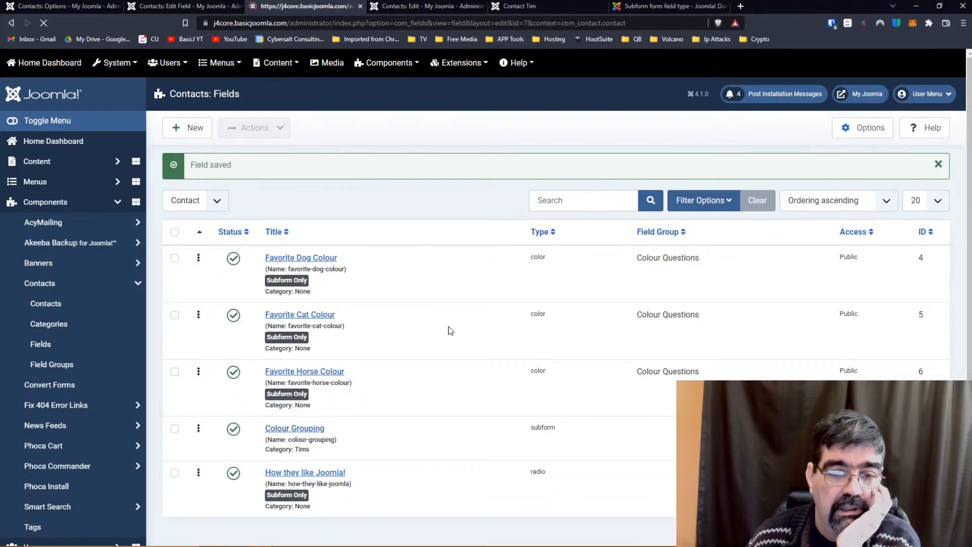
{"action": "scroll", "coordinate": [470, 309], "scroll_direction": "down", "scroll_amount": 3}
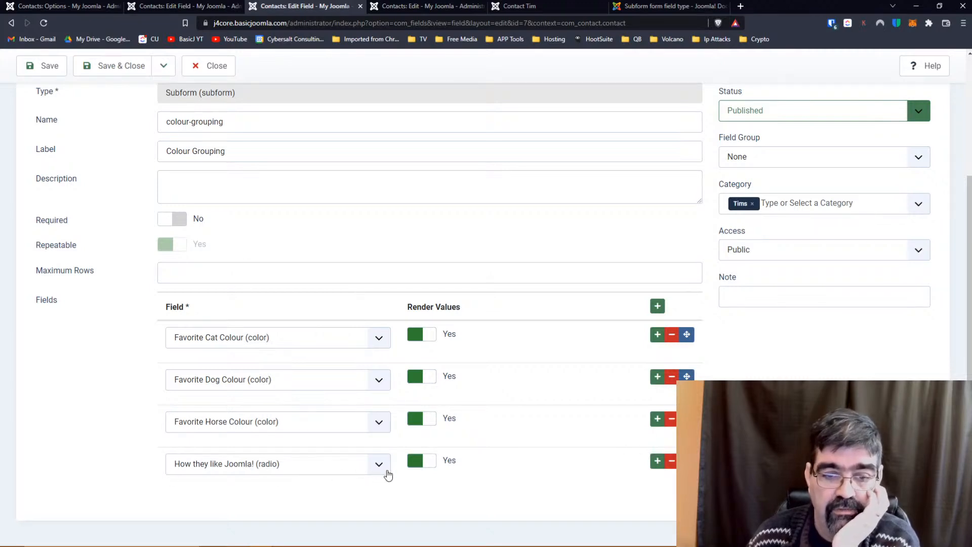
{"action": "left_click", "coordinate": [672, 463]}
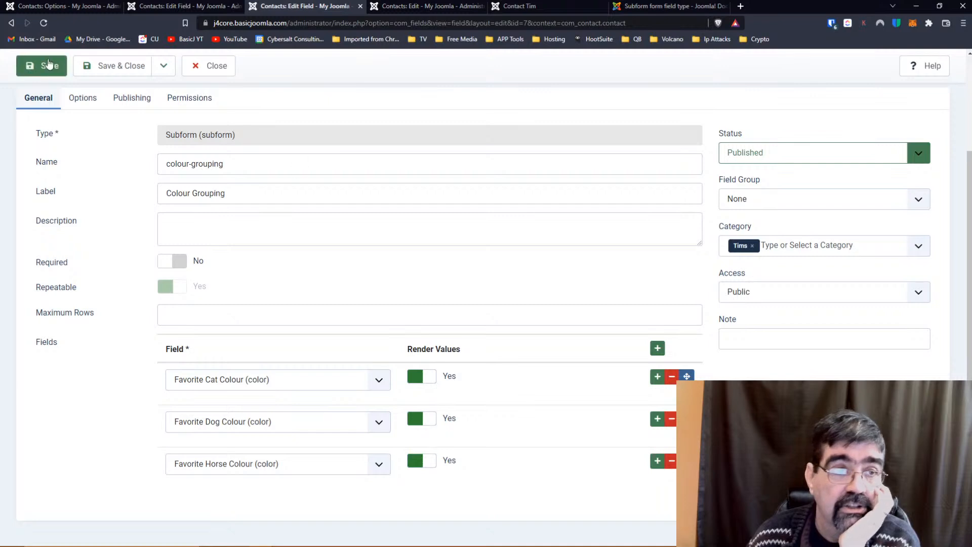
{"action": "left_click", "coordinate": [34, 70]}
{"action": "left_click", "coordinate": [520, 6]}
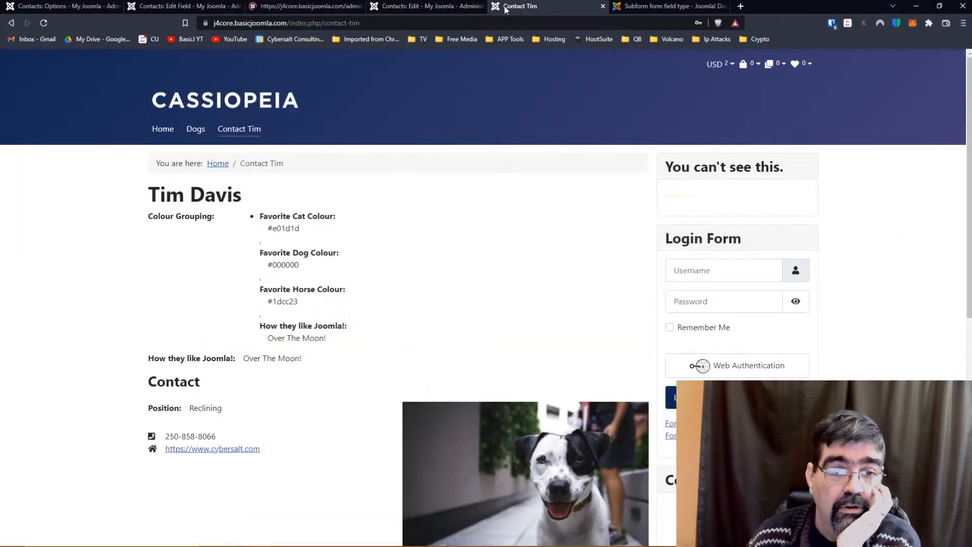
{"action": "left_click", "coordinate": [44, 23]}
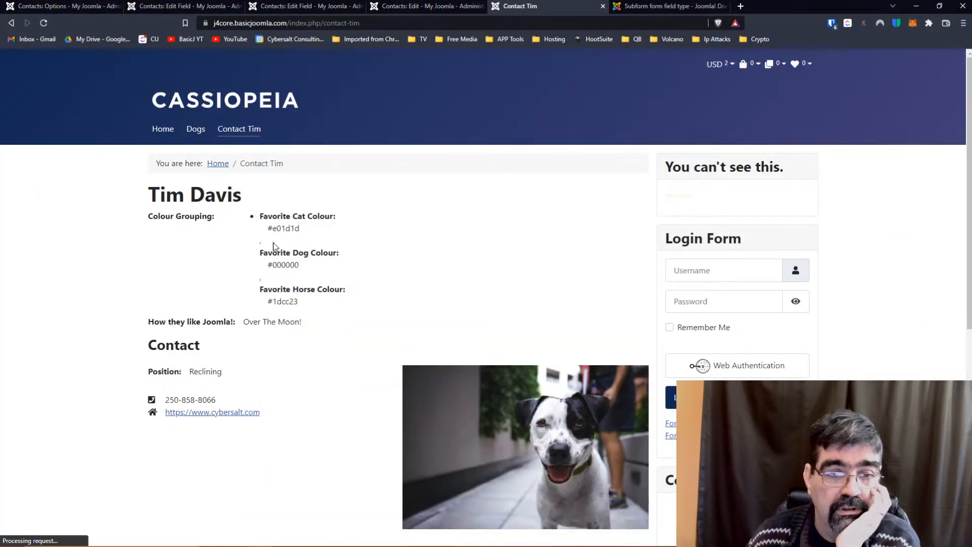
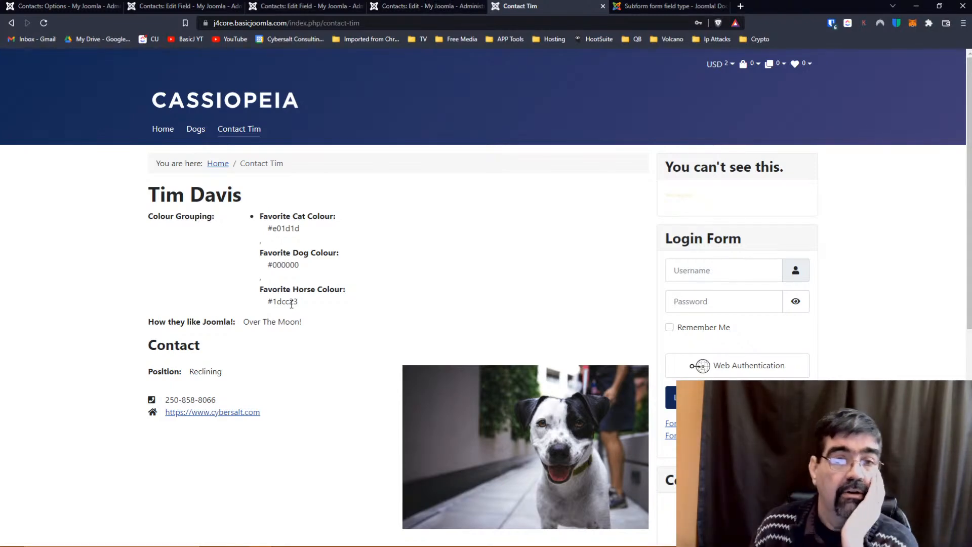
Look over the Colour Grouping field editor, then bring up the contact's Edit Contact details.
{"action": "left_click", "coordinate": [306, 5]}
{"action": "scroll", "coordinate": [424, 233], "scroll_direction": "down", "scroll_amount": 3}
{"action": "scroll", "coordinate": [424, 234], "scroll_direction": "up", "scroll_amount": 3}
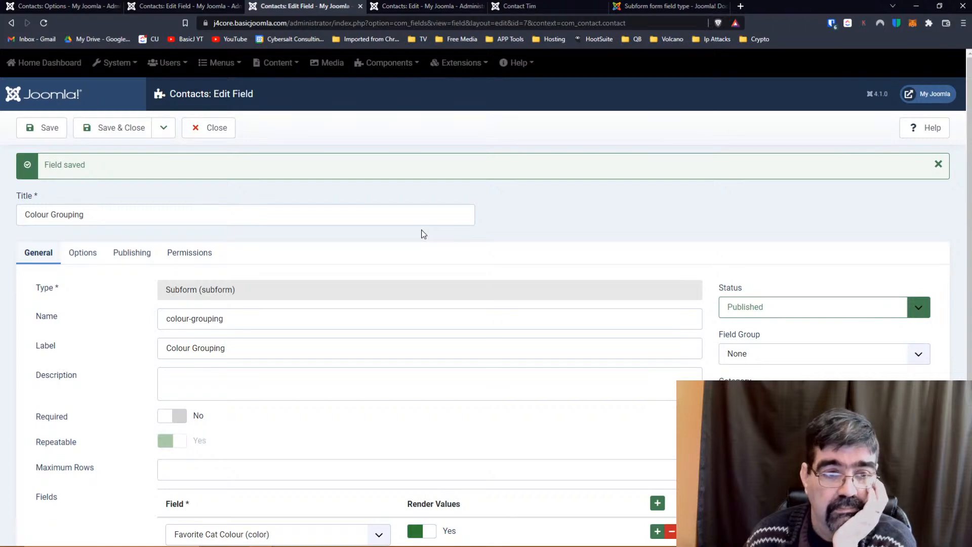
{"action": "scroll", "coordinate": [423, 234], "scroll_direction": "down", "scroll_amount": 2}
{"action": "scroll", "coordinate": [423, 234], "scroll_direction": "up", "scroll_amount": 2}
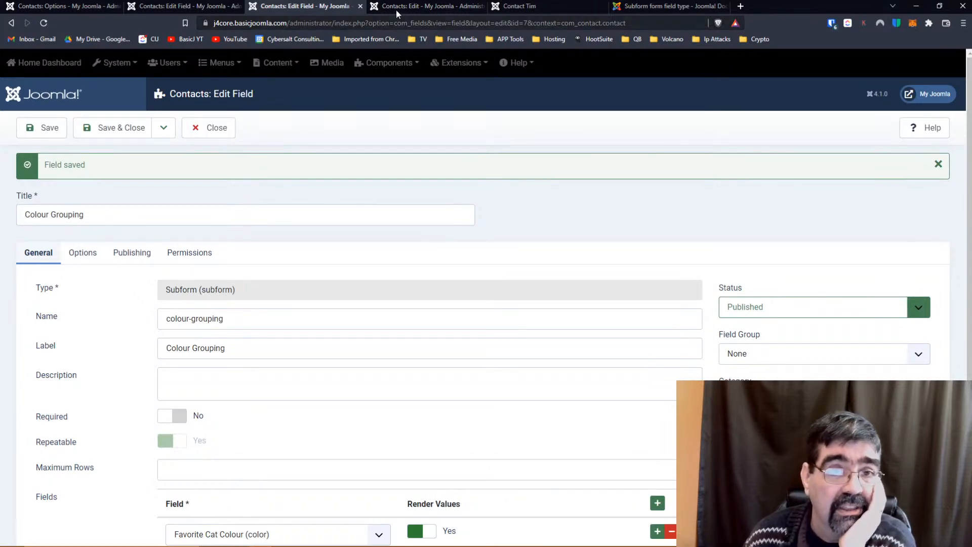
{"action": "left_click", "coordinate": [420, 6]}
{"action": "left_click", "coordinate": [61, 265]}
{"action": "scroll", "coordinate": [469, 275], "scroll_direction": "down", "scroll_amount": 3}
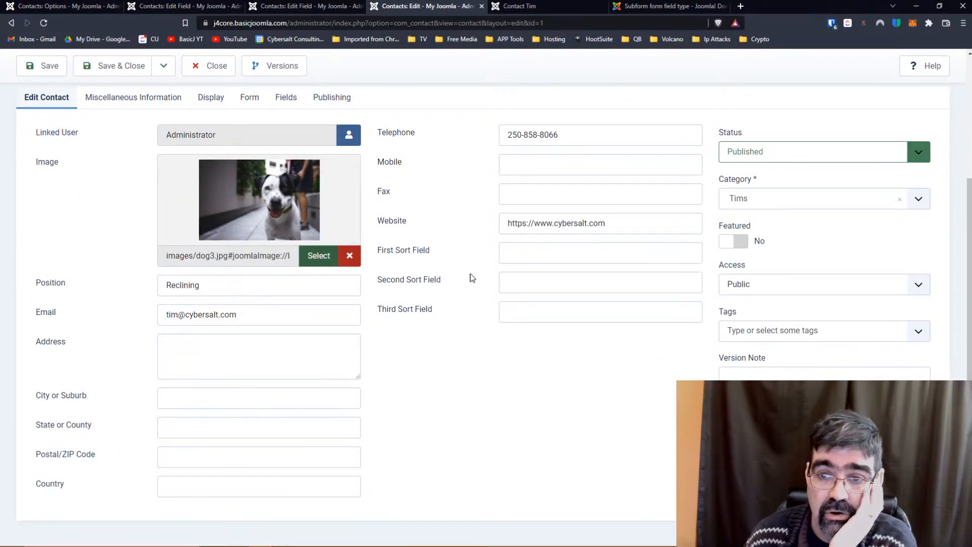
{"action": "scroll", "coordinate": [470, 278], "scroll_direction": "up", "scroll_amount": 3}
In the contact's Display options, set User Articles to Show and save the contact.
{"action": "left_click", "coordinate": [133, 268]}
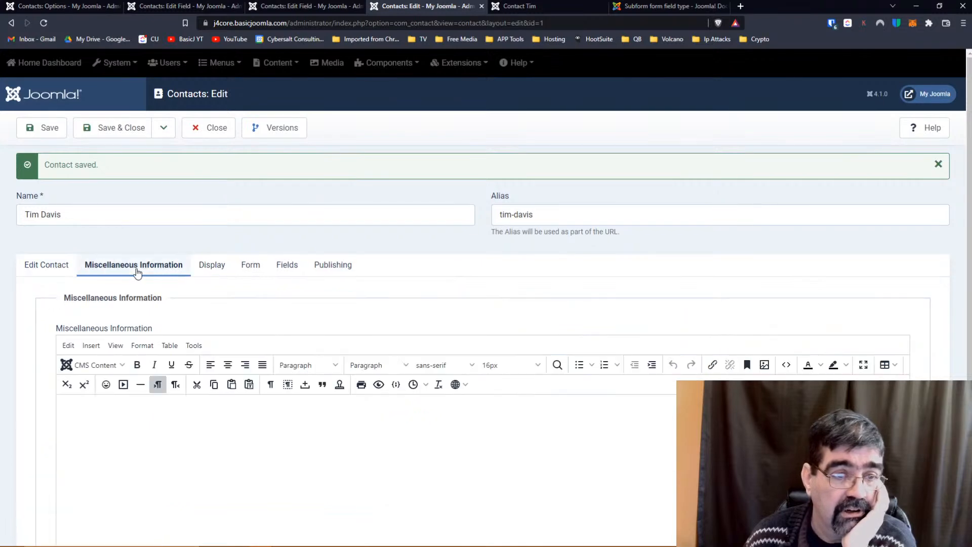
{"action": "left_click", "coordinate": [220, 269]}
{"action": "scroll", "coordinate": [96, 296], "scroll_direction": "down", "scroll_amount": 5}
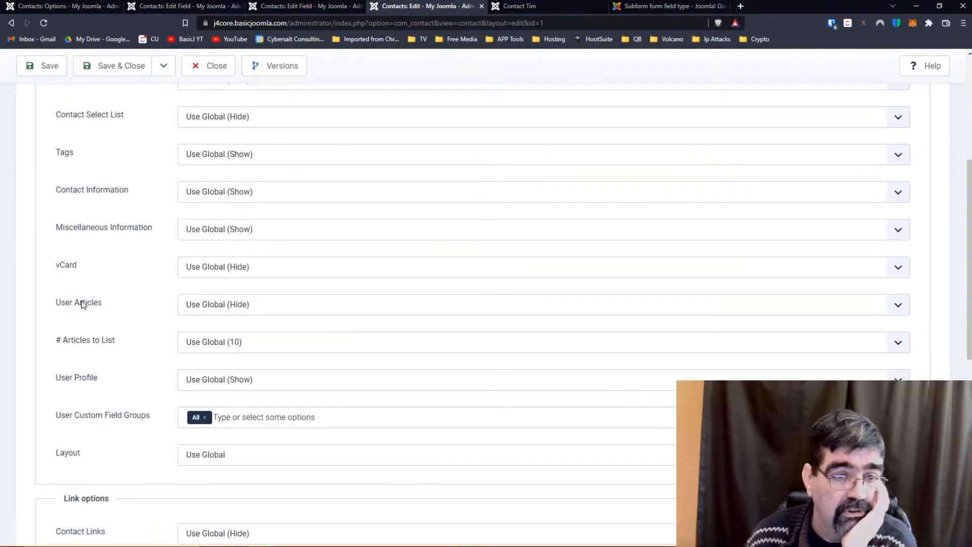
{"action": "left_click", "coordinate": [214, 305]}
{"action": "left_click", "coordinate": [212, 338]}
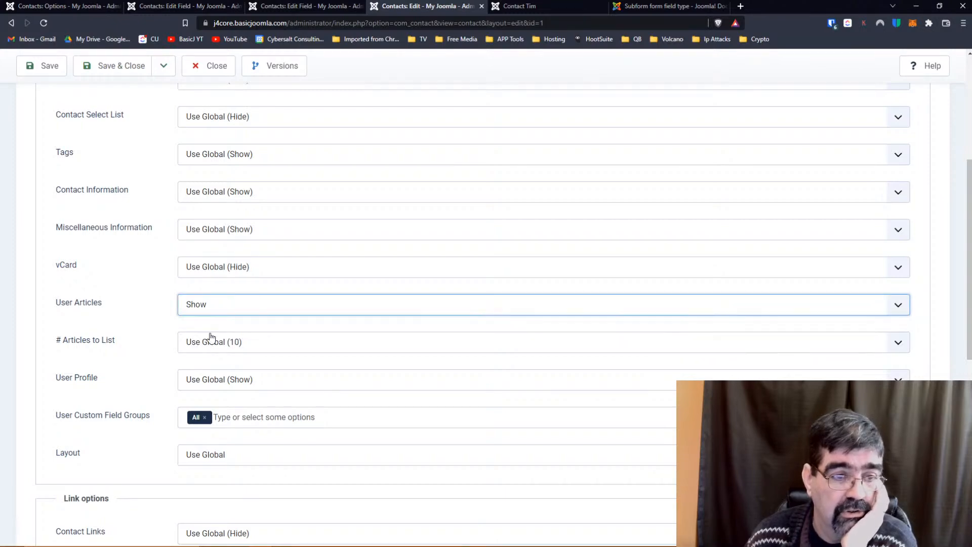
{"action": "left_click", "coordinate": [37, 66]}
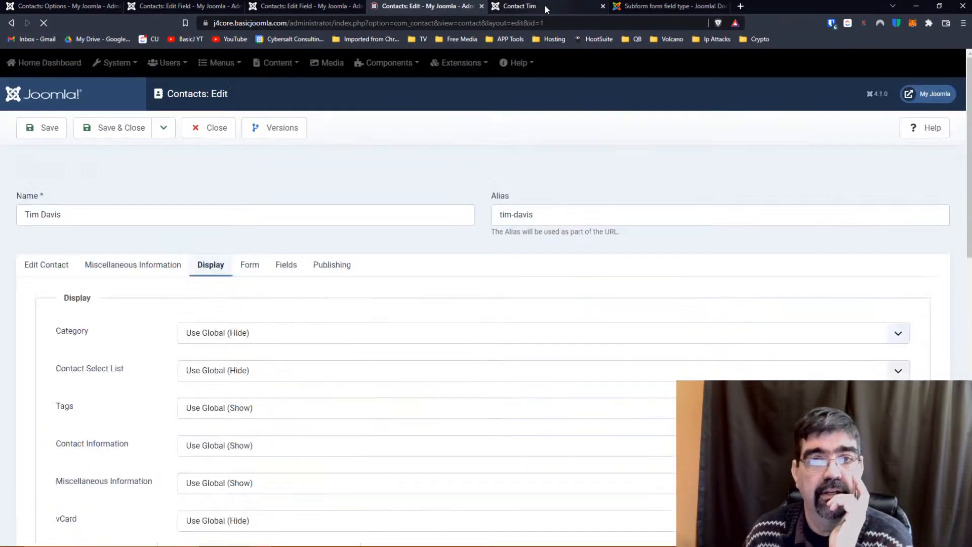
Reload the front-end Contact Tim page and scroll through it to check the change.
{"action": "left_click", "coordinate": [544, 5]}
{"action": "left_click", "coordinate": [48, 24]}
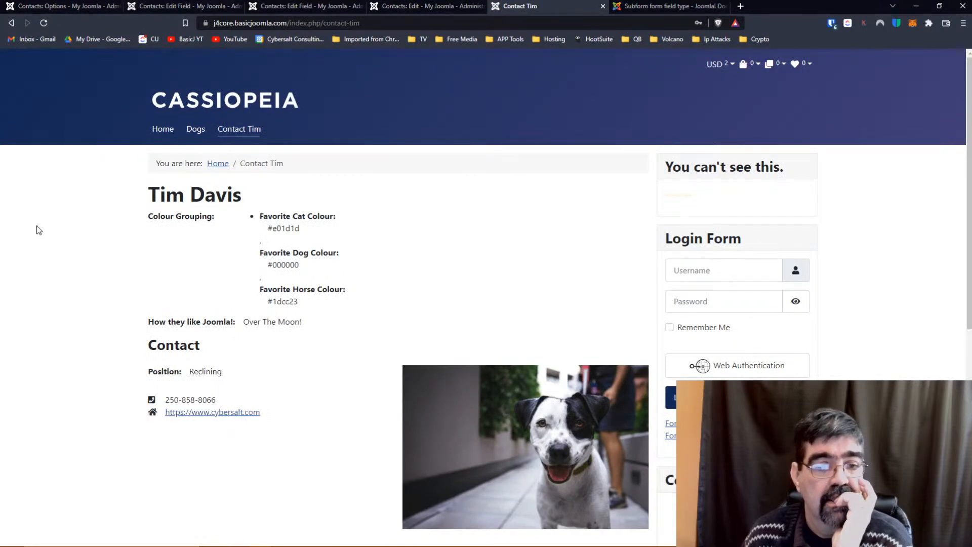
{"action": "scroll", "coordinate": [40, 231], "scroll_direction": "down", "scroll_amount": 5}
{"action": "scroll", "coordinate": [42, 231], "scroll_direction": "down", "scroll_amount": 3}
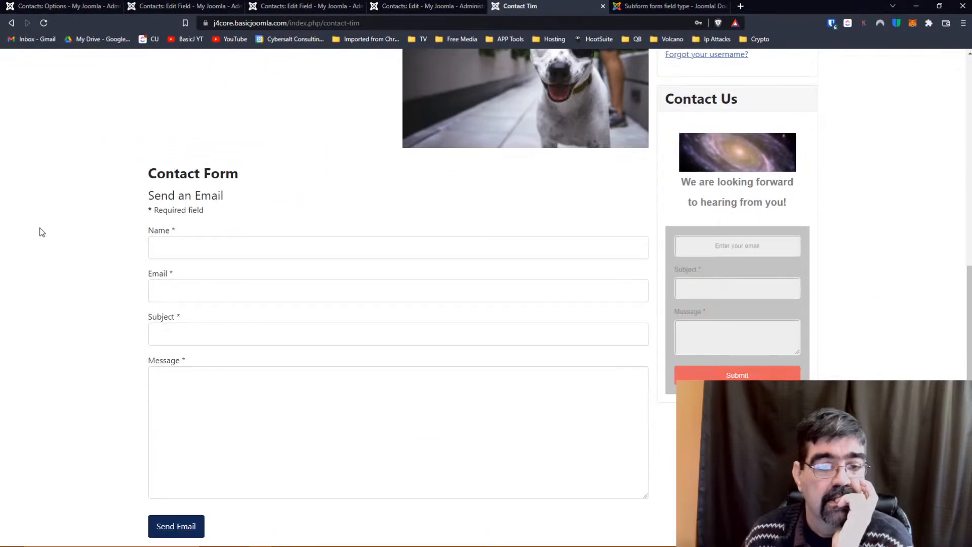
{"action": "scroll", "coordinate": [42, 232], "scroll_direction": "up", "scroll_amount": 8}
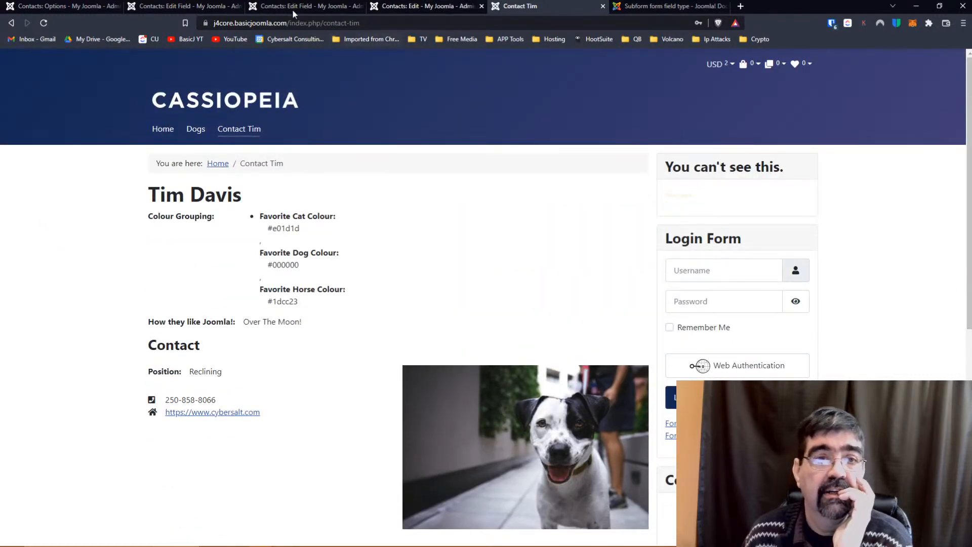
Open the Content > Articles list in a new tab, then return to the contact's edit form.
{"action": "left_click", "coordinate": [64, 7]}
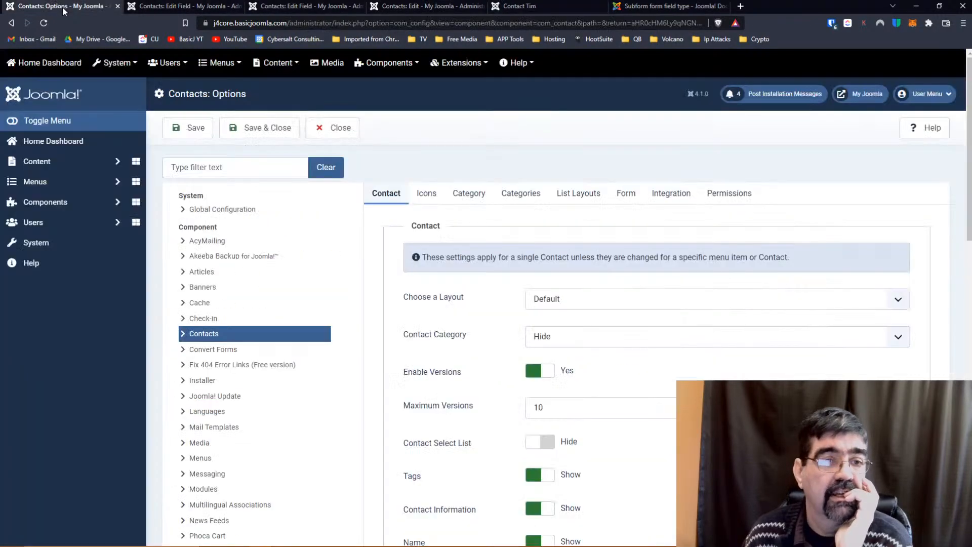
{"action": "left_click", "coordinate": [72, 162]}
{"action": "right_click", "coordinate": [80, 185]}
{"action": "left_click", "coordinate": [81, 186]}
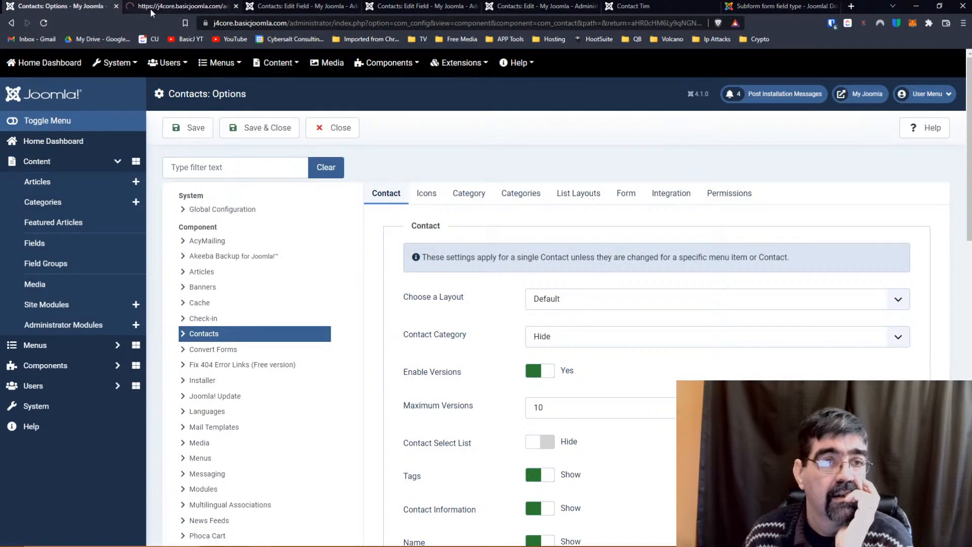
{"action": "left_click", "coordinate": [150, 9]}
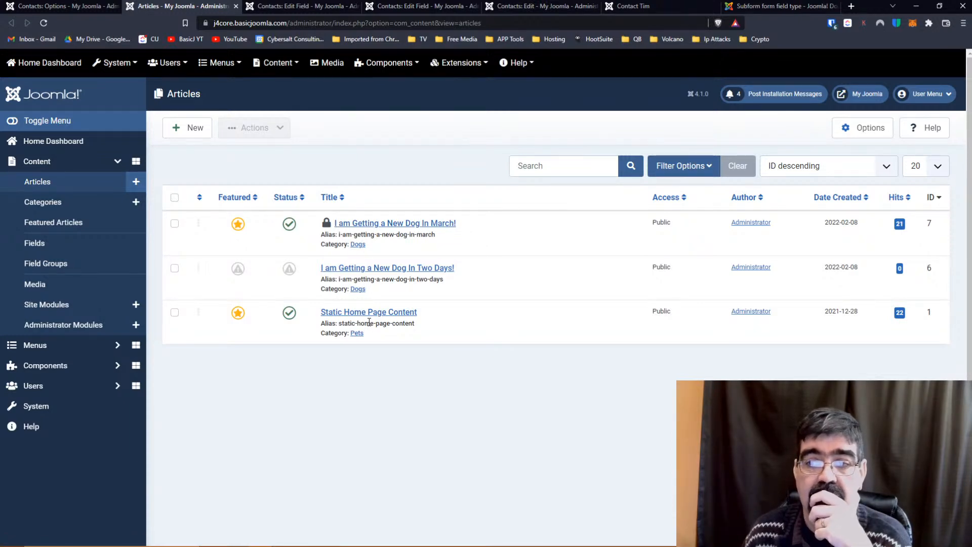
{"action": "left_click", "coordinate": [636, 11]}
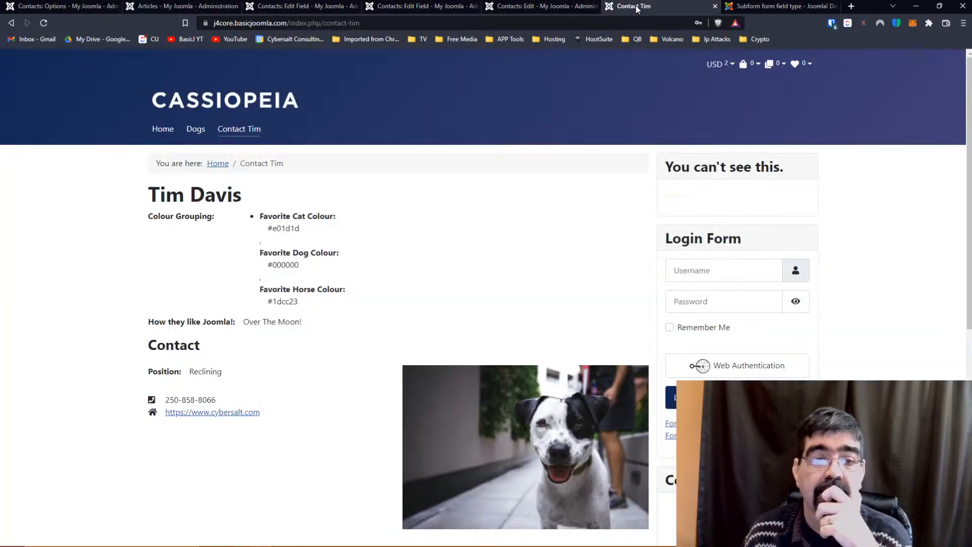
{"action": "left_click", "coordinate": [580, 6]}
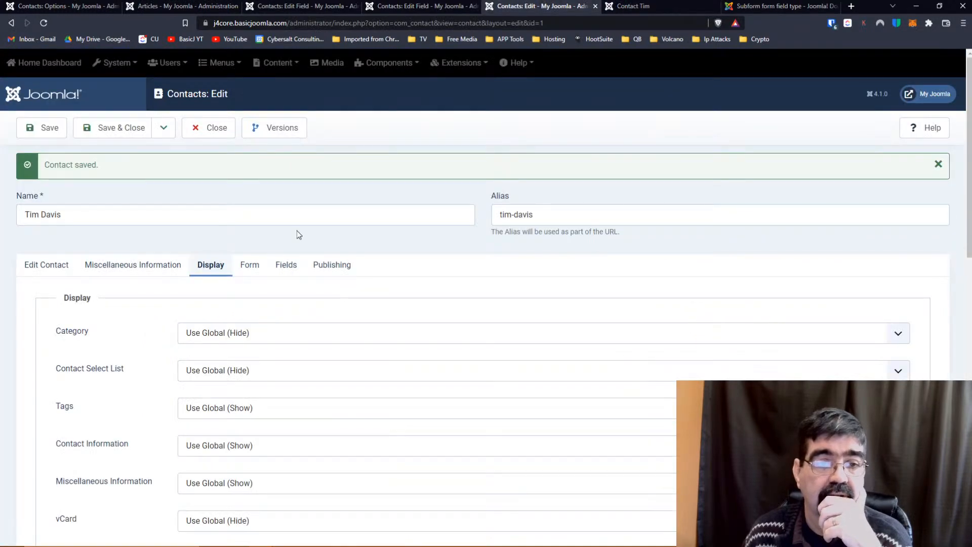
{"action": "scroll", "coordinate": [296, 222], "scroll_direction": "down", "scroll_amount": 1}
{"action": "scroll", "coordinate": [296, 223], "scroll_direction": "down", "scroll_amount": 5}
{"action": "scroll", "coordinate": [296, 223], "scroll_direction": "up", "scroll_amount": 1}
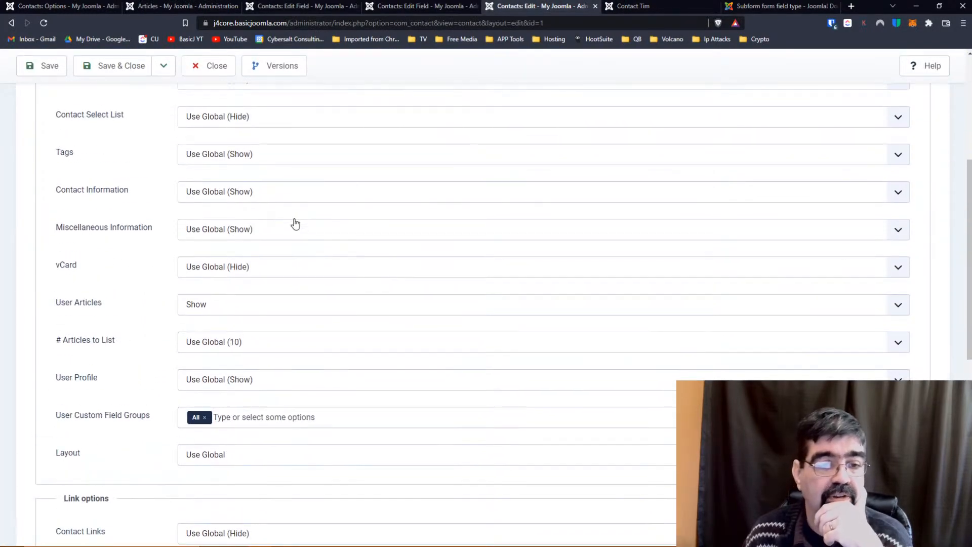
{"action": "scroll", "coordinate": [296, 222], "scroll_direction": "down", "scroll_amount": 1}
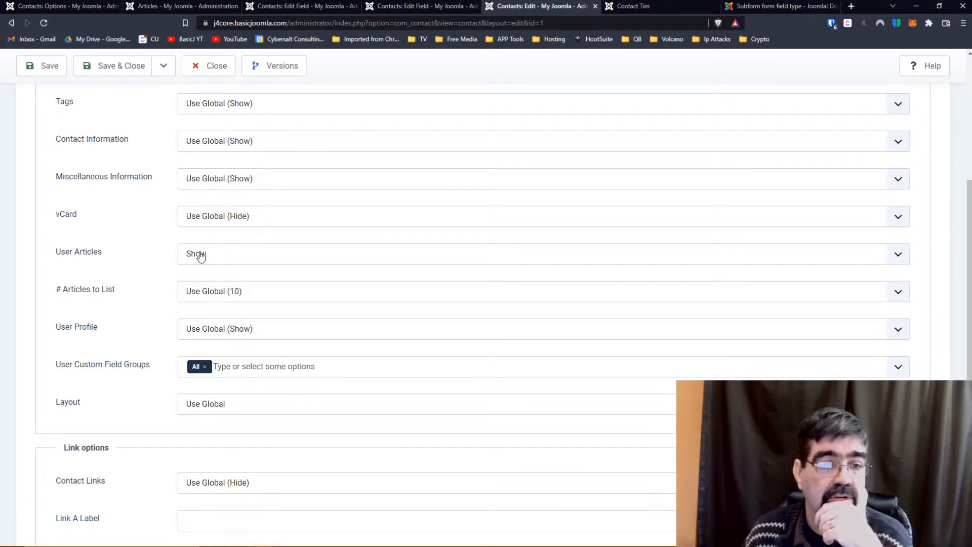
{"action": "left_click", "coordinate": [234, 330]}
{"action": "left_click", "coordinate": [236, 330]}
{"action": "scroll", "coordinate": [114, 264], "scroll_direction": "down", "scroll_amount": 3}
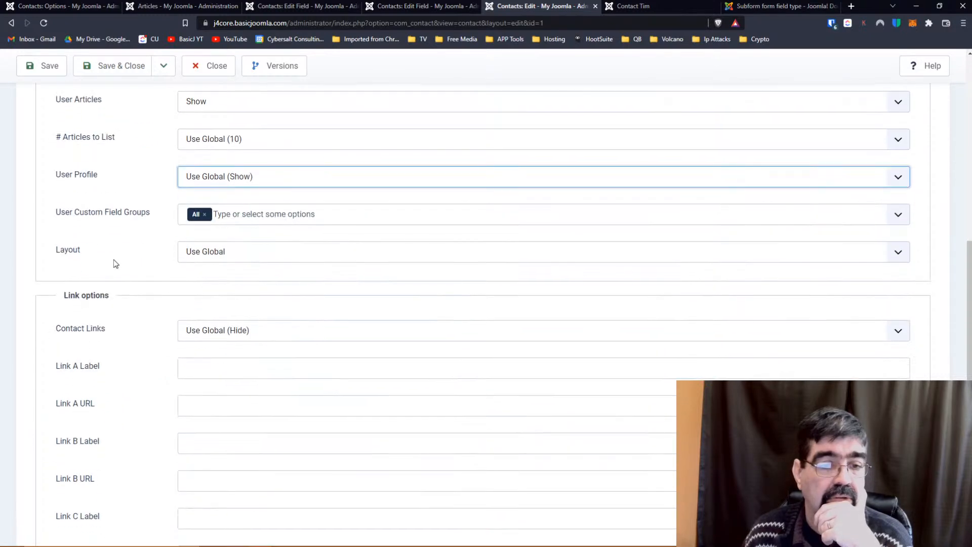
{"action": "scroll", "coordinate": [114, 260], "scroll_direction": "up", "scroll_amount": 9}
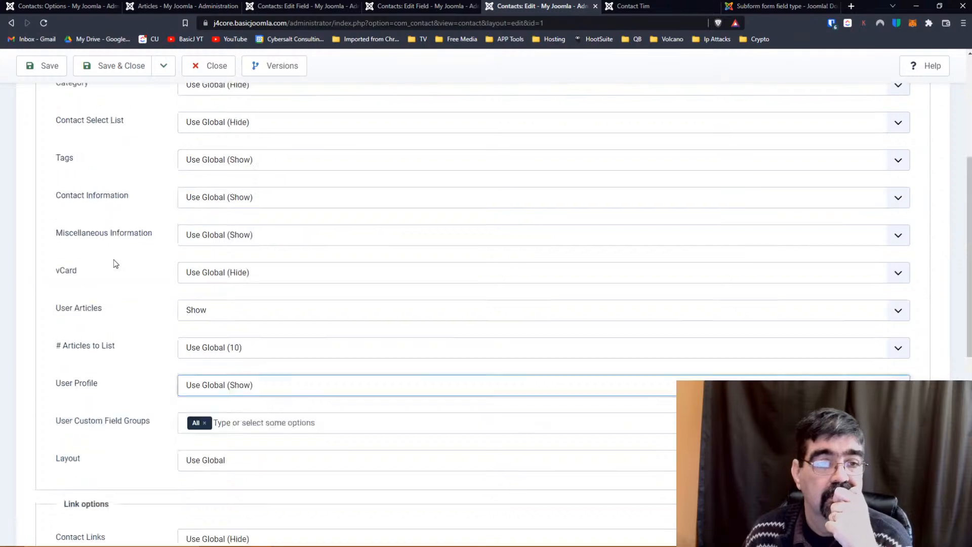
{"action": "scroll", "coordinate": [144, 180], "scroll_direction": "down", "scroll_amount": 8}
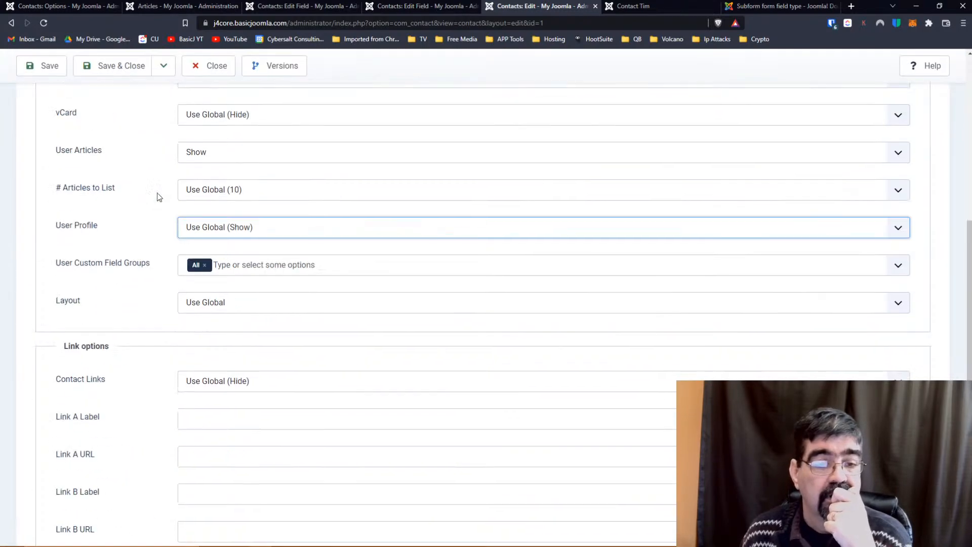
{"action": "left_click", "coordinate": [308, 267]}
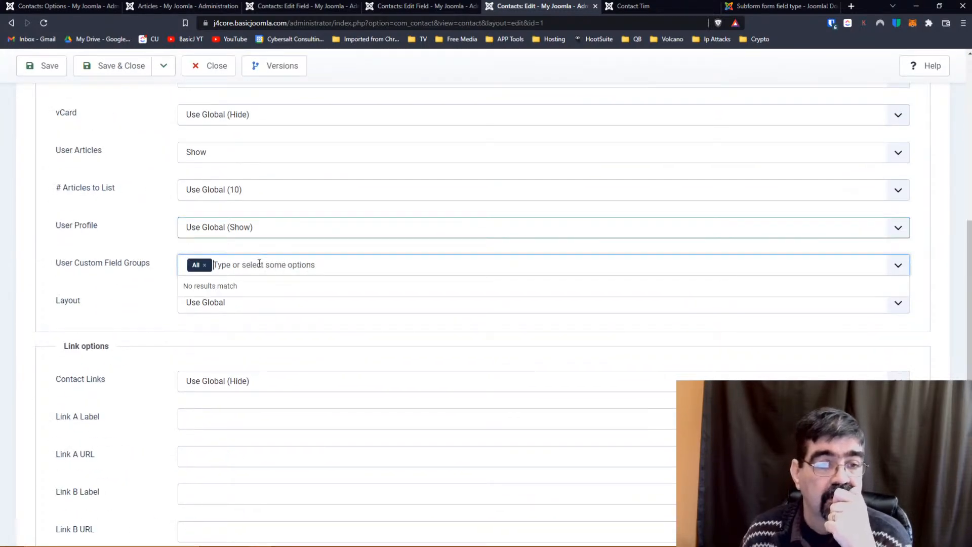
{"action": "left_click", "coordinate": [205, 265]}
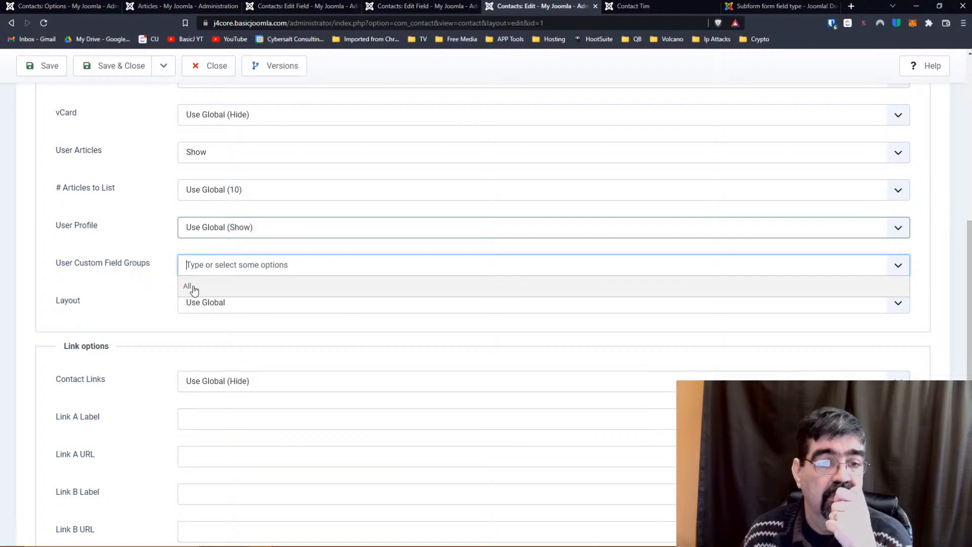
{"action": "left_click", "coordinate": [155, 292]}
{"action": "left_click", "coordinate": [208, 270]}
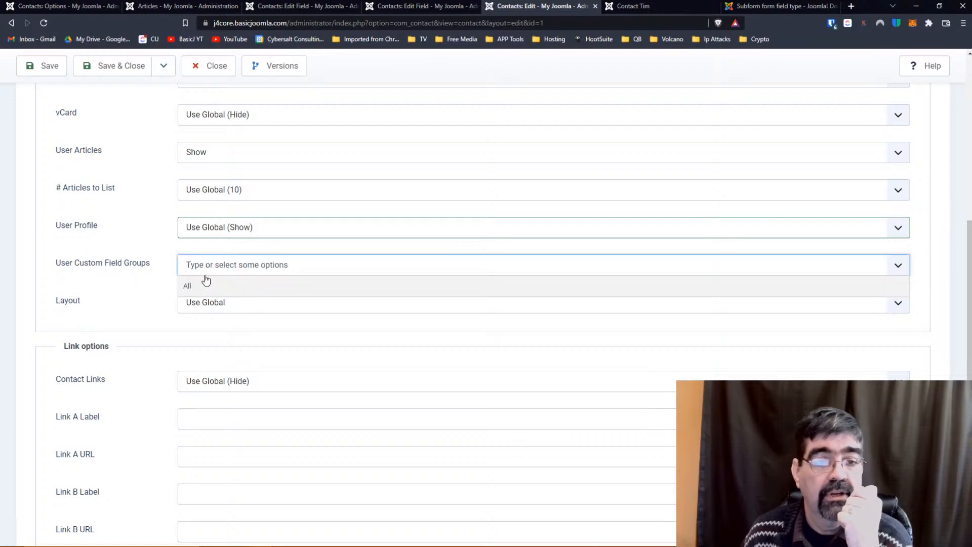
{"action": "left_click", "coordinate": [200, 286]}
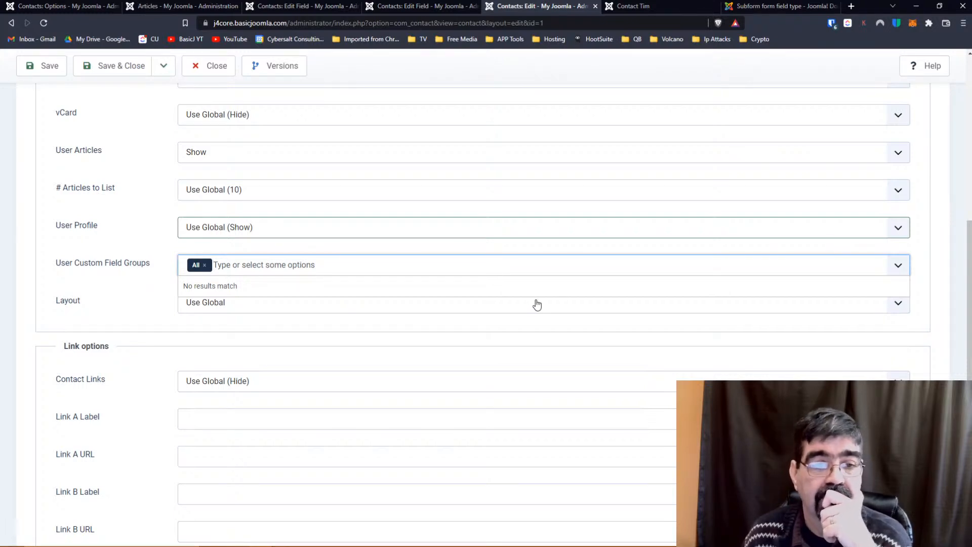
{"action": "scroll", "coordinate": [537, 305], "scroll_direction": "up", "scroll_amount": 8}
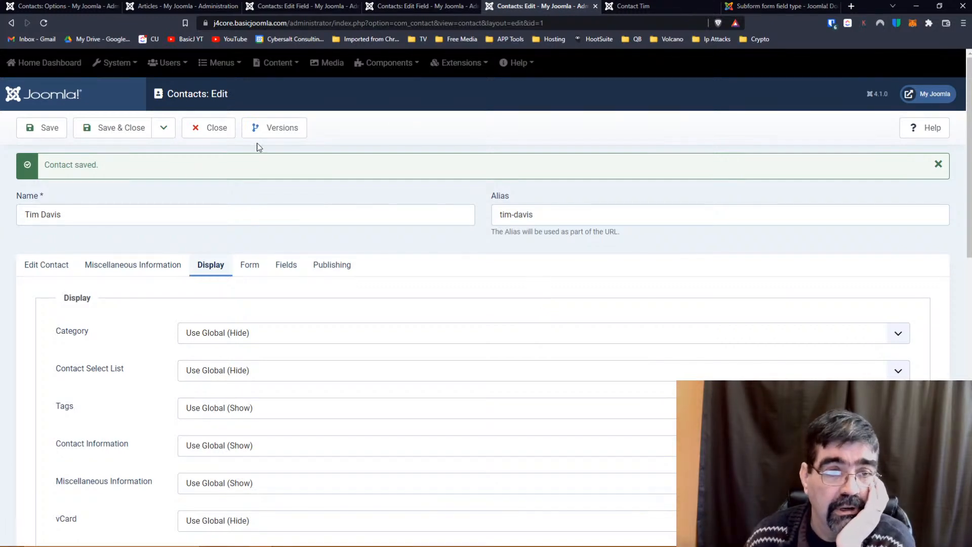
Insert the Favorite Dog Colour and Favorite Cat Colour field placeholders into Miscellaneous Information.
{"action": "left_click", "coordinate": [115, 267]}
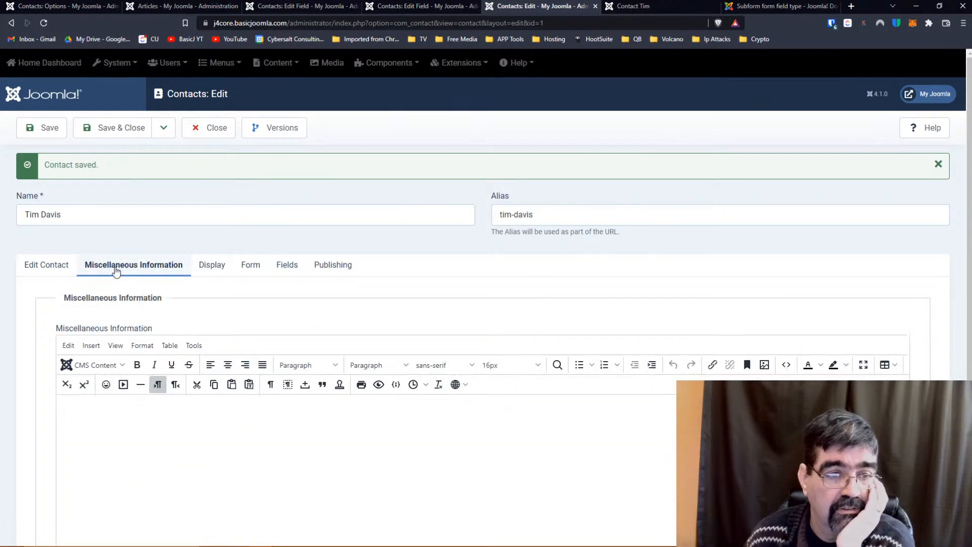
{"action": "scroll", "coordinate": [266, 319], "scroll_direction": "down", "scroll_amount": 3}
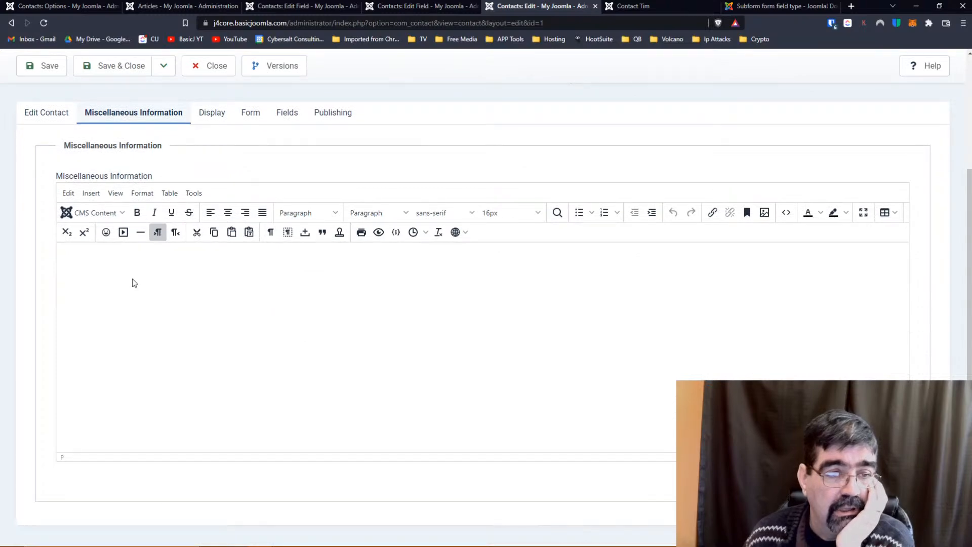
{"action": "left_click", "coordinate": [98, 212]}
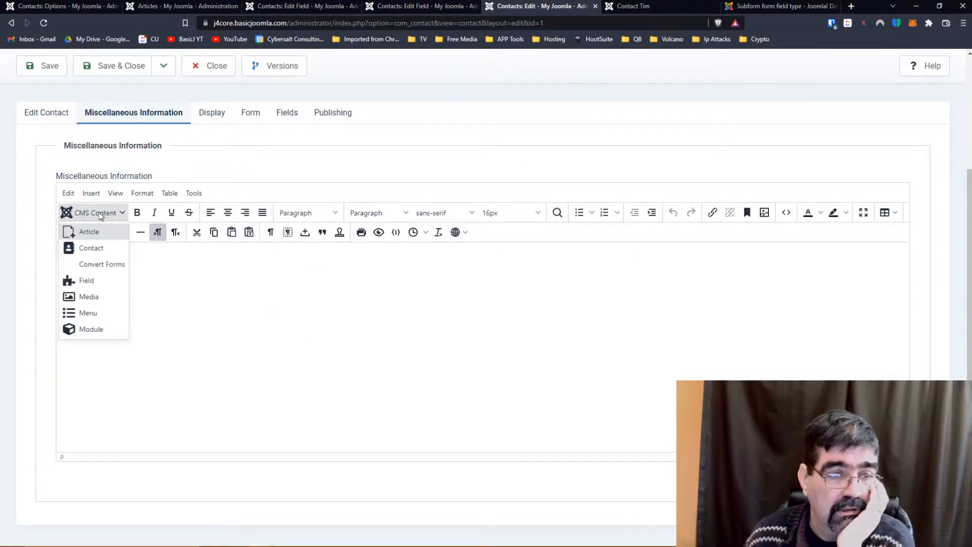
{"action": "left_click", "coordinate": [93, 280]}
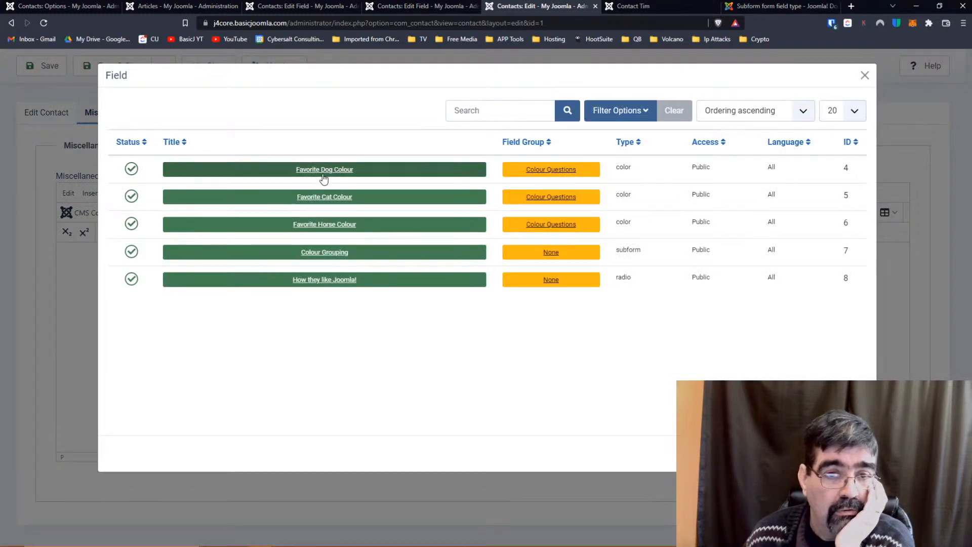
{"action": "left_click", "coordinate": [324, 172]}
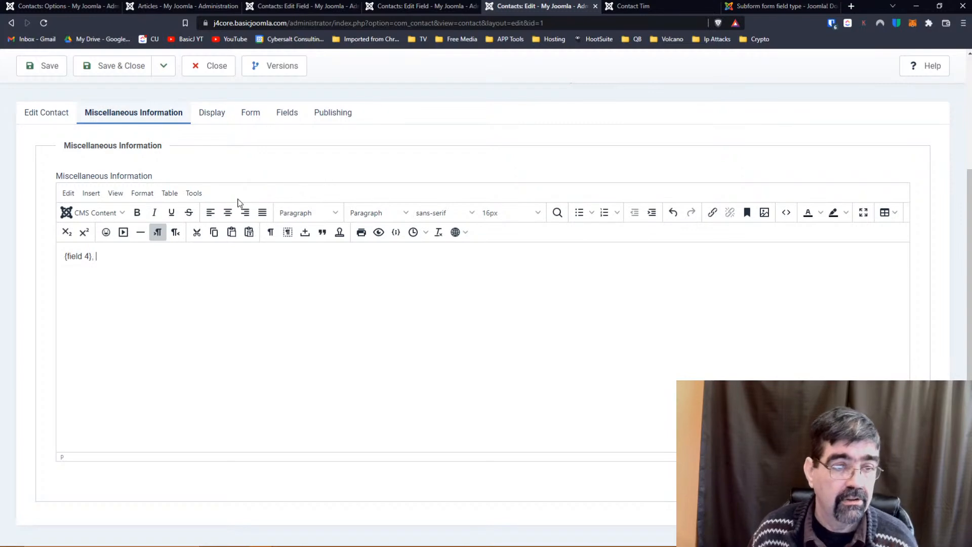
{"action": "left_click", "coordinate": [98, 213]}
{"action": "left_click", "coordinate": [94, 280]}
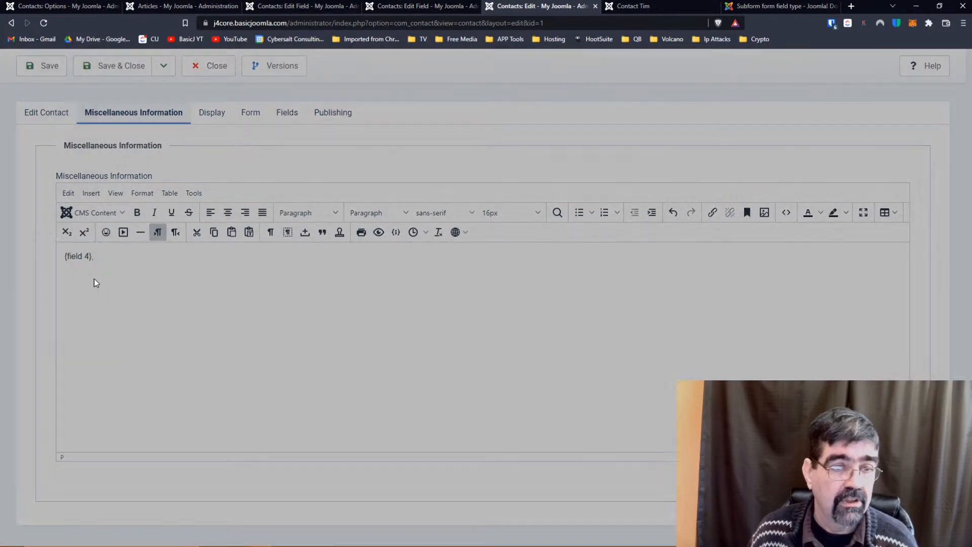
{"action": "left_click", "coordinate": [284, 198]}
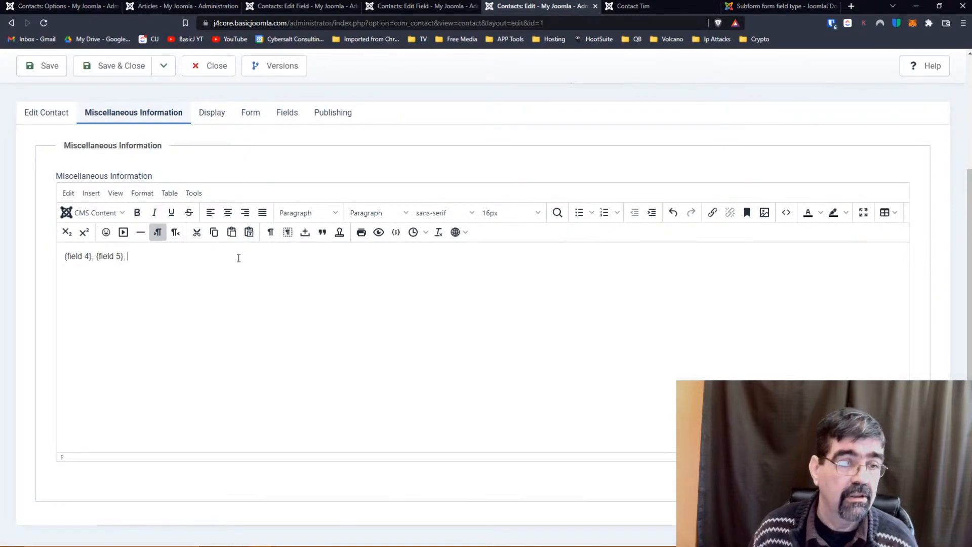
Insert the Favorite Horse Colour and How they like Joomla! placeholders, then save the contact.
{"action": "left_click", "coordinate": [114, 214]}
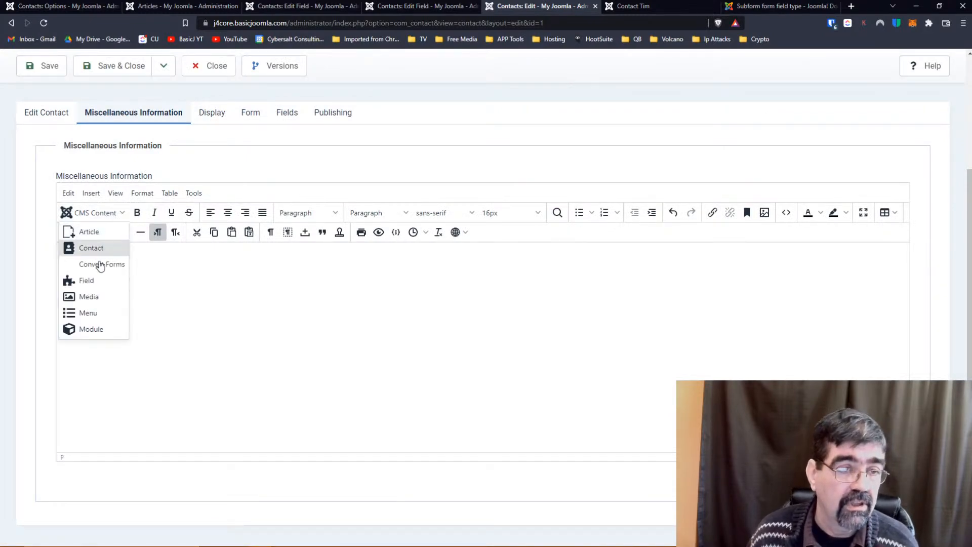
{"action": "left_click", "coordinate": [94, 282]}
{"action": "left_click", "coordinate": [308, 227]}
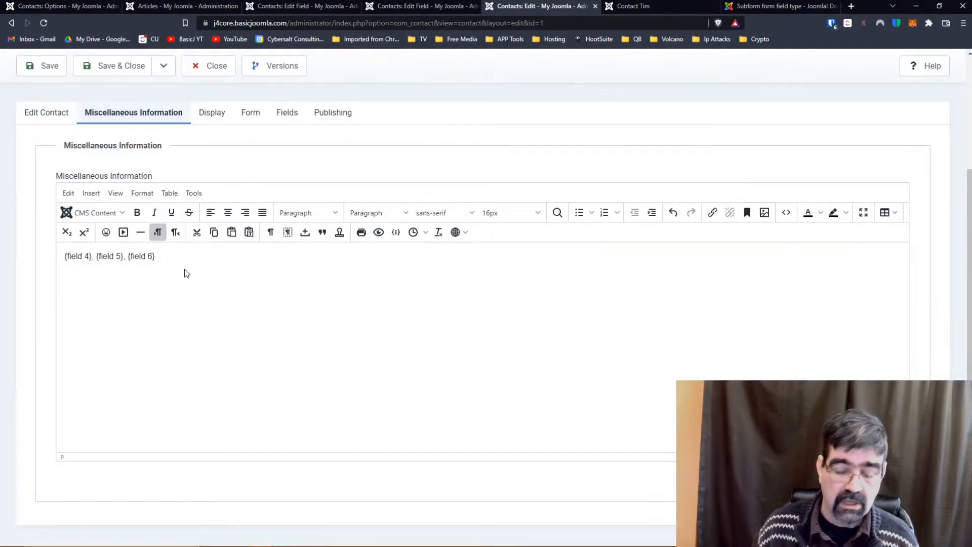
{"action": "left_click", "coordinate": [119, 213]}
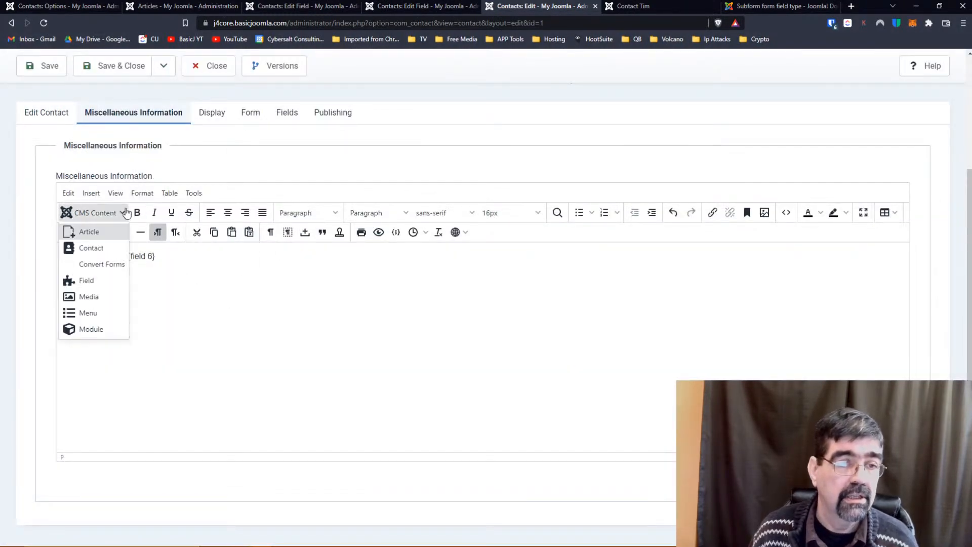
{"action": "left_click", "coordinate": [97, 282]}
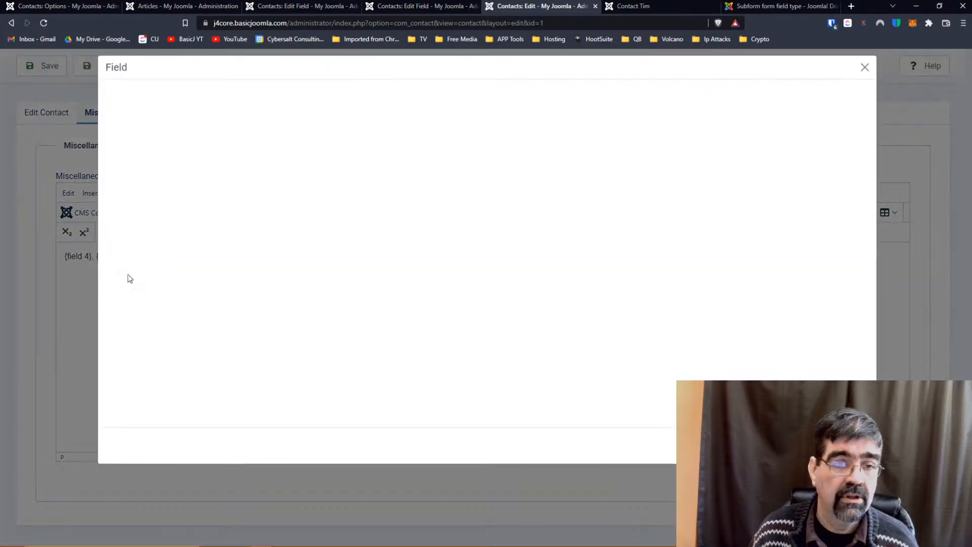
{"action": "left_click", "coordinate": [312, 279]}
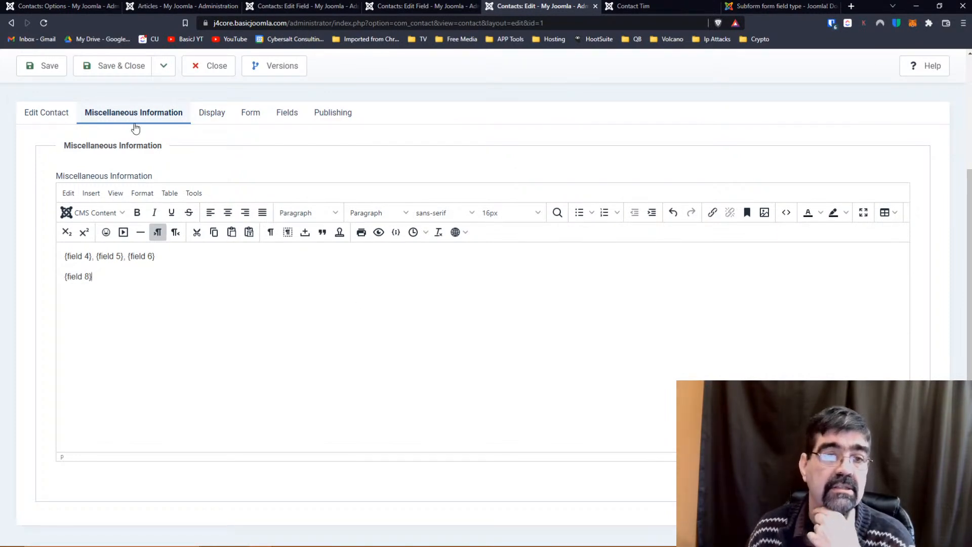
{"action": "left_click", "coordinate": [27, 66]}
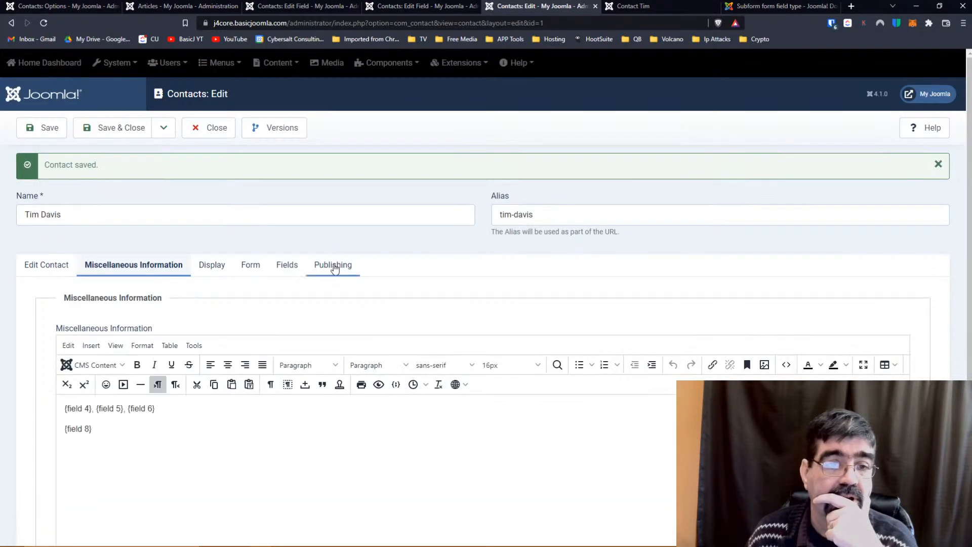
{"action": "left_click", "coordinate": [286, 265]}
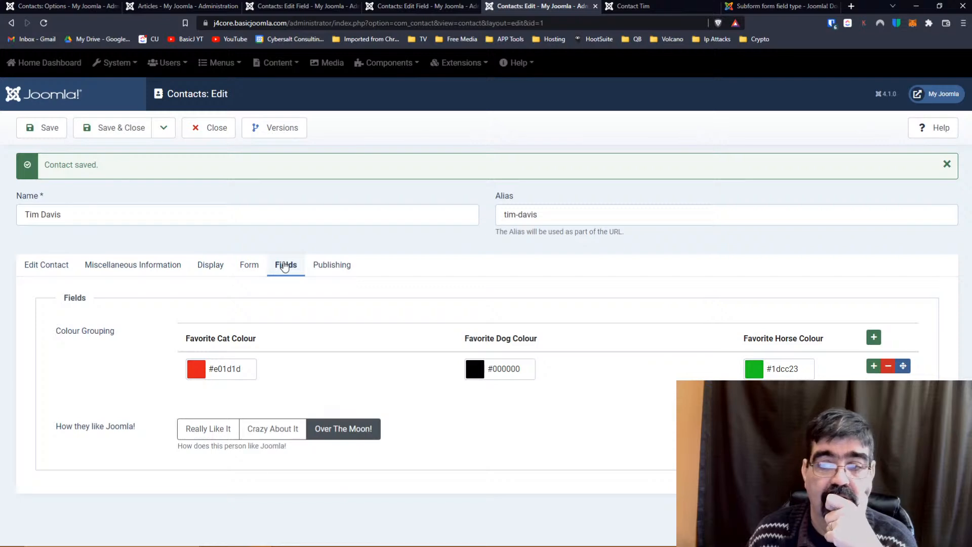
Save the contact and reload the live page, where Miscellaneous Information shows only empty commas.
{"action": "left_click", "coordinate": [46, 129]}
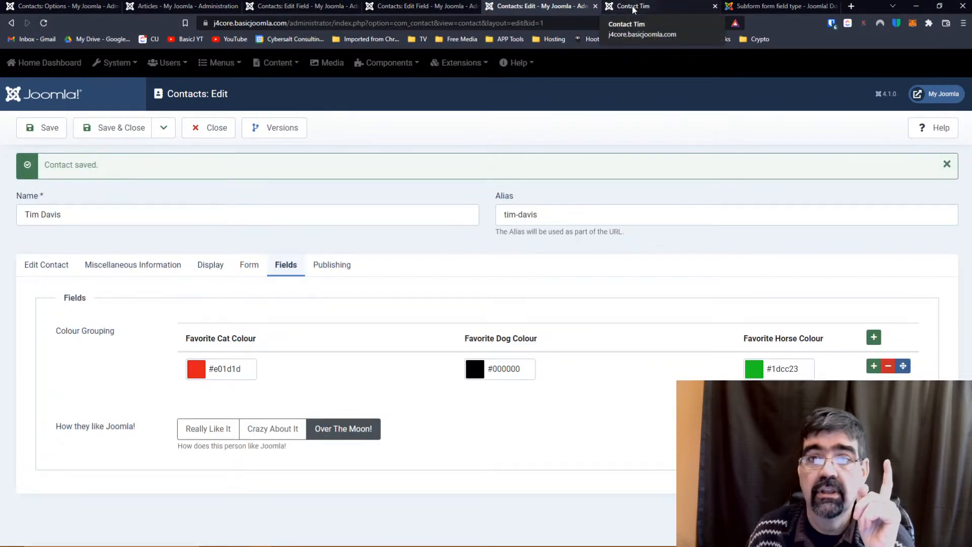
{"action": "left_click", "coordinate": [633, 7]}
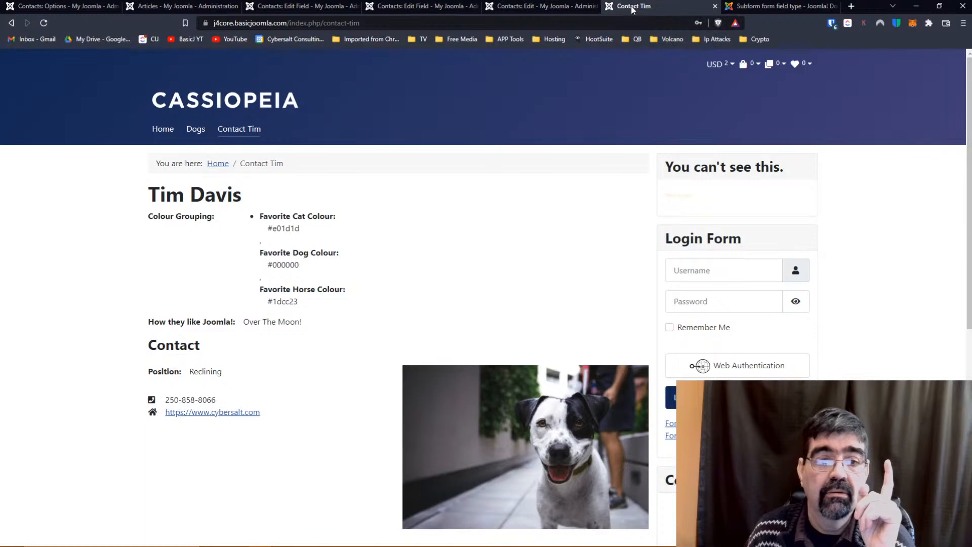
{"action": "left_click", "coordinate": [45, 25]}
{"action": "scroll", "coordinate": [223, 108], "scroll_direction": "down", "scroll_amount": 9}
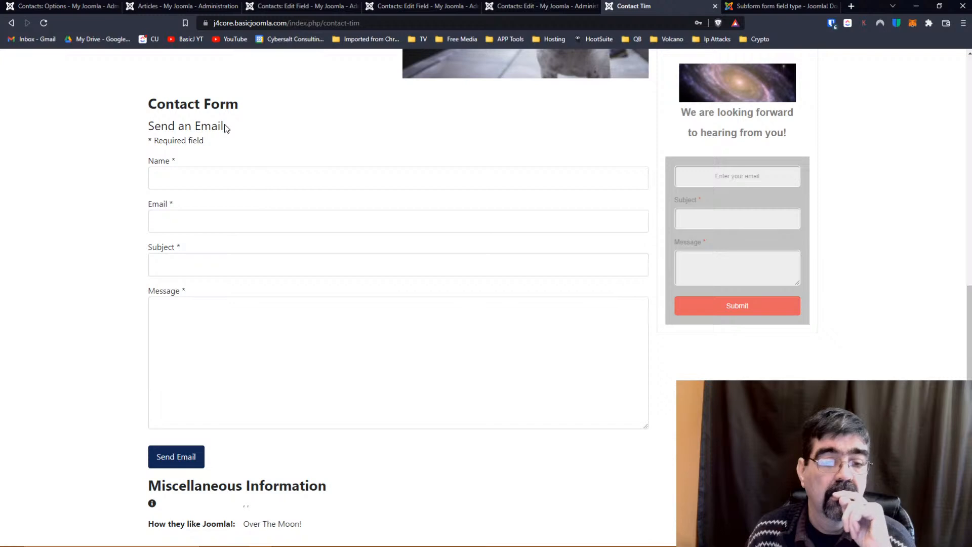
{"action": "left_click_drag", "start_coordinate": [170, 510], "coordinate": [288, 510]}
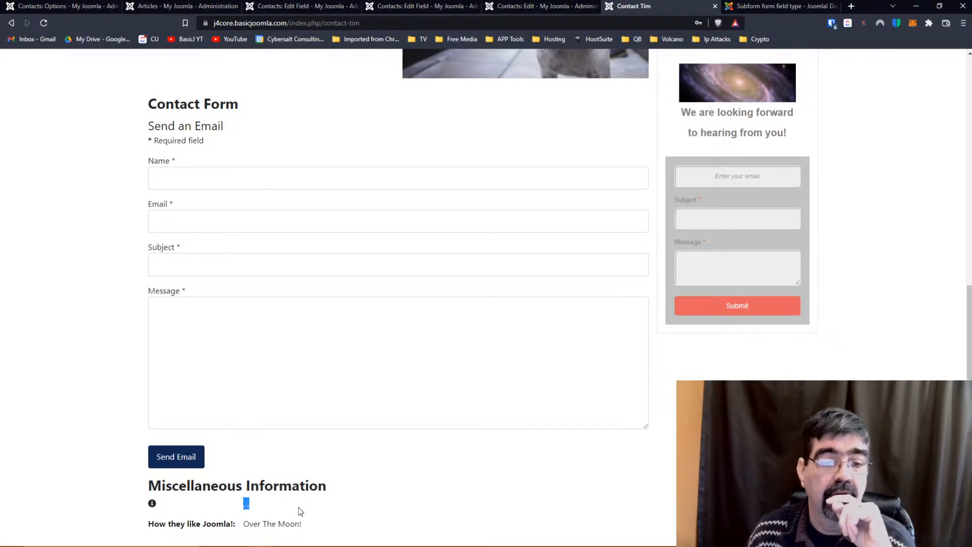
{"action": "left_click", "coordinate": [240, 509]}
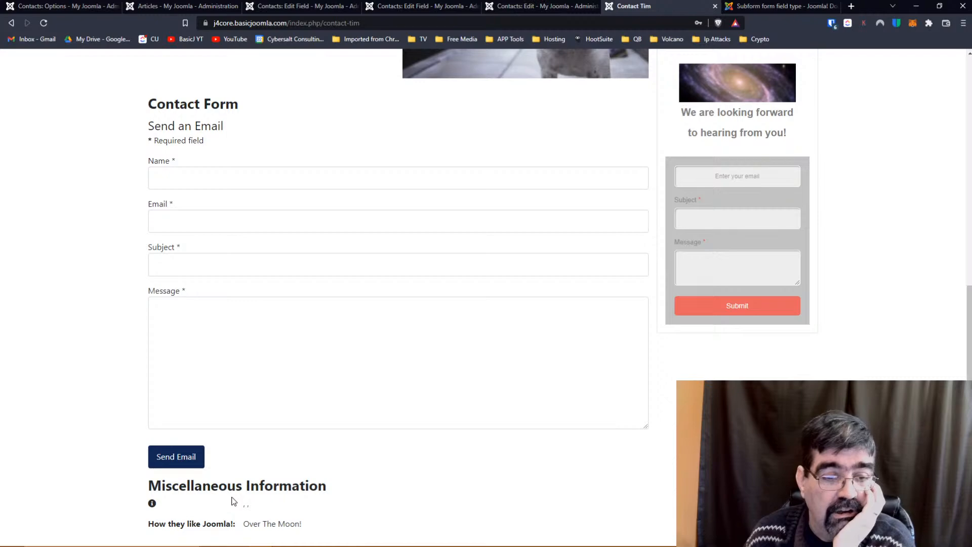
Return to the How they like Joomla! field editor and close it.
{"action": "scroll", "coordinate": [259, 339], "scroll_direction": "up", "scroll_amount": 4}
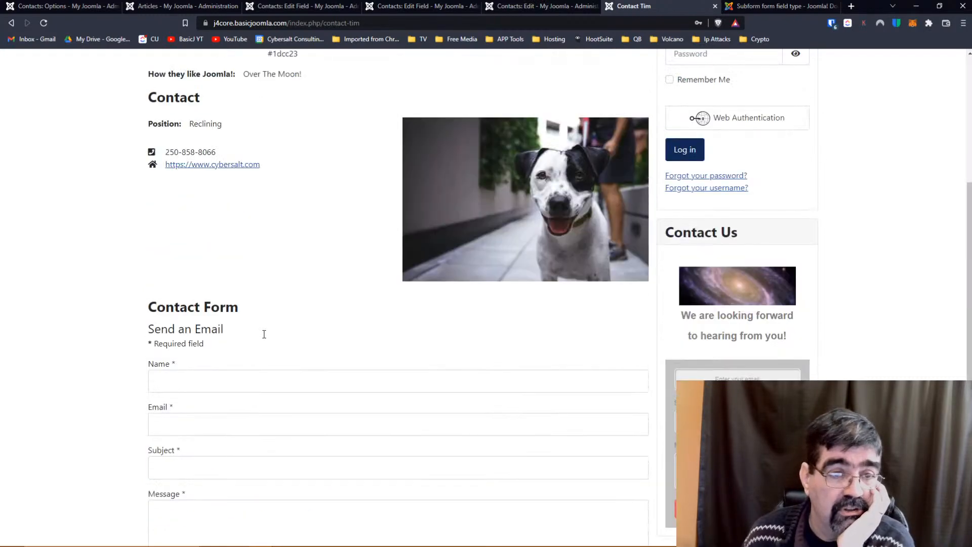
{"action": "scroll", "coordinate": [264, 334], "scroll_direction": "up", "scroll_amount": 3}
{"action": "left_click", "coordinate": [273, 8]}
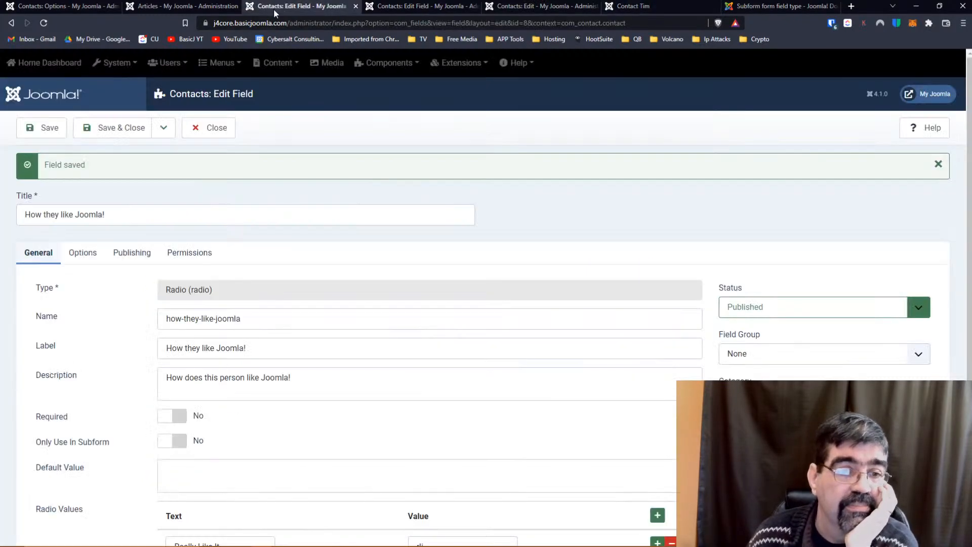
{"action": "left_click", "coordinate": [223, 135]}
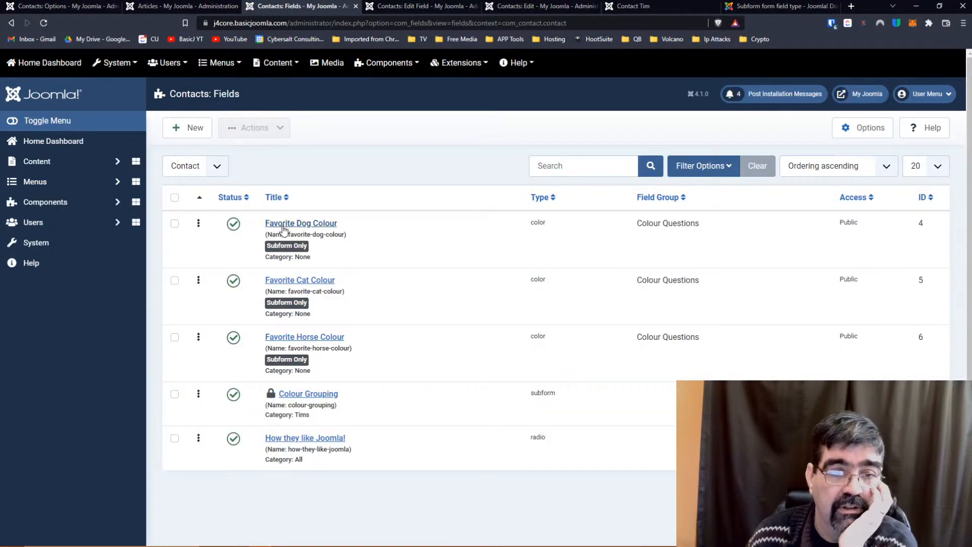
Set Favorite Dog Colour's Only Use In Subform to No and Category to All, then save.
{"action": "left_click", "coordinate": [283, 226]}
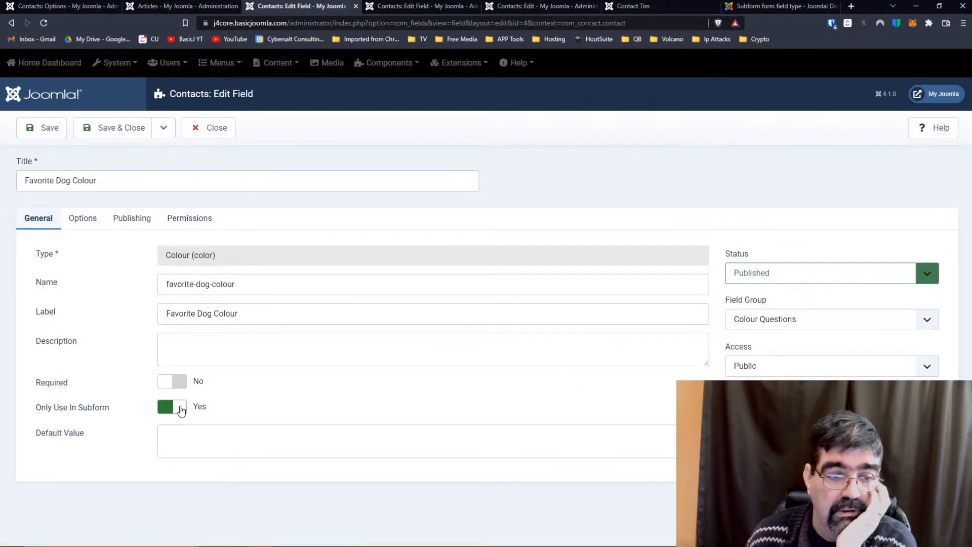
{"action": "left_click", "coordinate": [181, 410]}
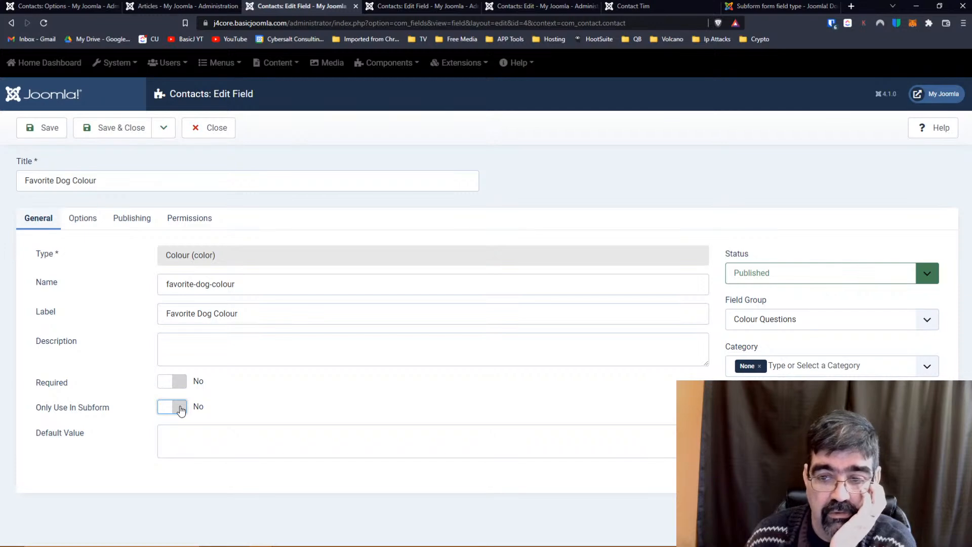
{"action": "left_click", "coordinate": [759, 366]}
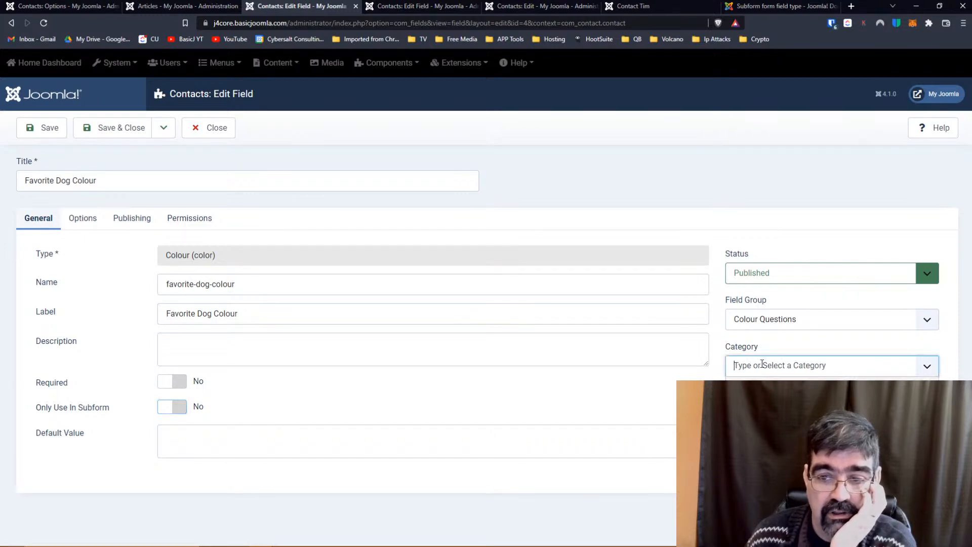
{"action": "key", "text": "Return"}
{"action": "left_click", "coordinate": [49, 129]}
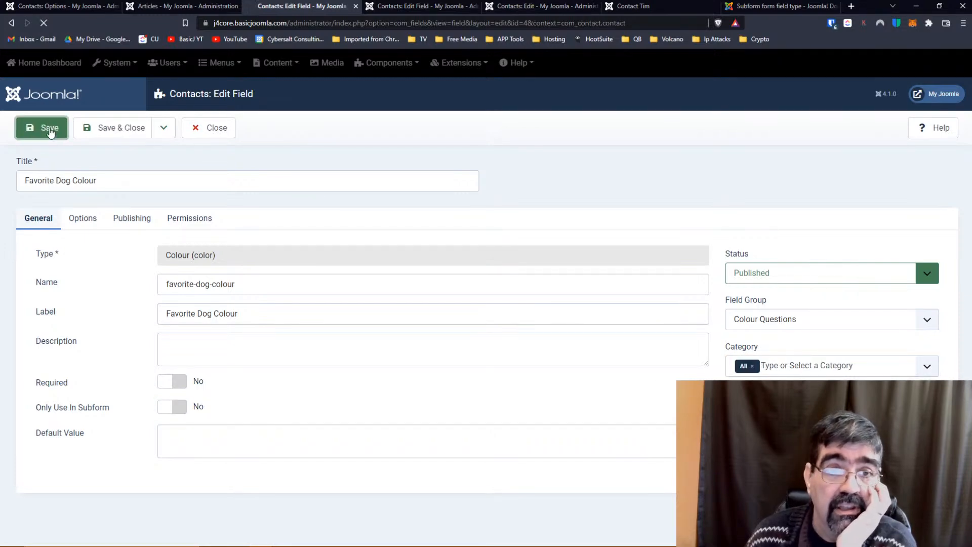
{"action": "left_click", "coordinate": [399, 7]}
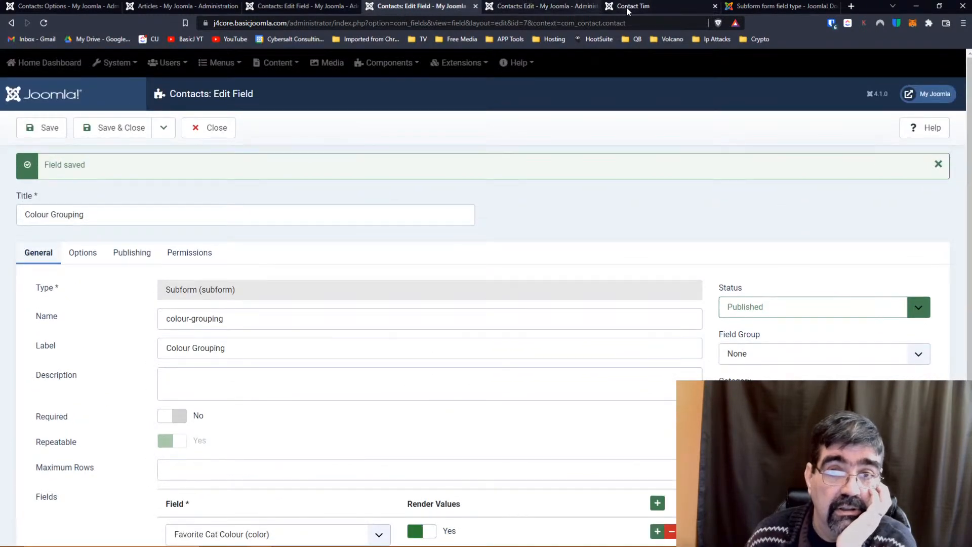
{"action": "left_click", "coordinate": [626, 8]}
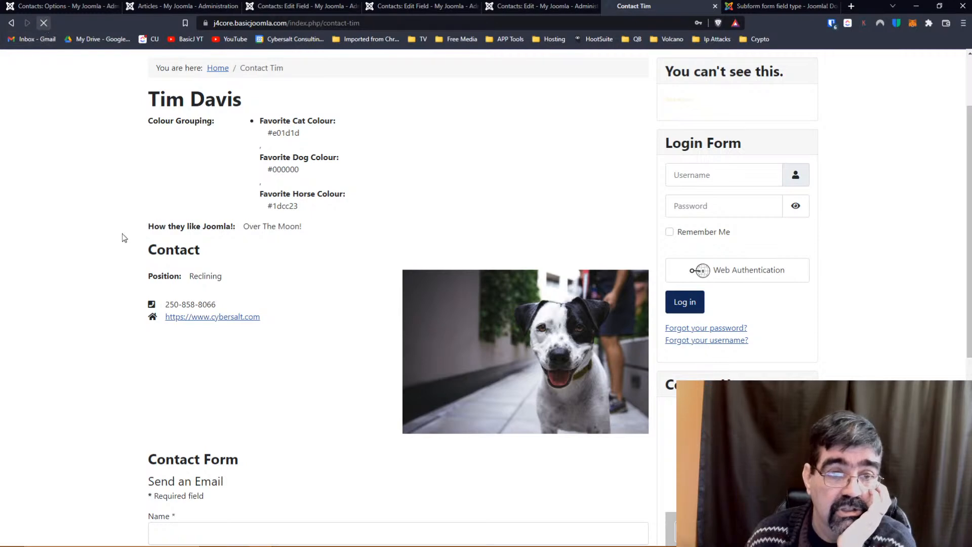
Reload the live Contact Tim page, then go back to the contact's edit form.
{"action": "scroll", "coordinate": [115, 230], "scroll_direction": "down", "scroll_amount": 7}
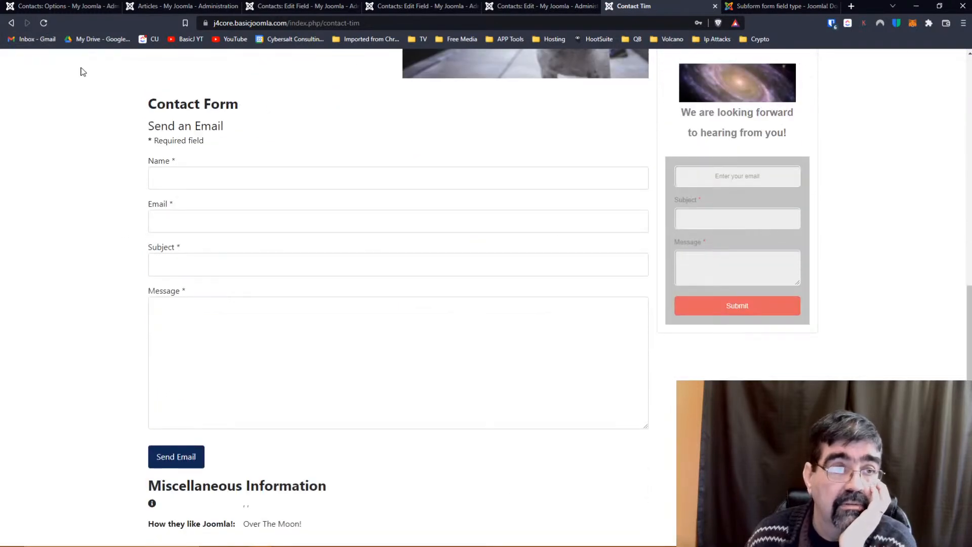
{"action": "left_click", "coordinate": [43, 22]}
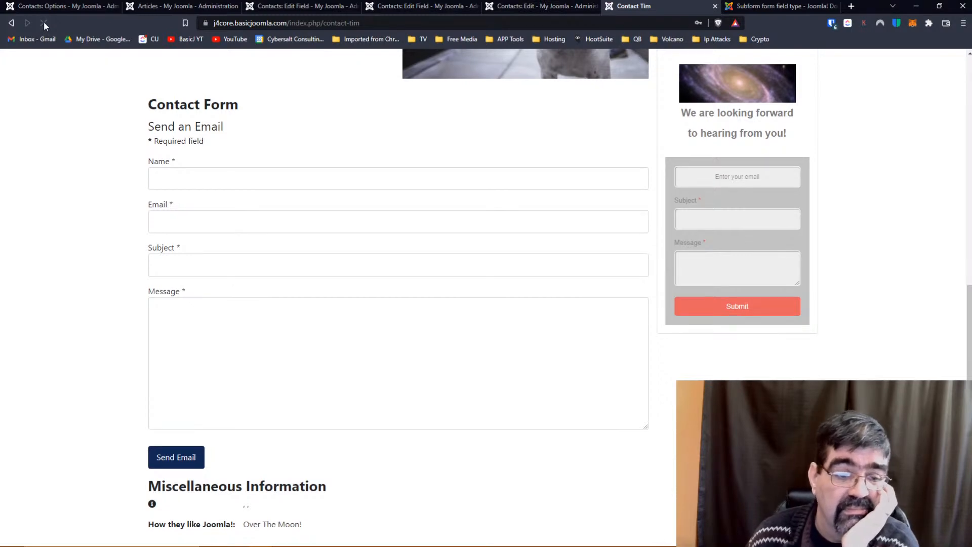
{"action": "left_click", "coordinate": [515, 7]}
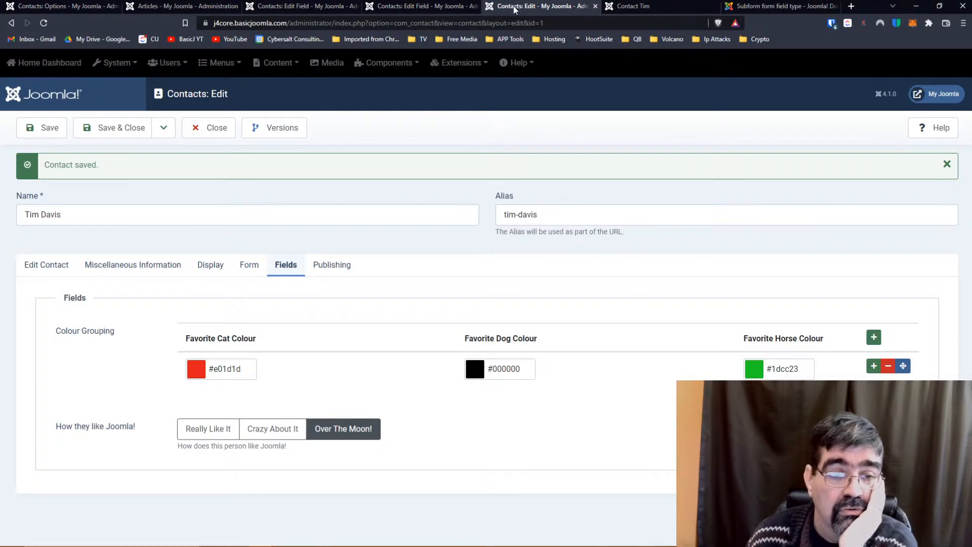
Reload the contact editor and review its tabs, ending on Fields: Cat #e01d1d, Dog #000000, Horse #1dcc23.
{"action": "left_click", "coordinate": [43, 22]}
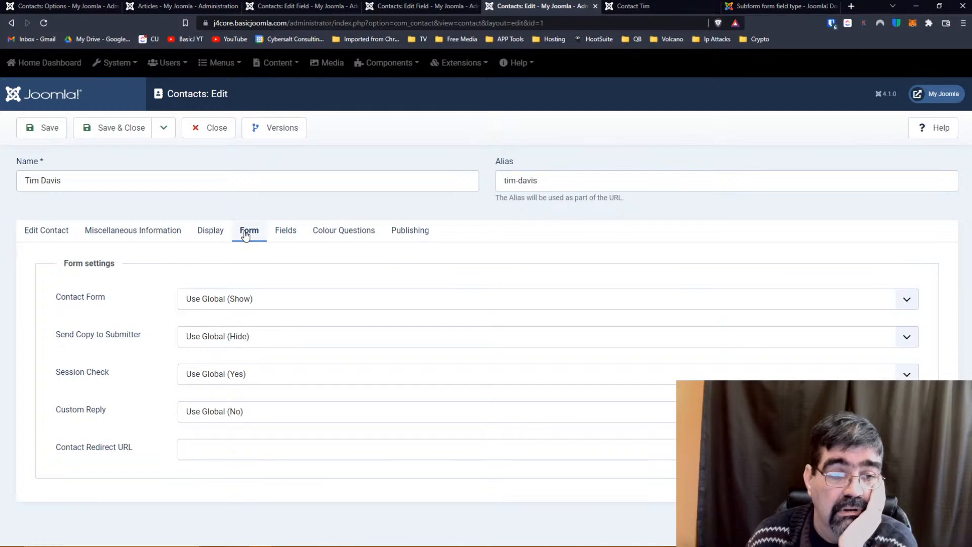
{"action": "left_click", "coordinate": [200, 241]}
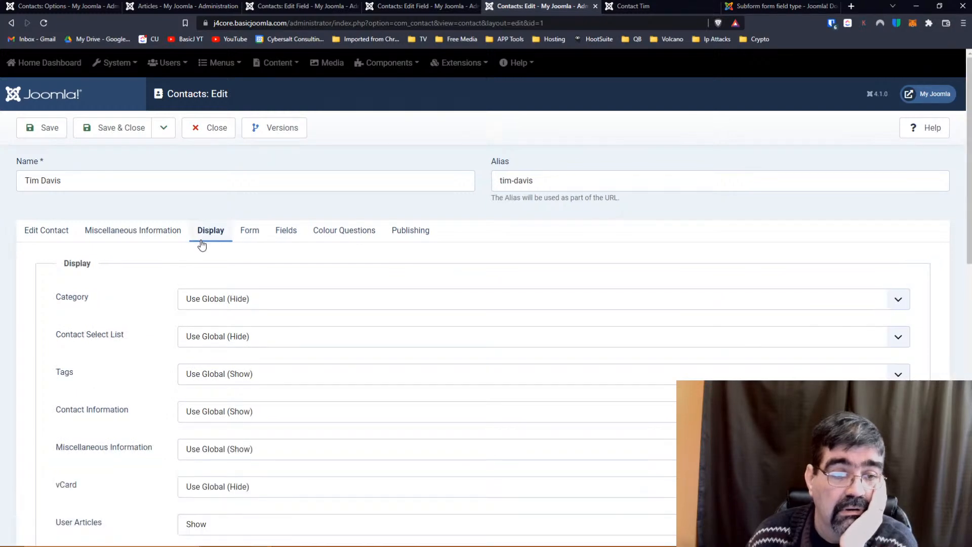
{"action": "scroll", "coordinate": [129, 283], "scroll_direction": "down", "scroll_amount": 5}
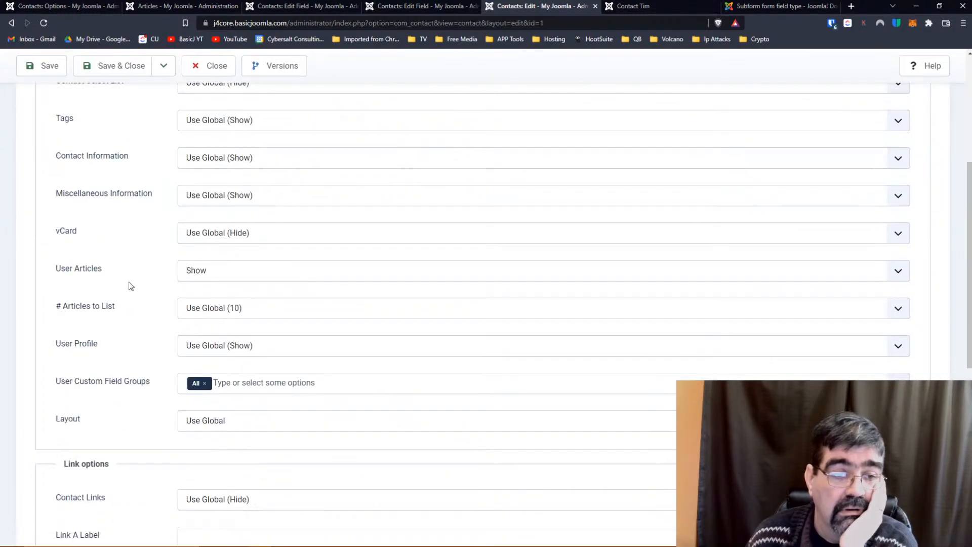
{"action": "scroll", "coordinate": [129, 285], "scroll_direction": "down", "scroll_amount": 7}
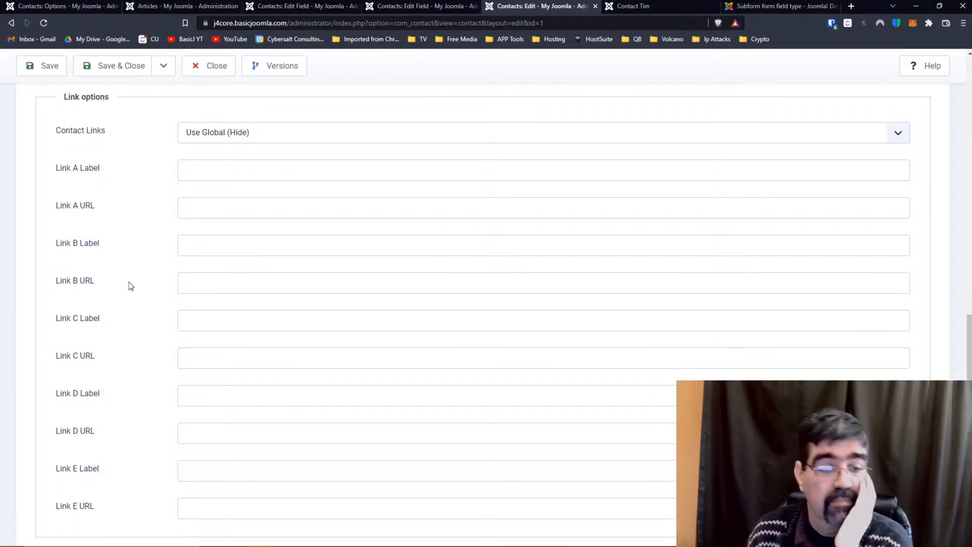
{"action": "scroll", "coordinate": [129, 282], "scroll_direction": "down", "scroll_amount": 1}
{"action": "scroll", "coordinate": [128, 281], "scroll_direction": "up", "scroll_amount": 15}
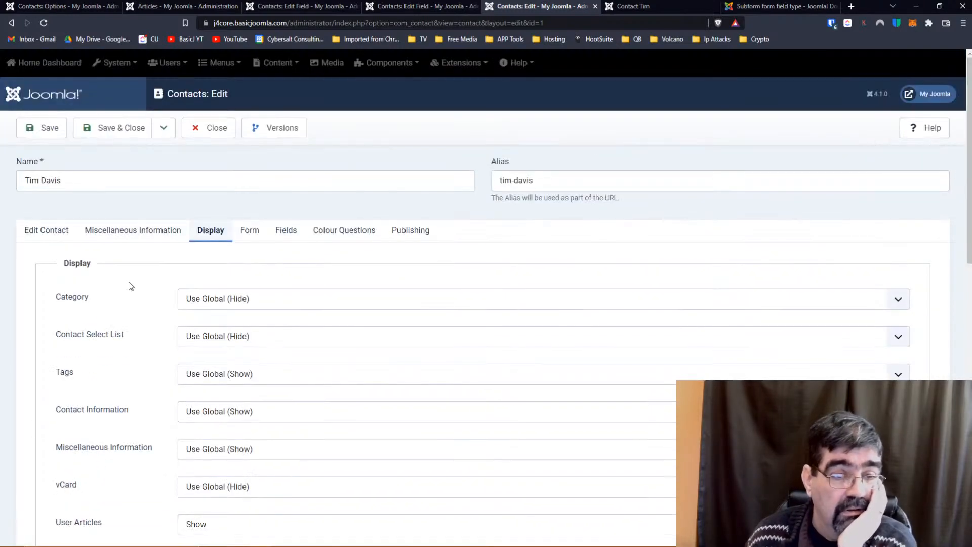
{"action": "left_click", "coordinate": [134, 230]}
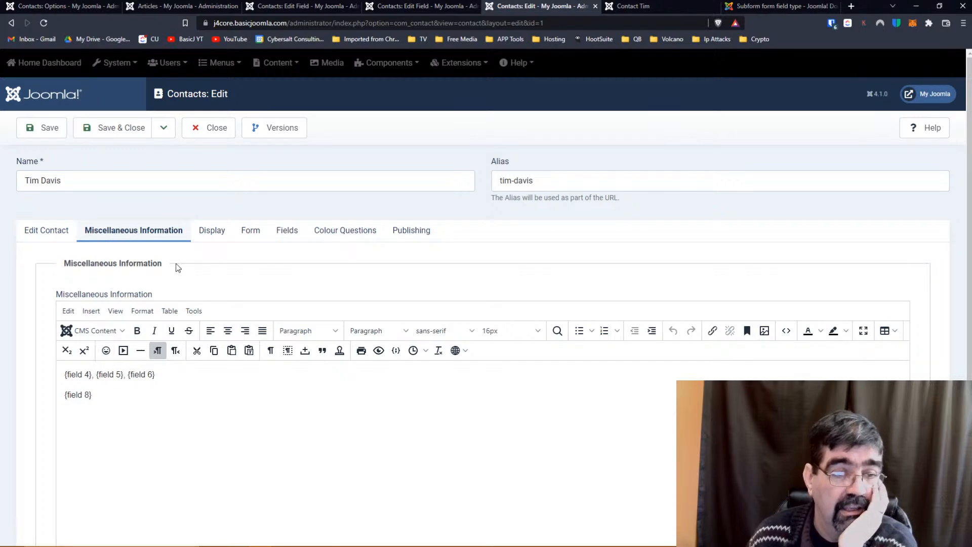
{"action": "left_click", "coordinate": [223, 235]}
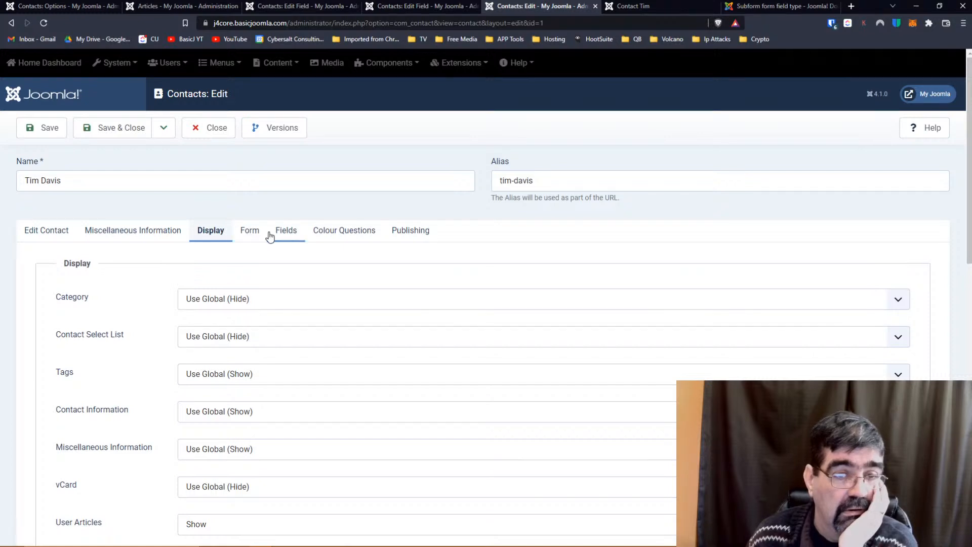
{"action": "left_click", "coordinate": [249, 235]}
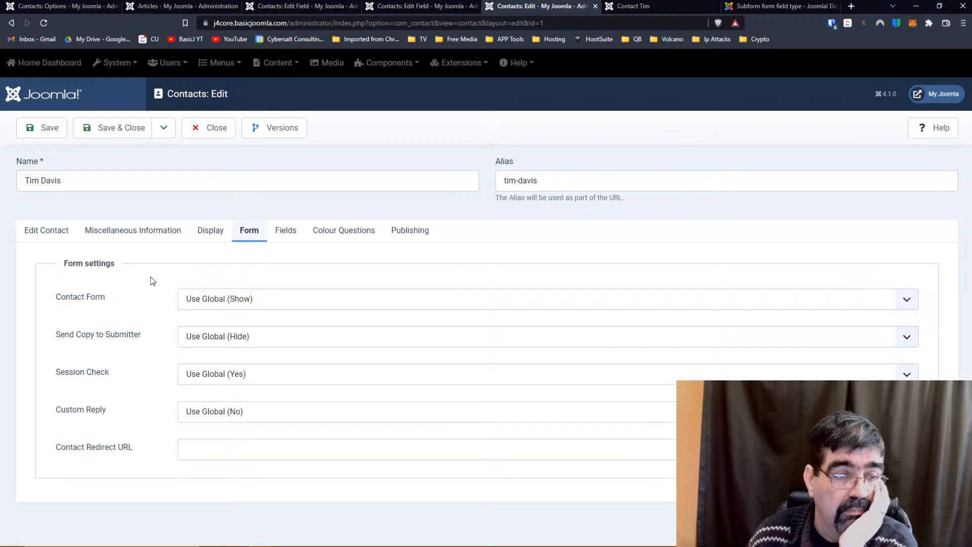
{"action": "left_click", "coordinate": [292, 235]}
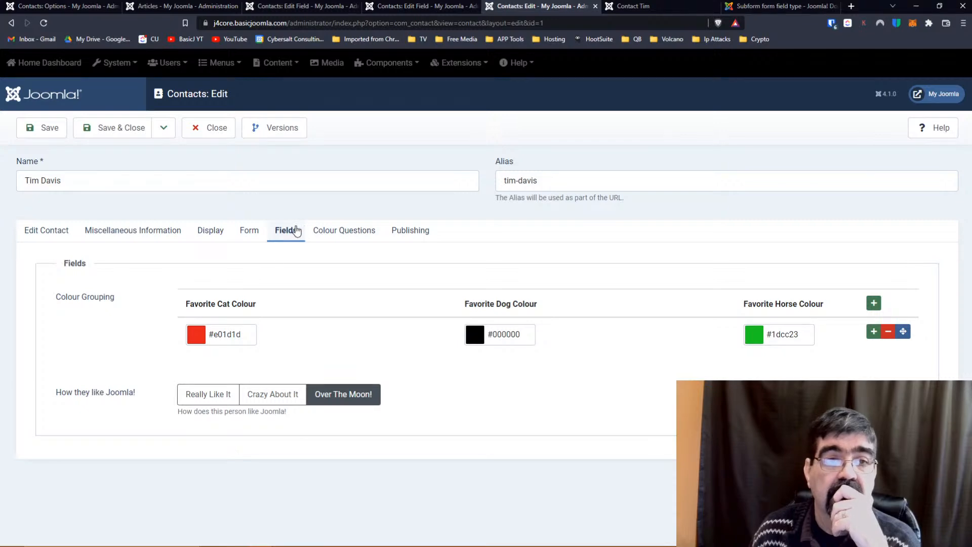
Refresh the front-end contact page, then save the contact from its edit form.
{"action": "left_click", "coordinate": [627, 6]}
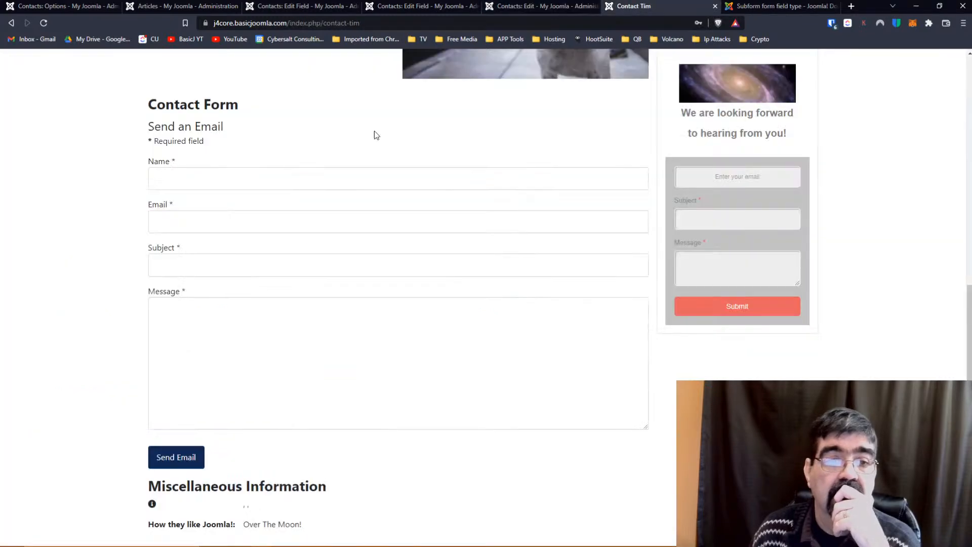
{"action": "key", "text": "F5"}
{"action": "left_click", "coordinate": [544, 6]}
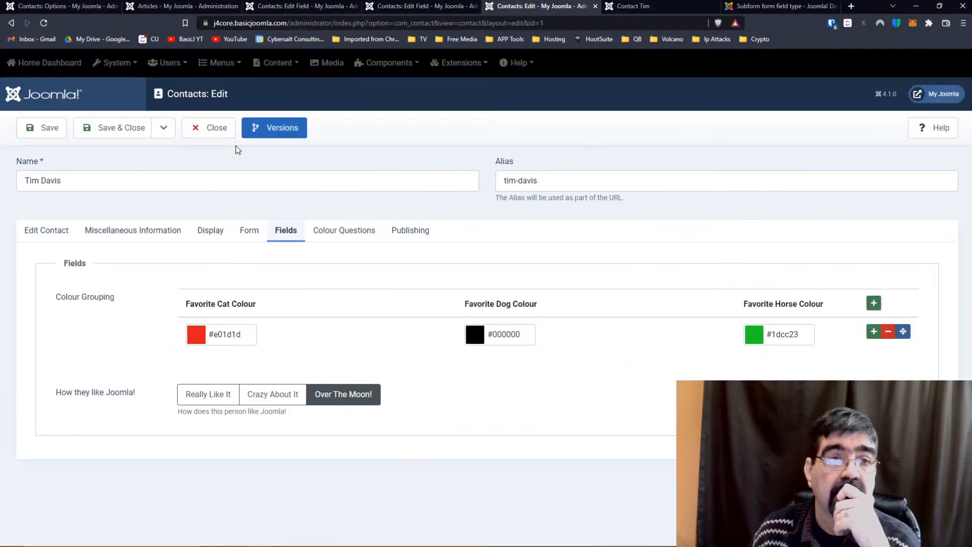
{"action": "left_click", "coordinate": [137, 231]}
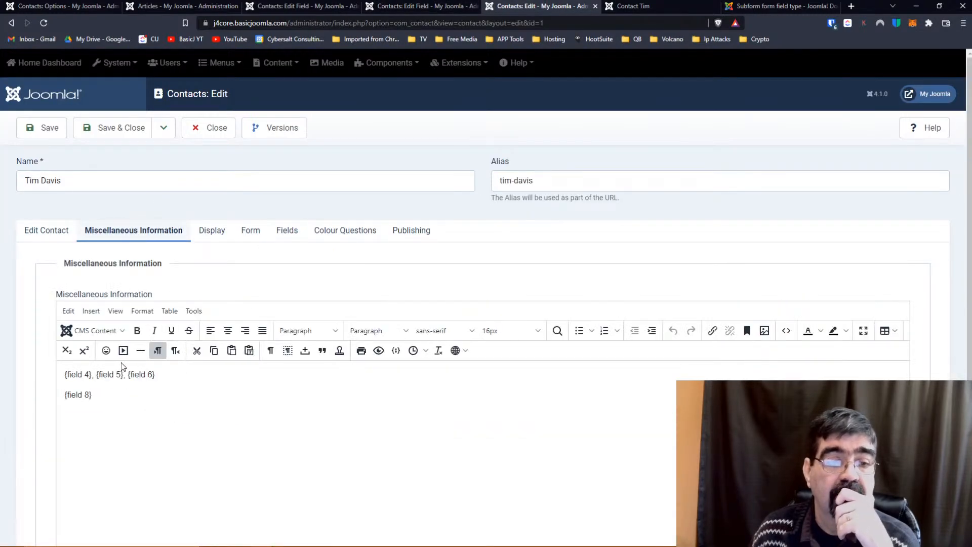
{"action": "left_click", "coordinate": [35, 127]}
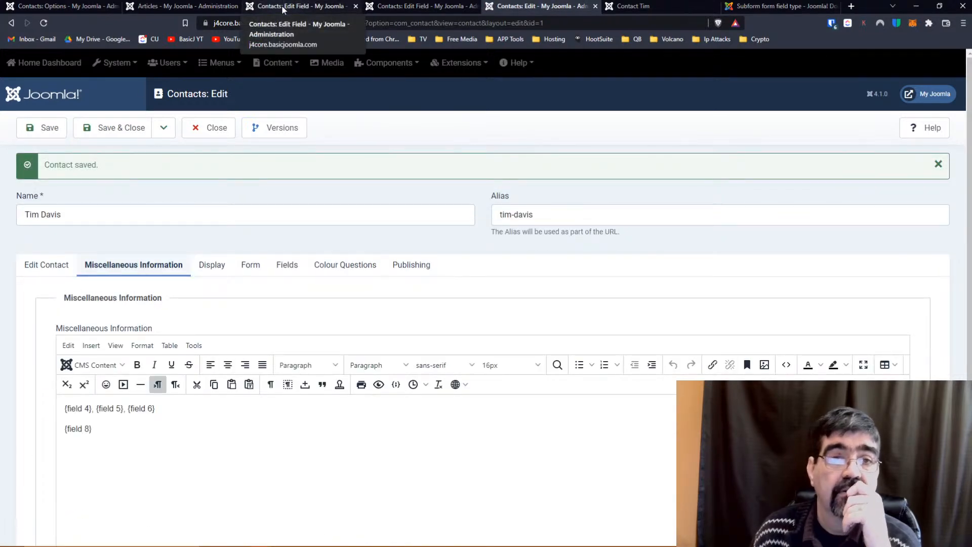
Save the Favorite Dog Colour field and recheck the reloaded front-end contact page.
{"action": "left_click", "coordinate": [273, 5]}
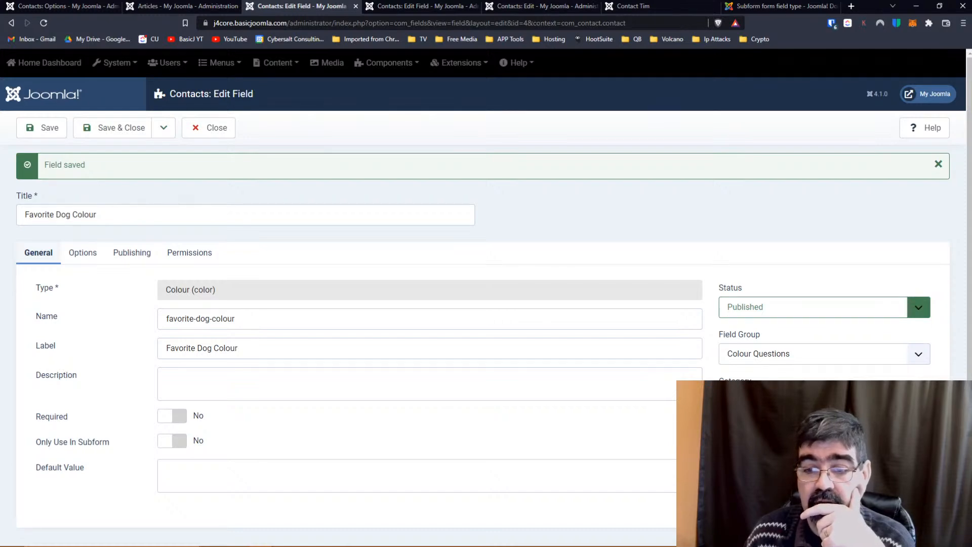
{"action": "left_click", "coordinate": [38, 132]}
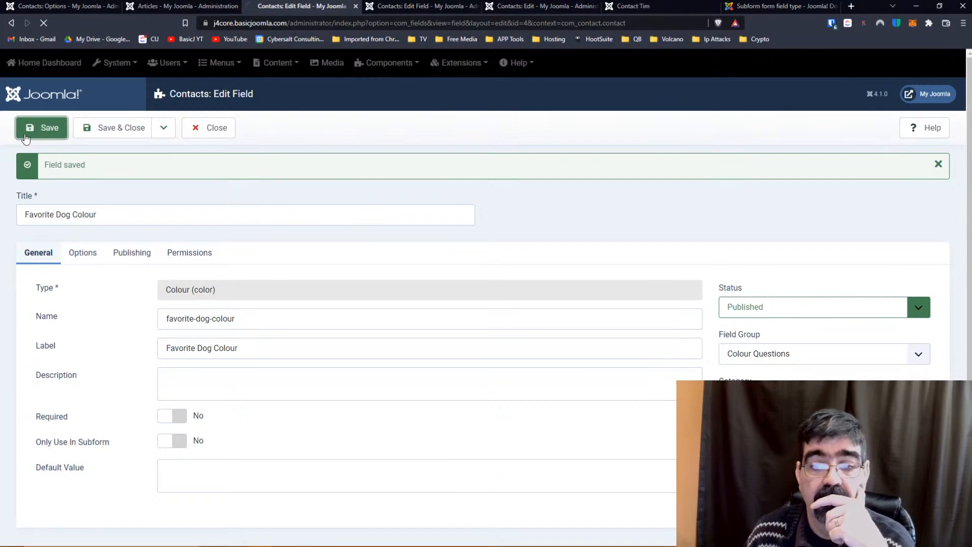
{"action": "left_click", "coordinate": [511, 7]}
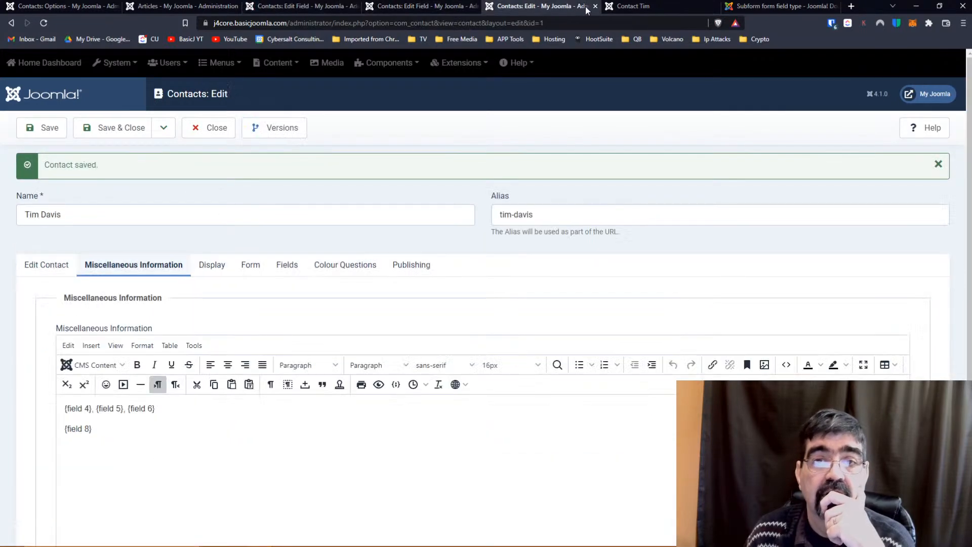
{"action": "left_click", "coordinate": [628, 10]}
{"action": "left_click", "coordinate": [43, 22]}
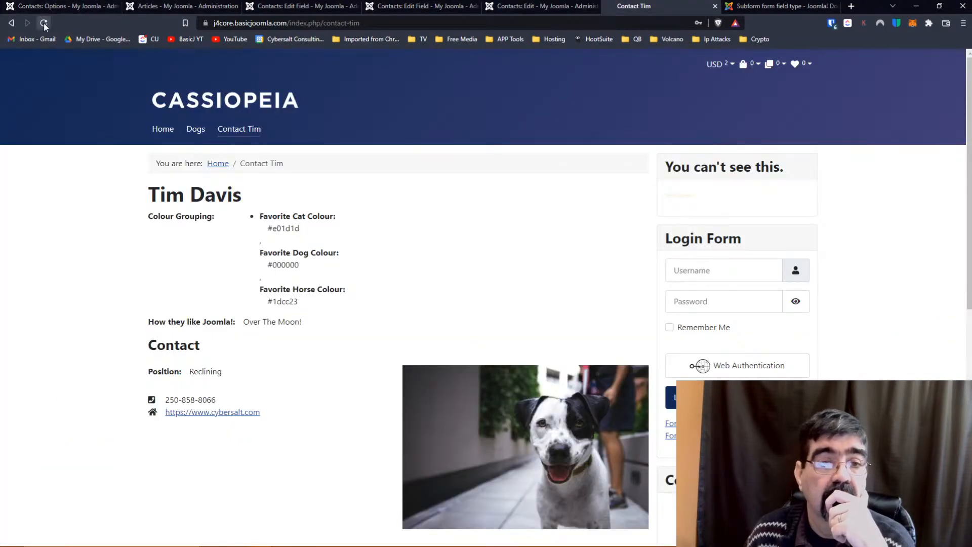
{"action": "scroll", "coordinate": [48, 199], "scroll_direction": "down", "scroll_amount": 9}
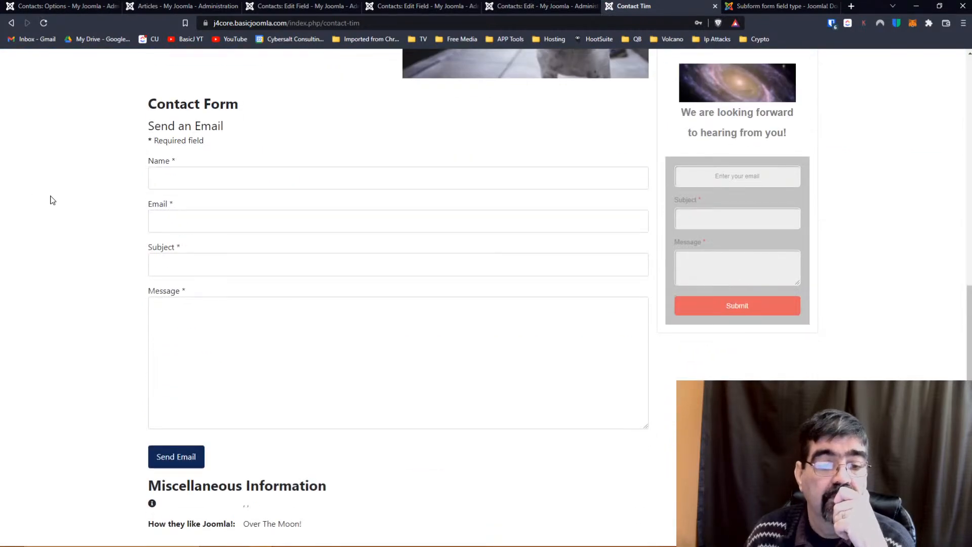
{"action": "scroll", "coordinate": [50, 201], "scroll_direction": "up", "scroll_amount": 9}
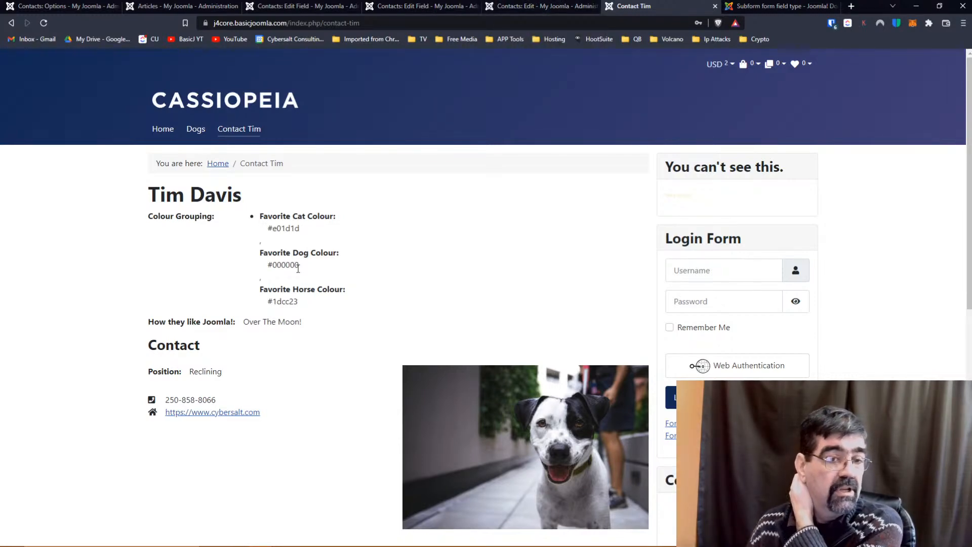
{"action": "left_click", "coordinate": [418, 7]}
Save and close the Favorite Dog Colour field.
{"action": "left_click", "coordinate": [295, 8]}
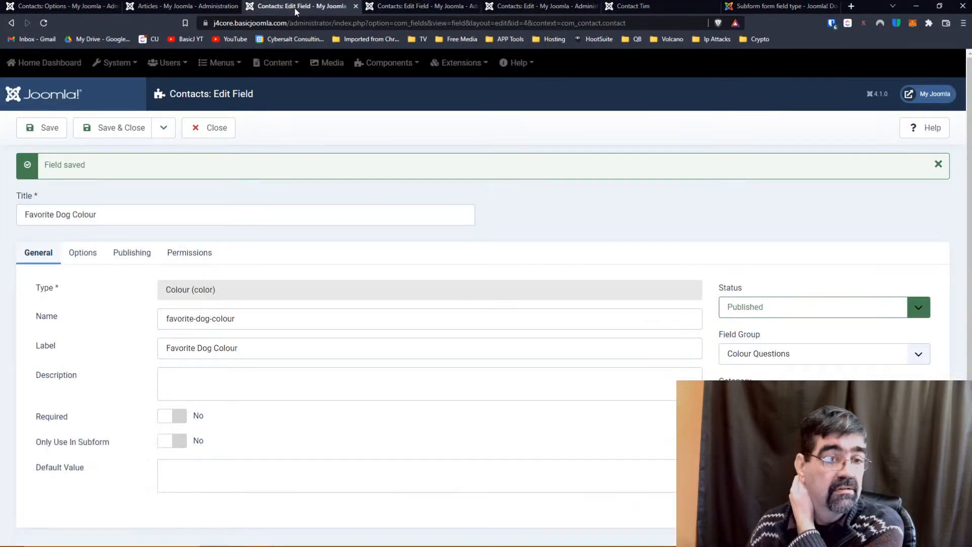
{"action": "scroll", "coordinate": [331, 250], "scroll_direction": "down", "scroll_amount": 1}
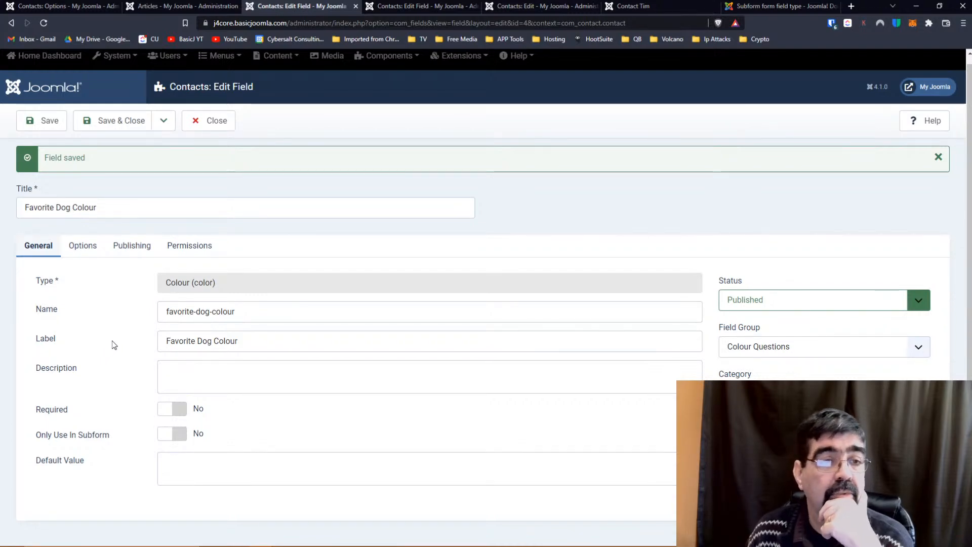
{"action": "left_click", "coordinate": [119, 133]}
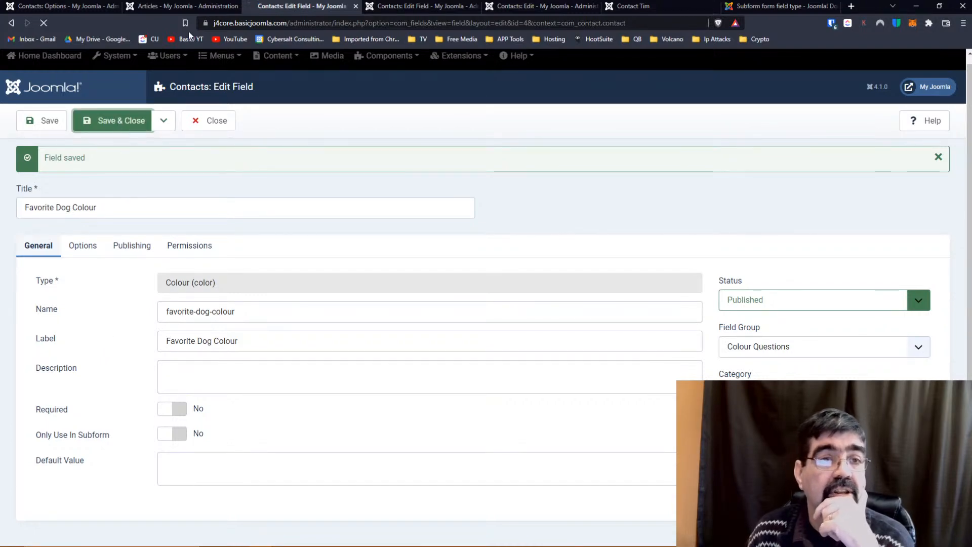
{"action": "left_click", "coordinate": [183, 7]}
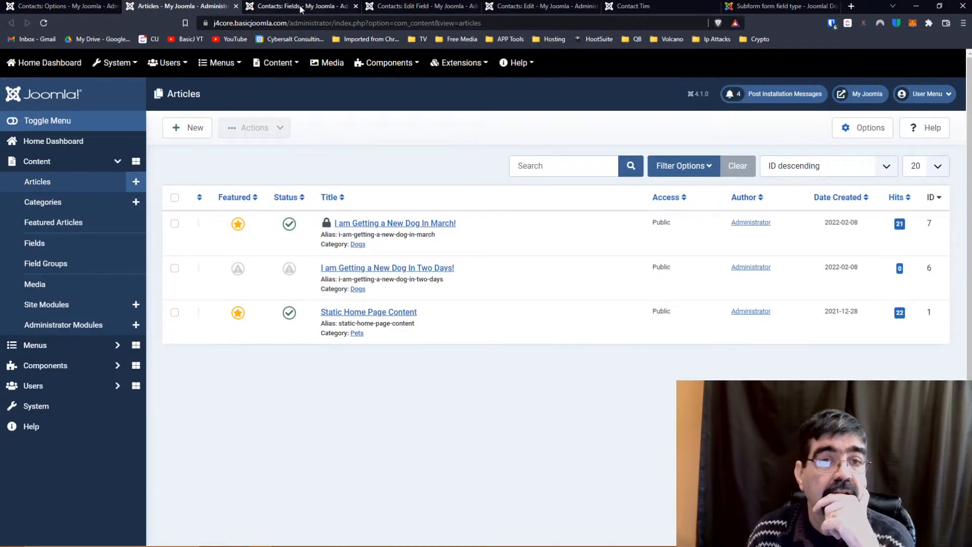
Delete the Favorite Dog Colour row from Colour Grouping, save, and reload the front-end page.
{"action": "left_click", "coordinate": [382, 7]}
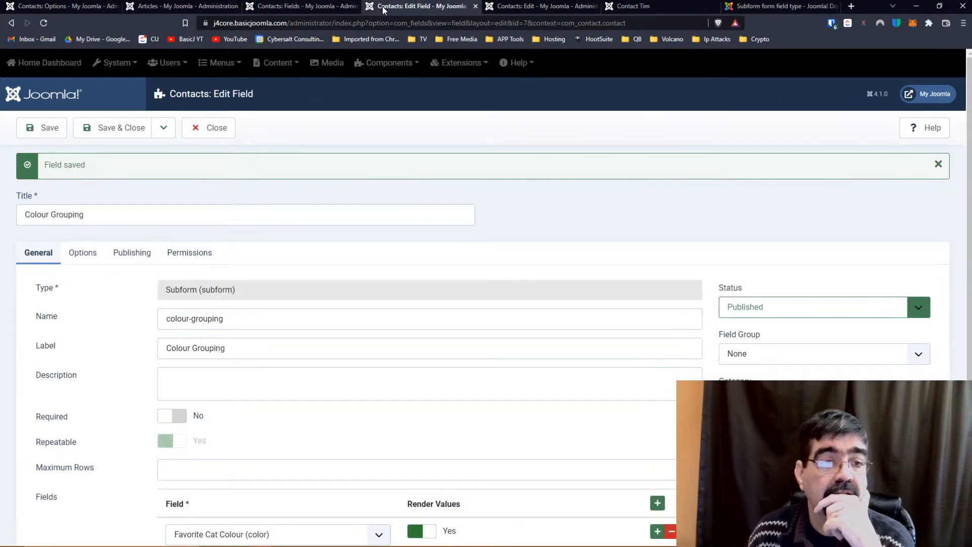
{"action": "scroll", "coordinate": [377, 255], "scroll_direction": "down", "scroll_amount": 3}
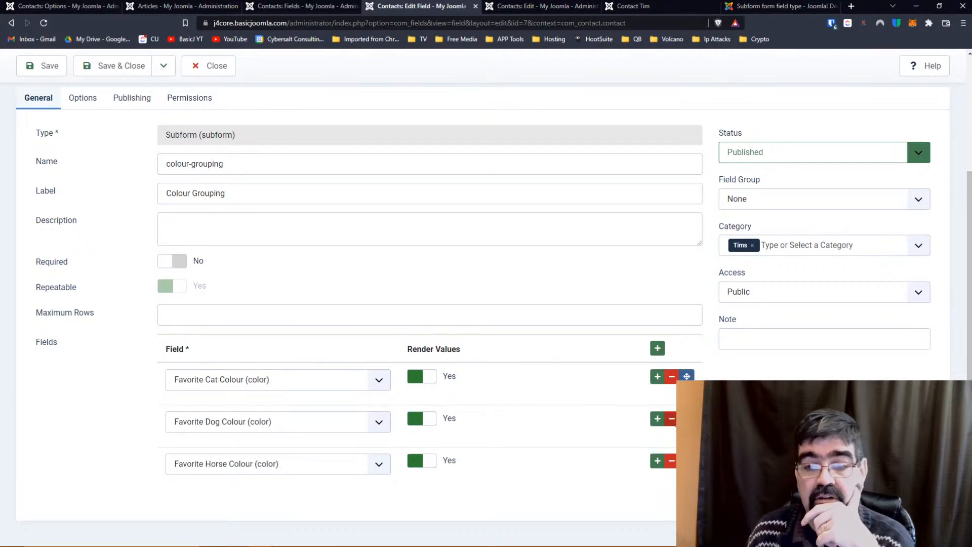
{"action": "left_click", "coordinate": [671, 419]}
{"action": "left_click", "coordinate": [43, 66]}
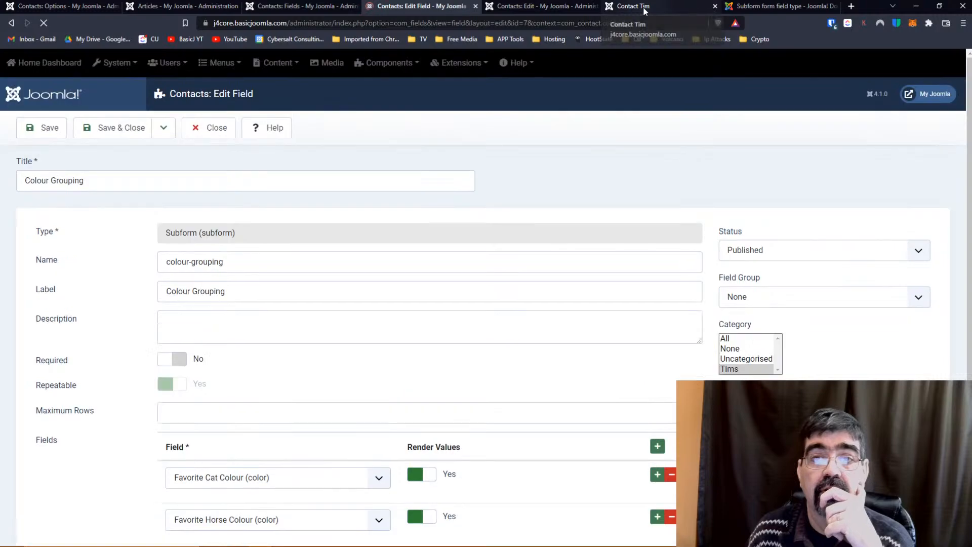
{"action": "left_click", "coordinate": [639, 6]}
{"action": "left_click", "coordinate": [43, 23]}
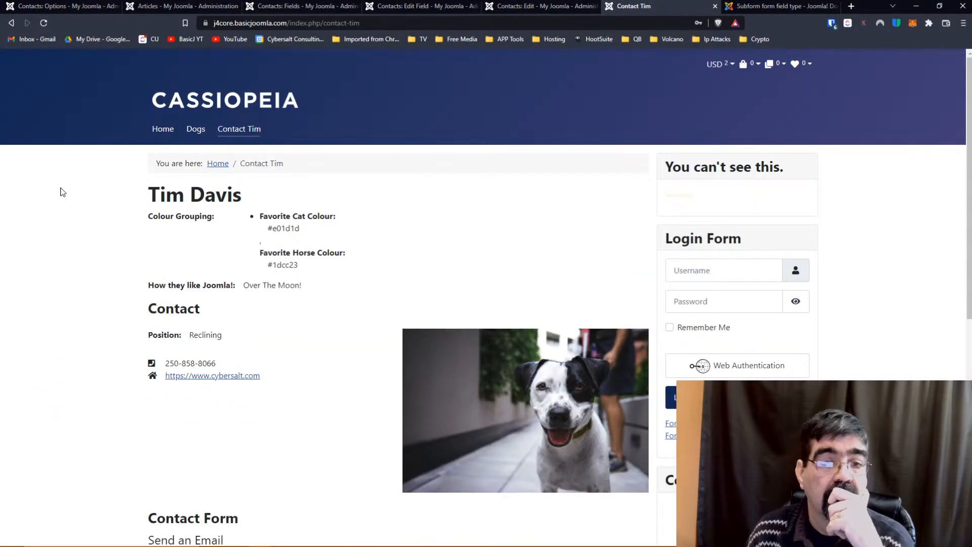
Confirm the front-end page shows only Cat and Horse colours, then open the Contacts: Fields list.
{"action": "scroll", "coordinate": [63, 192], "scroll_direction": "down", "scroll_amount": 8}
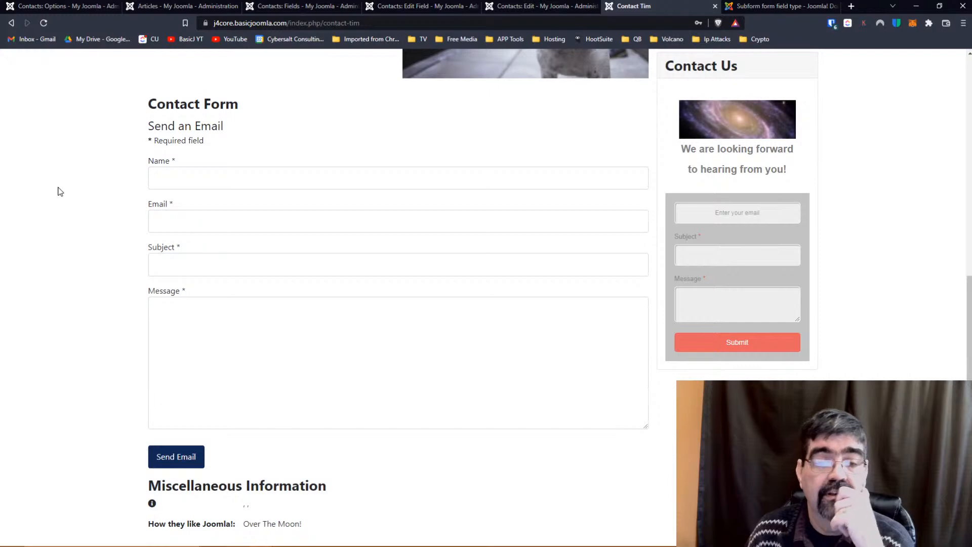
{"action": "scroll", "coordinate": [66, 169], "scroll_direction": "up", "scroll_amount": 8}
{"action": "scroll", "coordinate": [66, 168], "scroll_direction": "down", "scroll_amount": 8}
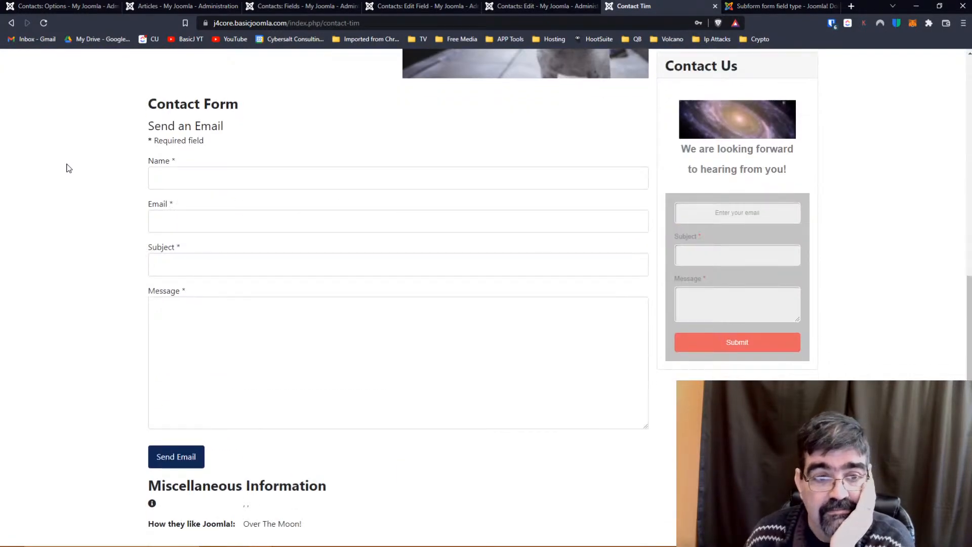
{"action": "scroll", "coordinate": [66, 168], "scroll_direction": "up", "scroll_amount": 8}
{"action": "scroll", "coordinate": [66, 169], "scroll_direction": "down", "scroll_amount": 8}
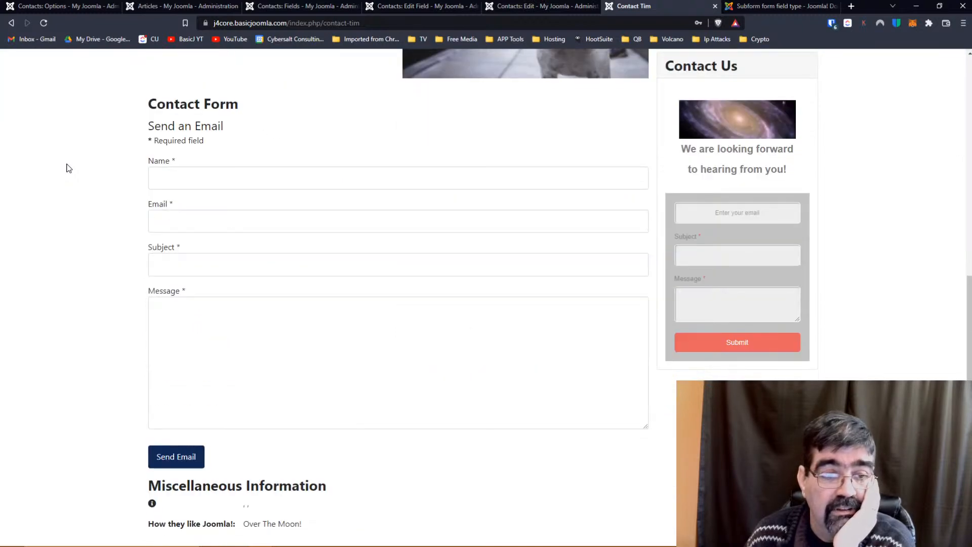
{"action": "scroll", "coordinate": [66, 169], "scroll_direction": "up", "scroll_amount": 8}
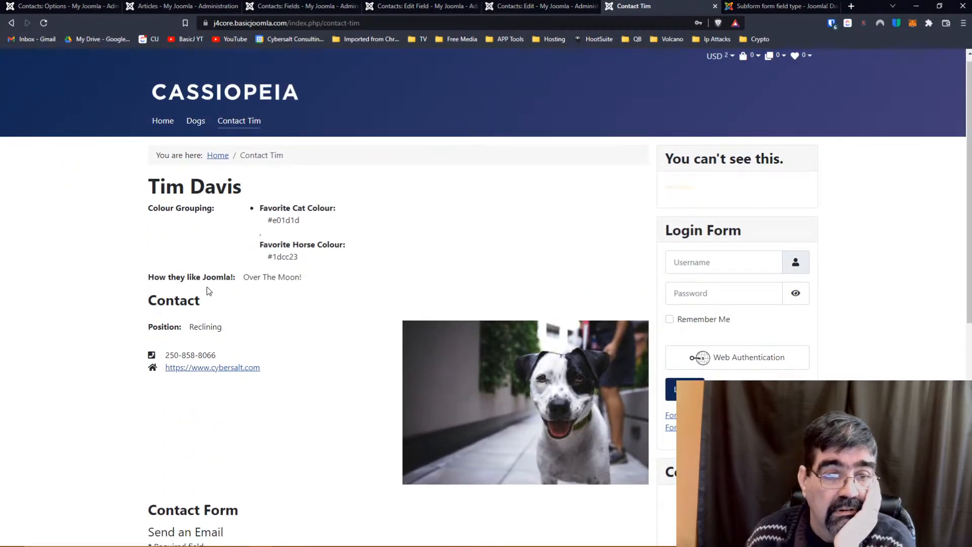
{"action": "scroll", "coordinate": [293, 280], "scroll_direction": "down", "scroll_amount": 8}
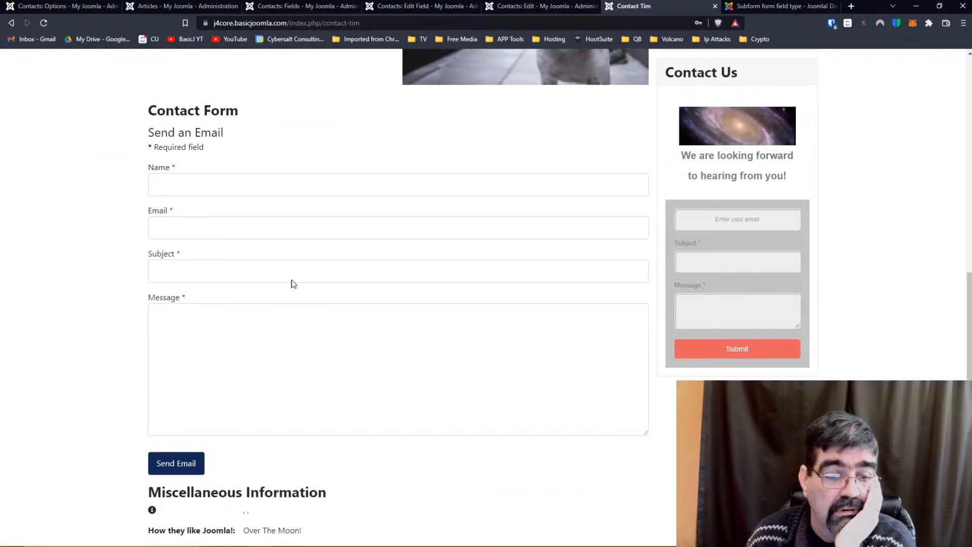
{"action": "scroll", "coordinate": [292, 282], "scroll_direction": "up", "scroll_amount": 8}
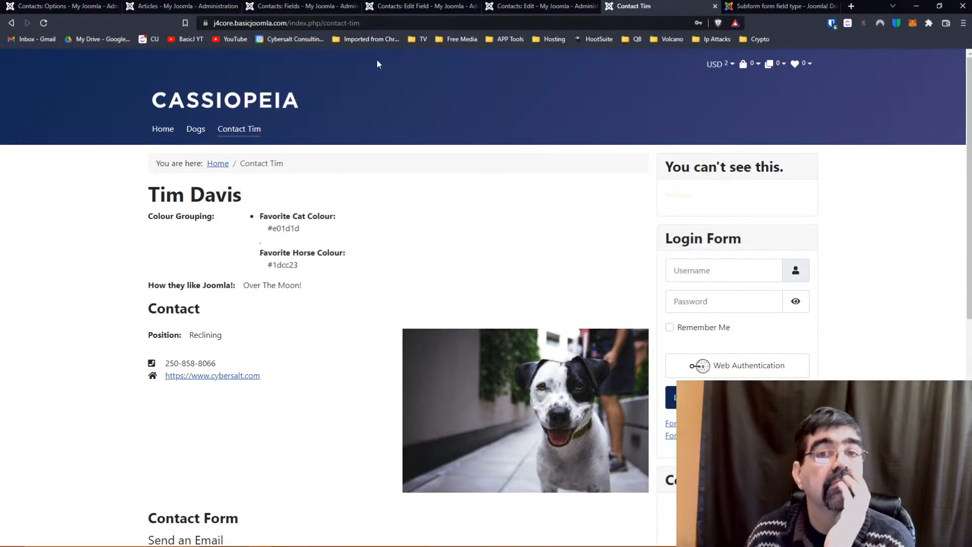
{"action": "left_click", "coordinate": [296, 7]}
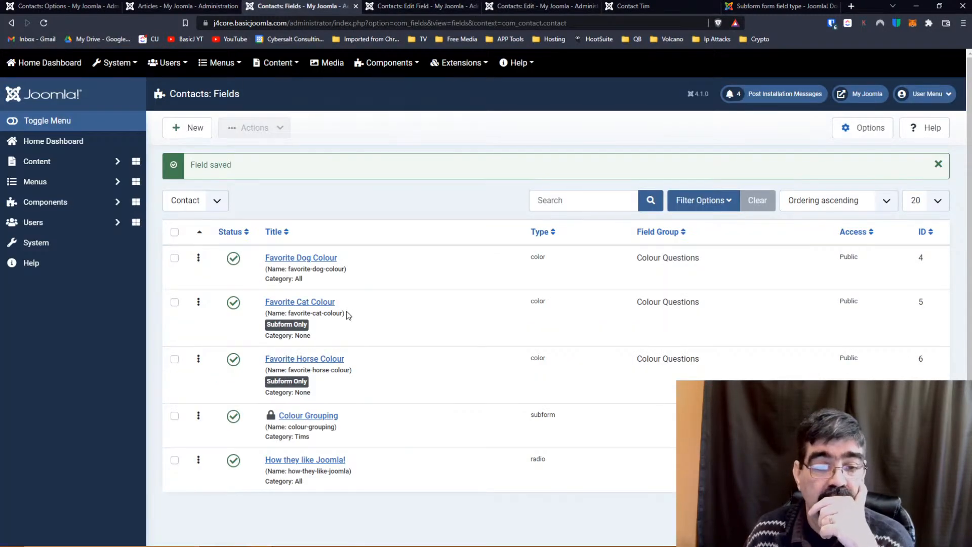
{"action": "left_click", "coordinate": [297, 259]}
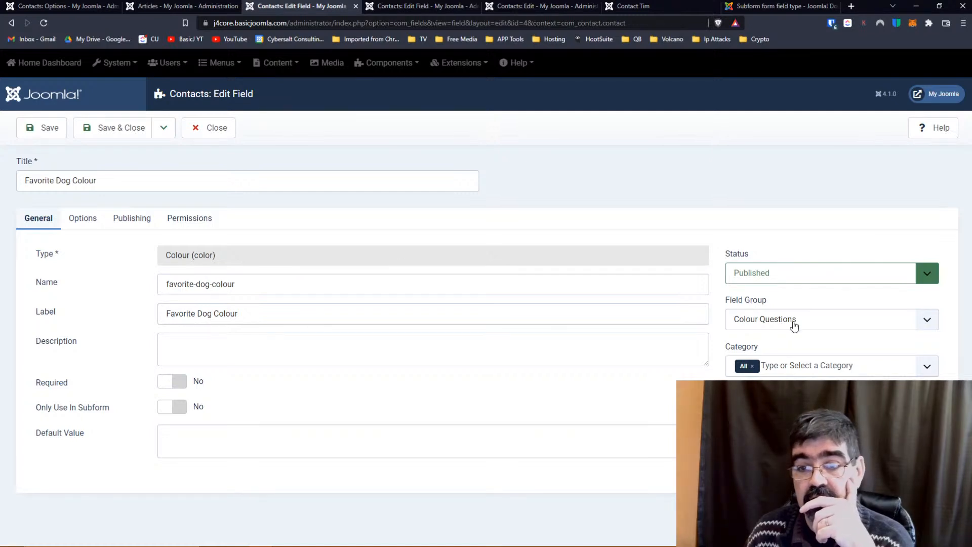
{"action": "left_click", "coordinate": [794, 326]}
{"action": "left_click", "coordinate": [794, 326]}
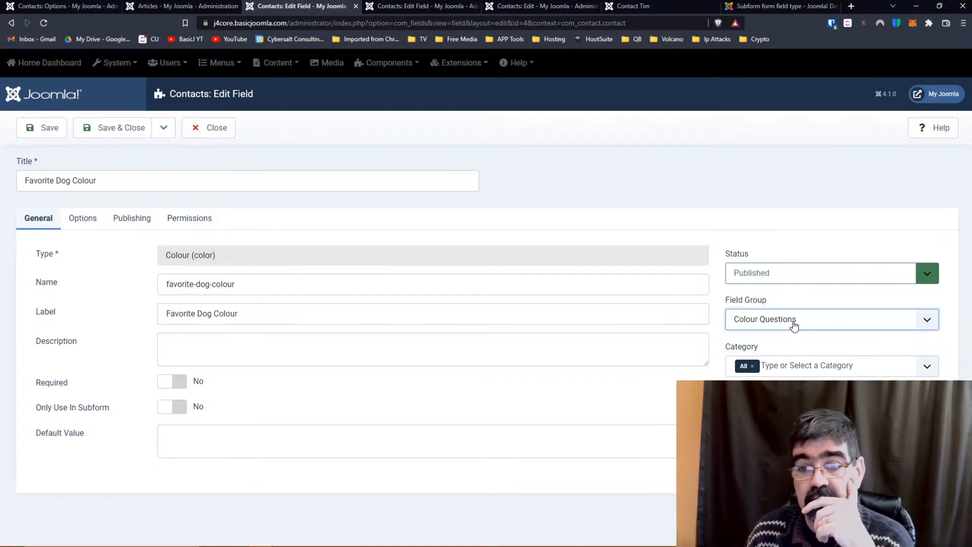
{"action": "left_click", "coordinate": [227, 135]}
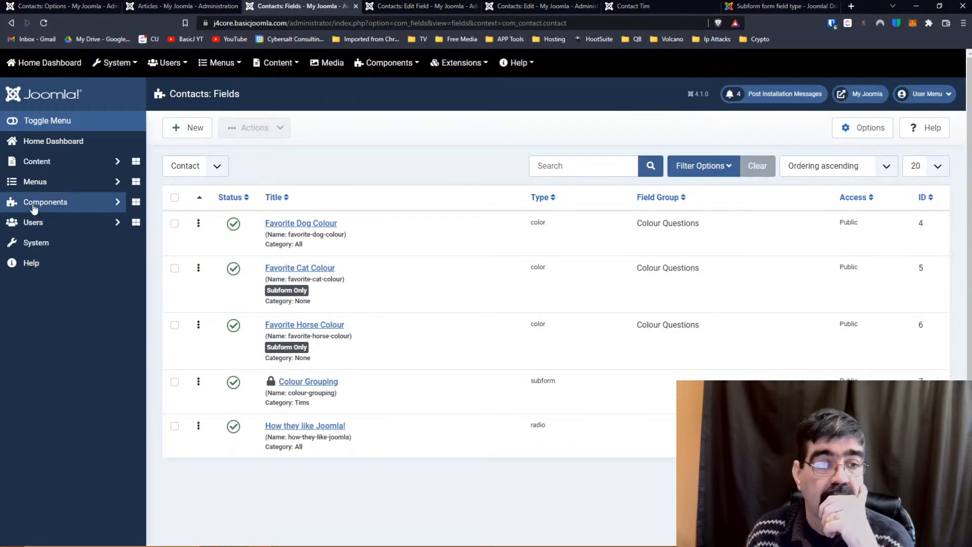
{"action": "left_click", "coordinate": [32, 203]}
{"action": "left_click", "coordinate": [35, 289]}
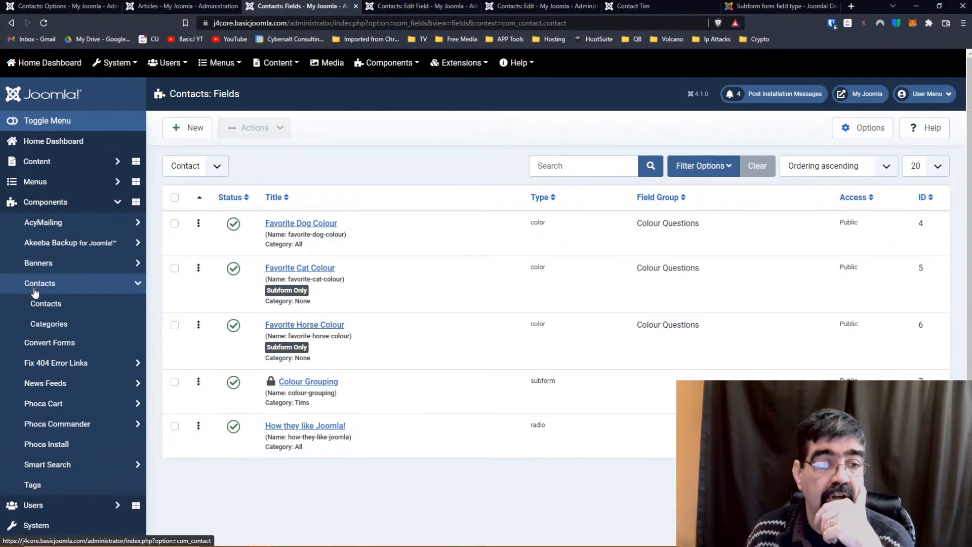
{"action": "left_click", "coordinate": [40, 344]}
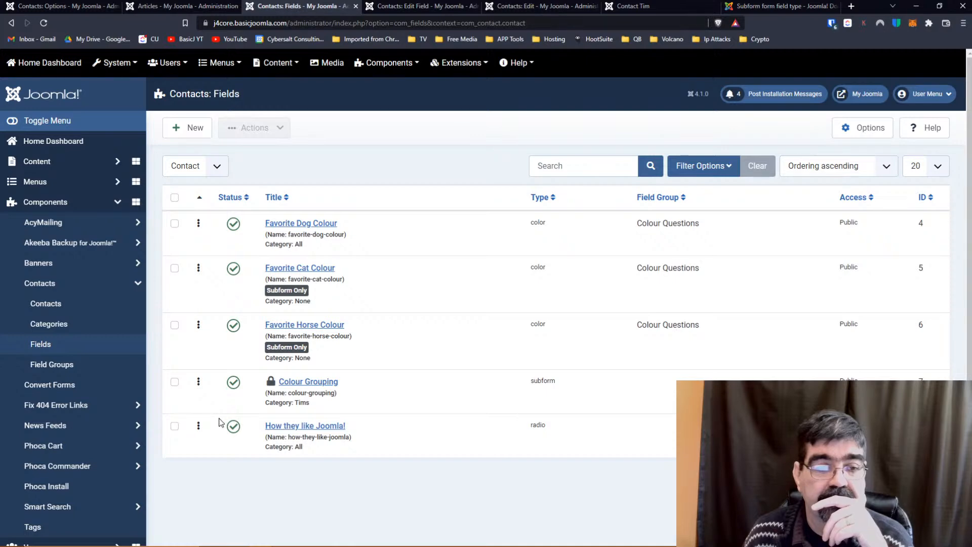
{"action": "left_click", "coordinate": [63, 367]}
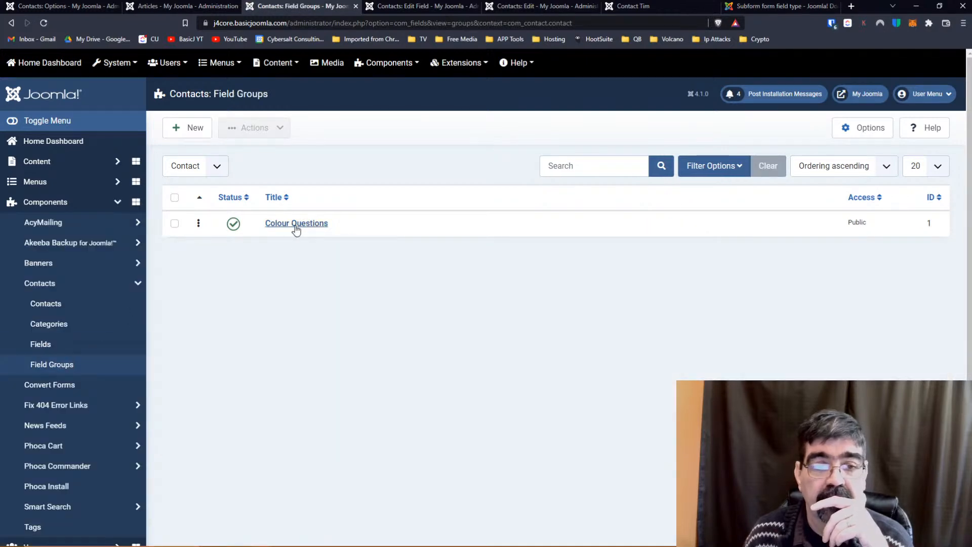
{"action": "left_click", "coordinate": [296, 225]}
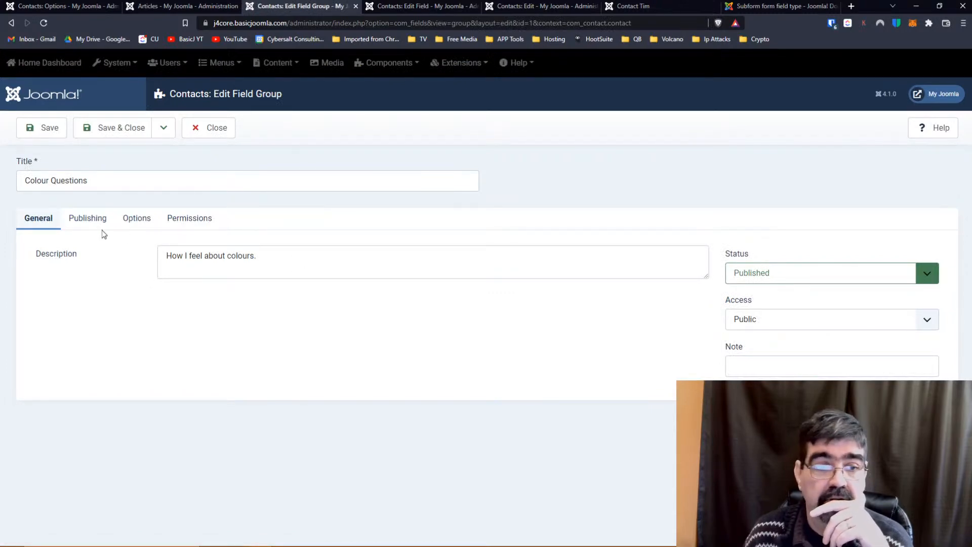
{"action": "left_click", "coordinate": [81, 223]}
{"action": "left_click", "coordinate": [134, 221]}
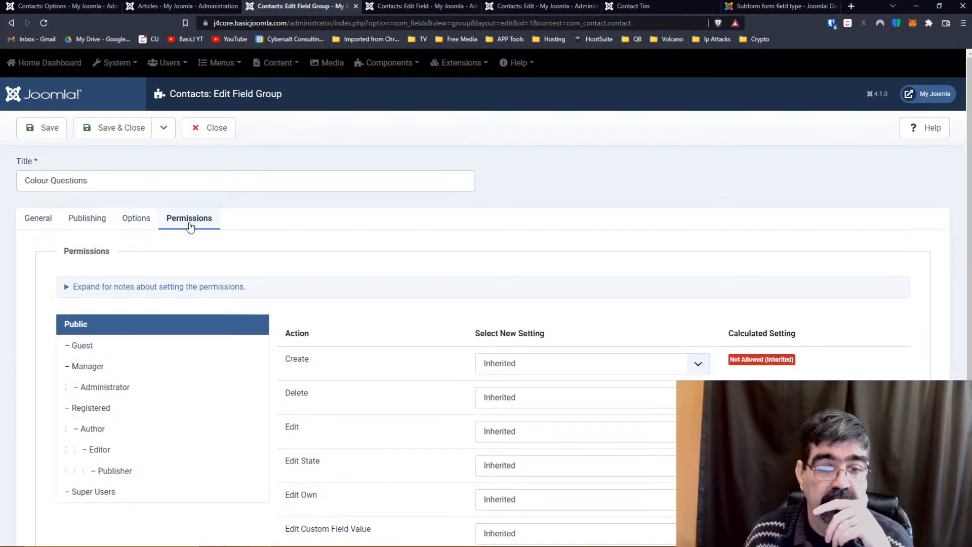
{"action": "left_click", "coordinate": [40, 221]}
{"action": "left_click", "coordinate": [223, 133]}
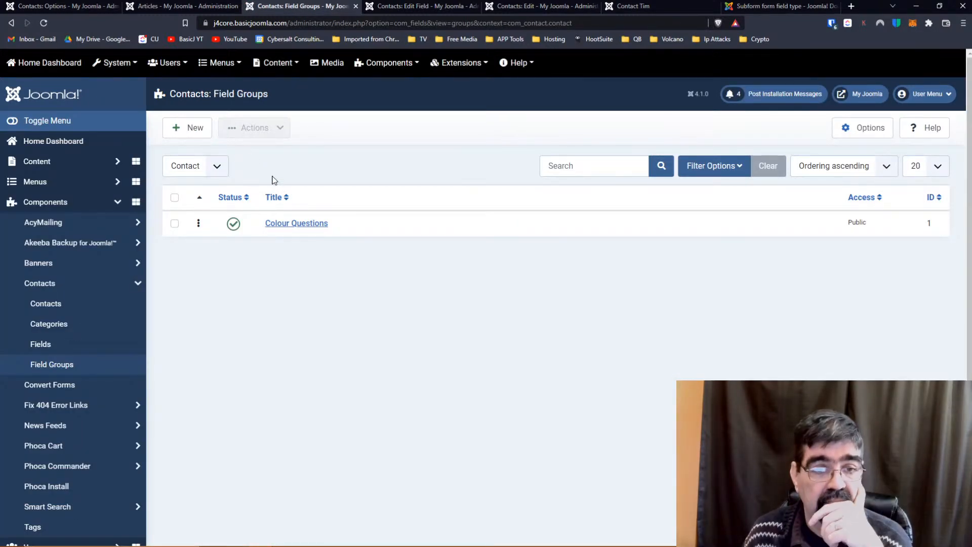
{"action": "left_click", "coordinate": [128, 347]}
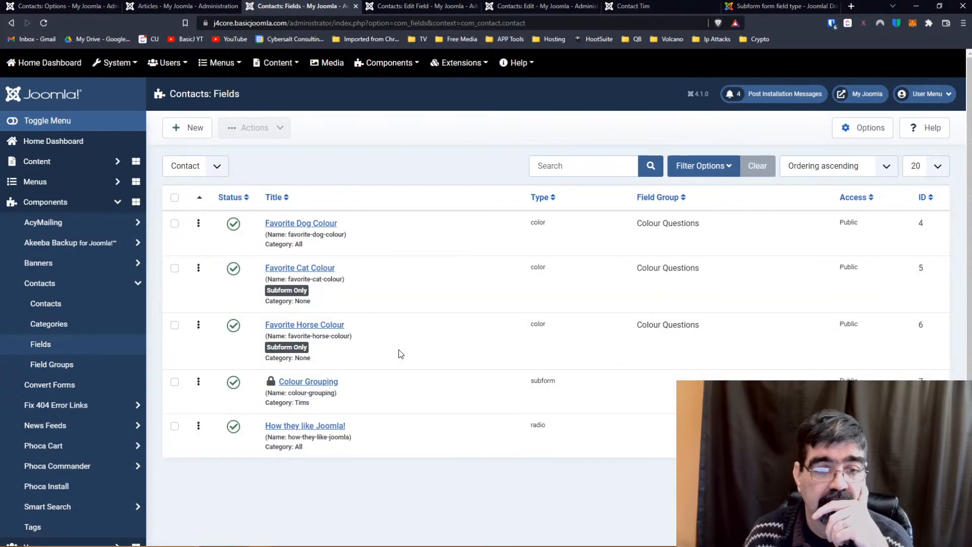
Check in Colour Grouping, close its editor, and view the contact page showing Cat #e01d1d and Horse #1dcc23.
{"action": "left_click", "coordinate": [271, 381]}
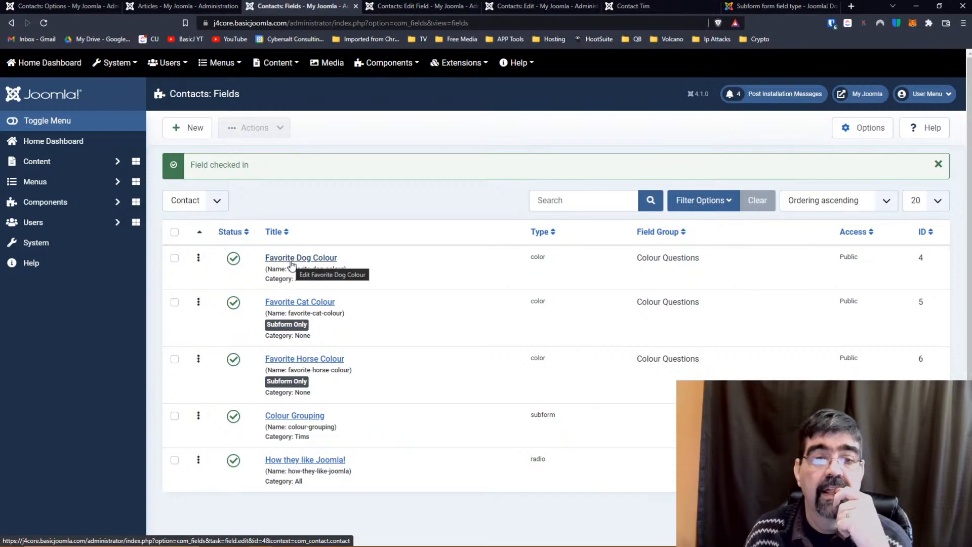
{"action": "left_click", "coordinate": [442, 7]}
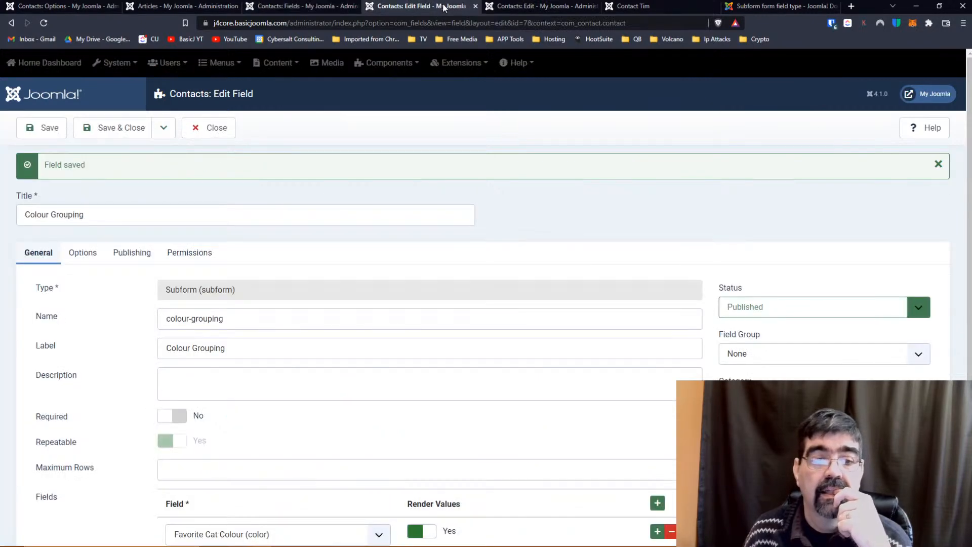
{"action": "scroll", "coordinate": [540, 278], "scroll_direction": "down", "scroll_amount": 2}
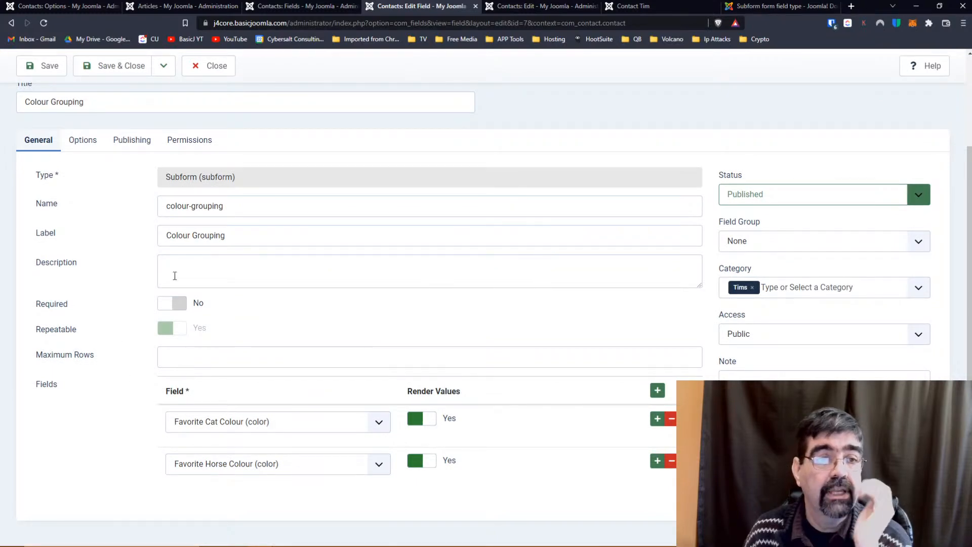
{"action": "scroll", "coordinate": [158, 278], "scroll_direction": "up", "scroll_amount": 2}
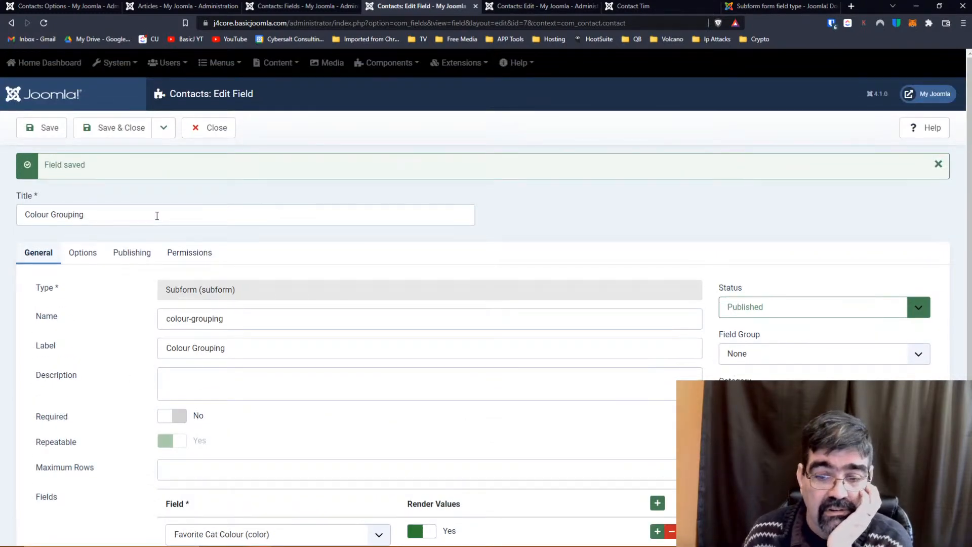
{"action": "scroll", "coordinate": [157, 216], "scroll_direction": "down", "scroll_amount": 2}
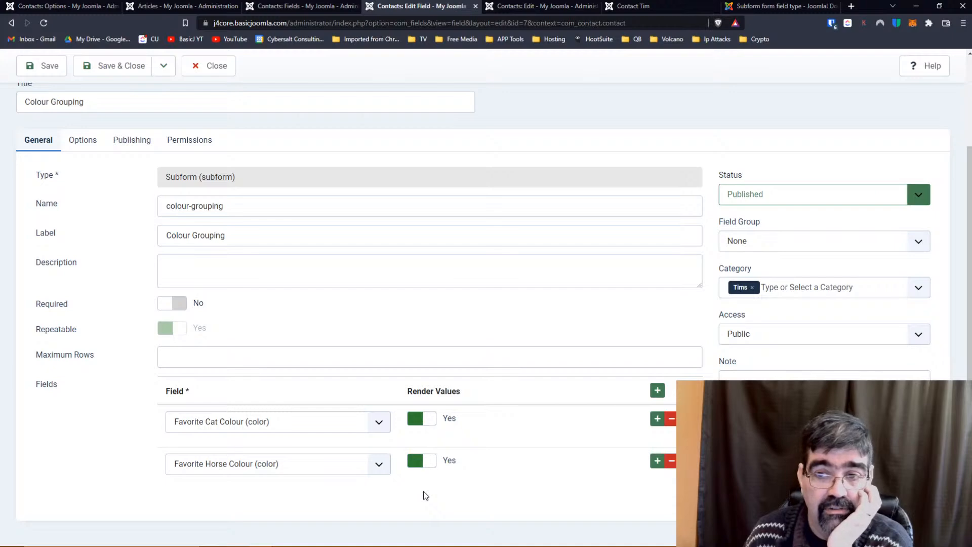
{"action": "scroll", "coordinate": [426, 496], "scroll_direction": "up", "scroll_amount": 2}
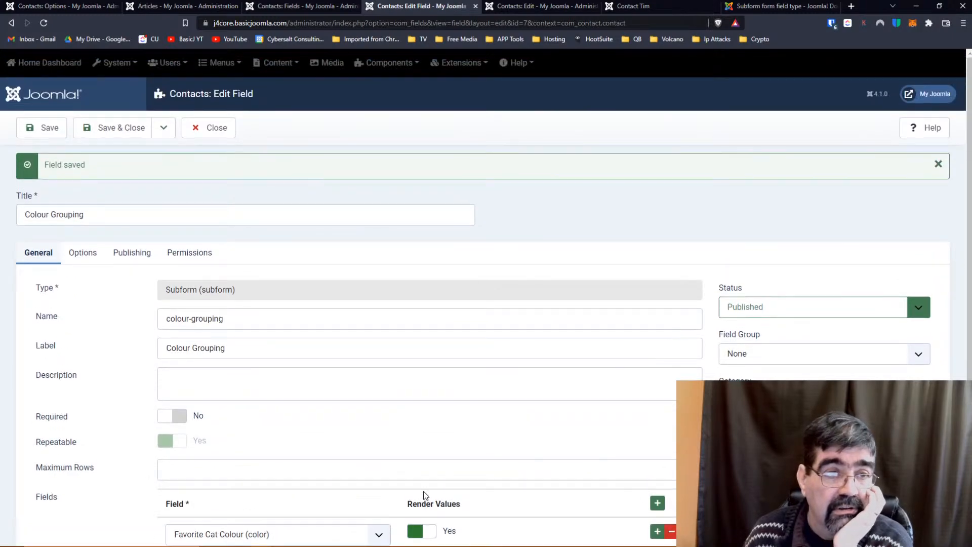
{"action": "left_click", "coordinate": [209, 130]}
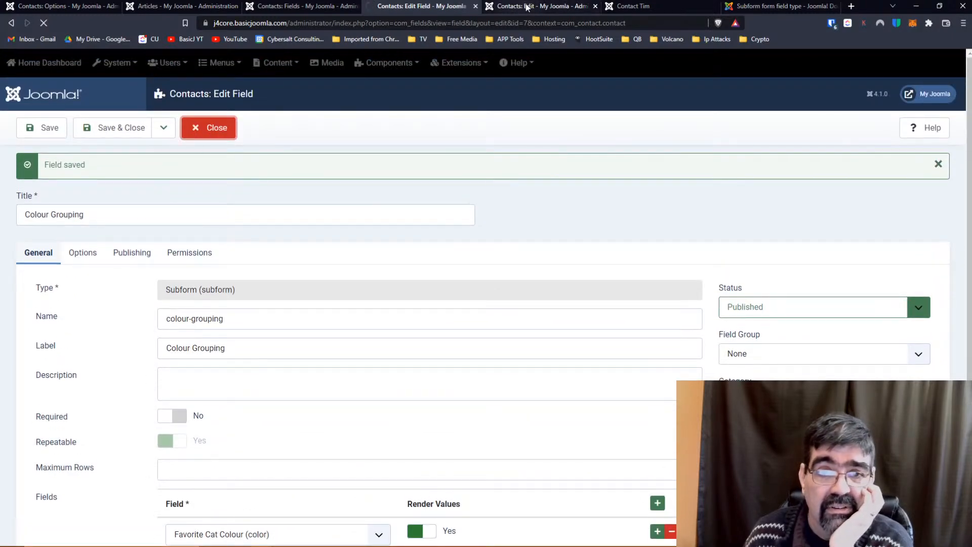
{"action": "left_click", "coordinate": [640, 7]}
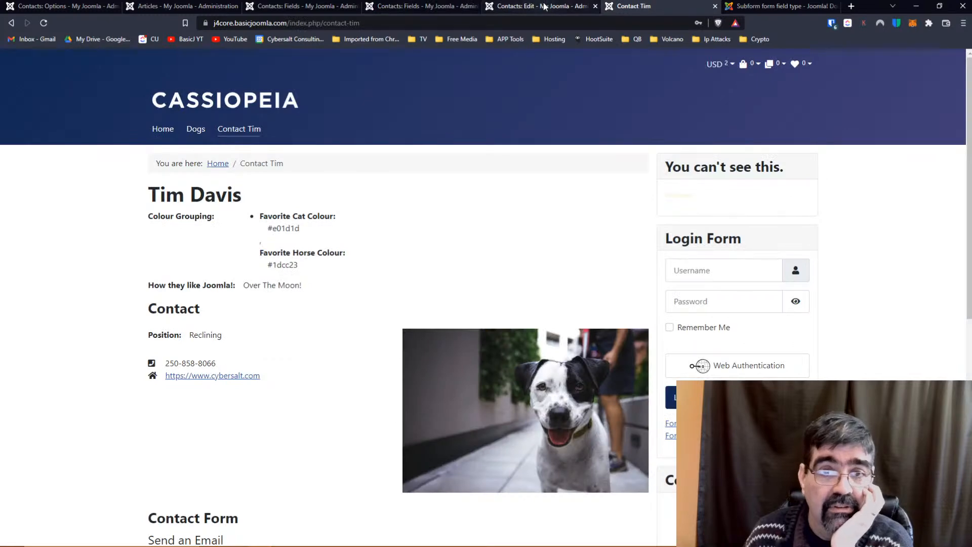
Reload the contact's custom fields to confirm the change, then open Favorite Dog Colour for editing.
{"action": "left_click", "coordinate": [543, 6]}
{"action": "left_click", "coordinate": [284, 264]}
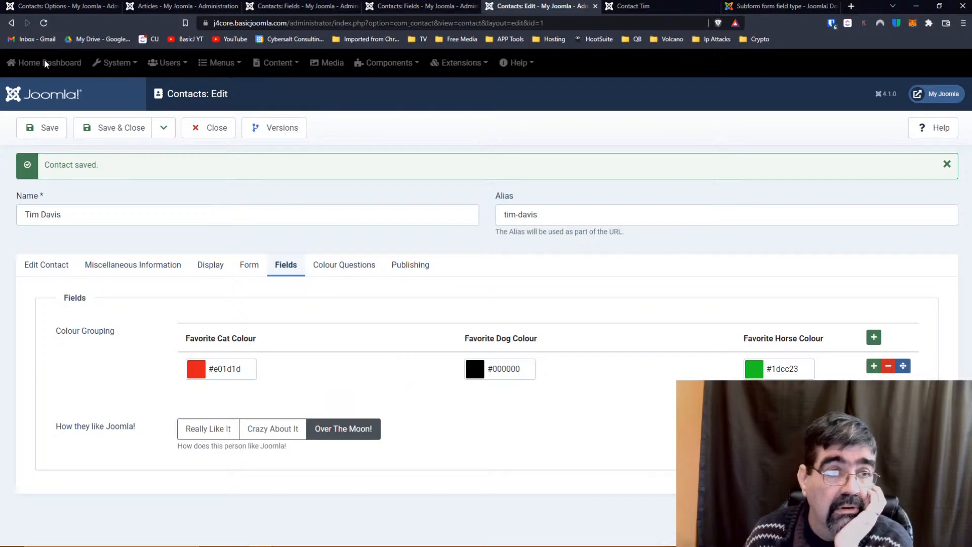
{"action": "left_click", "coordinate": [46, 22]}
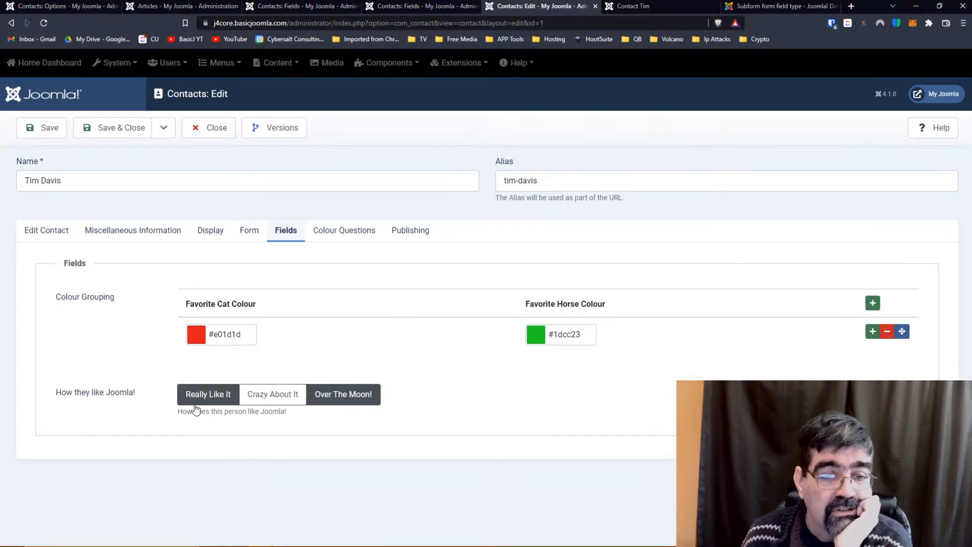
{"action": "left_click", "coordinate": [307, 7]}
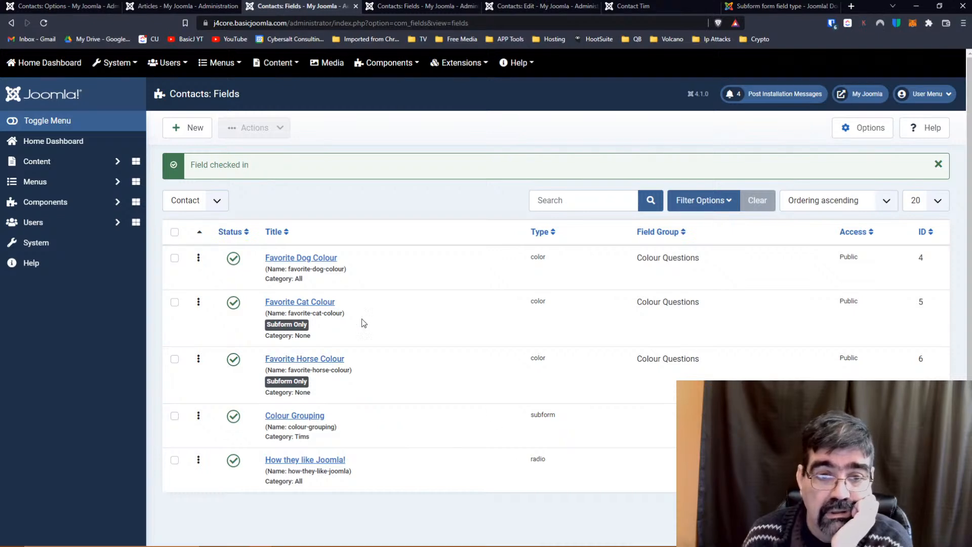
{"action": "left_click", "coordinate": [302, 261]}
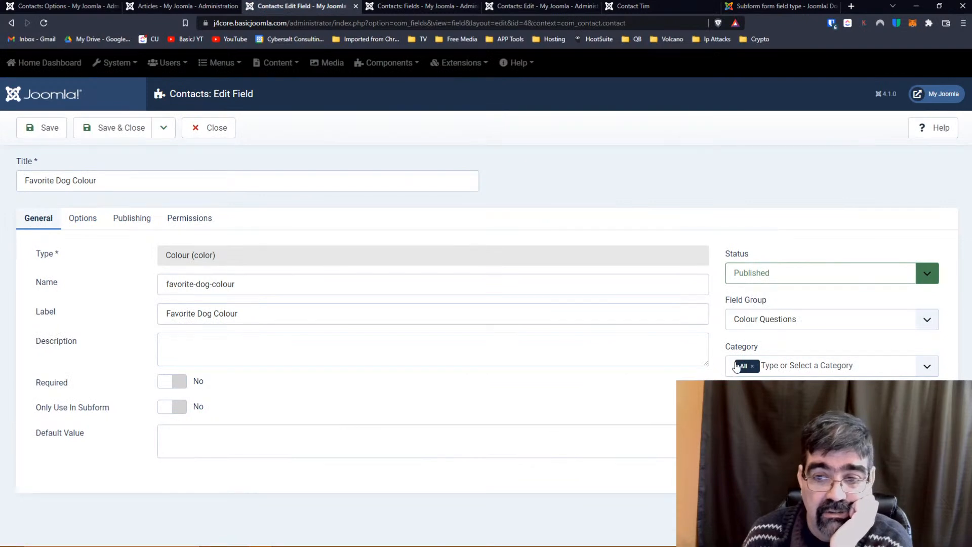
Set Favorite Dog Colour's Field Group to None and save the field.
{"action": "left_click", "coordinate": [765, 326]}
{"action": "left_click", "coordinate": [744, 335]}
{"action": "left_click", "coordinate": [46, 128]}
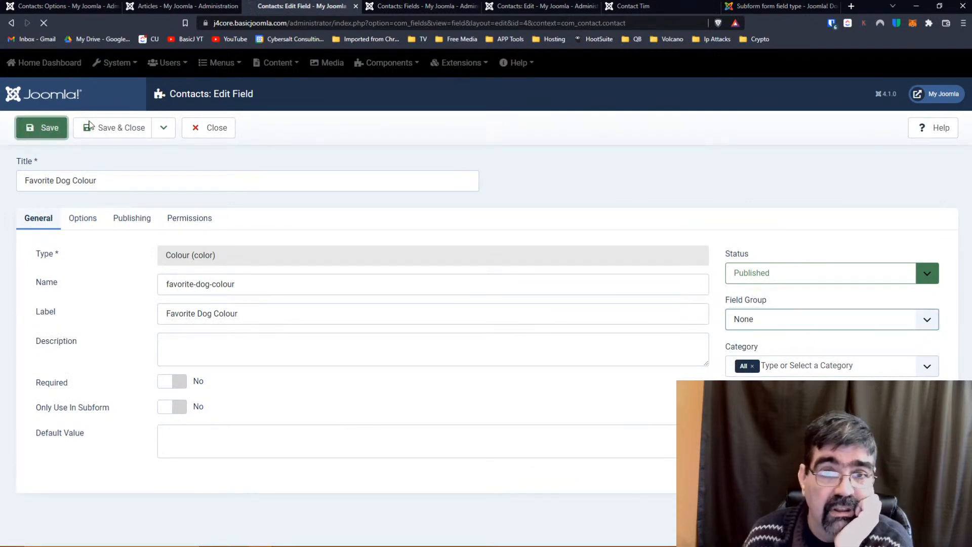
{"action": "left_click", "coordinate": [621, 8]}
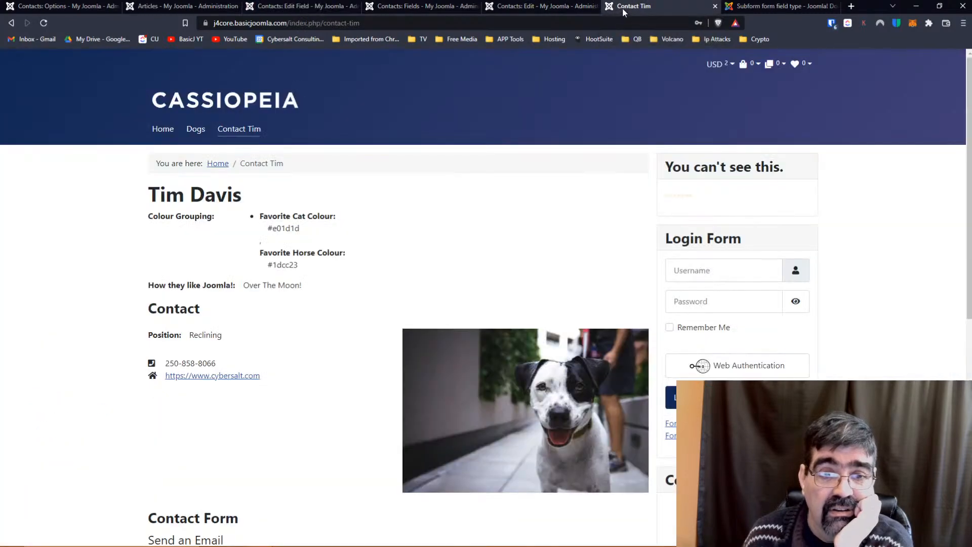
Reload the contact, set its Favorite Dog Colour to #1a0404, save, and refresh the public page.
{"action": "left_click", "coordinate": [546, 7]}
{"action": "left_click", "coordinate": [44, 24]}
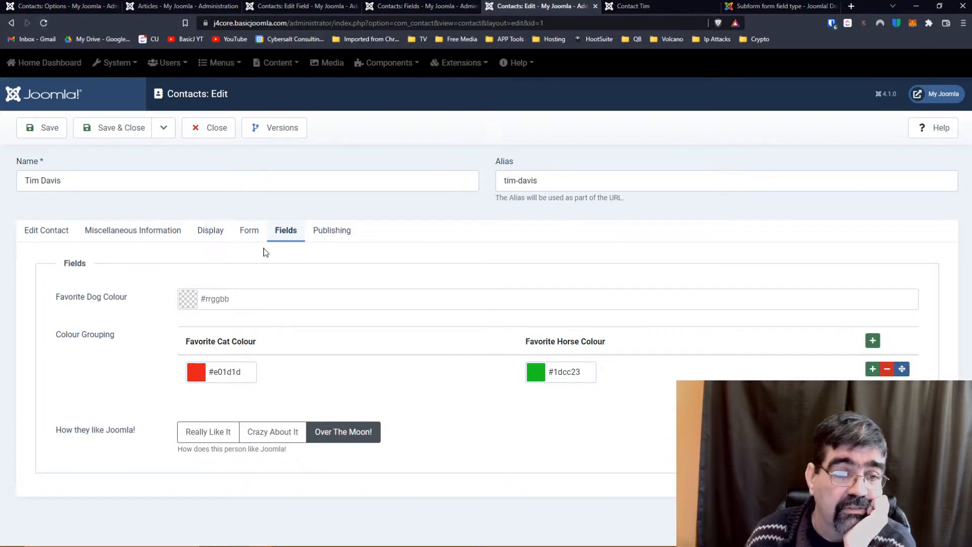
{"action": "left_click", "coordinate": [196, 300]}
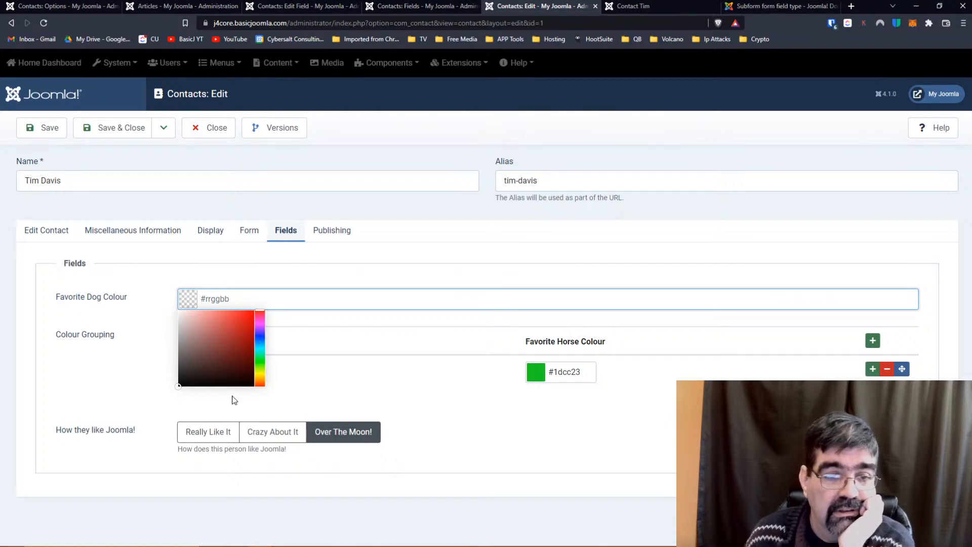
{"action": "left_click", "coordinate": [242, 379]}
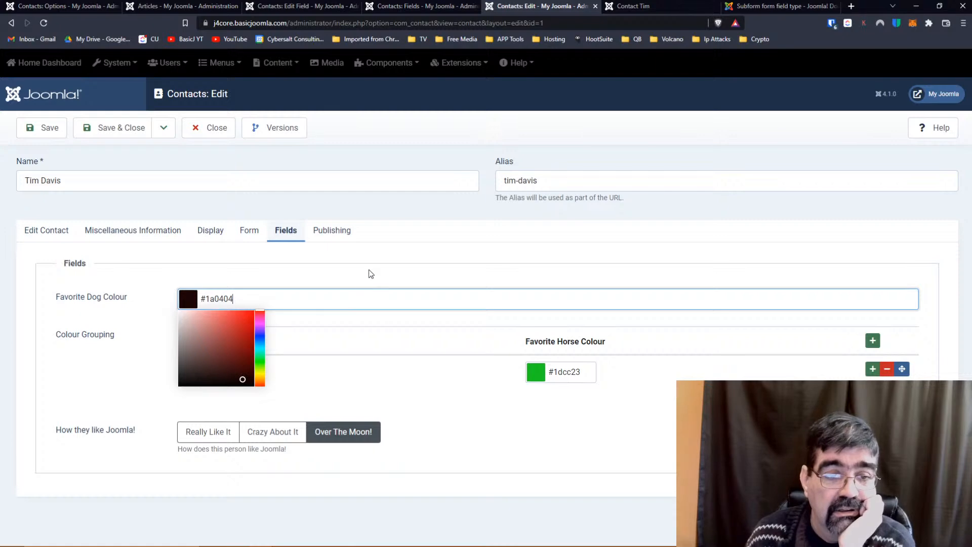
{"action": "left_click", "coordinate": [369, 270]}
{"action": "left_click", "coordinate": [42, 127]}
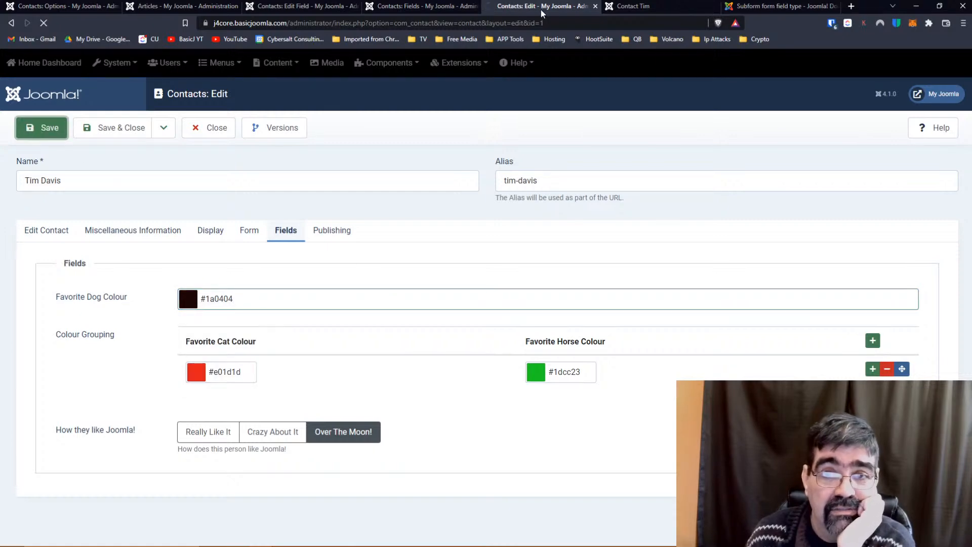
{"action": "left_click", "coordinate": [633, 6]}
{"action": "left_click", "coordinate": [43, 22]}
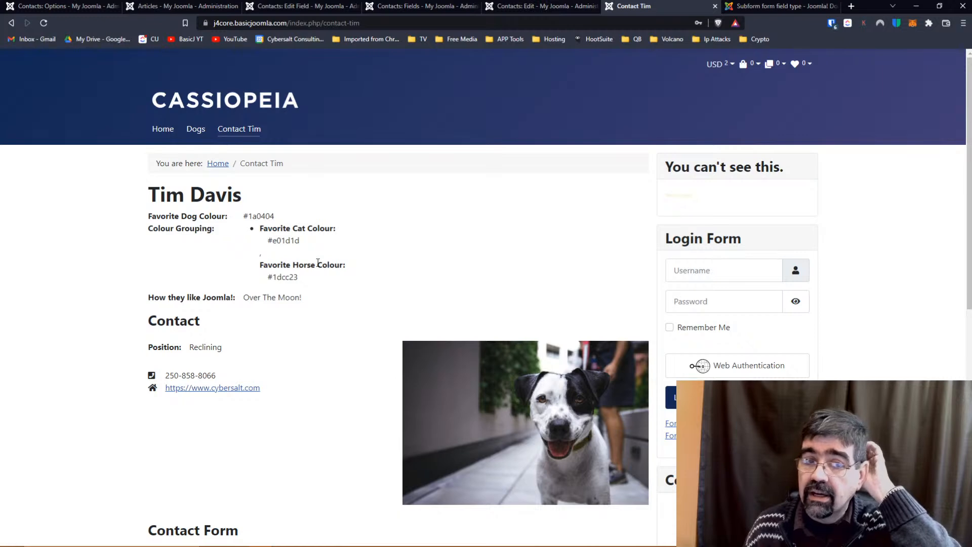
Reload the contact Fields list, check in Favorite Dog Colour, and expand Components > Contacts.
{"action": "left_click", "coordinate": [438, 6]}
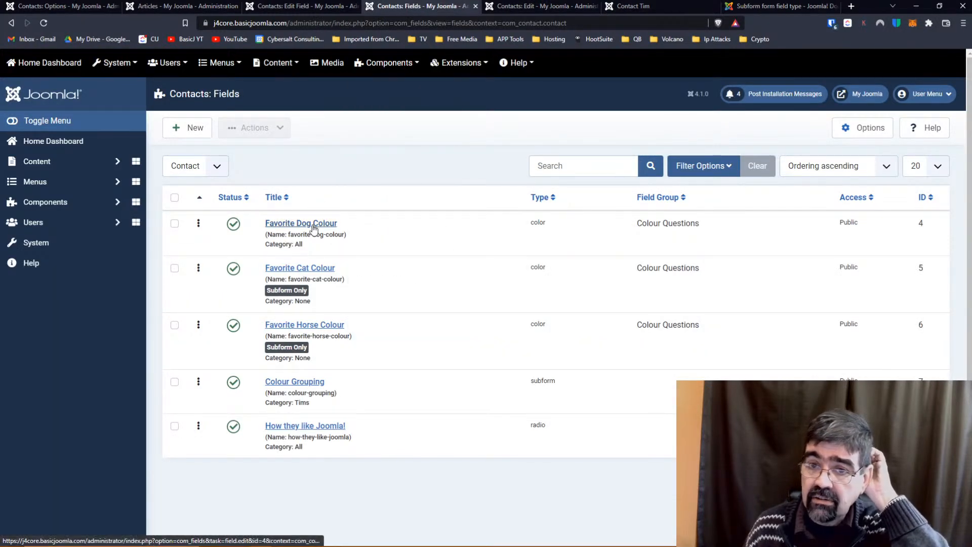
{"action": "left_click", "coordinate": [45, 23]}
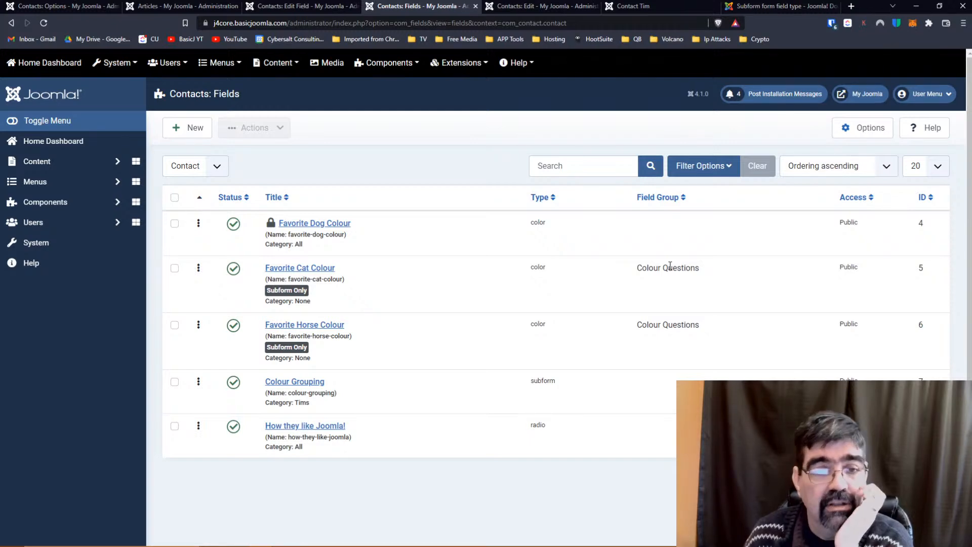
{"action": "left_click", "coordinate": [314, 223]}
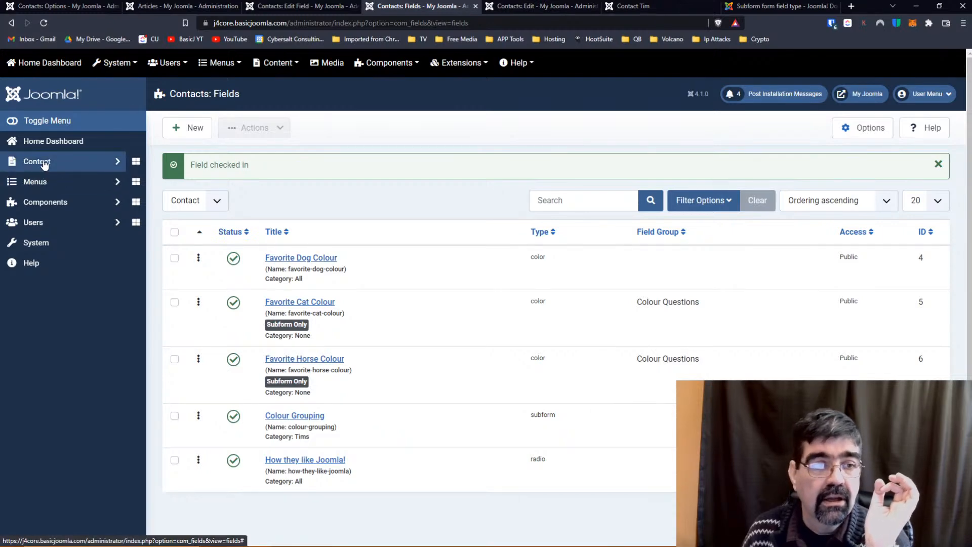
{"action": "left_click", "coordinate": [49, 204]}
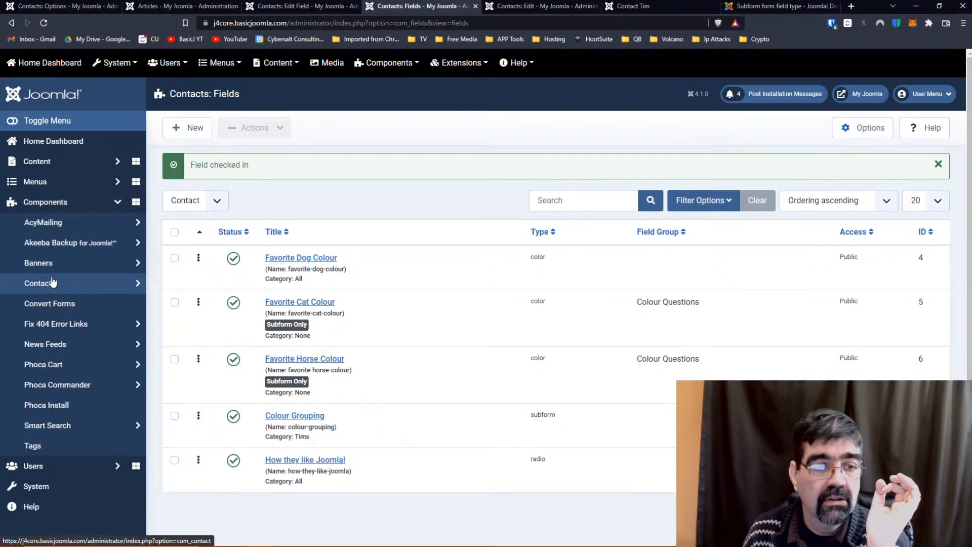
{"action": "left_click", "coordinate": [52, 282]}
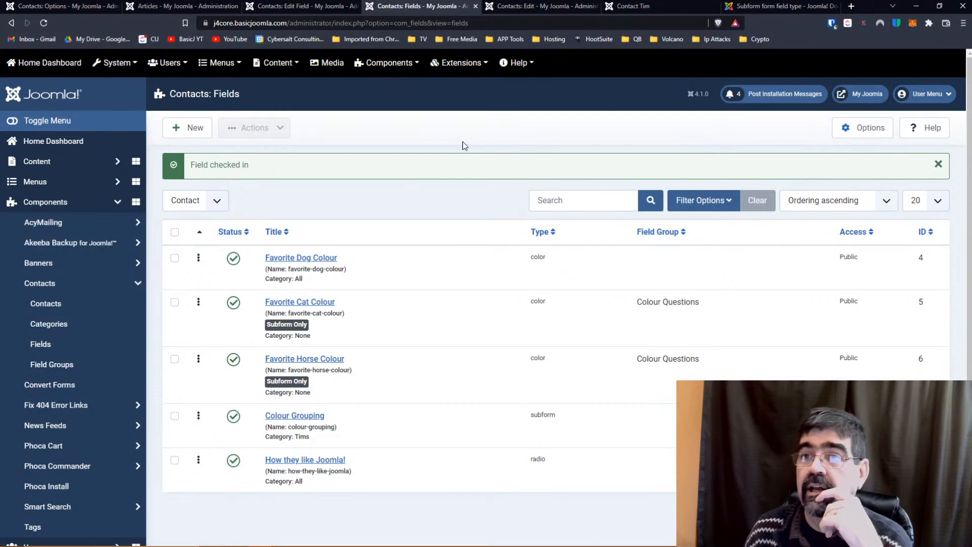
Glance at the subform documentation and the contact's public page, then start a new browser tab.
{"action": "left_click", "coordinate": [750, 5]}
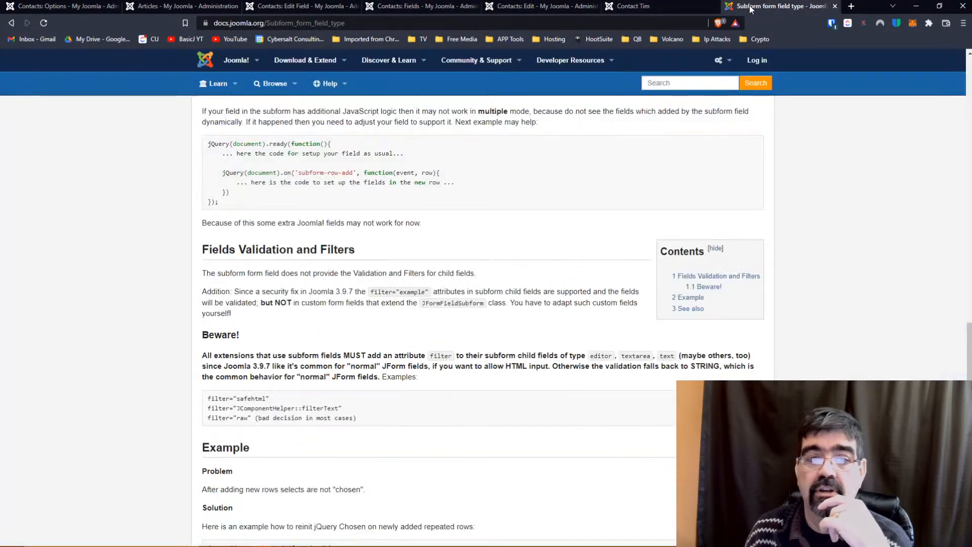
{"action": "left_click", "coordinate": [639, 6]}
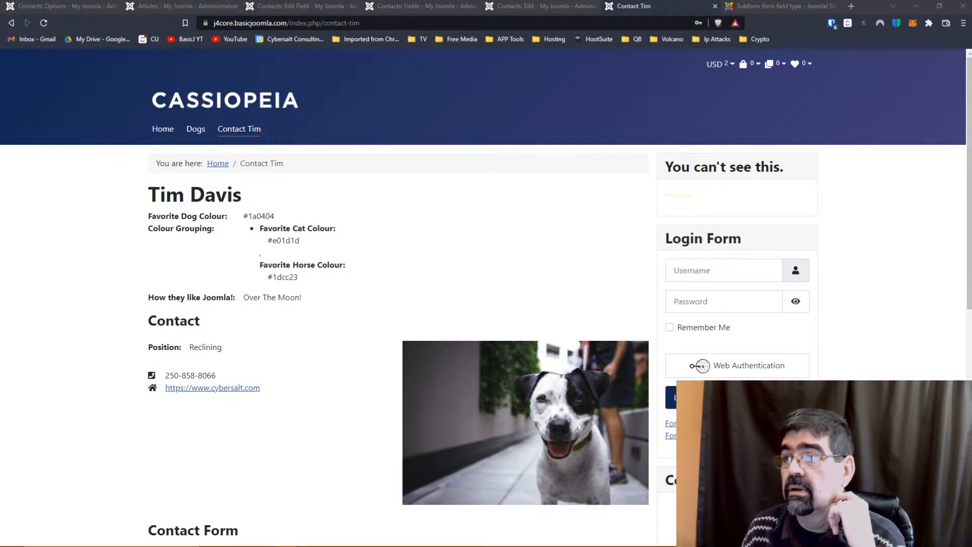
{"action": "left_click", "coordinate": [851, 6]}
Load the pasted Joomlashack Facebook group post.
{"action": "key", "text": "ctrl+v"}
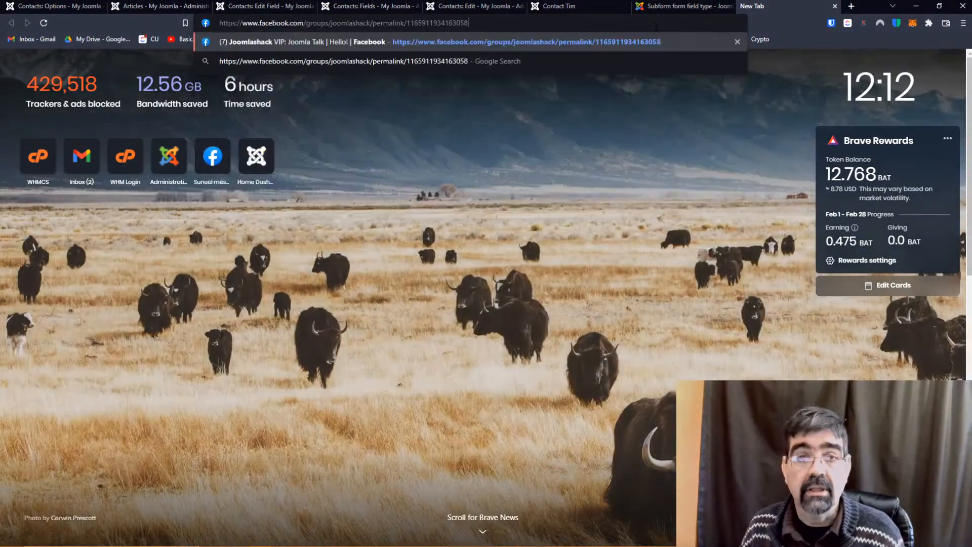
{"action": "key", "text": "Return"}
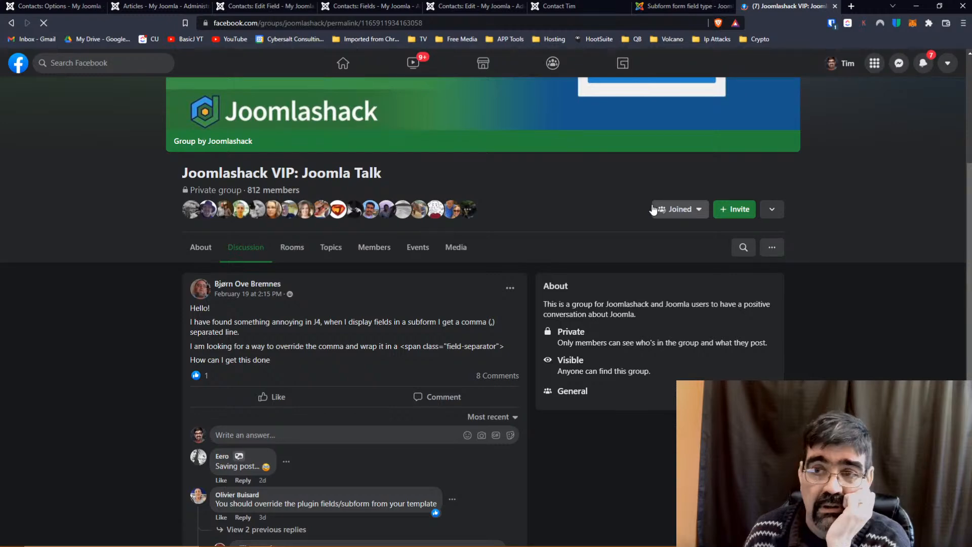
{"action": "scroll", "coordinate": [486, 354], "scroll_direction": "down", "scroll_amount": 2}
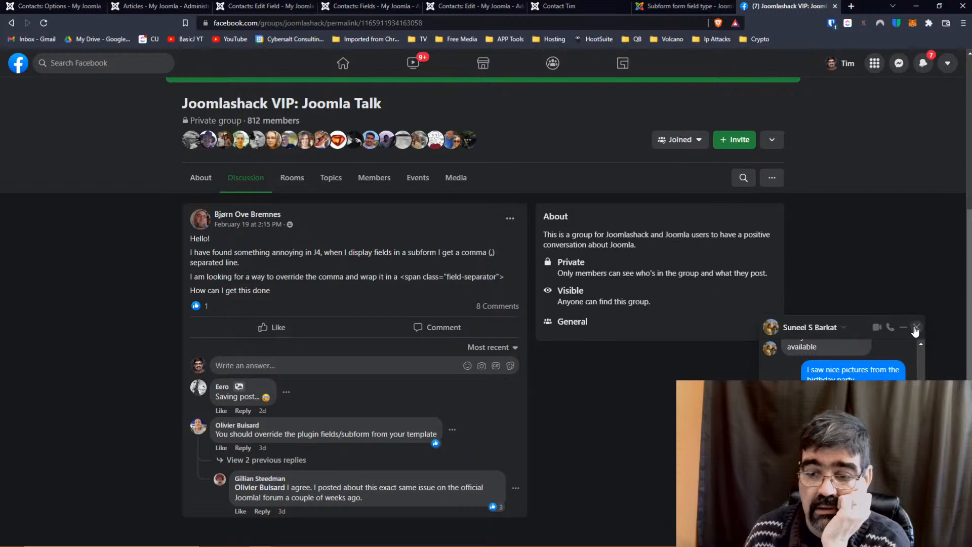
Close the chat window and read the two earlier replies in the subform separator thread.
{"action": "left_click", "coordinate": [915, 328]}
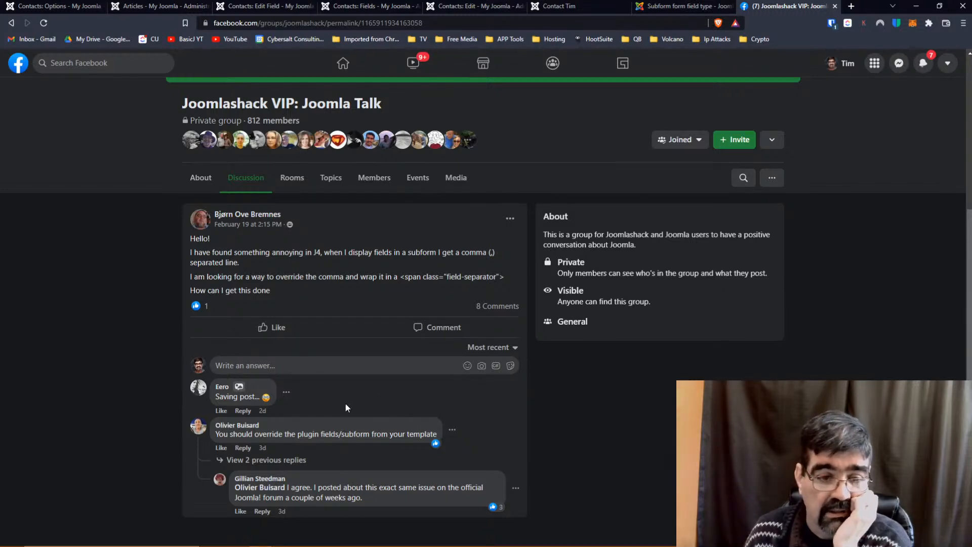
{"action": "left_click", "coordinate": [238, 459]}
{"action": "scroll", "coordinate": [335, 392], "scroll_direction": "down", "scroll_amount": 1}
{"action": "scroll", "coordinate": [335, 390], "scroll_direction": "down", "scroll_amount": 3}
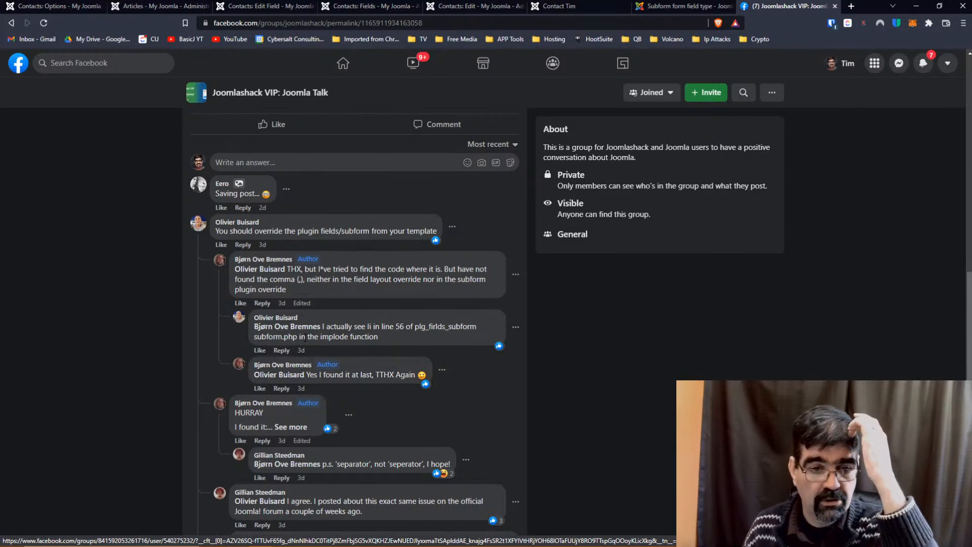
{"action": "scroll", "coordinate": [305, 338], "scroll_direction": "down", "scroll_amount": 1}
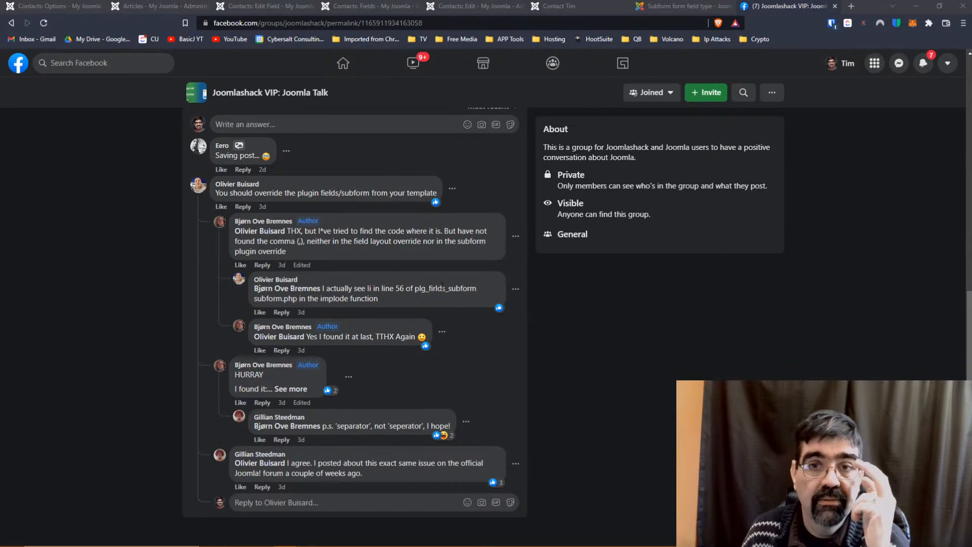
{"action": "left_click", "coordinate": [76, 8]}
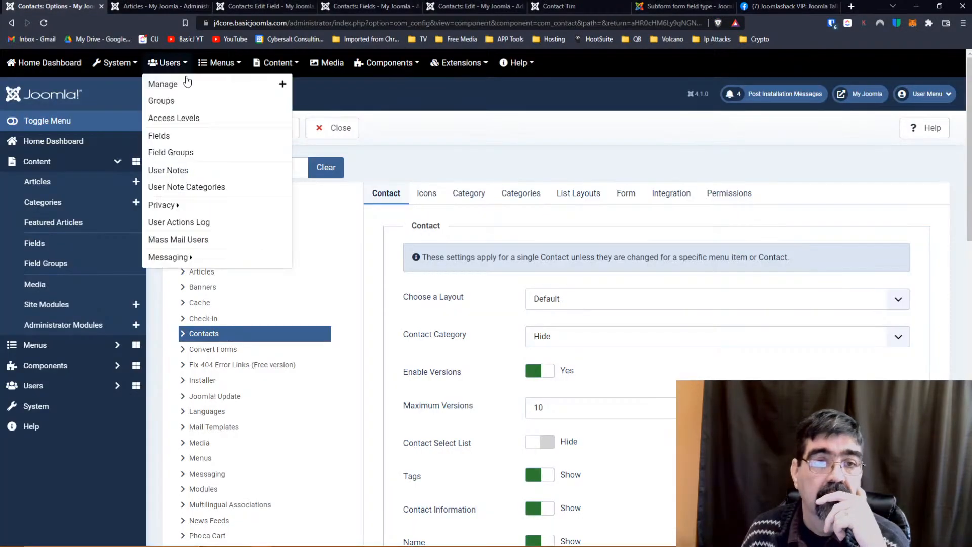
Navigate back to the previous Contacts page.
{"action": "mouse_move", "coordinate": [458, 62]}
{"action": "right_click", "coordinate": [450, 153]}
{"action": "left_click", "coordinate": [471, 162]}
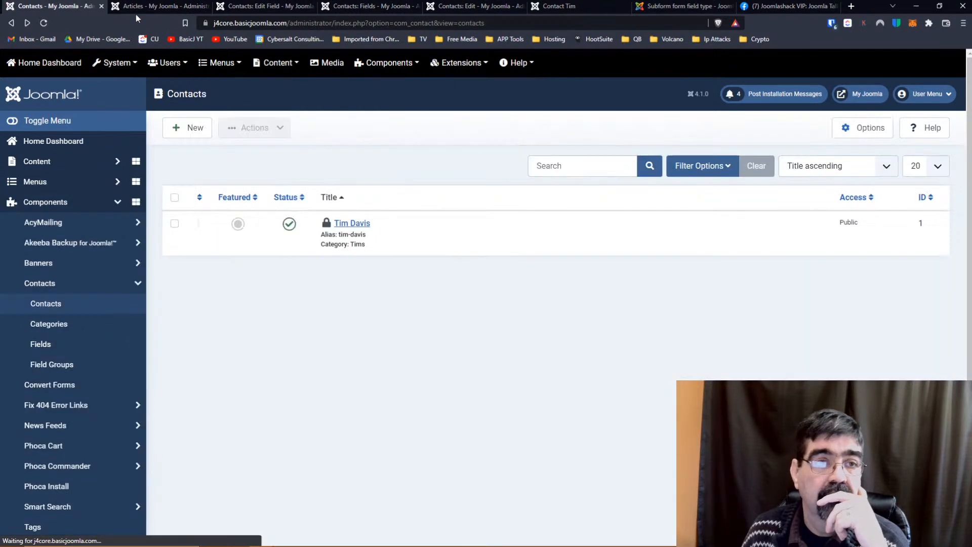
Open the Site Templates list in a new tab and open Cassiopeia's template files.
{"action": "mouse_move", "coordinate": [456, 67]}
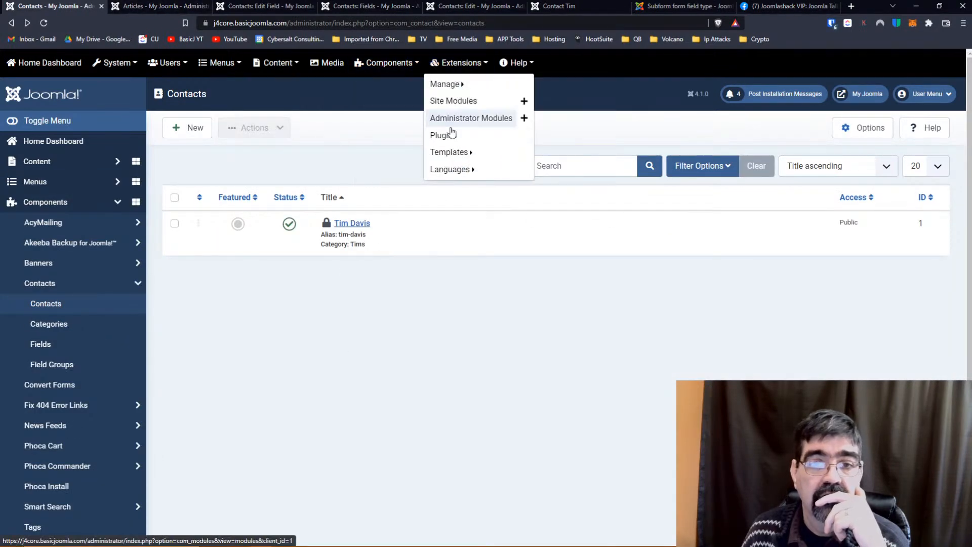
{"action": "right_click", "coordinate": [449, 152]}
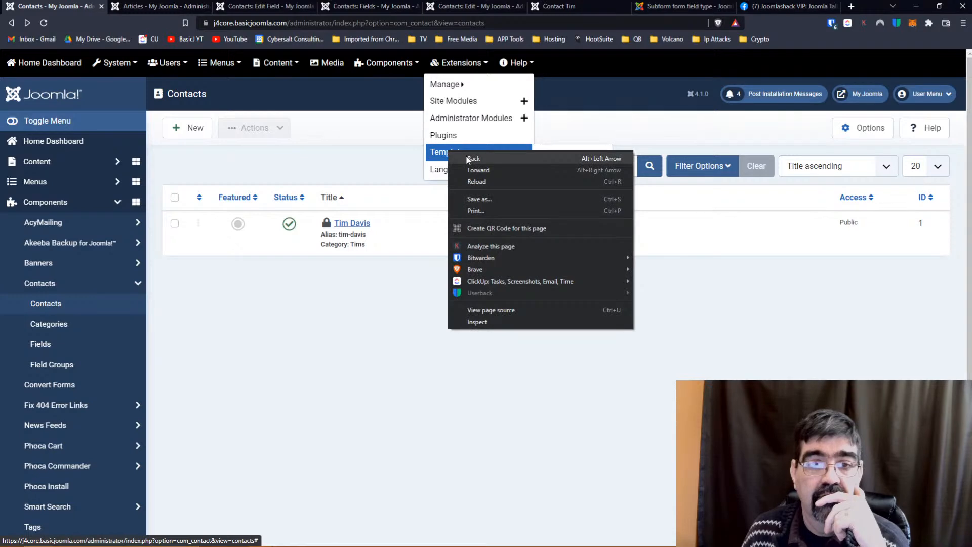
{"action": "left_click", "coordinate": [386, 146]}
{"action": "mouse_move", "coordinate": [467, 65]}
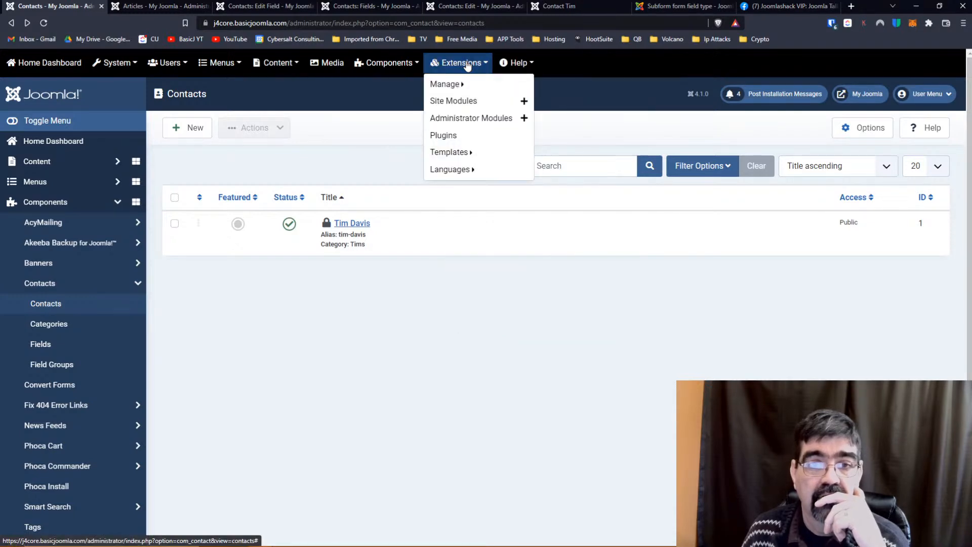
{"action": "mouse_move", "coordinate": [460, 153]}
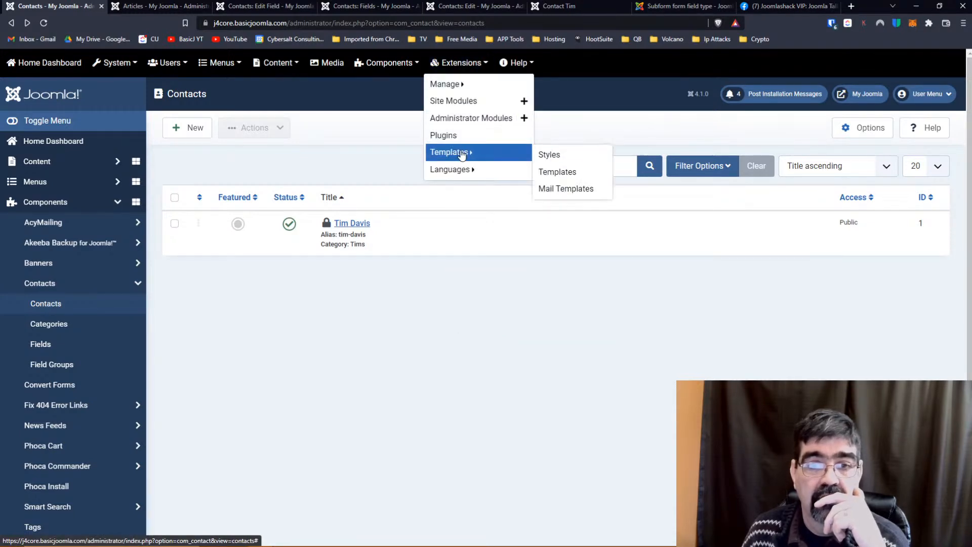
{"action": "right_click", "coordinate": [574, 172]}
{"action": "left_click", "coordinate": [594, 182]}
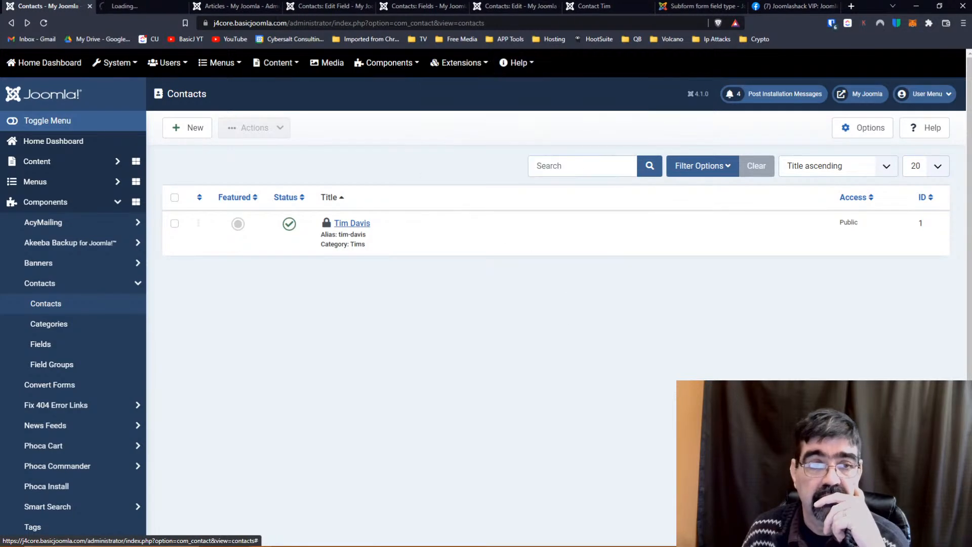
{"action": "left_click", "coordinate": [131, 6]}
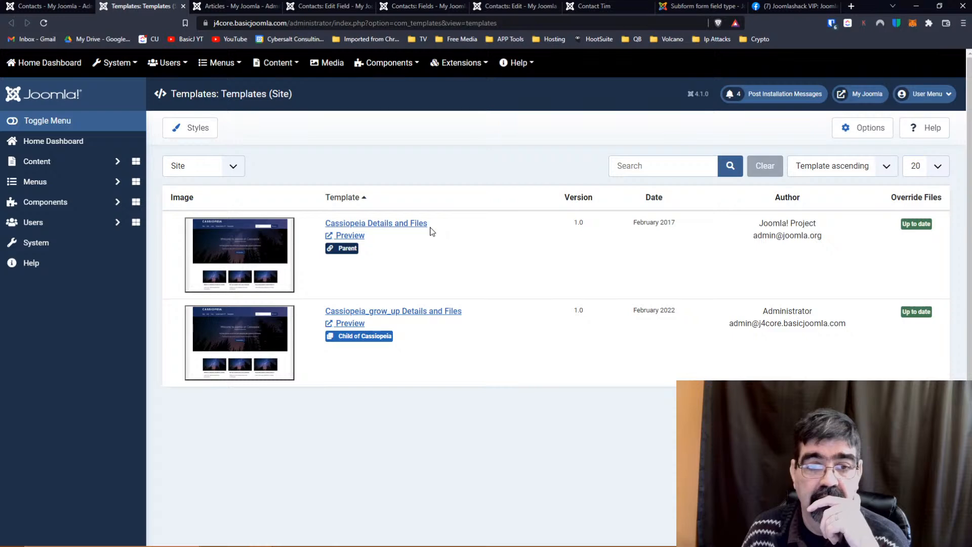
{"action": "left_click", "coordinate": [347, 227]}
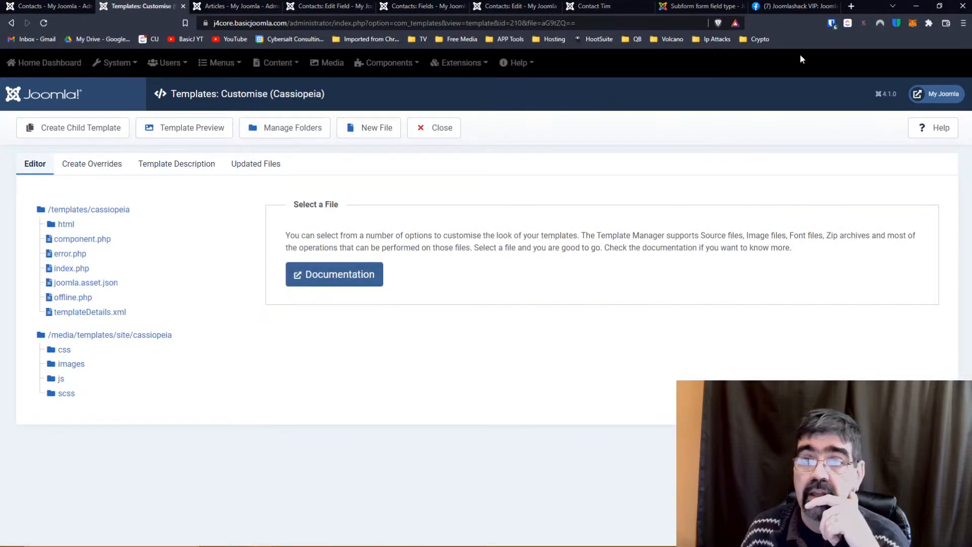
Create a Cassiopeia override for the fields plugin subform, then expand the html folder.
{"action": "left_click", "coordinate": [790, 6]}
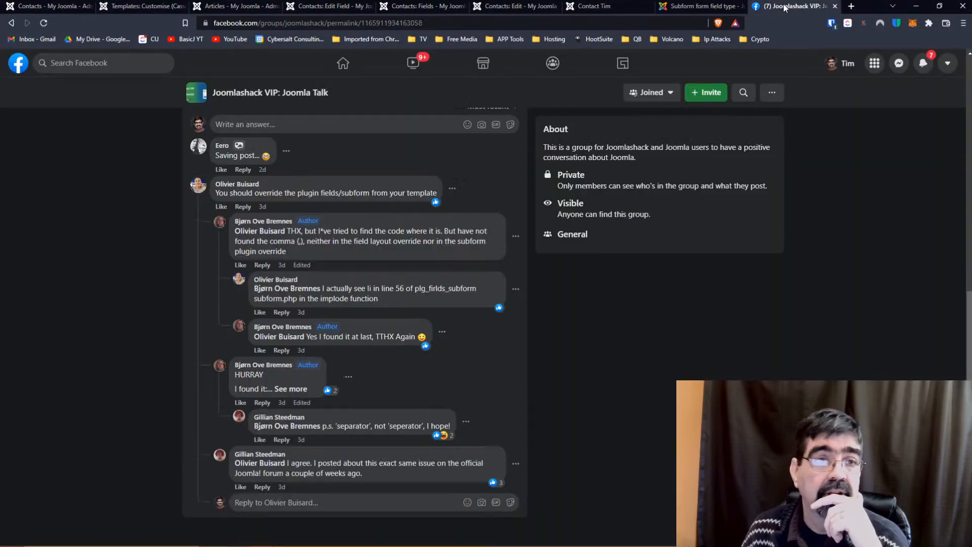
{"action": "left_click", "coordinate": [133, 7]}
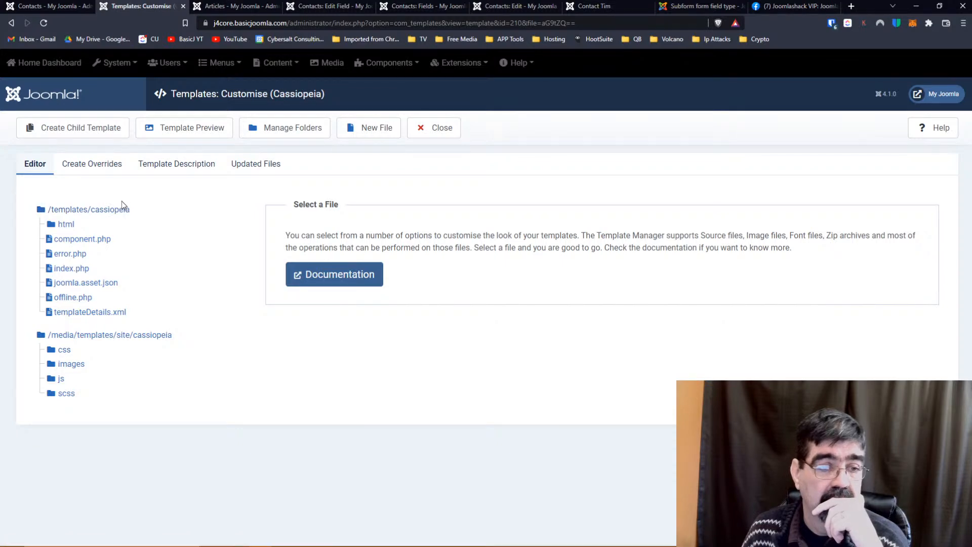
{"action": "left_click", "coordinate": [92, 167]}
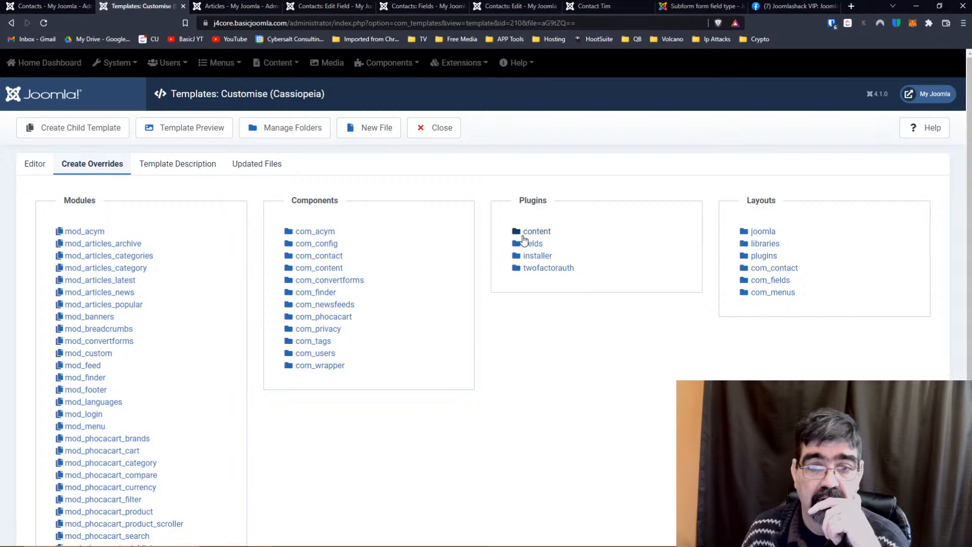
{"action": "left_click", "coordinate": [529, 247]}
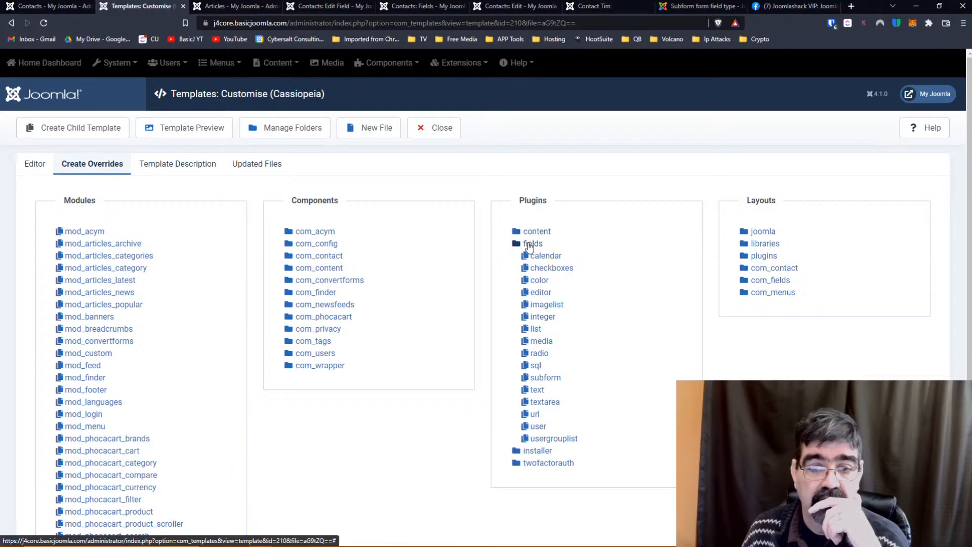
{"action": "left_click", "coordinate": [547, 378]}
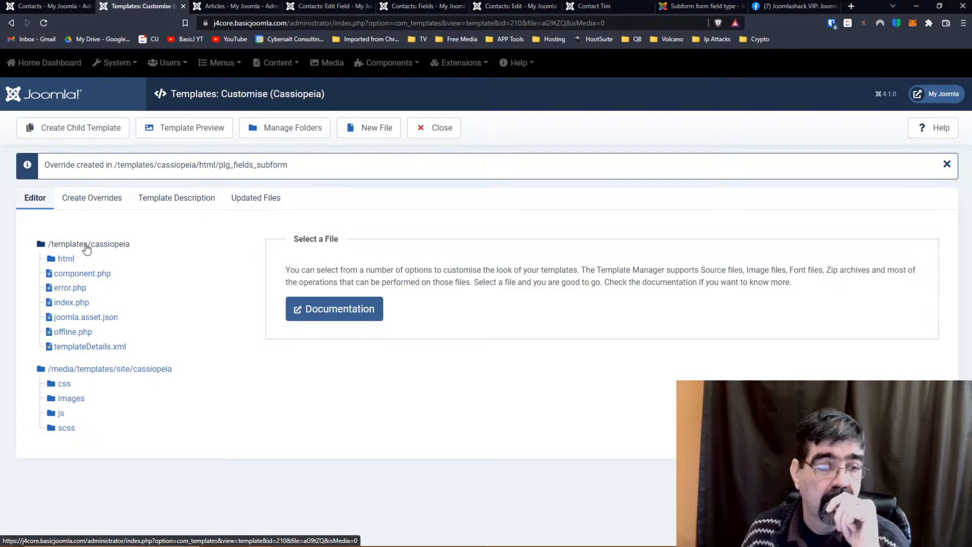
{"action": "left_click", "coordinate": [66, 259]}
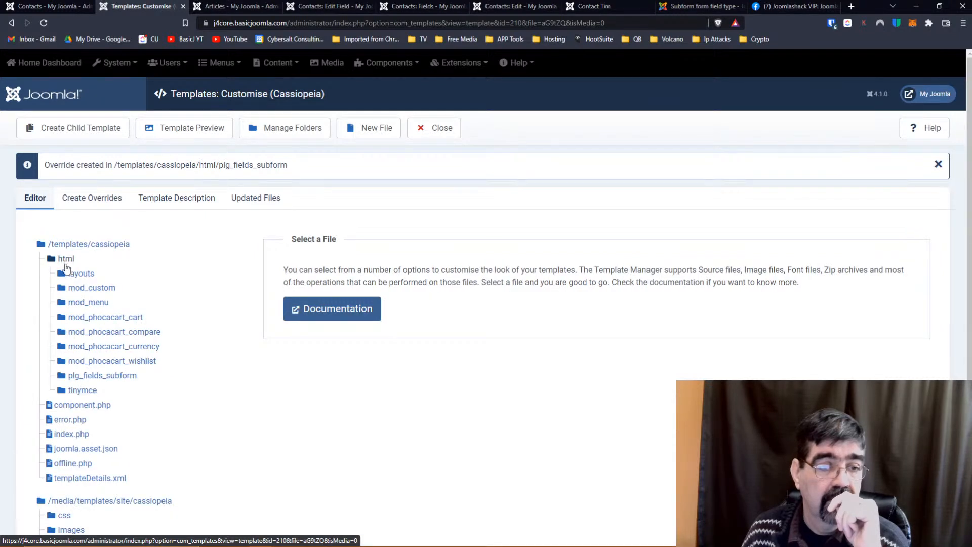
Expand the plg_fields_subform folder and load its subform.php in the code editor.
{"action": "left_click", "coordinate": [72, 377]}
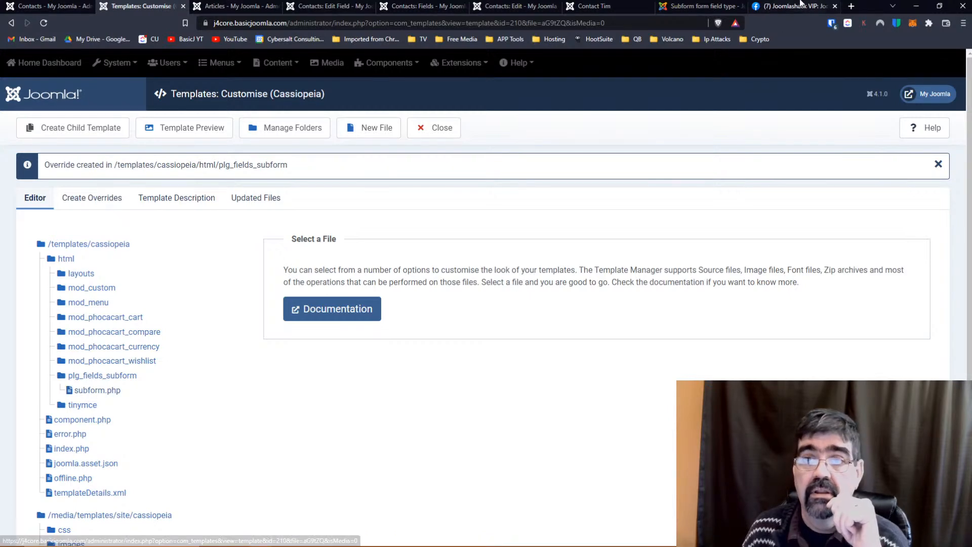
{"action": "left_click", "coordinate": [788, 8]}
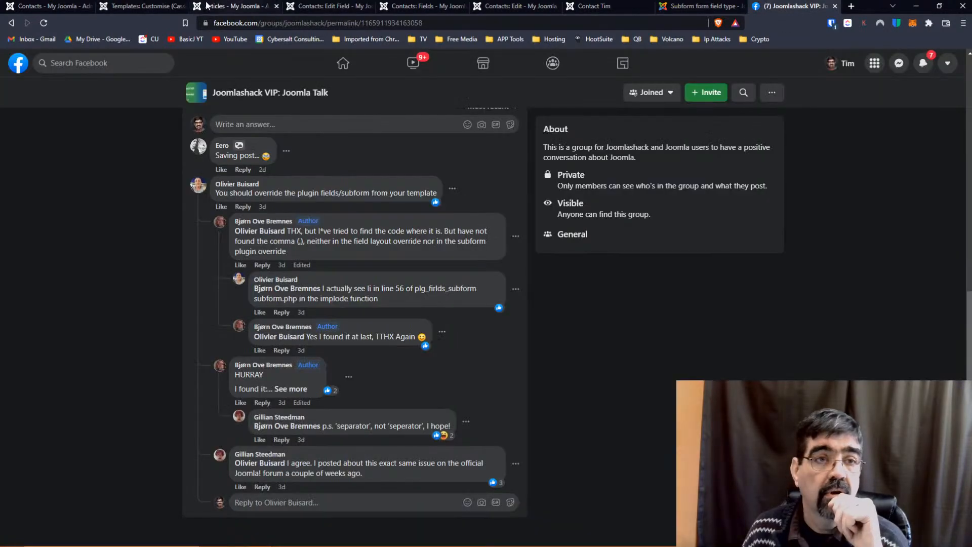
{"action": "left_click", "coordinate": [137, 9]}
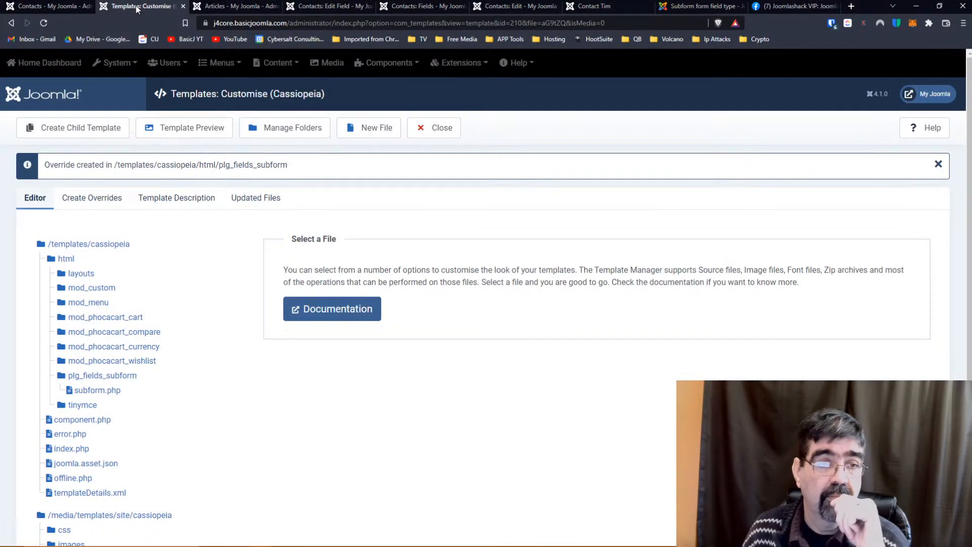
{"action": "left_click", "coordinate": [791, 8]}
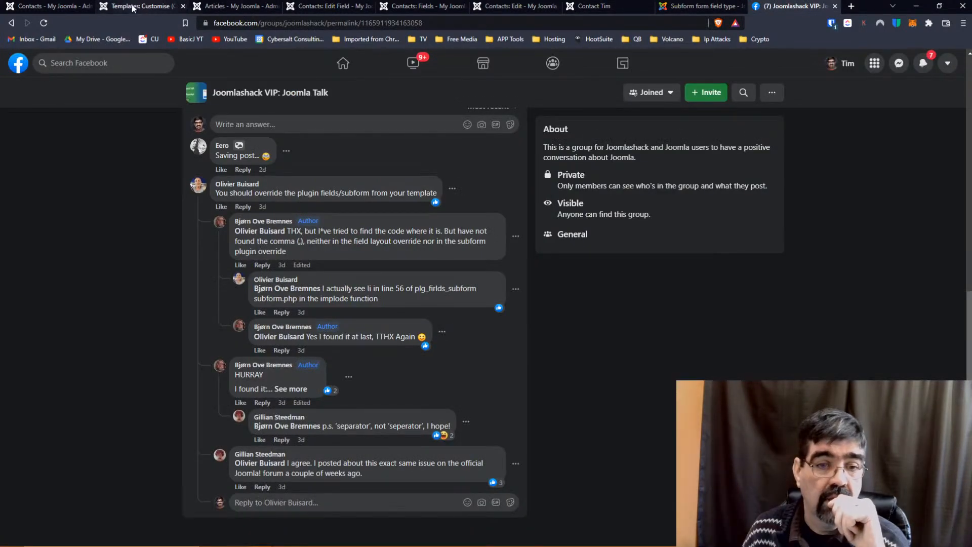
{"action": "left_click", "coordinate": [133, 8]}
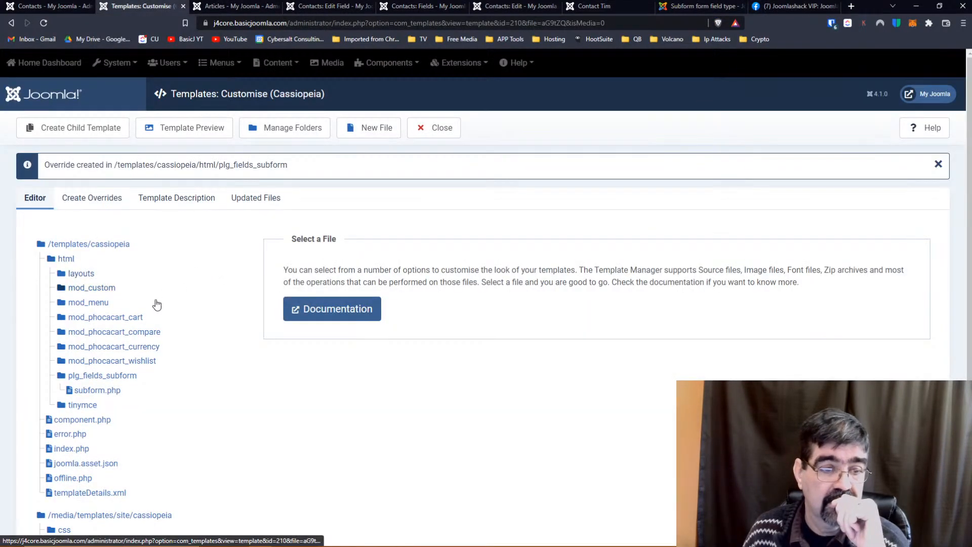
{"action": "left_click", "coordinate": [102, 391]}
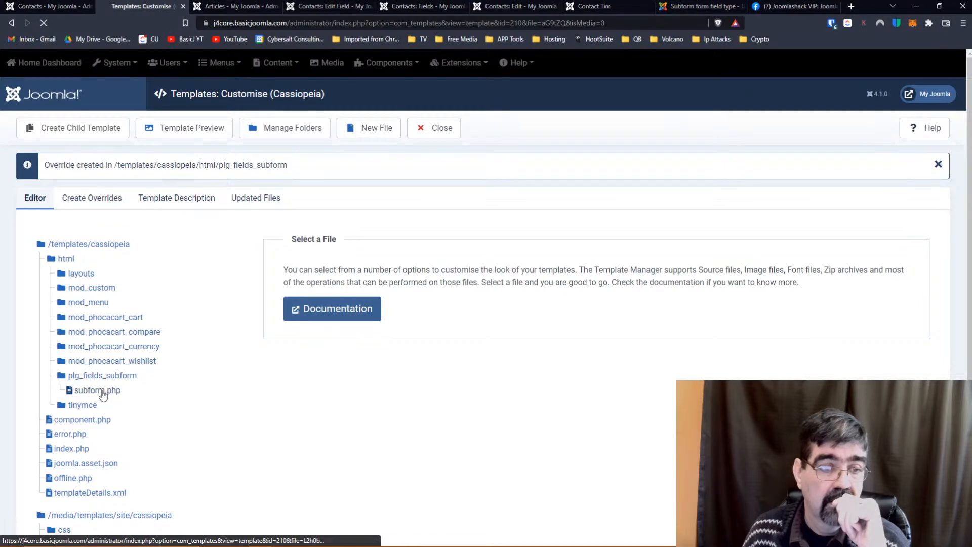
Delete the comma after the separator in line 56's implode(', ' call and save subform.php.
{"action": "scroll", "coordinate": [502, 321], "scroll_direction": "down", "scroll_amount": 6}
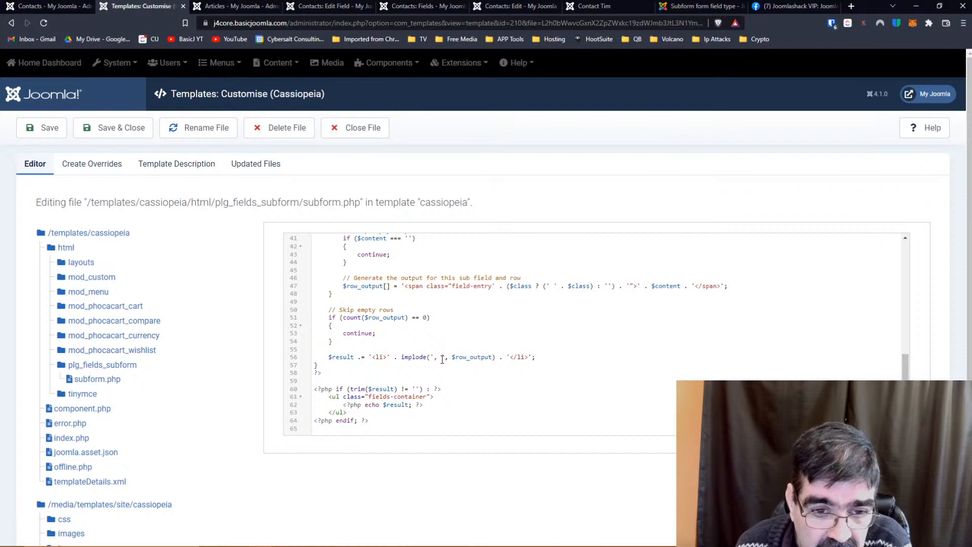
{"action": "left_click_drag", "start_coordinate": [444, 359], "coordinate": [448, 358]}
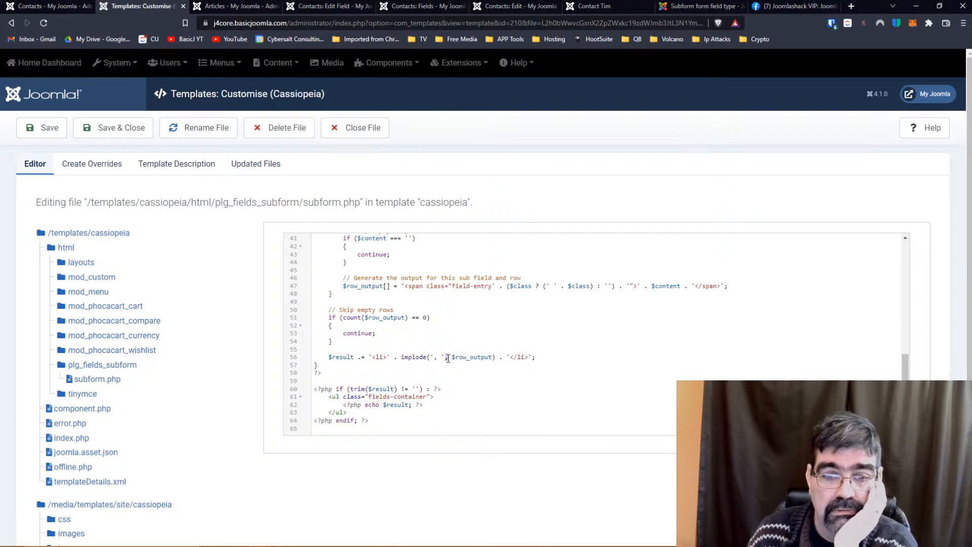
{"action": "key", "text": "BackSpace"}
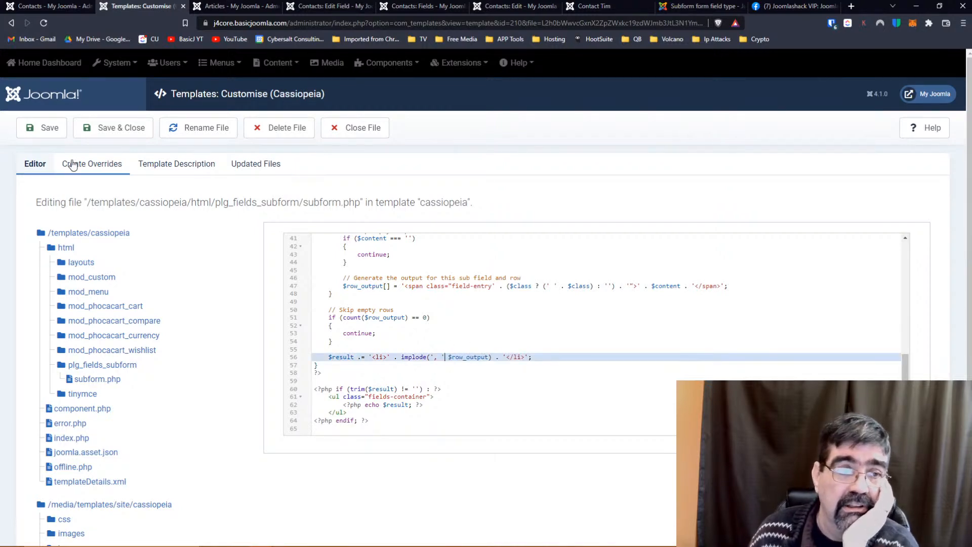
{"action": "left_click", "coordinate": [43, 129]}
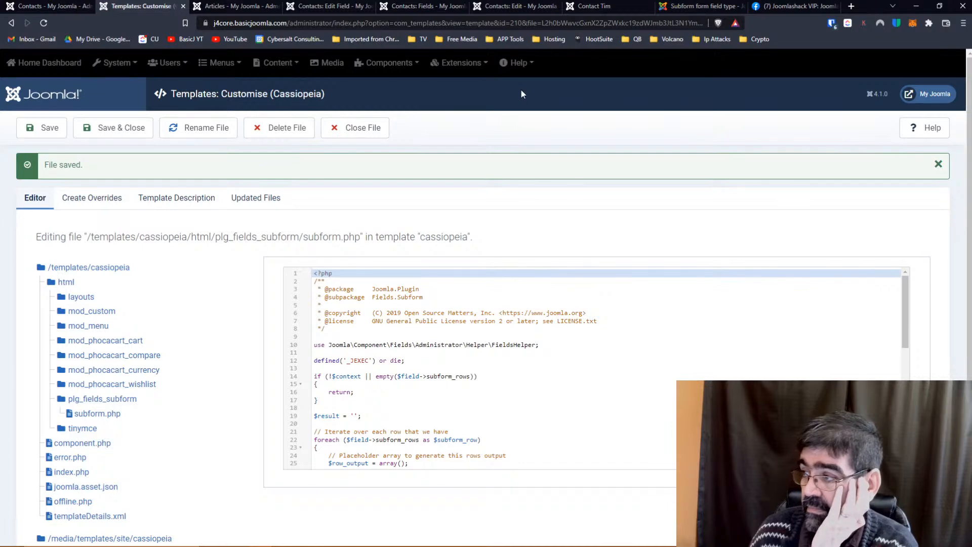
Reload the live contact page to confirm it still shows the syntax error.
{"action": "left_click", "coordinate": [595, 7]}
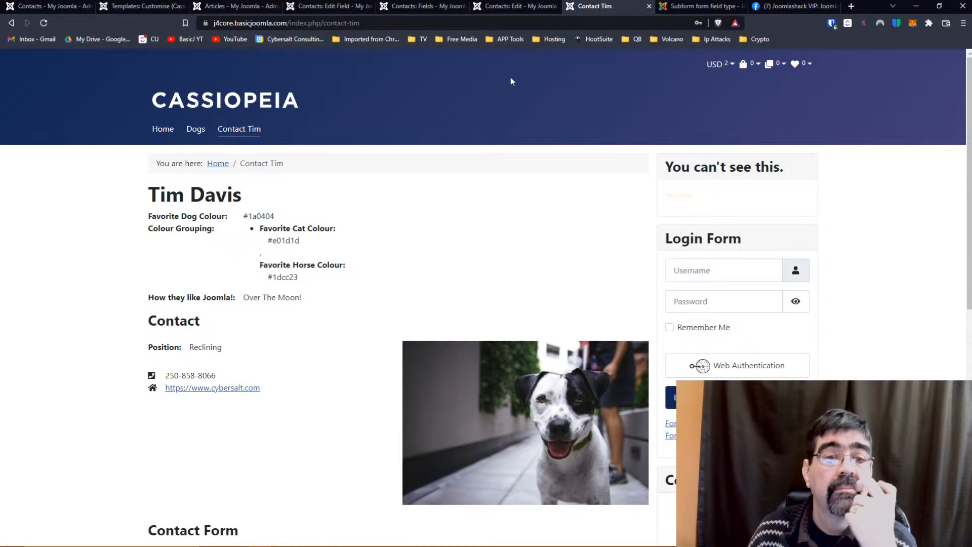
{"action": "left_click", "coordinate": [43, 23]}
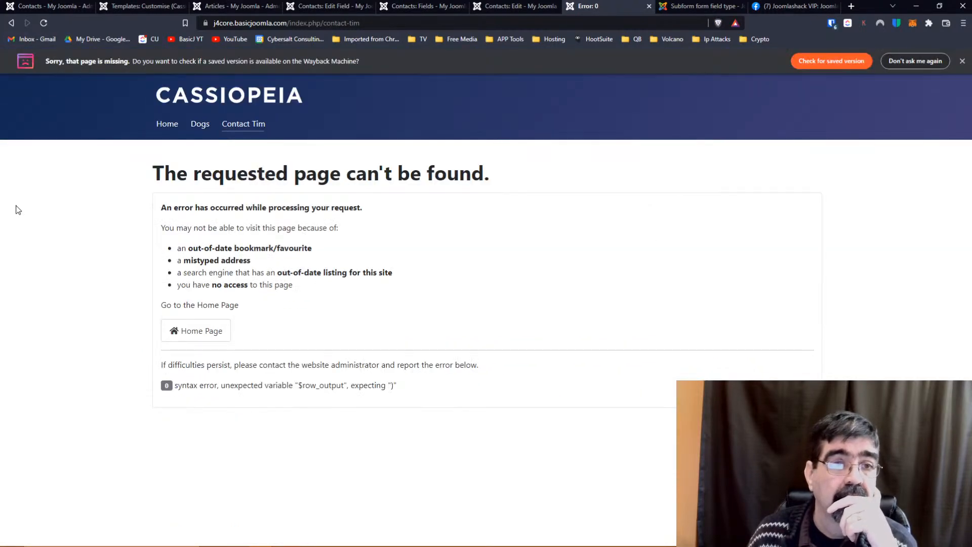
{"action": "left_click", "coordinate": [380, 22]}
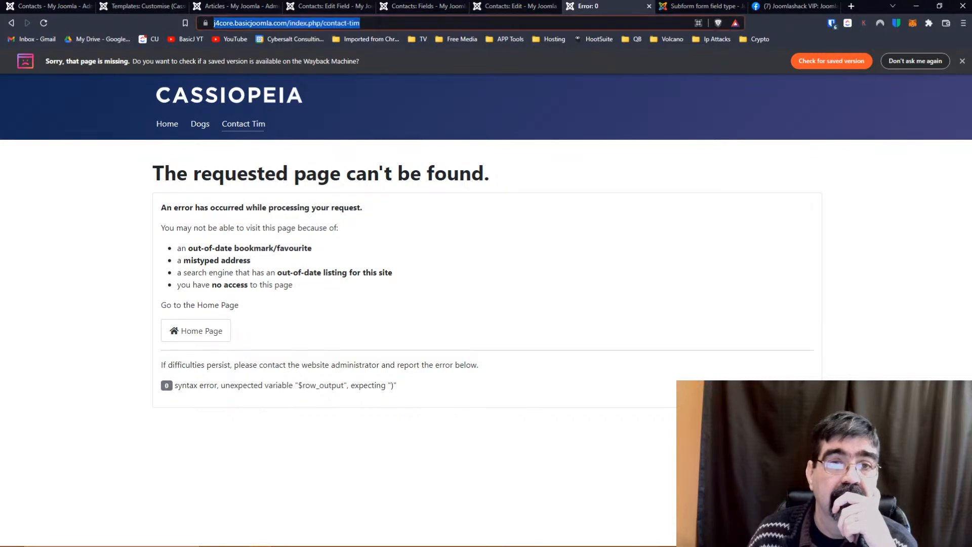
{"action": "left_click", "coordinate": [424, 25]}
{"action": "key", "text": "Return"}
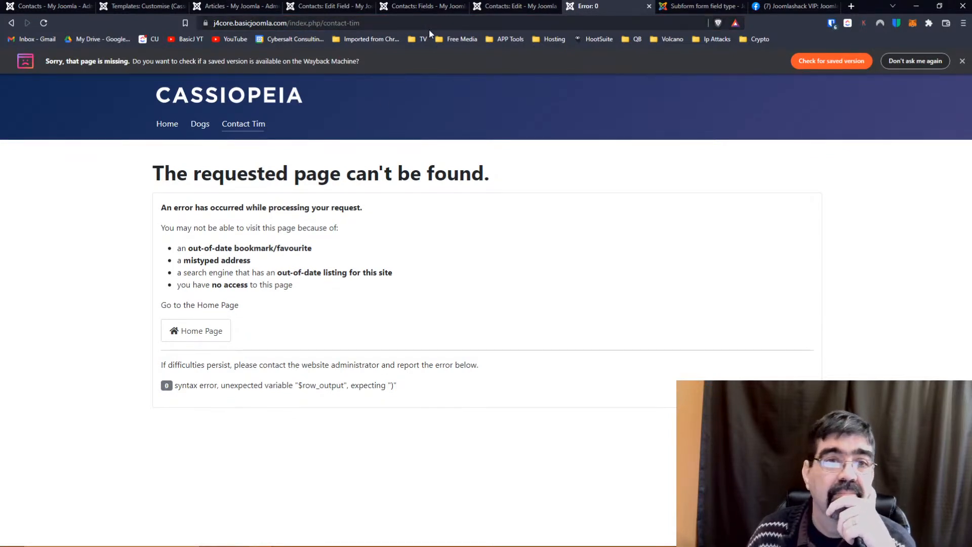
Restore the missing comma in implode() on line 56, save subform.php, and reload the contact page.
{"action": "left_click", "coordinate": [126, 7]}
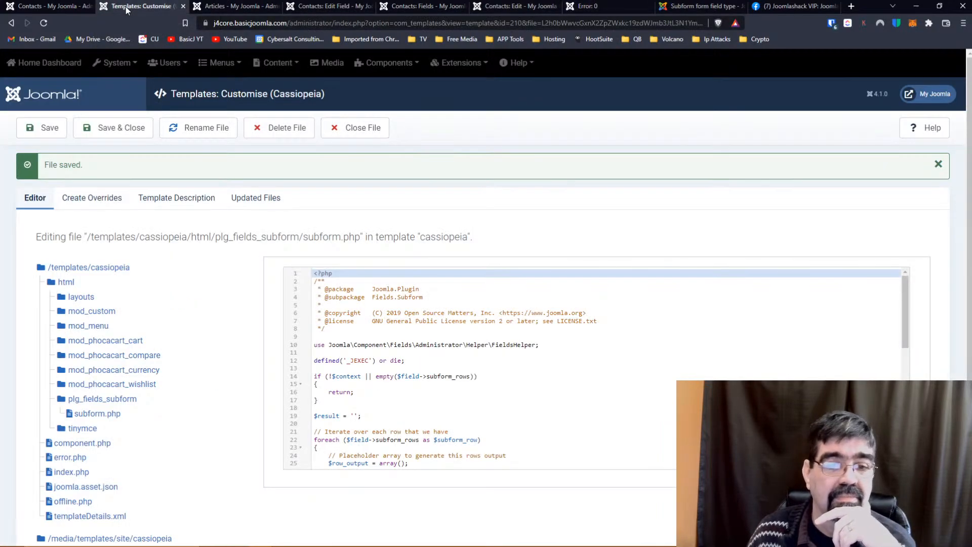
{"action": "scroll", "coordinate": [450, 401], "scroll_direction": "down", "scroll_amount": 6}
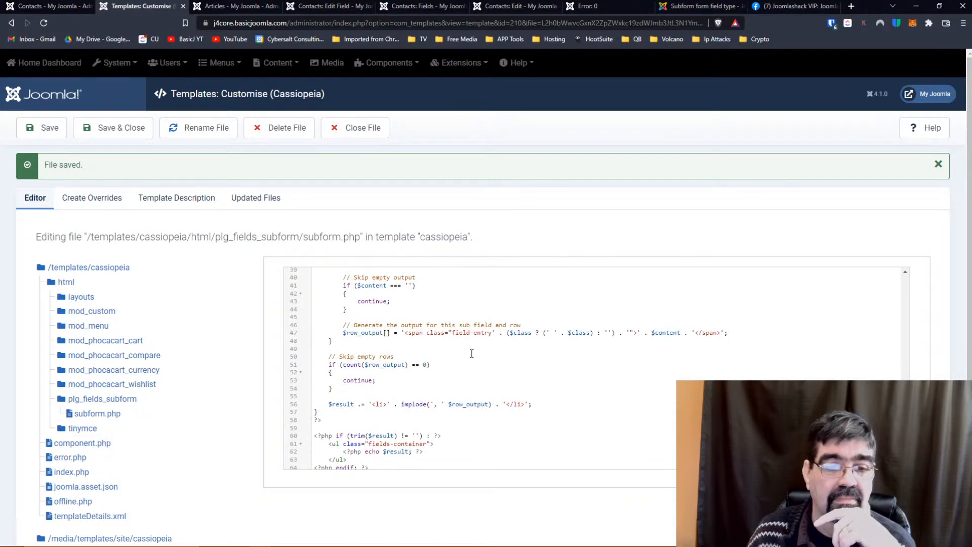
{"action": "left_click", "coordinate": [446, 403]}
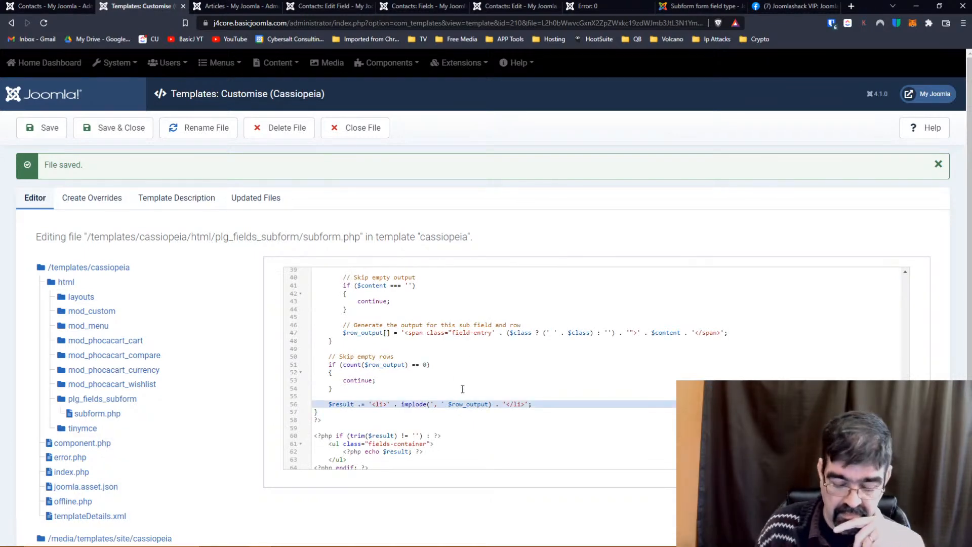
{"action": "type", "text": ","}
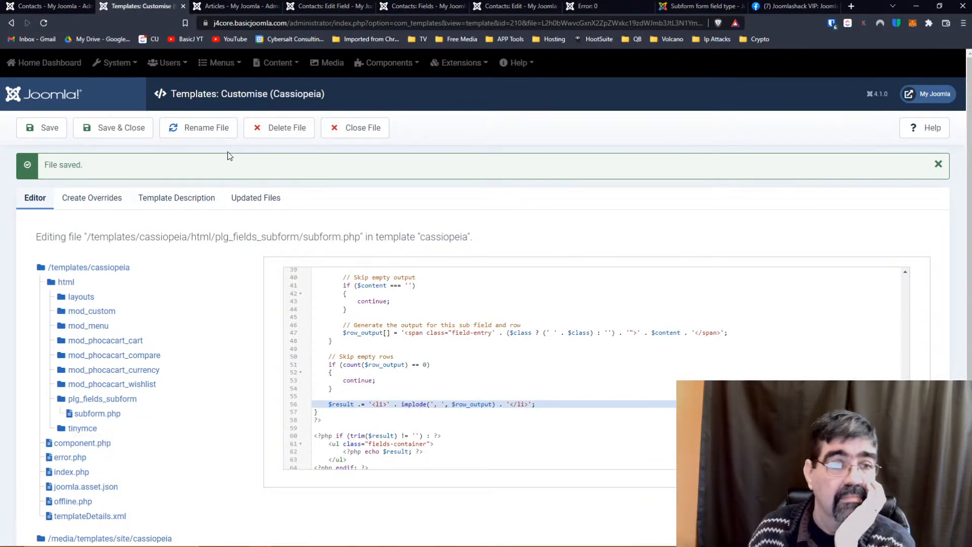
{"action": "left_click", "coordinate": [48, 129]}
{"action": "left_click", "coordinate": [587, 8]}
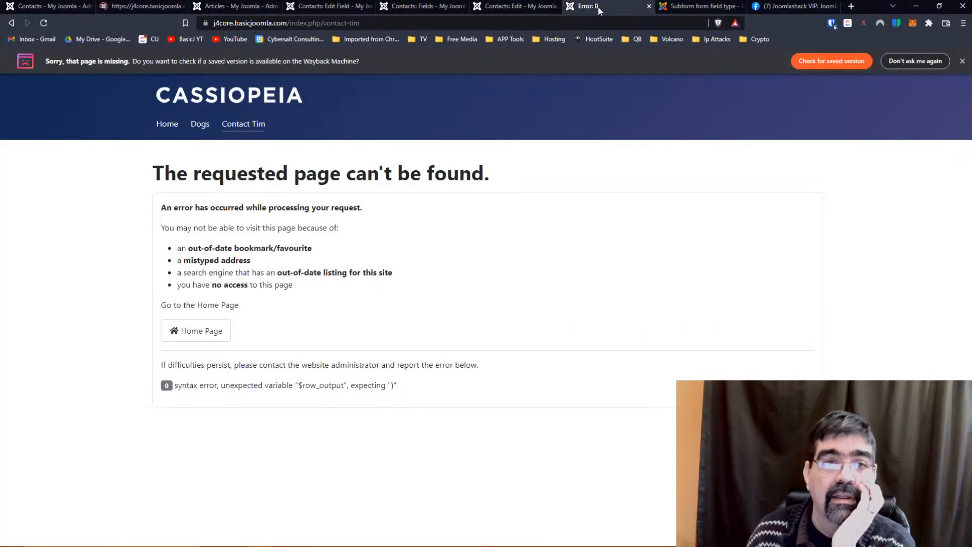
{"action": "left_click", "coordinate": [430, 23]}
{"action": "left_click", "coordinate": [434, 21]}
{"action": "key", "text": "Return"}
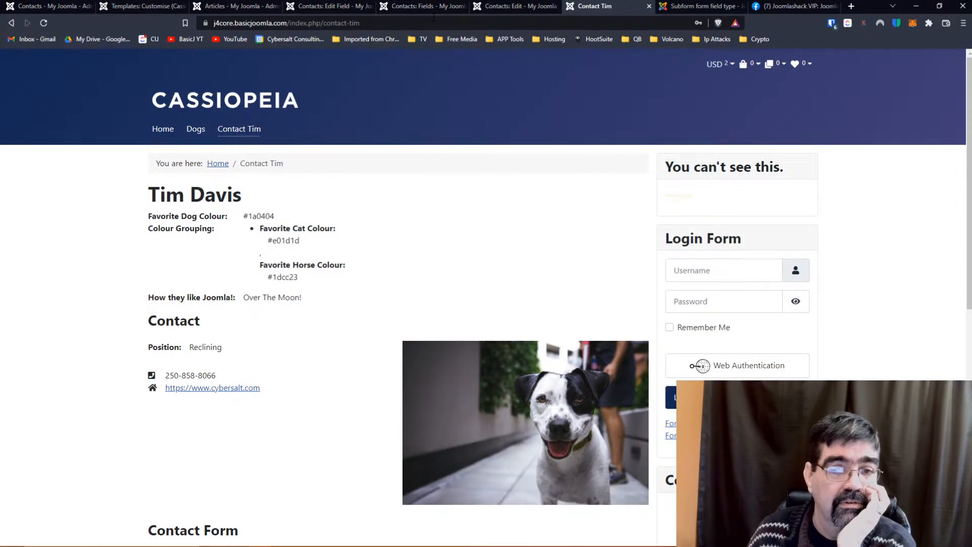
Put a run of commas in the line 56 implode separator, save, and reload the contact page.
{"action": "left_click", "coordinate": [115, 9]}
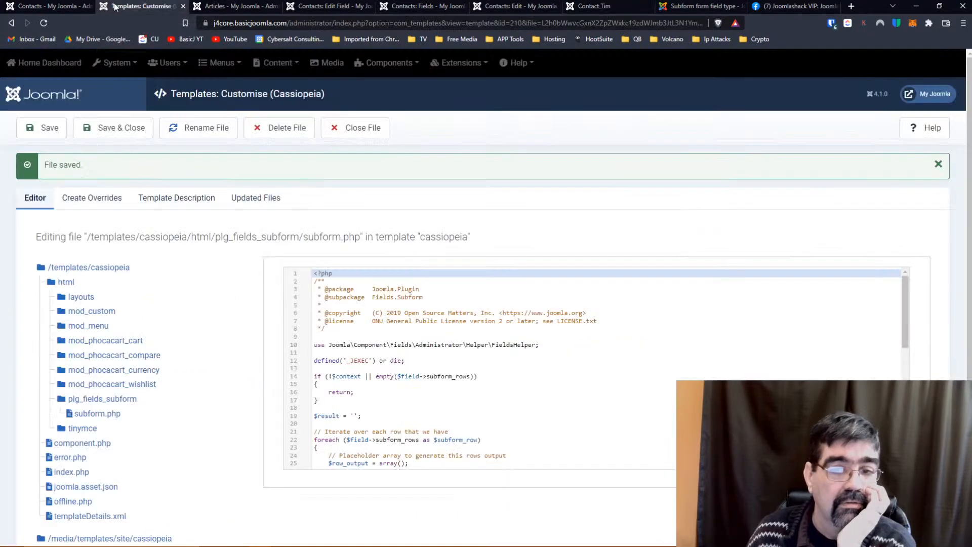
{"action": "scroll", "coordinate": [540, 348], "scroll_direction": "down", "scroll_amount": 5}
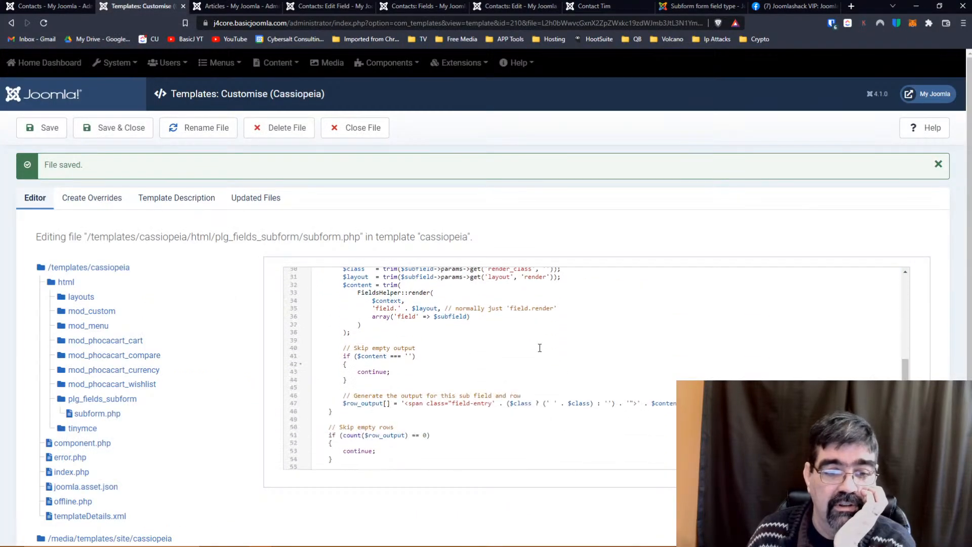
{"action": "scroll", "coordinate": [539, 348], "scroll_direction": "down", "scroll_amount": 3}
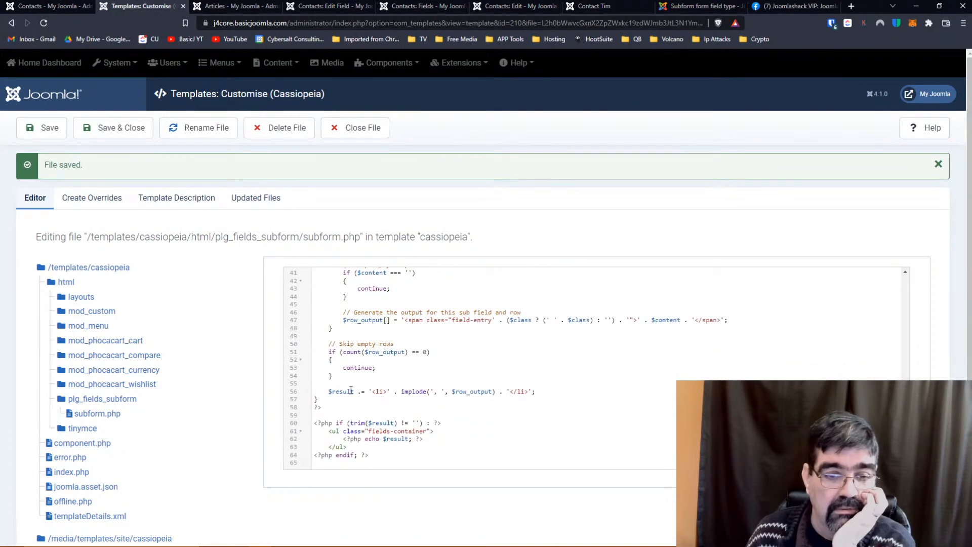
{"action": "left_click", "coordinate": [435, 392]}
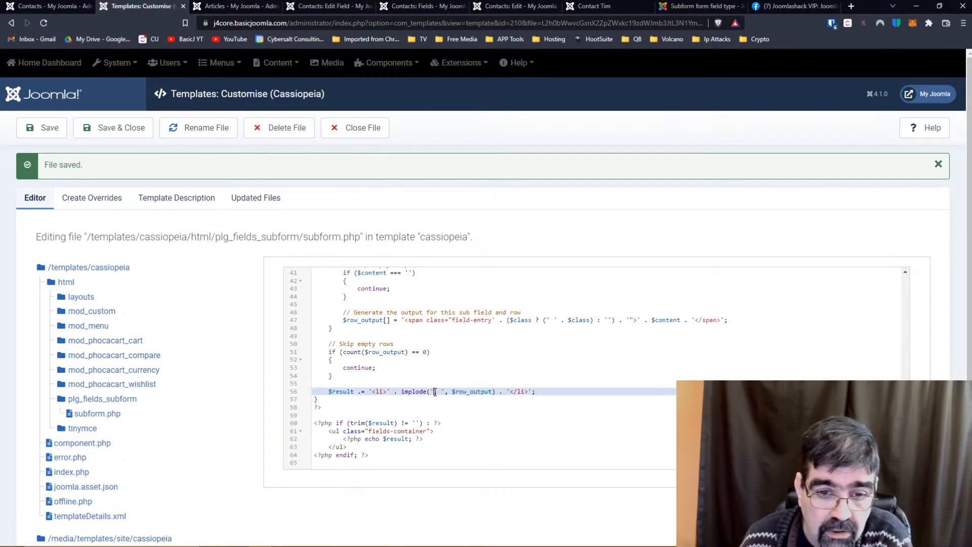
{"action": "type", "text": ",,,,,,,,,,,"}
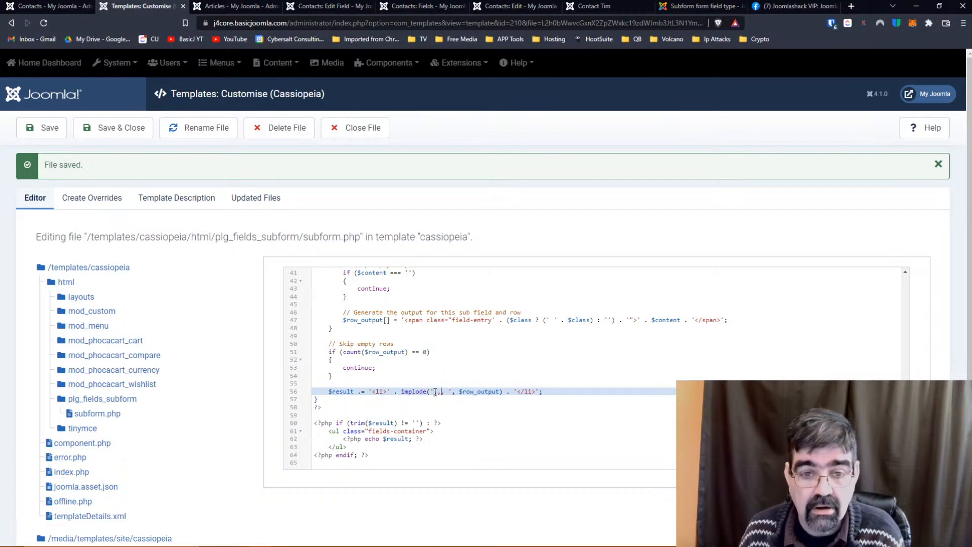
{"action": "left_click", "coordinate": [47, 132]}
{"action": "left_click", "coordinate": [609, 7]}
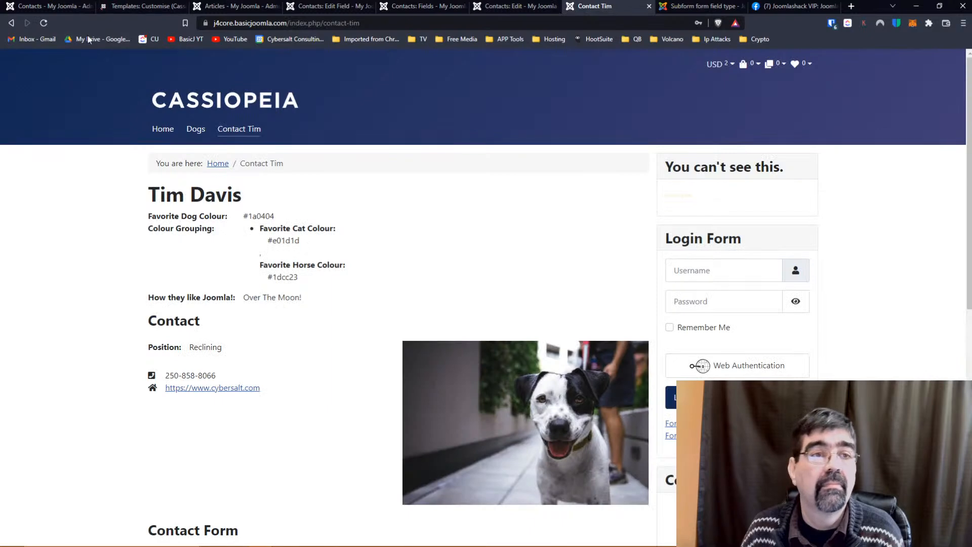
{"action": "left_click", "coordinate": [43, 22]}
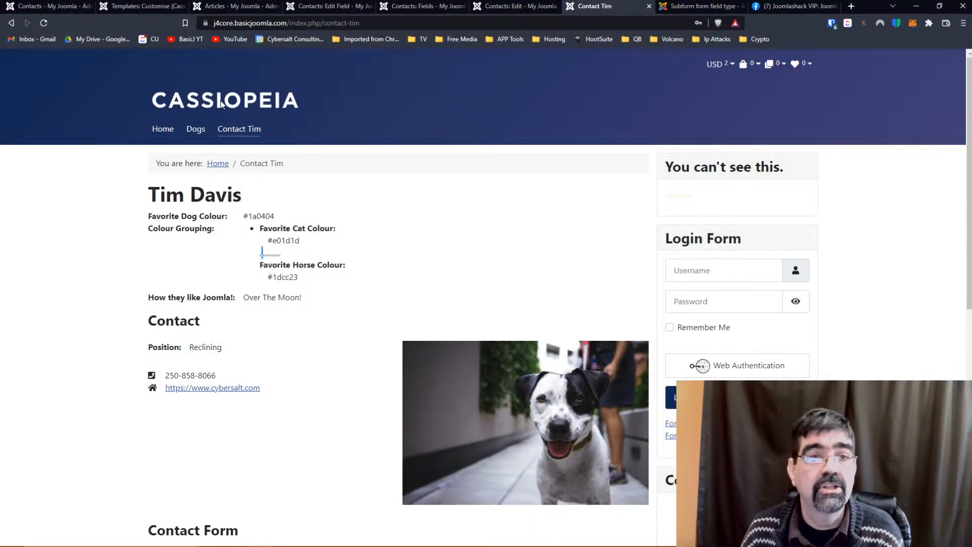
Delete the commas so the separator is a single space, then save the override.
{"action": "left_click", "coordinate": [124, 8]}
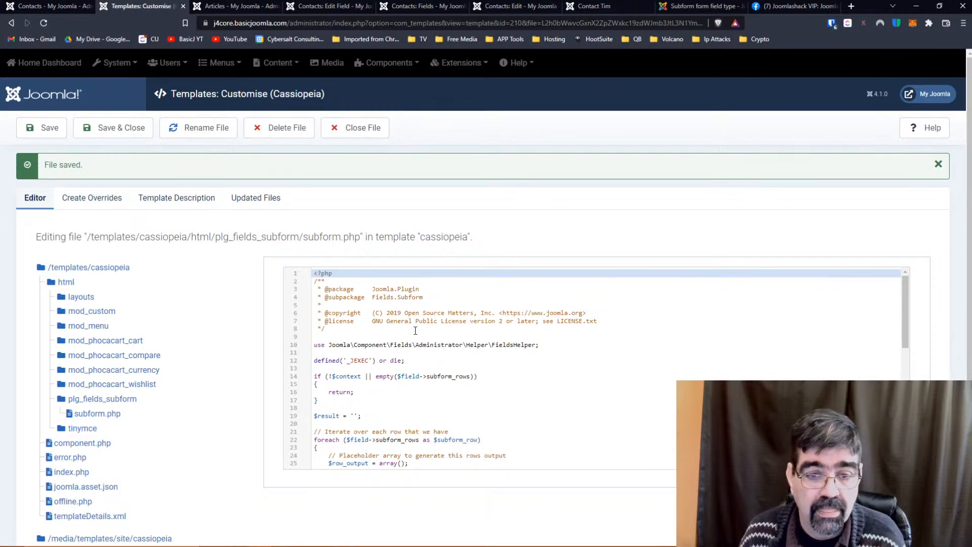
{"action": "scroll", "coordinate": [415, 331], "scroll_direction": "down", "scroll_amount": 2}
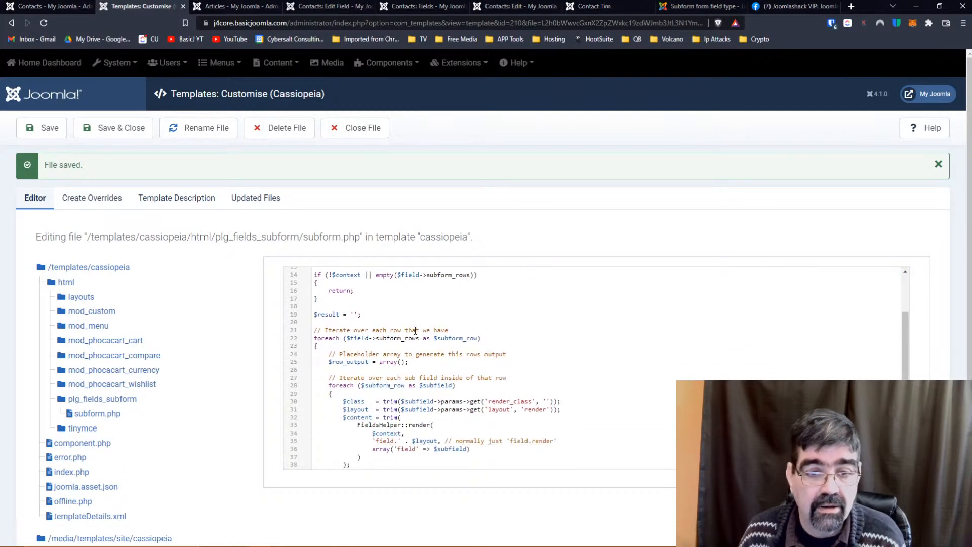
{"action": "scroll", "coordinate": [415, 331], "scroll_direction": "down", "scroll_amount": 5}
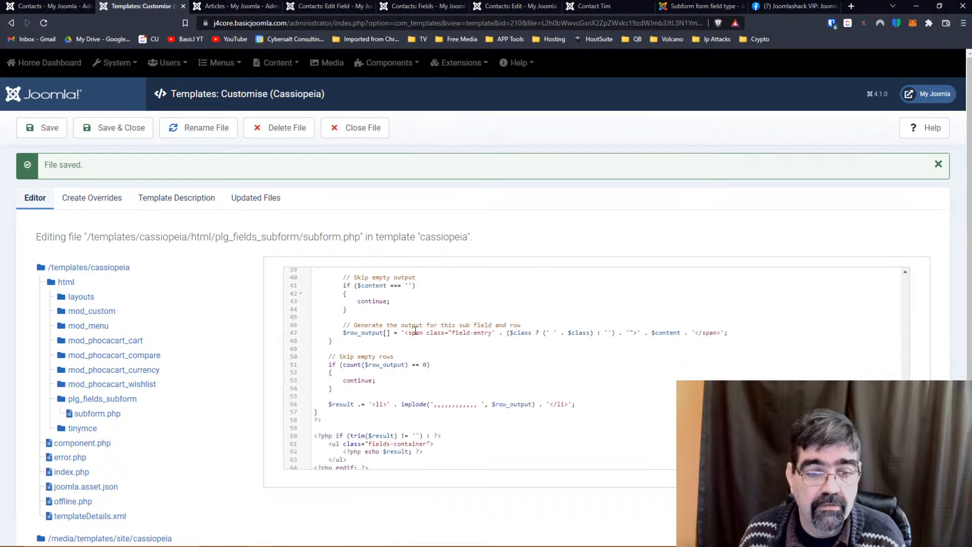
{"action": "double_click", "coordinate": [445, 404]}
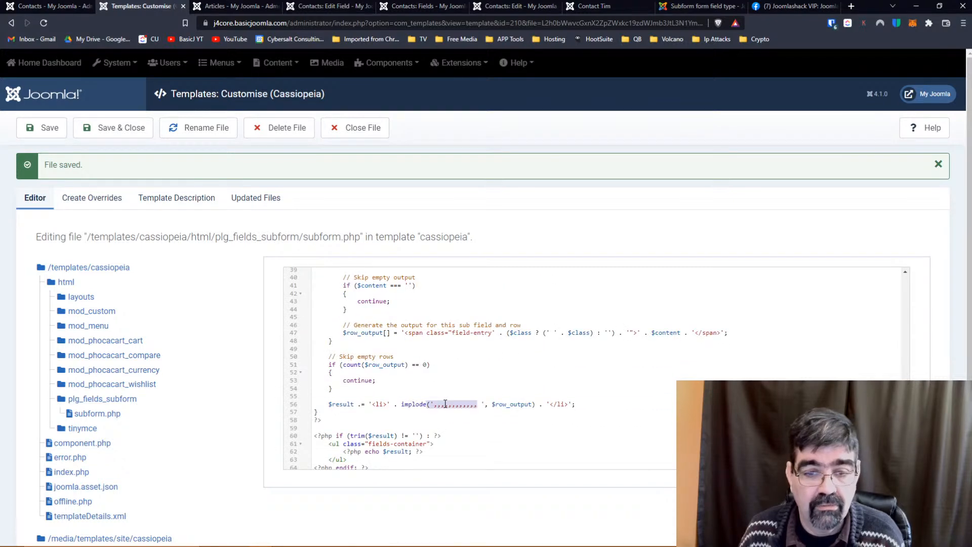
{"action": "left_click", "coordinate": [445, 404]}
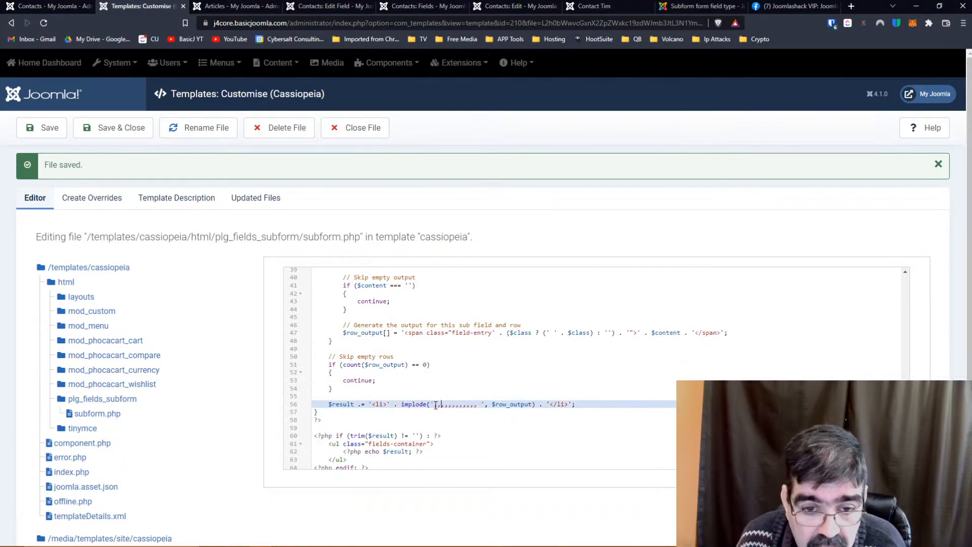
{"action": "left_click_drag", "start_coordinate": [437, 404], "coordinate": [478, 404]}
{"action": "key", "text": "Delete"}
{"action": "key", "text": "BackSpace"}
{"action": "left_click", "coordinate": [44, 128]}
{"action": "left_click", "coordinate": [575, 9]}
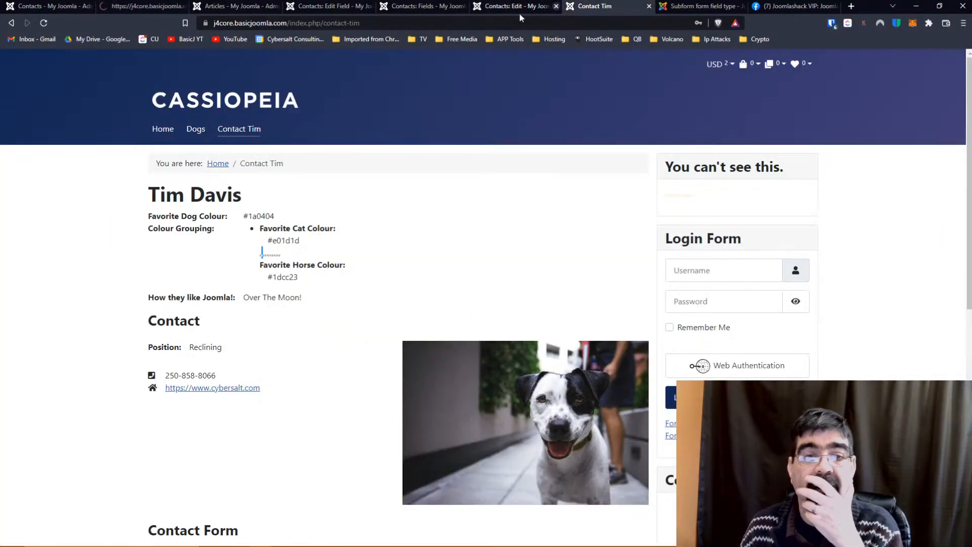
Reload the contact page to check the colours, then open the Joomlashack group post in a new tab.
{"action": "left_click", "coordinate": [43, 27]}
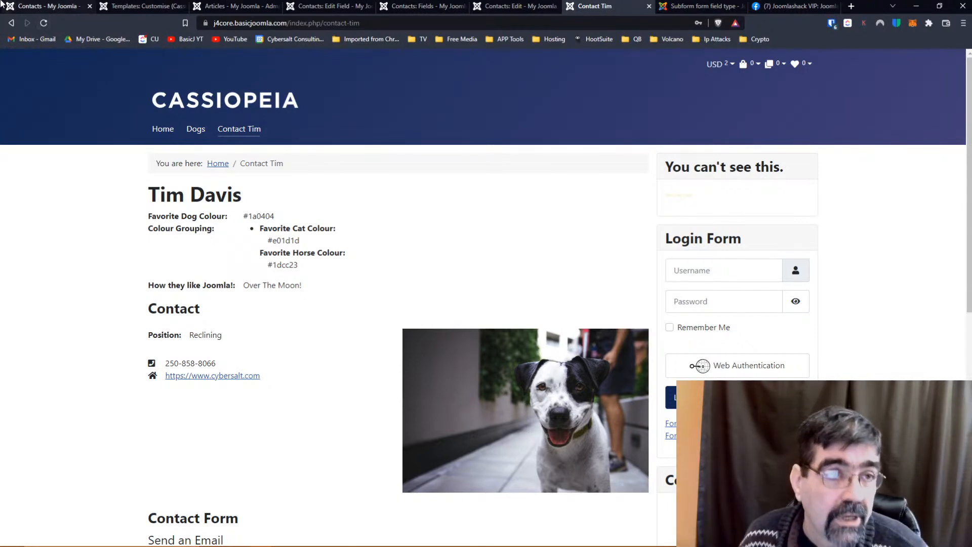
{"action": "left_click", "coordinate": [43, 23]}
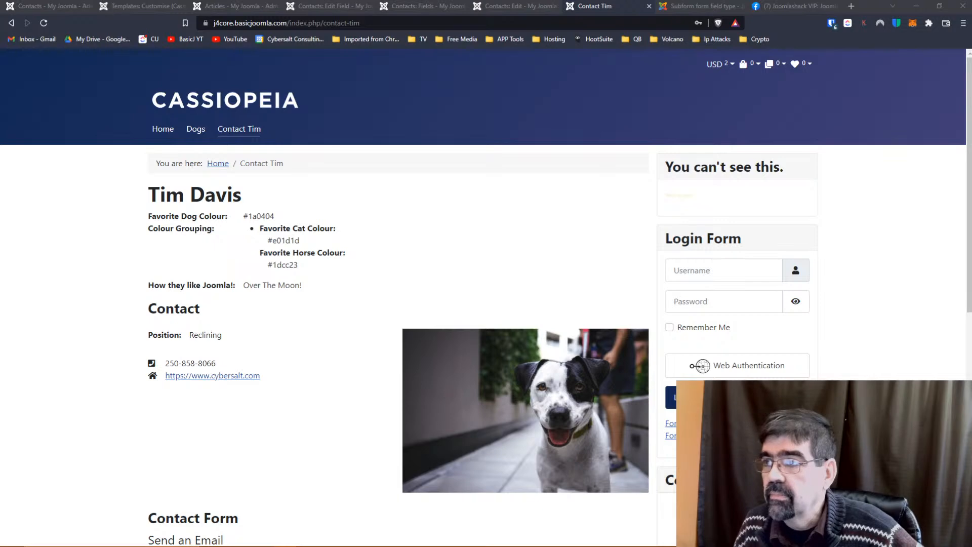
{"action": "left_click", "coordinate": [851, 6]}
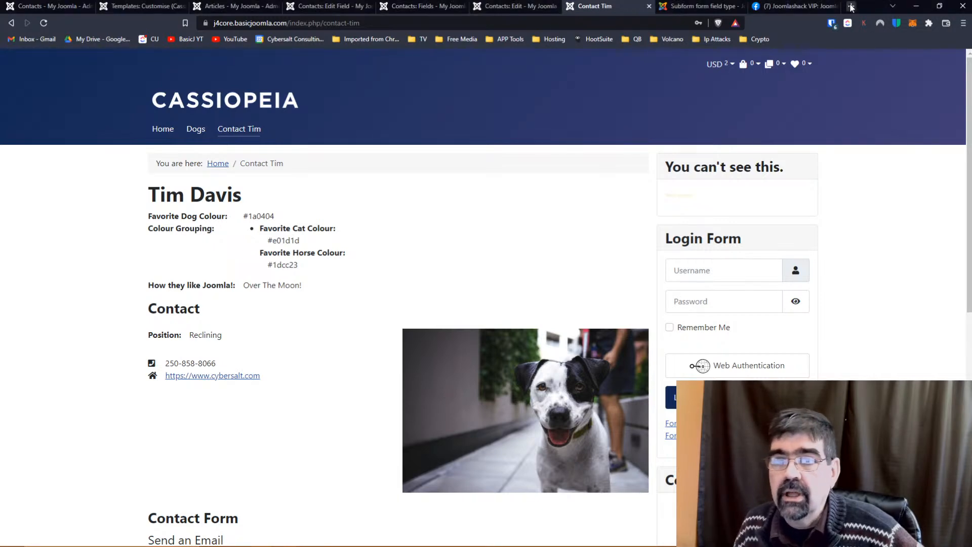
{"action": "left_click", "coordinate": [559, 21]}
{"action": "key", "text": "ctrl+v"}
{"action": "key", "text": "Return"}
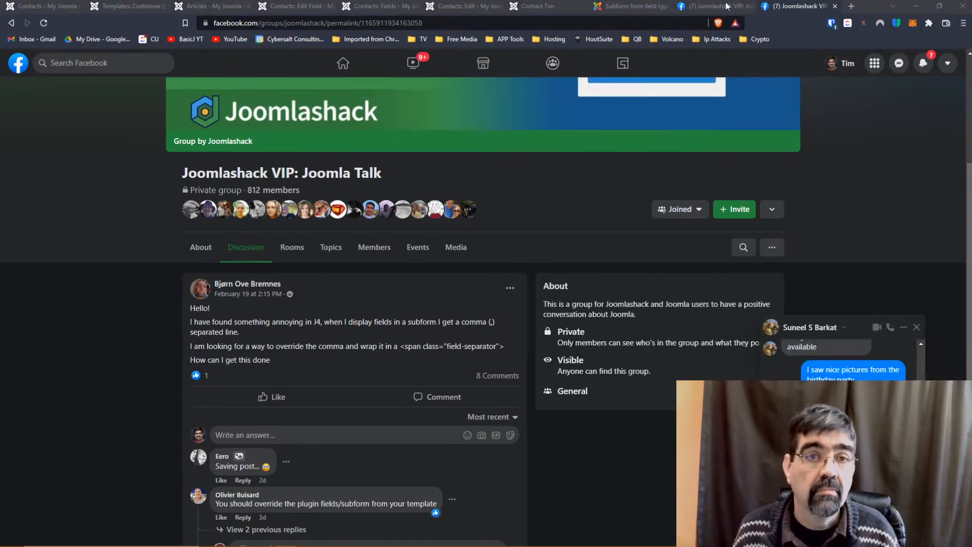
Load the joomlashack.com contact custom fields tutorial in place of the post and scroll to Part #3.
{"action": "left_click", "coordinate": [463, 23]}
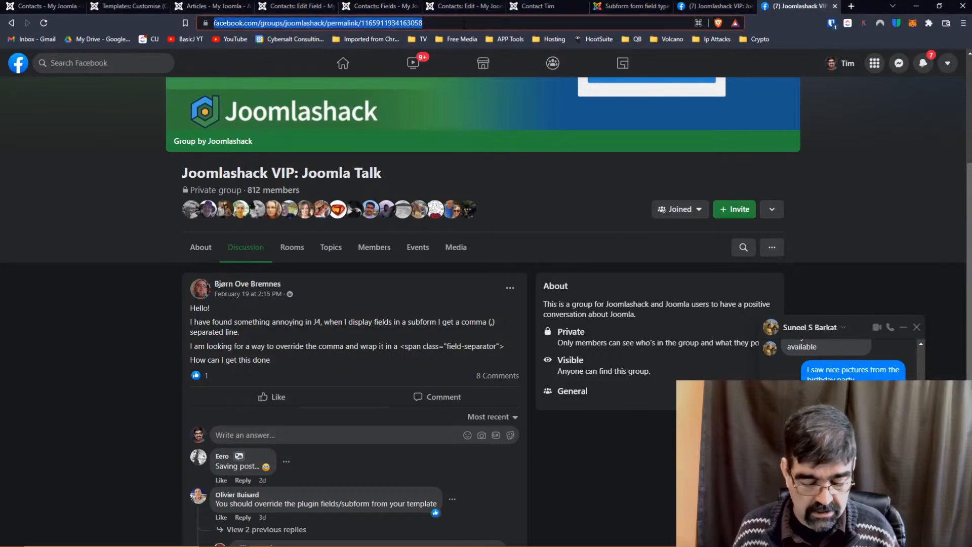
{"action": "type", "text": "https://www.joomlashack.com/blog/tutorials/contact-custom-fields/"}
{"action": "key", "text": "Return"}
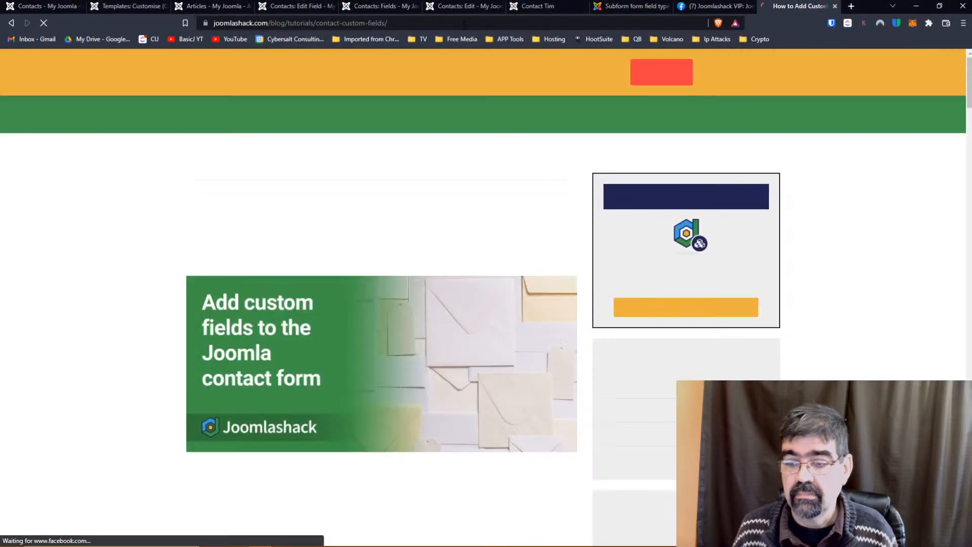
{"action": "scroll", "coordinate": [392, 151], "scroll_direction": "down", "scroll_amount": 20}
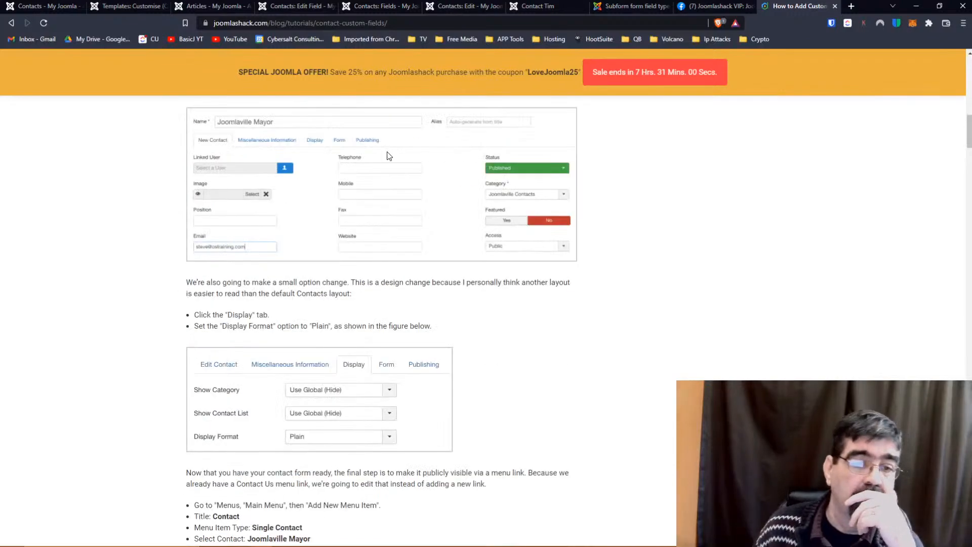
{"action": "scroll", "coordinate": [389, 156], "scroll_direction": "down", "scroll_amount": 20}
{"action": "scroll", "coordinate": [388, 156], "scroll_direction": "down", "scroll_amount": 6}
{"action": "scroll", "coordinate": [390, 155], "scroll_direction": "up", "scroll_amount": 1}
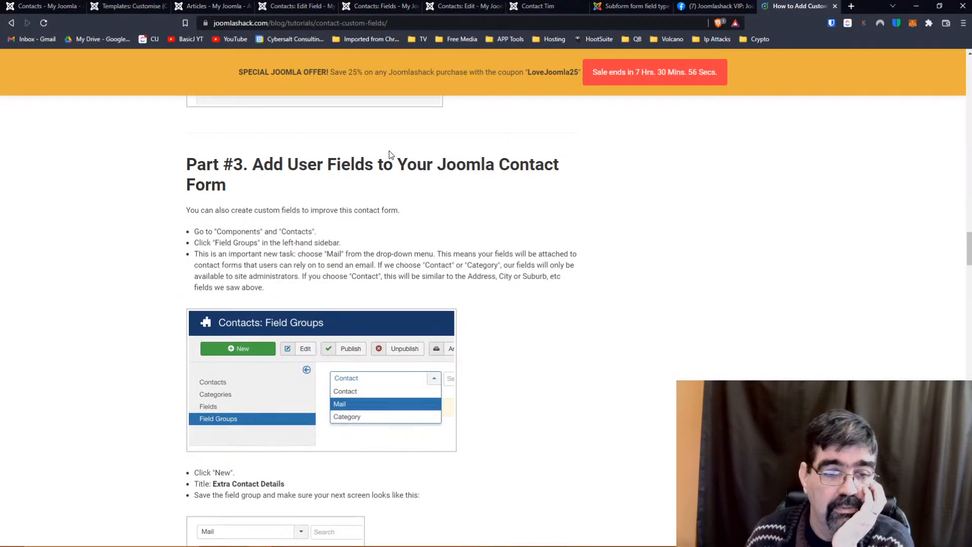
{"action": "scroll", "coordinate": [390, 154], "scroll_direction": "down", "scroll_amount": 2}
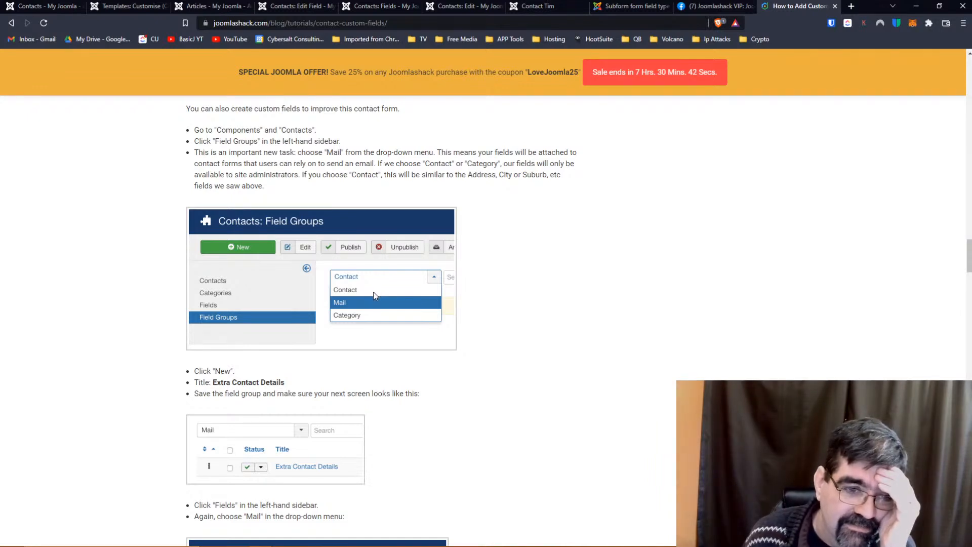
{"action": "scroll", "coordinate": [372, 292], "scroll_direction": "down", "scroll_amount": 3}
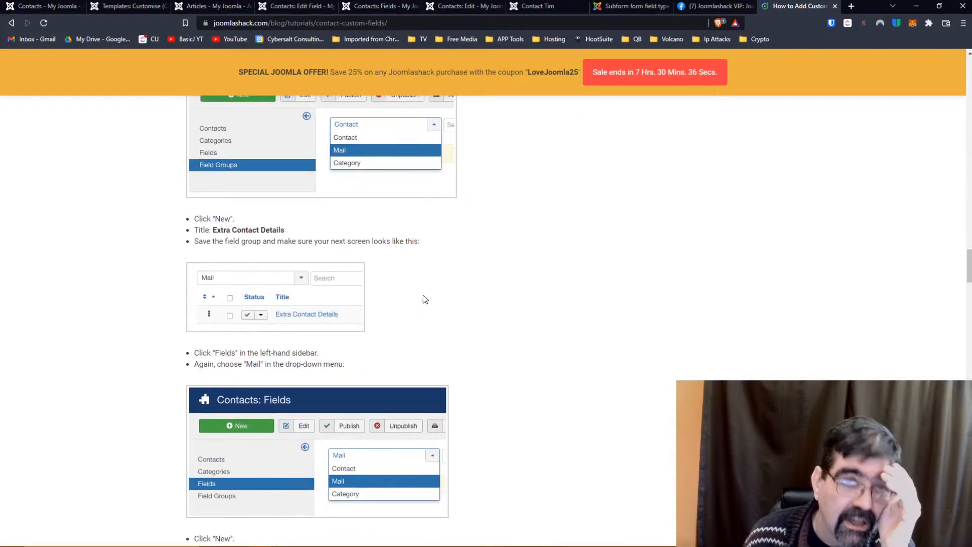
Close subform.php and the six leftover browser tabs, including Articles and Joomlashack VIP.
{"action": "left_click", "coordinate": [116, 7]}
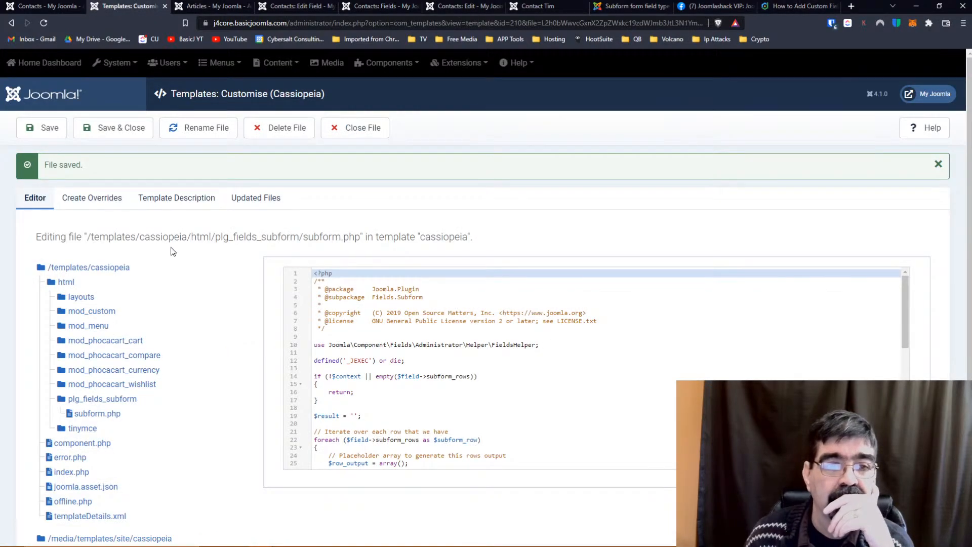
{"action": "left_click", "coordinate": [374, 129]}
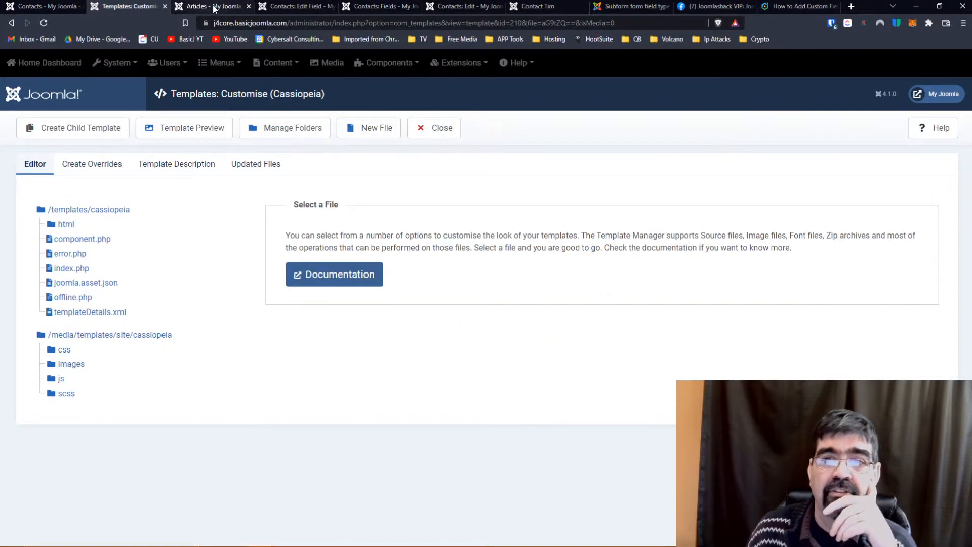
{"action": "left_click", "coordinate": [248, 6]}
{"action": "left_click", "coordinate": [248, 6]}
{"action": "left_click", "coordinate": [249, 6]}
{"action": "left_click", "coordinate": [248, 6]}
{"action": "left_click", "coordinate": [248, 6]}
{"action": "left_click", "coordinate": [248, 6]}
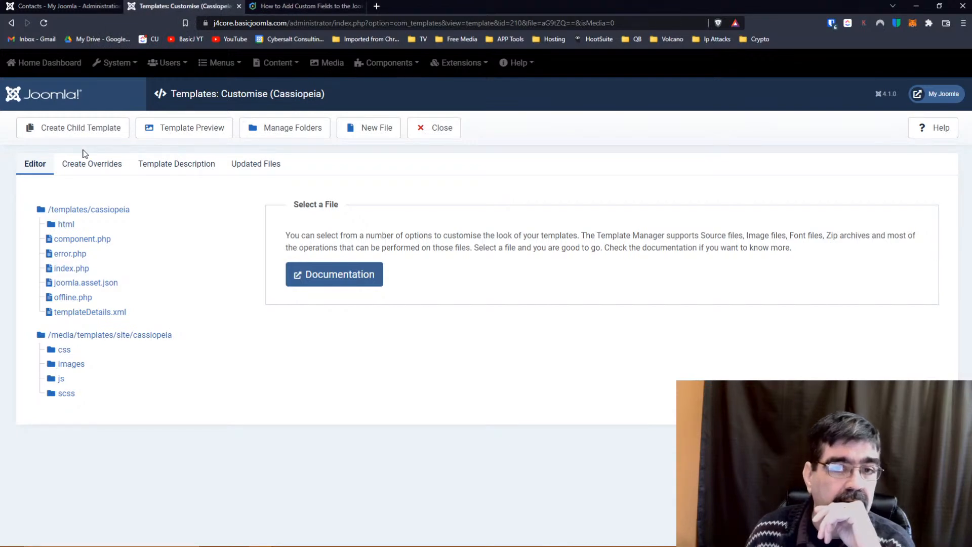
Leave the template editor and go to Components > Contacts > Field Groups.
{"action": "left_click", "coordinate": [438, 131]}
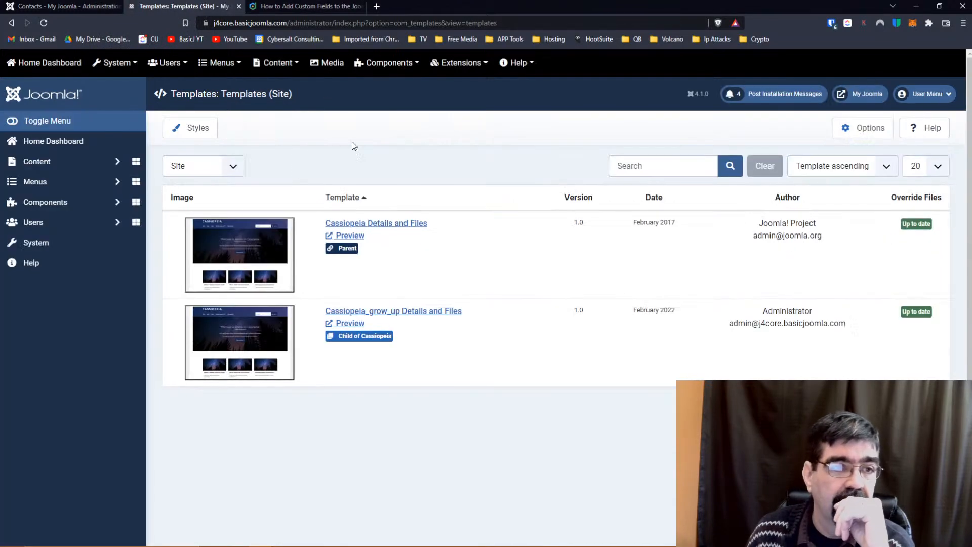
{"action": "left_click", "coordinate": [49, 202]}
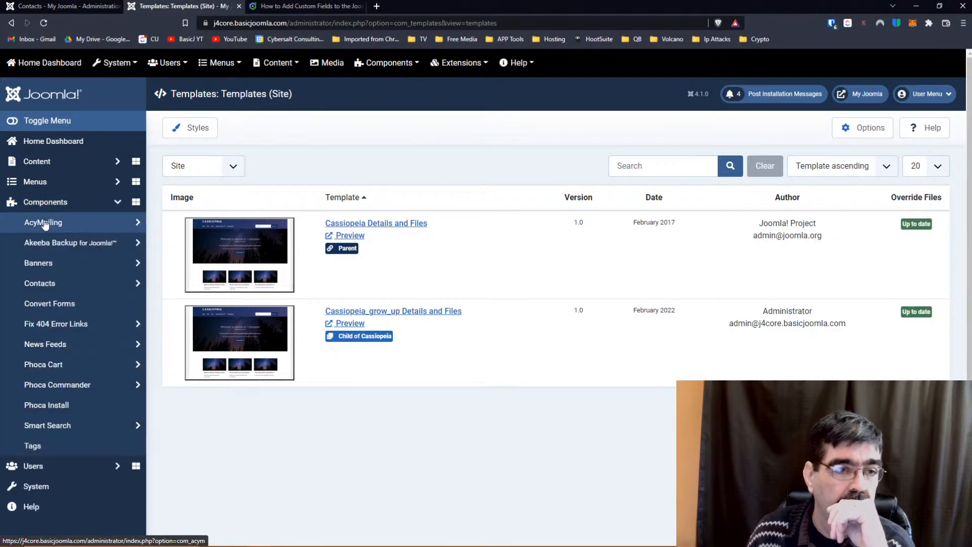
{"action": "left_click", "coordinate": [41, 283]}
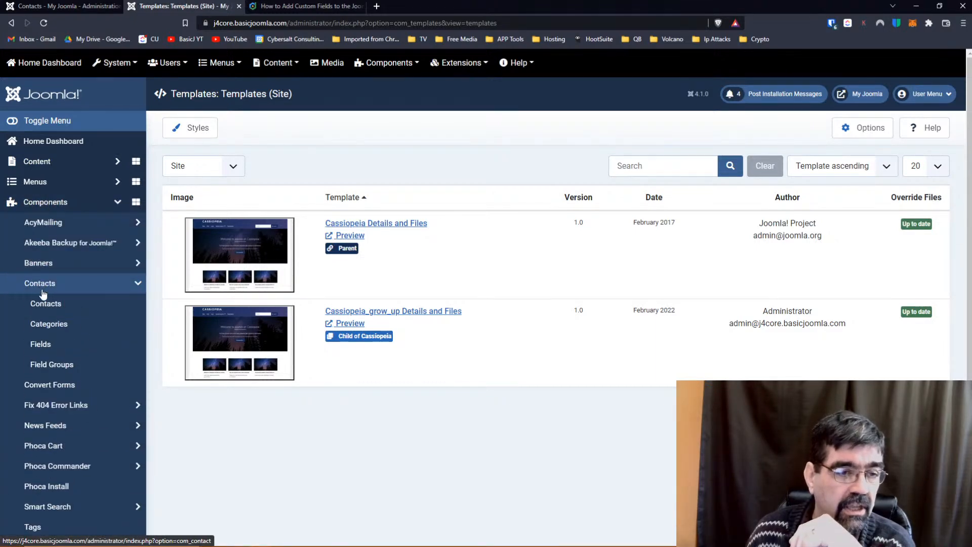
{"action": "left_click", "coordinate": [60, 366]}
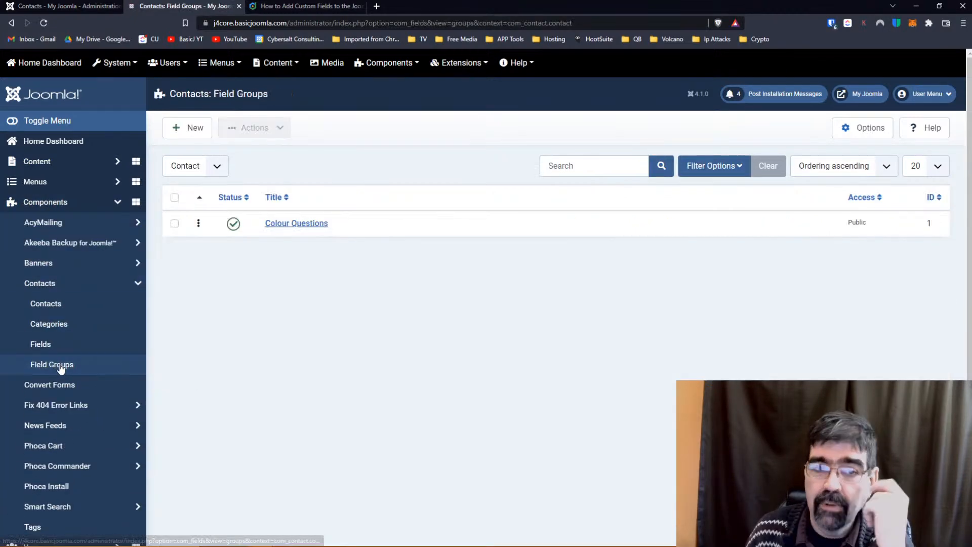
Title a new contact field group 'Extra Submitted Fields', replacing 'Mail' in the typed title, and save & close.
{"action": "left_click", "coordinate": [189, 129]}
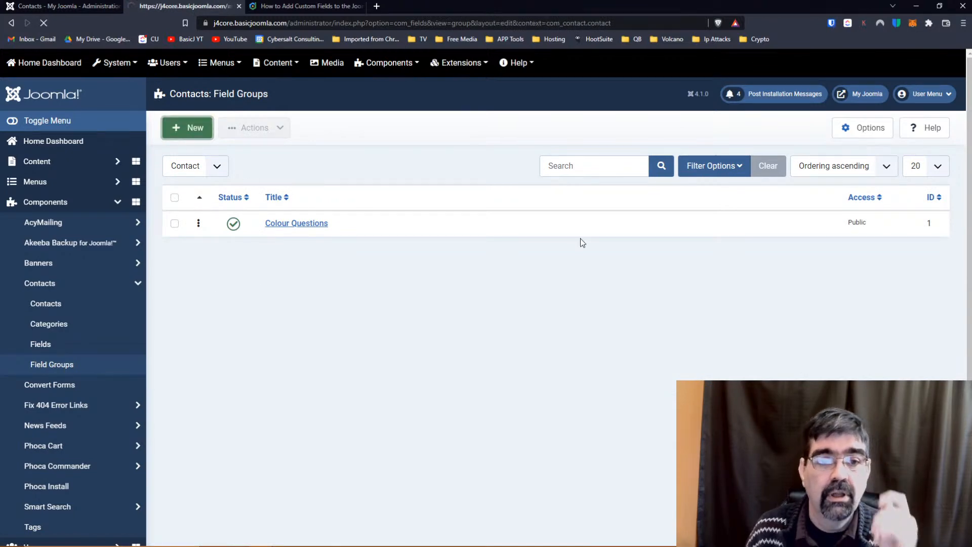
{"action": "left_click", "coordinate": [324, 179]}
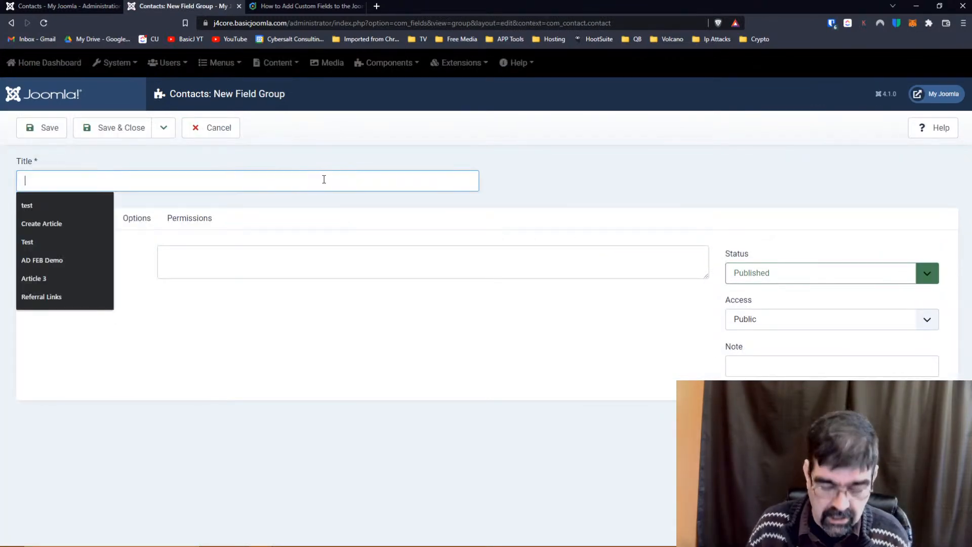
{"action": "type", "text": "Extra M"}
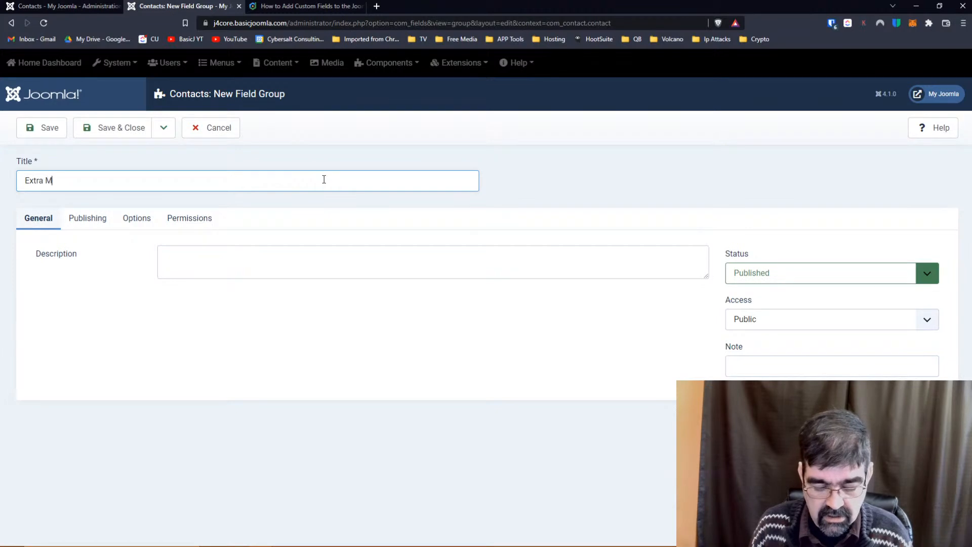
{"action": "type", "text": "ail Fields"}
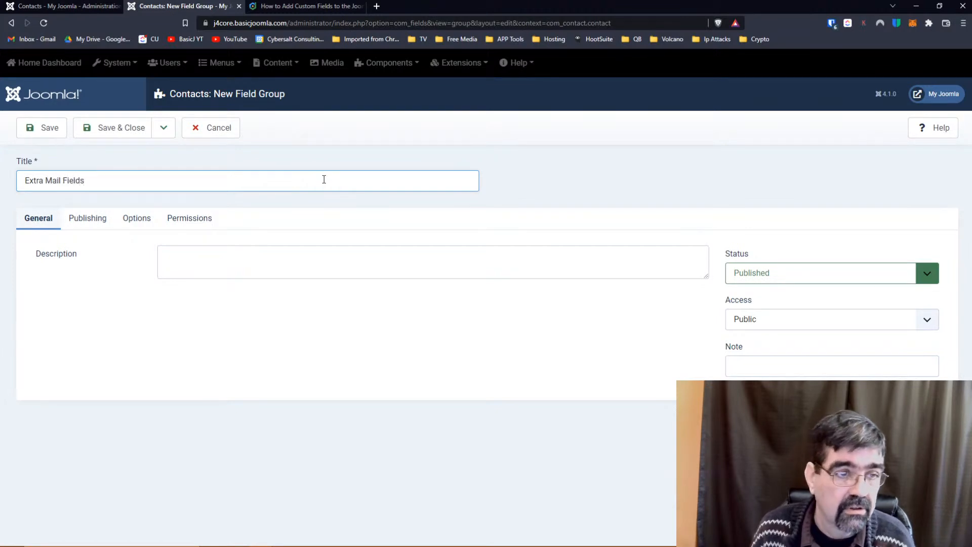
{"action": "key", "text": "Left"}
{"action": "key", "text": "Left"}
{"action": "key", "text": "Left"}
{"action": "key", "text": "Left"}
{"action": "key", "text": "Left"}
{"action": "key", "text": "Left"}
{"action": "key", "text": "Left"}
{"action": "key", "text": "Left"}
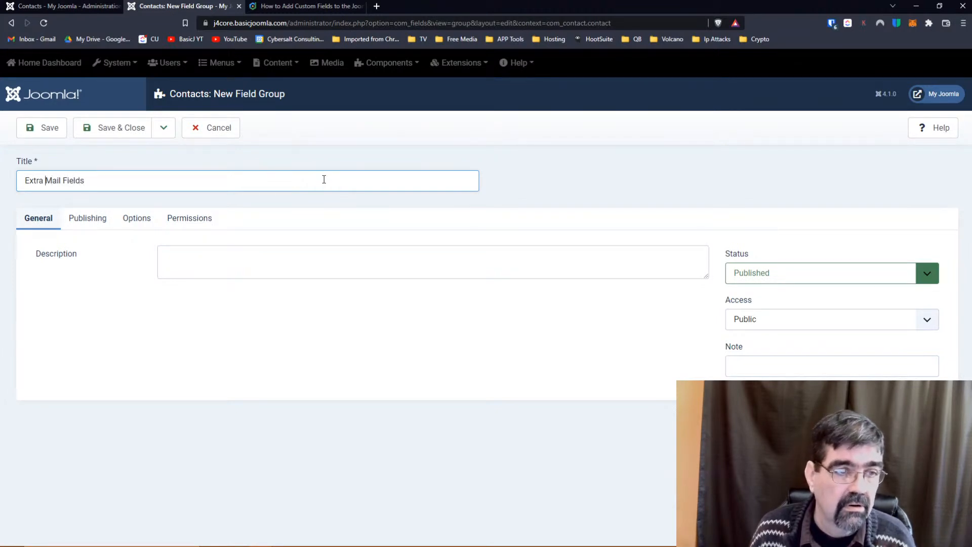
{"action": "type", "text": "Submitted"}
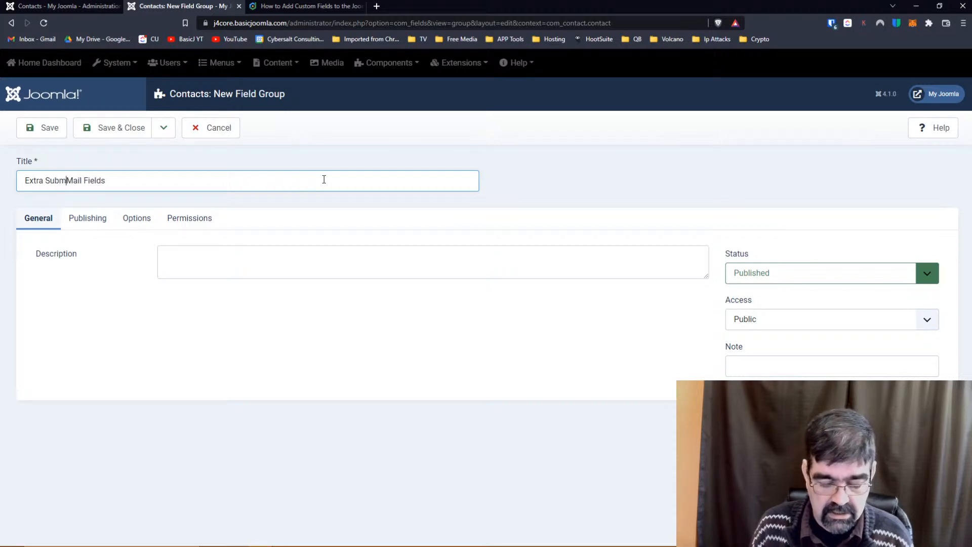
{"action": "key", "text": "Delete"}
{"action": "key", "text": "Delete"}
{"action": "key", "text": "Delete"}
{"action": "key", "text": "Delete"}
{"action": "key", "text": "Delete"}
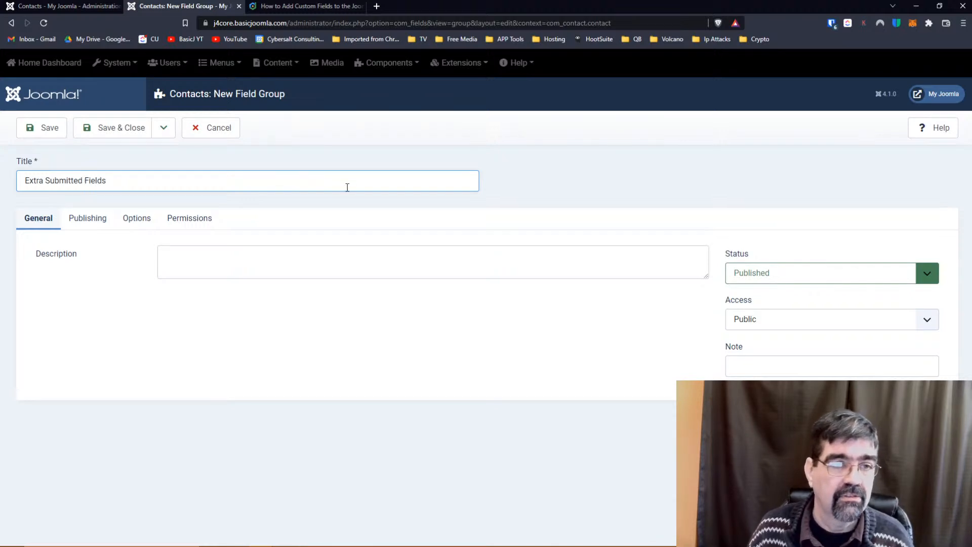
{"action": "left_click", "coordinate": [113, 133]}
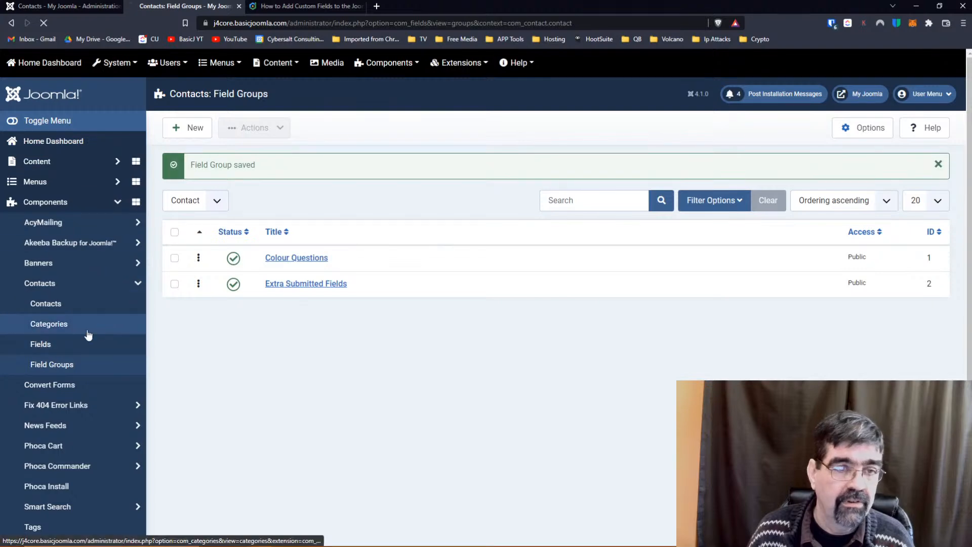
Start a new contact field from the Fields list, reading tutorial Part #3 before returning to the form.
{"action": "left_click", "coordinate": [88, 342]}
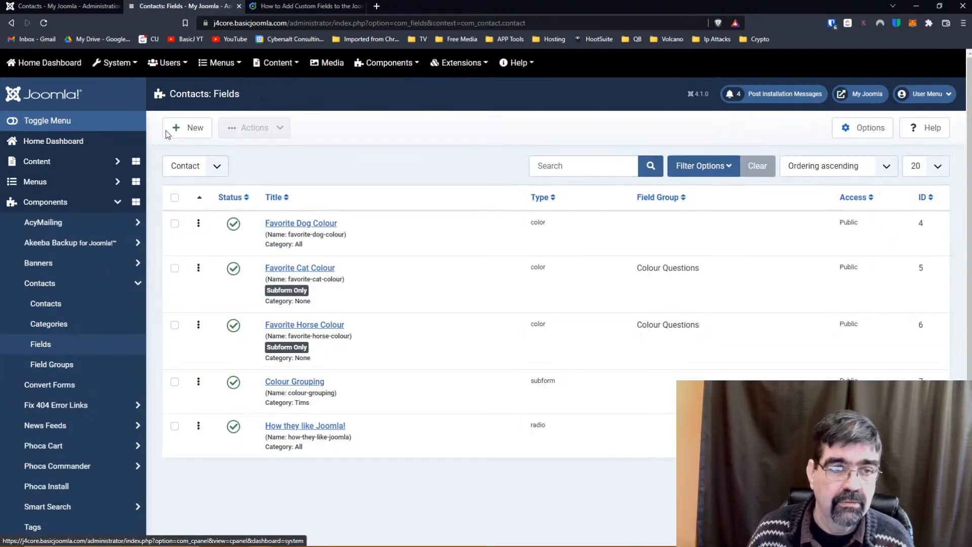
{"action": "left_click", "coordinate": [182, 132]}
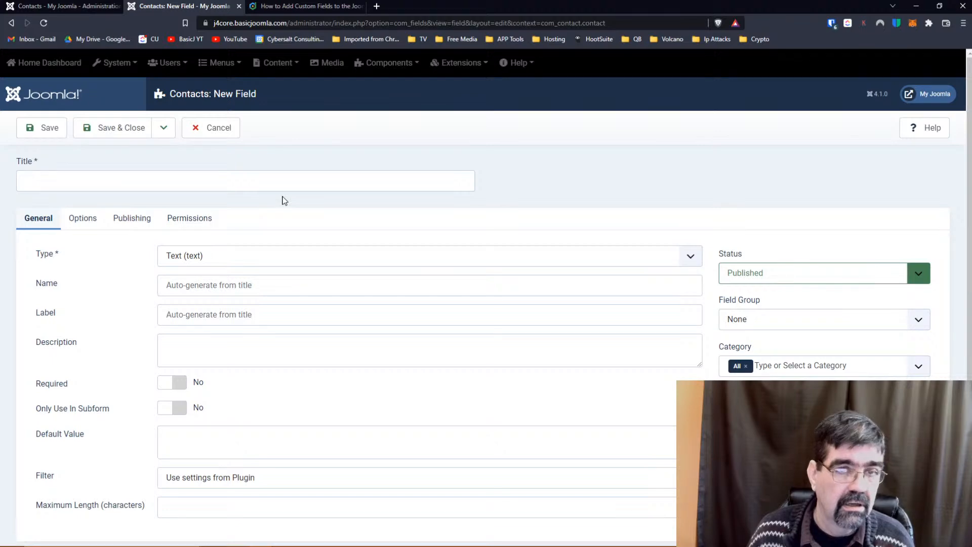
{"action": "left_click", "coordinate": [307, 6]}
{"action": "scroll", "coordinate": [583, 259], "scroll_direction": "up", "scroll_amount": 2}
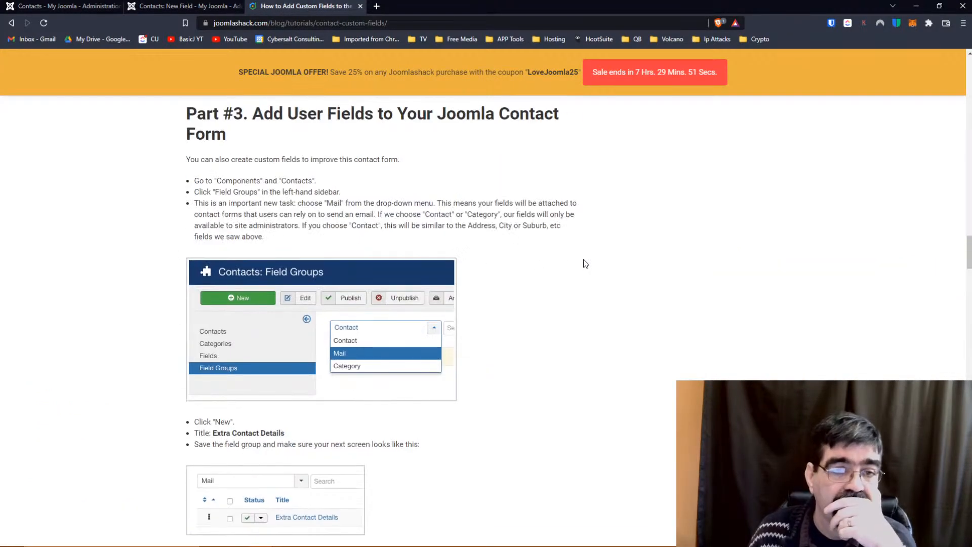
{"action": "scroll", "coordinate": [248, 179], "scroll_direction": "up", "scroll_amount": 1}
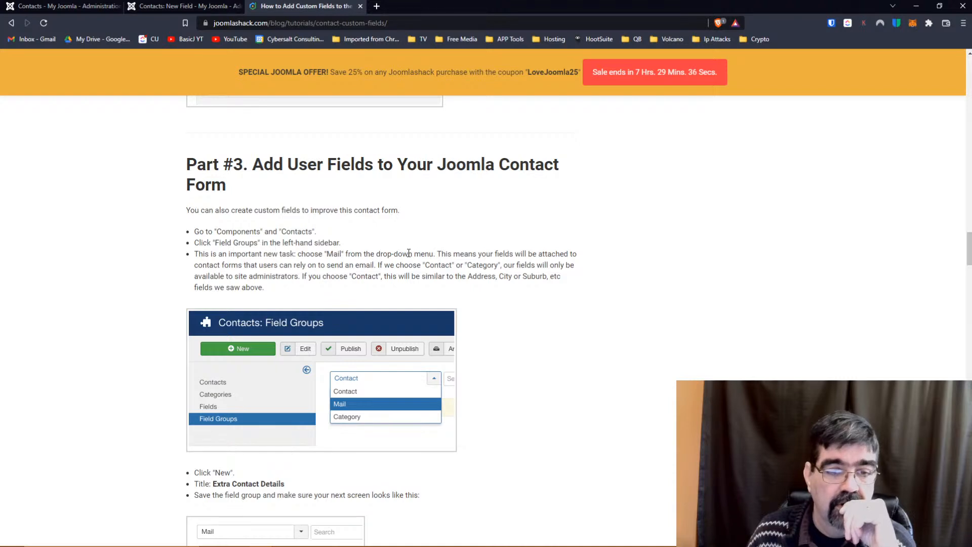
{"action": "left_click", "coordinate": [153, 9]}
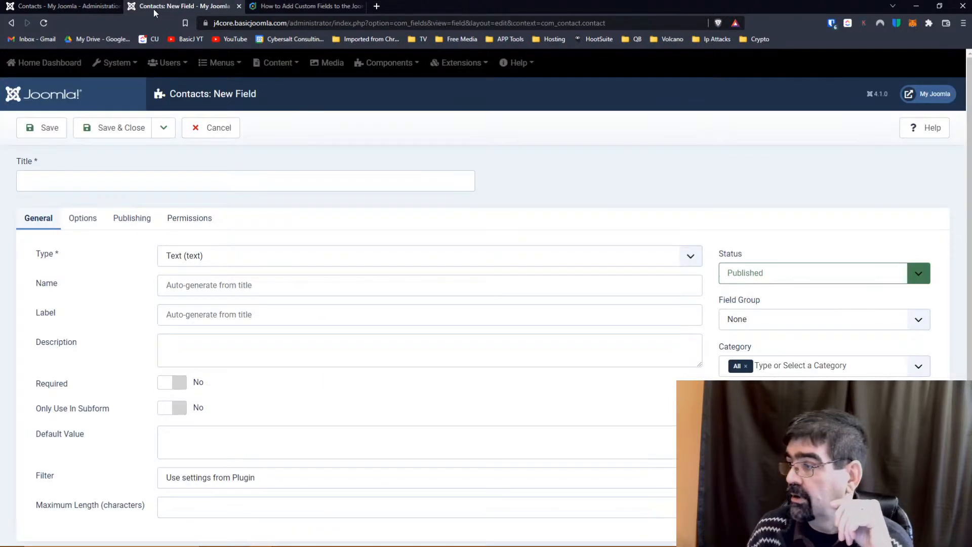
Cancel the new field and open the Extra Submitted Fields group from Contacts > Field Groups.
{"action": "left_click", "coordinate": [227, 128]}
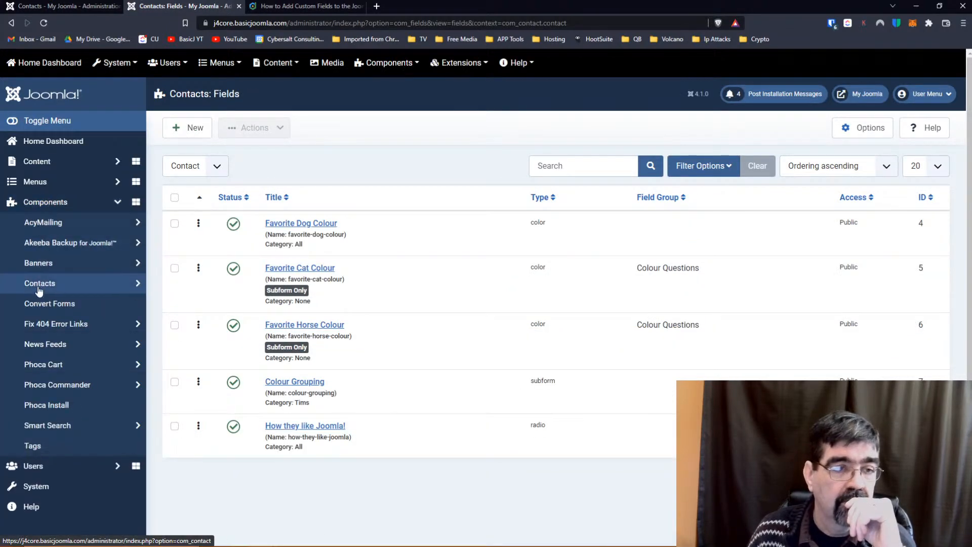
{"action": "left_click", "coordinate": [40, 283]}
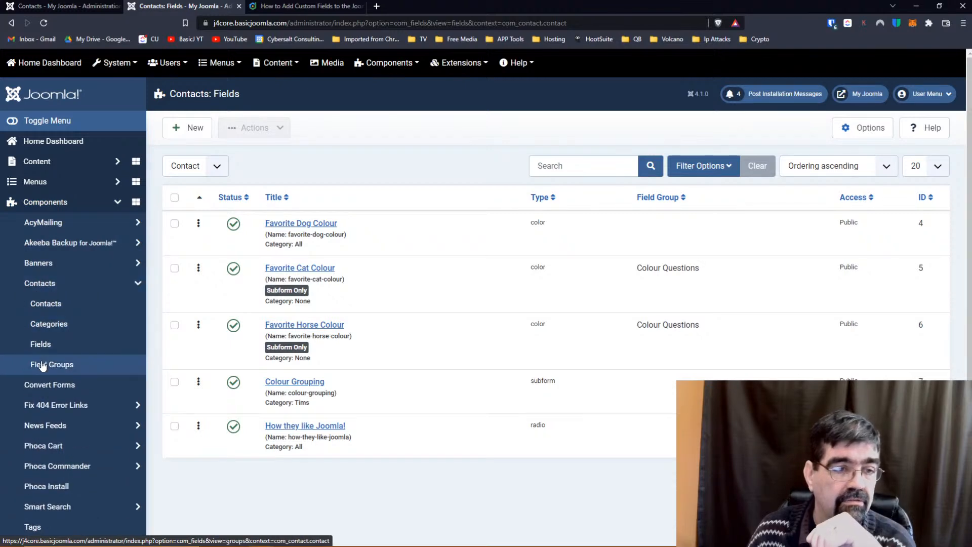
{"action": "left_click", "coordinate": [40, 365]}
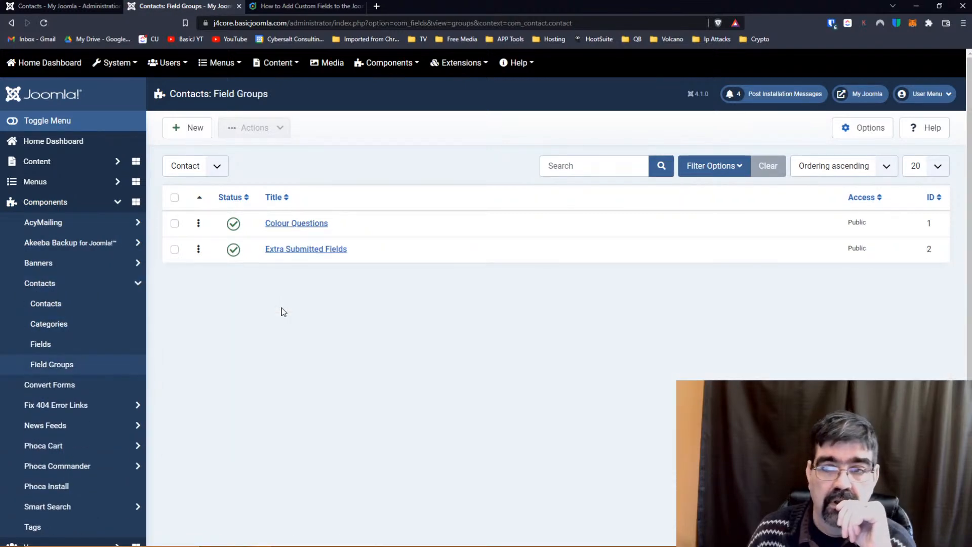
{"action": "left_click", "coordinate": [290, 253]}
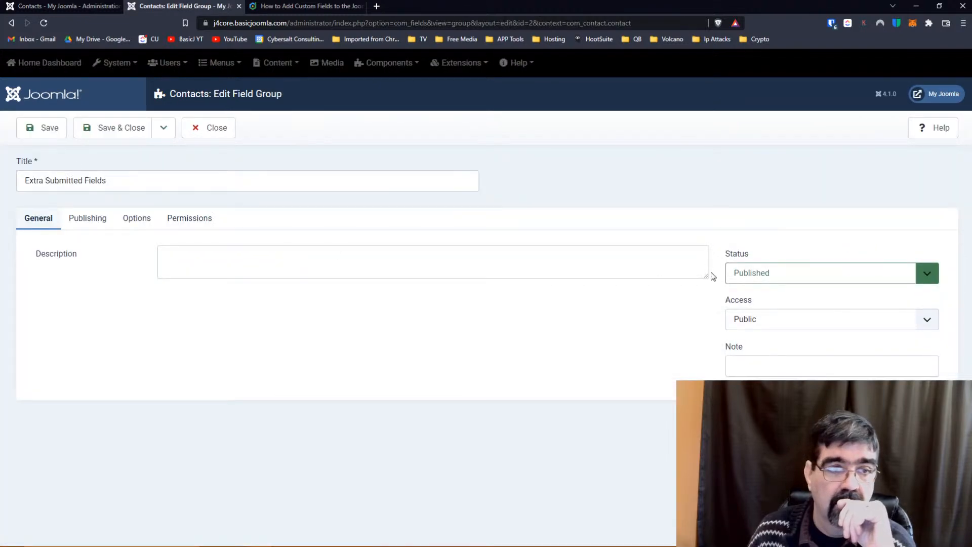
Review the group's Public access, publishing and options tabs, close it unchanged, and start a new group.
{"action": "left_click", "coordinate": [852, 328]}
{"action": "left_click", "coordinate": [836, 328]}
{"action": "left_click", "coordinate": [91, 223]}
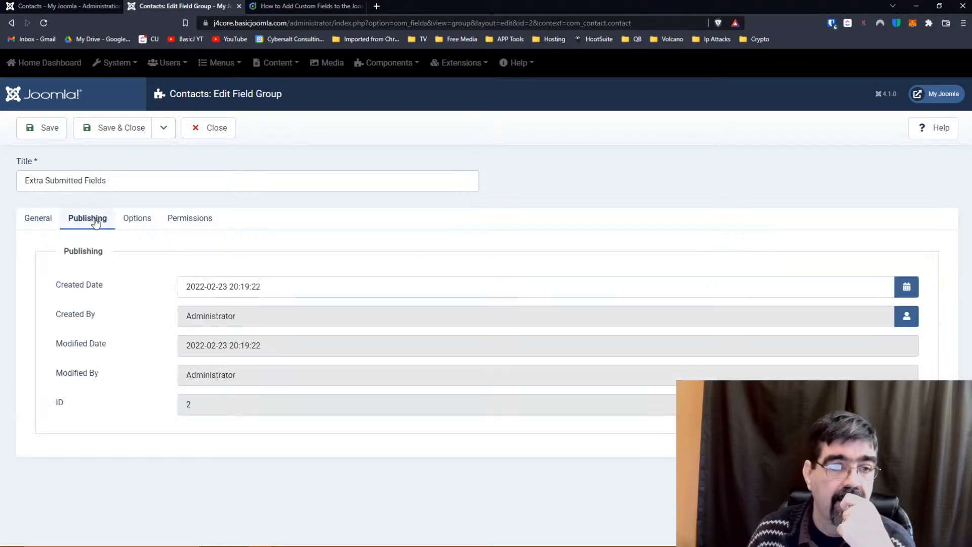
{"action": "left_click", "coordinate": [145, 226]}
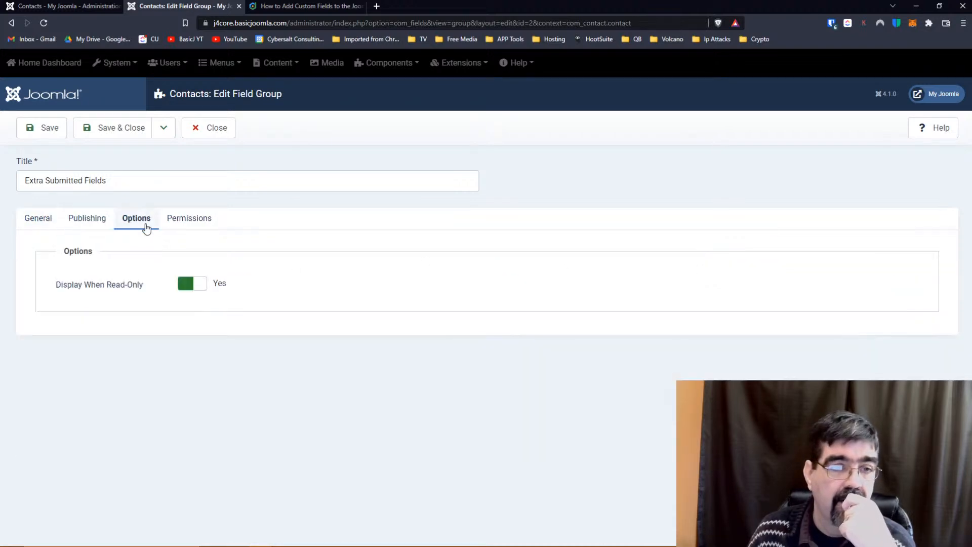
{"action": "left_click", "coordinate": [209, 139]}
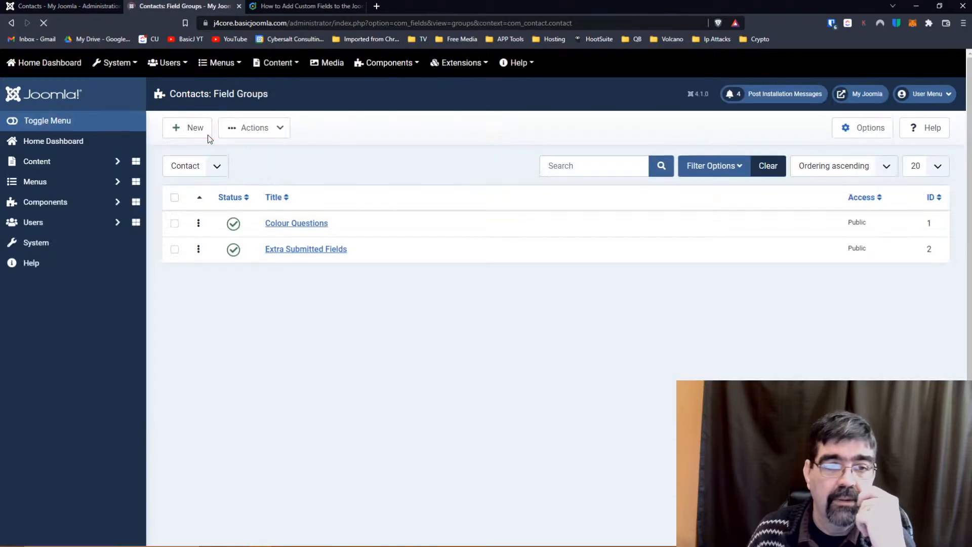
{"action": "left_click", "coordinate": [195, 136]}
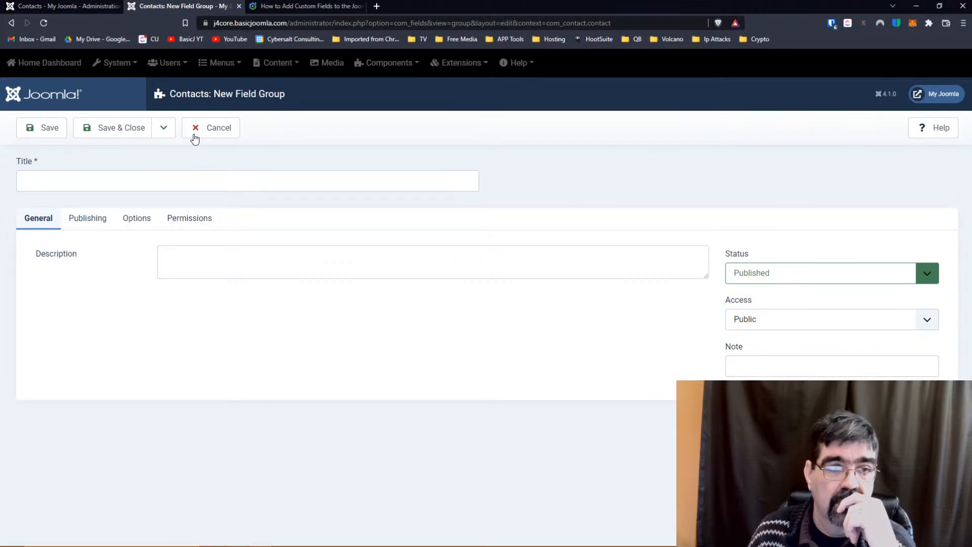
Look through the new group's Publishing, Options, General and Permissions tabs.
{"action": "left_click", "coordinate": [97, 218]}
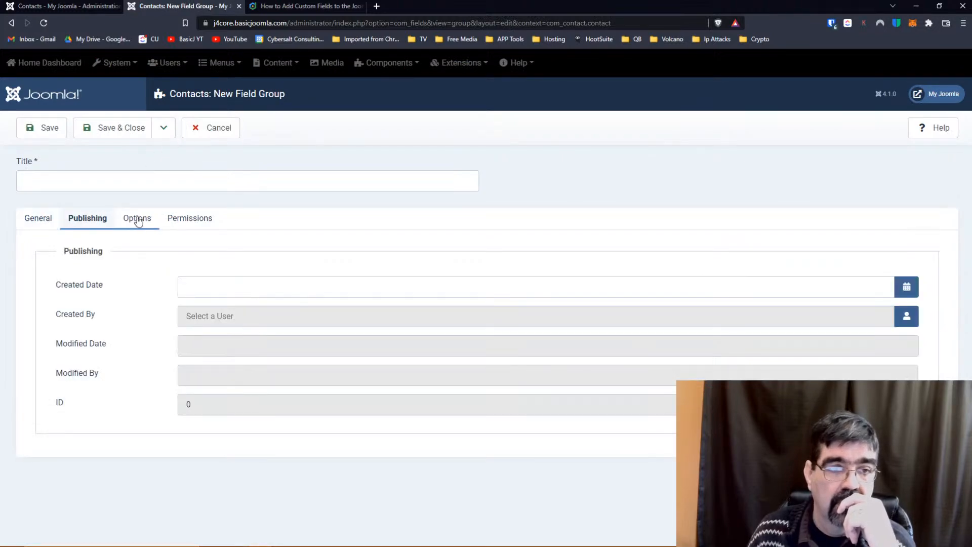
{"action": "left_click", "coordinate": [138, 219]}
{"action": "left_click", "coordinate": [88, 222]}
{"action": "left_click", "coordinate": [37, 223]}
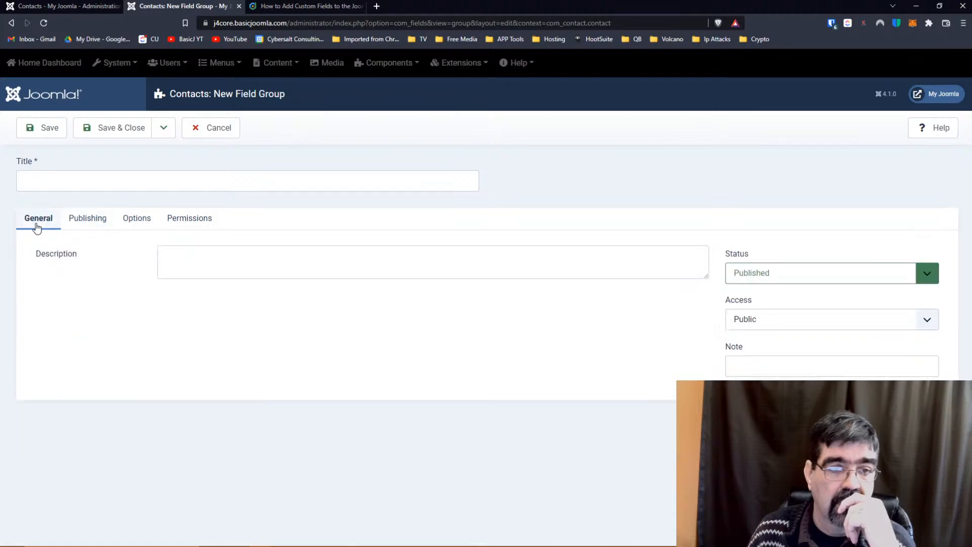
{"action": "left_click", "coordinate": [184, 226]}
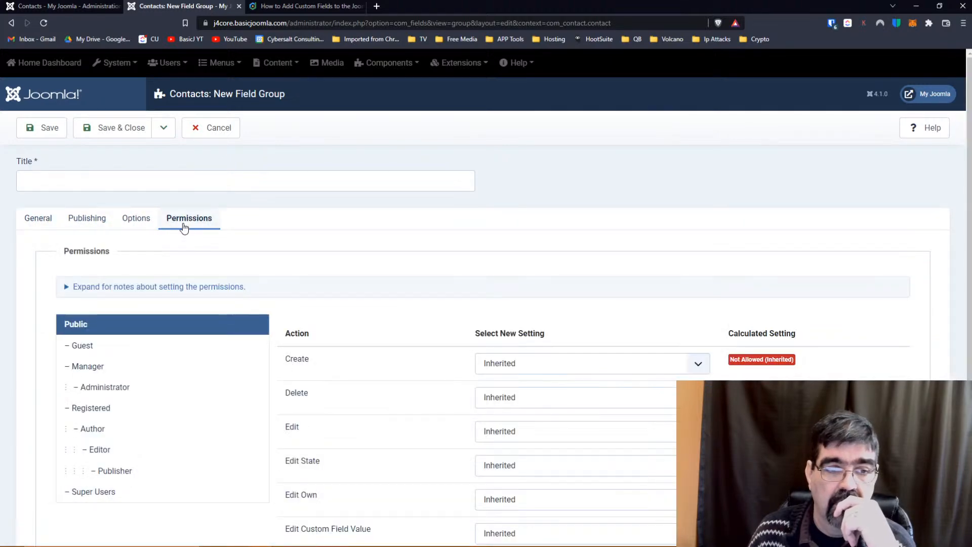
Reread the field group steps in the Joomlashack custom fields tutorial.
{"action": "left_click", "coordinate": [302, 7]}
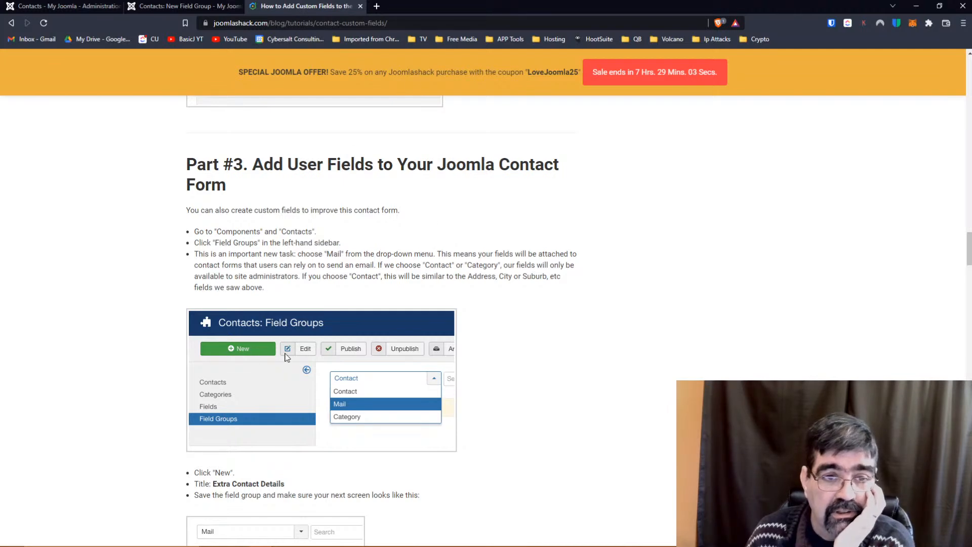
{"action": "scroll", "coordinate": [454, 226], "scroll_direction": "up", "scroll_amount": 20}
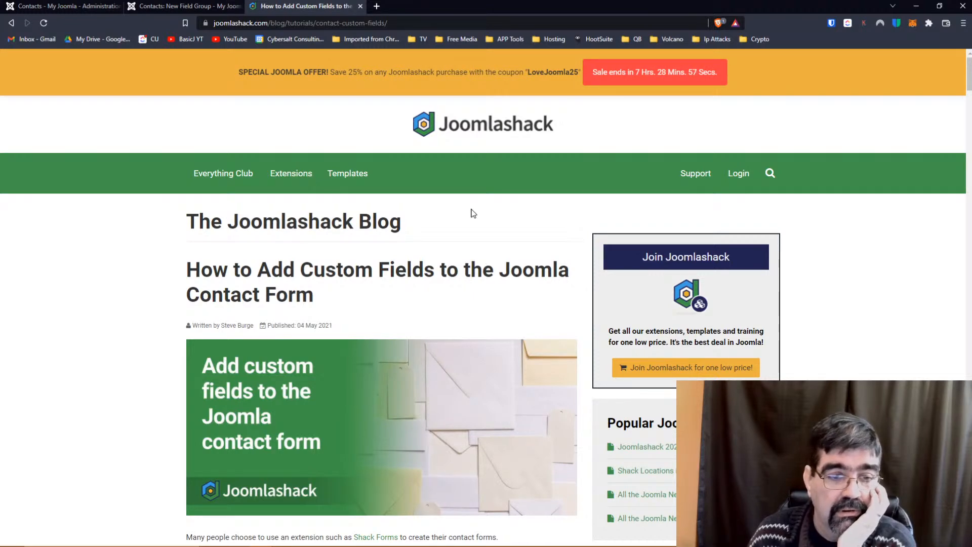
{"action": "scroll", "coordinate": [472, 213], "scroll_direction": "down", "scroll_amount": 20}
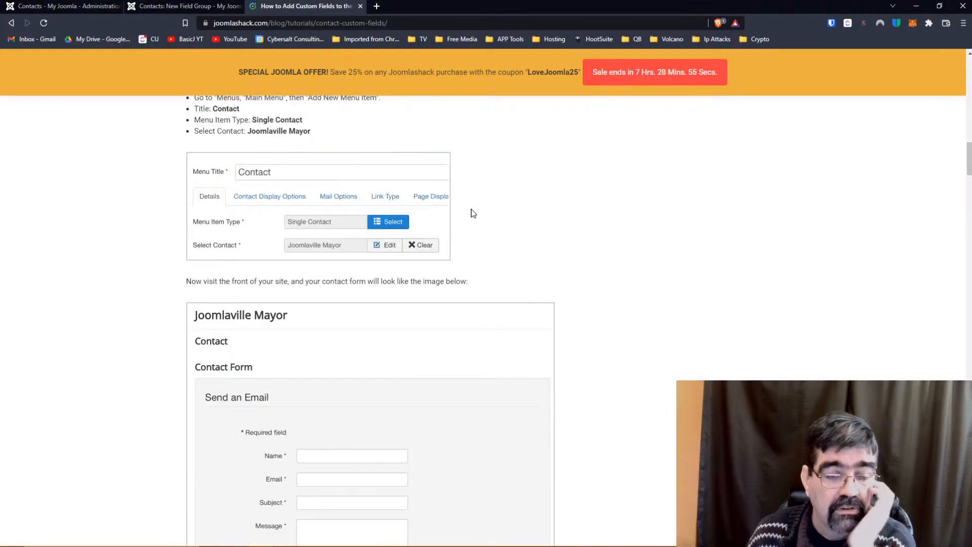
{"action": "scroll", "coordinate": [473, 213], "scroll_direction": "up", "scroll_amount": 3}
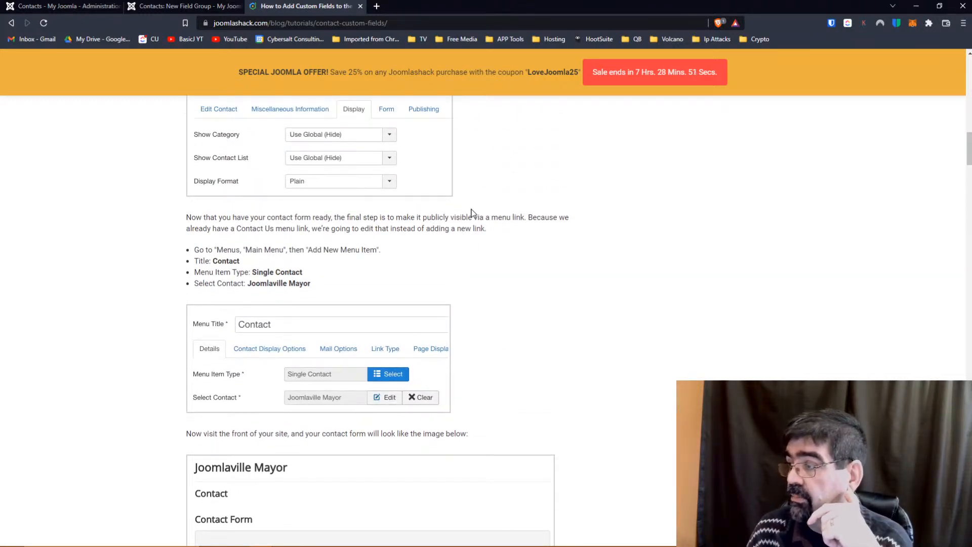
{"action": "scroll", "coordinate": [472, 212], "scroll_direction": "up", "scroll_amount": 13}
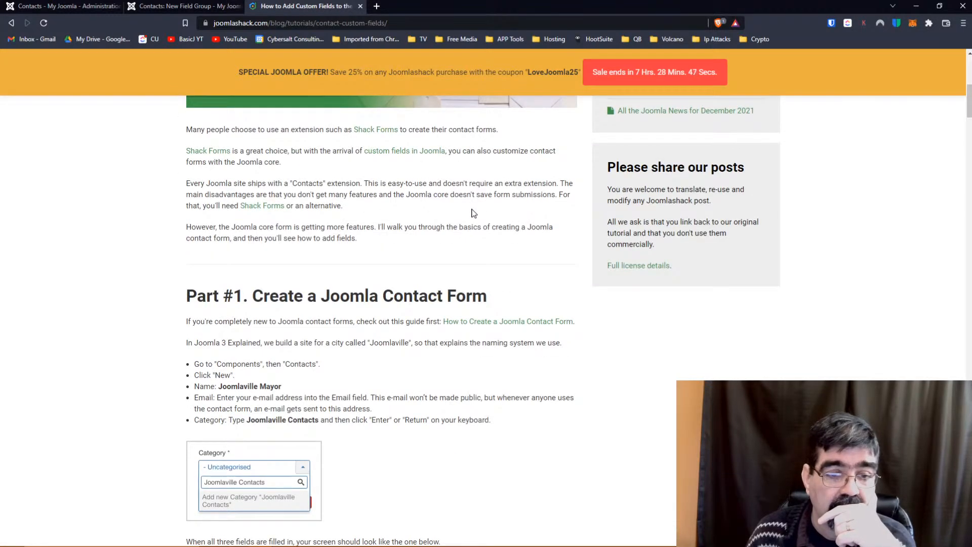
Recheck the unfinished group's General, Publishing, Options and Permissions tabs, then cancel it.
{"action": "left_click", "coordinate": [51, 9]}
{"action": "left_click", "coordinate": [152, 7]}
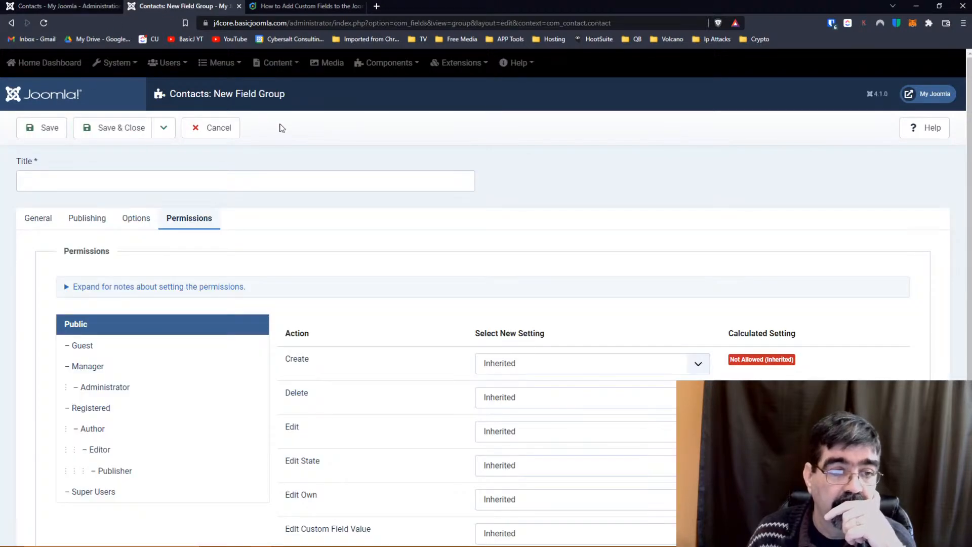
{"action": "scroll", "coordinate": [284, 136], "scroll_direction": "down", "scroll_amount": 1}
{"action": "scroll", "coordinate": [284, 137], "scroll_direction": "down", "scroll_amount": 1}
{"action": "left_click", "coordinate": [43, 135]}
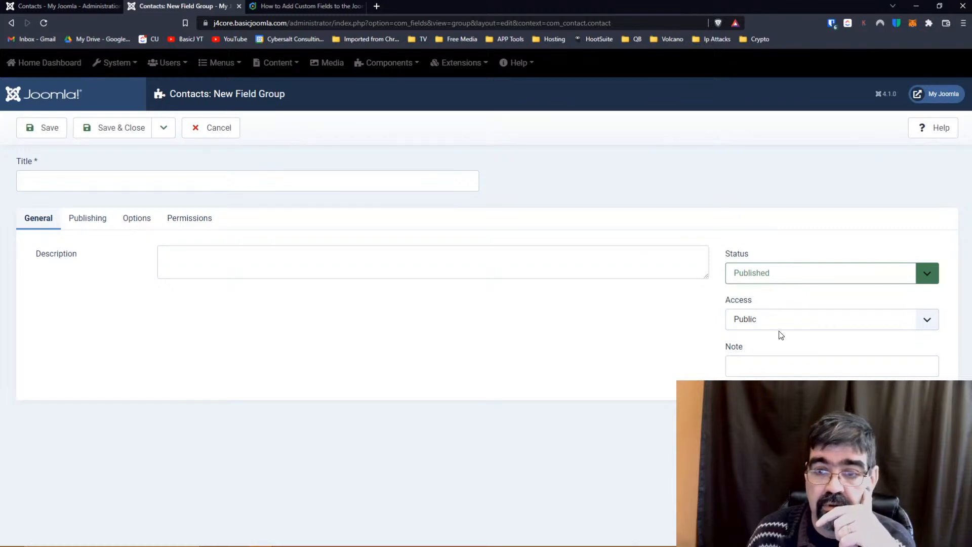
{"action": "left_click", "coordinate": [104, 219]}
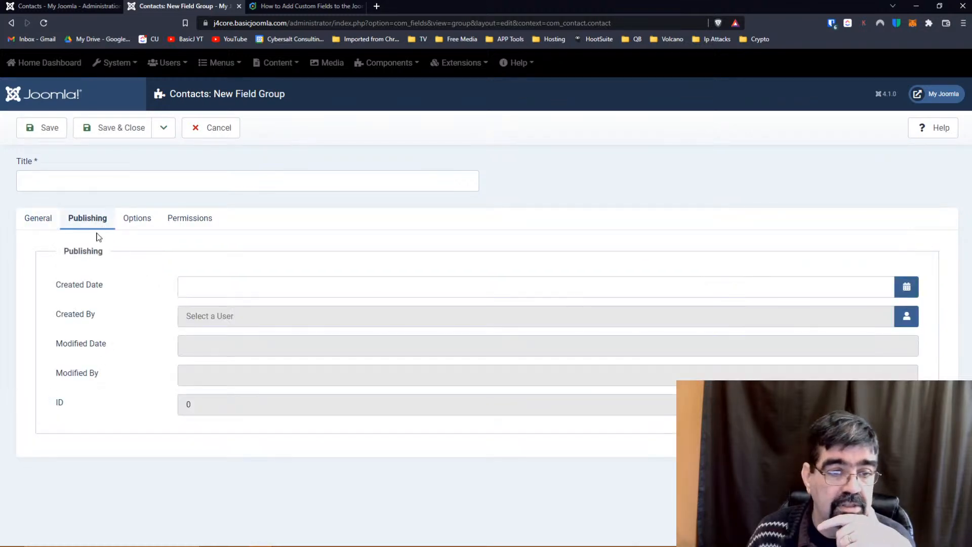
{"action": "left_click", "coordinate": [137, 219]}
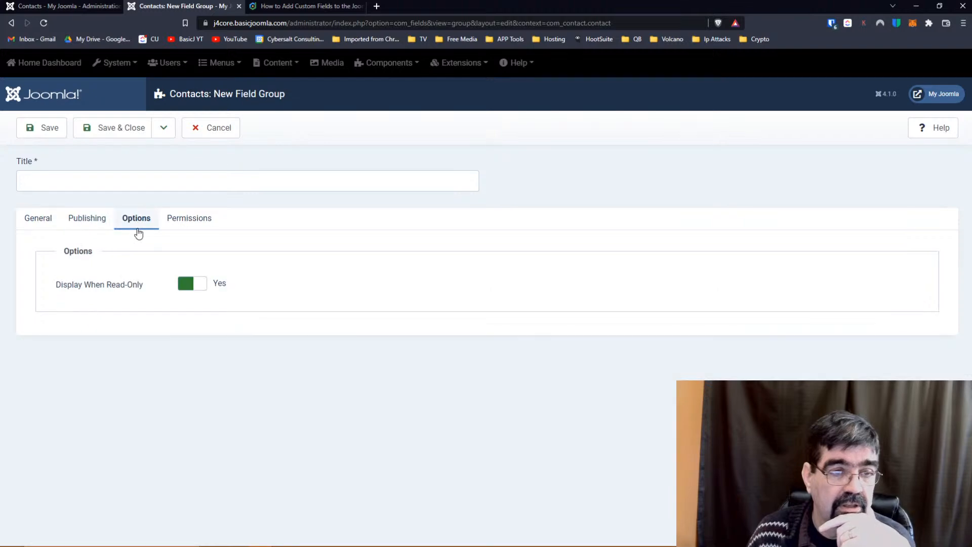
{"action": "left_click", "coordinate": [197, 219]}
{"action": "left_click", "coordinate": [209, 128]}
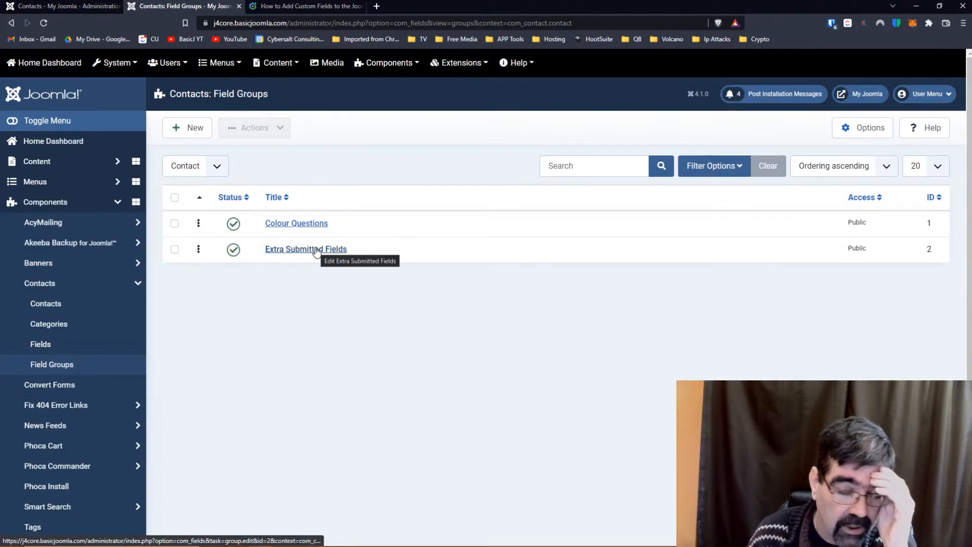
{"action": "left_click", "coordinate": [301, 8]}
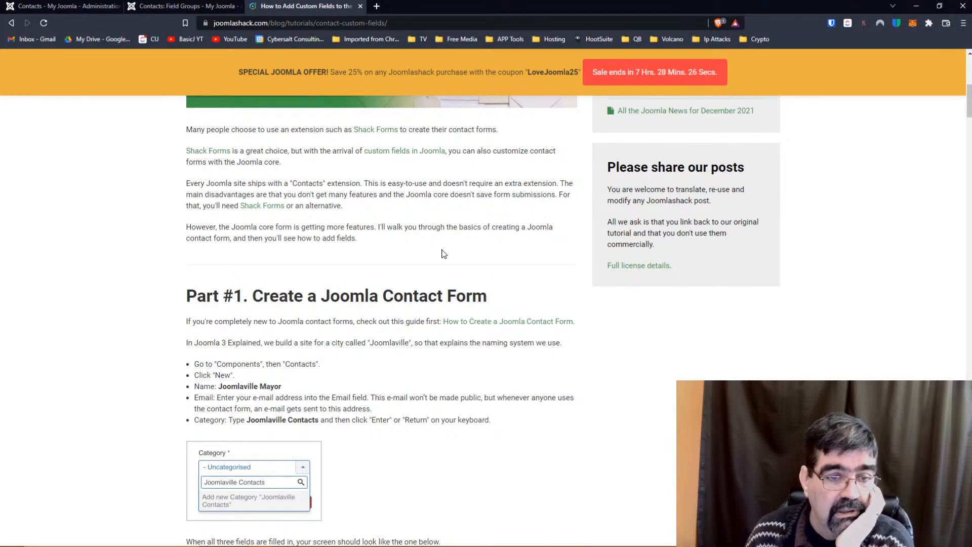
{"action": "scroll", "coordinate": [443, 253], "scroll_direction": "down", "scroll_amount": 4}
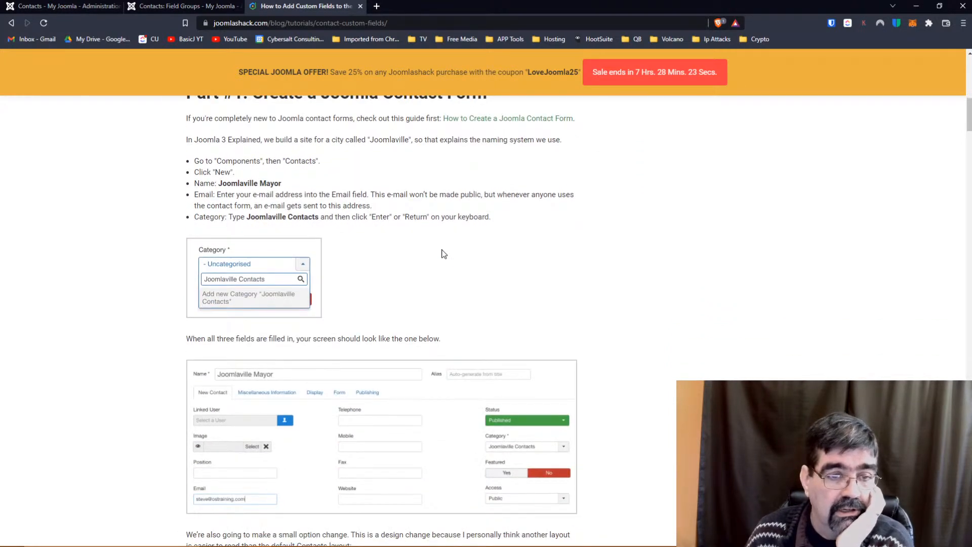
{"action": "scroll", "coordinate": [443, 253], "scroll_direction": "up", "scroll_amount": 3}
{"action": "scroll", "coordinate": [444, 253], "scroll_direction": "down", "scroll_amount": 12}
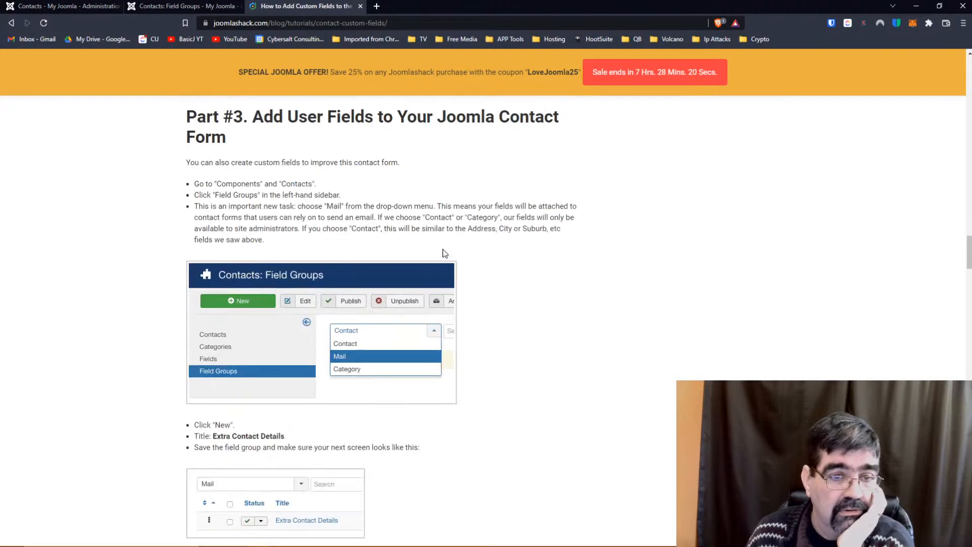
{"action": "scroll", "coordinate": [444, 253], "scroll_direction": "up", "scroll_amount": 2}
{"action": "scroll", "coordinate": [444, 253], "scroll_direction": "down", "scroll_amount": 5}
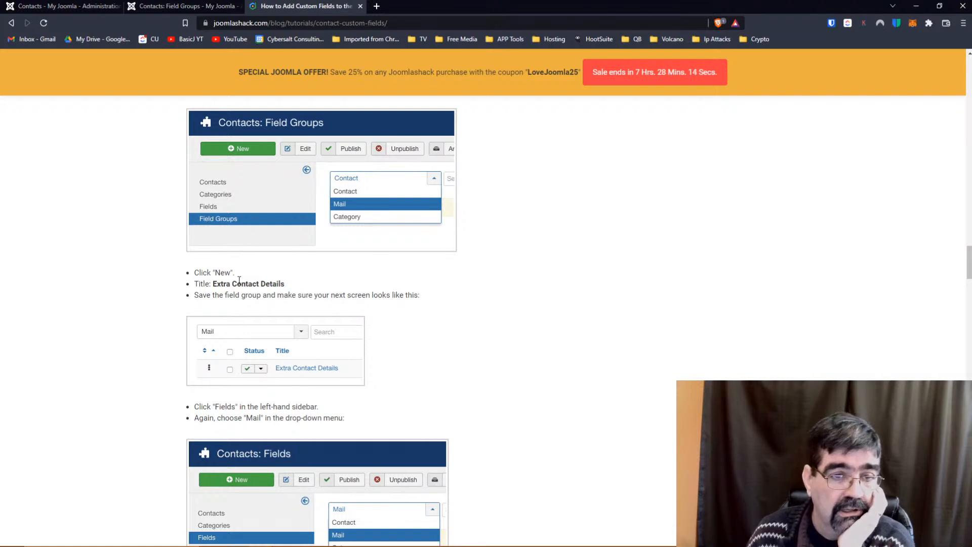
{"action": "scroll", "coordinate": [239, 280], "scroll_direction": "up", "scroll_amount": 2}
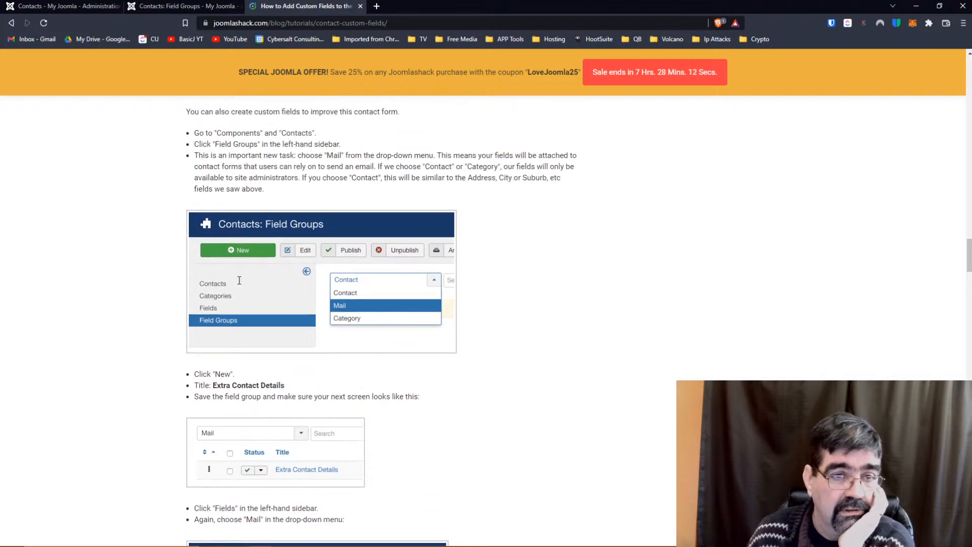
{"action": "scroll", "coordinate": [240, 284], "scroll_direction": "down", "scroll_amount": 3}
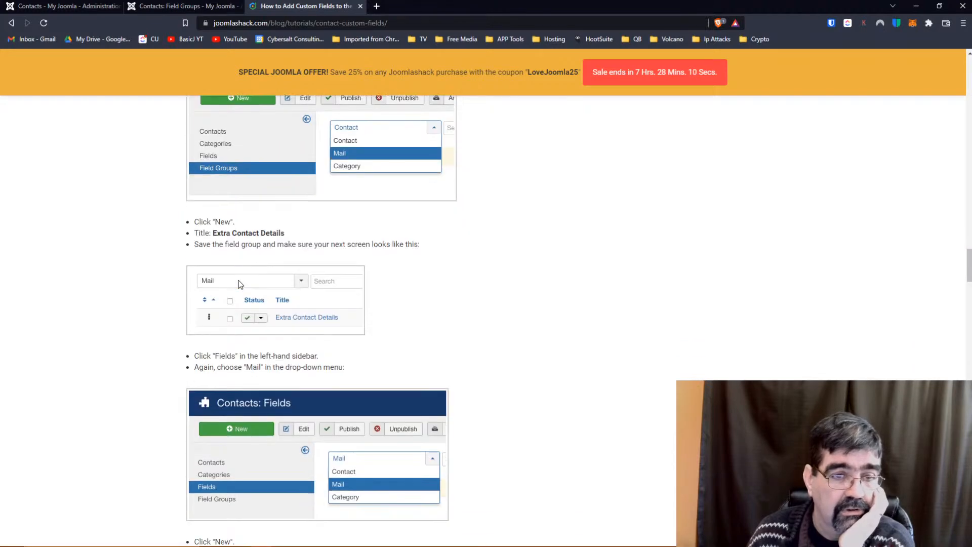
{"action": "scroll", "coordinate": [240, 284], "scroll_direction": "down", "scroll_amount": 3}
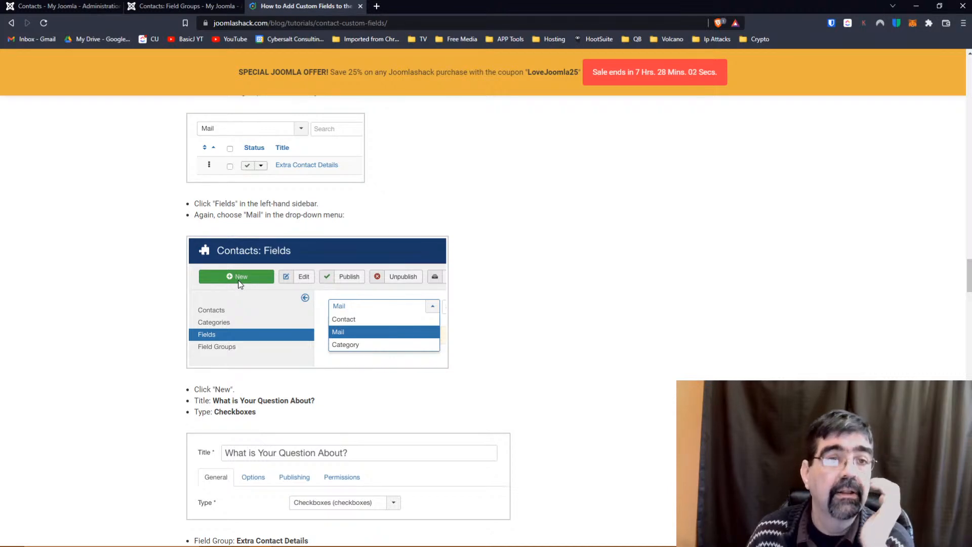
{"action": "left_click", "coordinate": [157, 6]}
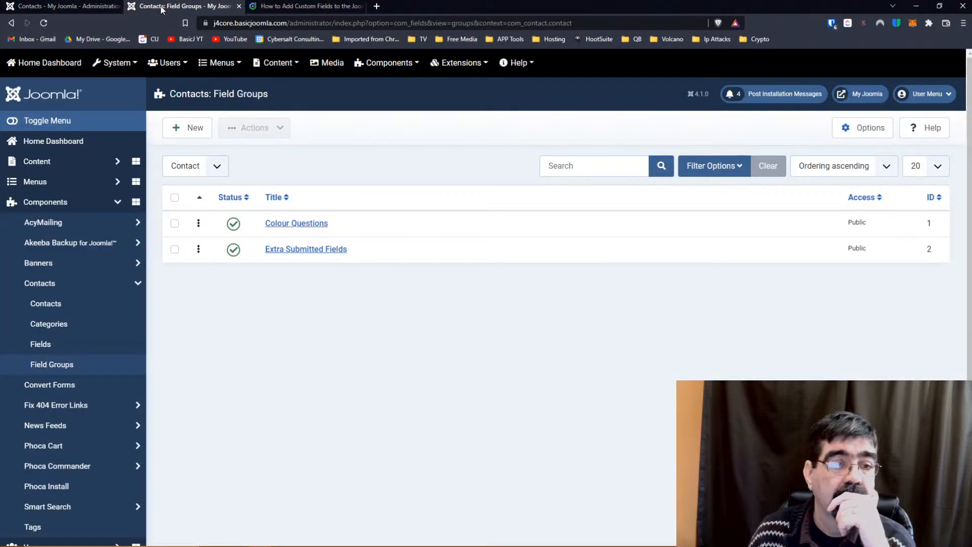
Start a new contact field, leaving Field Group at None and Type Text, and view its Options tab.
{"action": "left_click", "coordinate": [81, 350]}
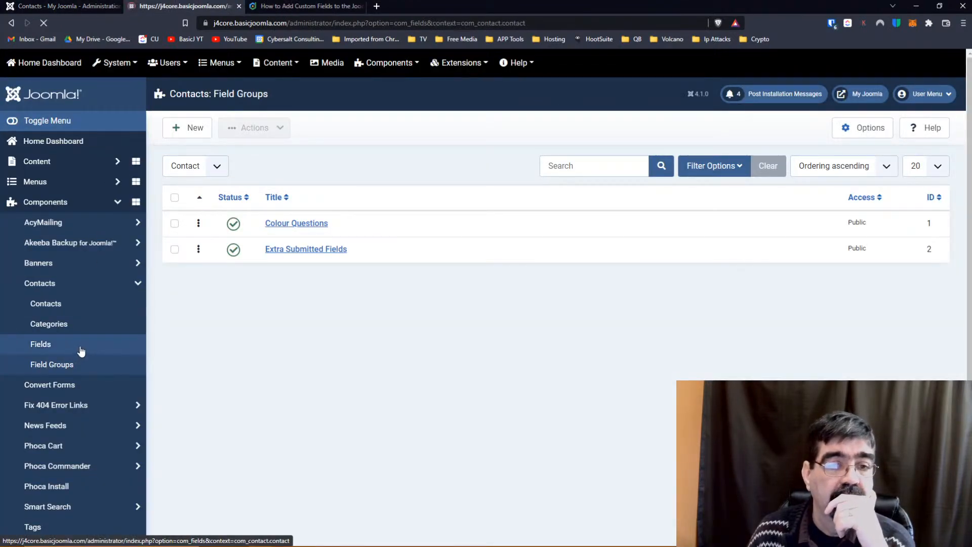
{"action": "left_click", "coordinate": [191, 130]}
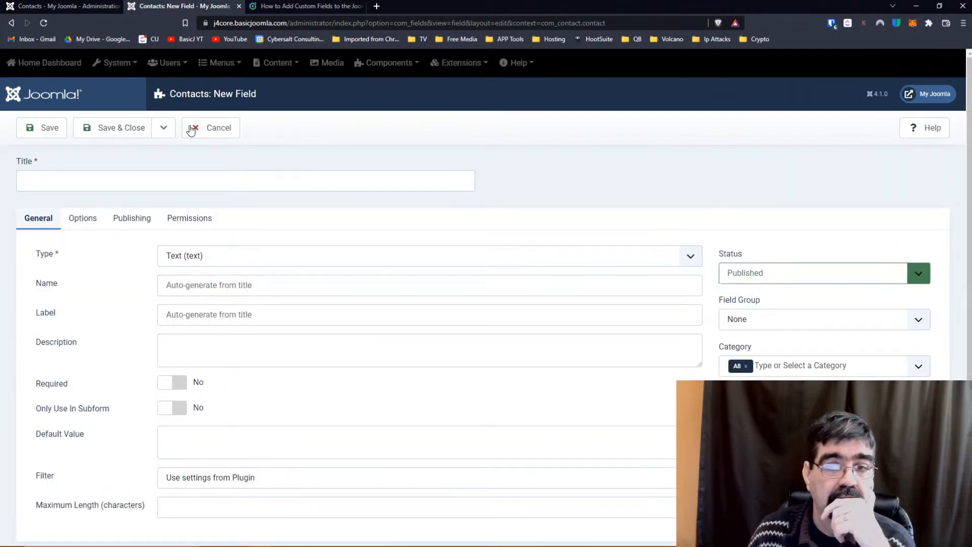
{"action": "left_click", "coordinate": [798, 319]}
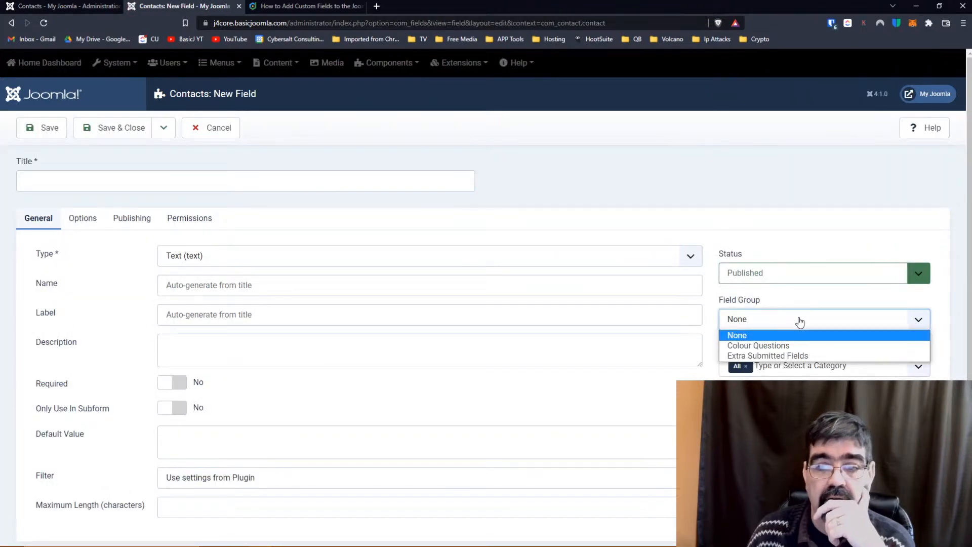
{"action": "left_click", "coordinate": [799, 320]}
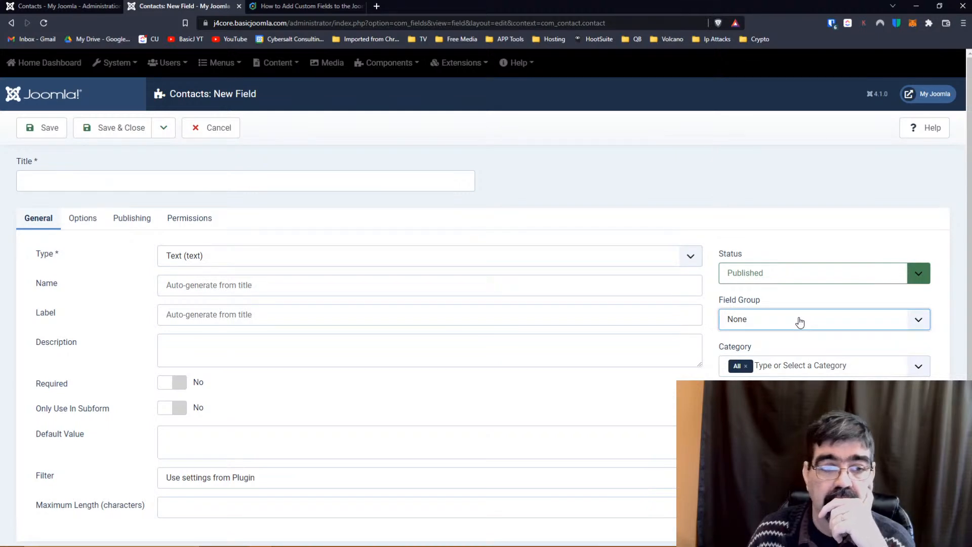
{"action": "scroll", "coordinate": [420, 247], "scroll_direction": "down", "scroll_amount": 1}
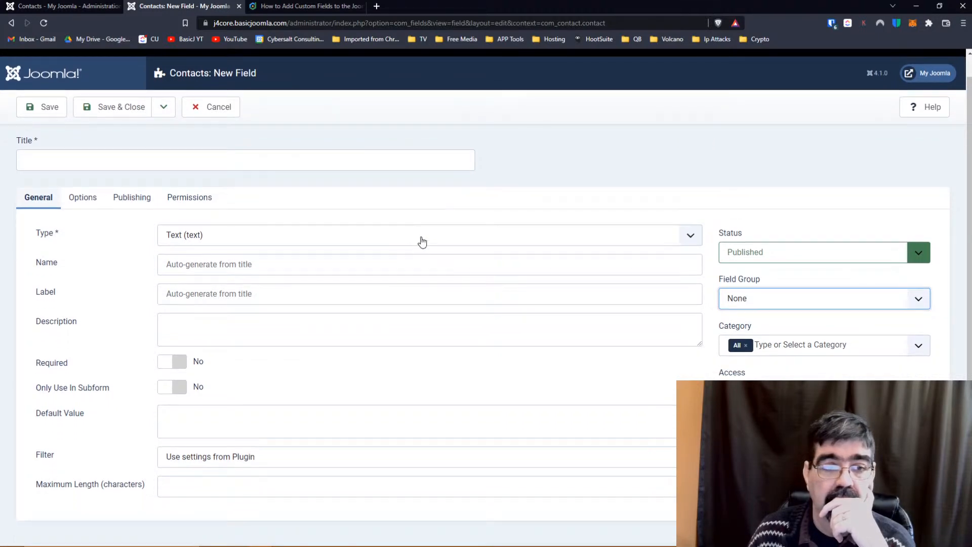
{"action": "left_click", "coordinate": [419, 245]}
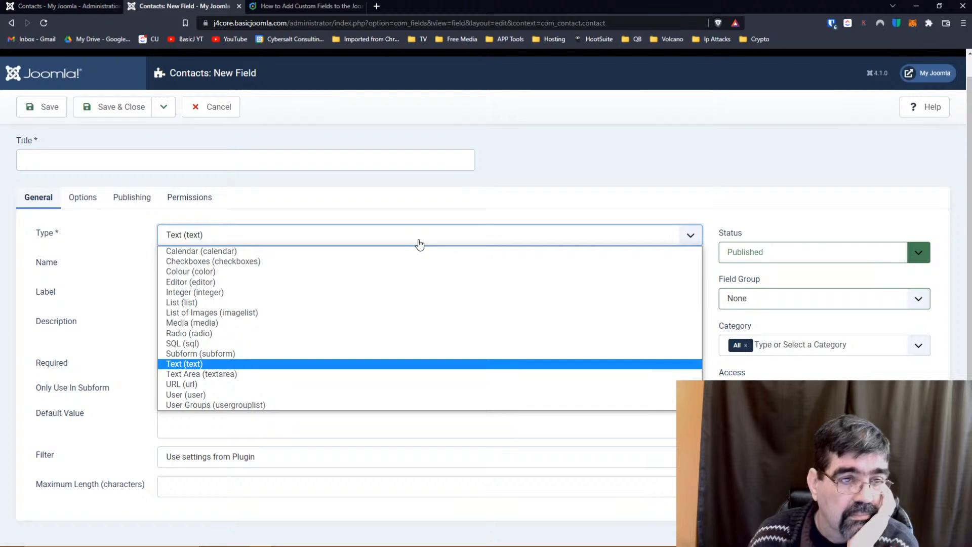
{"action": "left_click", "coordinate": [86, 199]}
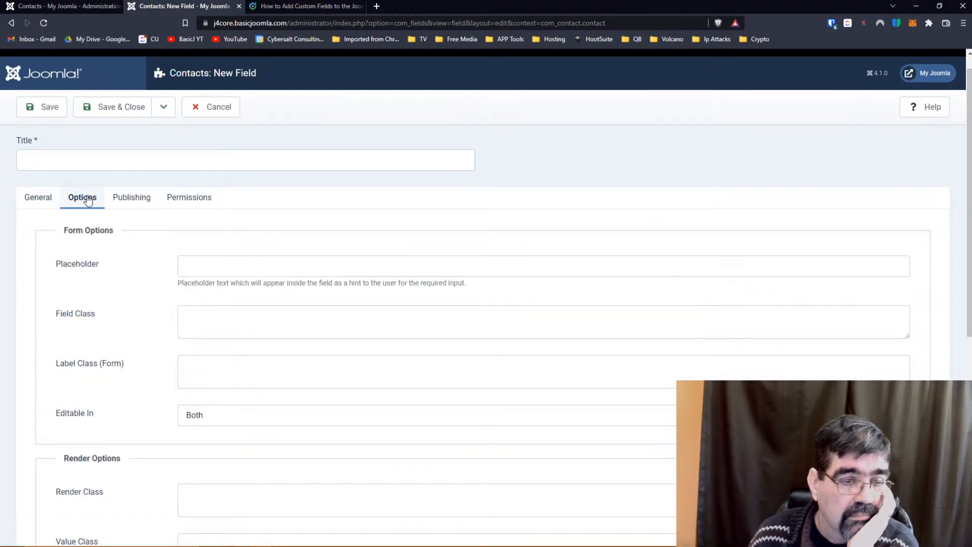
{"action": "left_click", "coordinate": [279, 6]}
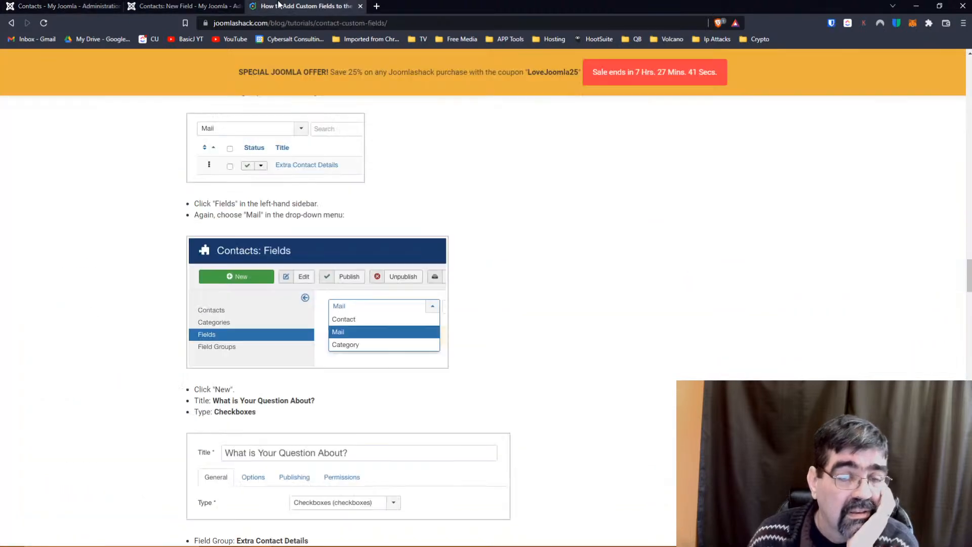
{"action": "scroll", "coordinate": [310, 245], "scroll_direction": "up", "scroll_amount": 8}
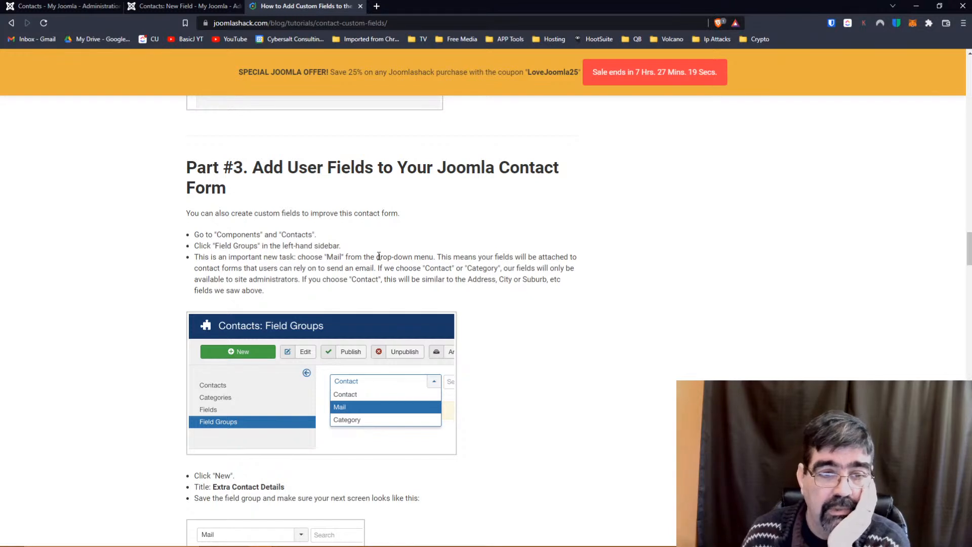
Discard the unsaved new field and open the Contacts Field Groups list.
{"action": "left_click", "coordinate": [182, 6]}
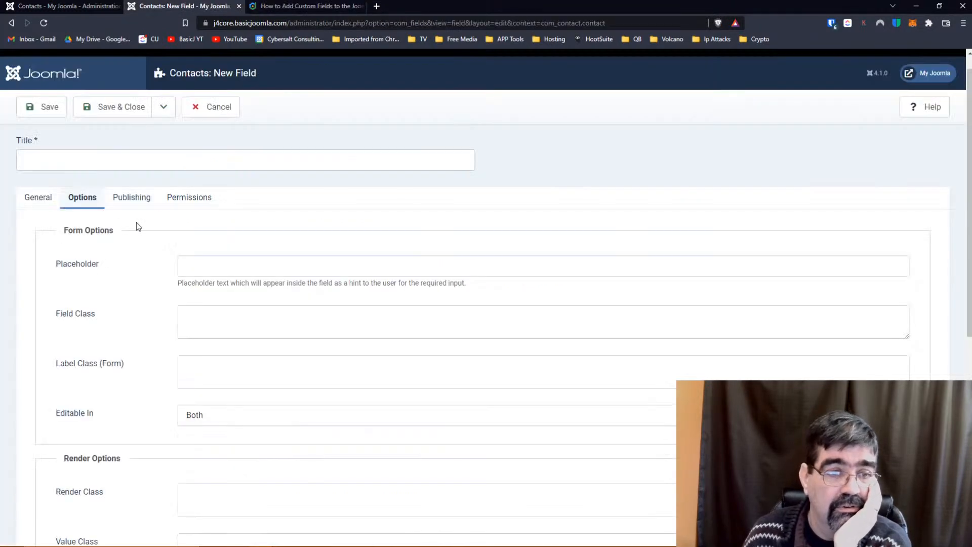
{"action": "left_click", "coordinate": [217, 108]}
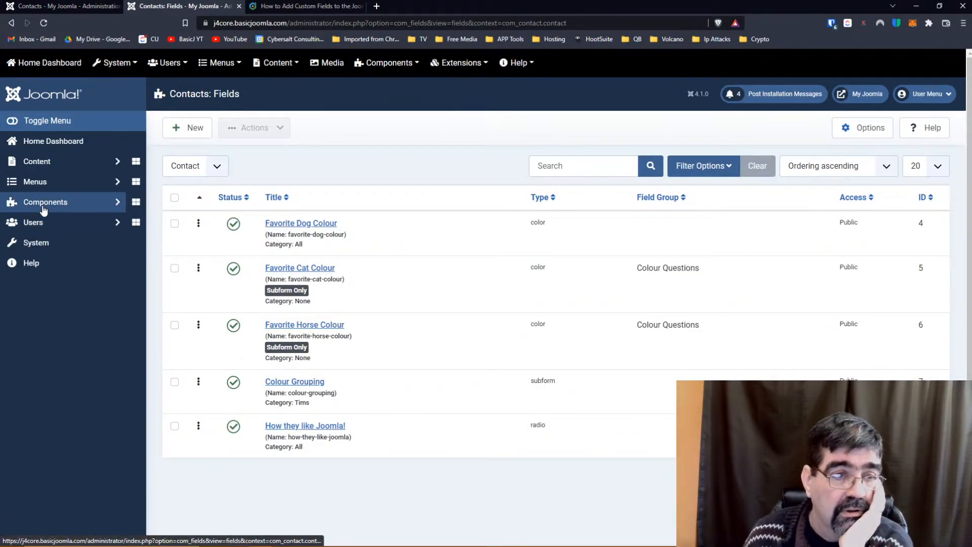
{"action": "left_click", "coordinate": [44, 205]}
{"action": "left_click", "coordinate": [44, 284]}
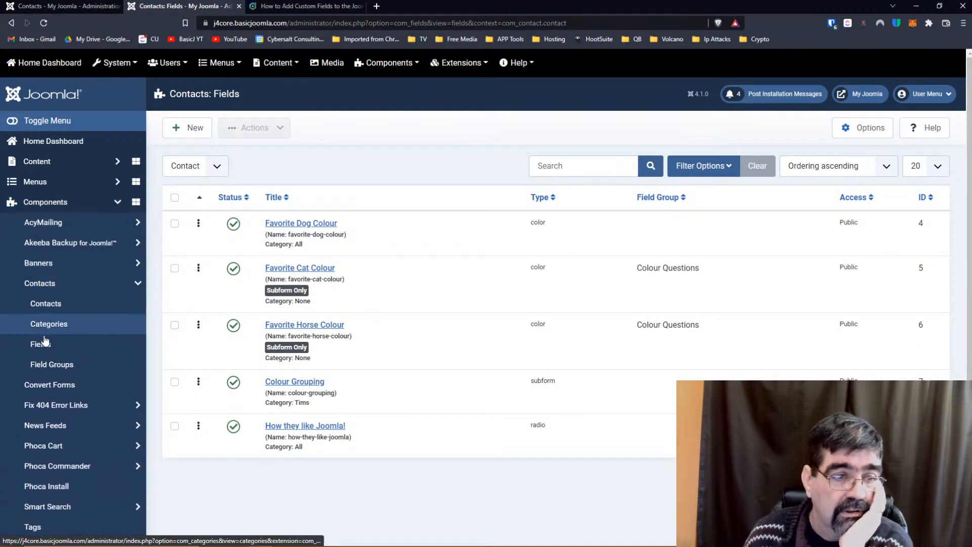
{"action": "left_click", "coordinate": [50, 365]}
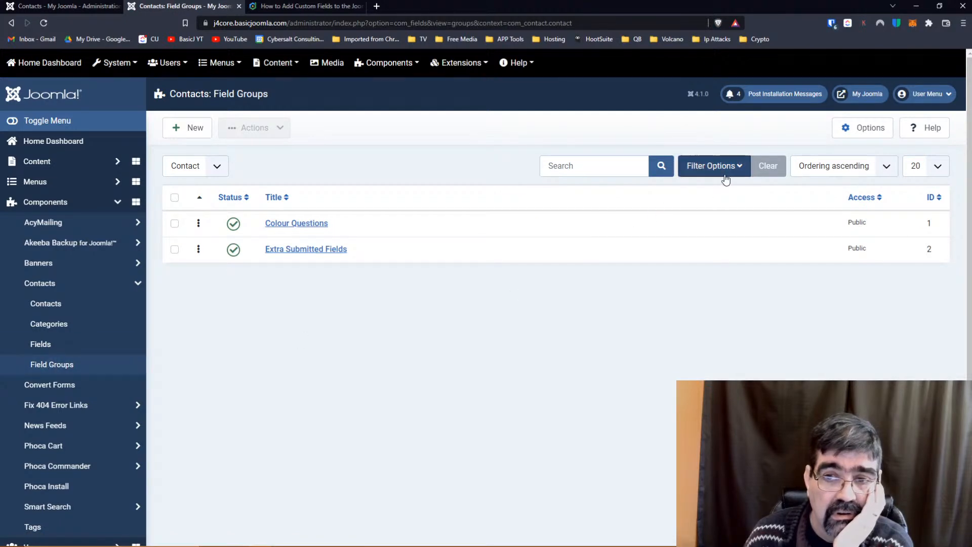
Review the access and context filter options, leaving the context on Contact.
{"action": "left_click", "coordinate": [726, 173]}
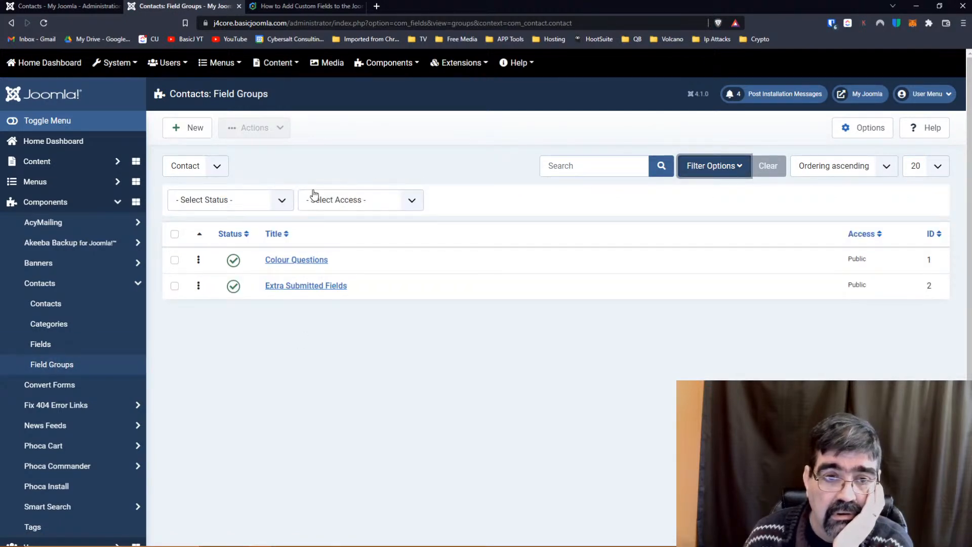
{"action": "left_click", "coordinate": [336, 200]}
{"action": "left_click", "coordinate": [336, 199]}
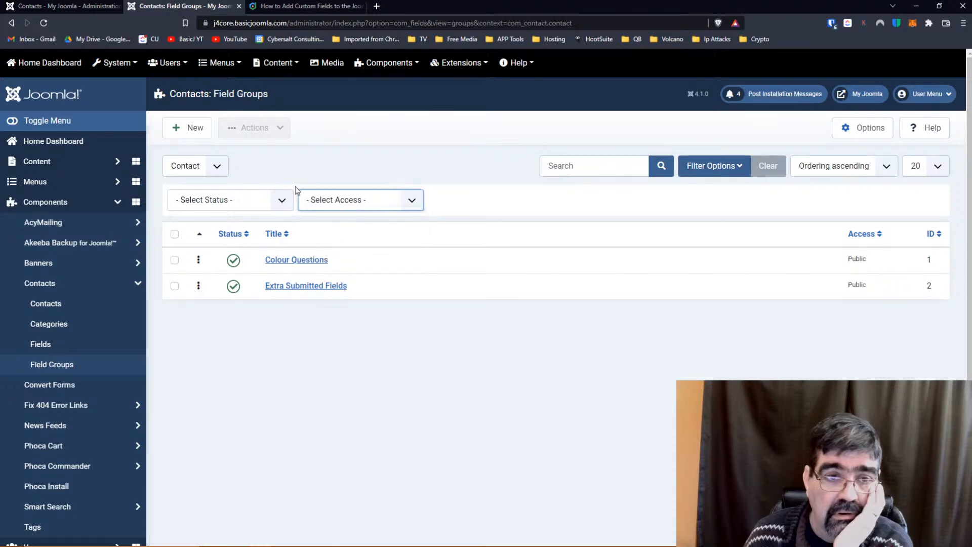
{"action": "left_click", "coordinate": [217, 167]}
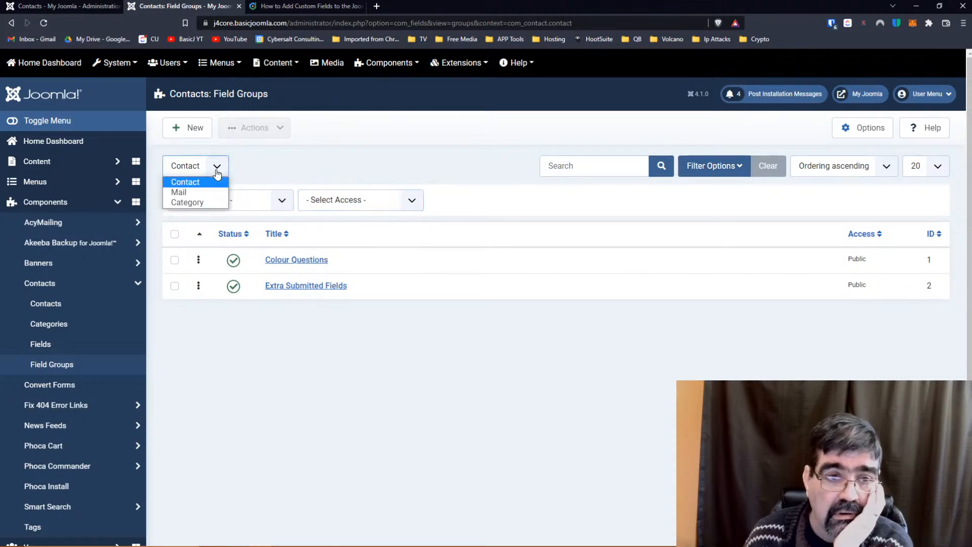
{"action": "left_click", "coordinate": [358, 165]}
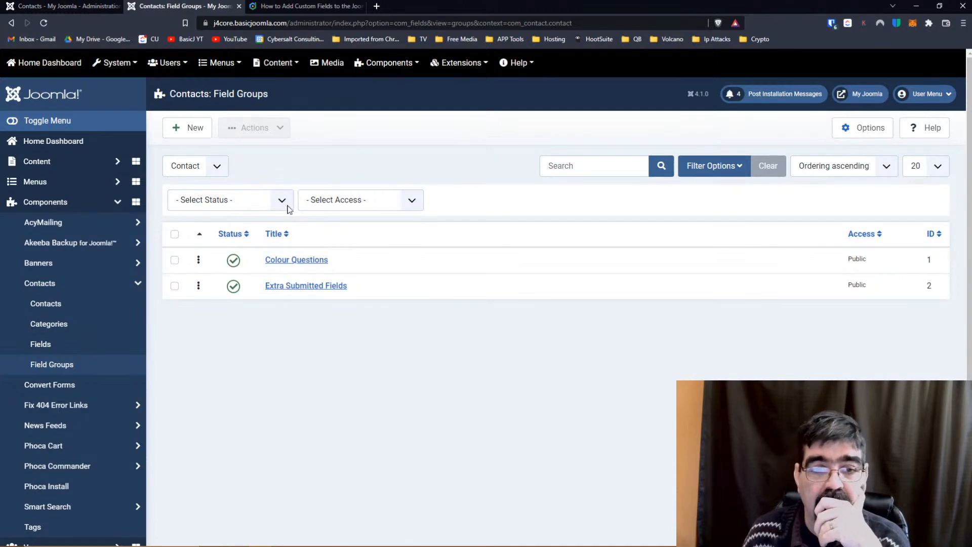
Trash the Extra Submitted Fields group via the Actions menu.
{"action": "left_click", "coordinate": [175, 288]}
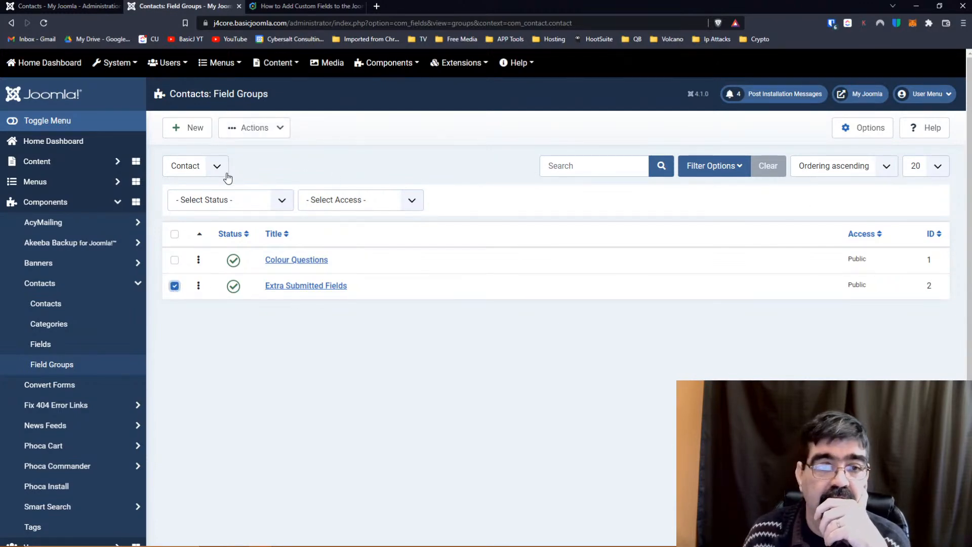
{"action": "left_click", "coordinate": [255, 127]}
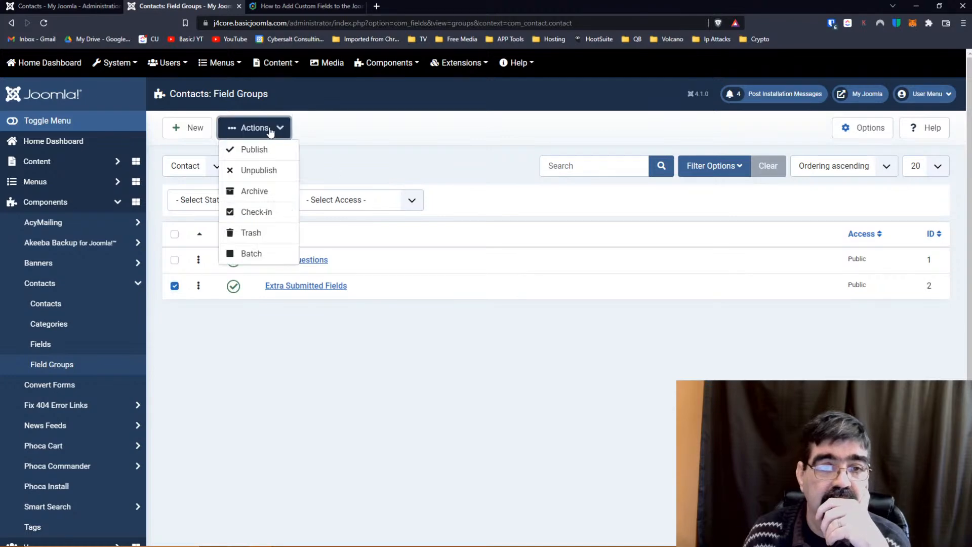
{"action": "left_click", "coordinate": [256, 238]}
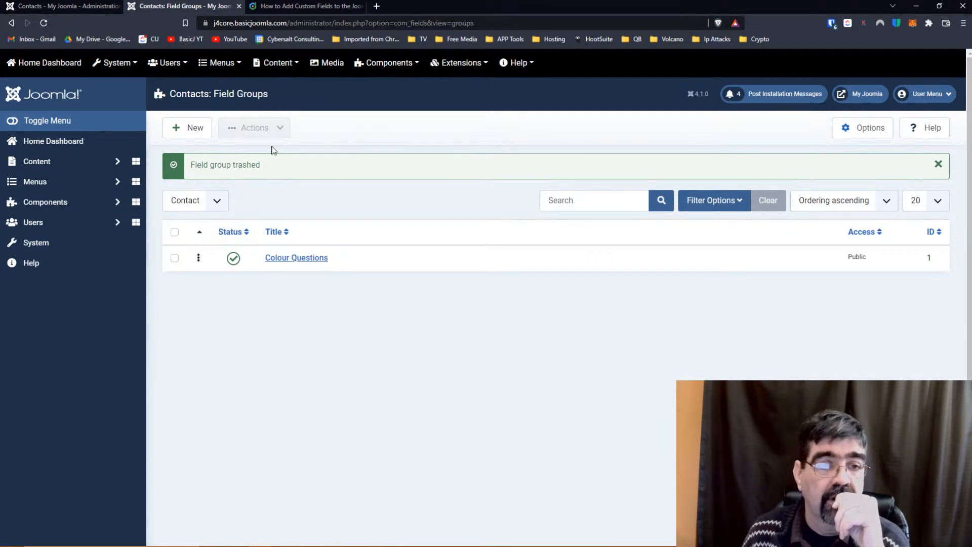
Start a new field group under Contact, then cancel it without saving.
{"action": "left_click", "coordinate": [198, 134]}
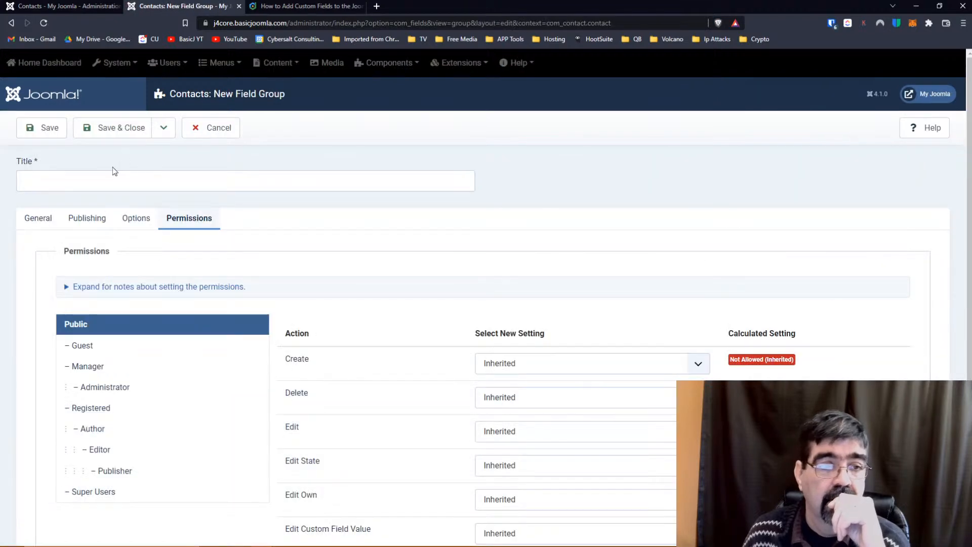
{"action": "scroll", "coordinate": [118, 267], "scroll_direction": "down", "scroll_amount": 2}
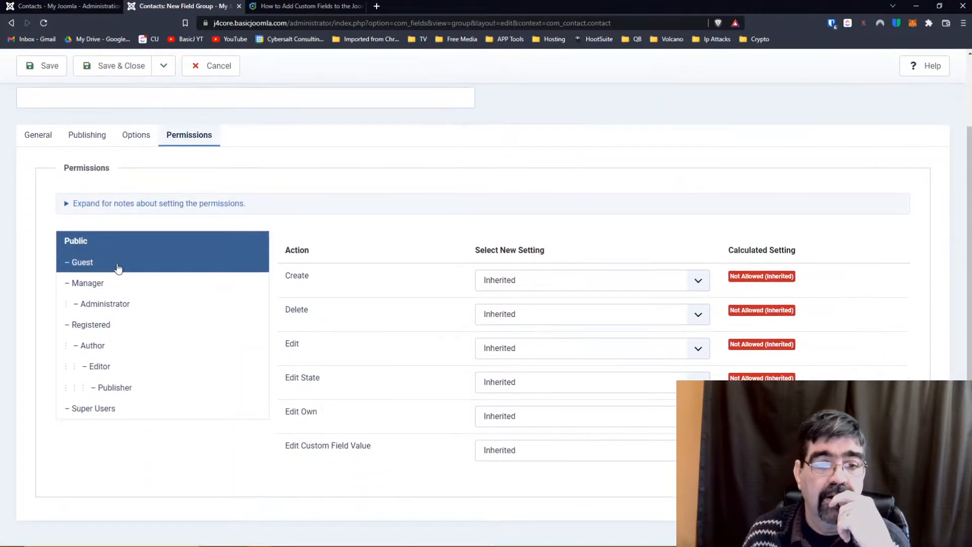
{"action": "left_click", "coordinate": [37, 135]}
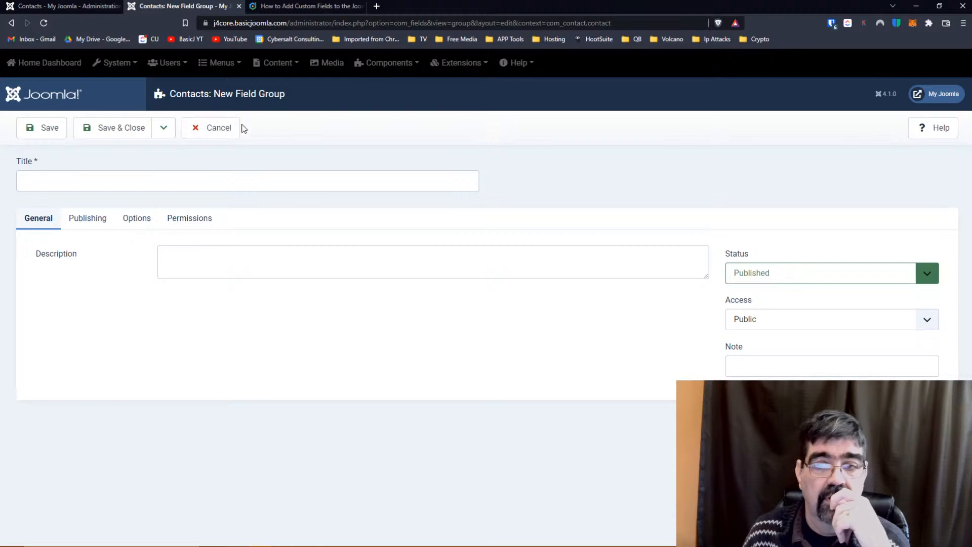
{"action": "left_click", "coordinate": [206, 135]}
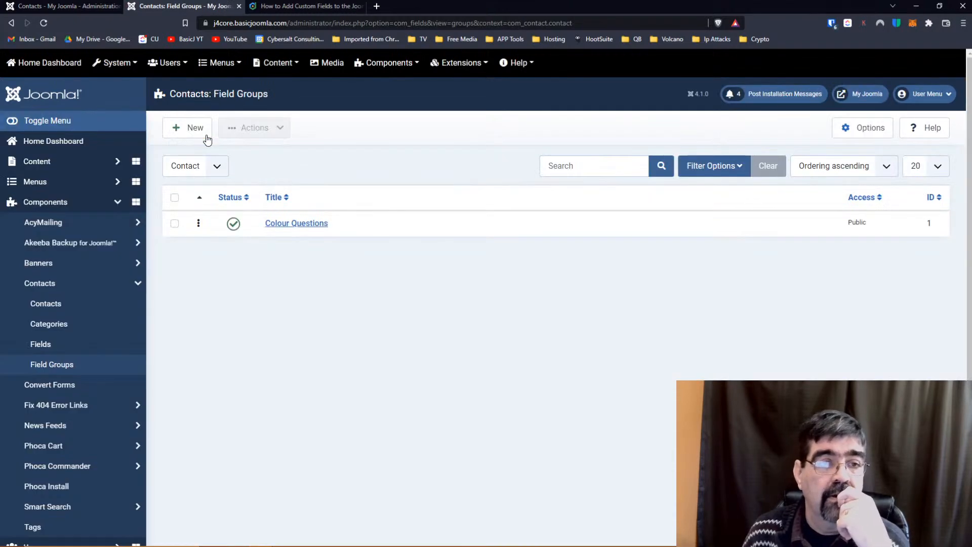
Switch the context to Mail and begin a new group titled 'Extra Submitted Fields'.
{"action": "left_click", "coordinate": [218, 166]}
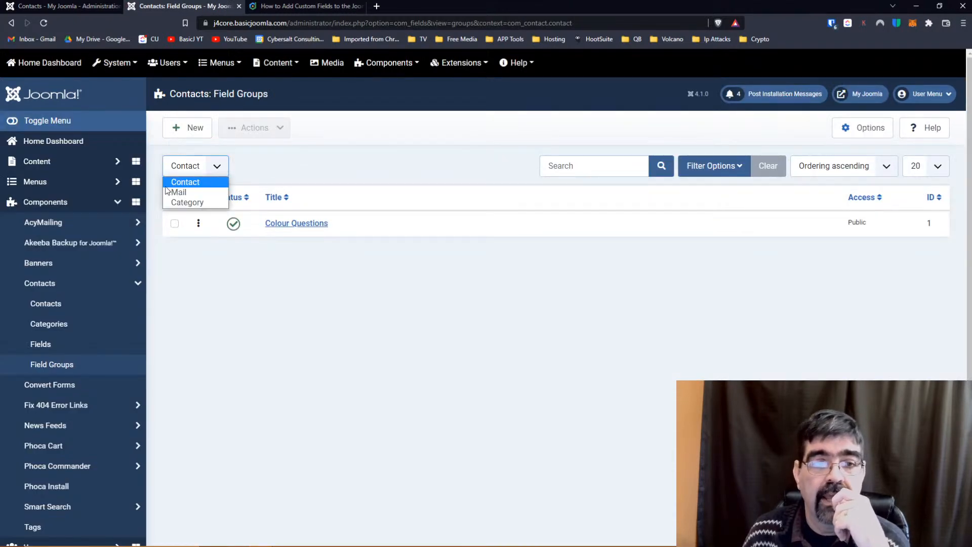
{"action": "left_click", "coordinate": [181, 191]}
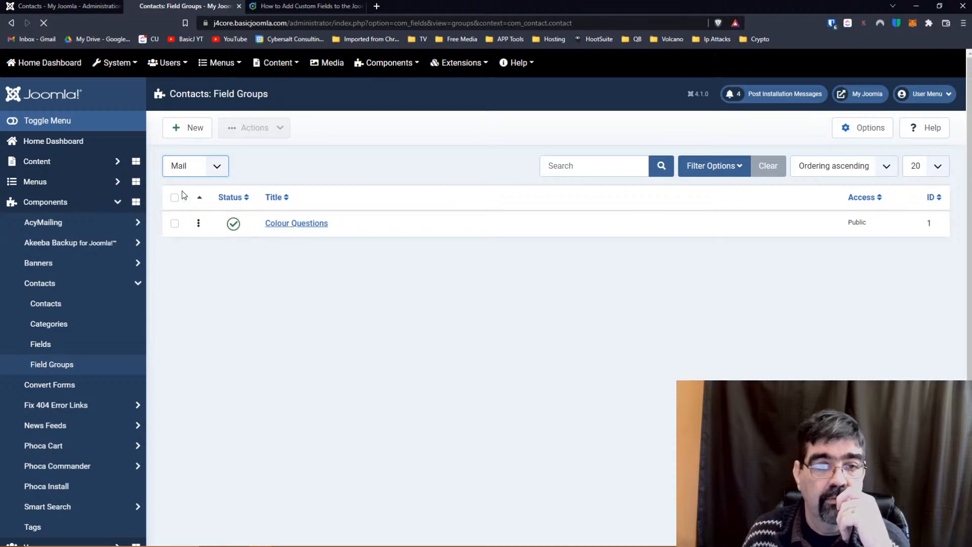
{"action": "left_click", "coordinate": [192, 129]}
{"action": "left_click", "coordinate": [183, 177]}
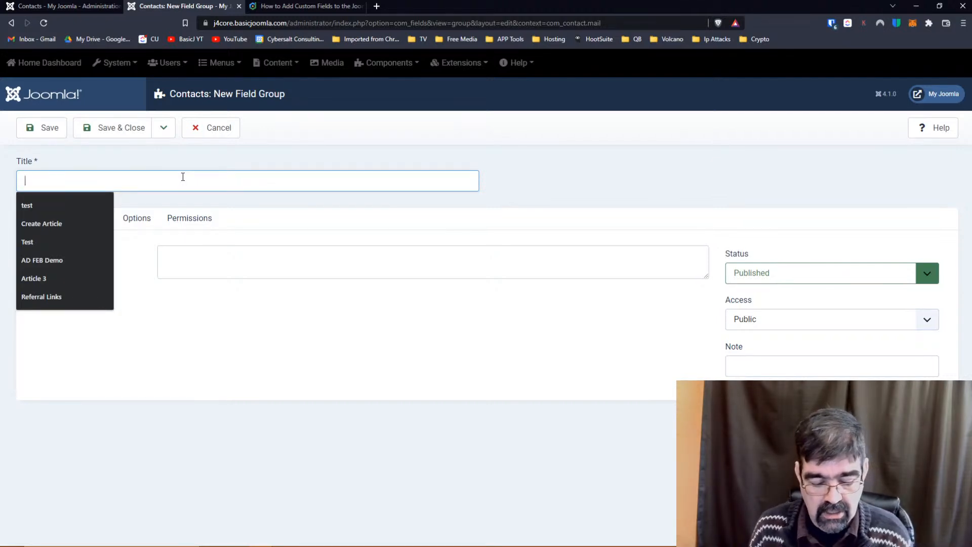
{"action": "type", "text": "Ext"}
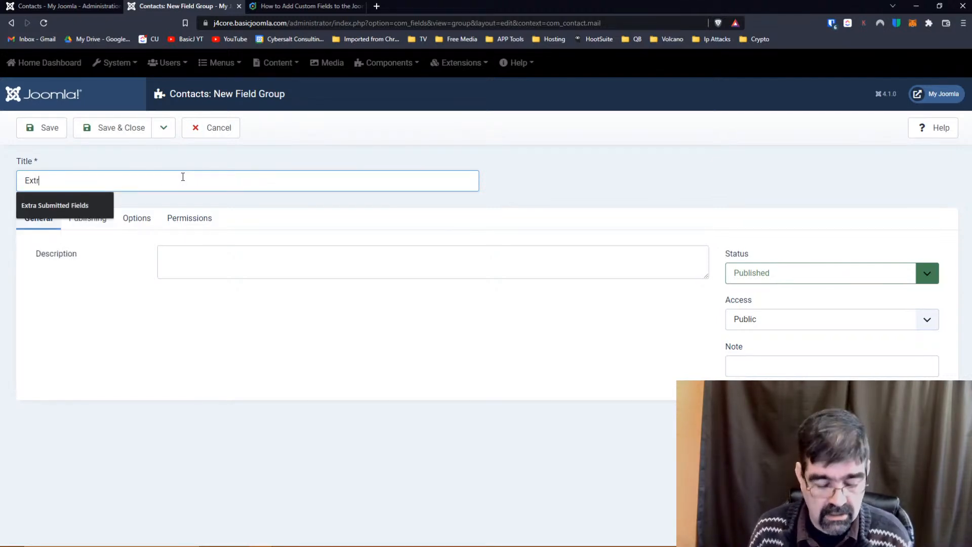
{"action": "type", "text": "r"}
{"action": "key", "text": "Down"}
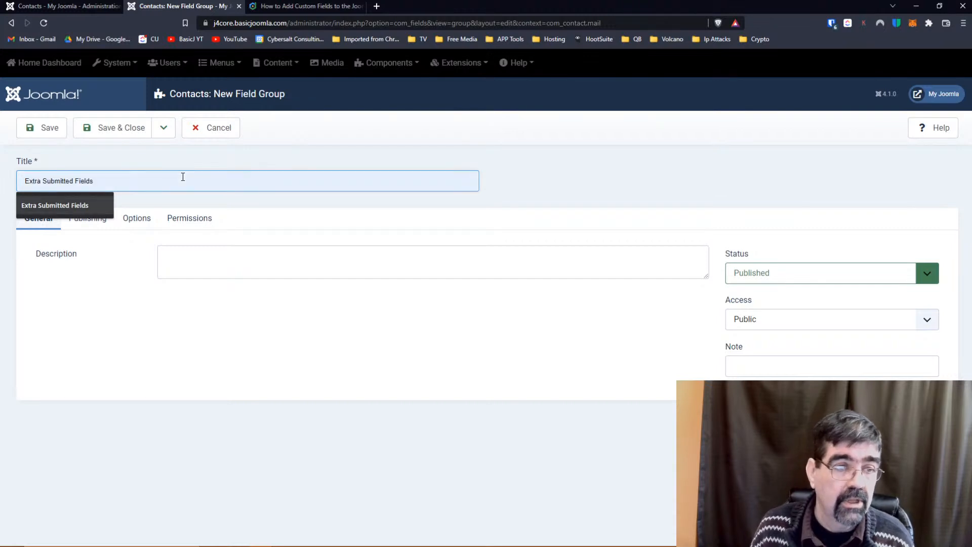
{"action": "left_click", "coordinate": [71, 214]}
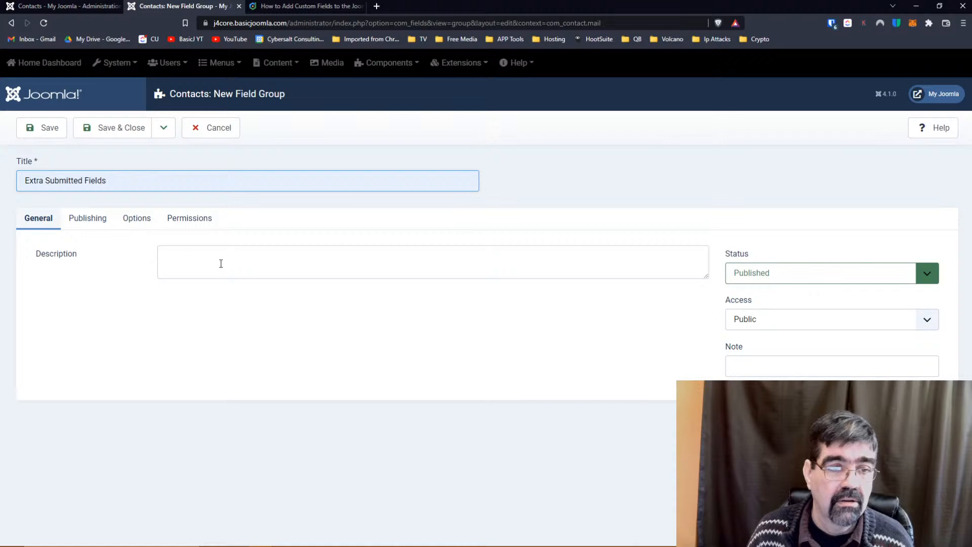
Add the description 'We want these fields to show in the part that users fill out when submitting the form' and save and close.
{"action": "left_click", "coordinate": [222, 263]}
{"action": "type", "text": "We want t"}
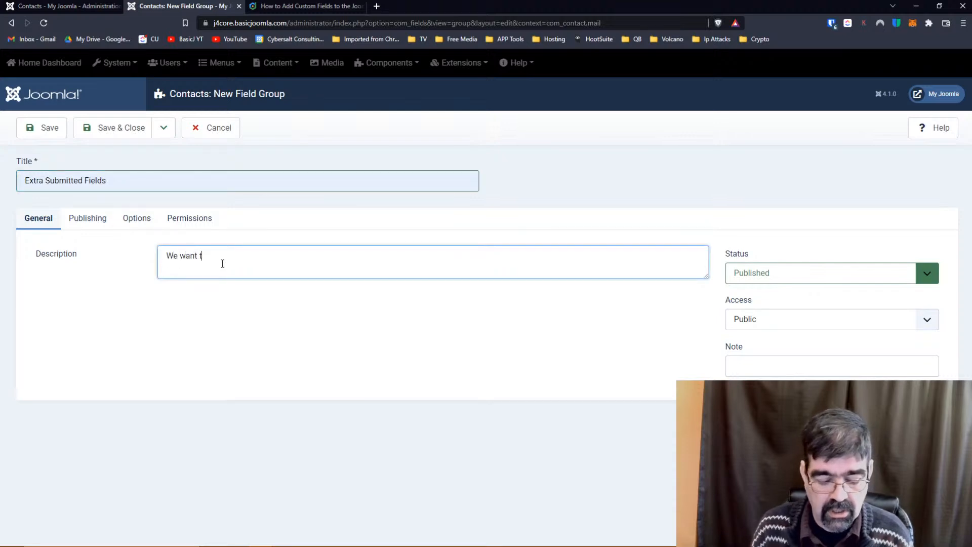
{"action": "type", "text": "hese fields to sh"}
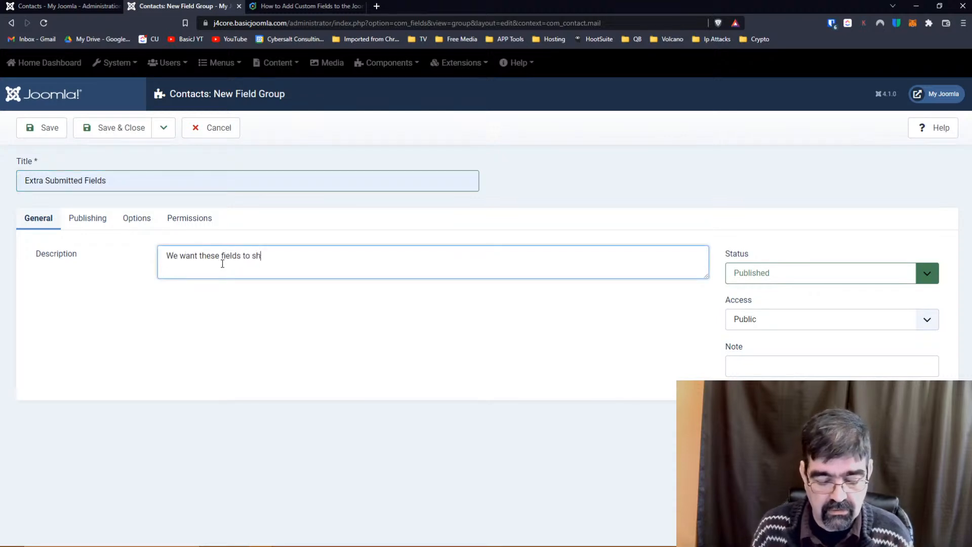
{"action": "type", "text": "ow int he part"}
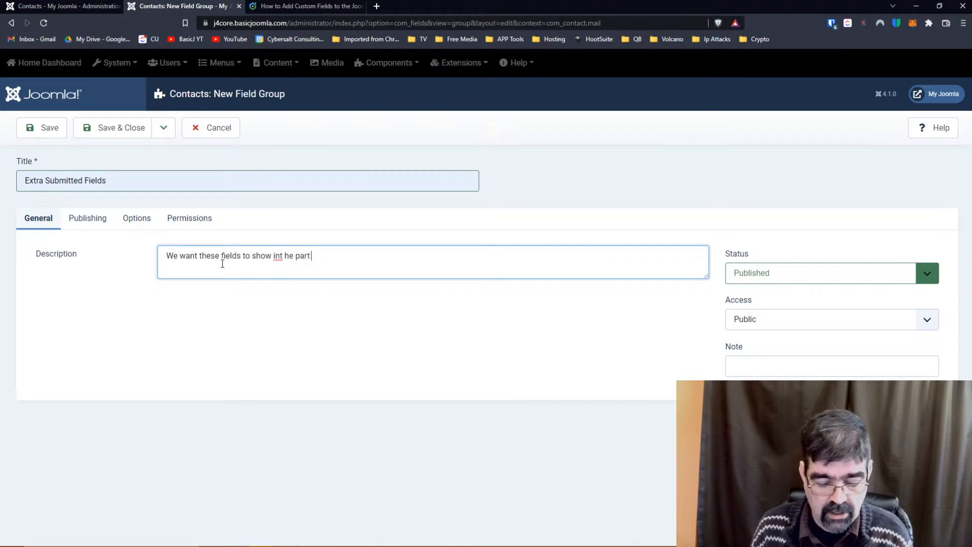
{"action": "type", "text": " that users fill out"}
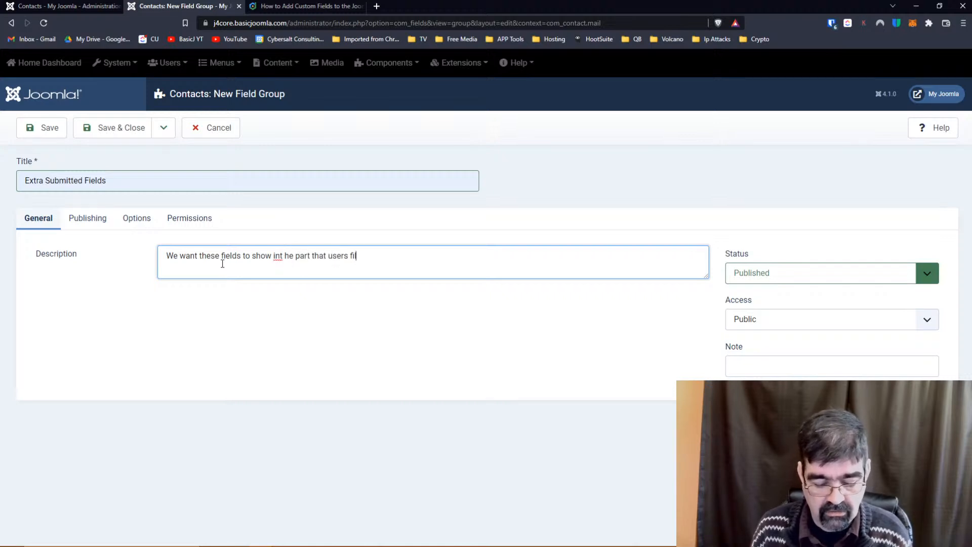
{"action": "type", "text": " when submitting the form."}
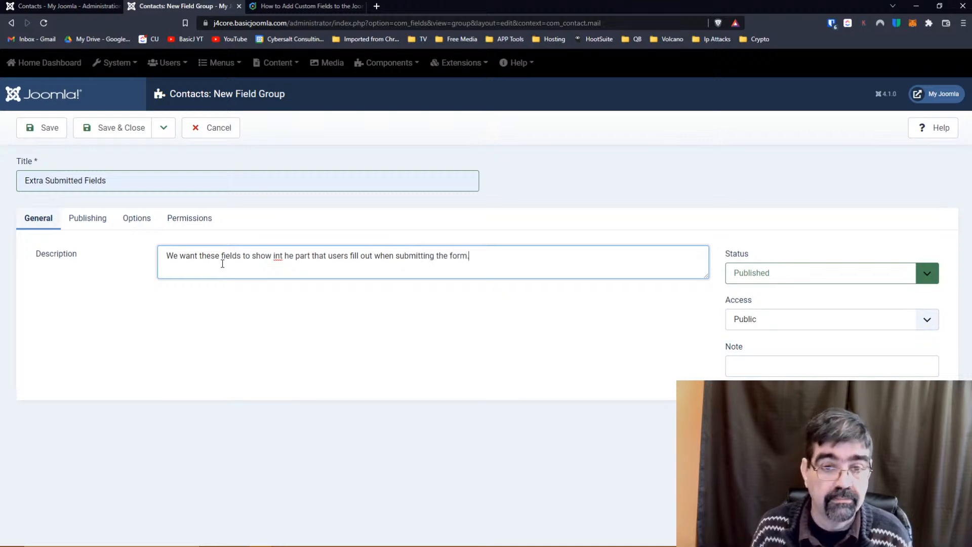
{"action": "left_click", "coordinate": [281, 255]}
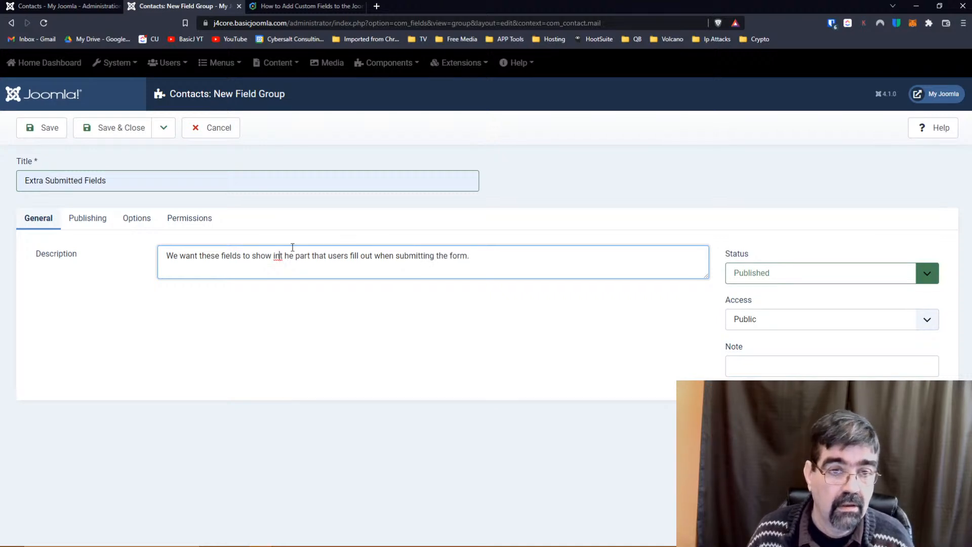
{"action": "key", "text": "BackSpace"}
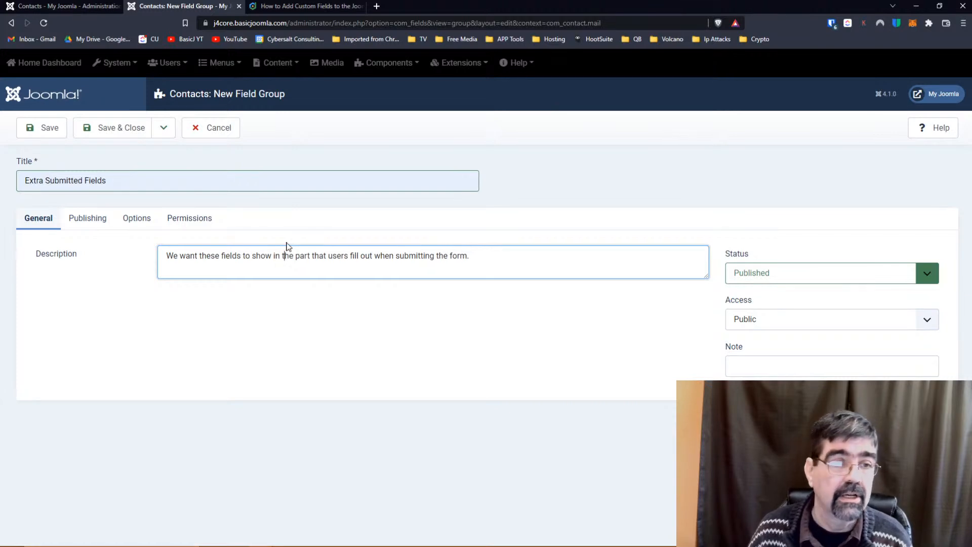
{"action": "left_click", "coordinate": [112, 129]}
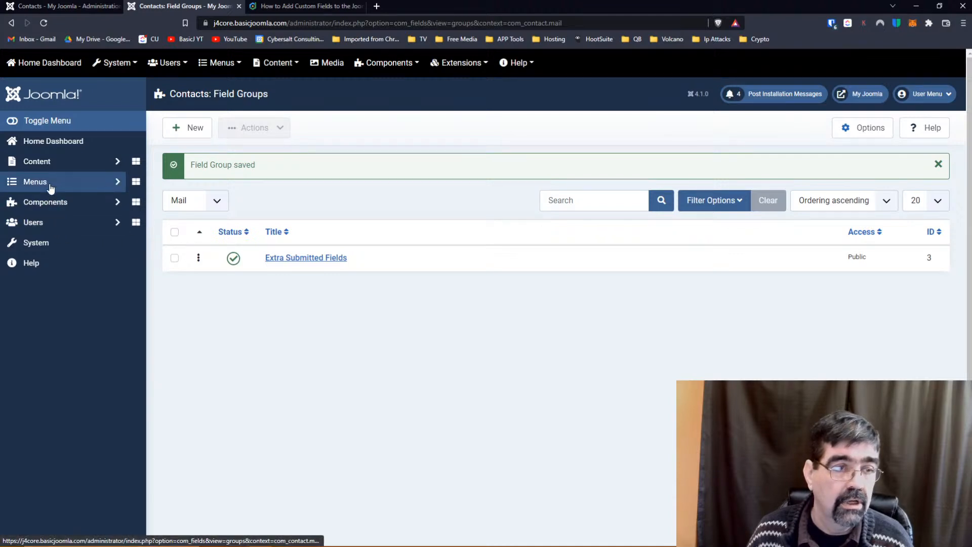
Open the Contacts Fields list from the sidebar and filter it to the Mail context.
{"action": "left_click", "coordinate": [46, 201]}
{"action": "left_click", "coordinate": [49, 284]}
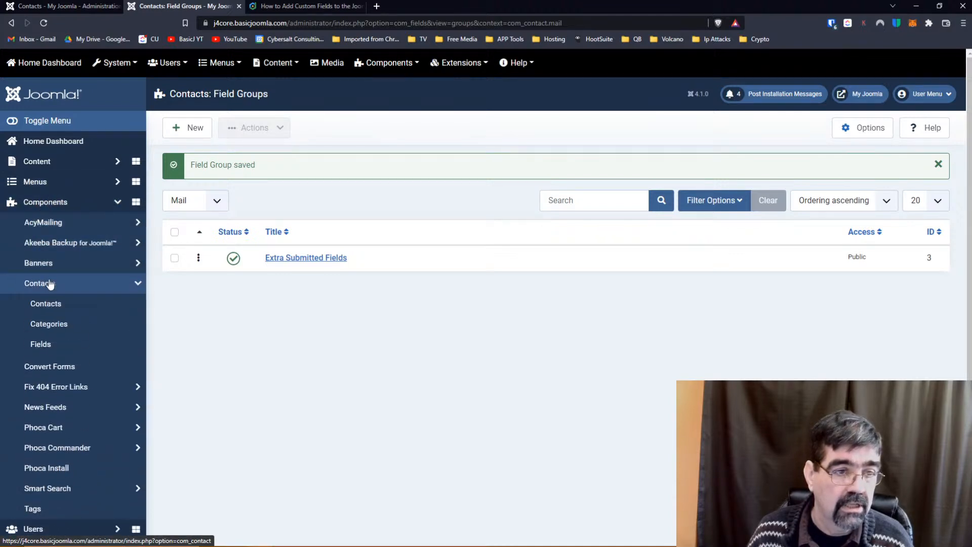
{"action": "left_click", "coordinate": [49, 344]}
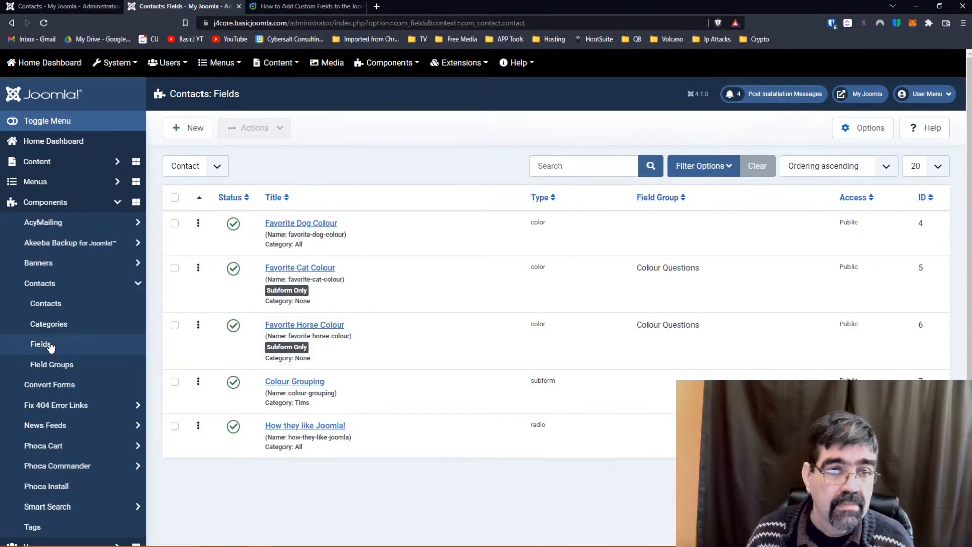
{"action": "left_click", "coordinate": [217, 167]}
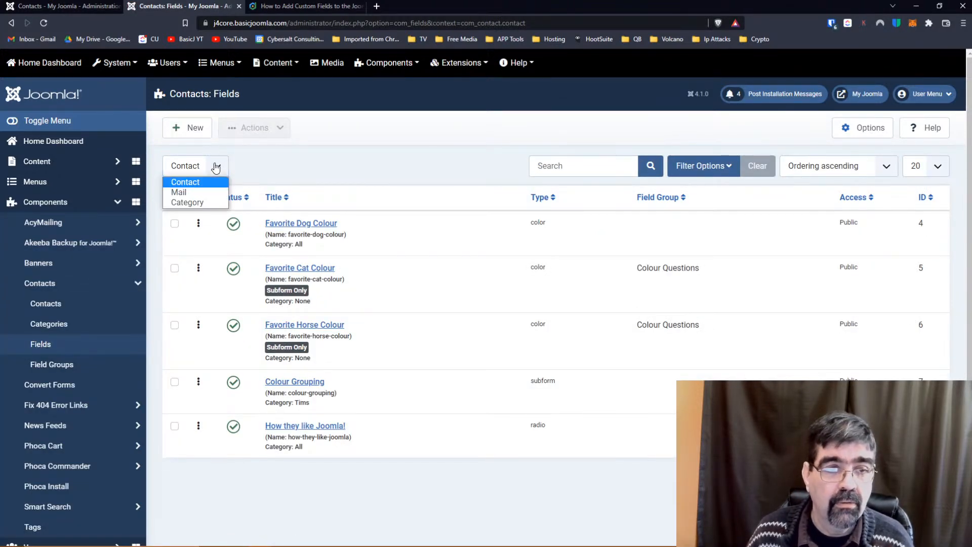
{"action": "left_click", "coordinate": [179, 193]}
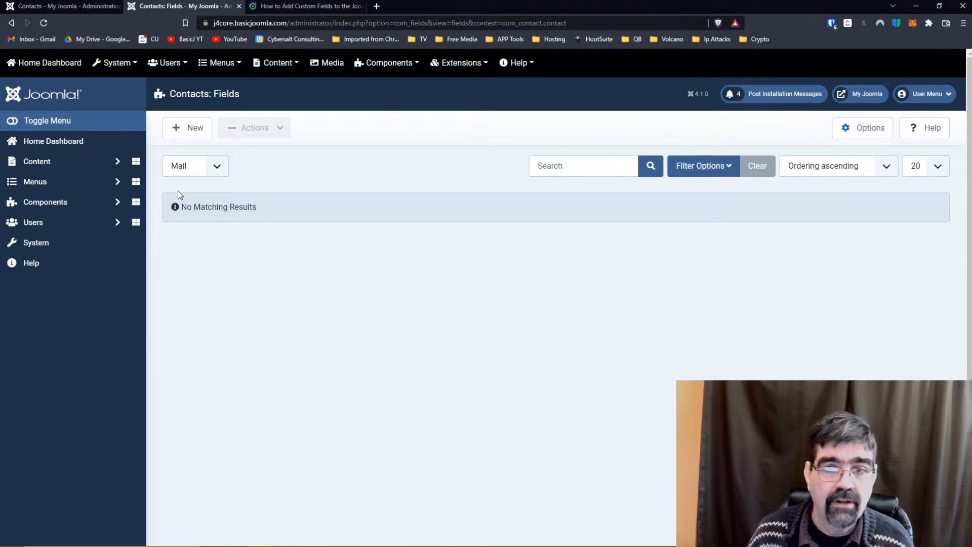
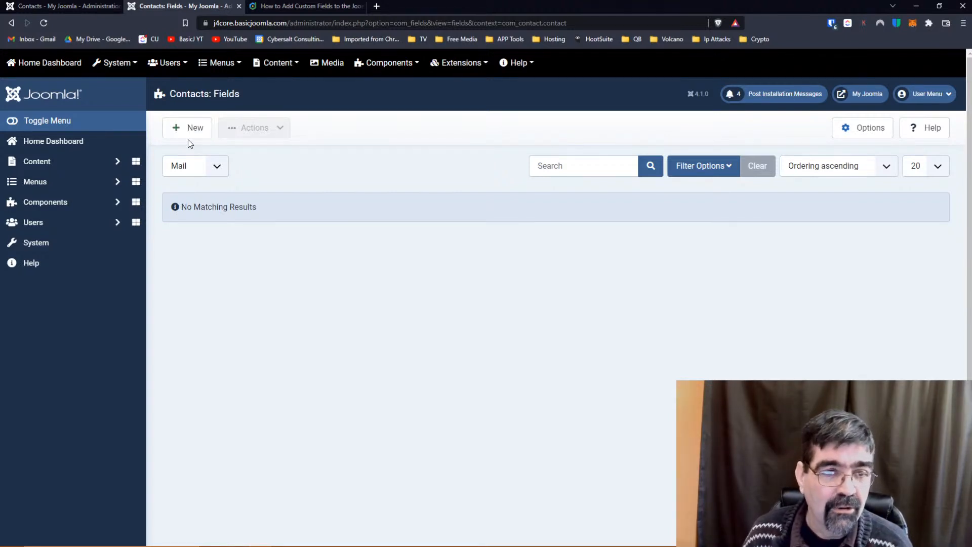
Start a new contact field titled 'Do you prefer Dogs or Cats' with type Radio.
{"action": "left_click", "coordinate": [190, 134]}
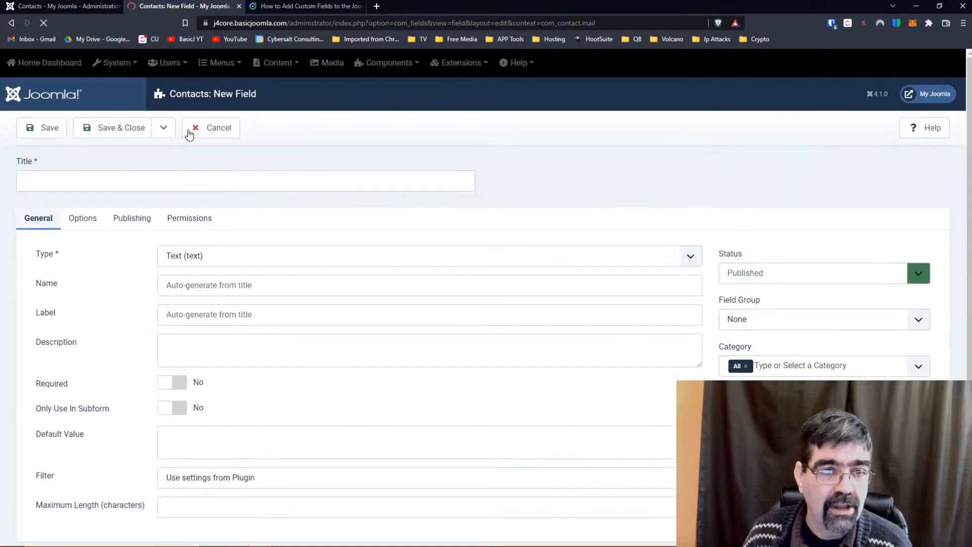
{"action": "left_click", "coordinate": [146, 184]}
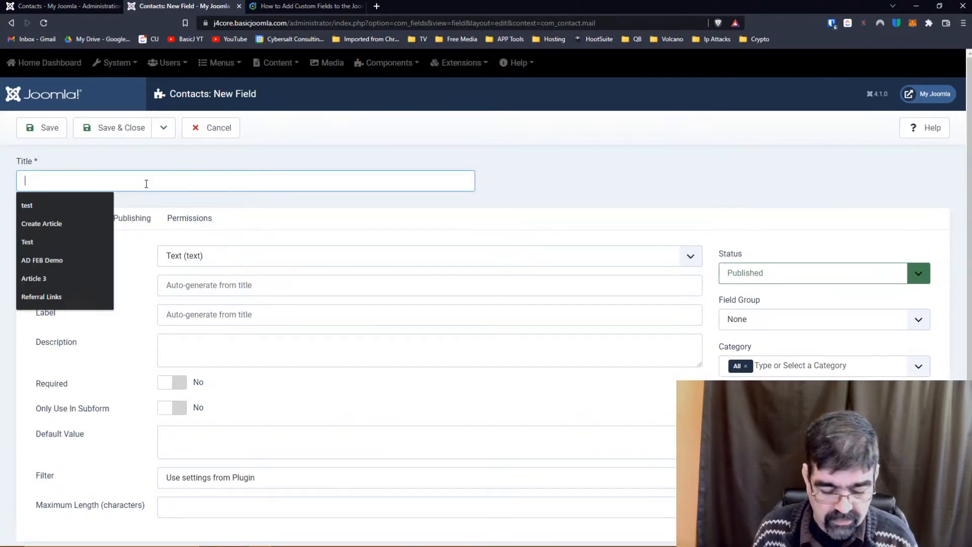
{"action": "type", "text": "What K"}
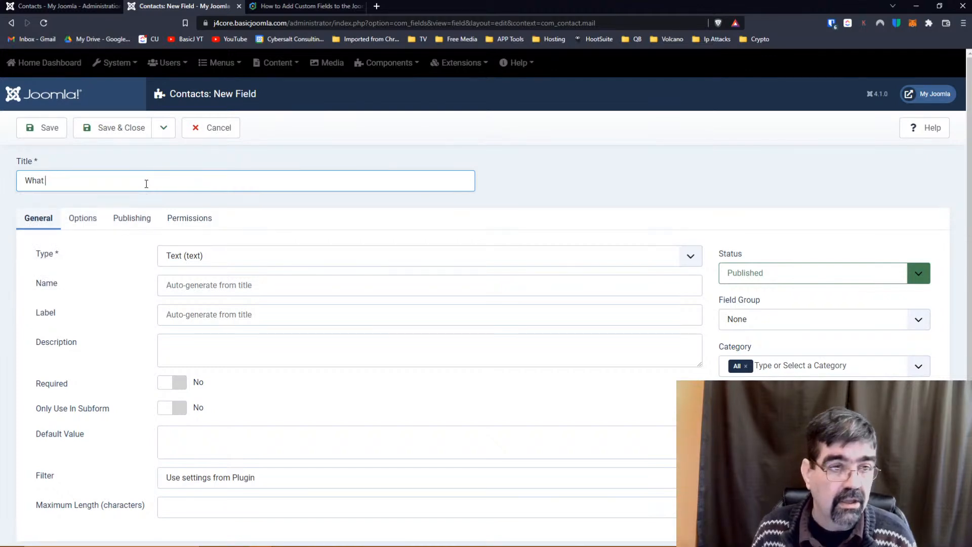
{"action": "key", "text": "BackSpace"}
{"action": "key", "text": "BackSpace"}
{"action": "key", "text": "BackSpace"}
{"action": "key", "text": "BackSpace"}
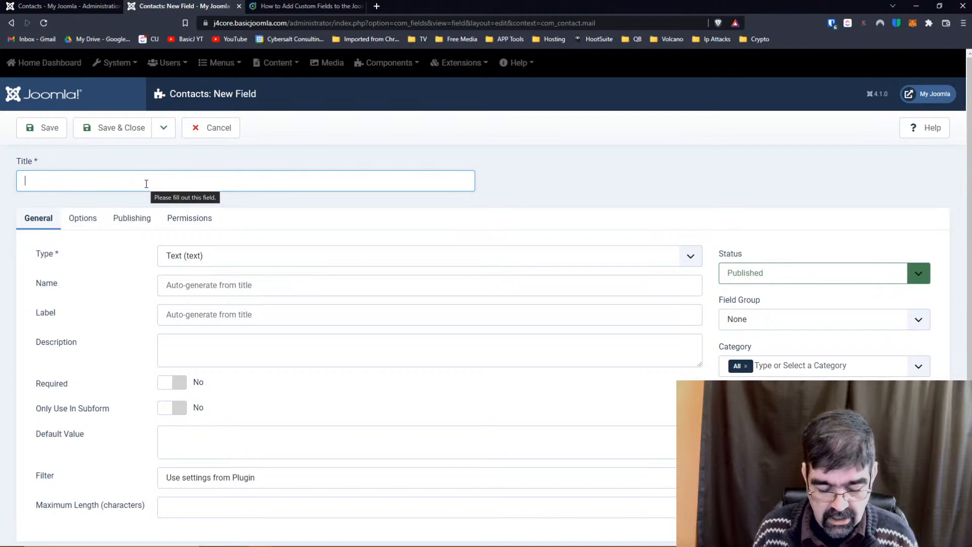
{"action": "type", "text": "Do you prefer"}
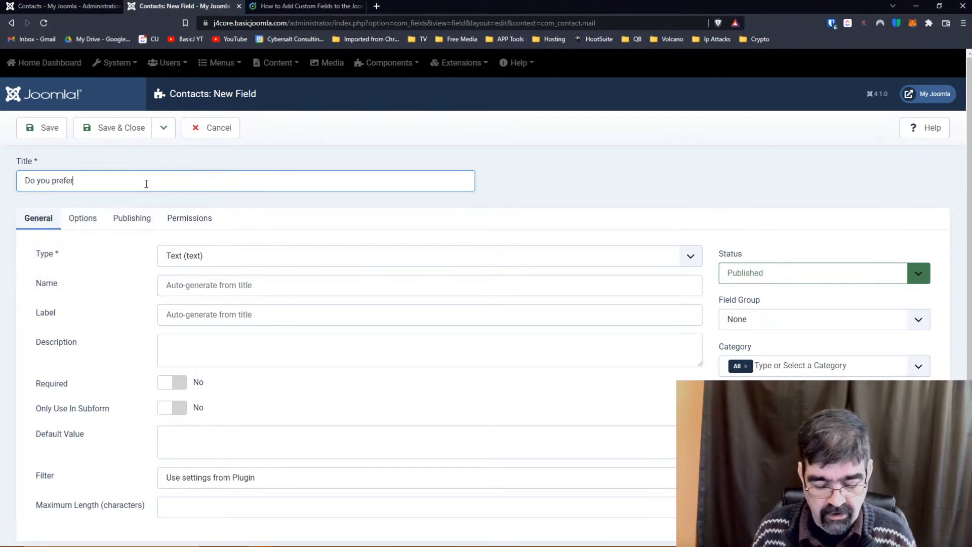
{"action": "type", "text": " Dogs or Cats"}
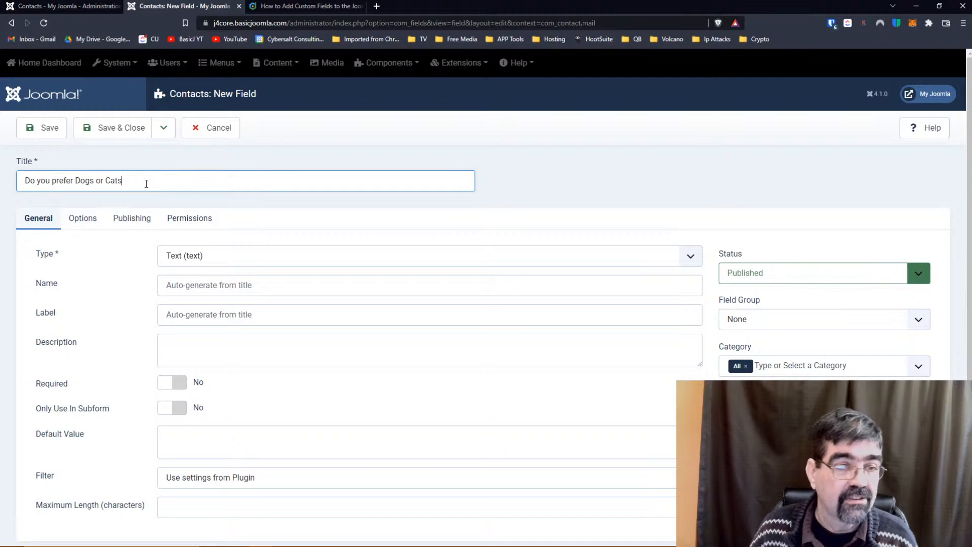
{"action": "left_click", "coordinate": [218, 258]}
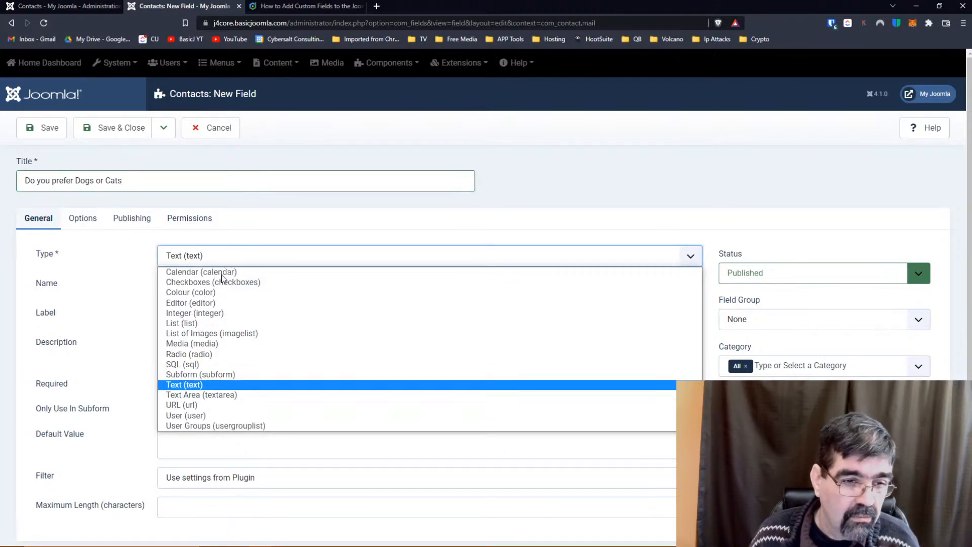
{"action": "left_click", "coordinate": [213, 358]}
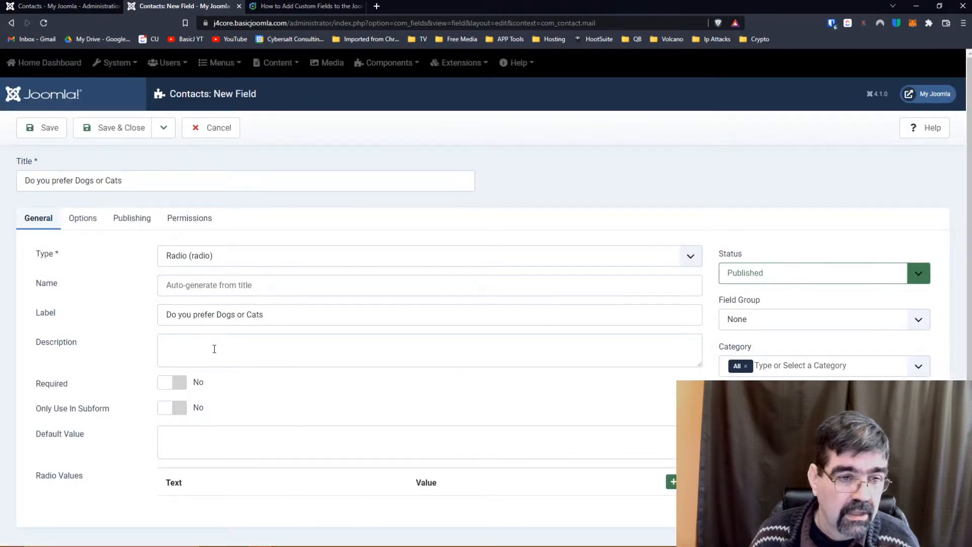
Add the radio options Dogs (value dg) and Cats (value ct).
{"action": "scroll", "coordinate": [225, 338], "scroll_direction": "down", "scroll_amount": 1}
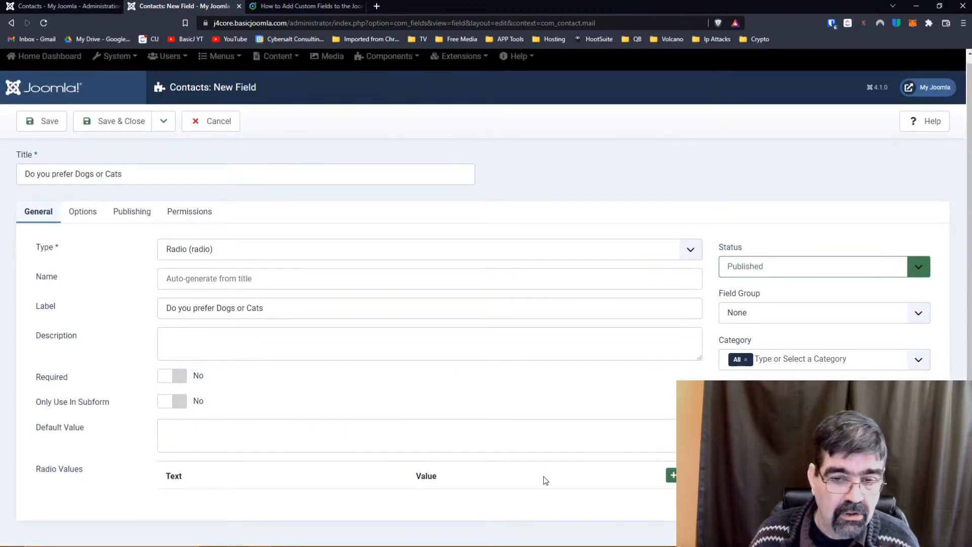
{"action": "left_click", "coordinate": [672, 477]}
{"action": "left_click", "coordinate": [203, 507]}
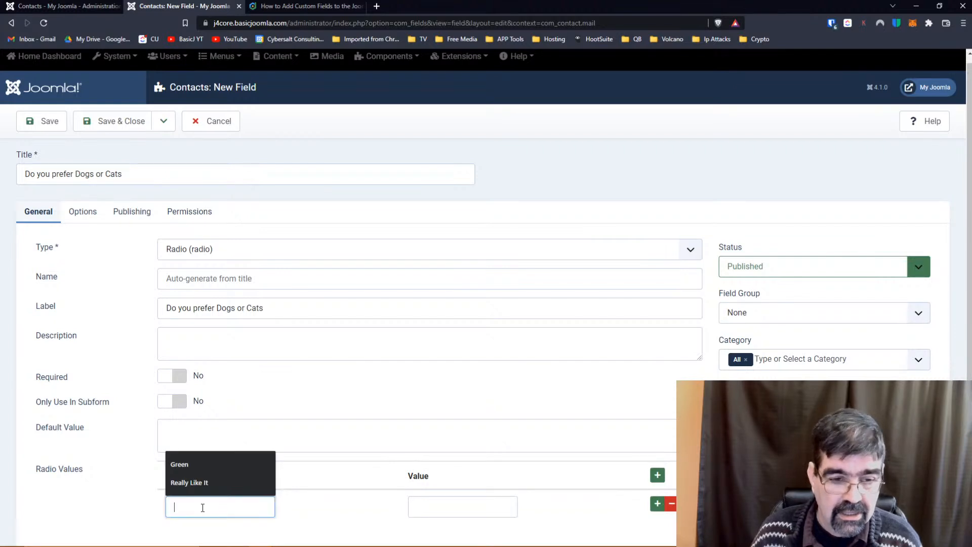
{"action": "type", "text": "Dogs"}
{"action": "key", "text": "Tab"}
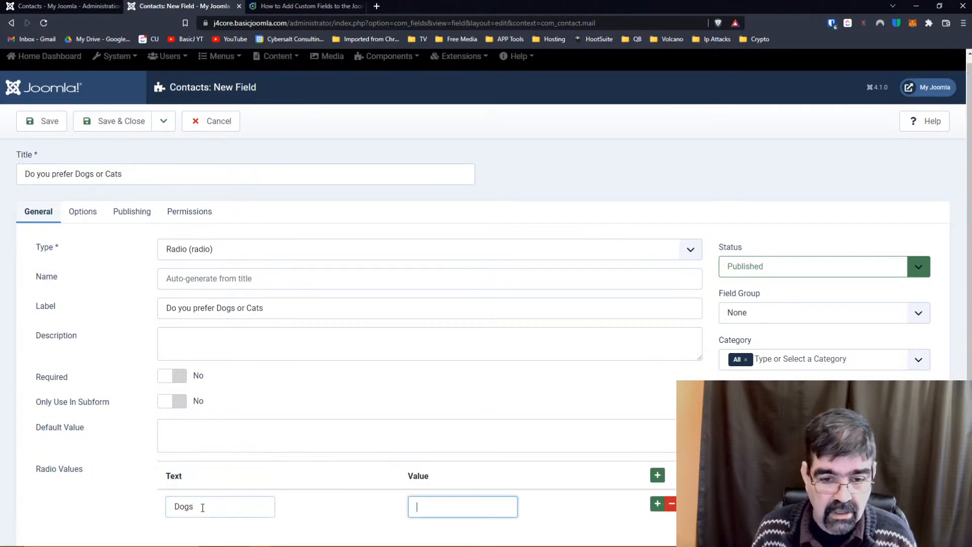
{"action": "type", "text": "gd"}
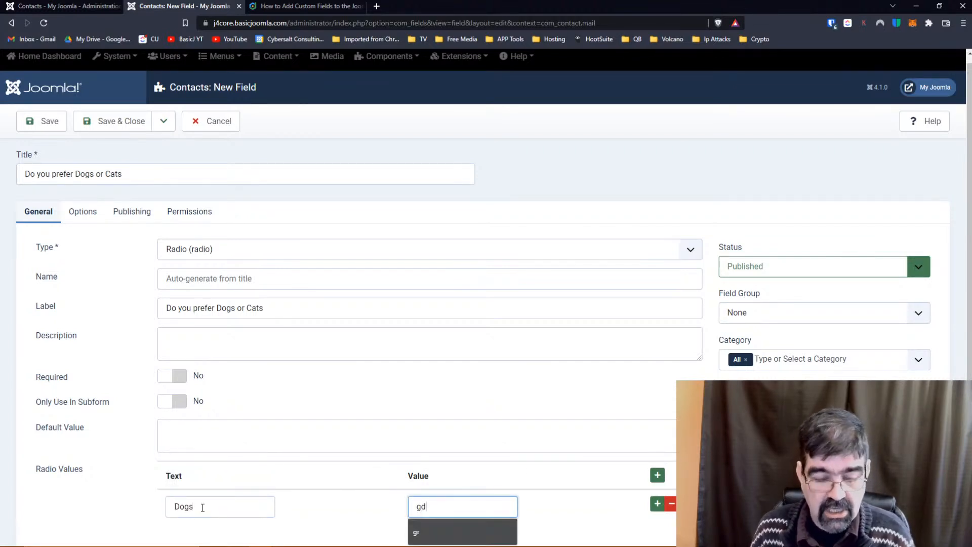
{"action": "key", "text": "BackSpace"}
{"action": "key", "text": "BackSpace"}
{"action": "type", "text": "dg"}
{"action": "left_click", "coordinate": [657, 504]}
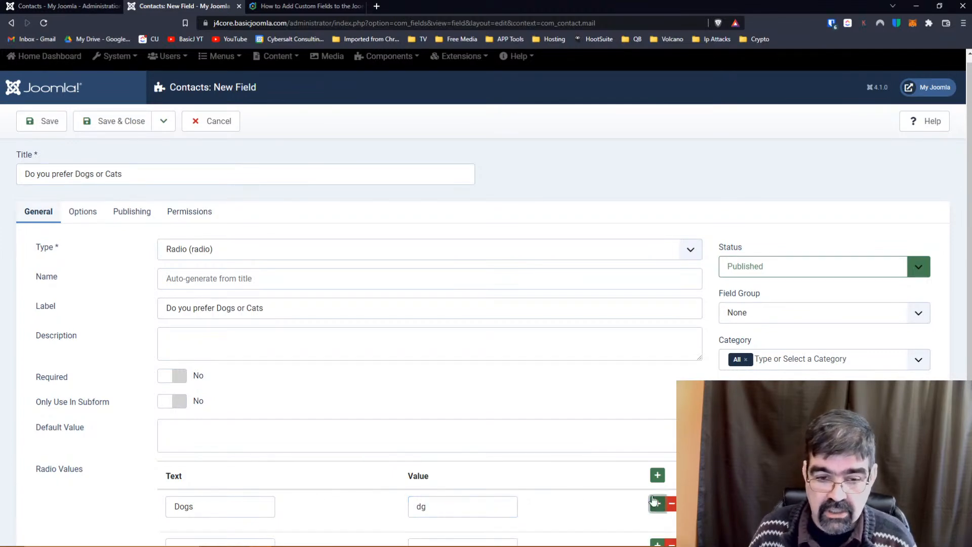
{"action": "scroll", "coordinate": [553, 383], "scroll_direction": "down", "scroll_amount": 2}
{"action": "left_click", "coordinate": [225, 460]}
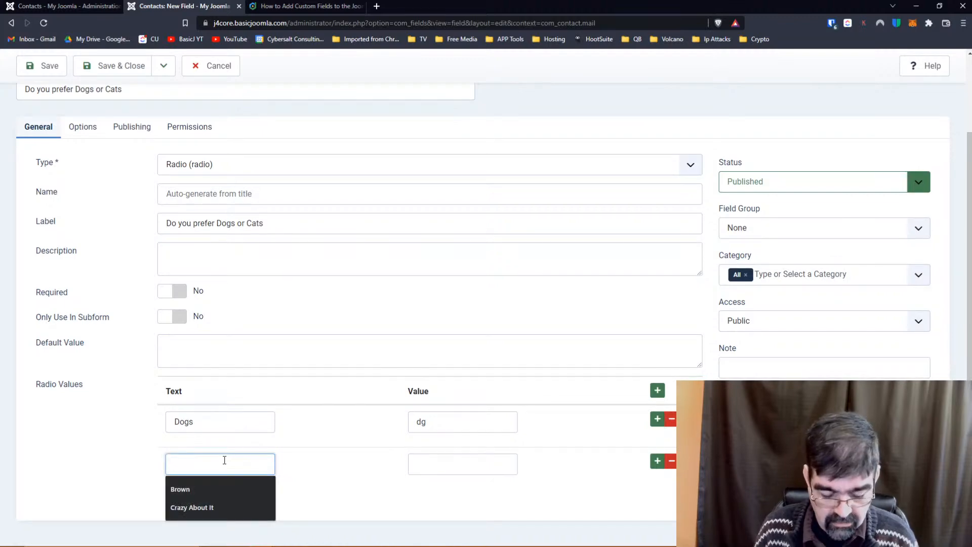
{"action": "type", "text": "Cats"}
{"action": "key", "text": "Tab"}
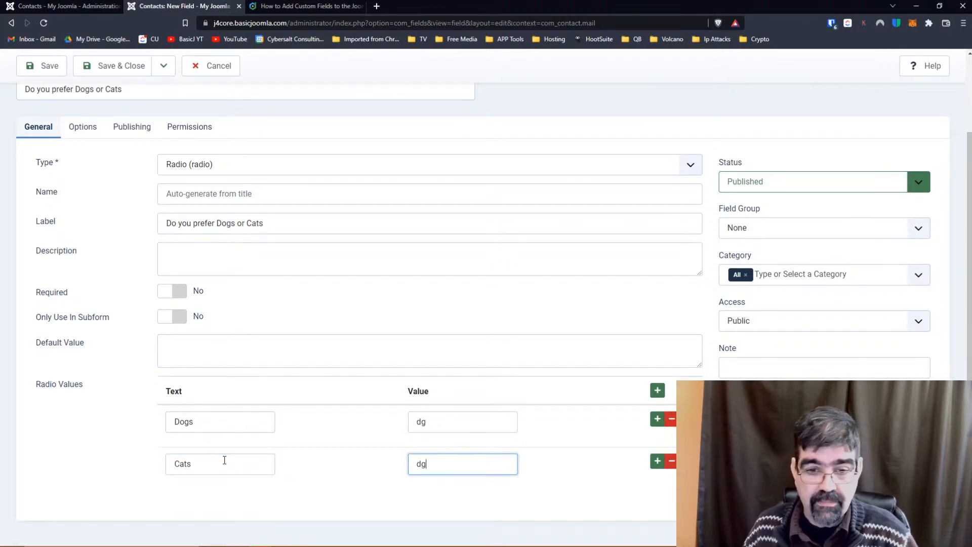
{"action": "type", "text": "ct"}
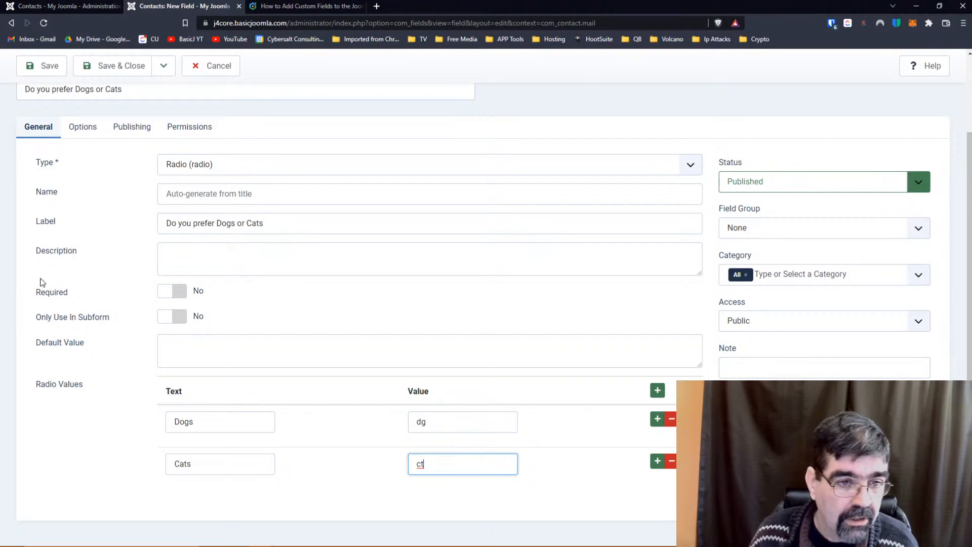
Make the Dogs or Cats field required and save it.
{"action": "left_click", "coordinate": [172, 303]}
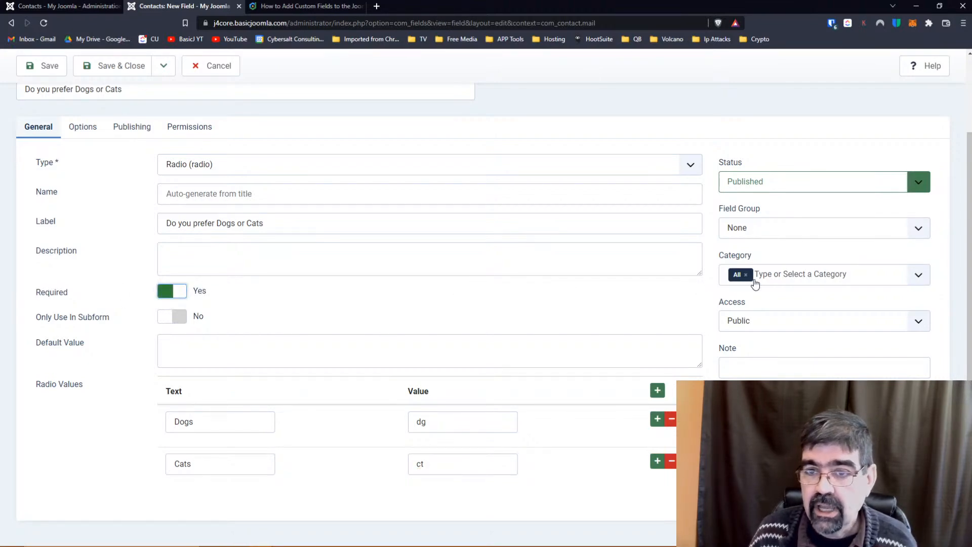
{"action": "scroll", "coordinate": [417, 319], "scroll_direction": "up", "scroll_amount": 3}
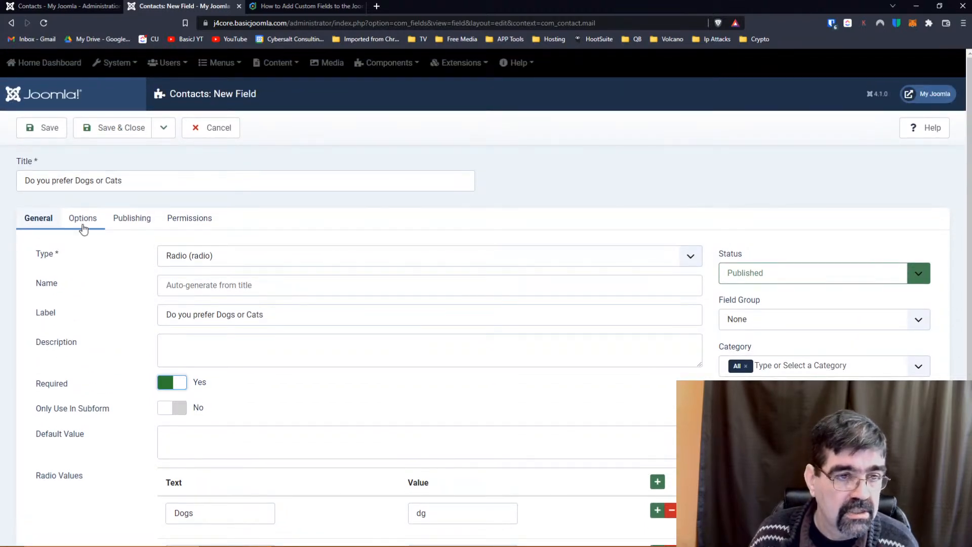
{"action": "left_click", "coordinate": [34, 130]}
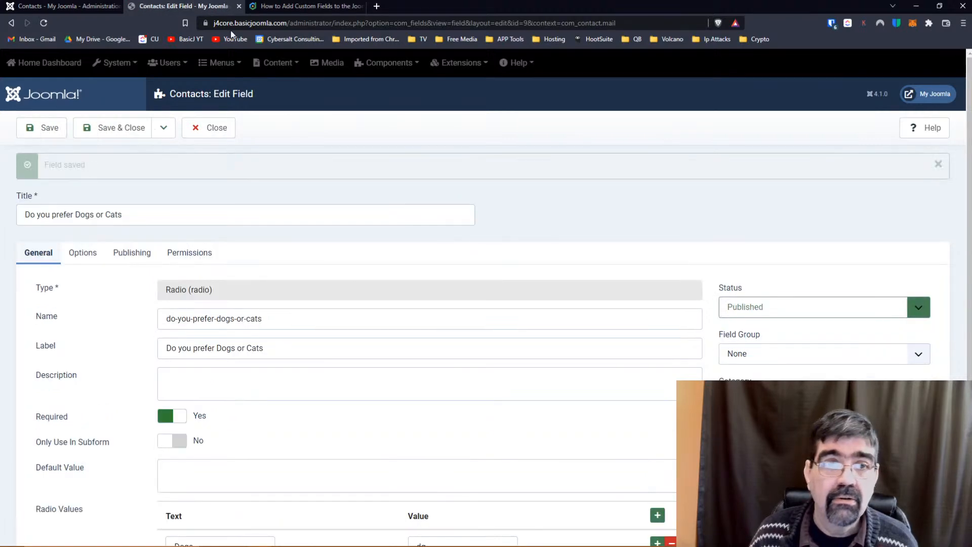
Open the public site's Contact Tim page and scroll to the Dogs or Cats question on the form.
{"action": "left_click", "coordinate": [85, 5]}
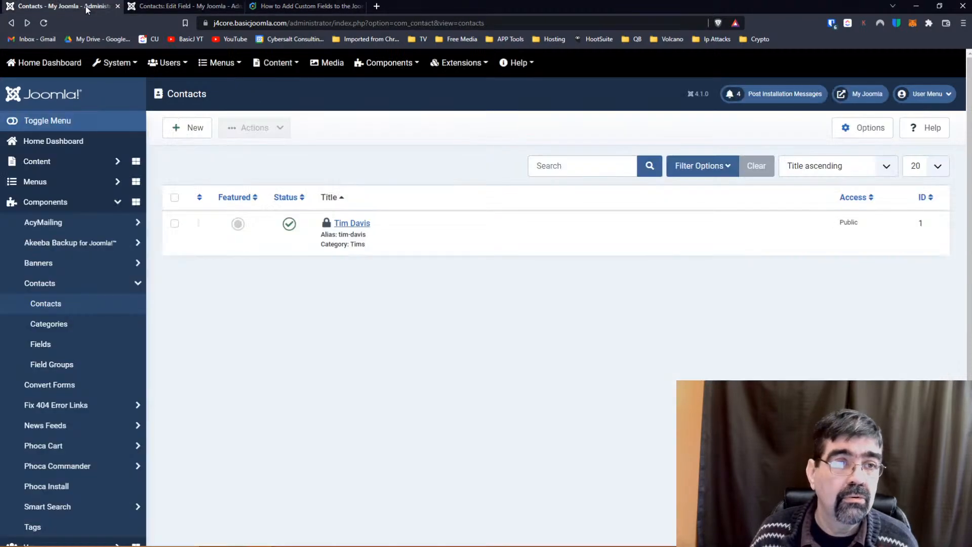
{"action": "left_click", "coordinate": [846, 93]}
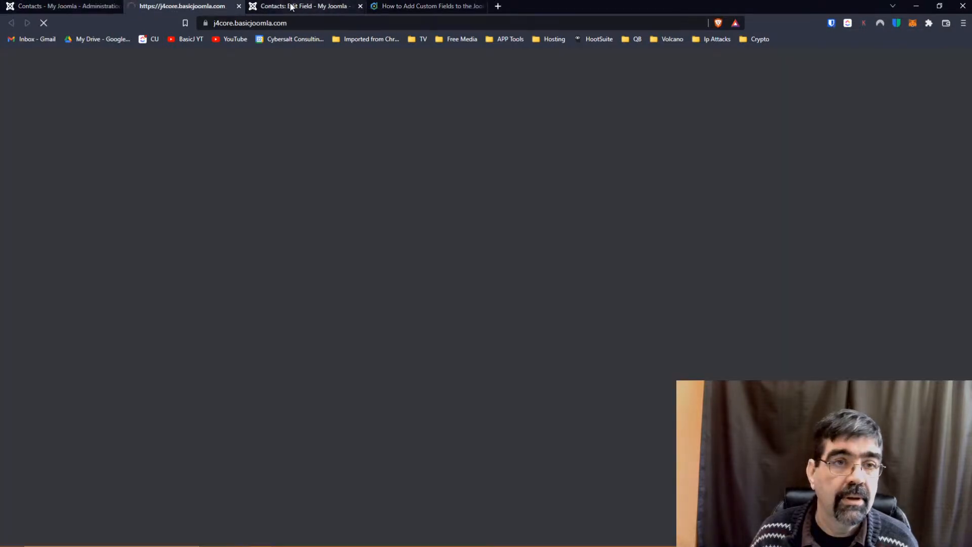
{"action": "left_click_drag", "start_coordinate": [276, 6], "coordinate": [170, 5]}
{"action": "left_click", "coordinate": [274, 6]}
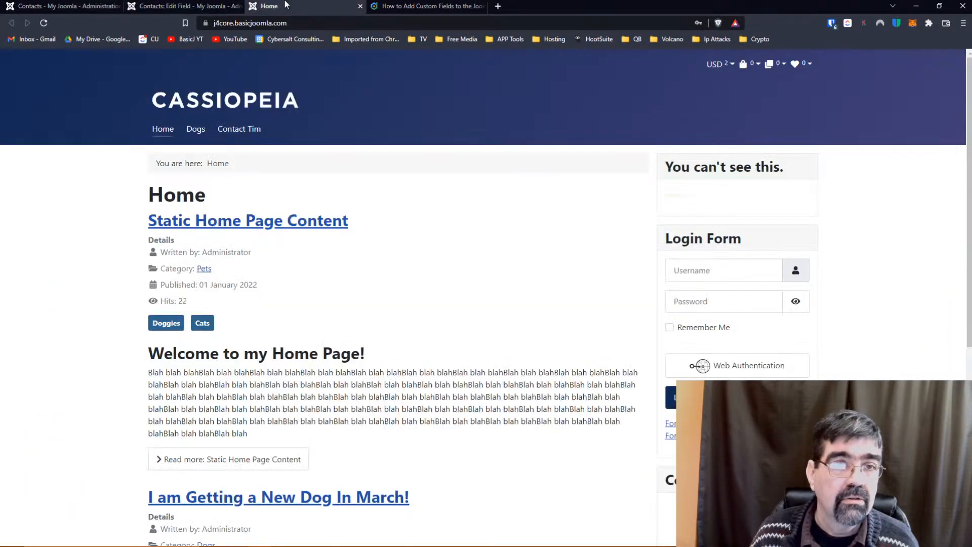
{"action": "left_click", "coordinate": [243, 131]}
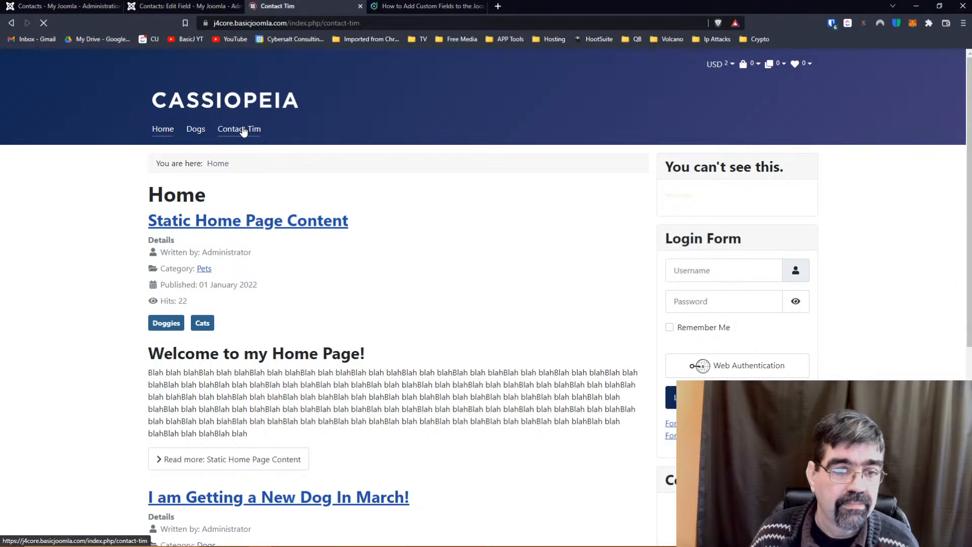
{"action": "scroll", "coordinate": [428, 183], "scroll_direction": "down", "scroll_amount": 2}
{"action": "scroll", "coordinate": [430, 183], "scroll_direction": "down", "scroll_amount": 7}
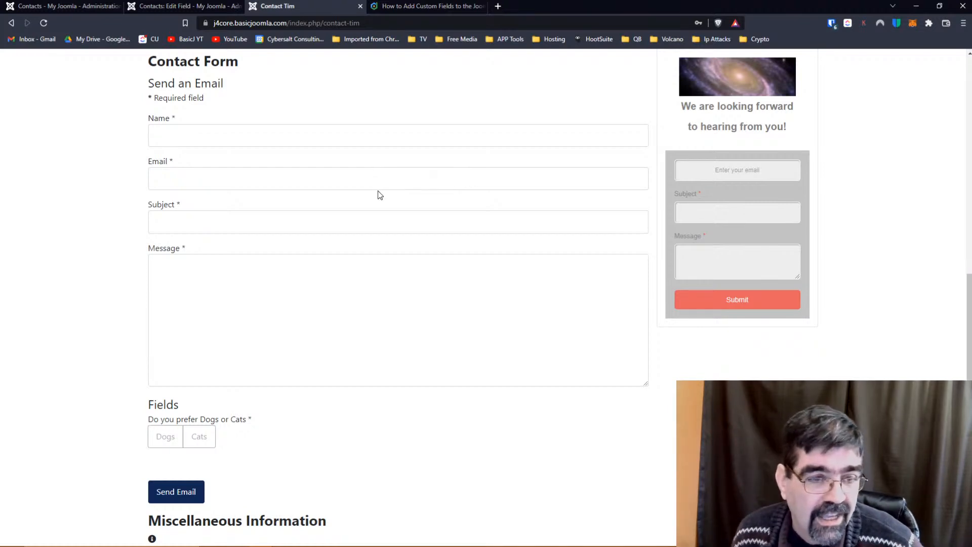
{"action": "scroll", "coordinate": [379, 191], "scroll_direction": "up", "scroll_amount": 1}
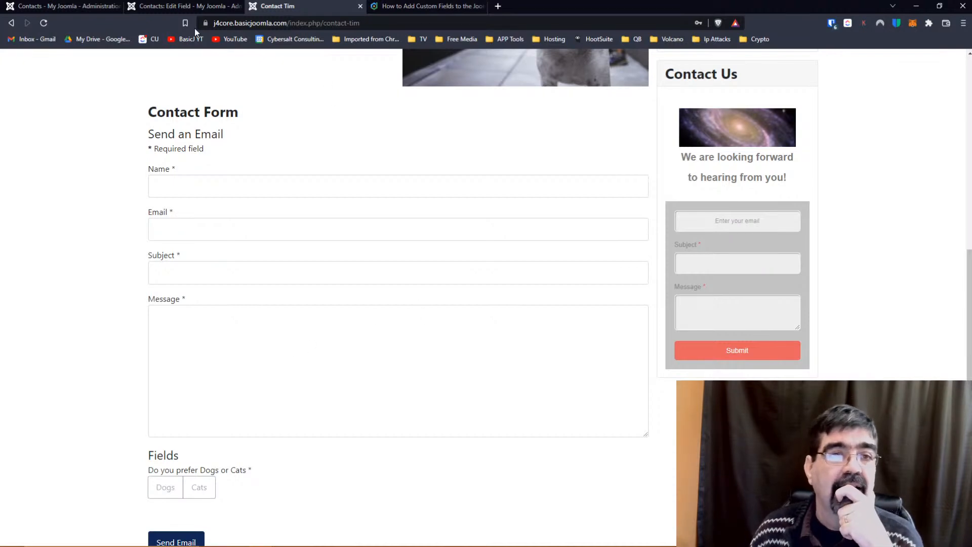
Close the Dogs or Cats field and start a new contact field of type Subform.
{"action": "left_click", "coordinate": [171, 9]}
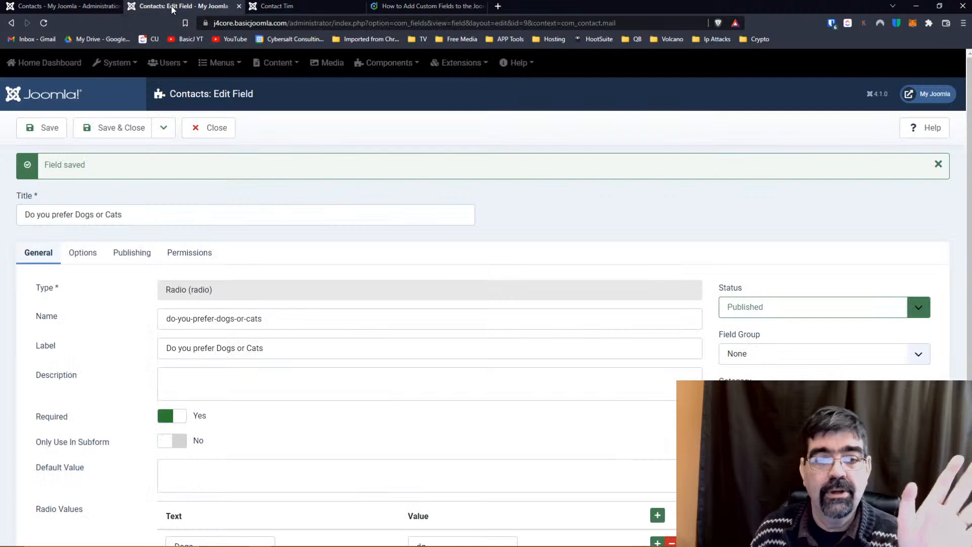
{"action": "left_click", "coordinate": [140, 137]}
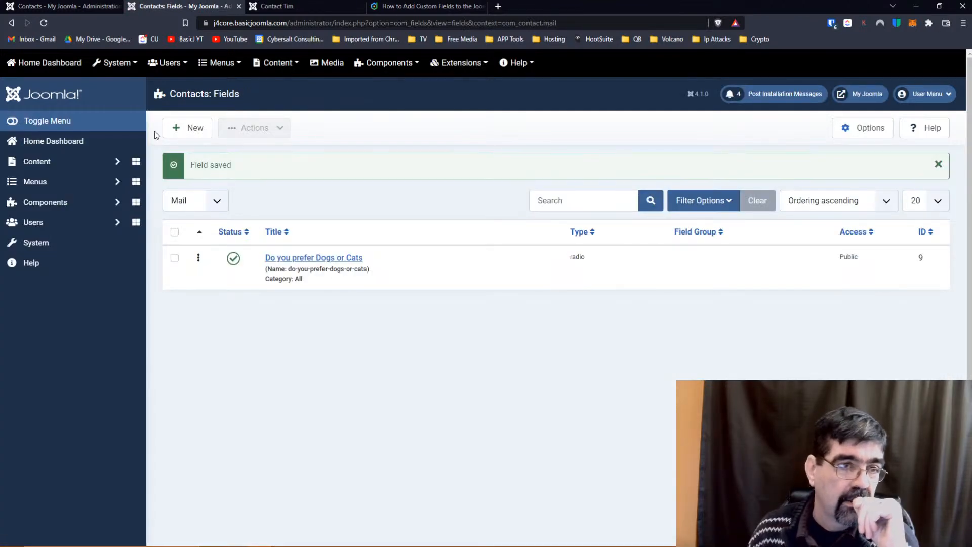
{"action": "left_click", "coordinate": [176, 127]}
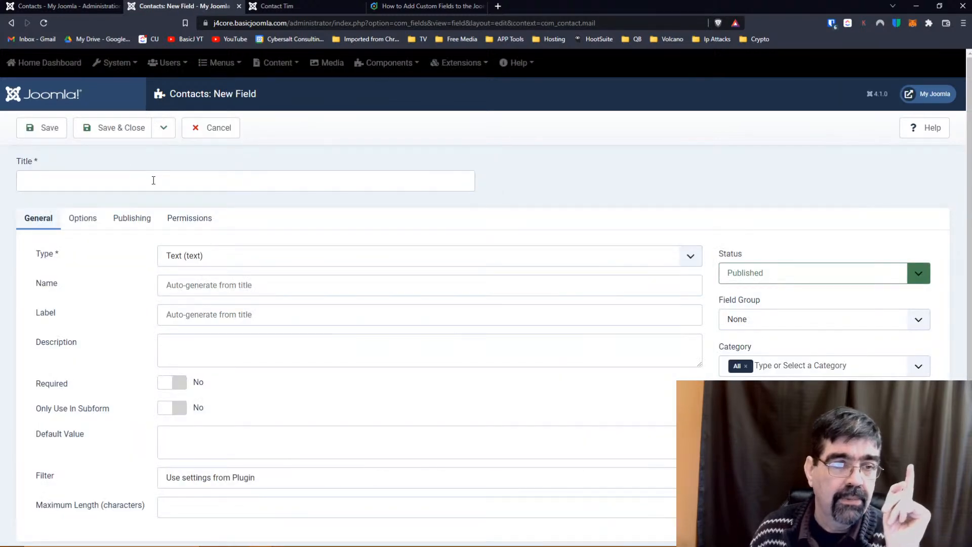
{"action": "left_click", "coordinate": [210, 261]}
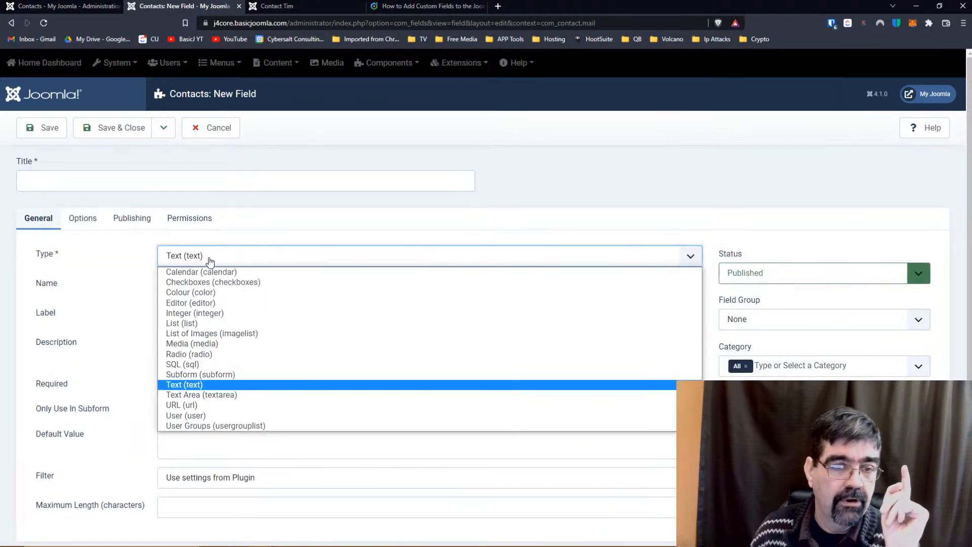
{"action": "left_click", "coordinate": [197, 374]}
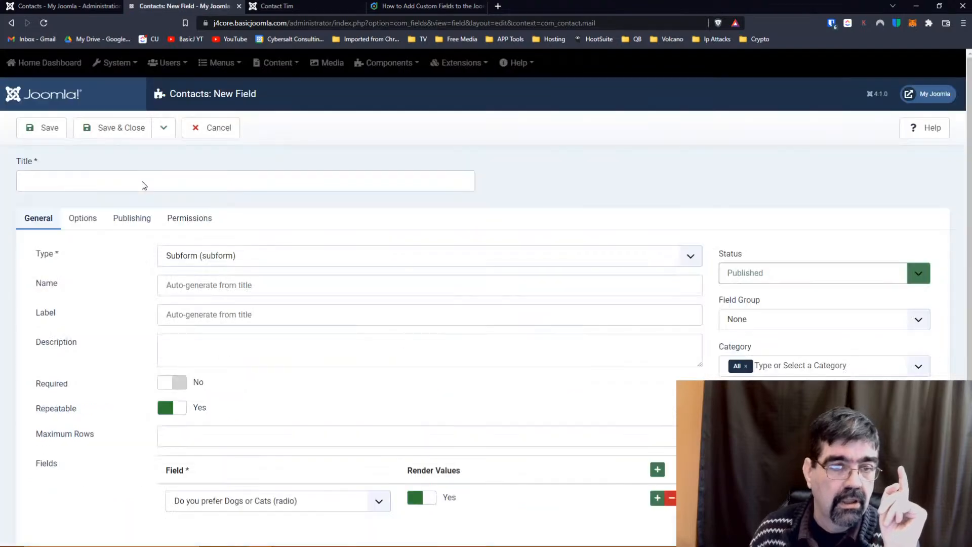
Title the subform field 'Pet Questions' and save it.
{"action": "left_click", "coordinate": [131, 184]}
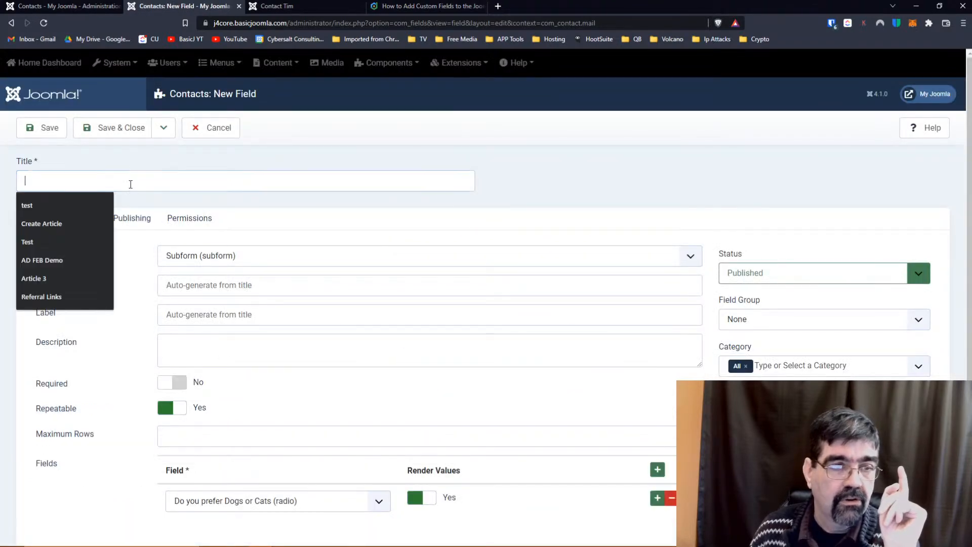
{"action": "type", "text": "Pet "}
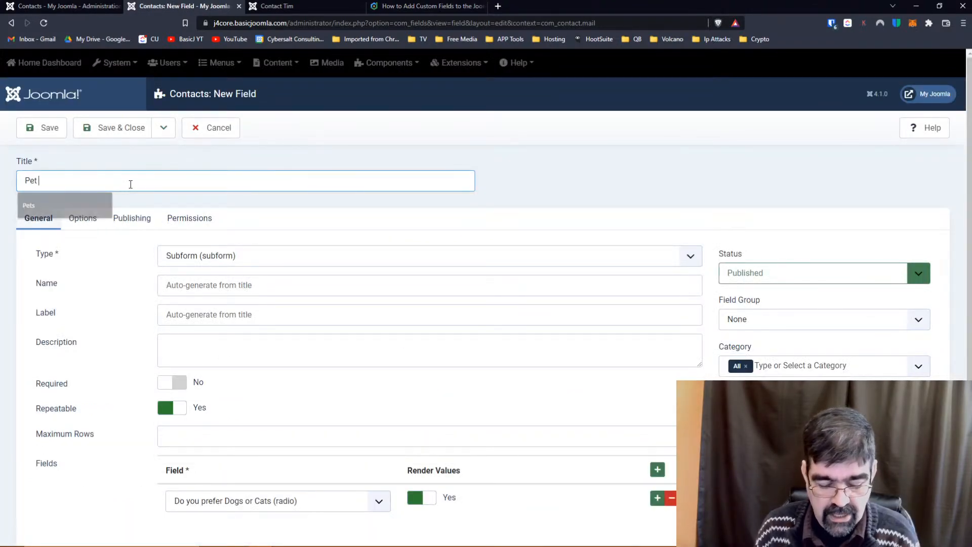
{"action": "type", "text": "Questions"}
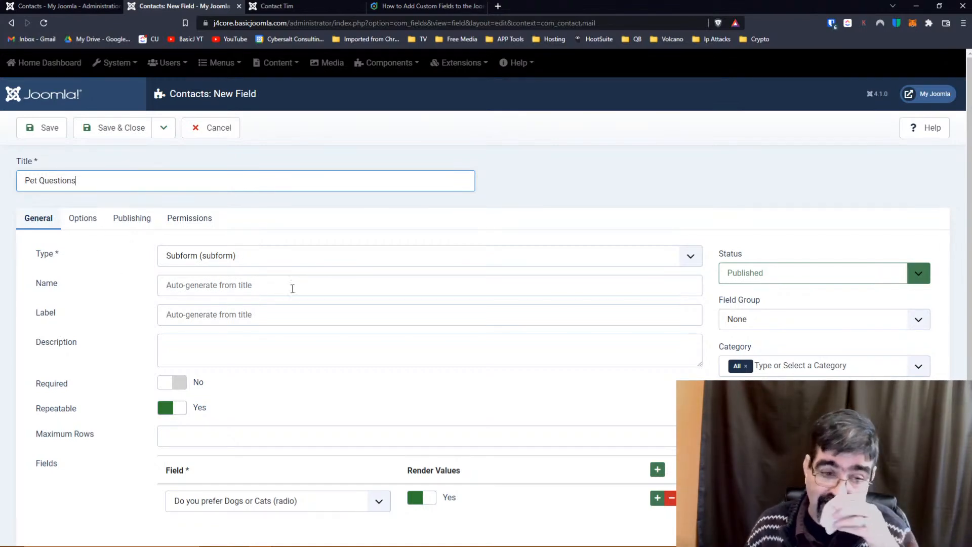
{"action": "scroll", "coordinate": [310, 288], "scroll_direction": "down", "scroll_amount": 1}
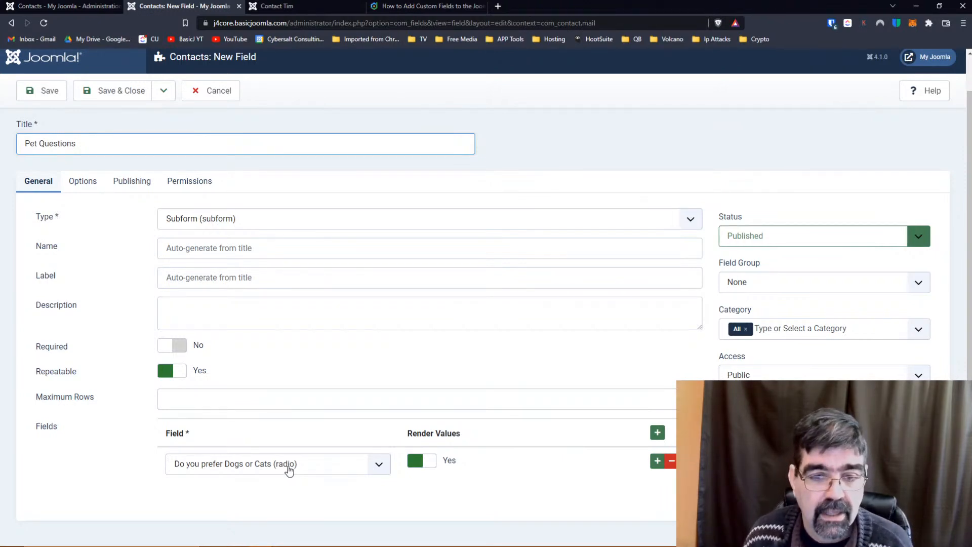
{"action": "left_click", "coordinate": [44, 95]}
Reload the contact page, add a Pet Questions row to test it, then save and close the field.
{"action": "left_click", "coordinate": [292, 6]}
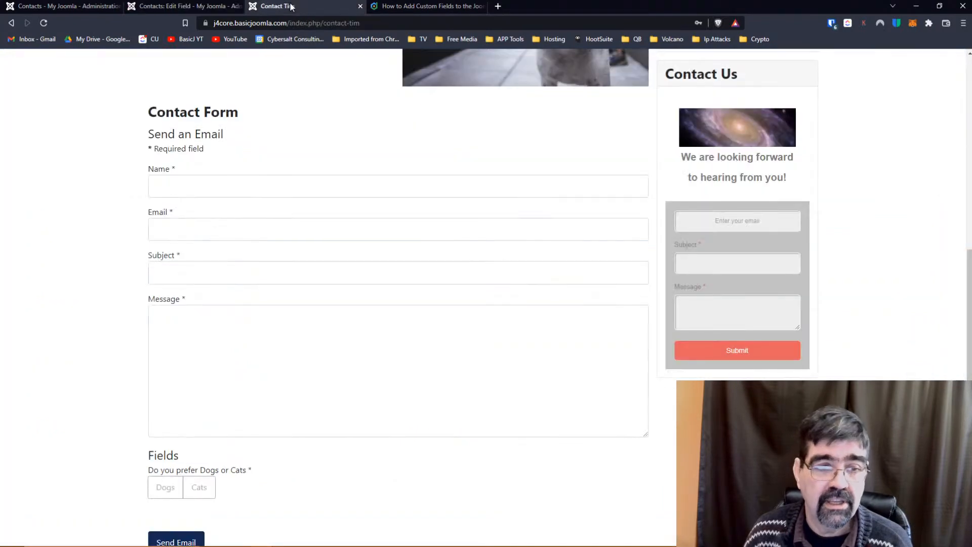
{"action": "left_click", "coordinate": [44, 22]}
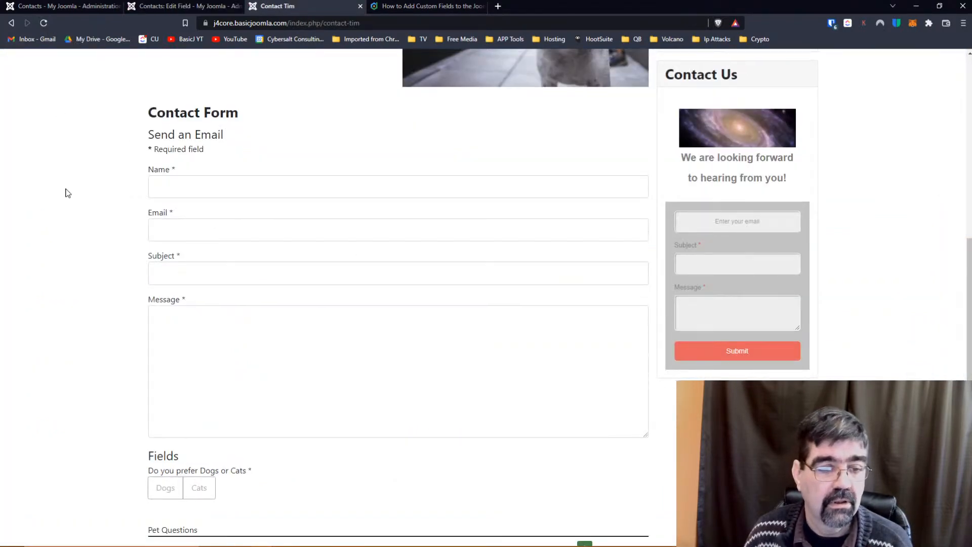
{"action": "scroll", "coordinate": [67, 193], "scroll_direction": "down", "scroll_amount": 3}
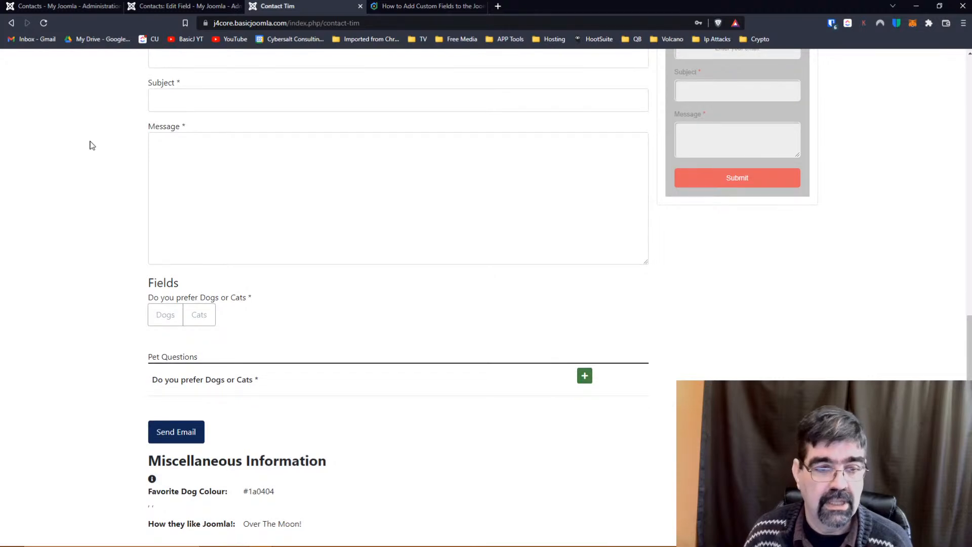
{"action": "left_click", "coordinate": [583, 379]}
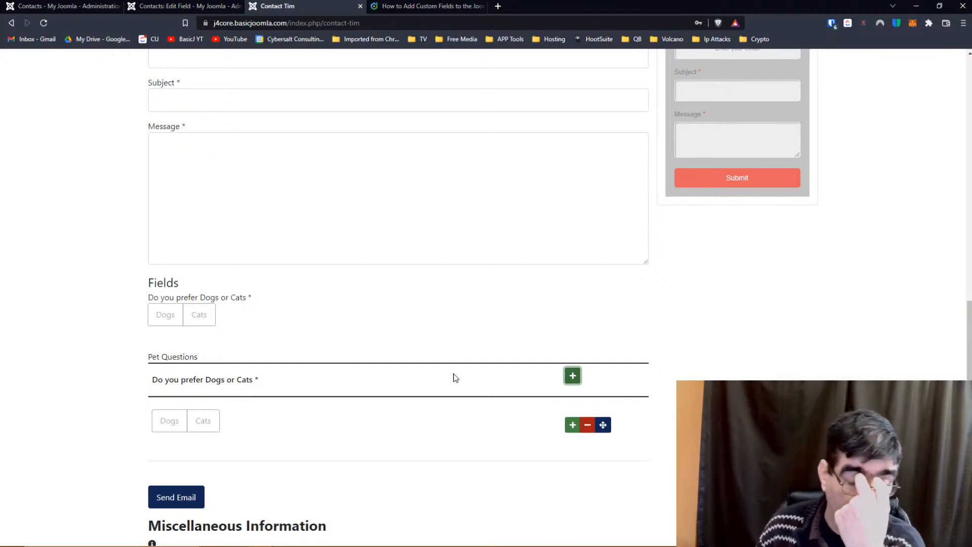
{"action": "left_click", "coordinate": [154, 11]}
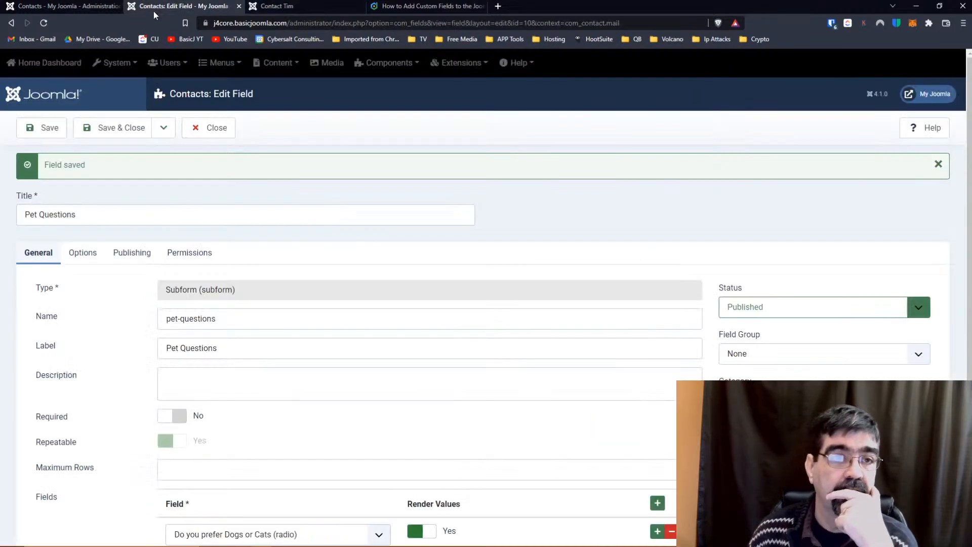
{"action": "left_click", "coordinate": [115, 129]}
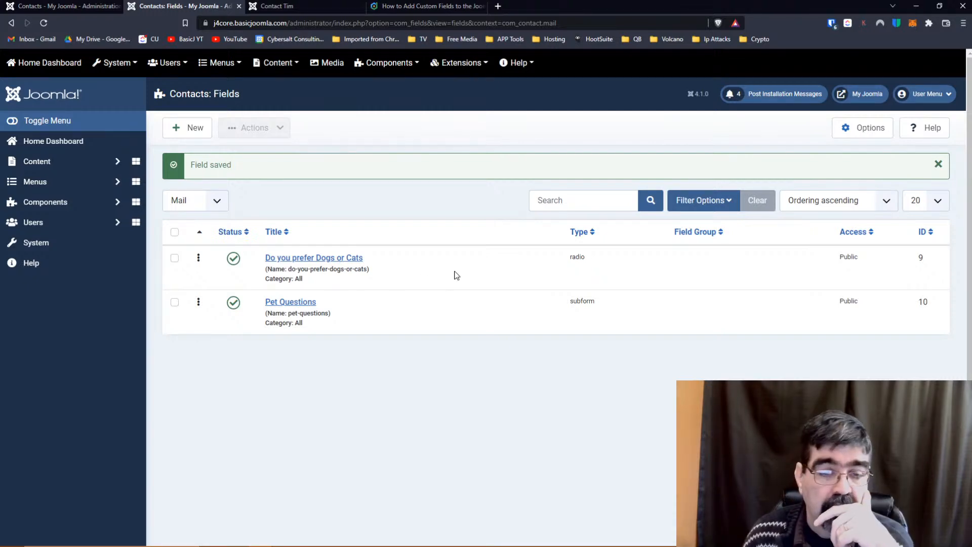
Set the Dogs or Cats field to Only Use In Subform and save and close it.
{"action": "left_click", "coordinate": [296, 261]}
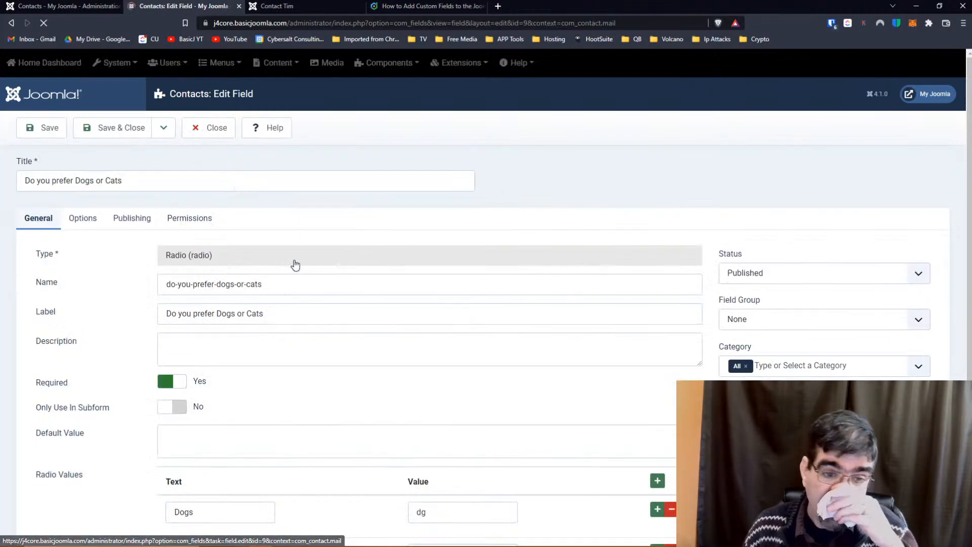
{"action": "scroll", "coordinate": [302, 261], "scroll_direction": "down", "scroll_amount": 2}
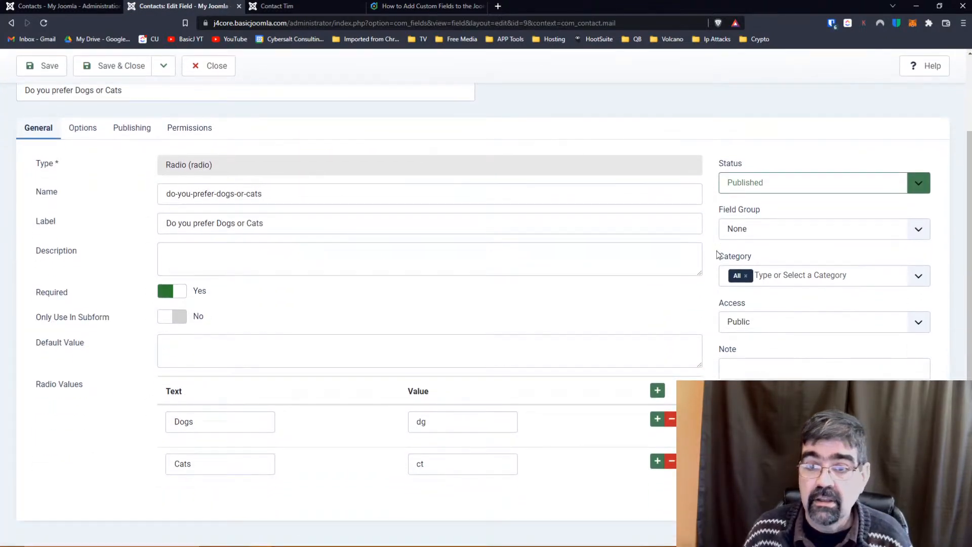
{"action": "left_click", "coordinate": [919, 277]}
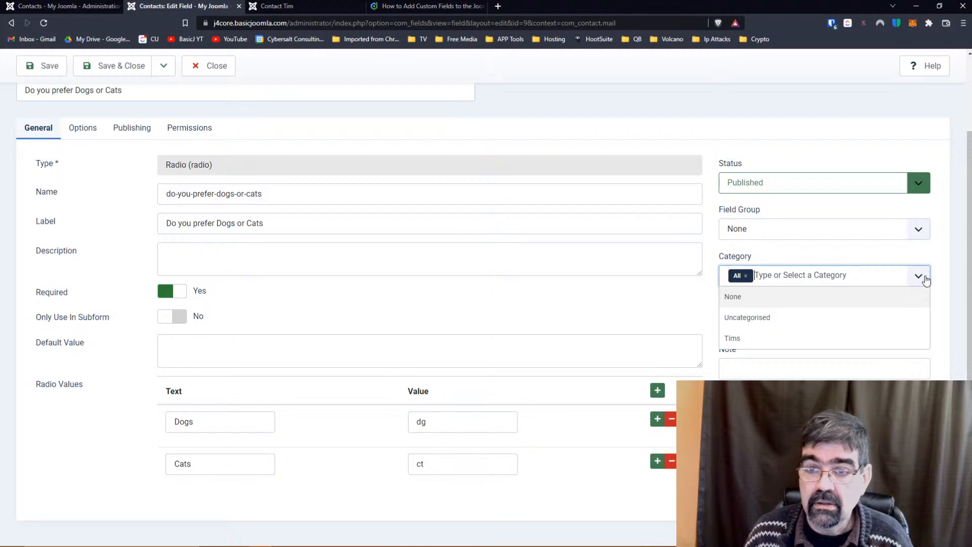
{"action": "left_click", "coordinate": [171, 320]}
{"action": "left_click", "coordinate": [172, 319]}
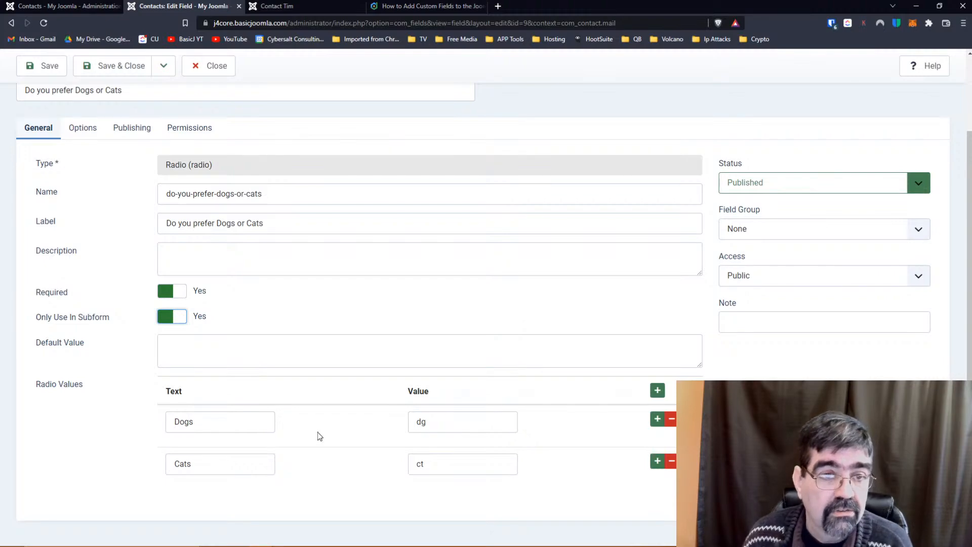
{"action": "left_click", "coordinate": [101, 74]}
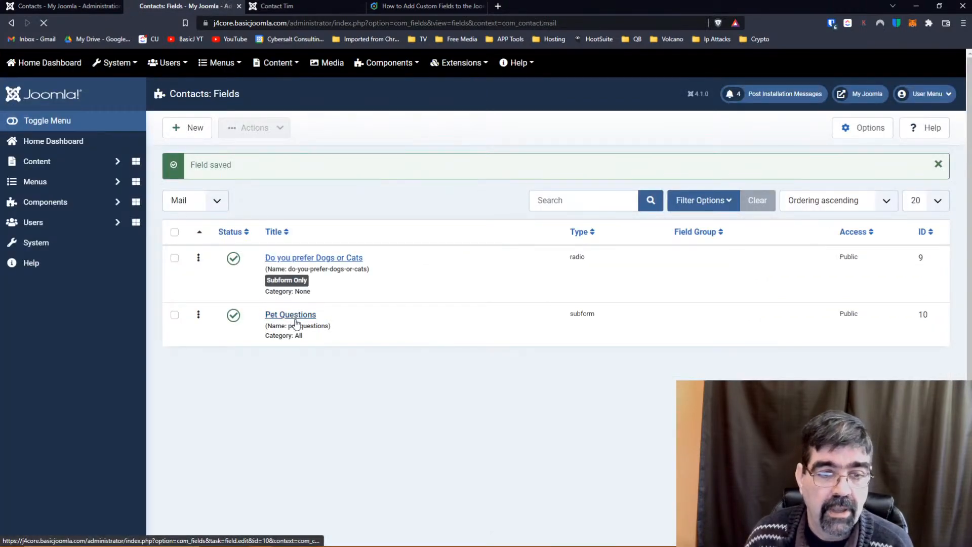
{"action": "left_click", "coordinate": [297, 320]}
Resave Pet Questions, then reload the contact page and add two Pet Questions rows to test.
{"action": "scroll", "coordinate": [525, 306], "scroll_direction": "down", "scroll_amount": 1}
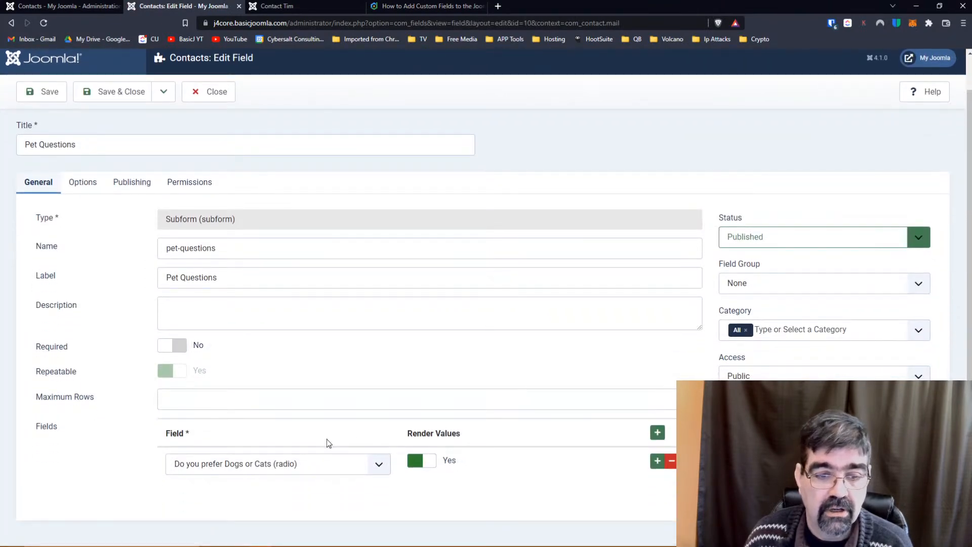
{"action": "left_click", "coordinate": [38, 92]}
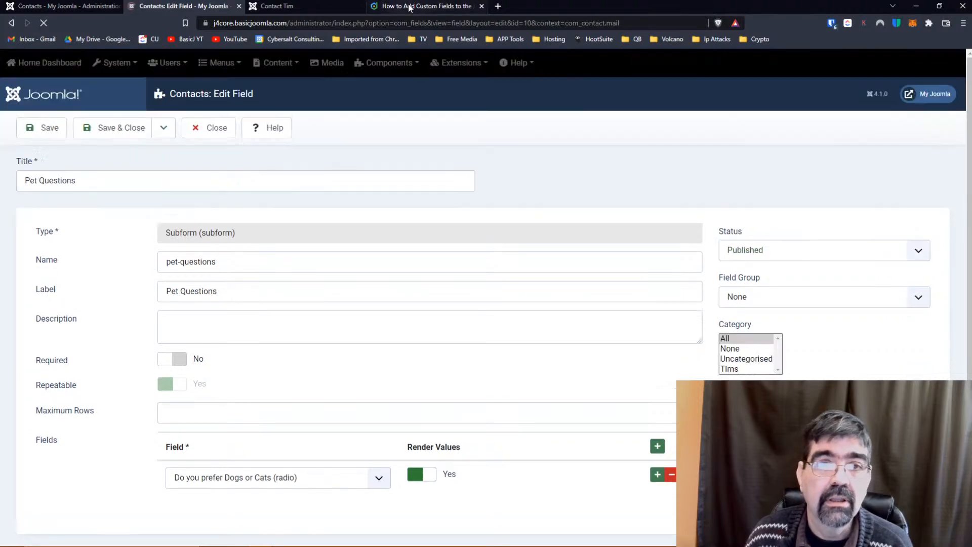
{"action": "left_click", "coordinate": [301, 8]}
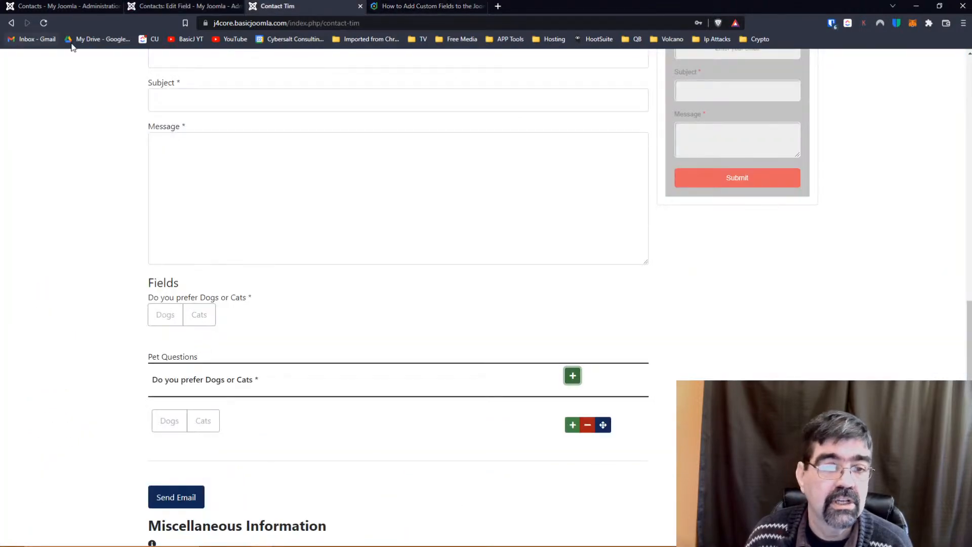
{"action": "left_click", "coordinate": [43, 23]}
{"action": "scroll", "coordinate": [177, 207], "scroll_direction": "down", "scroll_amount": 10}
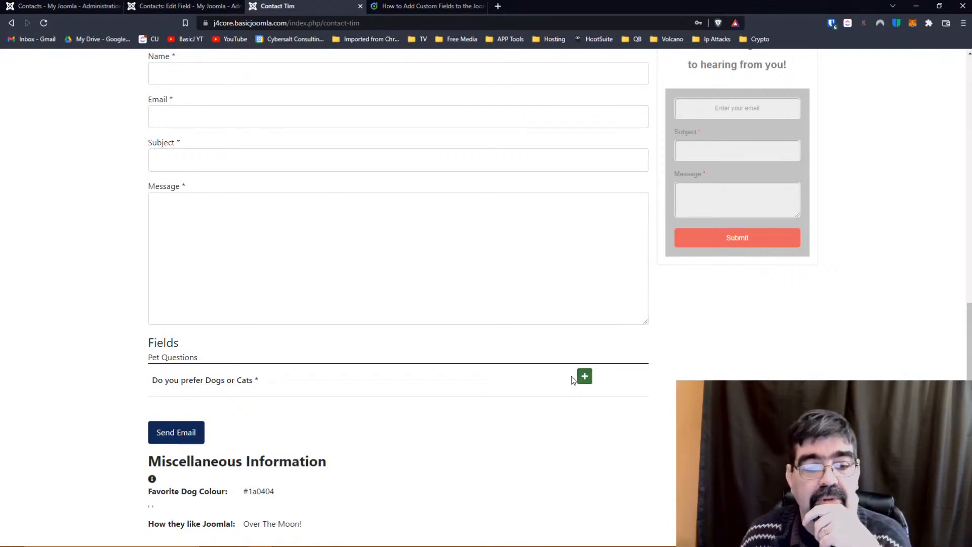
{"action": "left_click", "coordinate": [584, 376]}
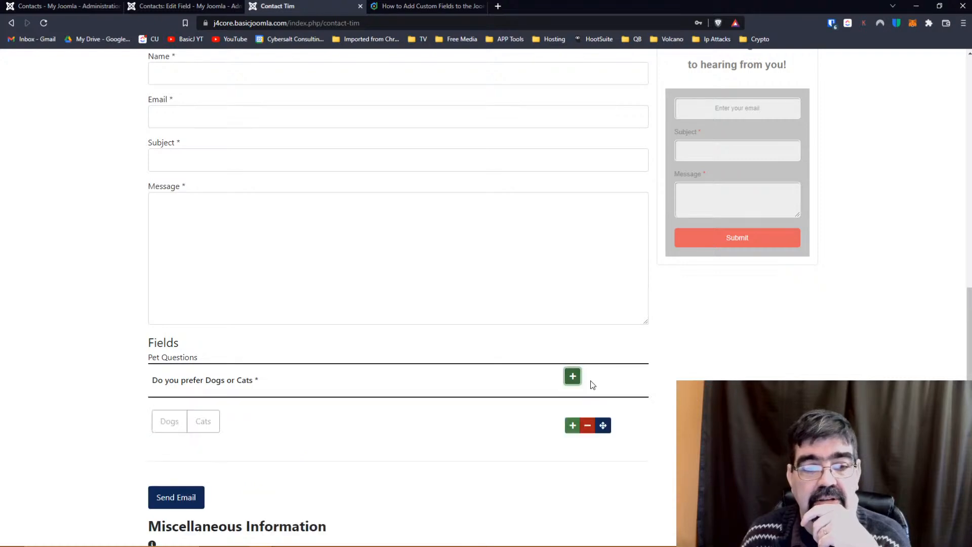
{"action": "left_click", "coordinate": [572, 428]}
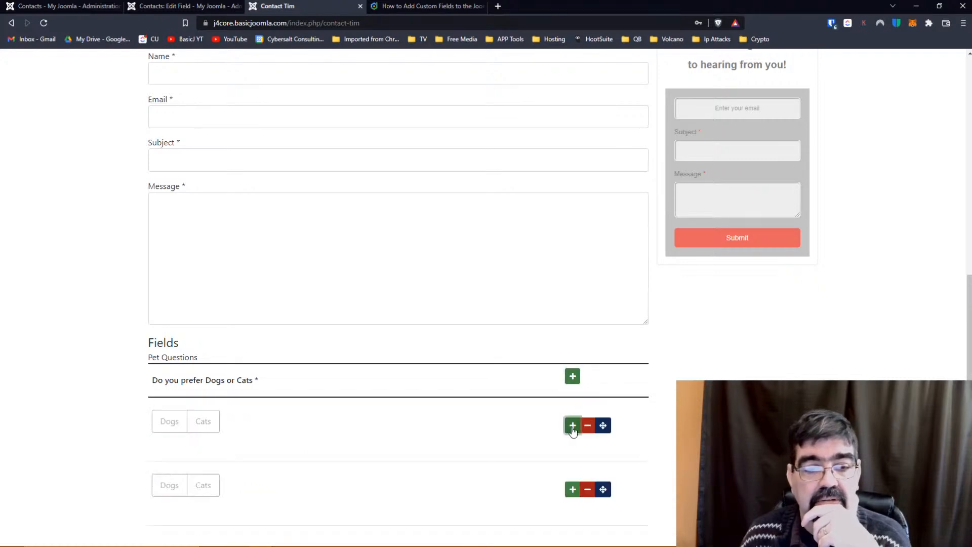
{"action": "scroll", "coordinate": [572, 430], "scroll_direction": "down", "scroll_amount": 3}
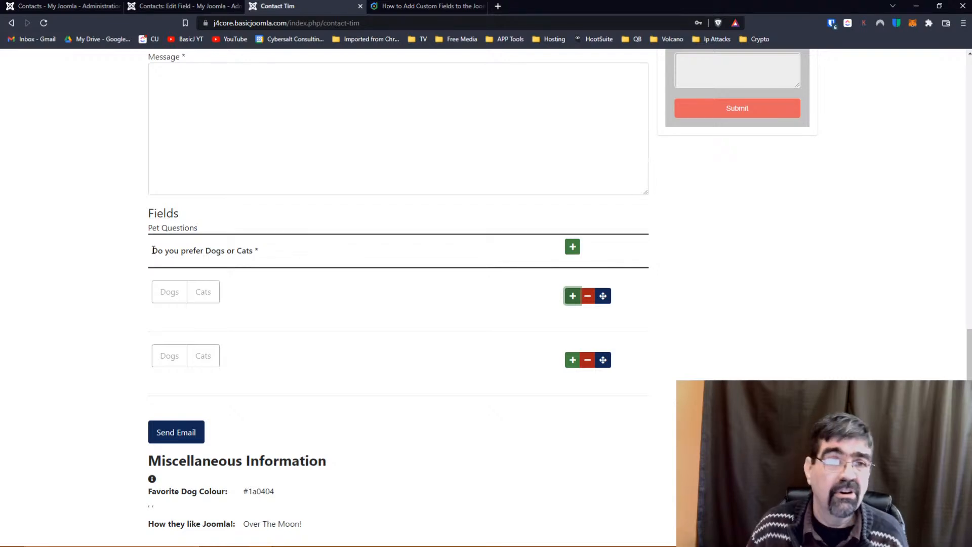
{"action": "left_click", "coordinate": [180, 7]}
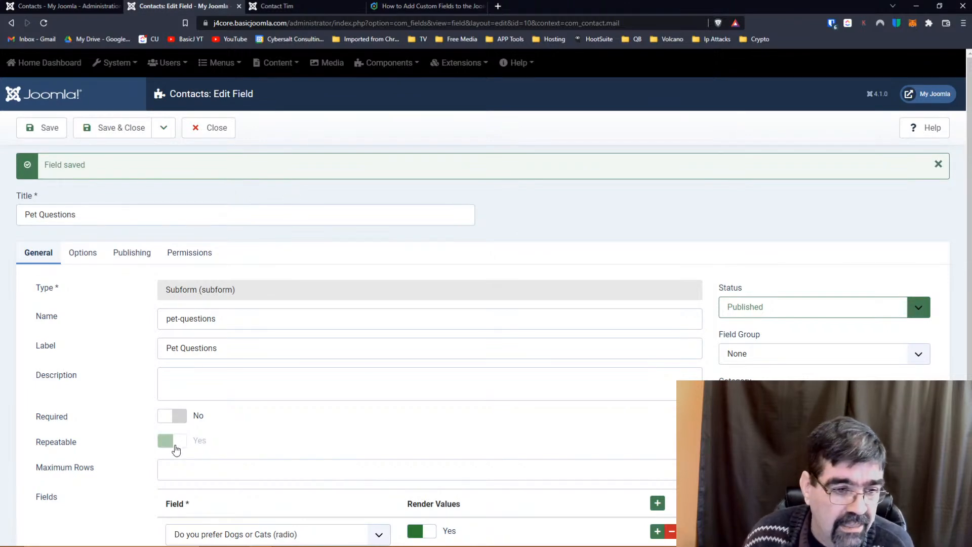
Start another contact field of type Subform with Repeatable set to No.
{"action": "scroll", "coordinate": [212, 428], "scroll_direction": "down", "scroll_amount": 2}
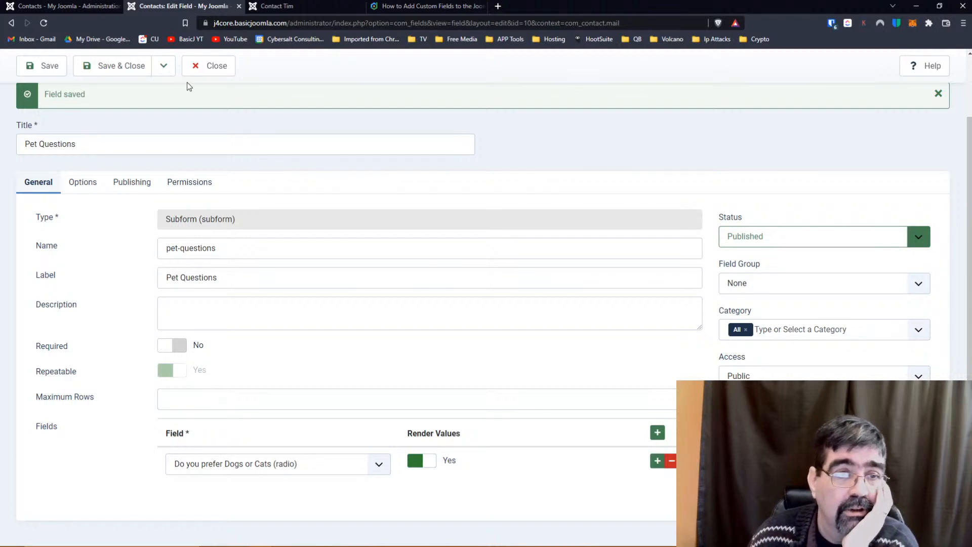
{"action": "left_click", "coordinate": [223, 66]}
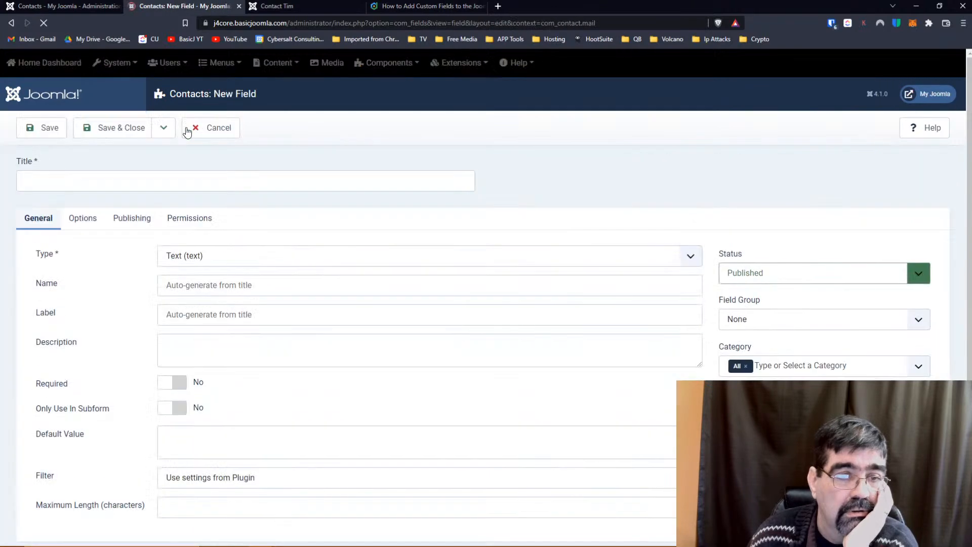
{"action": "left_click", "coordinate": [229, 252]}
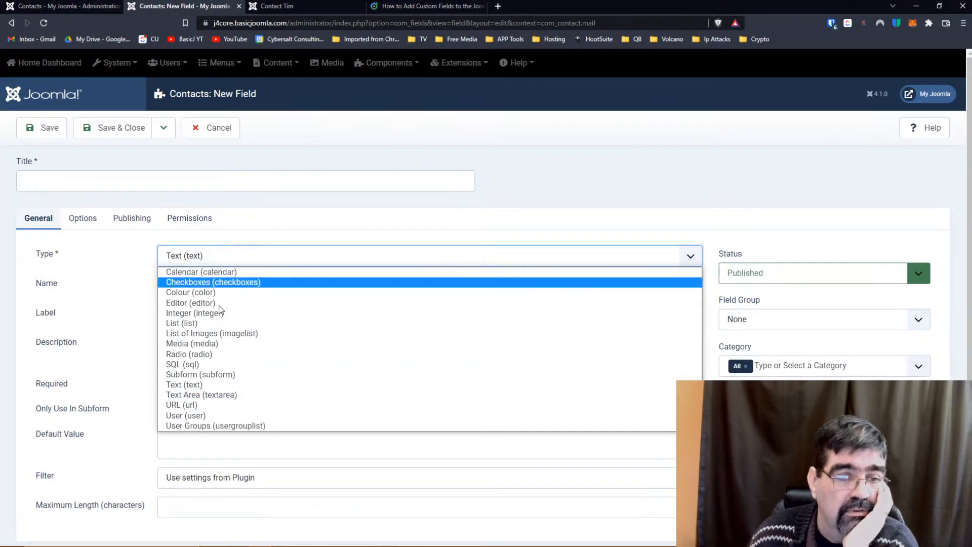
{"action": "left_click", "coordinate": [215, 374]}
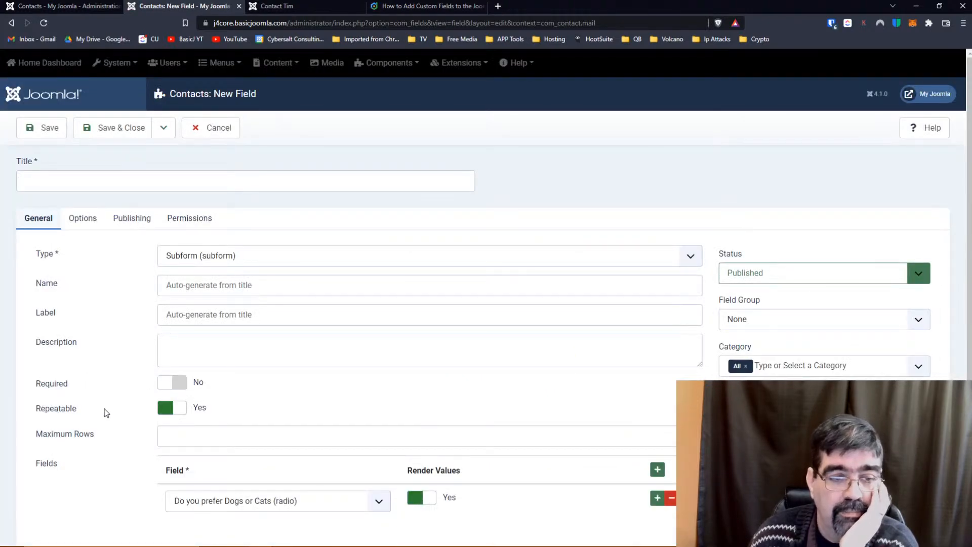
{"action": "left_click", "coordinate": [174, 411]}
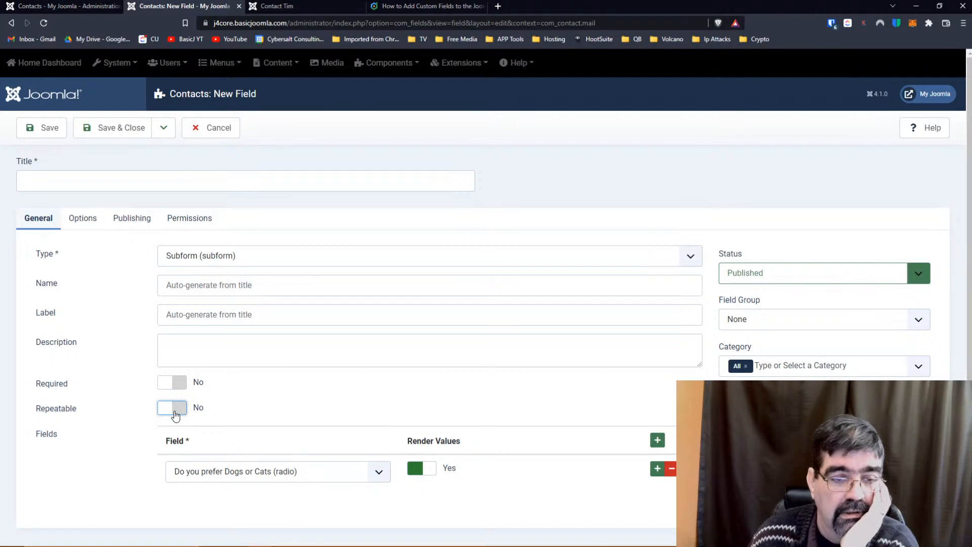
{"action": "left_click", "coordinate": [174, 408]}
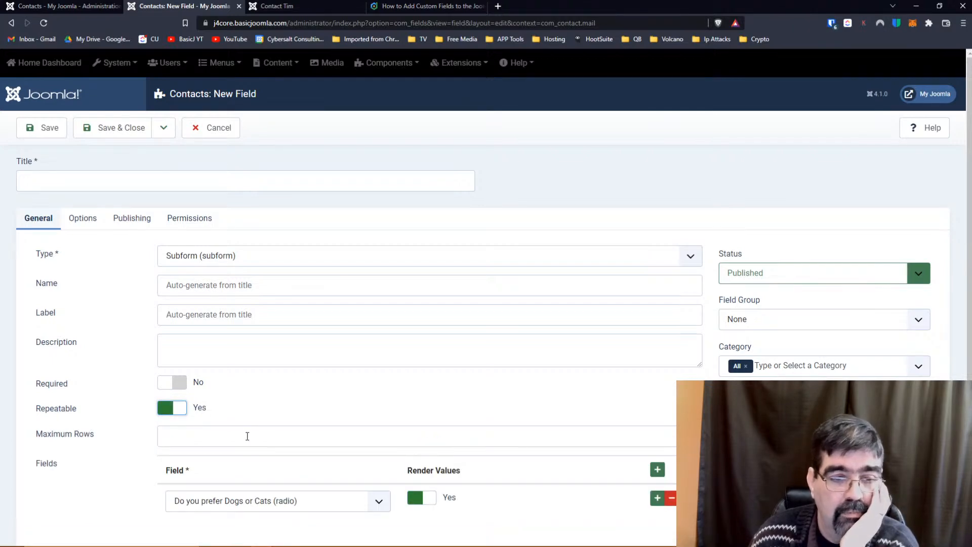
{"action": "left_click", "coordinate": [184, 410]}
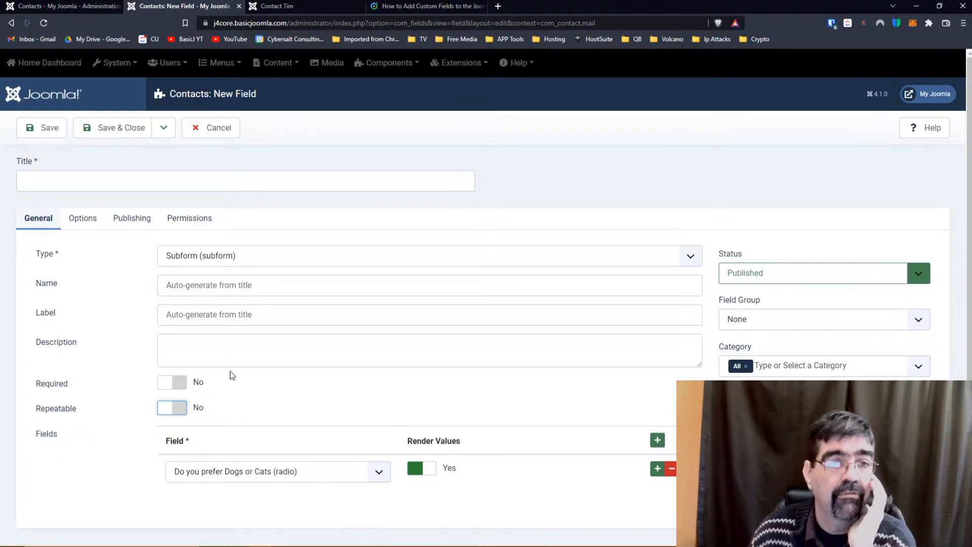
Title the subform 'Pet Questions Not Repeatable' and save it.
{"action": "left_click", "coordinate": [103, 174]}
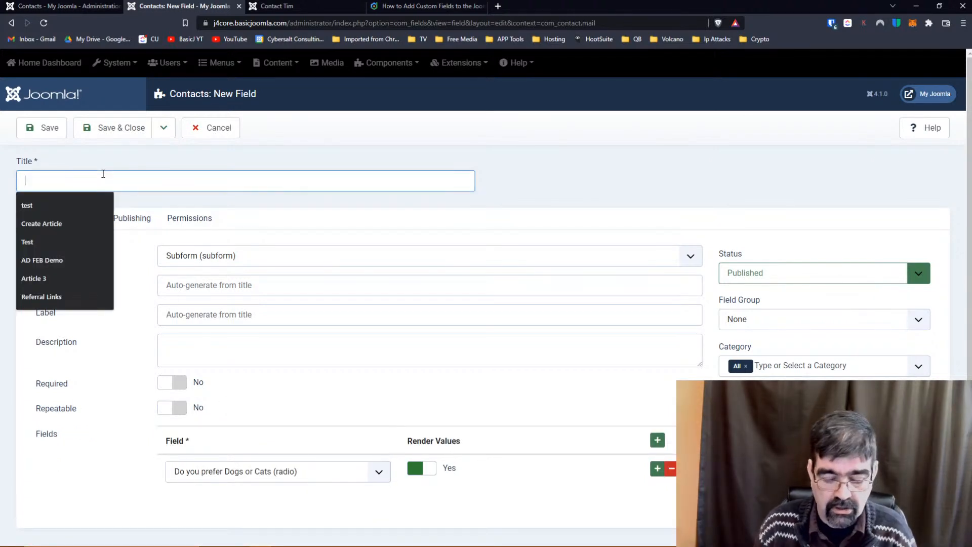
{"action": "type", "text": "PEt Q"}
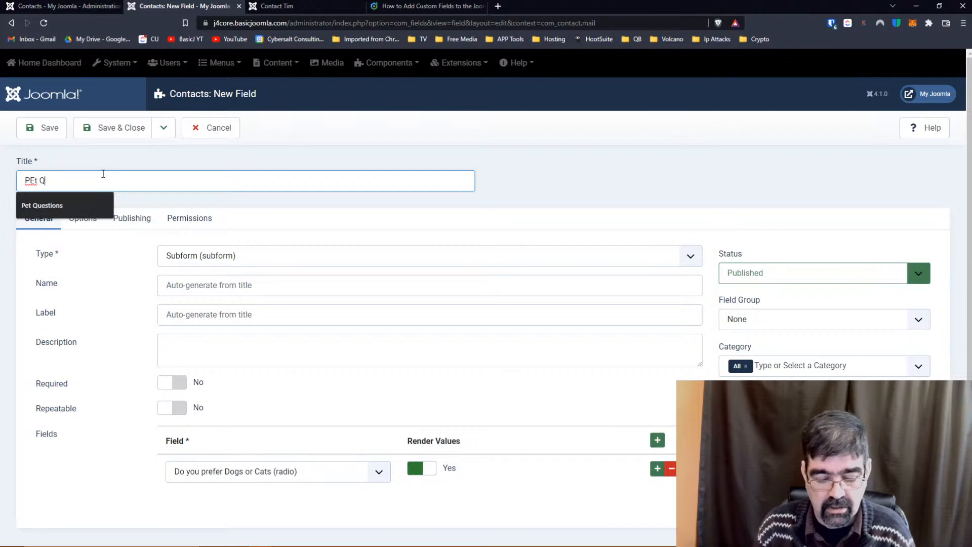
{"action": "type", "text": "ustions Not"}
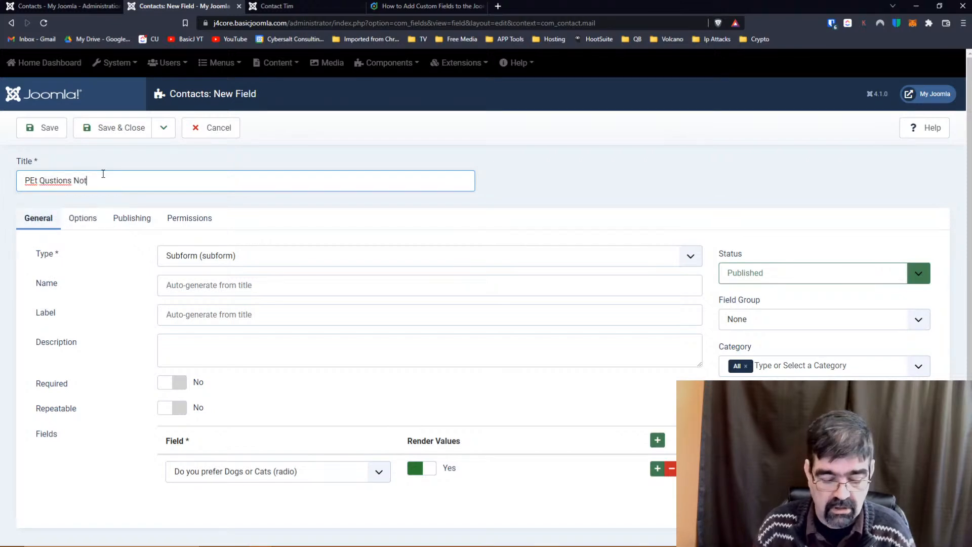
{"action": "type", "text": " Rpe"}
{"action": "key", "text": "BackSpace"}
{"action": "key", "text": "BackSpace"}
{"action": "type", "text": "e"}
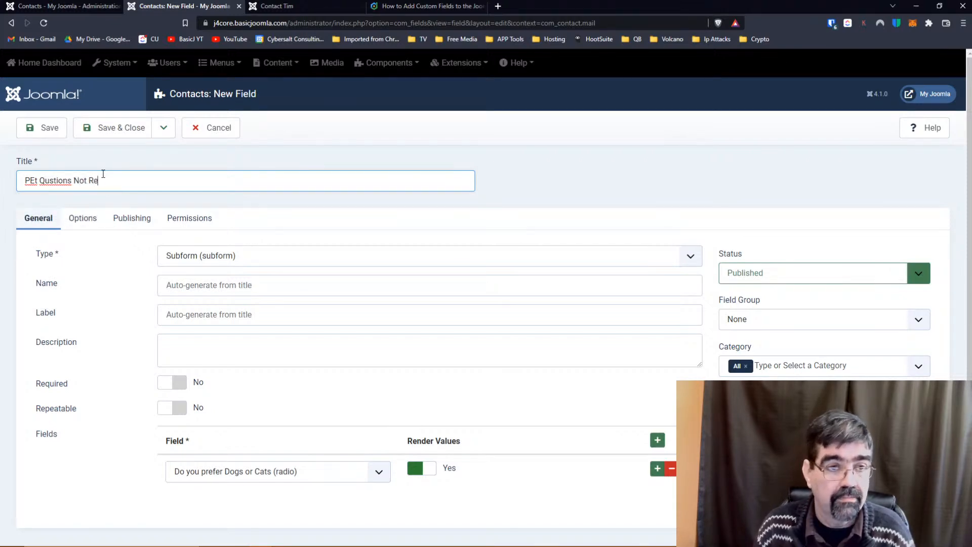
{"action": "type", "text": "peatable"}
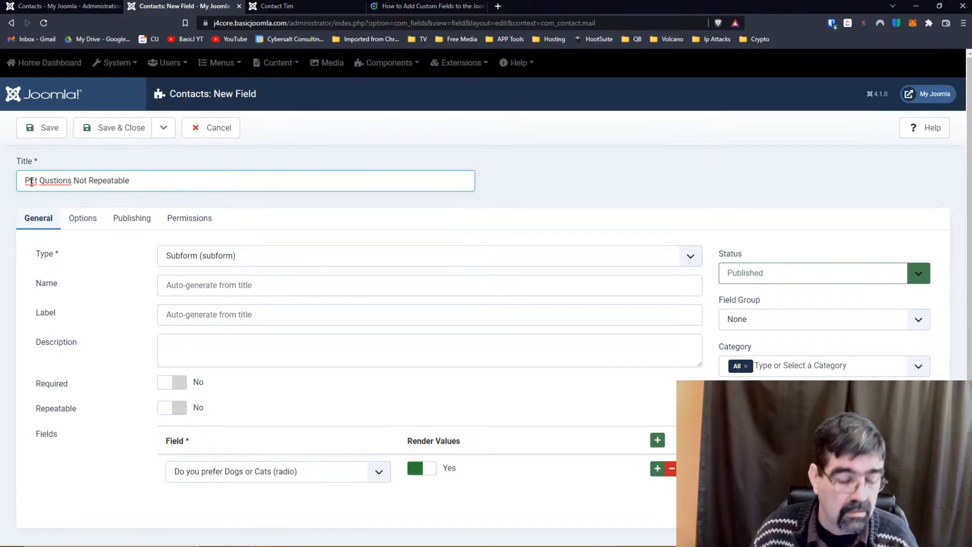
{"action": "left_click", "coordinate": [31, 181]}
{"action": "type", "text": "e\\"}
{"action": "key", "text": "BackSpace"}
{"action": "key", "text": "Delete"}
{"action": "key", "text": "Right"}
{"action": "type", "text": "e"}
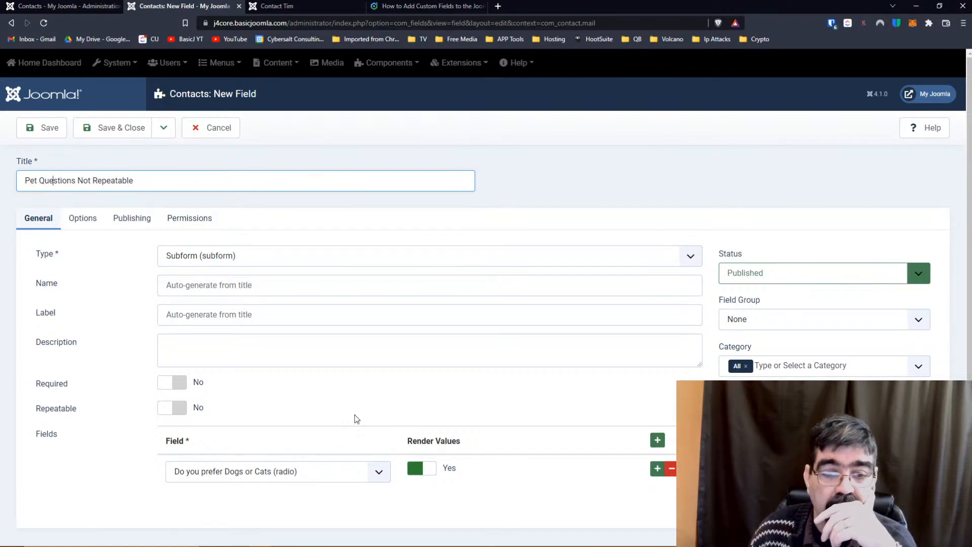
{"action": "left_click", "coordinate": [49, 131]}
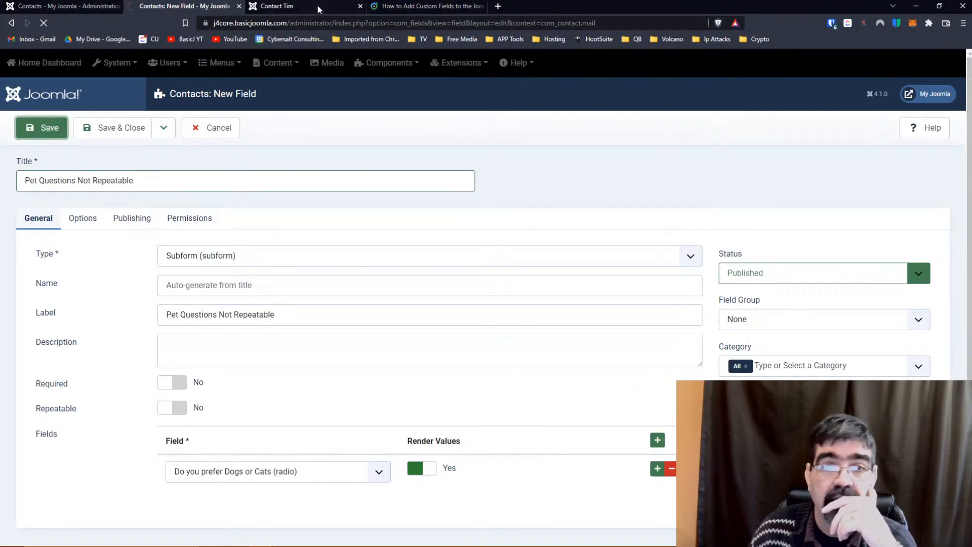
{"action": "left_click", "coordinate": [317, 6]}
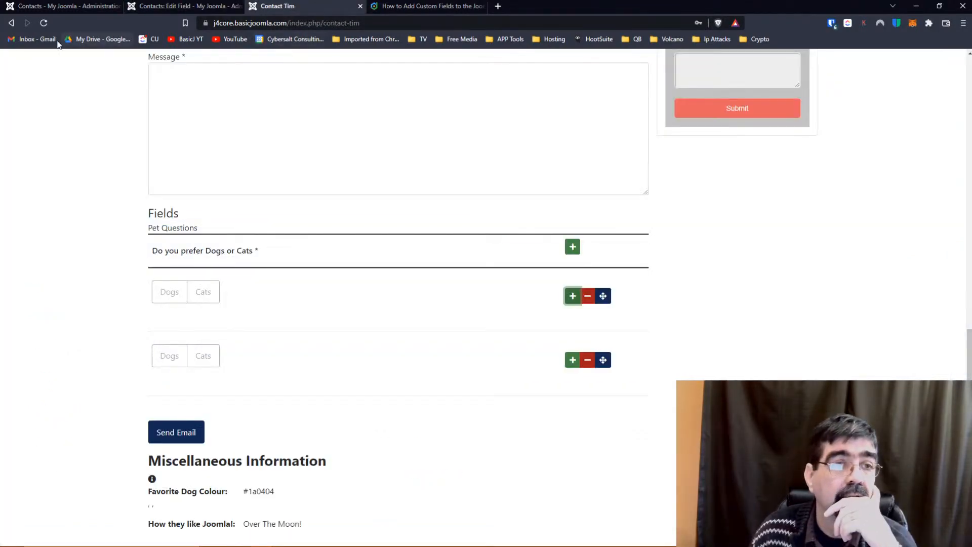
Reload the contact form and try picking Cats in the Pet Questions Not Repeatable section.
{"action": "left_click", "coordinate": [44, 23]}
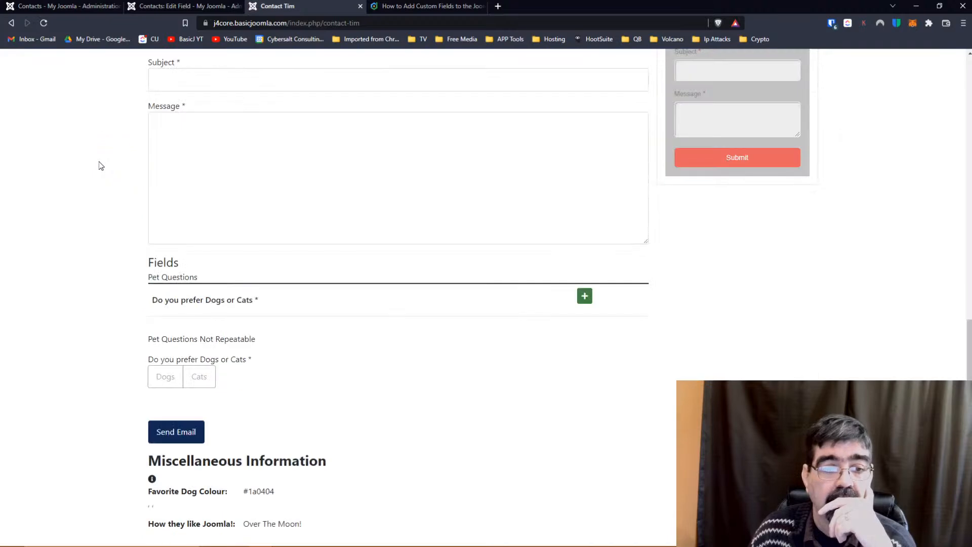
{"action": "scroll", "coordinate": [305, 163], "scroll_direction": "up", "scroll_amount": 3}
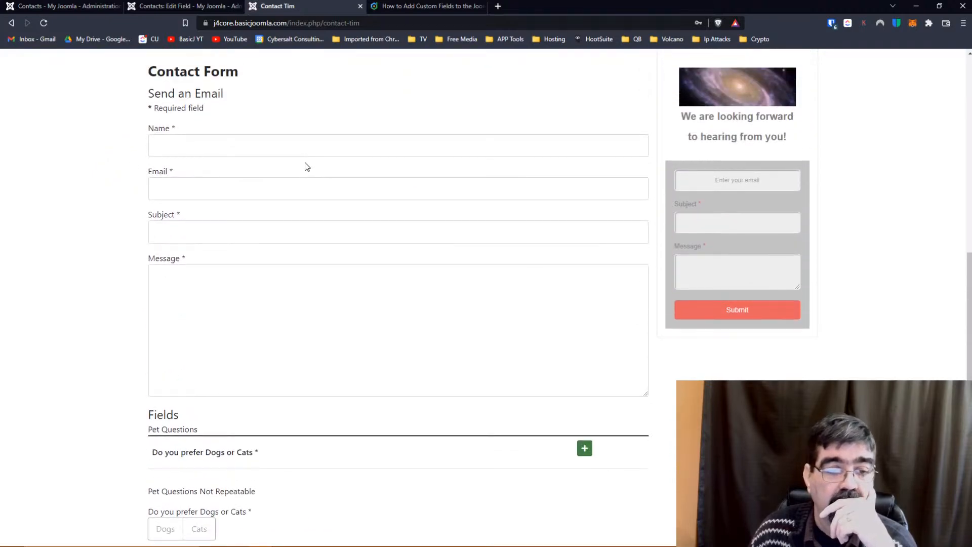
{"action": "scroll", "coordinate": [305, 166], "scroll_direction": "down", "scroll_amount": 3}
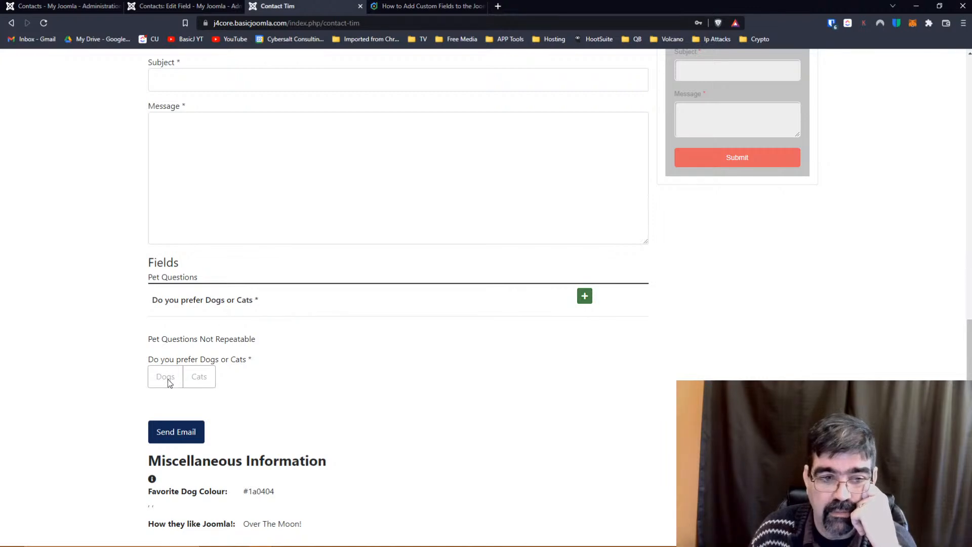
{"action": "triple_click", "coordinate": [197, 378]}
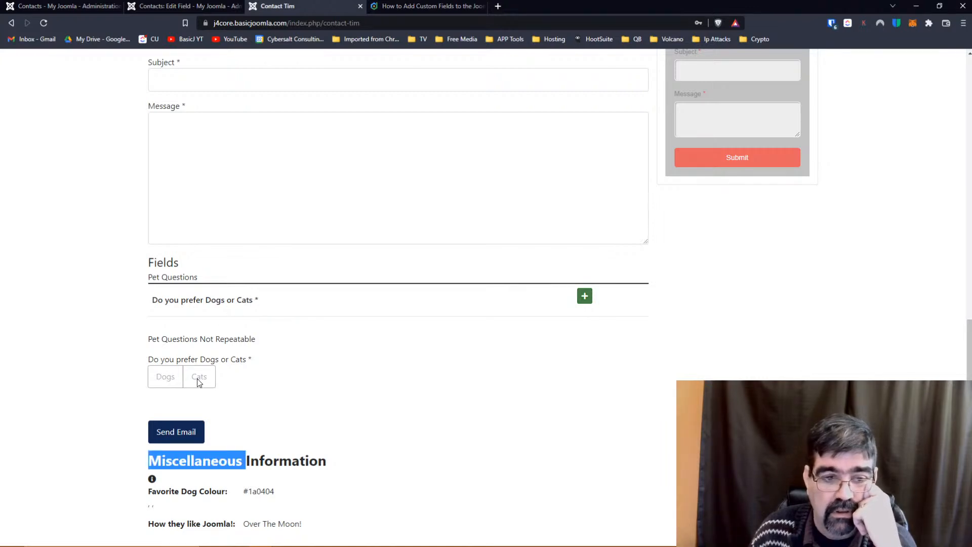
{"action": "left_click", "coordinate": [223, 378]}
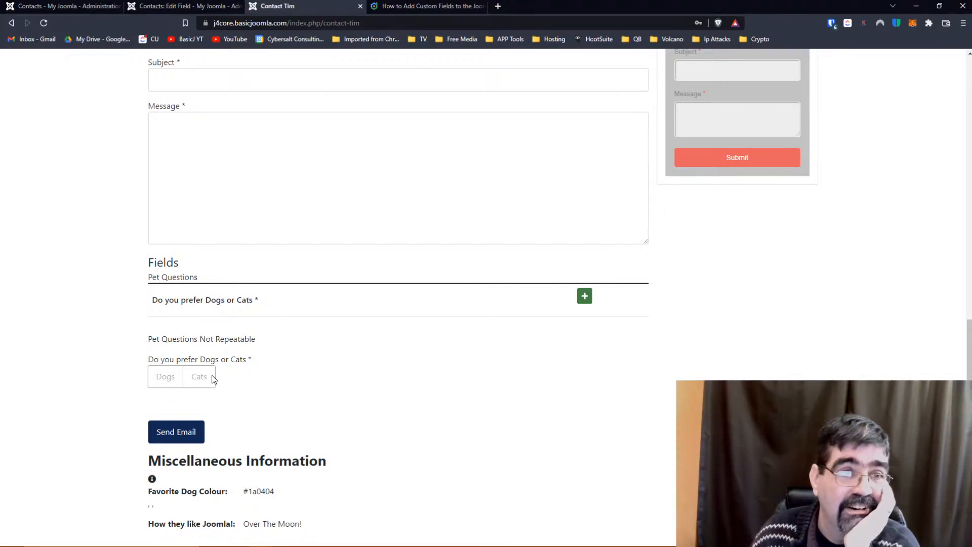
Trash the repeatable Pet Questions field from the Contacts Fields list.
{"action": "left_click", "coordinate": [183, 5]}
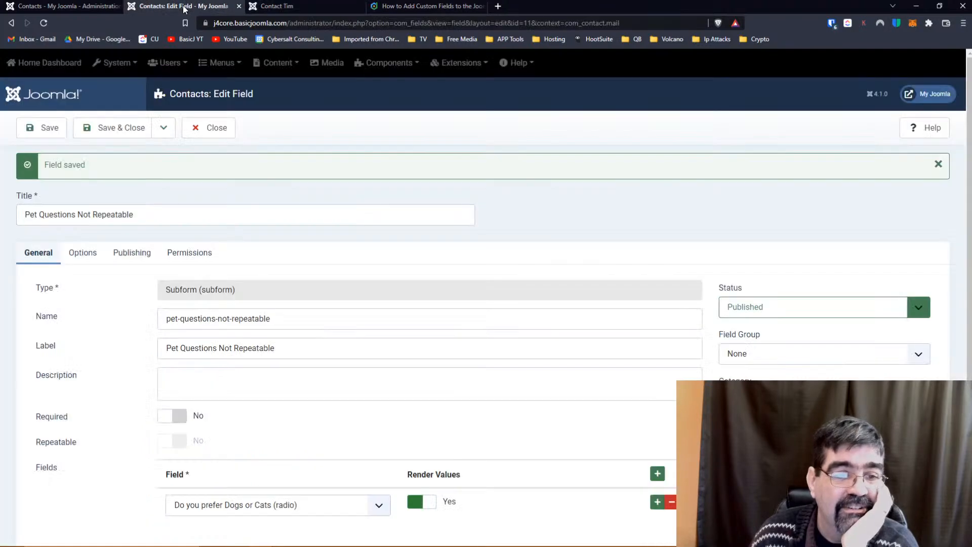
{"action": "left_click", "coordinate": [208, 128]}
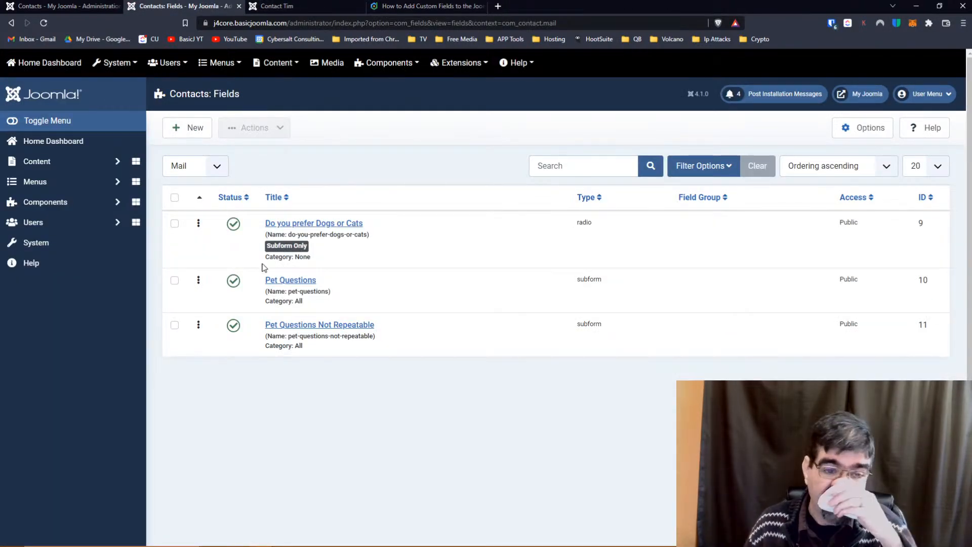
{"action": "left_click", "coordinate": [175, 281]}
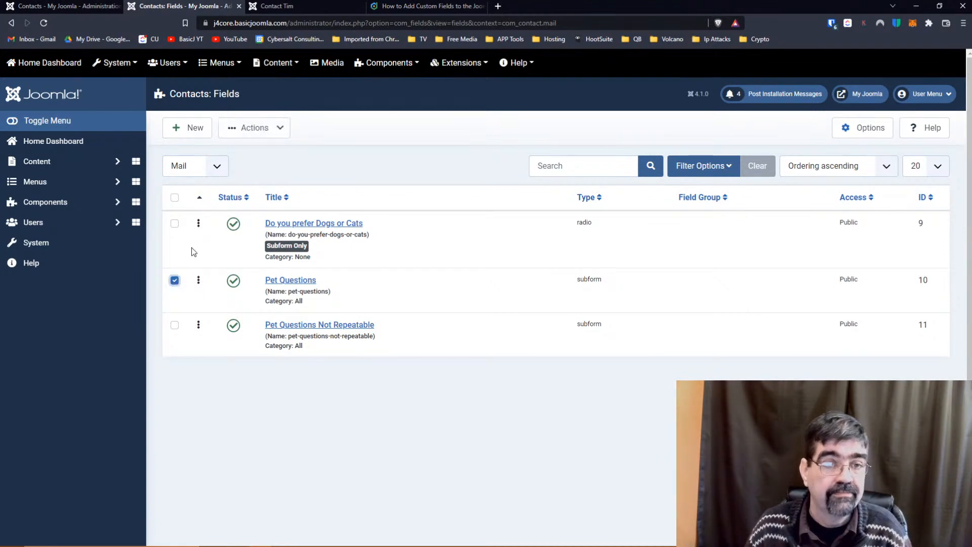
{"action": "left_click", "coordinate": [256, 129]}
{"action": "left_click", "coordinate": [258, 217]}
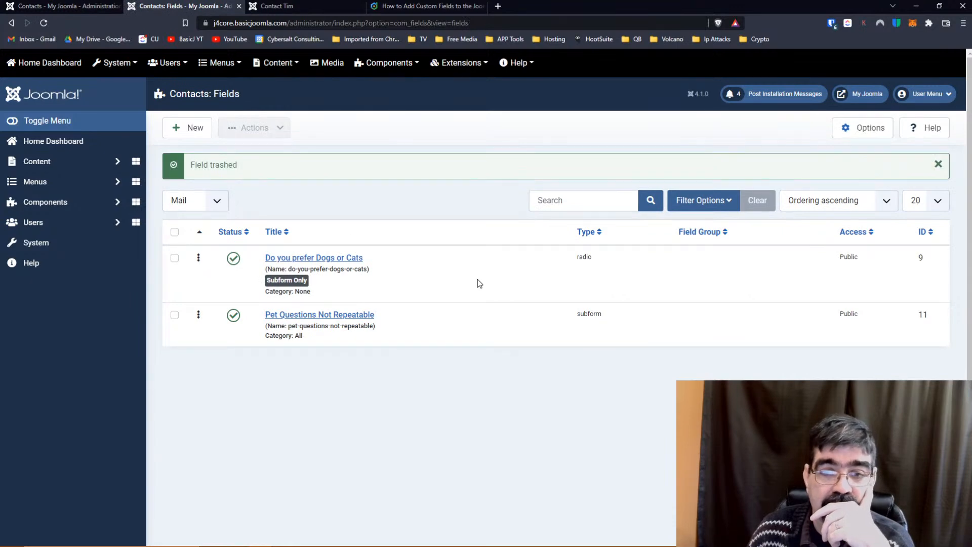
Resave the Dogs or Cats field, reload the contact form to check, then close the editor.
{"action": "left_click", "coordinate": [325, 260]}
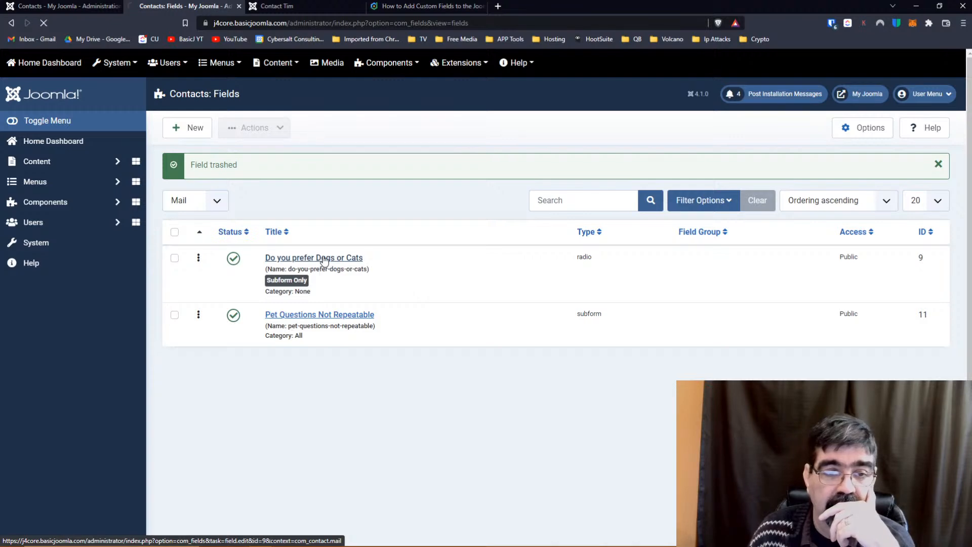
{"action": "scroll", "coordinate": [434, 332], "scroll_direction": "down", "scroll_amount": 2}
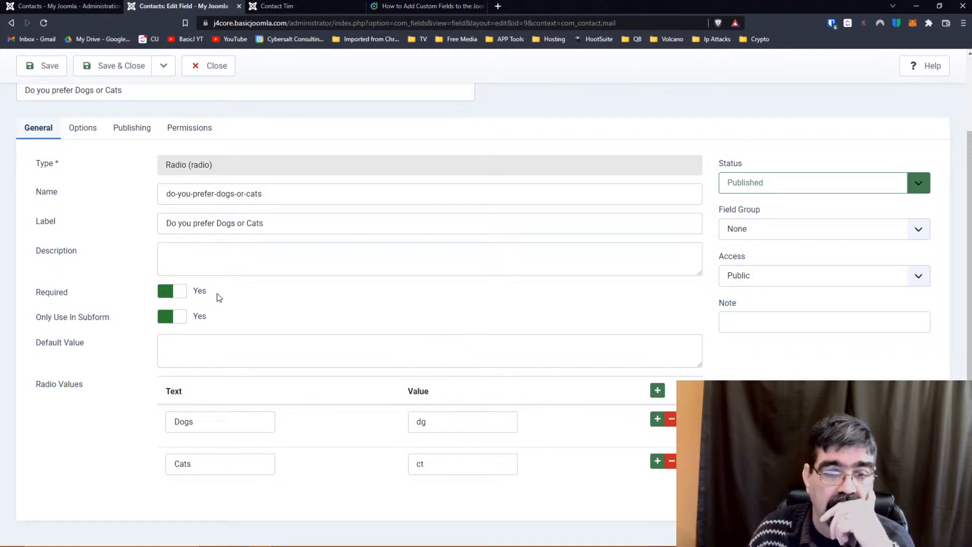
{"action": "left_click", "coordinate": [43, 66]}
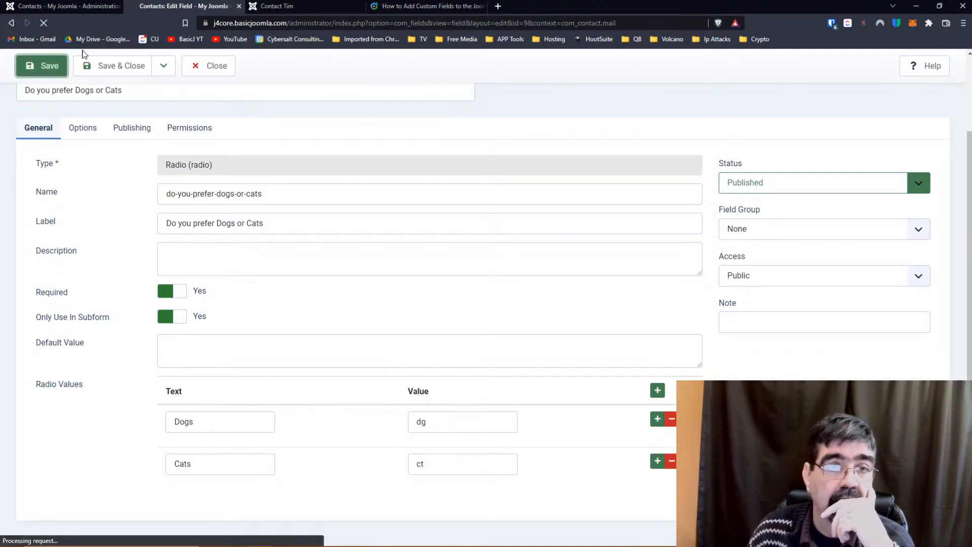
{"action": "left_click", "coordinate": [322, 4]}
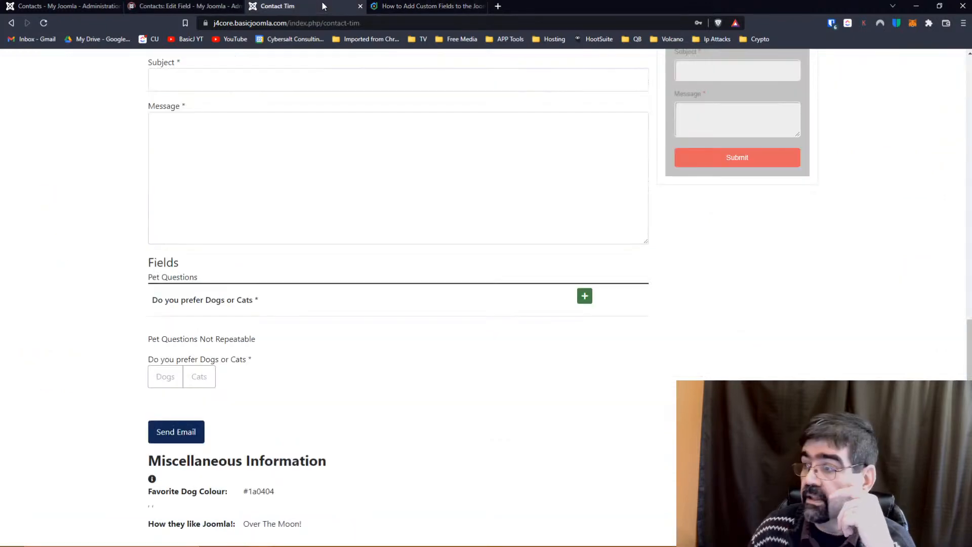
{"action": "left_click", "coordinate": [44, 24]}
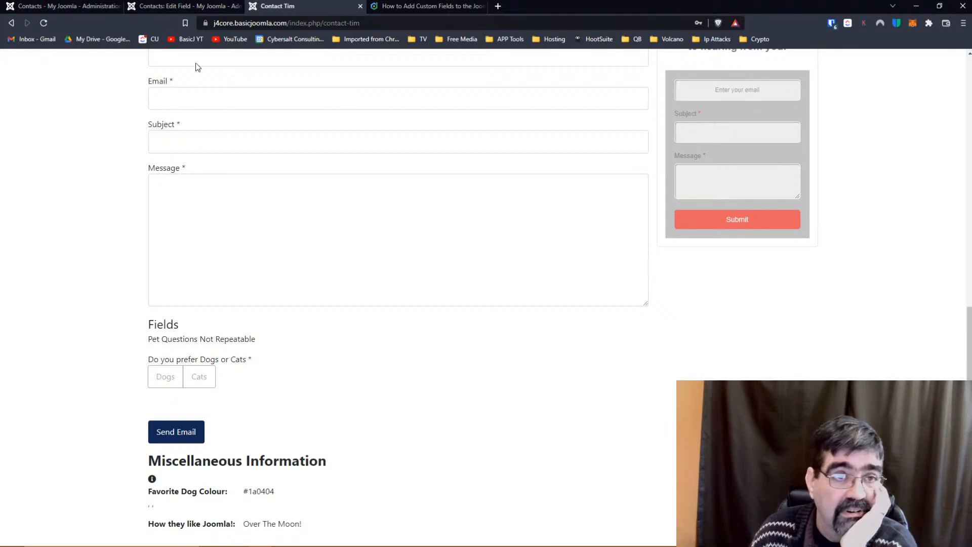
{"action": "left_click", "coordinate": [177, 6]}
{"action": "left_click", "coordinate": [194, 128]}
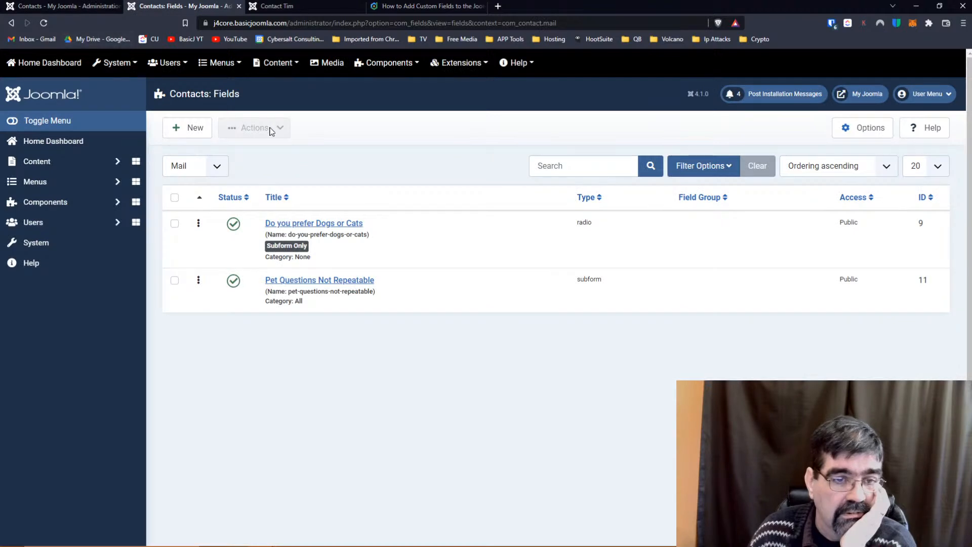
Open the Dogs or Cats field and review its form and render options.
{"action": "left_click", "coordinate": [295, 226]}
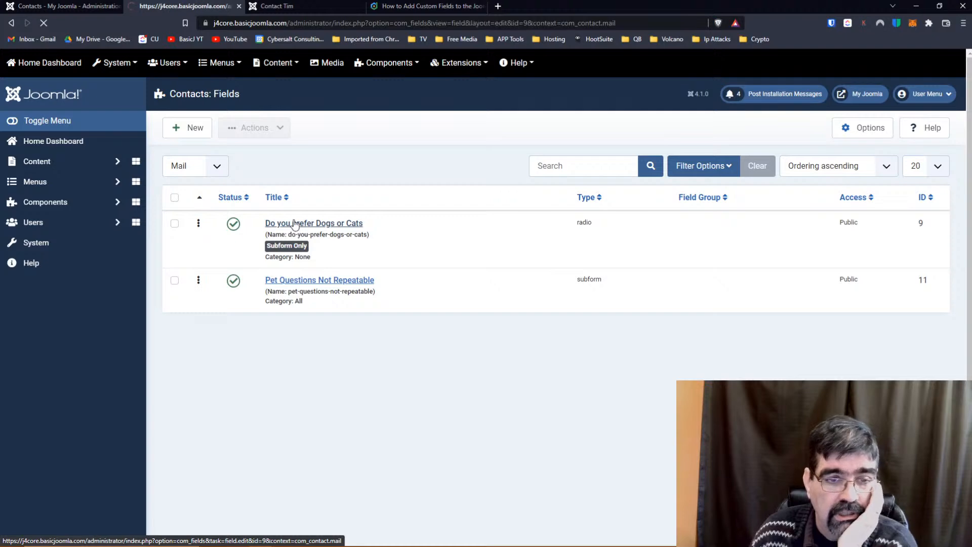
{"action": "scroll", "coordinate": [141, 234], "scroll_direction": "down", "scroll_amount": 2}
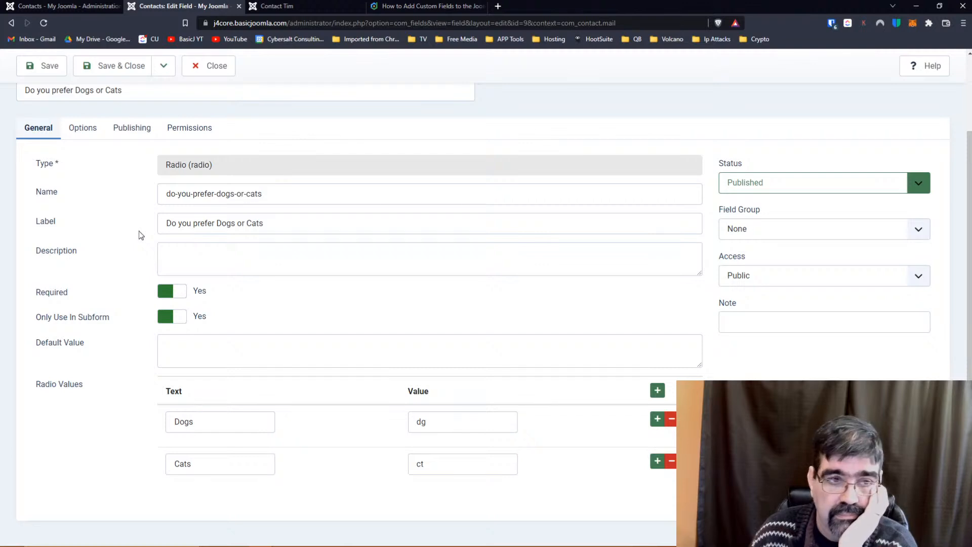
{"action": "left_click", "coordinate": [81, 127]}
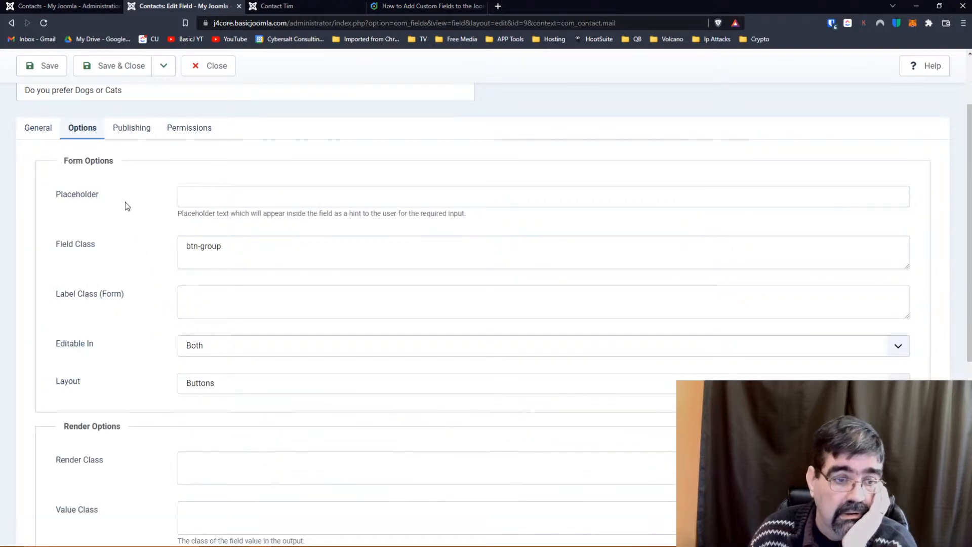
{"action": "scroll", "coordinate": [126, 201], "scroll_direction": "down", "scroll_amount": 6}
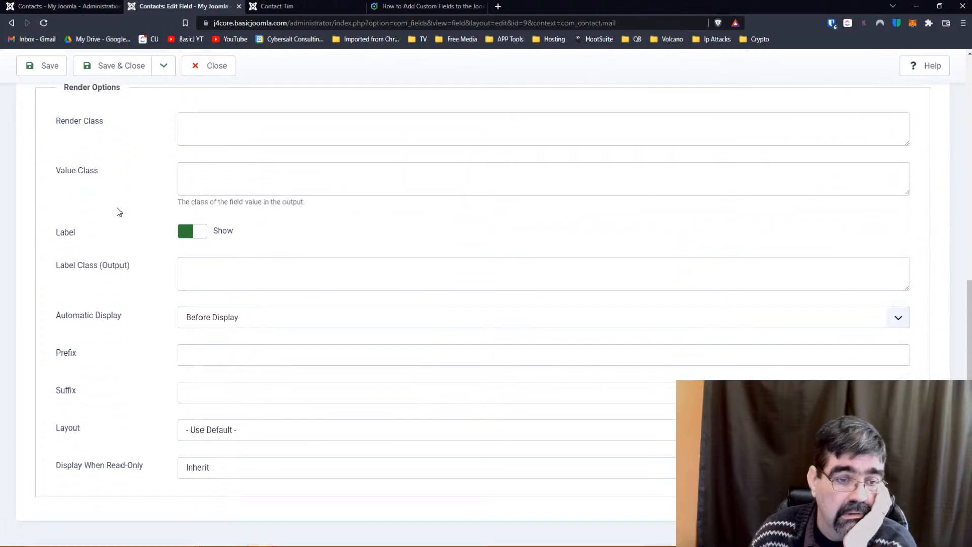
{"action": "scroll", "coordinate": [107, 290], "scroll_direction": "up", "scroll_amount": 3}
{"action": "scroll", "coordinate": [108, 290], "scroll_direction": "up", "scroll_amount": 5}
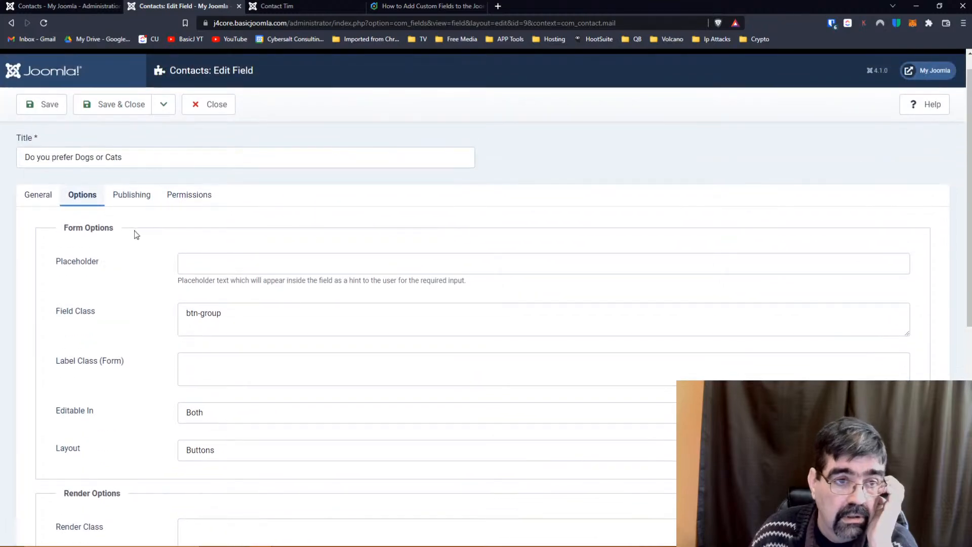
Review the field's Publishing details and the Guest and Public group permissions.
{"action": "left_click", "coordinate": [133, 201]}
{"action": "scroll", "coordinate": [133, 201], "scroll_direction": "up", "scroll_amount": 1}
{"action": "left_click", "coordinate": [189, 223]}
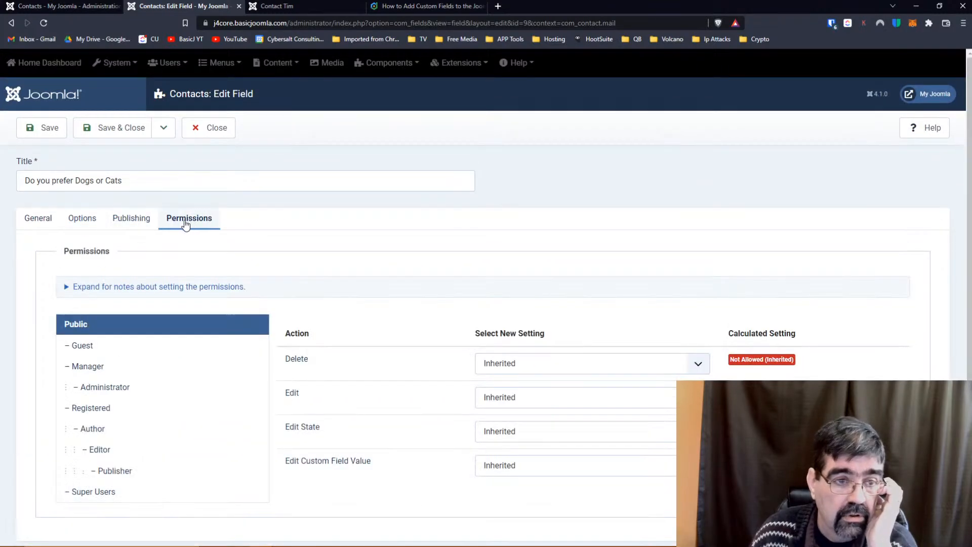
{"action": "left_click", "coordinate": [132, 223]}
{"action": "left_click", "coordinate": [186, 222]}
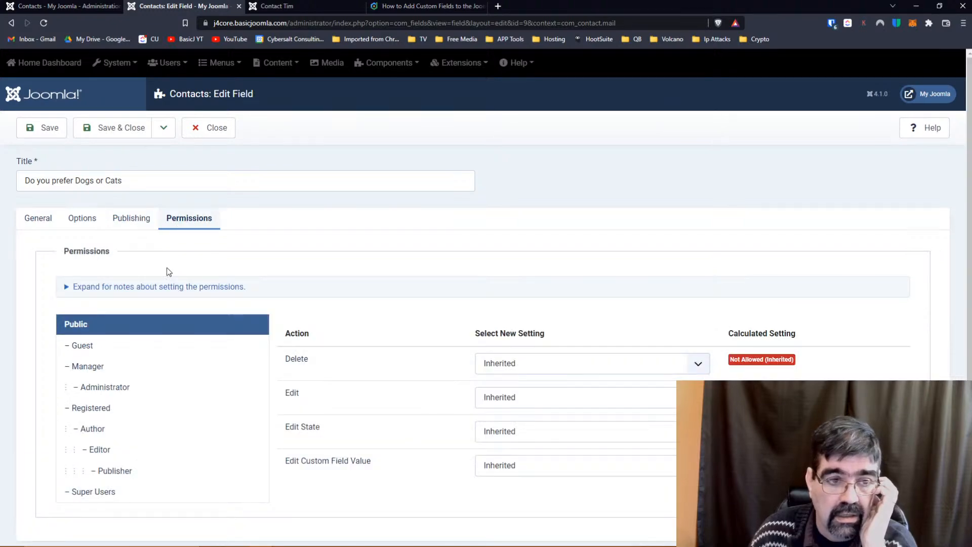
{"action": "left_click", "coordinate": [82, 347]}
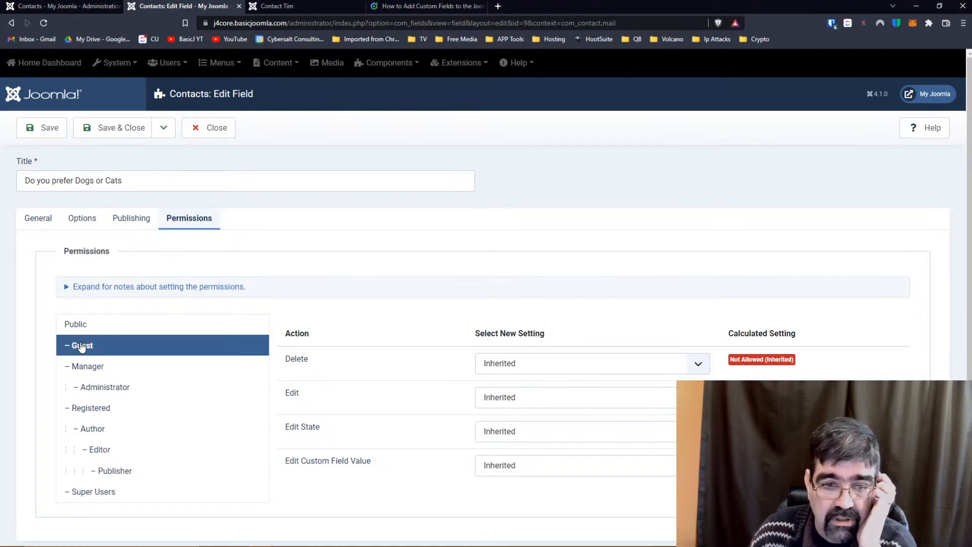
{"action": "left_click", "coordinate": [81, 327]}
Set the Public group's Delete permission on the Dogs or Cats field to Allowed.
{"action": "left_click", "coordinate": [588, 364]}
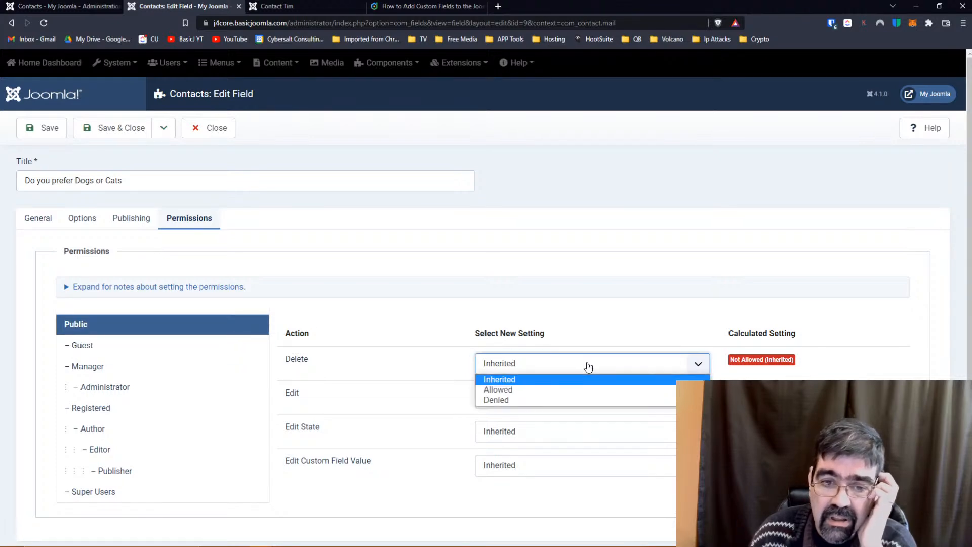
{"action": "left_click", "coordinate": [572, 391]}
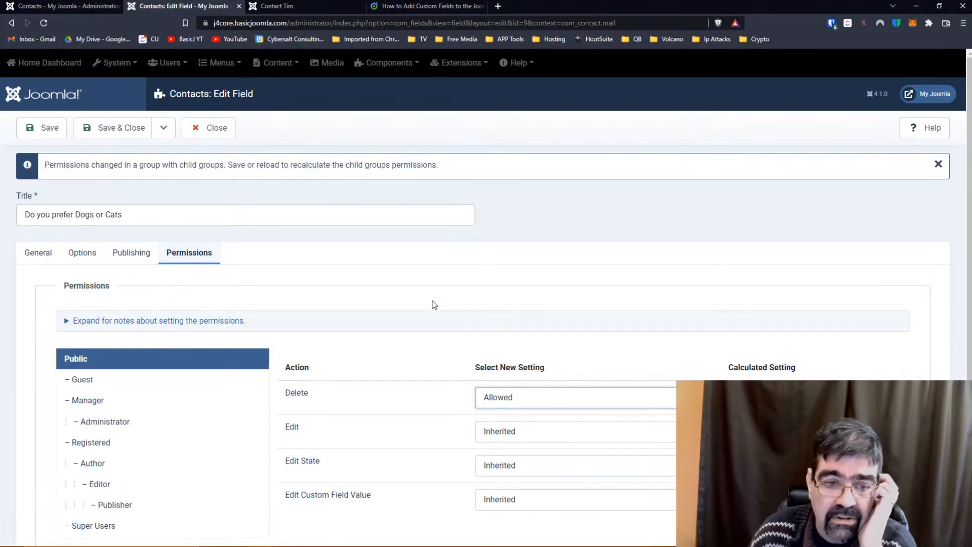
{"action": "left_click", "coordinate": [540, 400]}
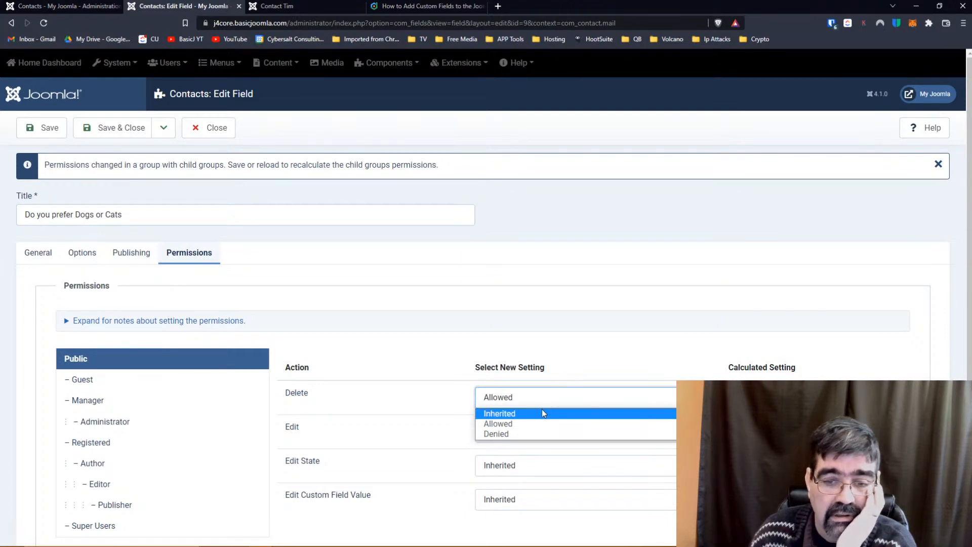
{"action": "left_click", "coordinate": [414, 330]}
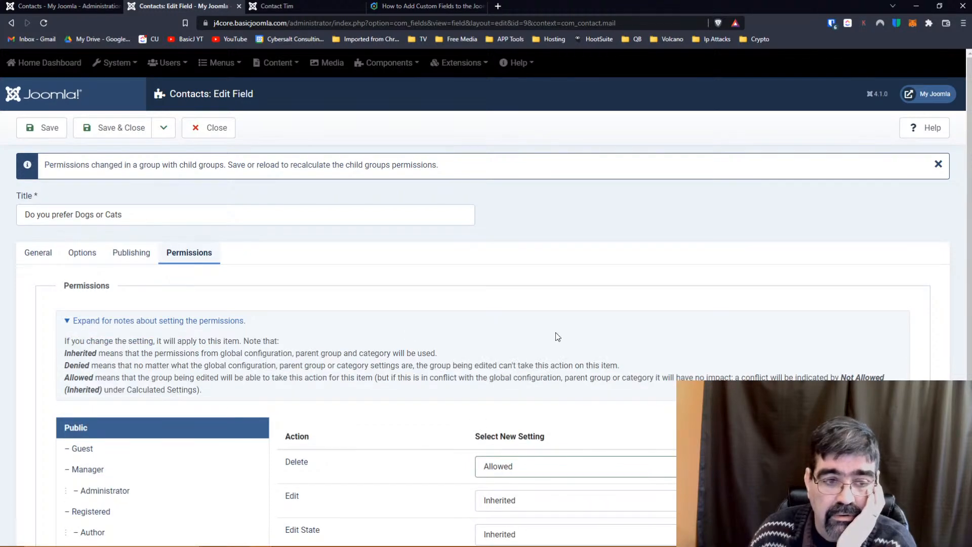
{"action": "scroll", "coordinate": [546, 329], "scroll_direction": "down", "scroll_amount": 2}
Allow Public Edit, Edit State and Edit Custom Field Value, save, and view the contact page.
{"action": "left_click", "coordinate": [556, 402]}
{"action": "left_click", "coordinate": [542, 423]}
{"action": "left_click", "coordinate": [525, 434]}
{"action": "left_click", "coordinate": [526, 455]}
{"action": "left_click", "coordinate": [523, 466]}
{"action": "left_click", "coordinate": [523, 492]}
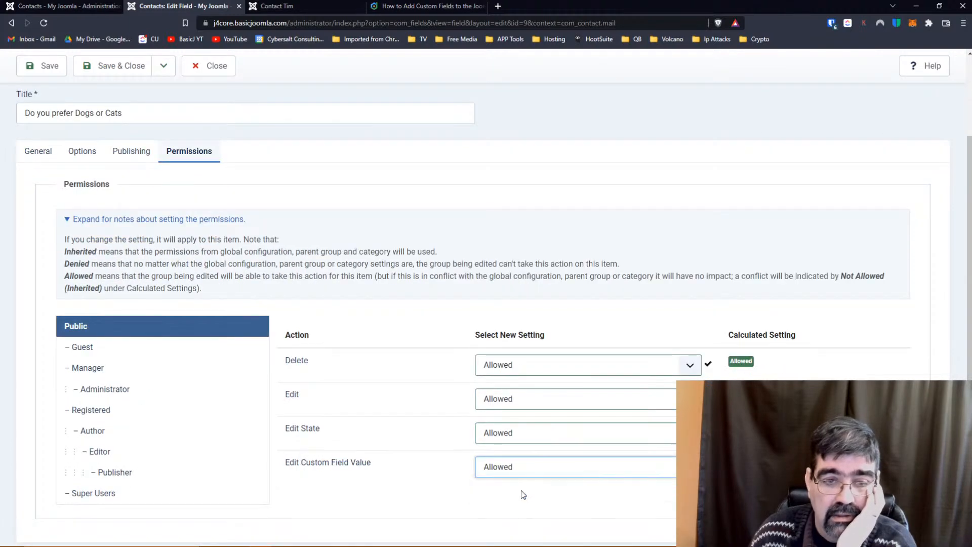
{"action": "left_click", "coordinate": [44, 66]}
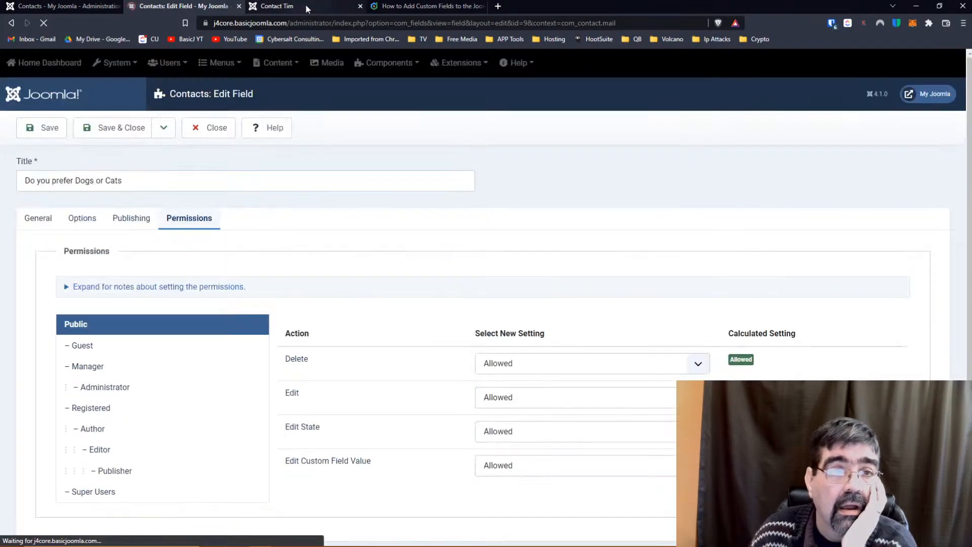
{"action": "left_click", "coordinate": [305, 4]}
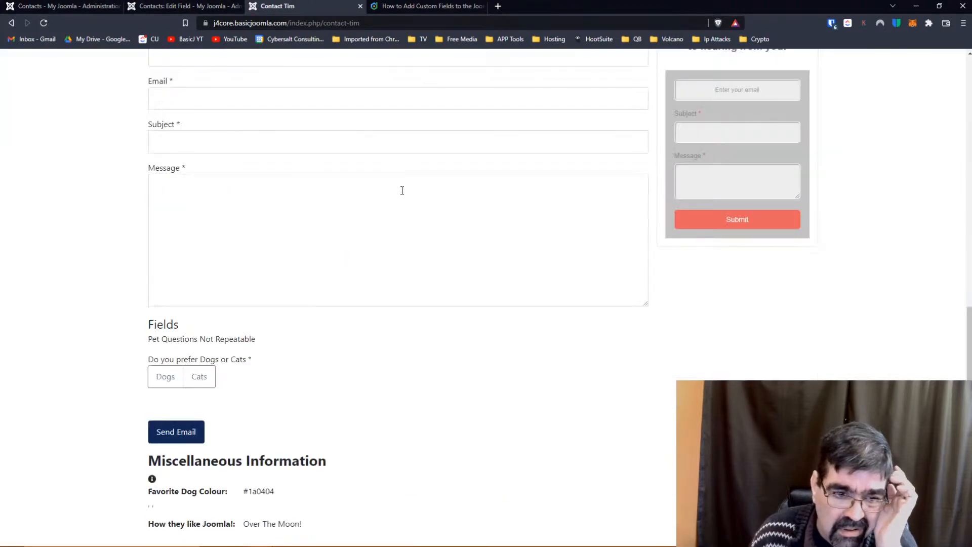
Answer the Dogs or Cats question with Dogs, then Cats, then Dogs again.
{"action": "left_click", "coordinate": [169, 377]}
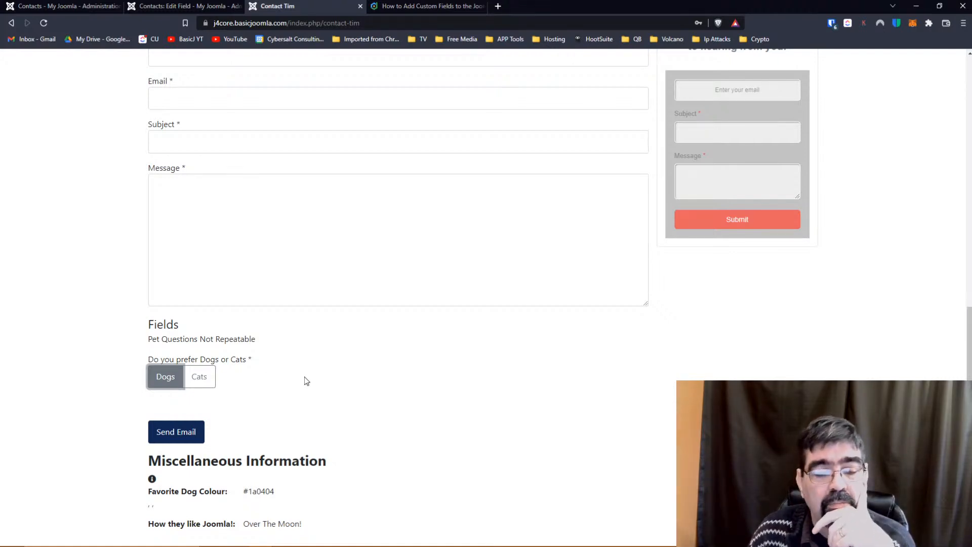
{"action": "left_click", "coordinate": [214, 384]}
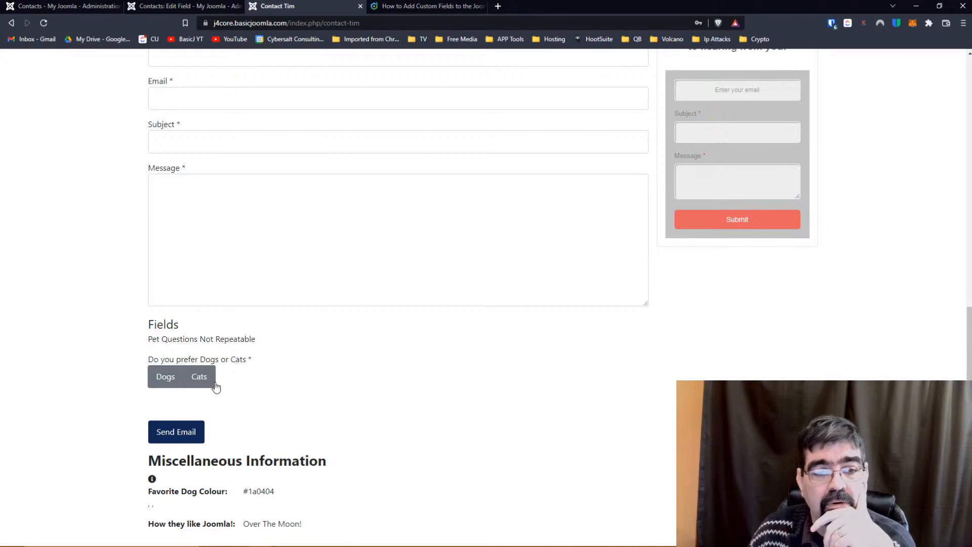
{"action": "left_click", "coordinate": [166, 379]}
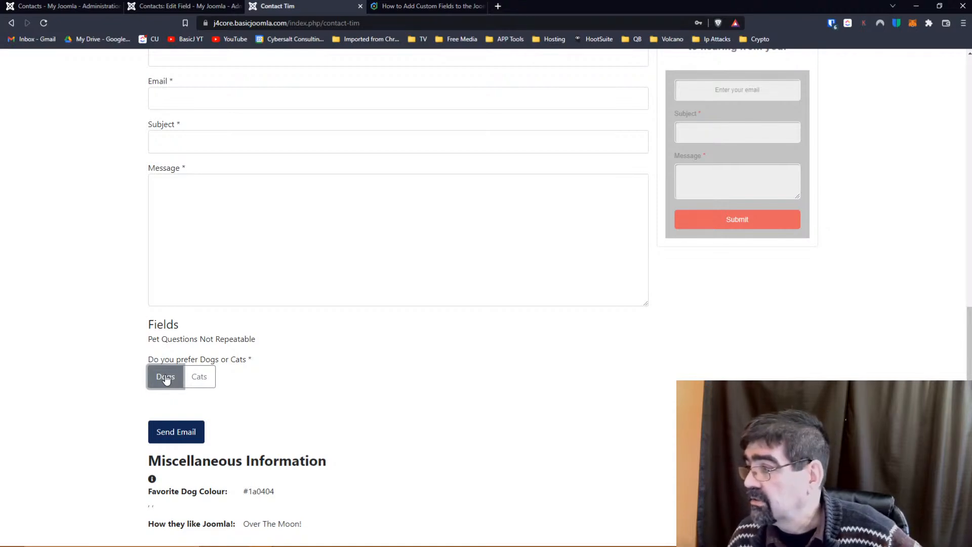
Back in the Dogs or Cats field editor, review its General settings.
{"action": "left_click", "coordinate": [144, 5]}
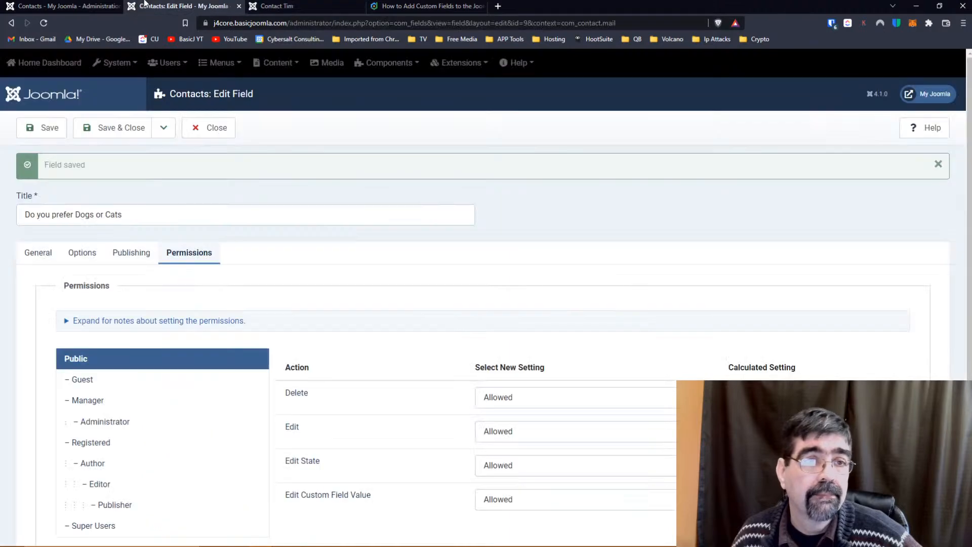
{"action": "left_click", "coordinate": [33, 256]}
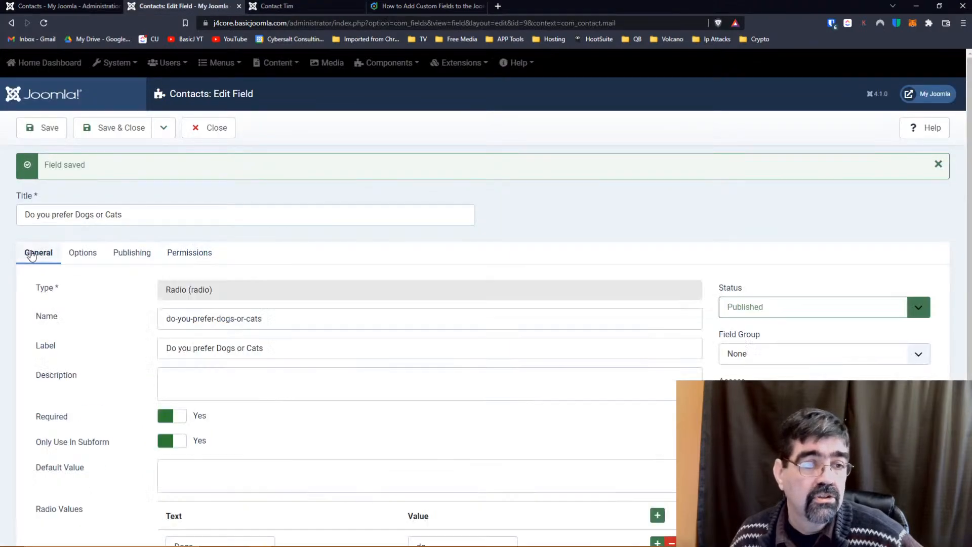
{"action": "scroll", "coordinate": [299, 213], "scroll_direction": "down", "scroll_amount": 3}
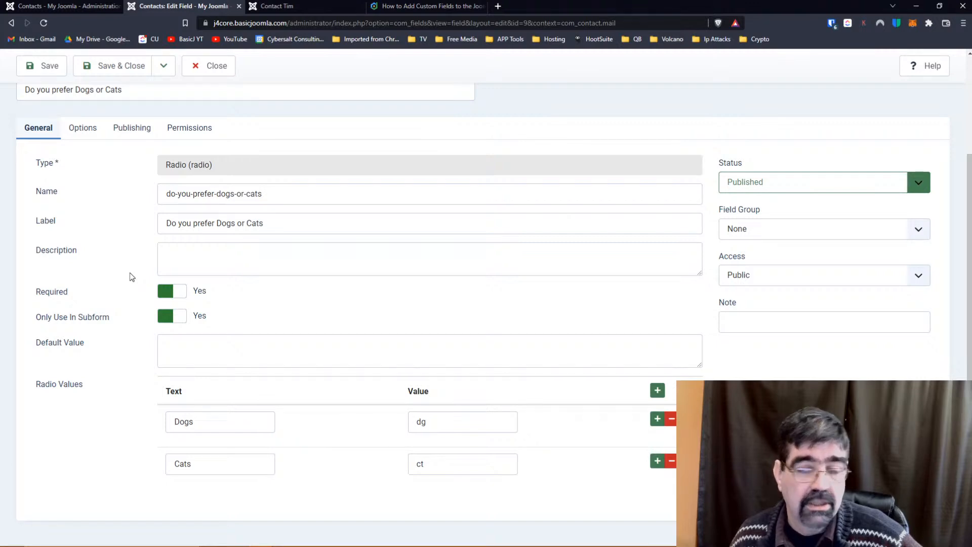
{"action": "scroll", "coordinate": [130, 273], "scroll_direction": "up", "scroll_amount": 3}
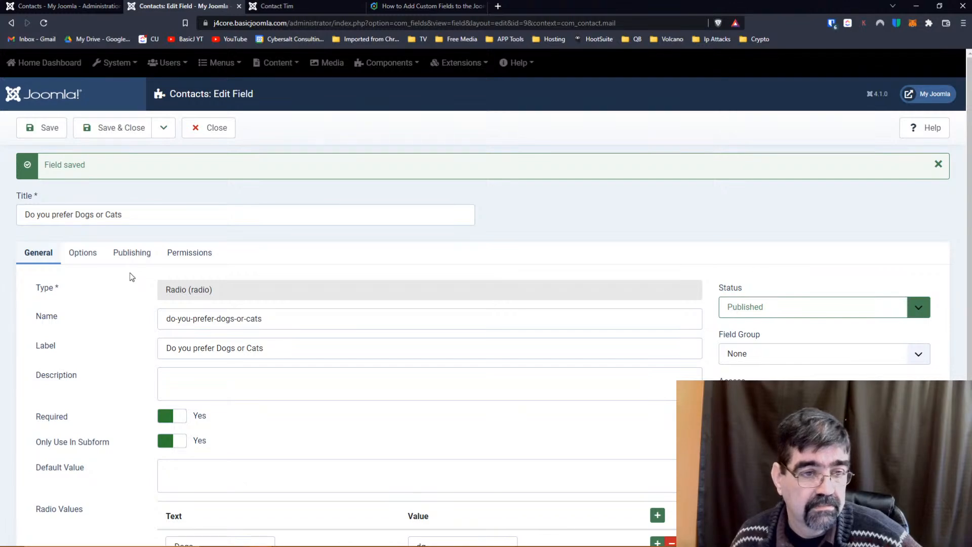
Check the Options tab, leaving Editable In on Both, and look over the Render Options.
{"action": "left_click", "coordinate": [97, 258]}
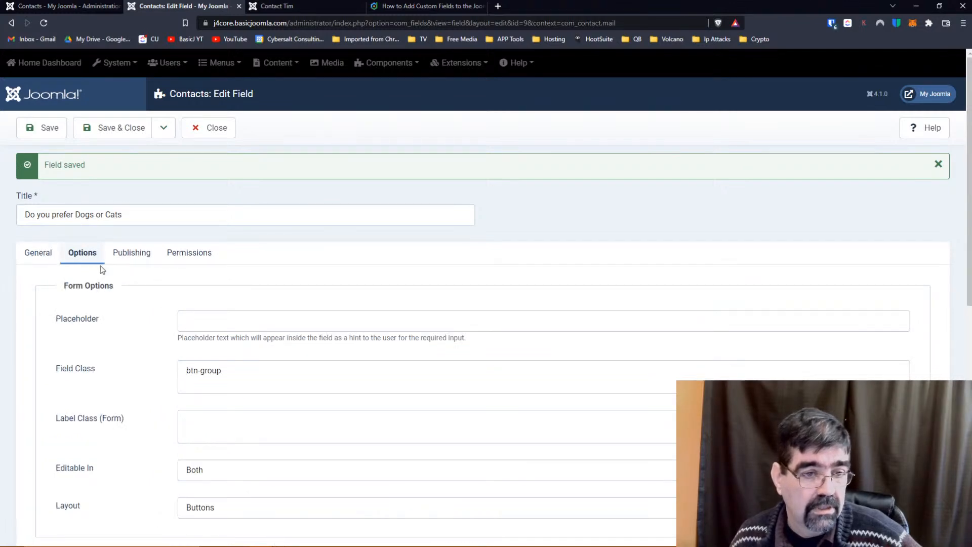
{"action": "scroll", "coordinate": [98, 267], "scroll_direction": "down", "scroll_amount": 5}
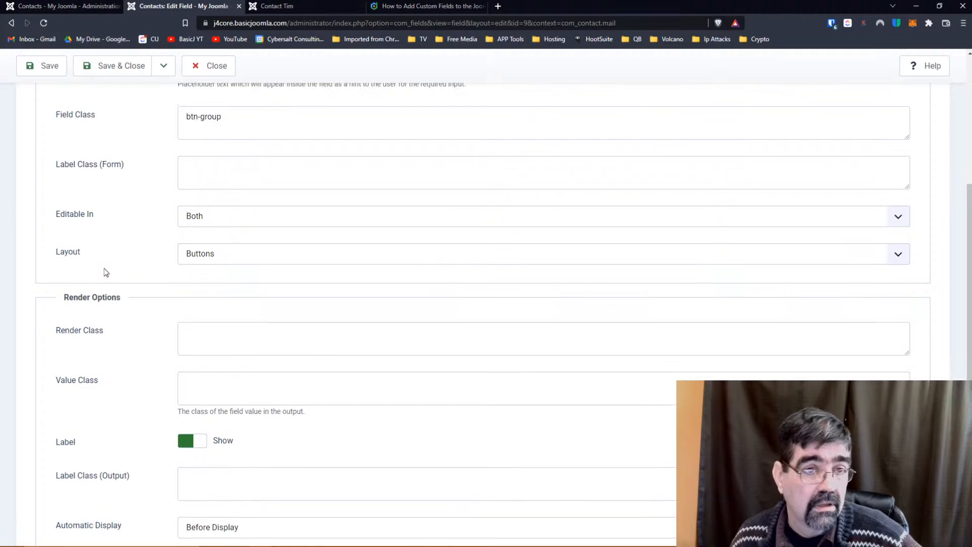
{"action": "left_click", "coordinate": [219, 224]}
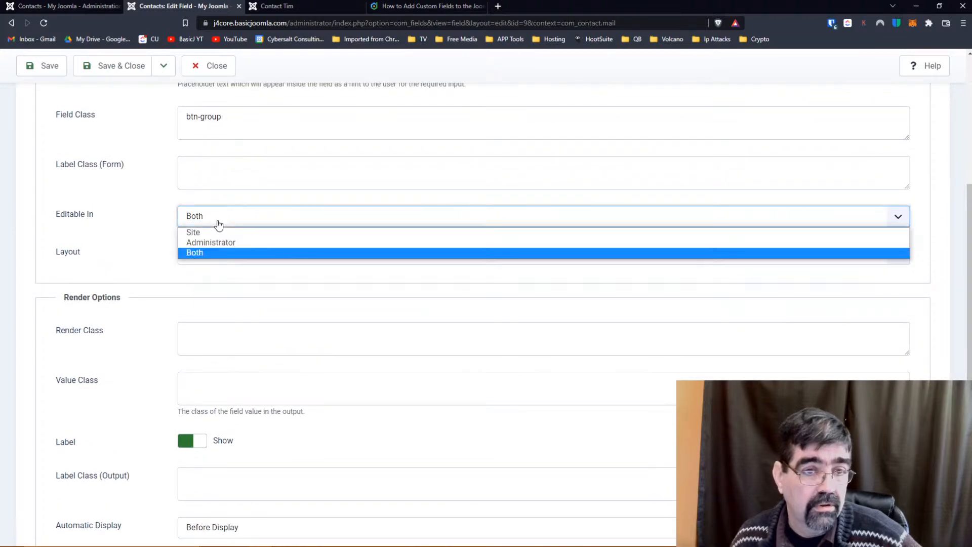
{"action": "left_click", "coordinate": [218, 224]}
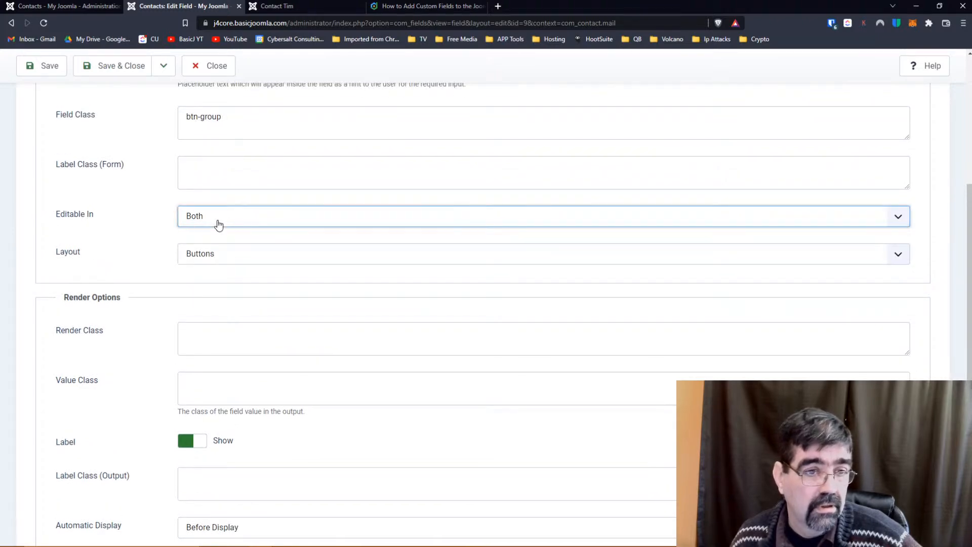
{"action": "scroll", "coordinate": [127, 232], "scroll_direction": "down", "scroll_amount": 4}
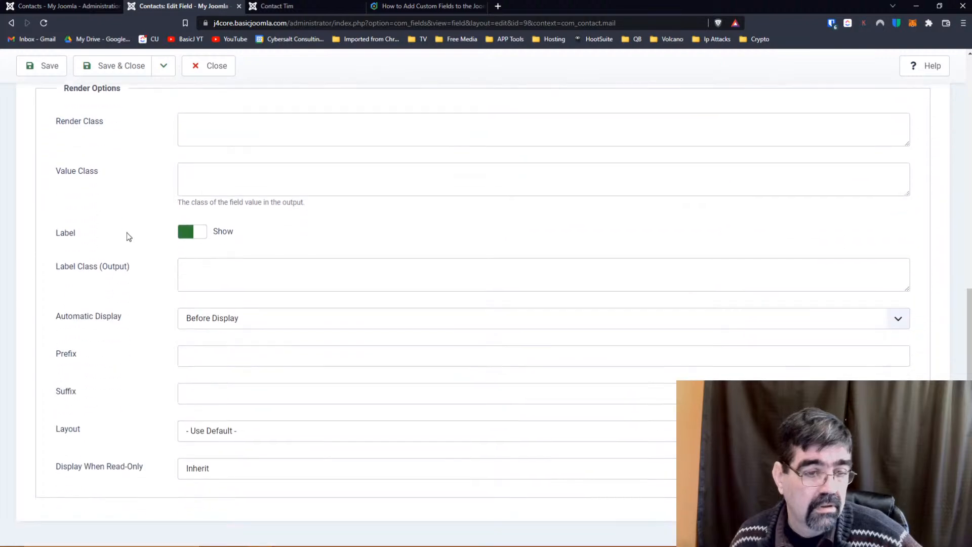
{"action": "scroll", "coordinate": [126, 233], "scroll_direction": "up", "scroll_amount": 7}
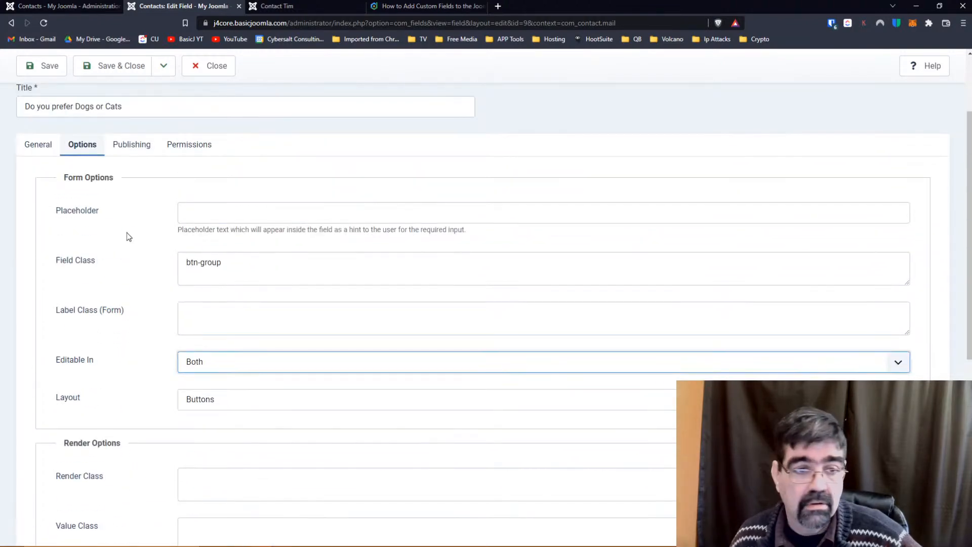
{"action": "scroll", "coordinate": [126, 232], "scroll_direction": "up", "scroll_amount": 2}
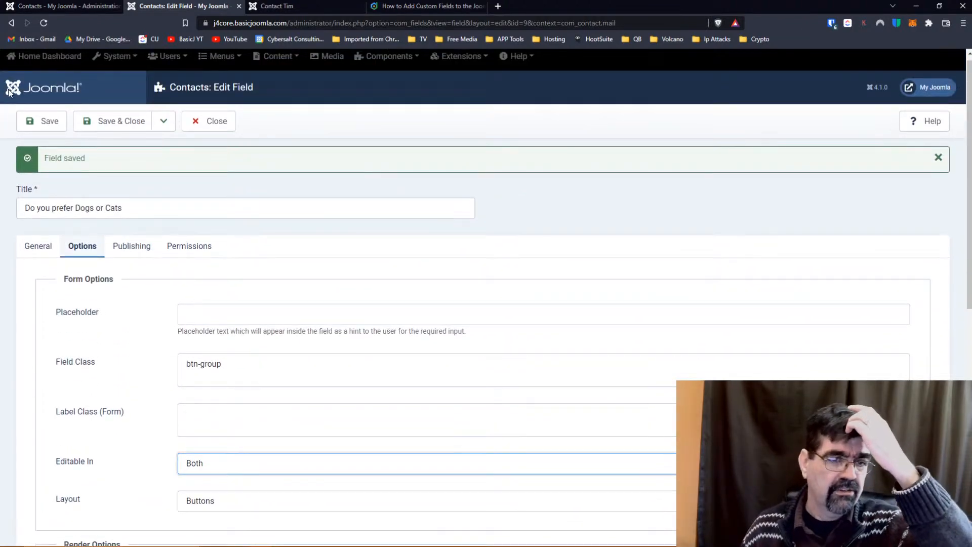
Reset Public's Delete, Edit State and Edit Custom Field Value permissions to Inherited and save.
{"action": "left_click", "coordinate": [195, 249]}
{"action": "scroll", "coordinate": [386, 262], "scroll_direction": "down", "scroll_amount": 1}
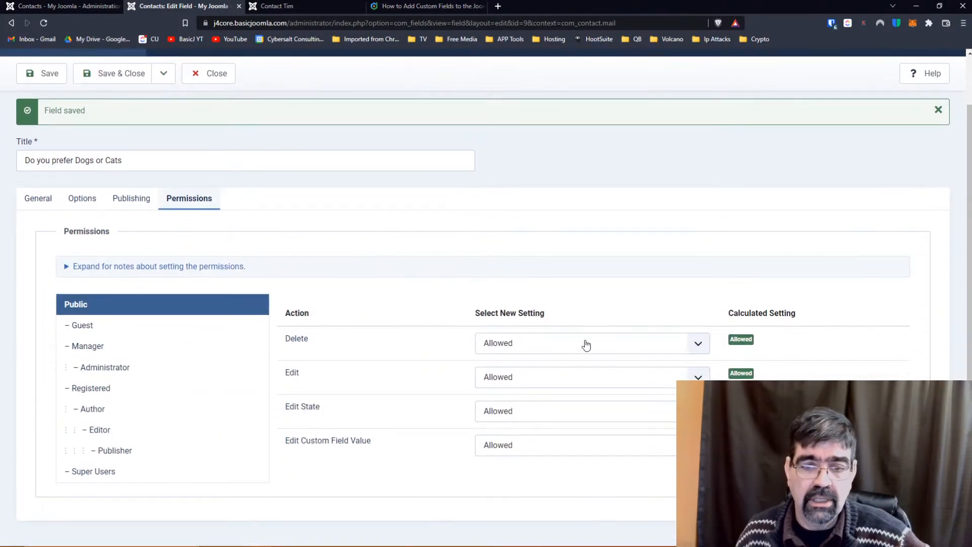
{"action": "left_click", "coordinate": [639, 353]}
{"action": "left_click", "coordinate": [629, 359]}
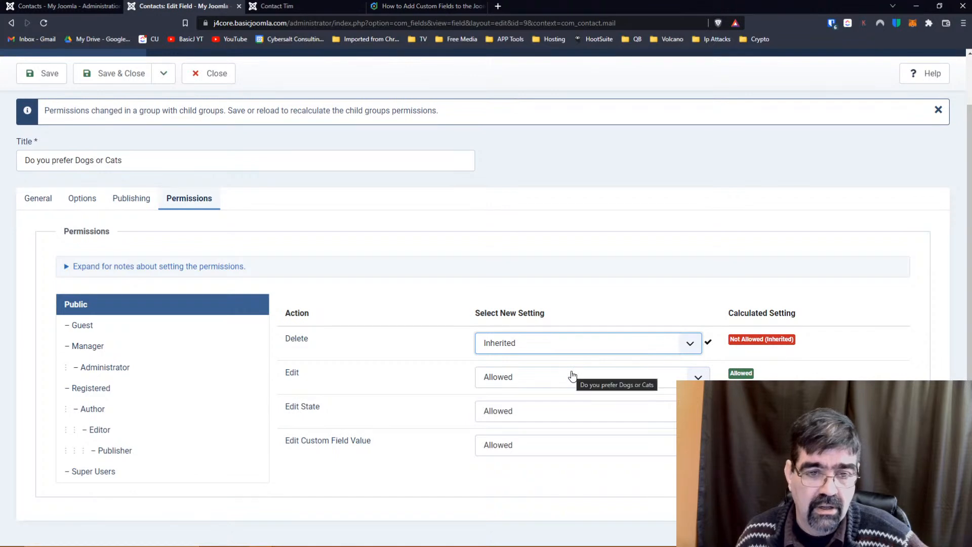
{"action": "left_click", "coordinate": [543, 413]}
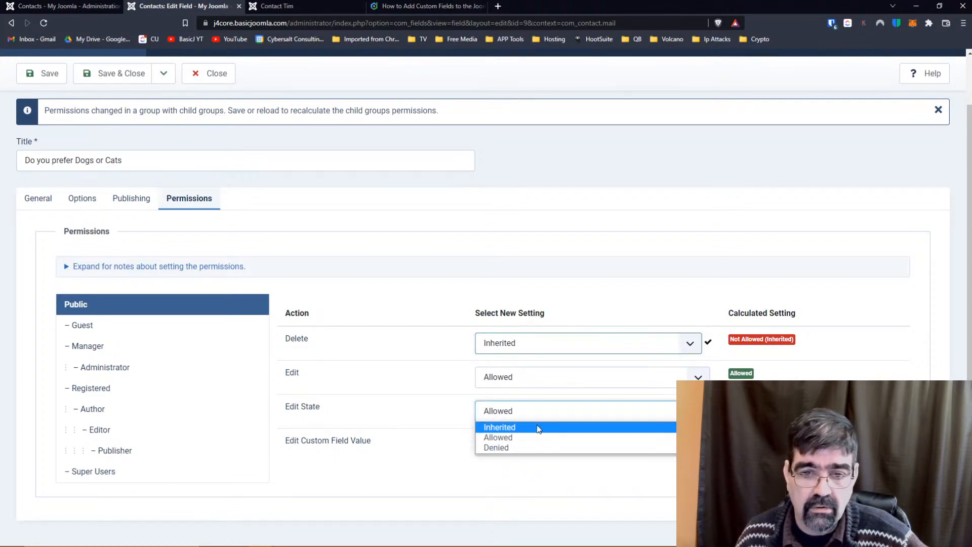
{"action": "left_click", "coordinate": [538, 429]}
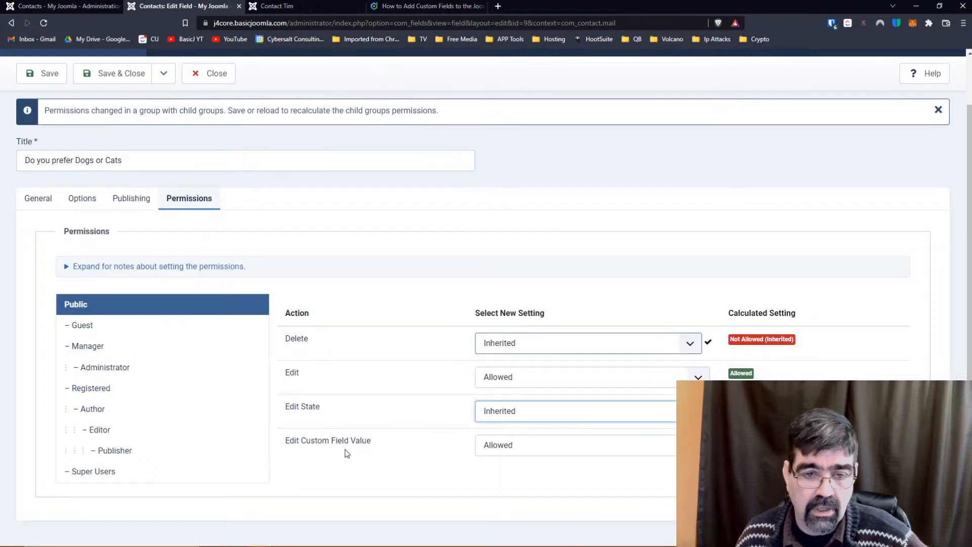
{"action": "left_click", "coordinate": [513, 451]}
{"action": "left_click", "coordinate": [513, 461]}
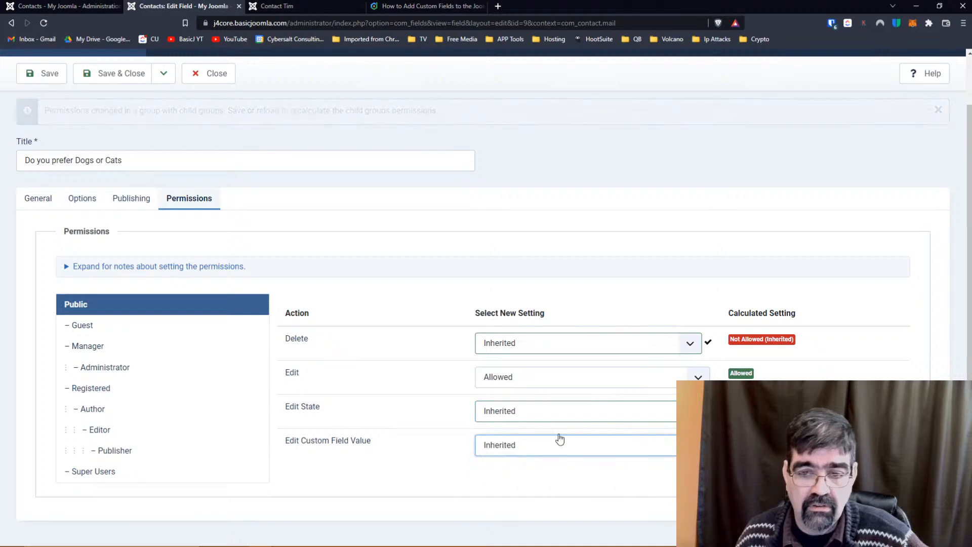
{"action": "left_click", "coordinate": [46, 74]}
Reload the front-end contact page and scroll down to the form.
{"action": "left_click", "coordinate": [332, 7]}
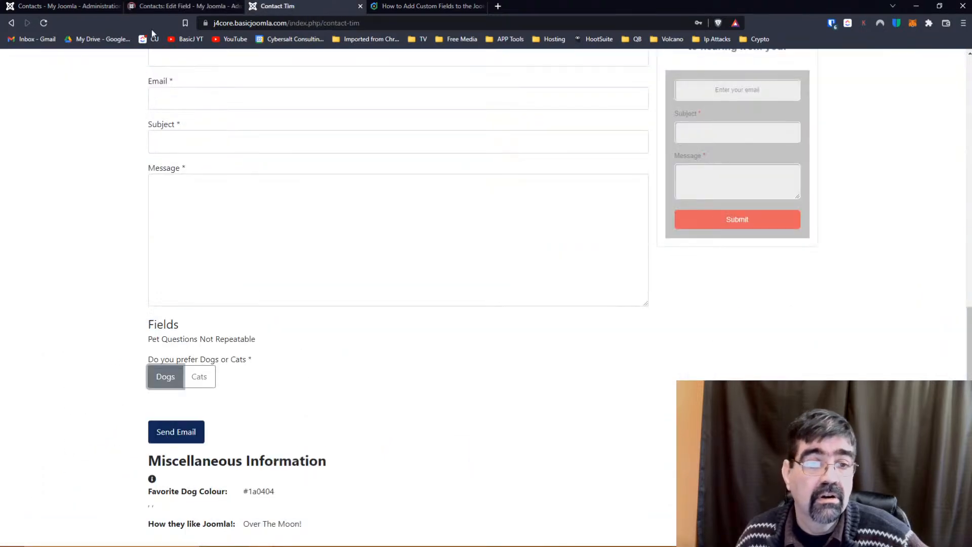
{"action": "left_click", "coordinate": [45, 22]}
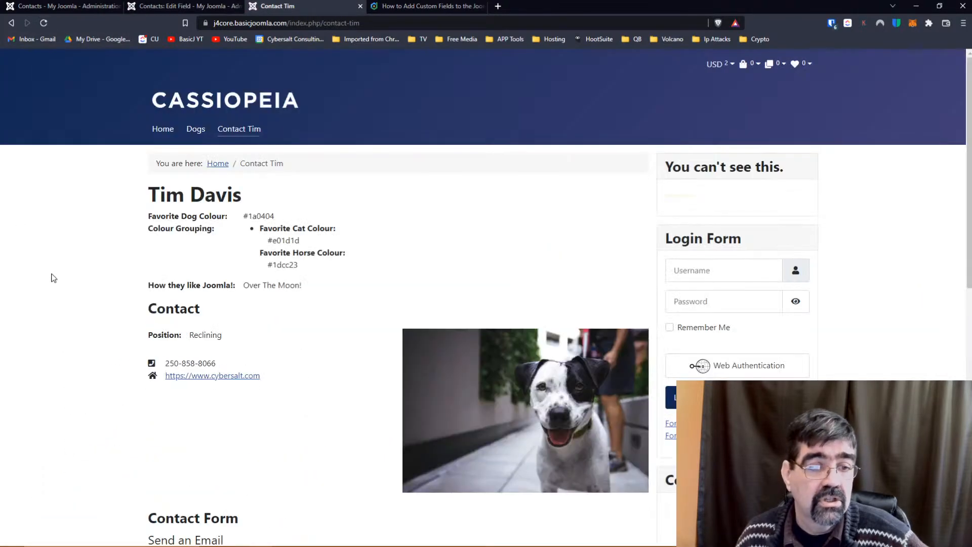
{"action": "scroll", "coordinate": [138, 259], "scroll_direction": "down", "scroll_amount": 8}
{"action": "scroll", "coordinate": [137, 259], "scroll_direction": "down", "scroll_amount": 2}
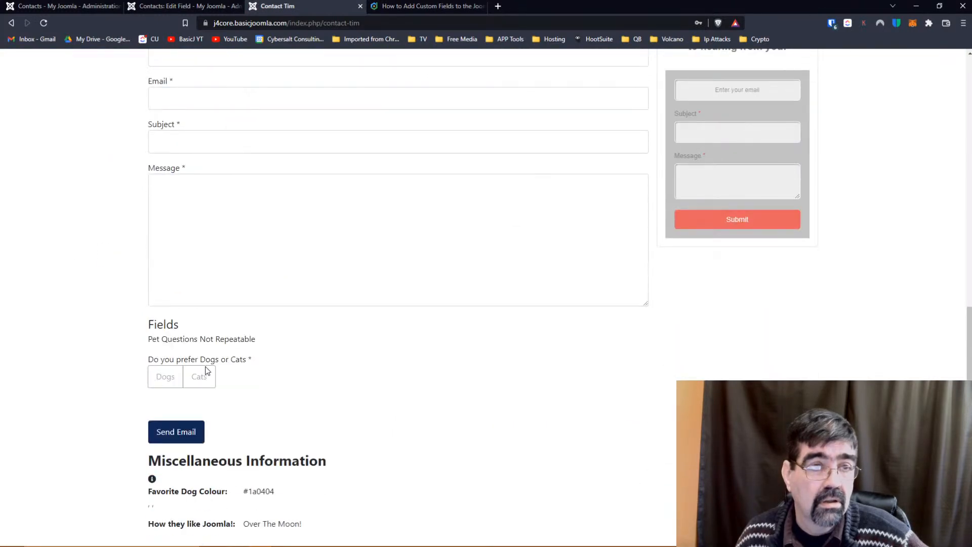
Allow Public Edit Custom Field Value, set Edit State and Edit to Inherited, save, and reload the contact page.
{"action": "left_click", "coordinate": [166, 5]}
{"action": "scroll", "coordinate": [397, 275], "scroll_direction": "down", "scroll_amount": 2}
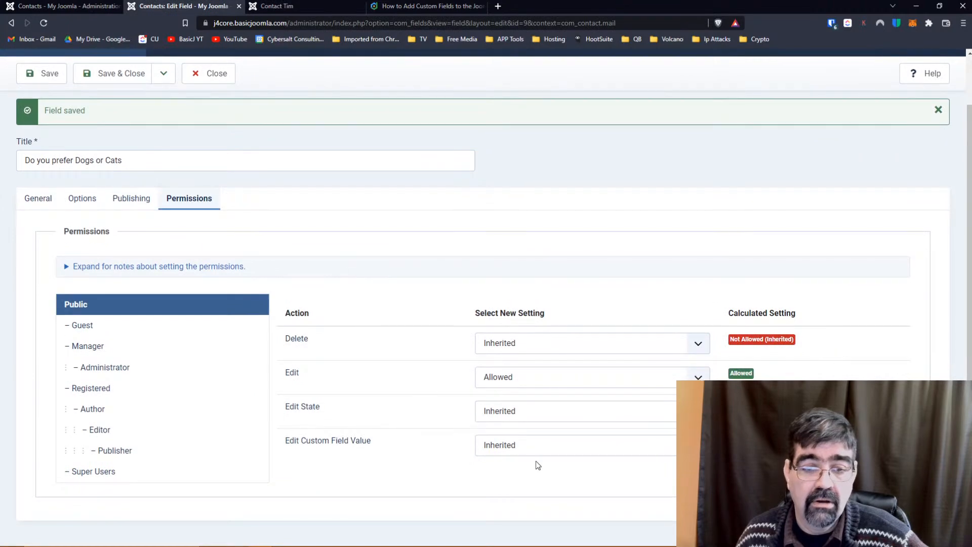
{"action": "left_click", "coordinate": [551, 445]}
{"action": "left_click", "coordinate": [546, 471]}
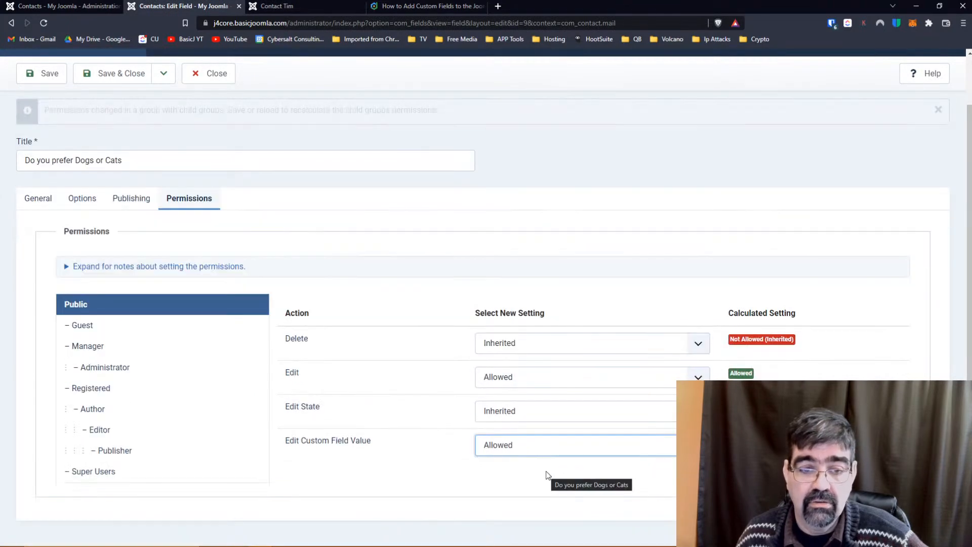
{"action": "left_click", "coordinate": [523, 415]}
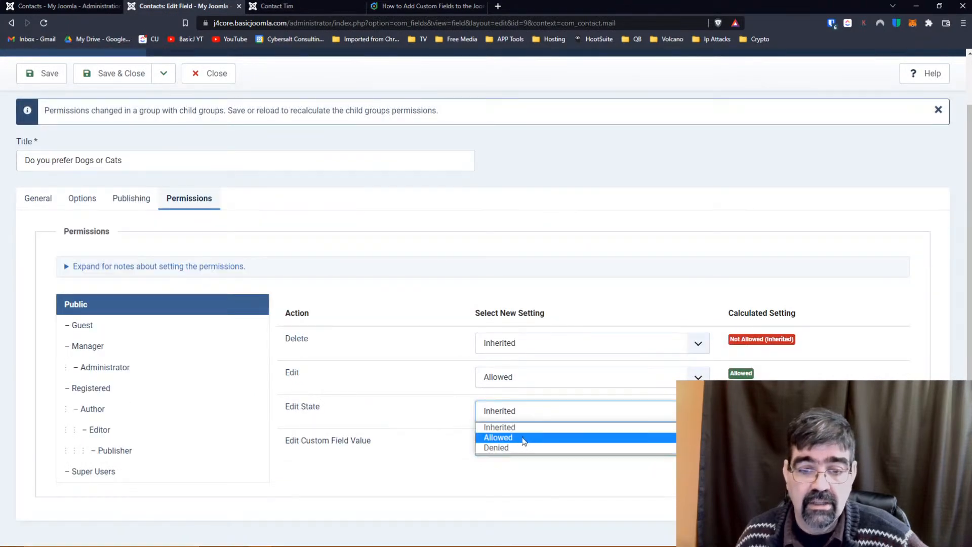
{"action": "left_click", "coordinate": [521, 427]}
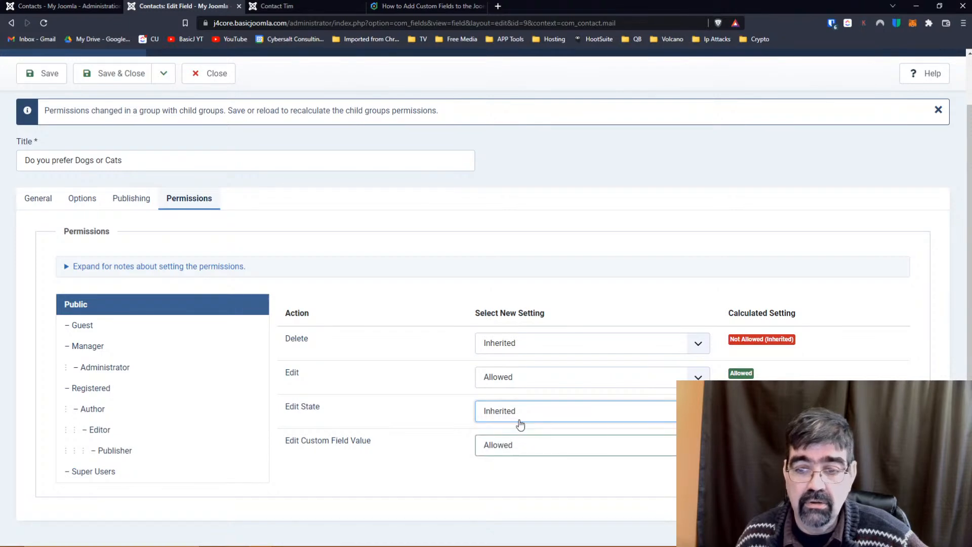
{"action": "left_click", "coordinate": [518, 375]}
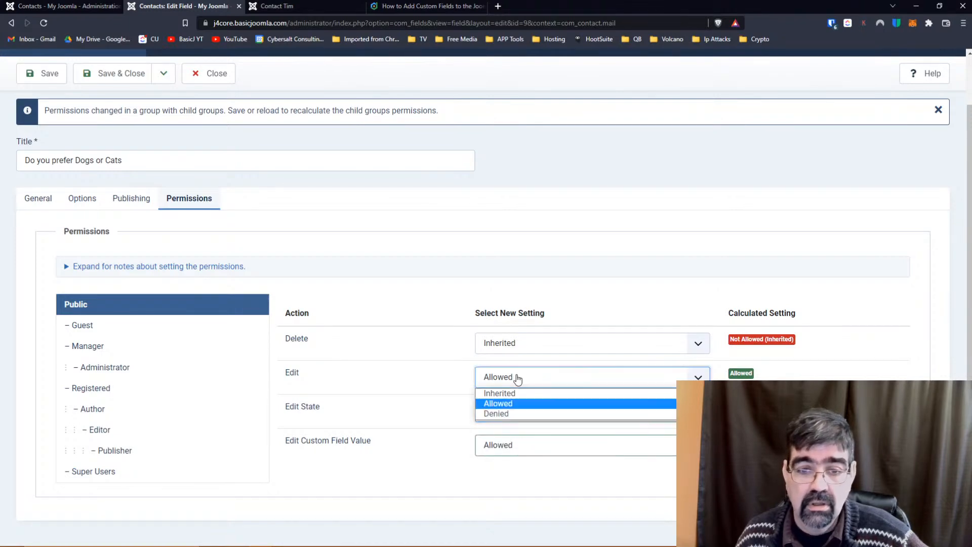
{"action": "left_click", "coordinate": [517, 394]}
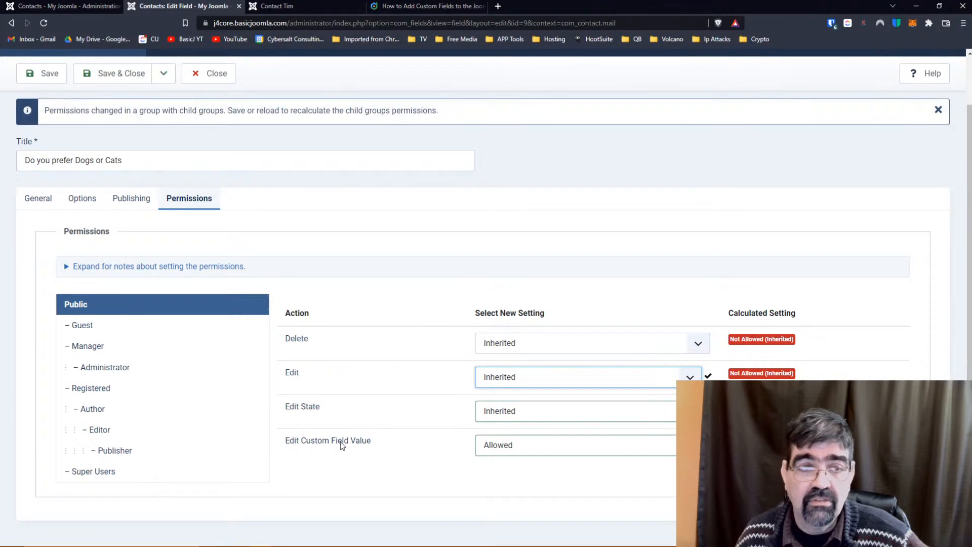
{"action": "left_click", "coordinate": [56, 73]}
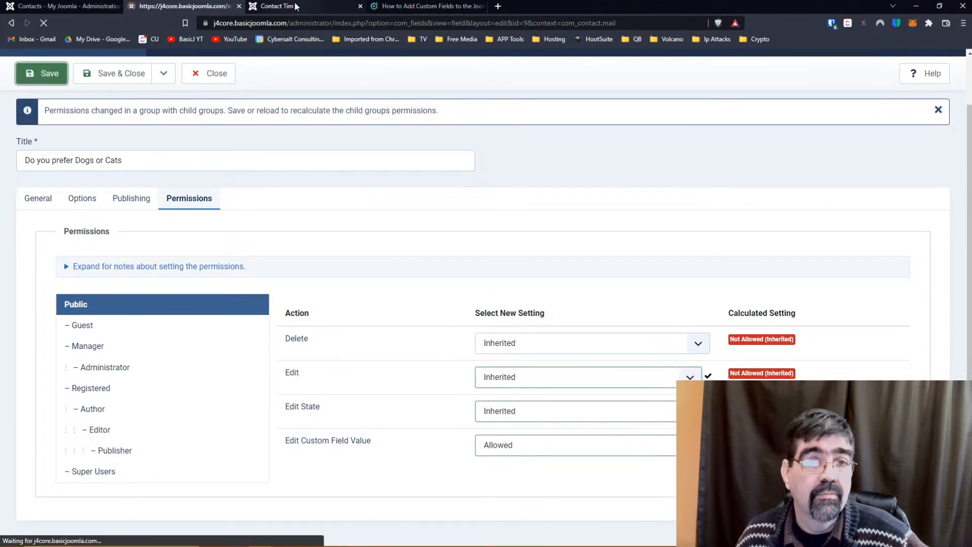
{"action": "left_click", "coordinate": [296, 6]}
{"action": "left_click", "coordinate": [43, 24]}
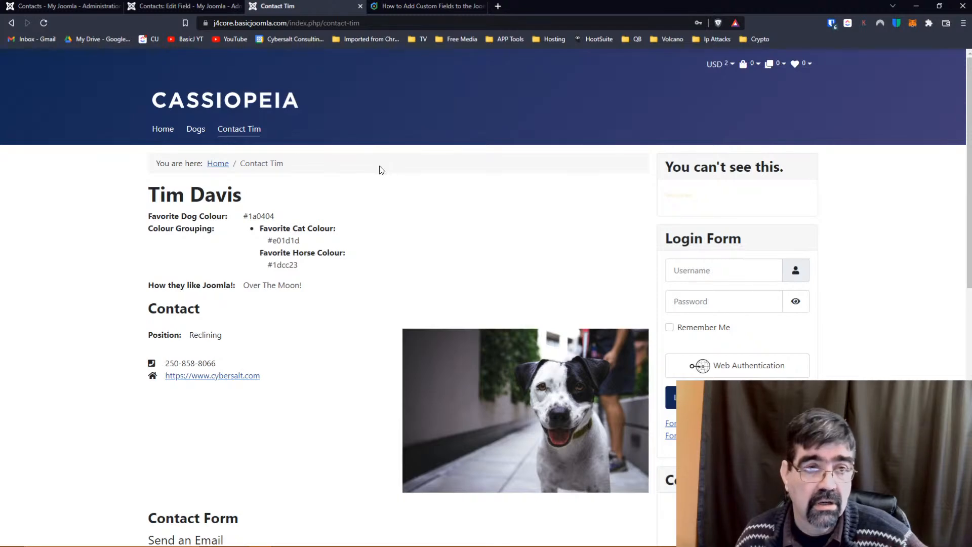
Pick Dogs, then Cats, on the contact form's pets question and go back to the field editor.
{"action": "scroll", "coordinate": [380, 171], "scroll_direction": "down", "scroll_amount": 9}
{"action": "left_click", "coordinate": [165, 456]}
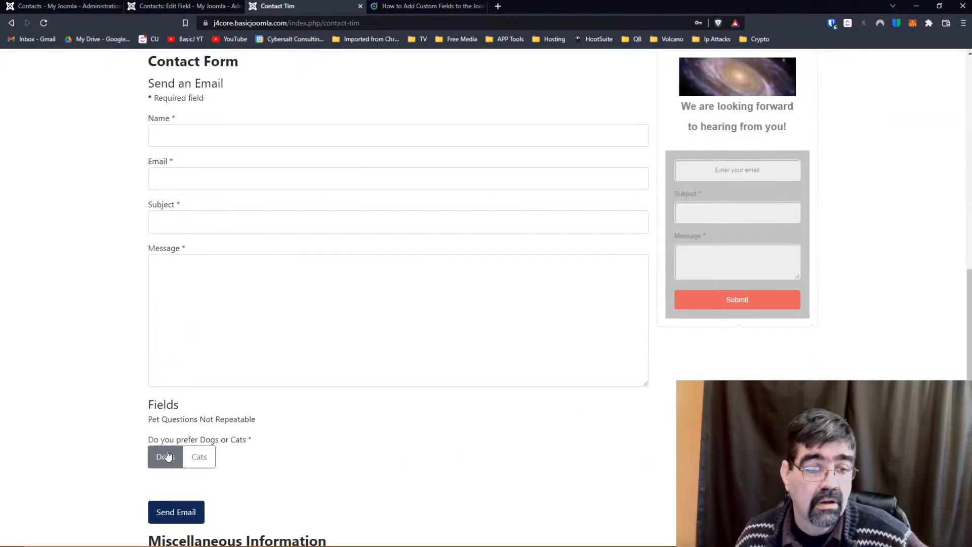
{"action": "left_click", "coordinate": [274, 471]}
{"action": "left_click", "coordinate": [203, 463]}
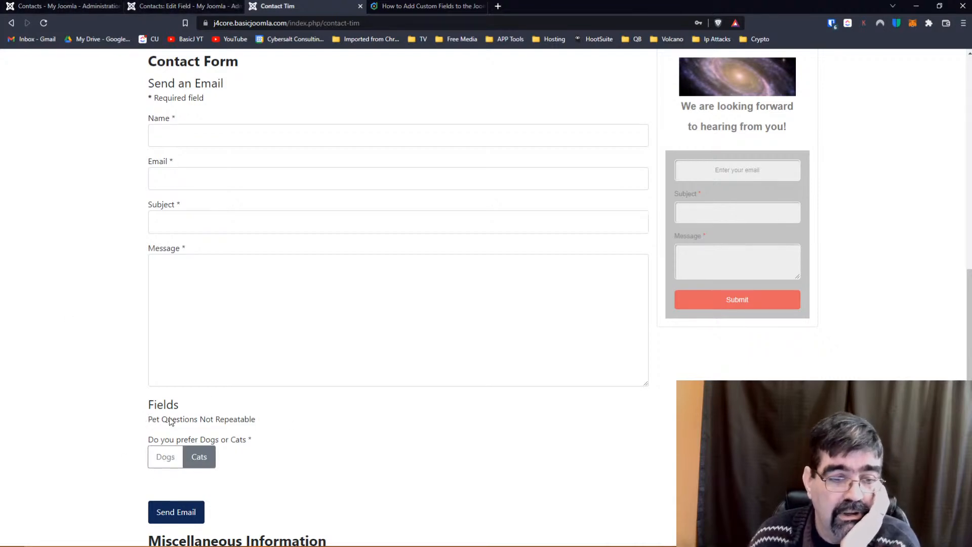
{"action": "left_click", "coordinate": [168, 7]}
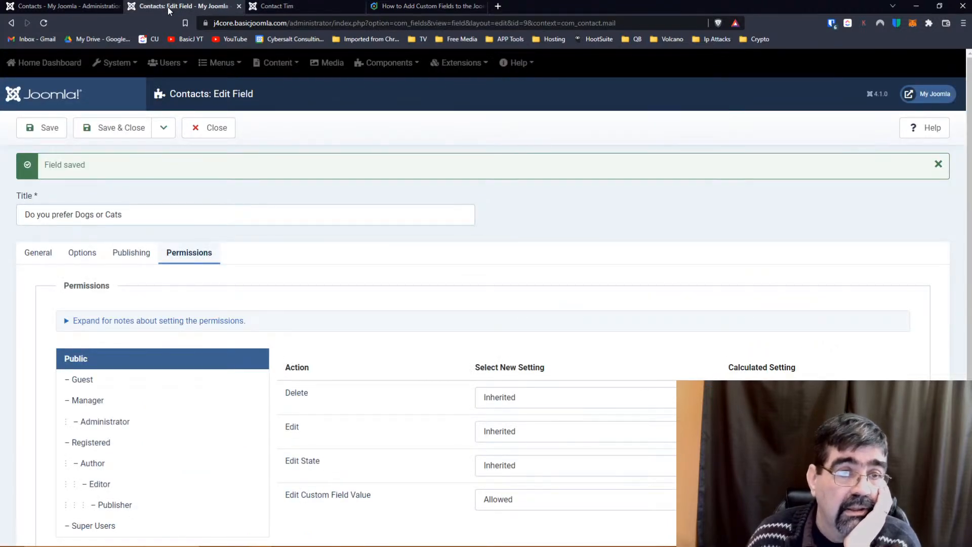
Close the Dogs or Cats field editor to get back to the Contacts: Fields list.
{"action": "left_click", "coordinate": [205, 134]}
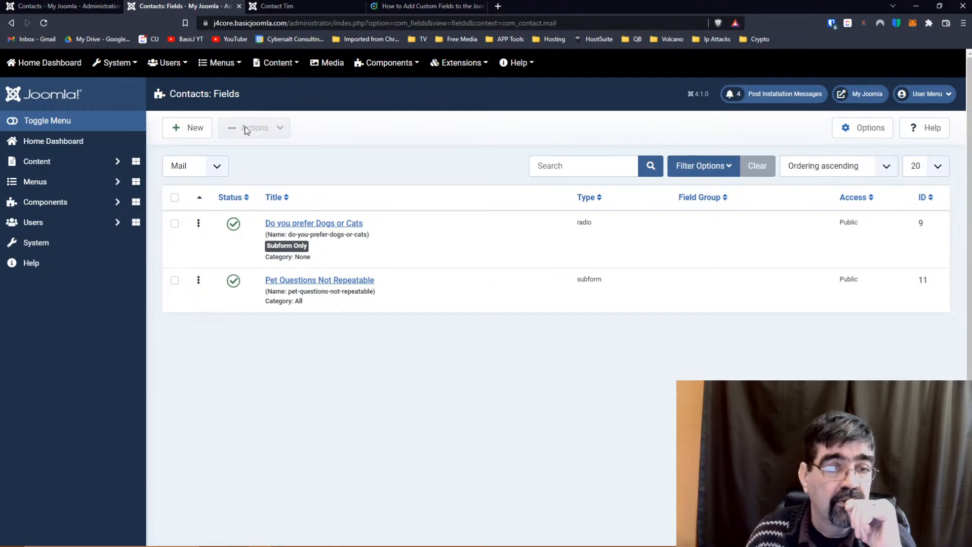
Create a new radio field titled 'Which to you like better', leaving Name empty.
{"action": "left_click", "coordinate": [191, 133]}
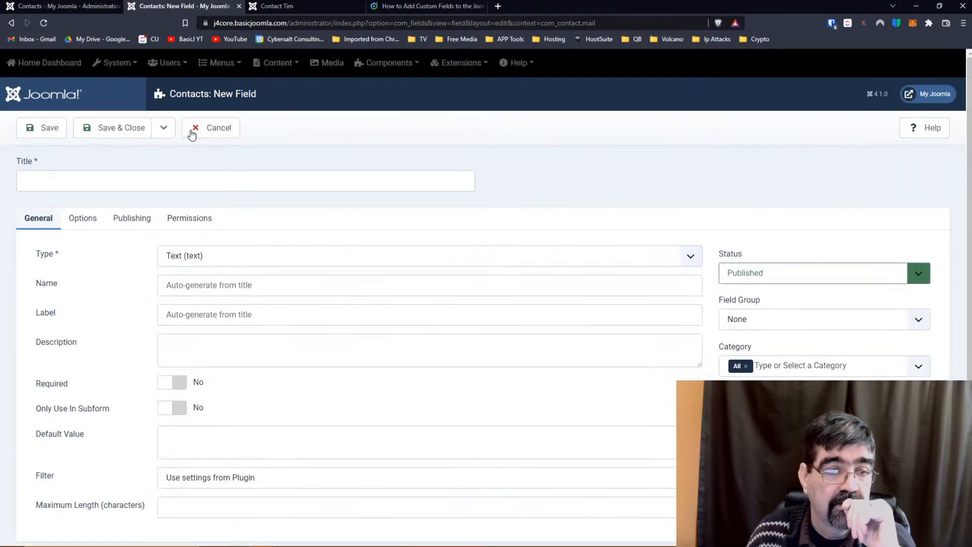
{"action": "left_click", "coordinate": [183, 178]}
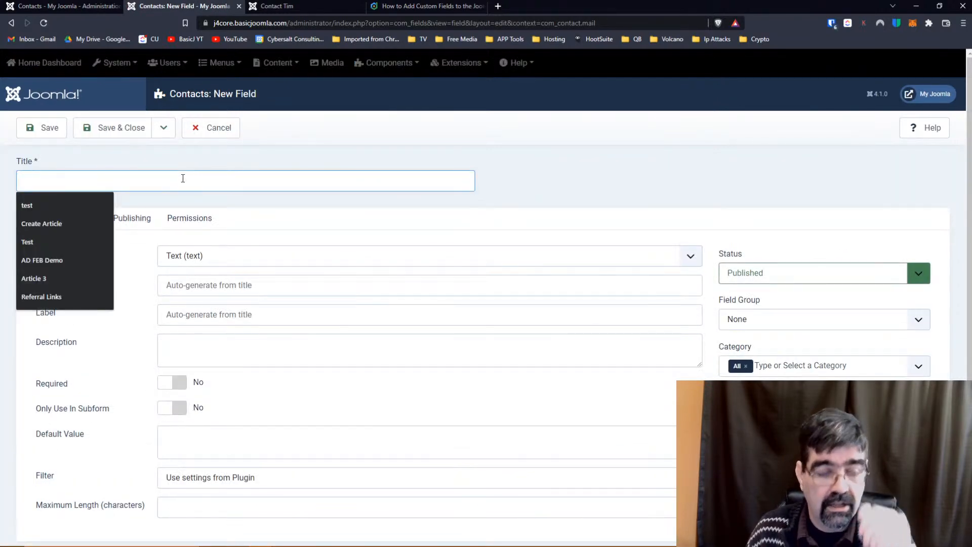
{"action": "type", "text": "Do you"}
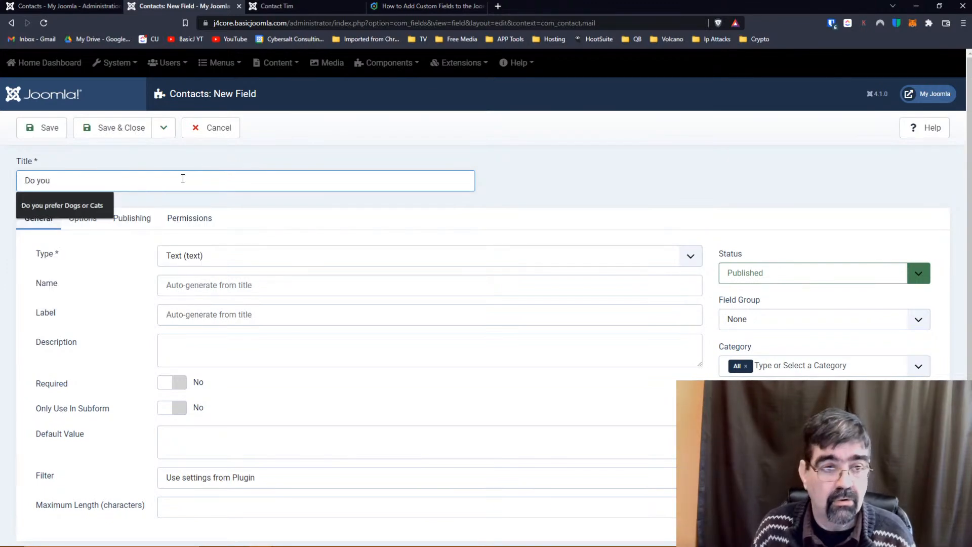
{"action": "key", "text": "BackSpace"}
{"action": "key", "text": "BackSpace"}
{"action": "key", "text": "BackSpace"}
{"action": "key", "text": "BackSpace"}
{"action": "type", "text": "Whi"}
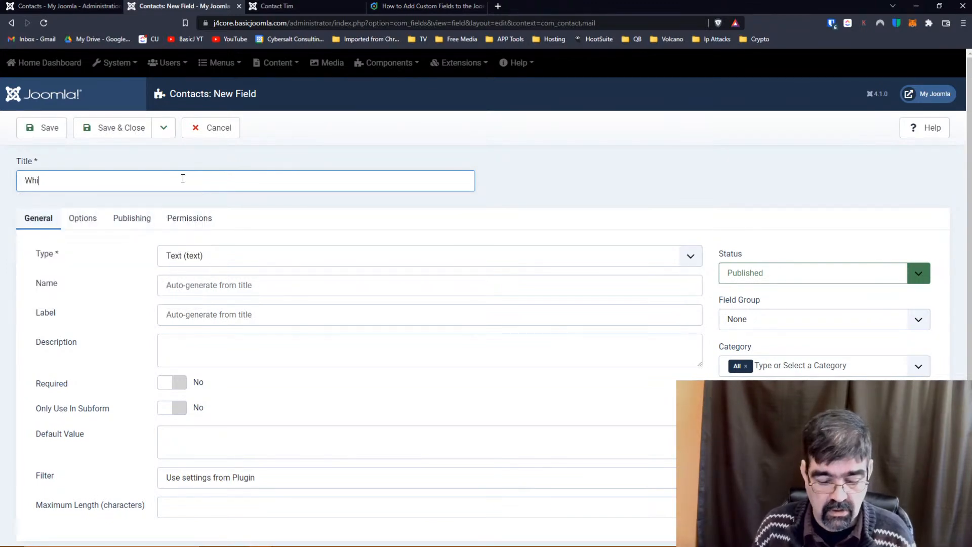
{"action": "type", "text": "ch"}
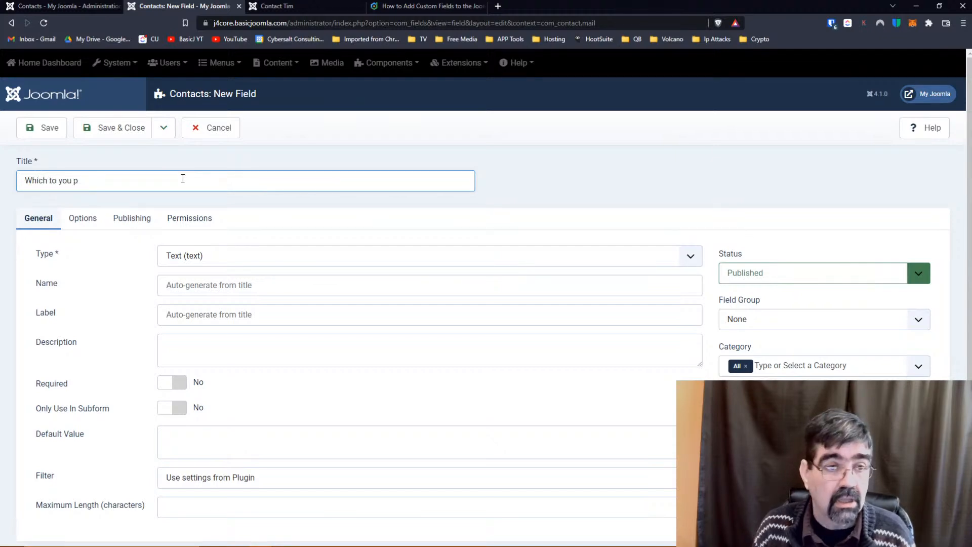
{"action": "type", "text": " to you like"}
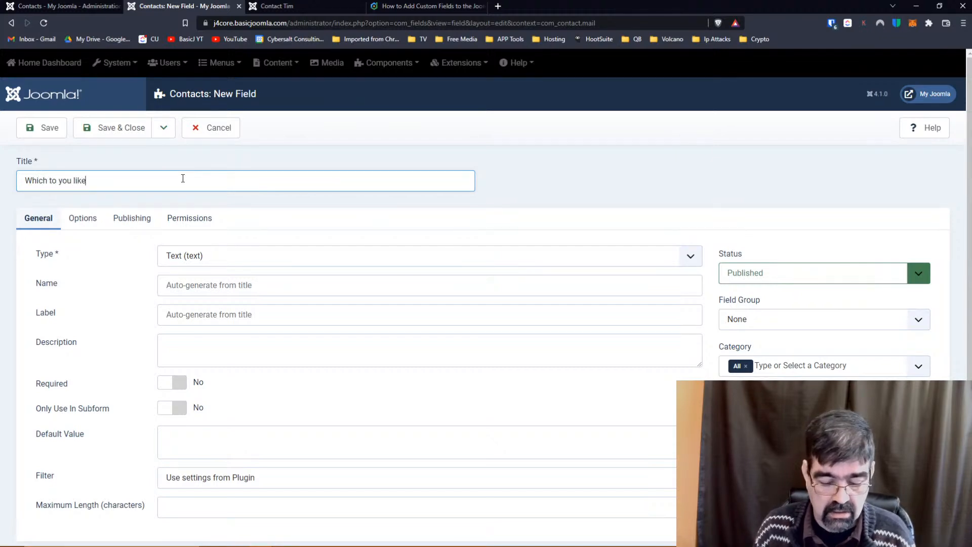
{"action": "type", "text": " better?"}
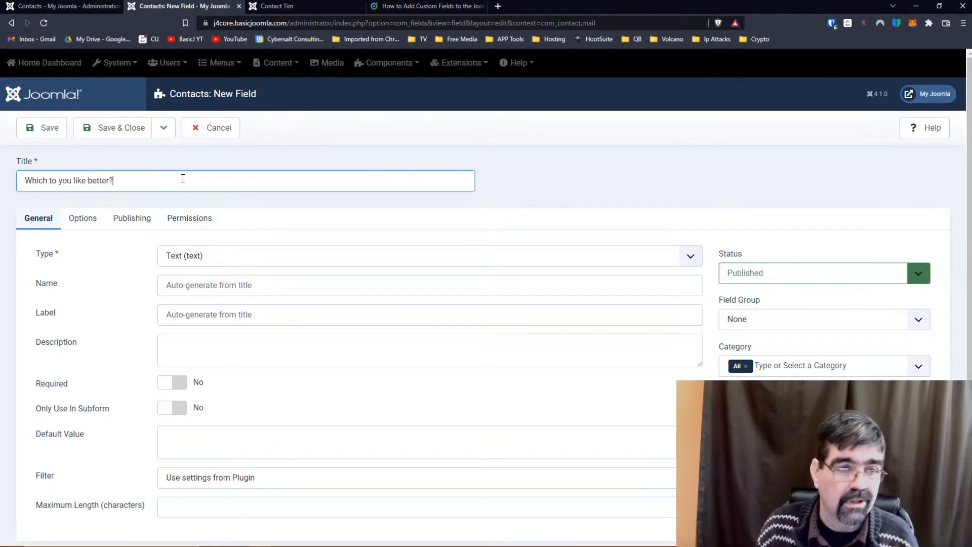
{"action": "left_click", "coordinate": [262, 257]}
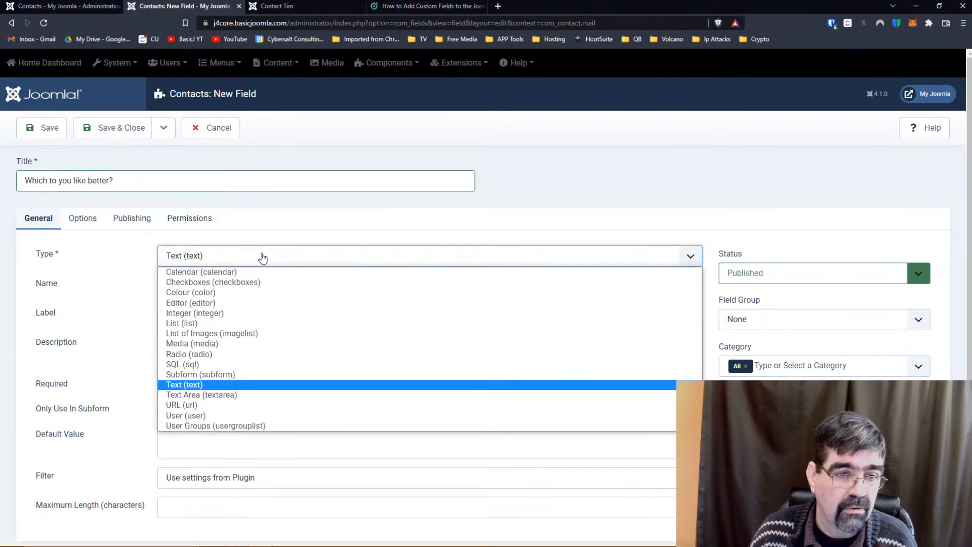
{"action": "left_click", "coordinate": [211, 356]}
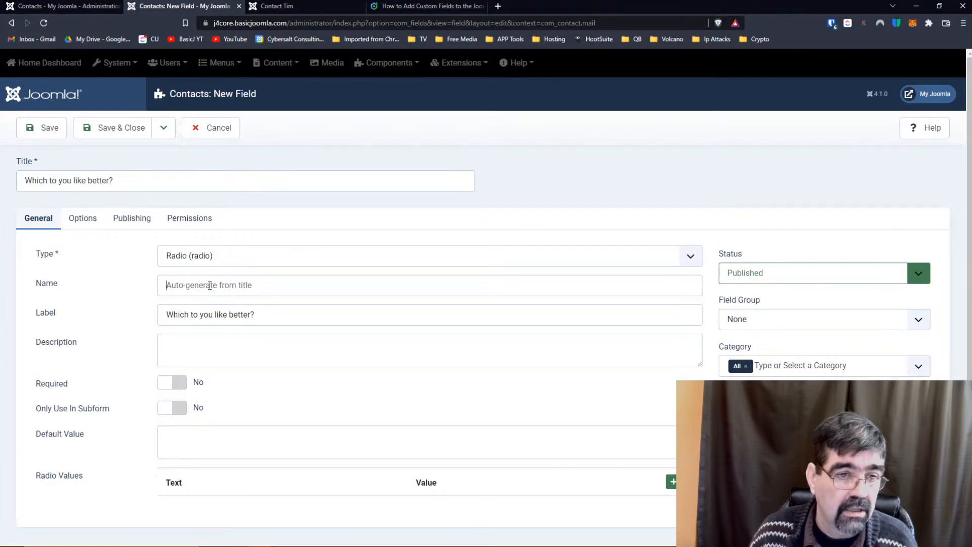
{"action": "left_click", "coordinate": [210, 286]}
{"action": "scroll", "coordinate": [331, 324], "scroll_direction": "down", "scroll_amount": 2}
{"action": "left_click", "coordinate": [298, 482]}
Add radio options Horses (value h) and goats (value g).
{"action": "left_click", "coordinate": [671, 475]}
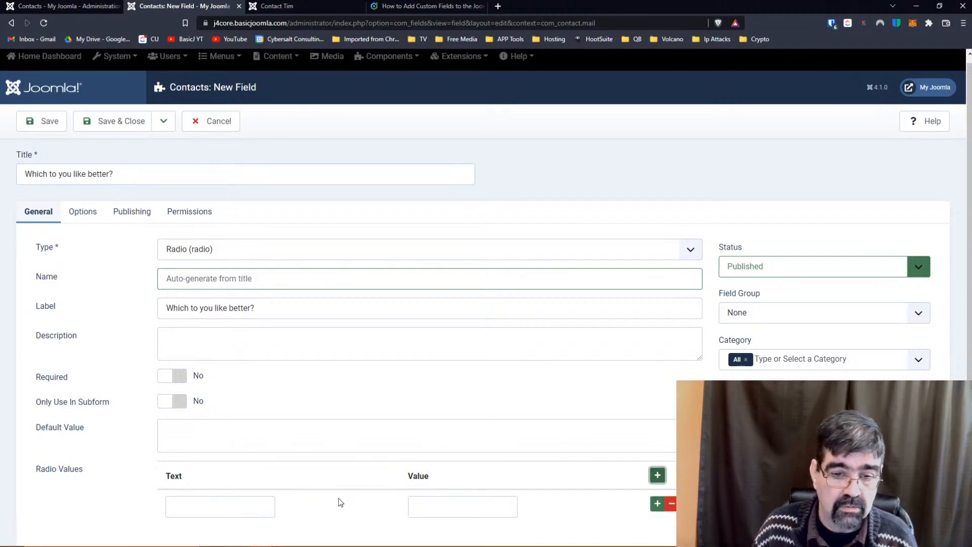
{"action": "left_click", "coordinate": [175, 506]}
{"action": "type", "text": "Horses"}
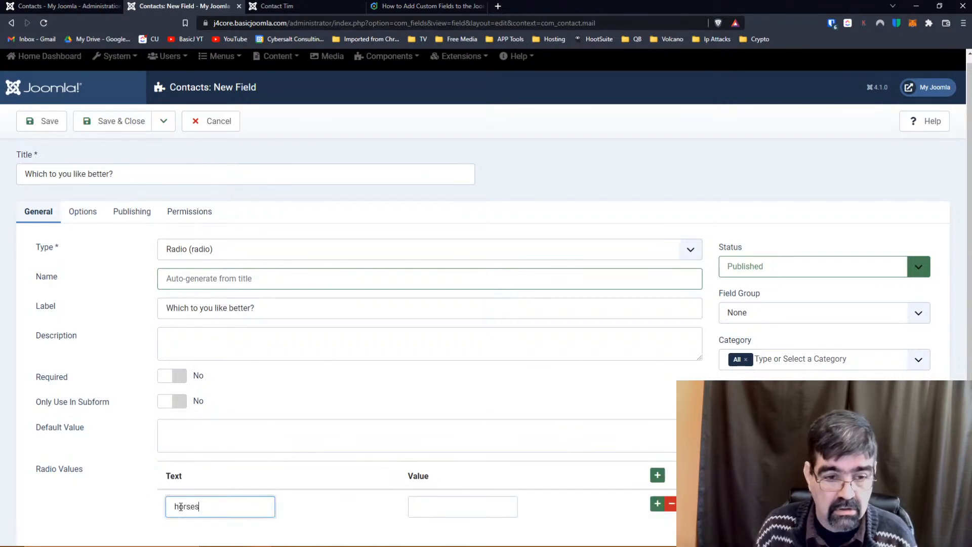
{"action": "key", "text": "Tab"}
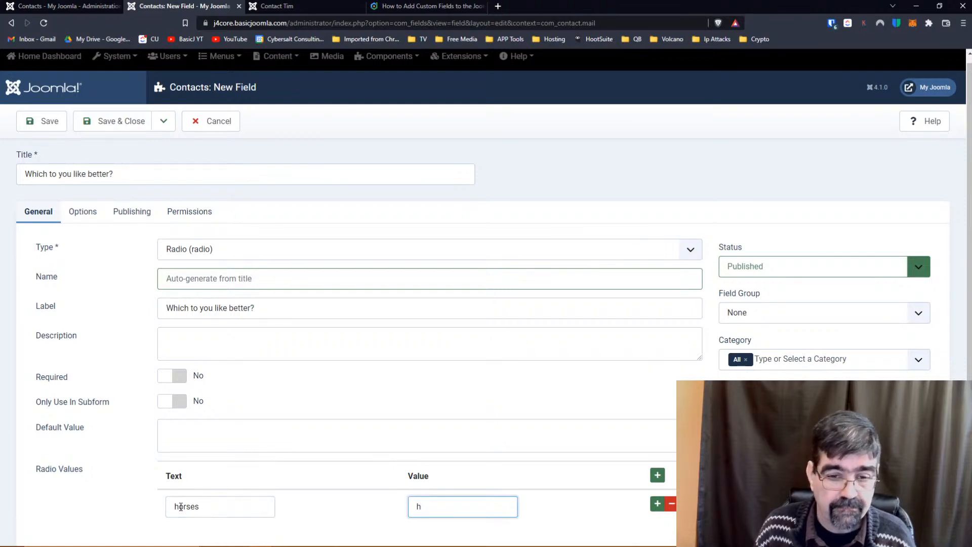
{"action": "type", "text": "h"}
{"action": "left_click", "coordinate": [657, 504]}
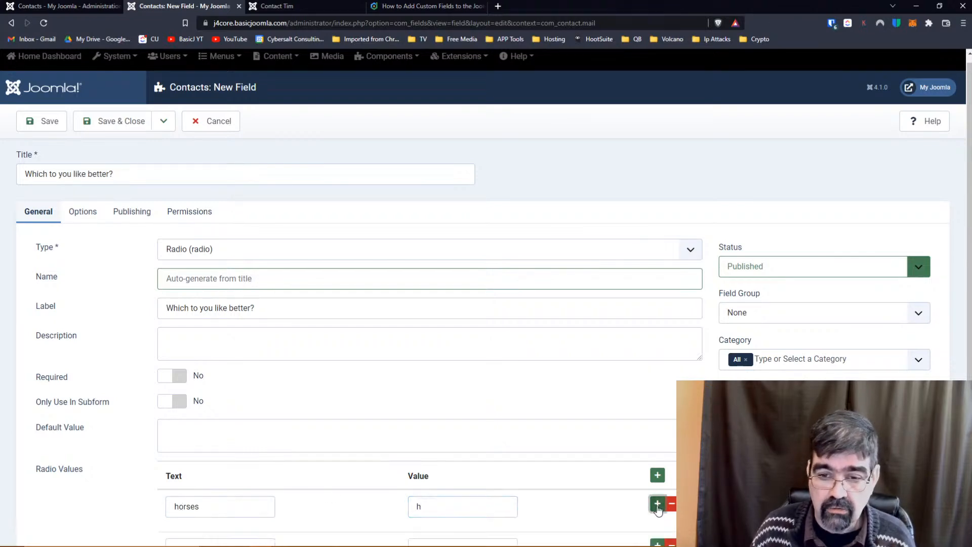
{"action": "scroll", "coordinate": [560, 371], "scroll_direction": "down", "scroll_amount": 3}
{"action": "left_click", "coordinate": [205, 423]}
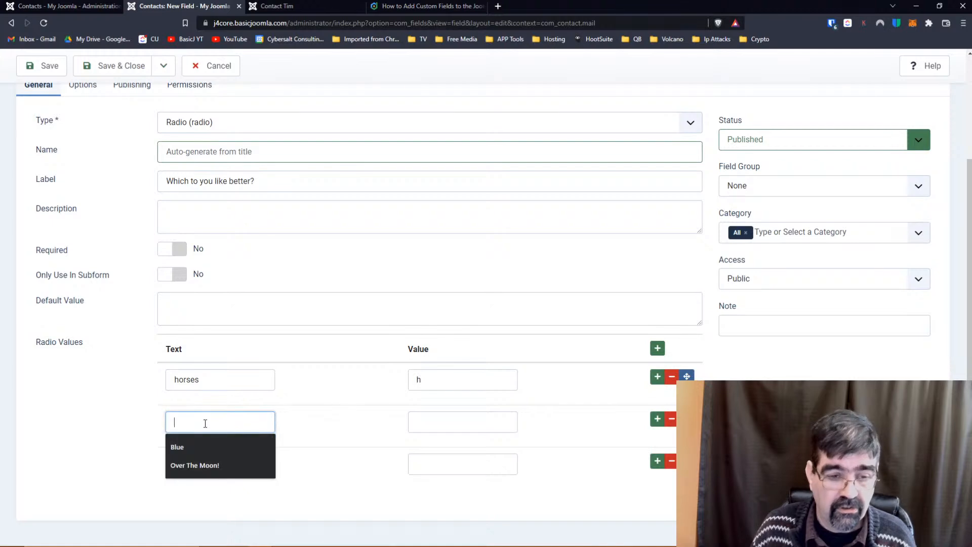
{"action": "type", "text": "goats"}
{"action": "key", "text": "Tab"}
{"action": "type", "text": "g"}
Add a lizards option, set Only Use In Subform to Yes, and save the field.
{"action": "left_click", "coordinate": [193, 464]}
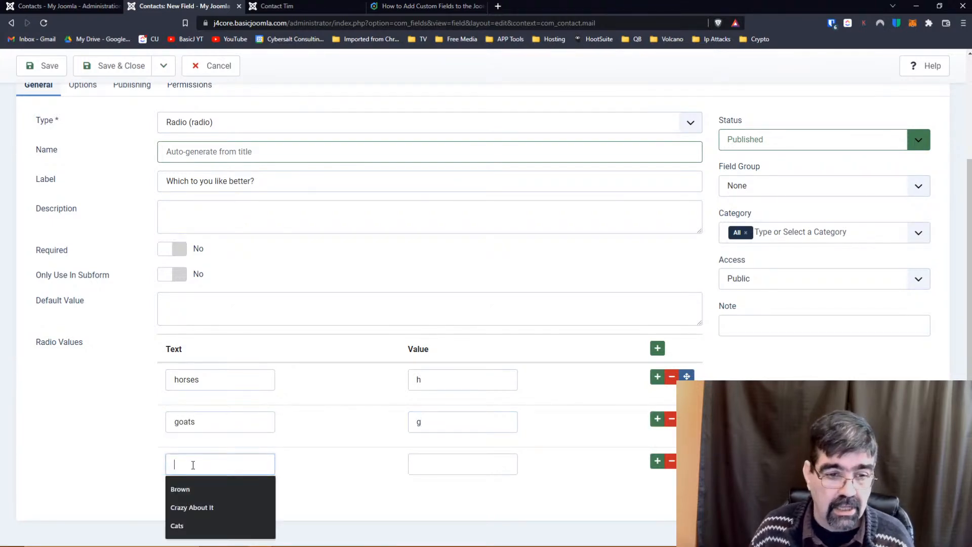
{"action": "type", "text": "lizards"}
{"action": "key", "text": "Tab"}
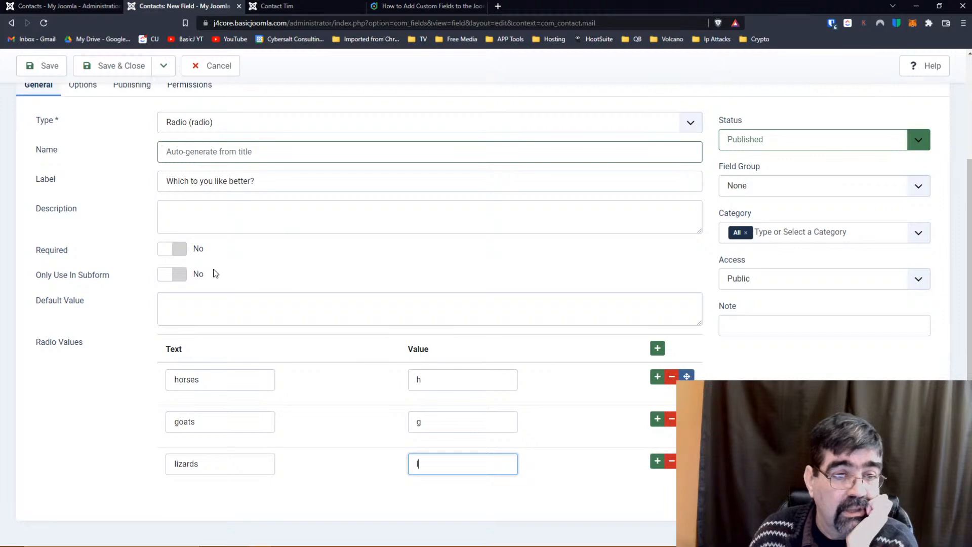
{"action": "left_click", "coordinate": [180, 277]}
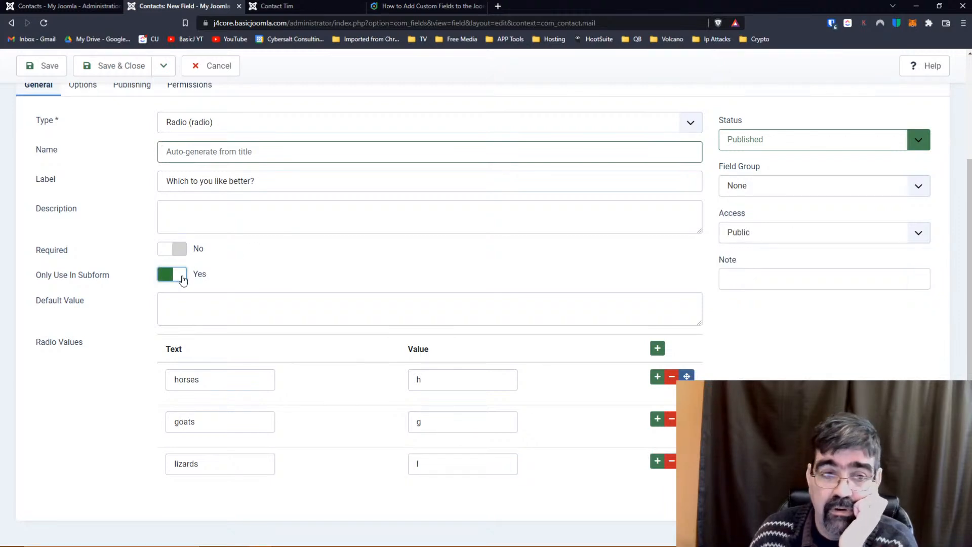
{"action": "left_click", "coordinate": [43, 66]}
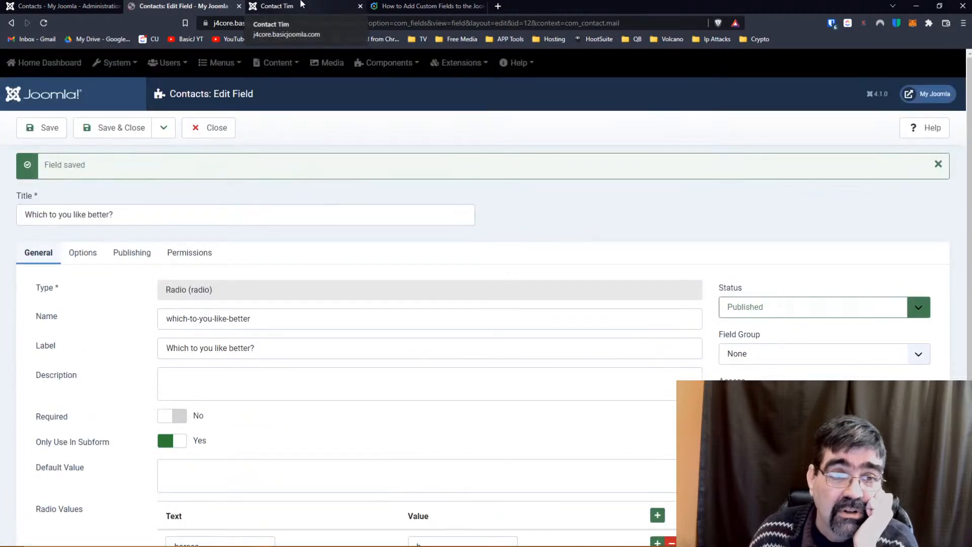
Reload the contact form, then put the field in the Extra Submitted Fields group and save.
{"action": "left_click", "coordinate": [301, 6]}
{"action": "left_click", "coordinate": [43, 22]}
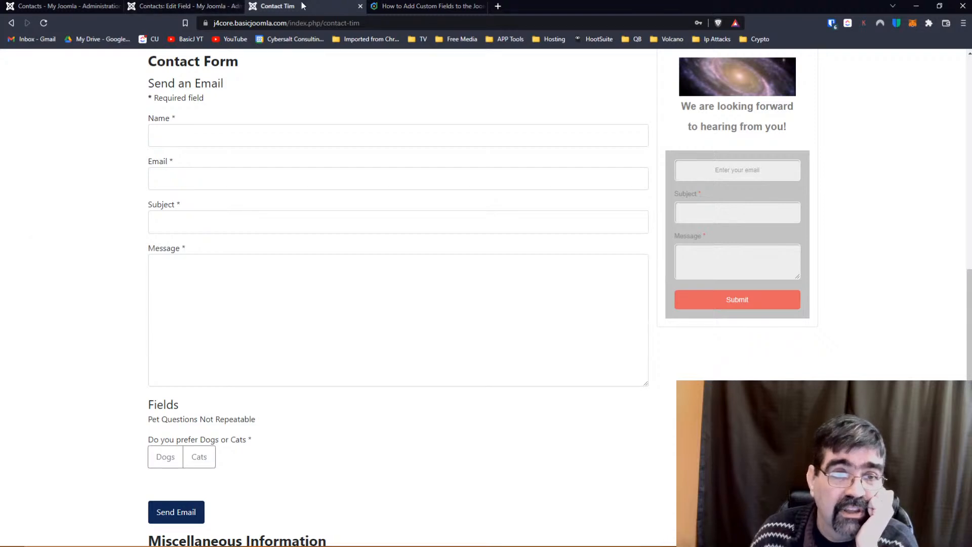
{"action": "left_click", "coordinate": [198, 7]}
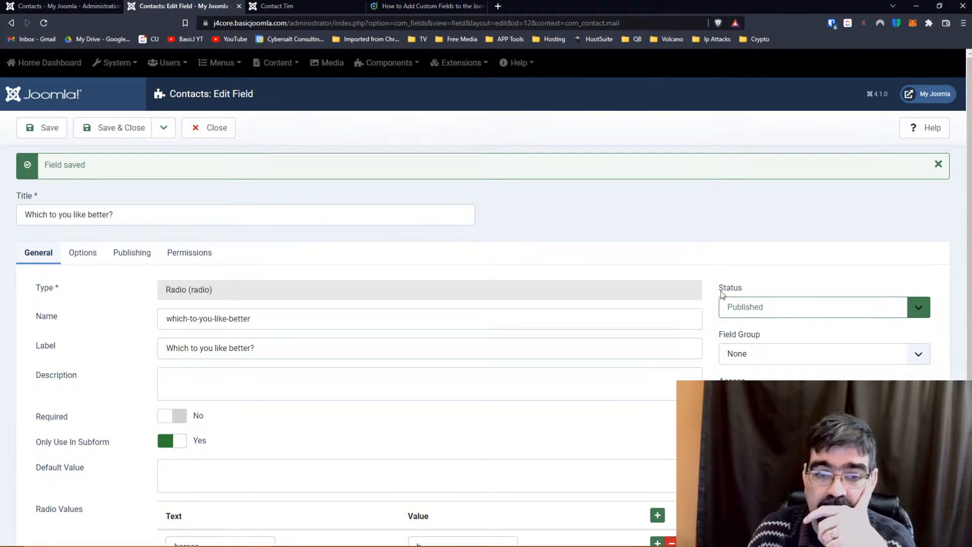
{"action": "left_click", "coordinate": [773, 355]}
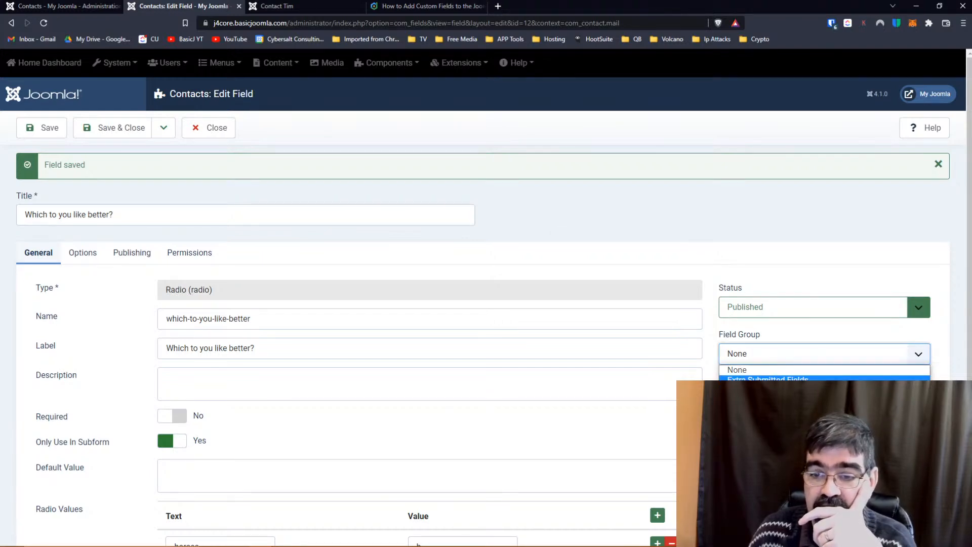
{"action": "left_click", "coordinate": [767, 379]}
{"action": "left_click", "coordinate": [42, 127]}
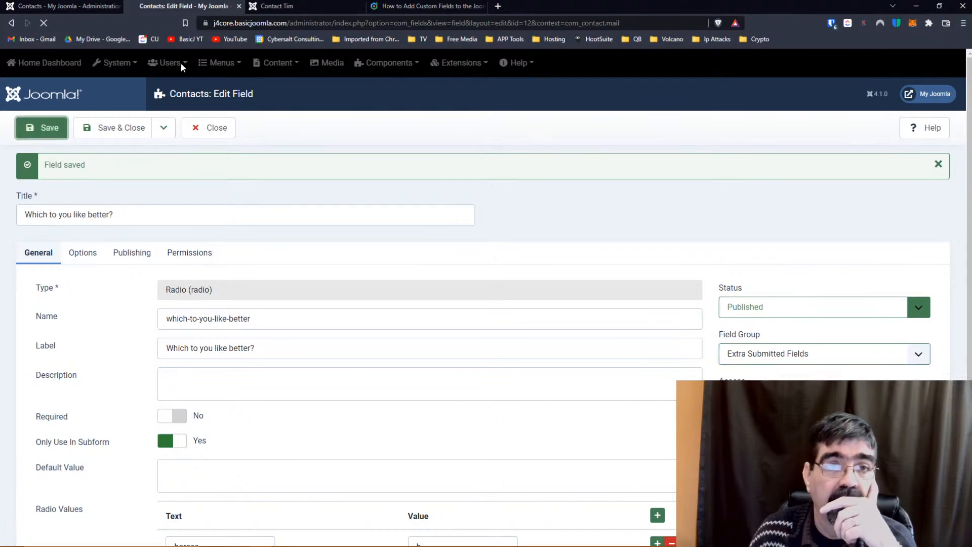
Reload the contact form, then reset the field group to None and Save & Close.
{"action": "left_click", "coordinate": [302, 7]}
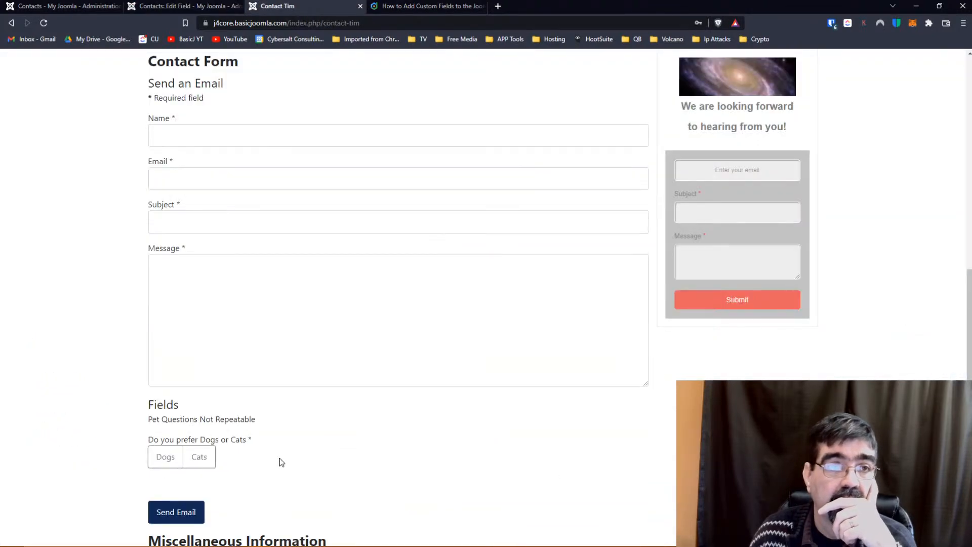
{"action": "left_click", "coordinate": [43, 24]}
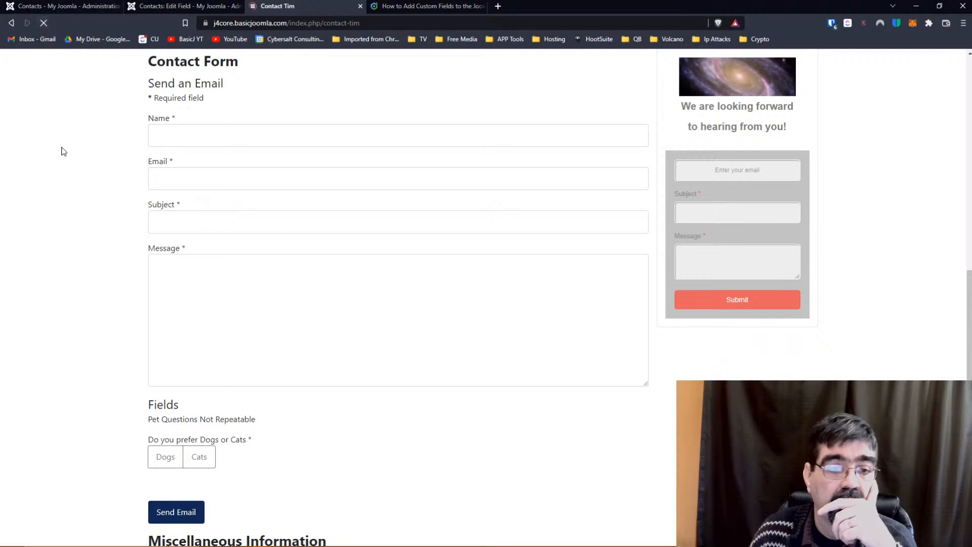
{"action": "left_click", "coordinate": [182, 6]}
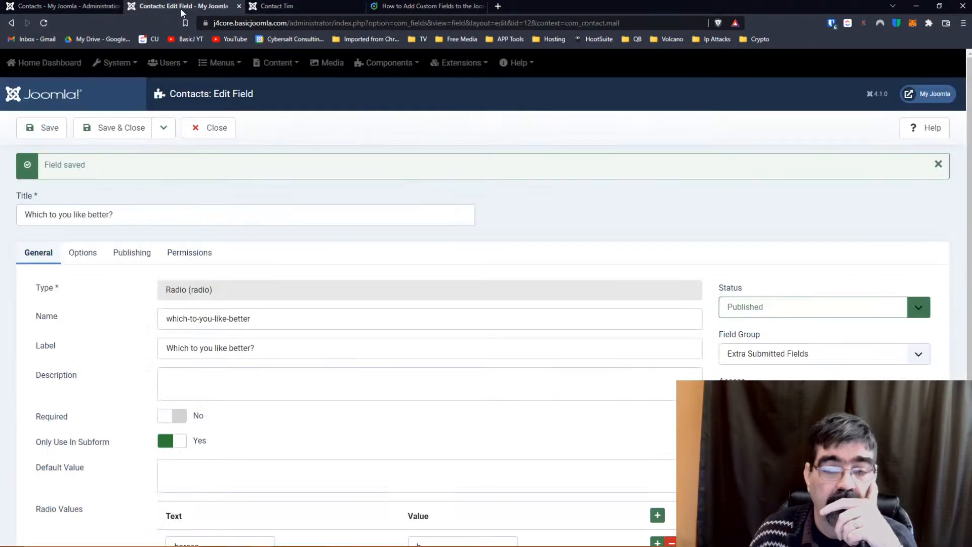
{"action": "left_click", "coordinate": [767, 359]}
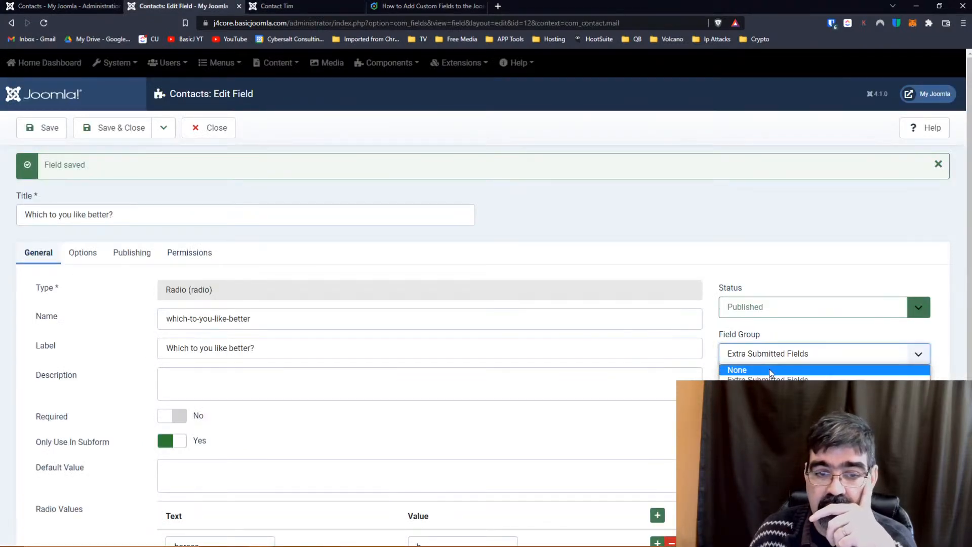
{"action": "left_click", "coordinate": [769, 368]}
{"action": "scroll", "coordinate": [440, 279], "scroll_direction": "down", "scroll_amount": 3}
{"action": "scroll", "coordinate": [440, 287], "scroll_direction": "up", "scroll_amount": 3}
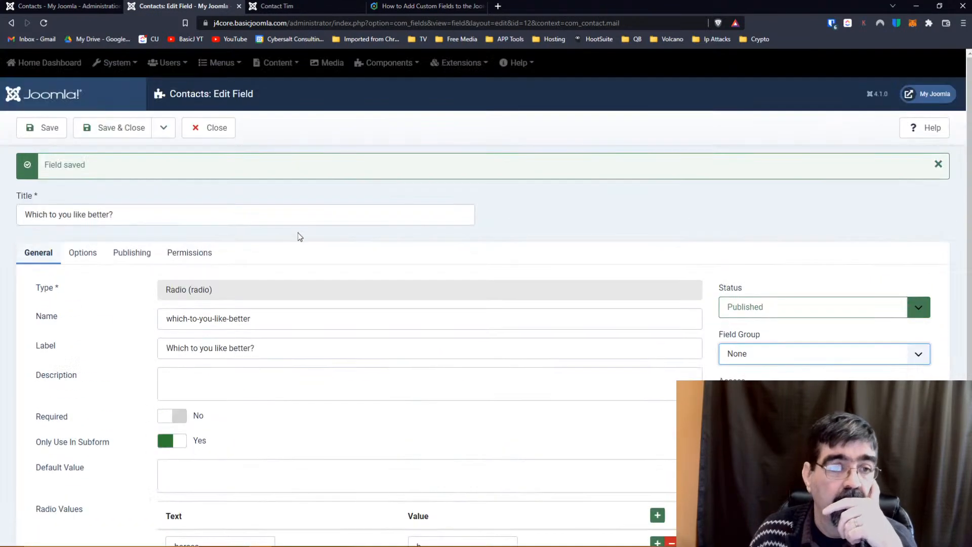
{"action": "left_click", "coordinate": [121, 128]}
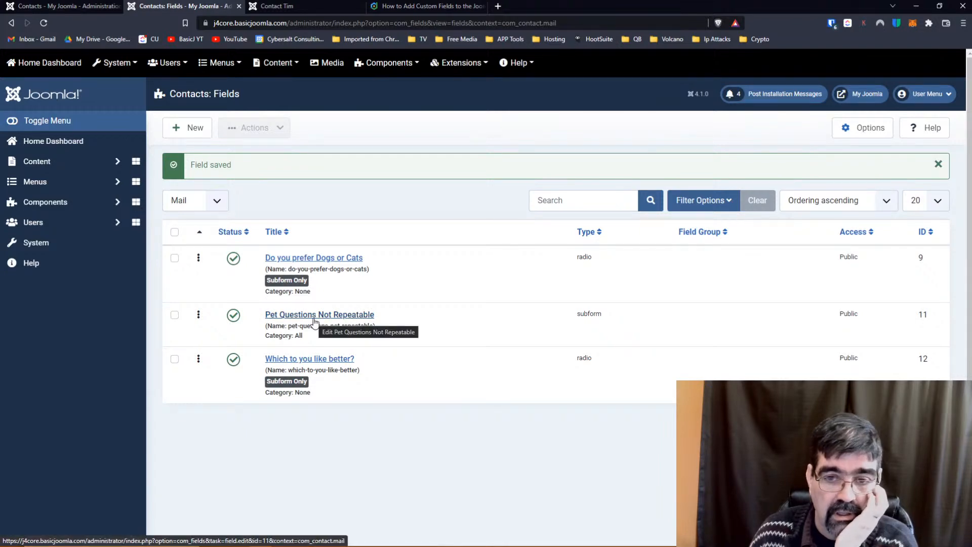
Add a 'Which to you like better?' row to the Pet Questions Not Repeatable subform and save.
{"action": "left_click", "coordinate": [315, 321]}
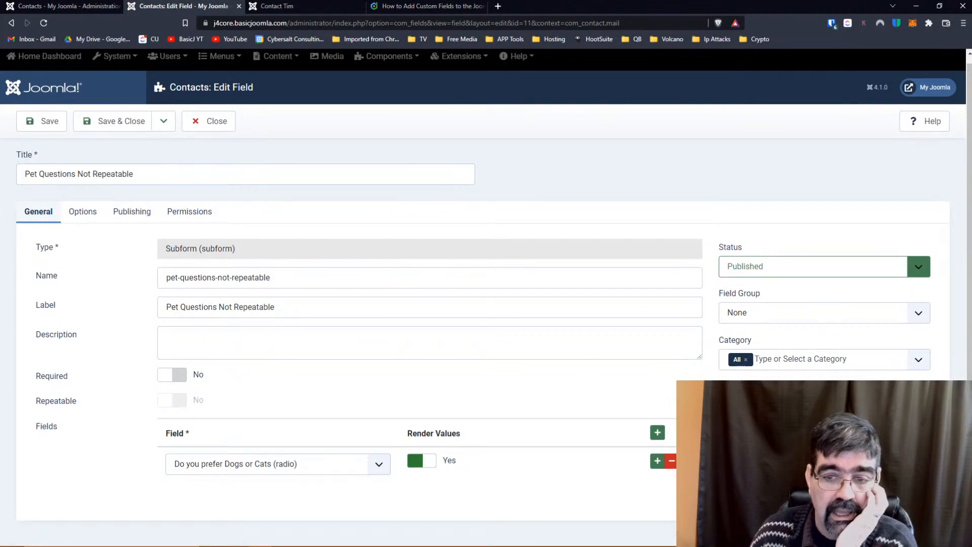
{"action": "left_click", "coordinate": [657, 433]}
{"action": "scroll", "coordinate": [353, 444], "scroll_direction": "down", "scroll_amount": 1}
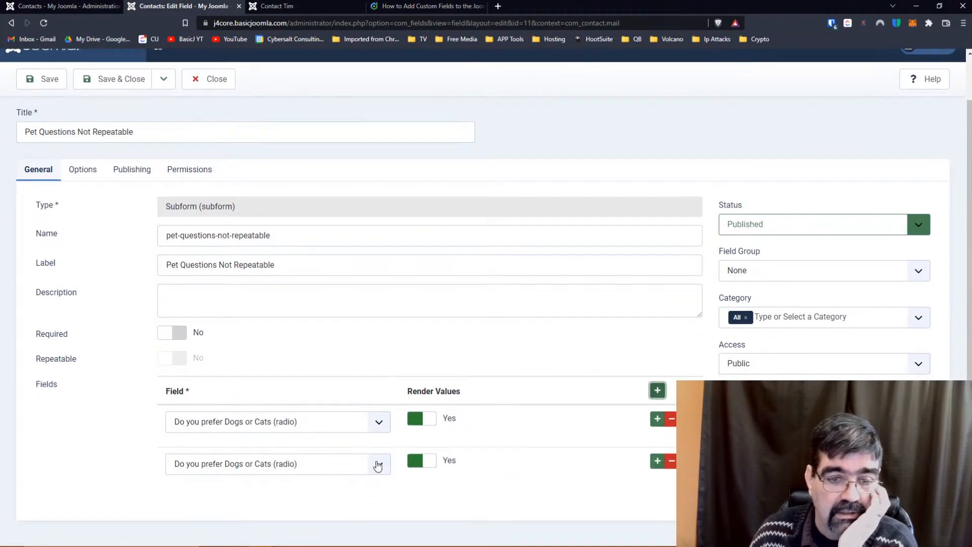
{"action": "left_click", "coordinate": [381, 466]}
{"action": "left_click", "coordinate": [342, 490]}
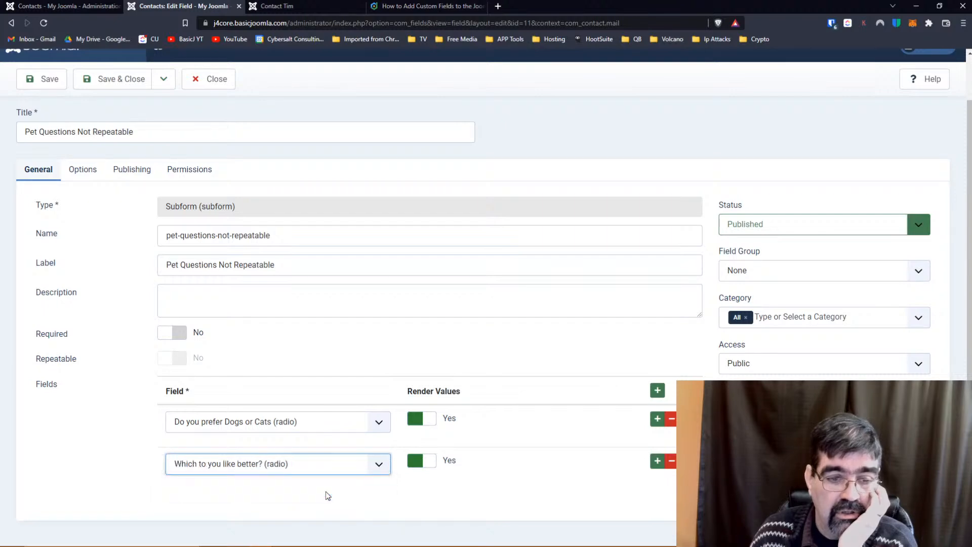
{"action": "left_click", "coordinate": [44, 80]}
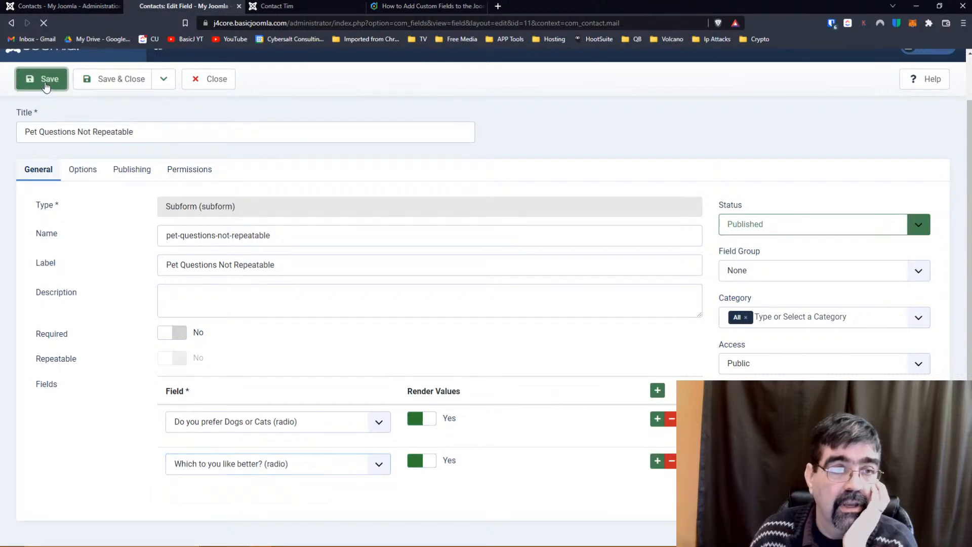
Reload the contact form, answer Cats on the Dogs or Cats question, and return to the subform editor.
{"action": "left_click", "coordinate": [271, 7]}
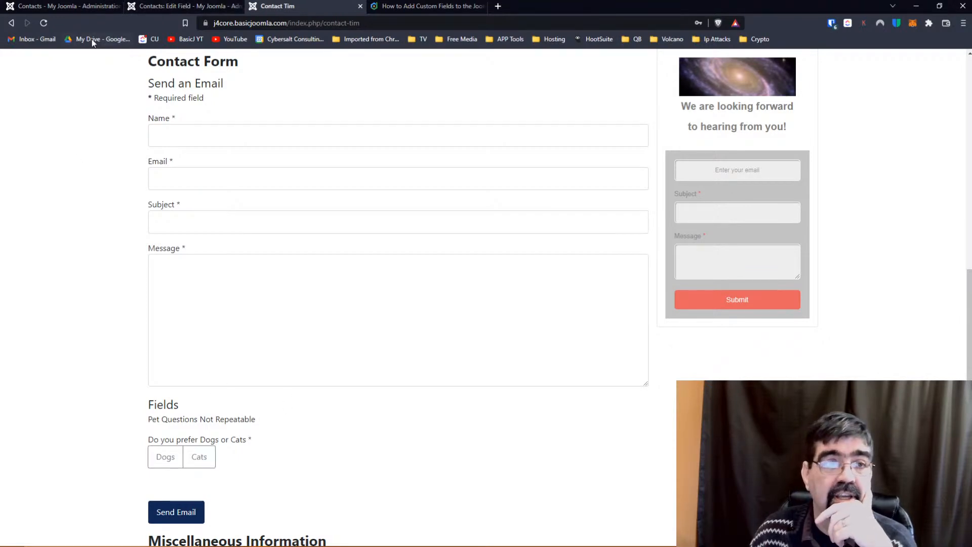
{"action": "left_click", "coordinate": [47, 23]}
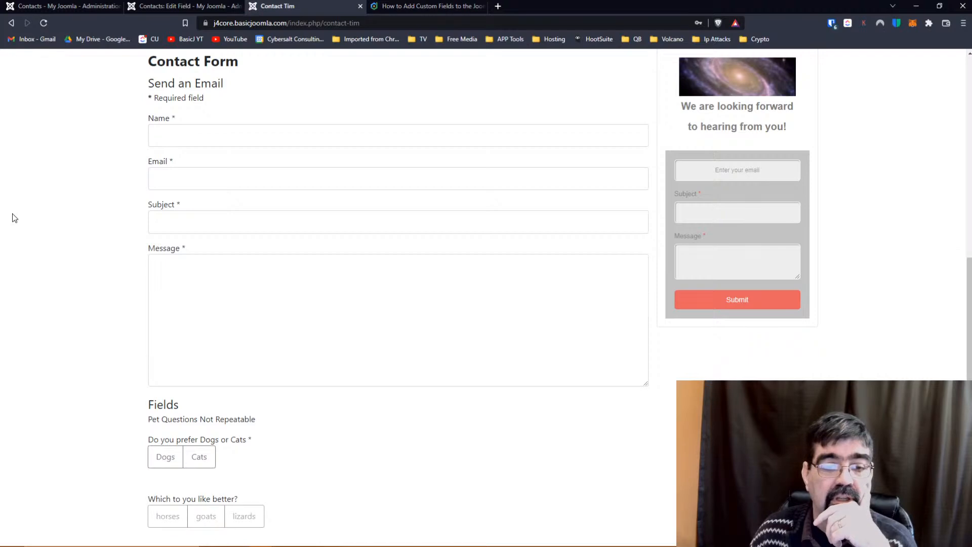
{"action": "scroll", "coordinate": [29, 193], "scroll_direction": "down", "scroll_amount": 3}
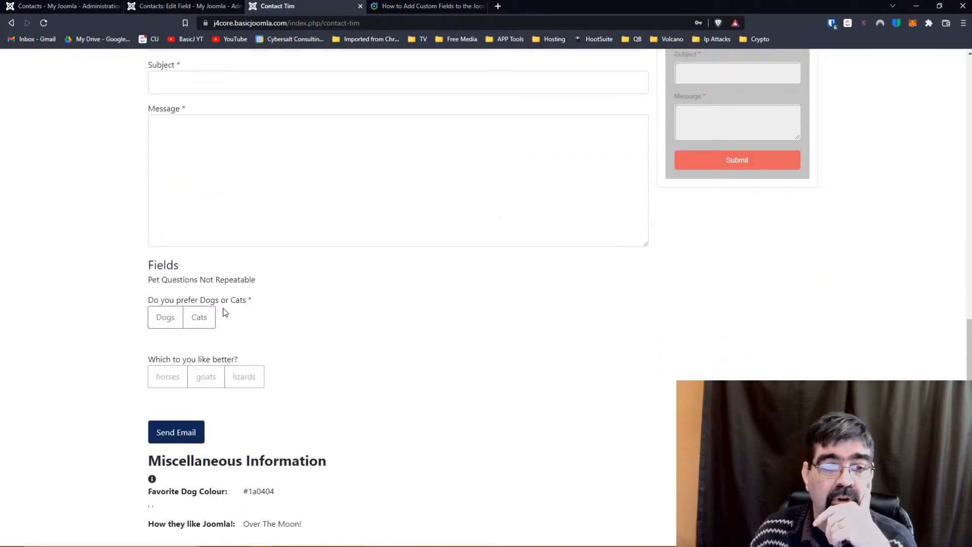
{"action": "left_click", "coordinate": [197, 319]}
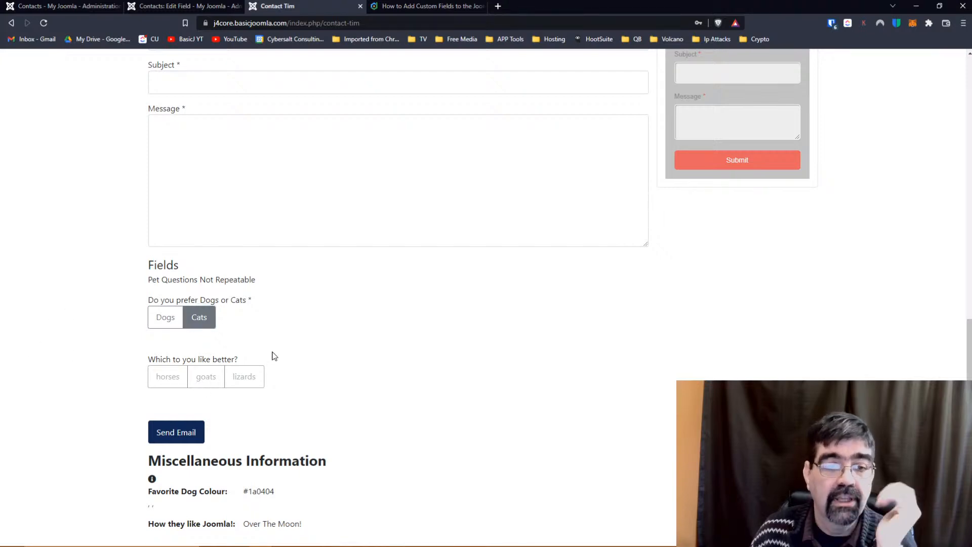
{"action": "left_click", "coordinate": [172, 6]}
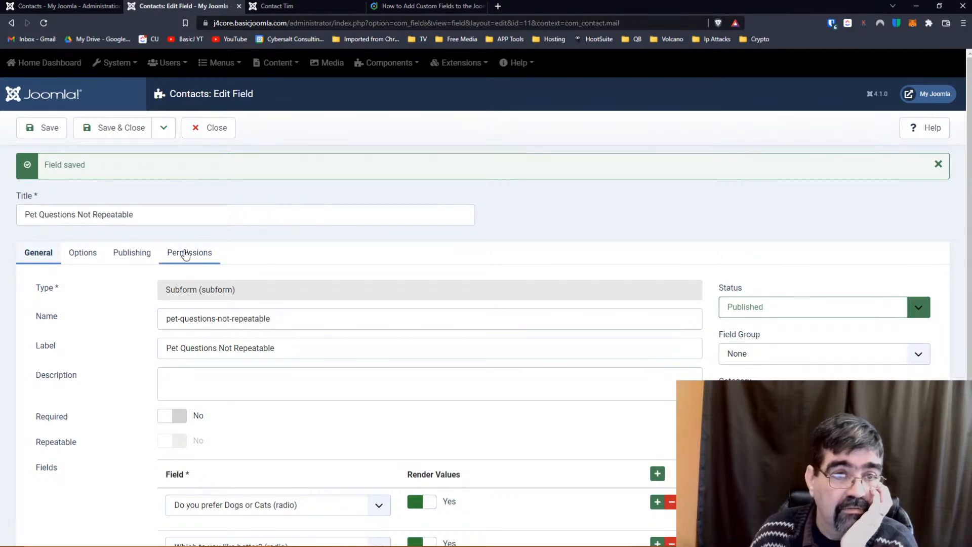
Close the subform and correct the question's title to 'Which do you like better?', clearing its name.
{"action": "left_click", "coordinate": [138, 133]}
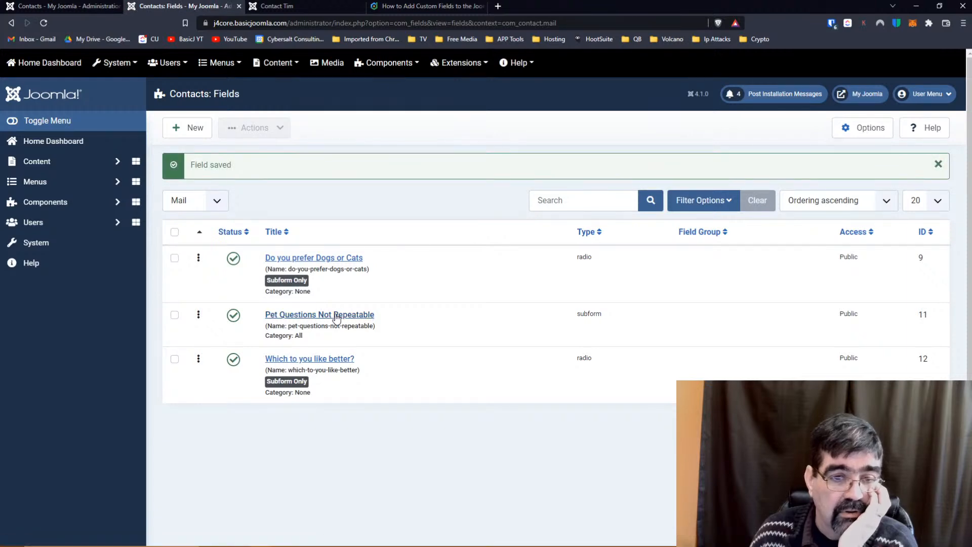
{"action": "left_click", "coordinate": [327, 360]}
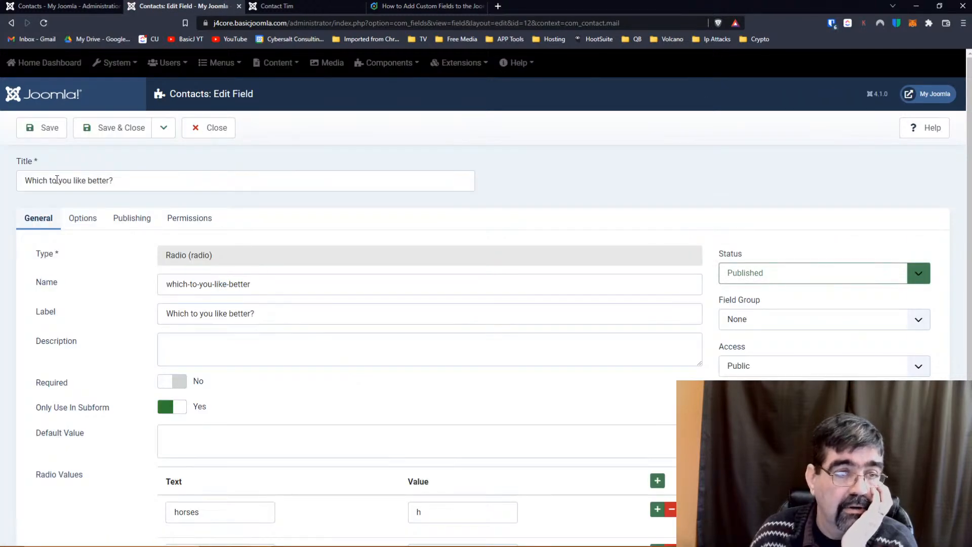
{"action": "left_click", "coordinate": [50, 180]}
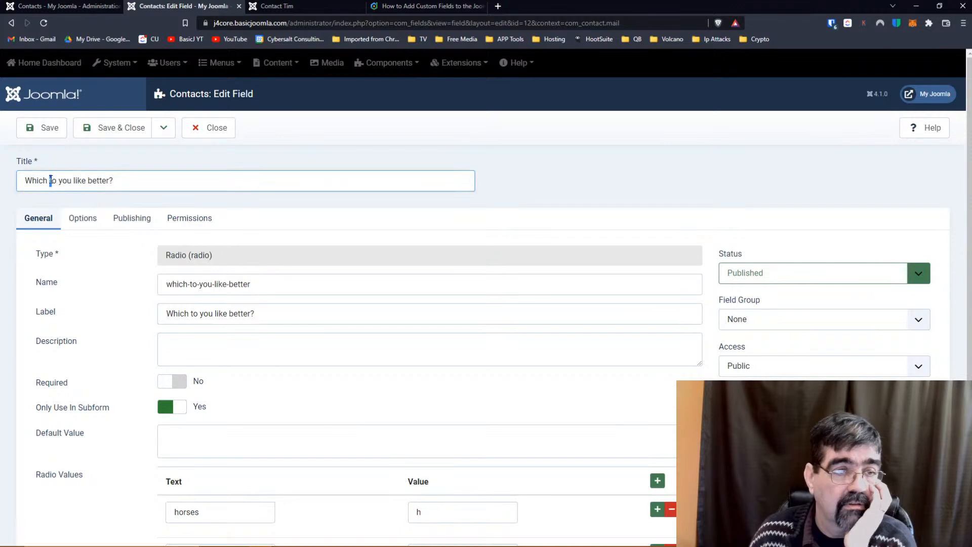
{"action": "key", "text": "Delete"}
{"action": "type", "text": "d"}
{"action": "key", "text": "Tab"}
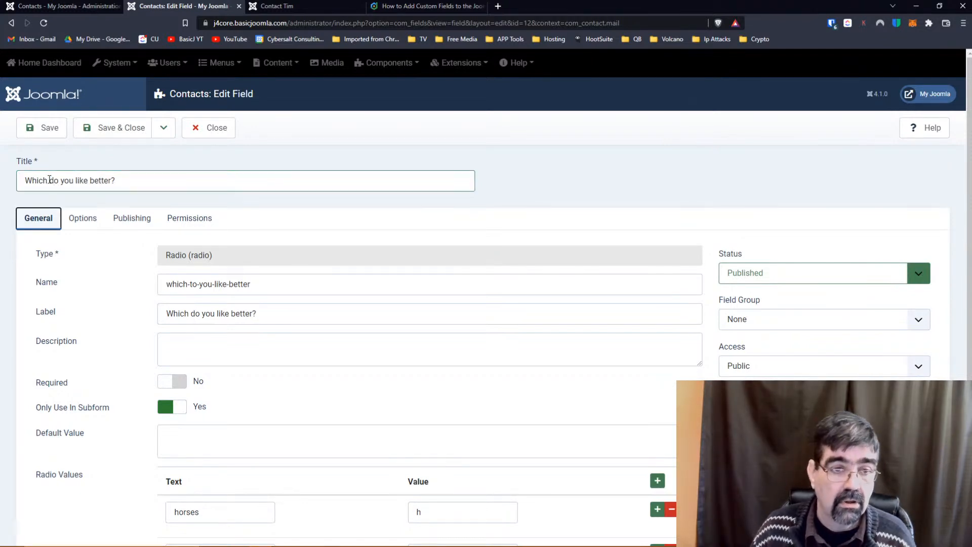
{"action": "key", "text": "Tab"}
{"action": "key", "text": "Delete"}
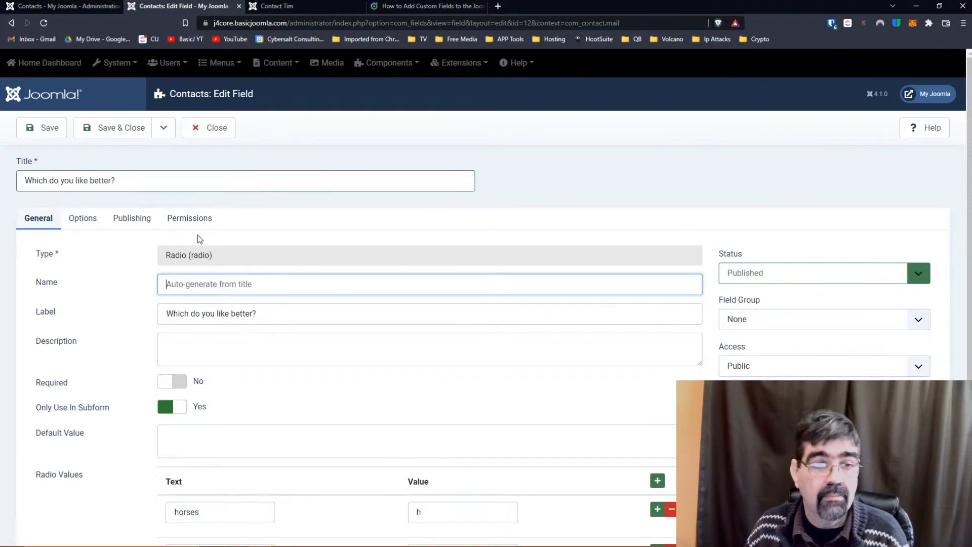
Allow Public to edit the field value, Save & Close, and reload the contact form.
{"action": "left_click", "coordinate": [189, 218]}
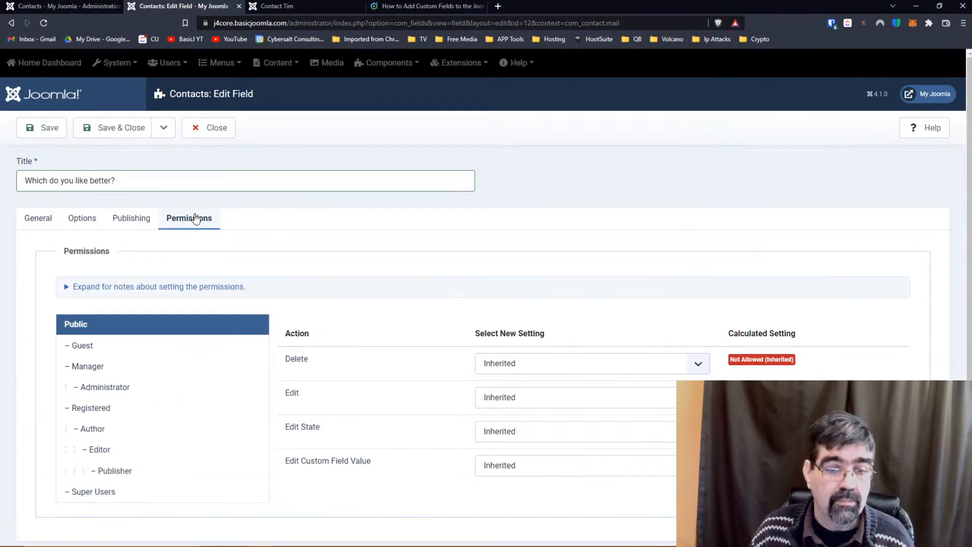
{"action": "left_click", "coordinate": [529, 469]}
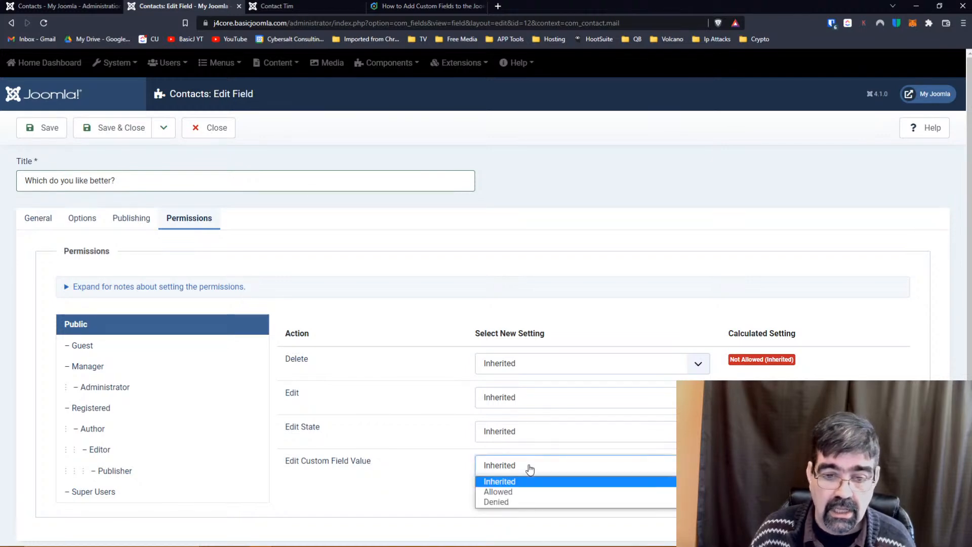
{"action": "left_click", "coordinate": [529, 491]}
{"action": "left_click", "coordinate": [50, 133]}
{"action": "left_click", "coordinate": [313, 5]}
{"action": "left_click", "coordinate": [43, 23]}
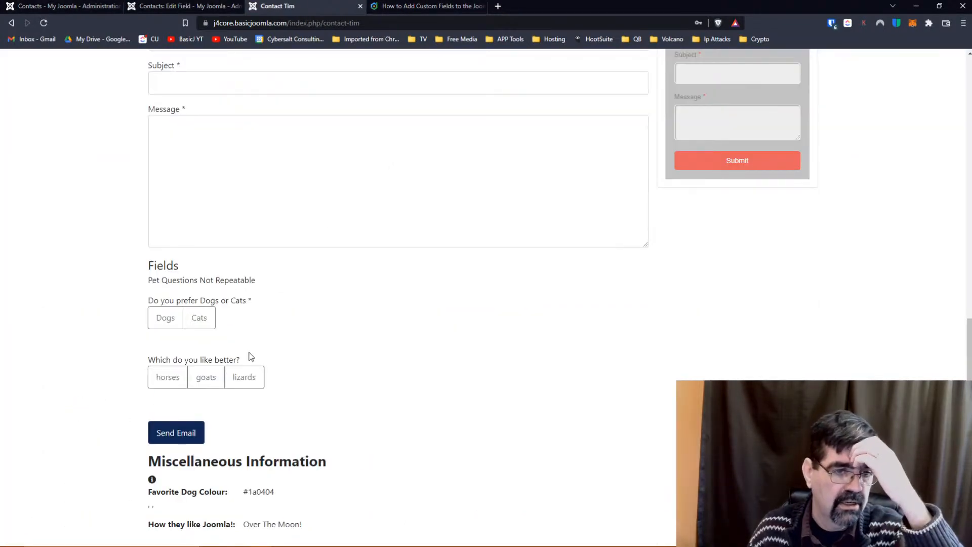
Answer Dogs and goats on the form and fill the sender's name from the autofill suggestion.
{"action": "left_click", "coordinate": [206, 377]}
{"action": "left_click", "coordinate": [175, 319]}
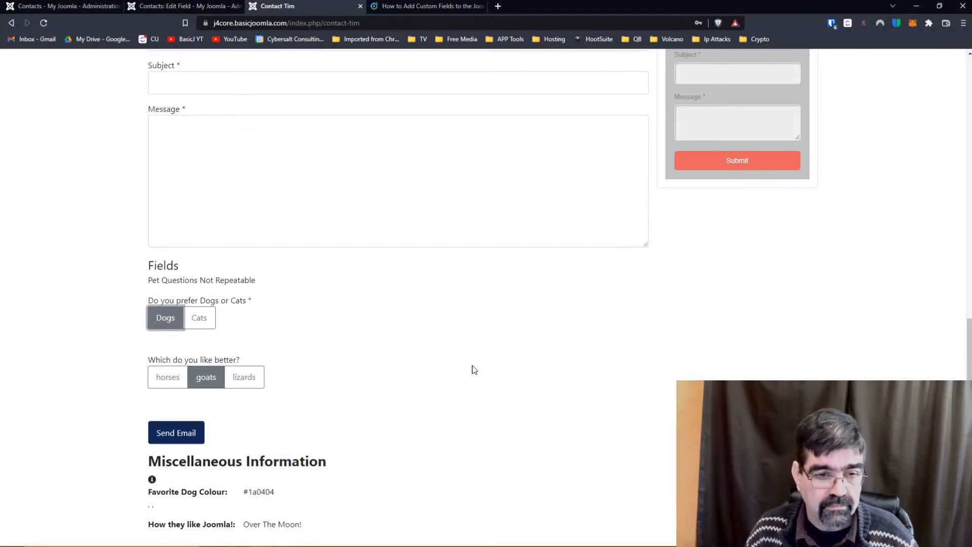
{"action": "scroll", "coordinate": [504, 356], "scroll_direction": "up", "scroll_amount": 6}
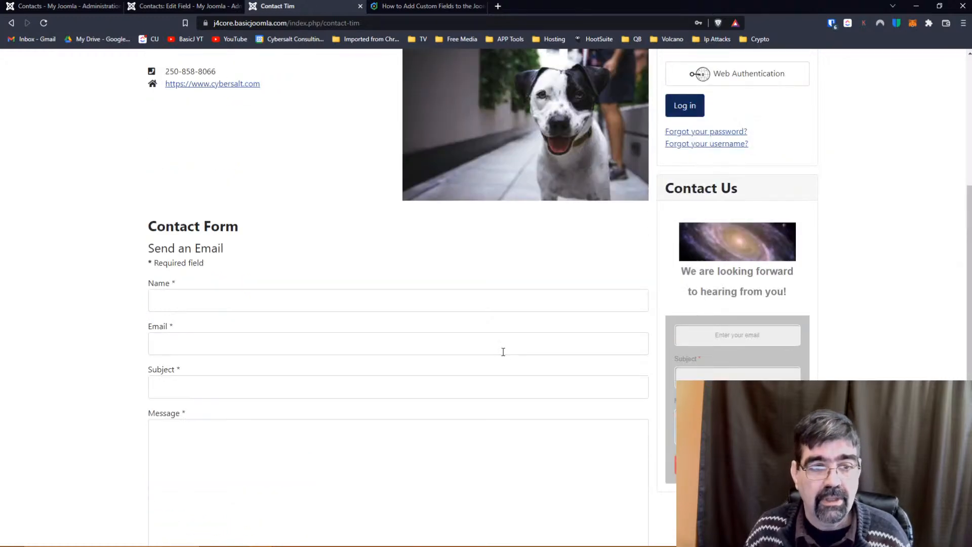
{"action": "left_click", "coordinate": [330, 295]}
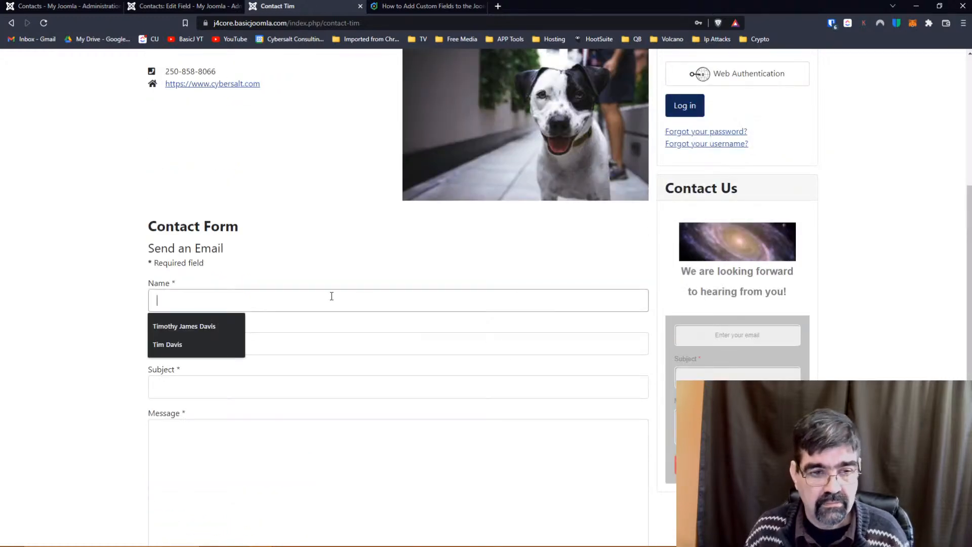
{"action": "left_click", "coordinate": [211, 325]}
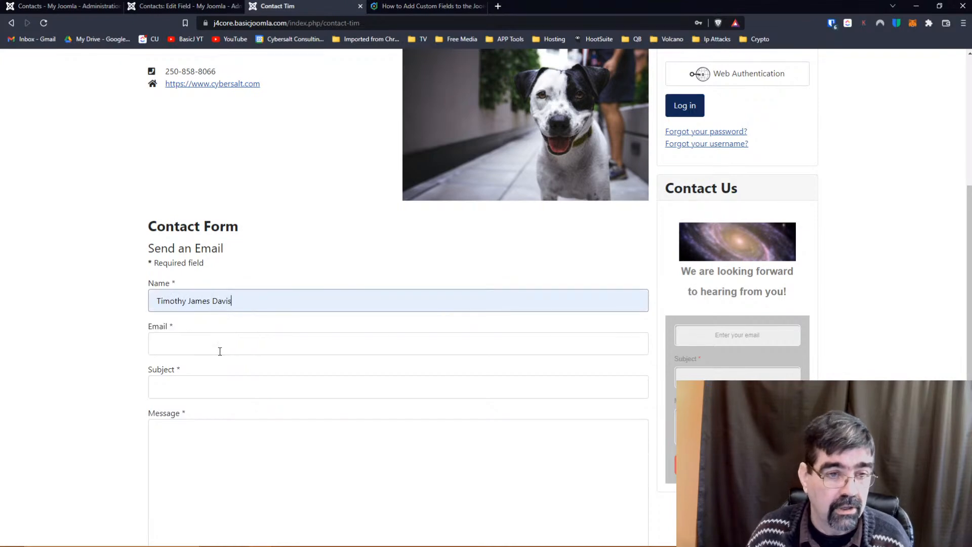
Enter the sender's e-mail address, subject 'Form Test' and message 'Hurray!'.
{"action": "left_click", "coordinate": [220, 350]}
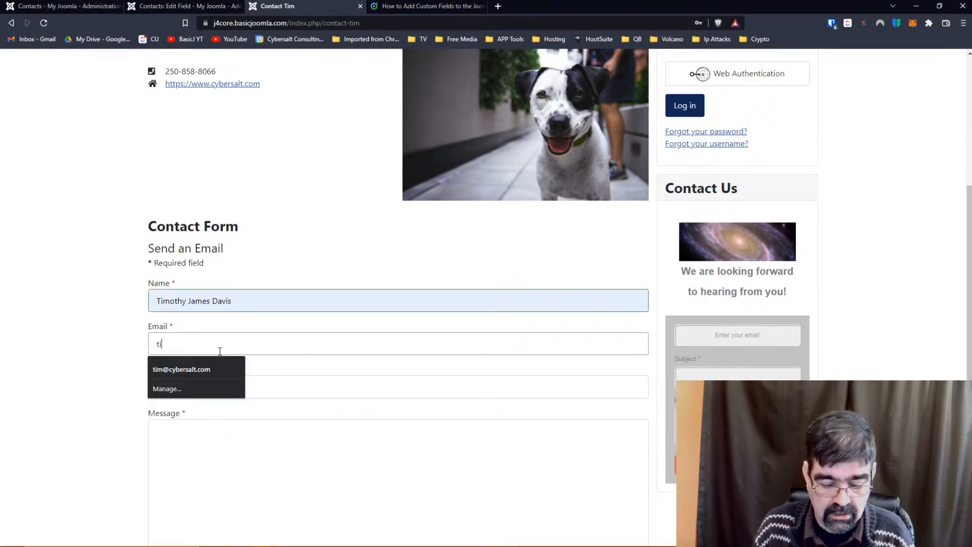
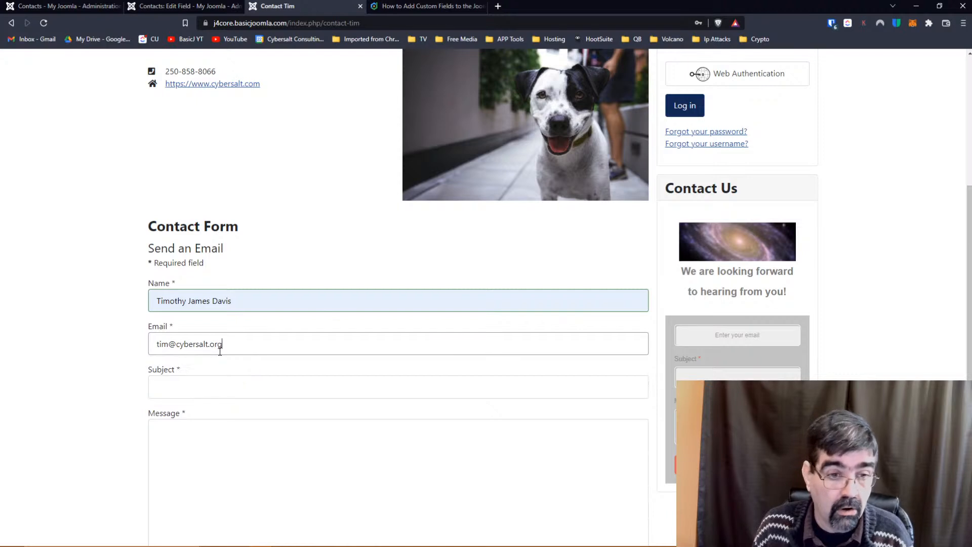
{"action": "key", "text": "Tab"}
{"action": "type", "text": "Form Test"}
{"action": "key", "text": "Tab"}
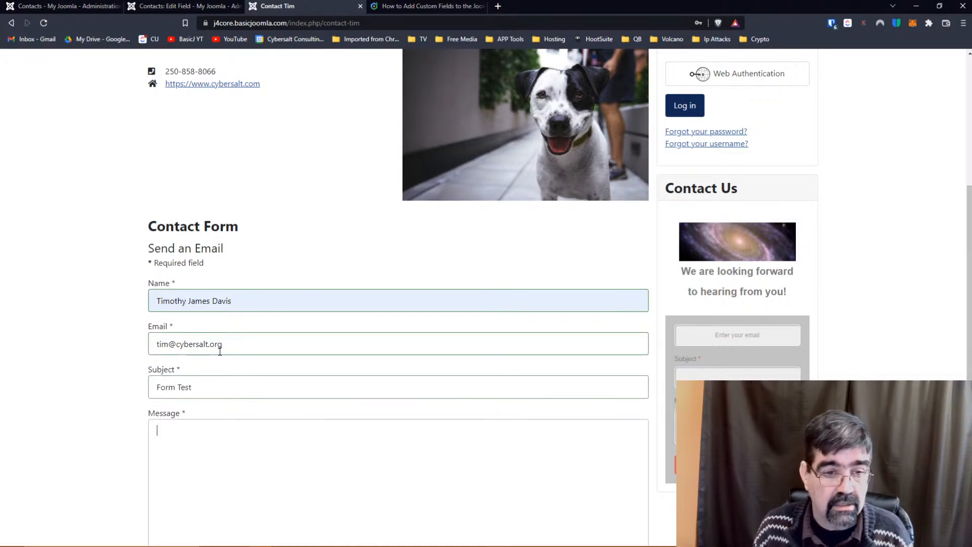
{"action": "type", "text": "Hurray!"}
Send the completed contact form, get the json_decode error page, then return to the site administration.
{"action": "scroll", "coordinate": [368, 235], "scroll_direction": "down", "scroll_amount": 6}
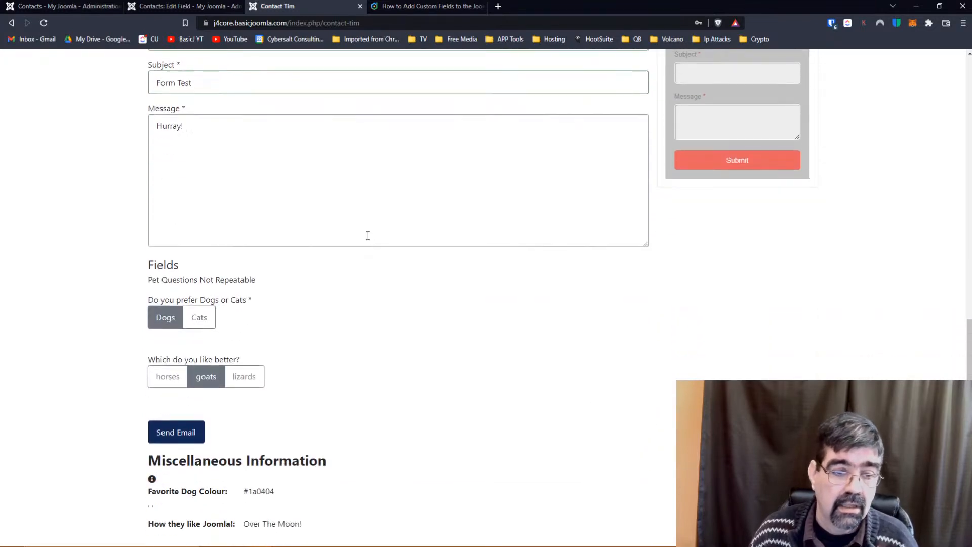
{"action": "left_click", "coordinate": [197, 431]}
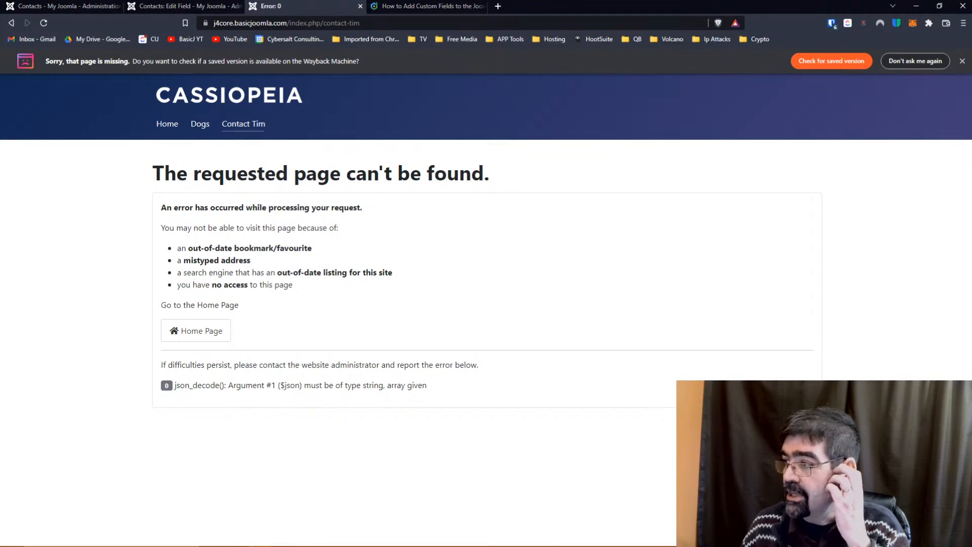
{"action": "left_click", "coordinate": [54, 9]}
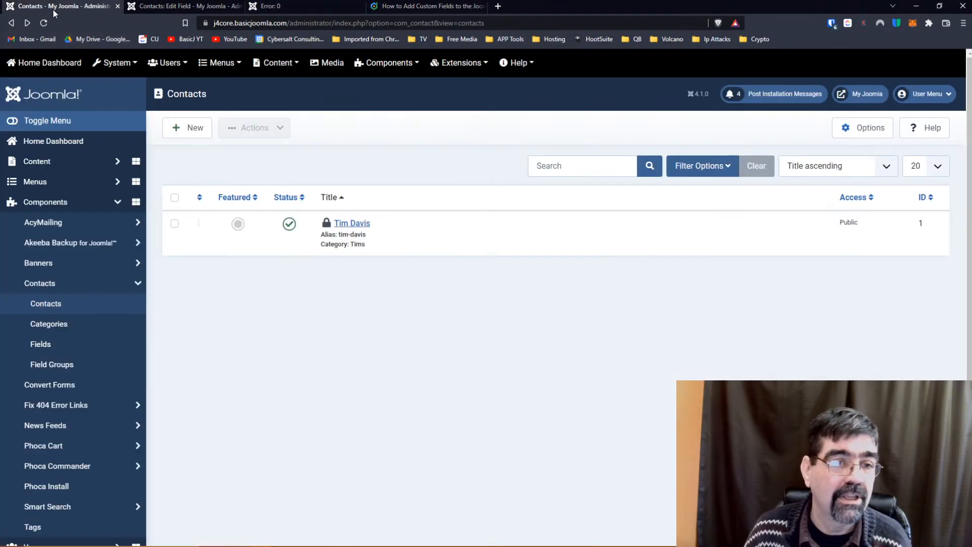
Open Global Configuration's Server settings from the dashboard and send a test e-mail.
{"action": "left_click", "coordinate": [39, 74]}
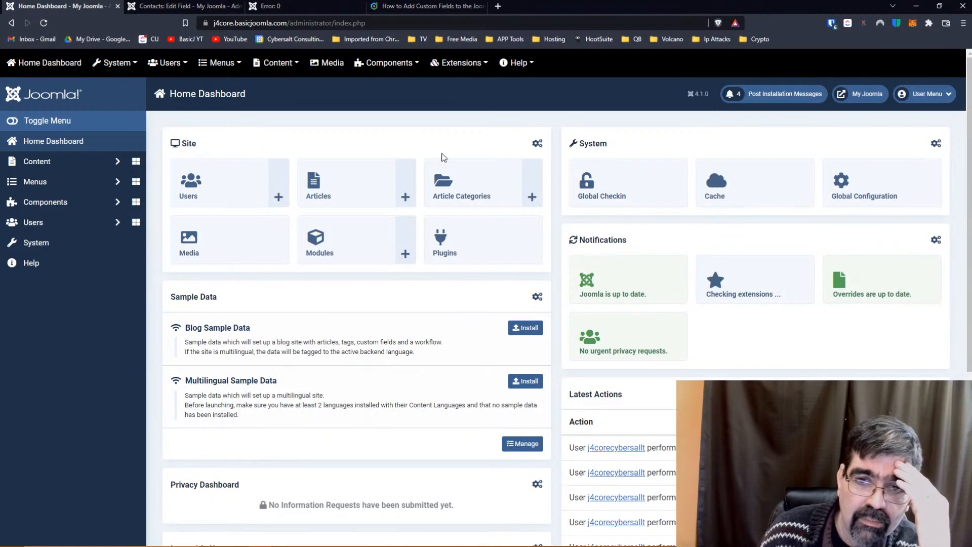
{"action": "left_click", "coordinate": [887, 182]}
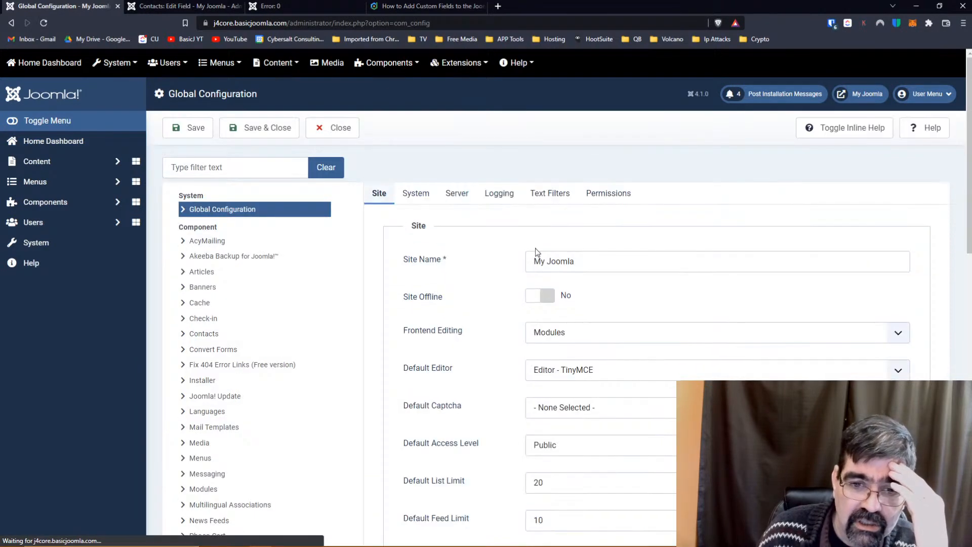
{"action": "left_click", "coordinate": [458, 194]}
{"action": "scroll", "coordinate": [633, 248], "scroll_direction": "down", "scroll_amount": 10}
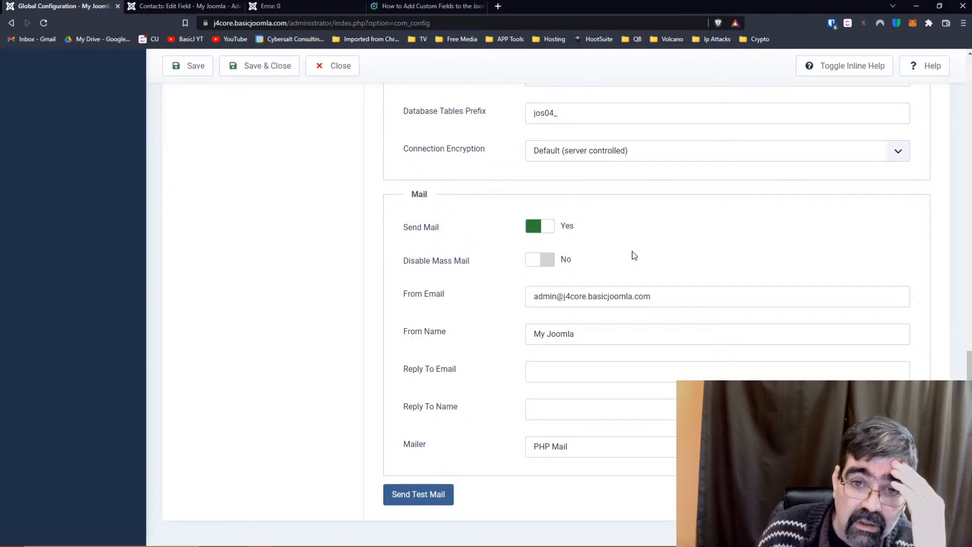
{"action": "left_click", "coordinate": [426, 503]}
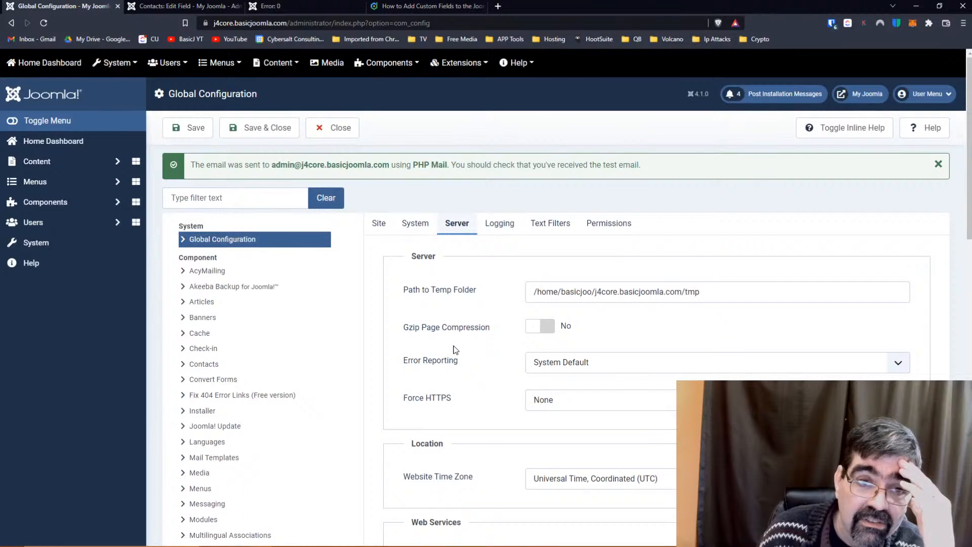
Toggle Send Mail off and back on, then send another test e-mail successfully.
{"action": "scroll", "coordinate": [455, 350], "scroll_direction": "down", "scroll_amount": 15}
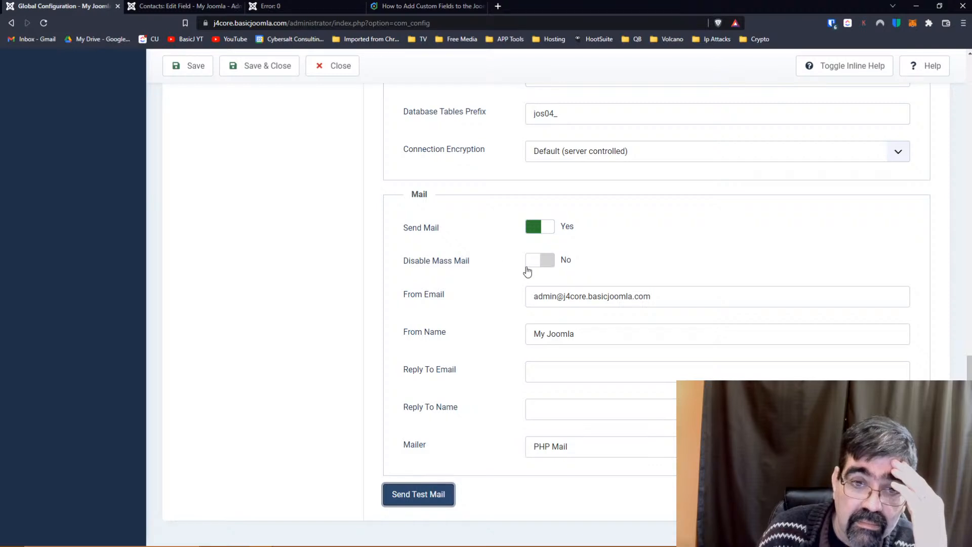
{"action": "left_click", "coordinate": [542, 227]}
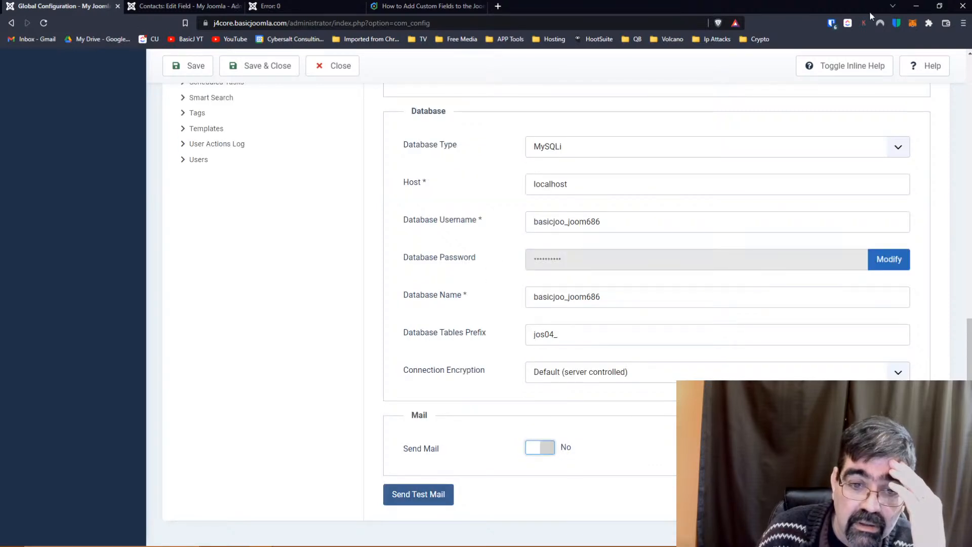
{"action": "left_click", "coordinate": [565, 448]}
{"action": "scroll", "coordinate": [453, 311], "scroll_direction": "down", "scroll_amount": 4}
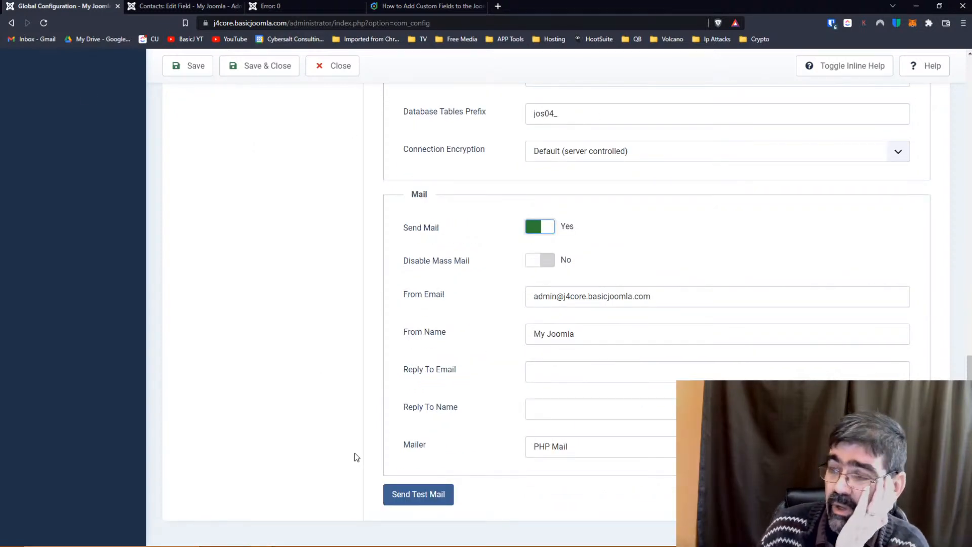
{"action": "left_click", "coordinate": [397, 497]}
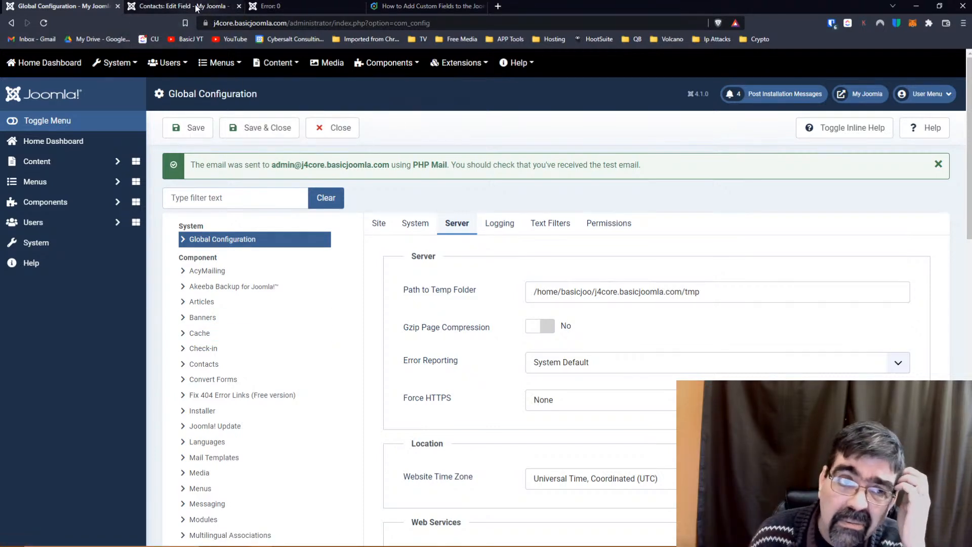
{"action": "left_click", "coordinate": [299, 4]}
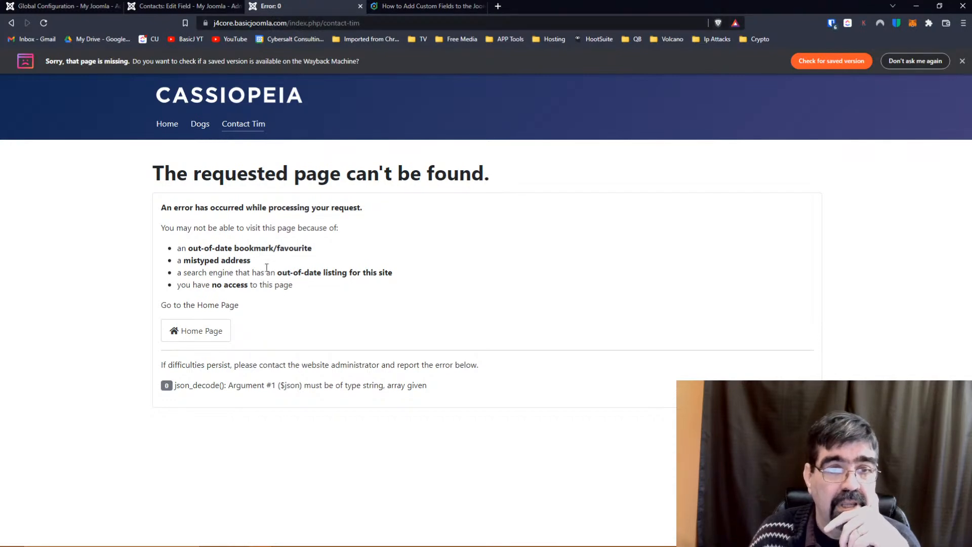
Reload the contact page and dismiss the missing-page notification bar.
{"action": "left_click", "coordinate": [404, 23]}
{"action": "left_click", "coordinate": [405, 22]}
{"action": "key", "text": "Return"}
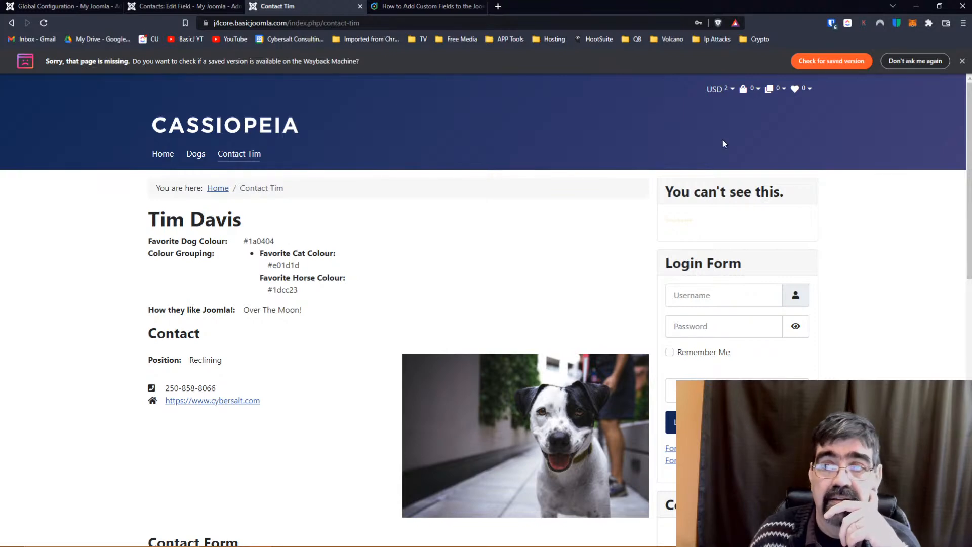
{"action": "left_click", "coordinate": [961, 62]}
{"action": "scroll", "coordinate": [387, 217], "scroll_direction": "down", "scroll_amount": 10}
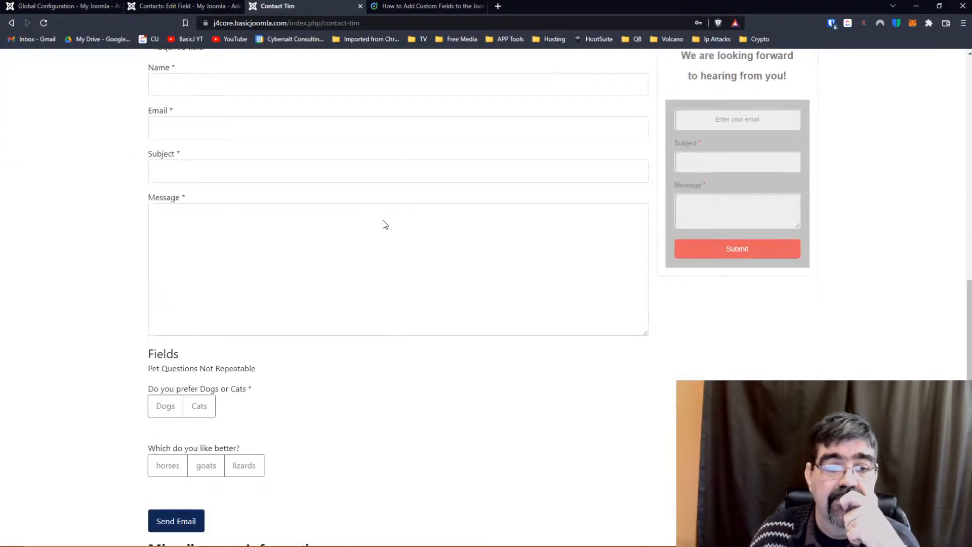
{"action": "scroll", "coordinate": [305, 196], "scroll_direction": "up", "scroll_amount": 1}
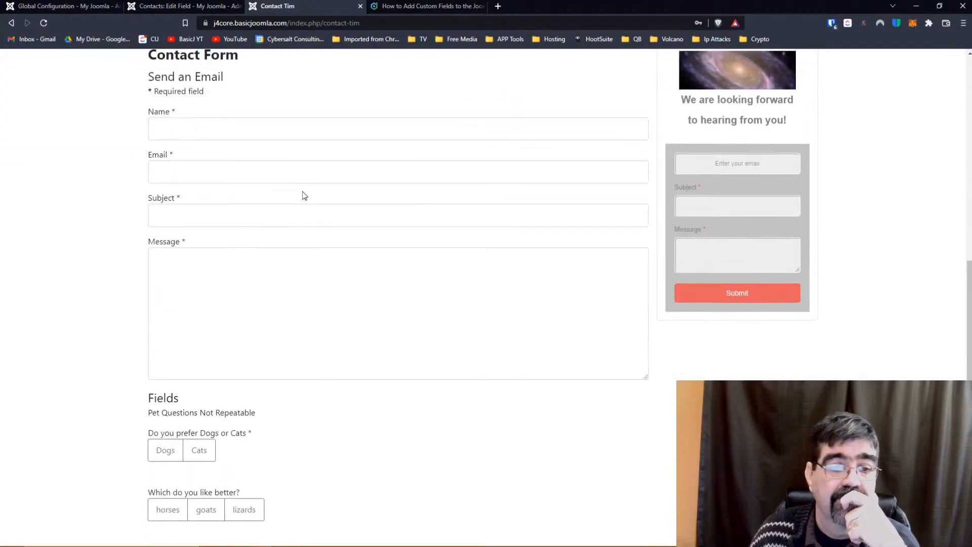
Fill the sender's name and e-mail from saved suggestions and use 'Hello' as the subject.
{"action": "left_click", "coordinate": [224, 141]}
{"action": "left_click", "coordinate": [220, 160]}
{"action": "left_click", "coordinate": [238, 181]}
{"action": "left_click", "coordinate": [236, 203]}
{"action": "left_click", "coordinate": [236, 221]}
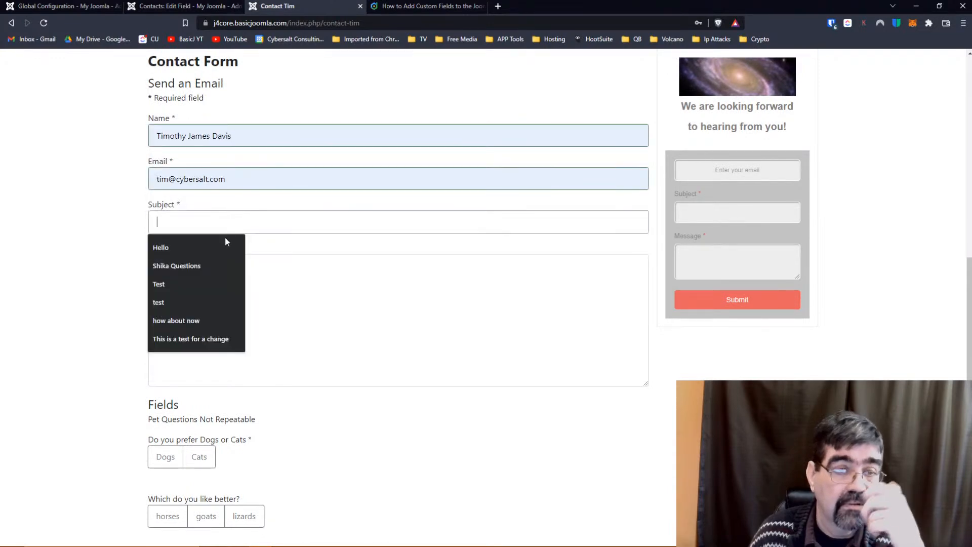
{"action": "left_click", "coordinate": [213, 255]}
Write the message "Let's type something a bit longer", correcting the misspelled first word.
{"action": "left_click", "coordinate": [218, 274]}
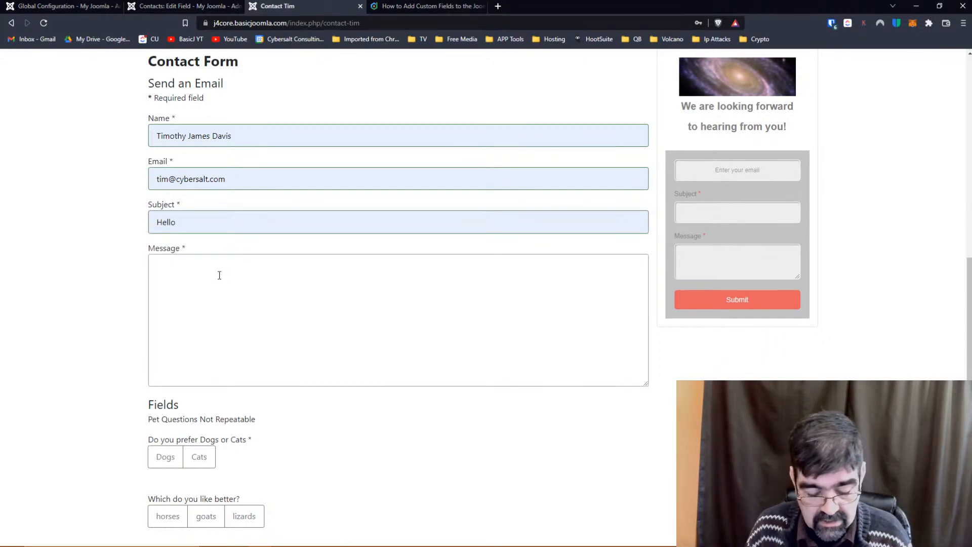
{"action": "type", "text": "LTet' t"}
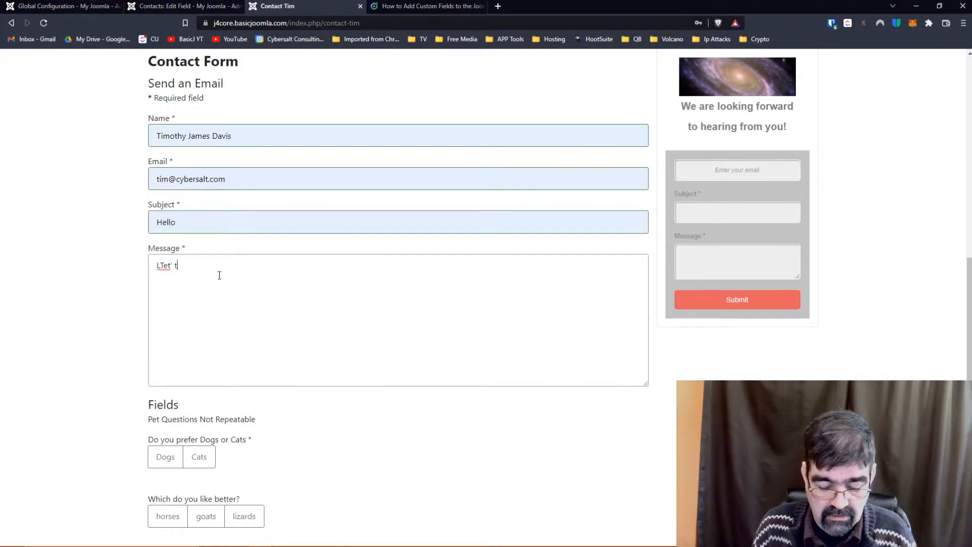
{"action": "type", "text": "ype something a bit longer"}
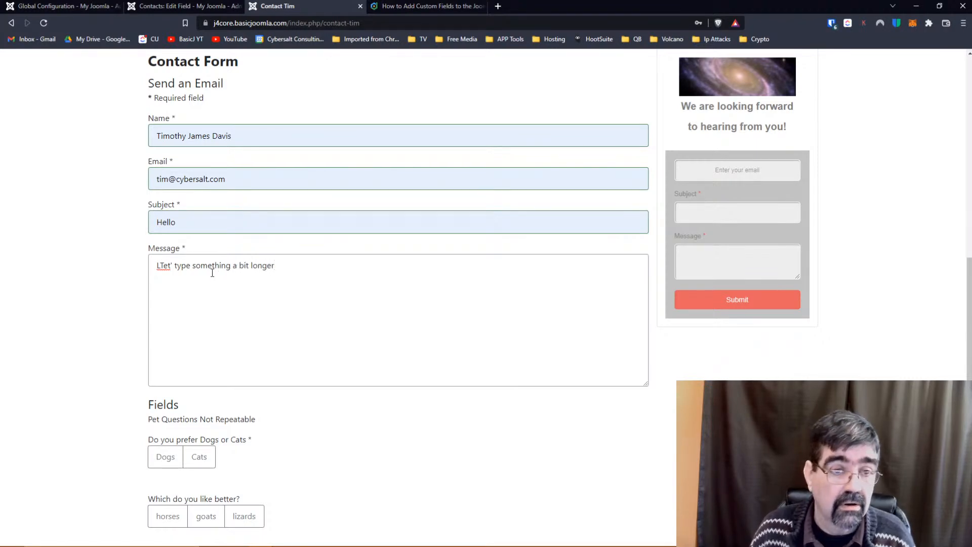
{"action": "double_click", "coordinate": [166, 264]}
{"action": "type", "text": "Let's"}
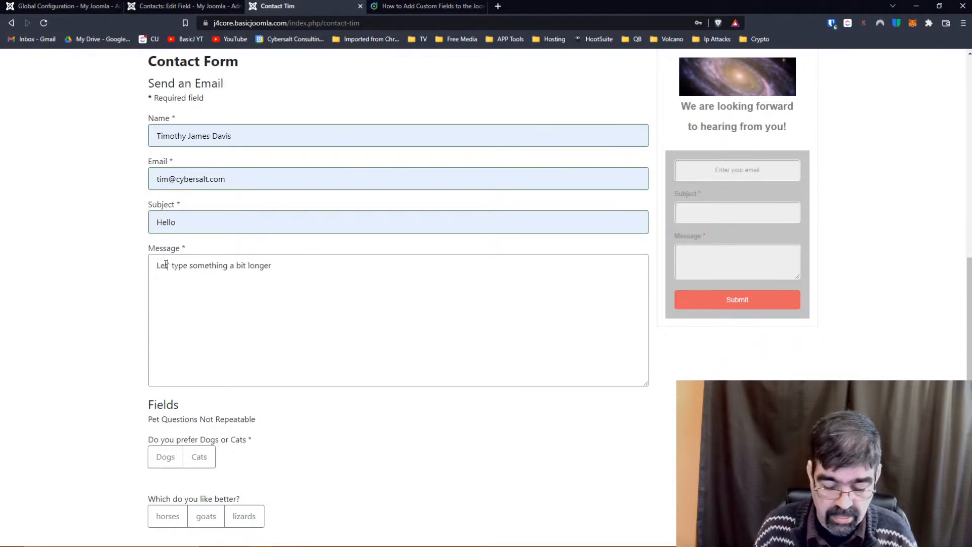
{"action": "key", "text": "Delete"}
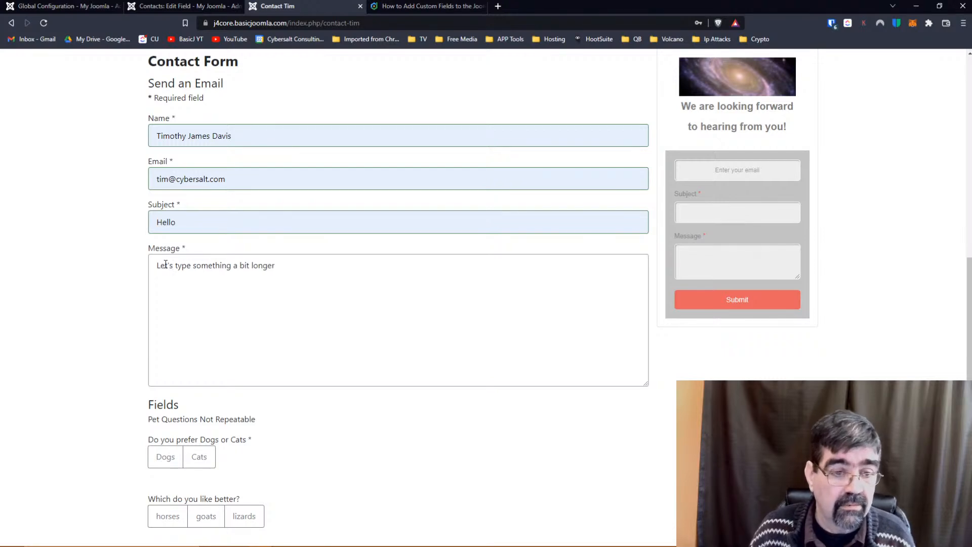
Answer Dogs and goats and submit the contact form.
{"action": "scroll", "coordinate": [254, 332], "scroll_direction": "down", "scroll_amount": 2}
{"action": "left_click", "coordinate": [165, 355]}
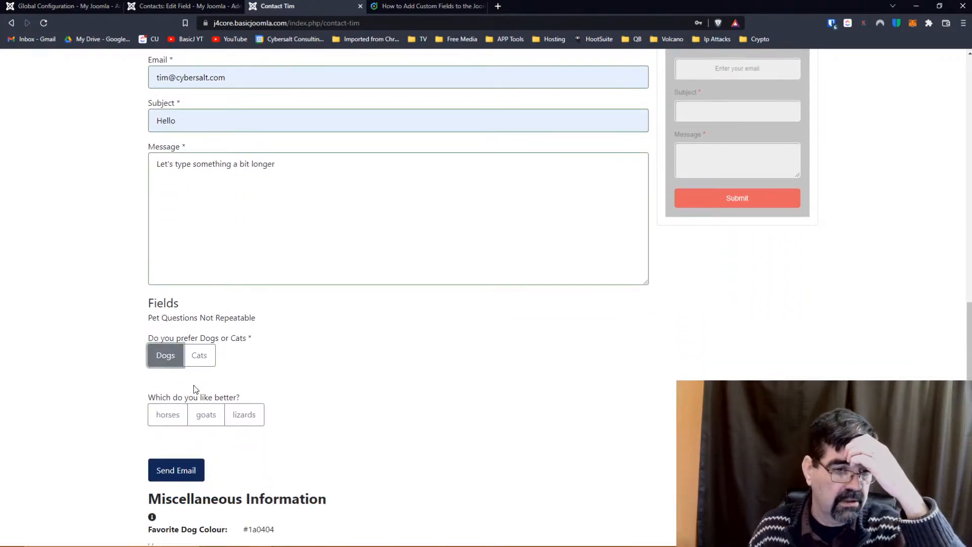
{"action": "left_click", "coordinate": [202, 420]}
{"action": "left_click", "coordinate": [177, 467]}
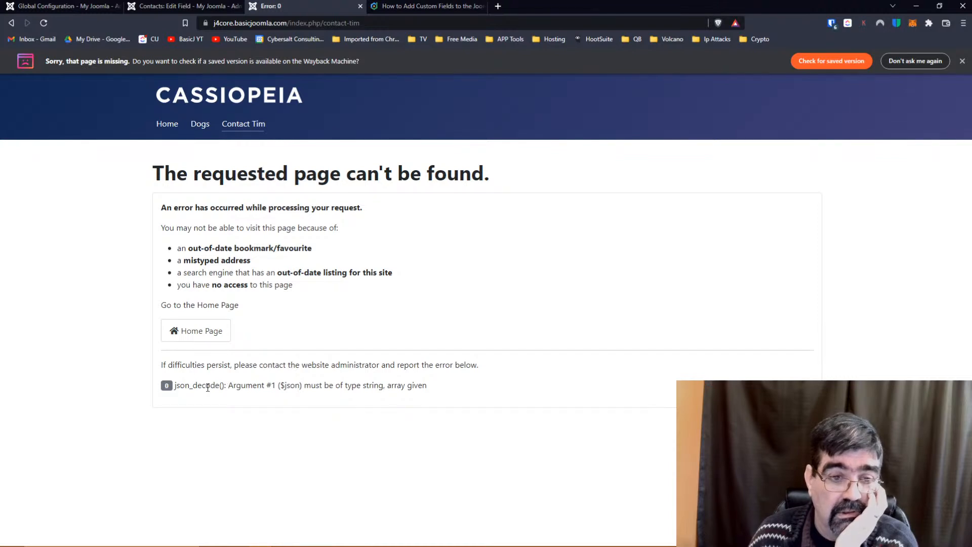
Copy the json_decode error message from the error page.
{"action": "left_click_drag", "start_coordinate": [175, 385], "coordinate": [436, 388]}
{"action": "right_click", "coordinate": [436, 388]}
{"action": "left_click", "coordinate": [438, 393]}
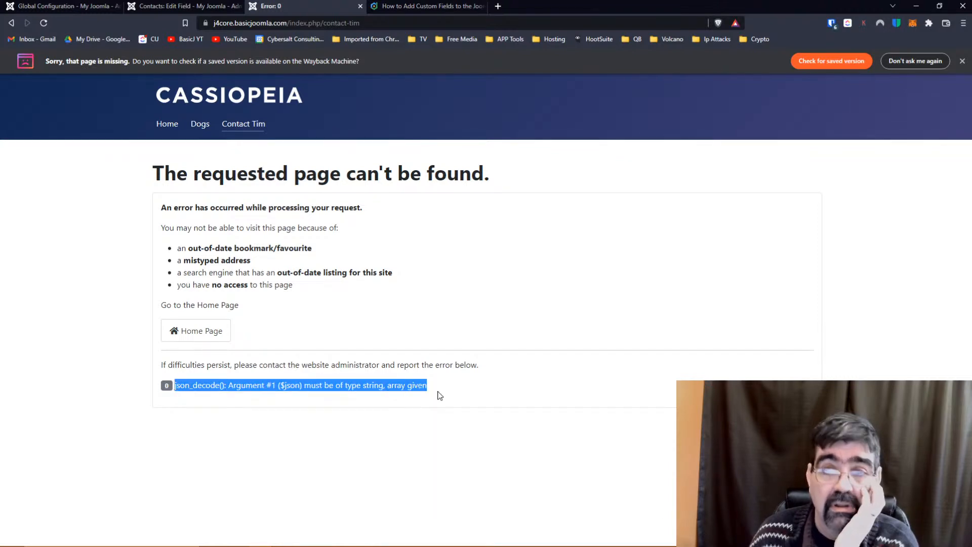
Search Google for 'joomla 4 contact form' plus the pasted error, then return to the error page.
{"action": "left_click", "coordinate": [497, 6]}
{"action": "type", "text": "jo"}
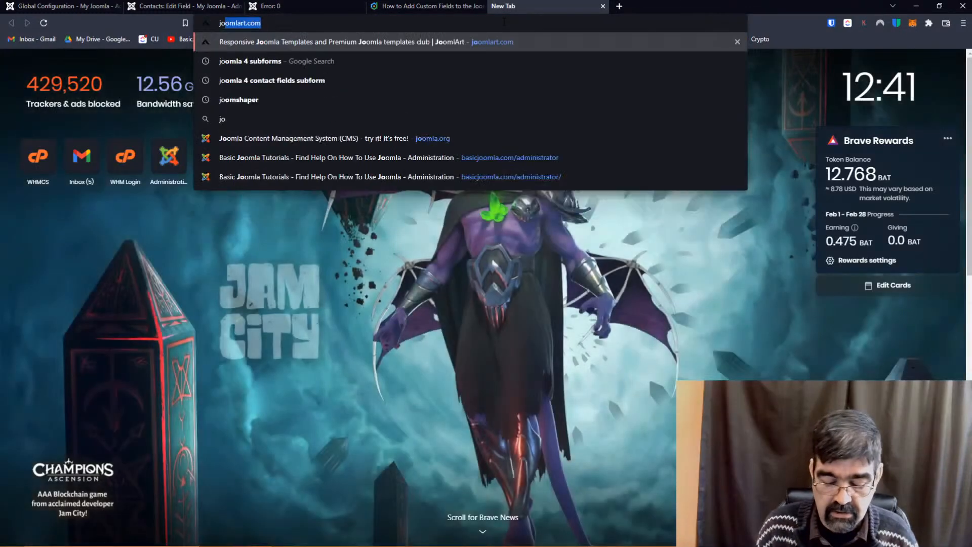
{"action": "type", "text": "omla 4 contact form"}
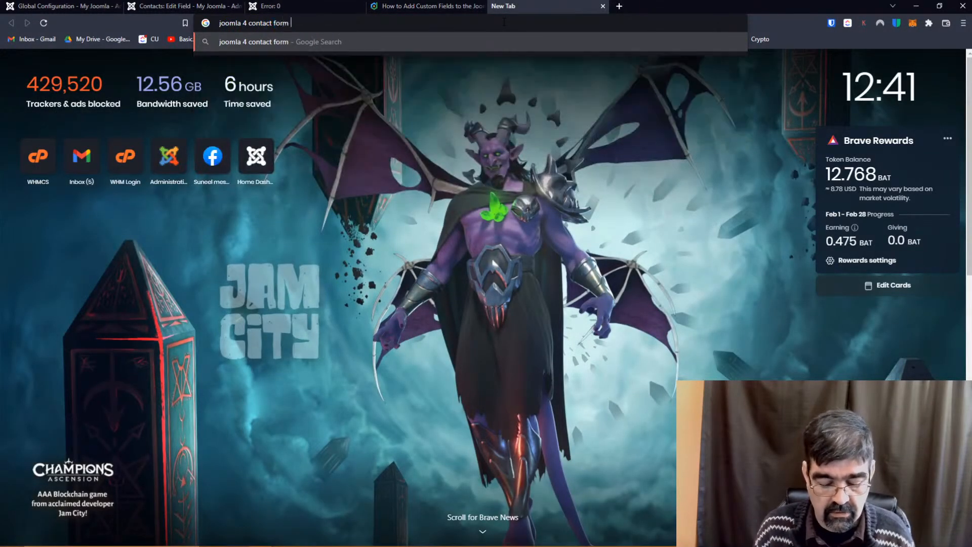
{"action": "key", "text": "ctrl+v"}
{"action": "key", "text": "Return"}
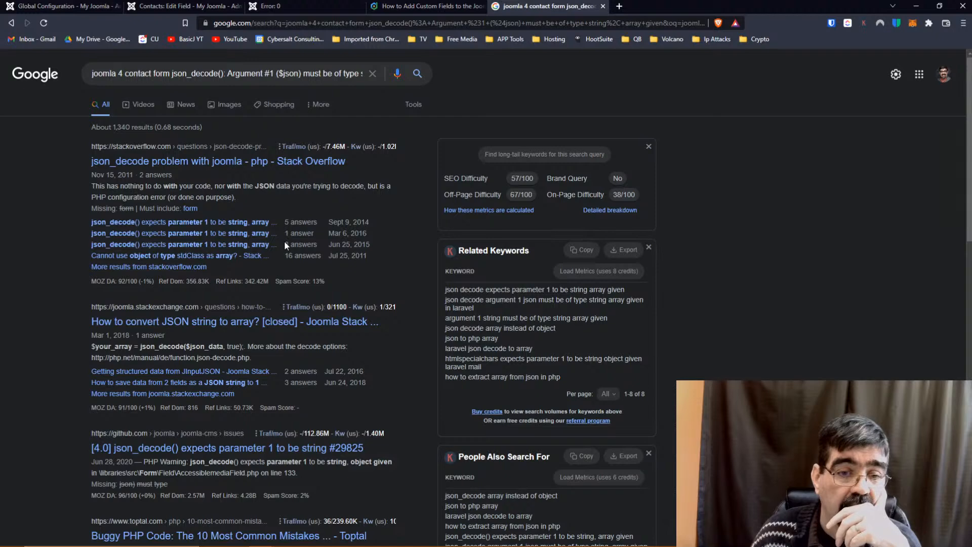
{"action": "scroll", "coordinate": [284, 241], "scroll_direction": "down", "scroll_amount": 3}
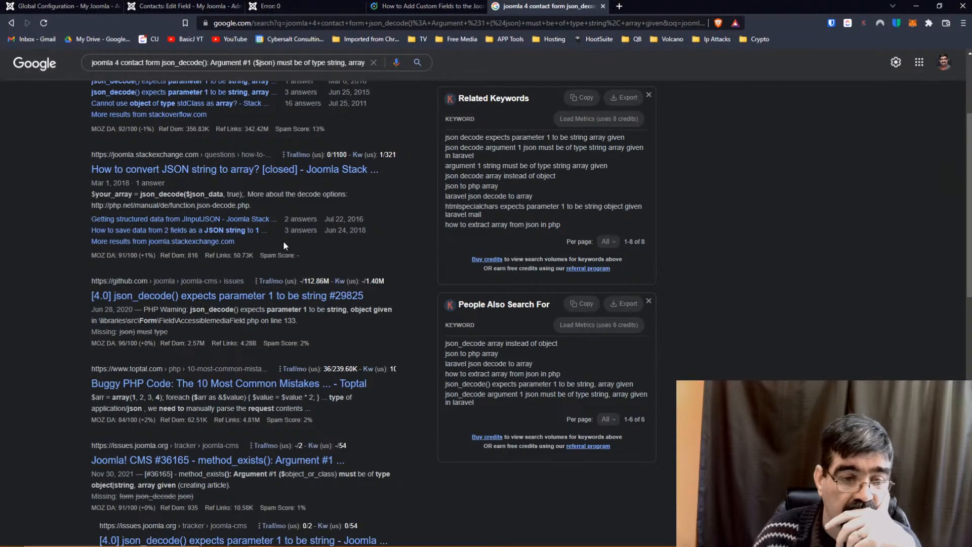
{"action": "scroll", "coordinate": [284, 241], "scroll_direction": "down", "scroll_amount": 3}
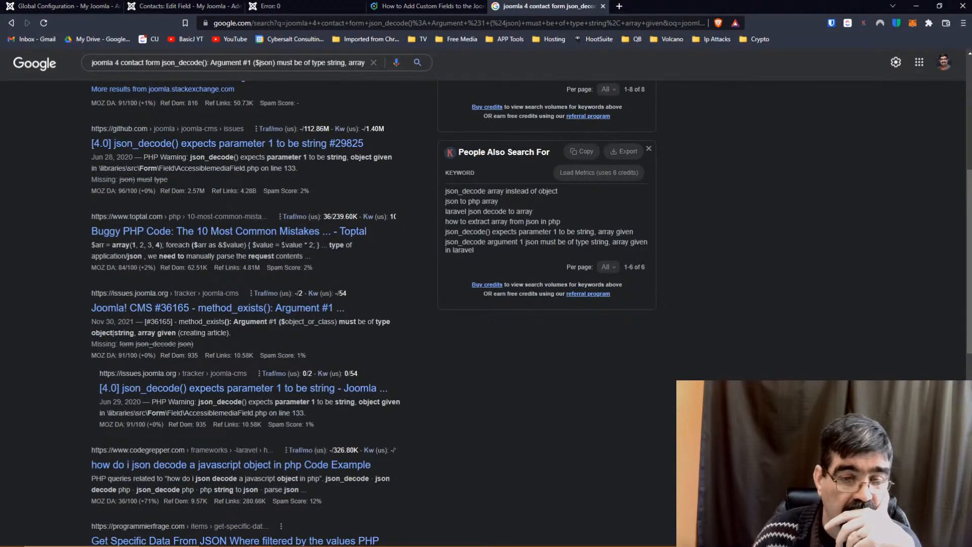
{"action": "left_click", "coordinate": [319, 6]}
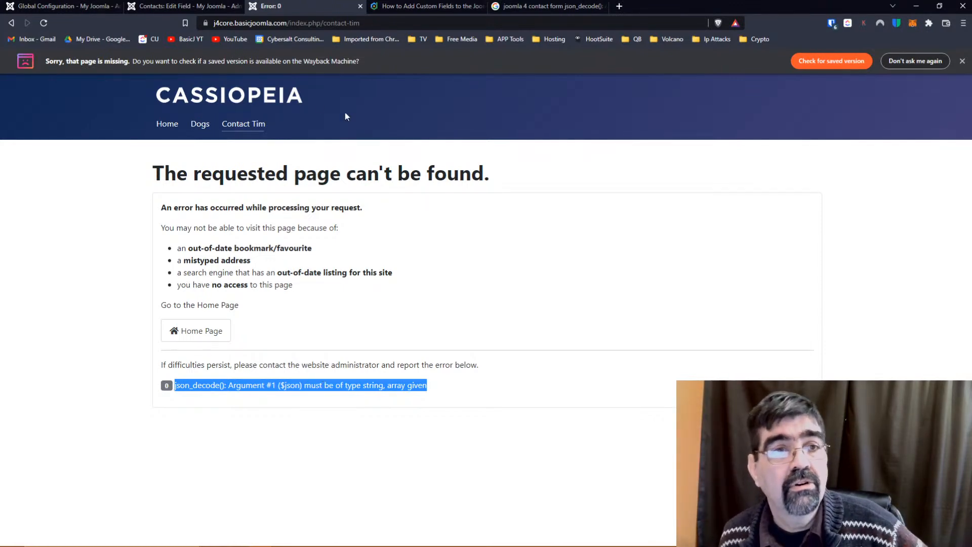
Close the field editor and go to the Users list in the administrator.
{"action": "left_click", "coordinate": [177, 8]}
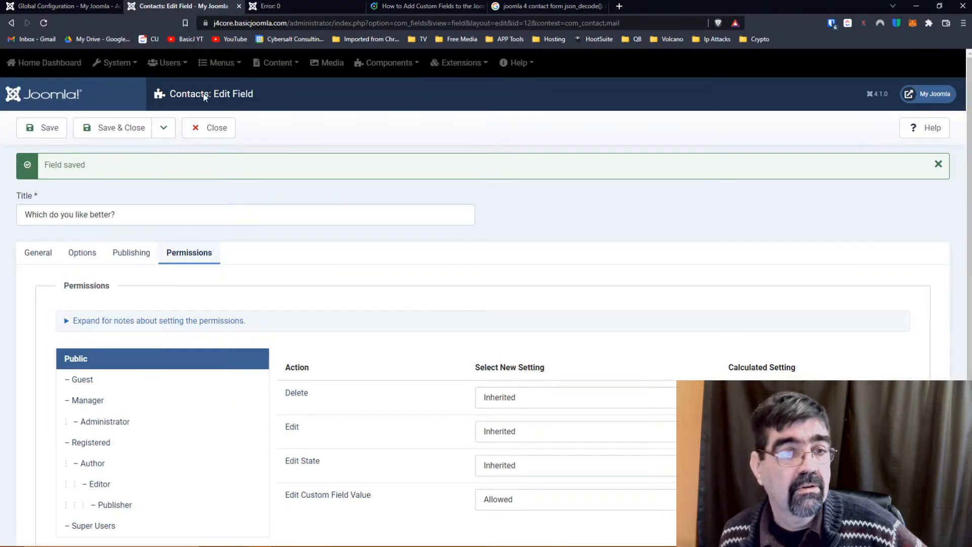
{"action": "left_click", "coordinate": [217, 129]}
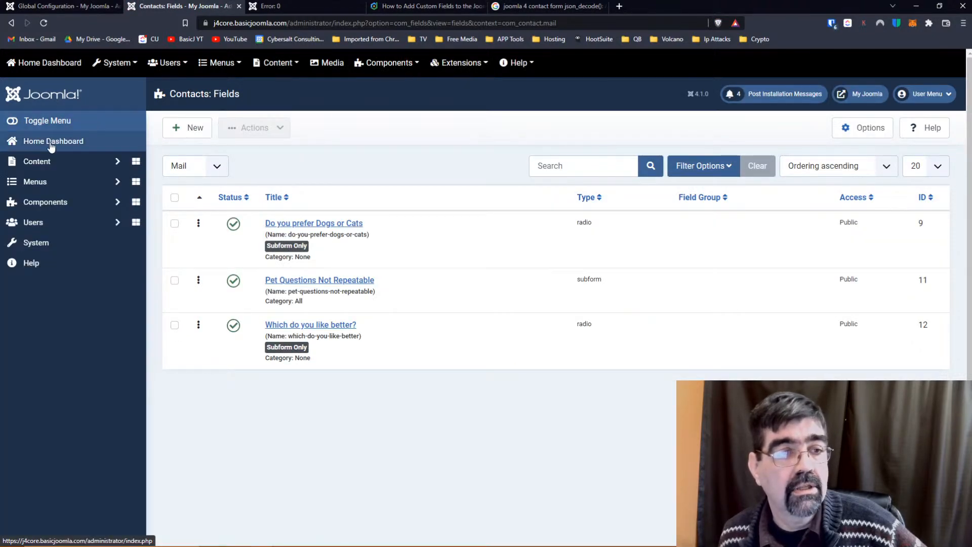
{"action": "left_click", "coordinate": [48, 160]}
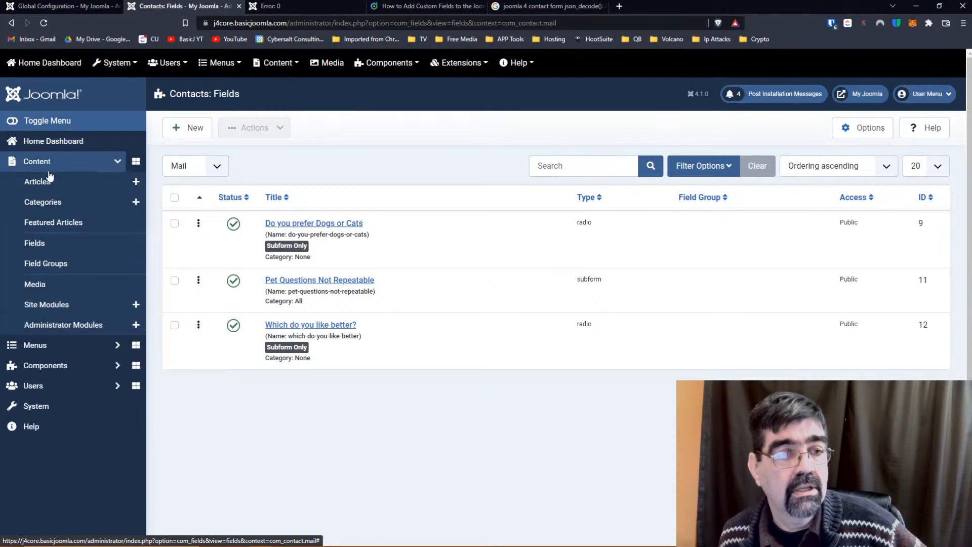
{"action": "left_click", "coordinate": [49, 182]}
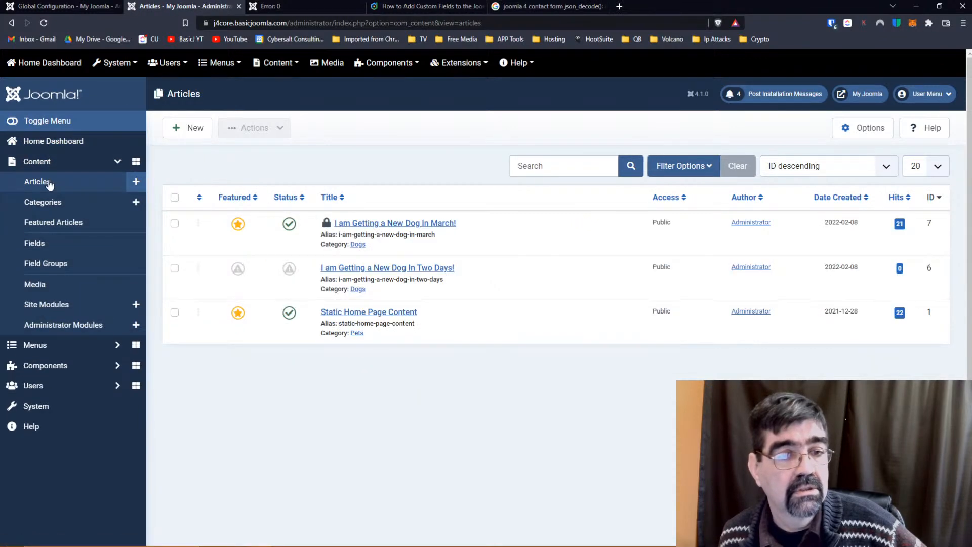
{"action": "left_click", "coordinate": [37, 387]}
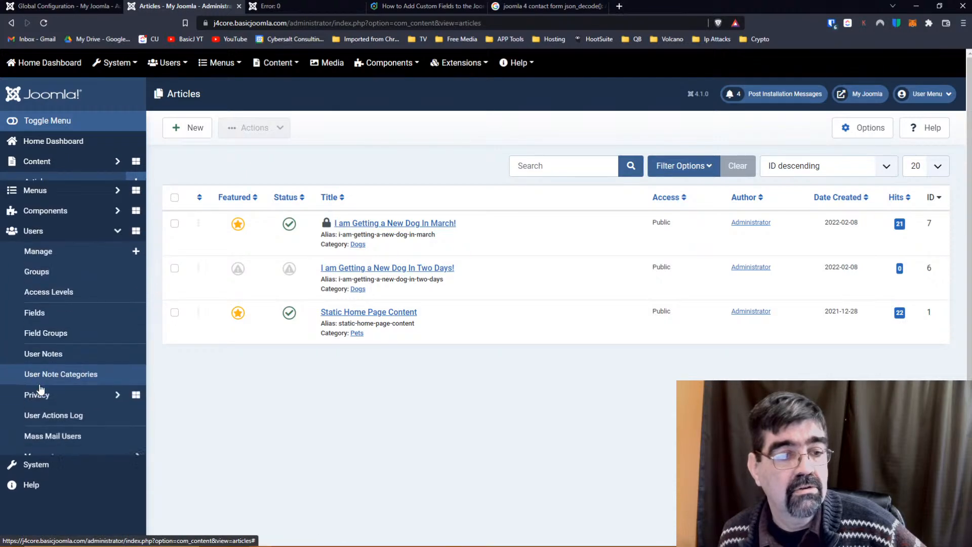
{"action": "left_click", "coordinate": [50, 245]}
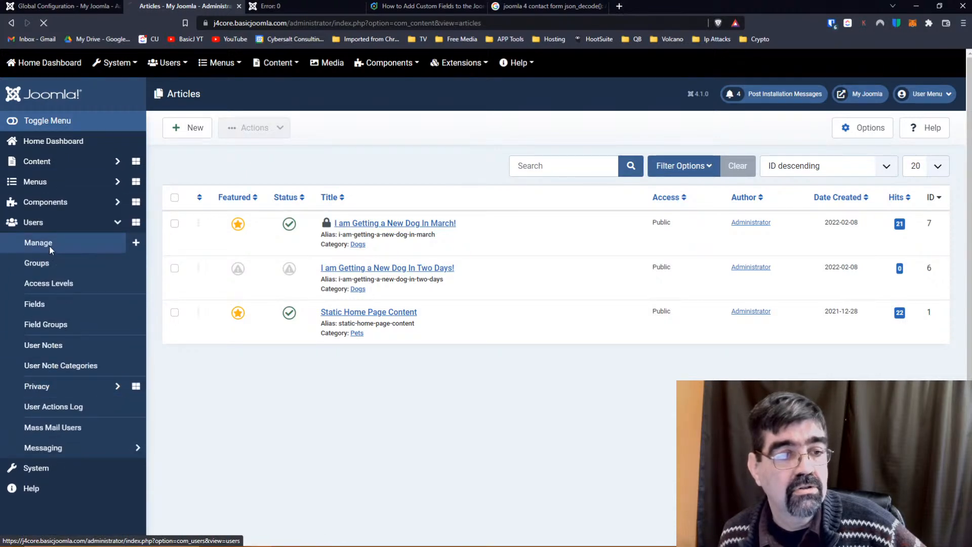
Replace the Administrator account's e-mail address with the corrected one and save and close.
{"action": "left_click", "coordinate": [220, 223]}
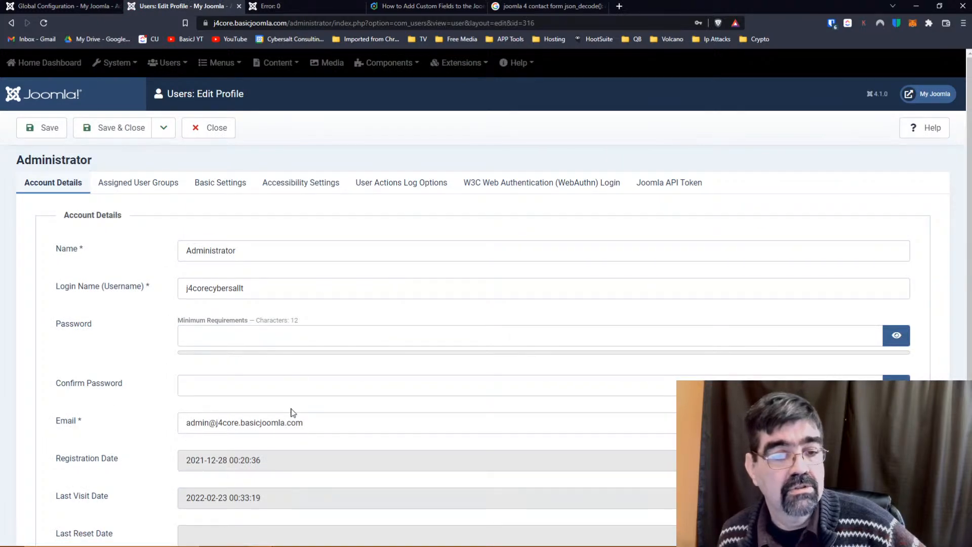
{"action": "left_click_drag", "start_coordinate": [310, 423], "coordinate": [170, 432]}
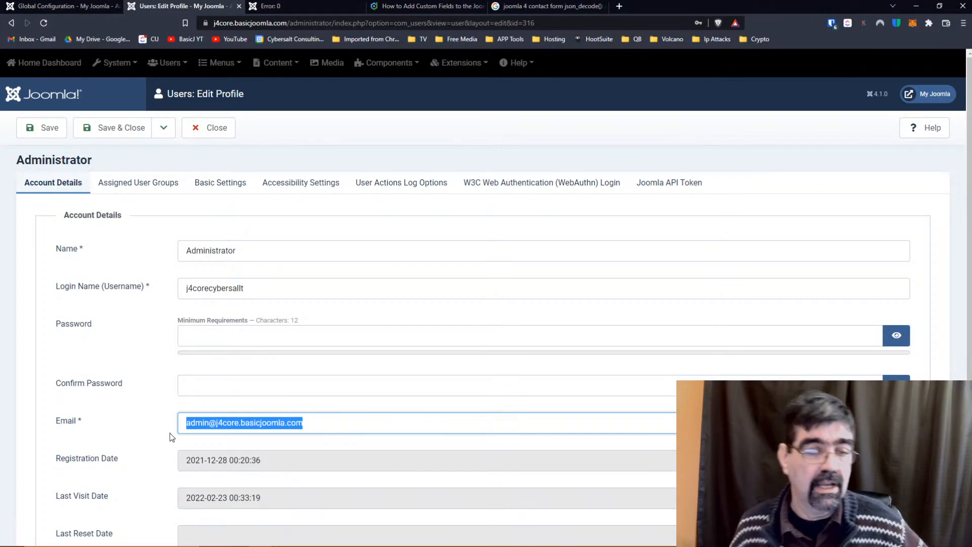
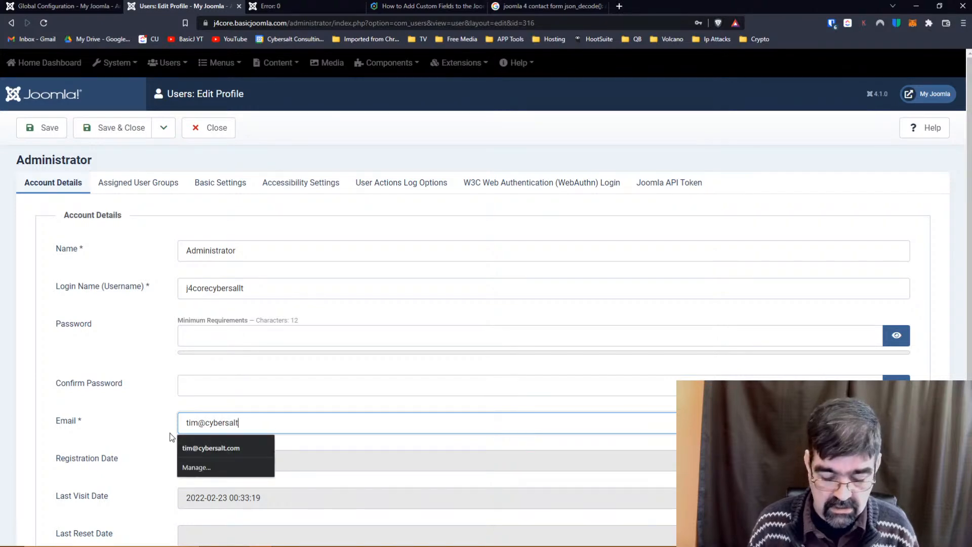
{"action": "key", "text": "Tab"}
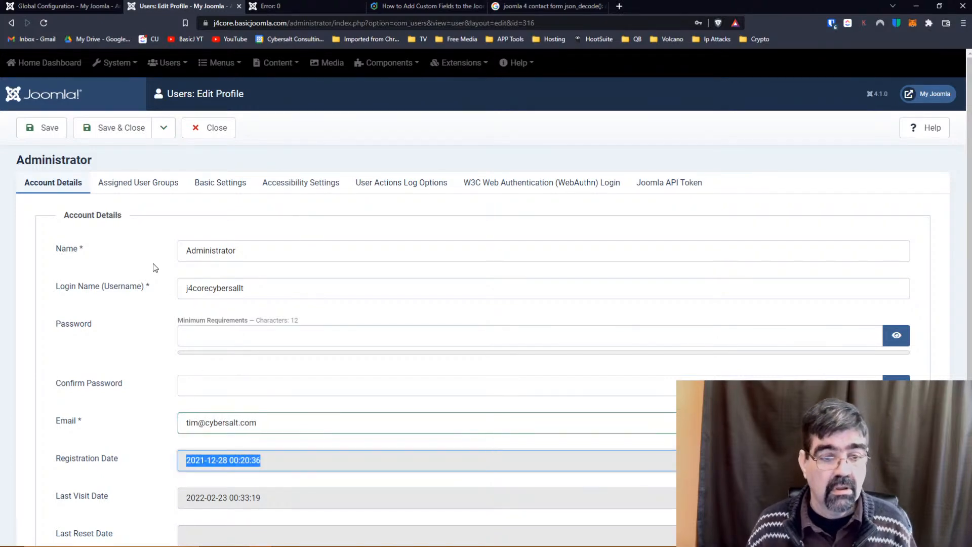
{"action": "scroll", "coordinate": [153, 264], "scroll_direction": "down", "scroll_amount": 4}
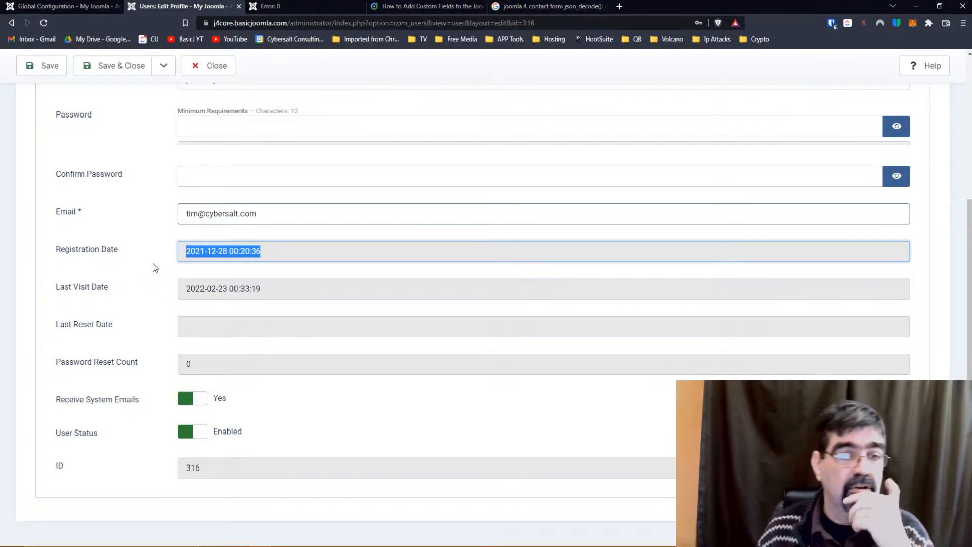
{"action": "scroll", "coordinate": [153, 267], "scroll_direction": "up", "scroll_amount": 5}
{"action": "left_click", "coordinate": [113, 131]}
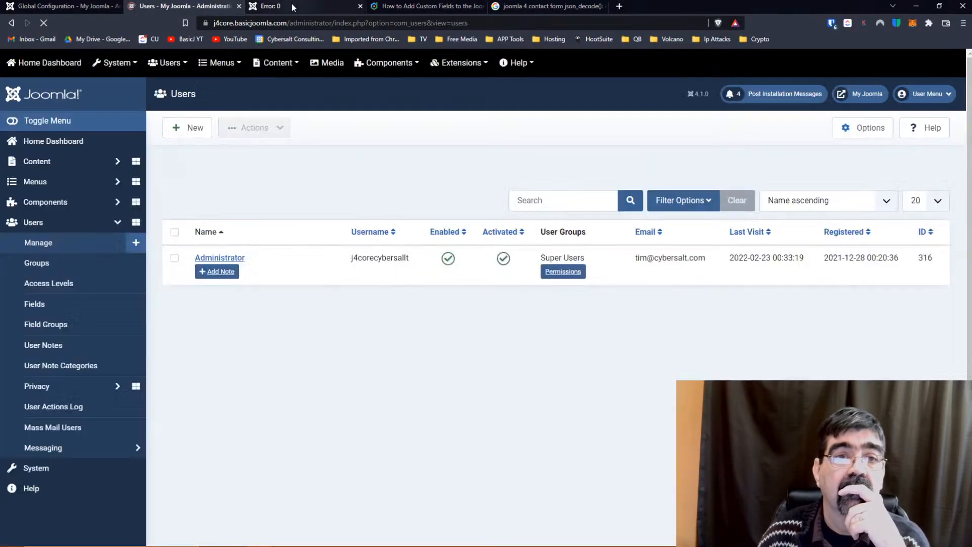
Reload the contact page in its browser tab.
{"action": "left_click", "coordinate": [287, 6]}
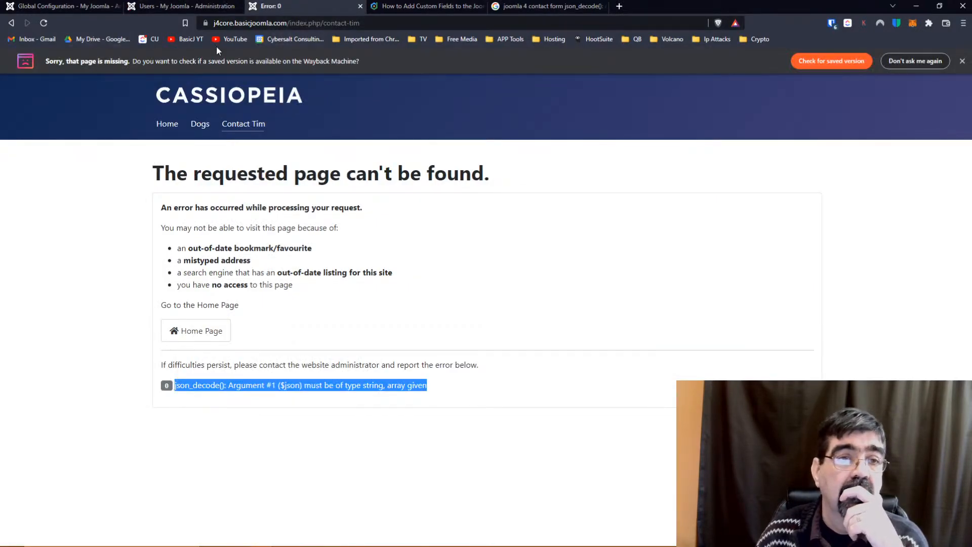
{"action": "left_click", "coordinate": [597, 23]}
{"action": "key", "text": "Return"}
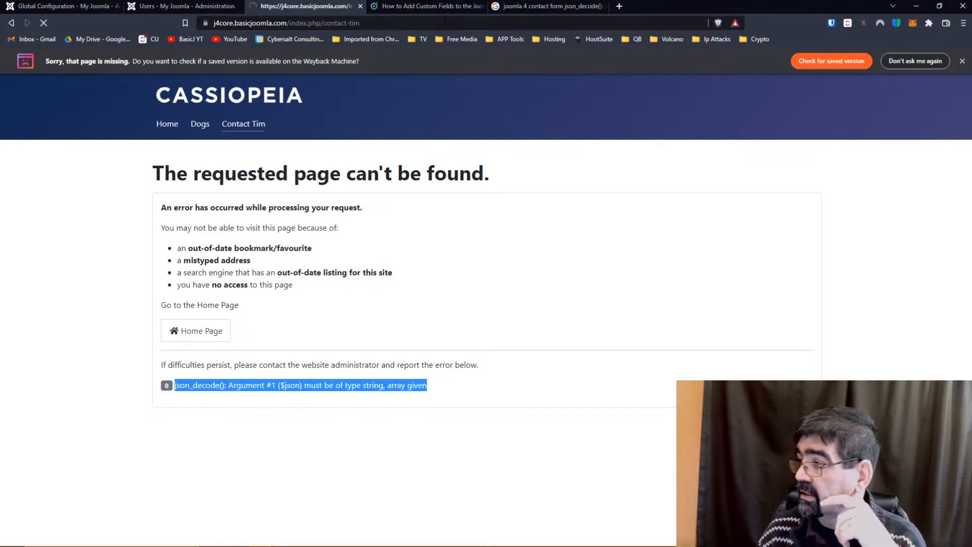
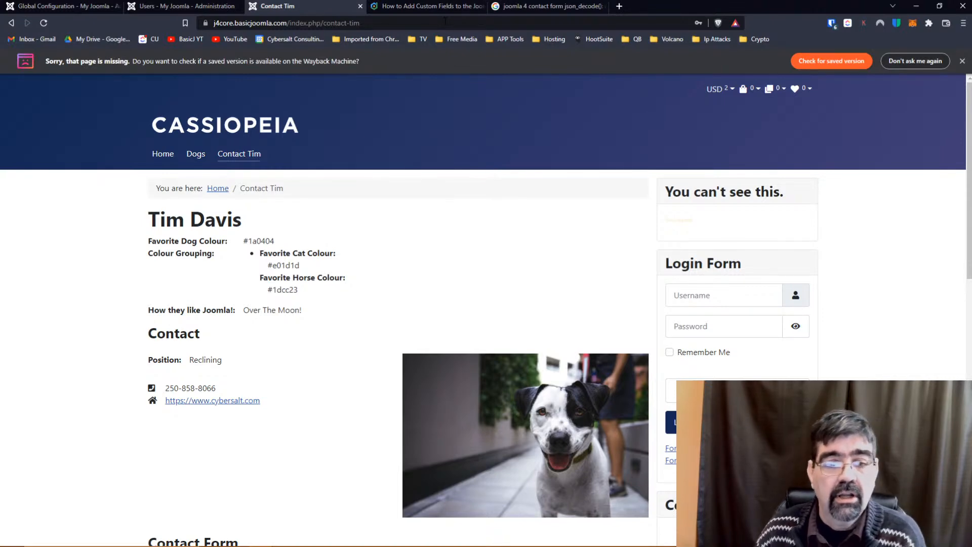
Fill the contact form with the saved name and e-mail, subject 'Hello' and message 'Let's see if this works.'.
{"action": "scroll", "coordinate": [428, 214], "scroll_direction": "down", "scroll_amount": 8}
{"action": "left_click", "coordinate": [279, 210]}
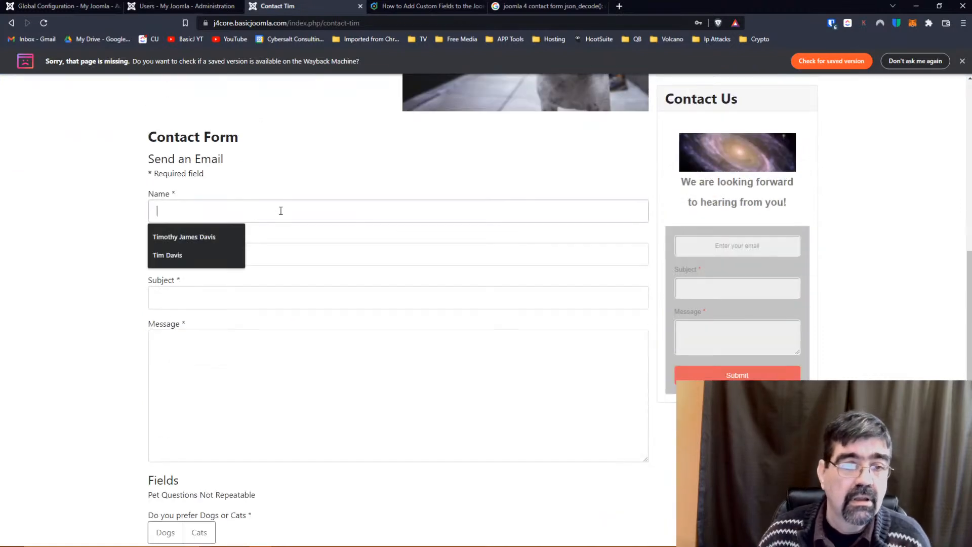
{"action": "left_click", "coordinate": [236, 237]}
{"action": "left_click", "coordinate": [225, 252]}
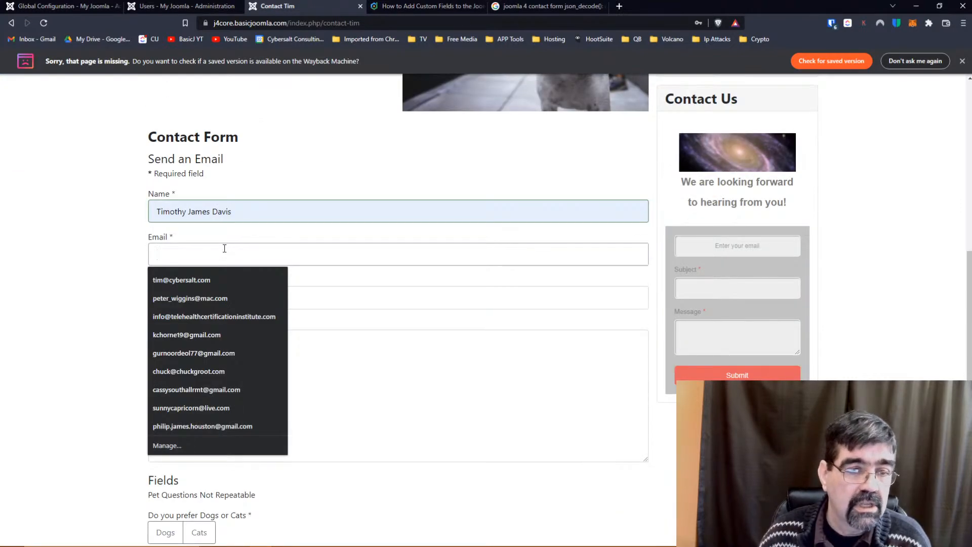
{"action": "left_click", "coordinate": [216, 280]}
{"action": "left_click", "coordinate": [205, 299]}
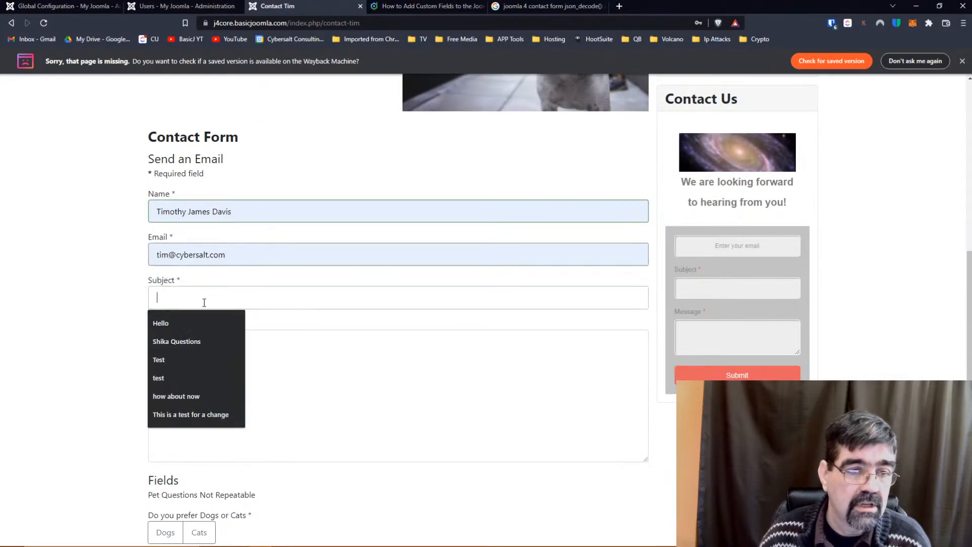
{"action": "left_click", "coordinate": [182, 324]}
{"action": "left_click", "coordinate": [186, 343]}
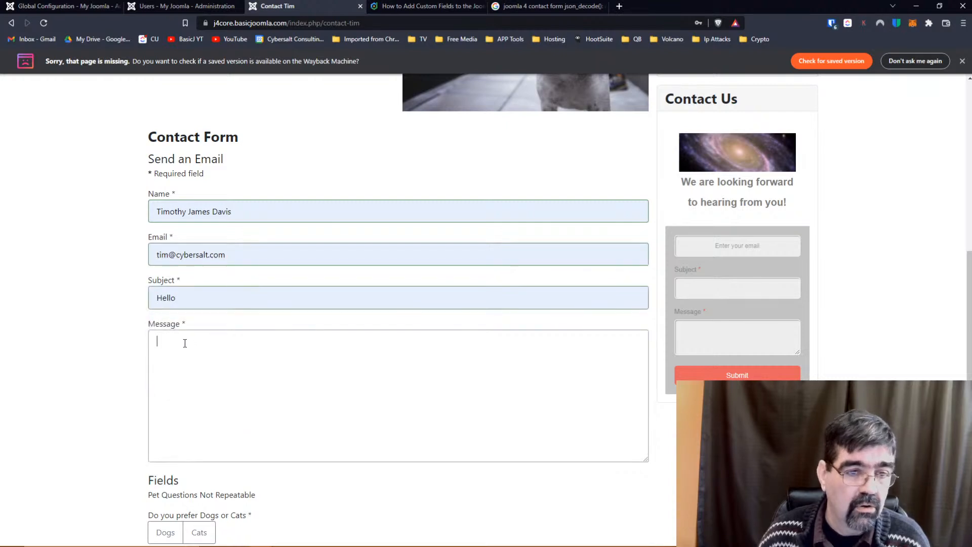
{"action": "type", "text": "Let's see if this works"}
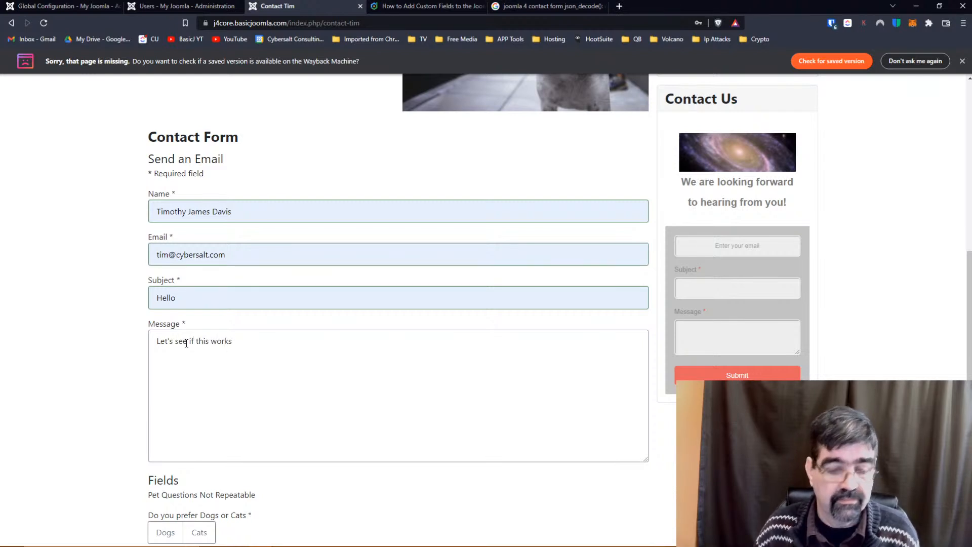
{"action": "type", "text": "."}
Answer Dogs and goats, send the message, then return to the administrator's Users list.
{"action": "scroll", "coordinate": [202, 342], "scroll_direction": "down", "scroll_amount": 2}
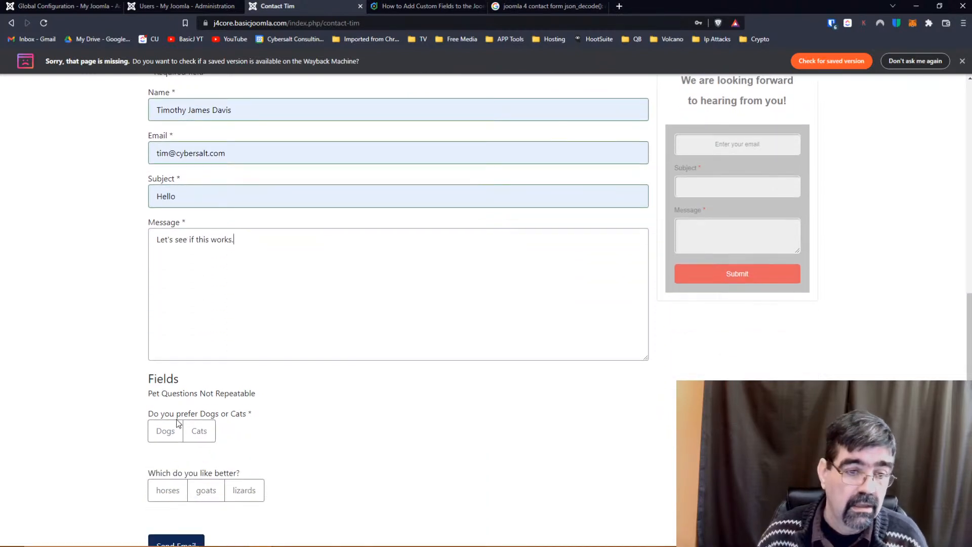
{"action": "left_click", "coordinate": [165, 433]}
{"action": "left_click", "coordinate": [206, 490]}
{"action": "scroll", "coordinate": [50, 339], "scroll_direction": "down", "scroll_amount": 1}
{"action": "scroll", "coordinate": [50, 340], "scroll_direction": "down", "scroll_amount": 1}
{"action": "left_click", "coordinate": [165, 432]}
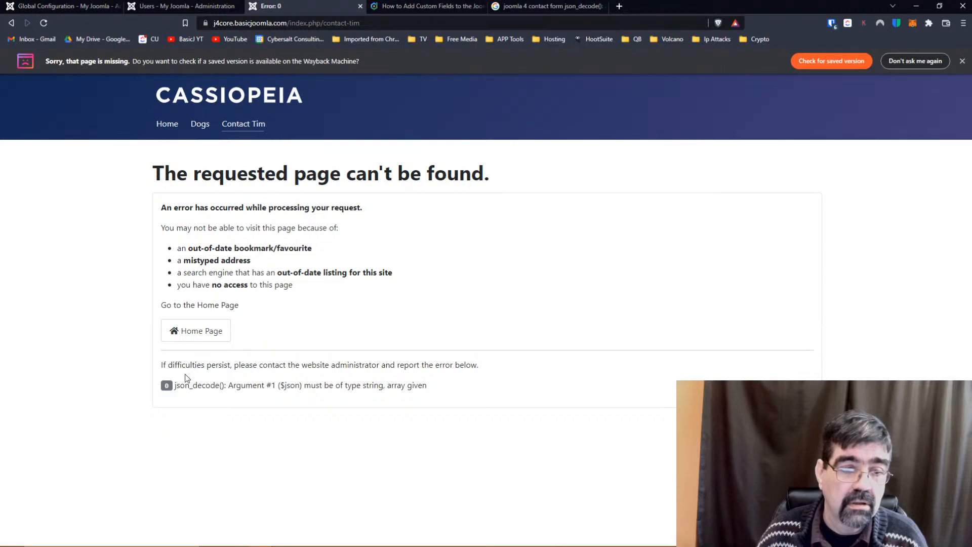
{"action": "left_click", "coordinate": [183, 6]}
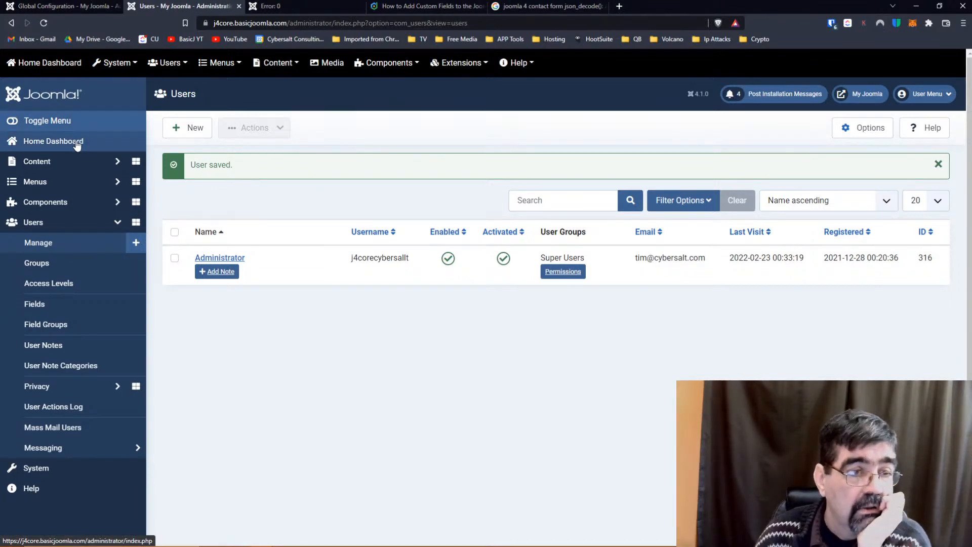
Open the contact's Form settings from Components > Contacts > Contacts.
{"action": "left_click", "coordinate": [43, 211]}
{"action": "left_click", "coordinate": [45, 282]}
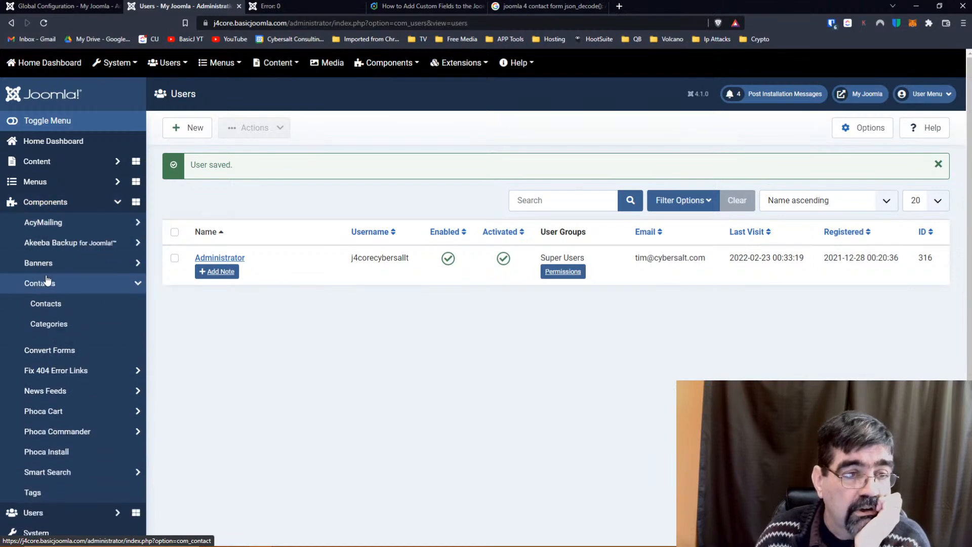
{"action": "left_click", "coordinate": [54, 303]}
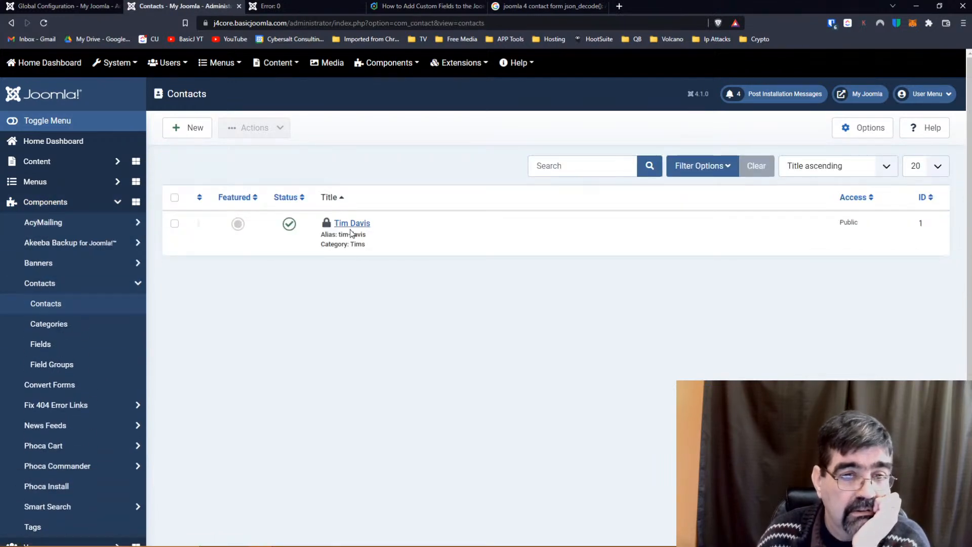
{"action": "left_click", "coordinate": [352, 225]}
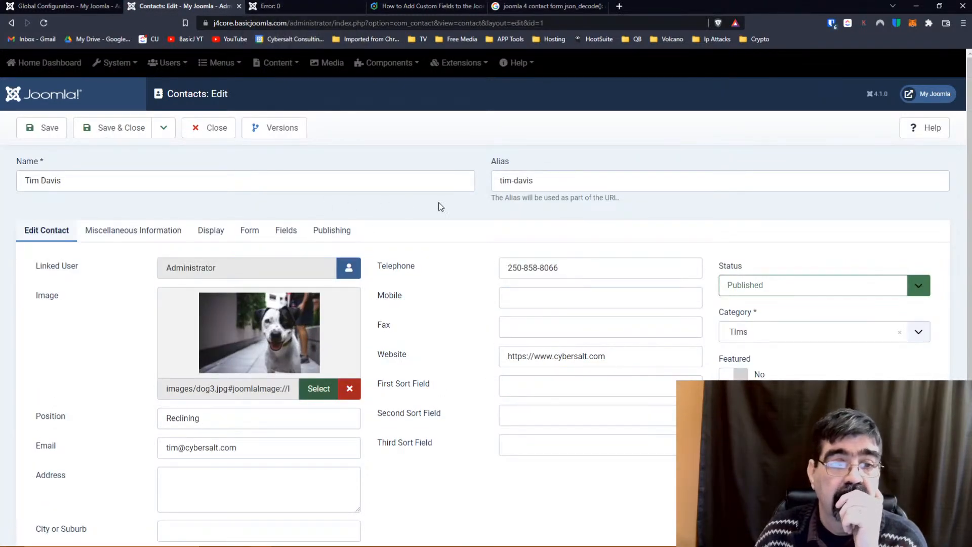
{"action": "left_click", "coordinate": [248, 232]}
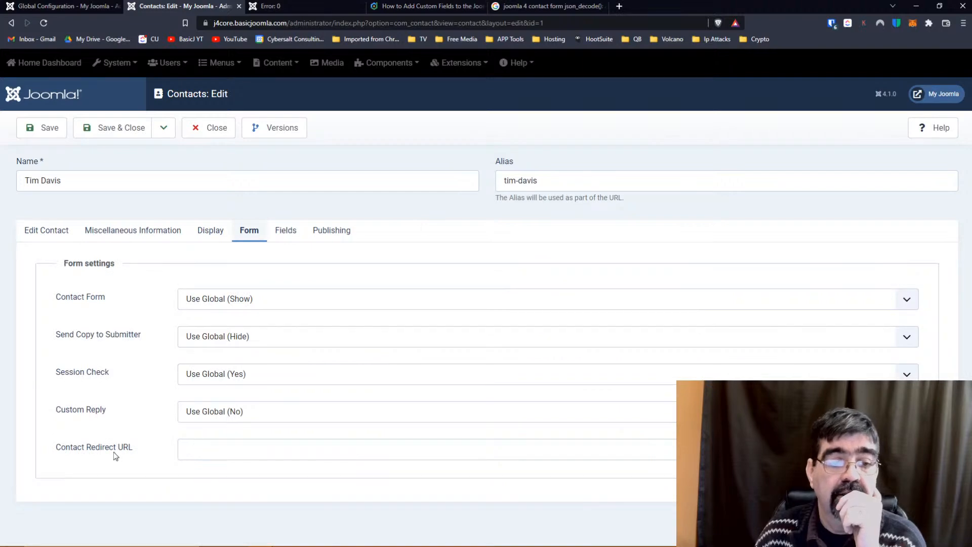
{"action": "left_click", "coordinate": [54, 7]}
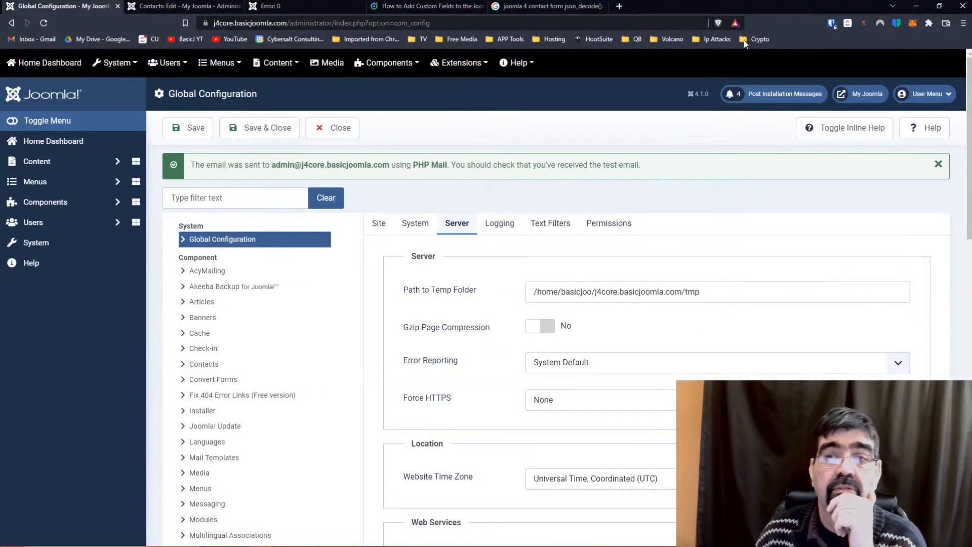
{"action": "left_click", "coordinate": [860, 94]}
{"action": "left_click", "coordinate": [285, 23]}
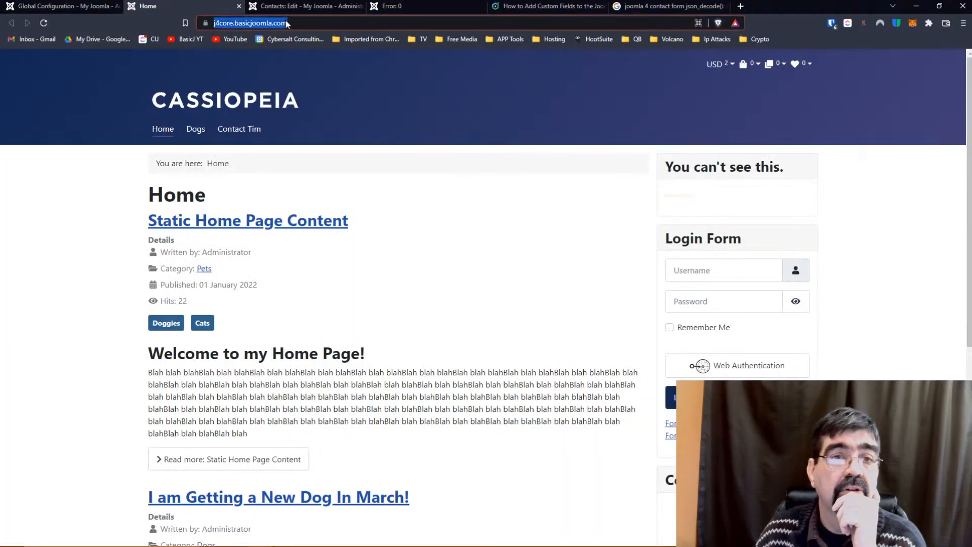
{"action": "right_click", "coordinate": [285, 23]}
{"action": "left_click", "coordinate": [331, 72]}
{"action": "left_click", "coordinate": [288, 7]}
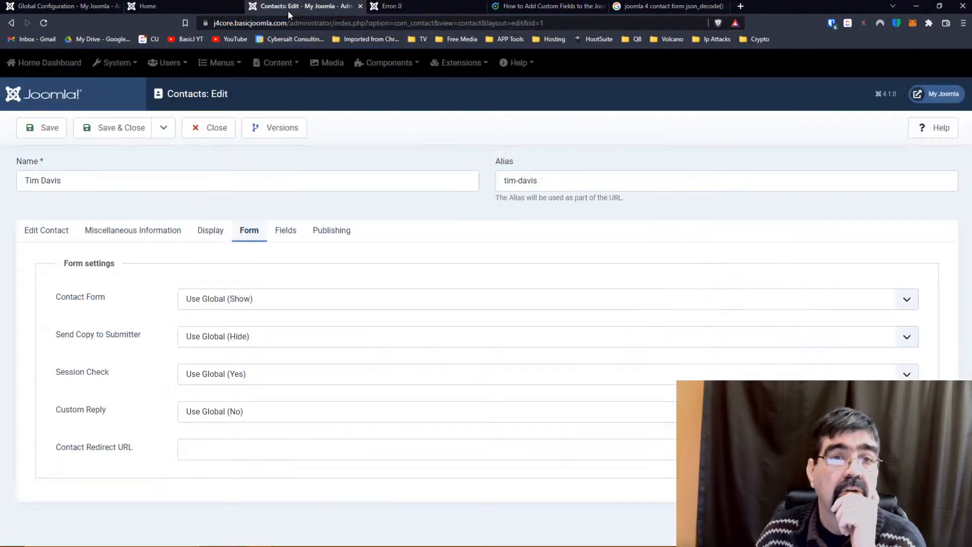
{"action": "left_click", "coordinate": [244, 457]}
{"action": "key", "text": "ctrl+v"}
Leave Custom Reply at Use Global and save the contact.
{"action": "left_click", "coordinate": [223, 413]}
{"action": "left_click", "coordinate": [215, 448]}
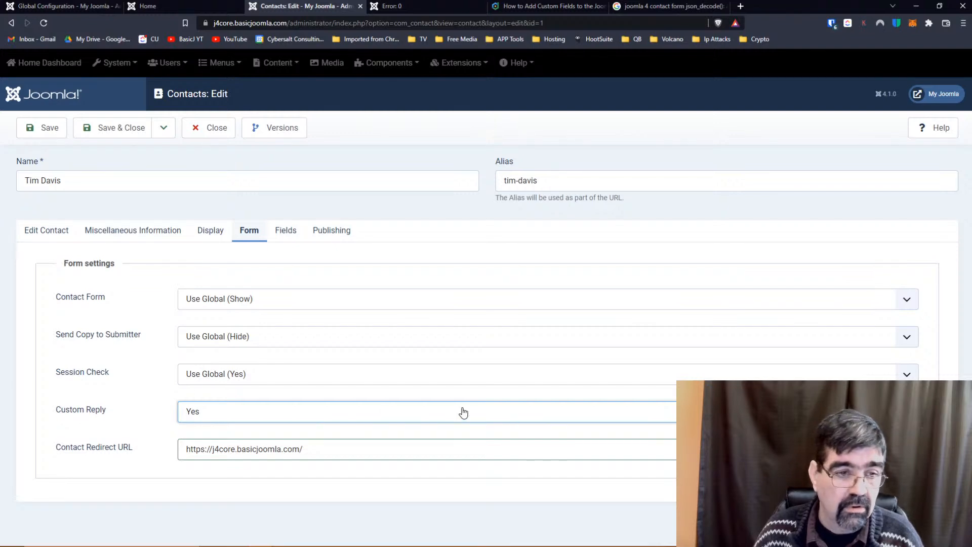
{"action": "left_click", "coordinate": [250, 410]}
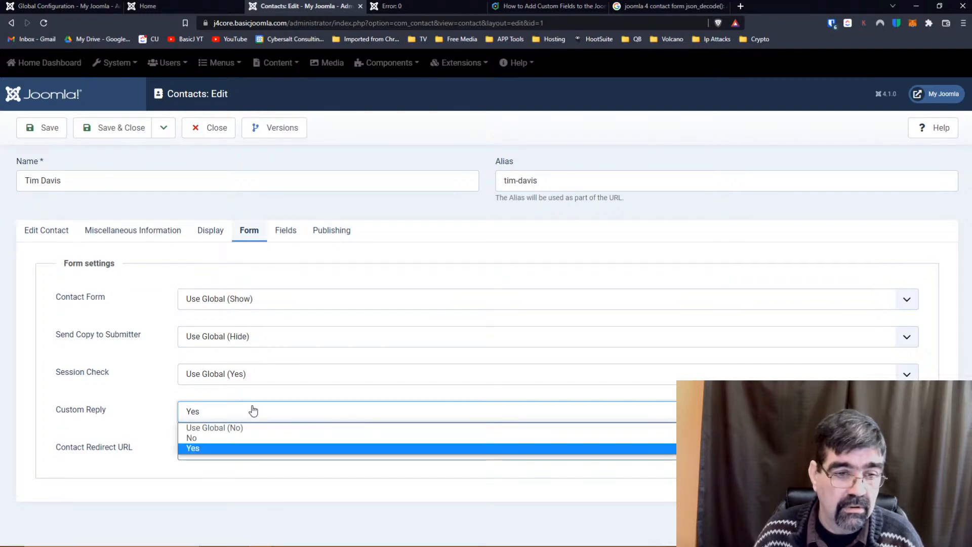
{"action": "left_click", "coordinate": [242, 431]}
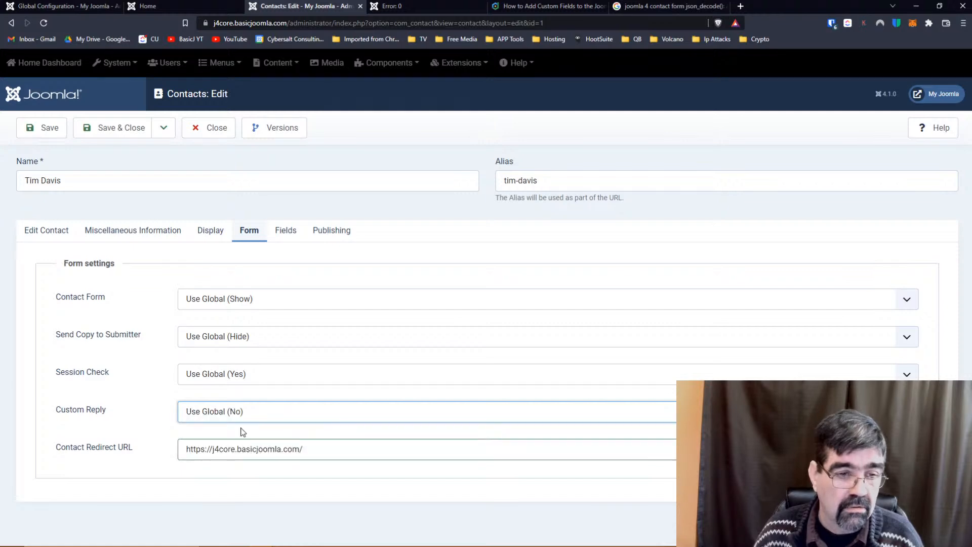
{"action": "left_click", "coordinate": [242, 421]}
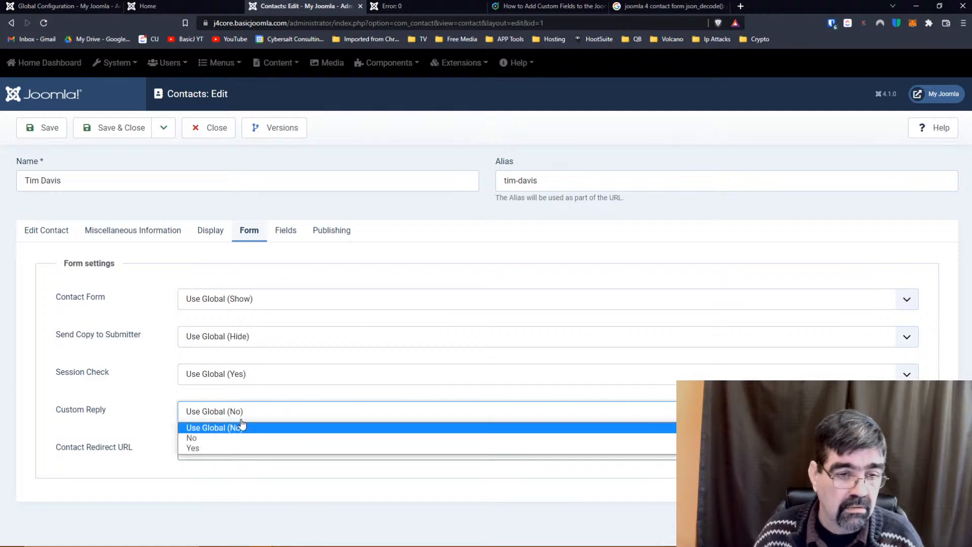
{"action": "left_click", "coordinate": [241, 429]}
{"action": "left_click", "coordinate": [46, 127]}
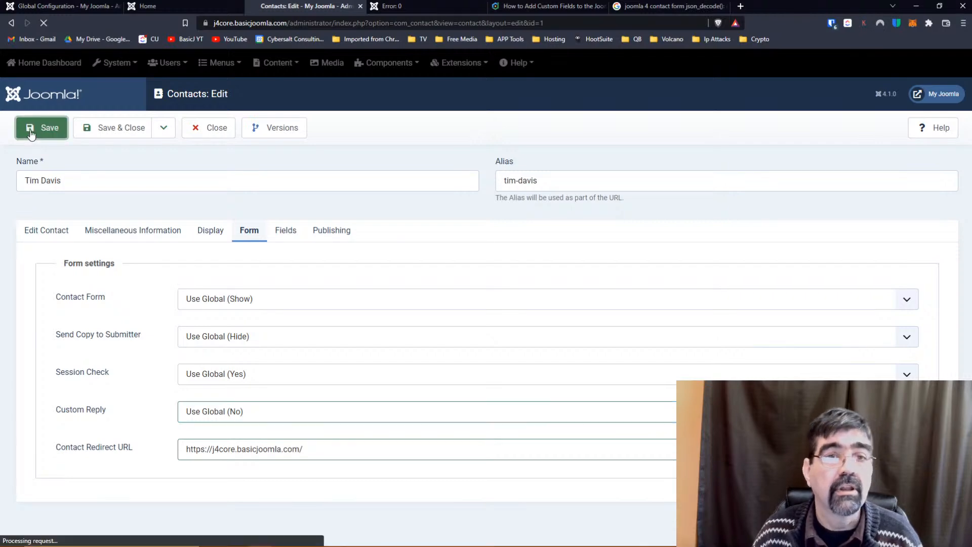
Reload the front-end contact page that showed the error.
{"action": "left_click", "coordinate": [373, 6]}
{"action": "left_click", "coordinate": [399, 23]}
{"action": "key", "text": "Return"}
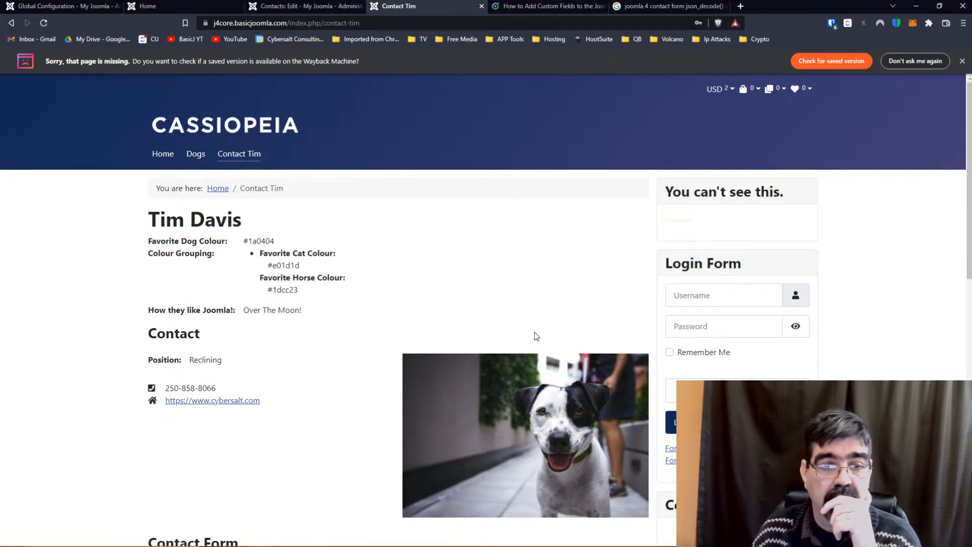
Refill the contact form with the saved name and e-mail and subject 'Test'.
{"action": "scroll", "coordinate": [354, 309], "scroll_direction": "down", "scroll_amount": 5}
{"action": "left_click", "coordinate": [263, 360]}
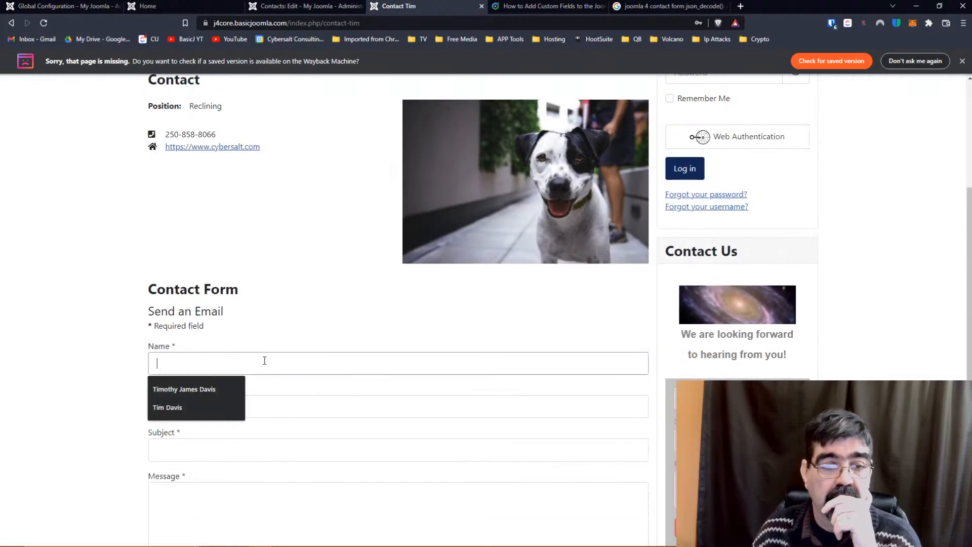
{"action": "left_click", "coordinate": [208, 394]}
{"action": "left_click", "coordinate": [259, 406]}
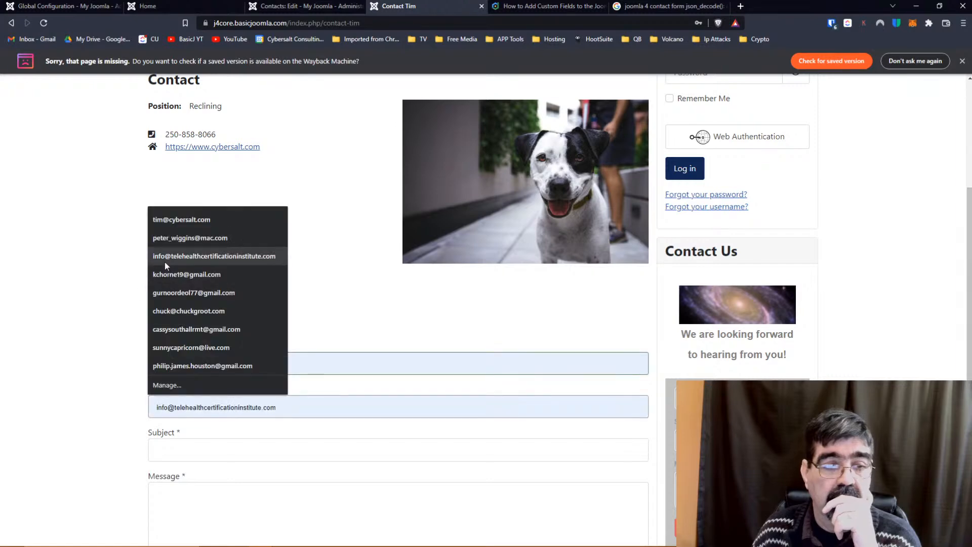
{"action": "left_click", "coordinate": [175, 222]}
{"action": "scroll", "coordinate": [127, 293], "scroll_direction": "down", "scroll_amount": 4}
{"action": "left_click", "coordinate": [208, 250]}
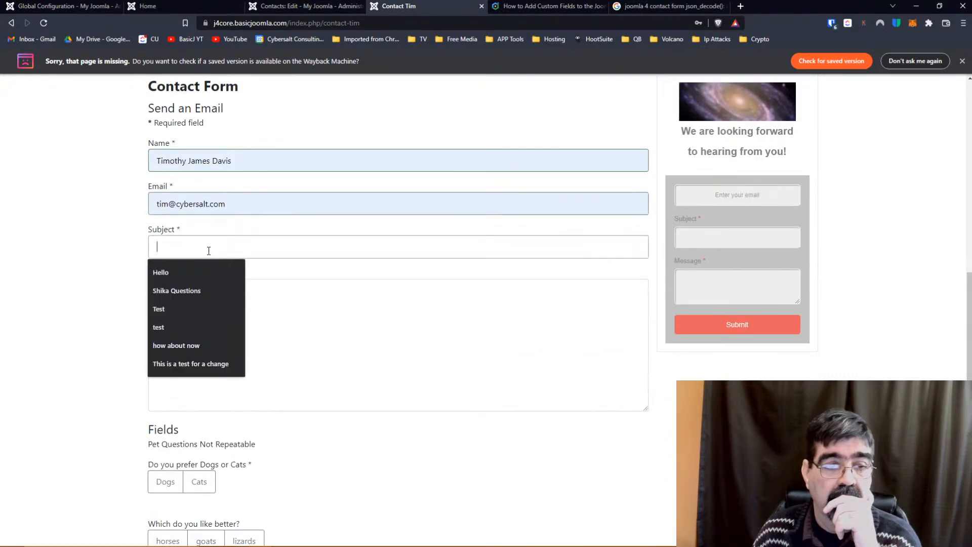
{"action": "left_click", "coordinate": [185, 314]}
Write the message 'Another try!', correcting the misspelled word.
{"action": "left_click", "coordinate": [185, 320]}
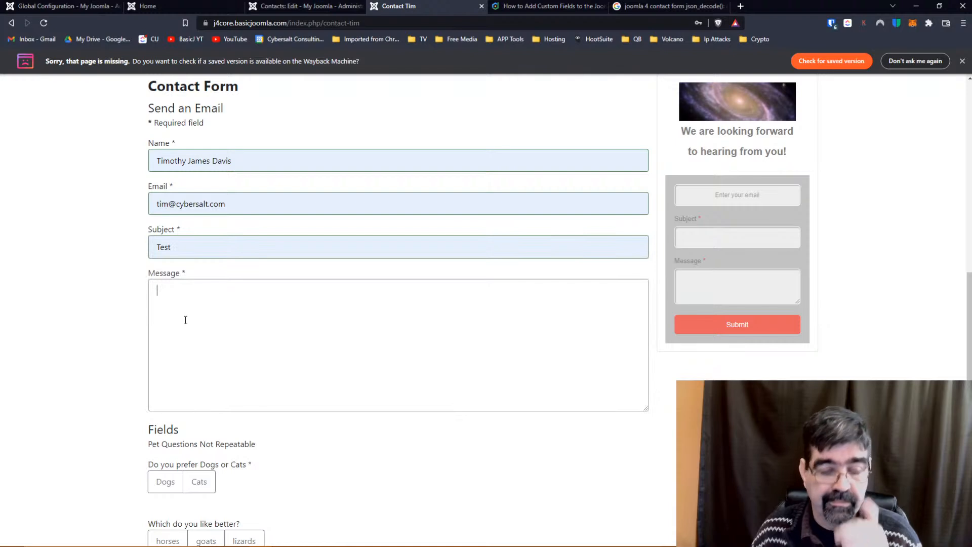
{"action": "type", "text": "Antoher try!"}
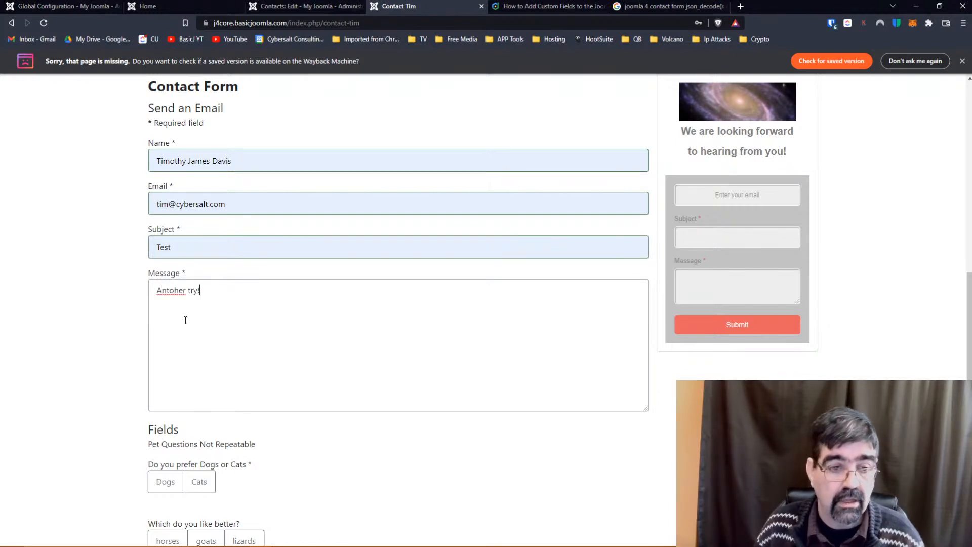
{"action": "scroll", "coordinate": [185, 319], "scroll_direction": "down", "scroll_amount": 3}
{"action": "right_click", "coordinate": [171, 125]}
{"action": "left_click", "coordinate": [174, 145]}
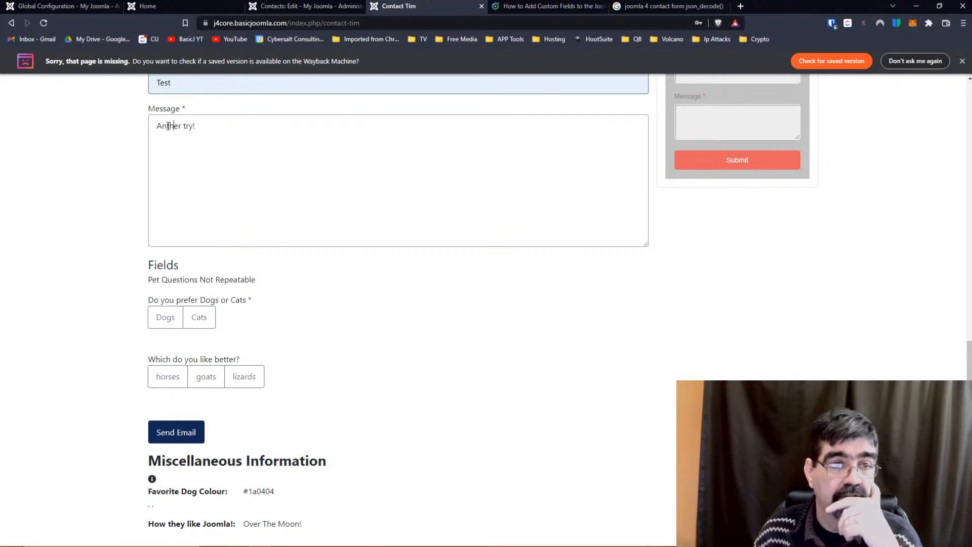
{"action": "left_click", "coordinate": [168, 126]}
{"action": "type", "text": "o"}
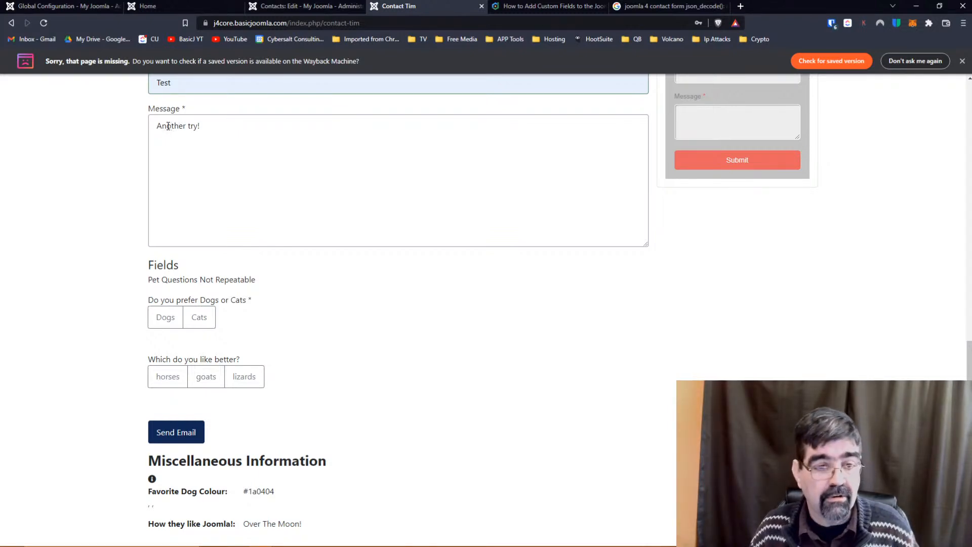
Choose Dogs and goats, send the form, then save and close the contact in the admin.
{"action": "left_click", "coordinate": [165, 317]}
{"action": "left_click", "coordinate": [206, 376]}
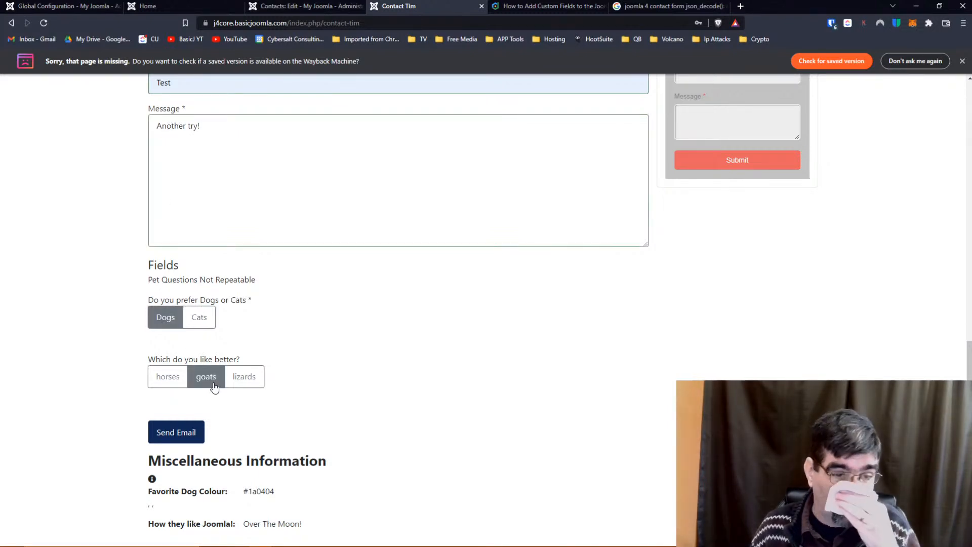
{"action": "left_click", "coordinate": [187, 431]}
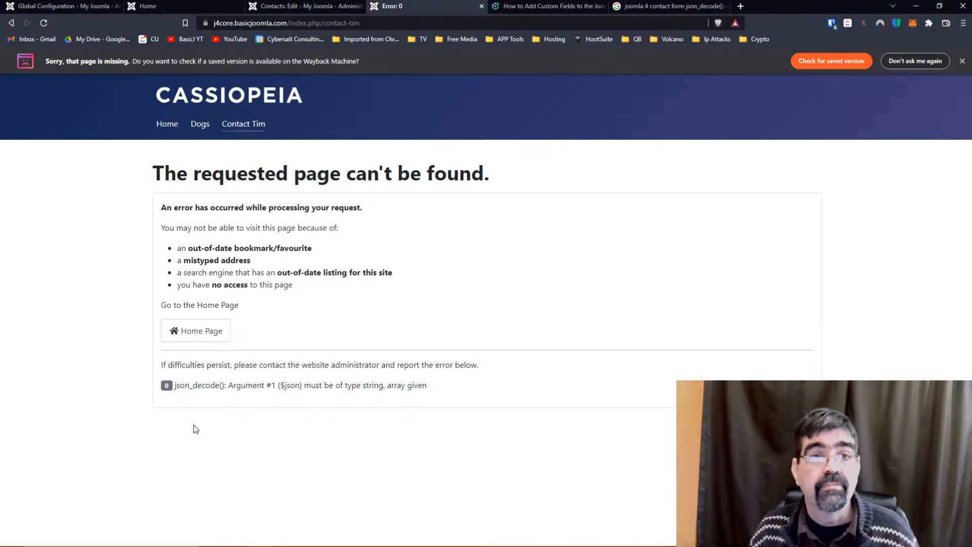
{"action": "left_click", "coordinate": [280, 8]}
{"action": "left_click", "coordinate": [140, 125]}
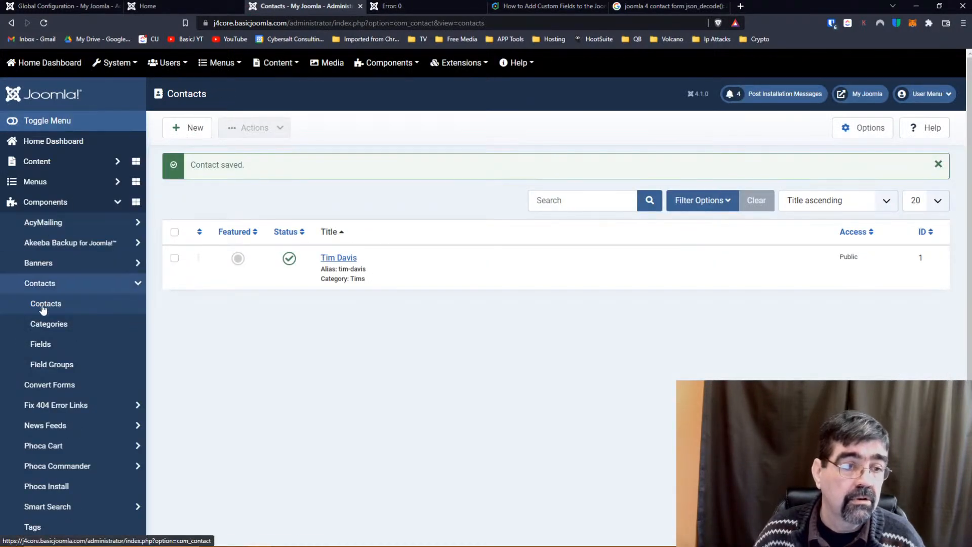
Select all five contact custom fields and unpublish them.
{"action": "left_click", "coordinate": [43, 347]}
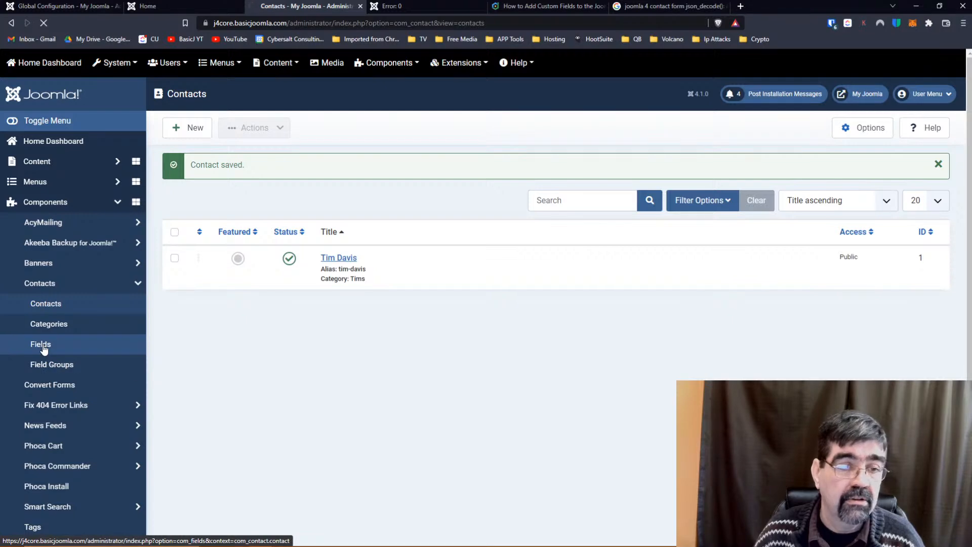
{"action": "left_click", "coordinate": [174, 197]}
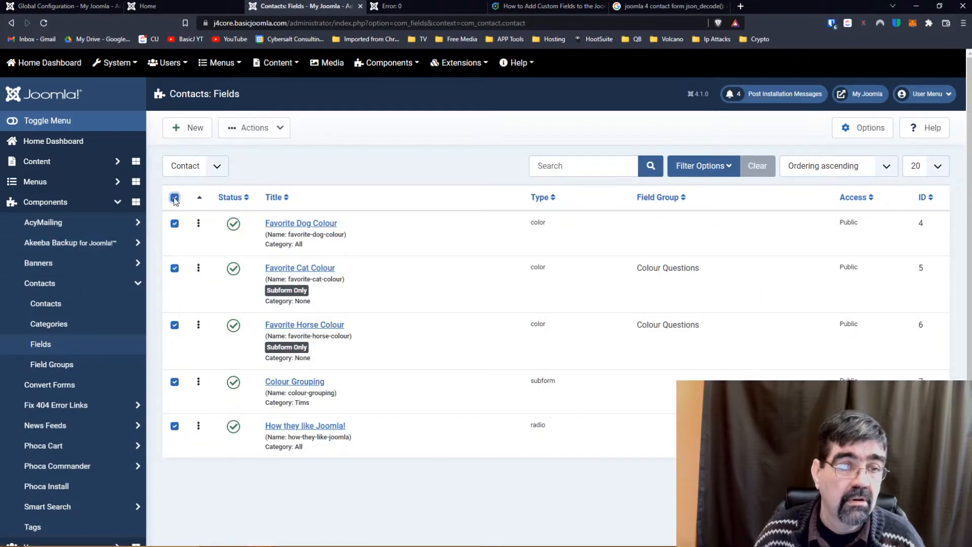
{"action": "left_click", "coordinate": [255, 129]}
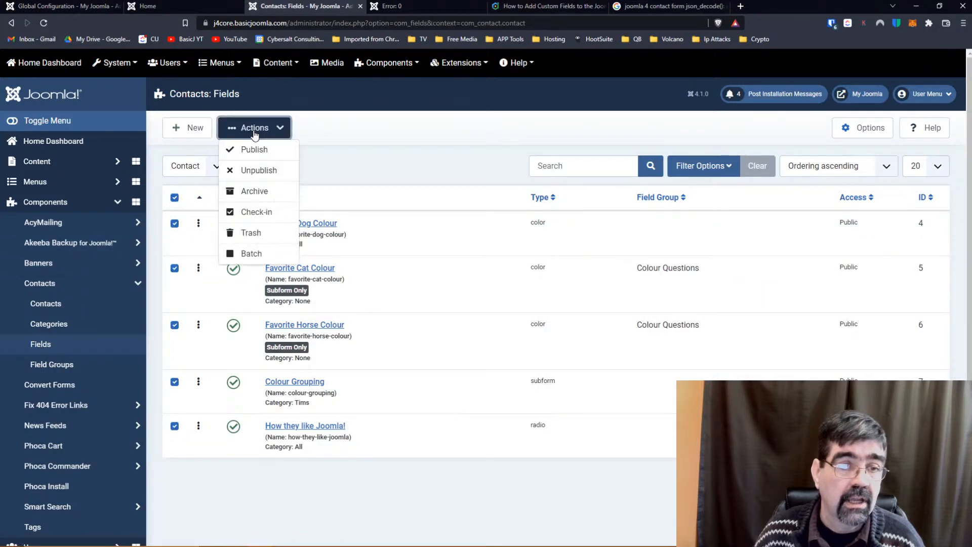
{"action": "left_click", "coordinate": [255, 171]}
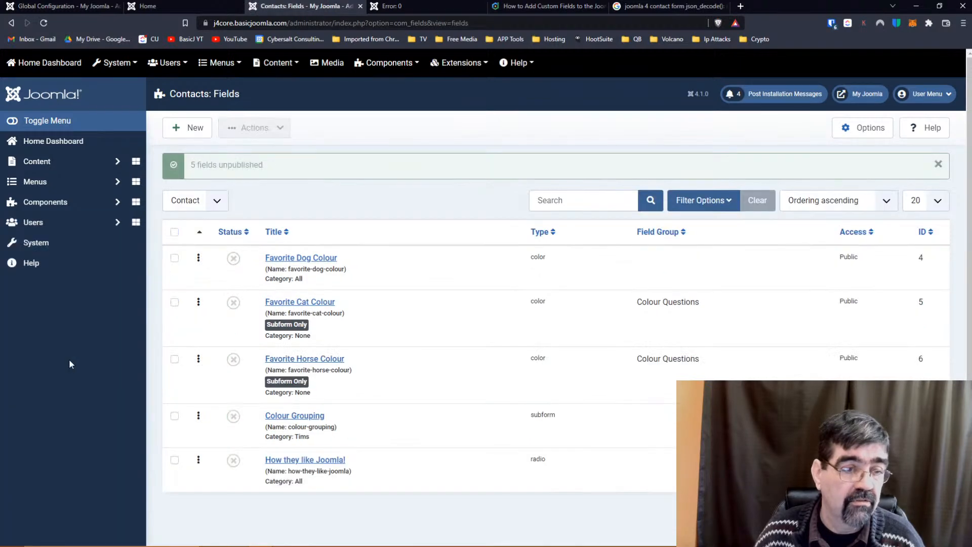
Open the Contact Field Groups list from Components > Contacts.
{"action": "left_click", "coordinate": [51, 202]}
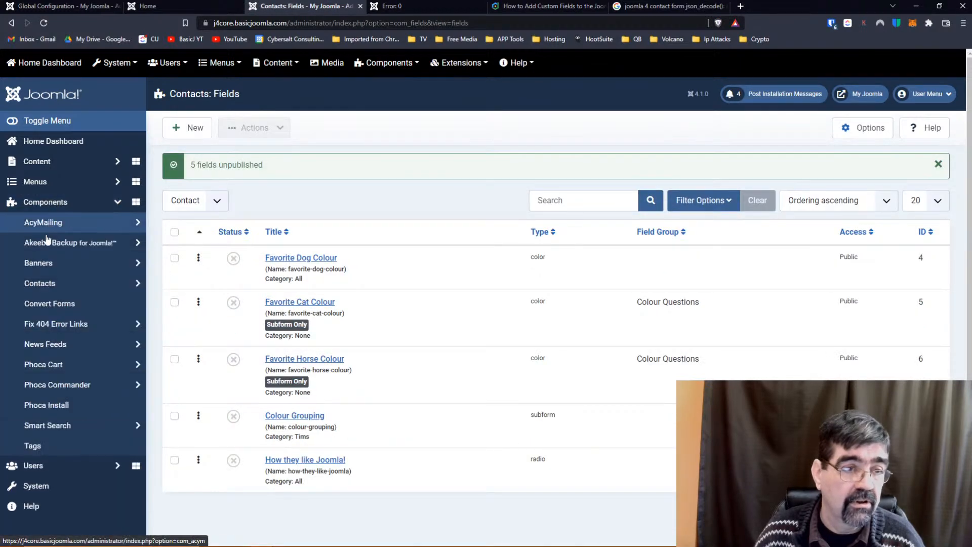
{"action": "left_click", "coordinate": [46, 288]}
{"action": "left_click", "coordinate": [56, 364]}
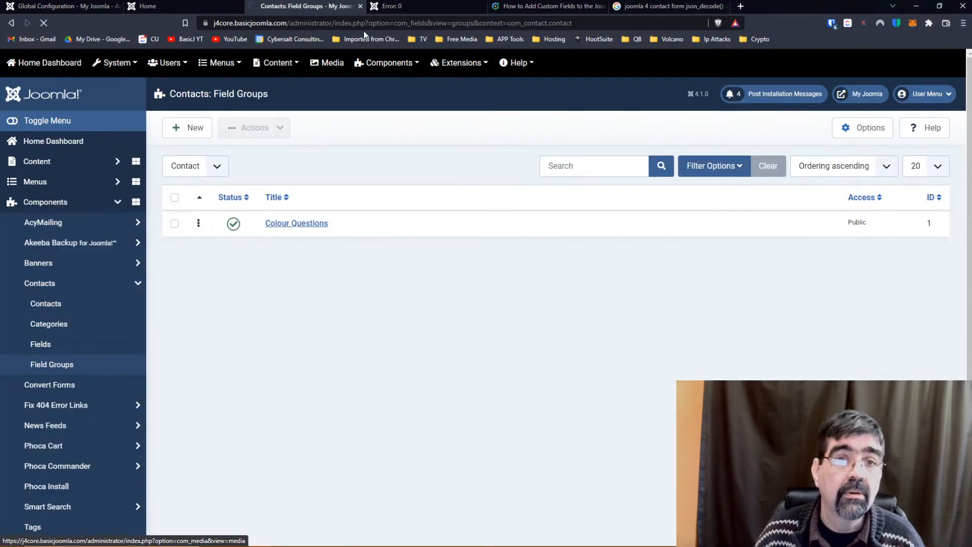
Reload the front-end contact page that showed the json_decode error.
{"action": "left_click", "coordinate": [400, 6]}
{"action": "left_click", "coordinate": [434, 20]}
{"action": "key", "text": "Return"}
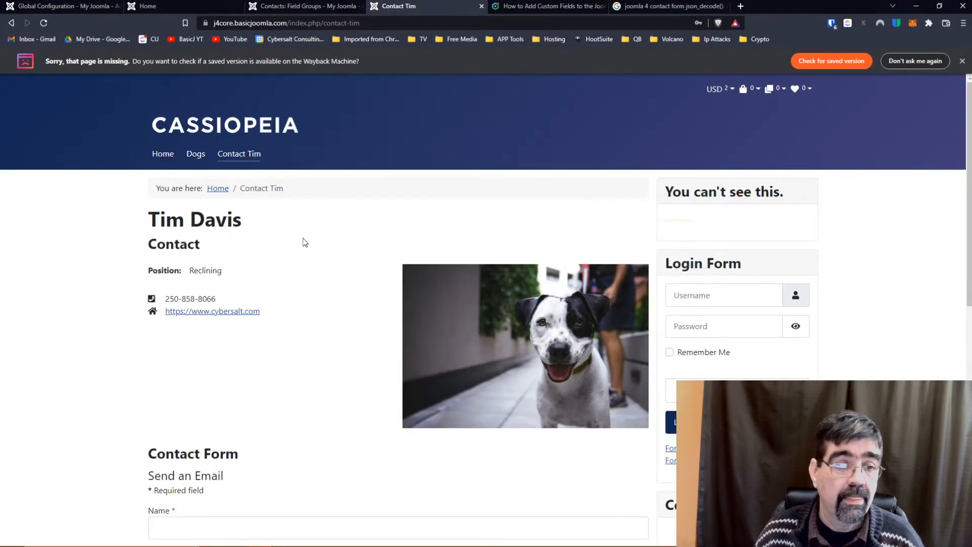
Autofill the contact form's name, e-mail and subject 'Hello'.
{"action": "scroll", "coordinate": [243, 319], "scroll_direction": "down", "scroll_amount": 5}
{"action": "left_click", "coordinate": [253, 273]}
{"action": "left_click", "coordinate": [227, 300]}
{"action": "left_click", "coordinate": [227, 312]}
{"action": "left_click", "coordinate": [208, 338]}
{"action": "left_click", "coordinate": [208, 362]}
{"action": "left_click", "coordinate": [199, 383]}
{"action": "left_click", "coordinate": [213, 424]}
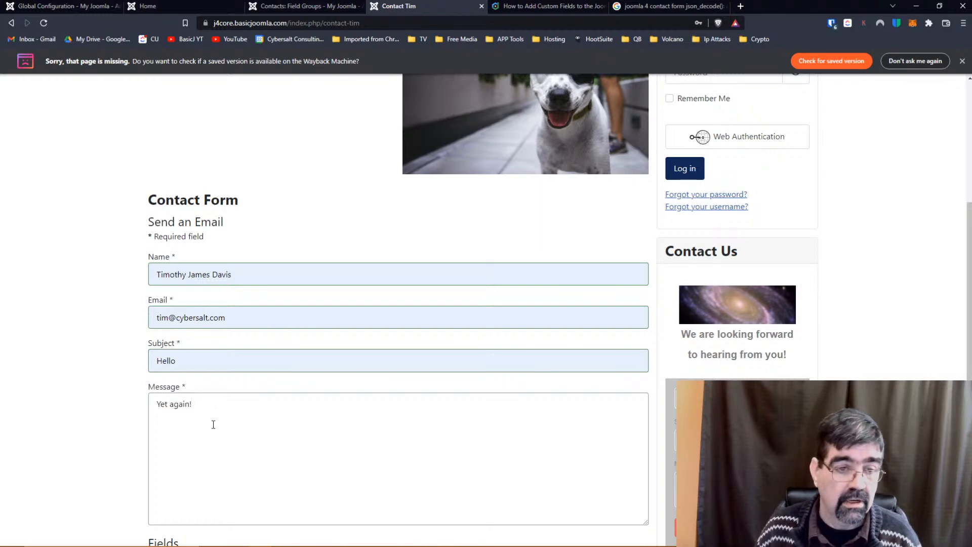
Answer Dogs and goats in the pet questions and submit the form.
{"action": "scroll", "coordinate": [213, 424], "scroll_direction": "down", "scroll_amount": 4}
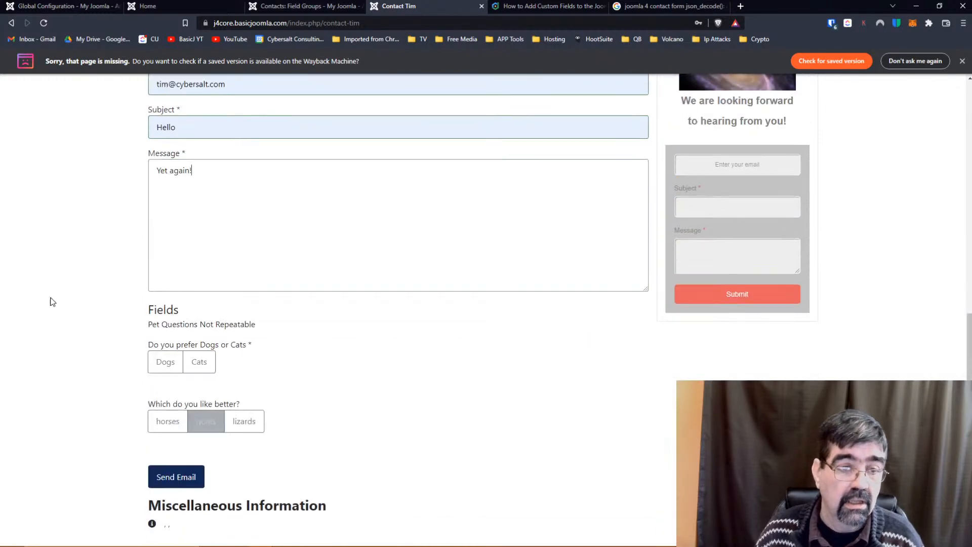
{"action": "left_click", "coordinate": [164, 362]}
{"action": "left_click", "coordinate": [207, 427]}
{"action": "left_click", "coordinate": [185, 468]}
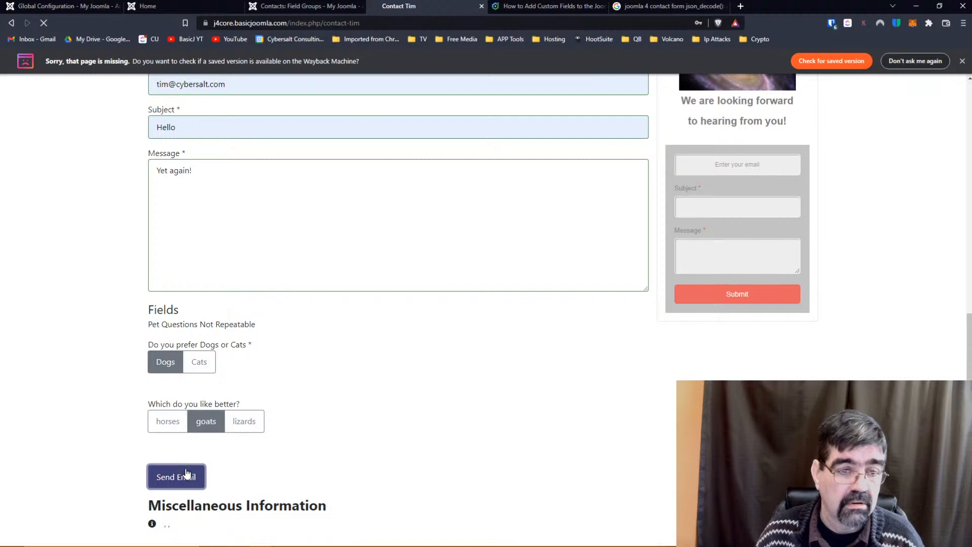
Reload the contact page after the json_decode error, then return to the Field Groups admin.
{"action": "left_click", "coordinate": [396, 25]}
{"action": "left_click", "coordinate": [396, 25]}
{"action": "key", "text": "Return"}
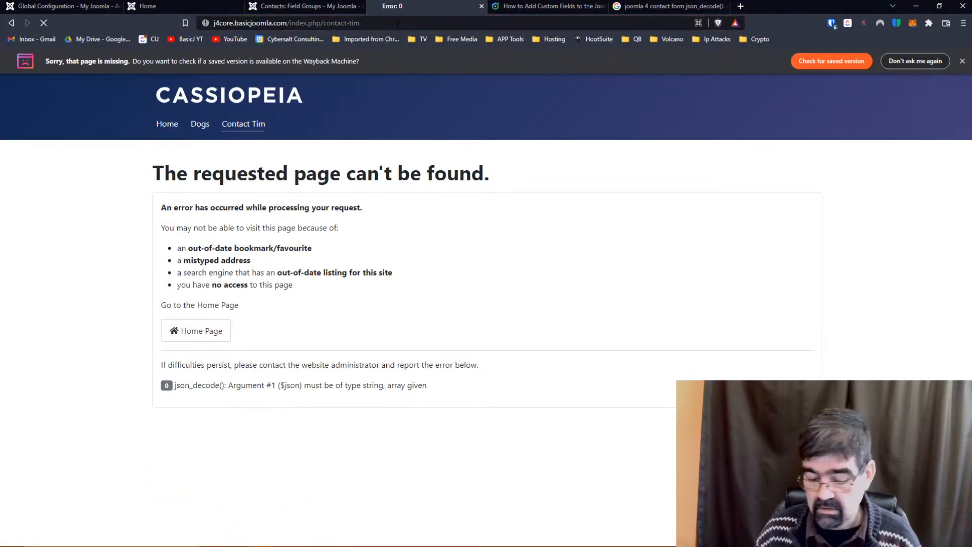
{"action": "scroll", "coordinate": [339, 243], "scroll_direction": "down", "scroll_amount": 10}
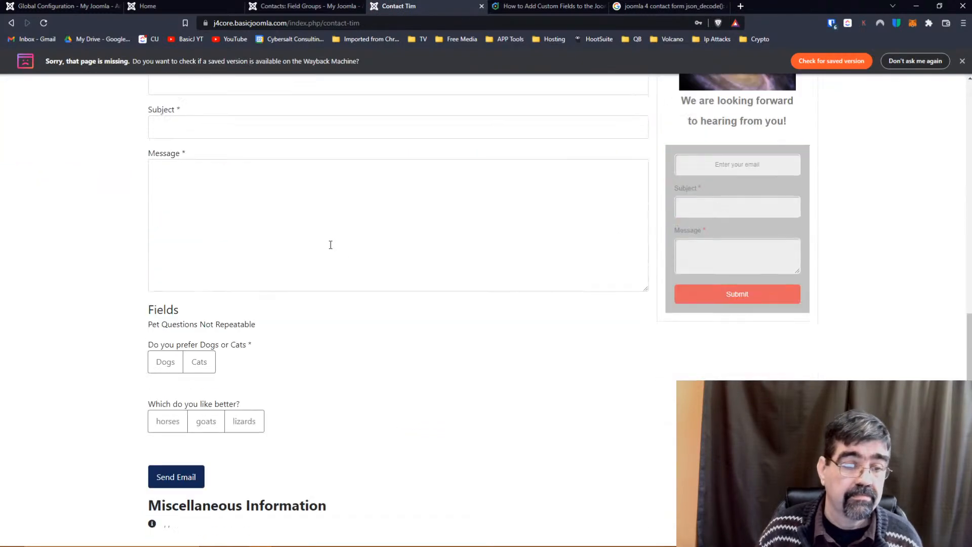
{"action": "key", "text": "F5"}
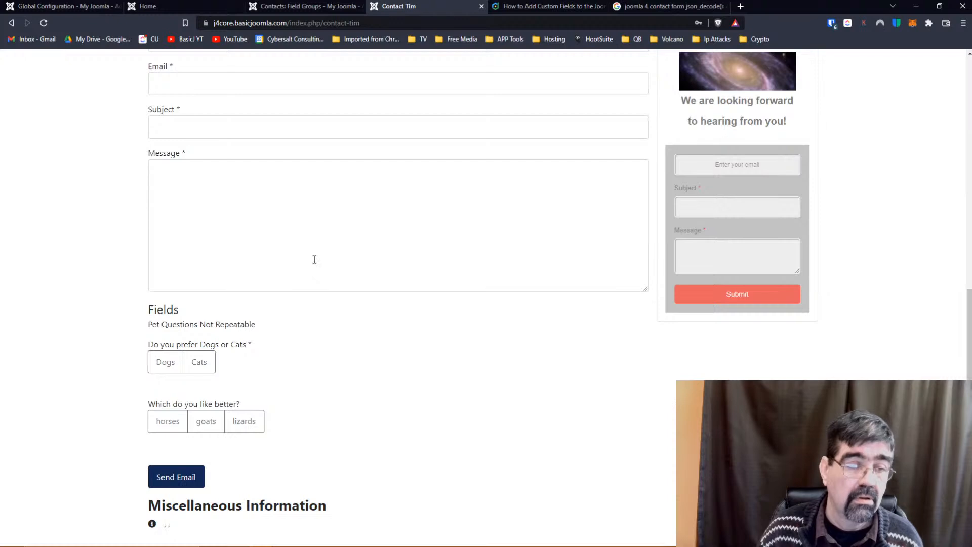
{"action": "left_click", "coordinate": [309, 7]}
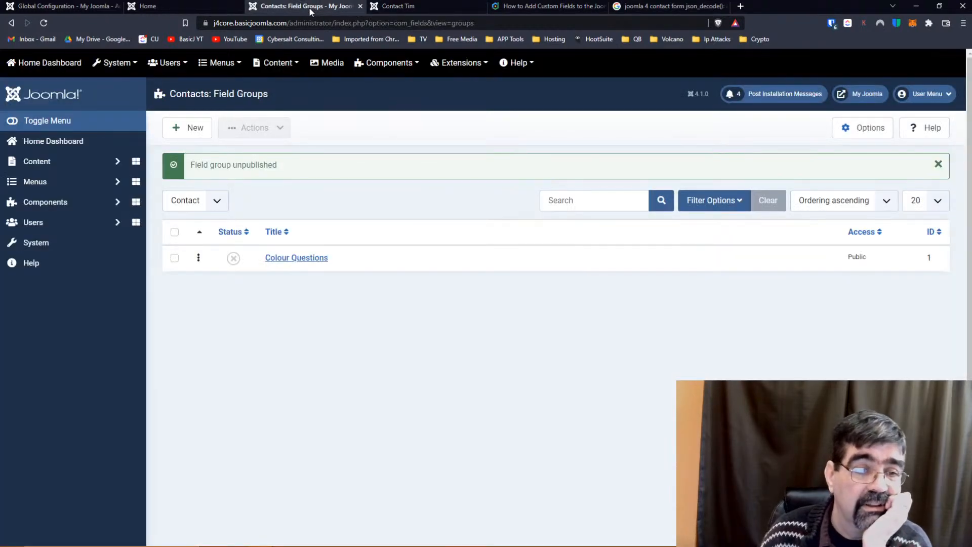
Open the Contacts: Fields list in the administrator.
{"action": "left_click", "coordinate": [46, 205]}
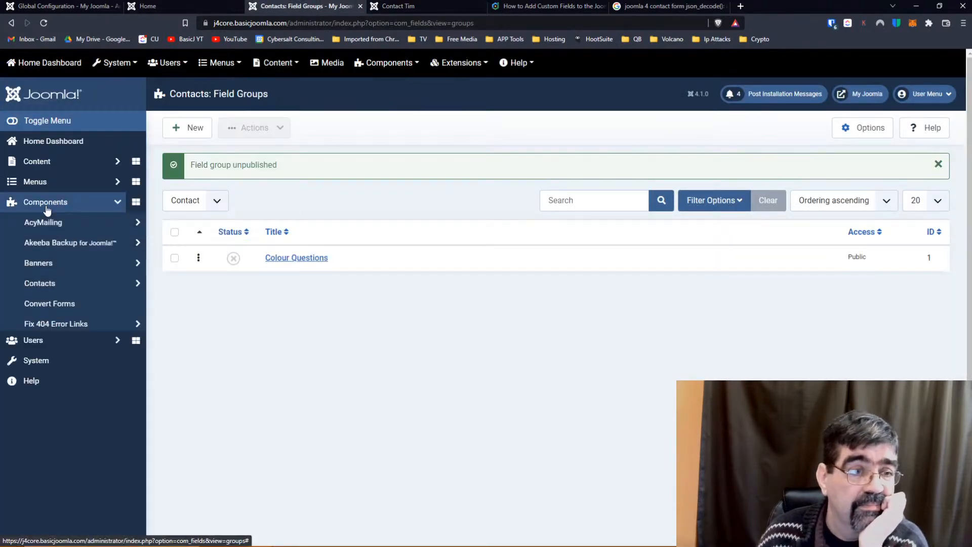
{"action": "left_click", "coordinate": [40, 283]}
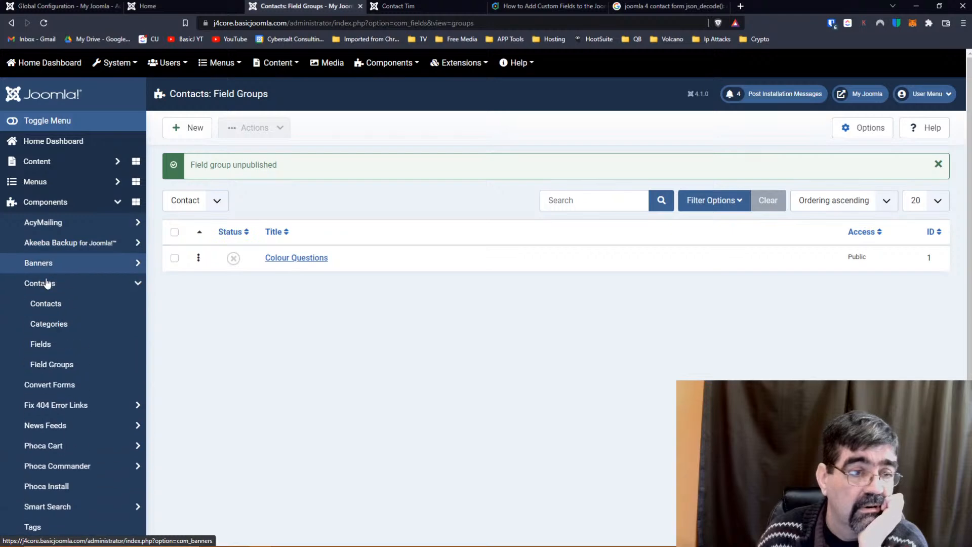
{"action": "left_click", "coordinate": [40, 345]}
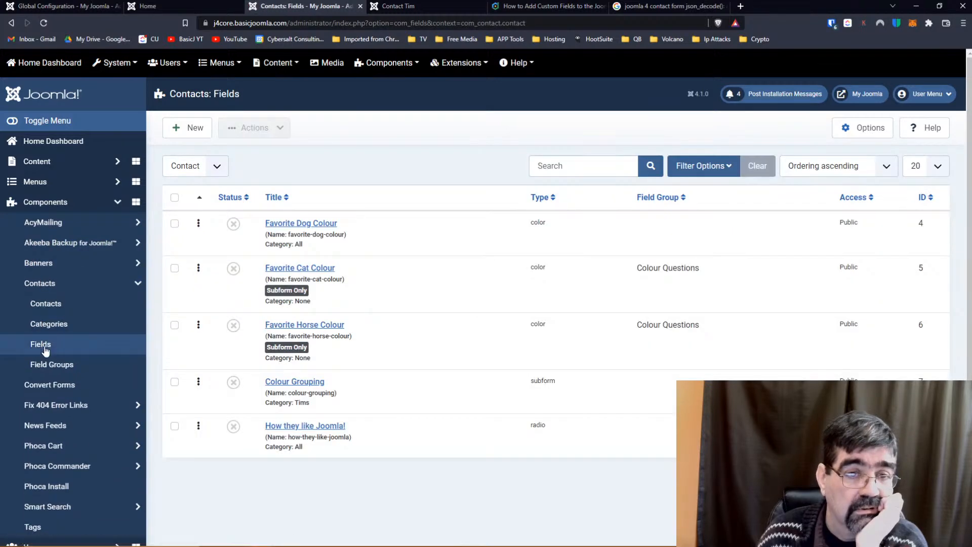
Copy the front-end contact page URL and open a new Brave private window.
{"action": "left_click", "coordinate": [402, 6]}
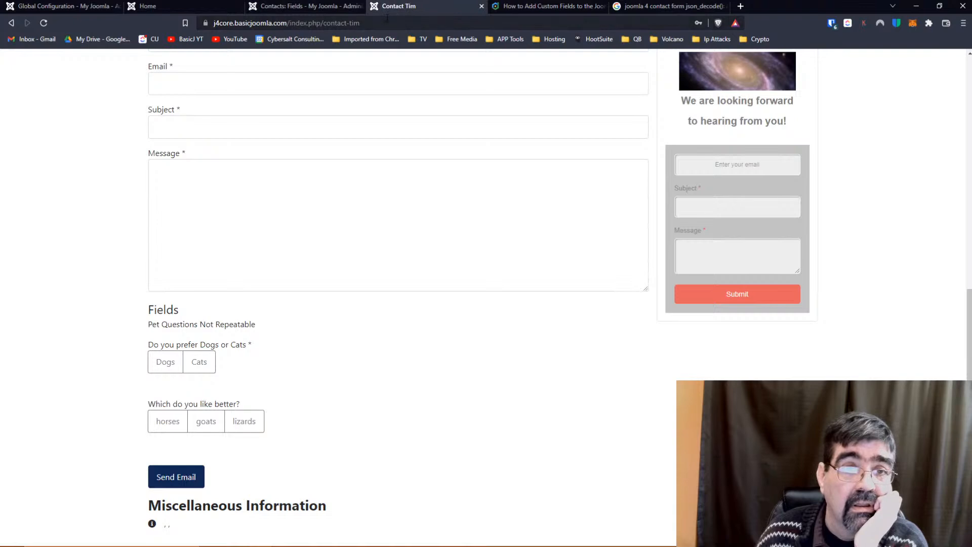
{"action": "left_click", "coordinate": [385, 23]}
{"action": "right_click", "coordinate": [385, 18]}
{"action": "key", "text": "ctrl+c"}
{"action": "left_click", "coordinate": [414, 73]}
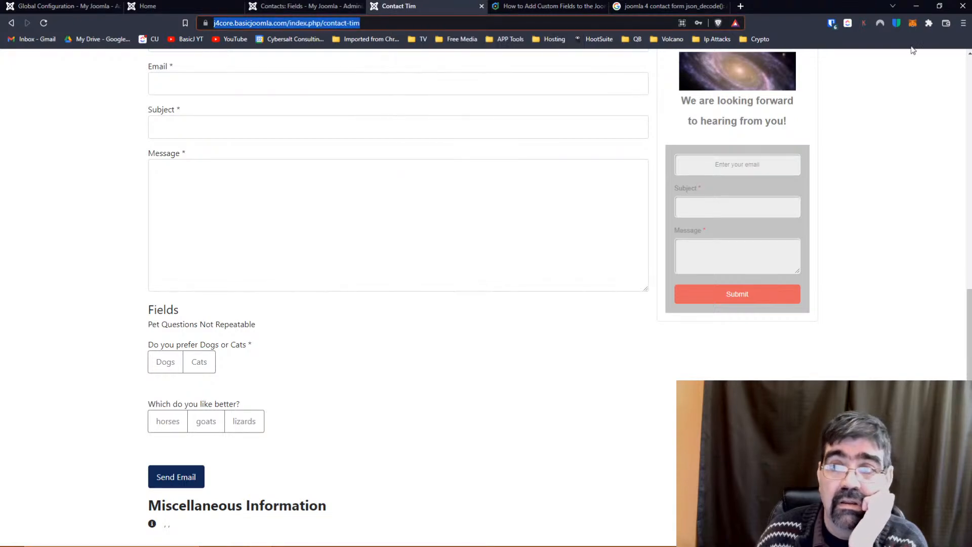
{"action": "left_click", "coordinate": [964, 24]}
{"action": "left_click", "coordinate": [914, 75]}
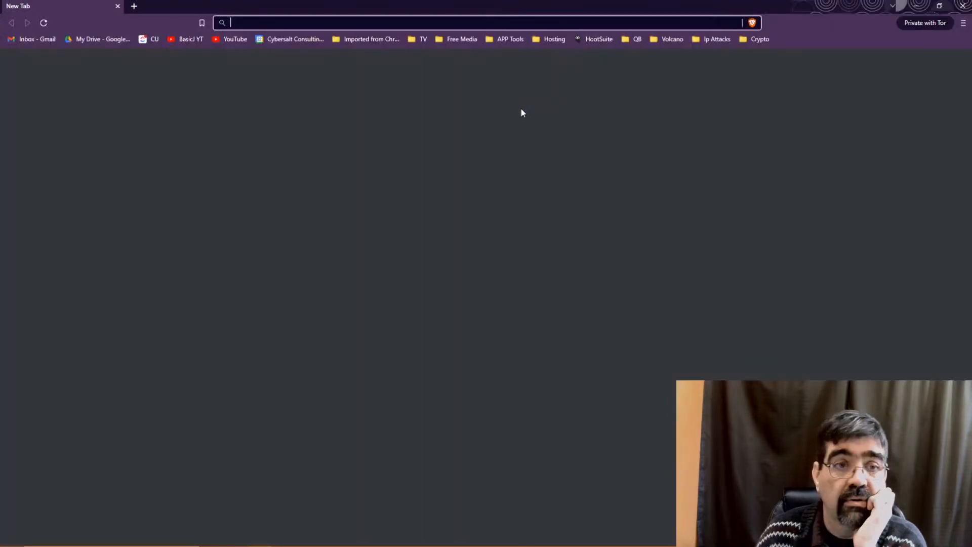
Load the copied contact page URL in the private window and choose Dogs and goats.
{"action": "key", "text": "ctrl+v"}
{"action": "key", "text": "Return"}
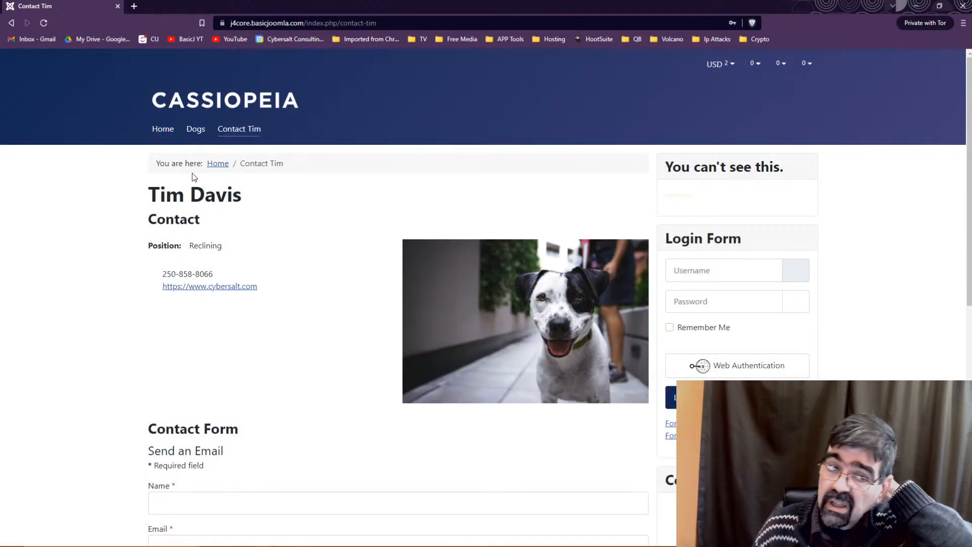
{"action": "scroll", "coordinate": [263, 237], "scroll_direction": "down", "scroll_amount": 9}
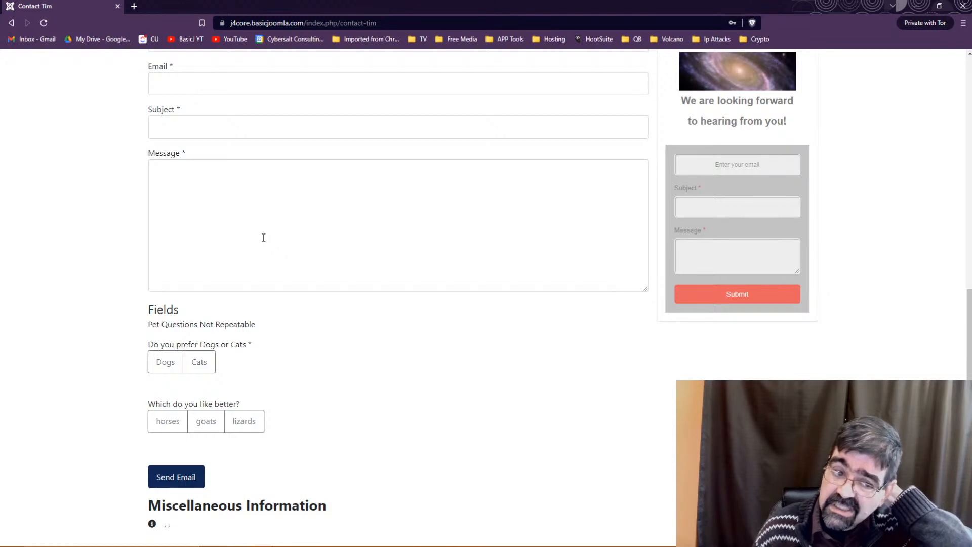
{"action": "left_click", "coordinate": [161, 362]}
{"action": "left_click", "coordinate": [205, 421]}
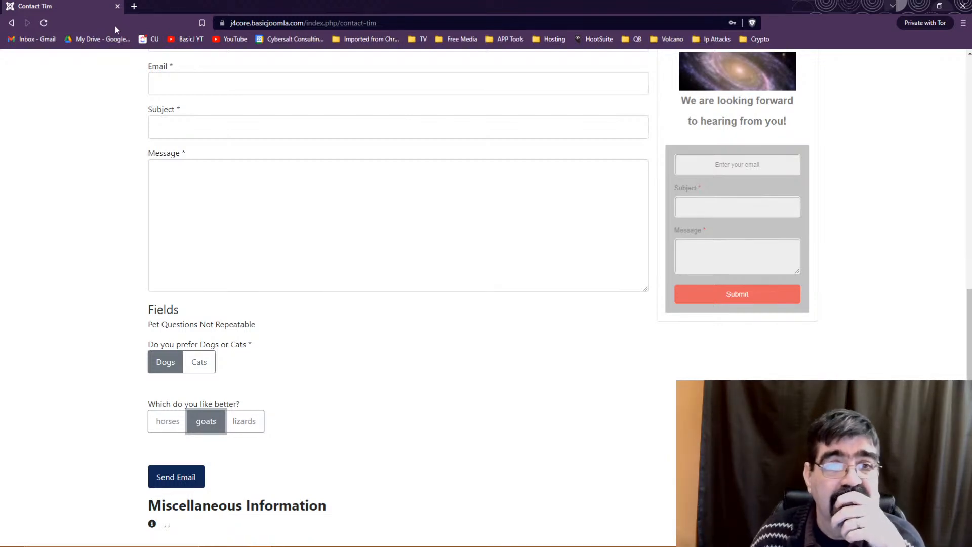
Switch between the normal and private browser windows with Alt+Tab.
{"action": "key", "text": "alt+Tab"}
{"action": "key", "text": "alt+Tab"}
{"action": "key", "text": "alt+Tab"}
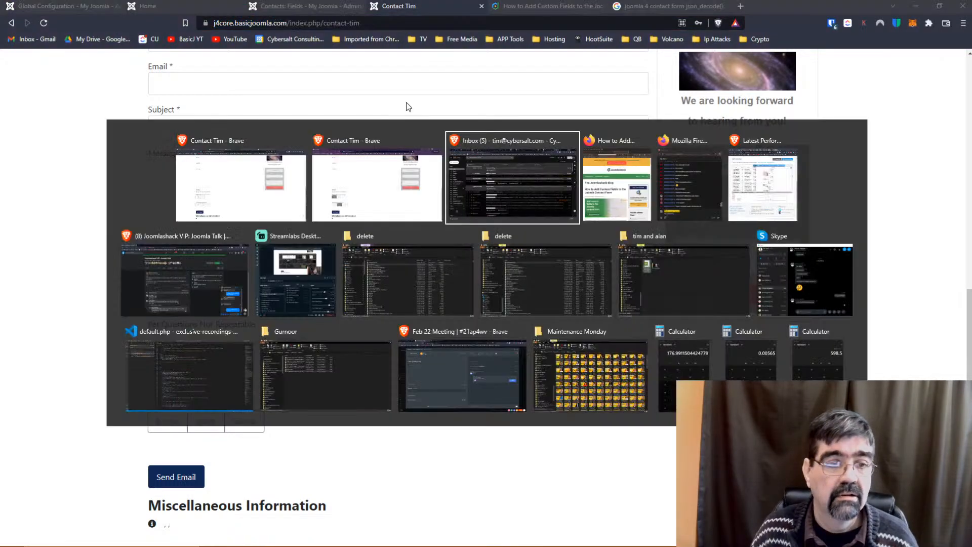
{"action": "key", "text": "alt+Tab"}
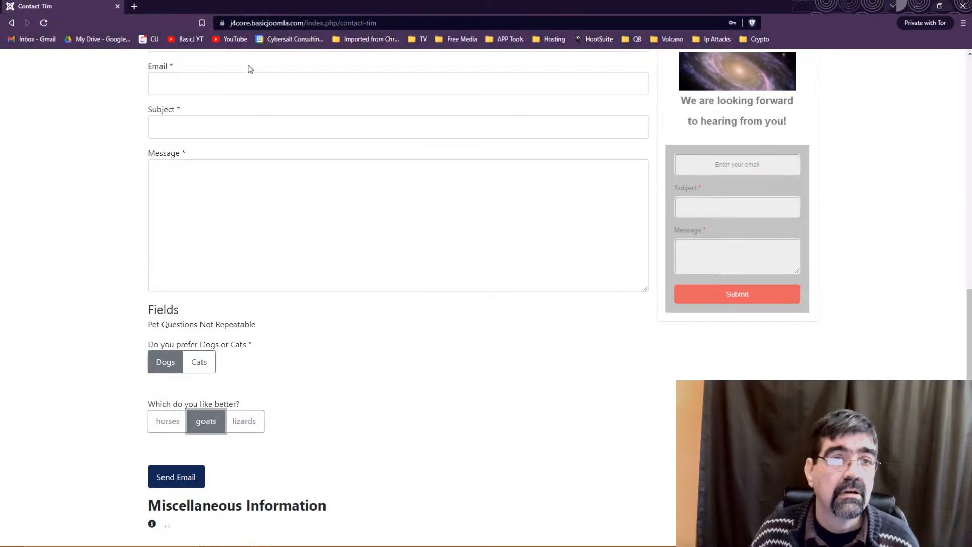
{"action": "key", "text": "alt+Tab"}
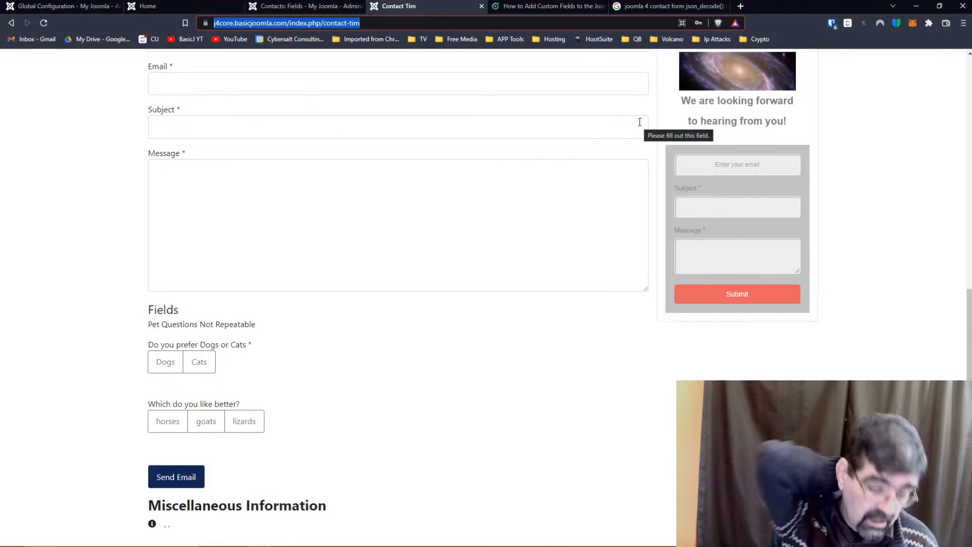
Go back to the Contacts: Fields admin tab and open Components > Contacts > Contacts.
{"action": "scroll", "coordinate": [569, 299], "scroll_direction": "up", "scroll_amount": 7}
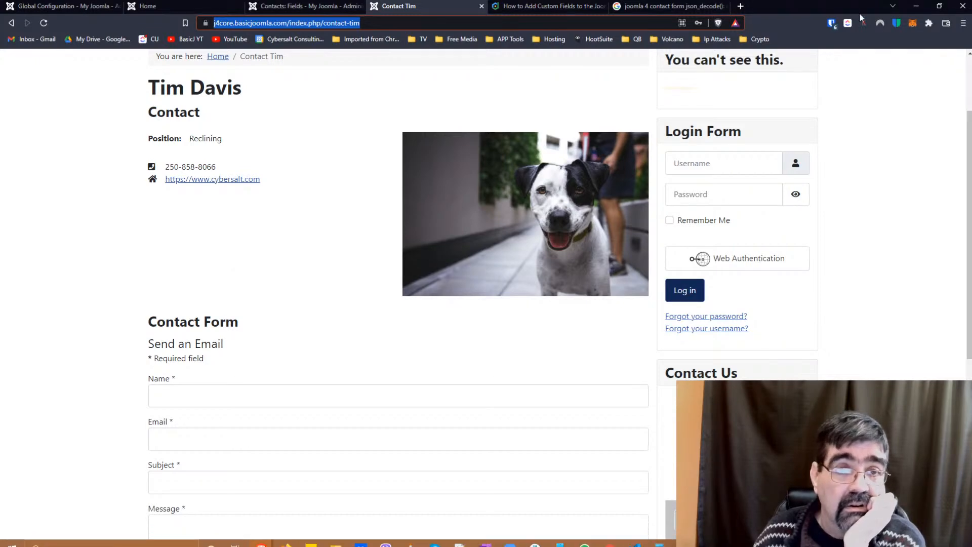
{"action": "left_click", "coordinate": [318, 8]}
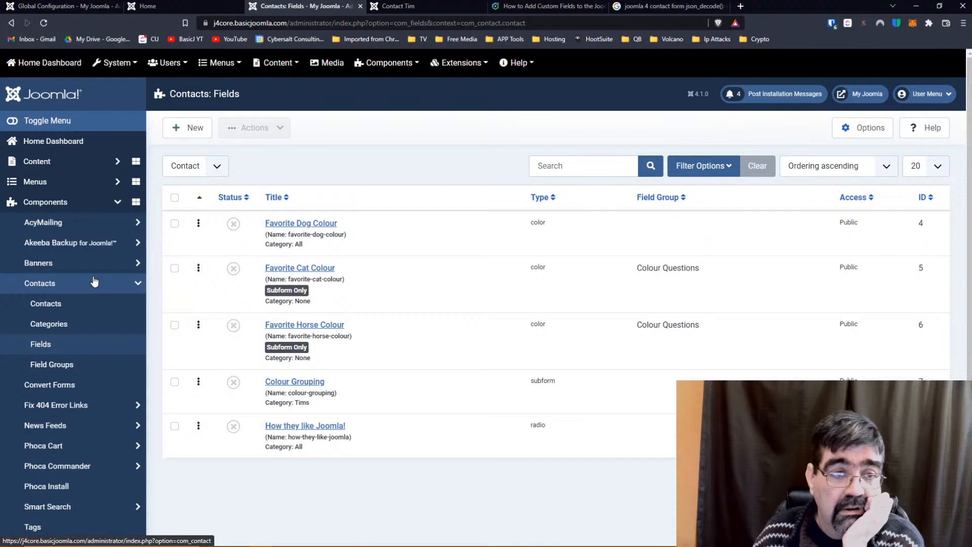
{"action": "left_click", "coordinate": [425, 6]}
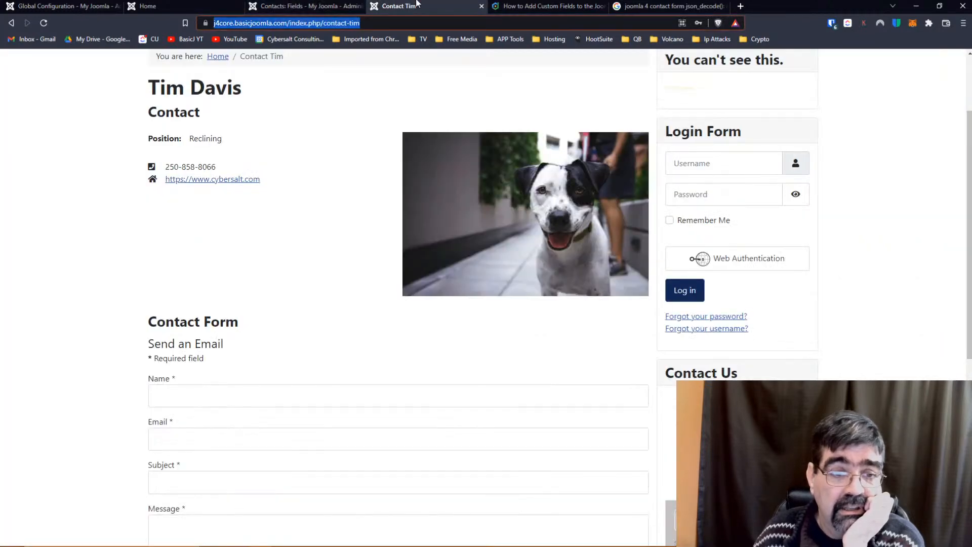
{"action": "left_click", "coordinate": [156, 7]}
{"action": "left_click", "coordinate": [301, 6]}
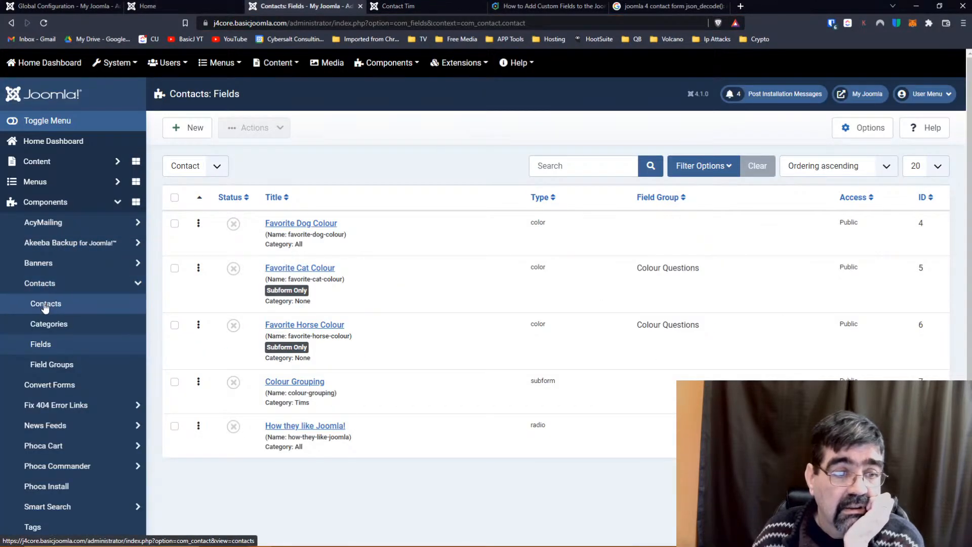
{"action": "left_click", "coordinate": [46, 304]}
{"action": "left_click", "coordinate": [338, 228]}
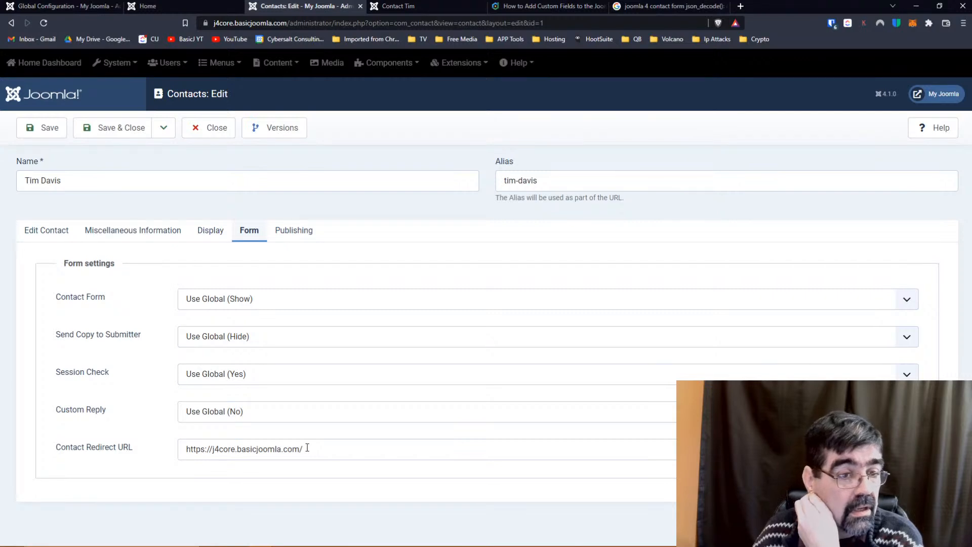
{"action": "left_click", "coordinate": [269, 379]}
{"action": "left_click", "coordinate": [269, 379]}
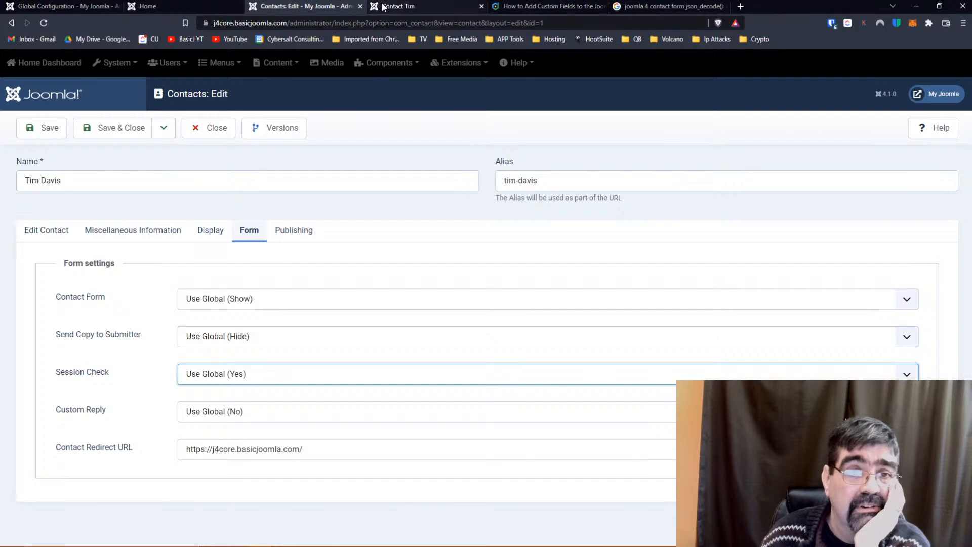
{"action": "left_click", "coordinate": [198, 125]}
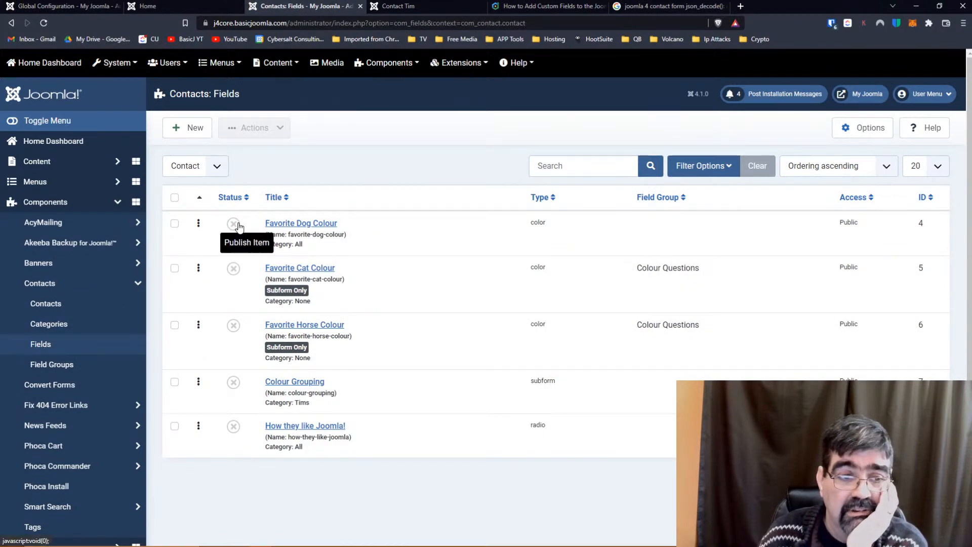
Delete the {field 4}, {field 5}, {field 6} and {field 8} codes from Miscellaneous Information, then save and close.
{"action": "left_click", "coordinate": [65, 369]}
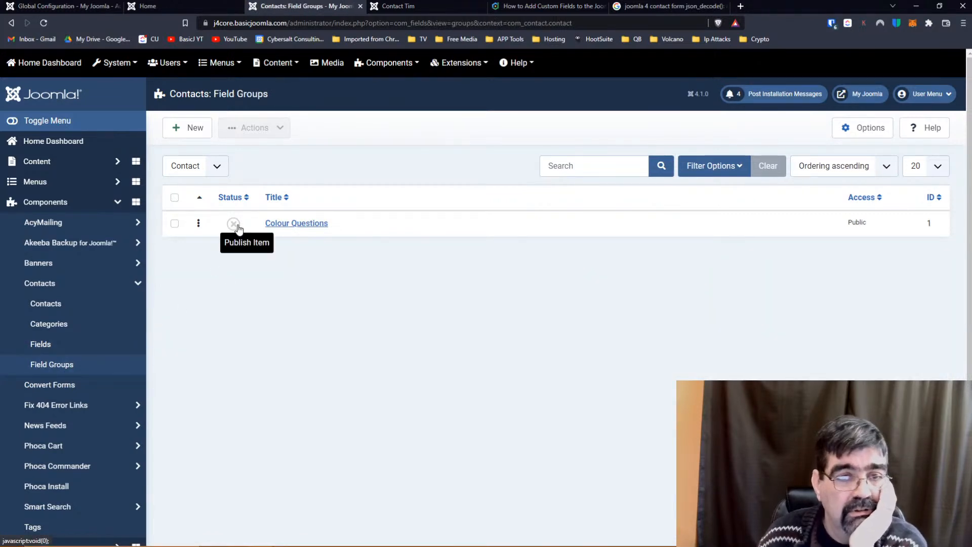
{"action": "left_click", "coordinate": [33, 302]}
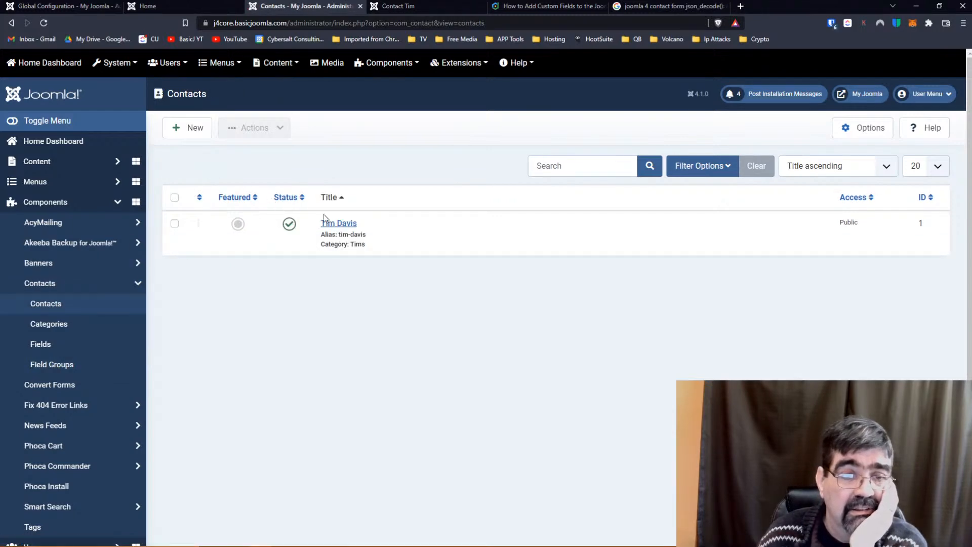
{"action": "left_click", "coordinate": [338, 223]}
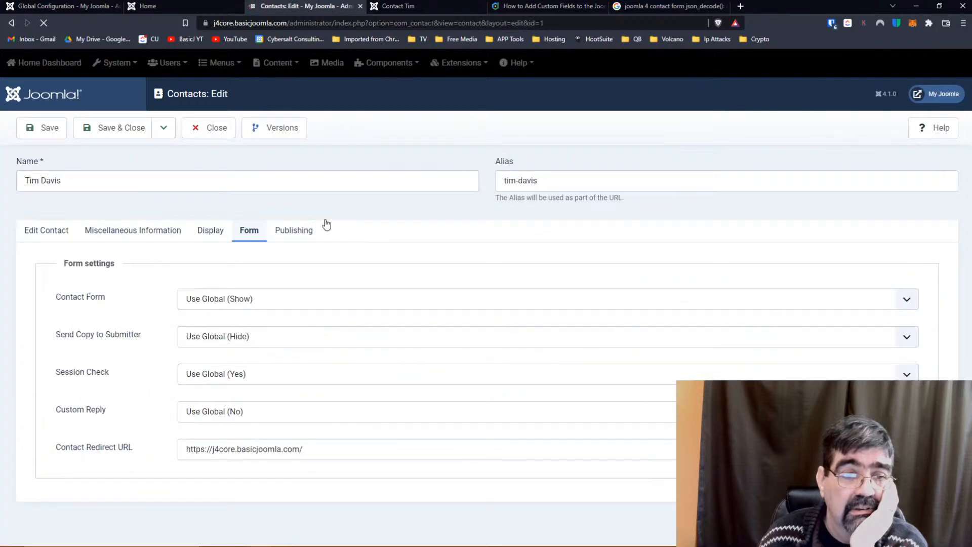
{"action": "left_click", "coordinate": [145, 233]}
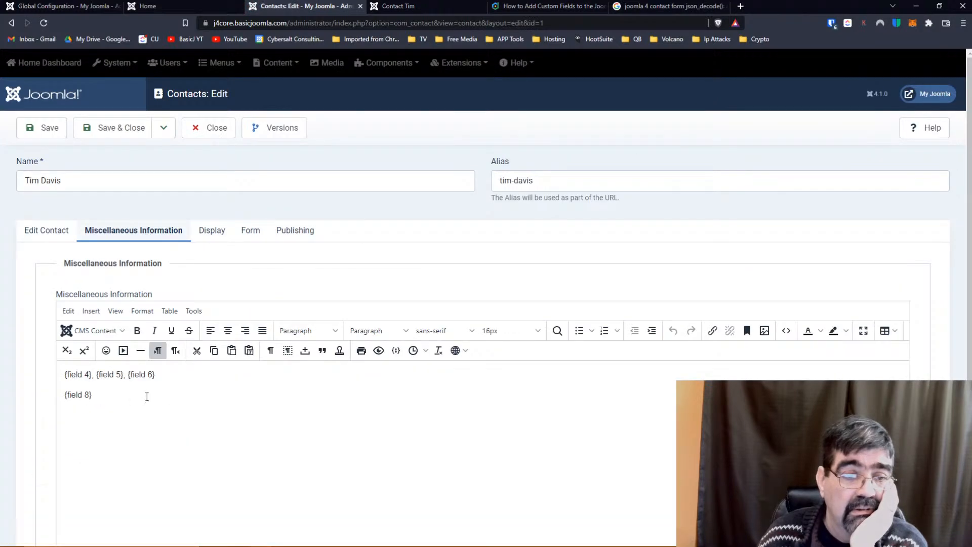
{"action": "left_click_drag", "start_coordinate": [92, 394], "coordinate": [43, 383]}
{"action": "key", "text": "Delete"}
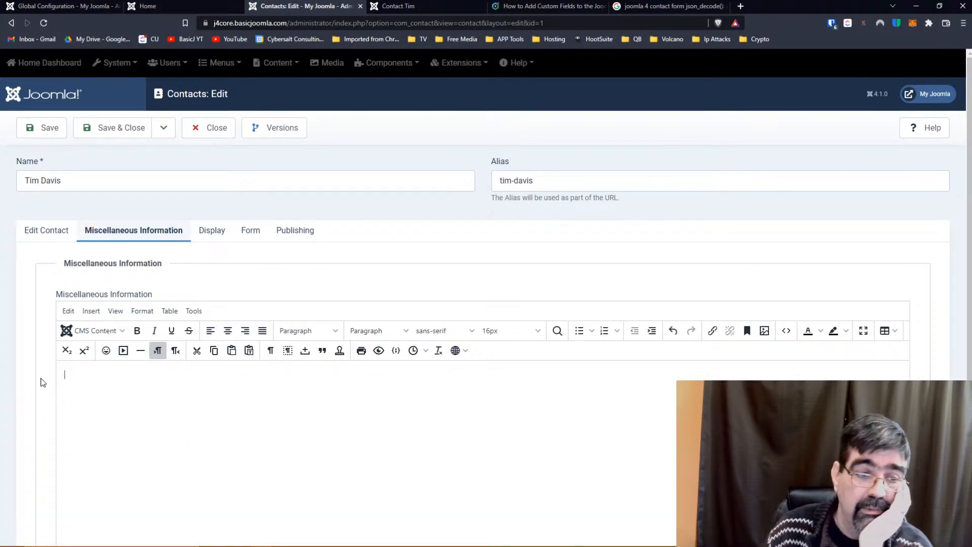
{"action": "left_click", "coordinate": [106, 132]}
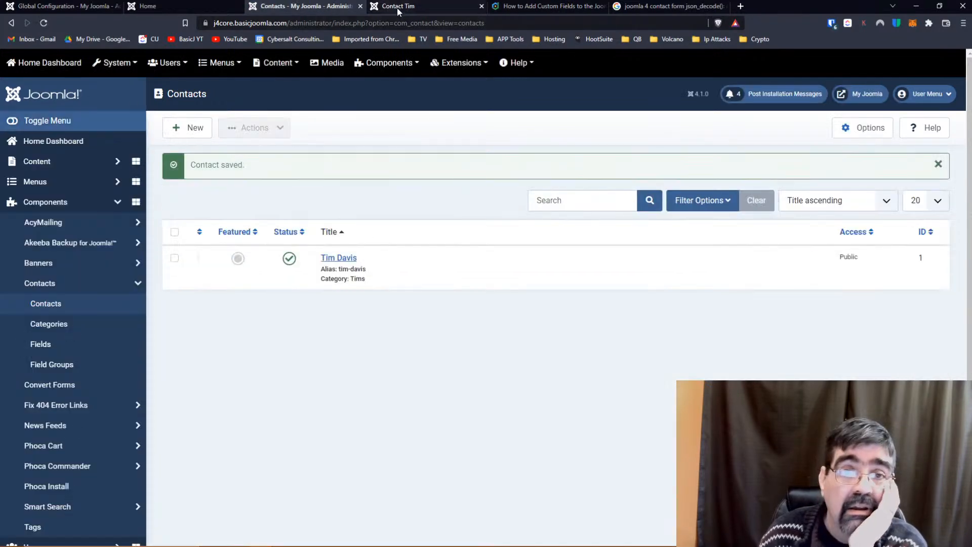
{"action": "left_click", "coordinate": [397, 7]}
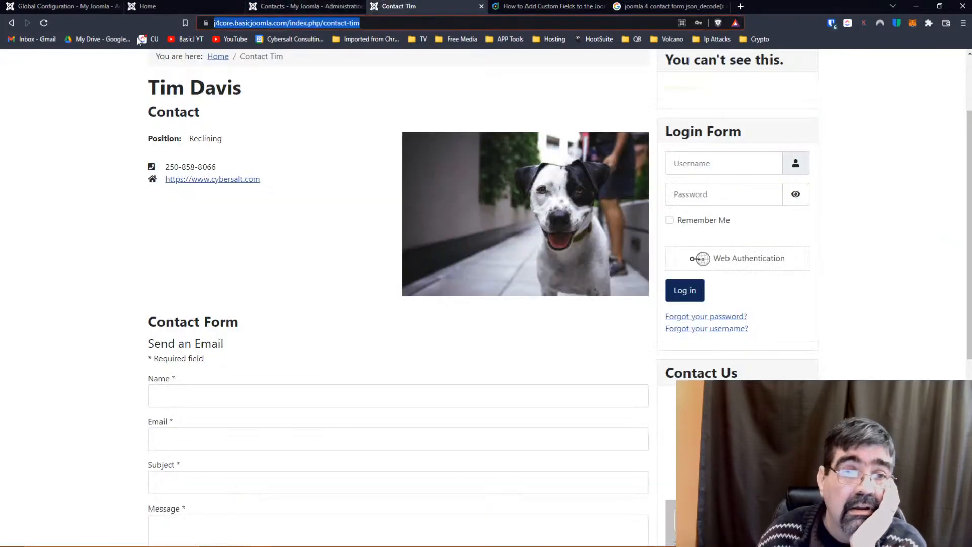
{"action": "left_click", "coordinate": [45, 25]}
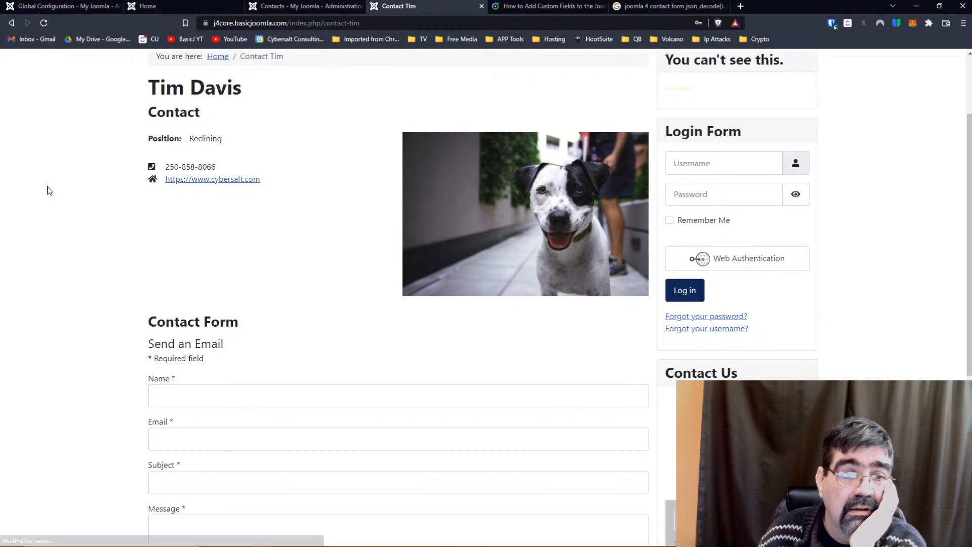
{"action": "scroll", "coordinate": [49, 190], "scroll_direction": "down", "scroll_amount": 5}
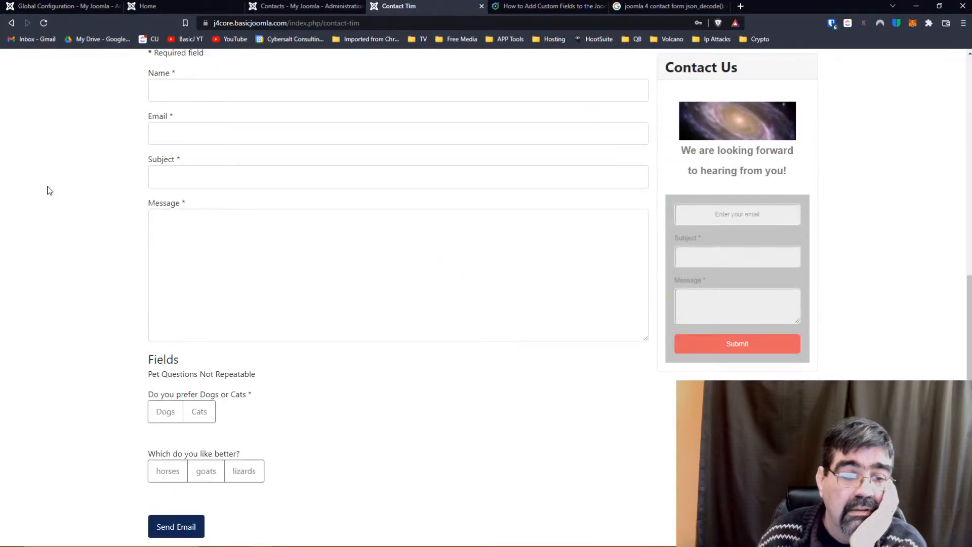
{"action": "scroll", "coordinate": [49, 190], "scroll_direction": "up", "scroll_amount": 8}
{"action": "scroll", "coordinate": [49, 190], "scroll_direction": "down", "scroll_amount": 8}
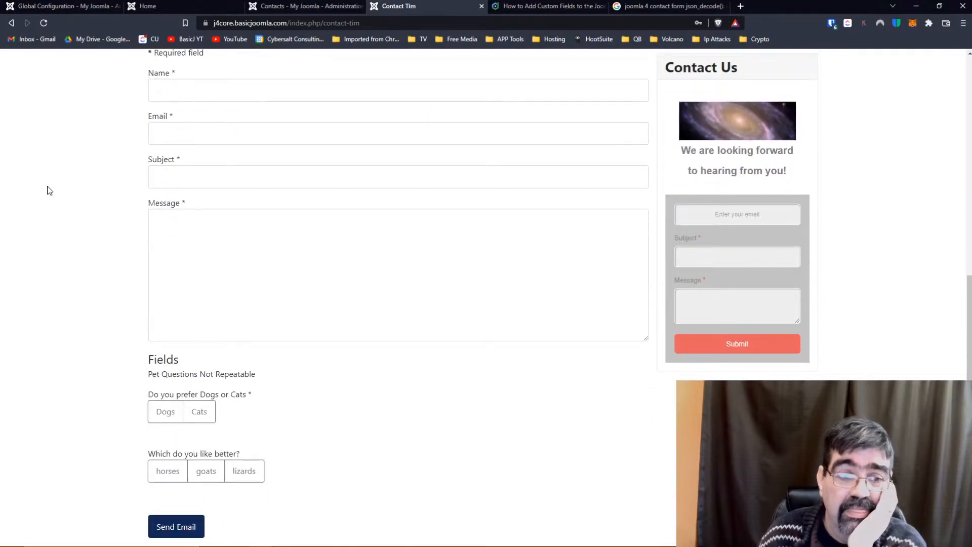
{"action": "scroll", "coordinate": [49, 191], "scroll_direction": "up", "scroll_amount": 8}
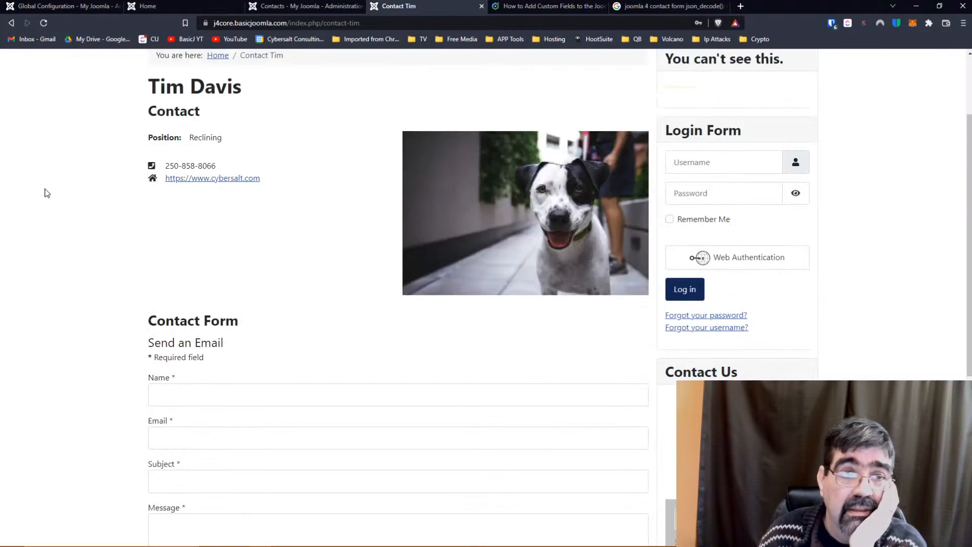
Filter contact fields to Trashed and empty the trash of Eye Colour, Favourite Colour and Test Subform.
{"action": "left_click", "coordinate": [282, 7]}
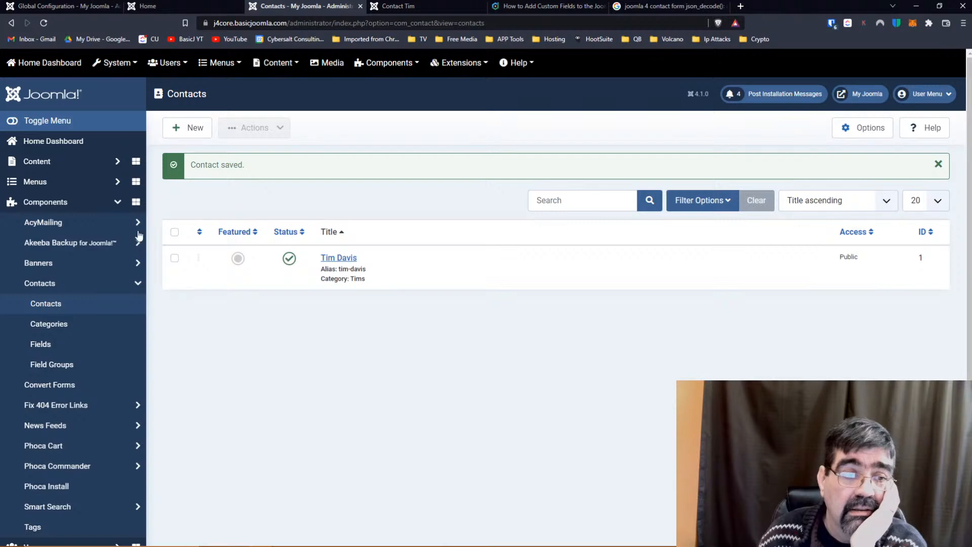
{"action": "left_click", "coordinate": [69, 343]}
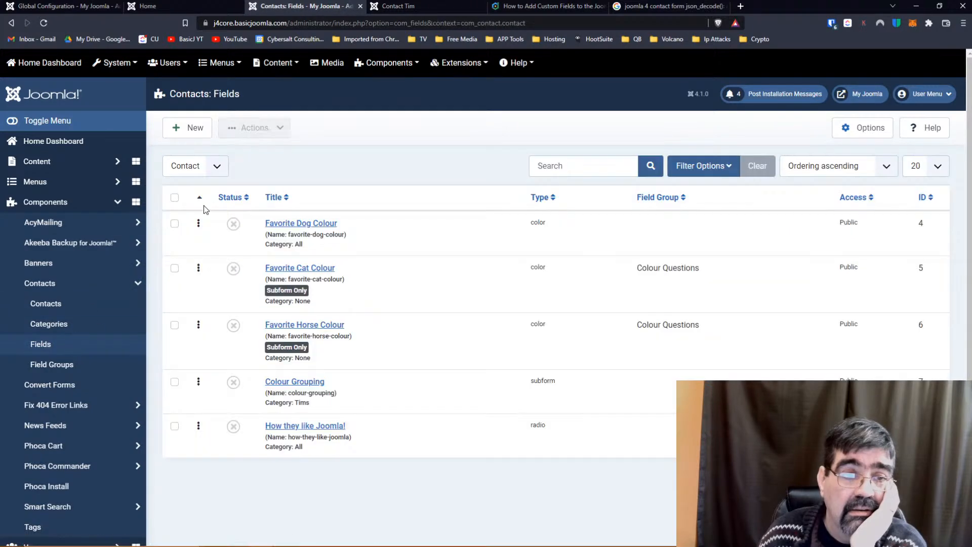
{"action": "left_click", "coordinate": [729, 166]}
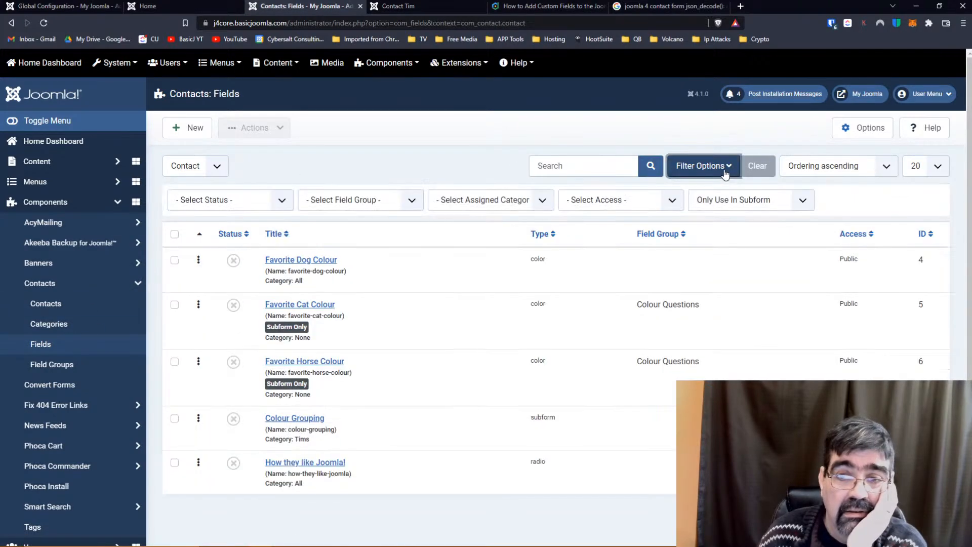
{"action": "left_click", "coordinate": [277, 202]}
{"action": "left_click", "coordinate": [246, 225]}
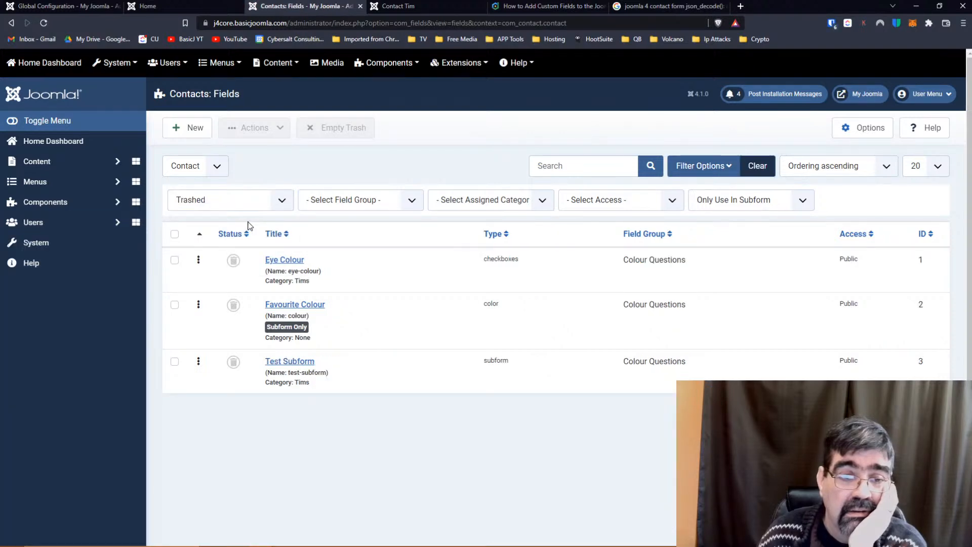
{"action": "left_click", "coordinate": [174, 234]}
{"action": "left_click", "coordinate": [337, 132]}
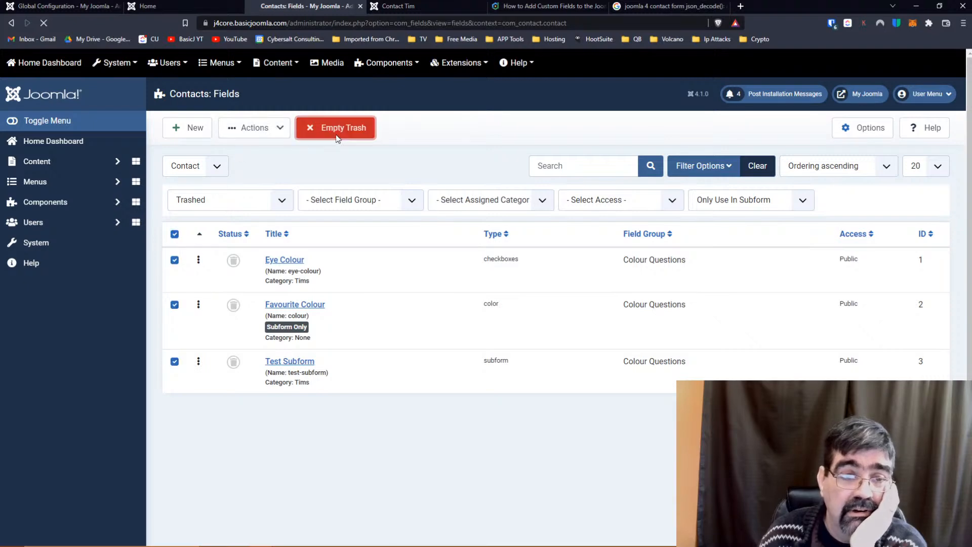
Clear the filters and move all five remaining contact fields to the trash.
{"action": "left_click", "coordinate": [762, 201]}
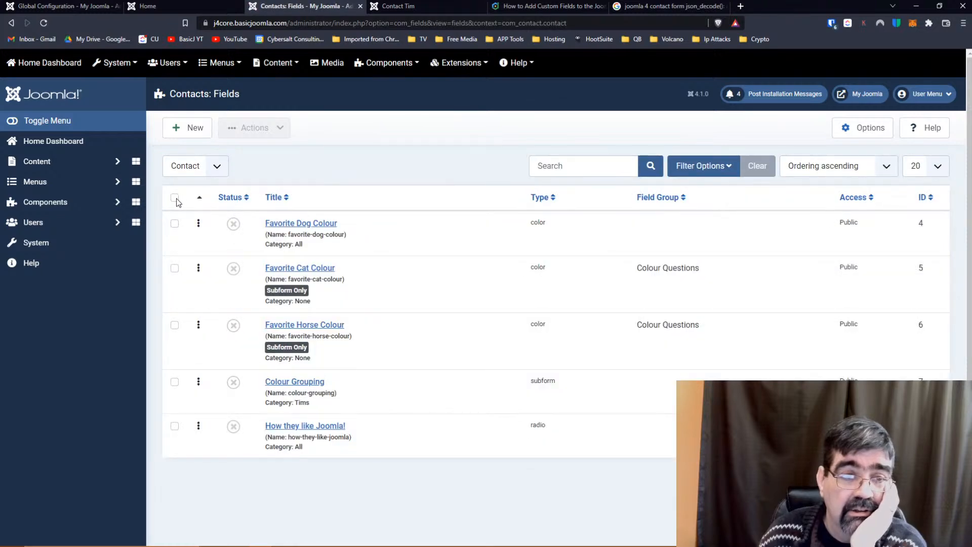
{"action": "left_click", "coordinate": [175, 198]}
{"action": "left_click", "coordinate": [242, 131]}
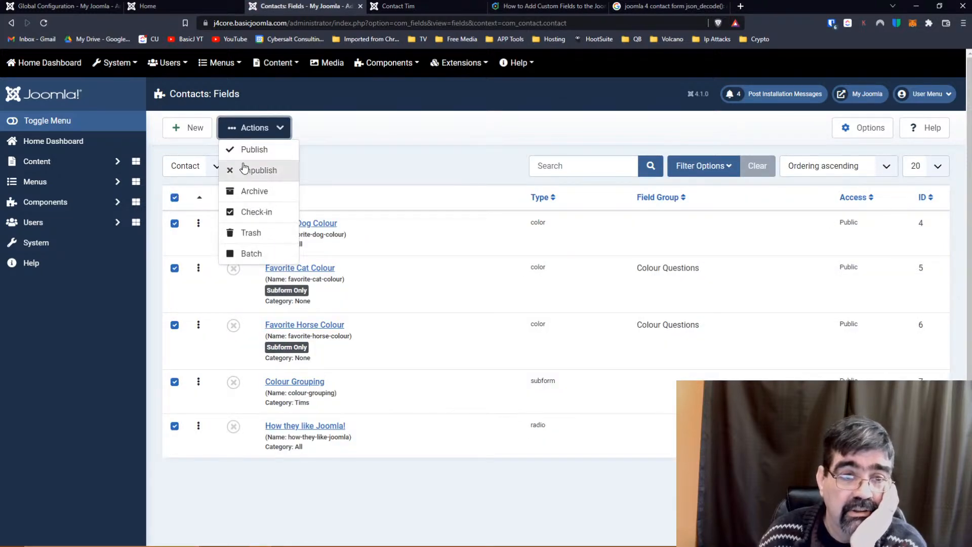
{"action": "left_click", "coordinate": [243, 233]}
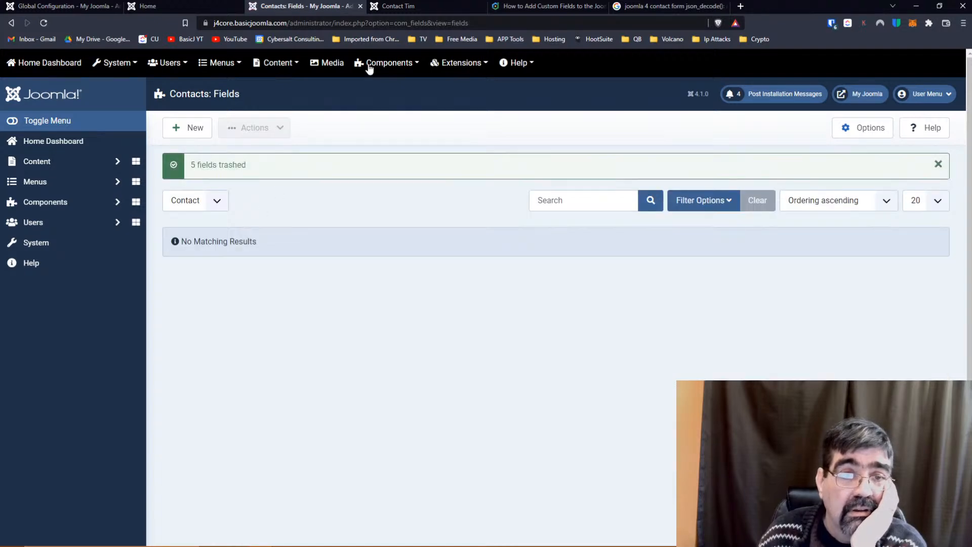
{"action": "left_click", "coordinate": [405, 6]}
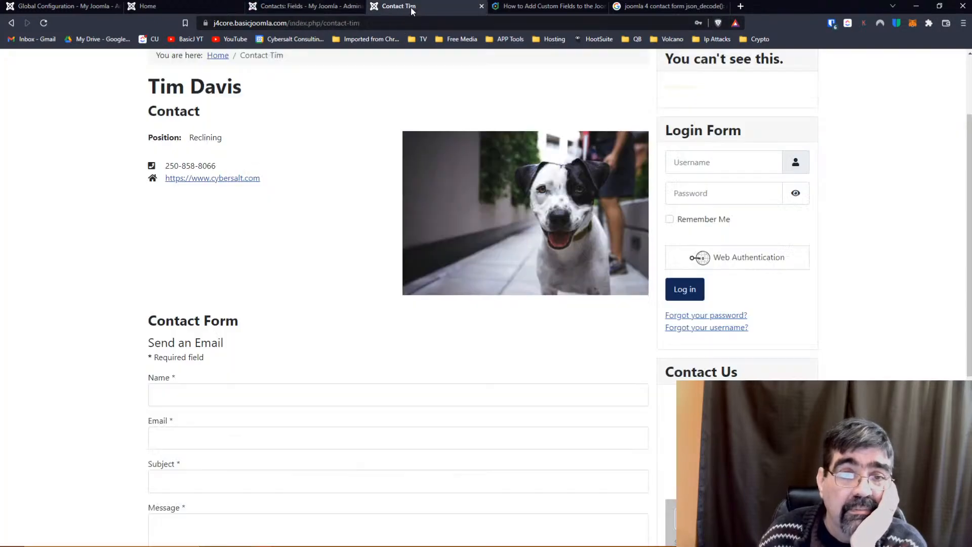
{"action": "left_click", "coordinate": [44, 22]}
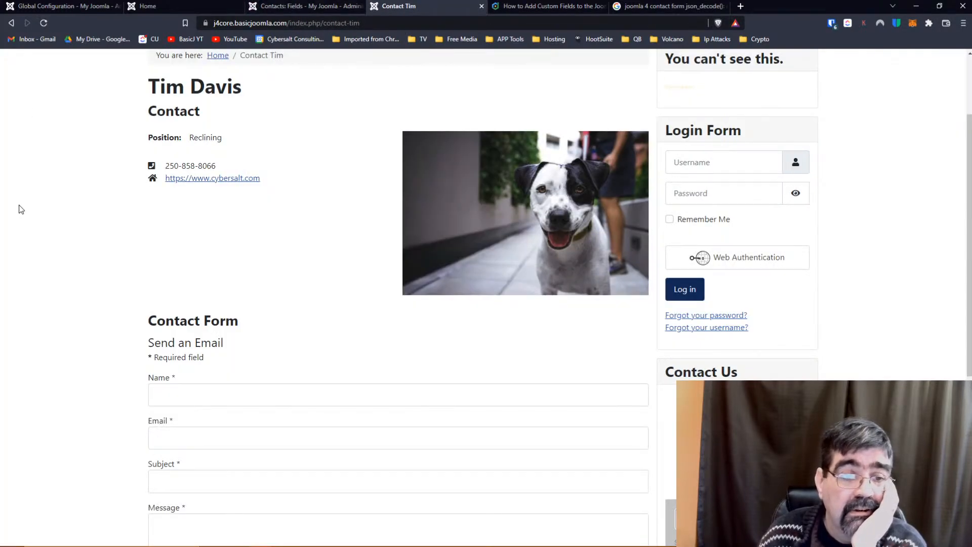
{"action": "scroll", "coordinate": [66, 180], "scroll_direction": "down", "scroll_amount": 5}
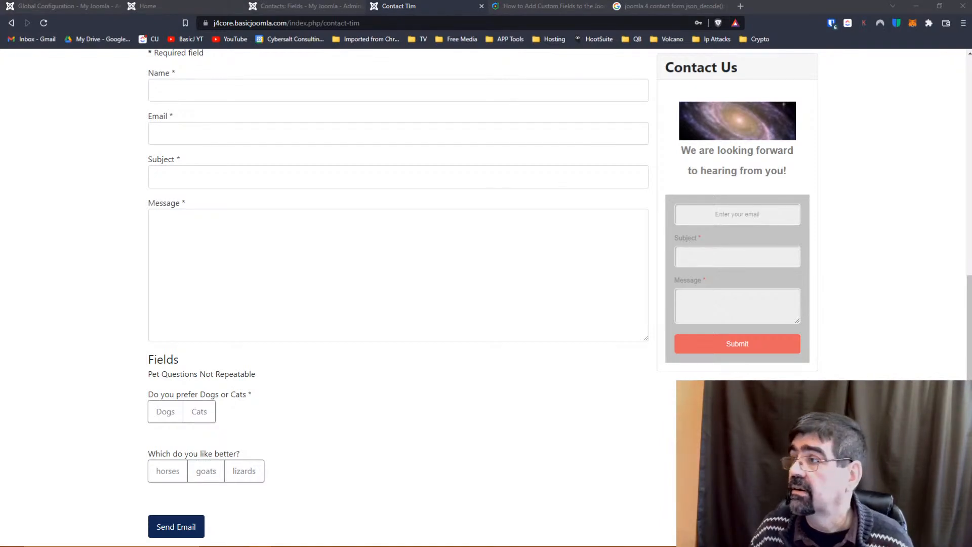
{"action": "key", "text": "alt+Tab"}
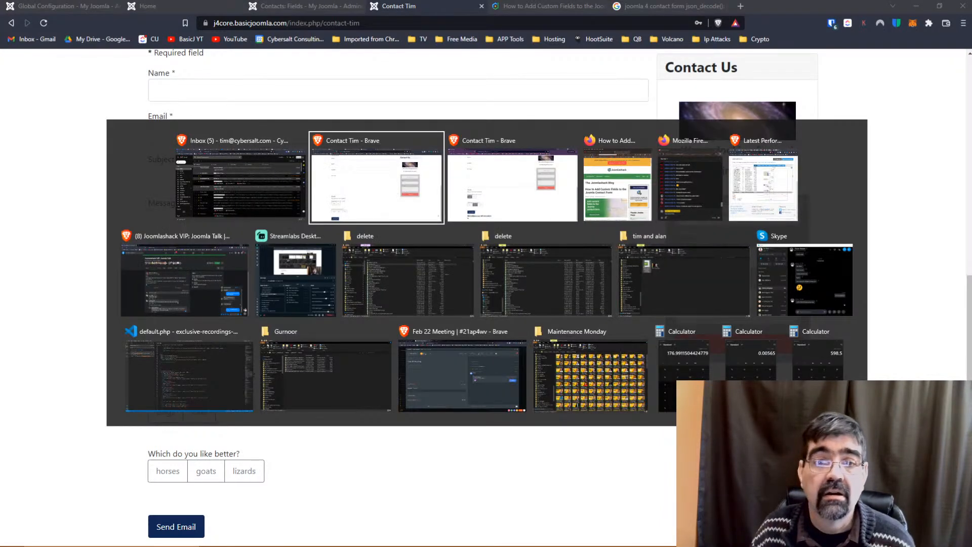
{"action": "key", "text": "alt+Tab"}
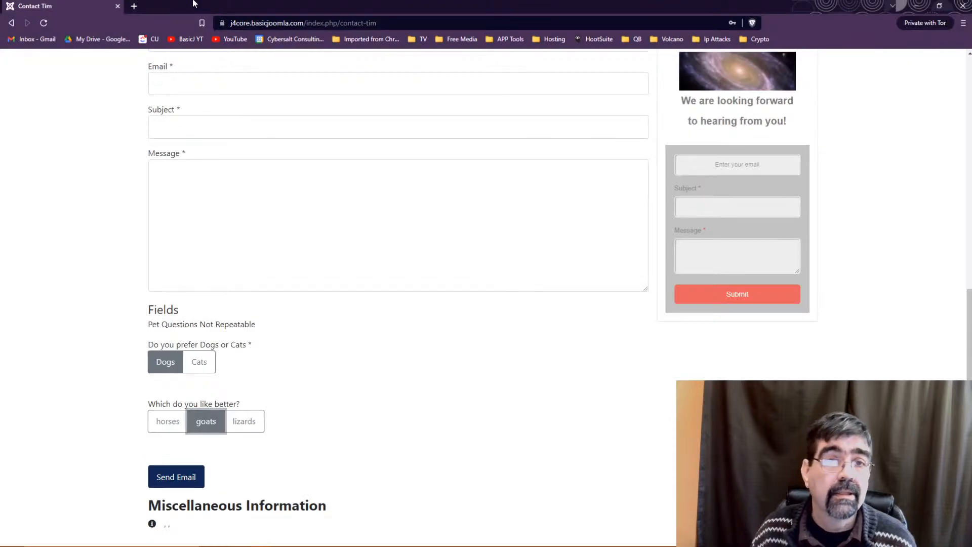
{"action": "left_click", "coordinate": [411, 26]}
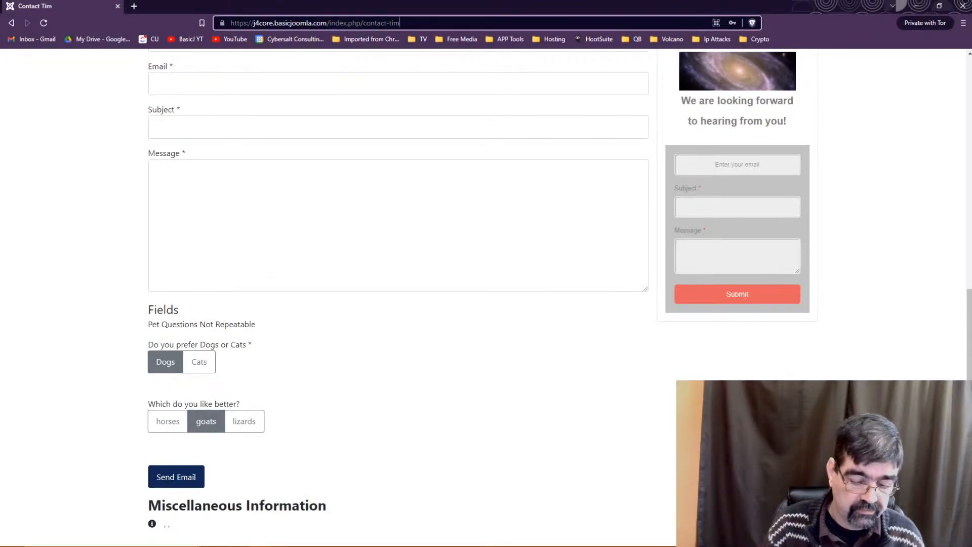
{"action": "key", "text": "Return"}
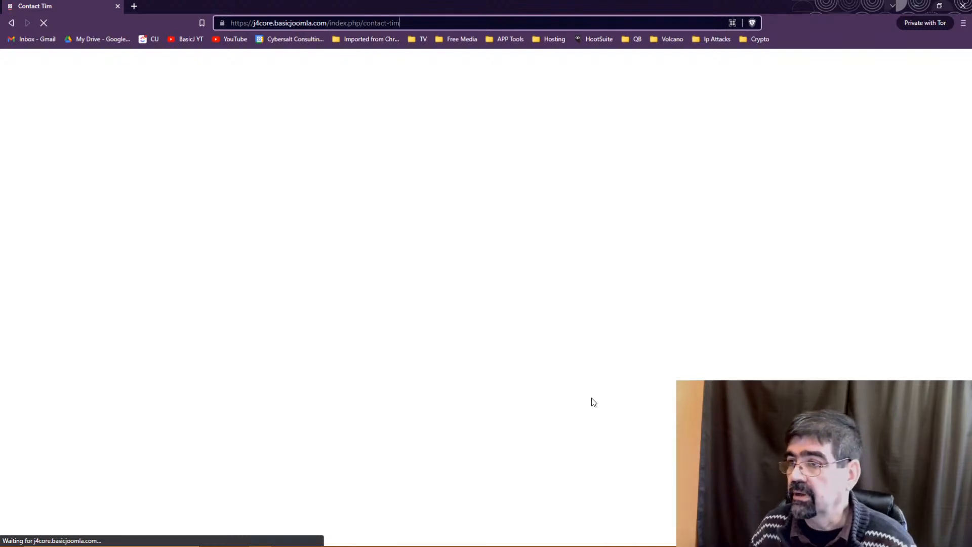
{"action": "scroll", "coordinate": [355, 350], "scroll_direction": "down", "scroll_amount": 8}
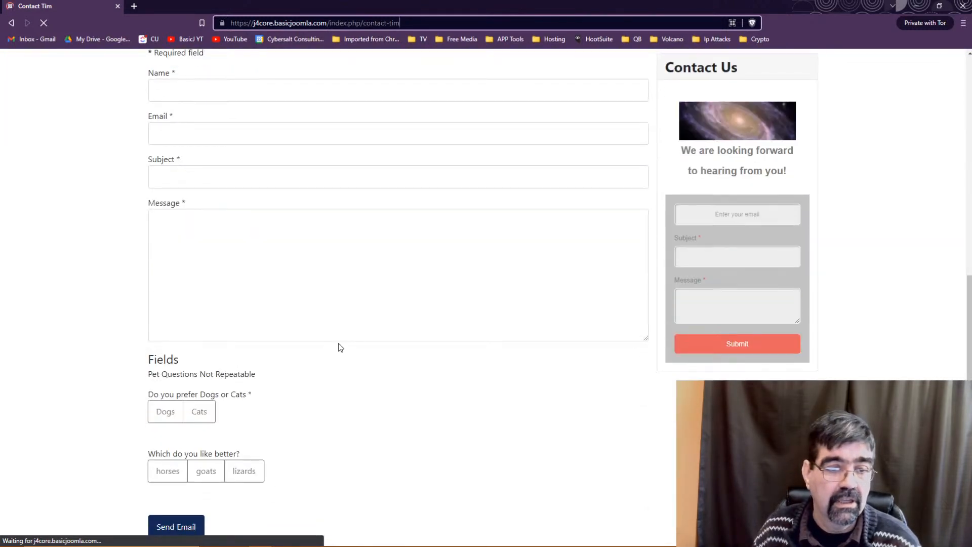
{"action": "left_click", "coordinate": [175, 407]}
{"action": "left_click", "coordinate": [200, 411]}
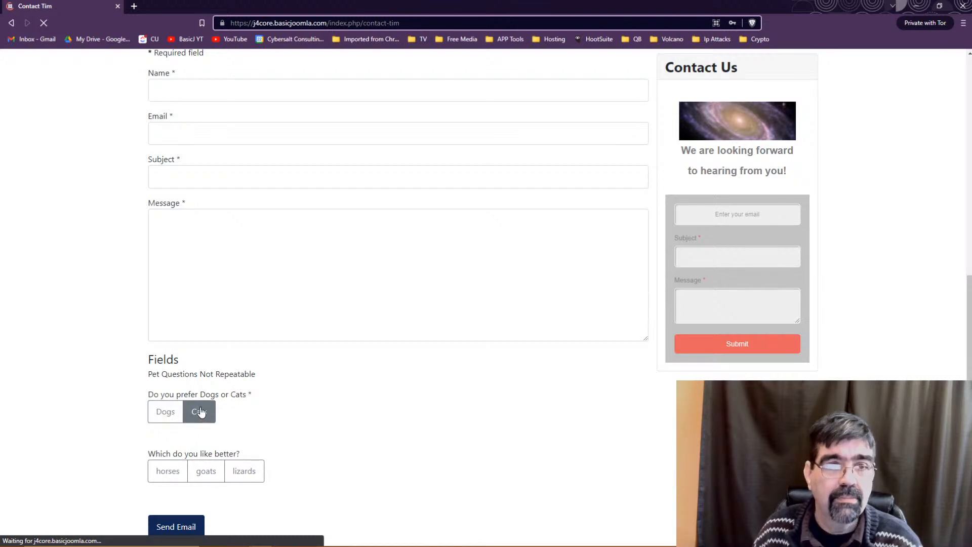
{"action": "left_click", "coordinate": [916, 5]}
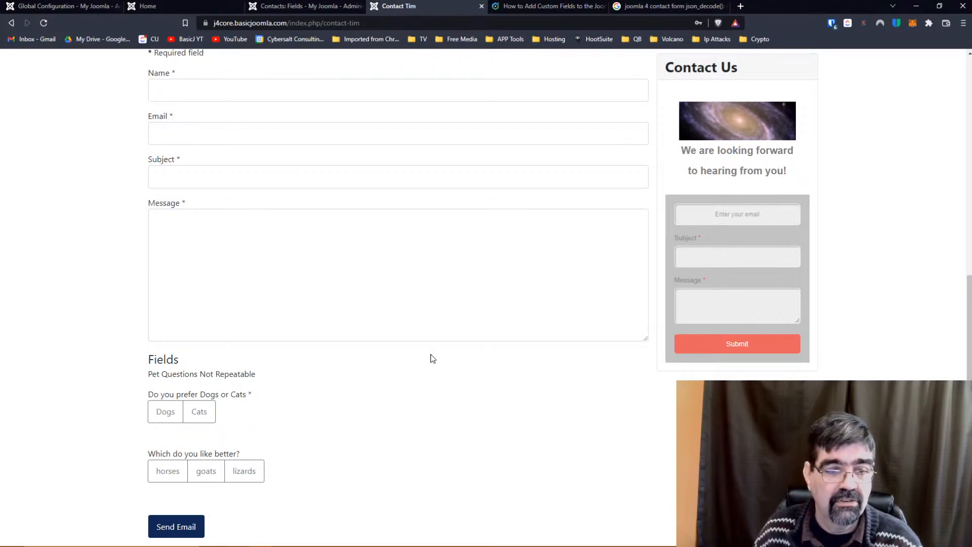
{"action": "scroll", "coordinate": [432, 358], "scroll_direction": "up", "scroll_amount": 8}
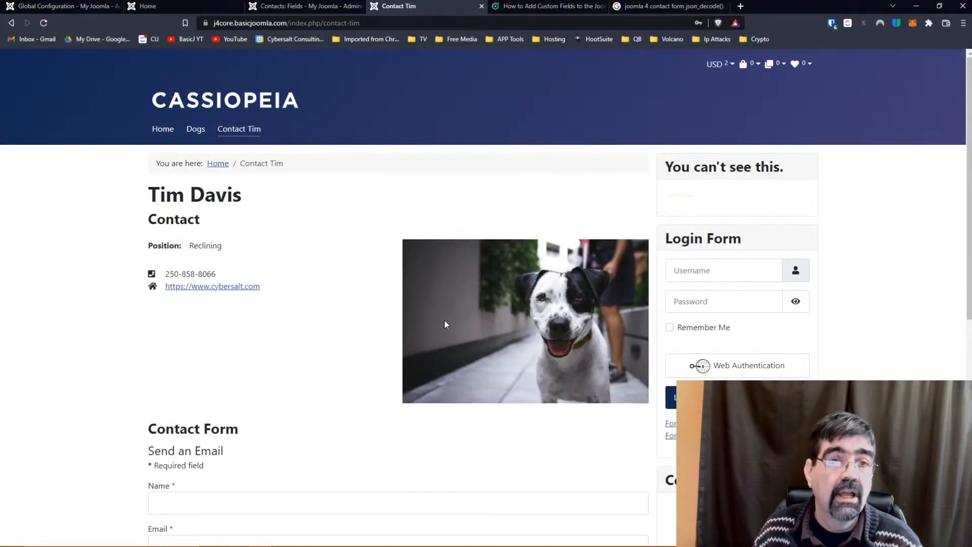
Filter the field list to Trashed and publish all five trashed contact fields again.
{"action": "left_click", "coordinate": [181, 3]}
{"action": "left_click", "coordinate": [274, 6]}
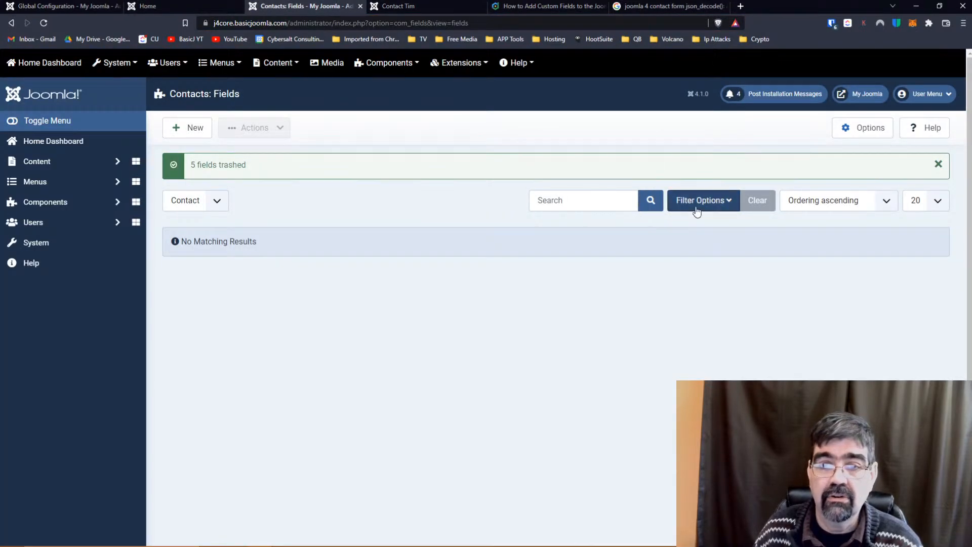
{"action": "left_click", "coordinate": [724, 204]}
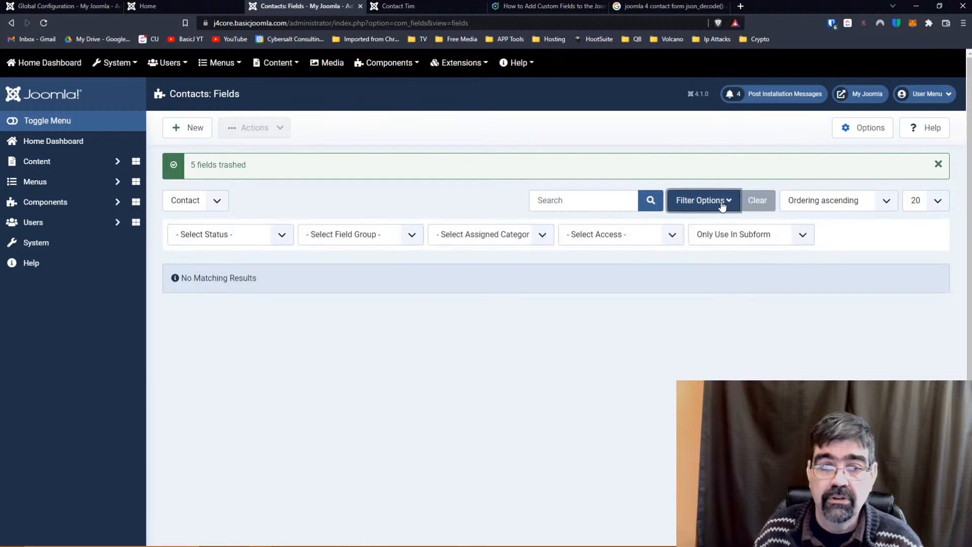
{"action": "left_click", "coordinate": [226, 242]}
{"action": "left_click", "coordinate": [216, 271]}
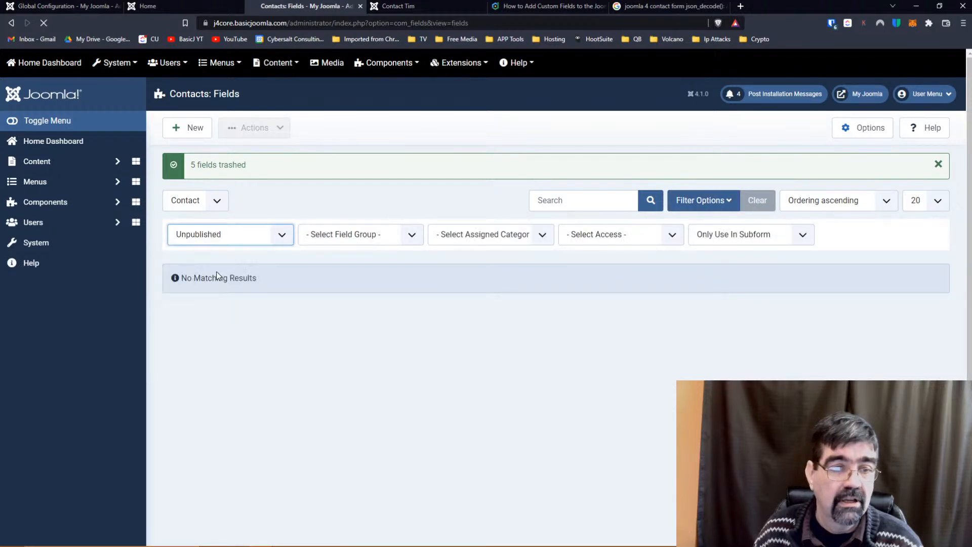
{"action": "left_click", "coordinate": [215, 207]}
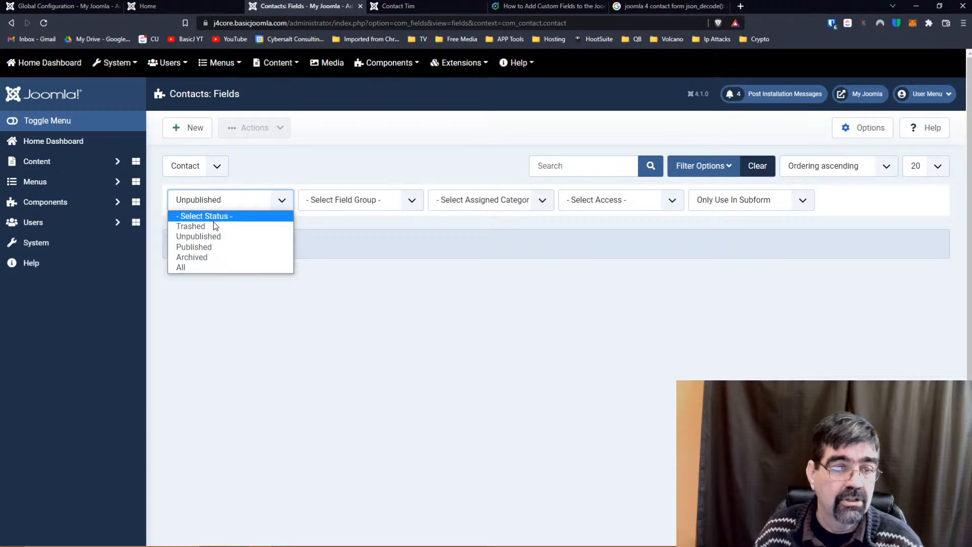
{"action": "left_click", "coordinate": [214, 228]}
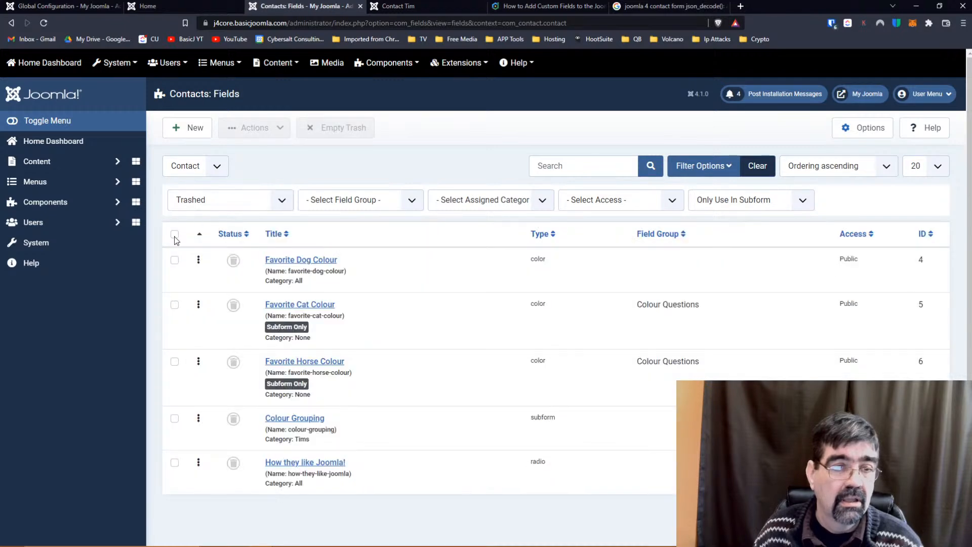
{"action": "left_click", "coordinate": [174, 234]}
{"action": "left_click", "coordinate": [256, 128]}
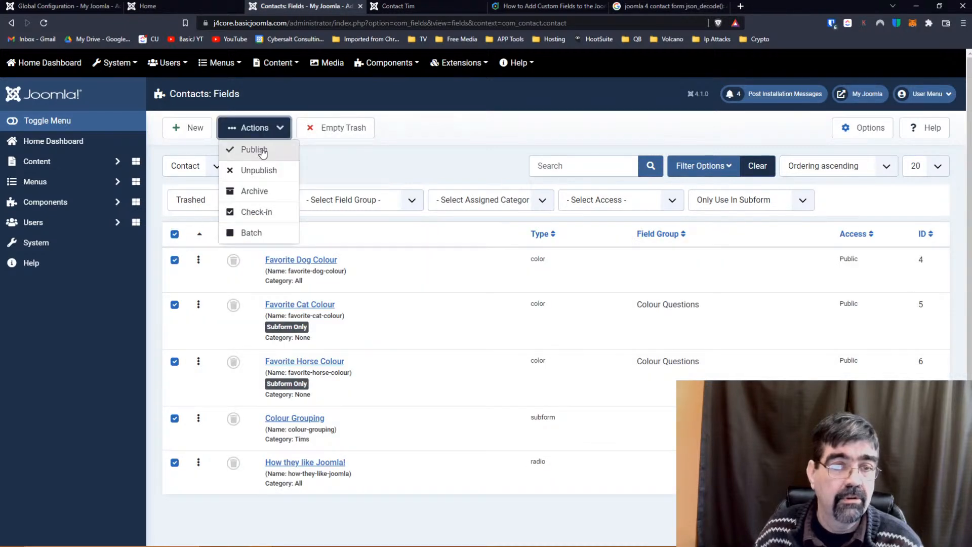
{"action": "left_click", "coordinate": [260, 149]}
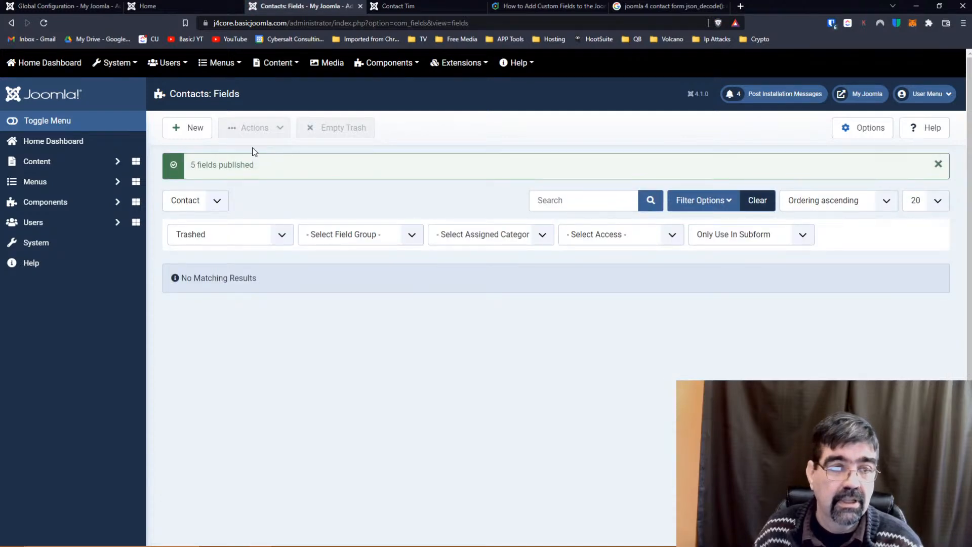
{"action": "left_click", "coordinate": [756, 201]}
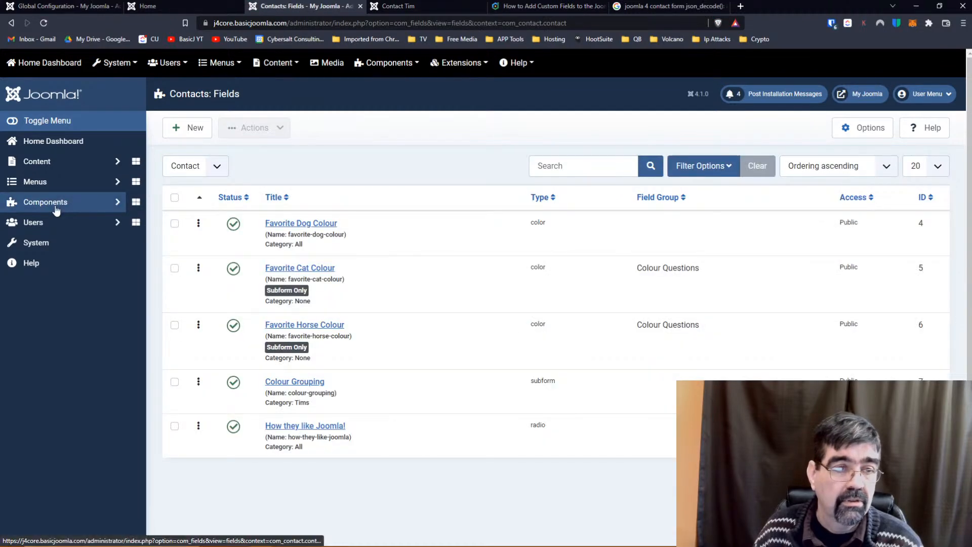
Trash all three Mail-context fields and return to the front-end contact page.
{"action": "left_click", "coordinate": [57, 209]}
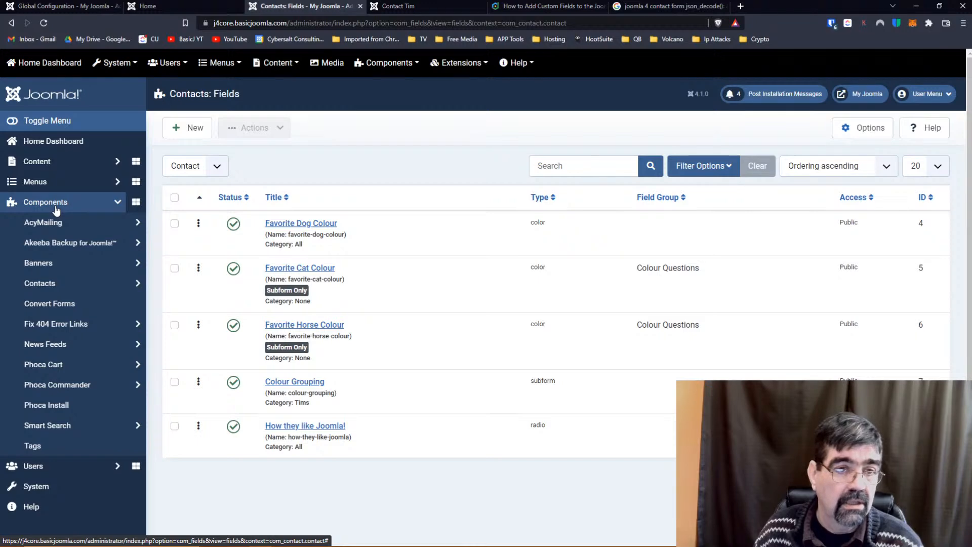
{"action": "left_click", "coordinate": [219, 168]}
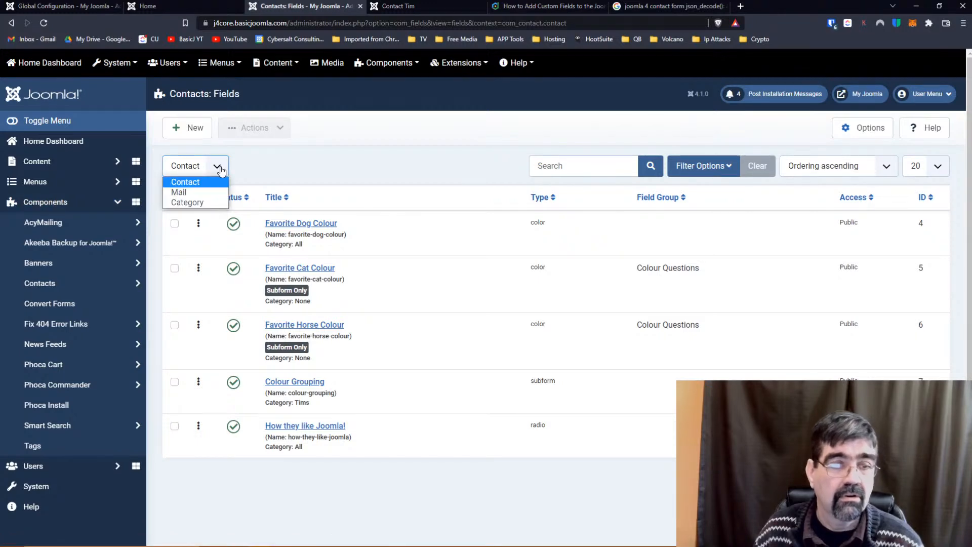
{"action": "left_click", "coordinate": [213, 195]}
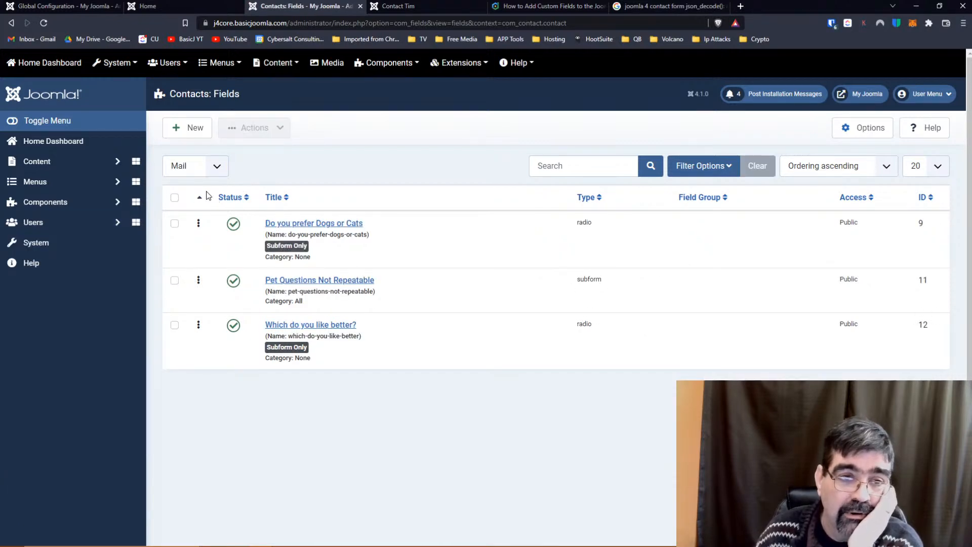
{"action": "left_click", "coordinate": [175, 198]}
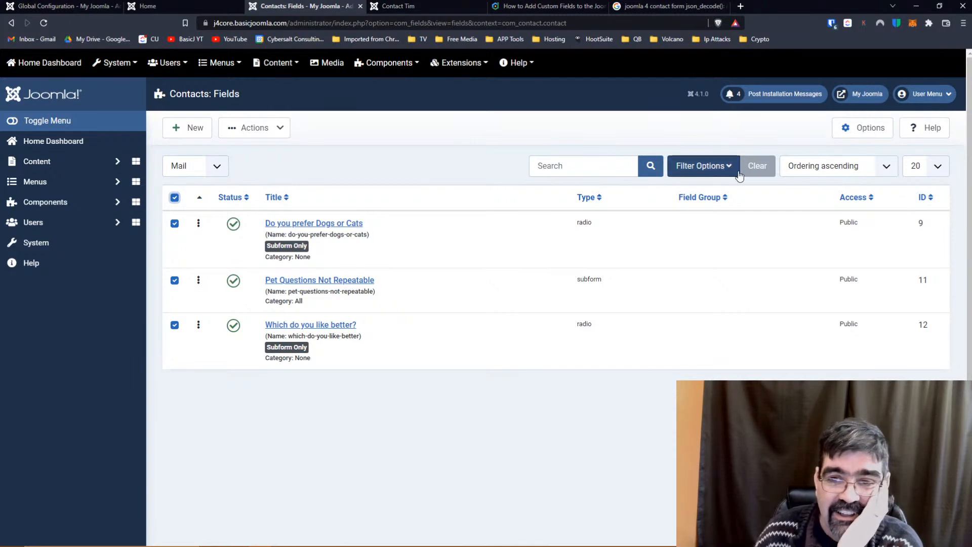
{"action": "left_click", "coordinate": [268, 129]}
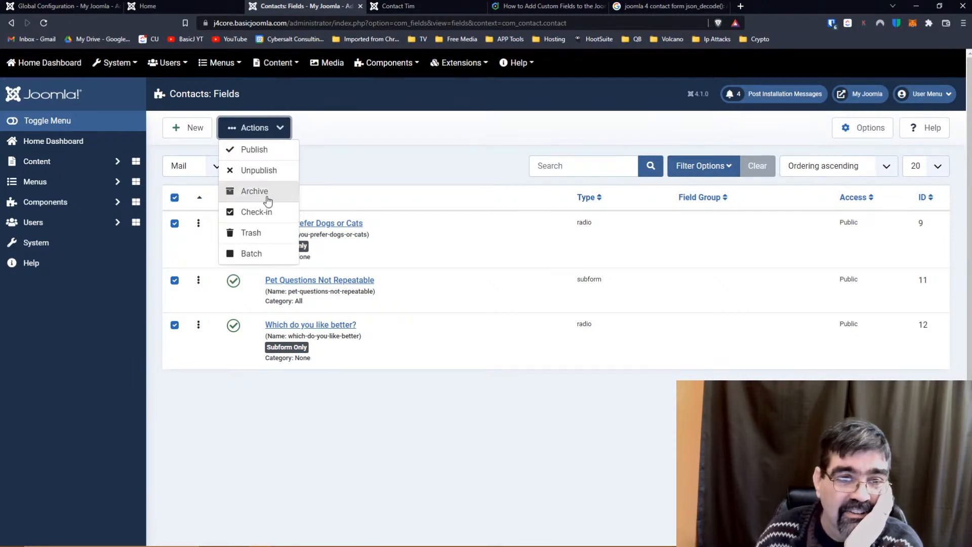
{"action": "left_click", "coordinate": [264, 234]}
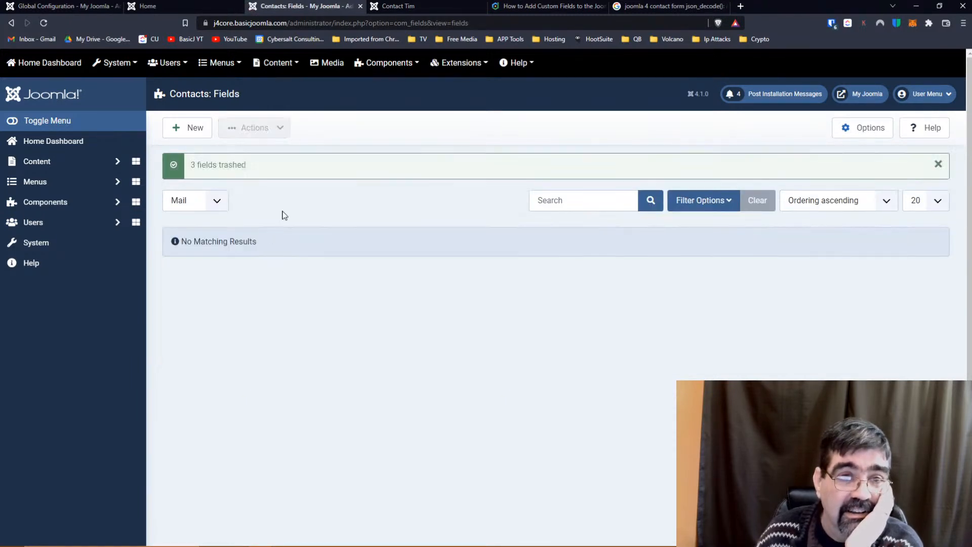
{"action": "left_click", "coordinate": [399, 8]}
Reload the front-end Contact Tim page and scroll through the form.
{"action": "left_click", "coordinate": [41, 23]}
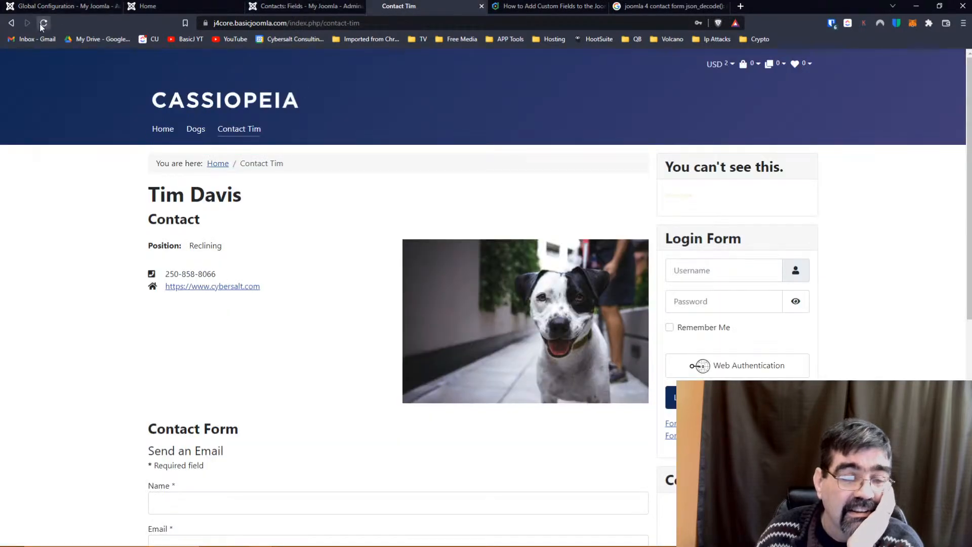
{"action": "scroll", "coordinate": [335, 214], "scroll_direction": "down", "scroll_amount": 5}
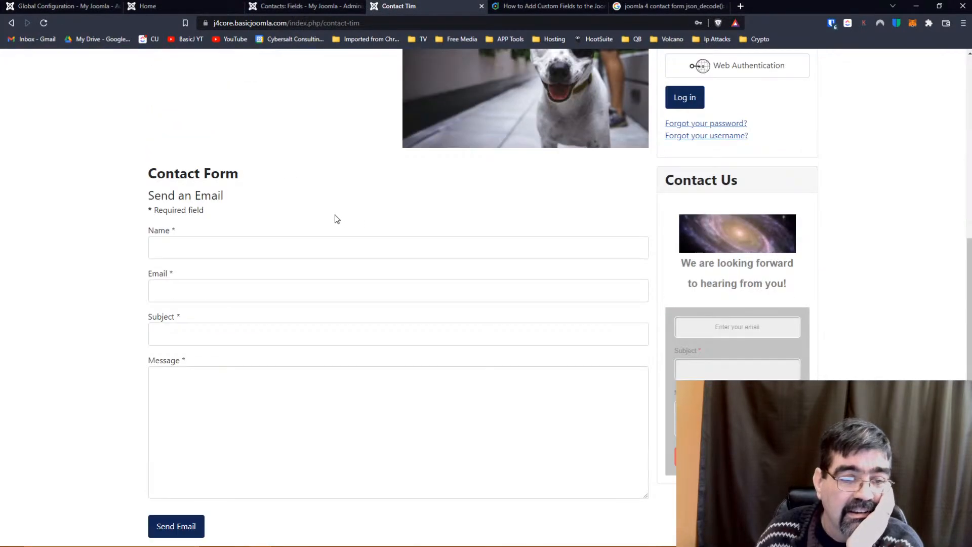
{"action": "scroll", "coordinate": [335, 214], "scroll_direction": "up", "scroll_amount": 5}
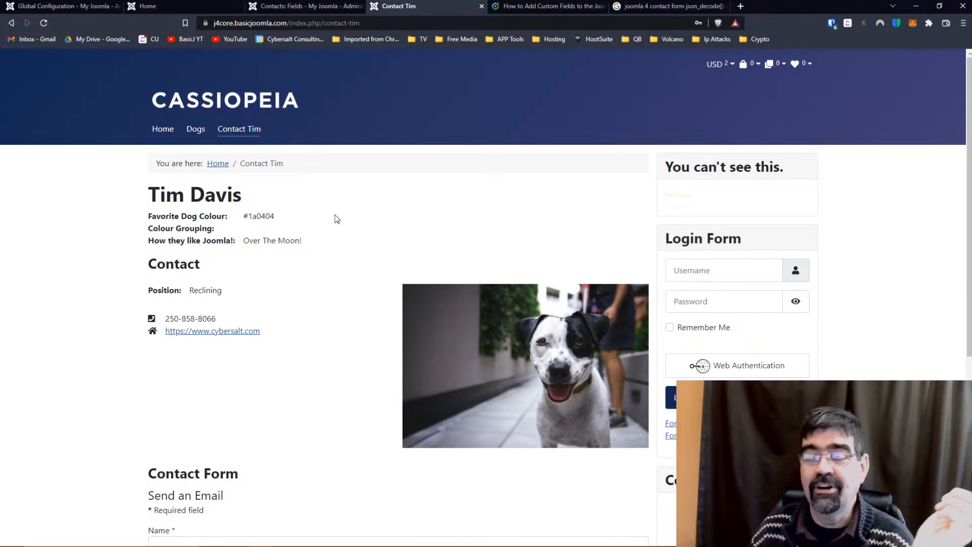
{"action": "scroll", "coordinate": [335, 215], "scroll_direction": "down", "scroll_amount": 6}
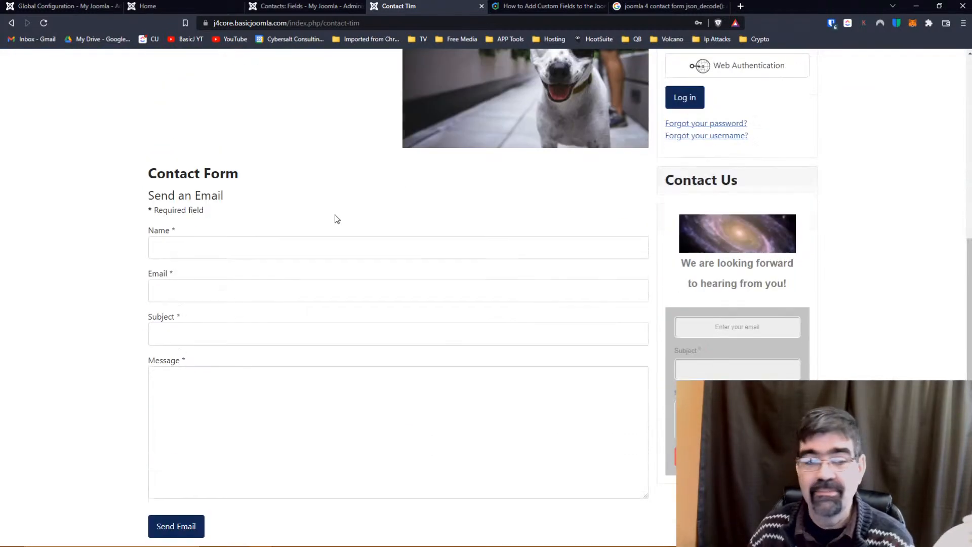
{"action": "scroll", "coordinate": [335, 214], "scroll_direction": "up", "scroll_amount": 6}
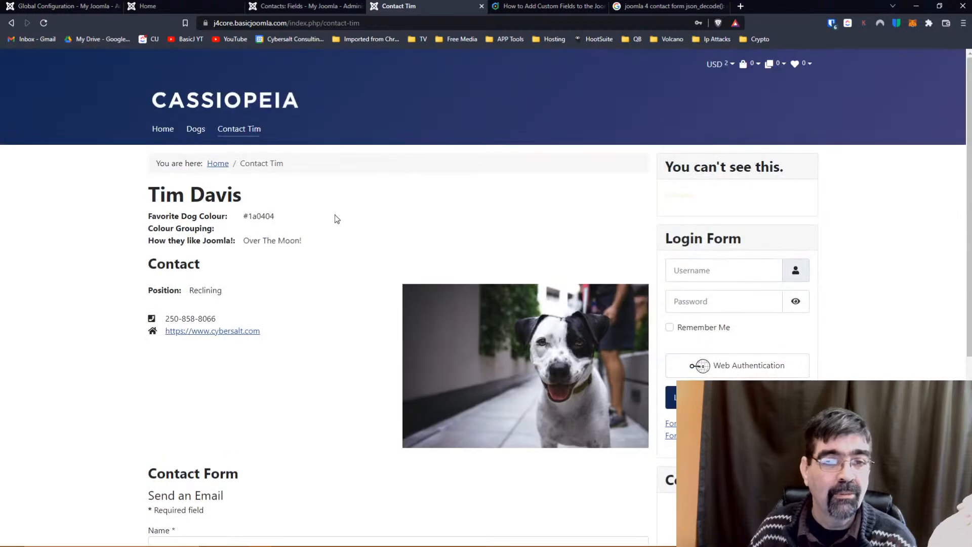
Compare the Contact and Mail field contexts in the admin, then return to the form's Name field.
{"action": "left_click", "coordinate": [269, 9]}
{"action": "left_click", "coordinate": [216, 202]}
{"action": "left_click", "coordinate": [211, 216]}
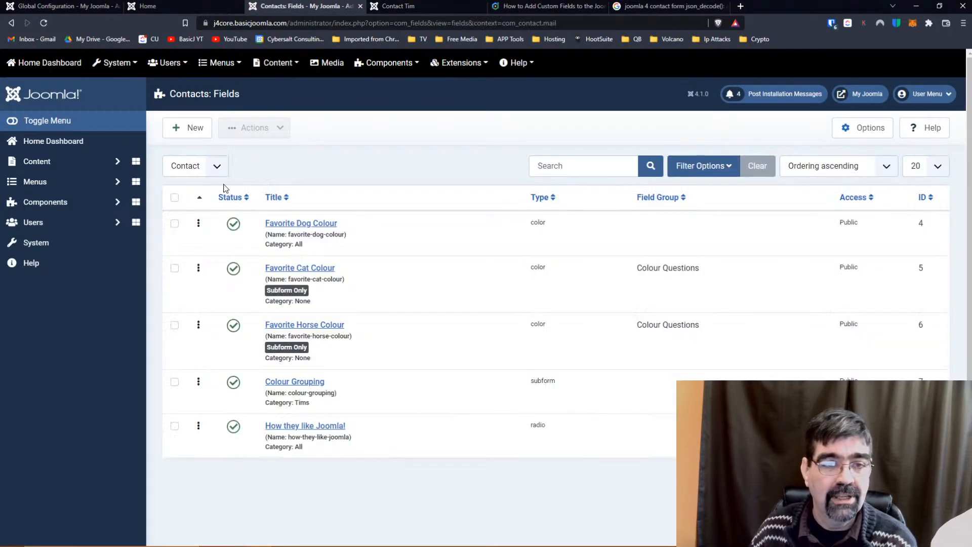
{"action": "left_click", "coordinate": [223, 169]}
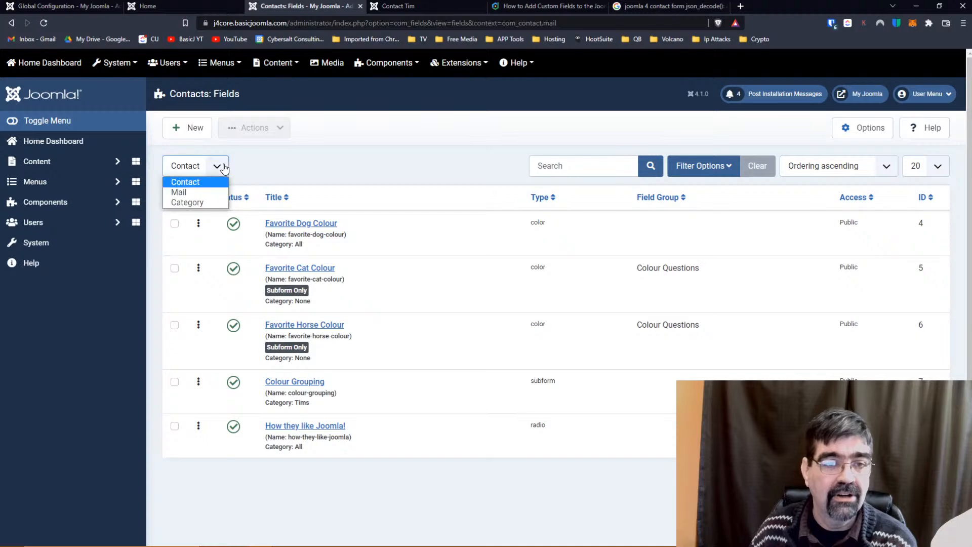
{"action": "left_click", "coordinate": [208, 191]}
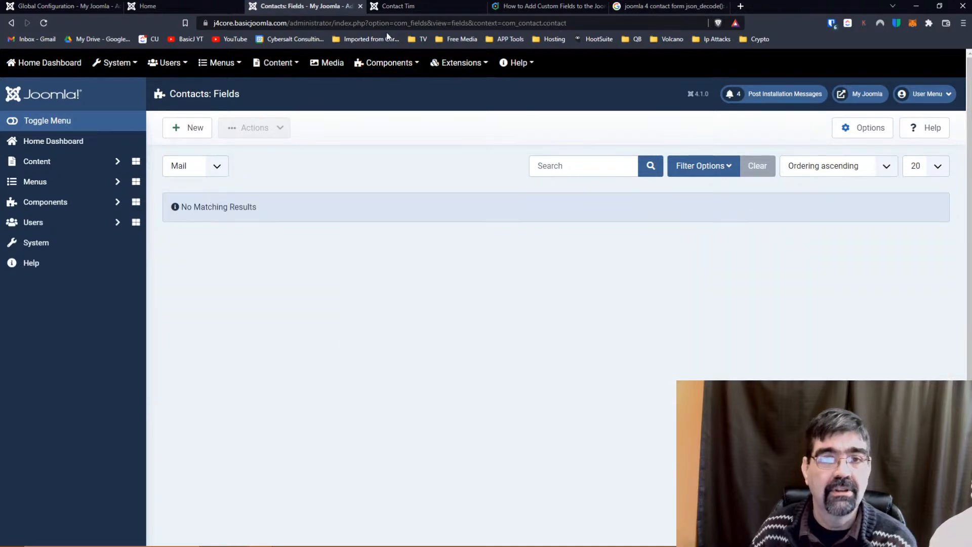
{"action": "left_click", "coordinate": [398, 6]}
{"action": "scroll", "coordinate": [329, 194], "scroll_direction": "down", "scroll_amount": 5}
{"action": "left_click", "coordinate": [256, 248]}
Autofill the sender's name and e-mail, choose subject Hello, write 'Maybe this will work', and send.
{"action": "left_click", "coordinate": [227, 269]}
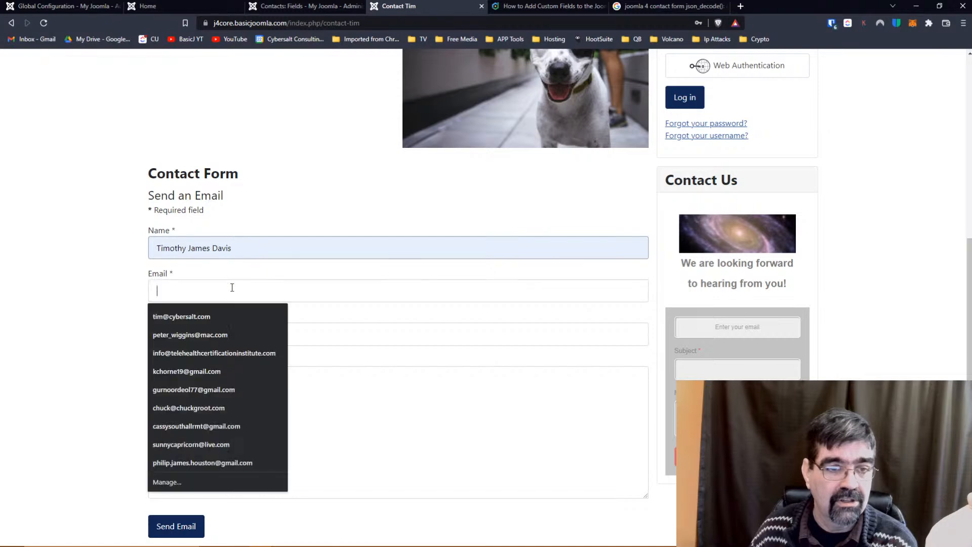
{"action": "left_click", "coordinate": [220, 317]}
{"action": "left_click", "coordinate": [205, 333]}
{"action": "left_click", "coordinate": [195, 360]}
{"action": "left_click", "coordinate": [188, 405]}
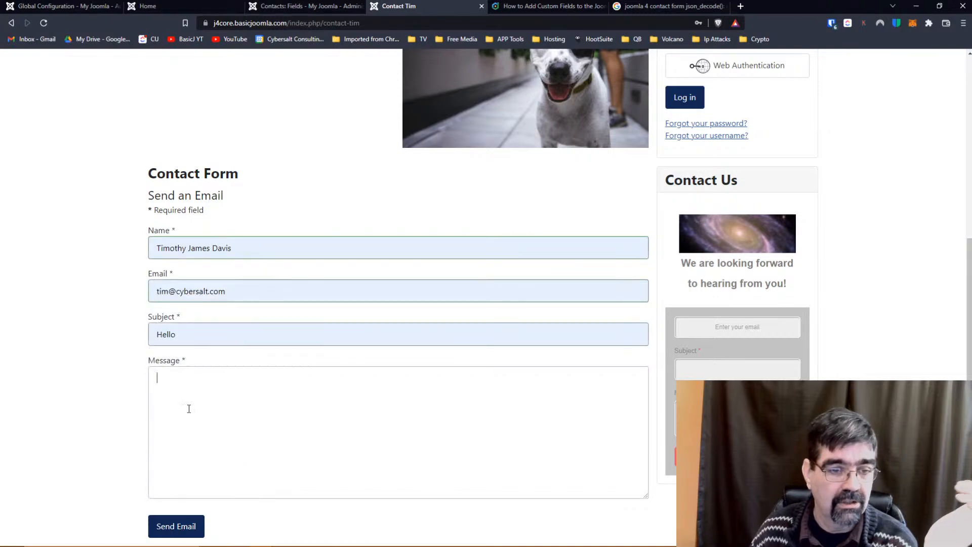
{"action": "type", "text": "Maybe this will work"}
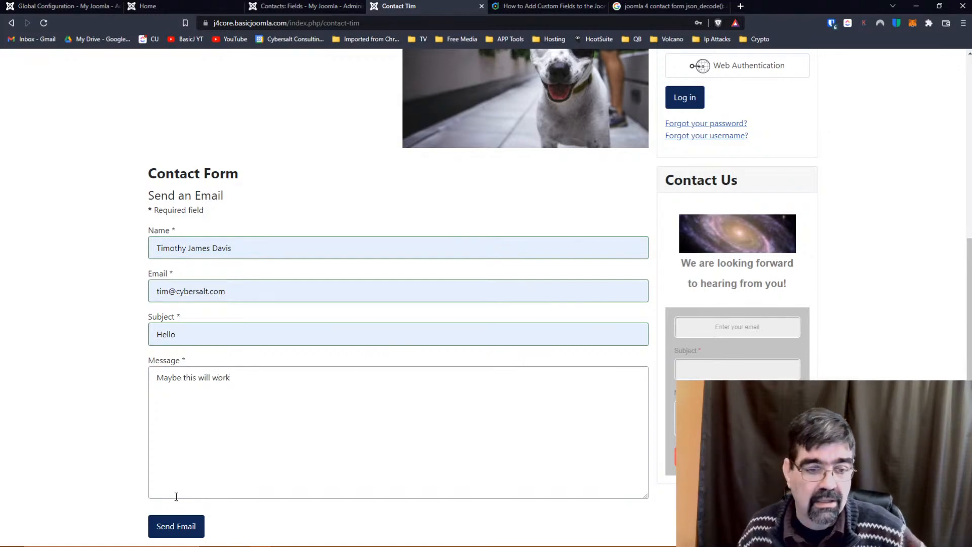
{"action": "left_click", "coordinate": [177, 525]}
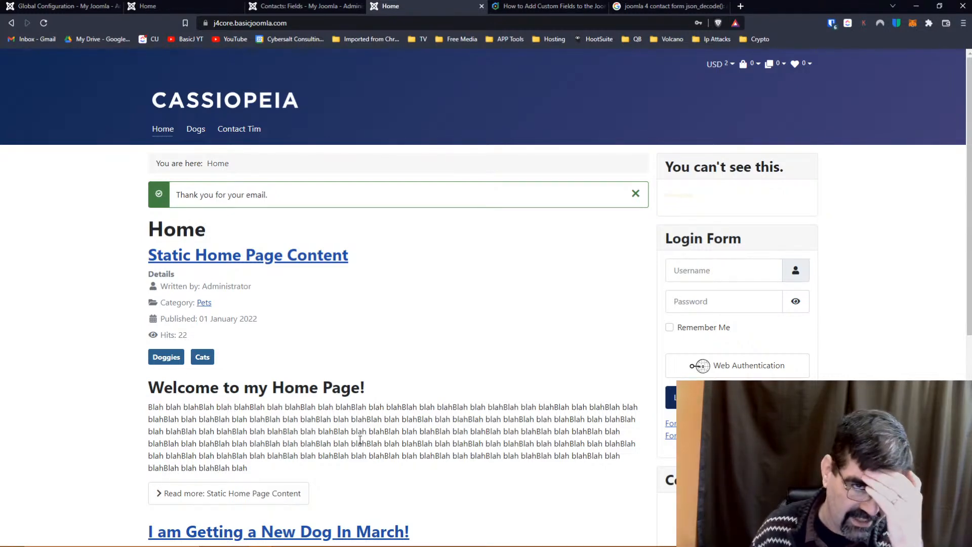
List only the trashed Mail-context fields and open 'Do you prefer Dogs or Cats' for editing.
{"action": "left_click", "coordinate": [300, 7]}
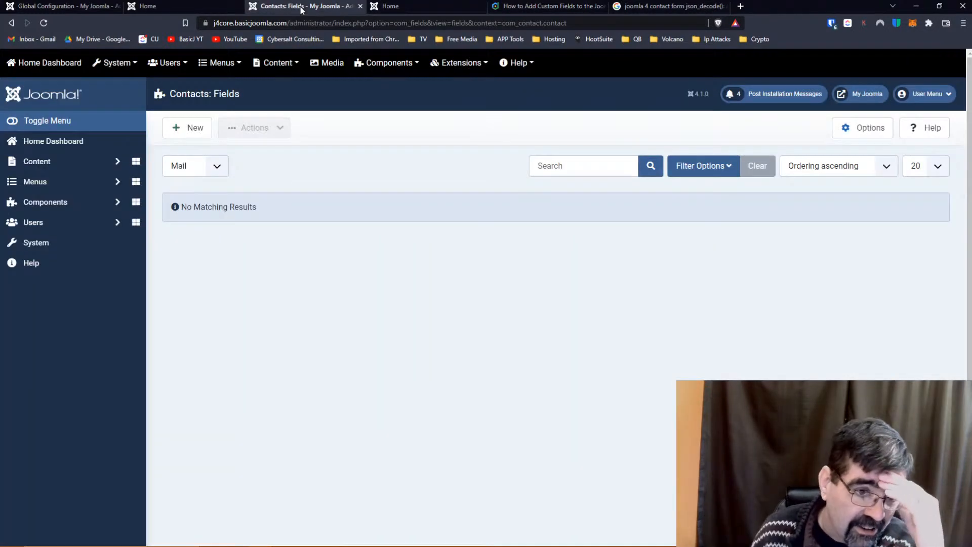
{"action": "left_click", "coordinate": [736, 172]}
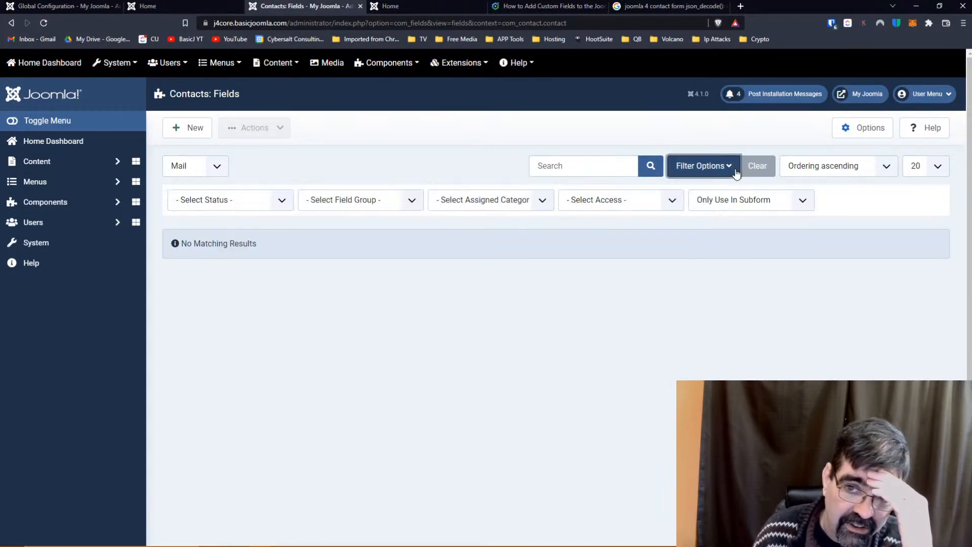
{"action": "left_click", "coordinate": [185, 200]}
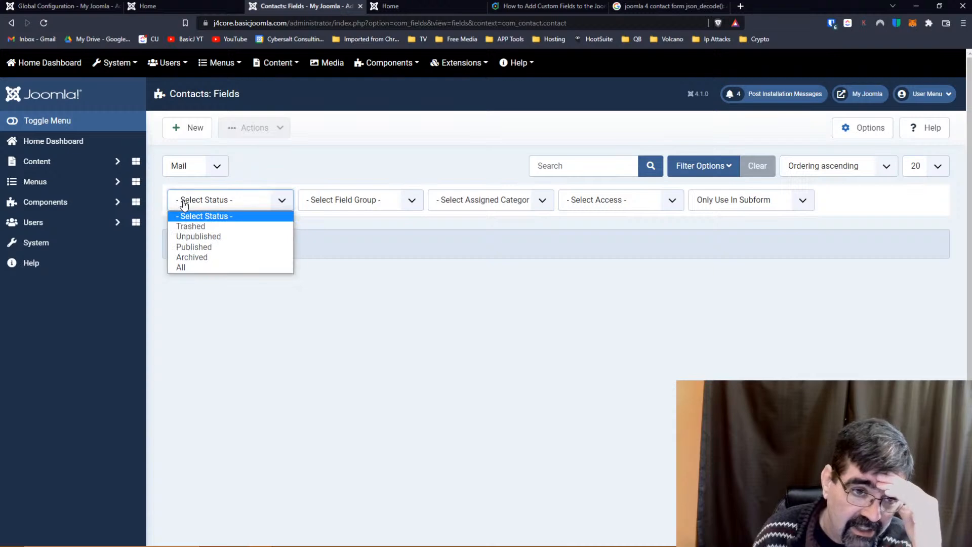
{"action": "left_click", "coordinate": [191, 226]}
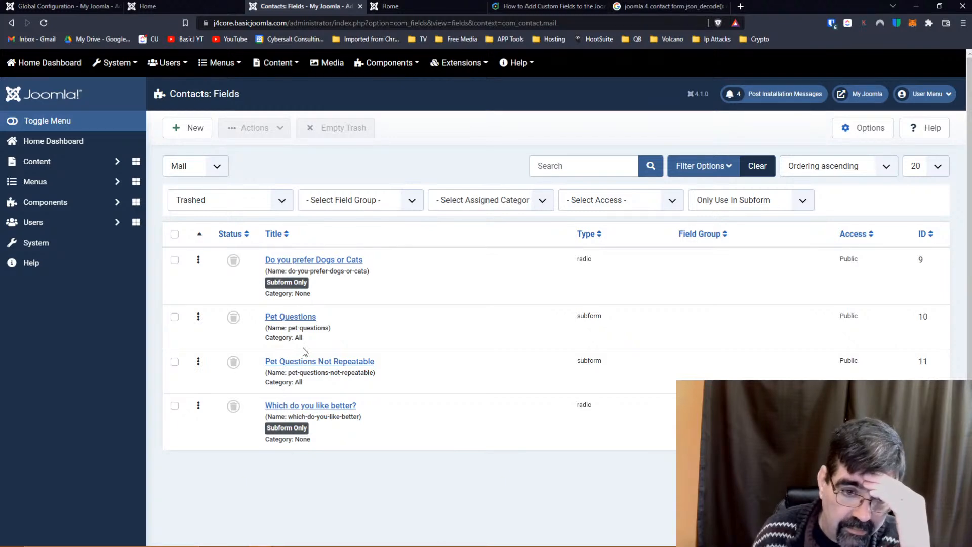
{"action": "left_click", "coordinate": [290, 261]}
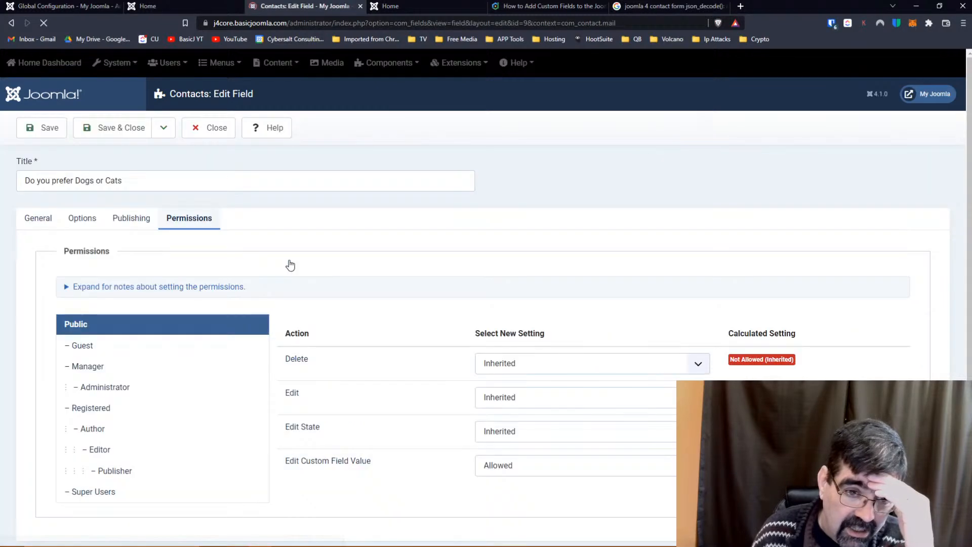
Publish 'Do you prefer Dogs or Cats', allow it outside subforms, assign All categories, and save.
{"action": "left_click", "coordinate": [27, 219]}
{"action": "left_click", "coordinate": [861, 266]}
{"action": "left_click", "coordinate": [821, 287]}
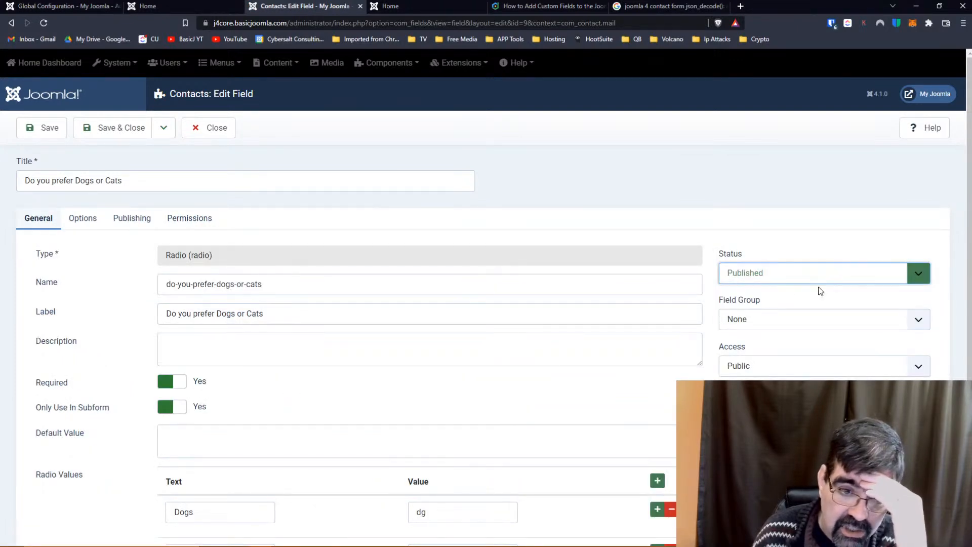
{"action": "scroll", "coordinate": [457, 254], "scroll_direction": "down", "scroll_amount": 2}
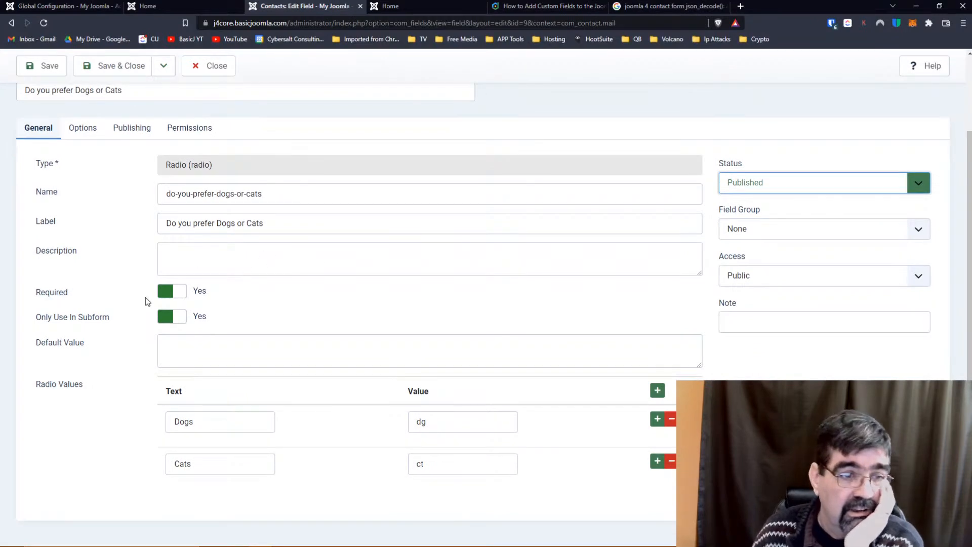
{"action": "left_click", "coordinate": [186, 319]}
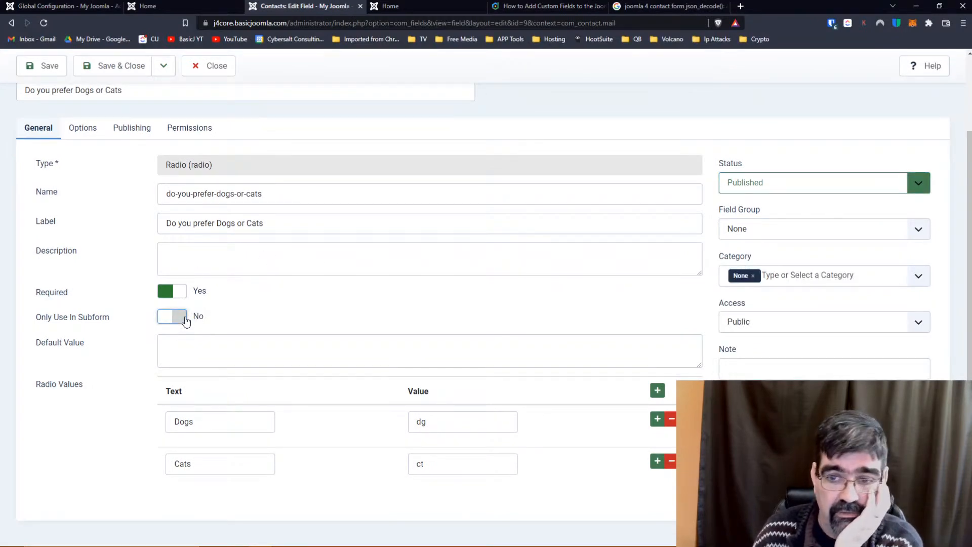
{"action": "left_click", "coordinate": [753, 276]}
{"action": "left_click", "coordinate": [757, 299]}
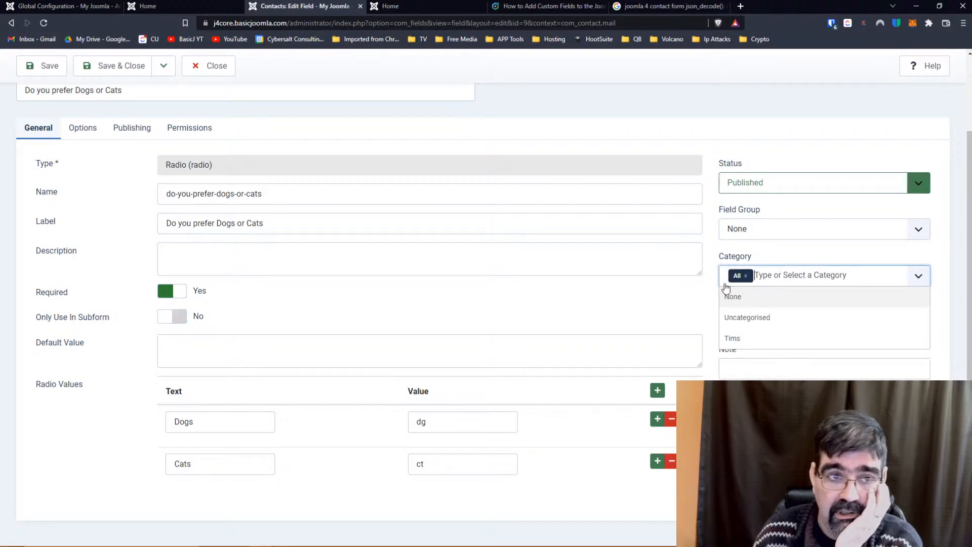
{"action": "left_click", "coordinate": [43, 66]}
{"action": "left_click", "coordinate": [420, 7]}
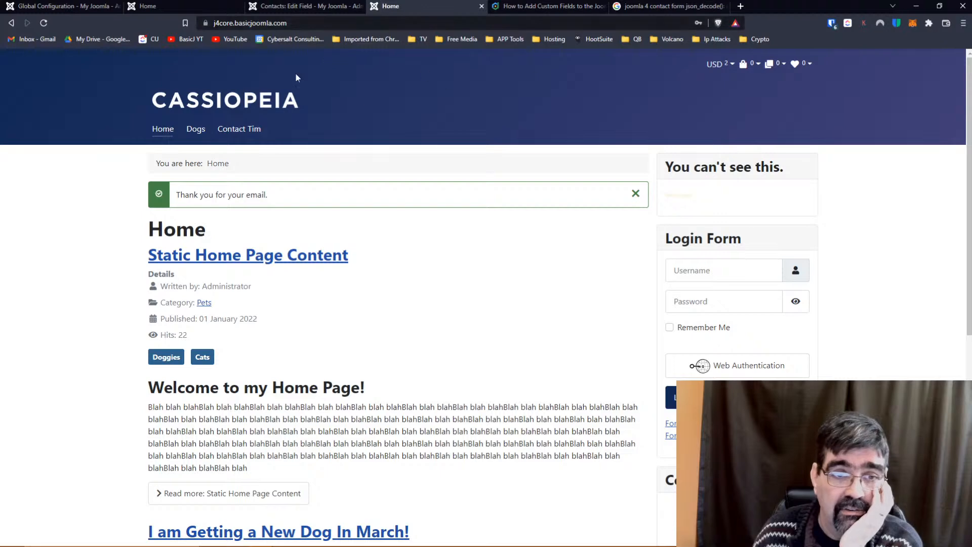
Send Contact Tim with the saved name and e-mail, subject Test, message 'One questions', and Dogs.
{"action": "left_click", "coordinate": [244, 129]}
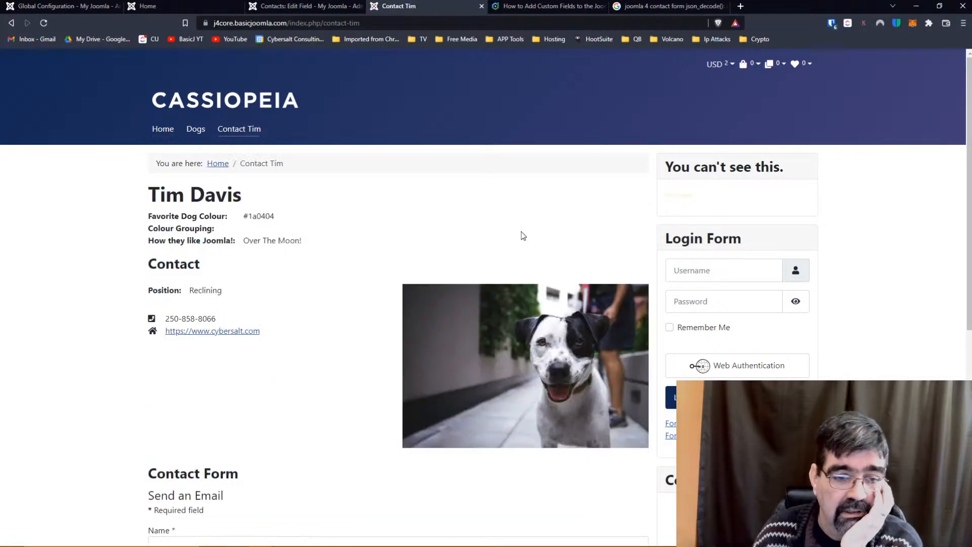
{"action": "scroll", "coordinate": [350, 219], "scroll_direction": "down", "scroll_amount": 7}
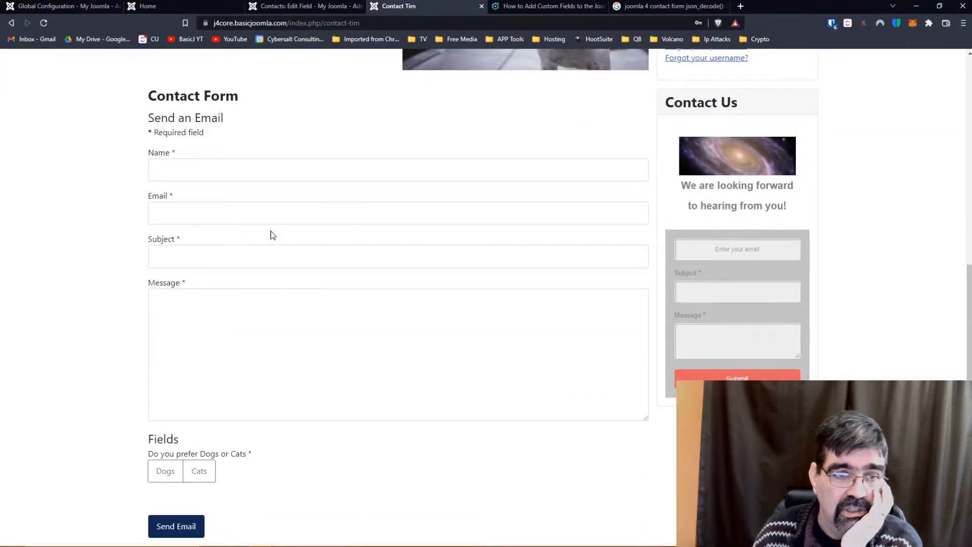
{"action": "left_click", "coordinate": [256, 167]}
{"action": "left_click", "coordinate": [229, 198]}
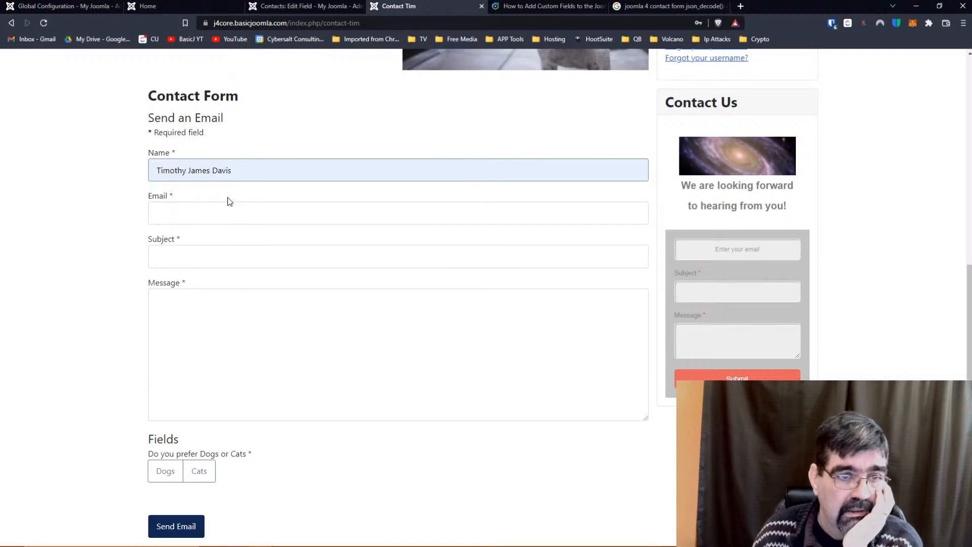
{"action": "left_click", "coordinate": [225, 205]}
{"action": "left_click", "coordinate": [222, 238]}
{"action": "left_click", "coordinate": [214, 252]}
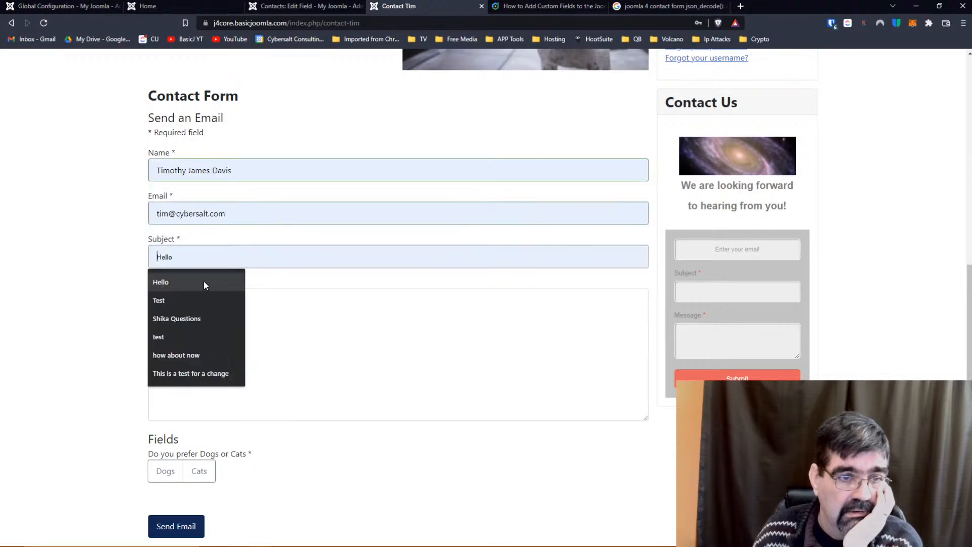
{"action": "left_click", "coordinate": [199, 292]}
{"action": "left_click", "coordinate": [195, 309]}
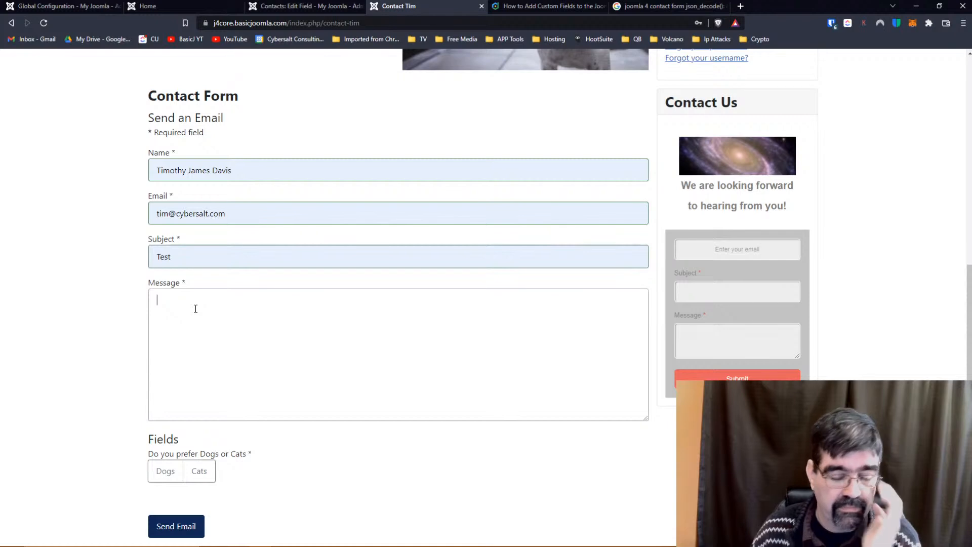
{"action": "type", "text": "One questions"}
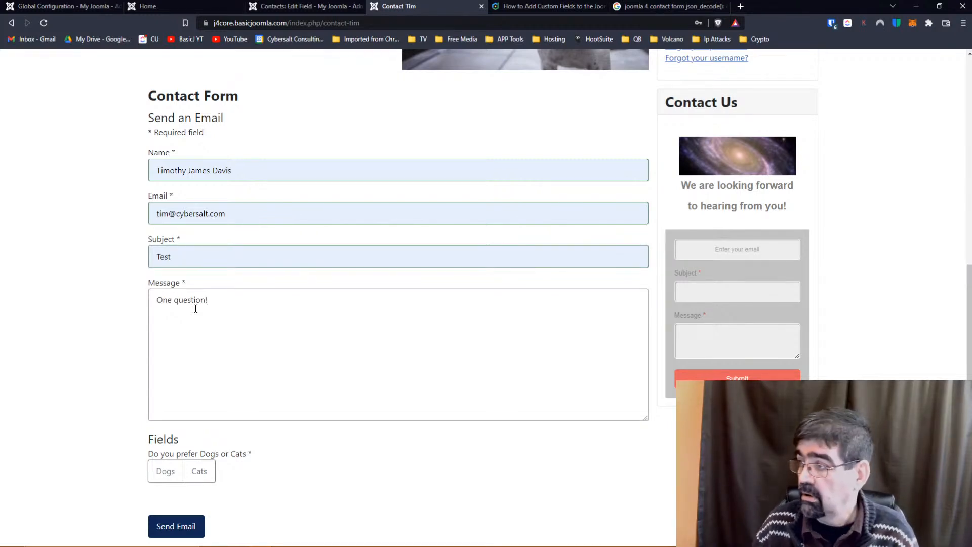
{"action": "left_click", "coordinate": [161, 478]}
{"action": "left_click", "coordinate": [172, 526]}
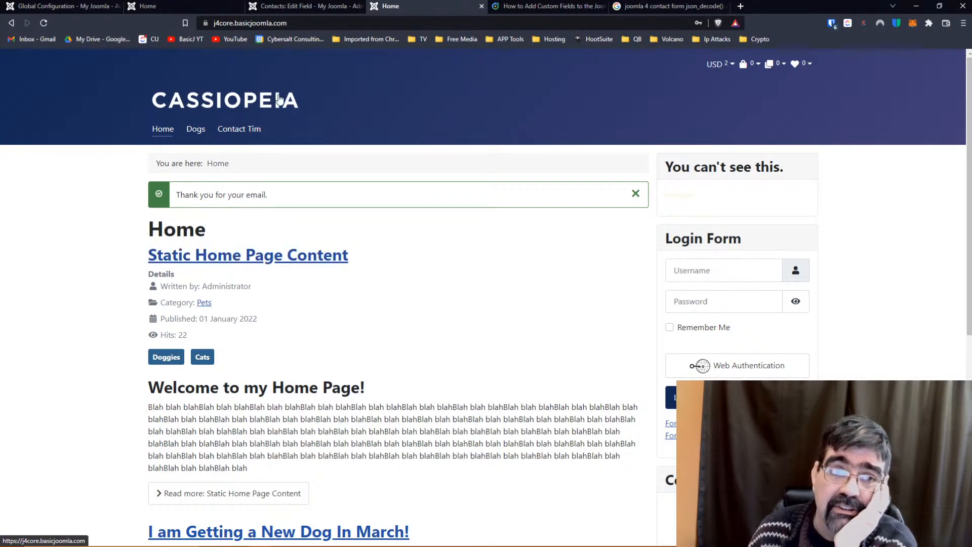
Close the field editor and republish the trashed Pet Questions Not Repeatable field.
{"action": "left_click", "coordinate": [304, 7]}
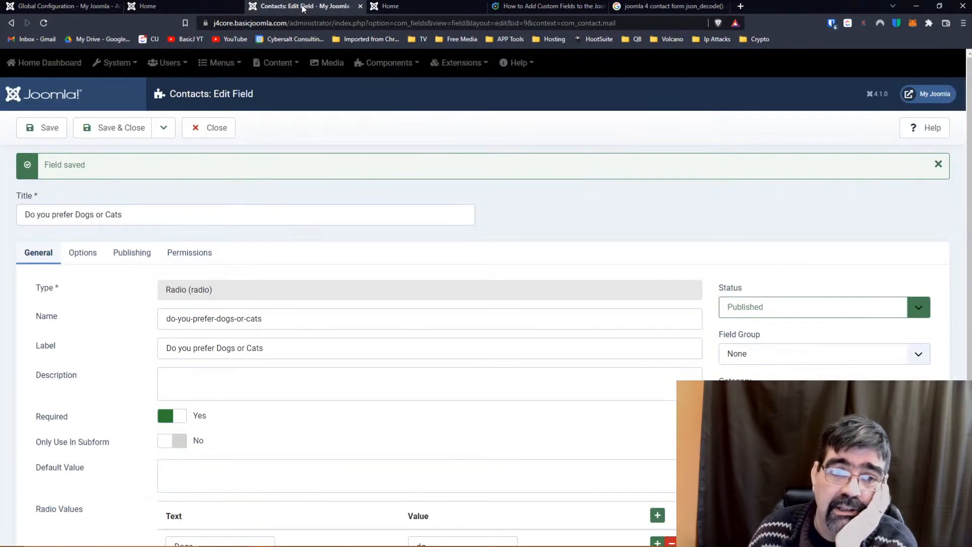
{"action": "left_click", "coordinate": [217, 132]}
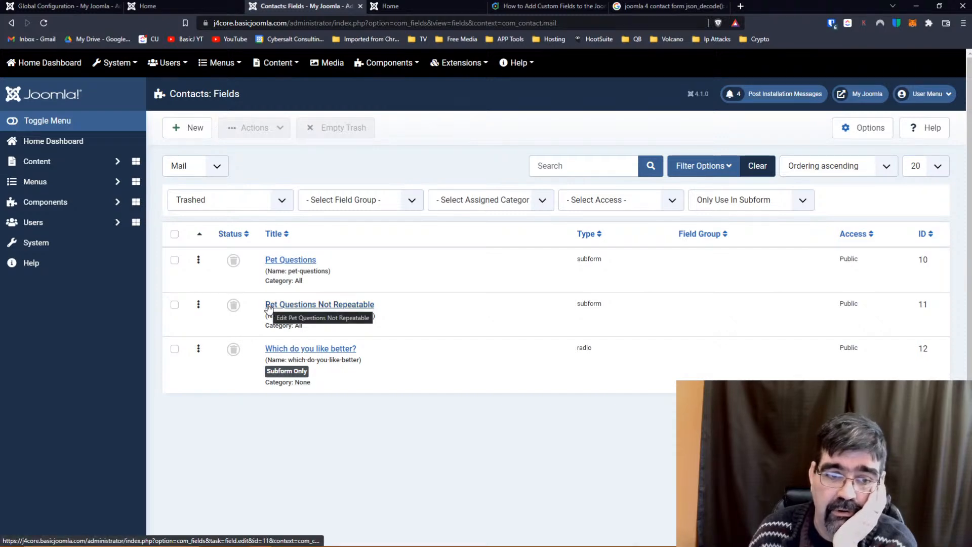
{"action": "left_click", "coordinate": [233, 306]}
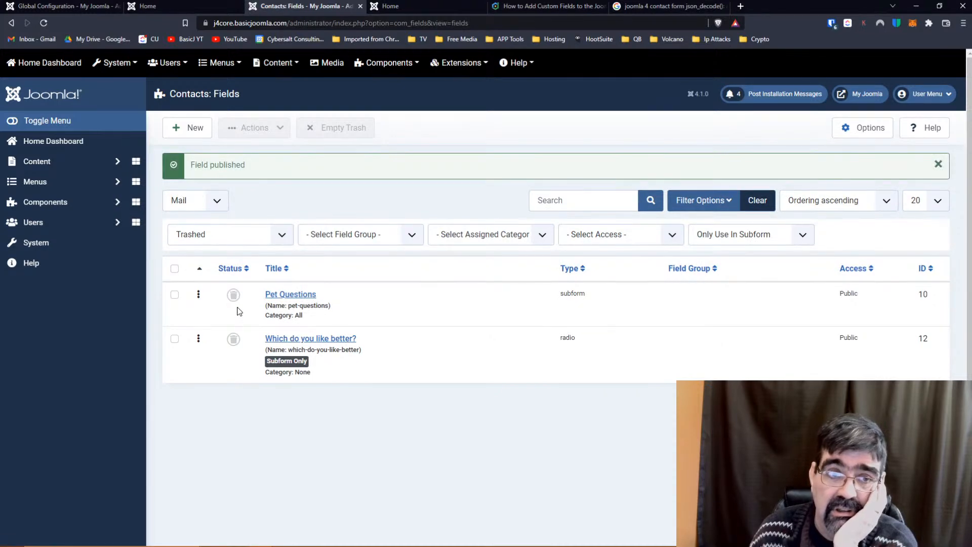
{"action": "left_click", "coordinate": [370, 6]}
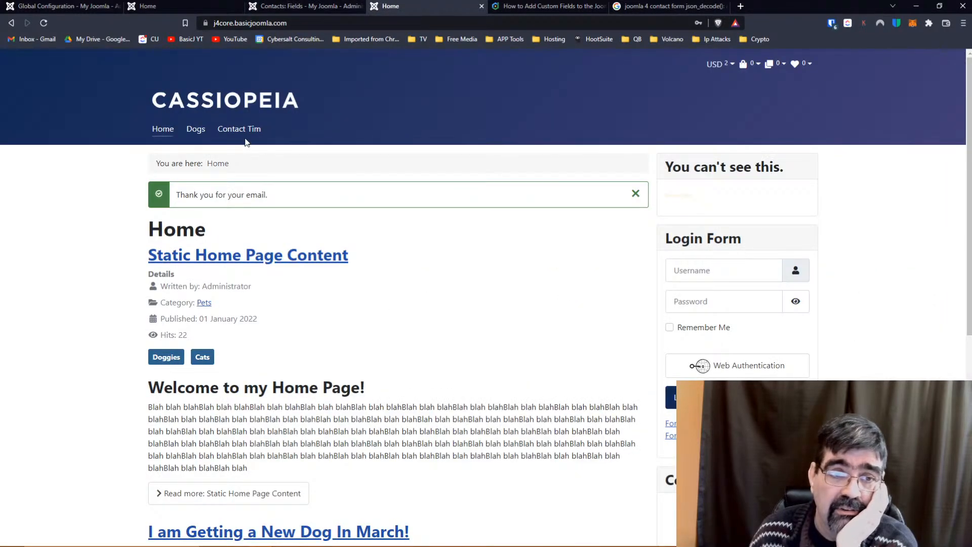
On Contact Tim, autofill the name and e-mail, choose subject Hello, and type 'hey'.
{"action": "left_click", "coordinate": [226, 132]}
{"action": "scroll", "coordinate": [77, 159], "scroll_direction": "down", "scroll_amount": 9}
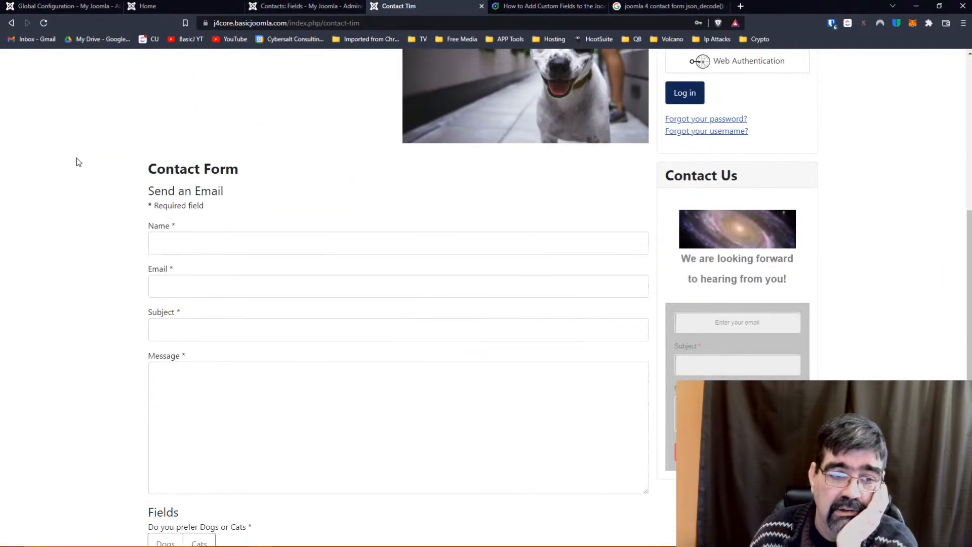
{"action": "scroll", "coordinate": [77, 162], "scroll_direction": "up", "scroll_amount": 9}
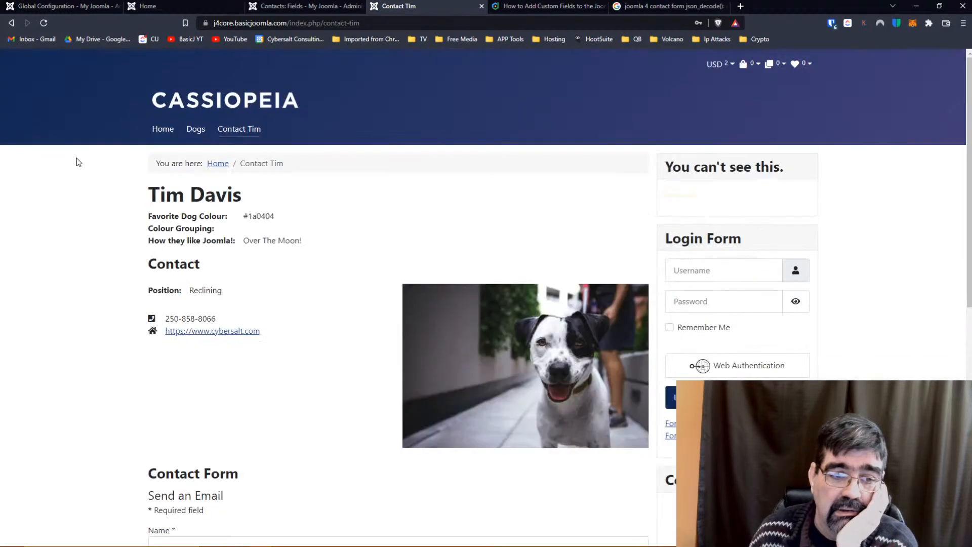
{"action": "scroll", "coordinate": [78, 162], "scroll_direction": "down", "scroll_amount": 5}
{"action": "left_click", "coordinate": [246, 290]}
{"action": "left_click", "coordinate": [226, 318]}
{"action": "left_click", "coordinate": [245, 337]}
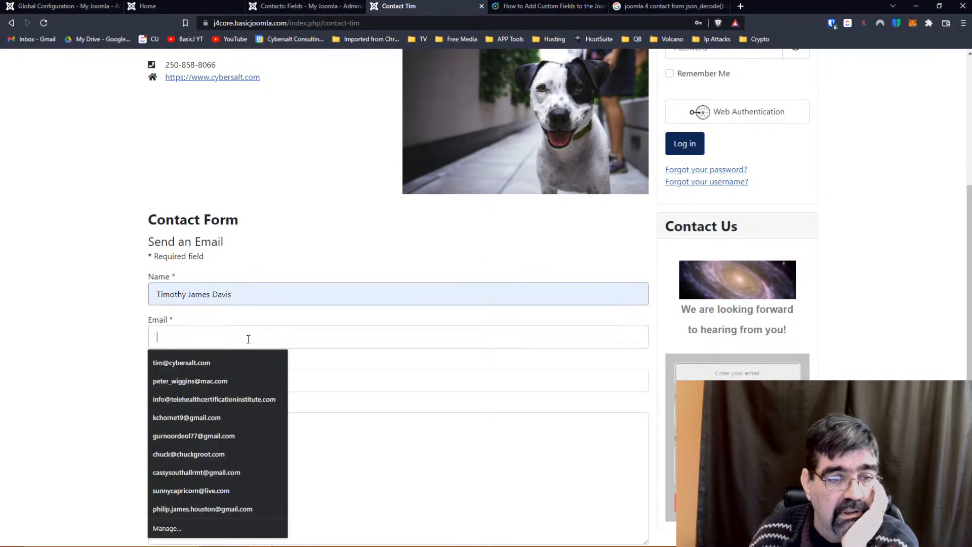
{"action": "left_click", "coordinate": [227, 363]}
{"action": "left_click", "coordinate": [232, 373]}
{"action": "left_click", "coordinate": [217, 411]}
{"action": "left_click", "coordinate": [214, 427]}
{"action": "type", "text": "hey"}
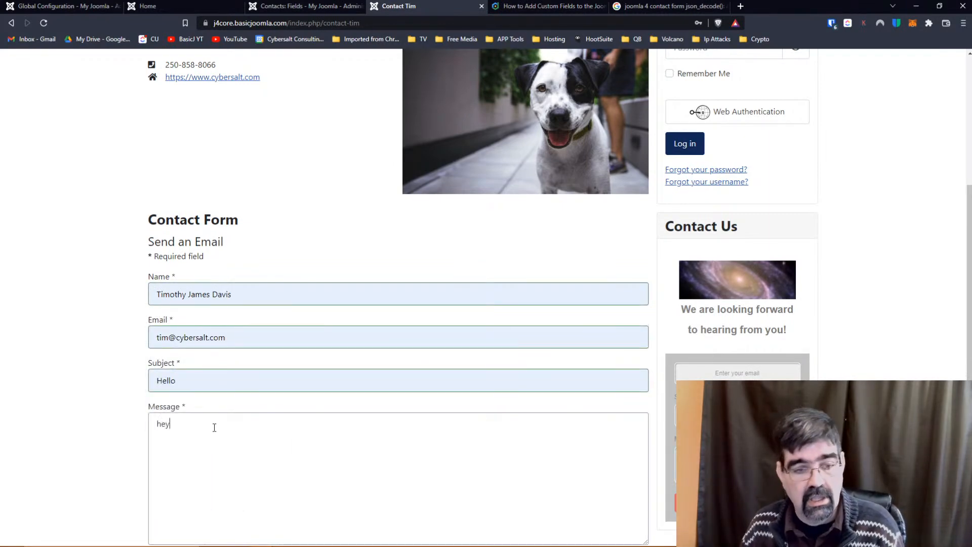
Answer Dogs to both pet questions and send the form, which returns a json_decode error.
{"action": "scroll", "coordinate": [192, 317], "scroll_direction": "down", "scroll_amount": 4}
{"action": "left_click", "coordinate": [164, 391]}
{"action": "left_click", "coordinate": [163, 470]}
{"action": "left_click", "coordinate": [165, 528]}
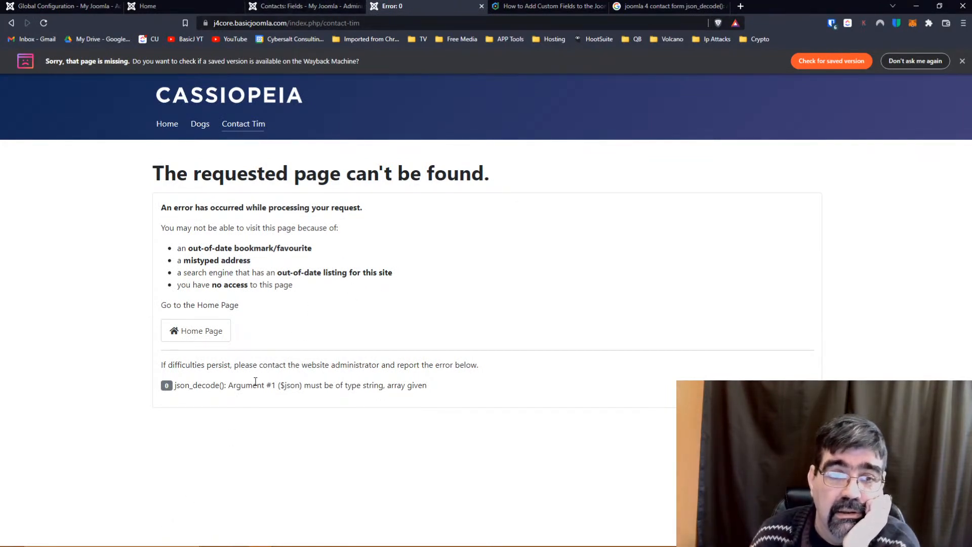
{"action": "left_click", "coordinate": [283, 7]}
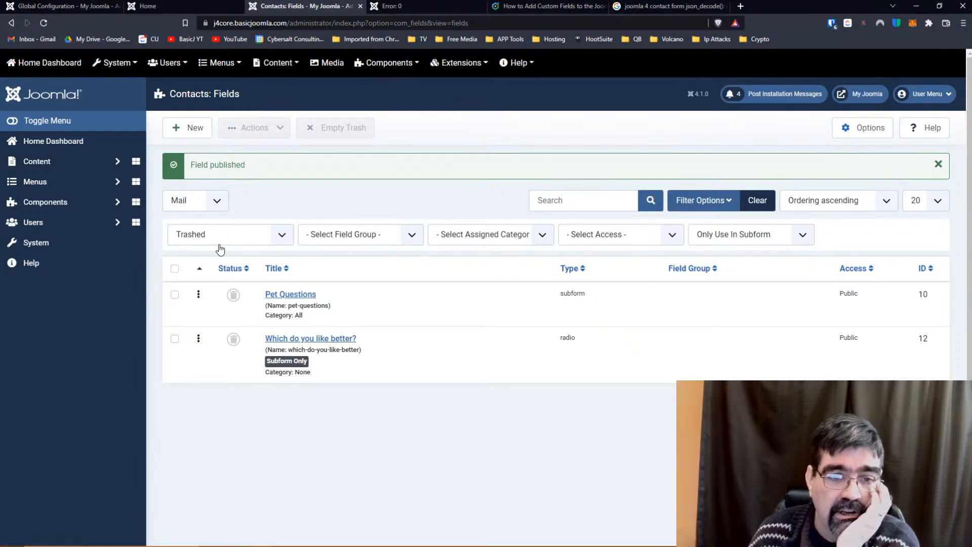
Filter to Trashed, publish Pet Questions and 'Which do you like better?', then clear the filters.
{"action": "left_click", "coordinate": [224, 241]}
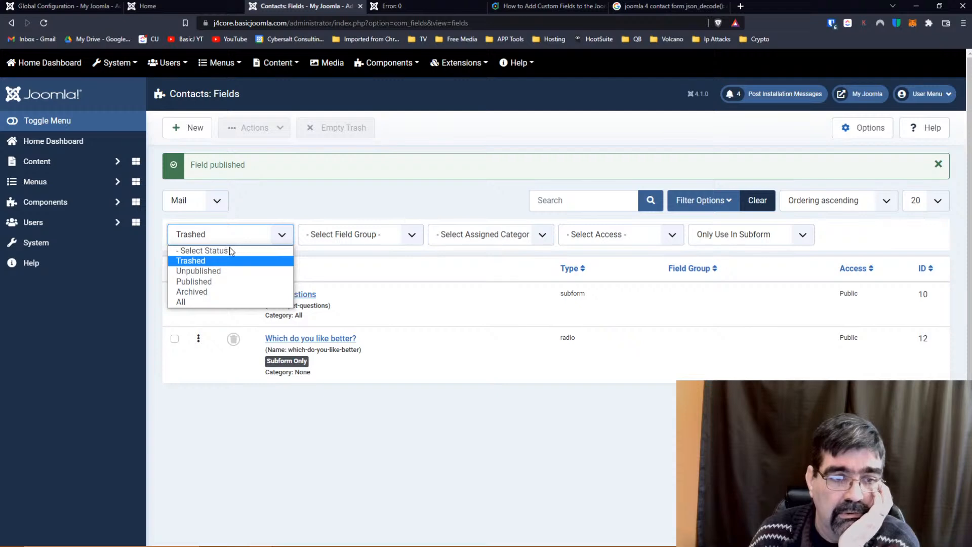
{"action": "left_click", "coordinate": [223, 251]}
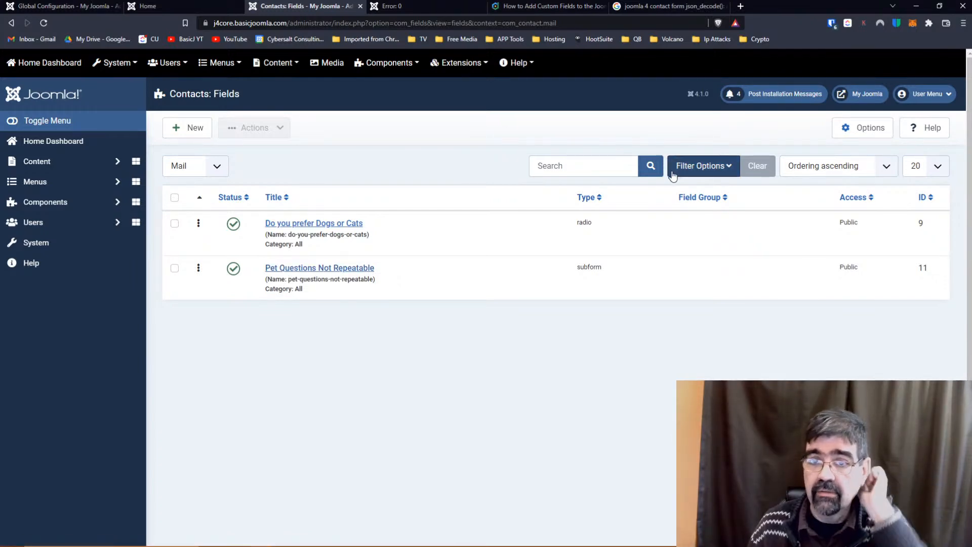
{"action": "left_click", "coordinate": [706, 166]}
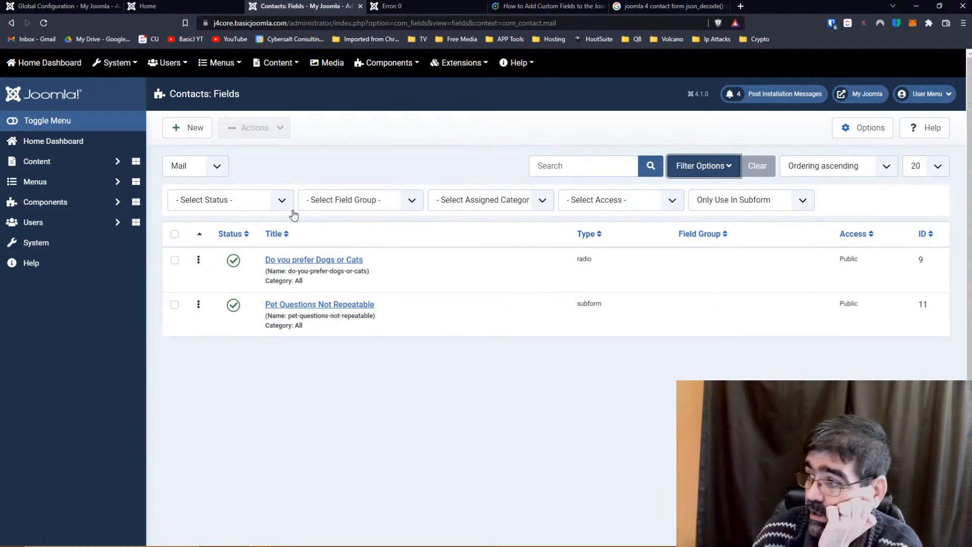
{"action": "left_click", "coordinate": [284, 203]}
{"action": "left_click", "coordinate": [286, 204]}
{"action": "left_click", "coordinate": [286, 205]}
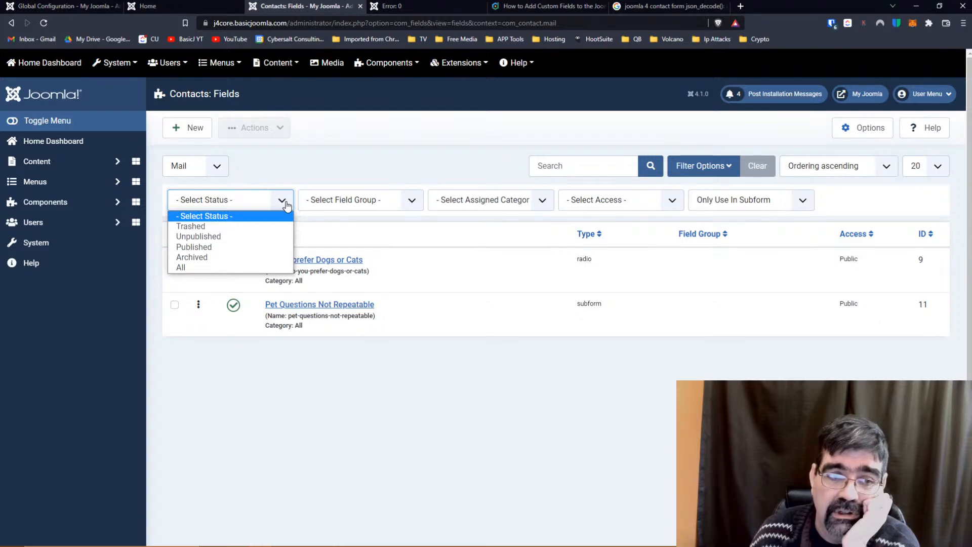
{"action": "left_click", "coordinate": [257, 225]}
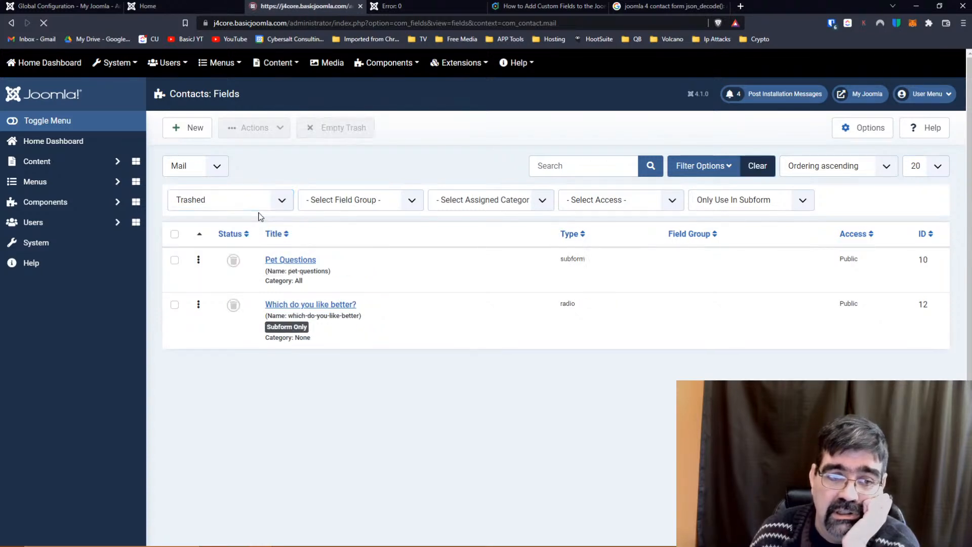
{"action": "left_click", "coordinate": [175, 235]}
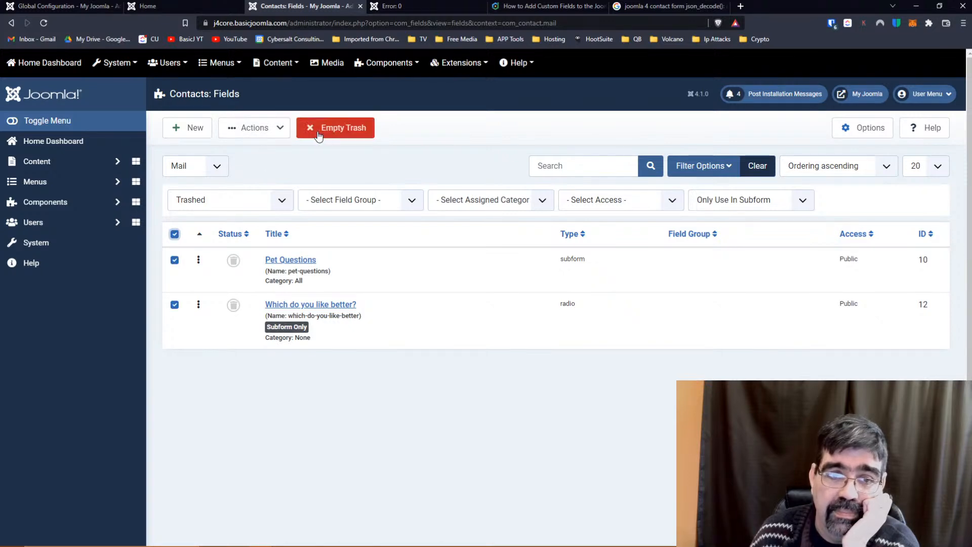
{"action": "left_click", "coordinate": [255, 128]}
{"action": "left_click", "coordinate": [269, 149]}
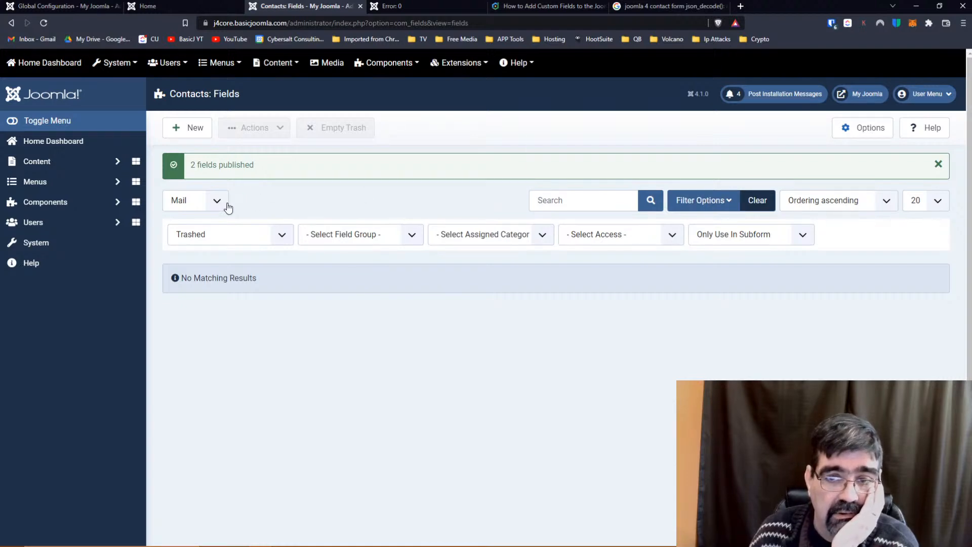
{"action": "left_click", "coordinate": [757, 200]}
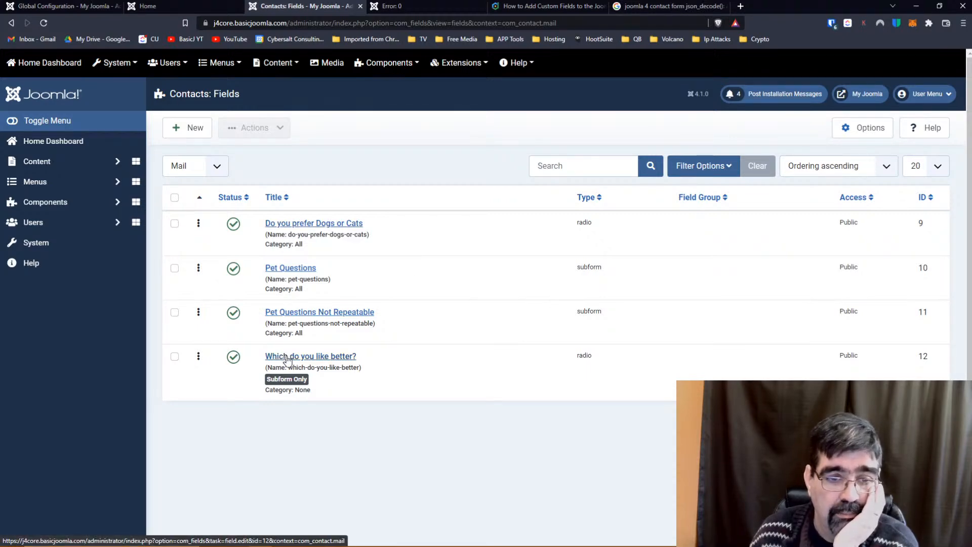
Let 'Which do you like better?' work outside subforms in All categories; unpublish Pet Questions Not Repeatable.
{"action": "left_click", "coordinate": [287, 357]}
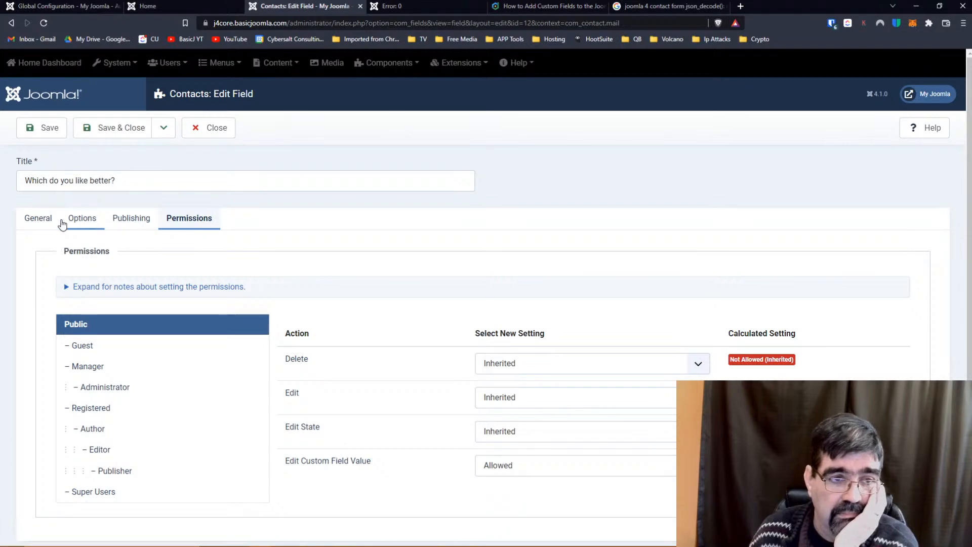
{"action": "left_click", "coordinate": [37, 223]}
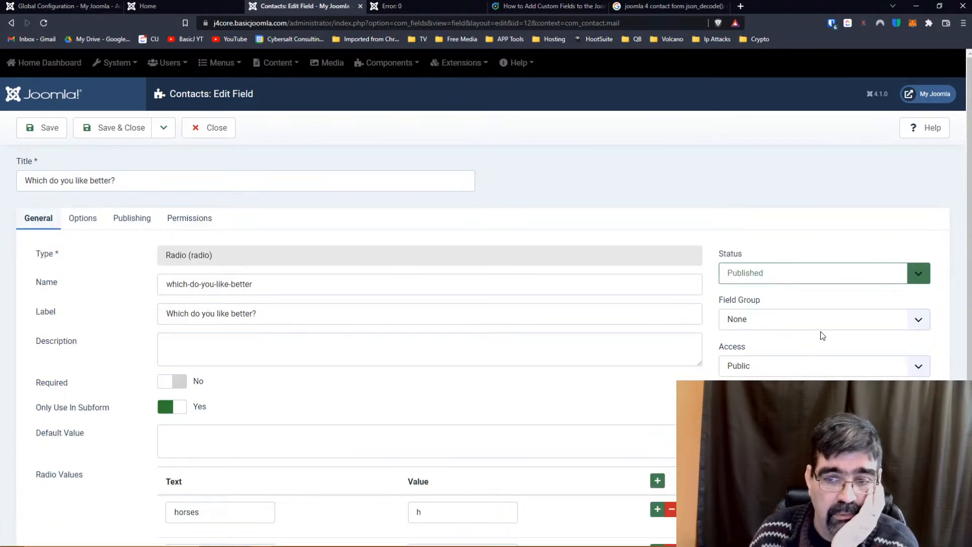
{"action": "left_click", "coordinate": [174, 407]}
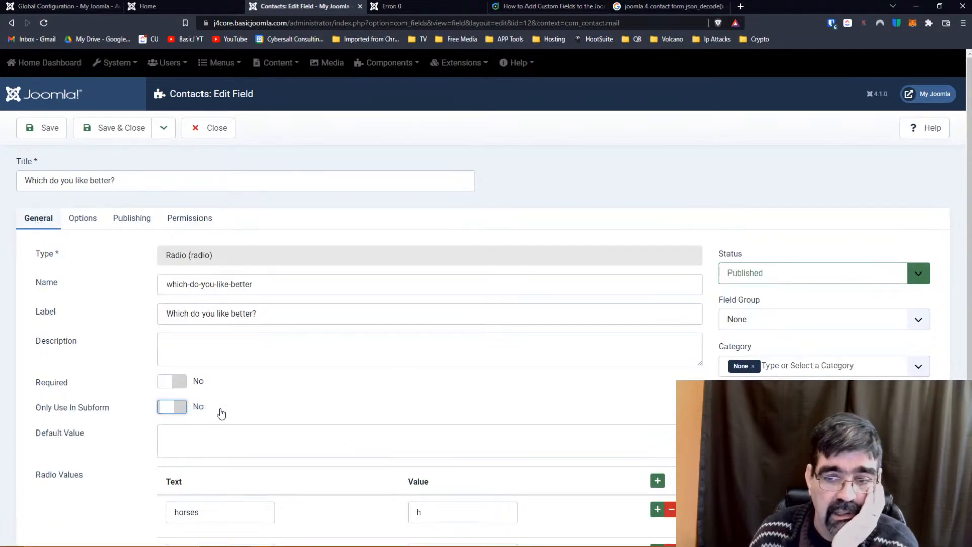
{"action": "left_click", "coordinate": [755, 369]}
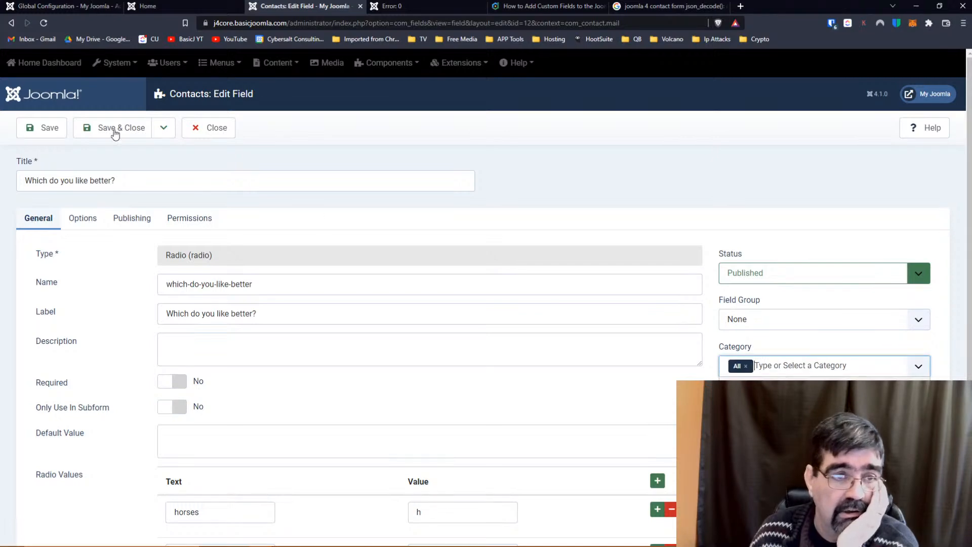
{"action": "left_click", "coordinate": [105, 127]}
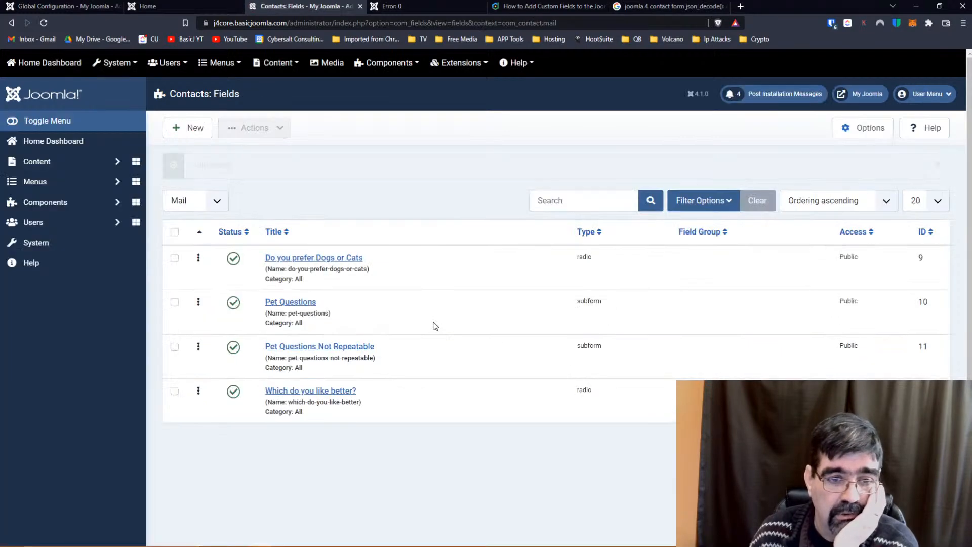
{"action": "left_click", "coordinate": [238, 349]}
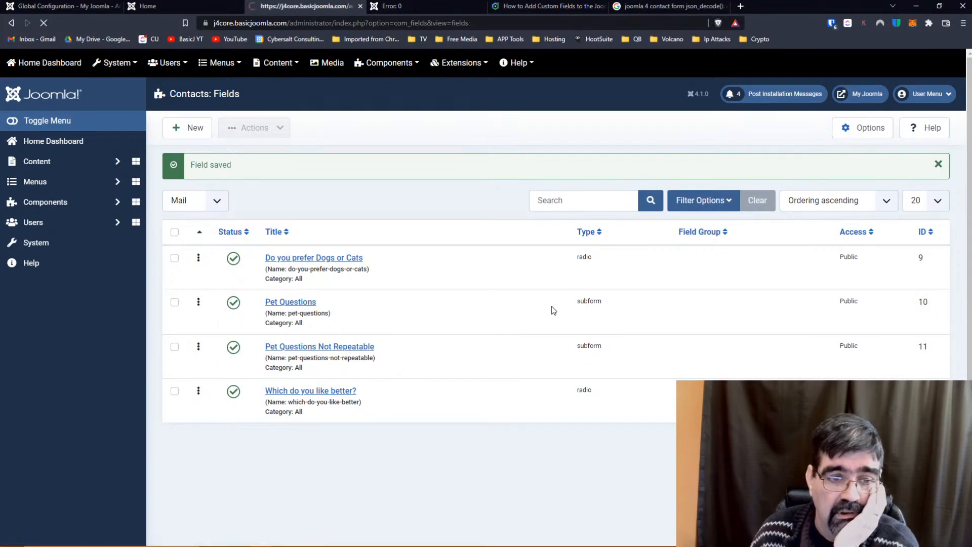
Reload the contact page and fill Name and Email from the saved suggestions.
{"action": "left_click", "coordinate": [390, 5]}
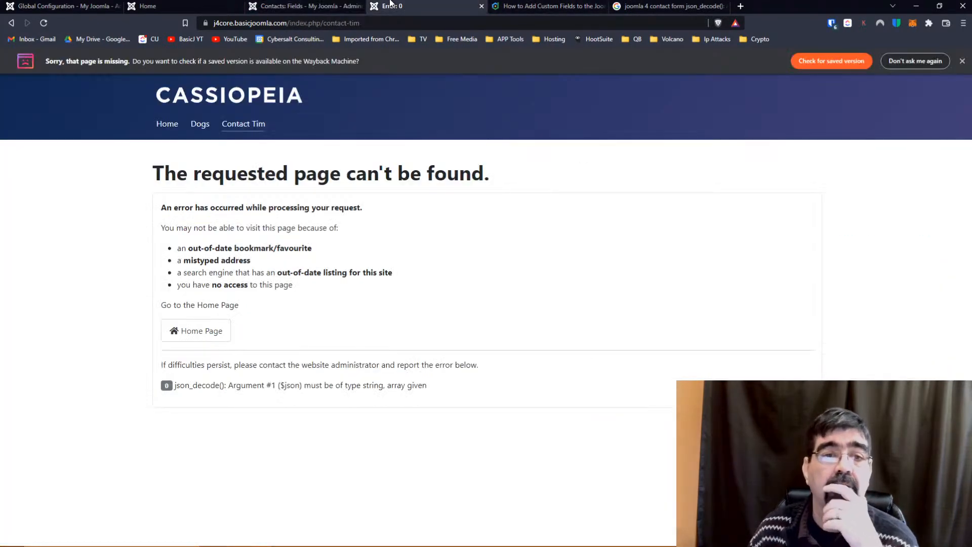
{"action": "left_click", "coordinate": [418, 23]}
{"action": "key", "text": "Return"}
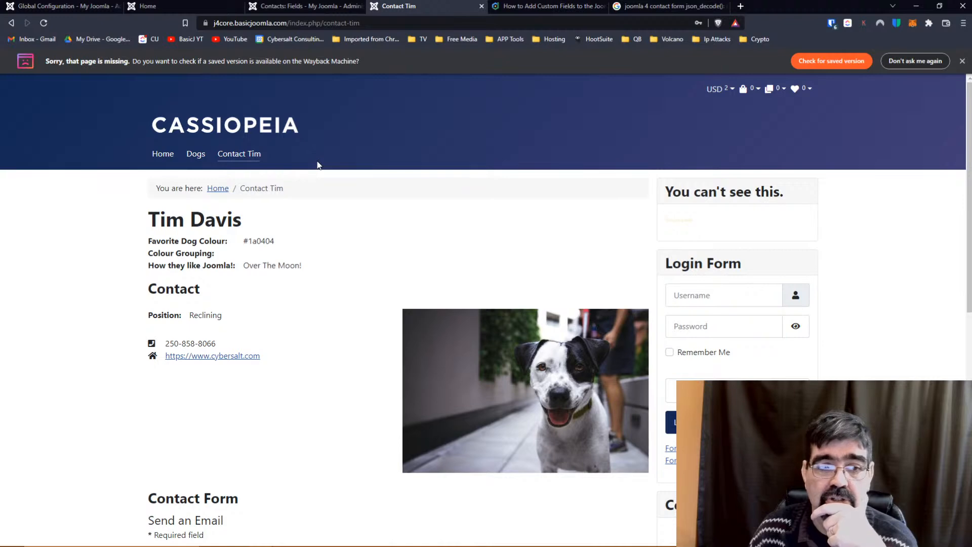
{"action": "scroll", "coordinate": [235, 297], "scroll_direction": "down", "scroll_amount": 6}
{"action": "left_click", "coordinate": [240, 267]}
{"action": "left_click", "coordinate": [230, 284]}
{"action": "left_click", "coordinate": [229, 310]}
{"action": "left_click", "coordinate": [226, 335]}
Enter subject Hello and message hi, answer Dogs, and send the form.
{"action": "left_click", "coordinate": [224, 358]}
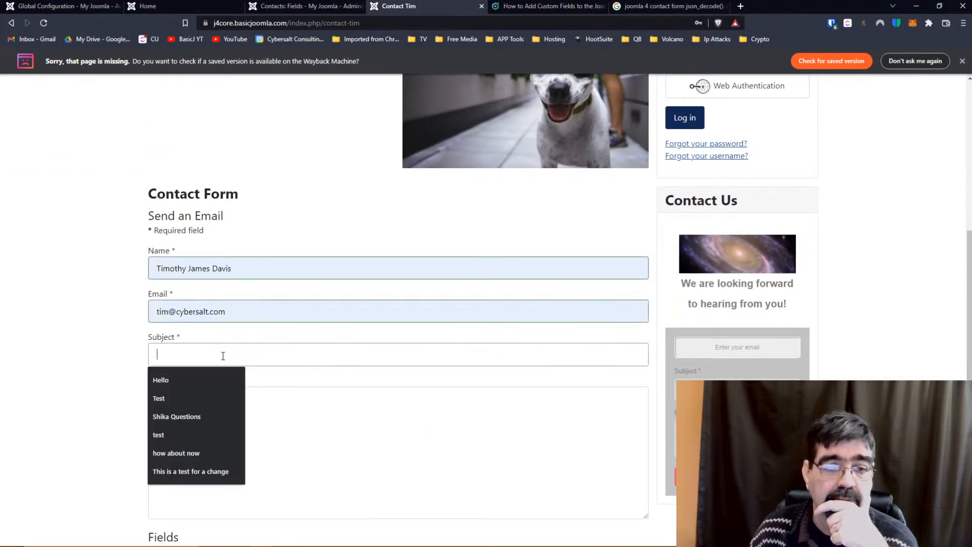
{"action": "left_click", "coordinate": [218, 381]}
{"action": "left_click", "coordinate": [219, 412]}
{"action": "type", "text": "h"}
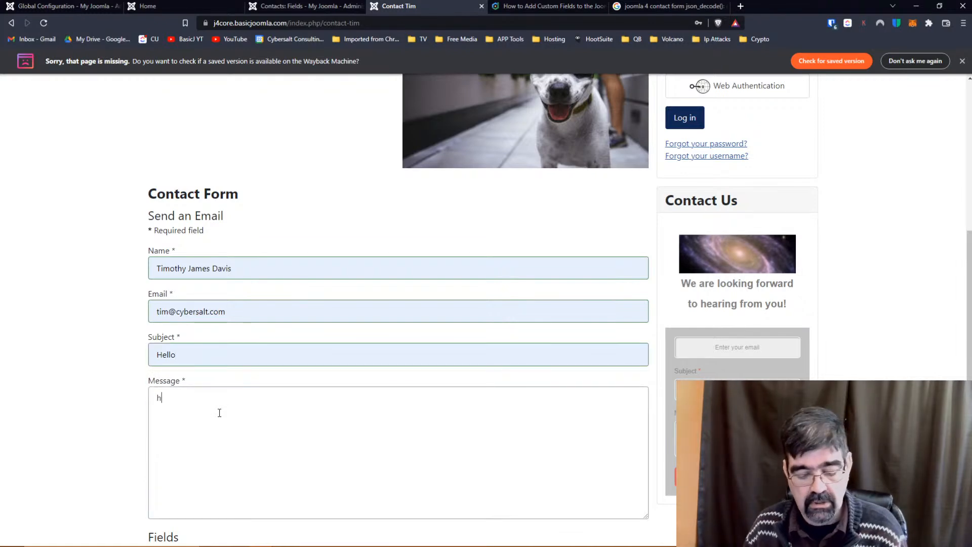
{"action": "scroll", "coordinate": [284, 351], "scroll_direction": "down", "scroll_amount": 3}
{"action": "left_click", "coordinate": [165, 411]}
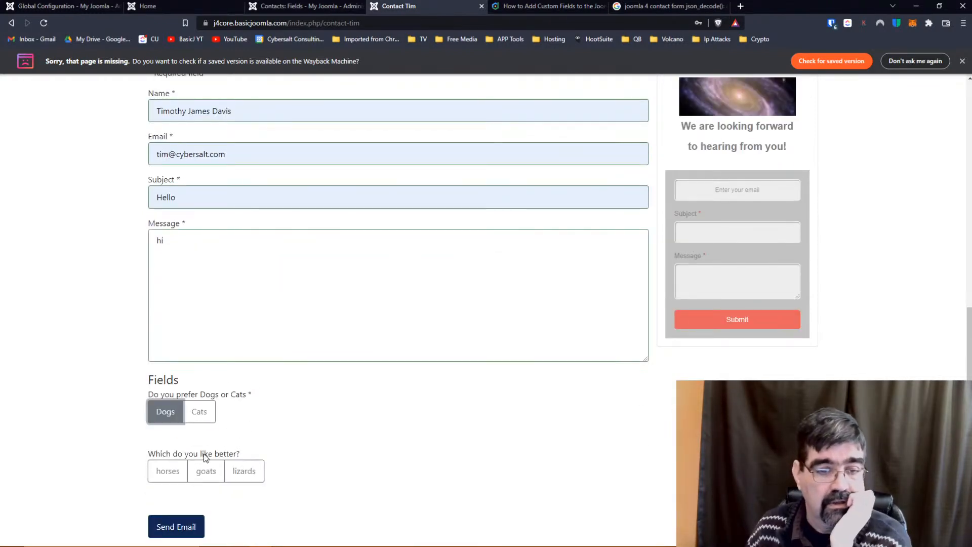
{"action": "left_click", "coordinate": [201, 470]}
{"action": "left_click", "coordinate": [197, 527]}
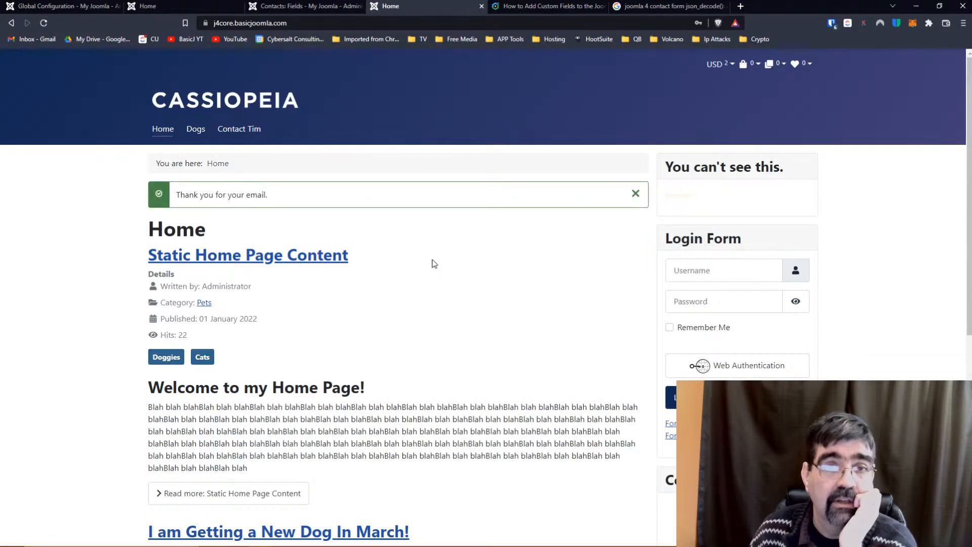
Unpublish the Do you prefer Dogs or Cats and Which do you like better? fields.
{"action": "left_click", "coordinate": [308, 10]}
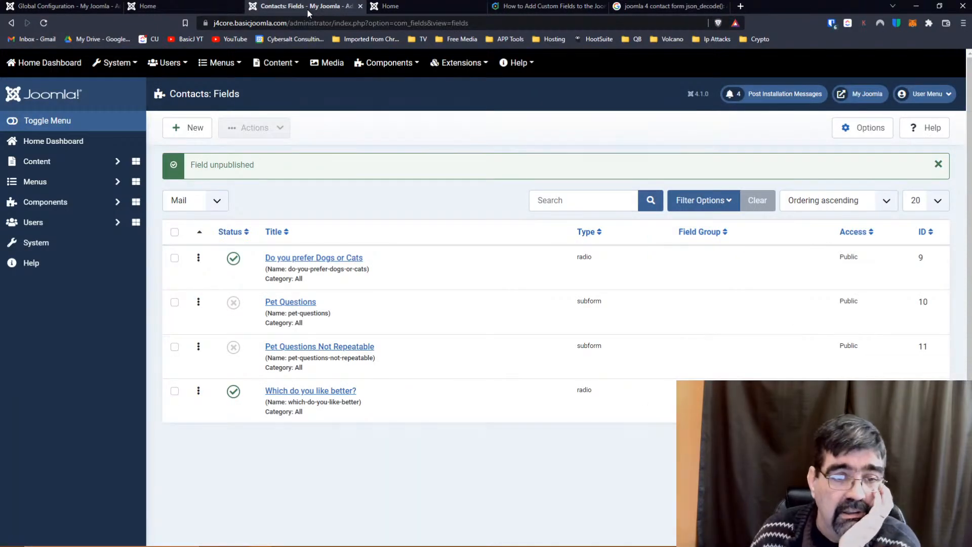
{"action": "left_click", "coordinate": [233, 259]}
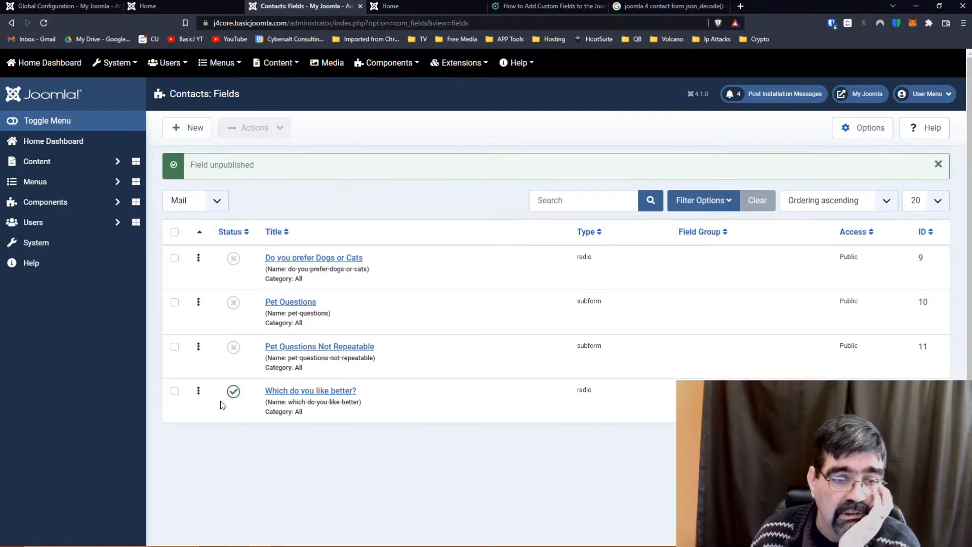
{"action": "left_click", "coordinate": [234, 391]}
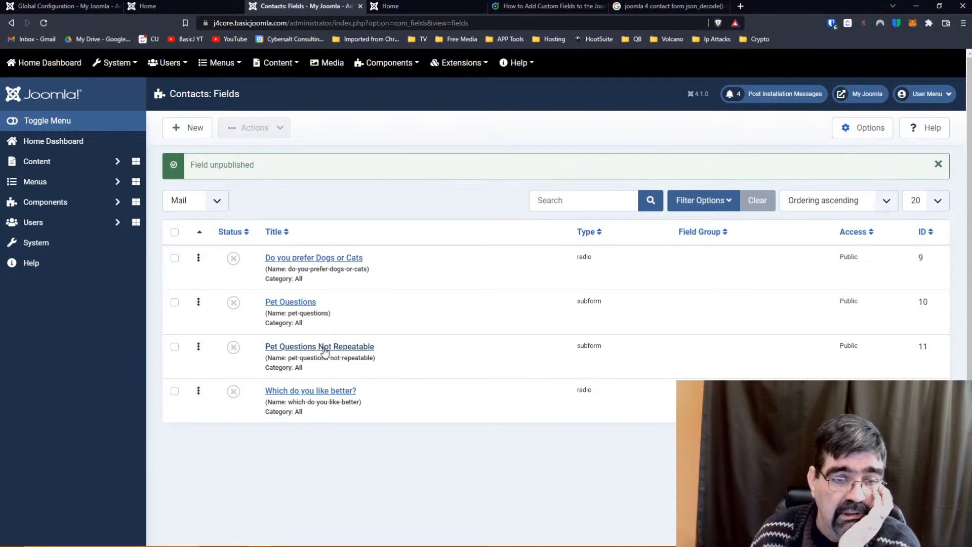
Inspect Pet Questions Not Repeatable's empty Field list and close it without saving.
{"action": "left_click", "coordinate": [321, 347]}
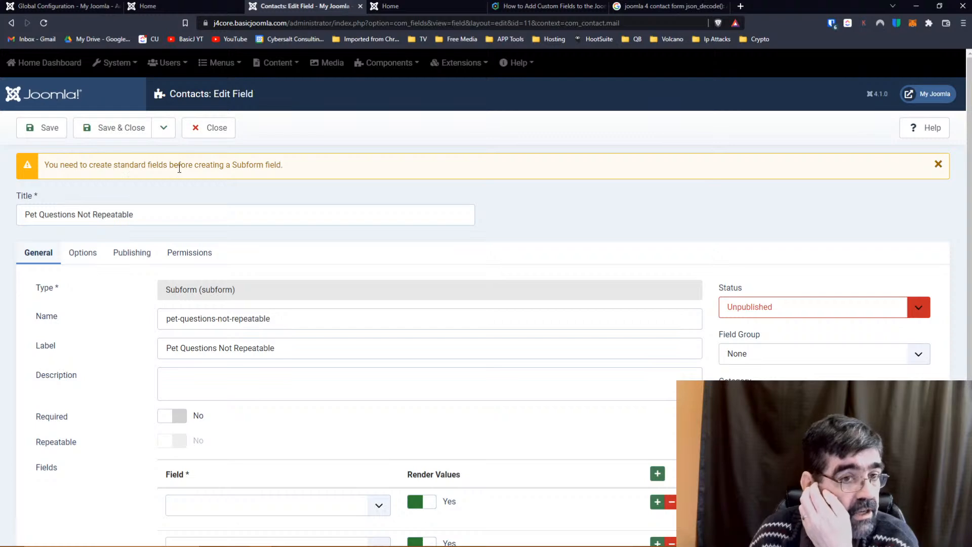
{"action": "scroll", "coordinate": [425, 238], "scroll_direction": "down", "scroll_amount": 2}
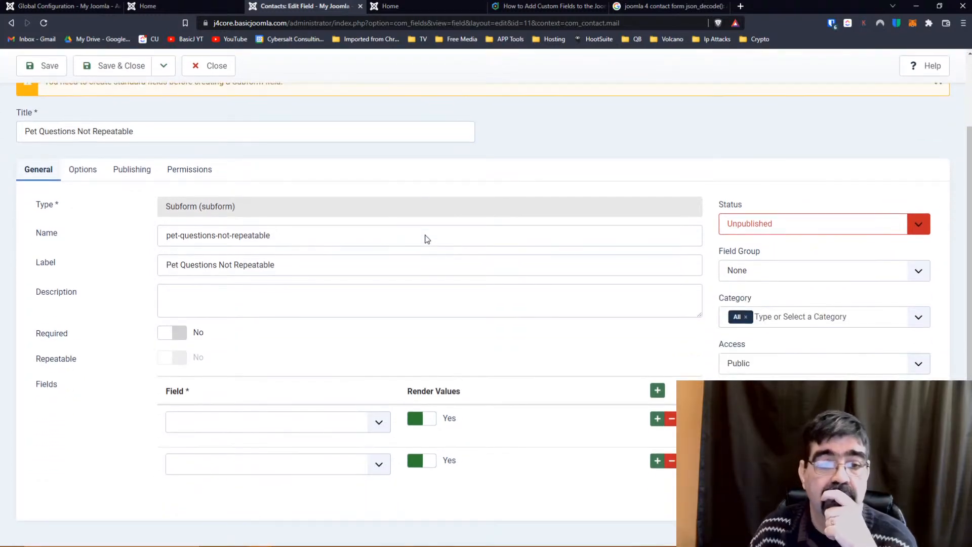
{"action": "left_click", "coordinate": [381, 427]}
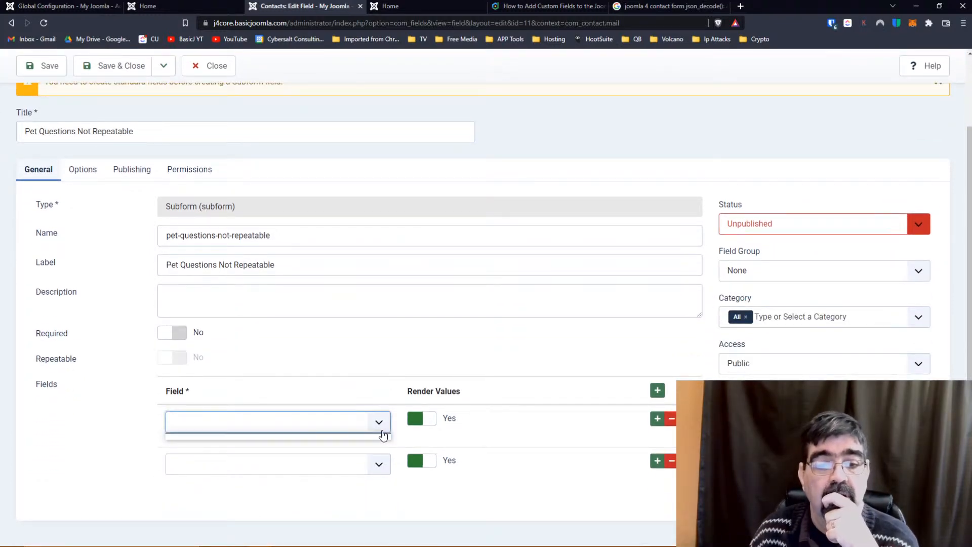
{"action": "left_click", "coordinate": [380, 427]}
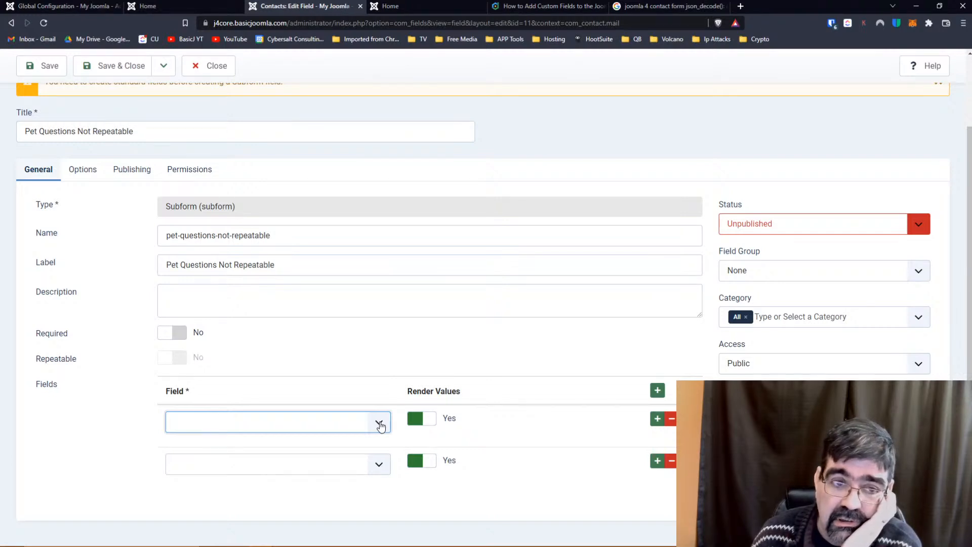
{"action": "left_click", "coordinate": [209, 64]}
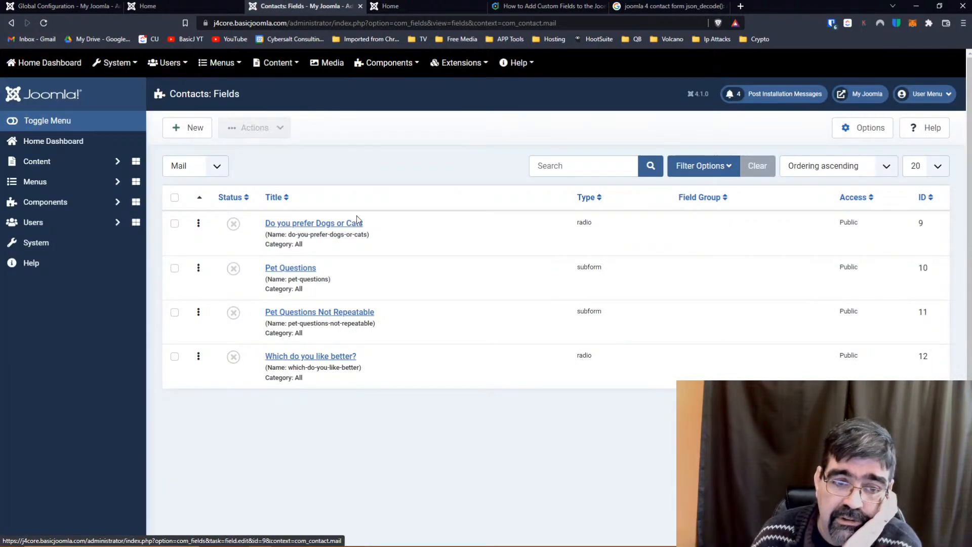
Set Do you prefer Dogs or Cats to Only Use In Subform and Published, and save.
{"action": "left_click", "coordinate": [311, 226]}
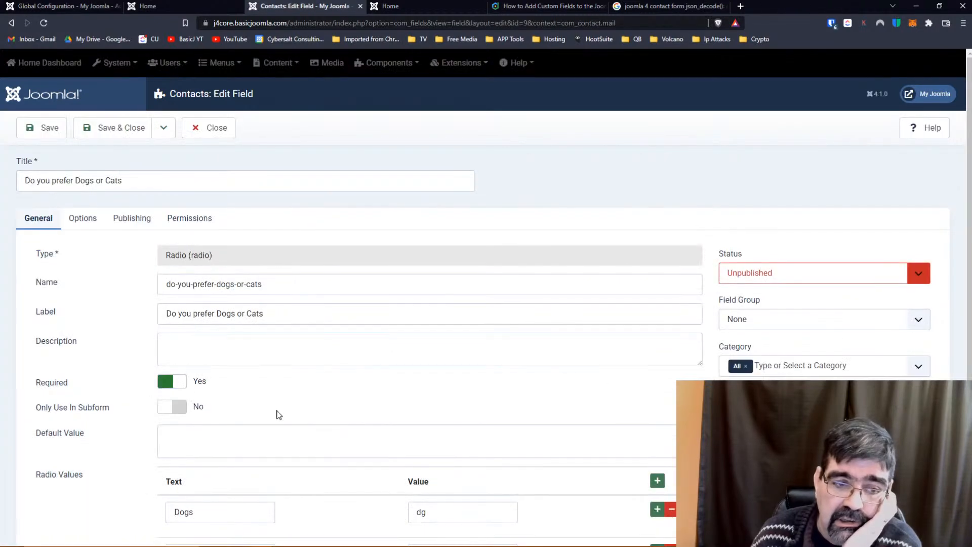
{"action": "left_click", "coordinate": [174, 408]}
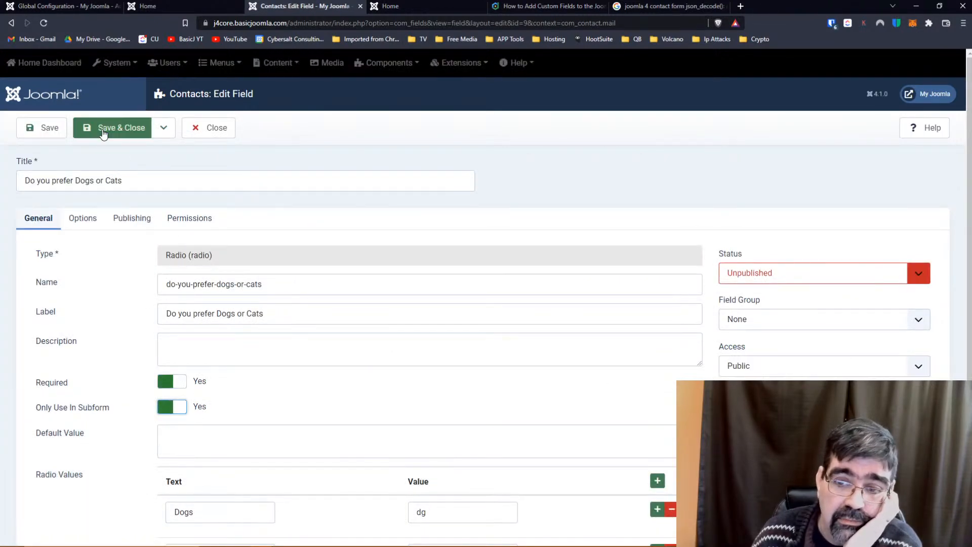
{"action": "left_click", "coordinate": [841, 273]}
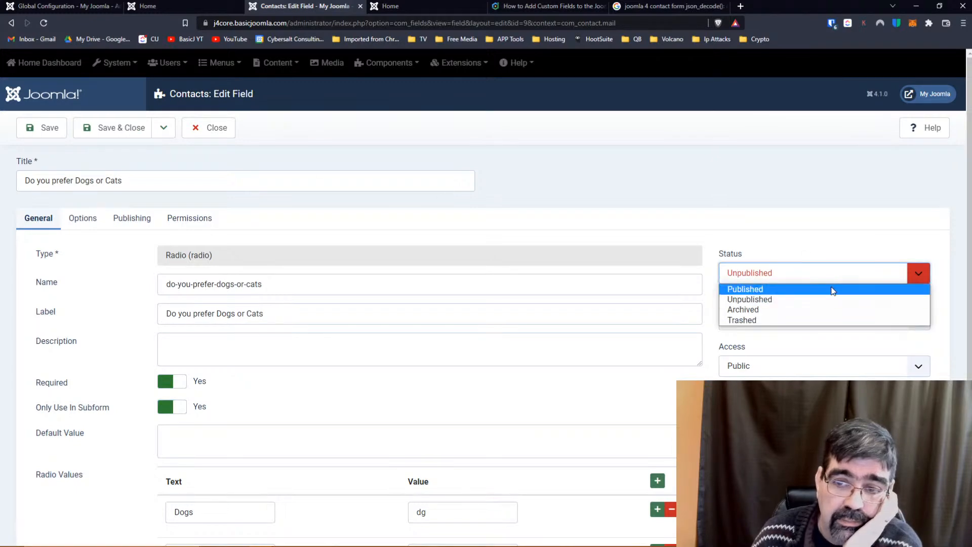
{"action": "left_click", "coordinate": [832, 290]}
{"action": "left_click", "coordinate": [122, 135]}
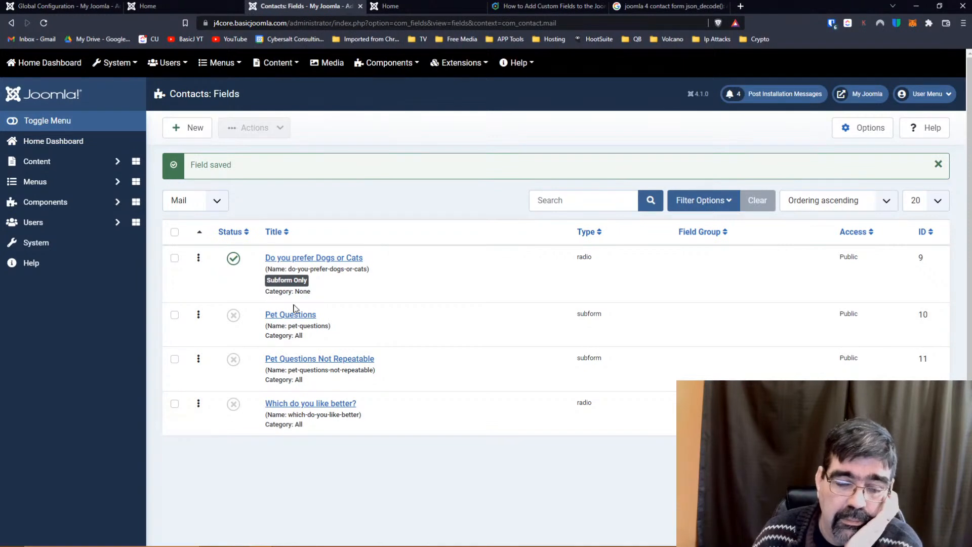
Set Which do you like better? to Only Use In Subform and Published, and save.
{"action": "left_click", "coordinate": [298, 403]}
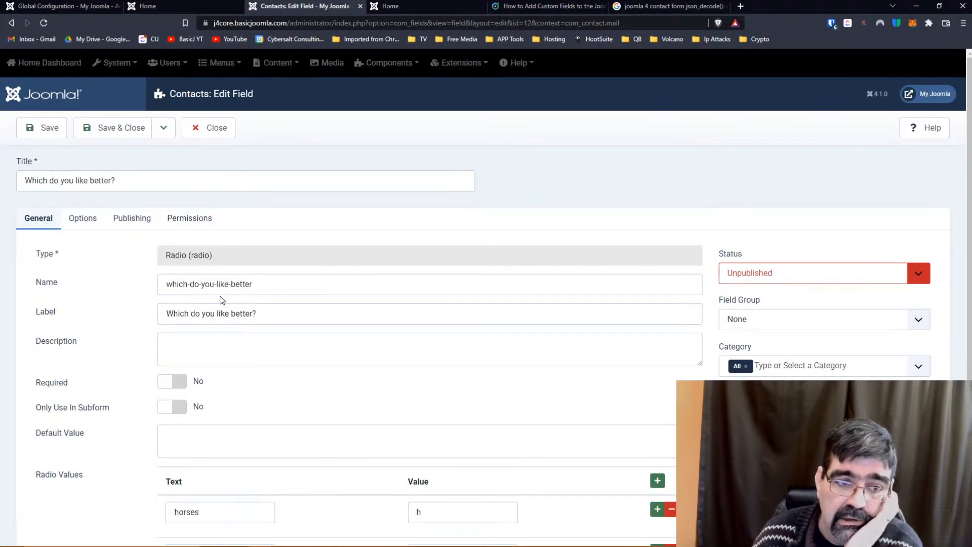
{"action": "left_click", "coordinate": [162, 408]}
{"action": "left_click", "coordinate": [795, 281]}
{"action": "left_click", "coordinate": [797, 287]}
{"action": "left_click", "coordinate": [104, 135]}
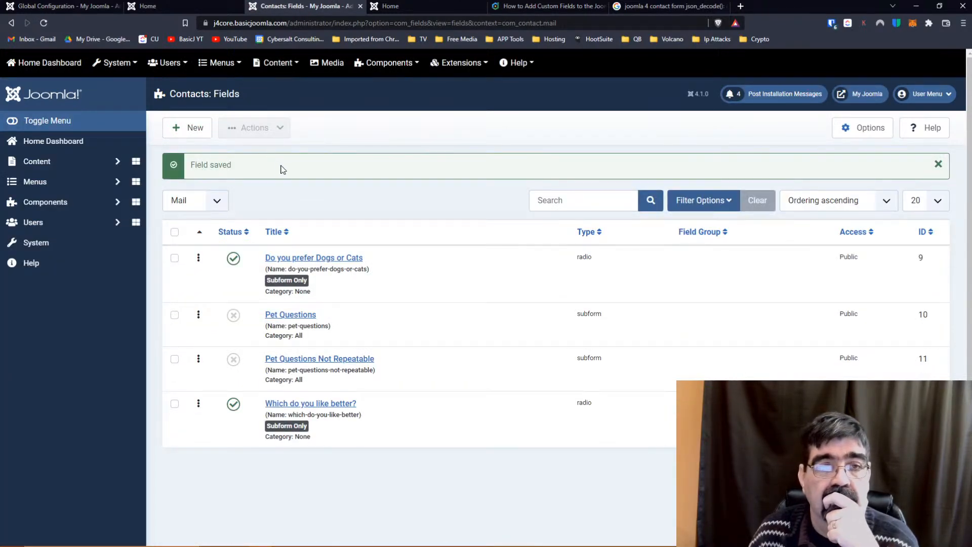
{"action": "left_click", "coordinate": [400, 6]}
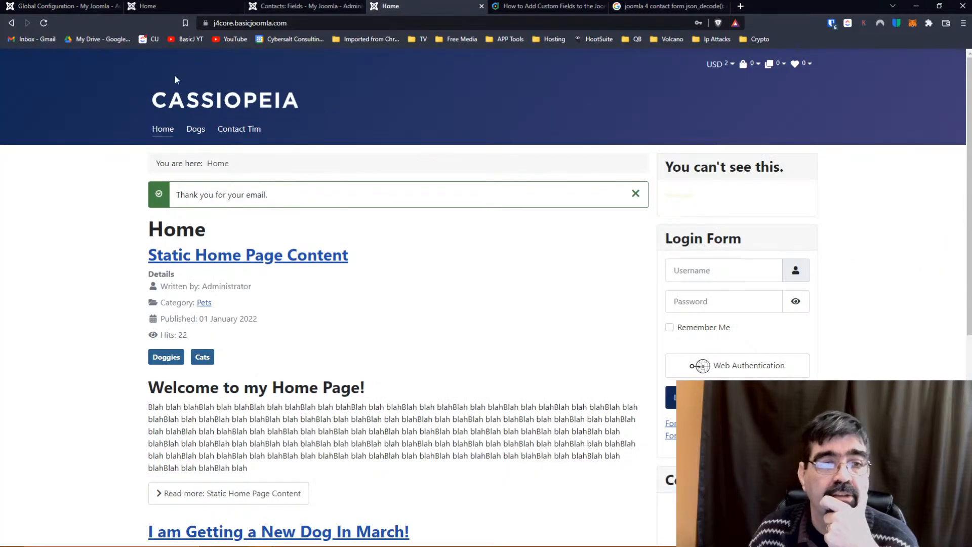
Publish the Pet Questions Not Repeatable field and reload the contact page.
{"action": "left_click", "coordinate": [245, 131]}
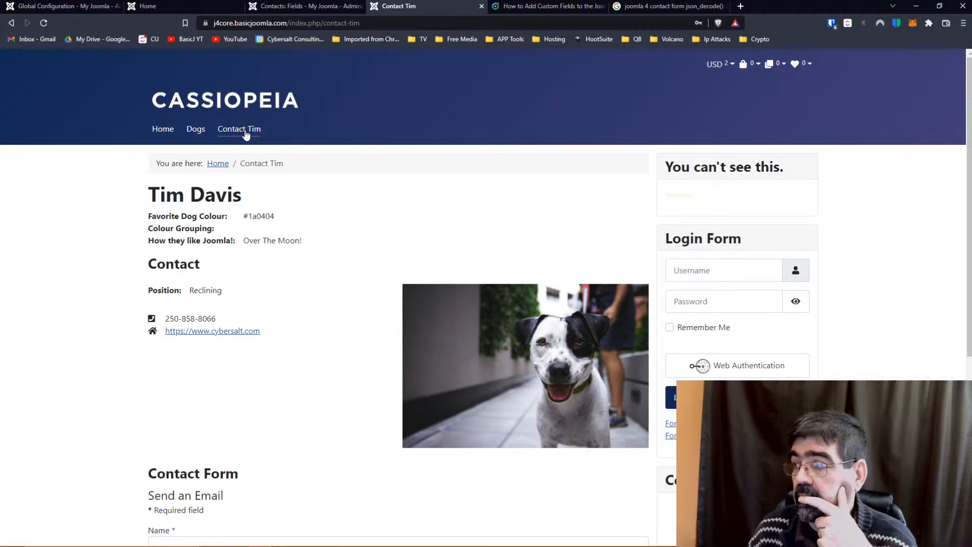
{"action": "scroll", "coordinate": [263, 223], "scroll_direction": "down", "scroll_amount": 5}
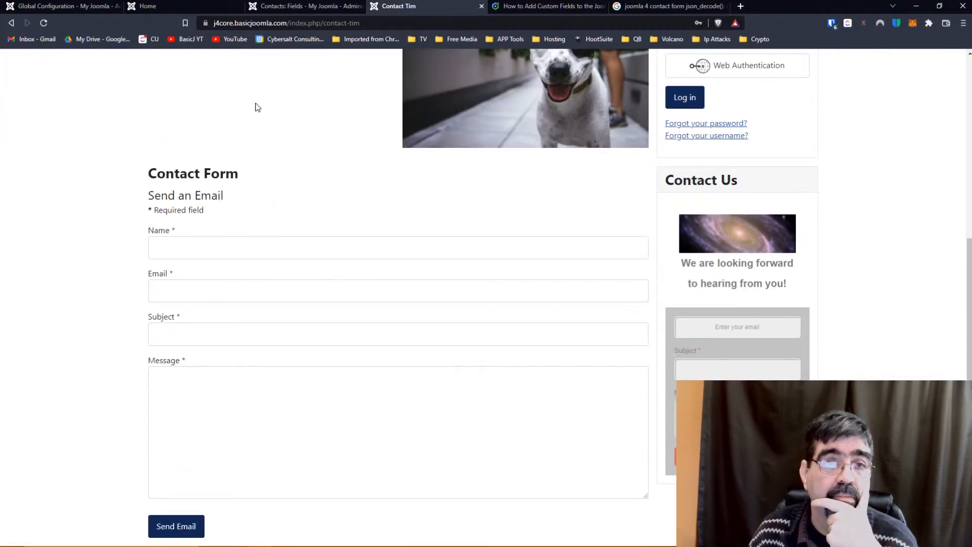
{"action": "left_click", "coordinate": [293, 5]}
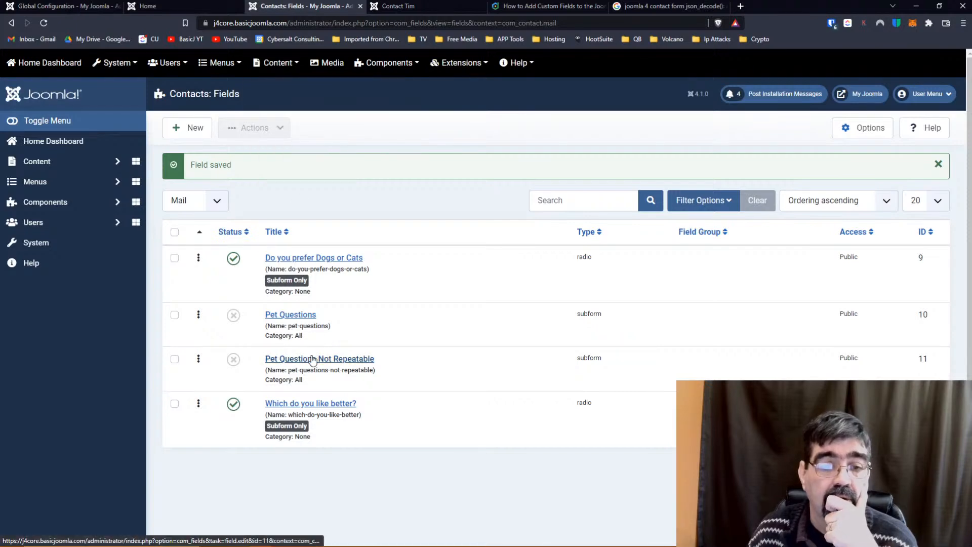
{"action": "left_click", "coordinate": [234, 359]}
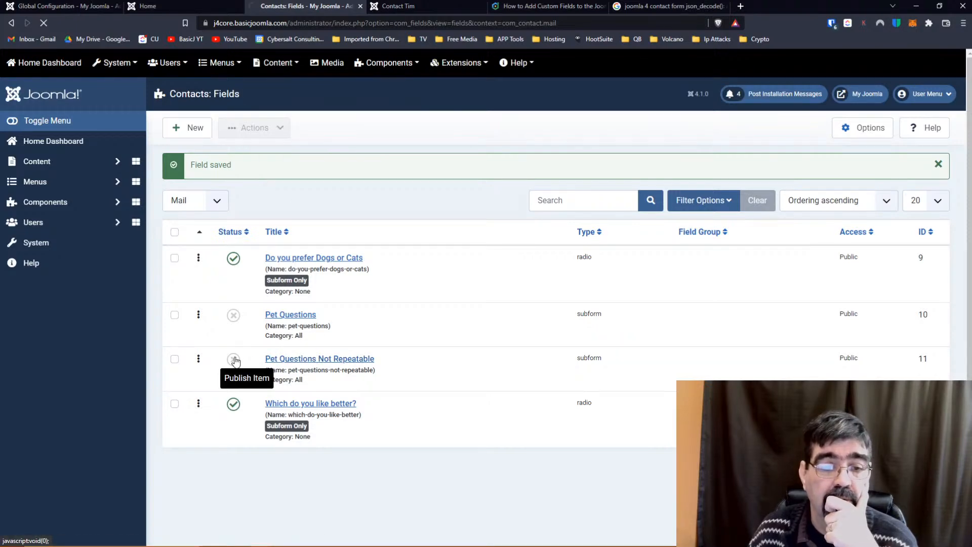
{"action": "left_click", "coordinate": [400, 6]}
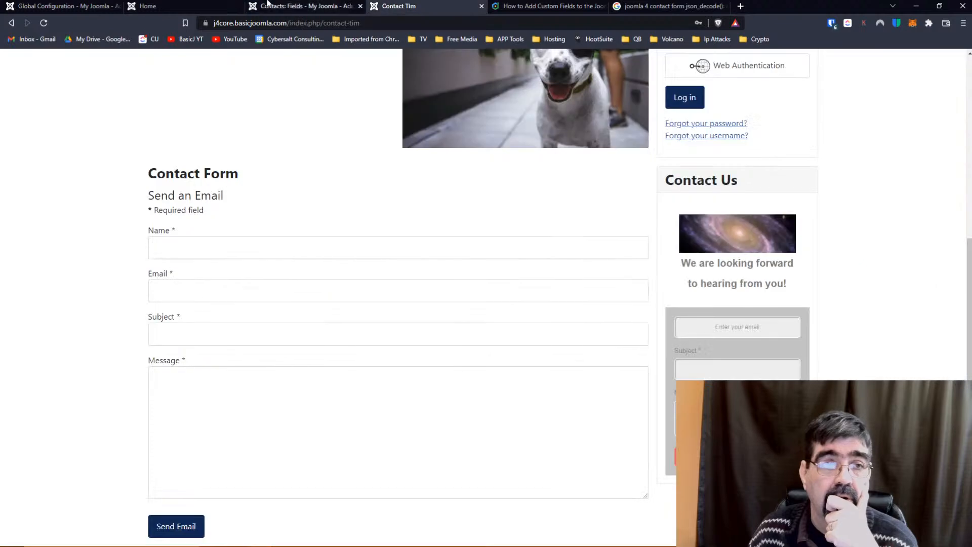
{"action": "left_click", "coordinate": [44, 23]}
Answer Dogs and goats, and fill Name and Email from the saved suggestions.
{"action": "scroll", "coordinate": [288, 236], "scroll_direction": "down", "scroll_amount": 3}
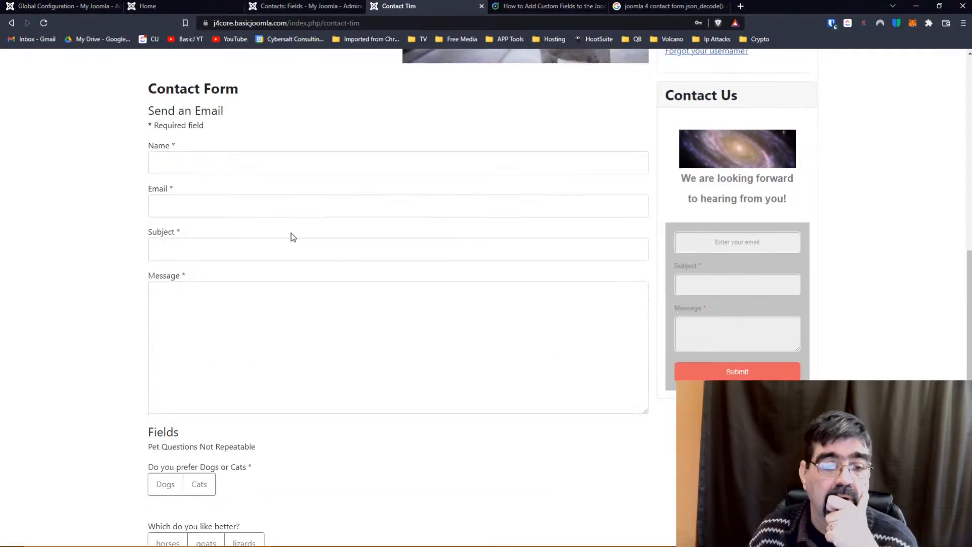
{"action": "left_click", "coordinate": [165, 411]}
{"action": "left_click", "coordinate": [206, 471]}
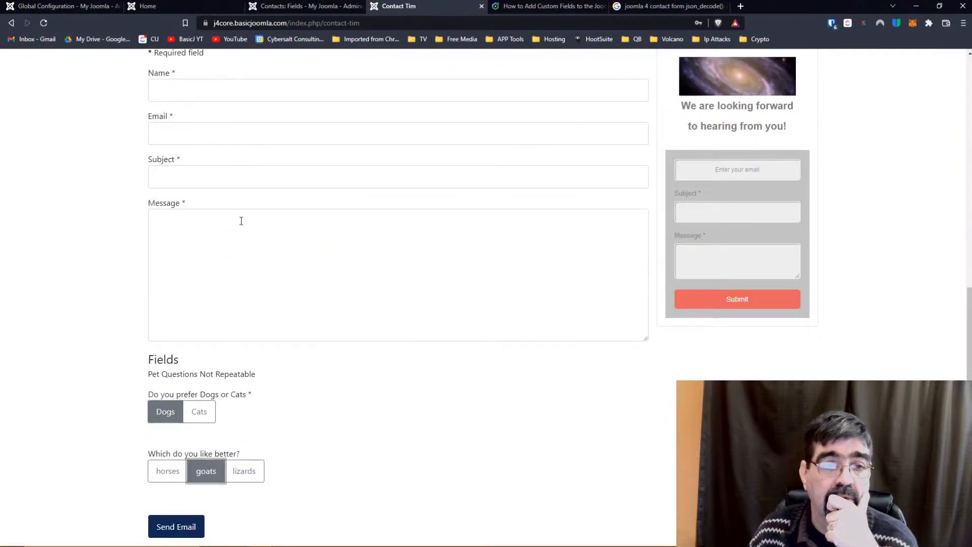
{"action": "scroll", "coordinate": [242, 223], "scroll_direction": "up", "scroll_amount": 3}
{"action": "left_click", "coordinate": [232, 238]}
{"action": "left_click", "coordinate": [223, 272]}
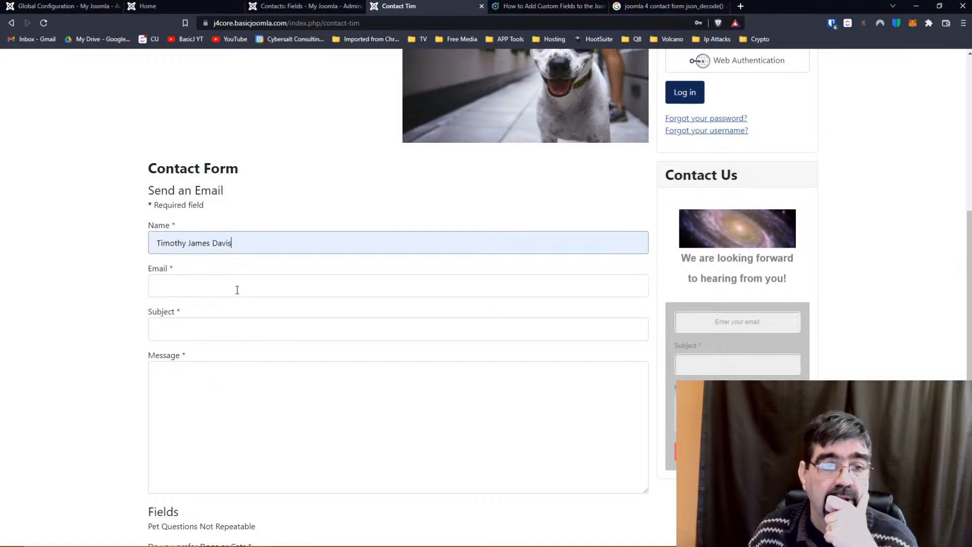
{"action": "left_click", "coordinate": [234, 287]}
{"action": "left_click", "coordinate": [232, 314]}
Enter subject Test and message 'test', then submit the contact form.
{"action": "left_click", "coordinate": [230, 326]}
{"action": "left_click", "coordinate": [228, 371]}
{"action": "left_click", "coordinate": [226, 367]}
{"action": "type", "text": "tes"}
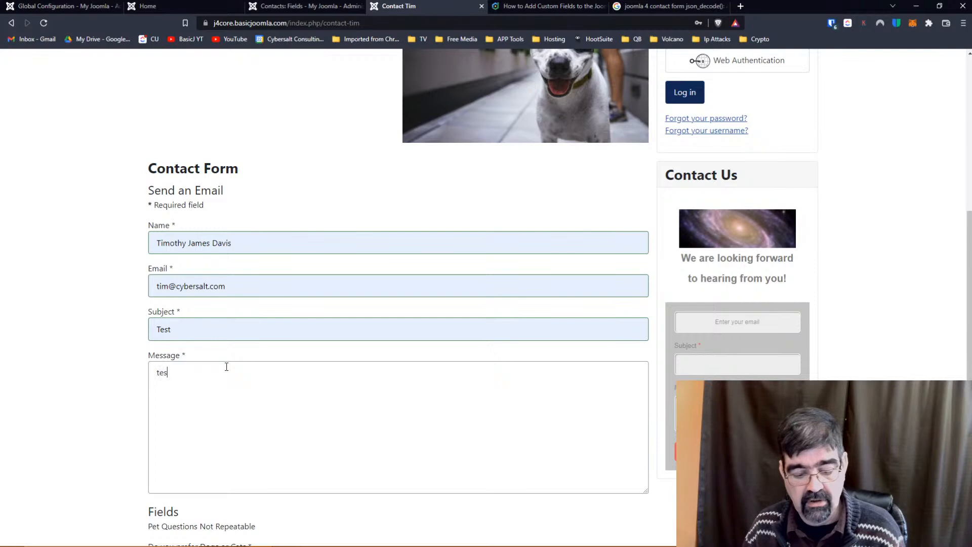
{"action": "type", "text": "t"}
{"action": "scroll", "coordinate": [386, 235], "scroll_direction": "down", "scroll_amount": 3}
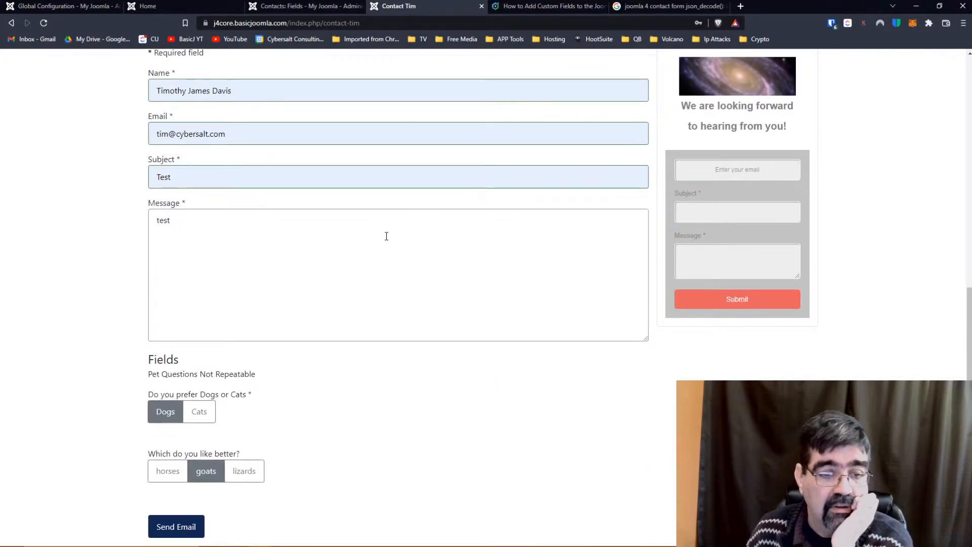
{"action": "scroll", "coordinate": [397, 234], "scroll_direction": "up", "scroll_amount": 9}
{"action": "scroll", "coordinate": [460, 230], "scroll_direction": "down", "scroll_amount": 9}
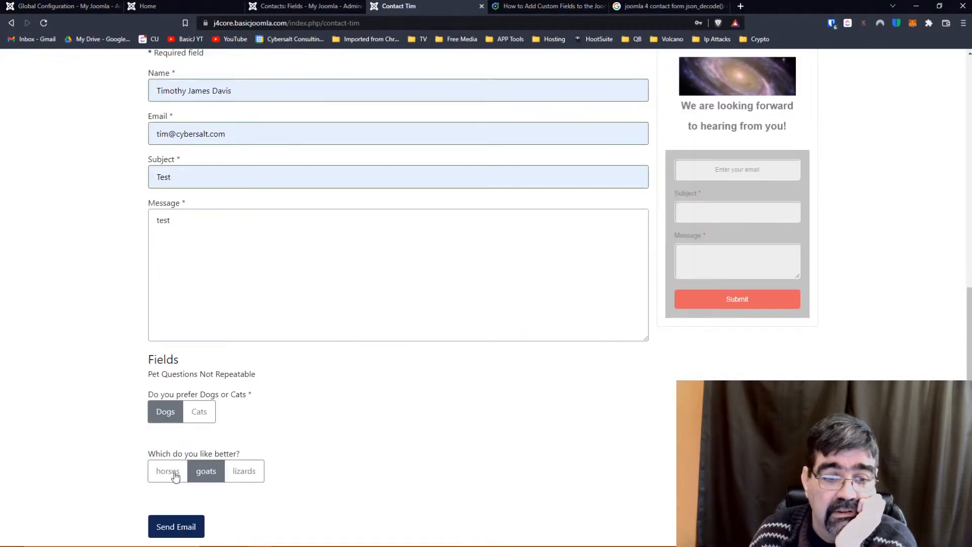
{"action": "left_click", "coordinate": [178, 525]}
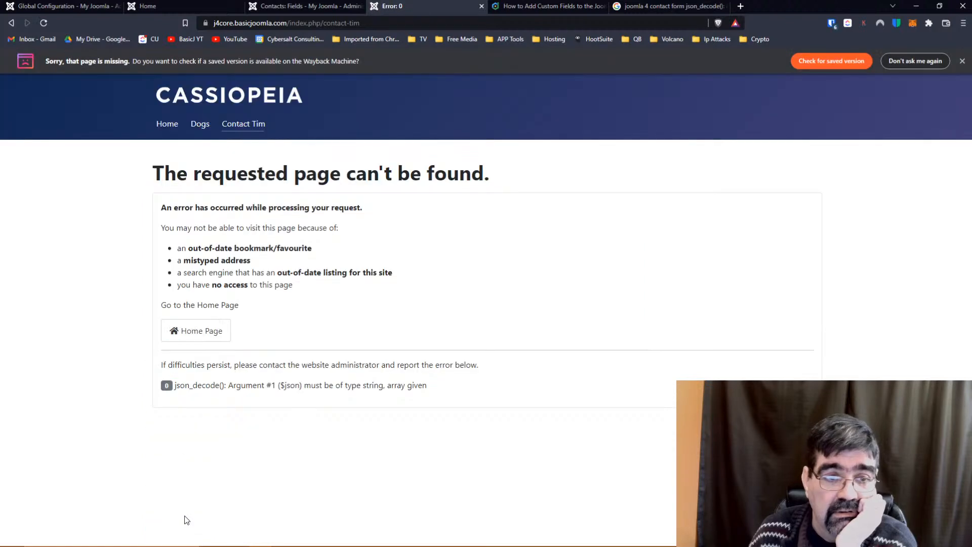
Unpublish Pet Questions Not Repeatable, publish Pet Questions, and reload the contact page.
{"action": "left_click", "coordinate": [283, 7]}
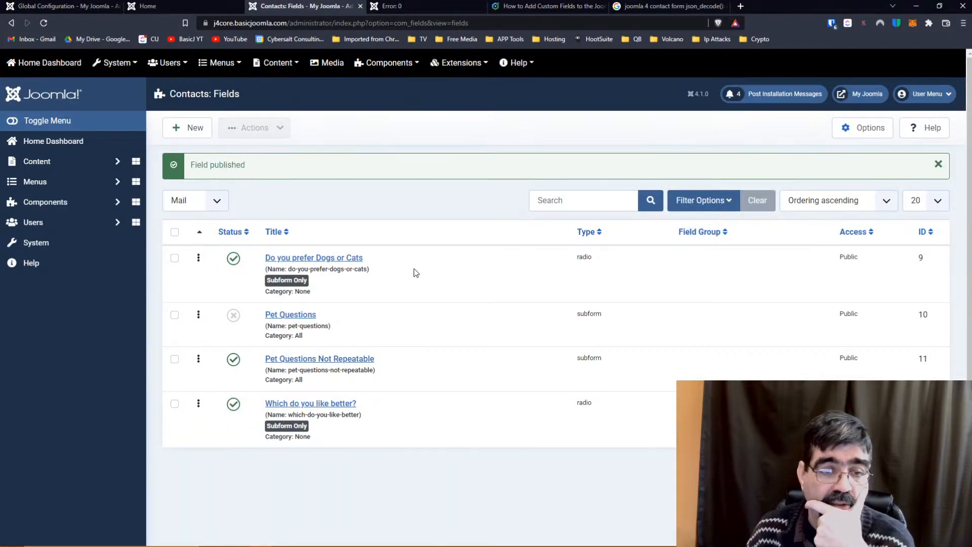
{"action": "left_click", "coordinate": [235, 361]}
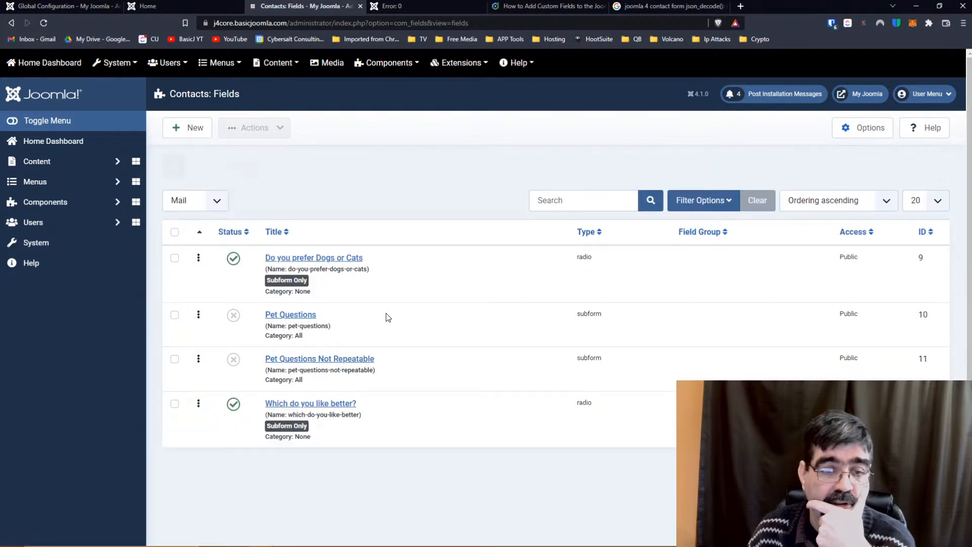
{"action": "left_click", "coordinate": [233, 319]}
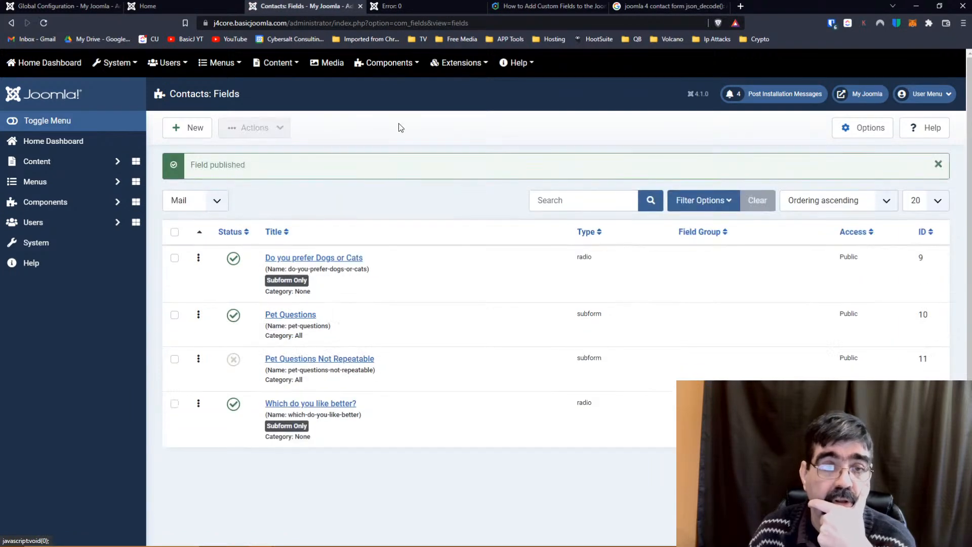
{"action": "left_click", "coordinate": [393, 6]}
{"action": "left_click", "coordinate": [360, 23]}
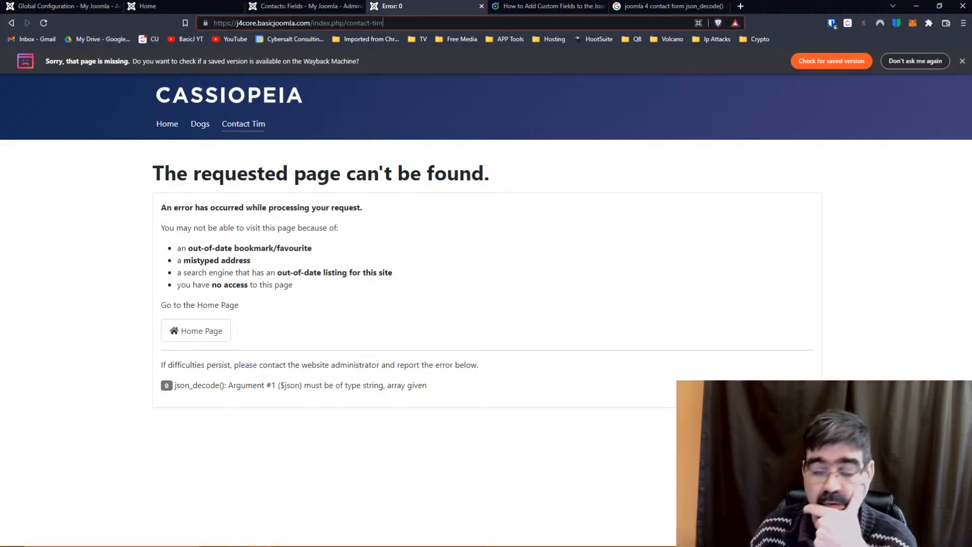
{"action": "key", "text": "Return"}
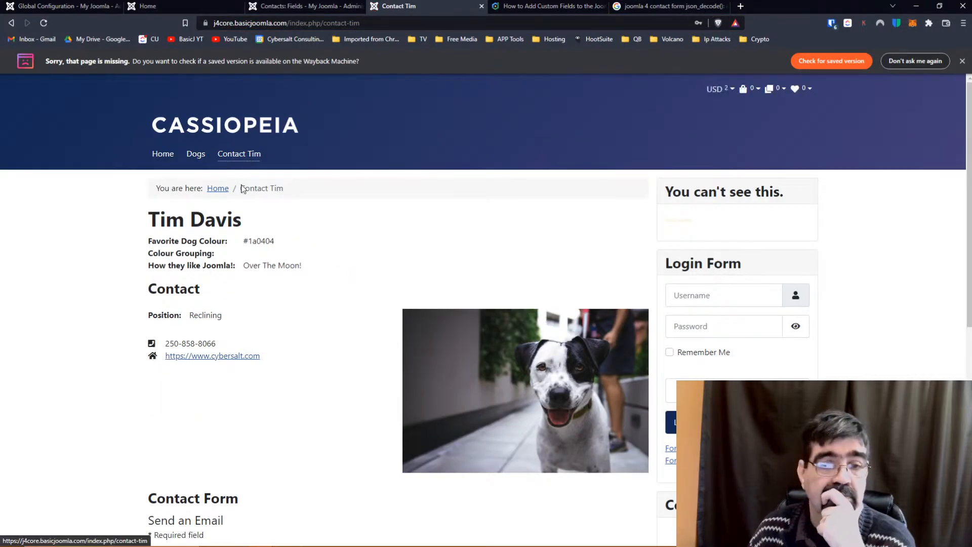
Fill Name, Email and subject Hello from suggestions, and start the message 'te'.
{"action": "scroll", "coordinate": [240, 201], "scroll_direction": "down", "scroll_amount": 2}
{"action": "scroll", "coordinate": [240, 201], "scroll_direction": "down", "scroll_amount": 5}
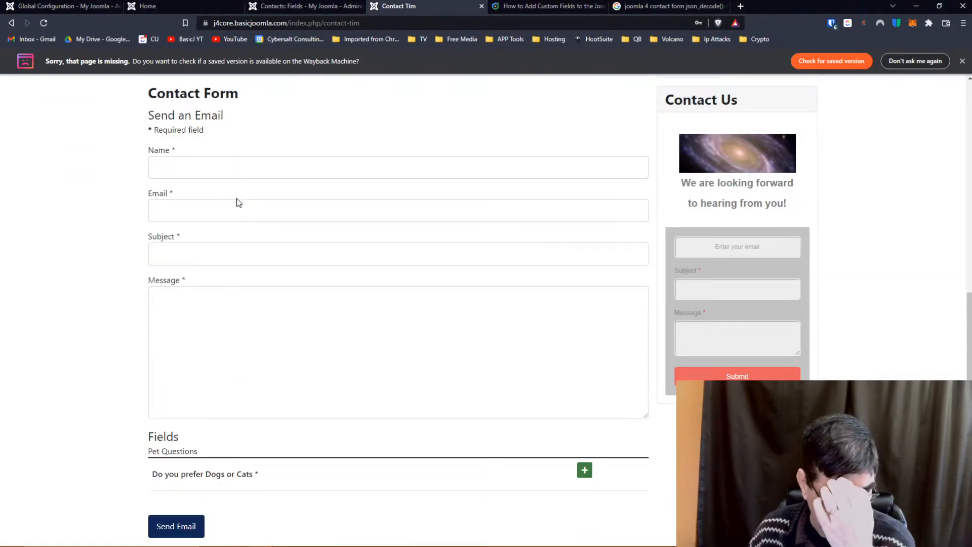
{"action": "scroll", "coordinate": [239, 200], "scroll_direction": "up", "scroll_amount": 1}
{"action": "left_click", "coordinate": [233, 215]}
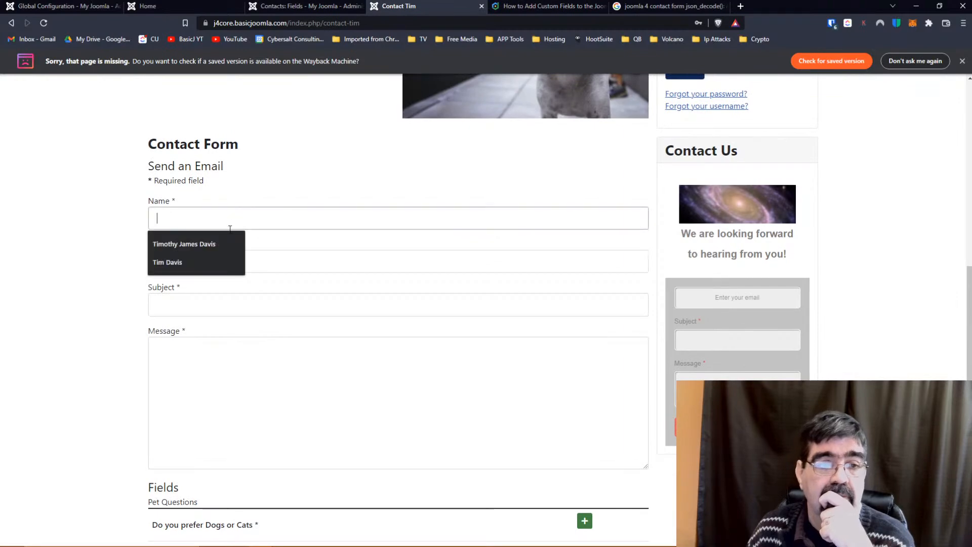
{"action": "left_click", "coordinate": [227, 246]}
{"action": "left_click", "coordinate": [226, 268]}
{"action": "left_click", "coordinate": [223, 289]}
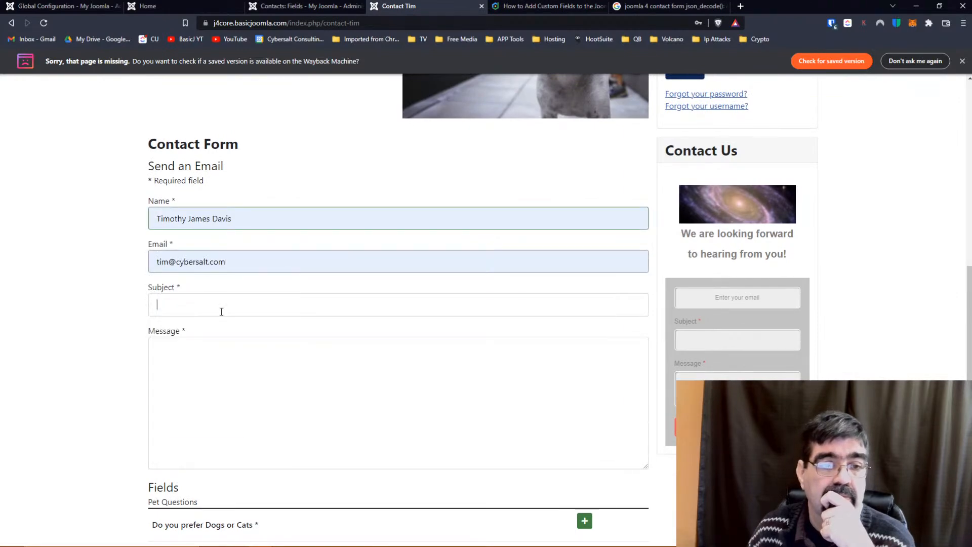
{"action": "left_click", "coordinate": [220, 308]}
{"action": "left_click", "coordinate": [214, 330]}
{"action": "left_click", "coordinate": [208, 363]}
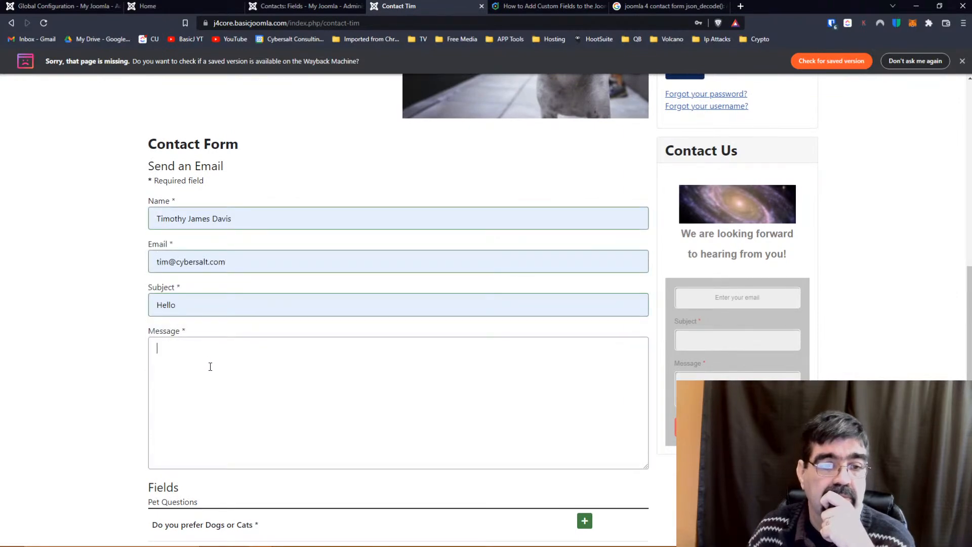
{"action": "type", "text": "test"}
Add pet question rows, answer Dogs in the first, attempt sending, then add a third row.
{"action": "scroll", "coordinate": [173, 332], "scroll_direction": "down", "scroll_amount": 1}
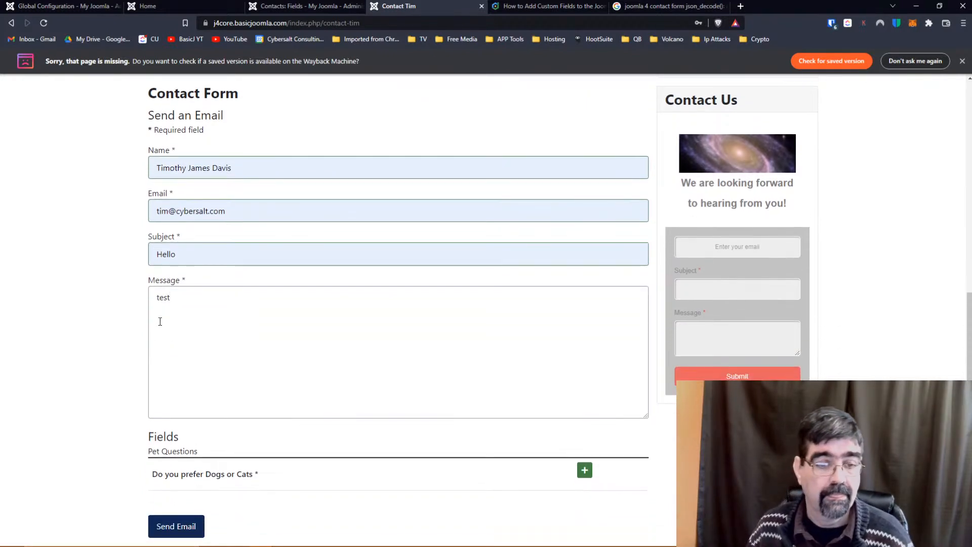
{"action": "left_click", "coordinate": [587, 475]}
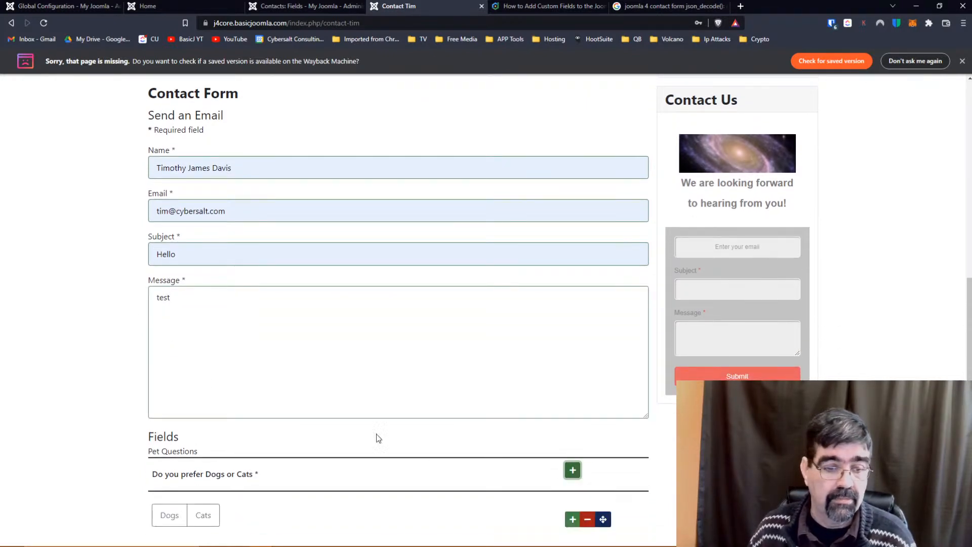
{"action": "scroll", "coordinate": [124, 405], "scroll_direction": "down", "scroll_amount": 1}
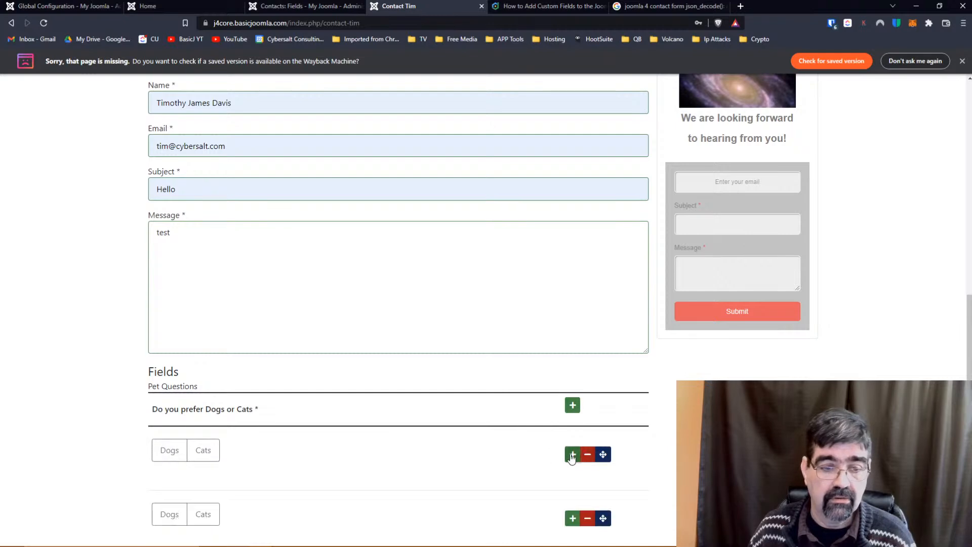
{"action": "left_click", "coordinate": [573, 454]}
{"action": "scroll", "coordinate": [383, 427], "scroll_direction": "down", "scroll_amount": 1}
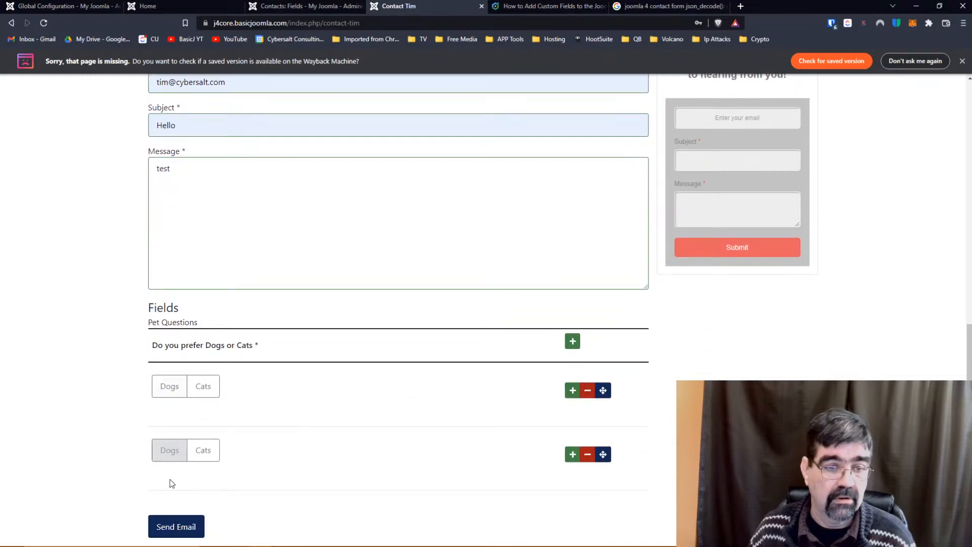
{"action": "left_click", "coordinate": [169, 393]}
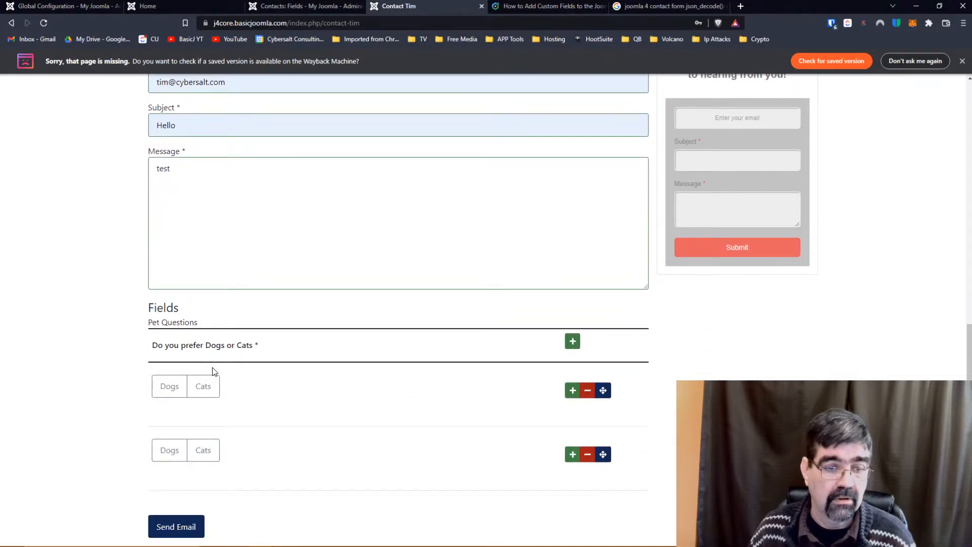
{"action": "left_click", "coordinate": [171, 394]}
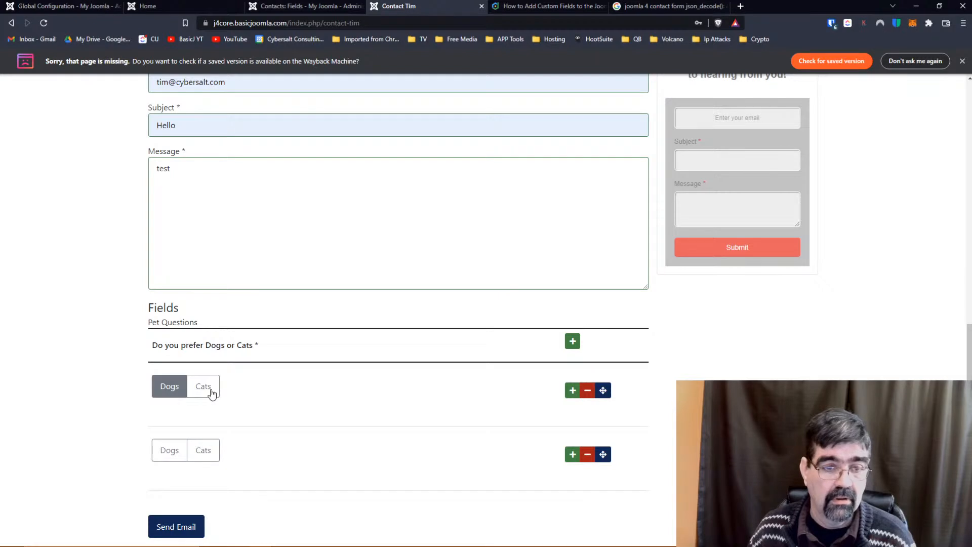
{"action": "left_click", "coordinate": [182, 532]}
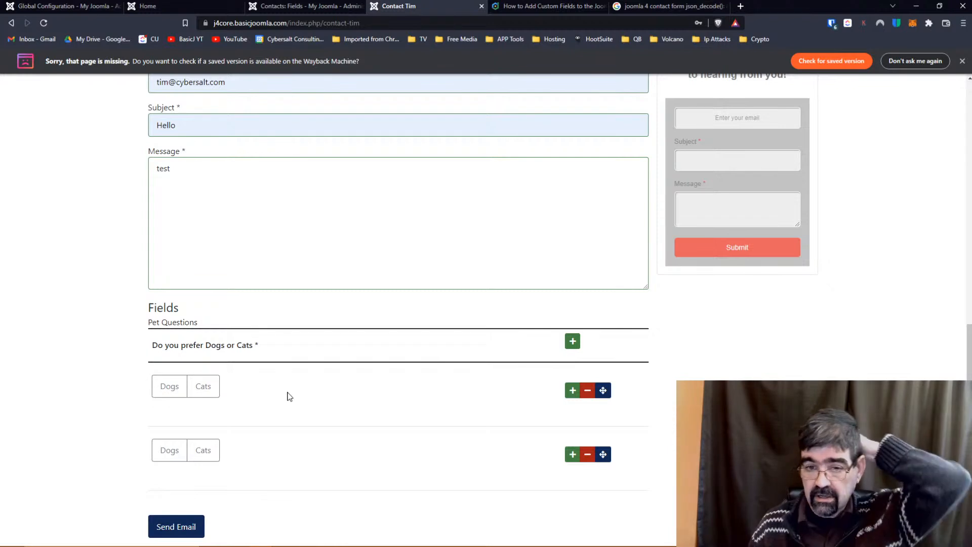
{"action": "left_click", "coordinate": [570, 392]}
{"action": "scroll", "coordinate": [397, 393], "scroll_direction": "down", "scroll_amount": 1}
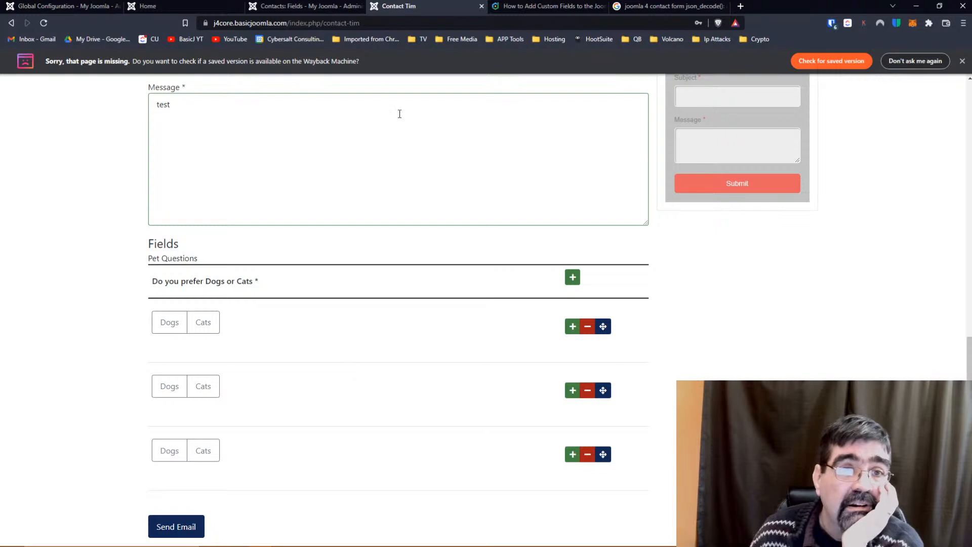
{"action": "left_click", "coordinate": [307, 8]}
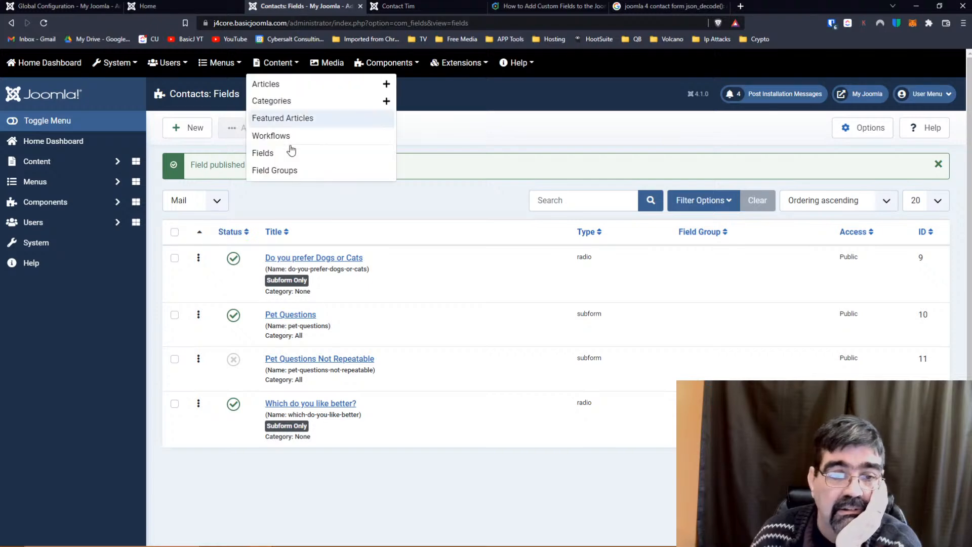
Set Do you prefer Dogs or Cats to Required No and save it.
{"action": "left_click", "coordinate": [340, 260]}
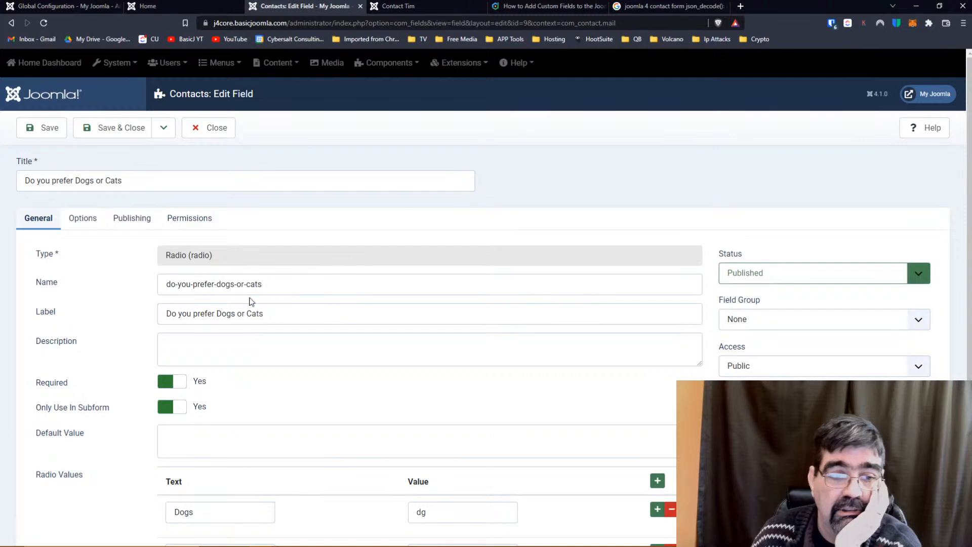
{"action": "left_click", "coordinate": [182, 380]}
{"action": "left_click", "coordinate": [121, 129]}
Reload the contact page and add a pet question row.
{"action": "left_click", "coordinate": [400, 7]}
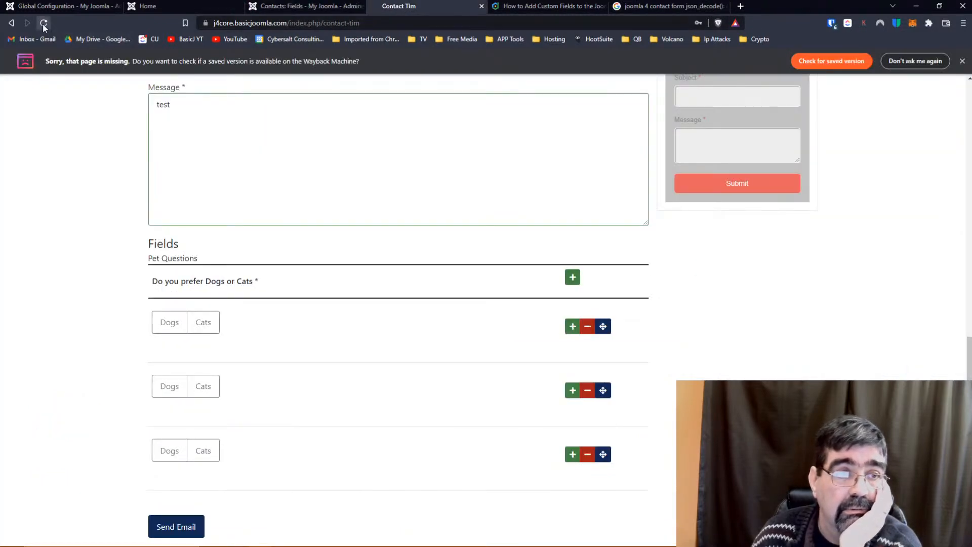
{"action": "left_click", "coordinate": [44, 23]}
{"action": "left_click", "coordinate": [582, 471]}
{"action": "scroll", "coordinate": [82, 254], "scroll_direction": "down", "scroll_amount": 1}
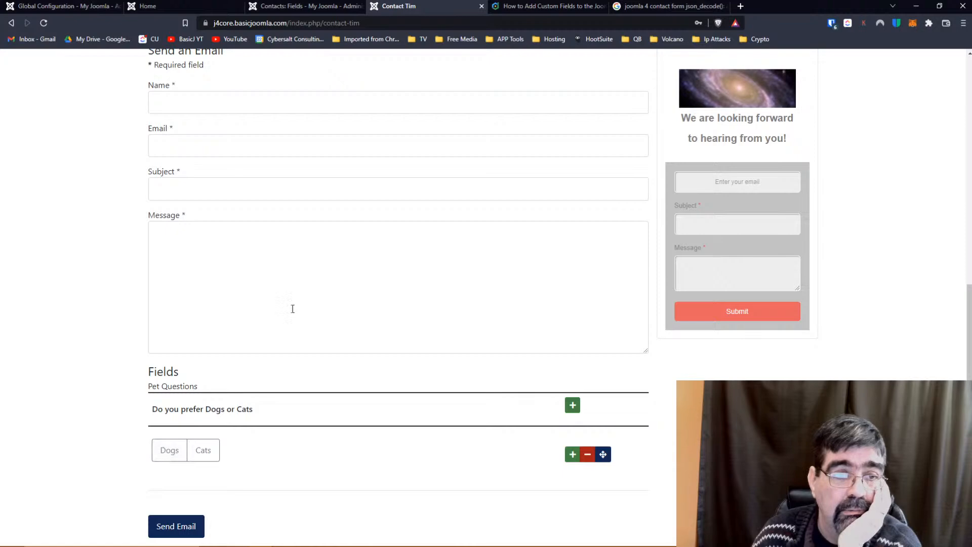
Fill Name and Email from suggestions, replacing a wrongly picked e-mail address.
{"action": "scroll", "coordinate": [293, 309], "scroll_direction": "up", "scroll_amount": 4}
{"action": "left_click", "coordinate": [232, 300]}
{"action": "left_click", "coordinate": [213, 331]}
{"action": "left_click", "coordinate": [216, 347]}
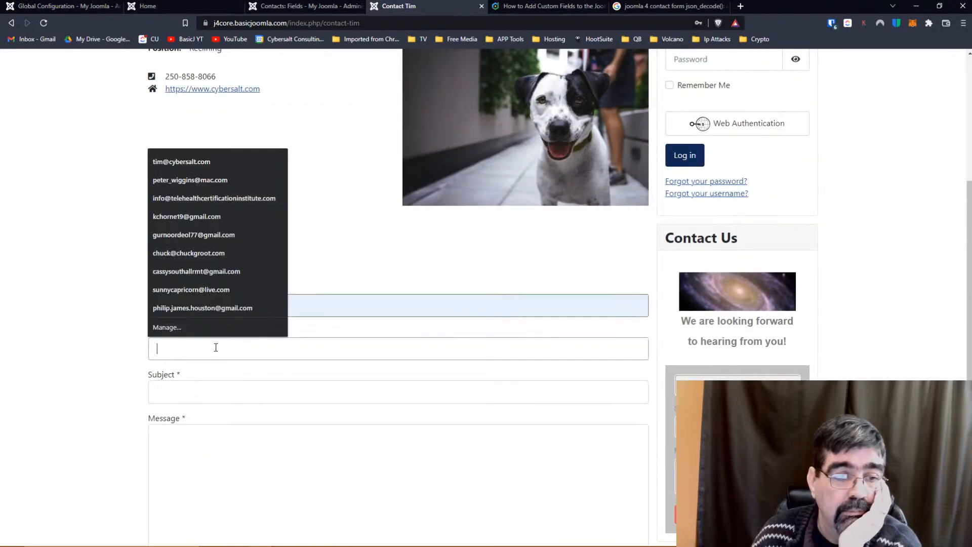
{"action": "left_click", "coordinate": [190, 253]}
{"action": "left_click", "coordinate": [193, 390]}
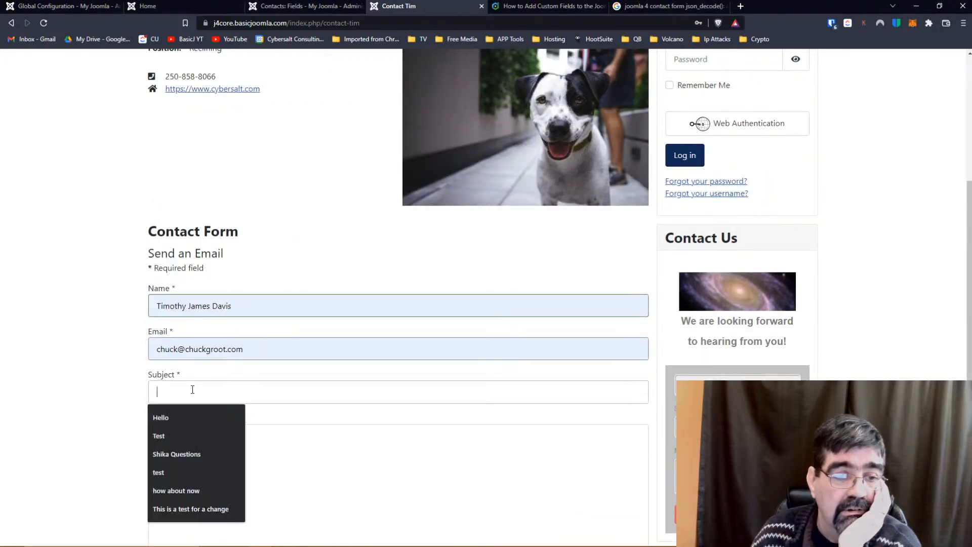
{"action": "left_click_drag", "start_coordinate": [263, 349], "coordinate": [51, 341]}
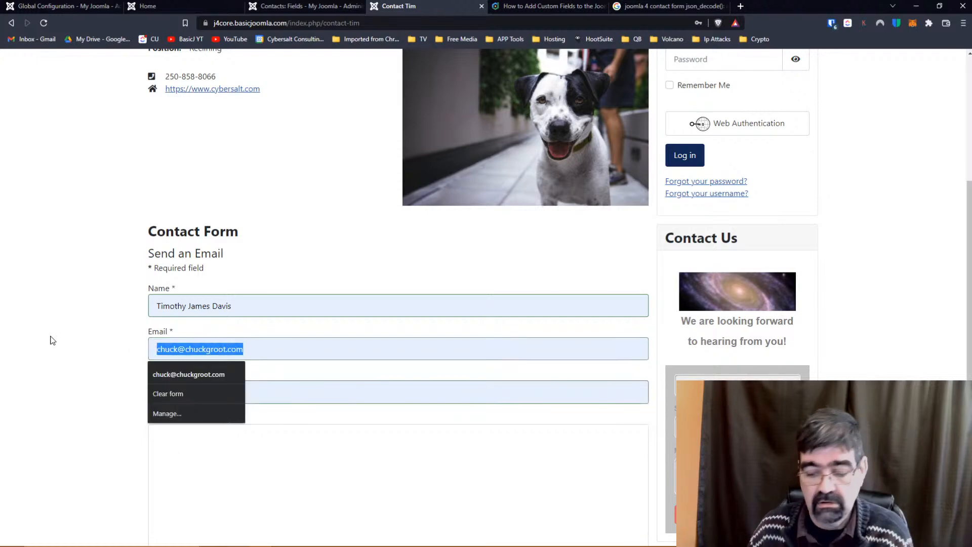
{"action": "key", "text": "BackSpace"}
{"action": "left_click", "coordinate": [191, 344]}
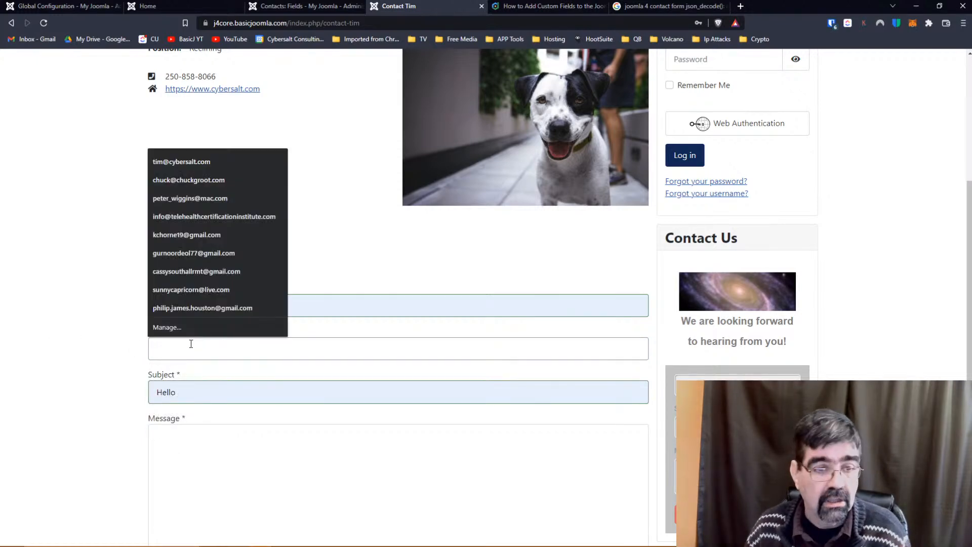
{"action": "left_click", "coordinate": [183, 162]}
Write the message 'hi' and send the contact form.
{"action": "left_click", "coordinate": [189, 434]}
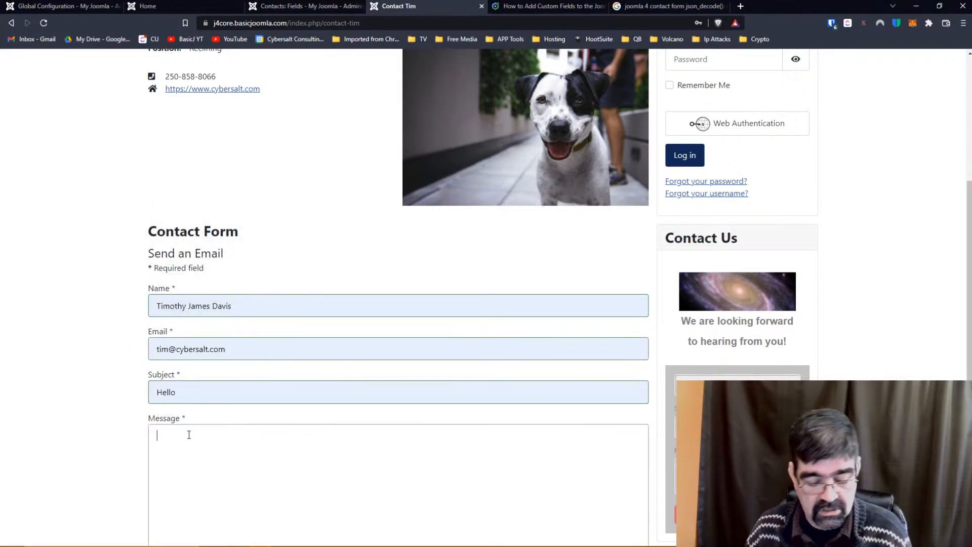
{"action": "type", "text": "hi"}
{"action": "scroll", "coordinate": [87, 393], "scroll_direction": "down", "scroll_amount": 4}
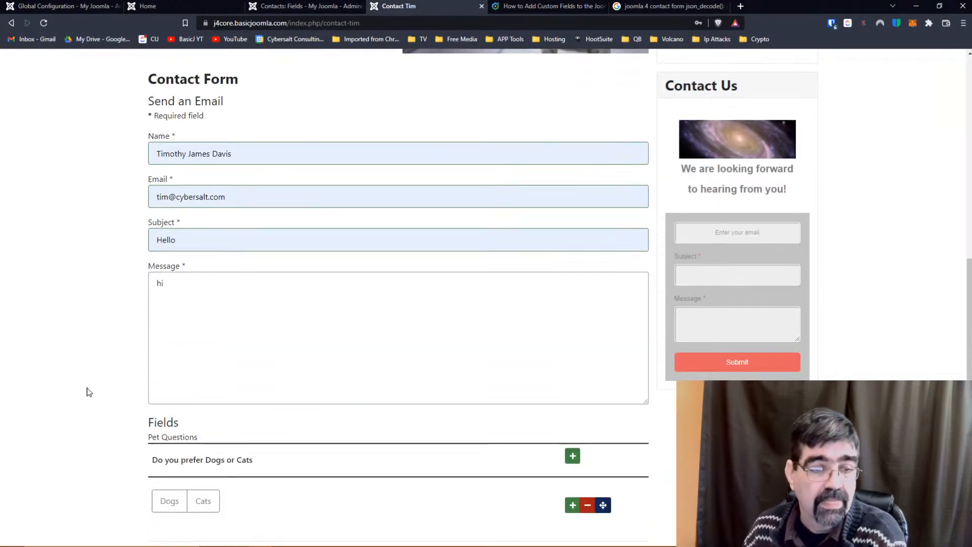
{"action": "left_click", "coordinate": [179, 525]}
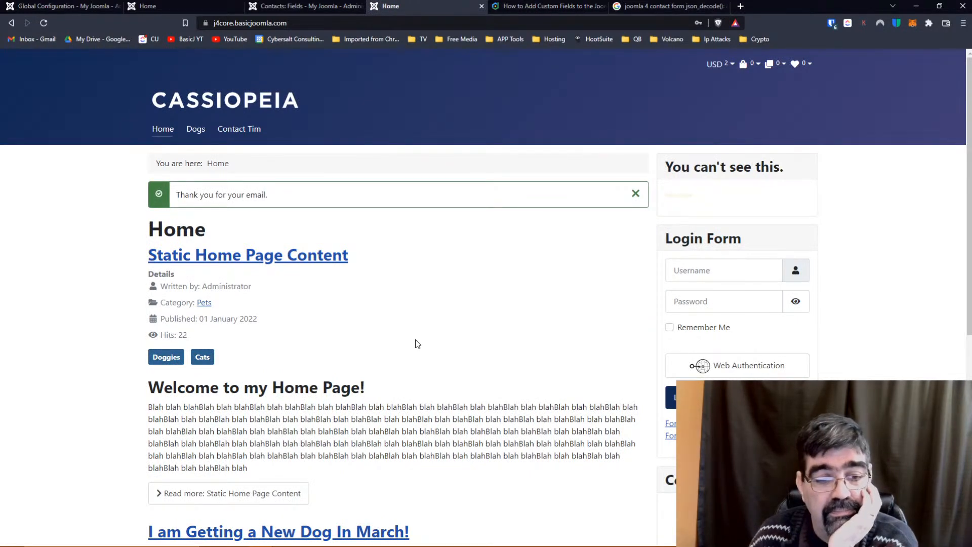
View the Contact Tim page on the site, then open the admin field-context dropdown.
{"action": "scroll", "coordinate": [417, 344], "scroll_direction": "down", "scroll_amount": 7}
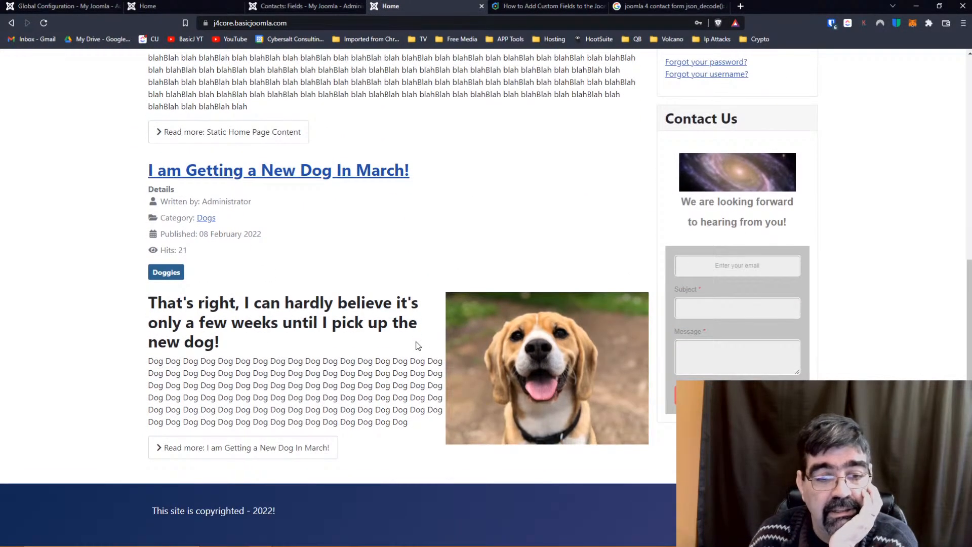
{"action": "scroll", "coordinate": [417, 346], "scroll_direction": "up", "scroll_amount": 7}
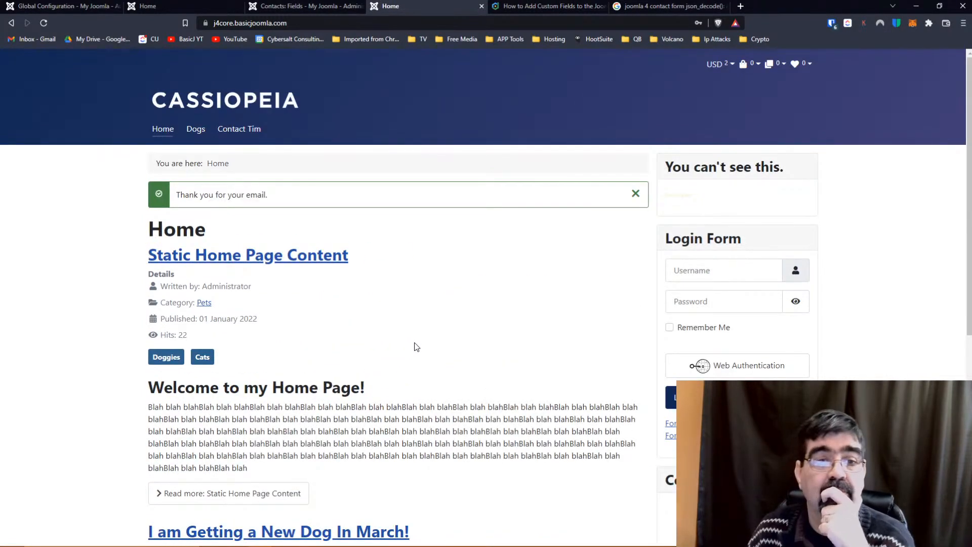
{"action": "left_click", "coordinate": [322, 9]}
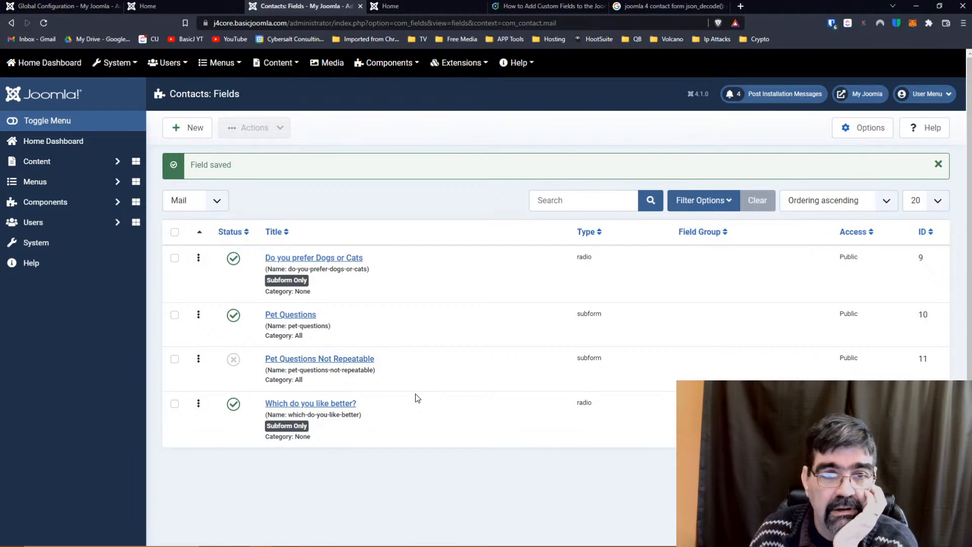
{"action": "left_click", "coordinate": [403, 7]}
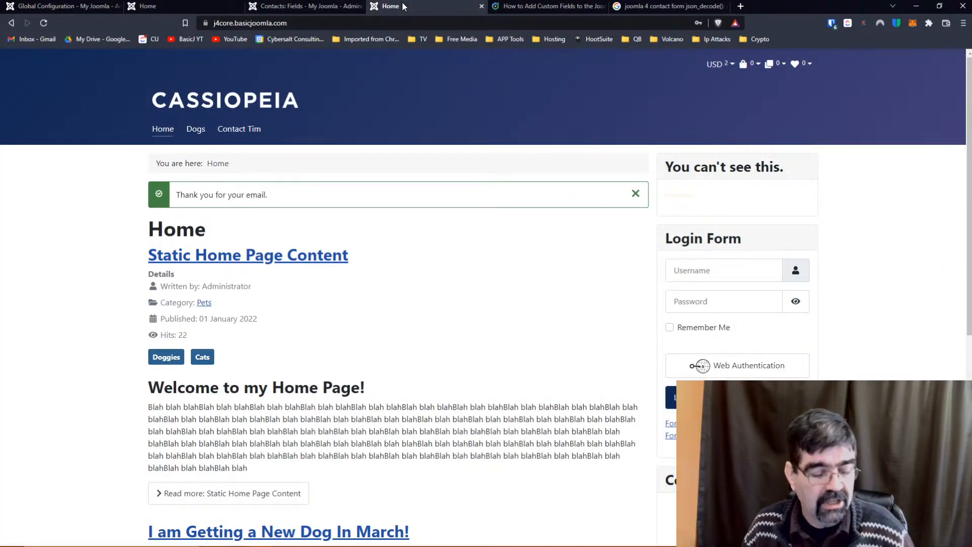
{"action": "left_click", "coordinate": [257, 134]}
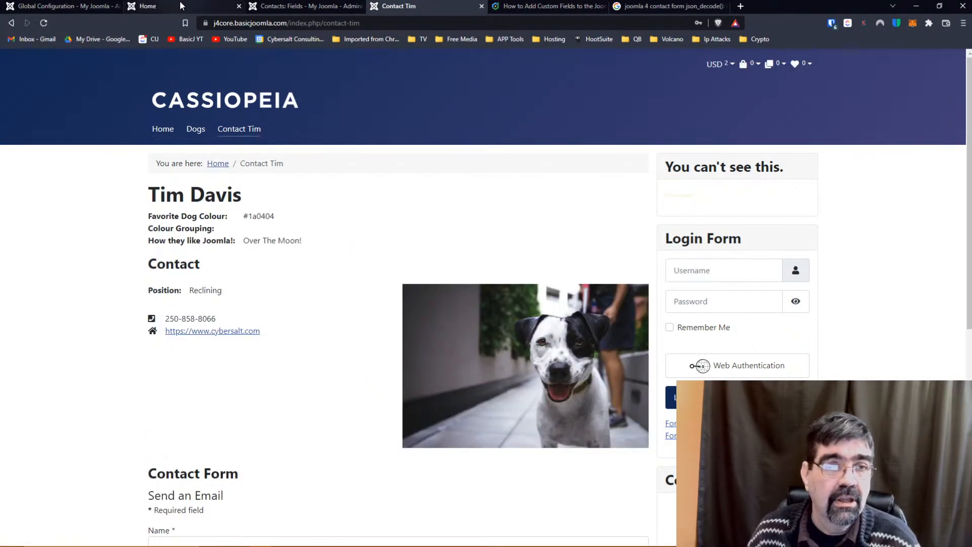
{"action": "left_click", "coordinate": [283, 6]}
{"action": "left_click", "coordinate": [217, 201]}
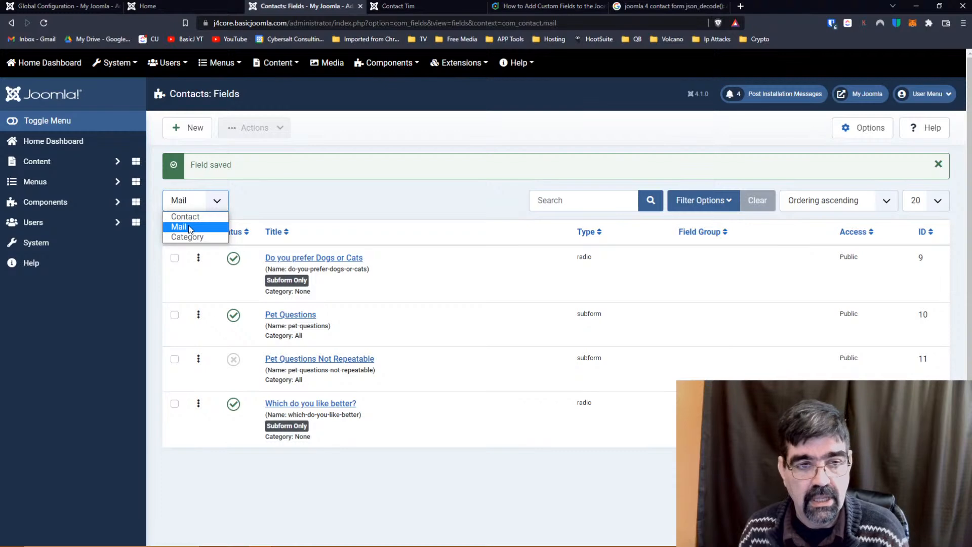
Switch to Category context, start a new field, review field types, and abandon it.
{"action": "left_click", "coordinate": [193, 237]}
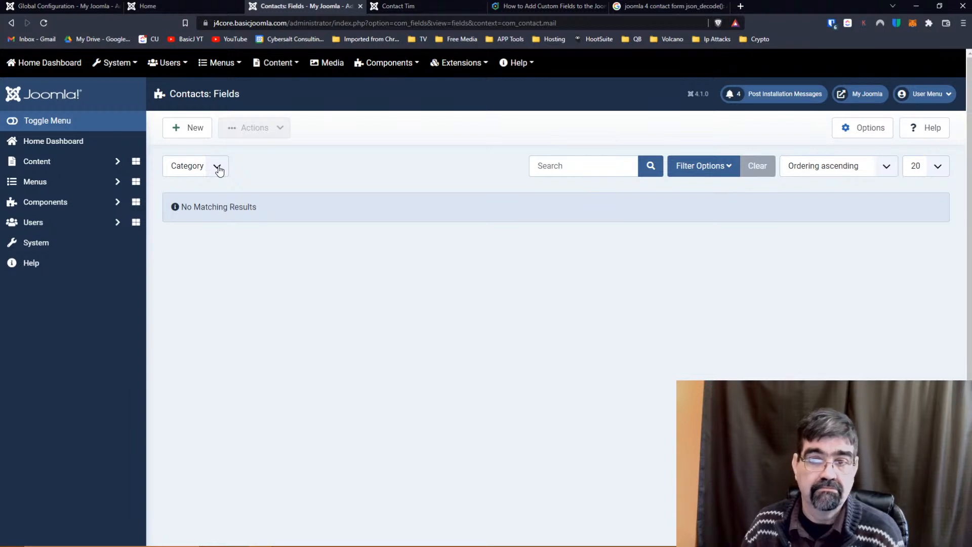
{"action": "left_click", "coordinate": [192, 121]}
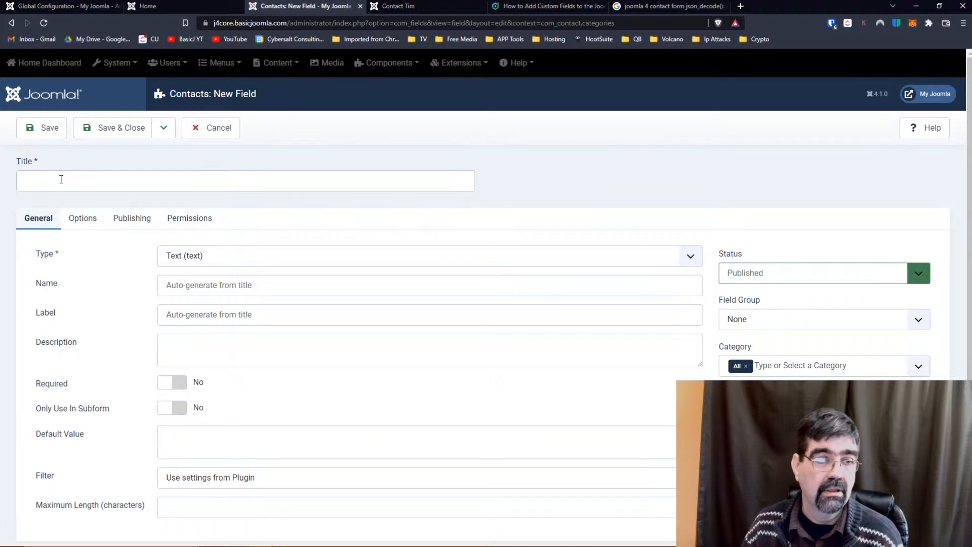
{"action": "left_click", "coordinate": [61, 179]}
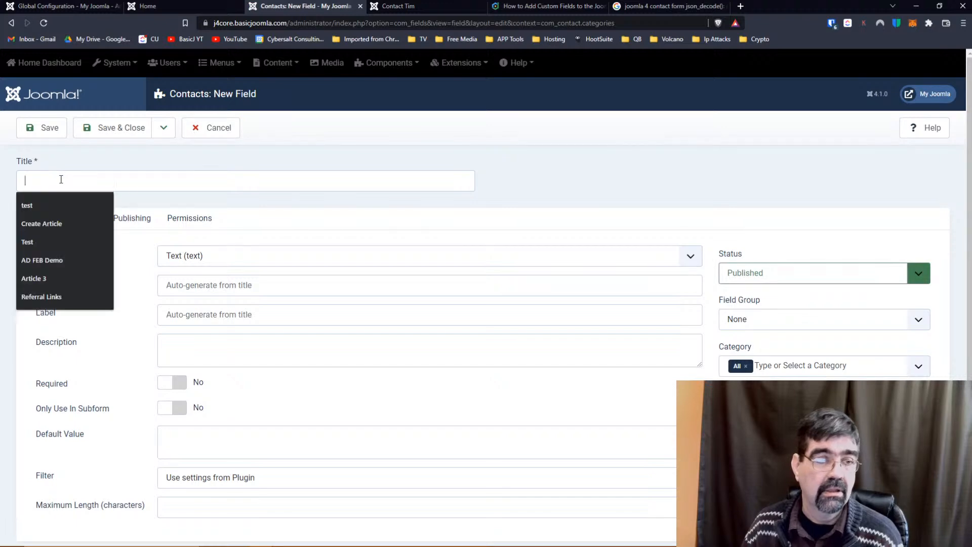
{"action": "left_click", "coordinate": [289, 217]}
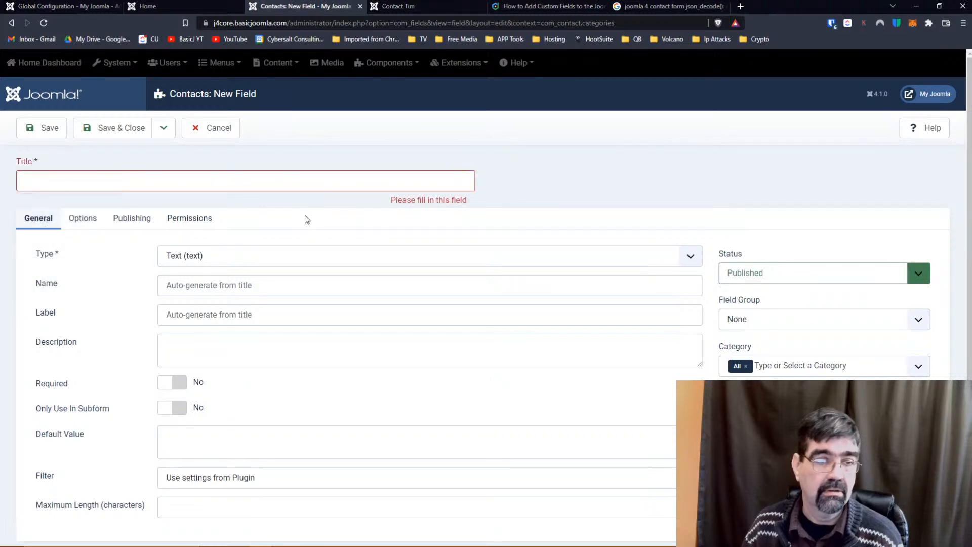
{"action": "left_click", "coordinate": [287, 258]}
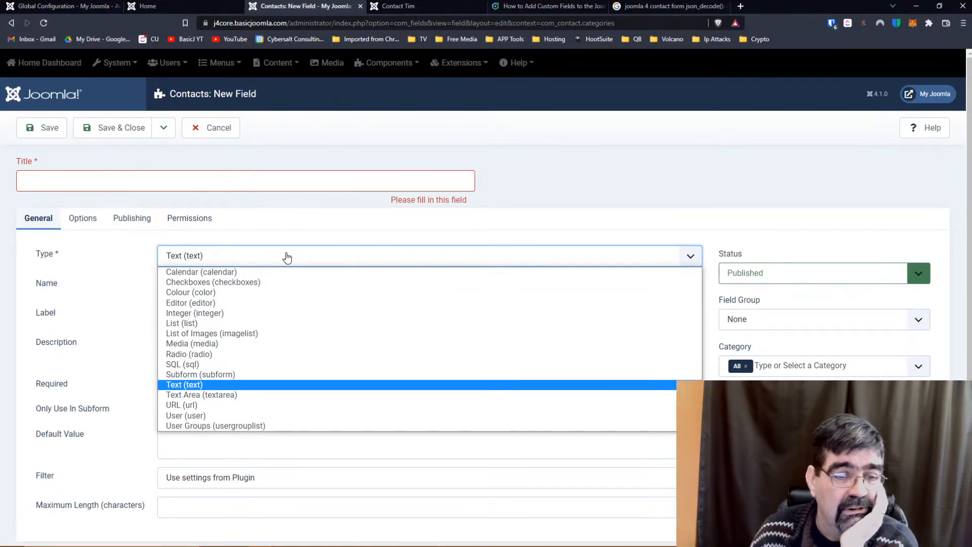
{"action": "left_click", "coordinate": [269, 216]}
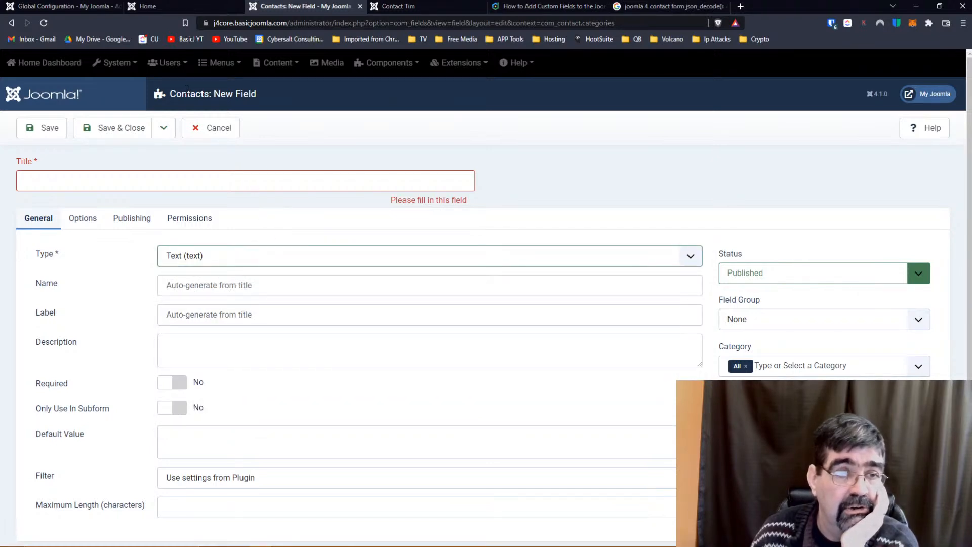
{"action": "left_click", "coordinate": [207, 130]}
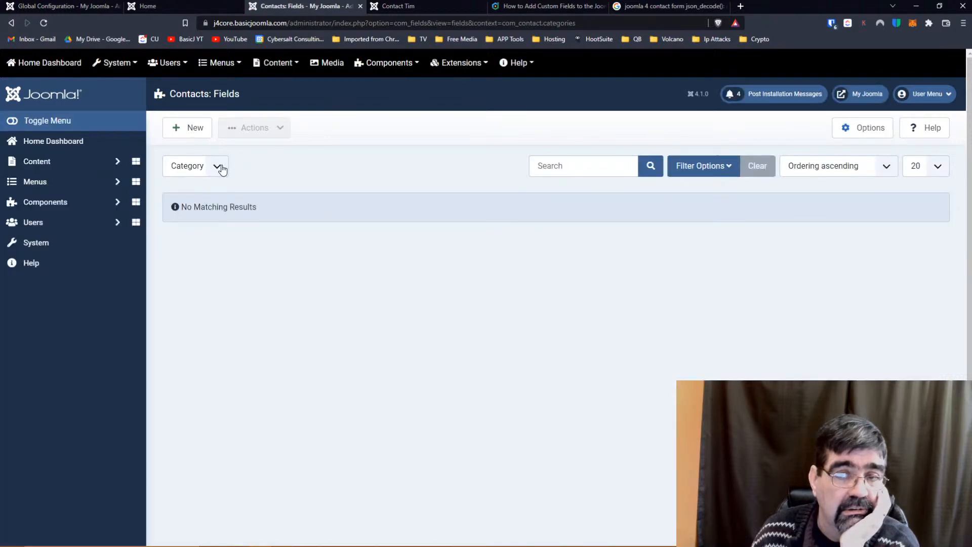
Create a Category text field titled 'test' and save it.
{"action": "left_click", "coordinate": [218, 167]}
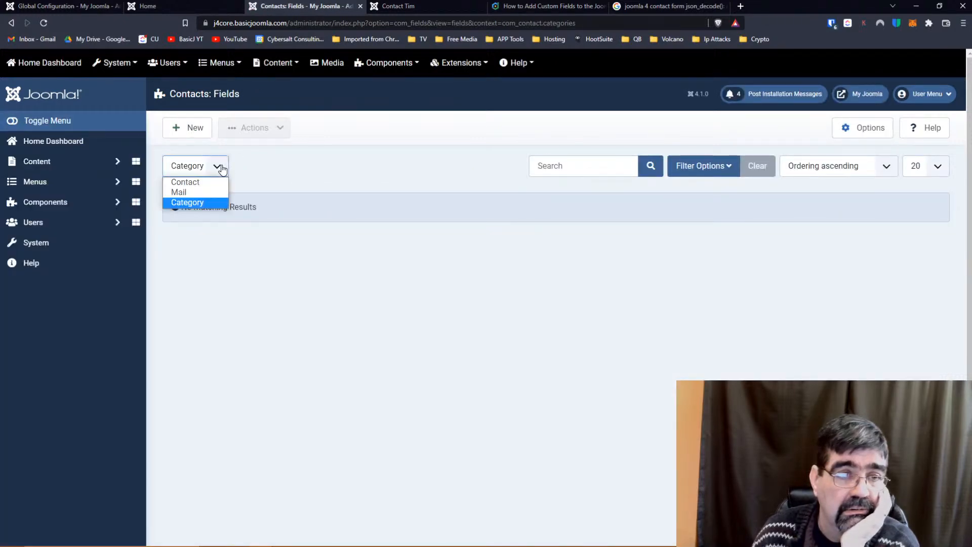
{"action": "left_click", "coordinate": [221, 168]}
{"action": "left_click", "coordinate": [194, 137]}
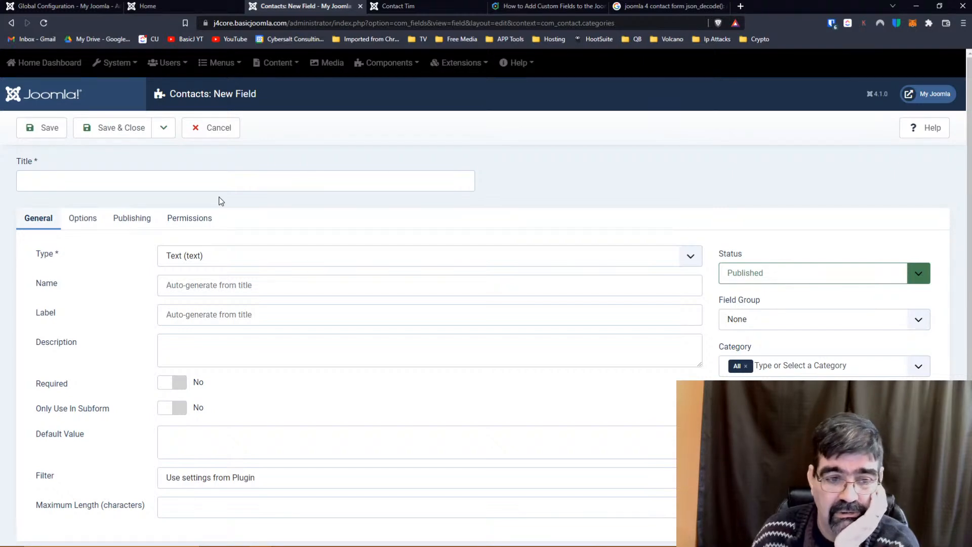
{"action": "left_click", "coordinate": [217, 184]}
{"action": "type", "text": "test"}
{"action": "key", "text": "Tab"}
{"action": "left_click", "coordinate": [106, 131]}
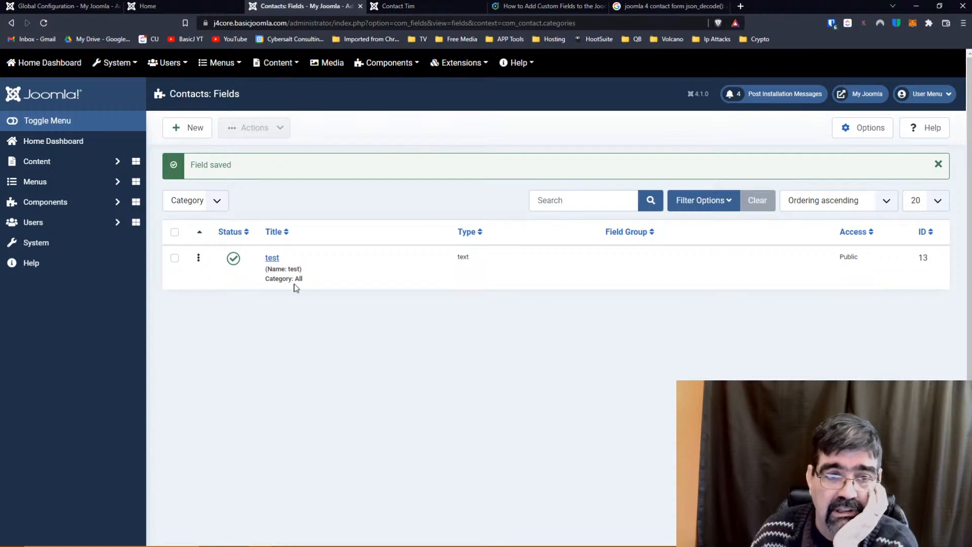
{"action": "left_click", "coordinate": [216, 201]}
{"action": "left_click", "coordinate": [211, 217]}
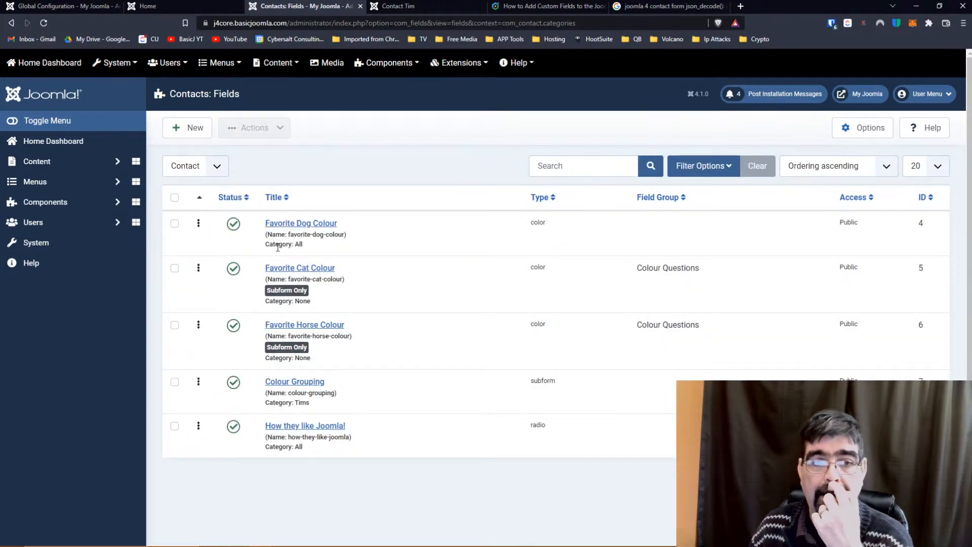
{"action": "left_click", "coordinate": [217, 166]}
{"action": "left_click", "coordinate": [198, 203]}
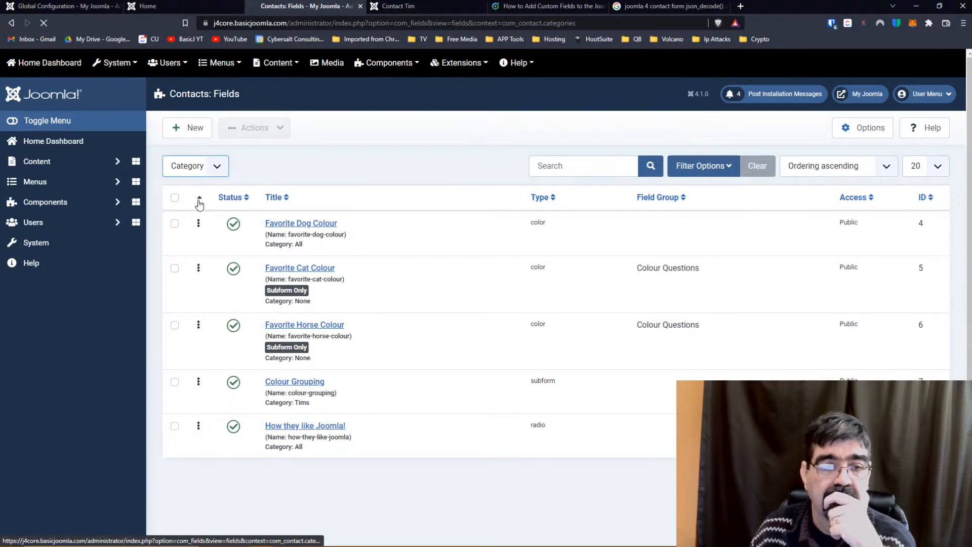
{"action": "left_click", "coordinate": [268, 227]}
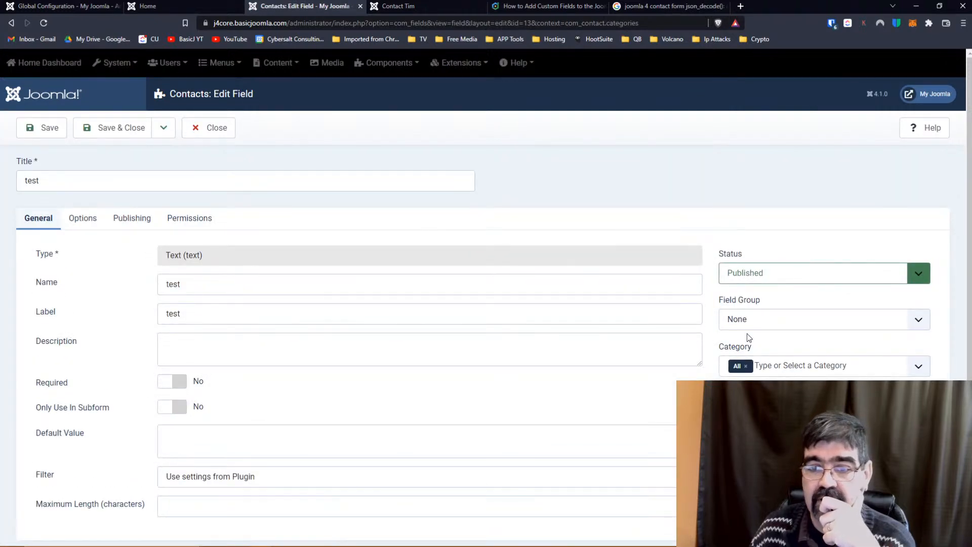
{"action": "left_click", "coordinate": [776, 365]}
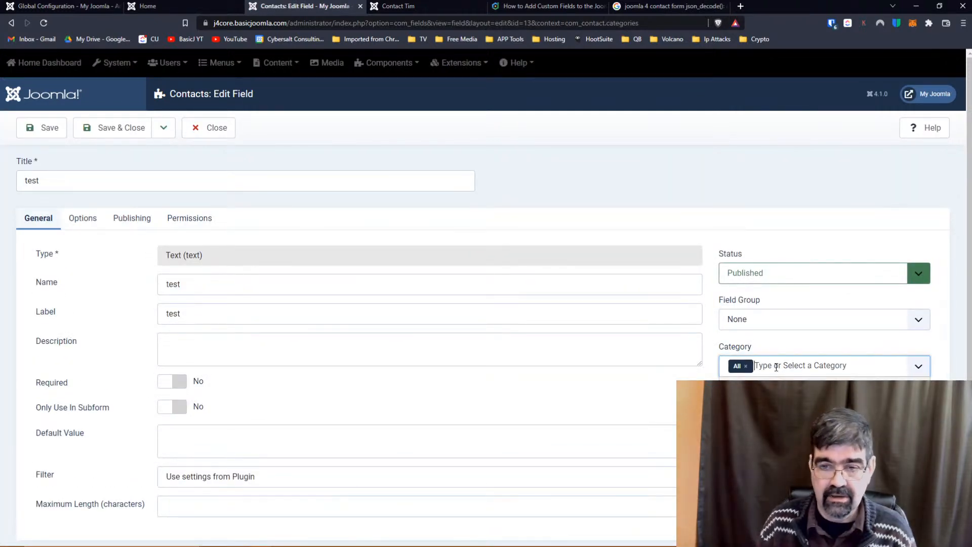
{"action": "type", "text": "a newcate"}
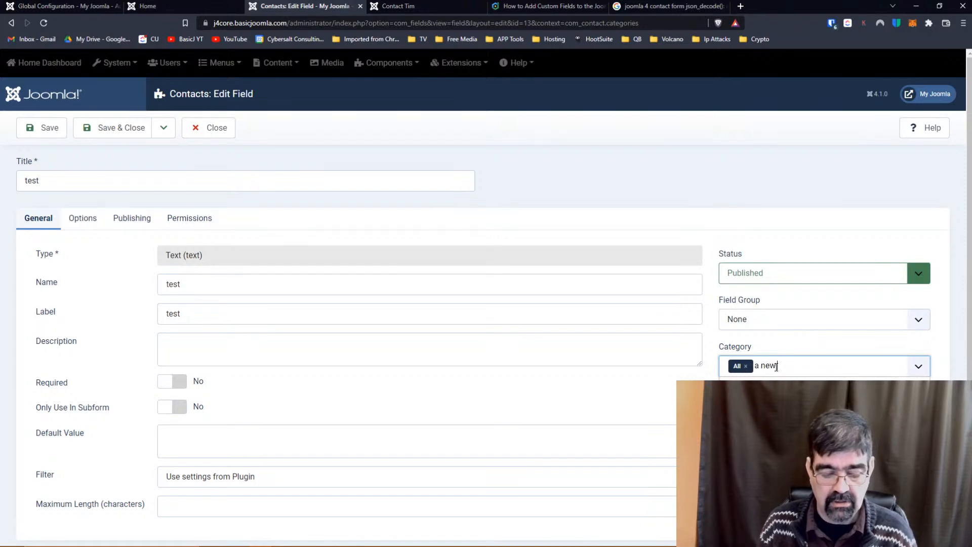
{"action": "key", "text": "BackSpace"}
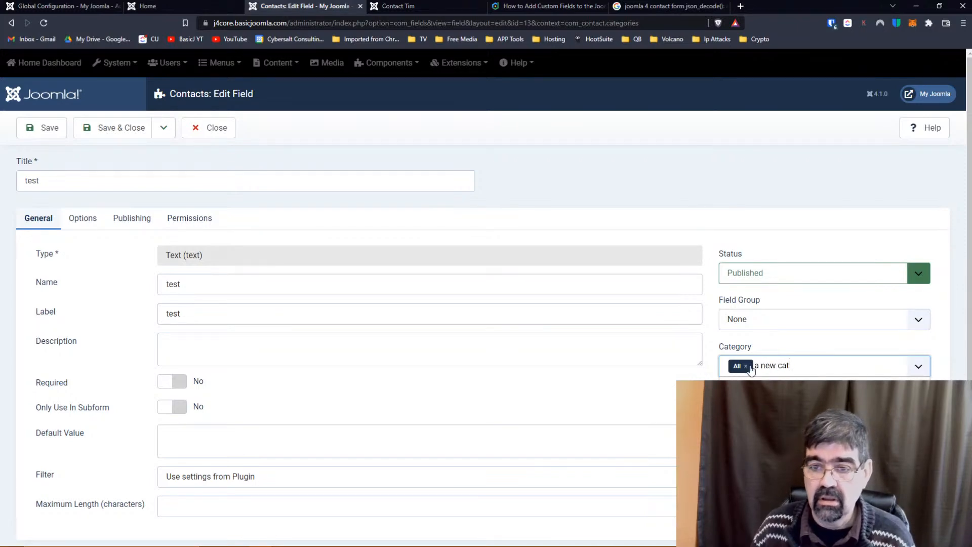
{"action": "left_click", "coordinate": [745, 365]}
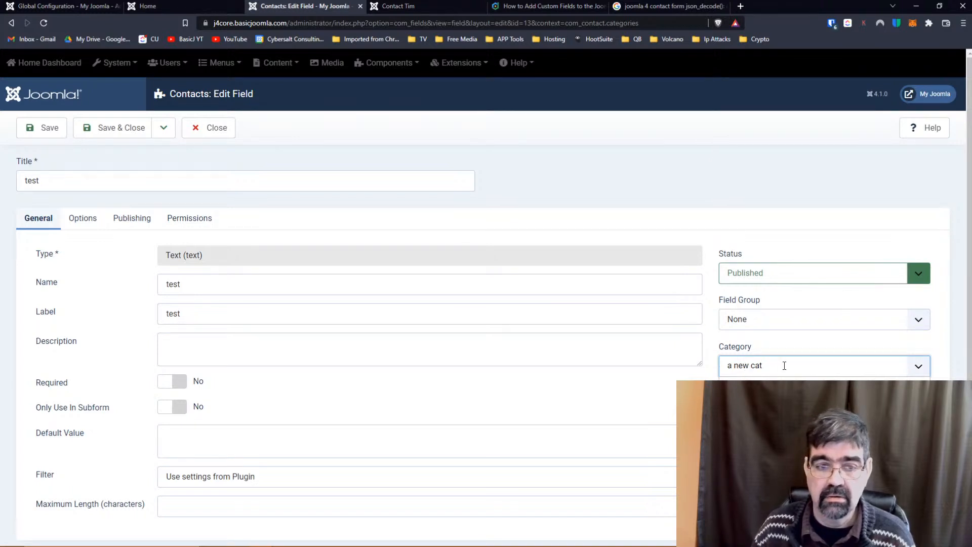
{"action": "left_click", "coordinate": [943, 355]}
{"action": "left_click", "coordinate": [918, 365]}
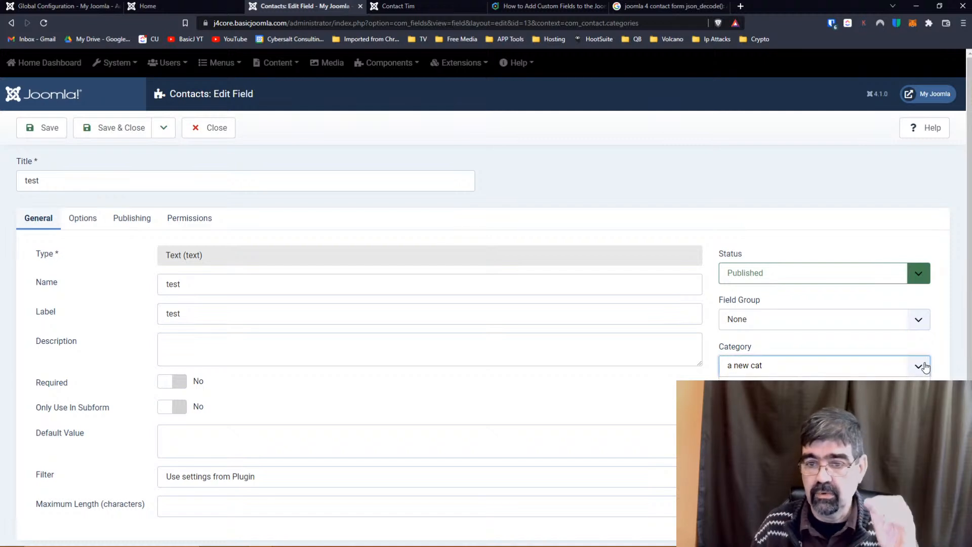
{"action": "left_click_drag", "start_coordinate": [763, 366], "coordinate": [650, 371]}
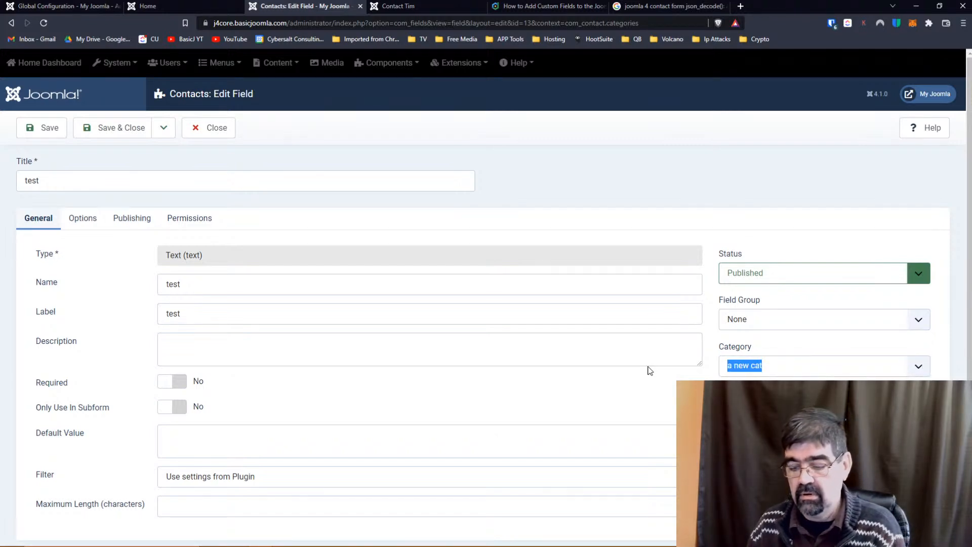
{"action": "key", "text": "BackSpace"}
{"action": "left_click", "coordinate": [919, 368]}
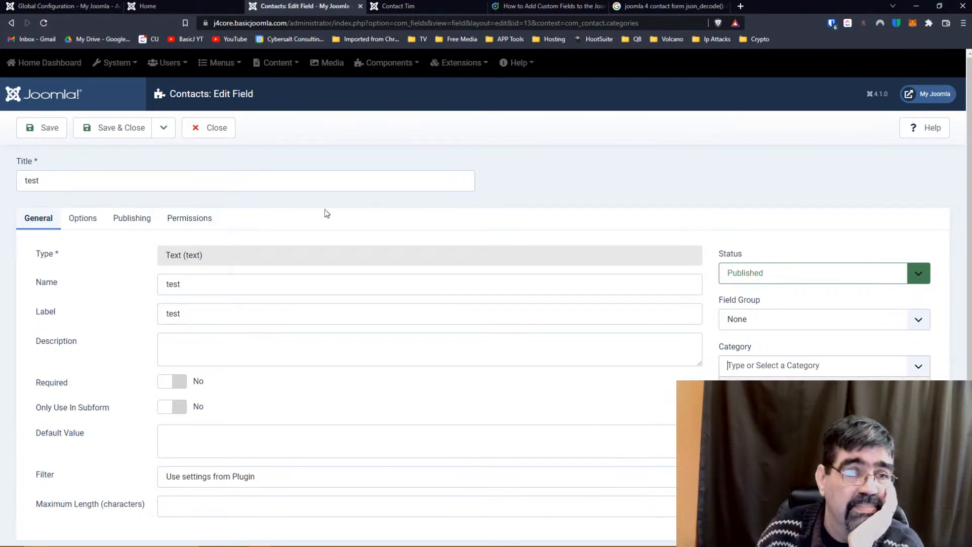
{"action": "left_click", "coordinate": [226, 132]}
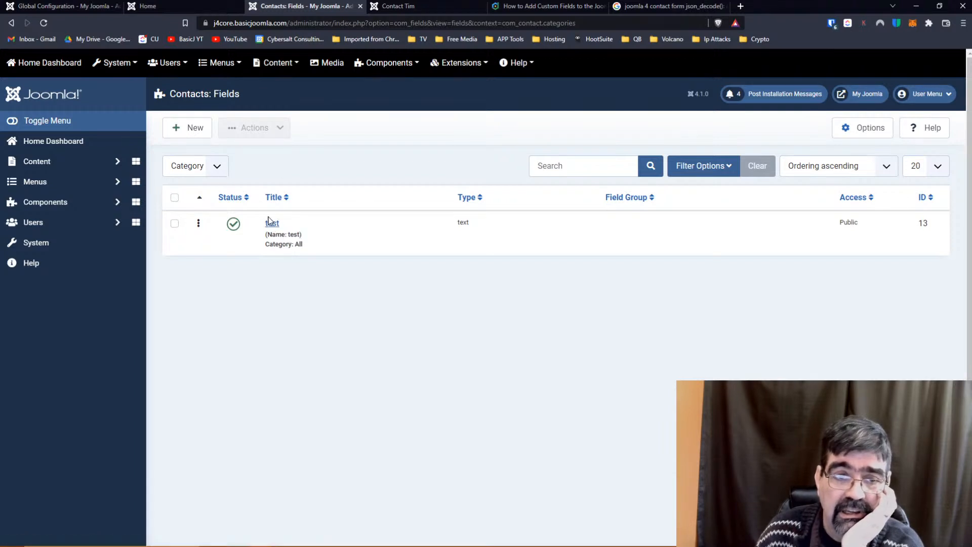
Cycle the field list through Contact, Mail and Category, then open the test field.
{"action": "left_click", "coordinate": [221, 169]}
{"action": "left_click", "coordinate": [217, 183]}
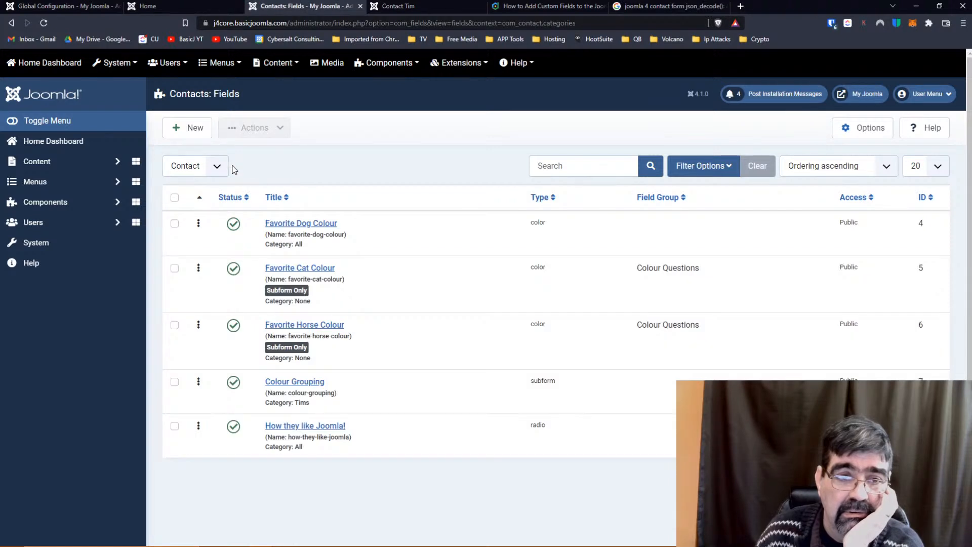
{"action": "left_click", "coordinate": [216, 166]}
{"action": "left_click", "coordinate": [212, 190]}
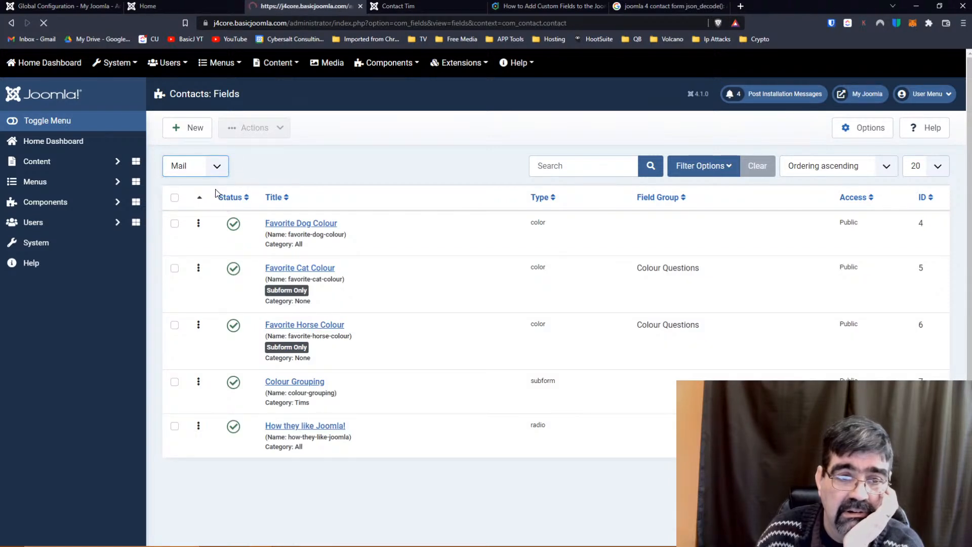
{"action": "left_click", "coordinate": [218, 167]}
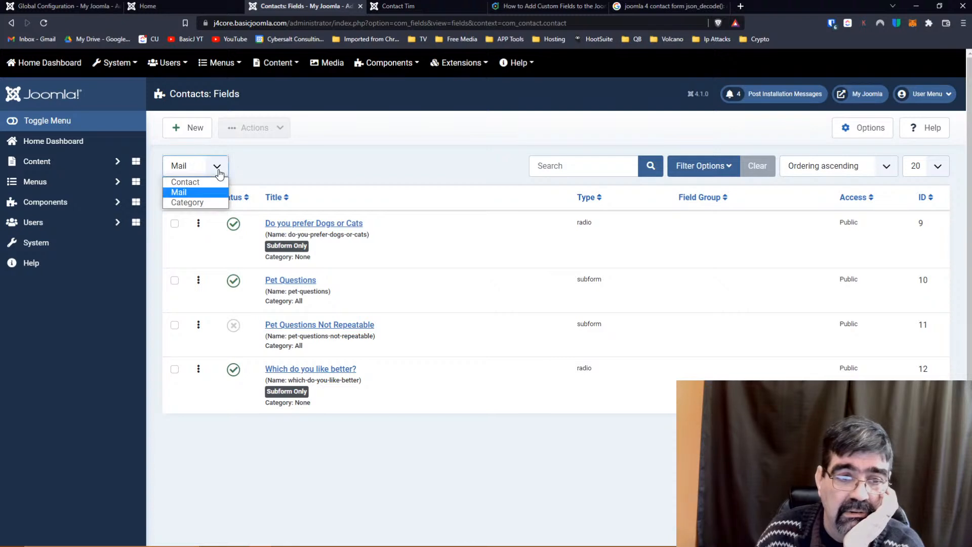
{"action": "left_click", "coordinate": [213, 199]}
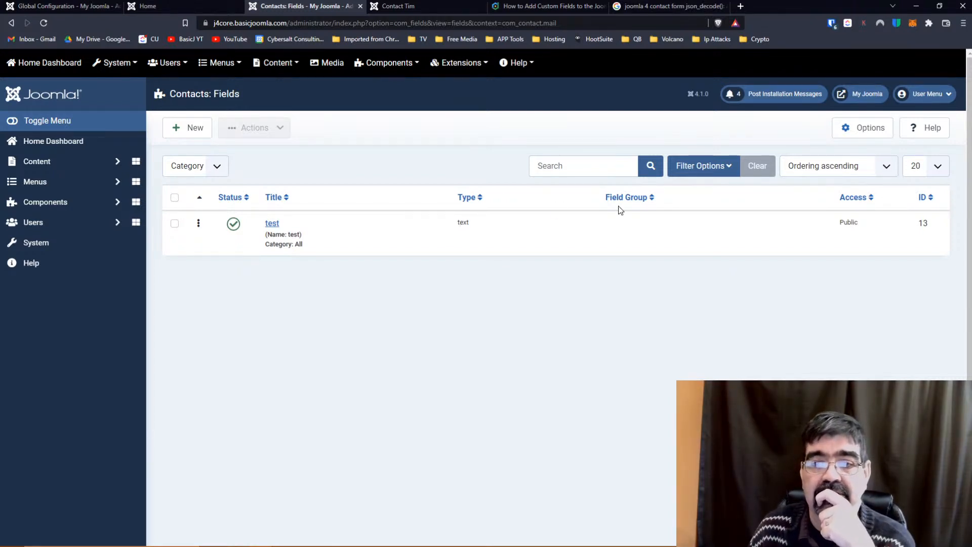
{"action": "left_click", "coordinate": [274, 224]}
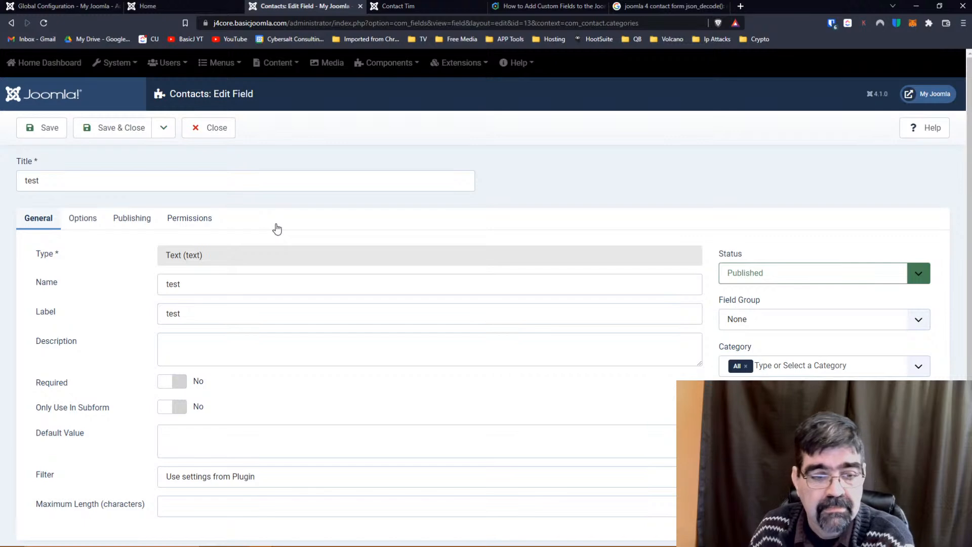
{"action": "scroll", "coordinate": [277, 229], "scroll_direction": "down", "scroll_amount": 1}
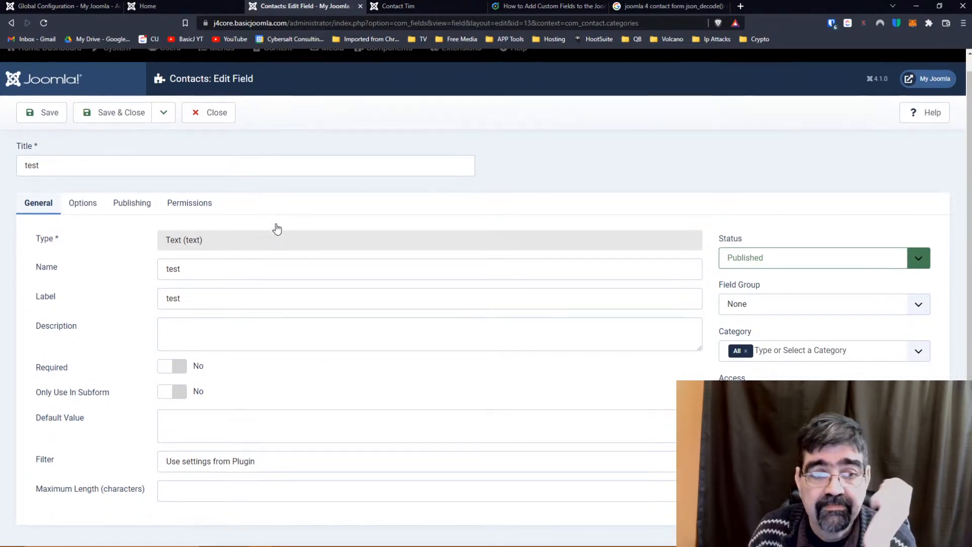
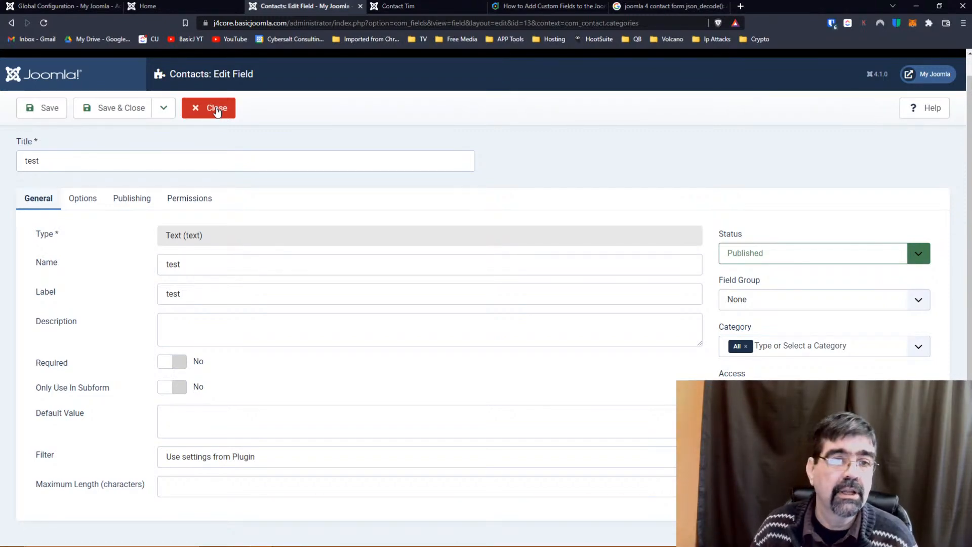
Close the field editor, switch the field context to Mail, and unpublish Pet Questions.
{"action": "left_click", "coordinate": [217, 109]}
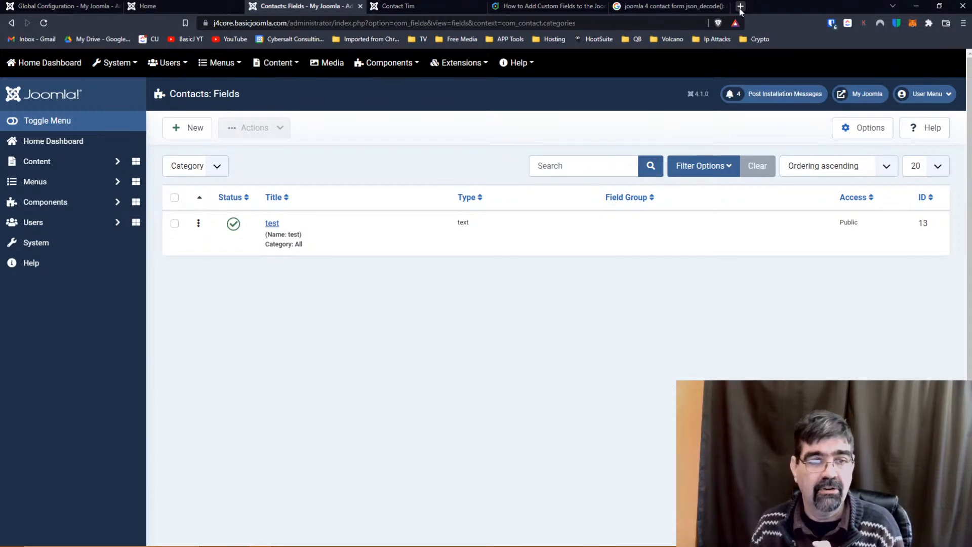
{"action": "left_click", "coordinate": [215, 165]}
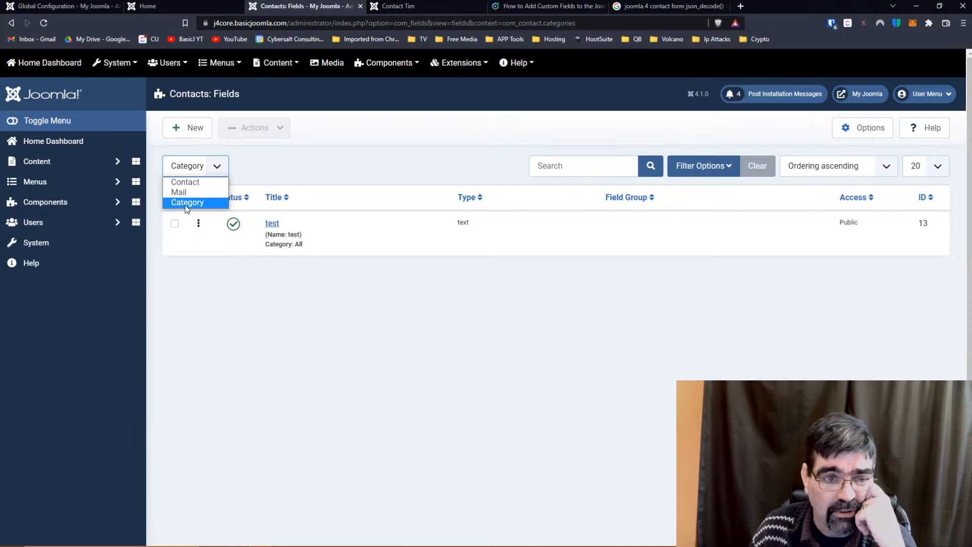
{"action": "left_click", "coordinate": [189, 201]}
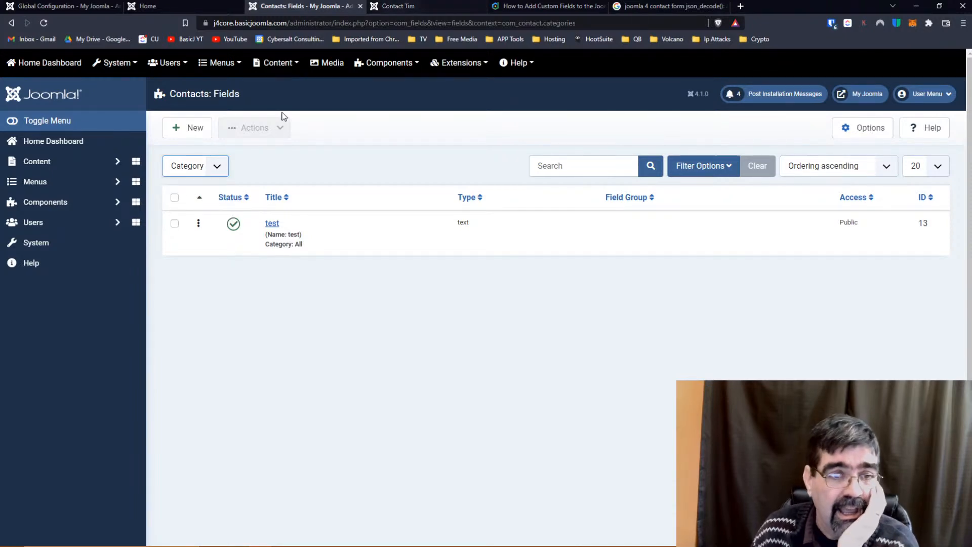
{"action": "left_click", "coordinate": [227, 169]}
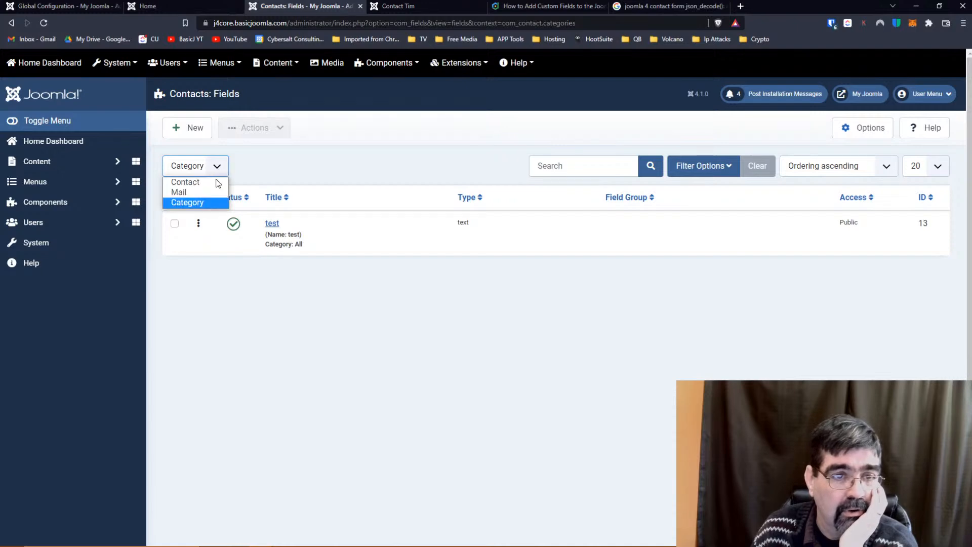
{"action": "left_click", "coordinate": [215, 193]}
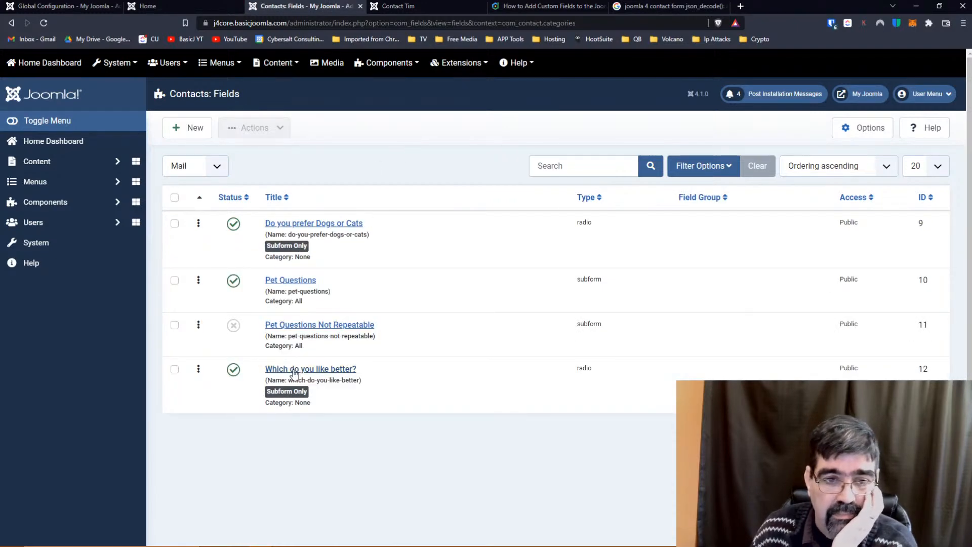
{"action": "left_click", "coordinate": [234, 281]}
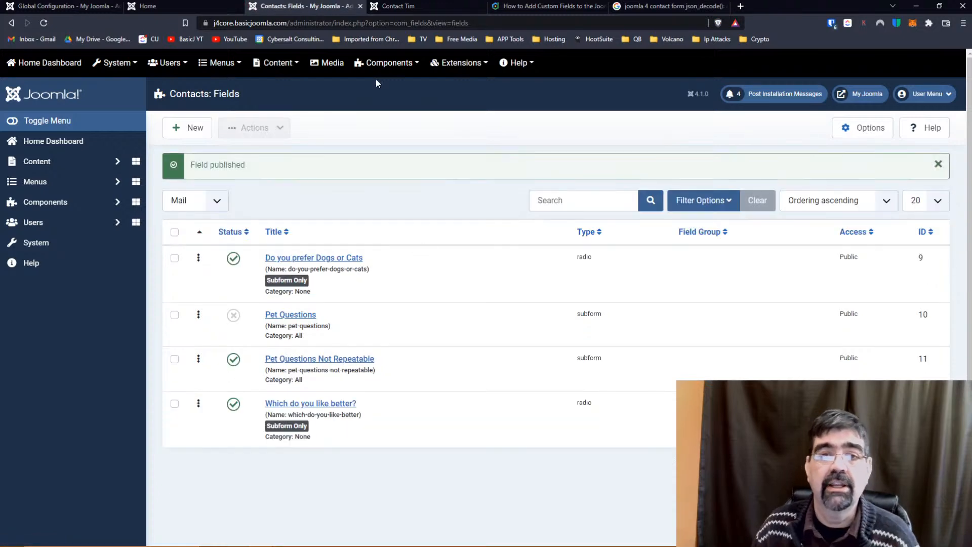
{"action": "left_click", "coordinate": [421, 4]}
Reload Contact Tim and fill in the saved name and e-mail, subject Hello and message 'test'.
{"action": "left_click", "coordinate": [411, 23]}
{"action": "key", "text": "Return"}
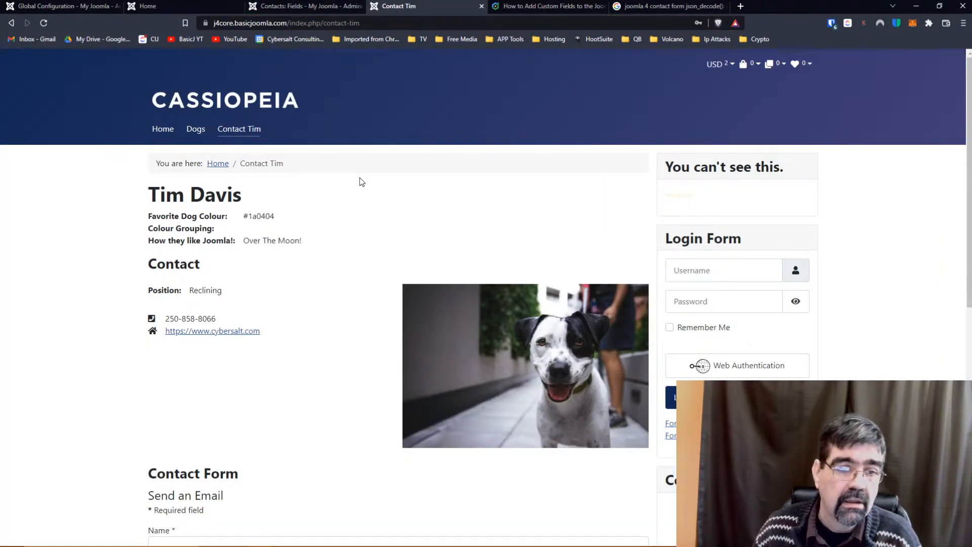
{"action": "scroll", "coordinate": [357, 182], "scroll_direction": "down", "scroll_amount": 6}
{"action": "left_click", "coordinate": [256, 188]}
{"action": "left_click", "coordinate": [213, 216]}
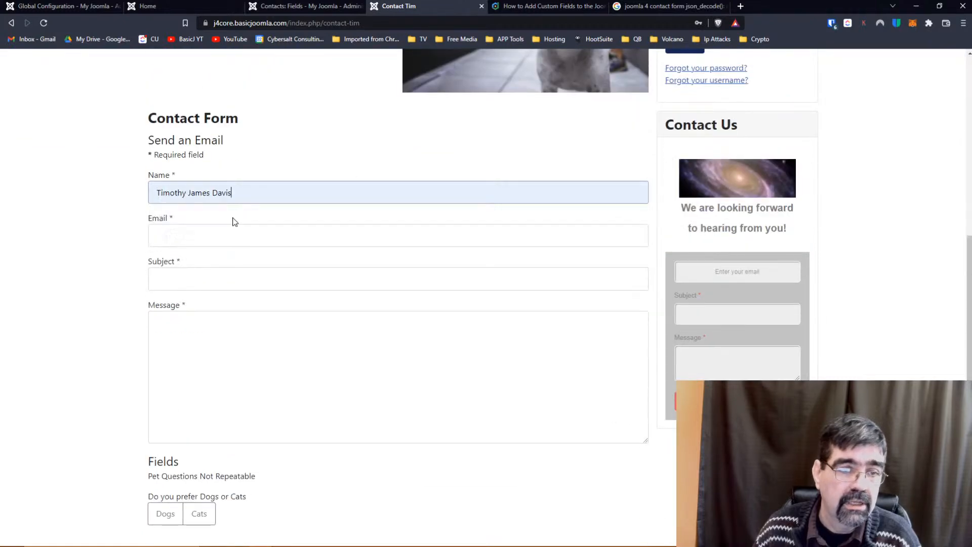
{"action": "left_click", "coordinate": [229, 235]}
{"action": "left_click", "coordinate": [225, 265]}
{"action": "left_click", "coordinate": [209, 281]}
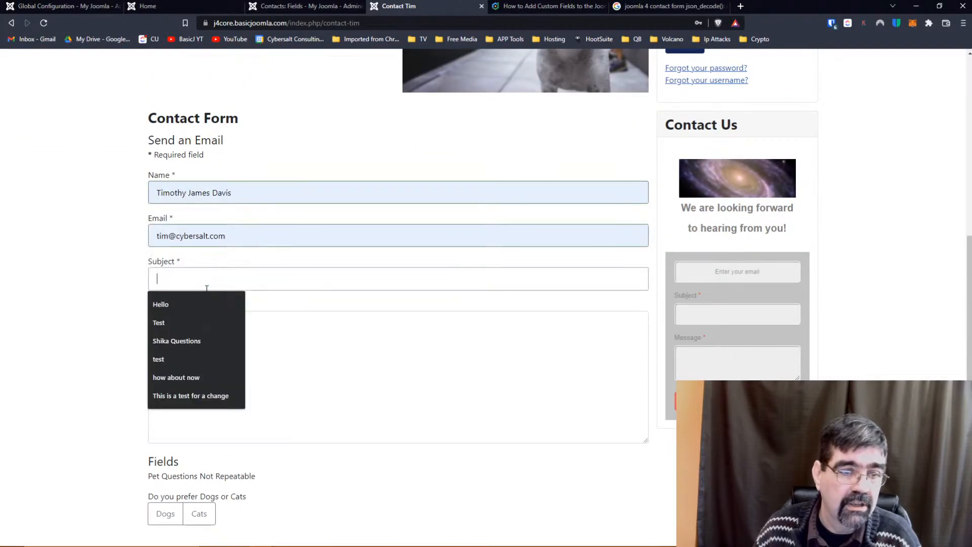
{"action": "left_click", "coordinate": [195, 307]}
{"action": "left_click", "coordinate": [192, 326]}
{"action": "type", "text": "test"}
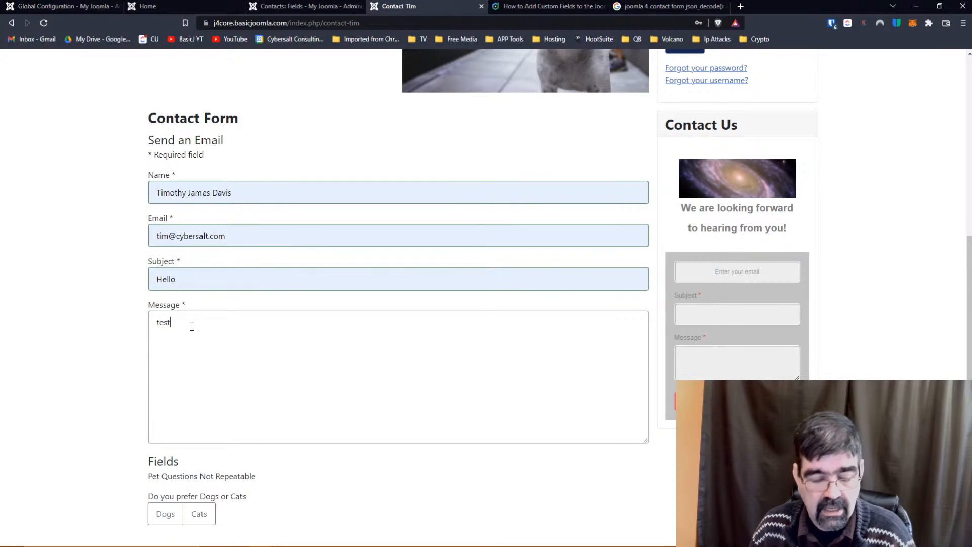
Choose Dogs and goats, send the form, and select the json_decode error text.
{"action": "scroll", "coordinate": [47, 232], "scroll_direction": "down", "scroll_amount": 2}
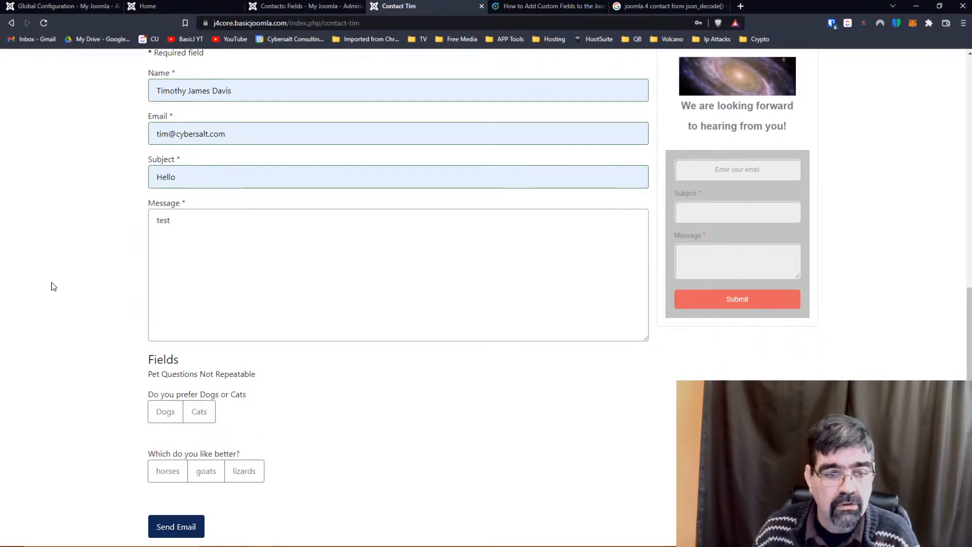
{"action": "left_click", "coordinate": [160, 412]}
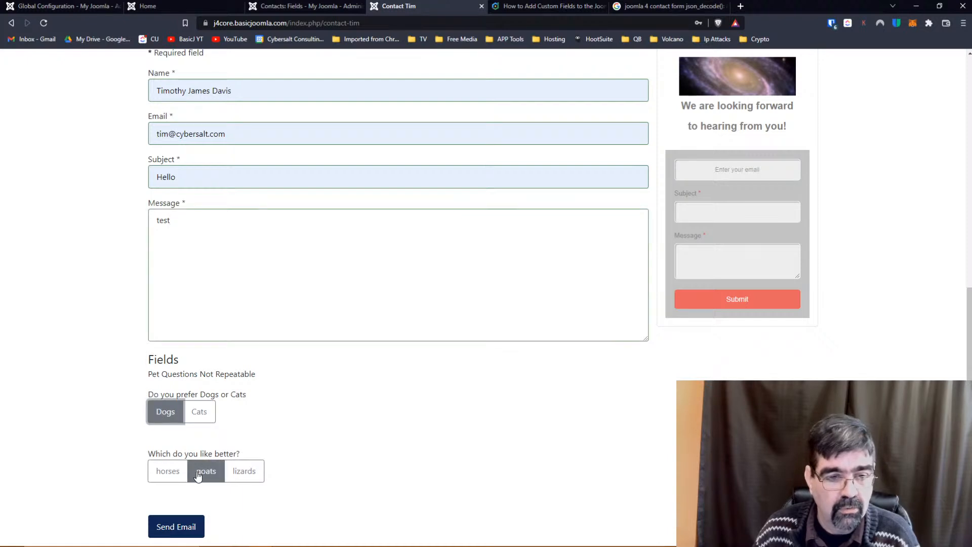
{"action": "left_click", "coordinate": [215, 477]}
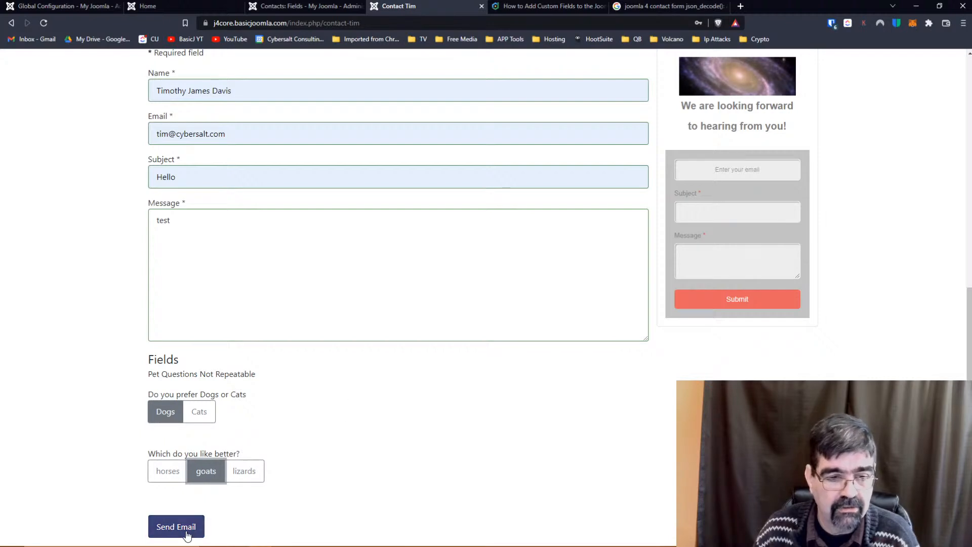
{"action": "left_click", "coordinate": [187, 535]}
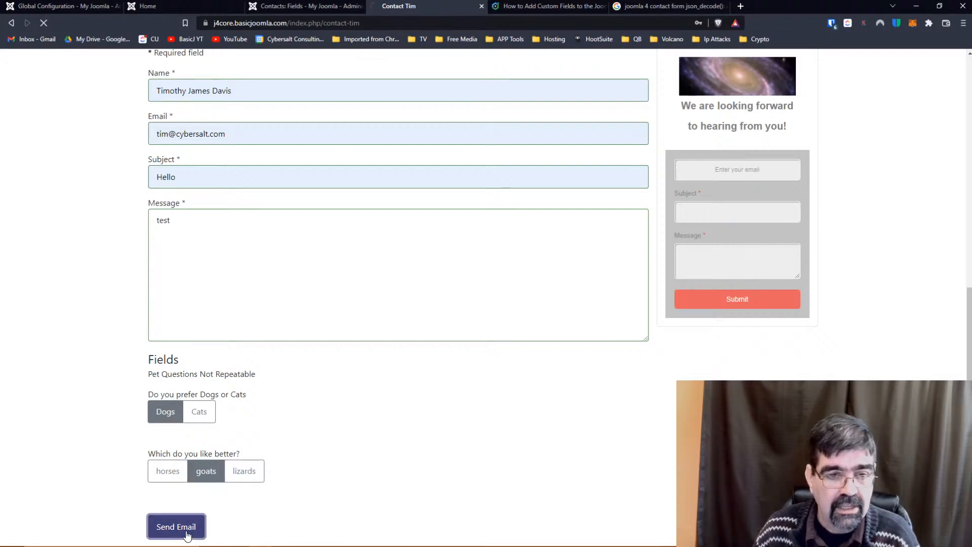
{"action": "left_click_drag", "start_coordinate": [431, 386], "coordinate": [176, 385]}
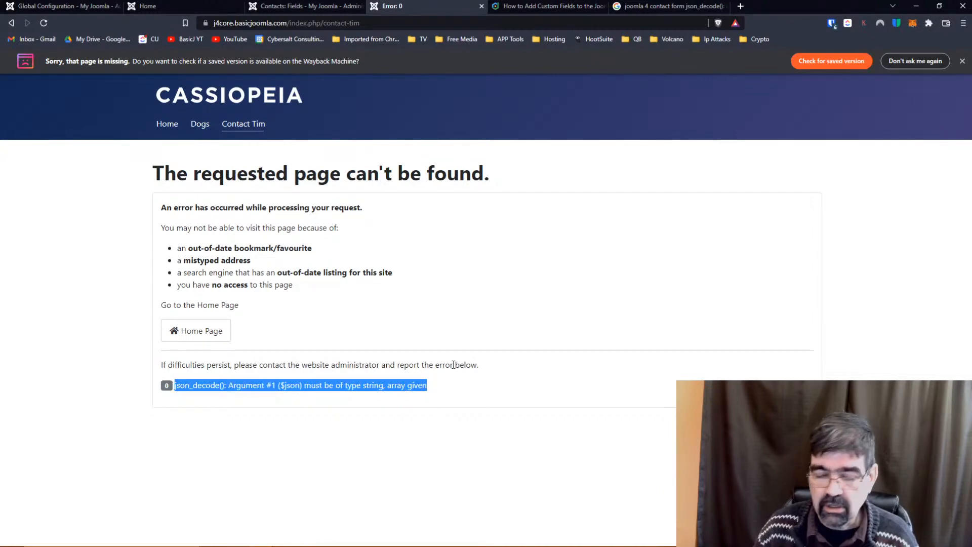
Zoom in to read the json_decode error, then reset the page to normal size.
{"action": "key", "text": "ctrl+plus"}
{"action": "key", "text": "ctrl+plus"}
{"action": "key", "text": "ctrl+plus"}
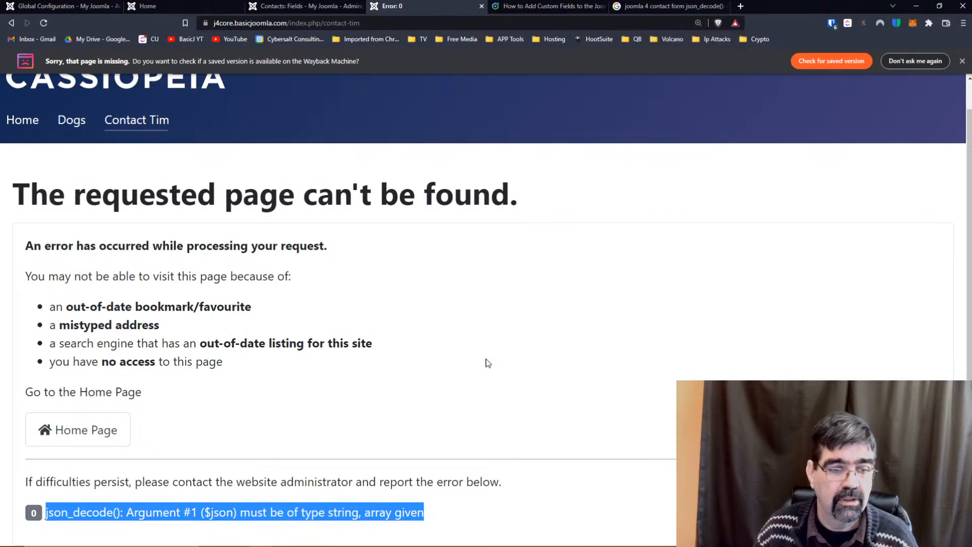
{"action": "key", "text": "ctrl+plus"}
{"action": "key", "text": "ctrl+plus"}
{"action": "key", "text": "ctrl+plus"}
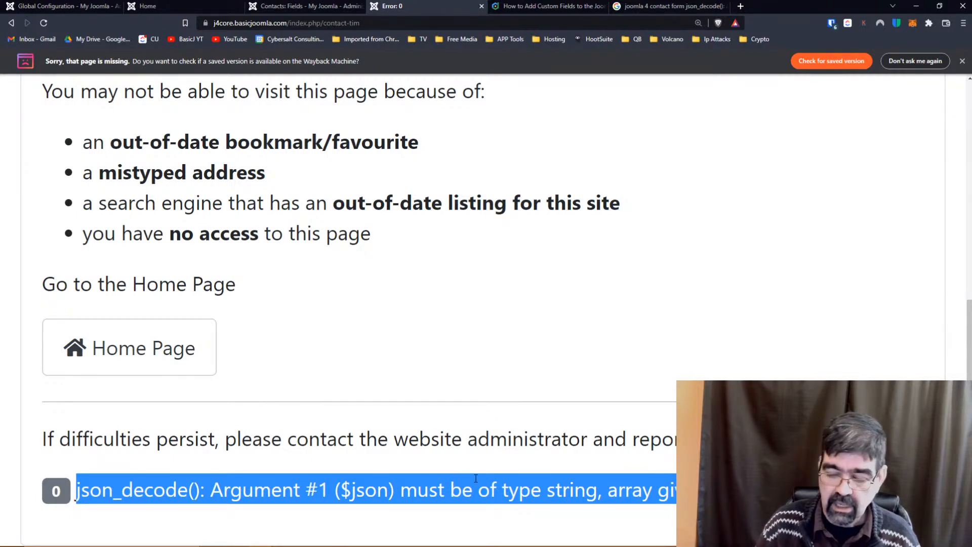
{"action": "key", "text": "ctrl+plus"}
{"action": "key", "text": "ctrl+0"}
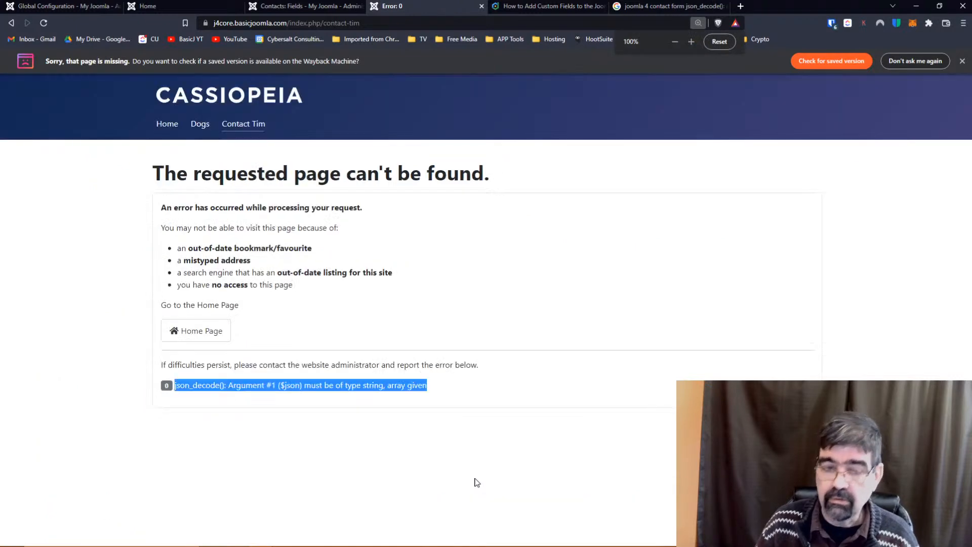
Reload the Contact Tim page from the address bar and look over its content.
{"action": "left_click", "coordinate": [376, 23]}
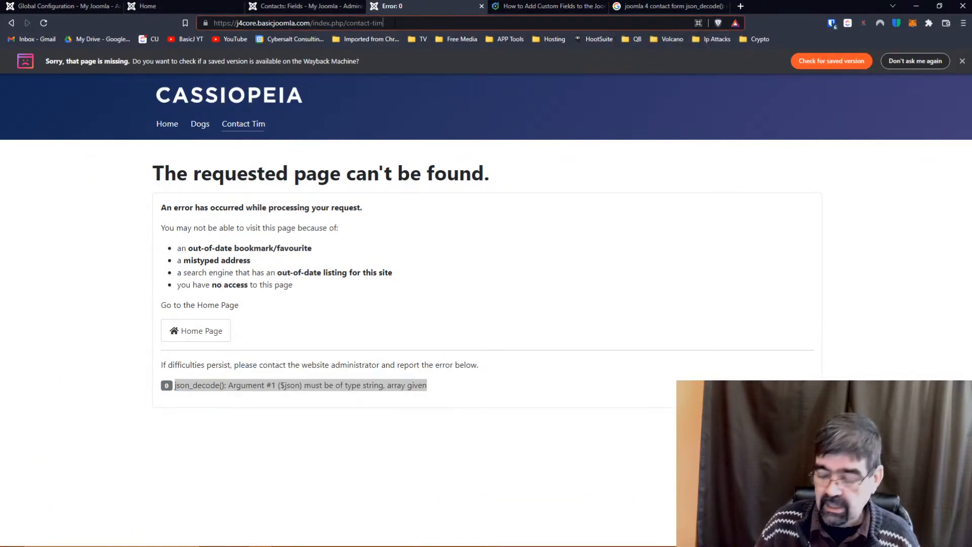
{"action": "key", "text": "Return"}
{"action": "scroll", "coordinate": [346, 227], "scroll_direction": "down", "scroll_amount": 10}
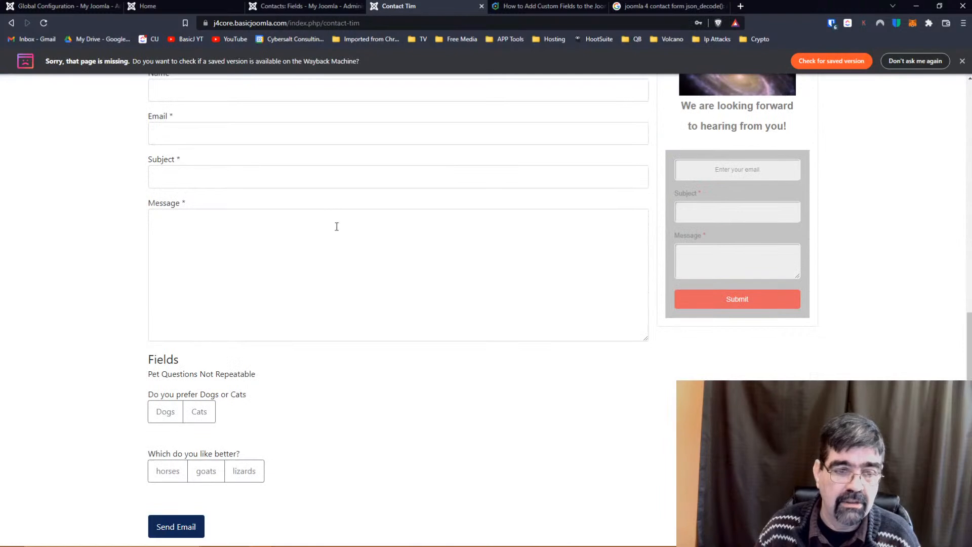
{"action": "left_click", "coordinate": [165, 413]}
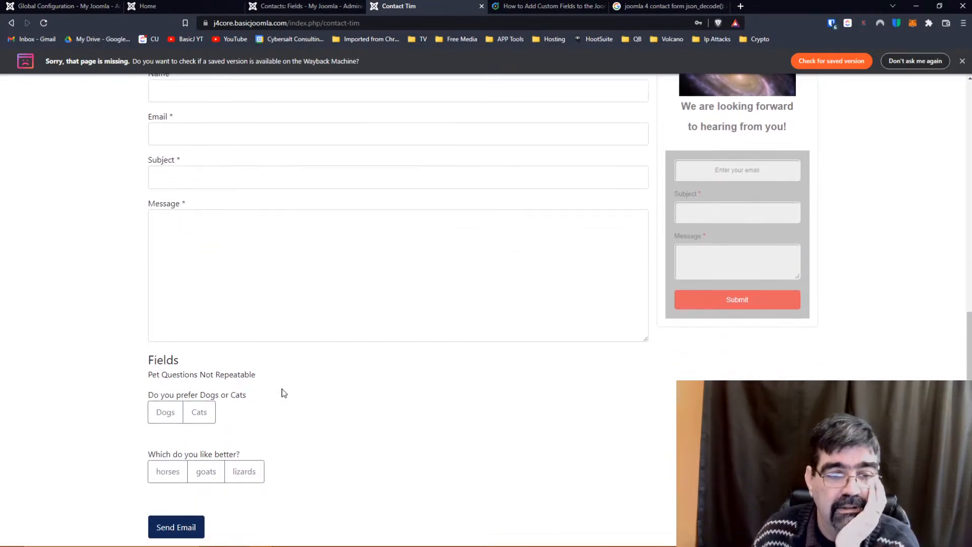
{"action": "scroll", "coordinate": [298, 386], "scroll_direction": "up", "scroll_amount": 10}
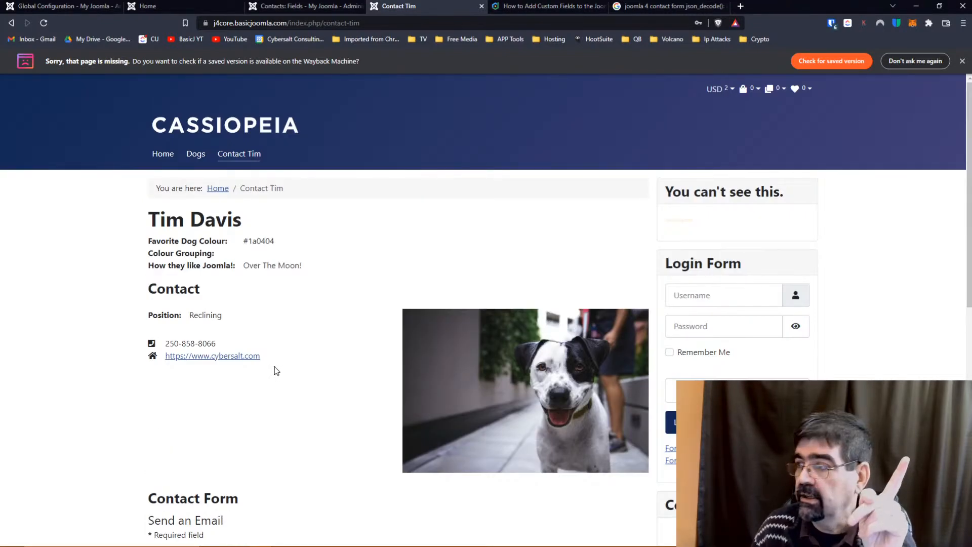
Go back to the admin Content > Articles list and start a new article.
{"action": "left_click", "coordinate": [740, 7]}
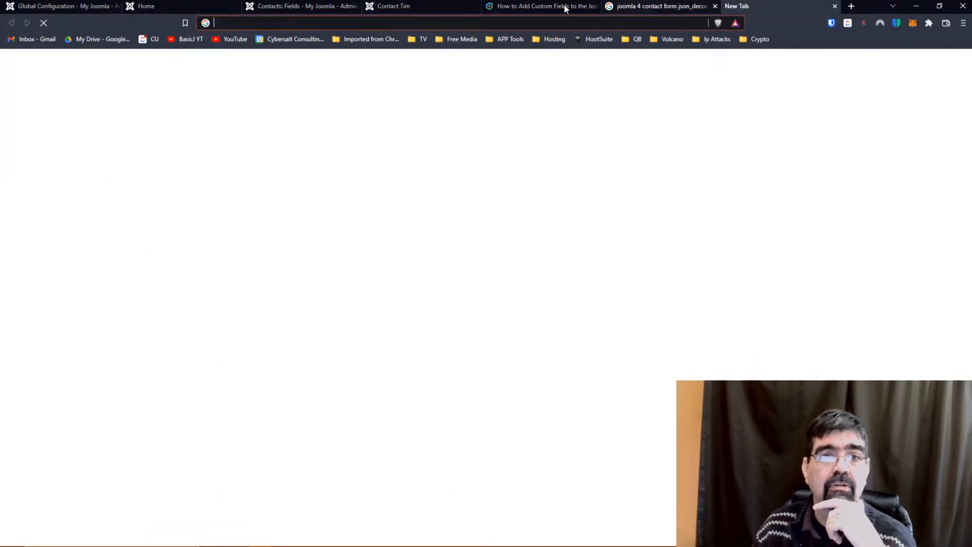
{"action": "left_click", "coordinate": [342, 22]}
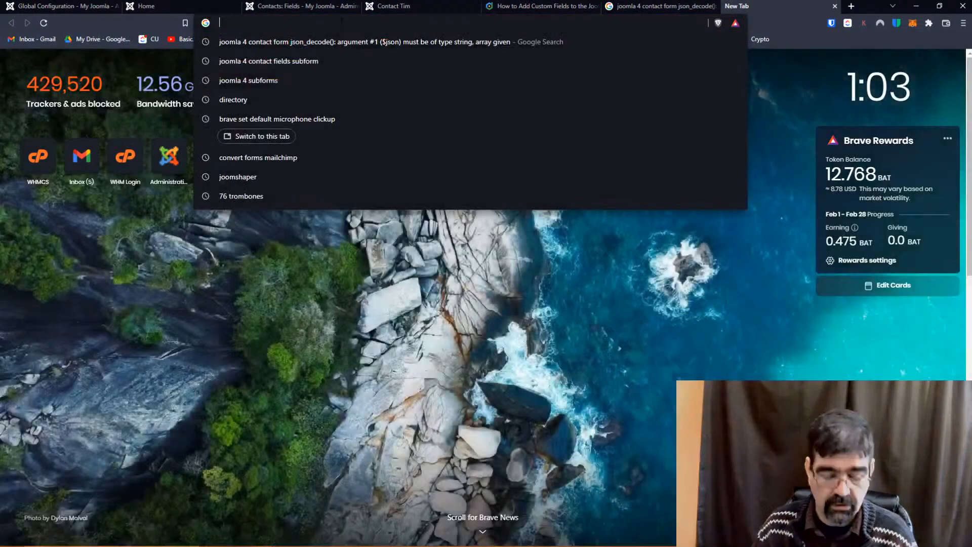
{"action": "left_click", "coordinate": [835, 6]}
{"action": "left_click", "coordinate": [29, 7]}
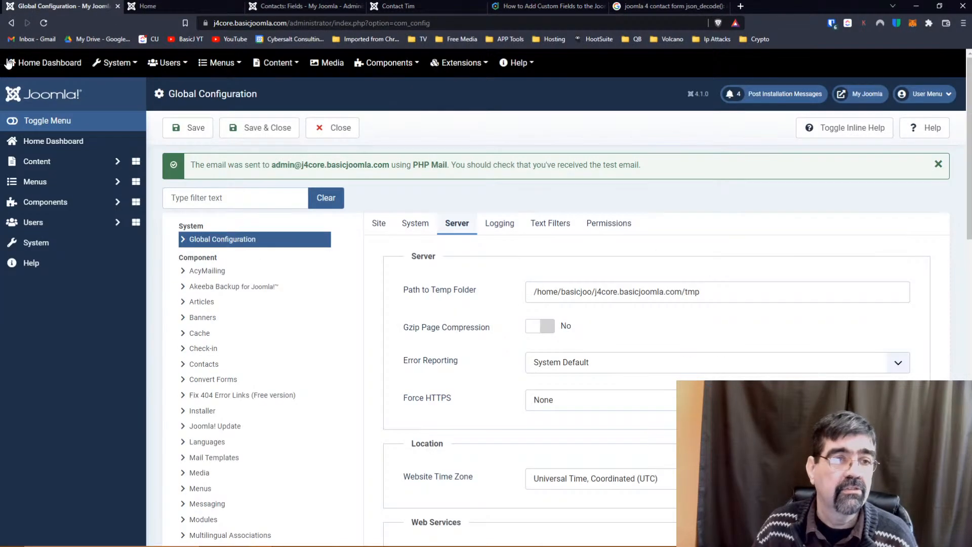
{"action": "left_click", "coordinate": [55, 161]}
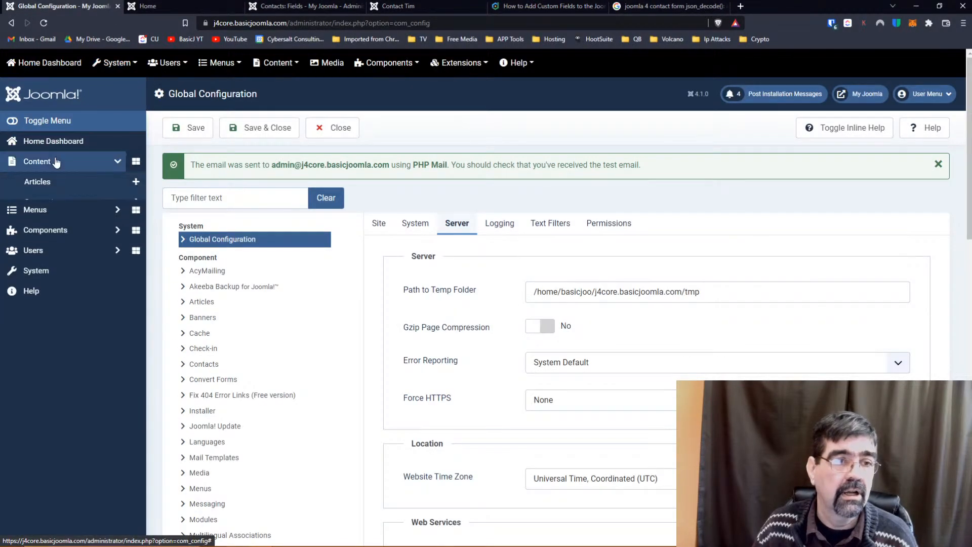
{"action": "left_click", "coordinate": [63, 184]}
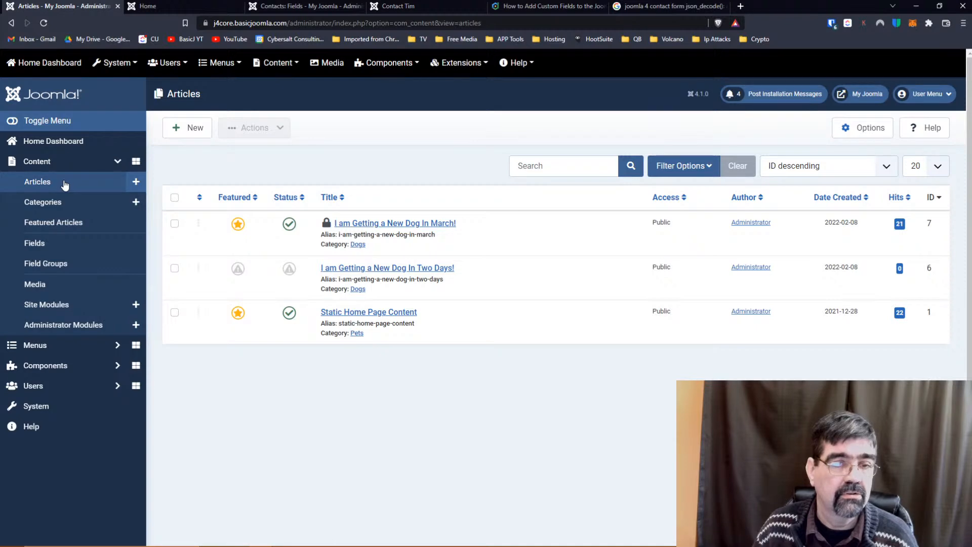
{"action": "left_click", "coordinate": [135, 184]}
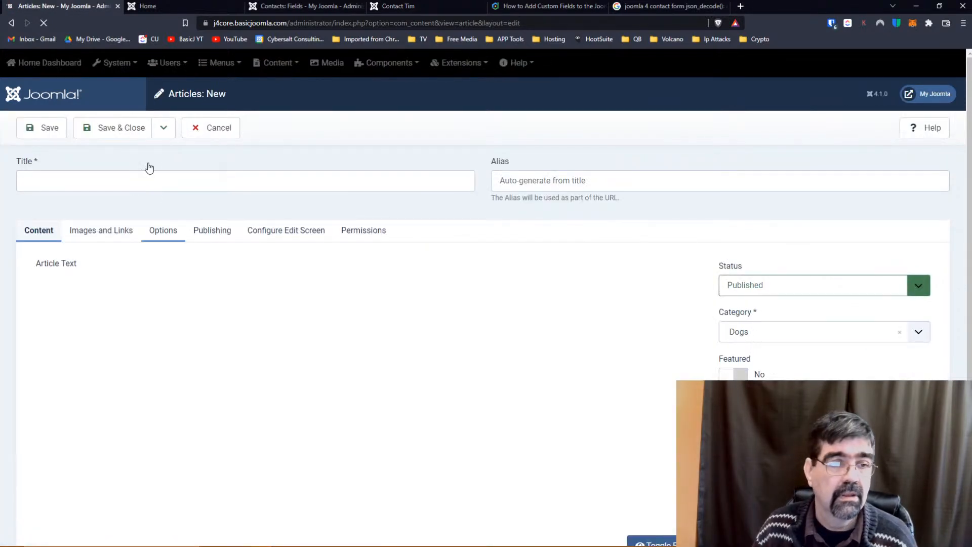
Save an article titled 'Current Live STeam' with body 'If we are live, you can watch it'.
{"action": "left_click", "coordinate": [148, 179]}
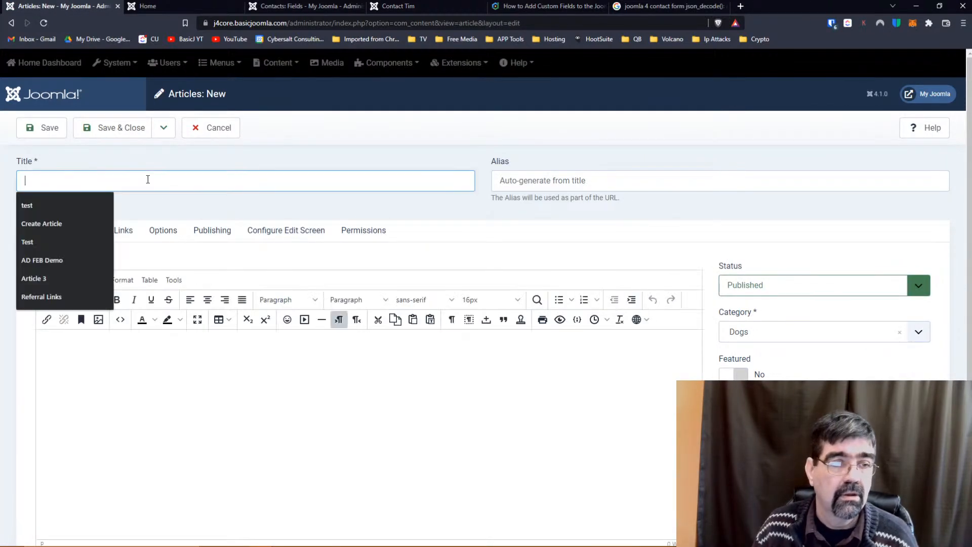
{"action": "type", "text": "Curren"}
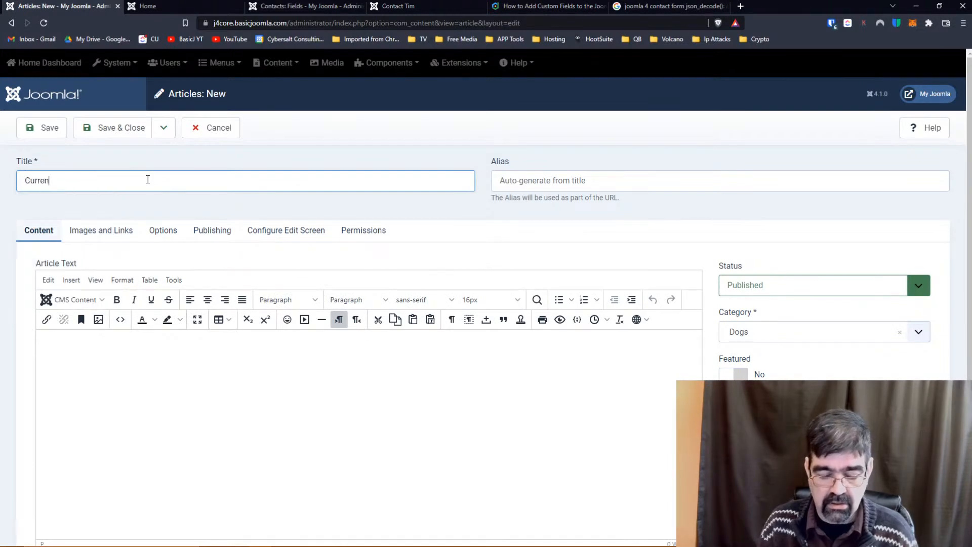
{"action": "type", "text": "t Live STe"}
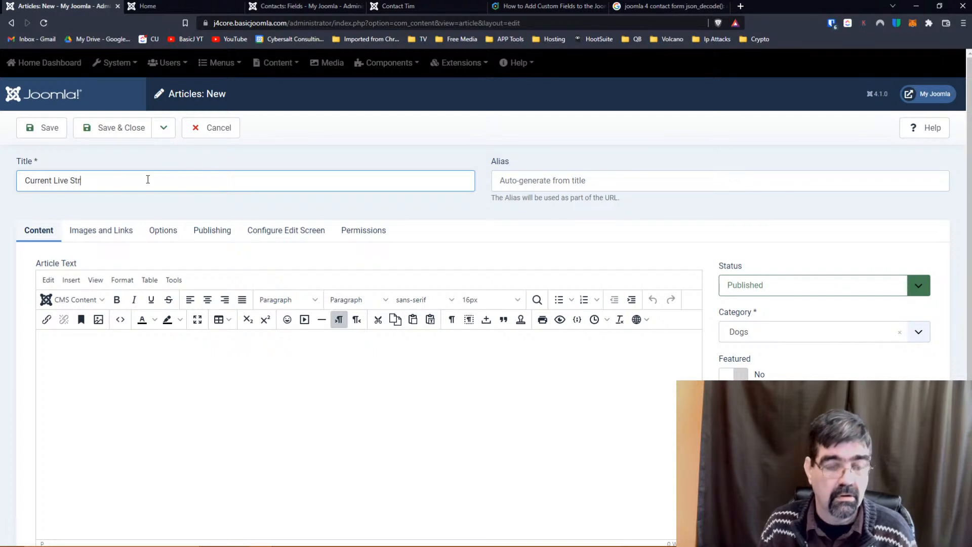
{"action": "type", "text": "am"}
{"action": "left_click", "coordinate": [283, 377]}
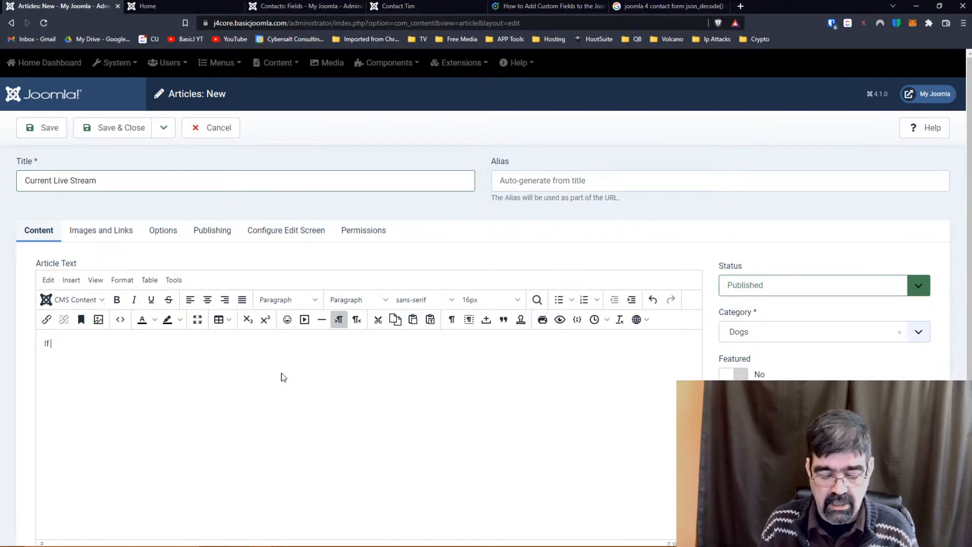
{"action": "type", "text": "If we are live, you can wathc it here (or our latest stream)."}
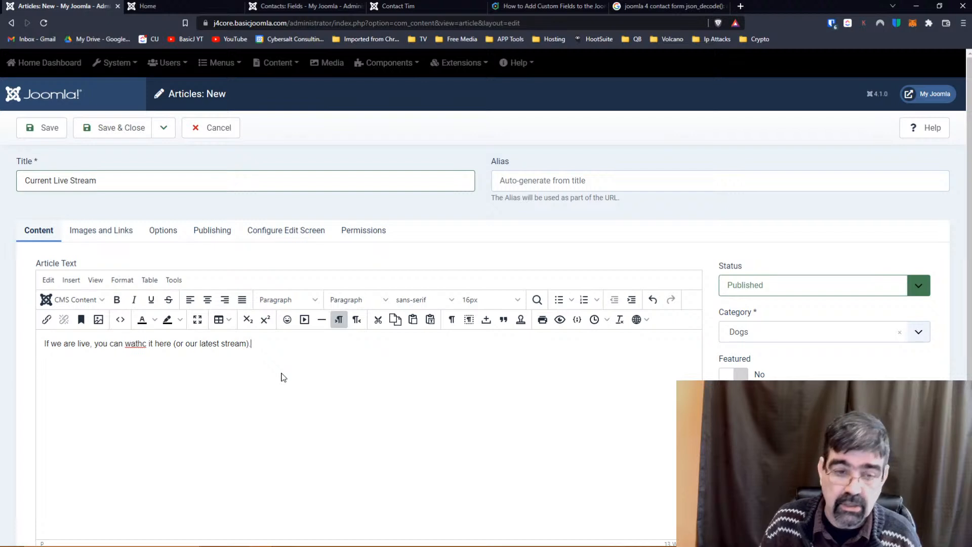
{"action": "right_click", "coordinate": [136, 348]}
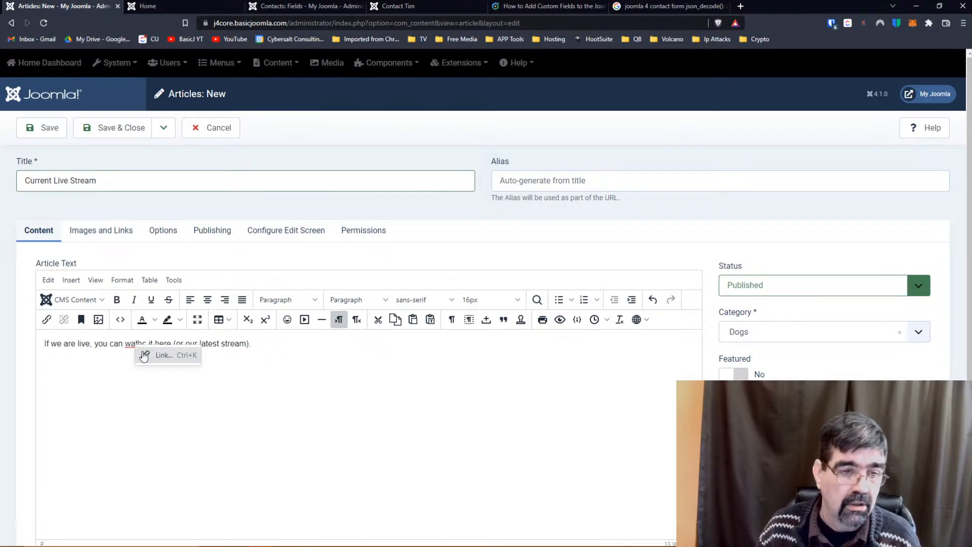
{"action": "double_click", "coordinate": [132, 344]}
{"action": "type", "text": "watch"}
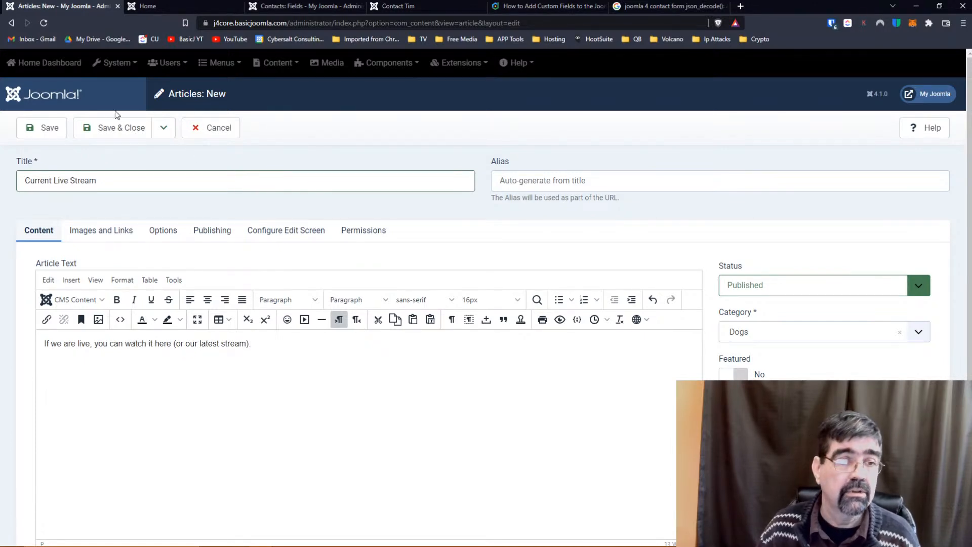
{"action": "left_click", "coordinate": [38, 129]}
{"action": "left_click", "coordinate": [740, 7]}
On YouTube, search 'basic joomla' and open the channel's live Contact Fields video.
{"action": "left_click", "coordinate": [430, 23]}
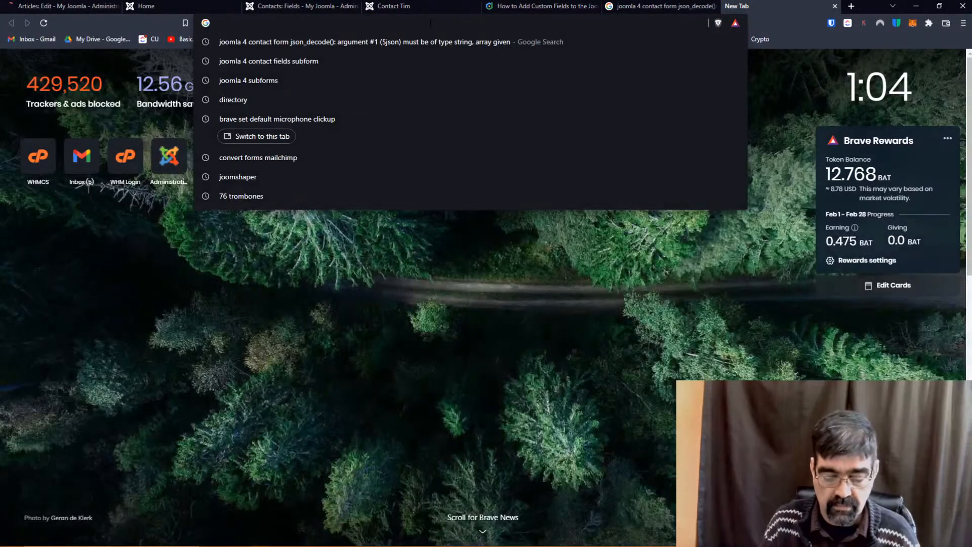
{"action": "type", "text": "you"}
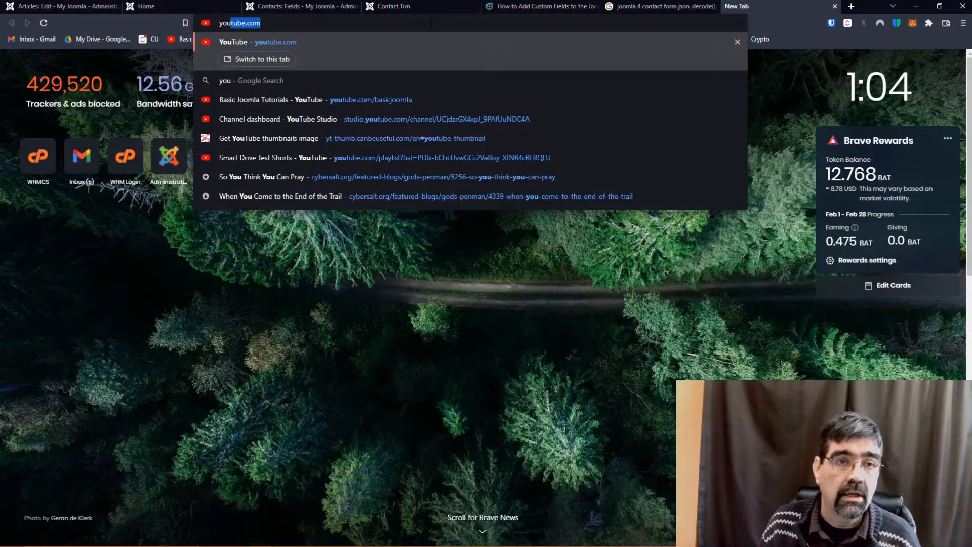
{"action": "key", "text": "Return"}
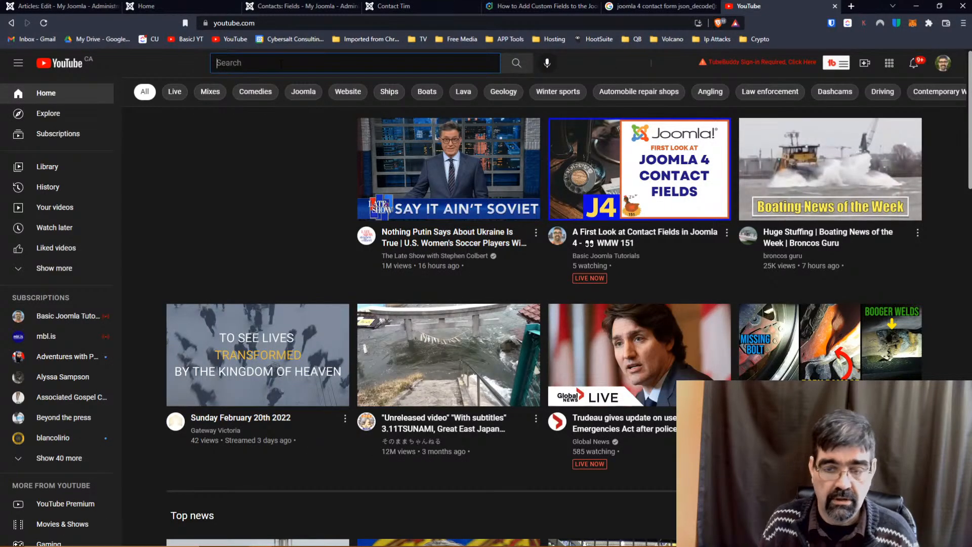
{"action": "type", "text": "basic"}
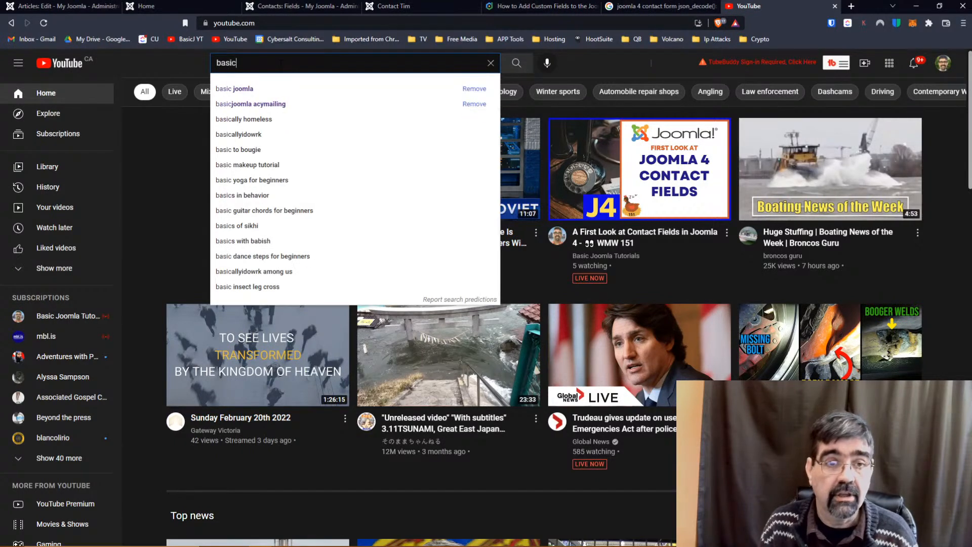
{"action": "key", "text": "Down"}
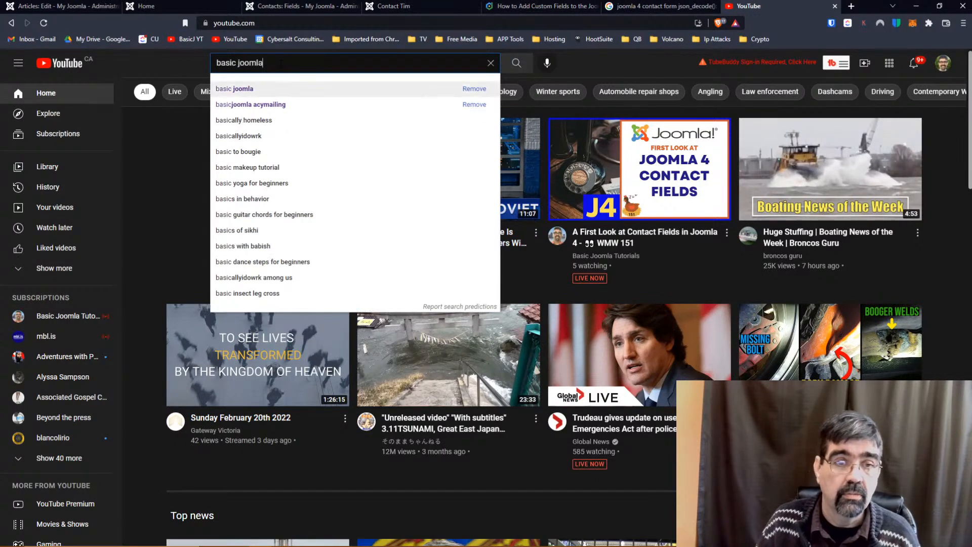
{"action": "left_click", "coordinate": [241, 90]}
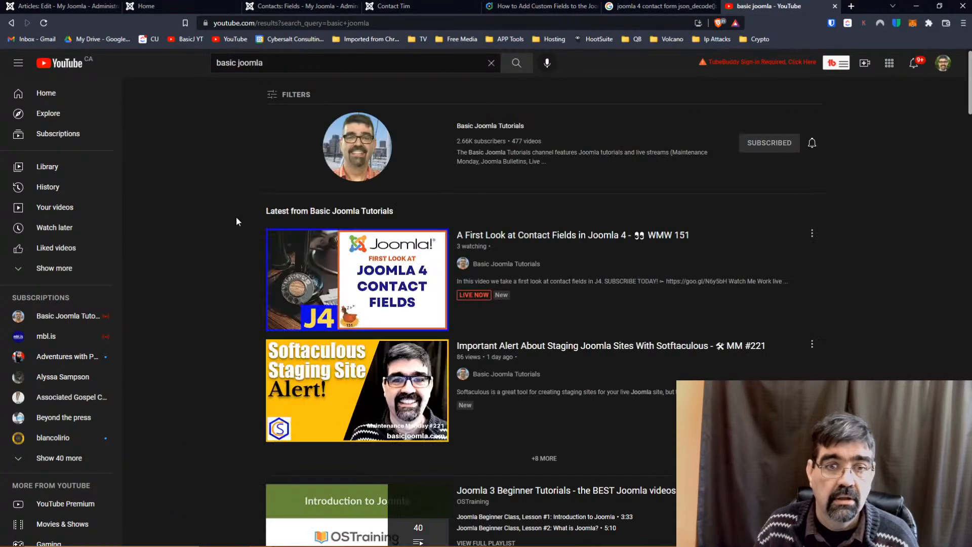
{"action": "left_click", "coordinate": [348, 153]}
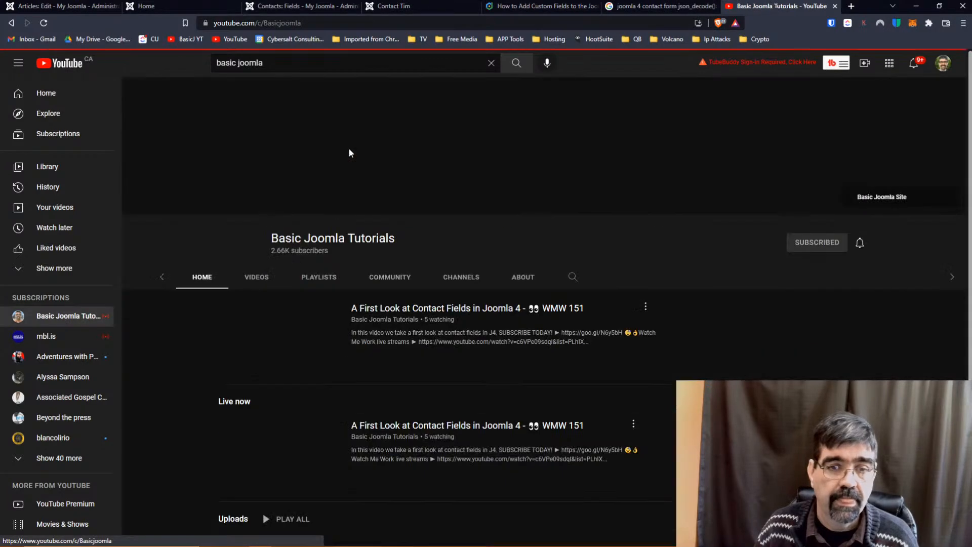
{"action": "scroll", "coordinate": [314, 214], "scroll_direction": "down", "scroll_amount": 4}
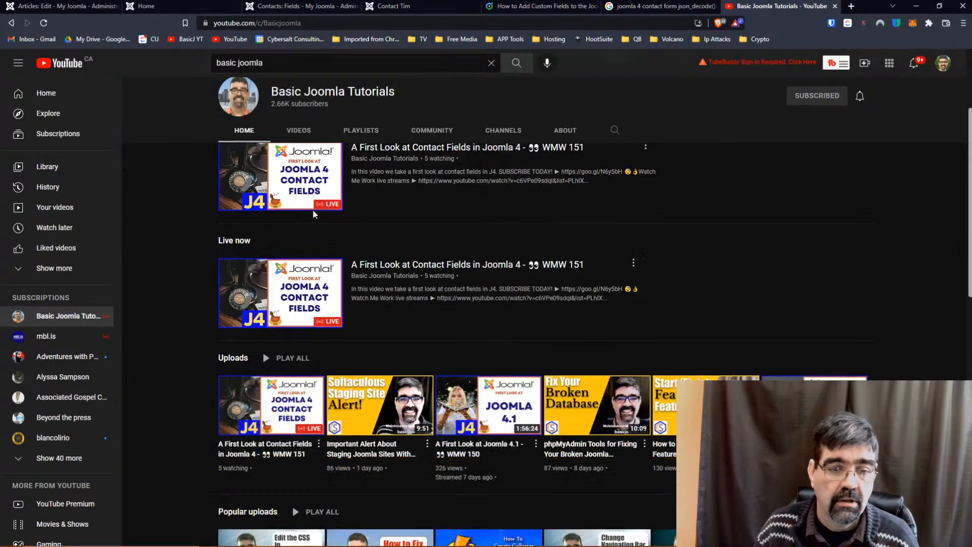
{"action": "scroll", "coordinate": [311, 208], "scroll_direction": "up", "scroll_amount": 1}
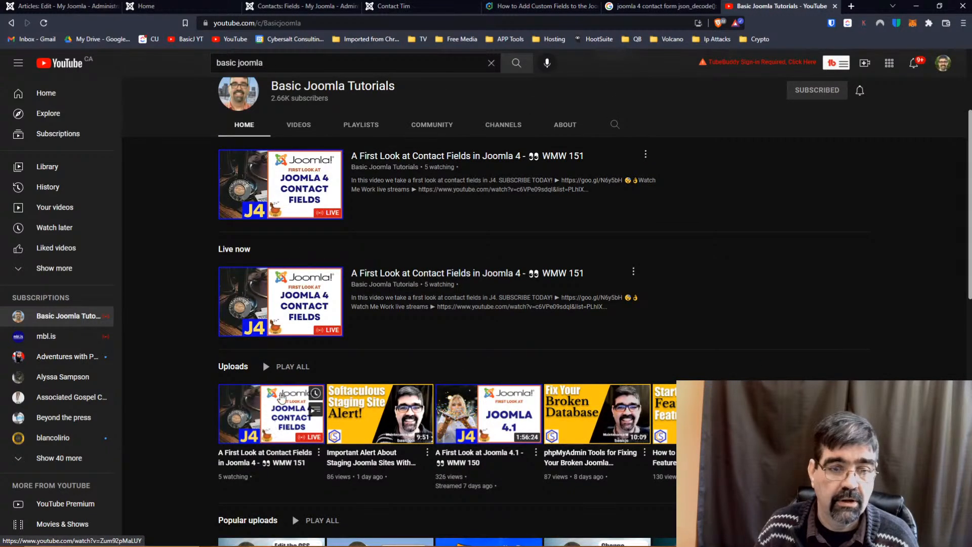
{"action": "left_click", "coordinate": [291, 194]}
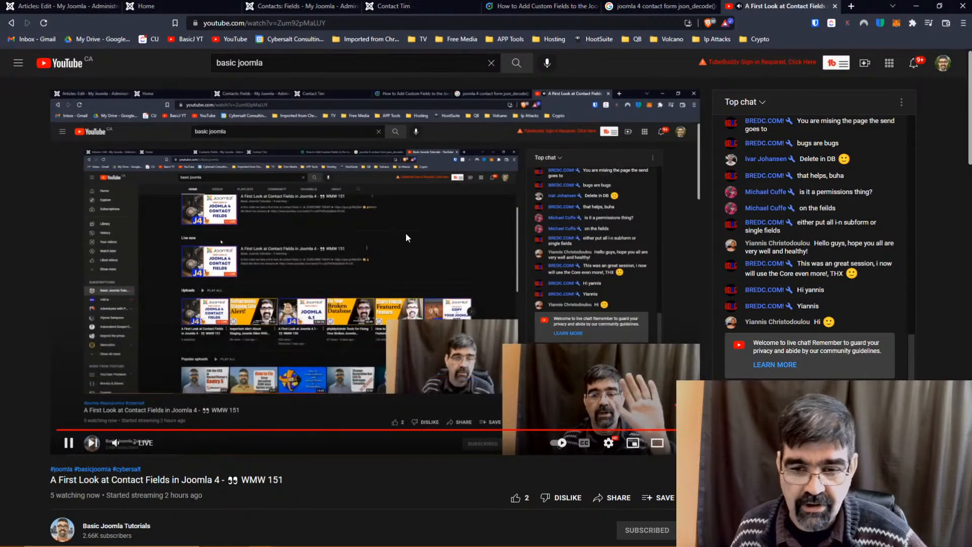
Copy the live video's iframe code from YouTube's Share > Embed dialog.
{"action": "left_click", "coordinate": [616, 497]}
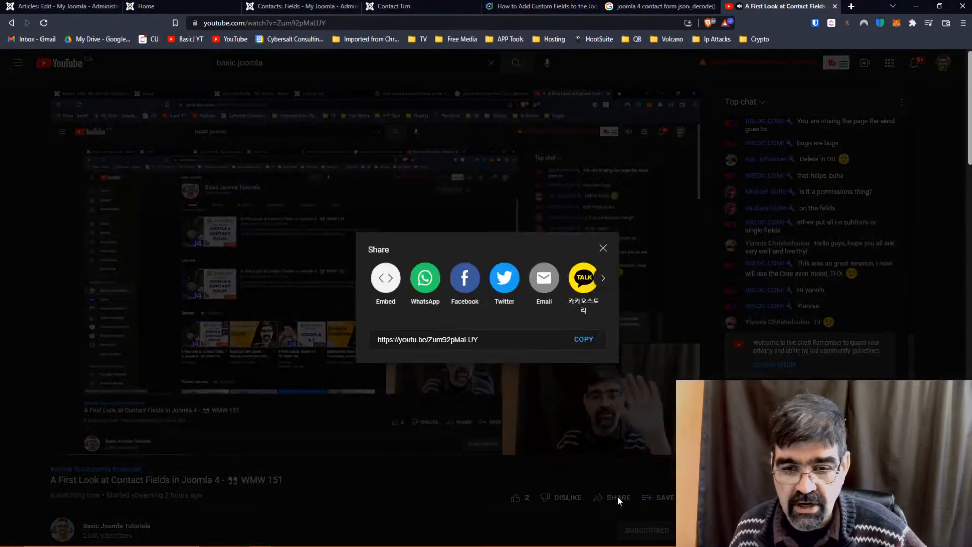
{"action": "left_click", "coordinate": [386, 225]}
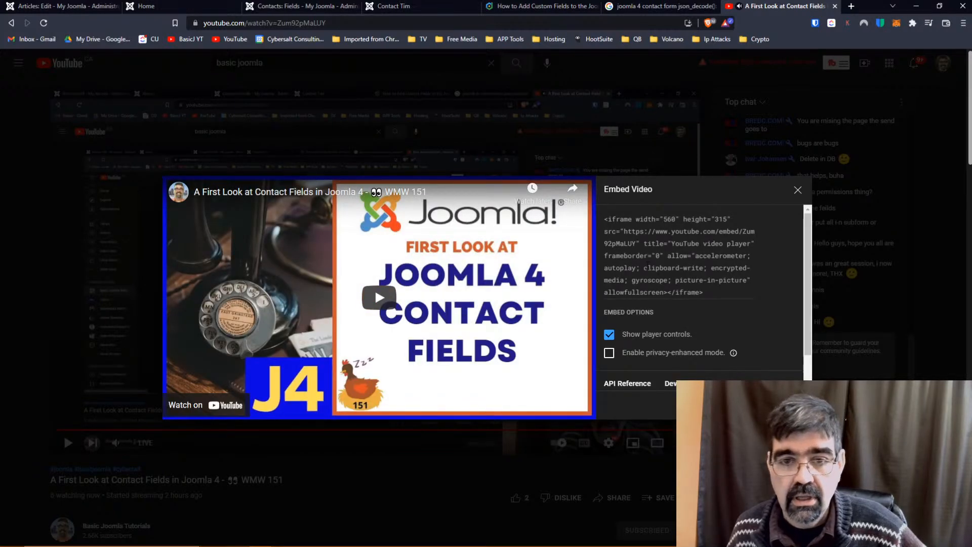
{"action": "left_click", "coordinate": [647, 267]}
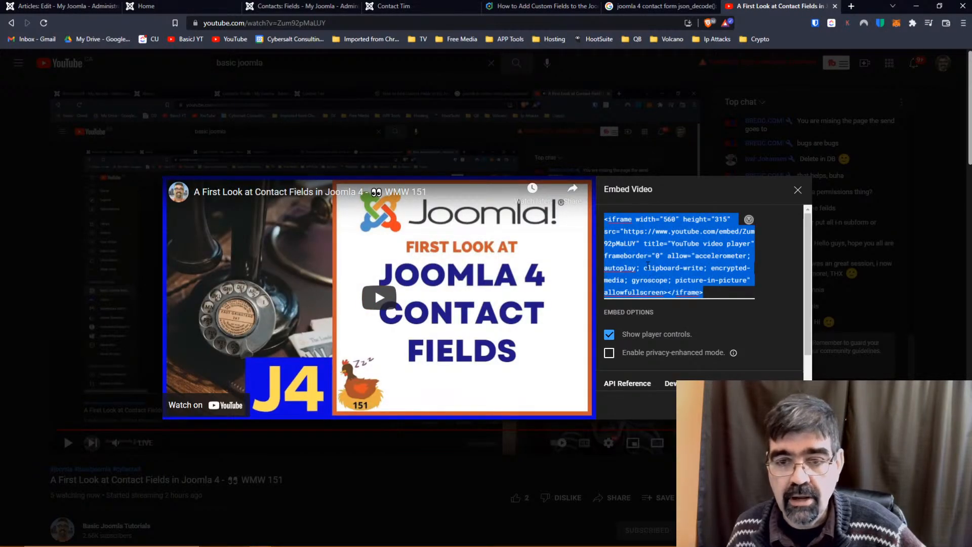
{"action": "right_click", "coordinate": [647, 268]}
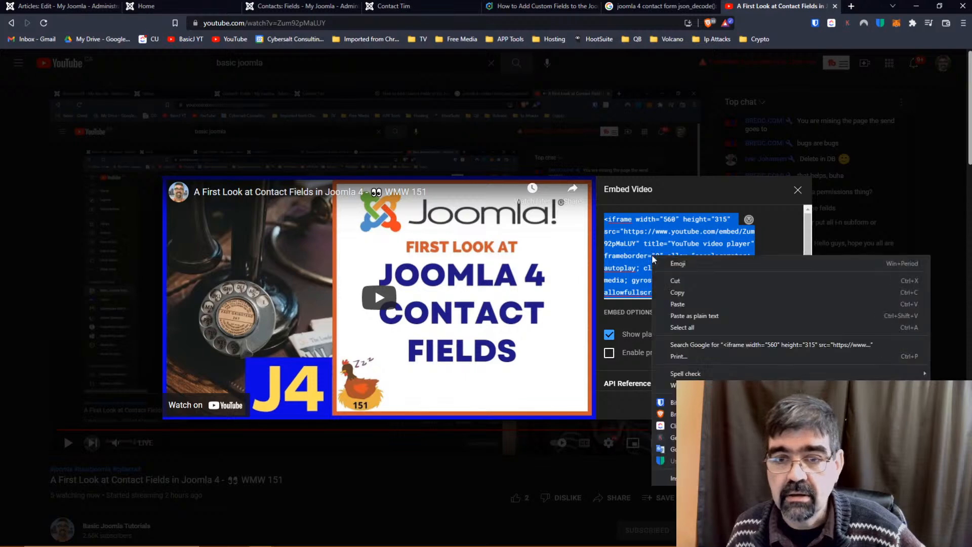
{"action": "left_click", "coordinate": [692, 293]}
{"action": "left_click", "coordinate": [797, 190]}
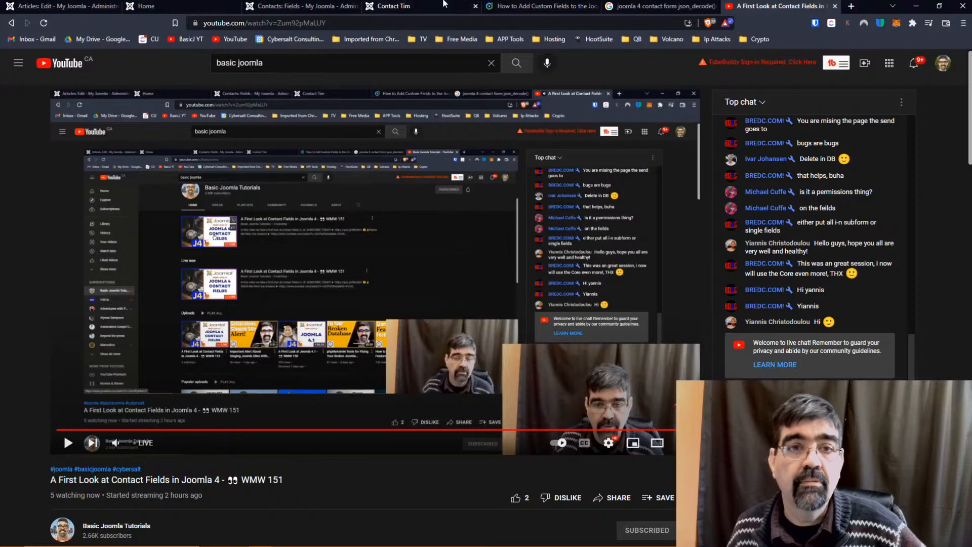
{"action": "left_click", "coordinate": [56, 10]}
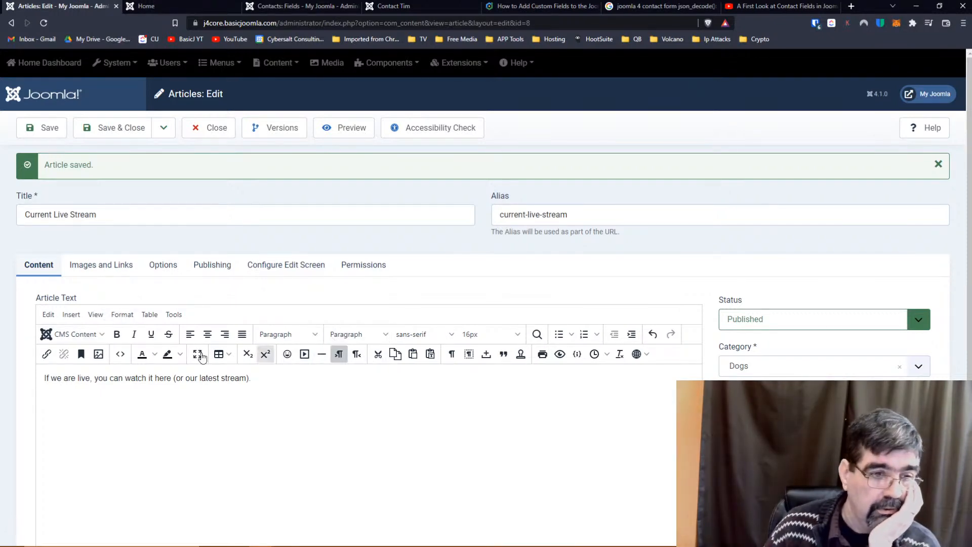
In the article's HTML source, paste over the empty paragraph lines and apply the change.
{"action": "left_click", "coordinate": [121, 355]}
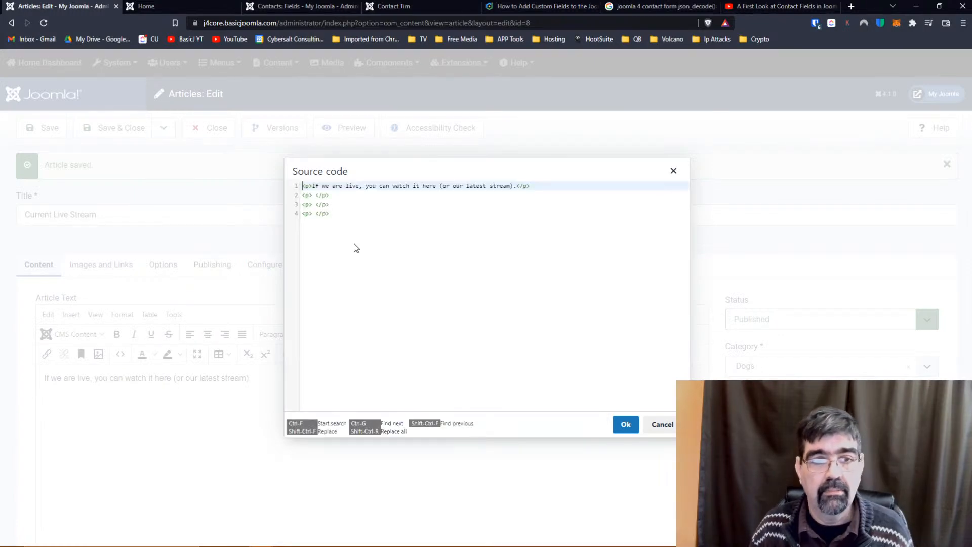
{"action": "left_click_drag", "start_coordinate": [342, 212], "coordinate": [299, 209]}
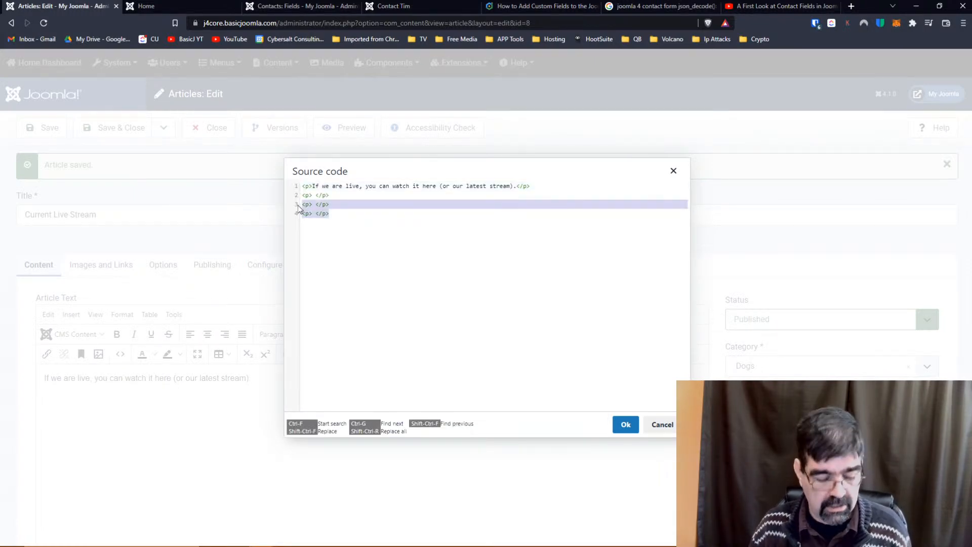
{"action": "key", "text": "ctrl+v"}
{"action": "left_click", "coordinate": [619, 425]}
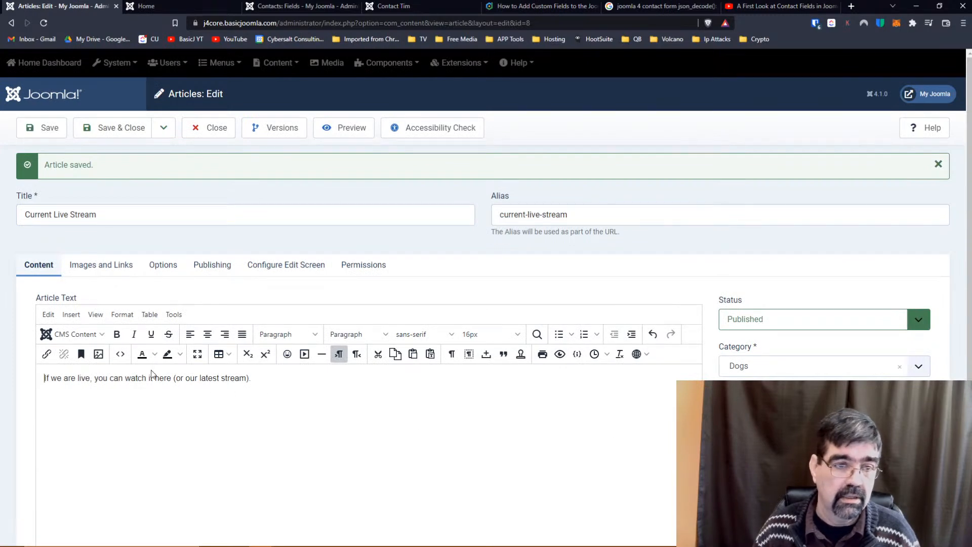
{"action": "left_click", "coordinate": [120, 354]}
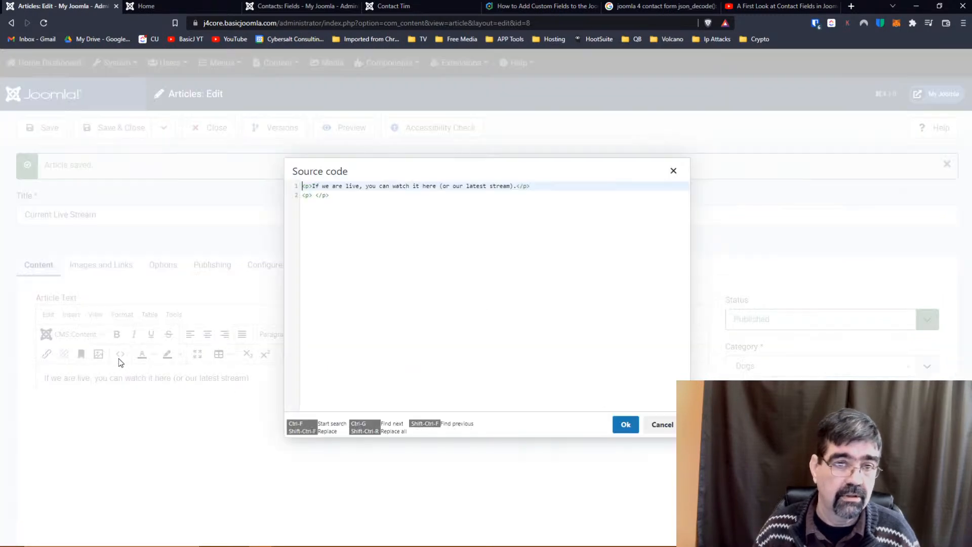
{"action": "left_click", "coordinate": [625, 424]}
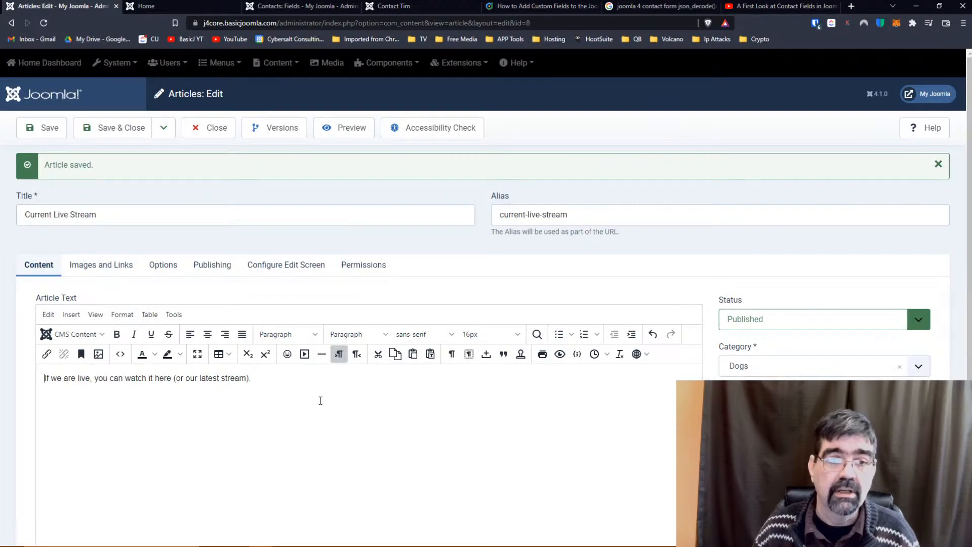
Log in to basicjoomla.com/administrator in a new tab using the saved credentials.
{"action": "left_click", "coordinate": [850, 6]}
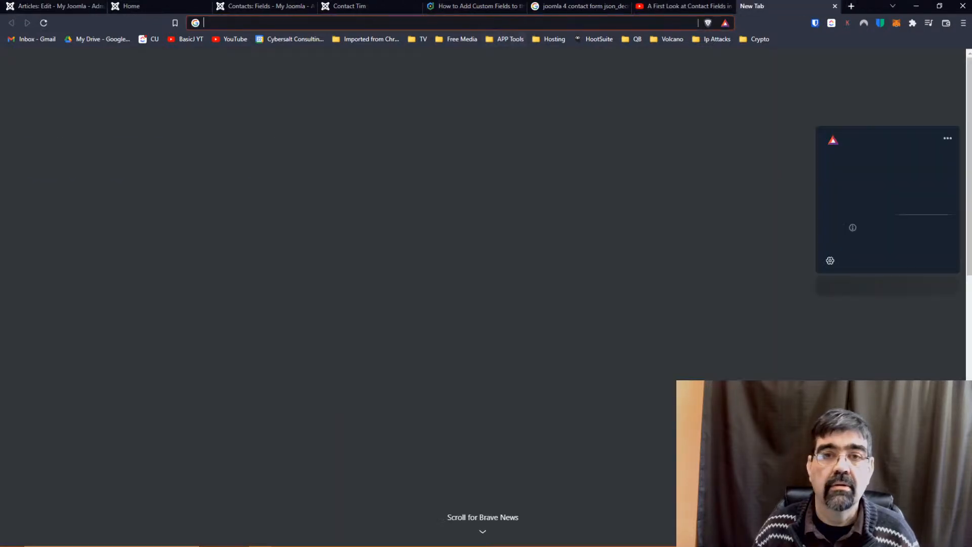
{"action": "left_click", "coordinate": [474, 23]}
{"action": "type", "text": "basicjoomla.com/administrator"}
{"action": "key", "text": "Return"}
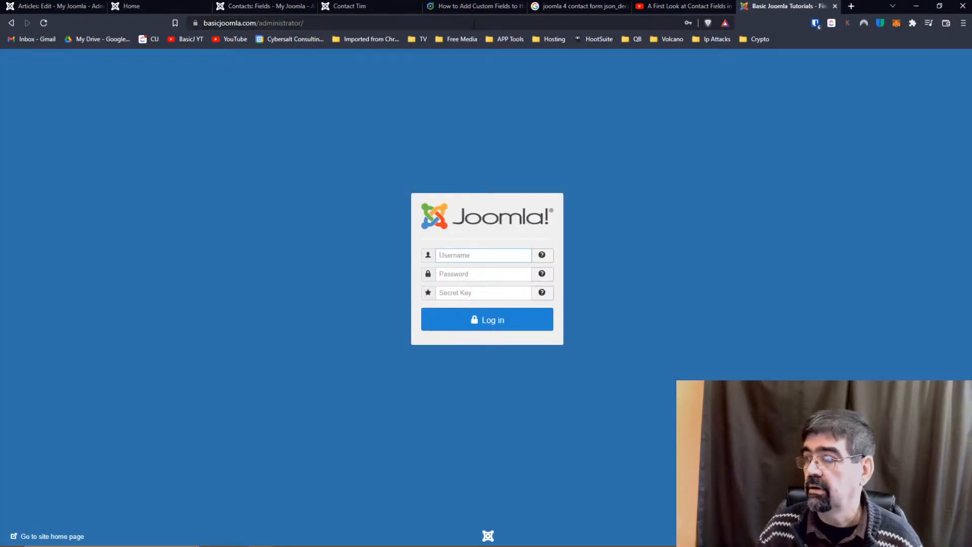
{"action": "left_click", "coordinate": [477, 251]}
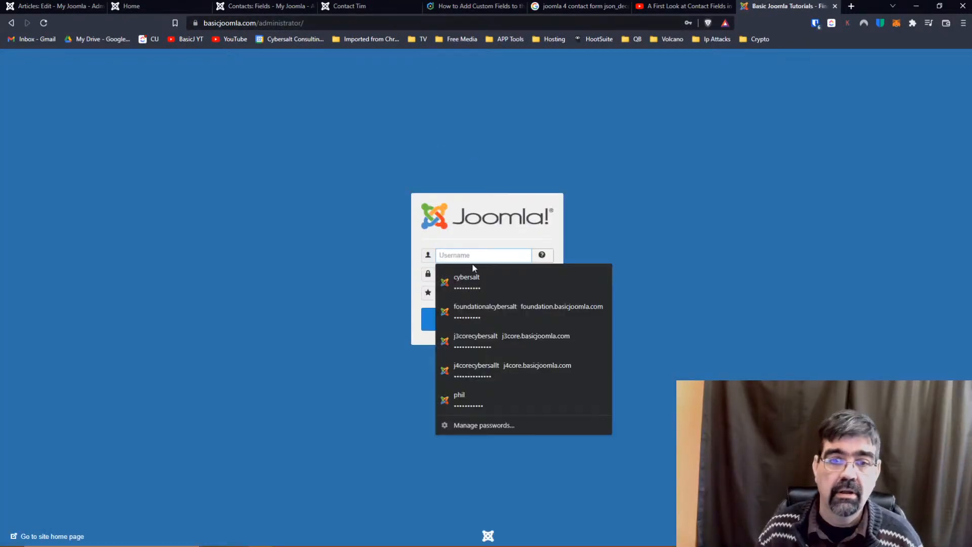
{"action": "left_click", "coordinate": [473, 281]}
{"action": "left_click", "coordinate": [482, 320]}
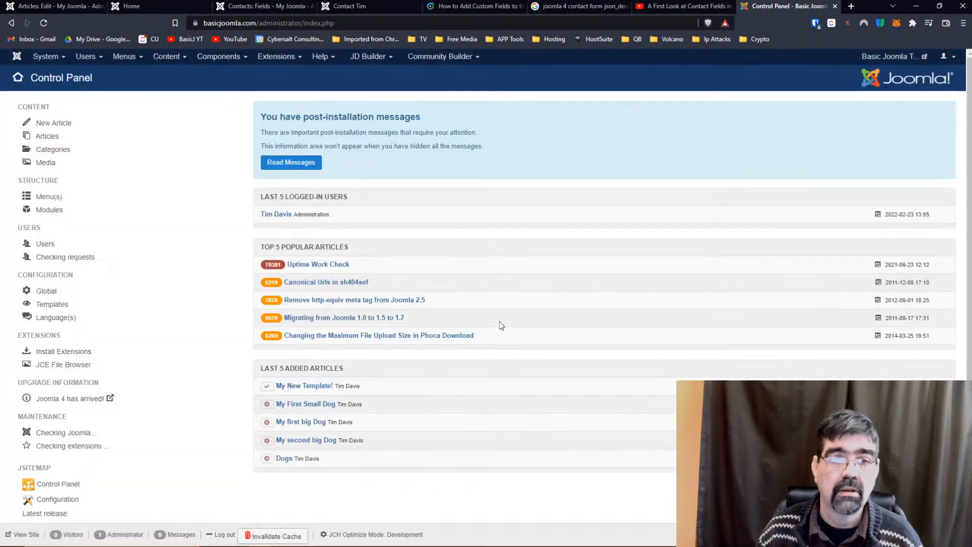
Start a new article from the Content menu and focus its Title field.
{"action": "left_click", "coordinate": [166, 56]}
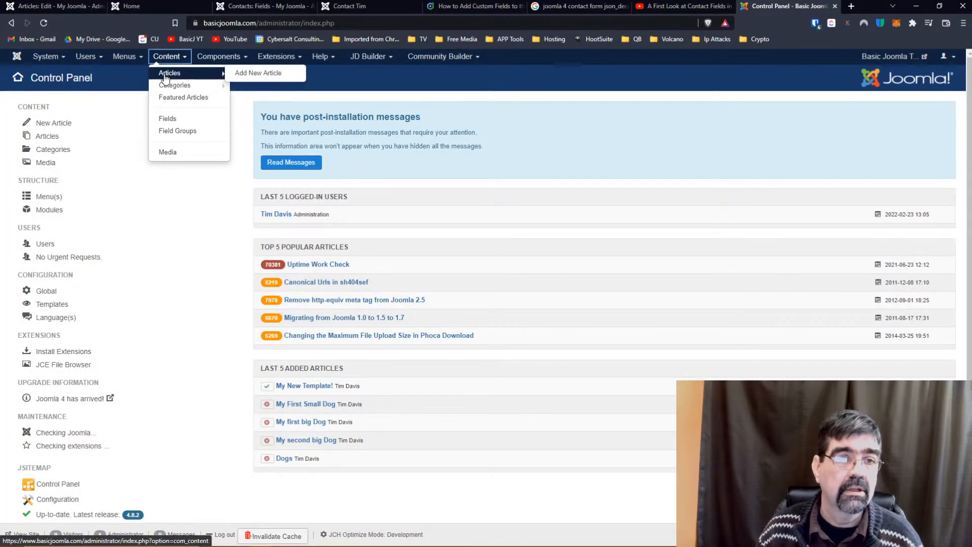
{"action": "mouse_move", "coordinate": [171, 69]}
{"action": "left_click", "coordinate": [247, 73]}
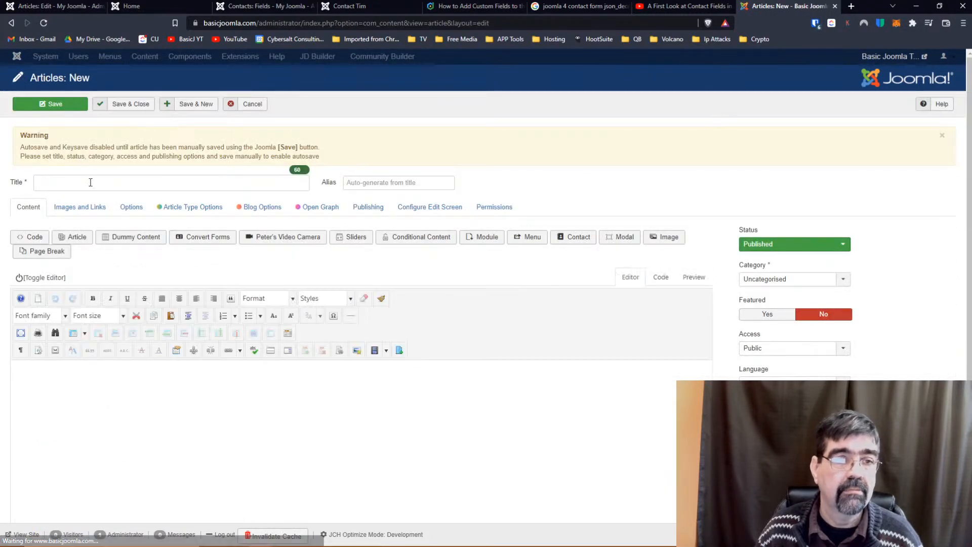
{"action": "left_click", "coordinate": [91, 180]}
Title it 'Embed a Livestream', paste the iframe in code view, centre it, and save.
{"action": "type", "text": "E"}
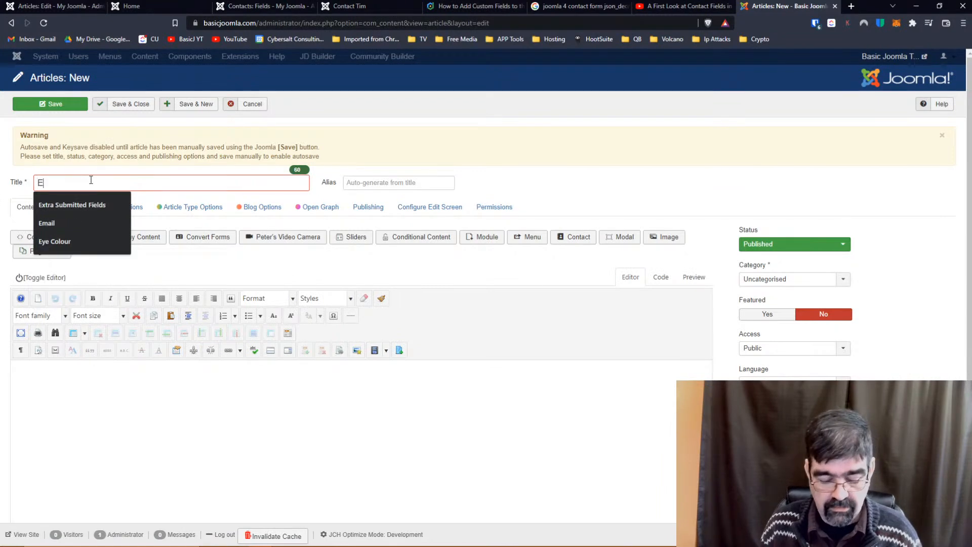
{"action": "type", "text": "mbed a livest"}
{"action": "key", "text": "BackSpace"}
{"action": "key", "text": "BackSpace"}
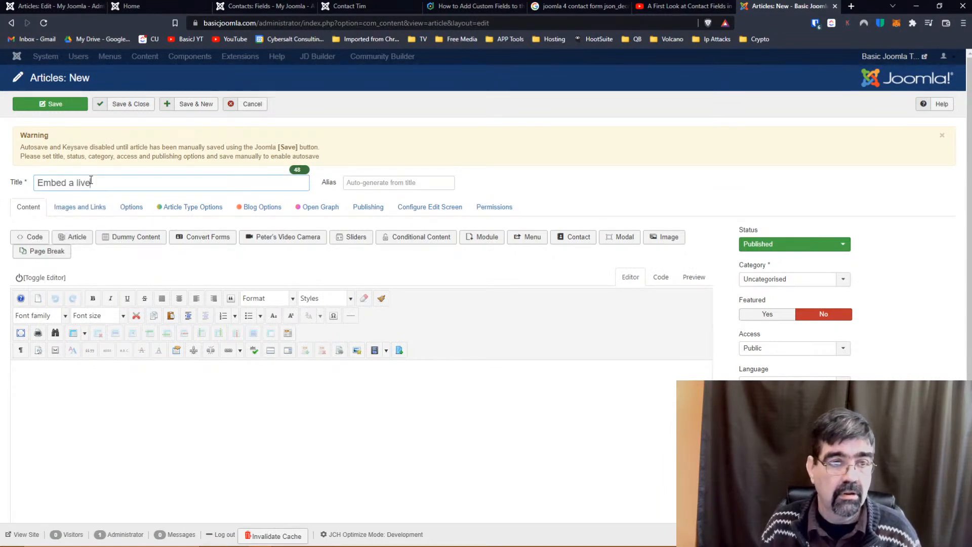
{"action": "type", "text": "tream"}
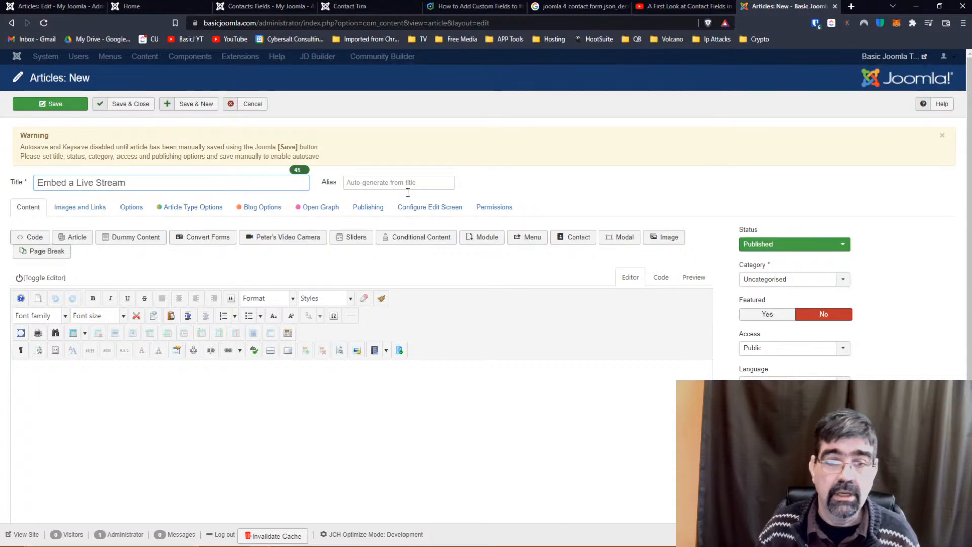
{"action": "left_click", "coordinate": [658, 278]}
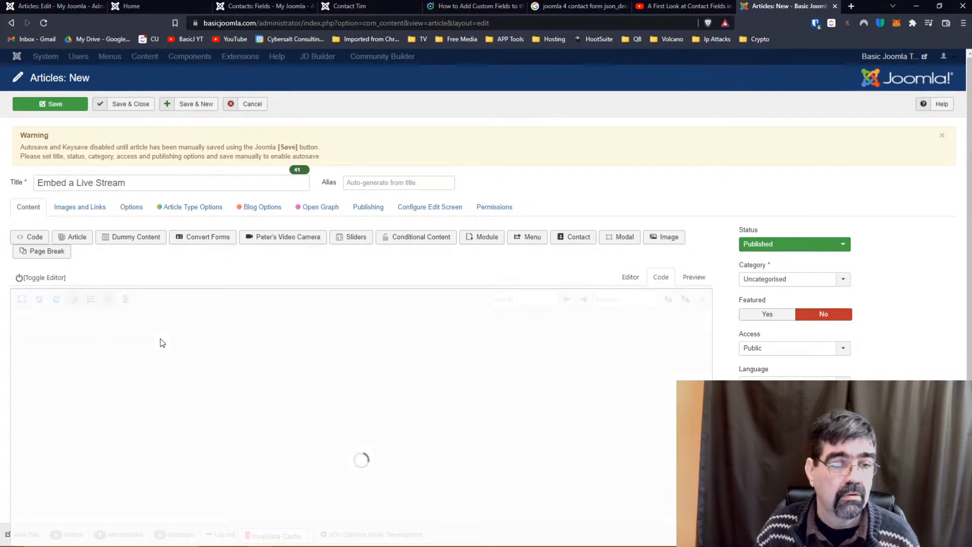
{"action": "key", "text": "ctrl+v"}
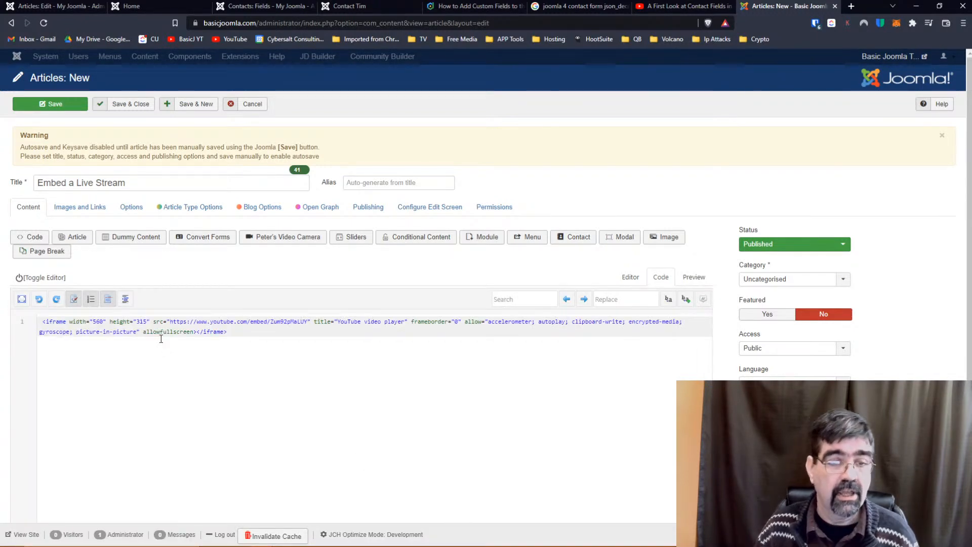
{"action": "left_click", "coordinate": [631, 277]}
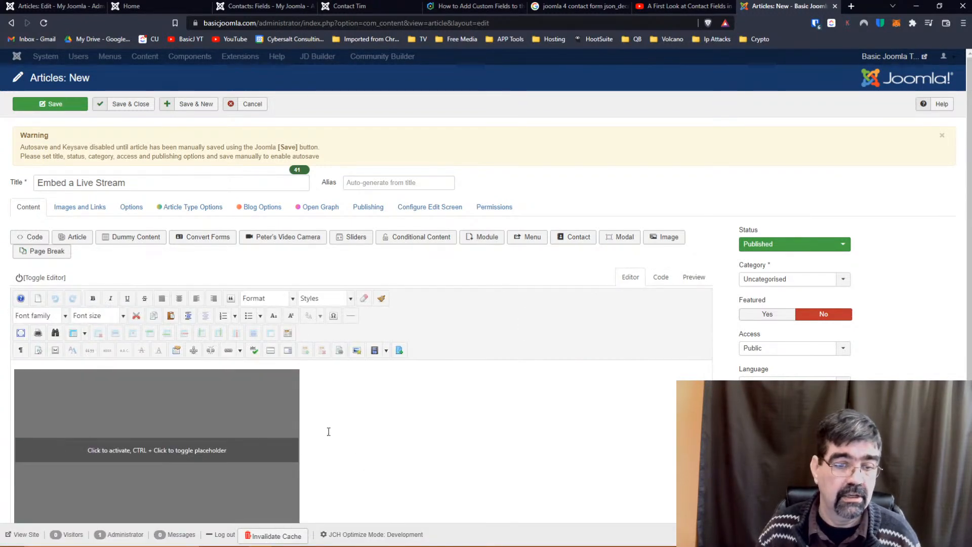
{"action": "left_click", "coordinate": [179, 298]}
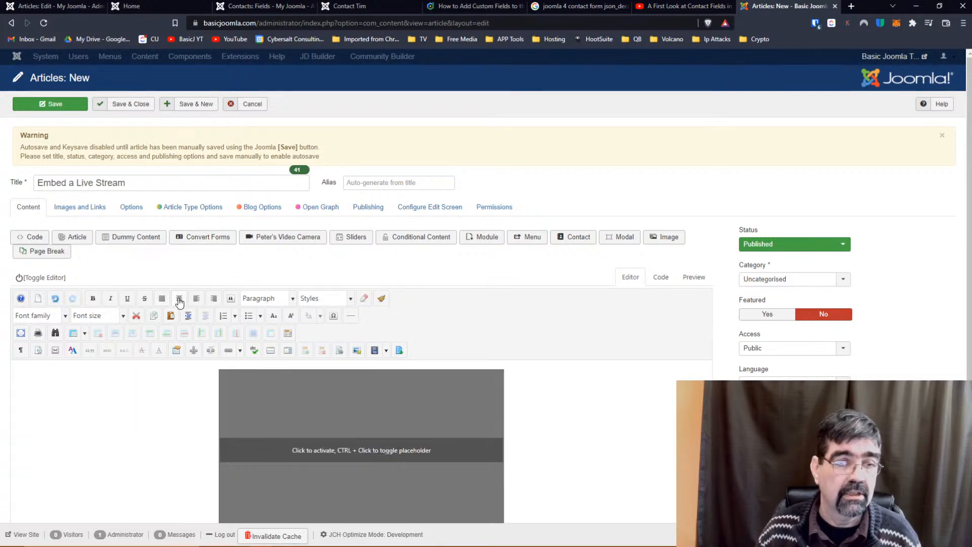
{"action": "left_click", "coordinate": [51, 103]}
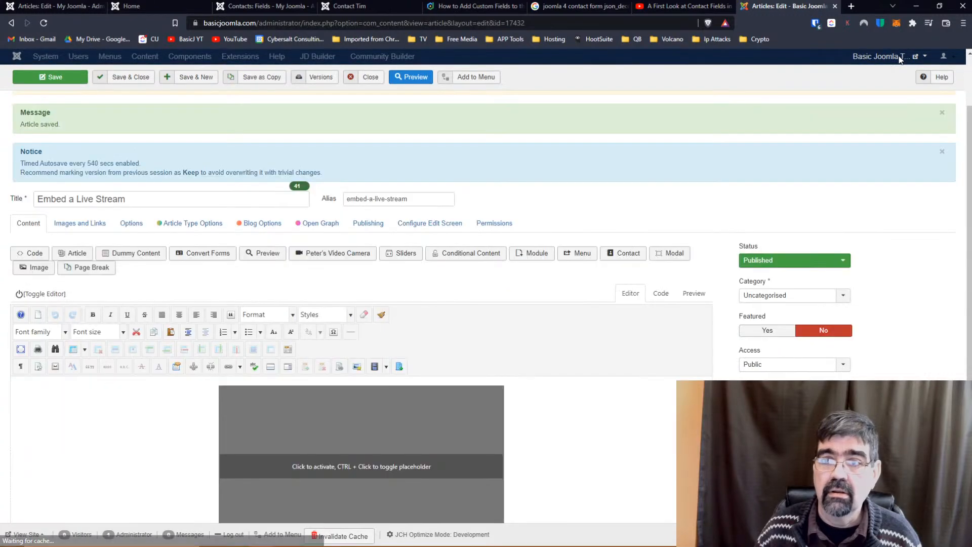
Open the Embed a Live Stream public page and scroll to the embedded video.
{"action": "mouse_move", "coordinate": [889, 61]}
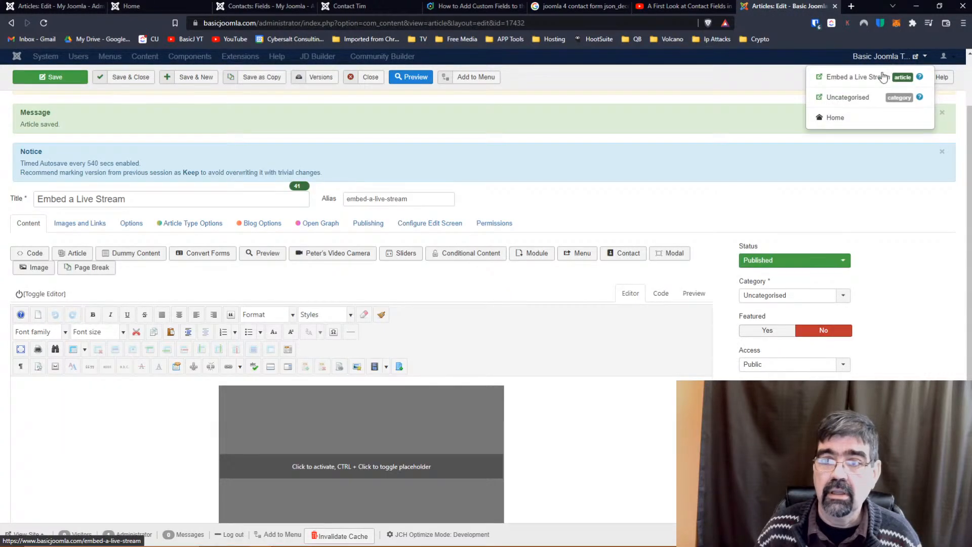
{"action": "left_click", "coordinate": [860, 77]}
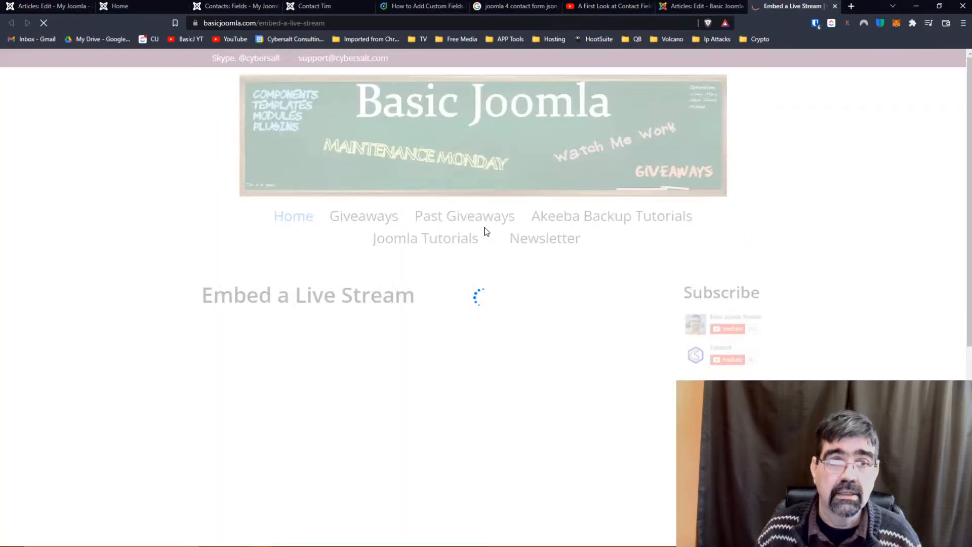
{"action": "scroll", "coordinate": [595, 177], "scroll_direction": "down", "scroll_amount": 2}
{"action": "scroll", "coordinate": [597, 185], "scroll_direction": "down", "scroll_amount": 3}
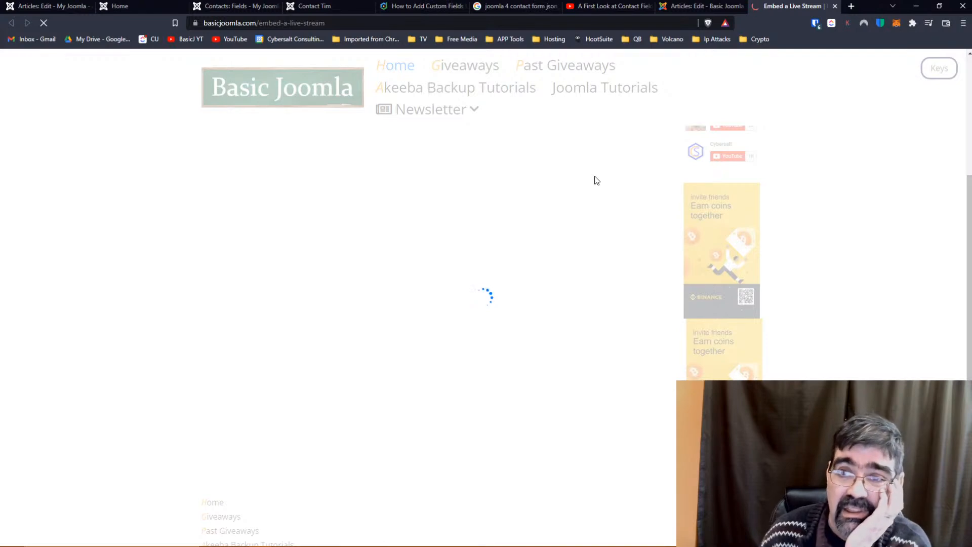
Check the article's HTML source in the editor, then return to the public page.
{"action": "left_click", "coordinate": [699, 6]}
{"action": "left_click", "coordinate": [659, 294]}
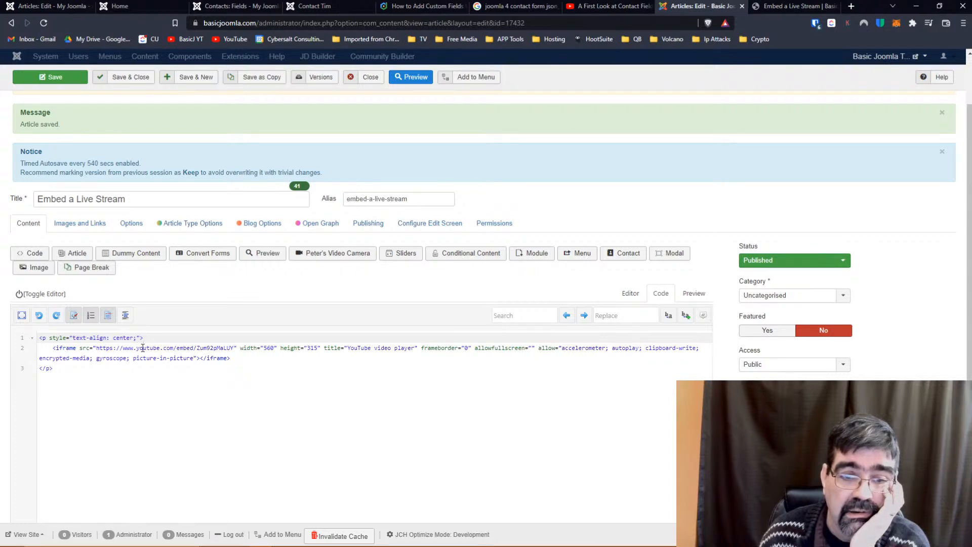
{"action": "left_click", "coordinate": [787, 8]}
{"action": "scroll", "coordinate": [644, 253], "scroll_direction": "up", "scroll_amount": 4}
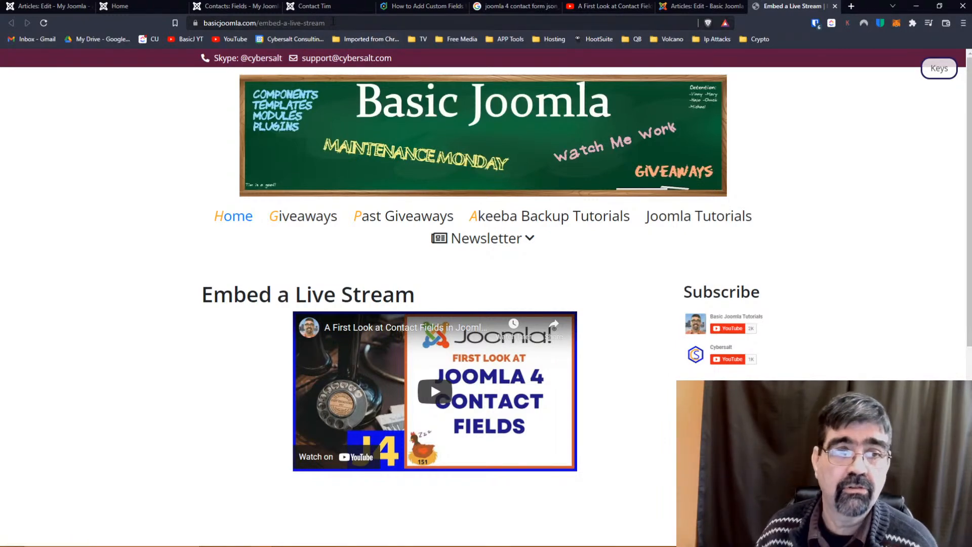
Play the embedded live stream on the public article page and try it in full screen.
{"action": "left_click", "coordinate": [429, 393]}
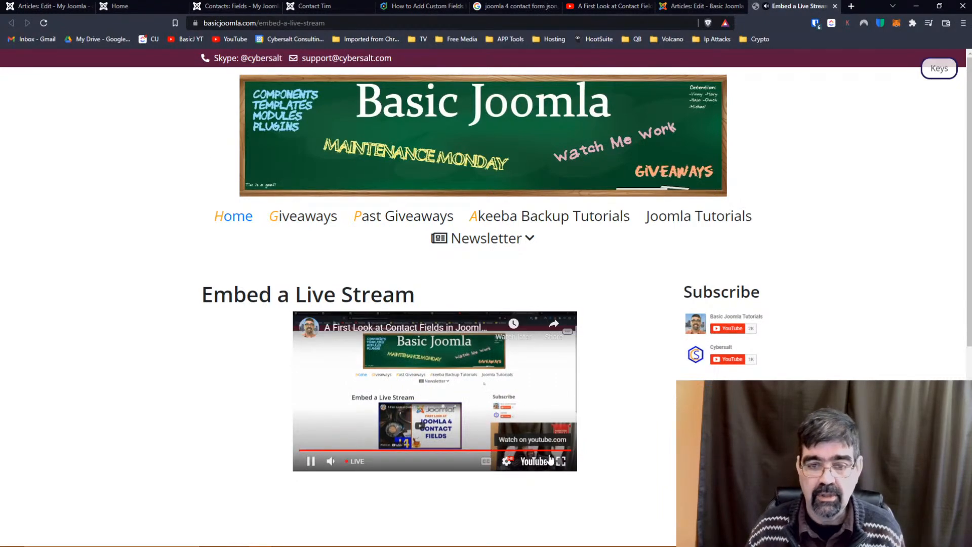
{"action": "left_click", "coordinate": [560, 460]}
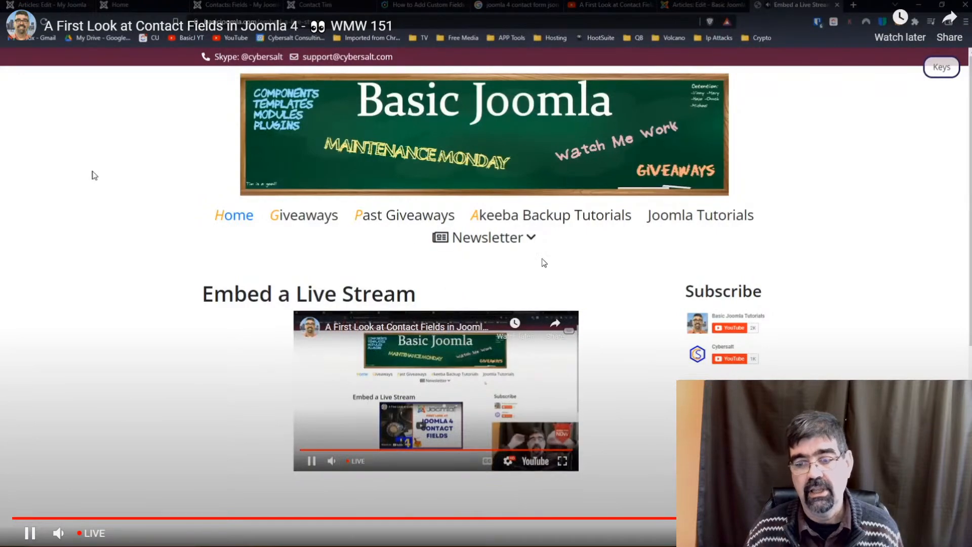
{"action": "key", "text": "Escape"}
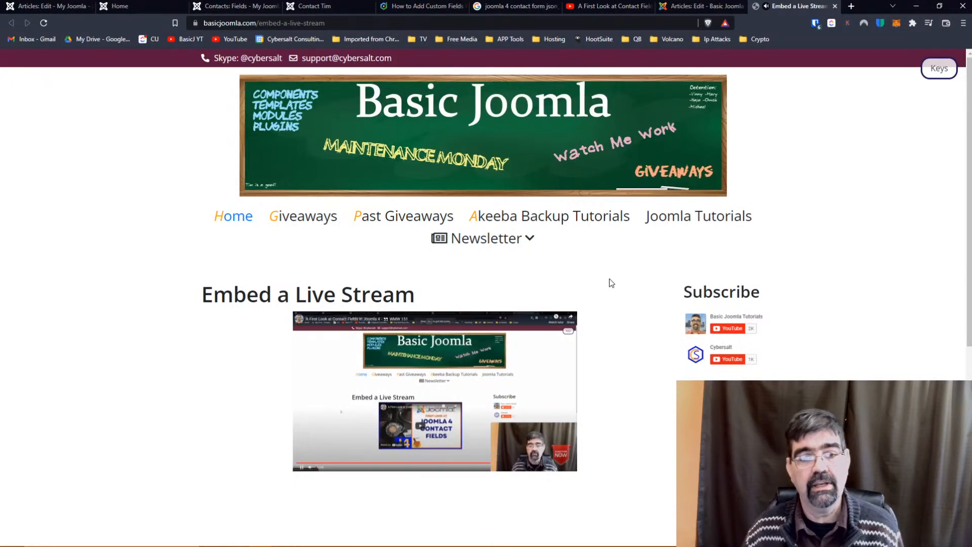
Check the YouTube video ID in the article's embed code, then pause the stream on the public page.
{"action": "left_click", "coordinate": [694, 6]}
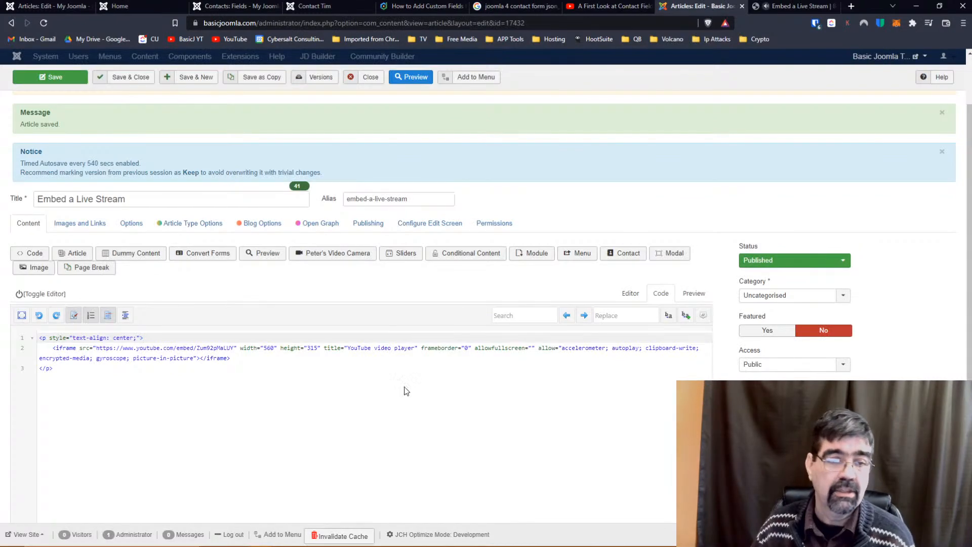
{"action": "left_click_drag", "start_coordinate": [198, 349], "coordinate": [234, 349]}
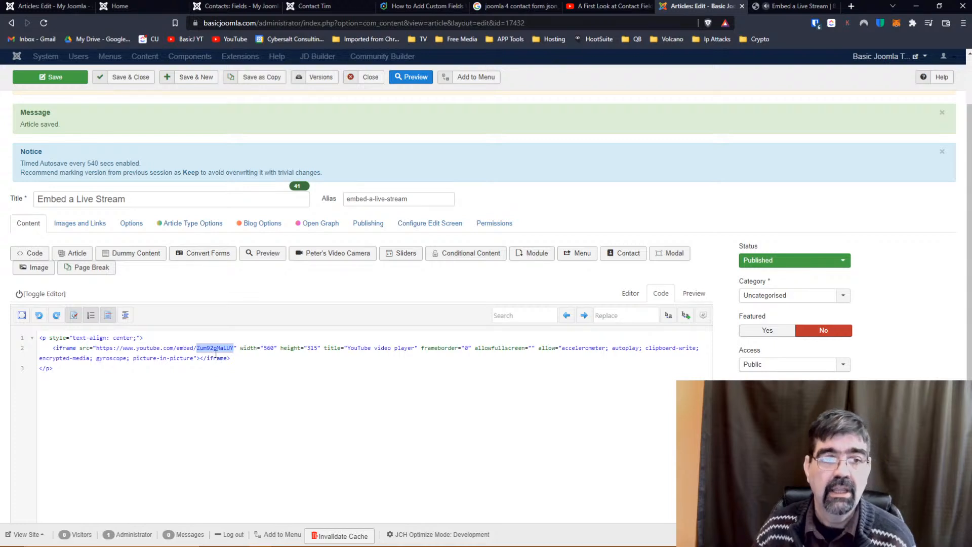
{"action": "left_click", "coordinate": [787, 6]}
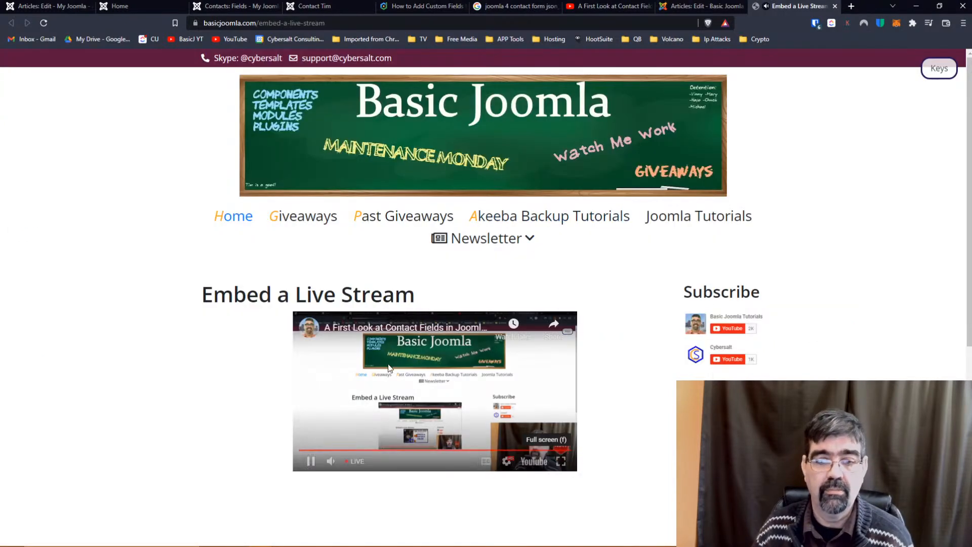
{"action": "left_click", "coordinate": [310, 460]}
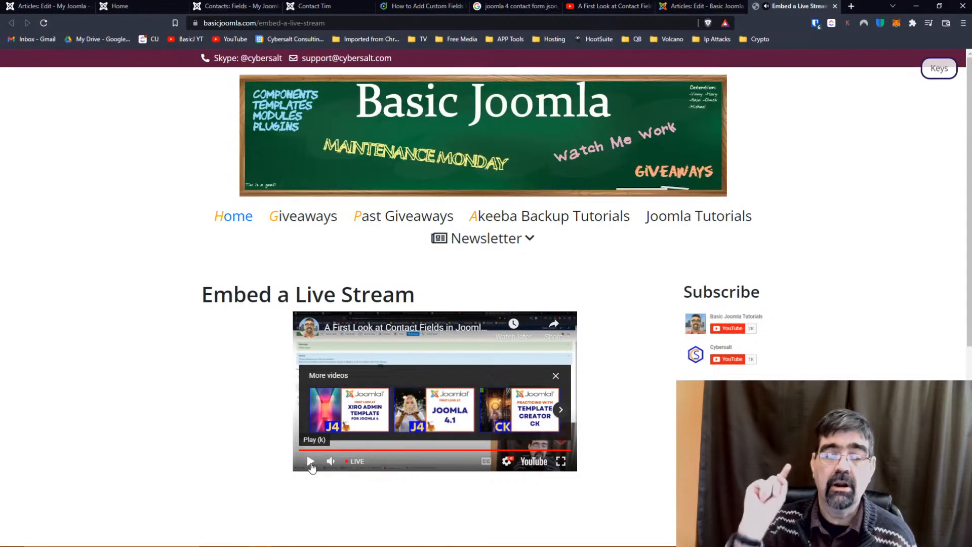